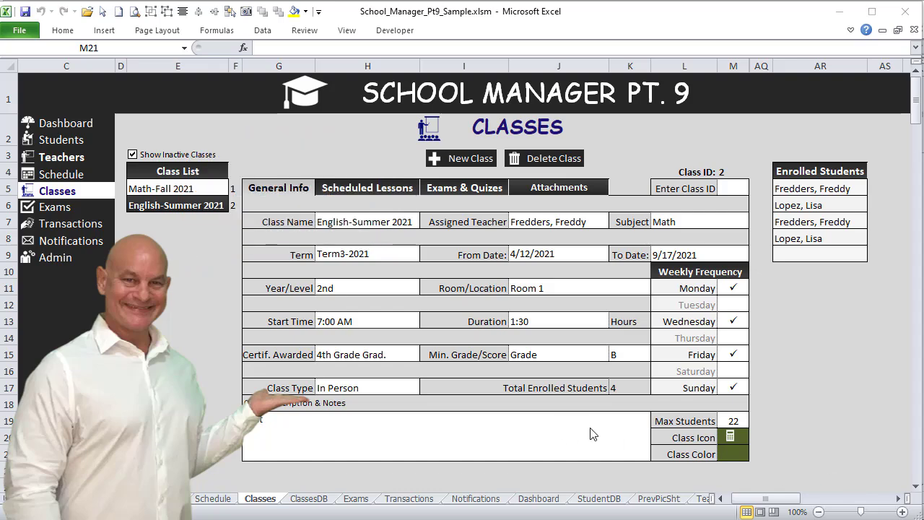
Set the English-Summer 2021 class icon to English and its class color to dark red
{"action": "left_click", "coordinate": [747, 436]}
{"action": "scroll", "coordinate": [762, 430], "scroll_direction": "down", "scroll_amount": 1}
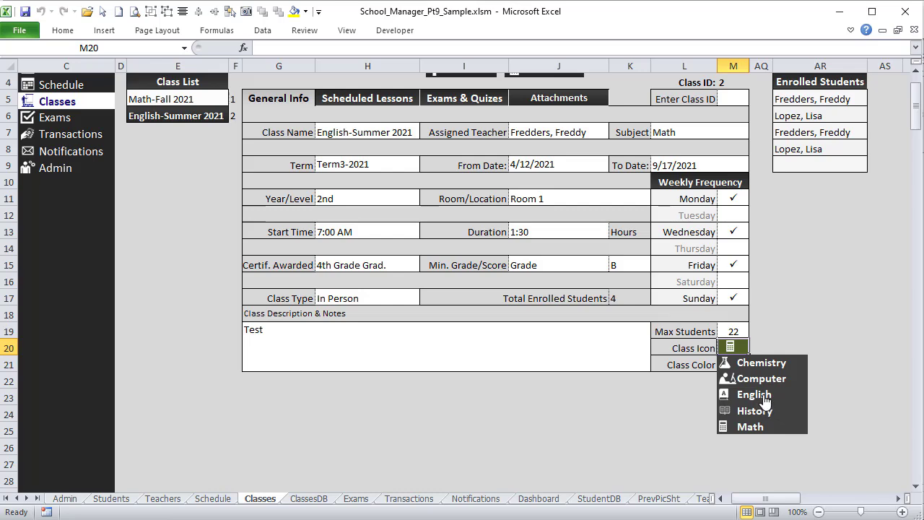
{"action": "left_click", "coordinate": [765, 400]}
{"action": "left_click", "coordinate": [733, 365]}
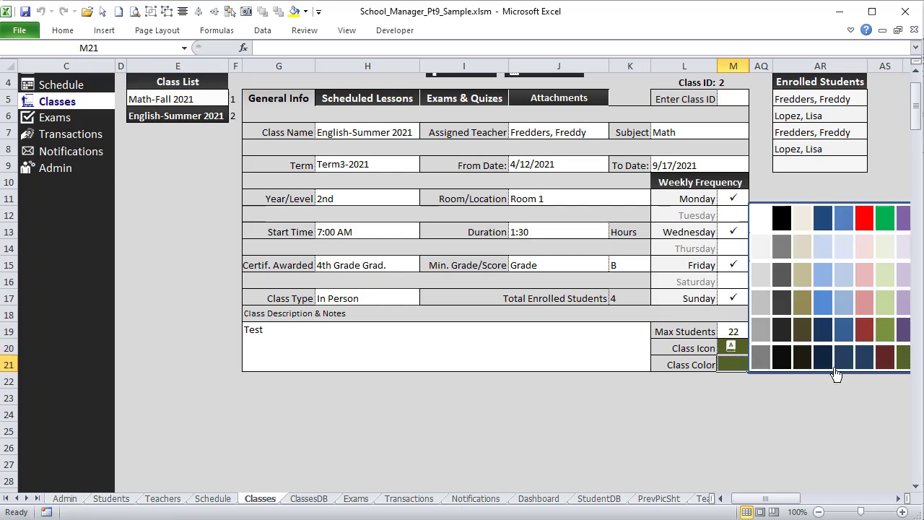
{"action": "left_click", "coordinate": [884, 360]}
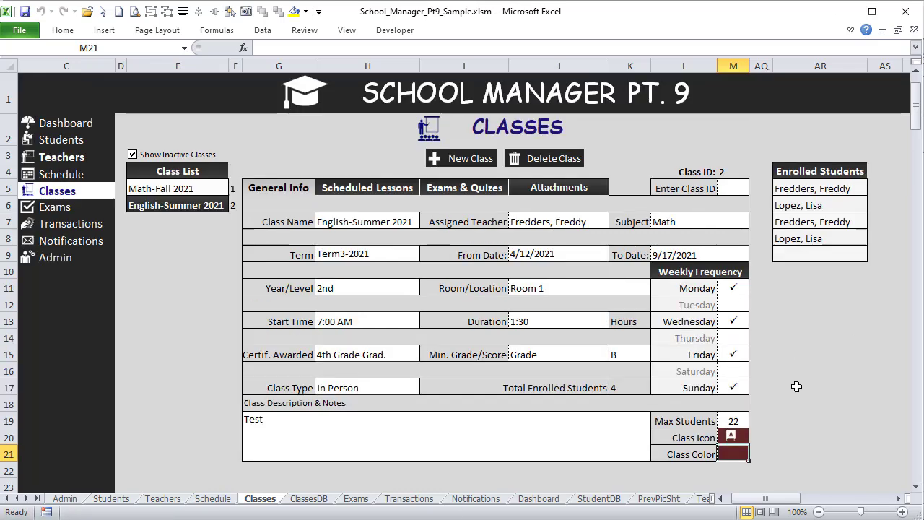
{"action": "scroll", "coordinate": [799, 355], "scroll_direction": "up", "scroll_amount": 1}
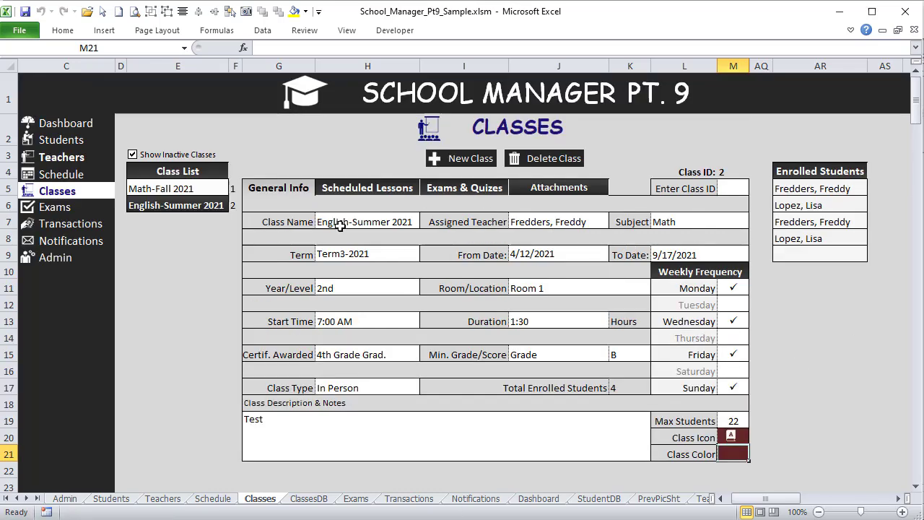
Load the Math-Fall 2021 and English-Summer 2021 records, and hide and show the inactive classes in the class list
{"action": "left_click", "coordinate": [168, 190]}
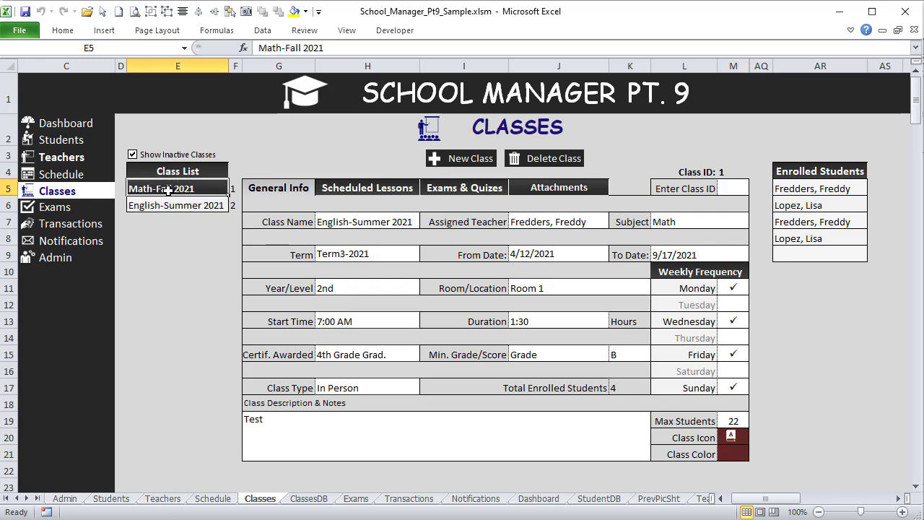
{"action": "left_click", "coordinate": [144, 205]}
{"action": "left_click", "coordinate": [143, 155]}
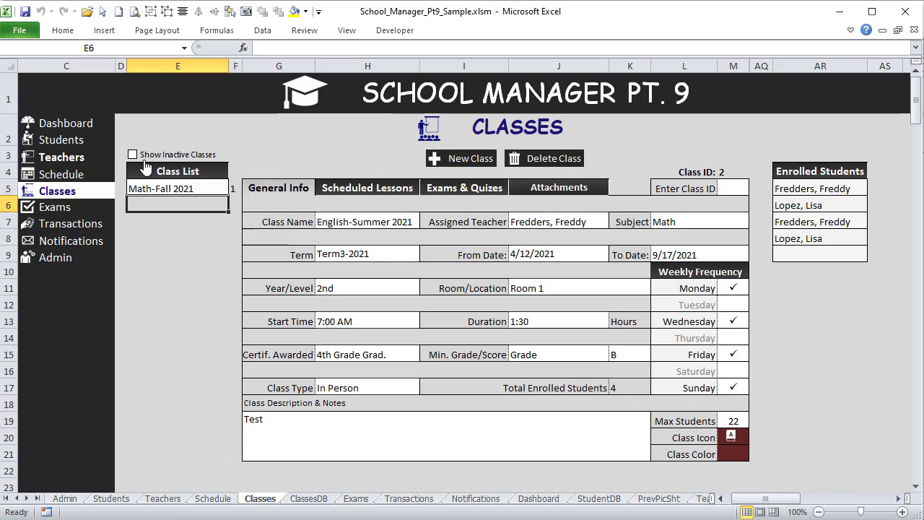
{"action": "left_click", "coordinate": [142, 156]}
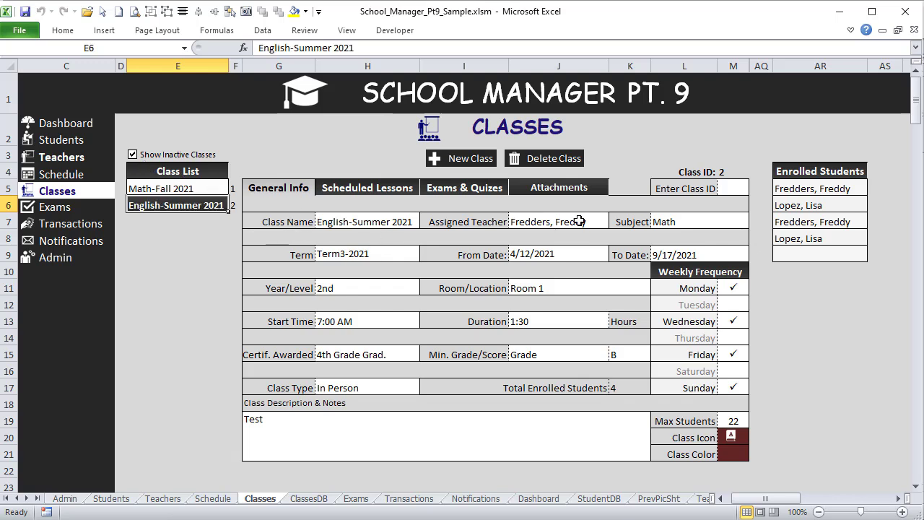
Load the Math-Fall 2021 class and rename it Math-Fall 2022
{"action": "left_click", "coordinate": [462, 160]}
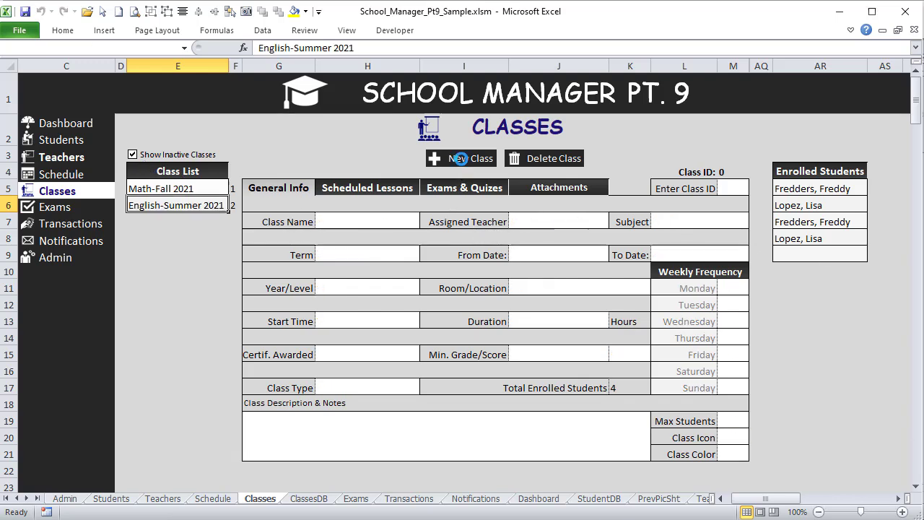
{"action": "left_click", "coordinate": [207, 191]}
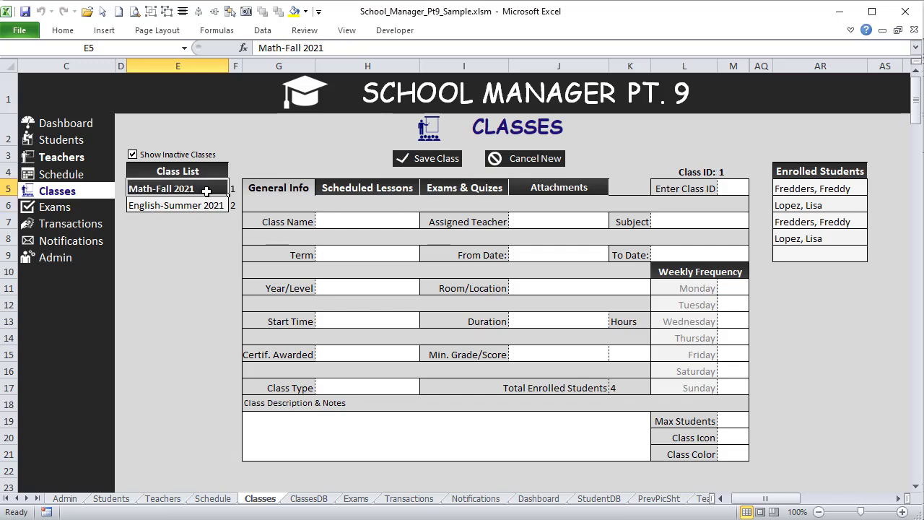
{"action": "double_click", "coordinate": [381, 222]}
{"action": "type", "text": "2"}
{"action": "key", "text": "Return"}
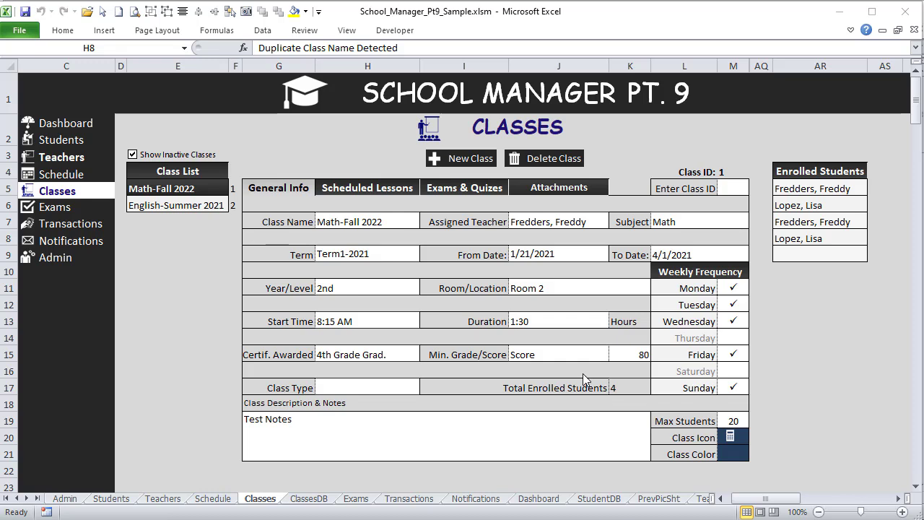
{"action": "left_click", "coordinate": [207, 283]}
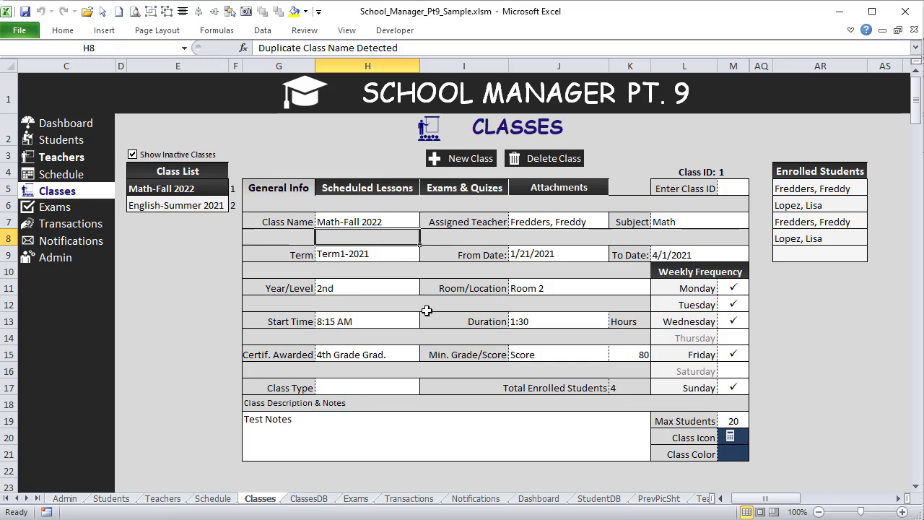
{"action": "left_click", "coordinate": [210, 302]}
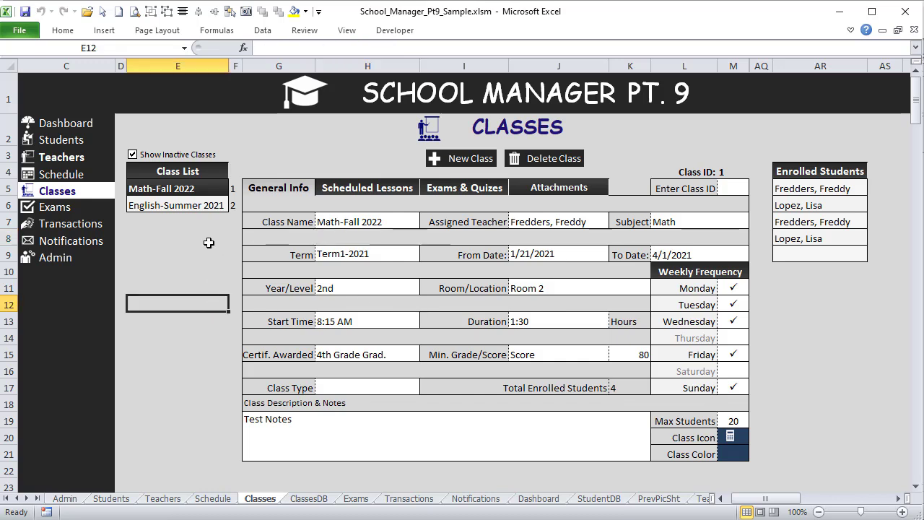
Try the History icon for the Math-Fall 2022 class and set its class icon to Computer
{"action": "left_click", "coordinate": [728, 438]}
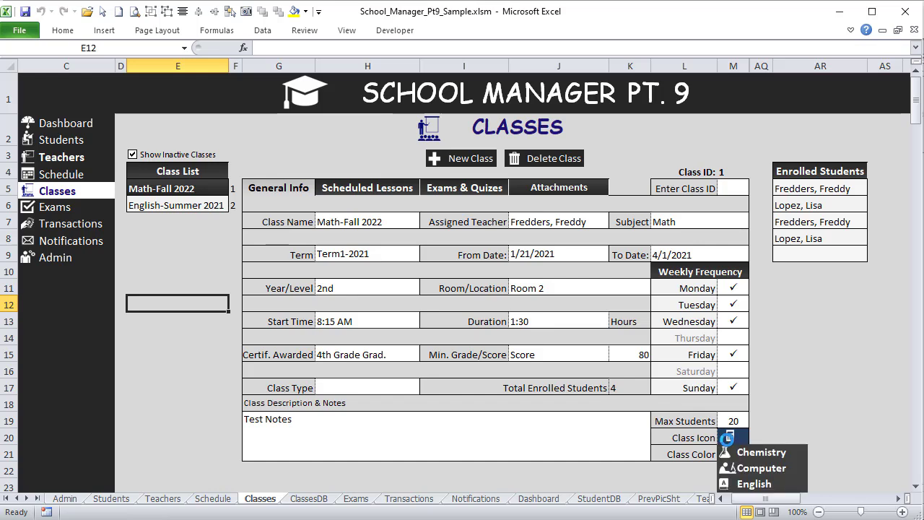
{"action": "scroll", "coordinate": [722, 434], "scroll_direction": "down", "scroll_amount": 2}
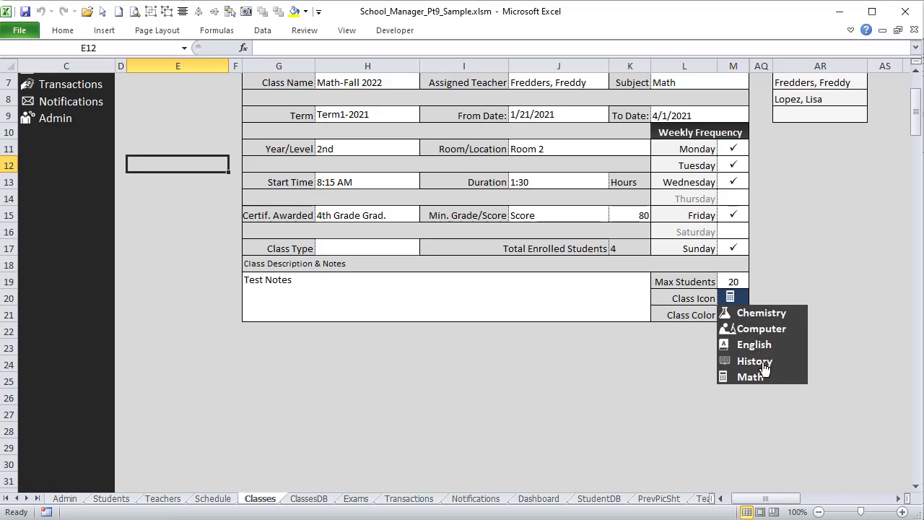
{"action": "left_click", "coordinate": [758, 361]}
{"action": "left_click", "coordinate": [743, 300]}
{"action": "left_click", "coordinate": [760, 321]}
Try olive green as the Math-Fall 2022 class color and set the color to black
{"action": "left_click", "coordinate": [727, 316]}
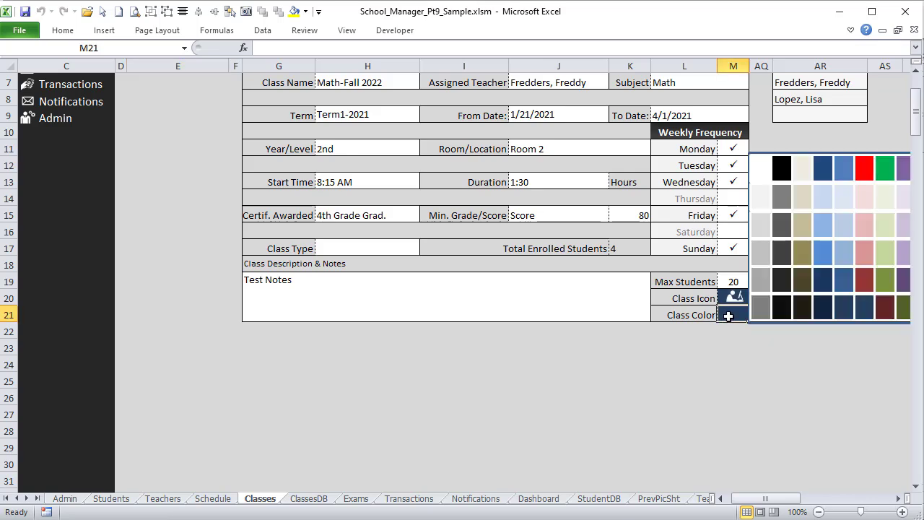
{"action": "left_click", "coordinate": [882, 286]}
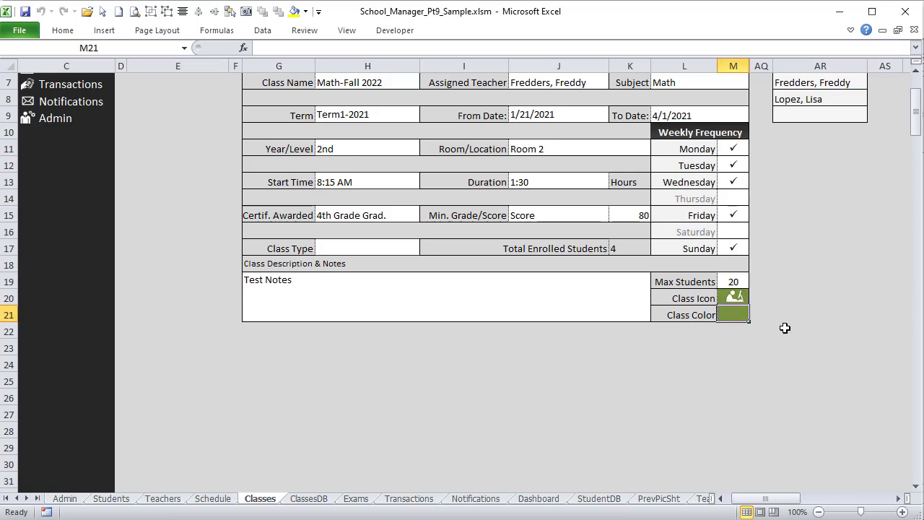
{"action": "left_click", "coordinate": [735, 298]}
{"action": "left_click", "coordinate": [635, 345]}
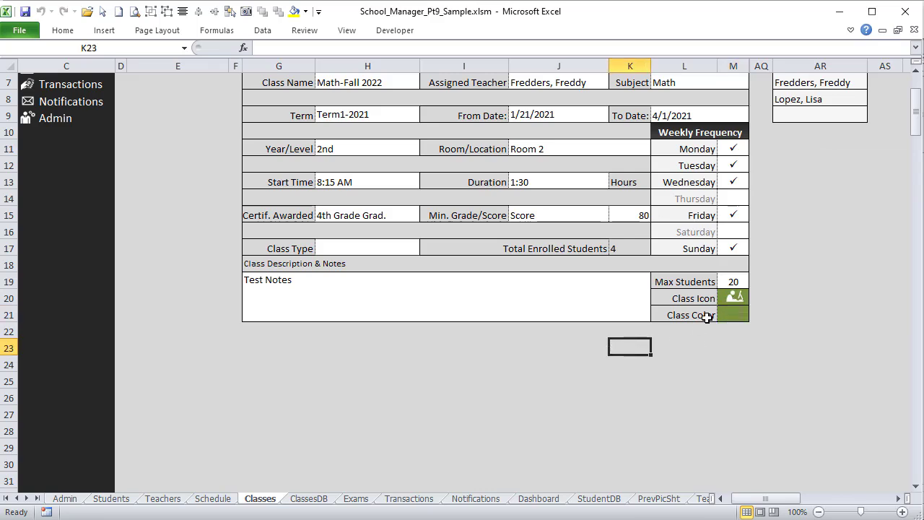
{"action": "left_click", "coordinate": [724, 316]}
{"action": "left_click", "coordinate": [782, 307]}
{"action": "scroll", "coordinate": [697, 381], "scroll_direction": "up", "scroll_amount": 2}
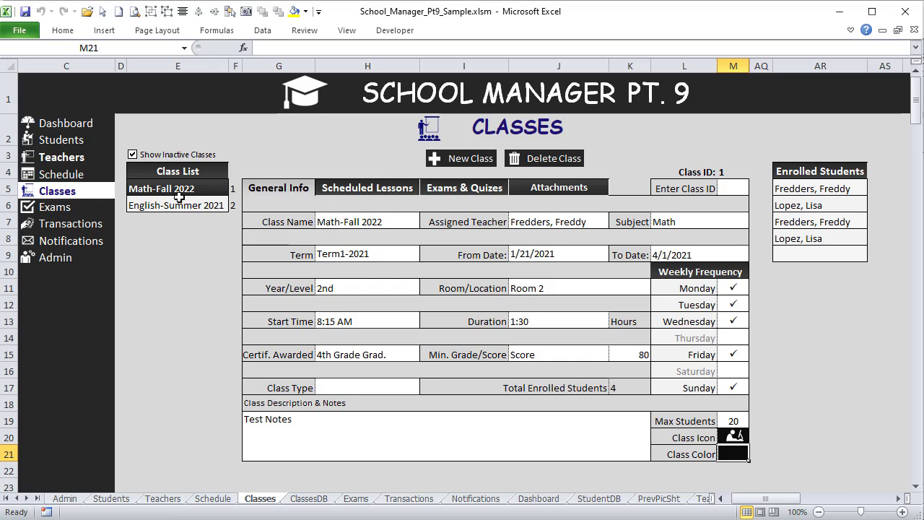
Hide and show the inactive classes, and load the English-Summer 2021 and Math-Fall 2022 records
{"action": "left_click", "coordinate": [153, 155]}
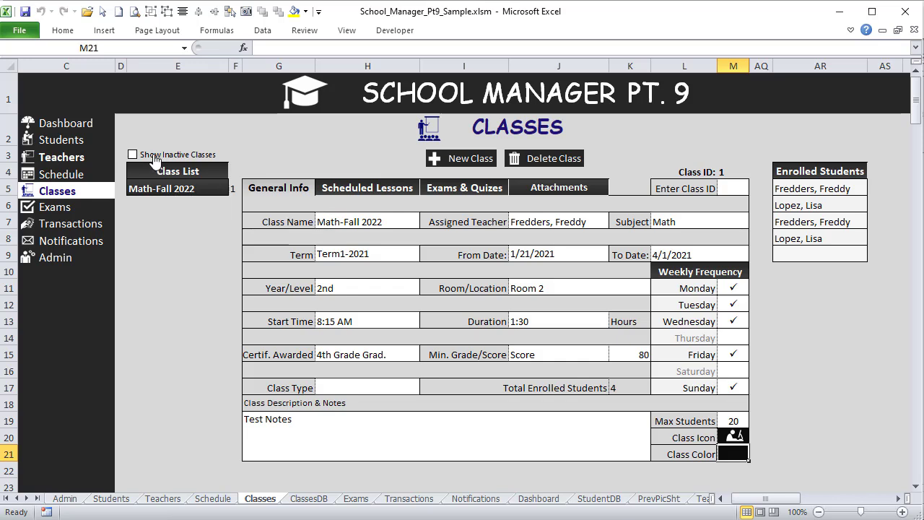
{"action": "left_click", "coordinate": [153, 156]}
{"action": "left_click", "coordinate": [161, 206]}
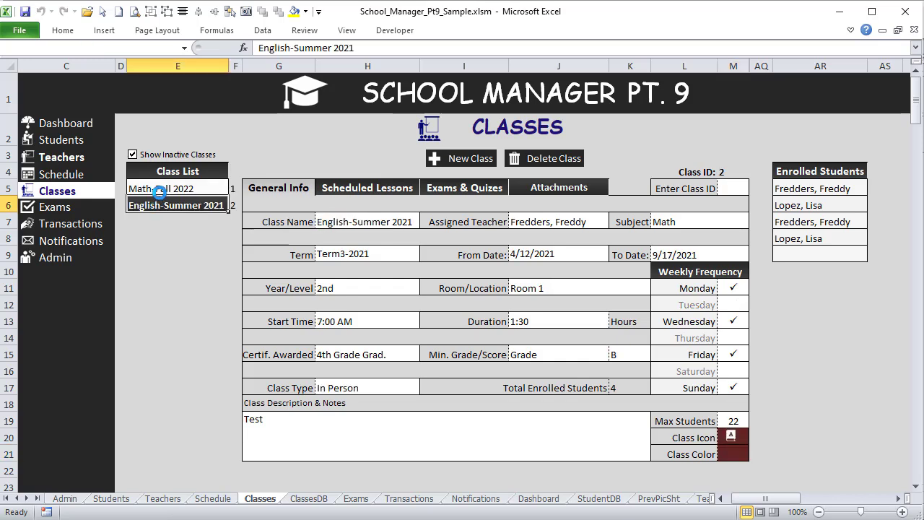
{"action": "left_click", "coordinate": [156, 187]}
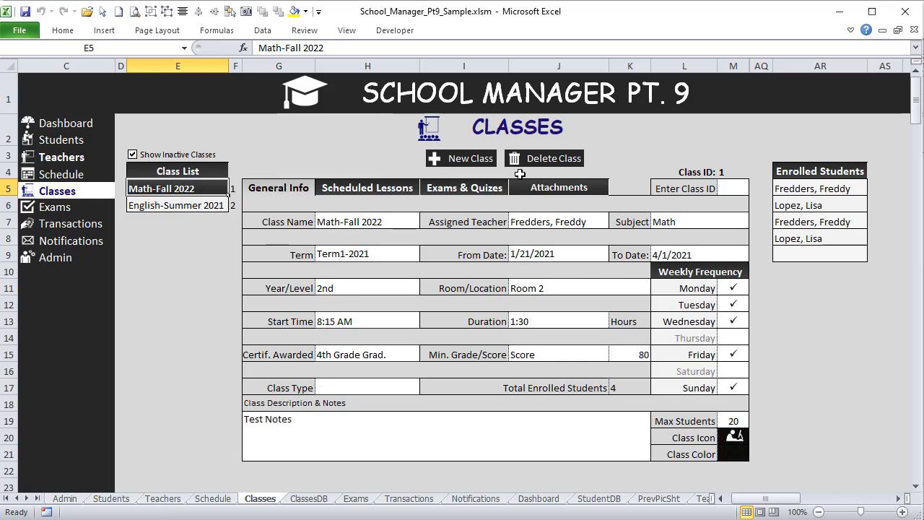
Try adding Tuesday and Thursday to the weekly frequency of English-Summer 2021, and clear both days again
{"action": "left_click", "coordinate": [473, 160]}
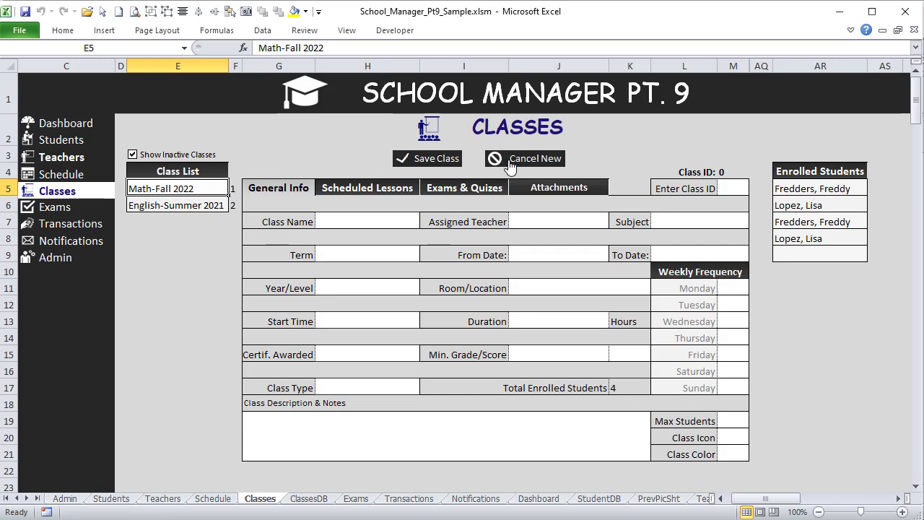
{"action": "left_click", "coordinate": [168, 205]}
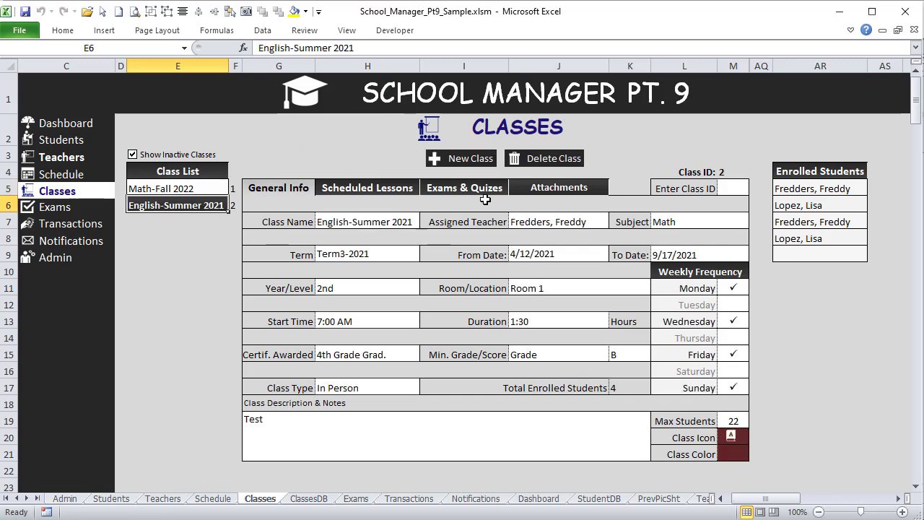
{"action": "left_click", "coordinate": [733, 304]}
{"action": "left_click", "coordinate": [735, 335]}
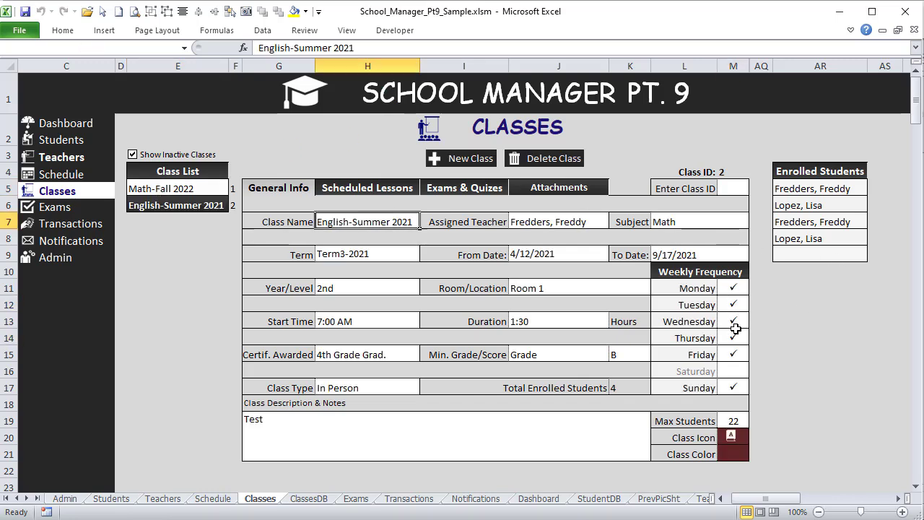
{"action": "left_click", "coordinate": [734, 305]}
{"action": "left_click", "coordinate": [734, 336]}
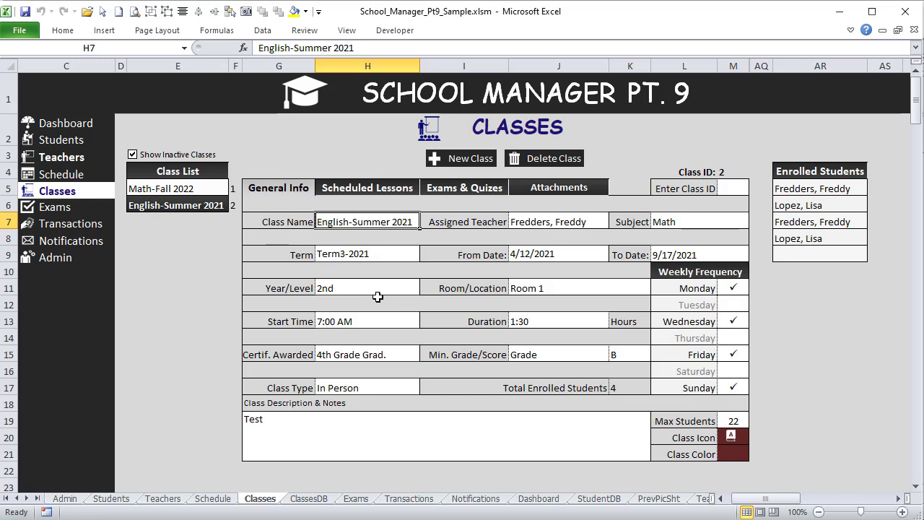
Close the School_Manager_Pt9_Sample.xlsm workbook, saving its changes
{"action": "left_click", "coordinate": [915, 31]}
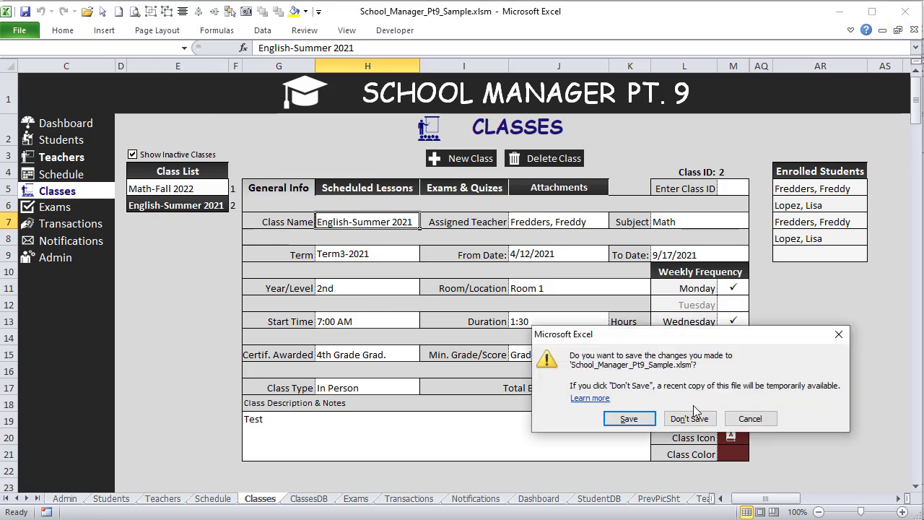
{"action": "left_click", "coordinate": [647, 425]}
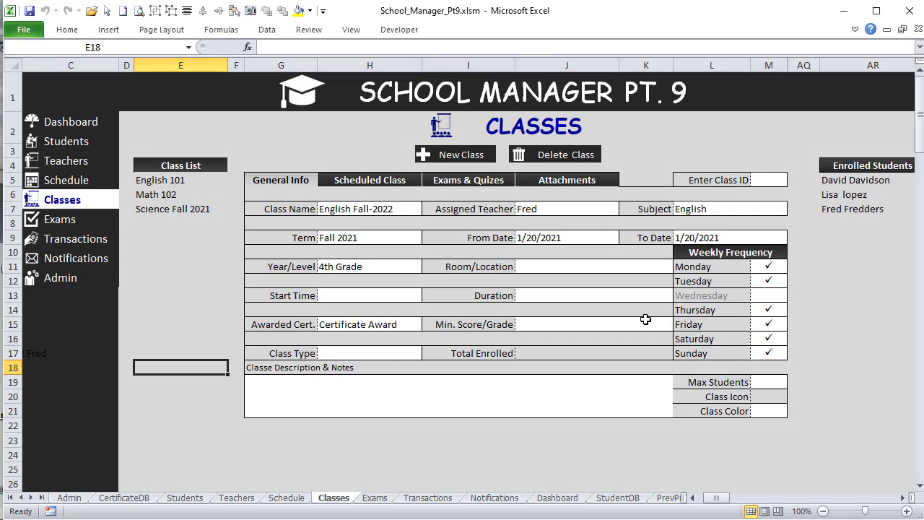
{"action": "left_click", "coordinate": [769, 399]}
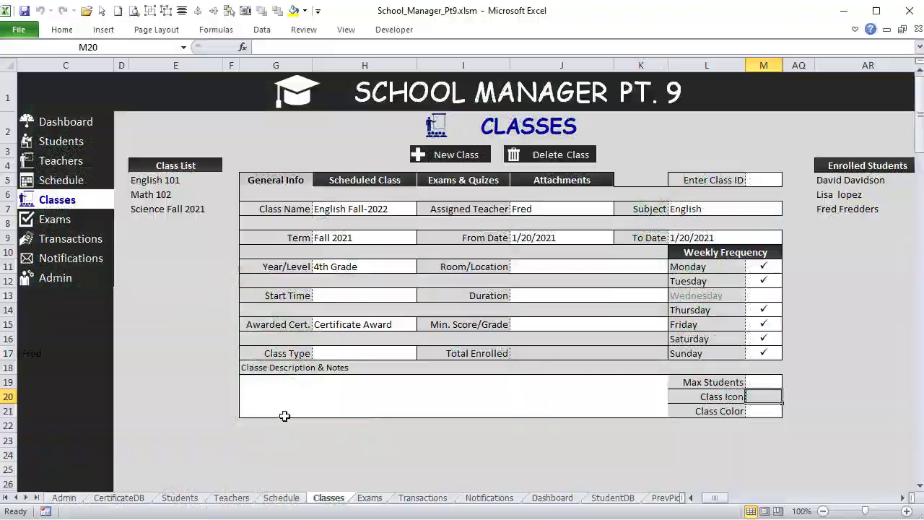
{"action": "left_click", "coordinate": [232, 368]}
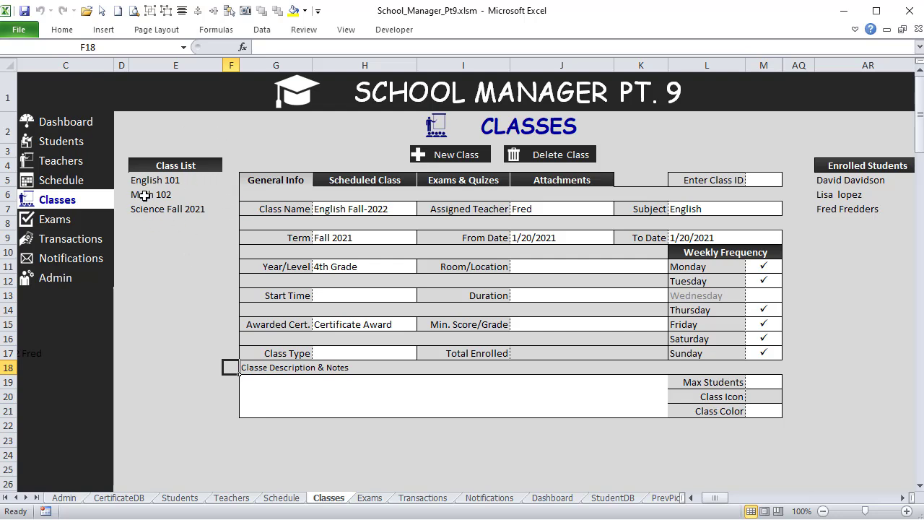
Open the Classes & Lessons settings in Admin and select the ClassGrp group that holds the class icons
{"action": "left_click", "coordinate": [69, 282]}
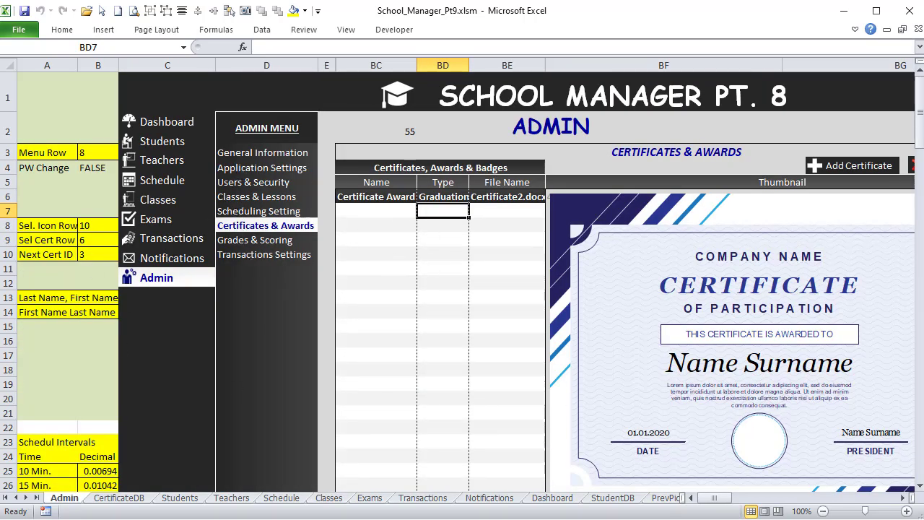
{"action": "left_click", "coordinate": [255, 198]}
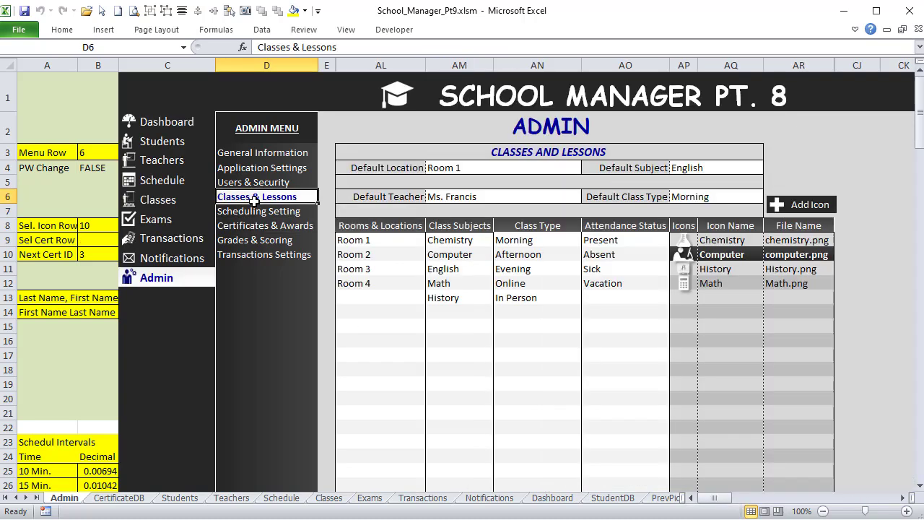
{"action": "left_click", "coordinate": [787, 253]}
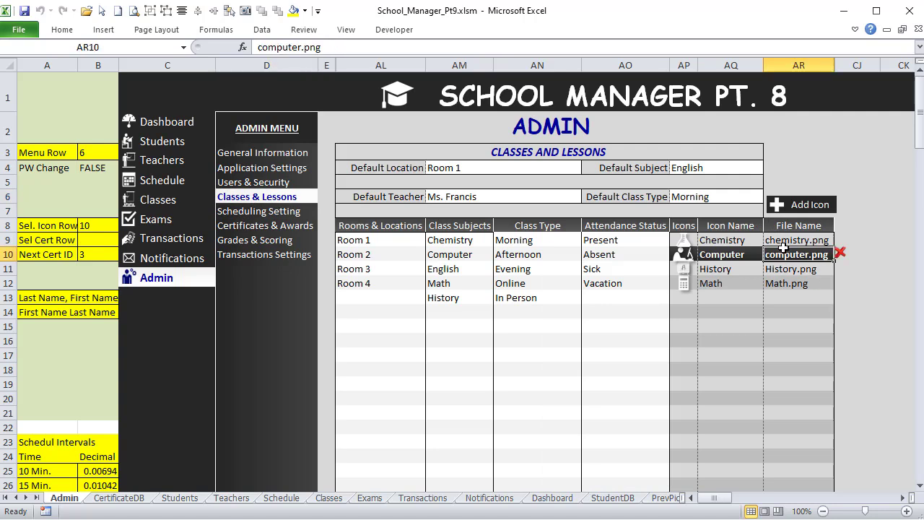
{"action": "double_click", "coordinate": [902, 498]}
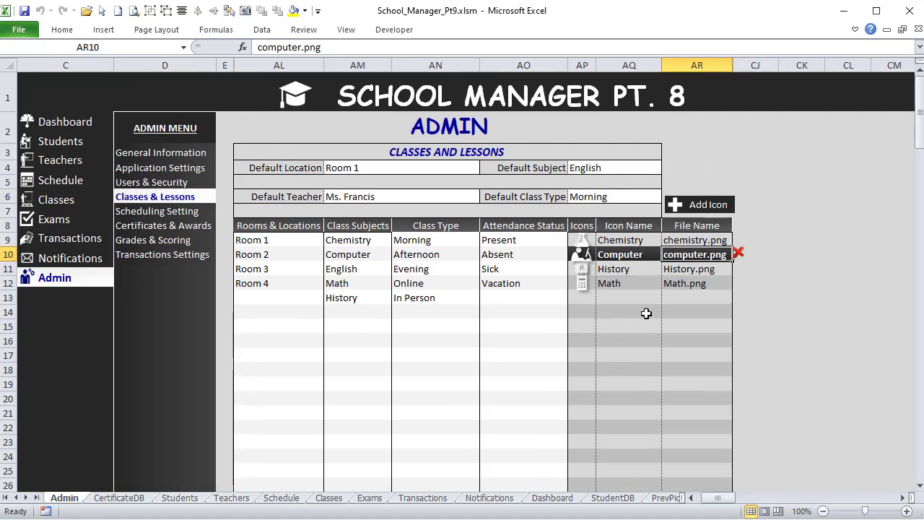
{"action": "right_click", "coordinate": [570, 192]}
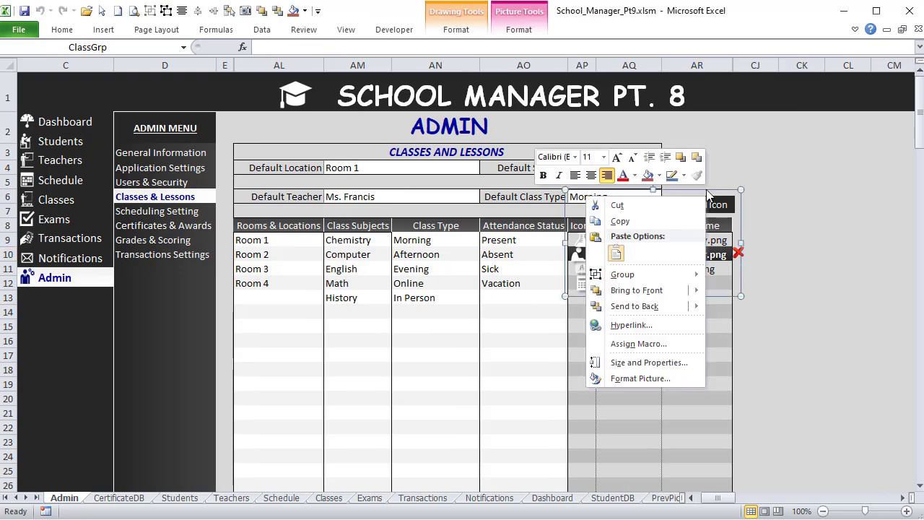
{"action": "key", "text": "Escape"}
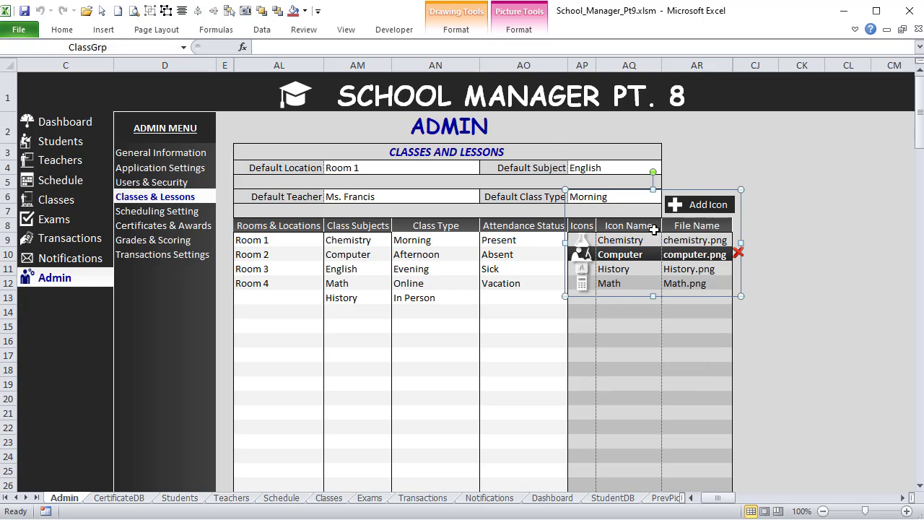
Delete the Computer, Chemistry, History and Math entries from the class icon list, confirming each removal
{"action": "key", "text": "Escape"}
{"action": "left_click", "coordinate": [719, 254]}
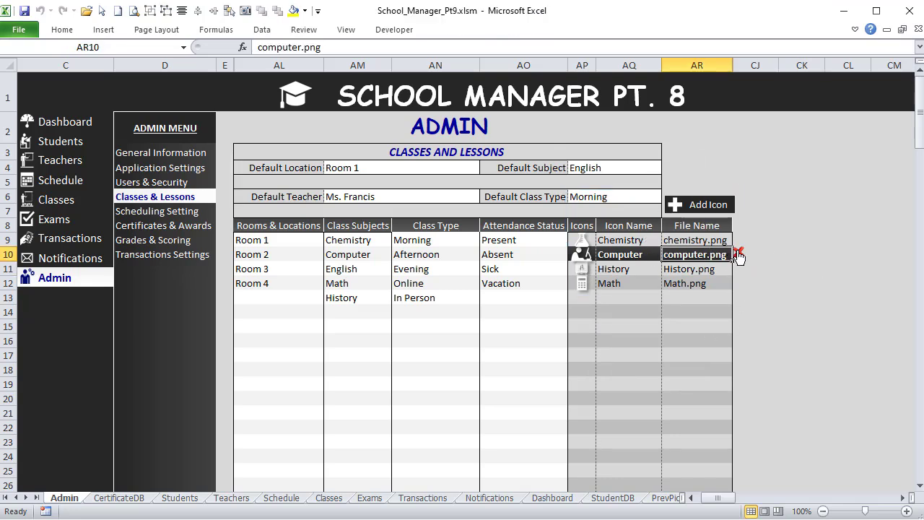
{"action": "left_click", "coordinate": [737, 252]}
{"action": "left_click", "coordinate": [684, 427]}
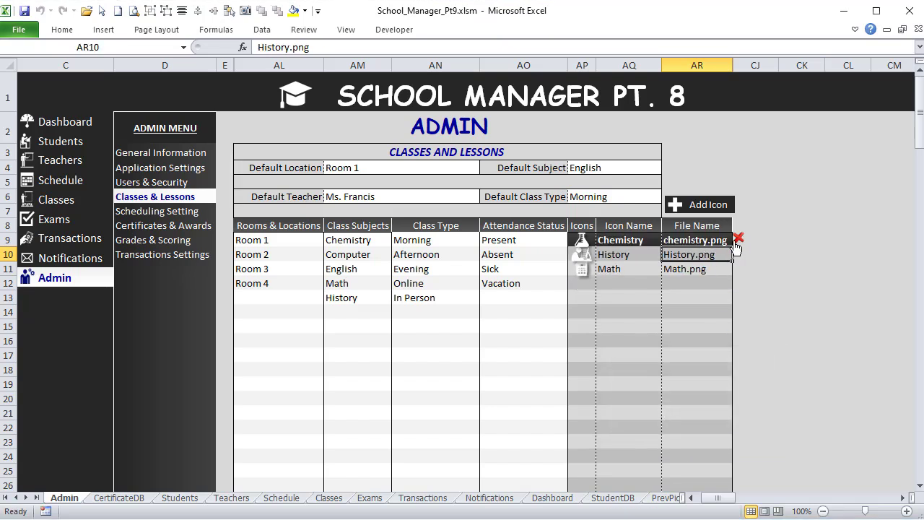
{"action": "left_click", "coordinate": [686, 428]}
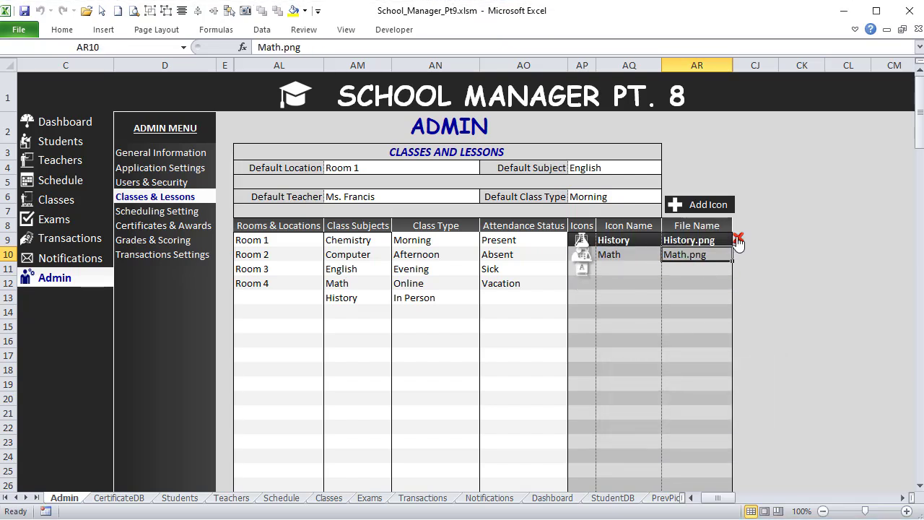
{"action": "left_click", "coordinate": [738, 238]}
{"action": "left_click", "coordinate": [684, 427]}
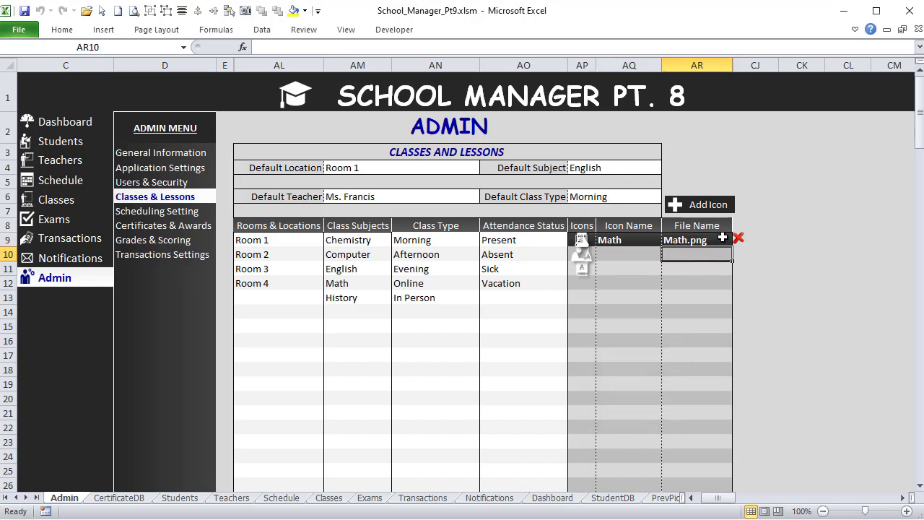
{"action": "left_click", "coordinate": [737, 238]}
{"action": "left_click", "coordinate": [683, 426]}
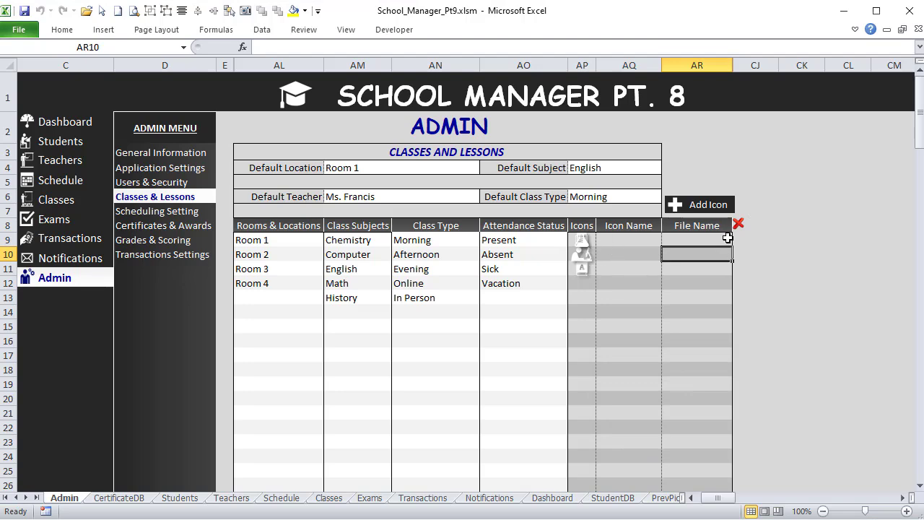
Switch to the Users & Security settings and back to Classes & Lessons, and select the ClassGrp icon group
{"action": "left_click", "coordinate": [706, 264]}
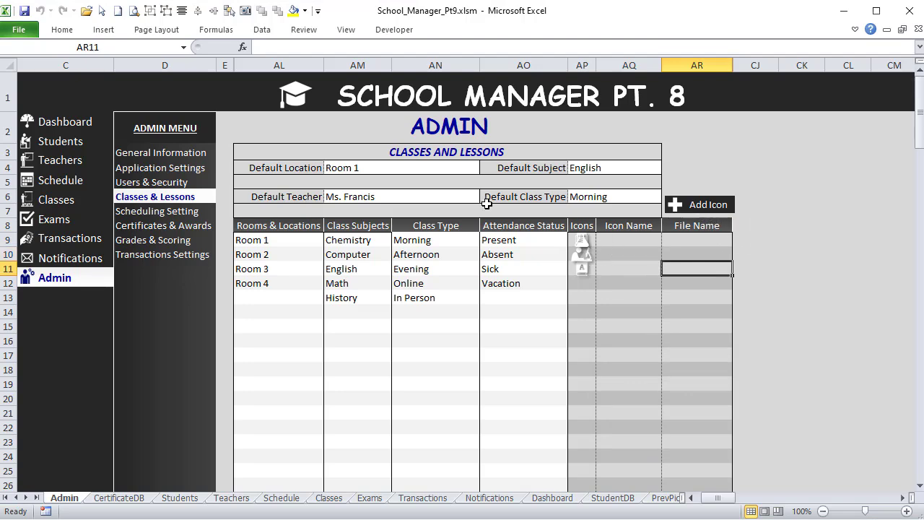
{"action": "left_click", "coordinate": [170, 182]}
{"action": "left_click", "coordinate": [164, 197]}
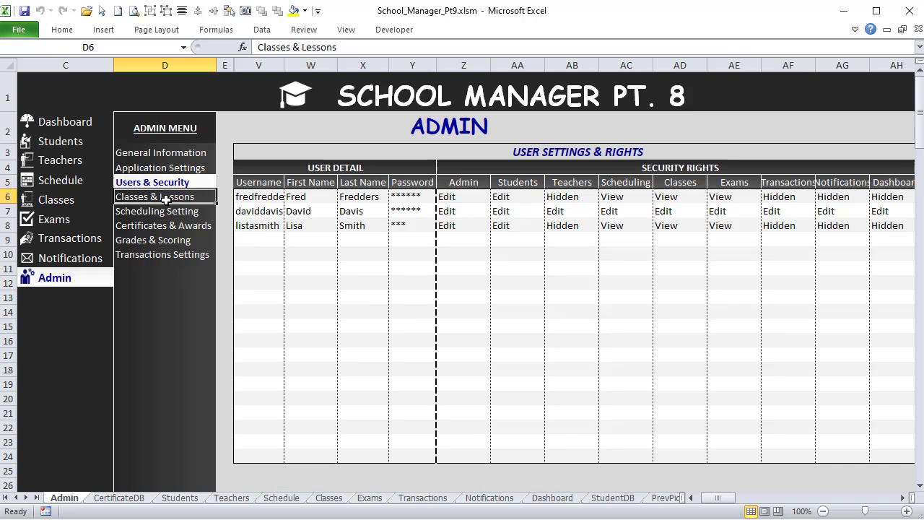
{"action": "right_click", "coordinate": [679, 204]}
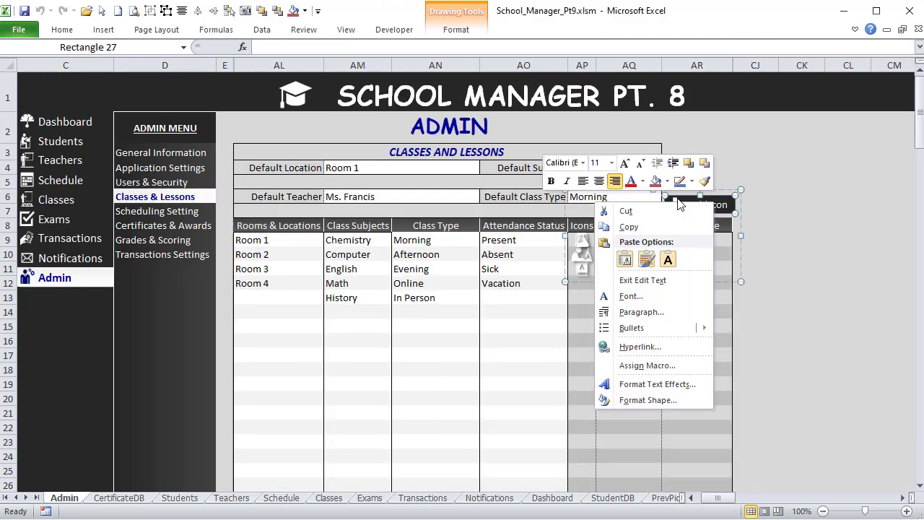
{"action": "left_click", "coordinate": [723, 189]}
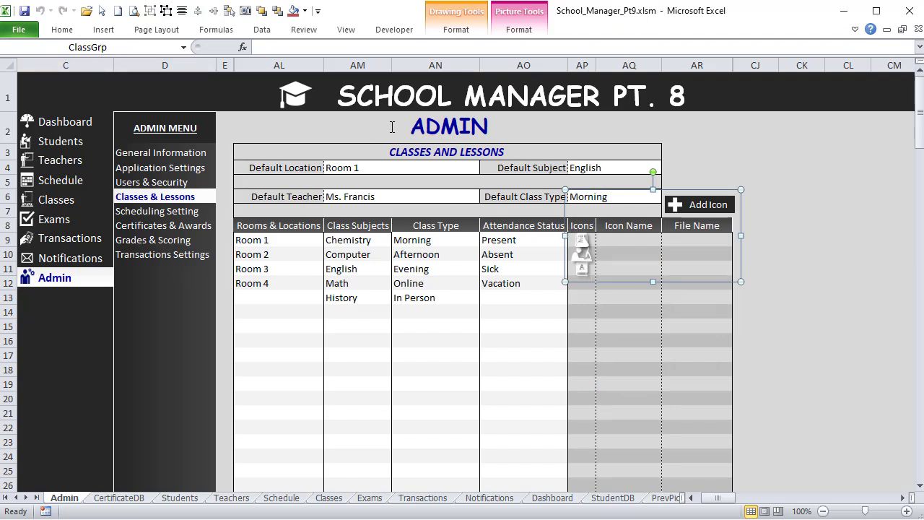
In the Admin_Misc module's Admin_DeleteIcon macro, change the deleted shape's name prefix from "Logo_" to "Icon_"
{"action": "left_click", "coordinate": [396, 33]}
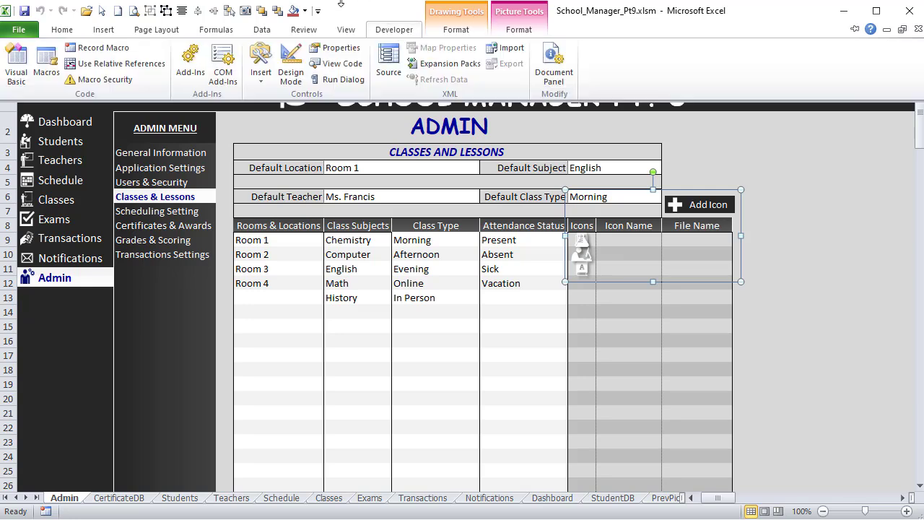
{"action": "left_click", "coordinate": [19, 57]}
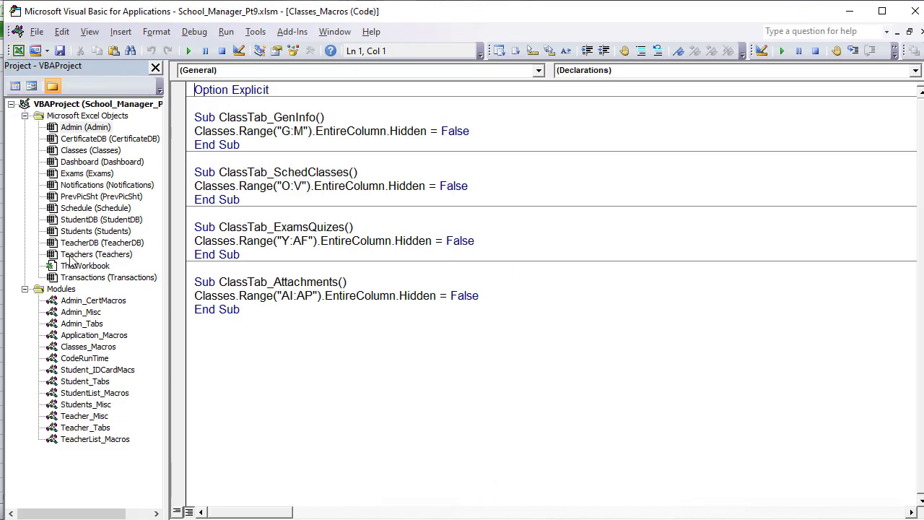
{"action": "double_click", "coordinate": [76, 313]}
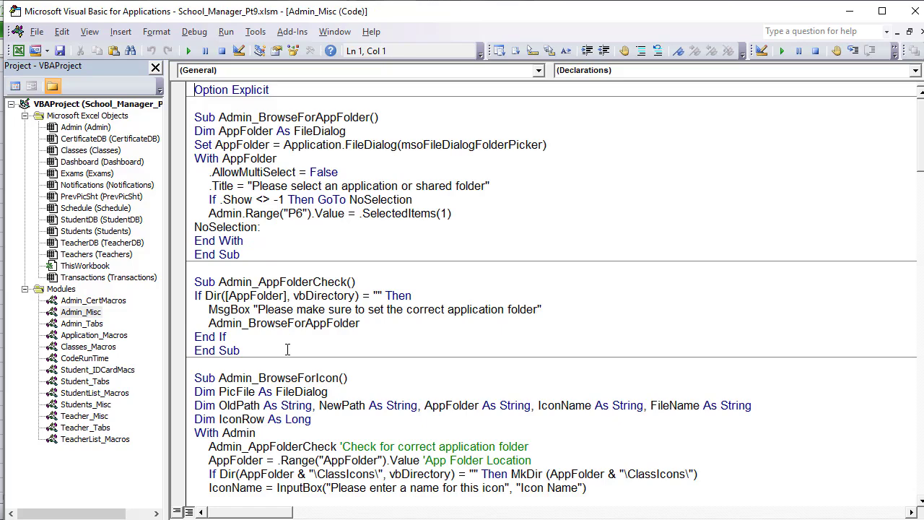
{"action": "scroll", "coordinate": [286, 353], "scroll_direction": "down", "scroll_amount": 15}
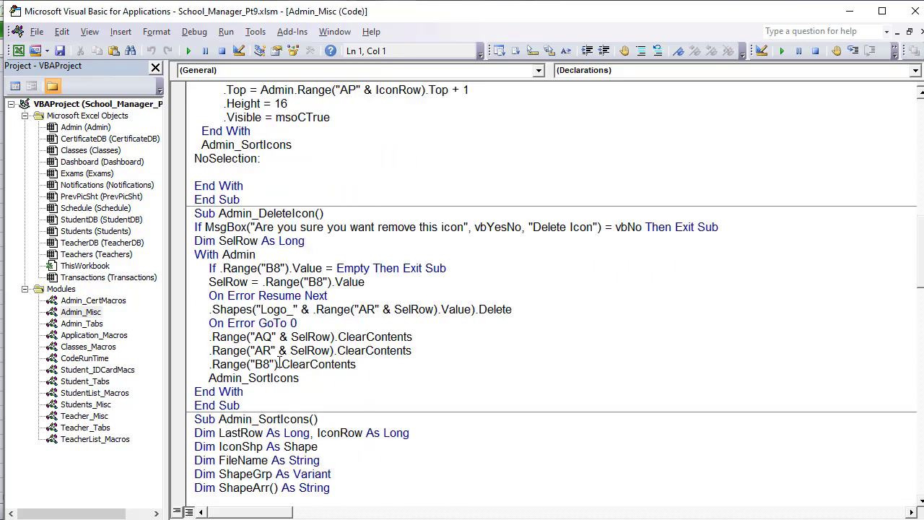
{"action": "left_click", "coordinate": [315, 213]}
{"action": "key", "text": "shift+Left"}
{"action": "key", "text": "shift+Left"}
{"action": "left_click_drag", "start_coordinate": [288, 309], "coordinate": [261, 309]}
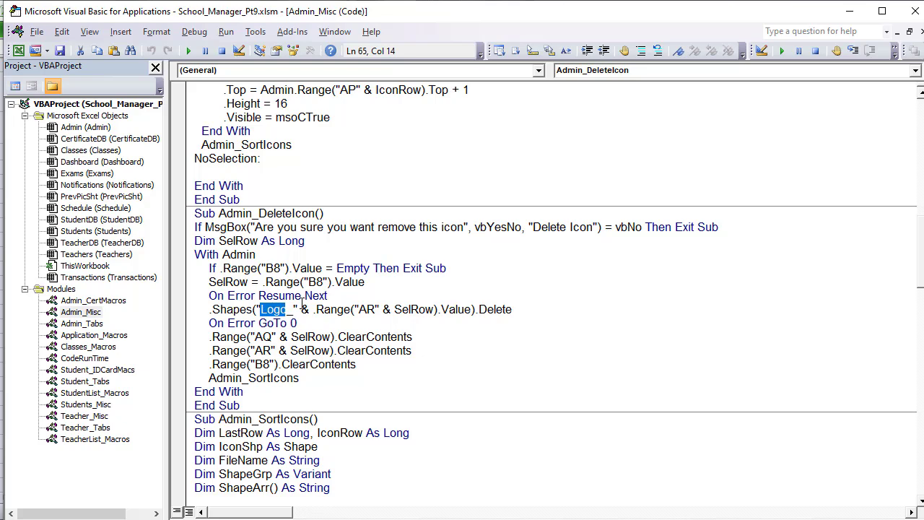
{"action": "type", "text": "Icon"}
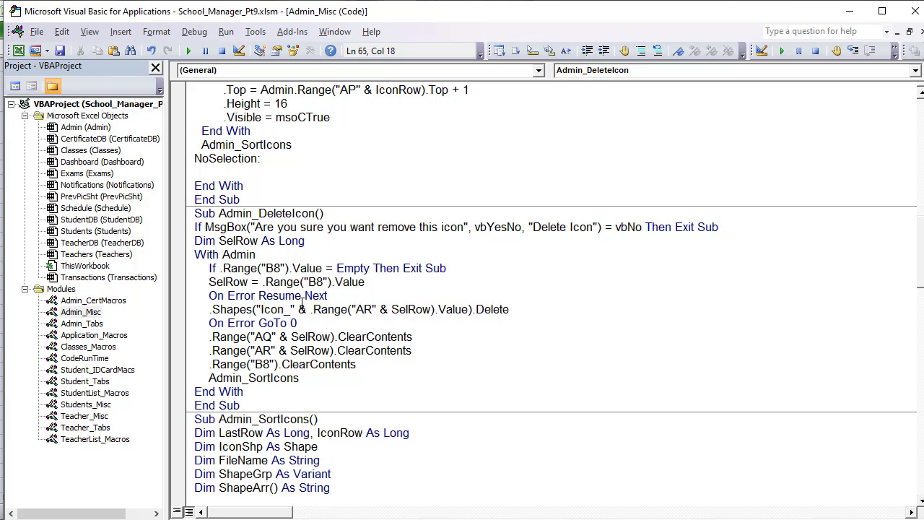
Compare the "Icon_" shape naming in Admin_BrowseForIcon with the shape deletion line in Admin_DeleteIcon
{"action": "scroll", "coordinate": [308, 330], "scroll_direction": "up", "scroll_amount": 6}
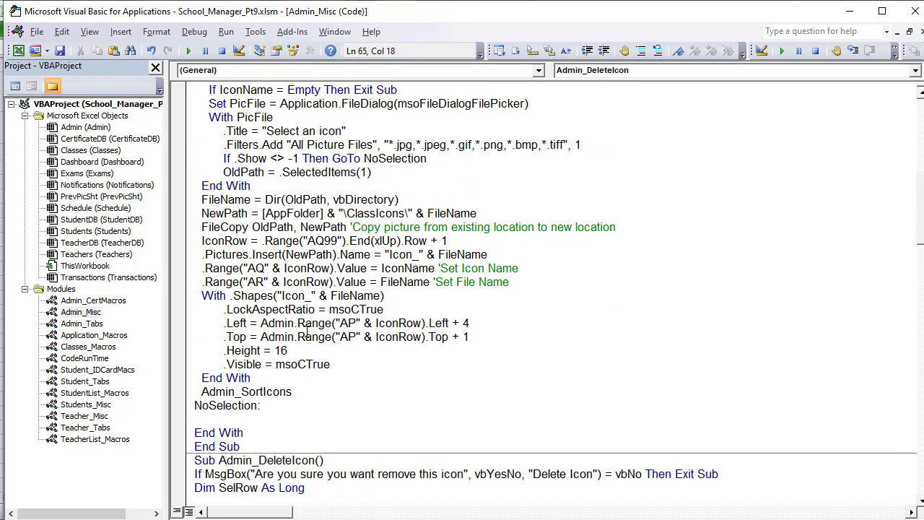
{"action": "left_click_drag", "start_coordinate": [312, 295], "coordinate": [285, 295]}
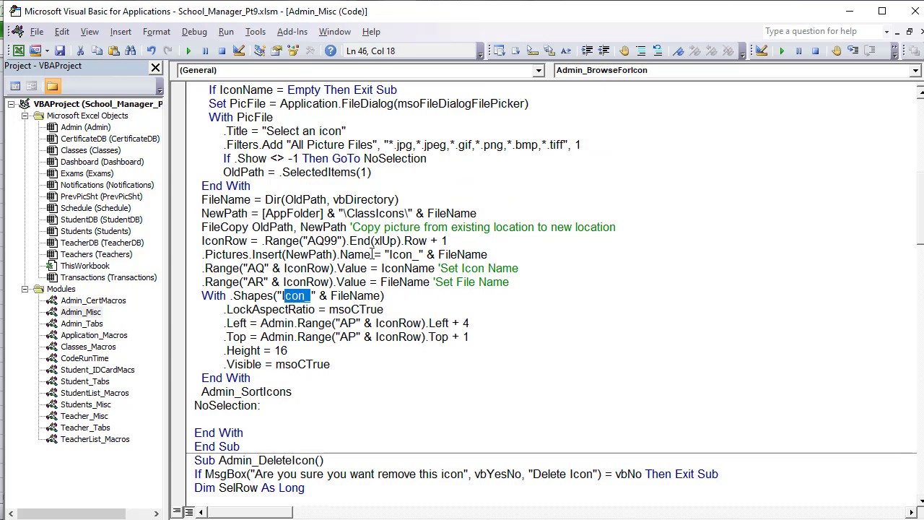
{"action": "left_click_drag", "start_coordinate": [372, 254], "coordinate": [202, 255]}
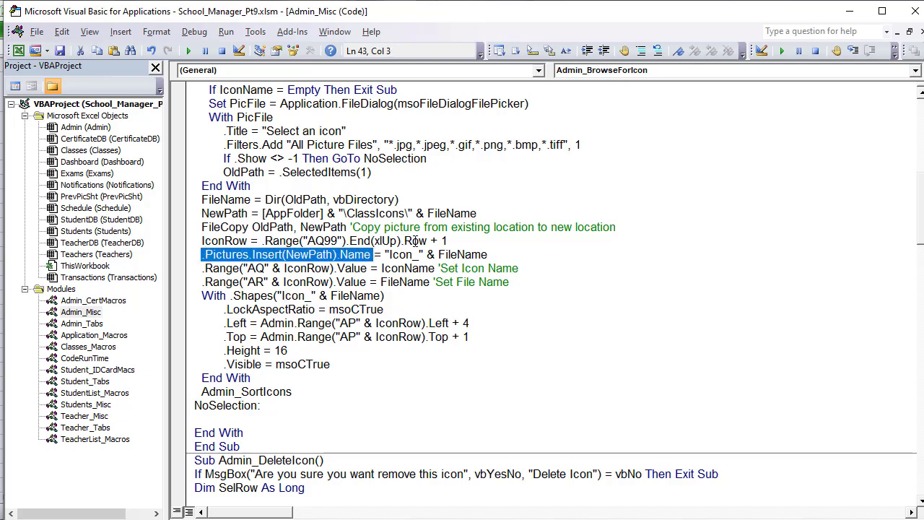
{"action": "left_click_drag", "start_coordinate": [487, 254], "coordinate": [385, 255]}
{"action": "scroll", "coordinate": [328, 329], "scroll_direction": "down", "scroll_amount": 5}
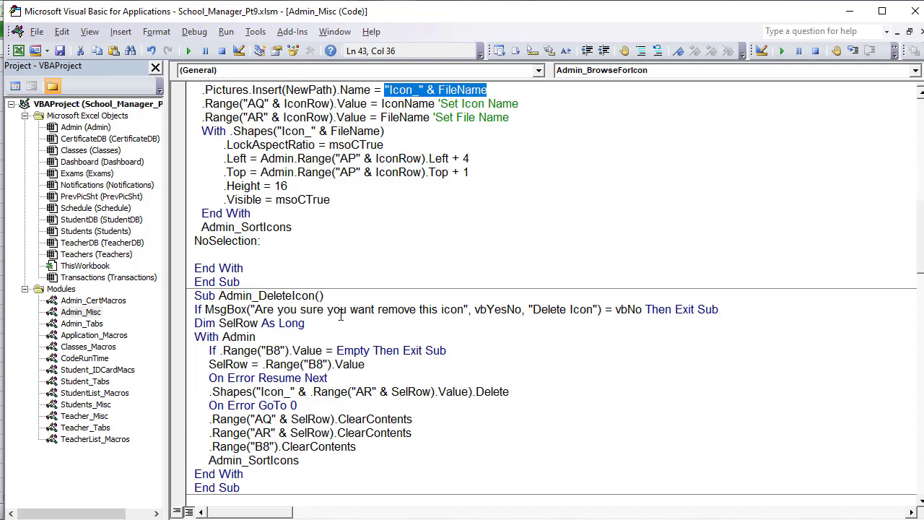
{"action": "left_click_drag", "start_coordinate": [294, 353], "coordinate": [263, 352]}
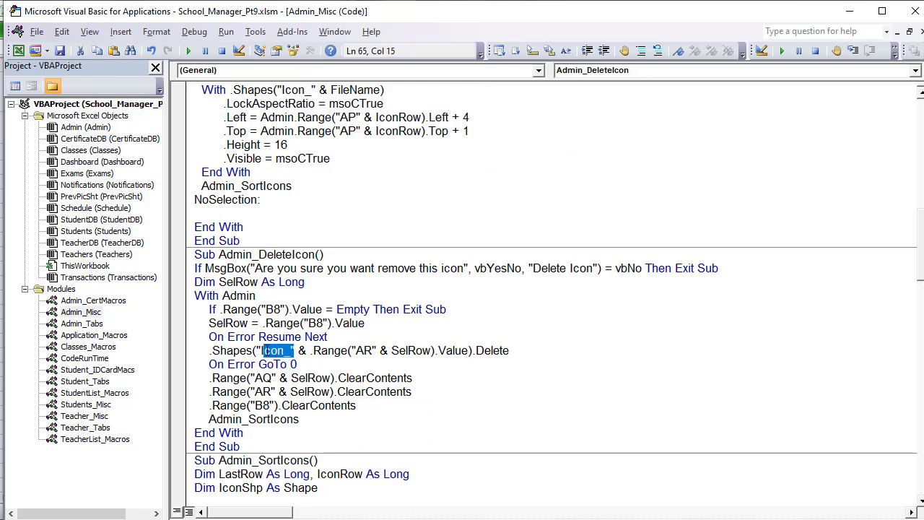
{"action": "scroll", "coordinate": [267, 354], "scroll_direction": "down", "scroll_amount": 2}
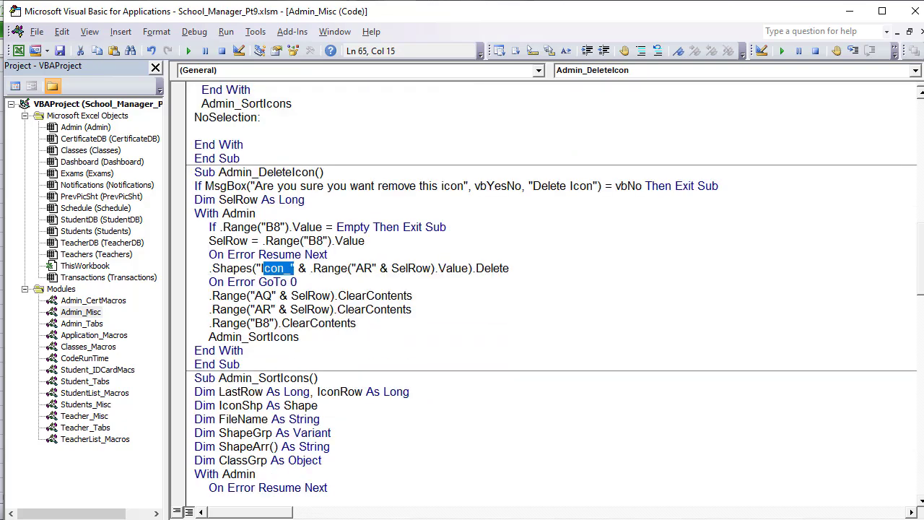
Return to the Admin sheet, delete the leftover Icon_chemistry.png picture from the Icons column and select Icon_computer.png
{"action": "key", "text": "alt+F11"}
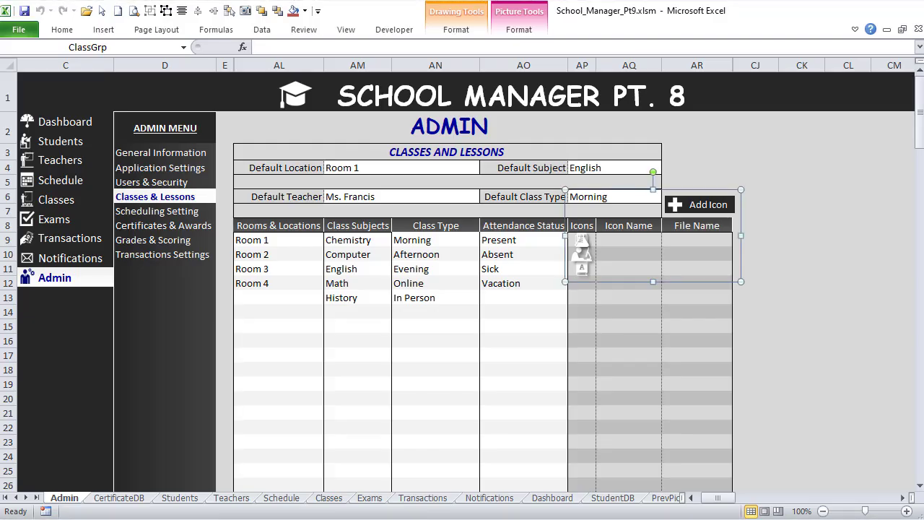
{"action": "left_click", "coordinate": [583, 242]}
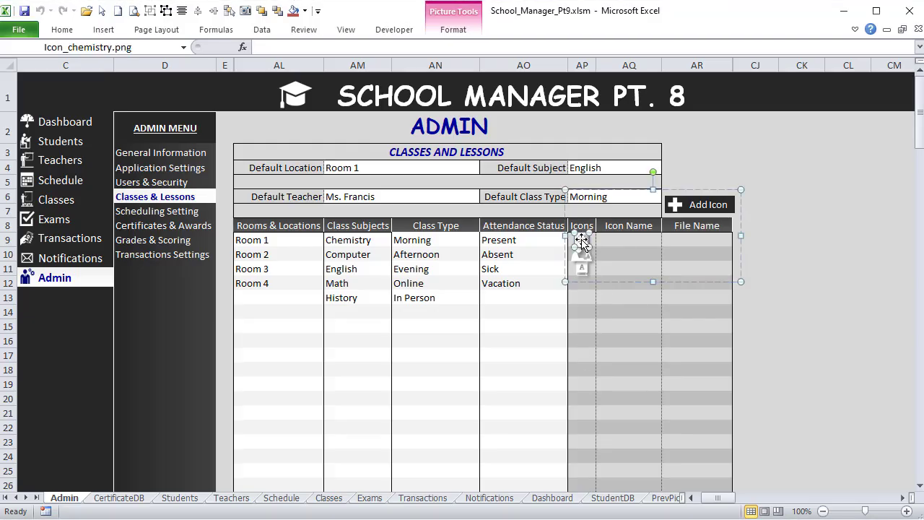
{"action": "left_click", "coordinate": [582, 243]}
{"action": "left_click", "coordinate": [582, 243]}
{"action": "left_click", "coordinate": [582, 243]}
{"action": "left_click", "coordinate": [582, 244]}
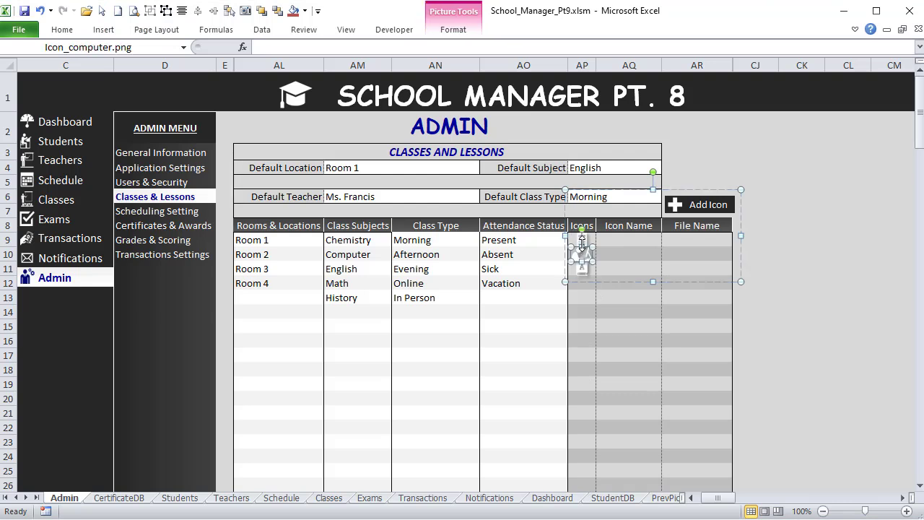
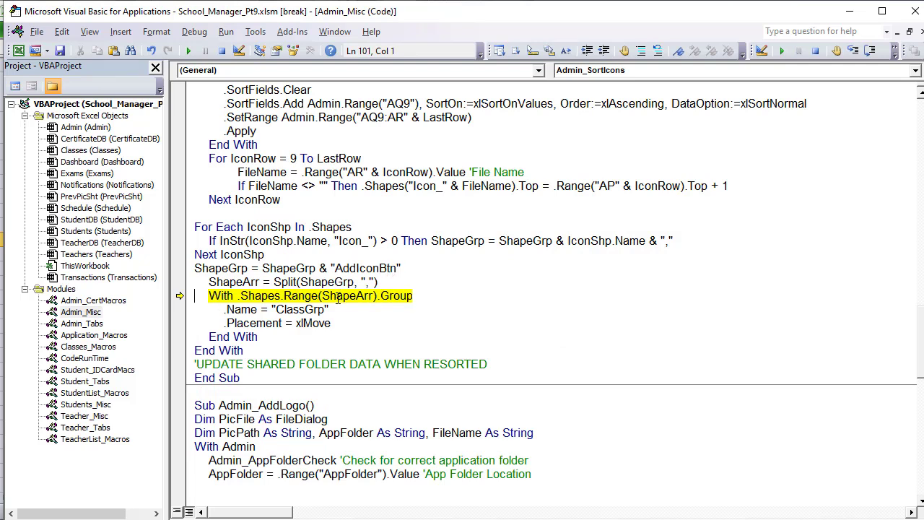
Check the value of ShapeGrp in the halted Admin_SortIcons macro and stop its execution
{"action": "left_click", "coordinate": [223, 268]}
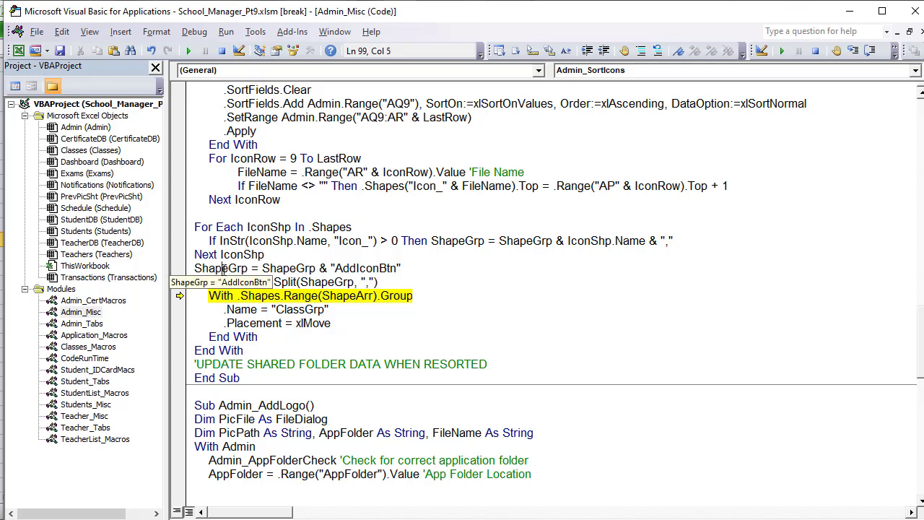
{"action": "mouse_move", "coordinate": [233, 268]}
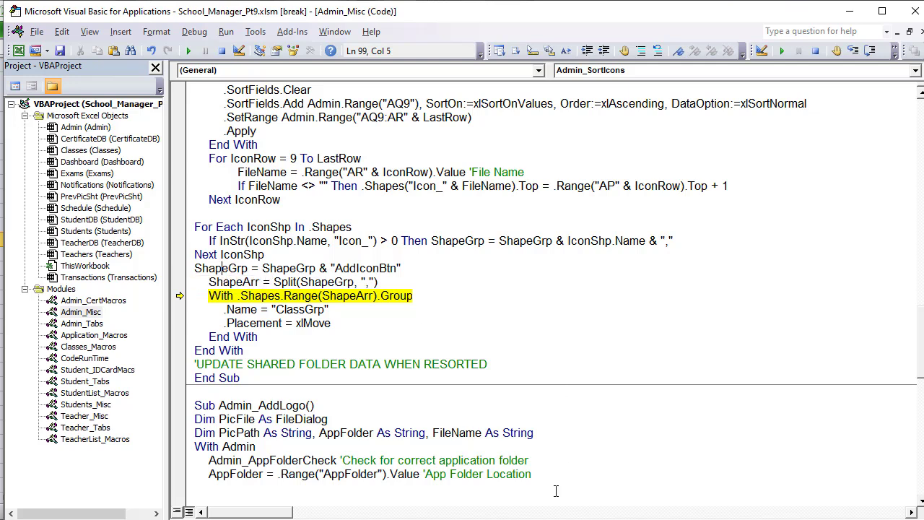
{"action": "left_click", "coordinate": [222, 51]}
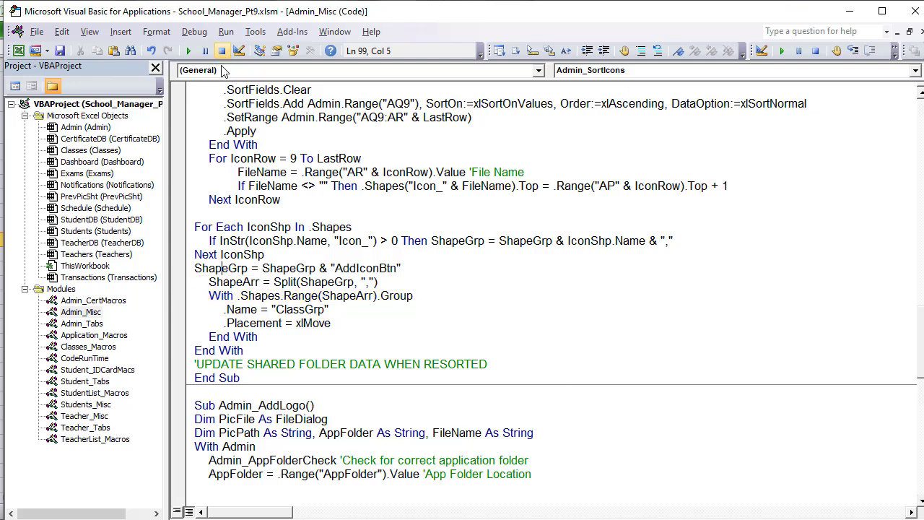
Return to the Admin sheet and inspect the Add Icon button group and the icon list range AP9:AR13
{"action": "key", "text": "alt+F11"}
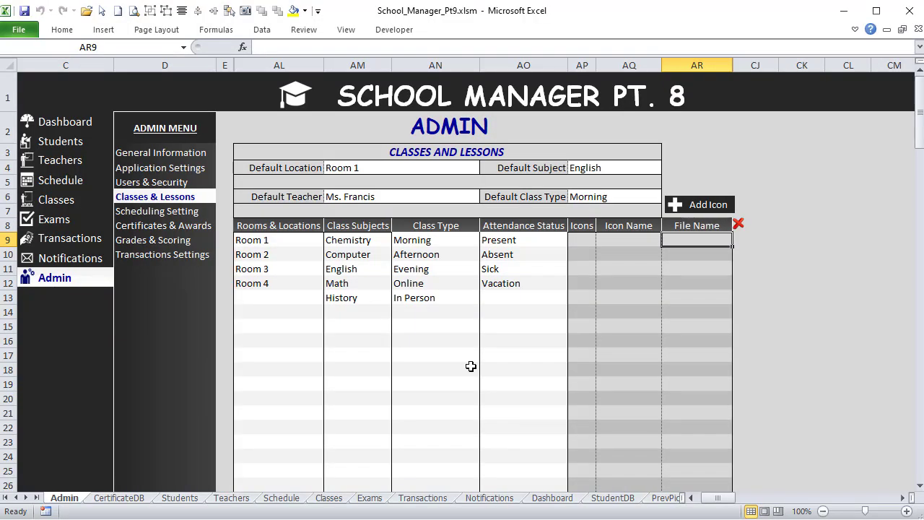
{"action": "right_click", "coordinate": [694, 201]}
{"action": "key", "text": "Escape"}
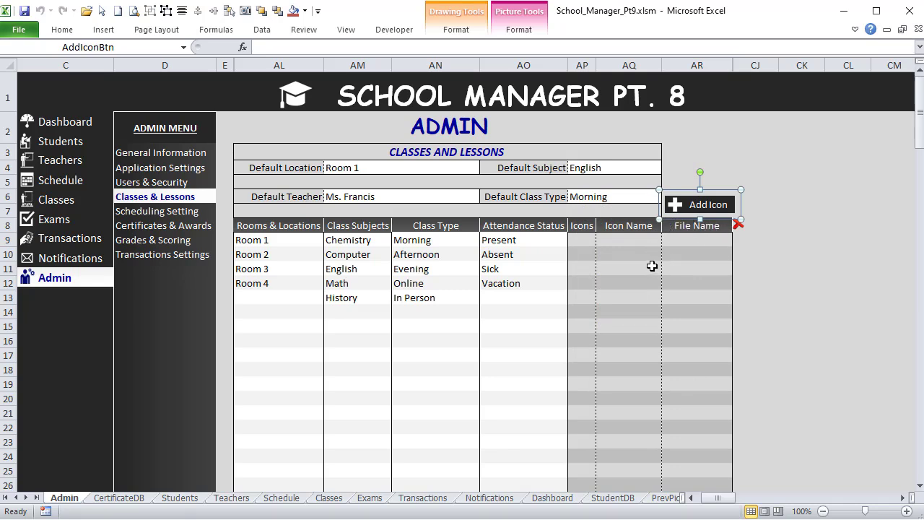
{"action": "left_click_drag", "start_coordinate": [591, 239], "coordinate": [678, 299]}
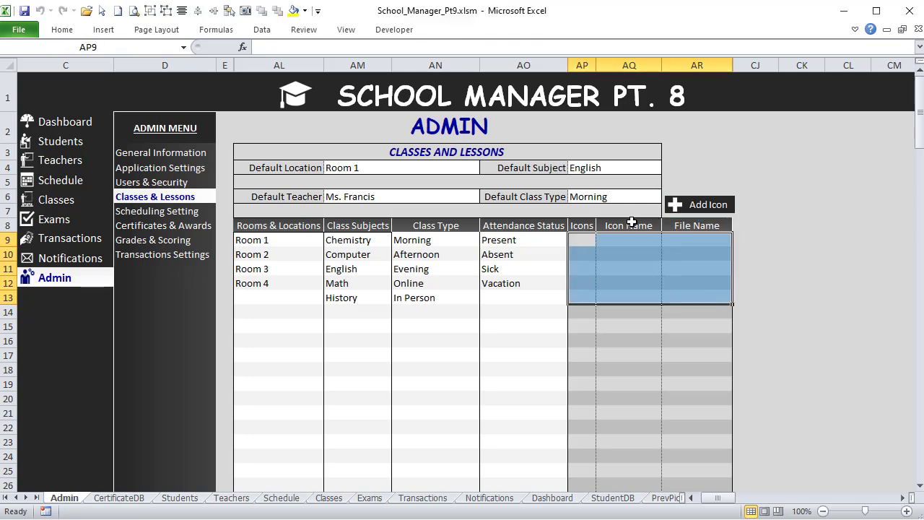
{"action": "right_click", "coordinate": [681, 204]}
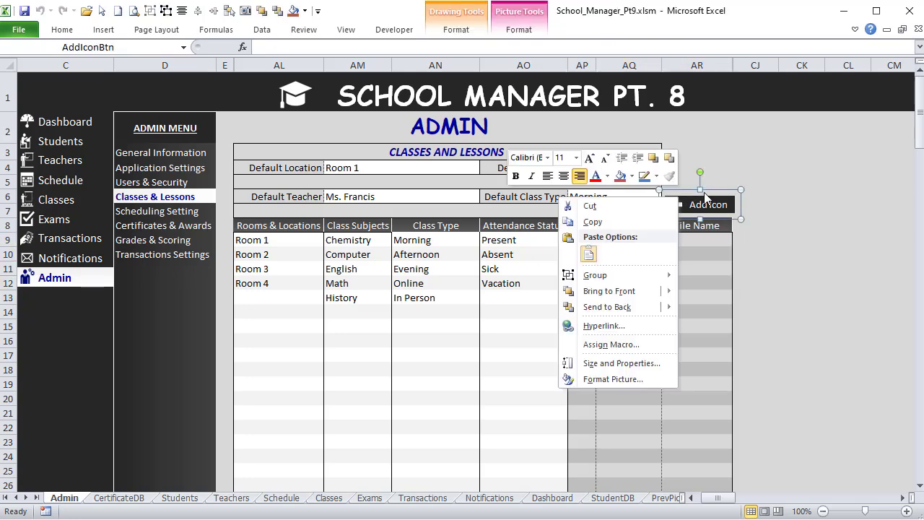
{"action": "left_click", "coordinate": [687, 241]}
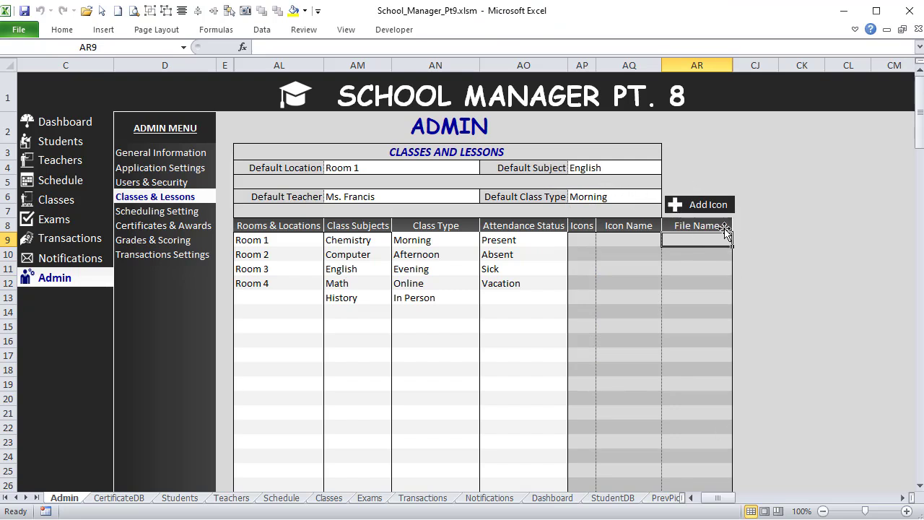
Select the Add Icon button group and highlight its shape name, AddIconBtn
{"action": "left_click", "coordinate": [693, 193], "text": "ctrl"}
{"action": "right_click", "coordinate": [694, 194]}
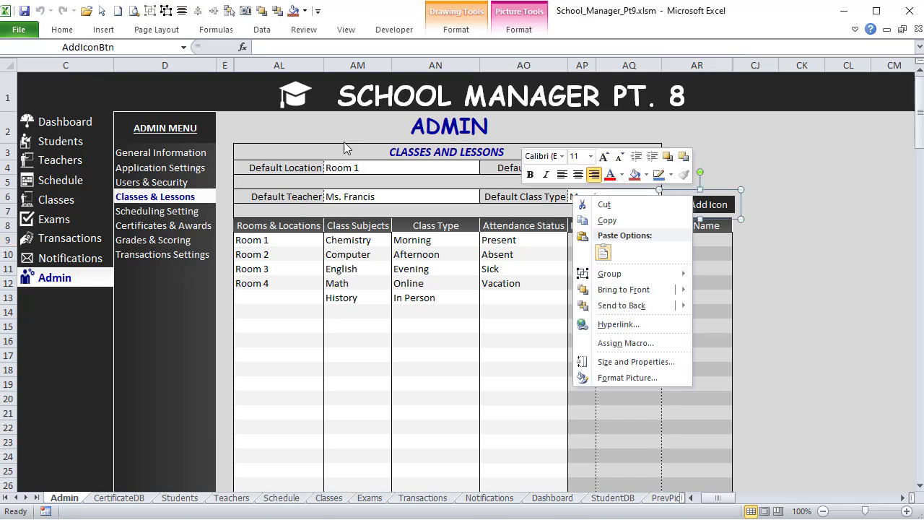
{"action": "left_click", "coordinate": [138, 48]}
{"action": "left_click", "coordinate": [138, 48]}
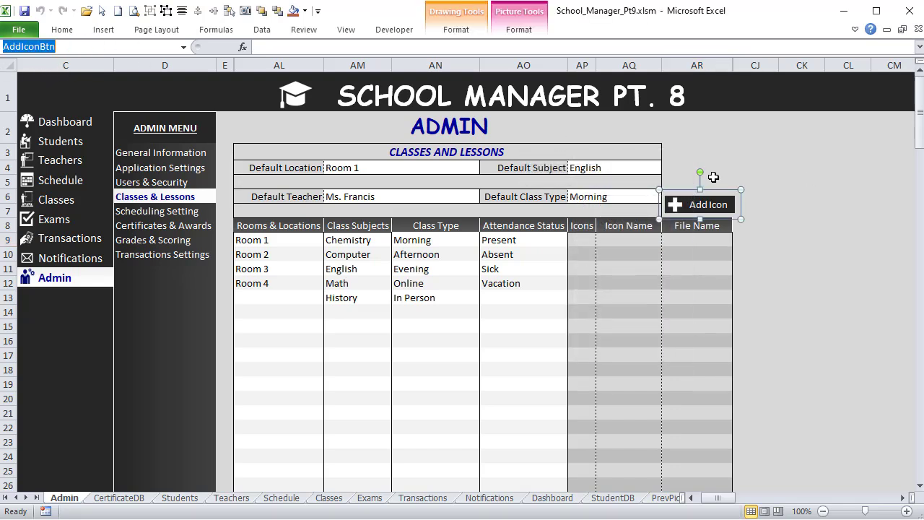
Try to switch to the Users & Security screen, debug the run-time error and highlight ClassGrp in the halted AdminTab_HideAll line
{"action": "left_click", "coordinate": [165, 183]}
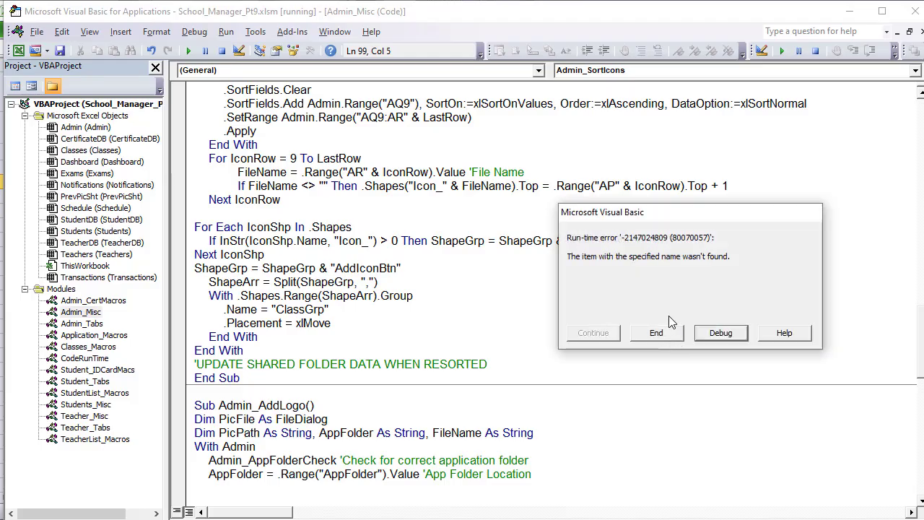
{"action": "left_click", "coordinate": [720, 333]}
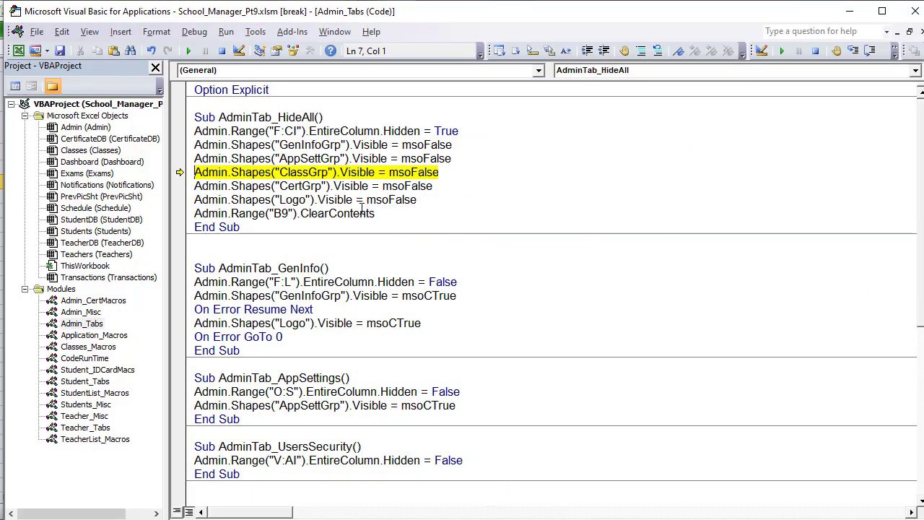
{"action": "left_click_drag", "start_coordinate": [328, 172], "coordinate": [280, 172]}
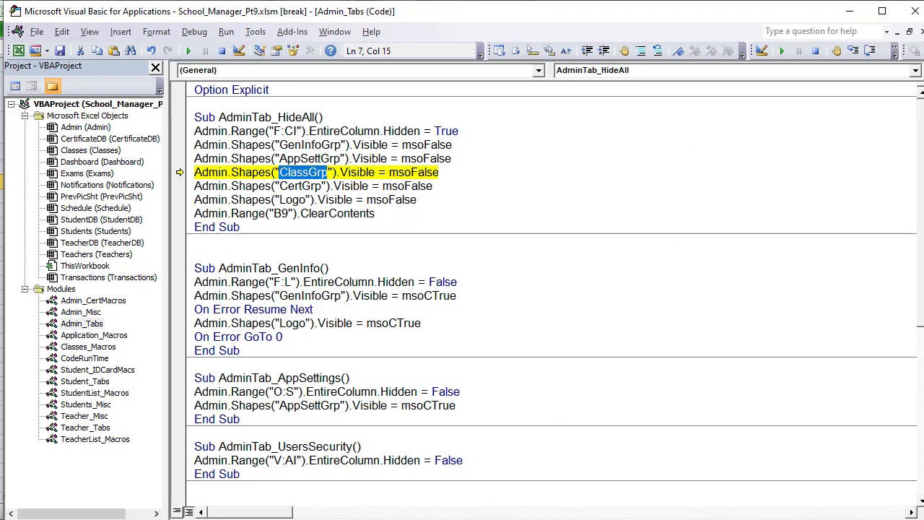
Open the Admin_Misc module and examine how Admin_SortIcons builds ShapeGrp from the icon shapes and names the resulting group ClassGrp
{"action": "double_click", "coordinate": [81, 312]}
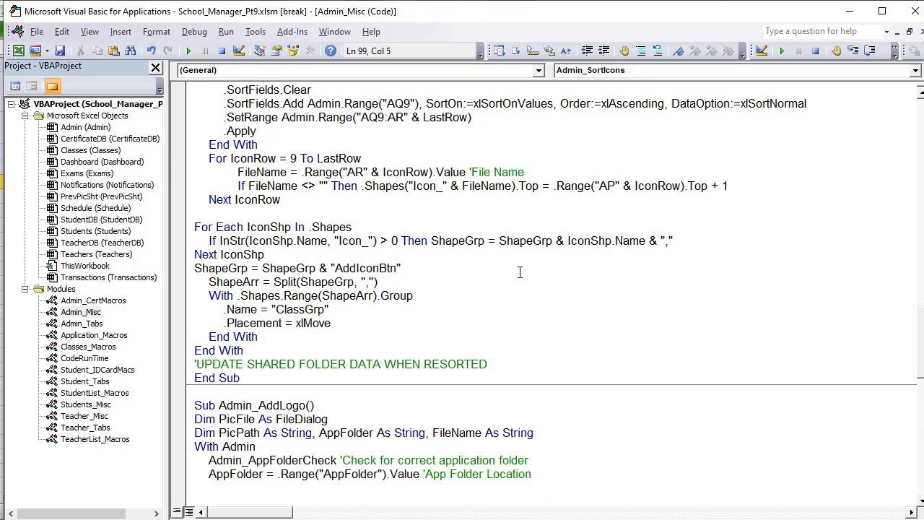
{"action": "left_click_drag", "start_coordinate": [329, 310], "coordinate": [260, 310]}
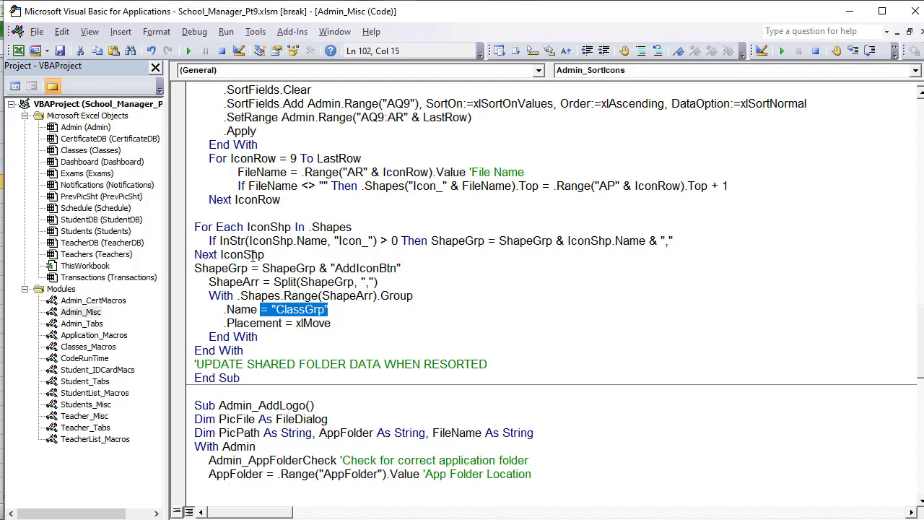
{"action": "left_click", "coordinate": [289, 281]}
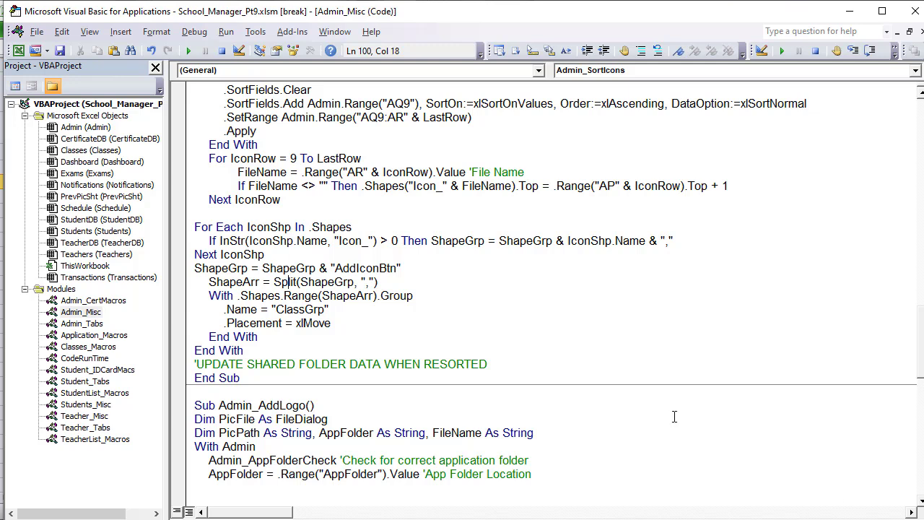
{"action": "left_click", "coordinate": [243, 267]}
{"action": "left_click_drag", "start_coordinate": [249, 267], "coordinate": [196, 268]}
{"action": "left_click_drag", "start_coordinate": [317, 268], "coordinate": [262, 268]}
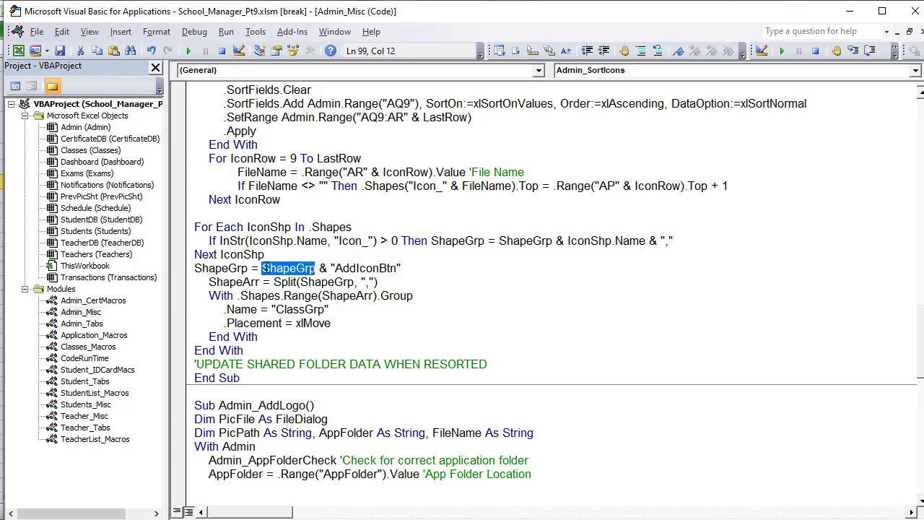
{"action": "left_click", "coordinate": [268, 227]}
{"action": "left_click_drag", "start_coordinate": [289, 253], "coordinate": [223, 240]}
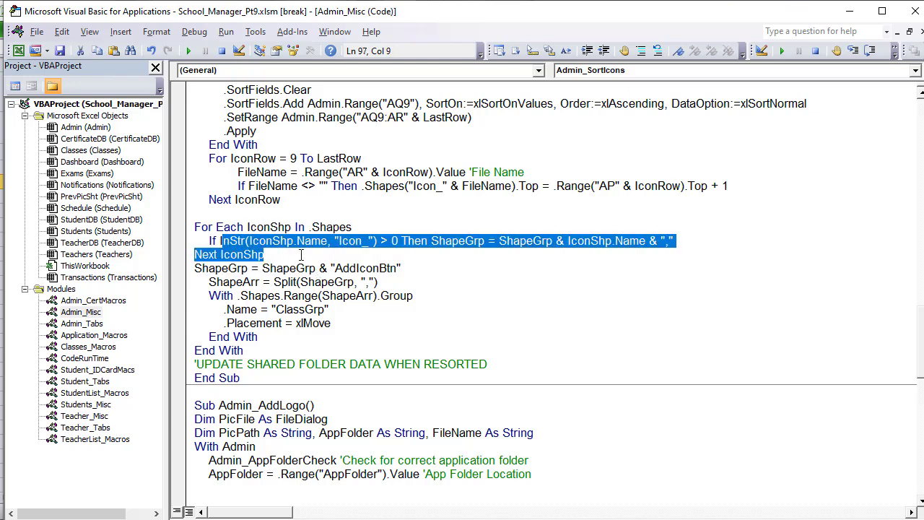
{"action": "left_click_drag", "start_coordinate": [317, 268], "coordinate": [194, 268]}
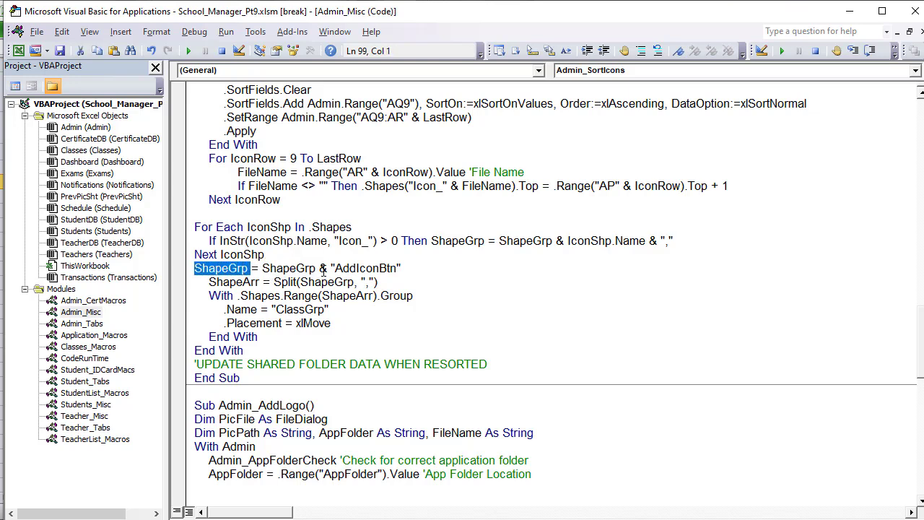
Below the ShapeGrp assignment in Admin_SortIcons, add the condition If ShapeGrp = "AddIconBtn" Then with the comment 'No Icons
{"action": "left_click_drag", "start_coordinate": [398, 268], "coordinate": [330, 268]}
{"action": "key", "text": "ctrl+c"}
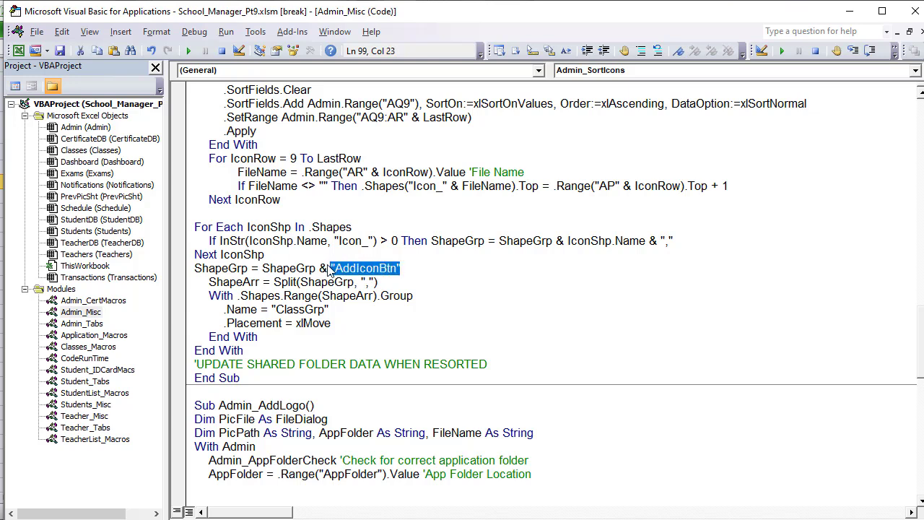
{"action": "left_click", "coordinate": [417, 270]}
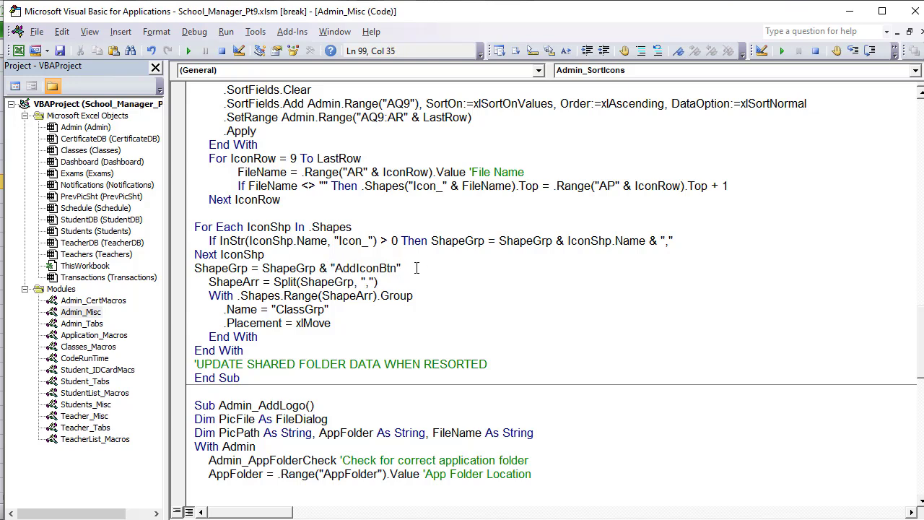
{"action": "key", "text": "Return"}
{"action": "type", "text": "if "}
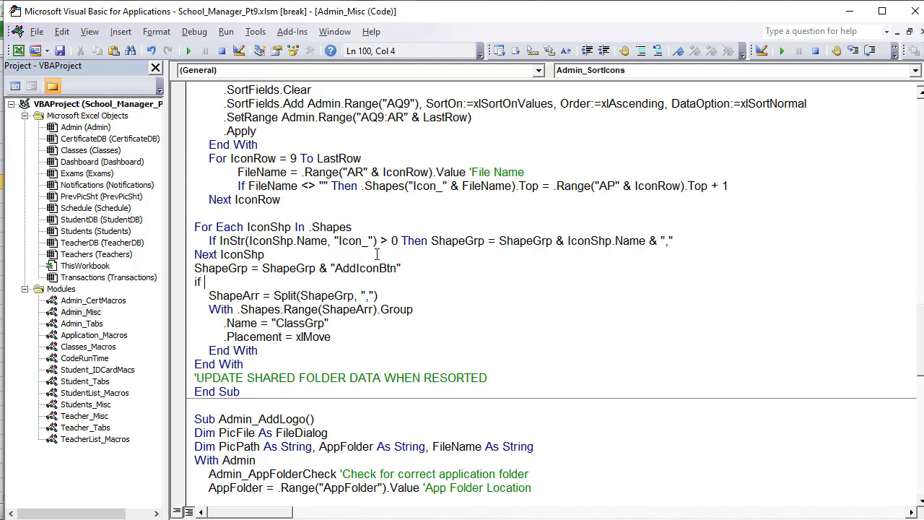
{"action": "type", "text": "ShapeGrp ="}
{"action": "key", "text": "ctrl+v"}
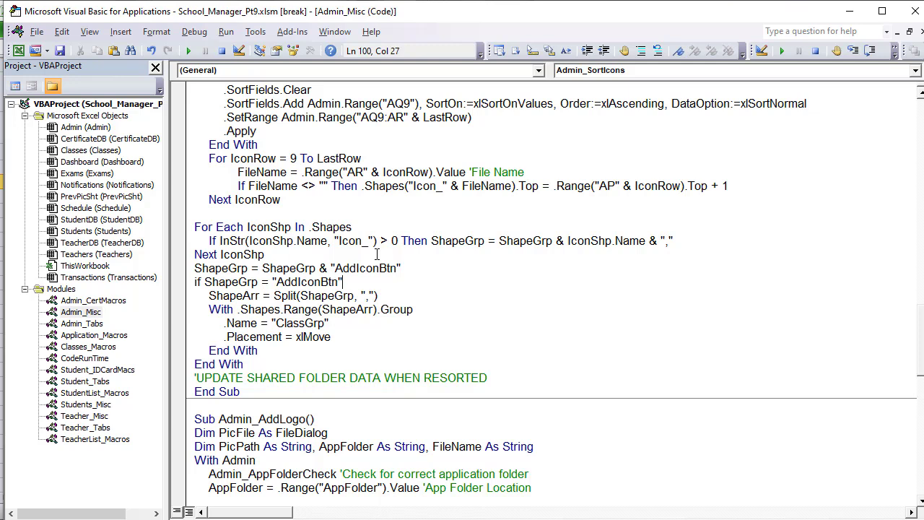
{"action": "type", "text": "then 'No iD"}
{"action": "key", "text": "BackSpace"}
{"action": "key", "text": "BackSpace"}
{"action": "type", "text": "Ice"}
{"action": "key", "text": "BackSpace"}
{"action": "key", "text": "BackSpace"}
{"action": "type", "text": "cons"}
Enclose the existing ShapeArr grouping code in an Else branch commented 'Contains Icons and close the condition with End If
{"action": "key", "text": "Return"}
{"action": "key", "text": "Return"}
{"action": "type", "text": "Else"}
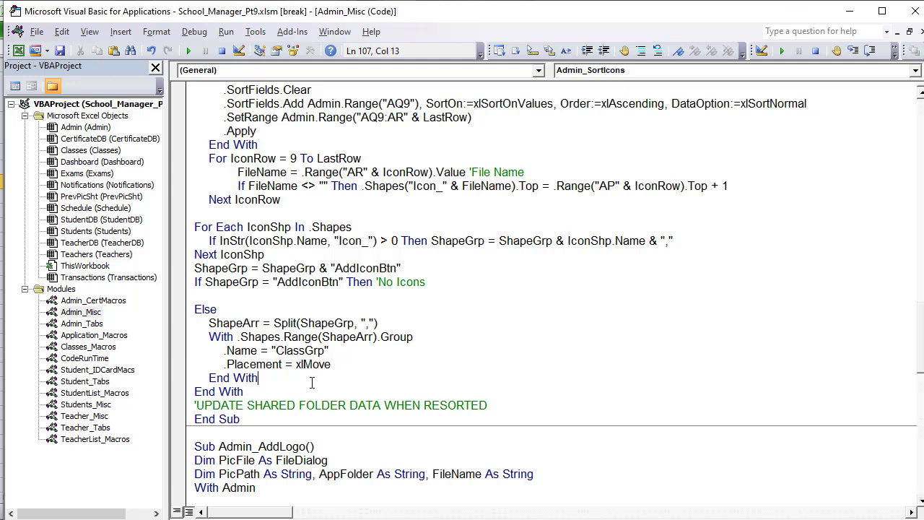
{"action": "key", "text": "Return"}
{"action": "type", "text": "End If"}
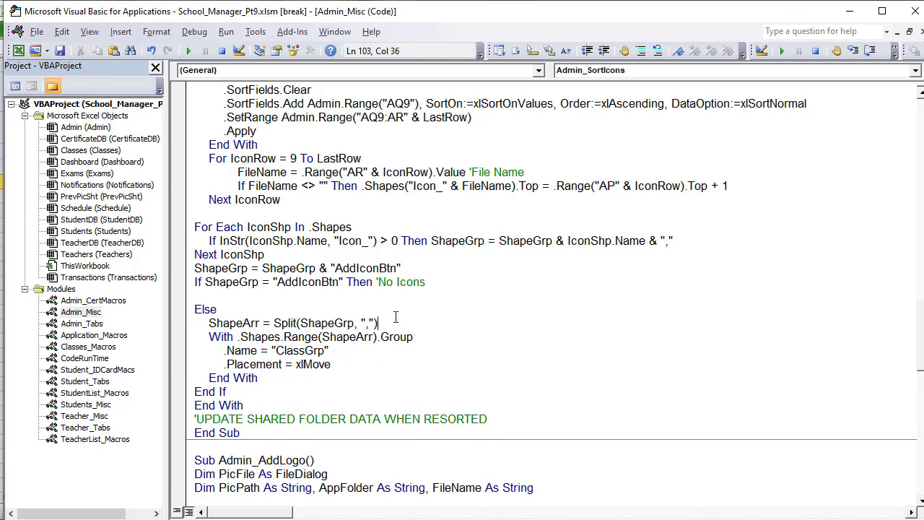
{"action": "type", "text": " 'Contains Icons"}
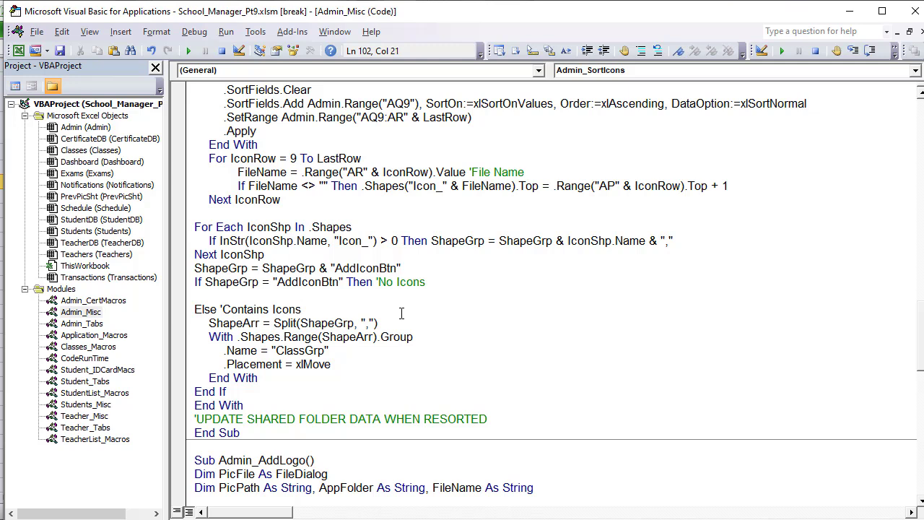
In the No Icons branch, add a With block on .Shapes.Range(Array("AddIconBtn", "DeleteIconBtn")).Group, closed by End With
{"action": "key", "text": "Up"}
{"action": "type", "text": "With .sh"}
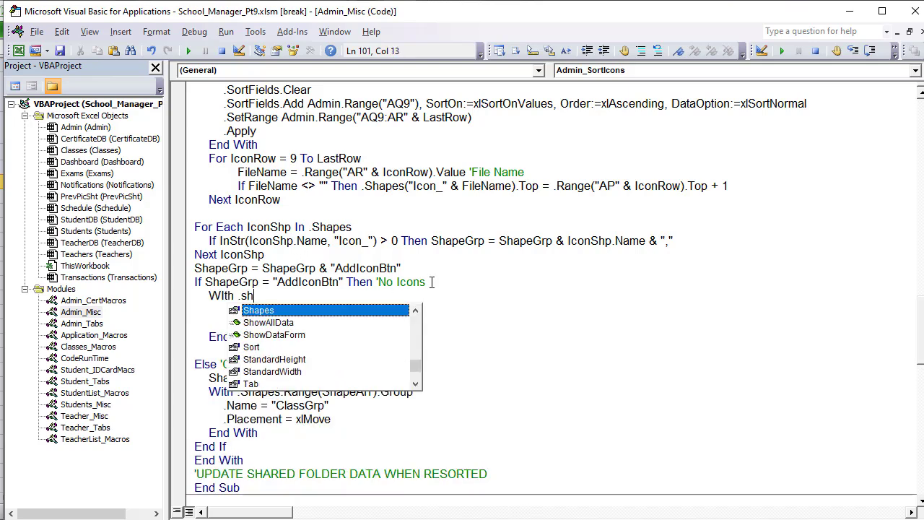
{"action": "key", "text": "Tab"}
{"action": "type", "text": ".Ra"}
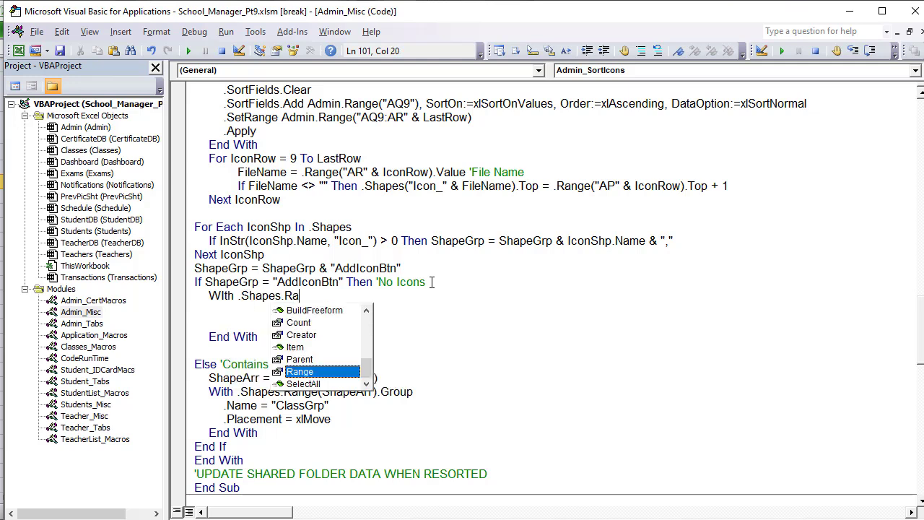
{"action": "key", "text": "Tab"}
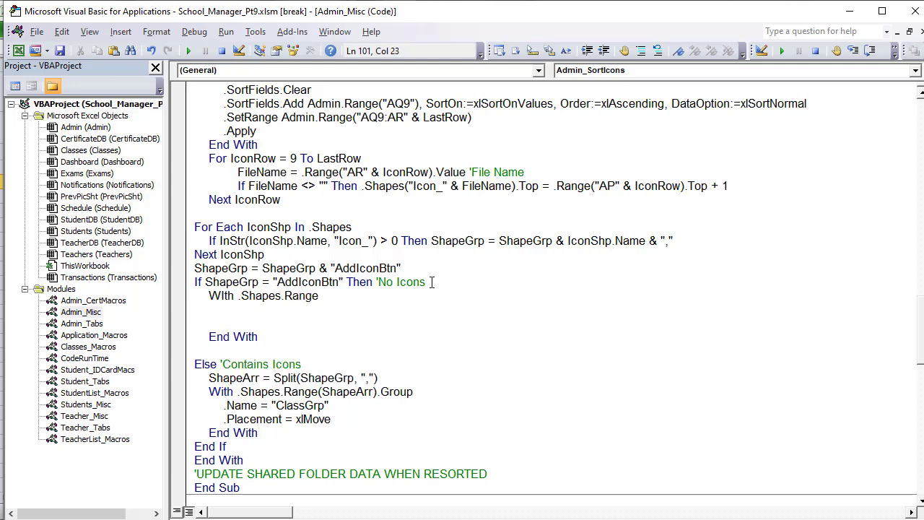
{"action": "type", "text": "(Arra"}
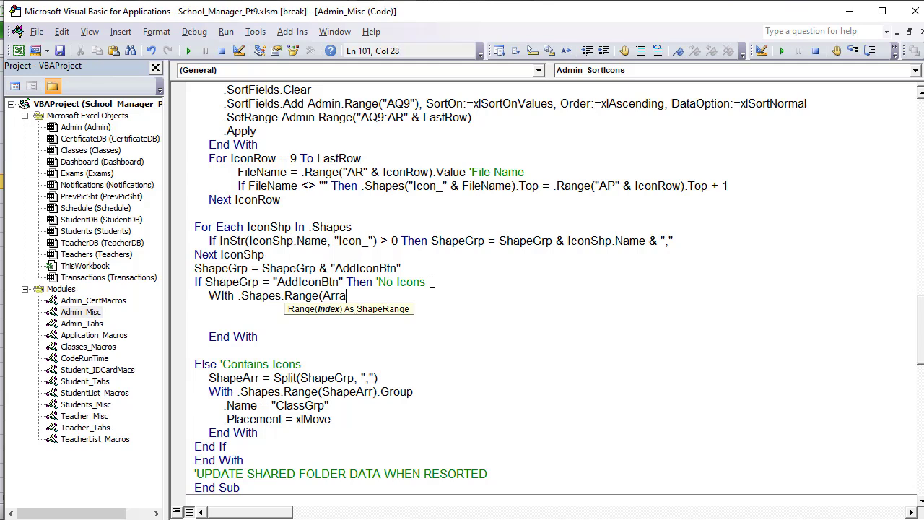
{"action": "type", "text": "y(\"Ad"}
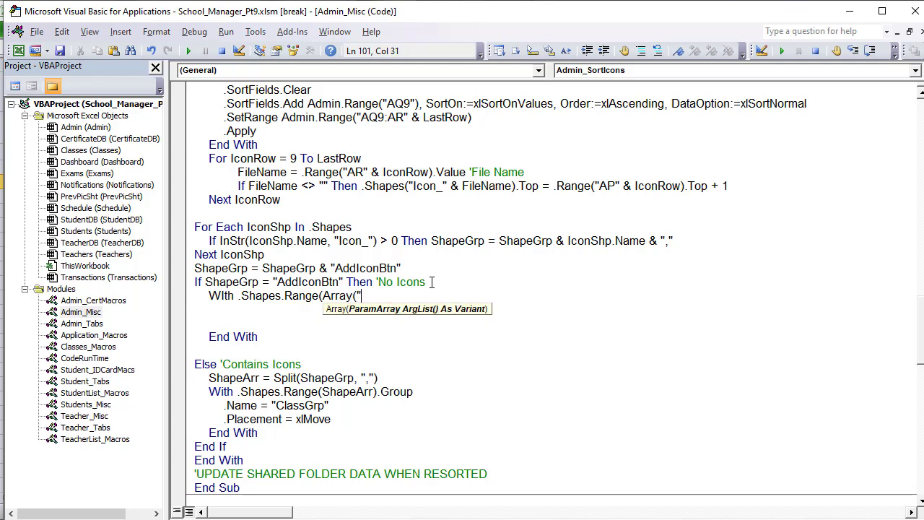
{"action": "type", "text": "dIco"}
{"action": "key", "text": "BackSpace"}
{"action": "key", "text": "BackSpace"}
{"action": "type", "text": "conBtn\",\"Dle"}
{"action": "key", "text": "BackSpace"}
{"action": "key", "text": "BackSpace"}
{"action": "type", "text": "elte"}
{"action": "key", "text": "BackSpace"}
{"action": "key", "text": "BackSpace"}
{"action": "type", "text": "e"}
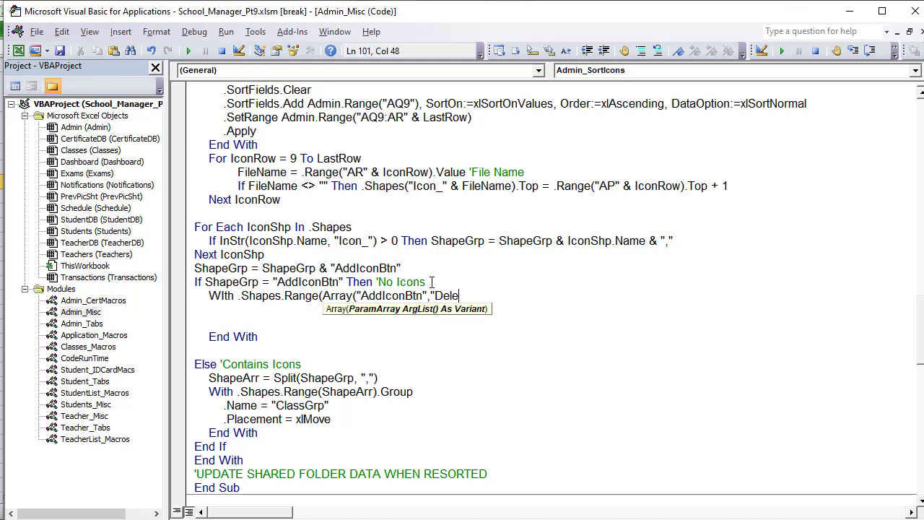
{"action": "type", "text": "teIconBtn\"))"}
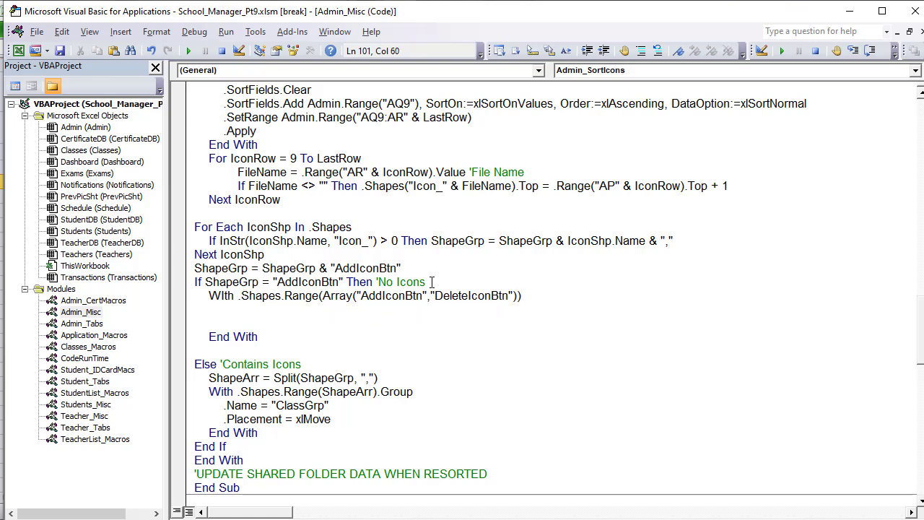
{"action": "type", "text": ".Group"}
{"action": "key", "text": "Tab"}
{"action": "key", "text": "Return"}
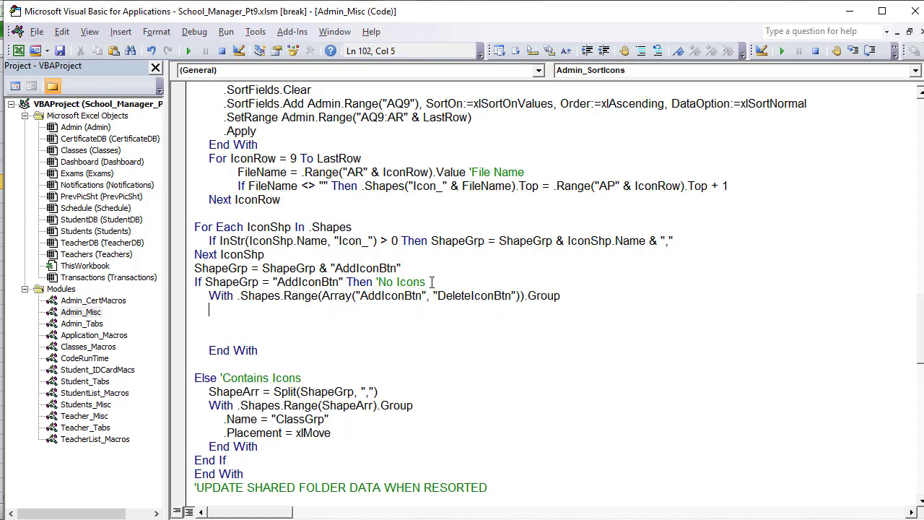
Inside the new With block, set .Name = "ClassGrp" and .Placement = xlMove
{"action": "type", "text": ".Name"}
{"action": "key", "text": "Tab"}
{"action": "type", "text": "= \"ClassGrp\""}
{"action": "key", "text": "Return"}
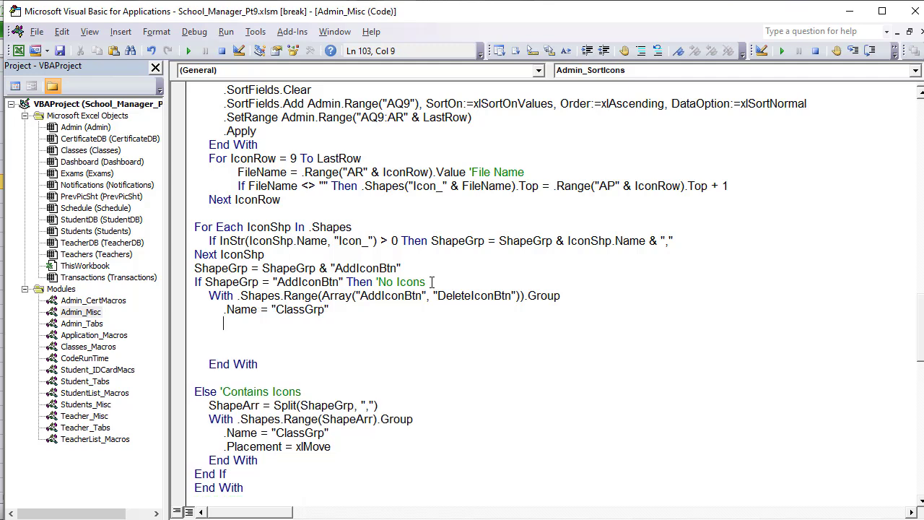
{"action": "type", "text": ".pl"}
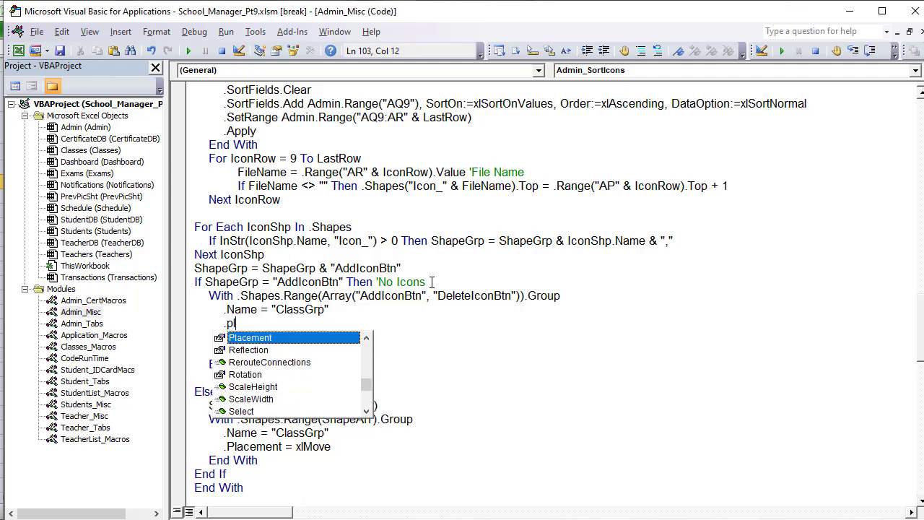
{"action": "key", "text": "Tab"}
{"action": "type", "text": "= "}
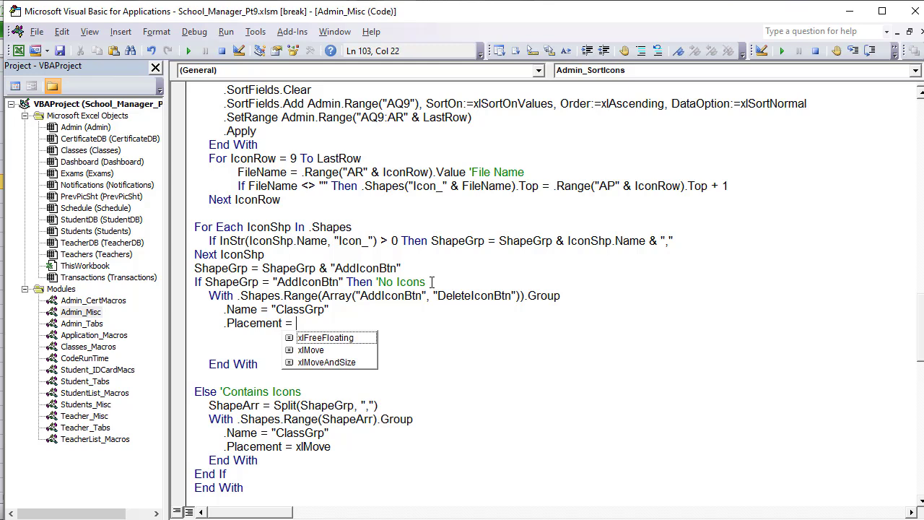
{"action": "type", "text": "xl"}
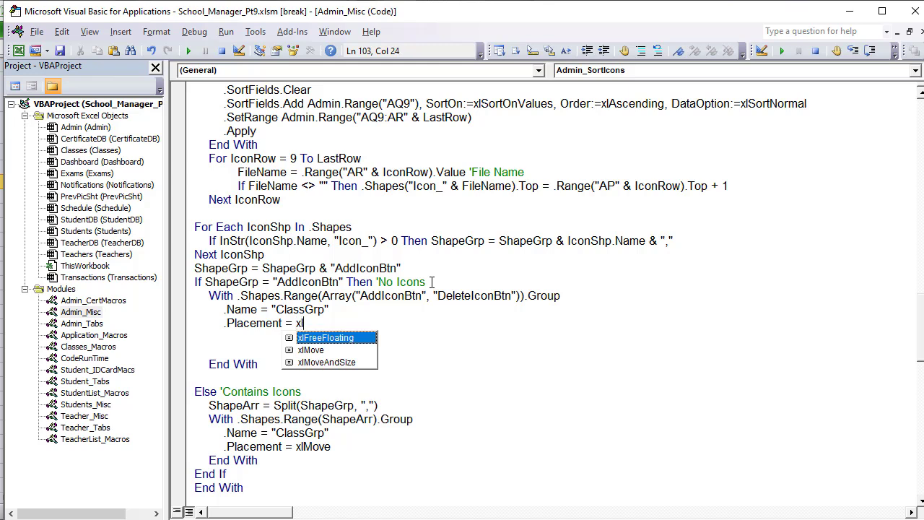
{"action": "type", "text": "m"}
{"action": "key", "text": "Tab"}
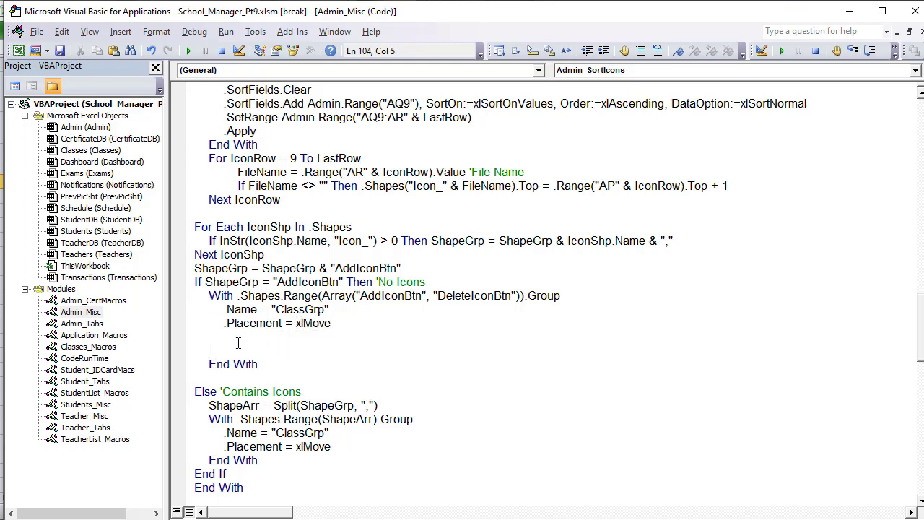
Remove the blank lines before and after the End With of the No Icons branch
{"action": "left_click_drag", "start_coordinate": [264, 347], "coordinate": [176, 337]}
{"action": "key", "text": "BackSpace"}
{"action": "key", "text": "BackSpace"}
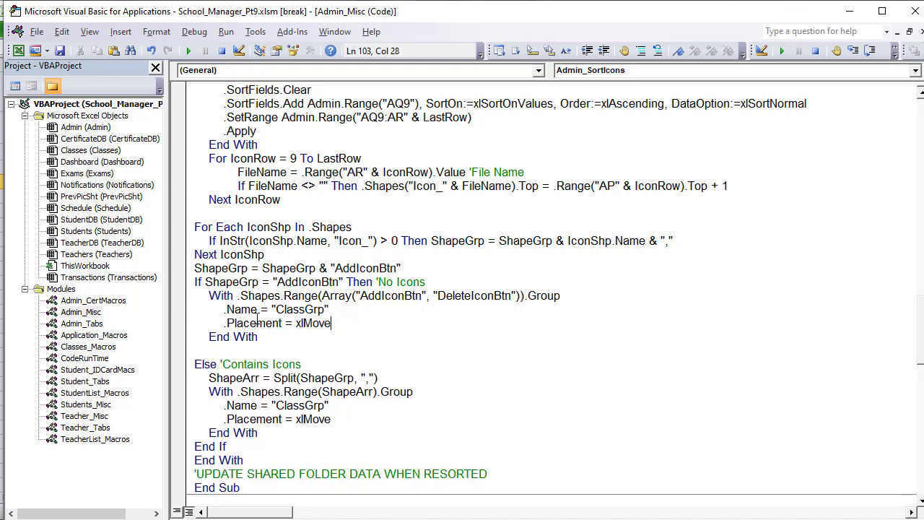
{"action": "left_click", "coordinate": [325, 351]}
{"action": "key", "text": "BackSpace"}
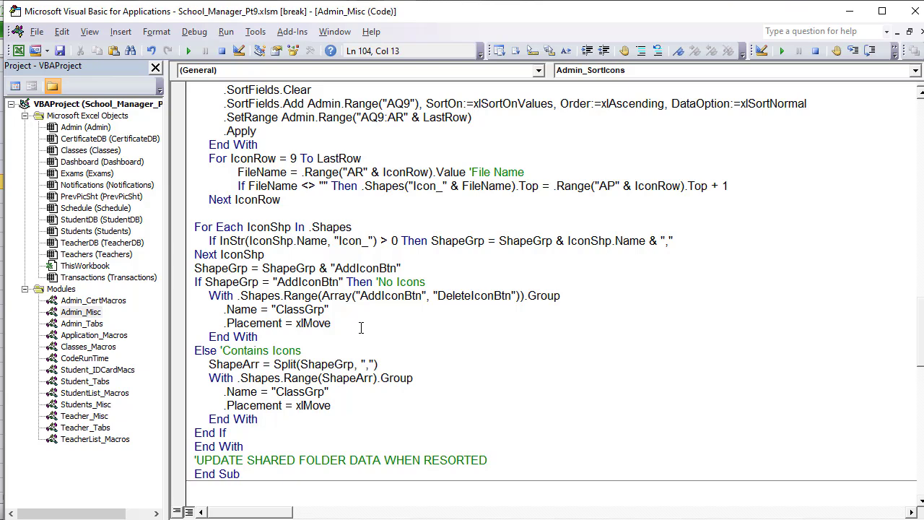
Go to the declarations of the Admin_SortIcons macro and try to run it
{"action": "scroll", "coordinate": [358, 271], "scroll_direction": "up", "scroll_amount": 3}
{"action": "scroll", "coordinate": [273, 148], "scroll_direction": "up", "scroll_amount": 2}
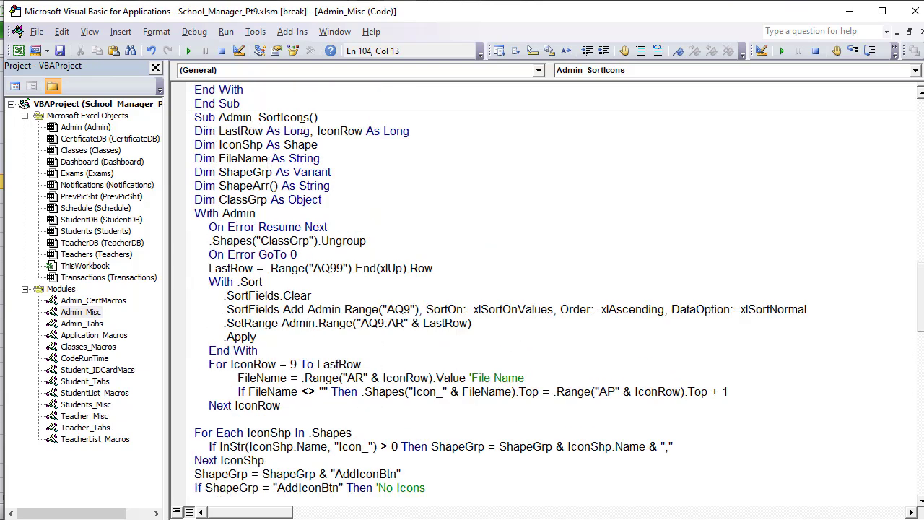
{"action": "left_click_drag", "start_coordinate": [308, 117], "coordinate": [219, 118]}
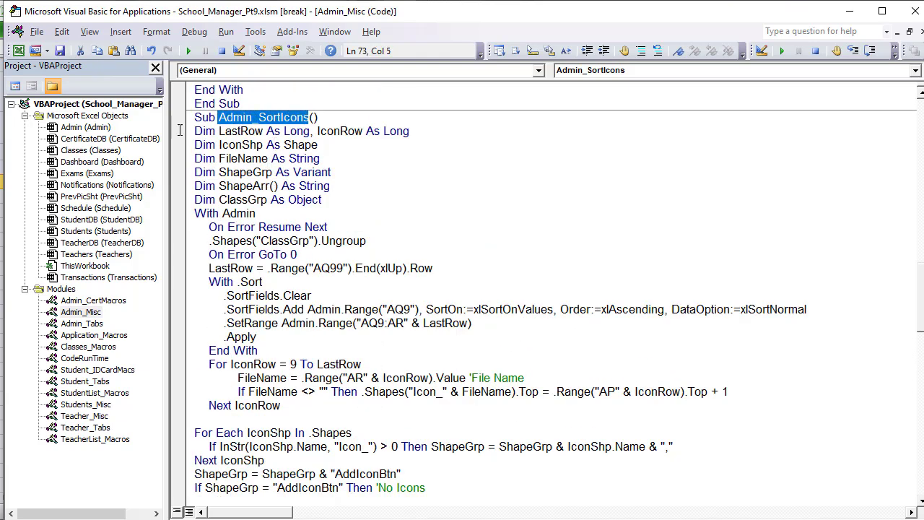
{"action": "left_click", "coordinate": [208, 186]}
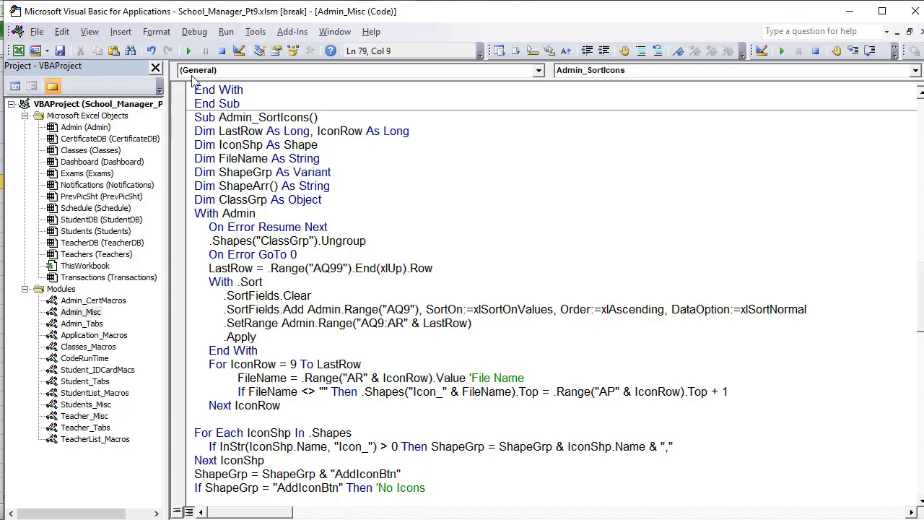
{"action": "left_click", "coordinate": [189, 52]}
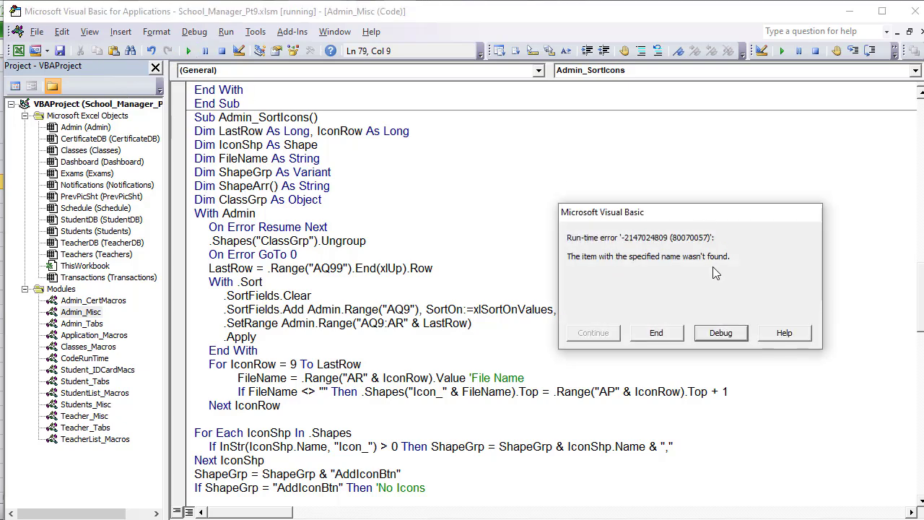
Show the code line behind the run-time error, stop execution, and return to the Admin_SortIcons code in Admin_Misc
{"action": "left_click", "coordinate": [720, 333]}
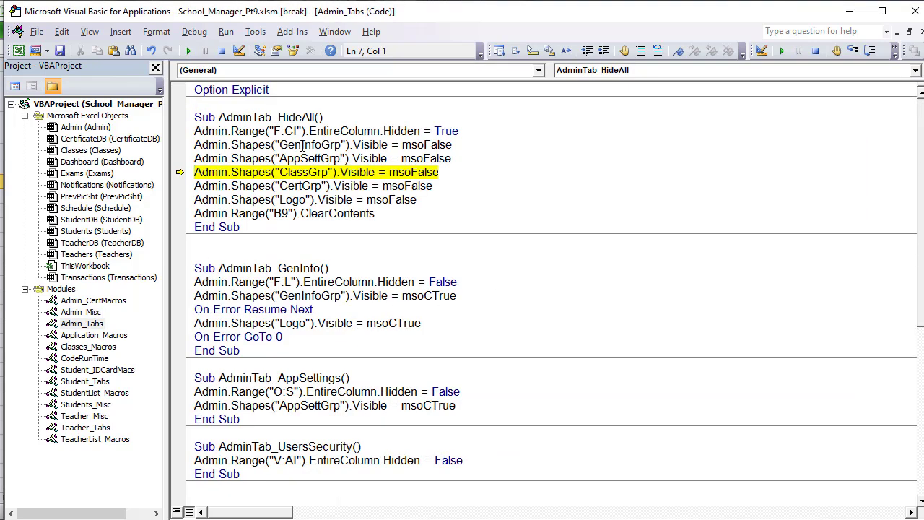
{"action": "left_click", "coordinate": [222, 51]}
{"action": "left_click", "coordinate": [921, 32]}
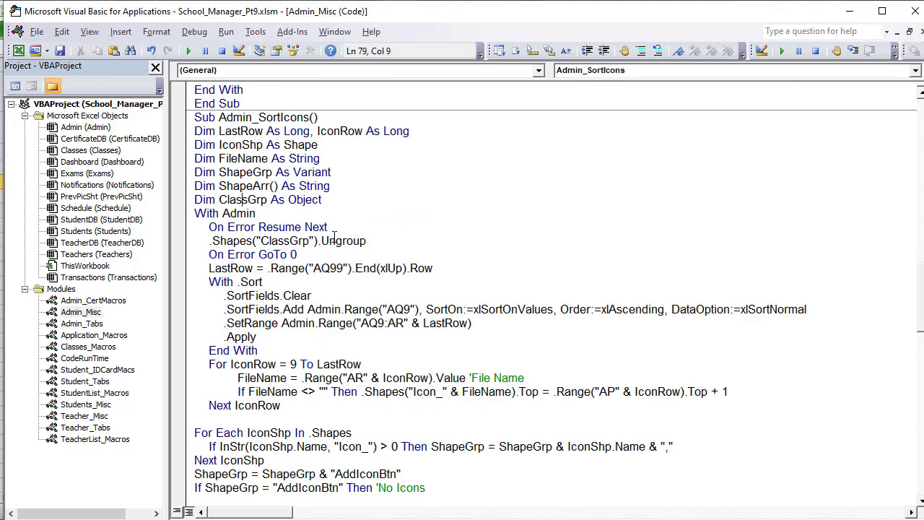
{"action": "left_click", "coordinate": [336, 241]}
Switch to the Admin sheet in Excel, select ClassGrp to check it, and toggle between Classes & Lessons and Scheduling Setting, ending on Classes & Lessons
{"action": "key", "text": "alt+F11"}
{"action": "right_click", "coordinate": [242, 205]}
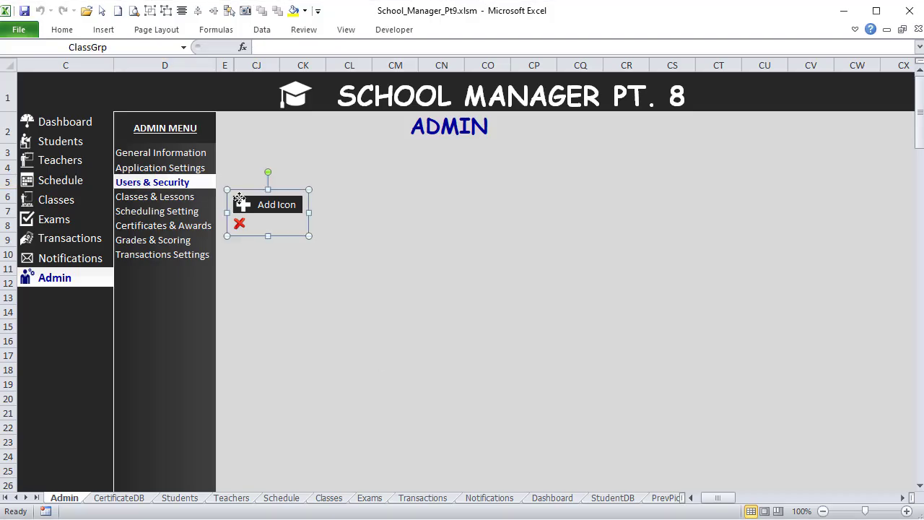
{"action": "key", "text": "Escape"}
{"action": "left_click", "coordinate": [197, 199]}
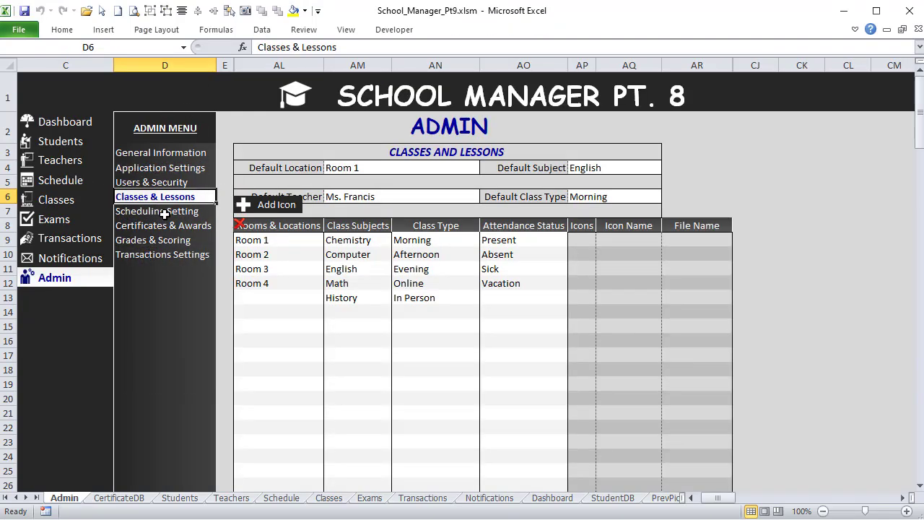
{"action": "left_click", "coordinate": [164, 214]}
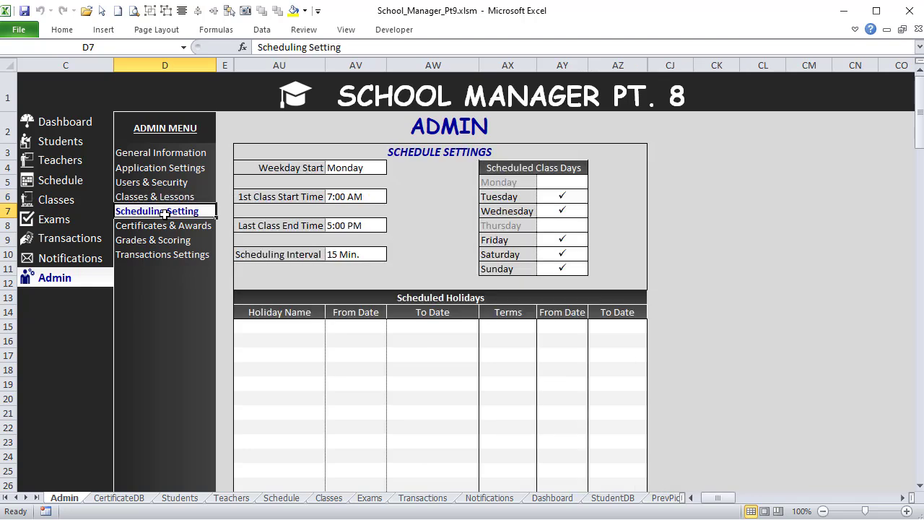
{"action": "left_click", "coordinate": [160, 197]}
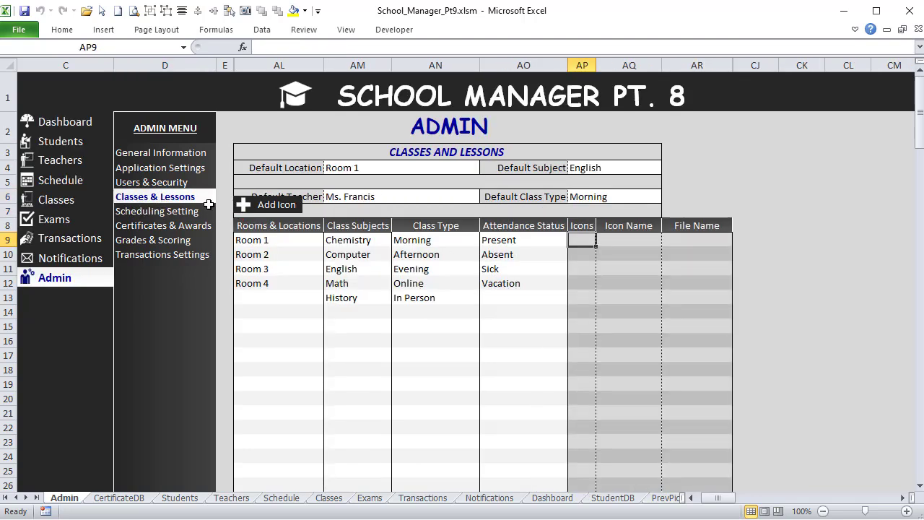
Move the ClassGrp group so the Add Icon button sits just above the File Name column header
{"action": "right_click", "coordinate": [252, 192]}
{"action": "key", "text": "Escape"}
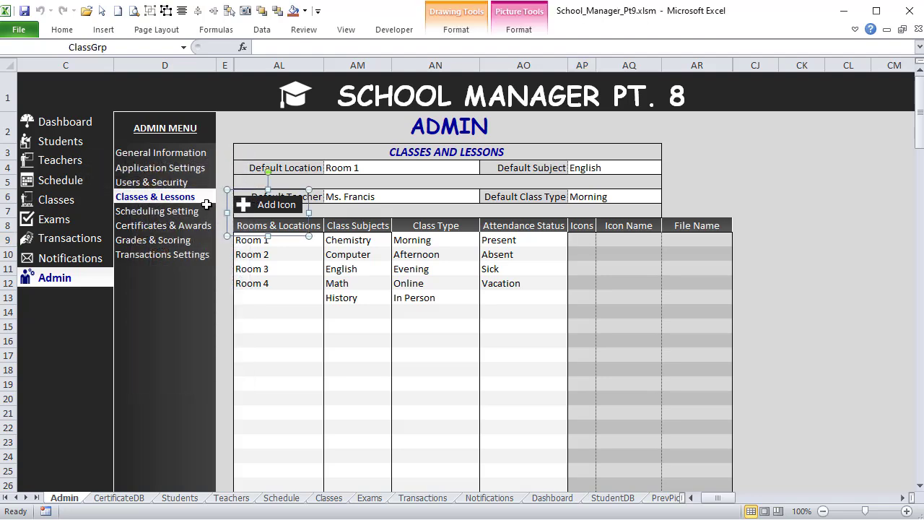
{"action": "left_click_drag", "start_coordinate": [243, 189], "coordinate": [675, 191]}
{"action": "left_click", "coordinate": [665, 254]}
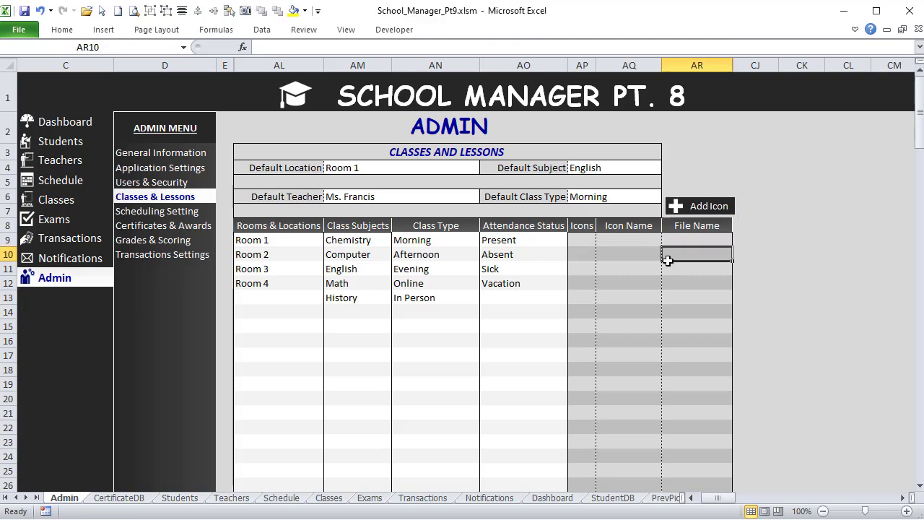
{"action": "right_click", "coordinate": [673, 225]}
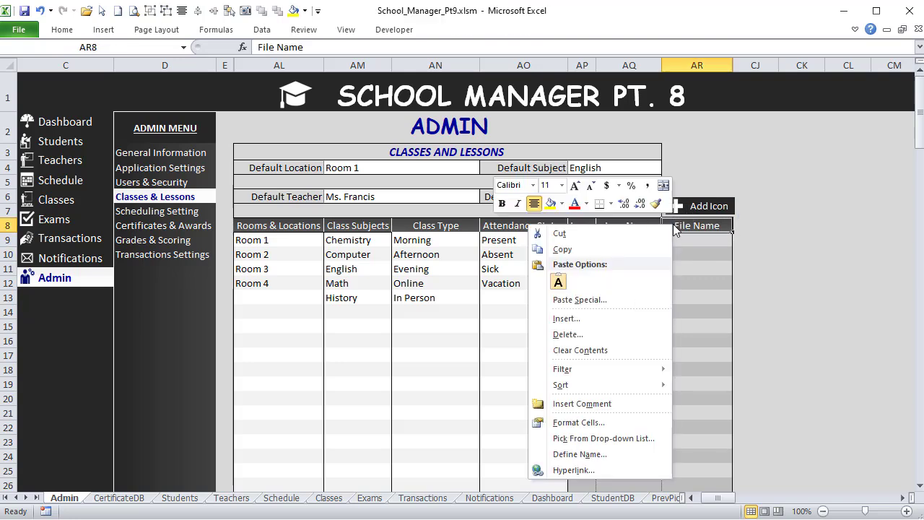
{"action": "left_click", "coordinate": [755, 268]}
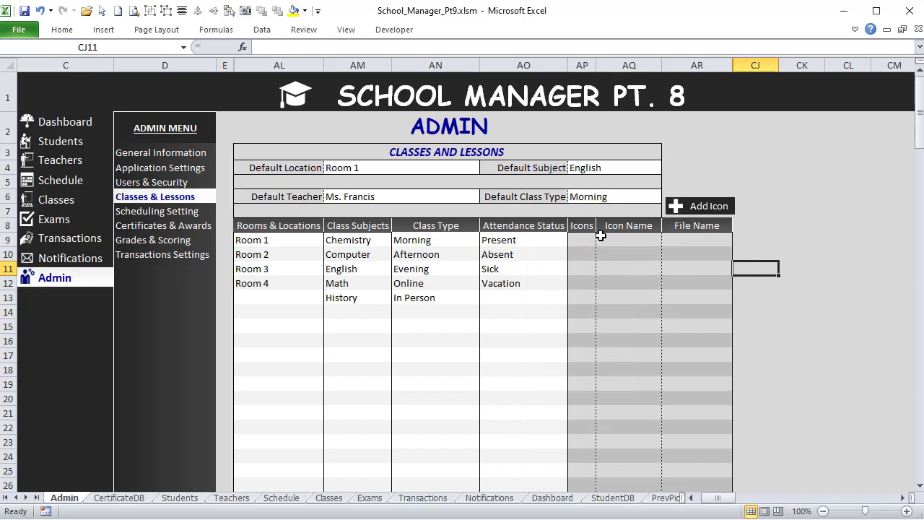
Add a class icon named Chem using the chemistry.png picture from the Desktop
{"action": "left_click", "coordinate": [679, 206]}
{"action": "type", "text": "Chem"}
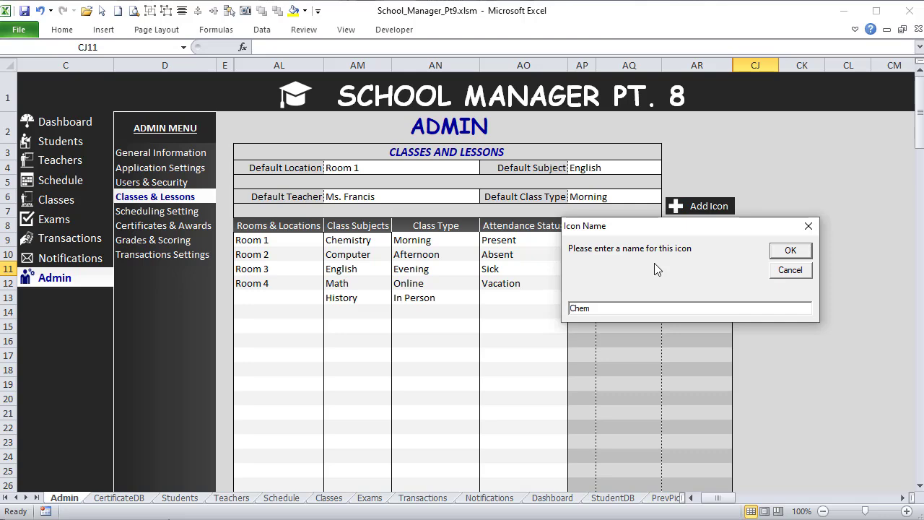
{"action": "left_click", "coordinate": [804, 250]}
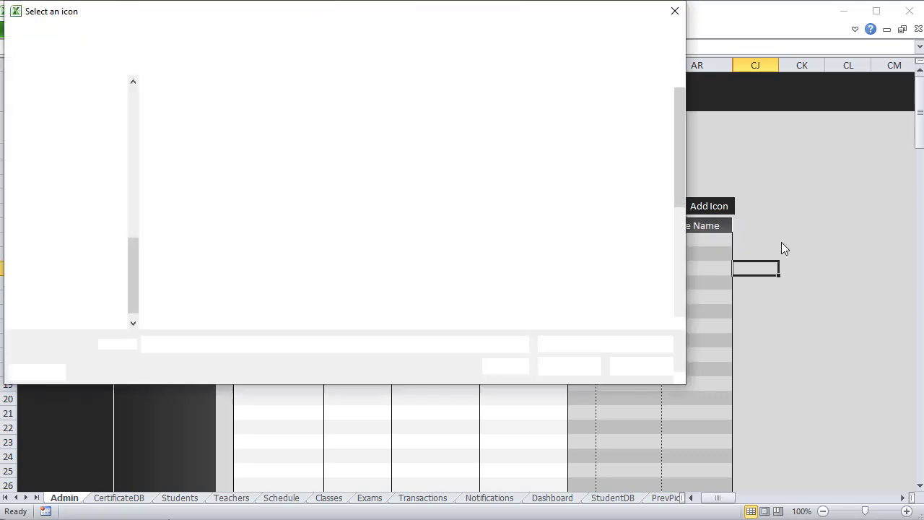
{"action": "left_click", "coordinate": [537, 217]}
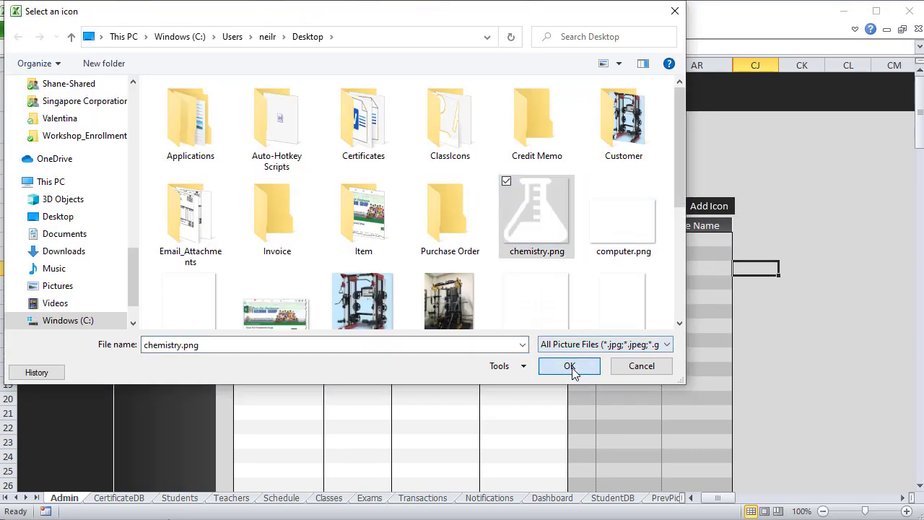
{"action": "left_click", "coordinate": [571, 367]}
{"action": "left_click", "coordinate": [786, 330]}
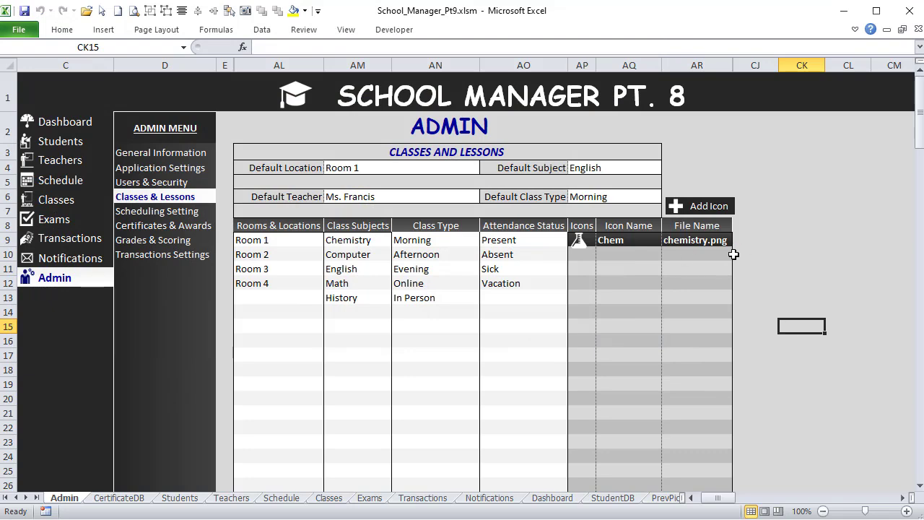
Select ClassGrp to check which shapes it covers, and delete the Chem icon from the icon list
{"action": "right_click", "coordinate": [679, 209]}
{"action": "key", "text": "Escape"}
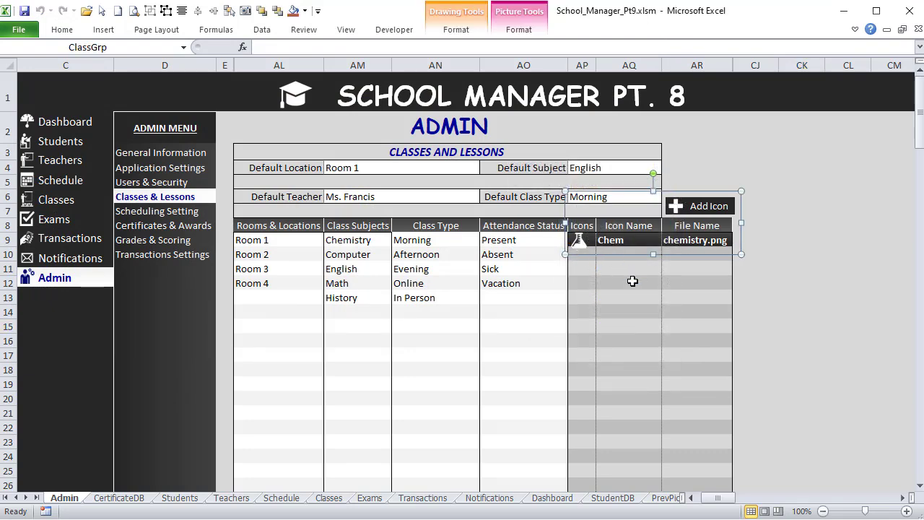
{"action": "left_click", "coordinate": [632, 281]}
{"action": "left_click", "coordinate": [628, 241]}
{"action": "left_click", "coordinate": [738, 238]}
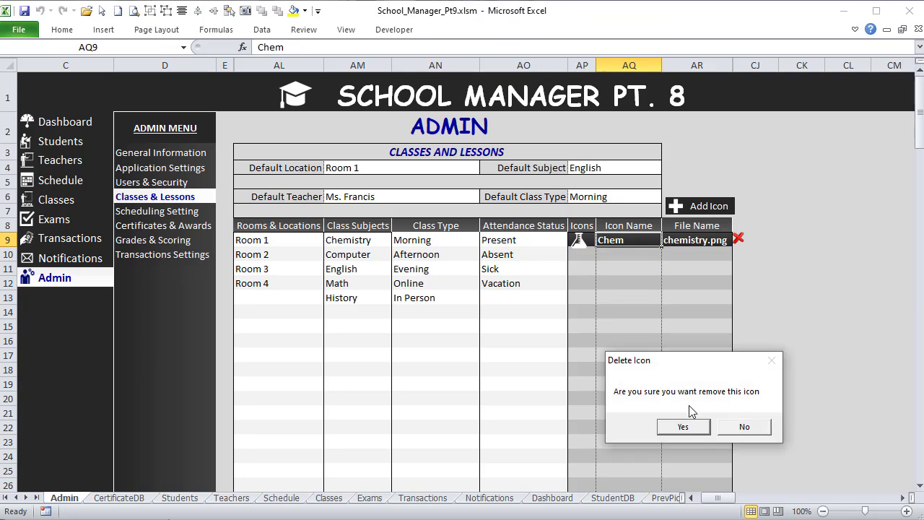
{"action": "left_click", "coordinate": [683, 426]}
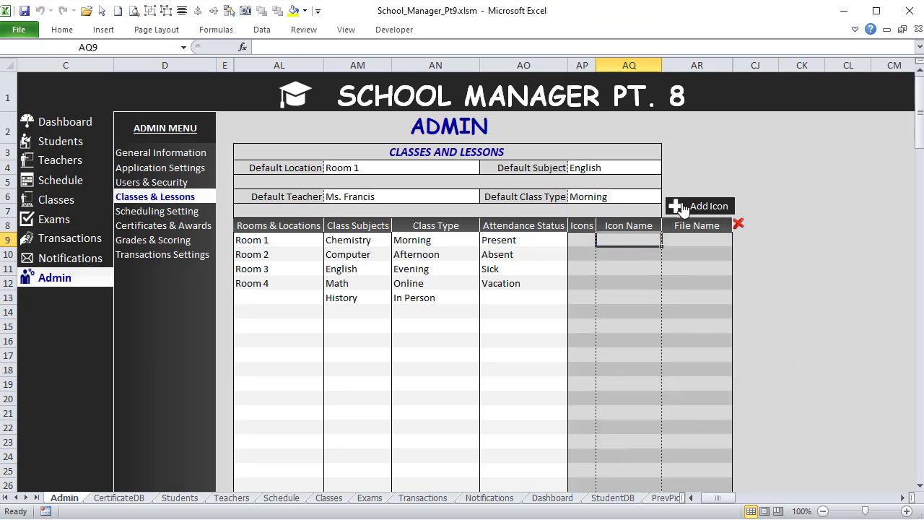
Select the red delete button inside ClassGrp and copy its shape name, DeleteIconBtn
{"action": "right_click", "coordinate": [743, 221]}
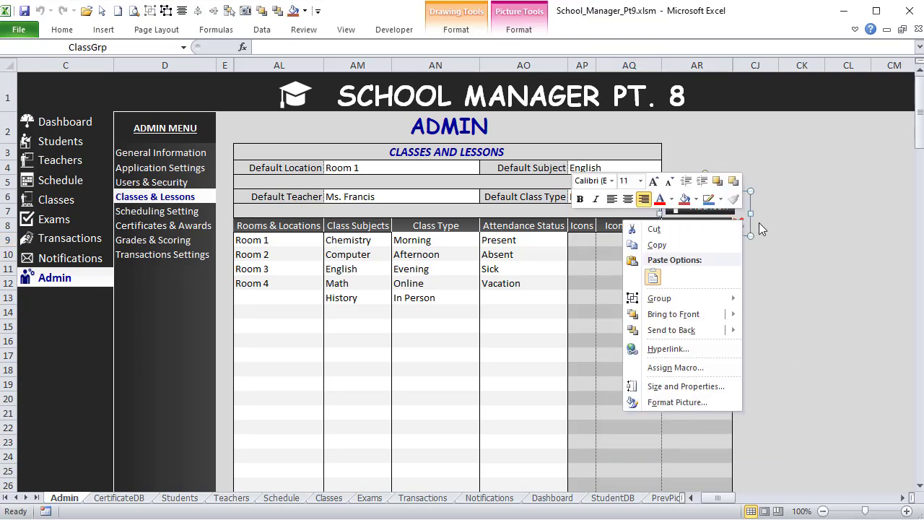
{"action": "key", "text": "Escape"}
{"action": "left_click", "coordinate": [740, 224]}
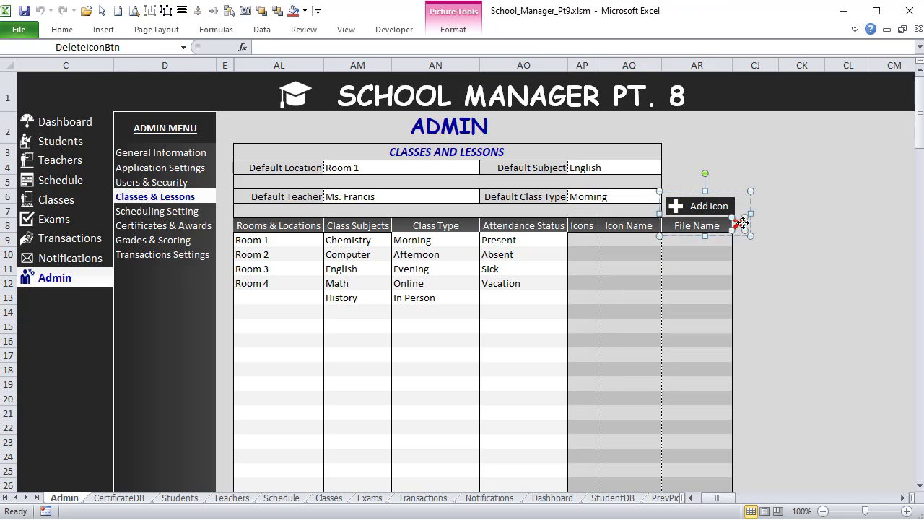
{"action": "left_click", "coordinate": [115, 47]}
{"action": "key", "text": "ctrl+c"}
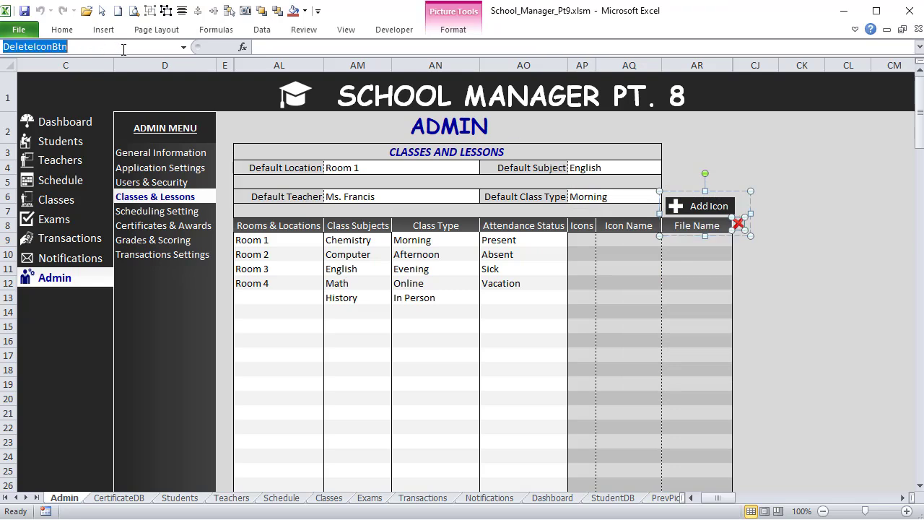
{"action": "left_click", "coordinate": [777, 259]}
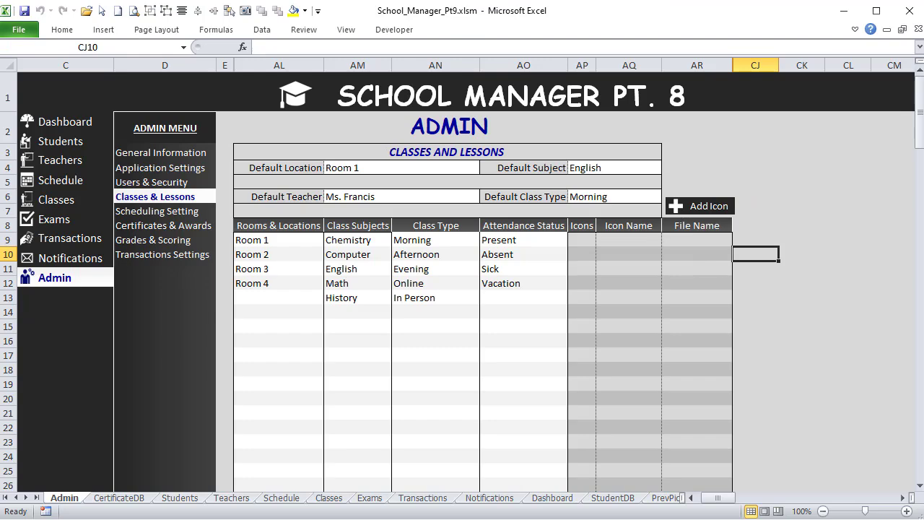
In the Visual Basic editor, add .Shapes("DeleteIconBtn").Visible = msoFalse after the End With of the No Icons branch in Admin_SortIcons
{"action": "key", "text": "alt+F11"}
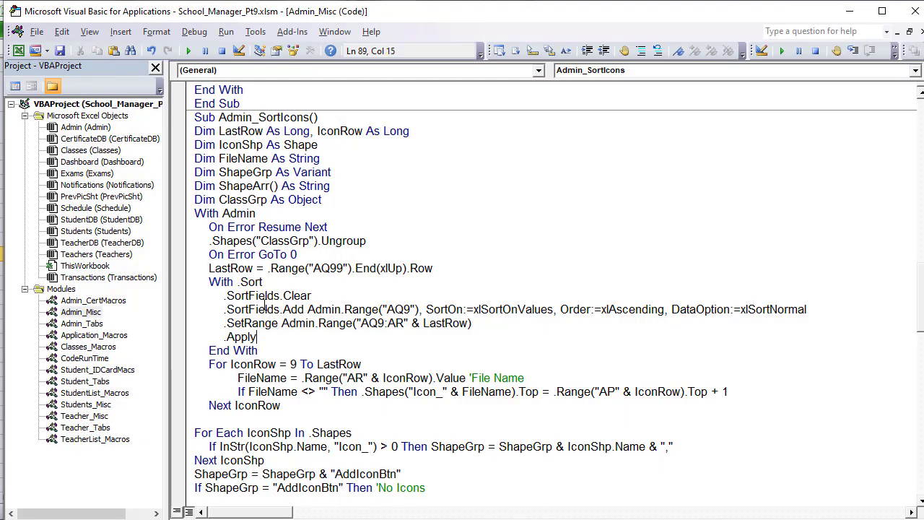
{"action": "left_click", "coordinate": [920, 32]}
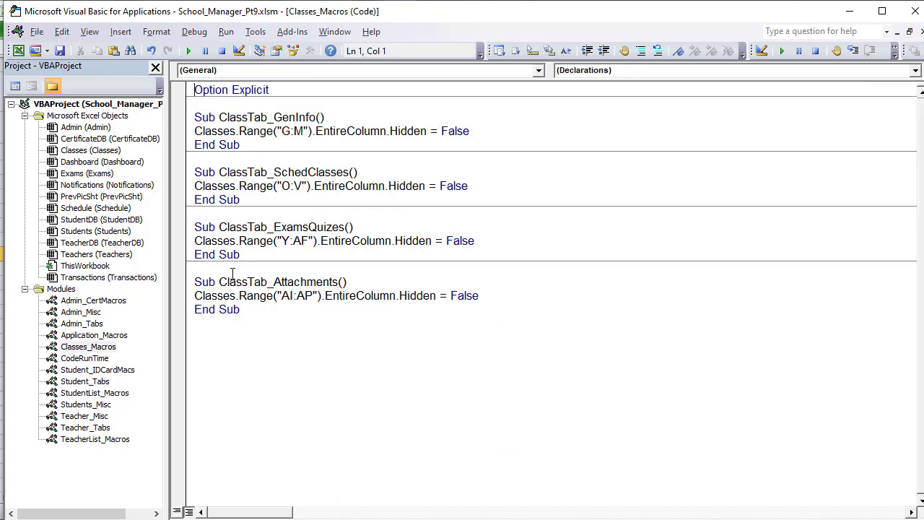
{"action": "double_click", "coordinate": [94, 313]}
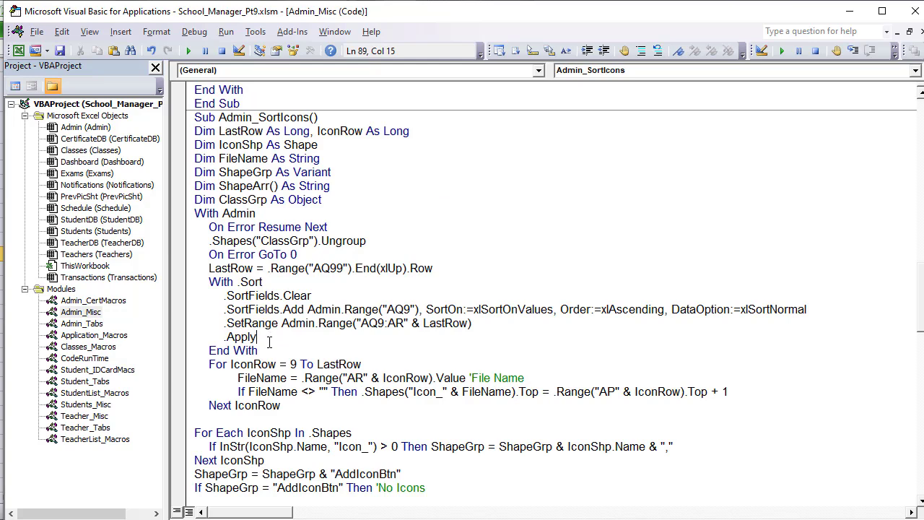
{"action": "scroll", "coordinate": [269, 340], "scroll_direction": "down", "scroll_amount": 5}
{"action": "left_click", "coordinate": [271, 341]}
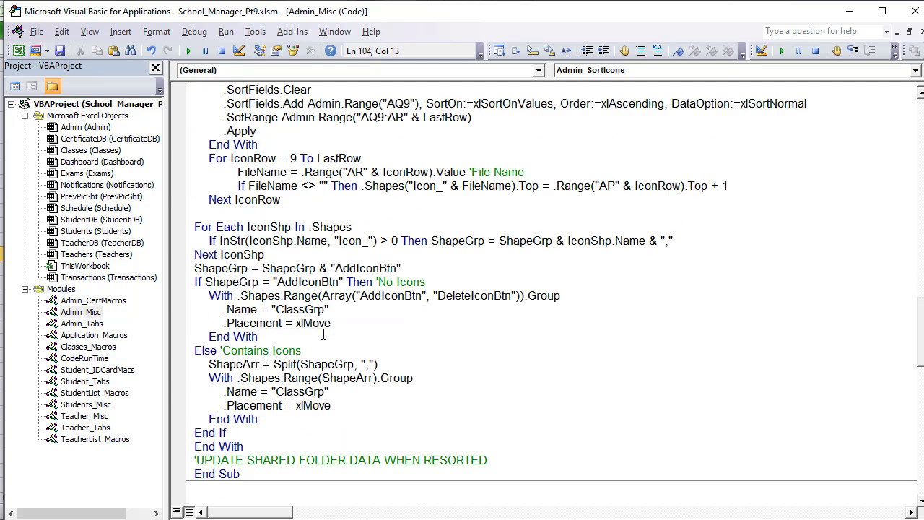
{"action": "key", "text": "Return"}
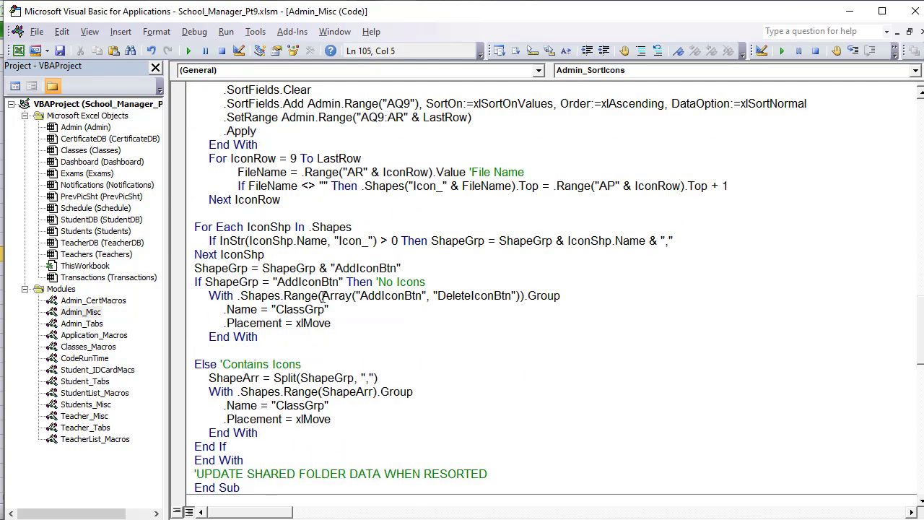
{"action": "type", "text": ".Shapes(\""}
{"action": "key", "text": "ctrl+v"}
{"action": "type", "text": "\""}
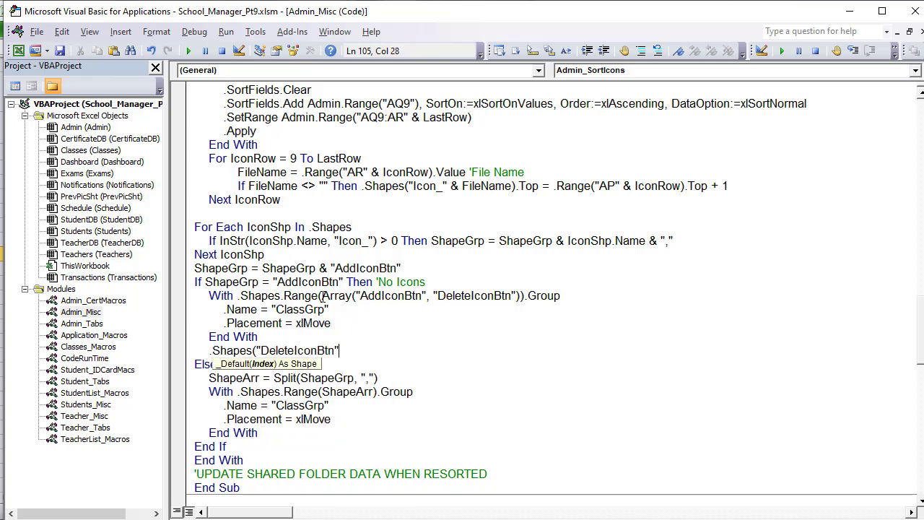
{"action": "type", "text": ").Visible = ms"}
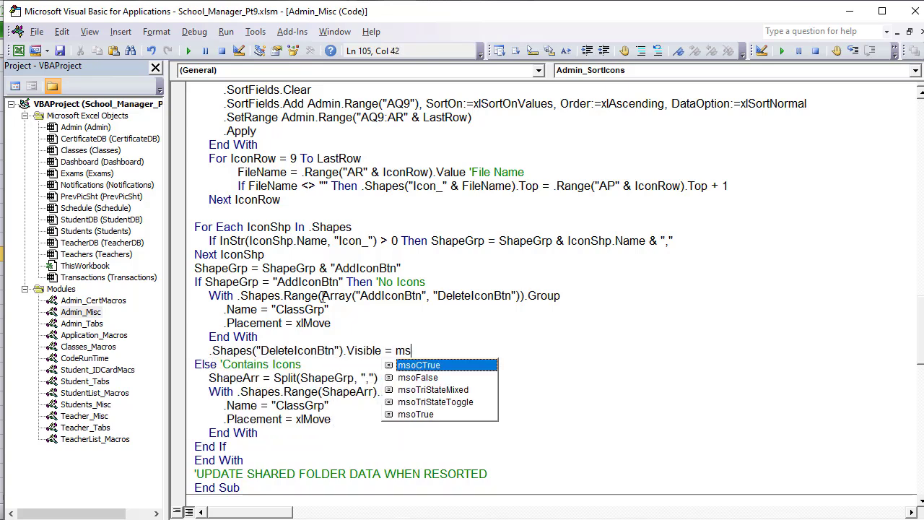
{"action": "key", "text": "Down"}
{"action": "key", "text": "Tab"}
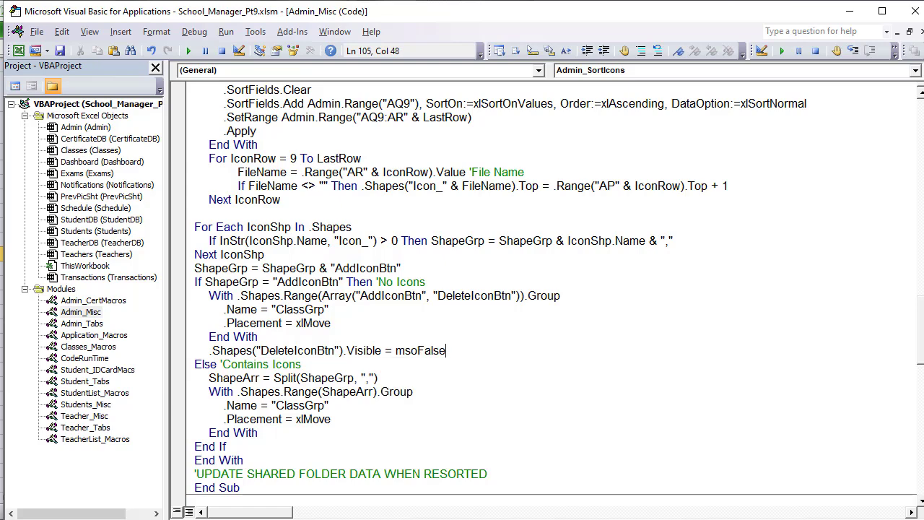
Switch to the Admin sheet in Excel and select ClassGrp to check the extent of the group
{"action": "key", "text": "alt+F11"}
{"action": "left_click", "coordinate": [803, 366]}
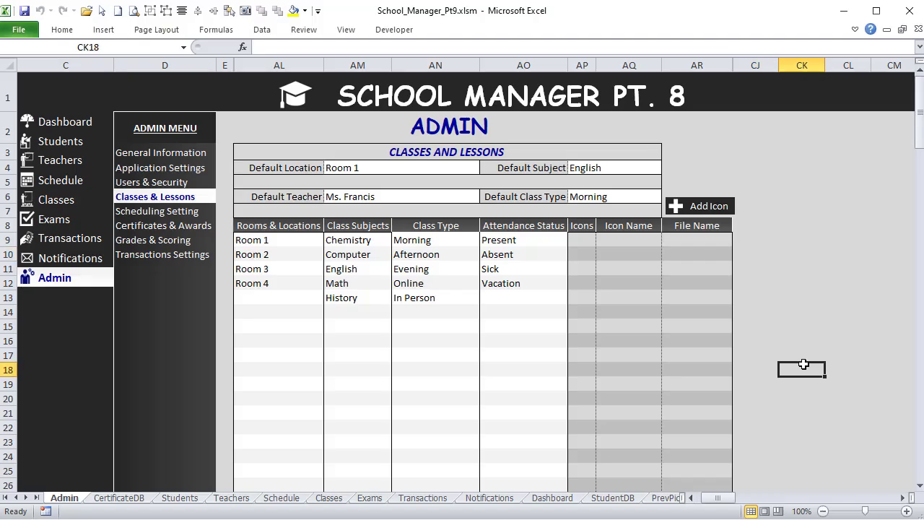
{"action": "right_click", "coordinate": [695, 206]}
{"action": "key", "text": "Escape"}
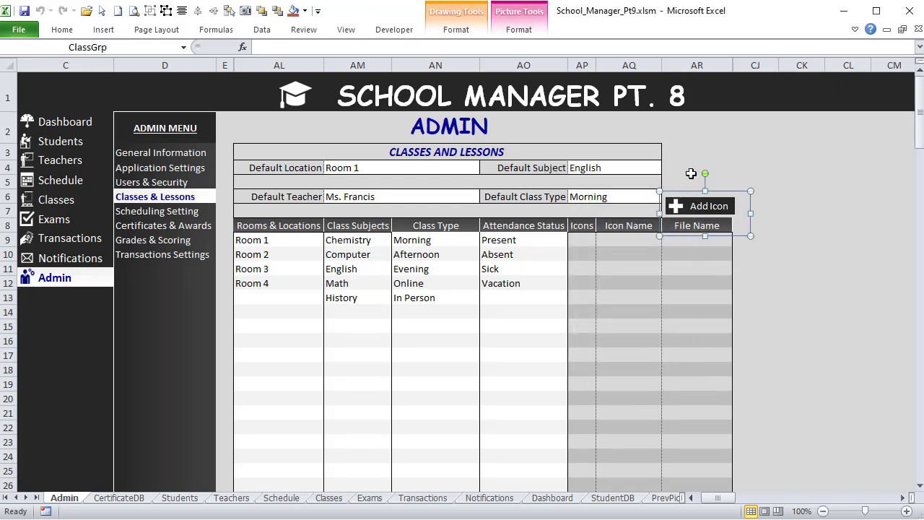
{"action": "left_click", "coordinate": [686, 162]}
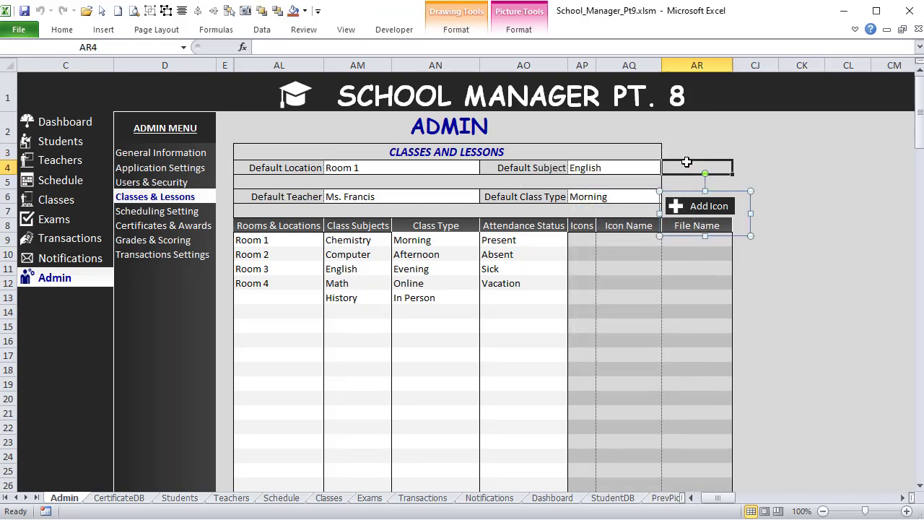
Move the ClassGrp group up so its whole frame sits above the File Name header
{"action": "right_click", "coordinate": [695, 206]}
{"action": "key", "text": "Escape"}
{"action": "left_click", "coordinate": [704, 169]}
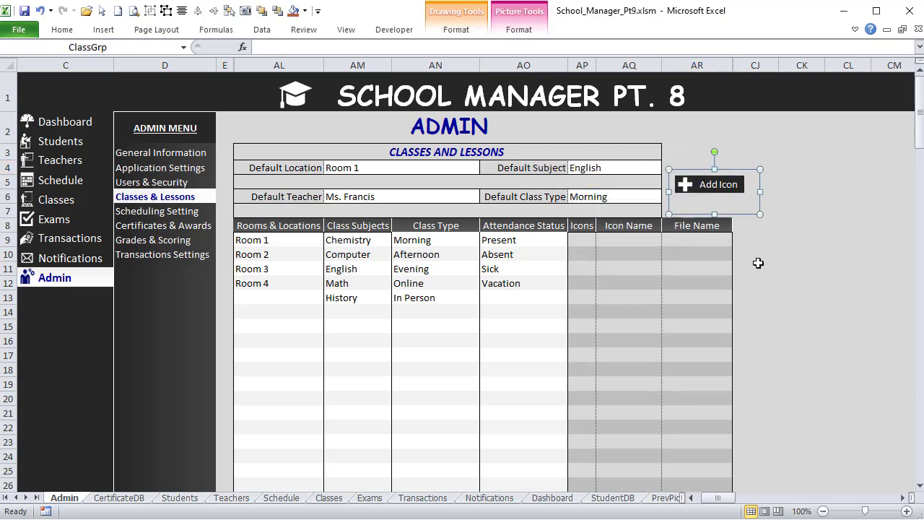
Move ClassGrp back down so the Add Icon button sits directly above the File Name header, and select cell AQ9
{"action": "left_click", "coordinate": [758, 263]}
{"action": "right_click", "coordinate": [712, 168]}
{"action": "key", "text": "Escape"}
{"action": "left_click_drag", "start_coordinate": [712, 168], "coordinate": [696, 189]}
{"action": "left_click", "coordinate": [756, 269]}
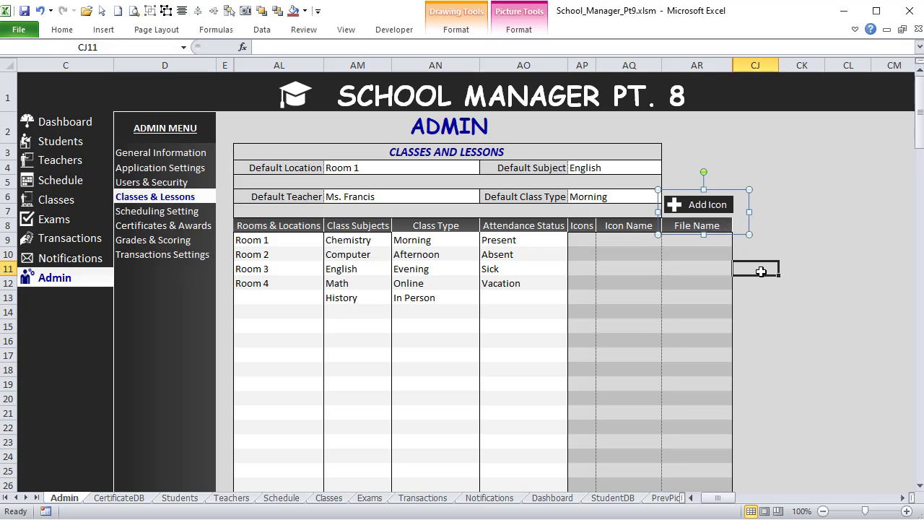
{"action": "left_click", "coordinate": [607, 246]}
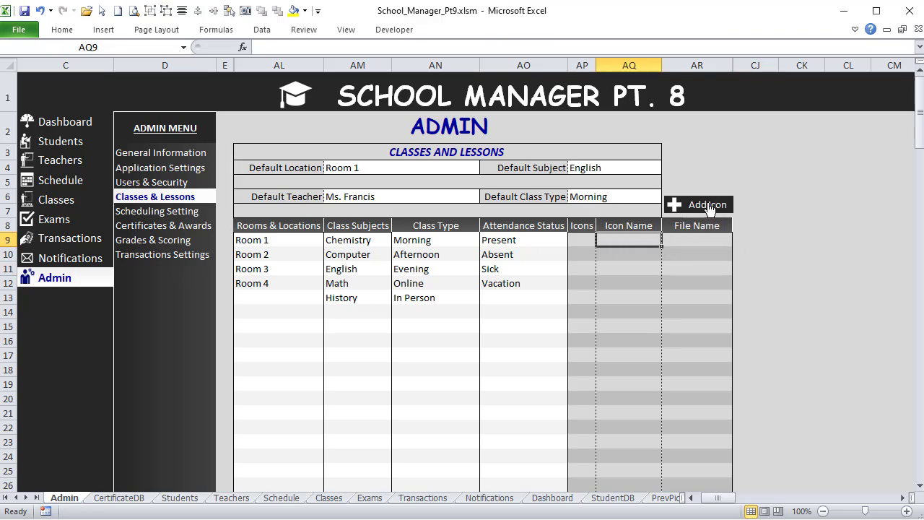
Add an icon named Chemistry to the Icons table using the picture file chemistry.png
{"action": "left_click", "coordinate": [695, 205]}
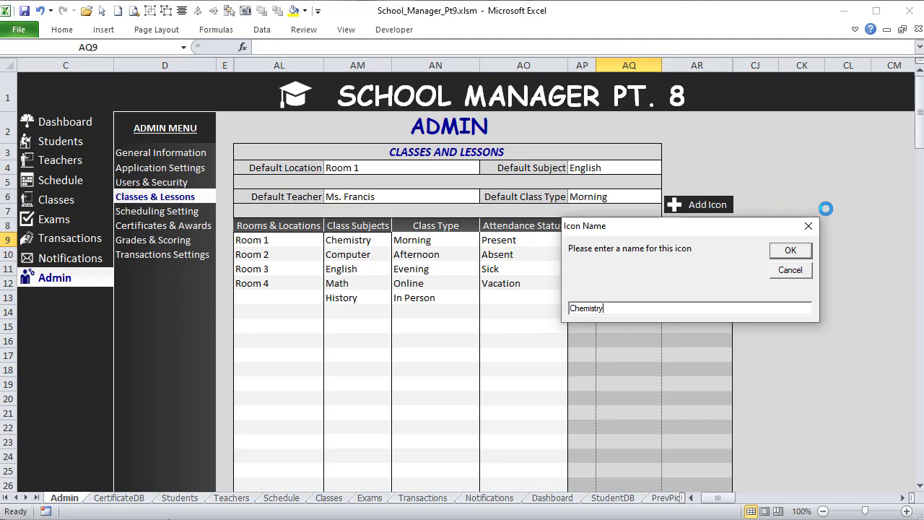
{"action": "left_click", "coordinate": [791, 250]}
{"action": "left_click", "coordinate": [553, 240]}
{"action": "left_click", "coordinate": [575, 364]}
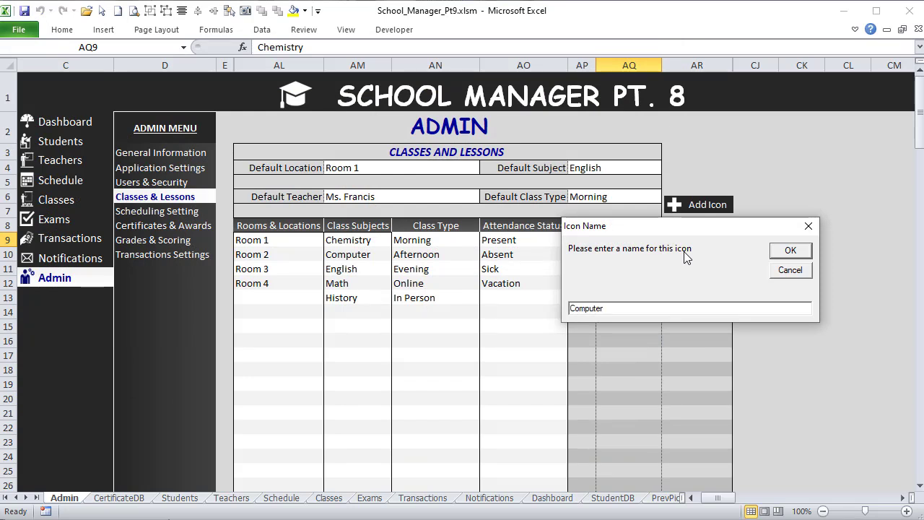
Add an icon named Computer to the Icons table using the picture file computer.png
{"action": "left_click", "coordinate": [792, 250]}
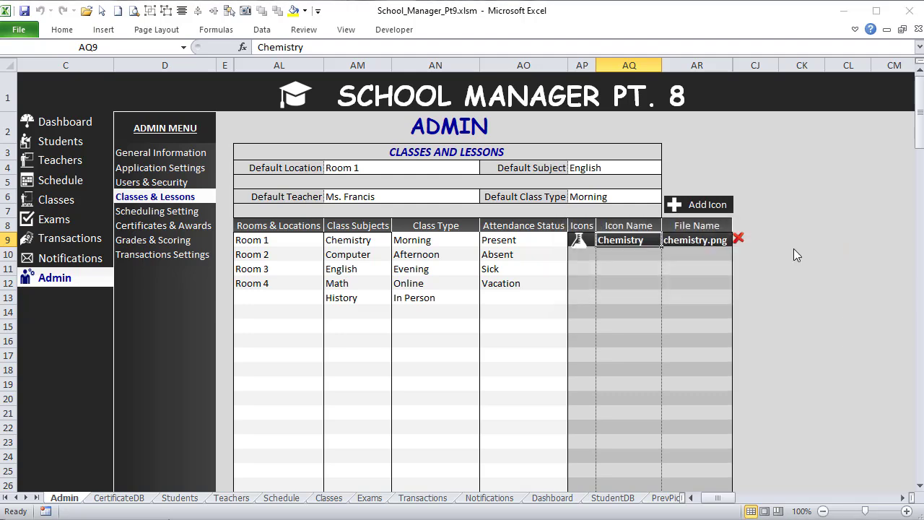
{"action": "left_click", "coordinate": [706, 209]}
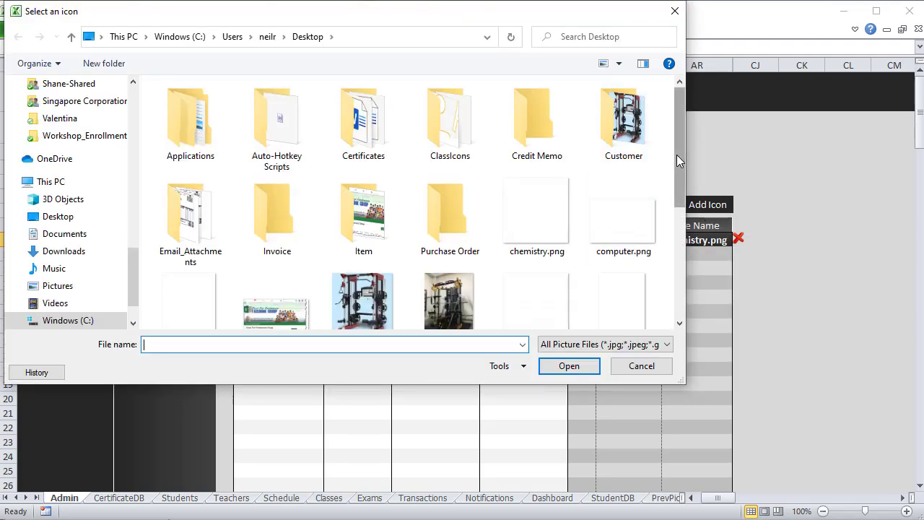
{"action": "left_click", "coordinate": [639, 210]}
{"action": "left_click", "coordinate": [569, 365]}
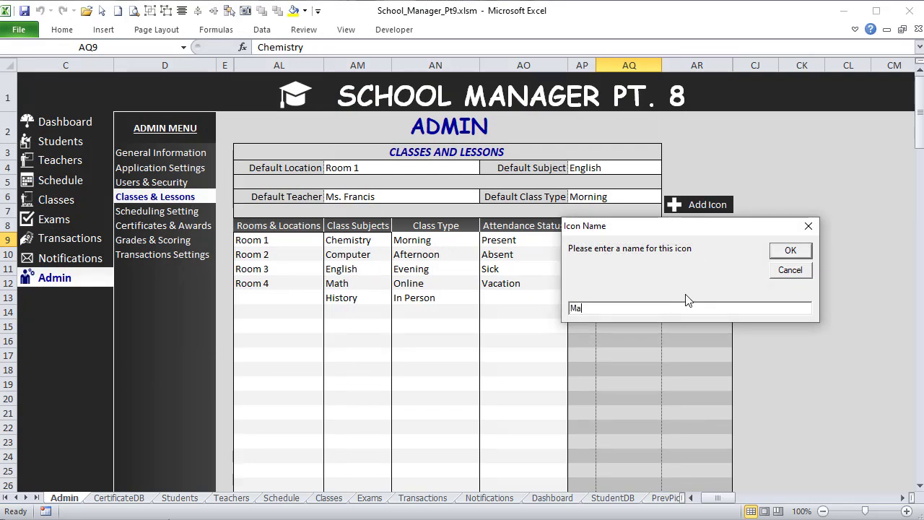
Add an icon named Math to the Icons table using the picture file Math.png
{"action": "left_click", "coordinate": [791, 251]}
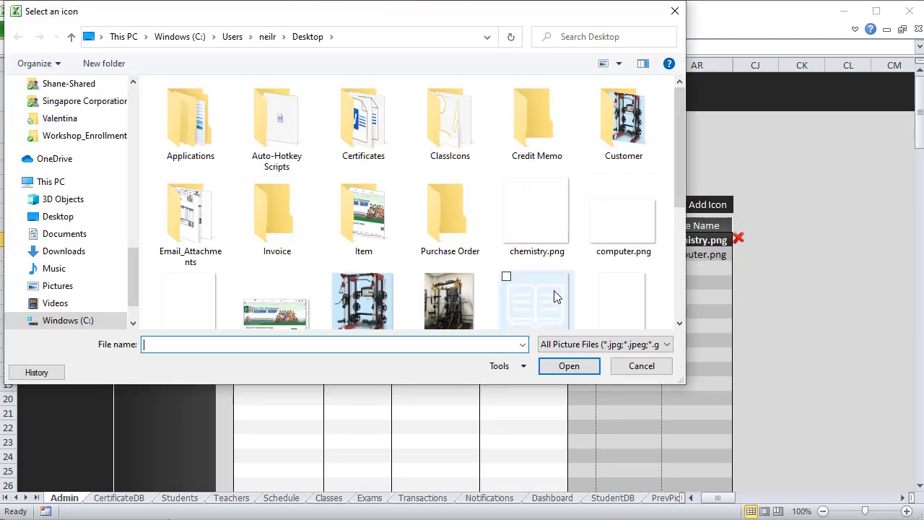
{"action": "left_click_drag", "start_coordinate": [681, 192], "coordinate": [678, 216]}
{"action": "left_click", "coordinate": [617, 263]}
{"action": "left_click", "coordinate": [569, 366]}
Add an icon named History to the Icons table using the picture file History.png
{"action": "left_click", "coordinate": [718, 204]}
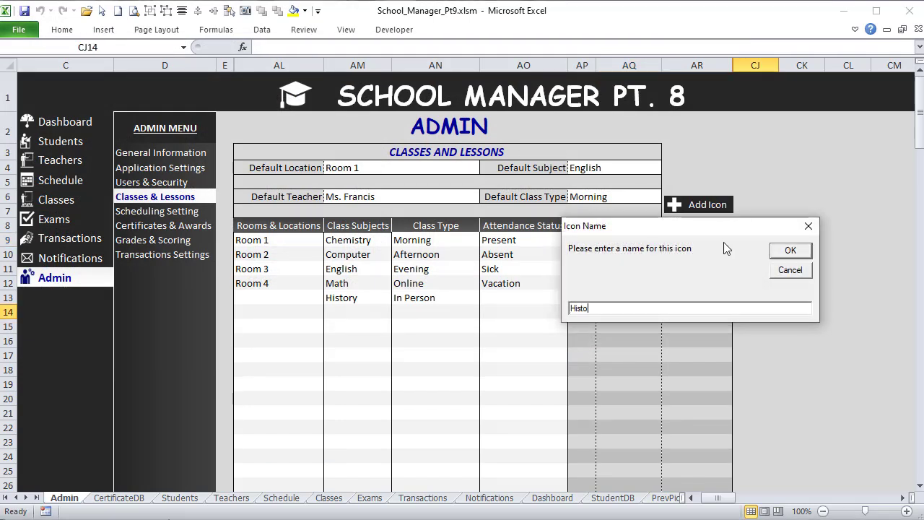
{"action": "left_click", "coordinate": [790, 251]}
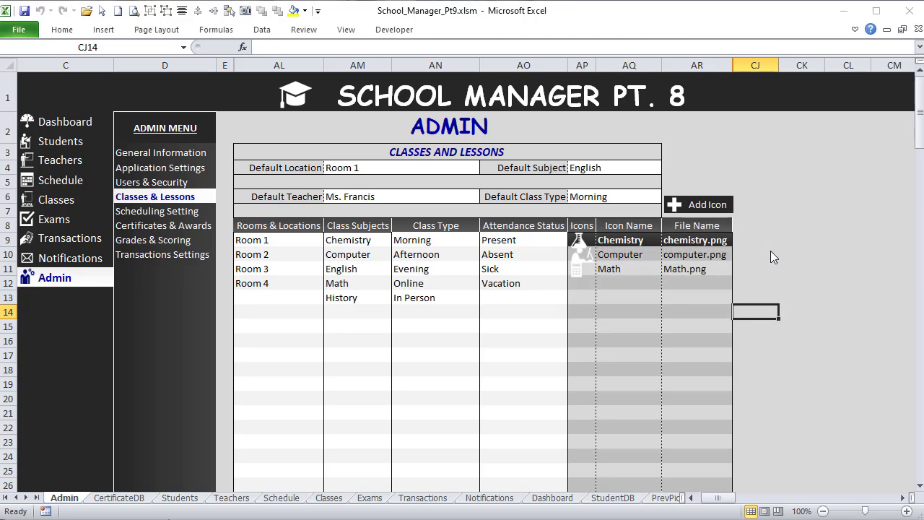
{"action": "left_click_drag", "start_coordinate": [677, 194], "coordinate": [676, 216]}
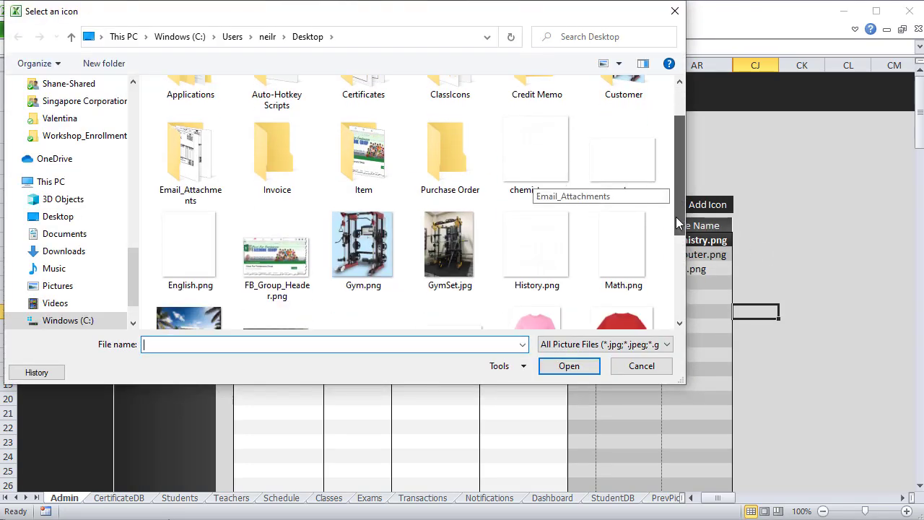
{"action": "left_click", "coordinate": [536, 245]}
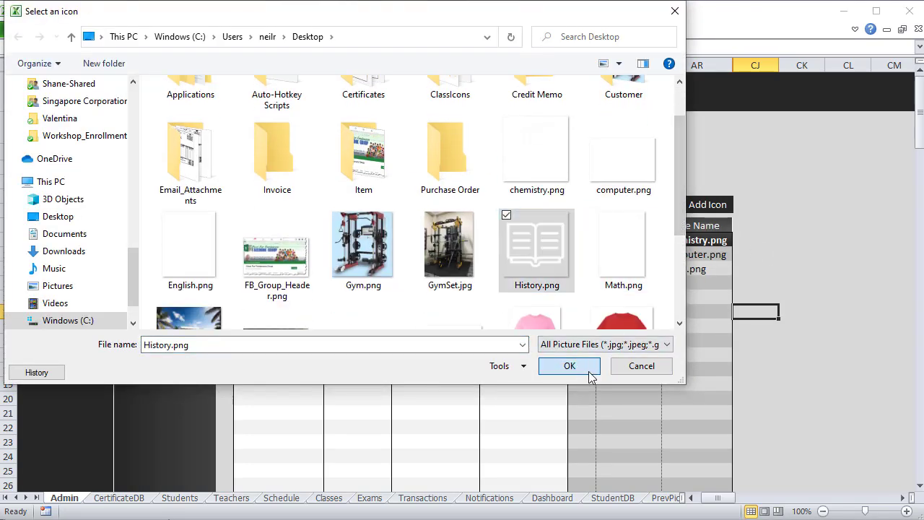
{"action": "left_click_drag", "start_coordinate": [680, 226], "coordinate": [680, 271]}
{"action": "left_click", "coordinate": [561, 366]}
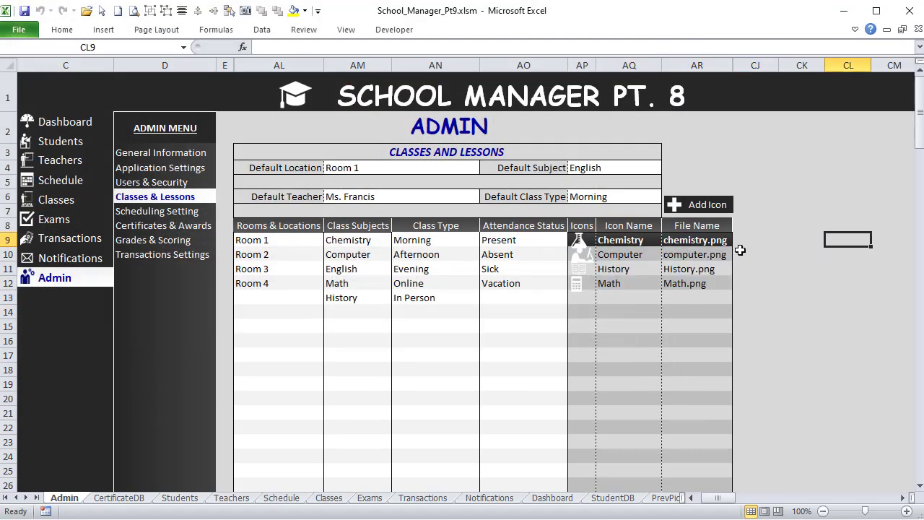
Add an icon named English to the Icons table using the picture file English.png
{"action": "type", "text": "English"}
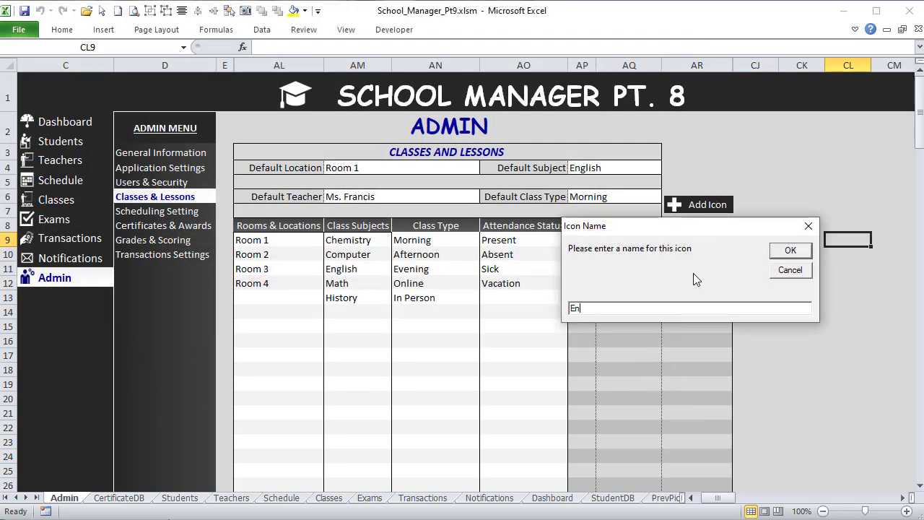
{"action": "left_click", "coordinate": [790, 249]}
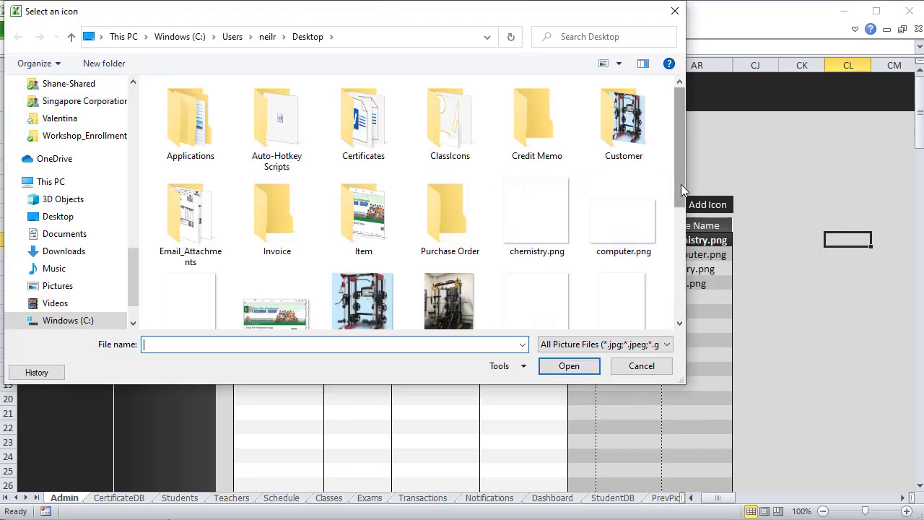
{"action": "left_click_drag", "start_coordinate": [681, 184], "coordinate": [677, 223]}
{"action": "scroll", "coordinate": [680, 234], "scroll_direction": "down", "scroll_amount": 2}
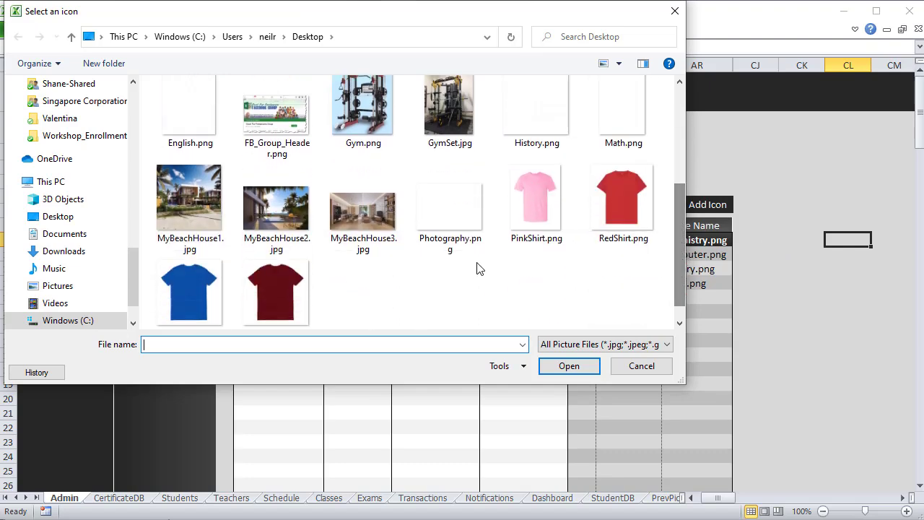
{"action": "left_click", "coordinate": [195, 112]}
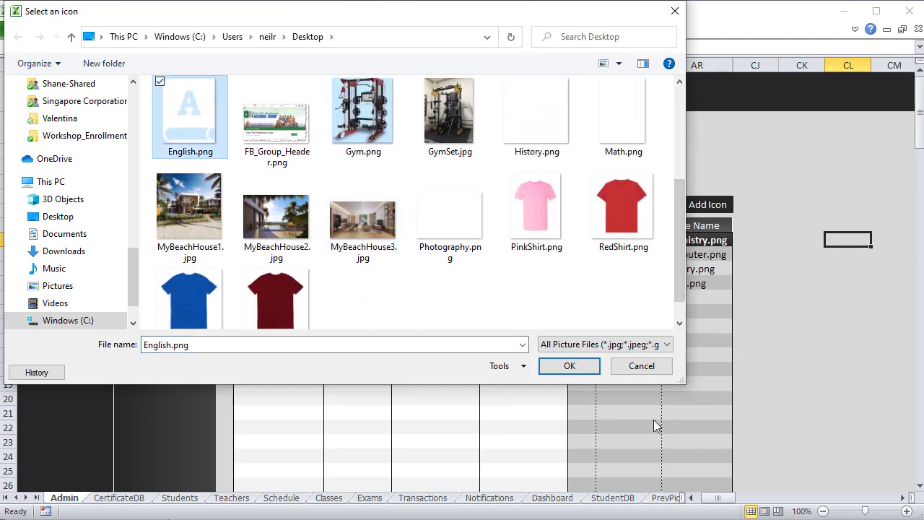
{"action": "left_click", "coordinate": [570, 366]}
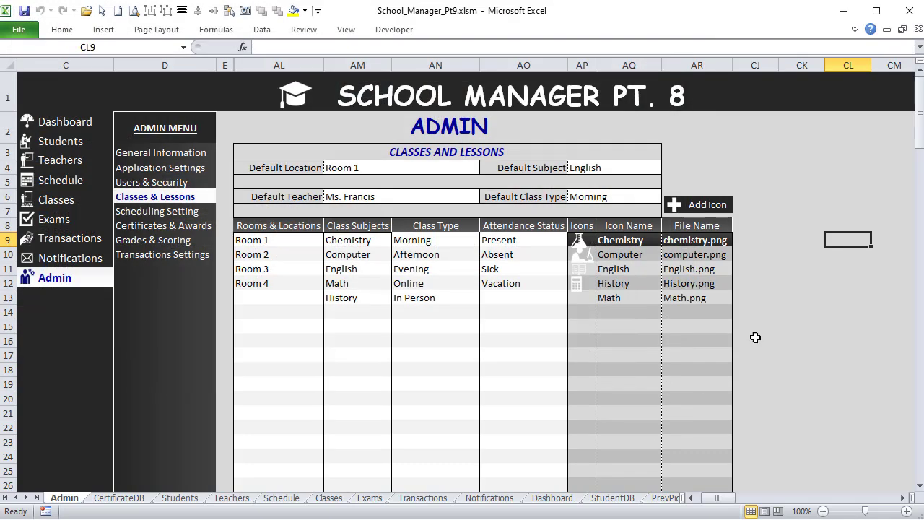
Add an icon named Photography to the Icons table using the picture file Photography.png
{"action": "left_click", "coordinate": [685, 211]}
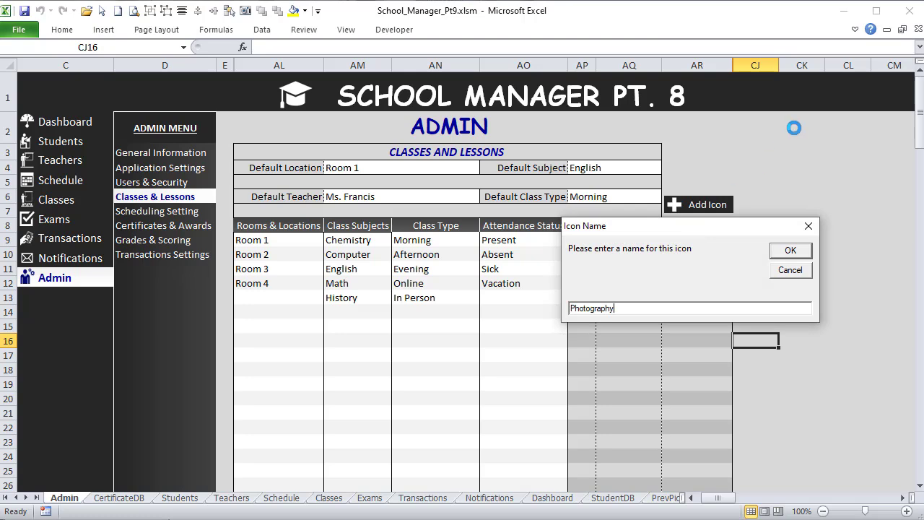
{"action": "left_click", "coordinate": [797, 251]}
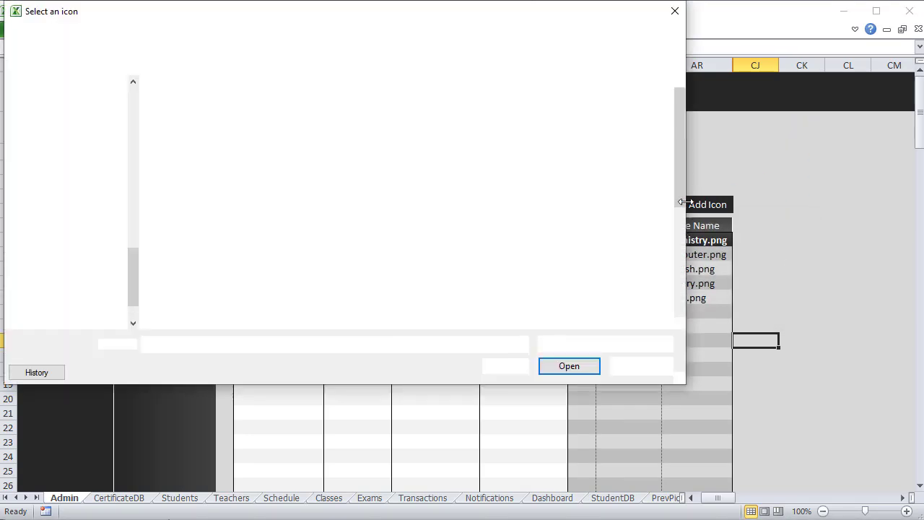
{"action": "left_click_drag", "start_coordinate": [683, 185], "coordinate": [682, 266]}
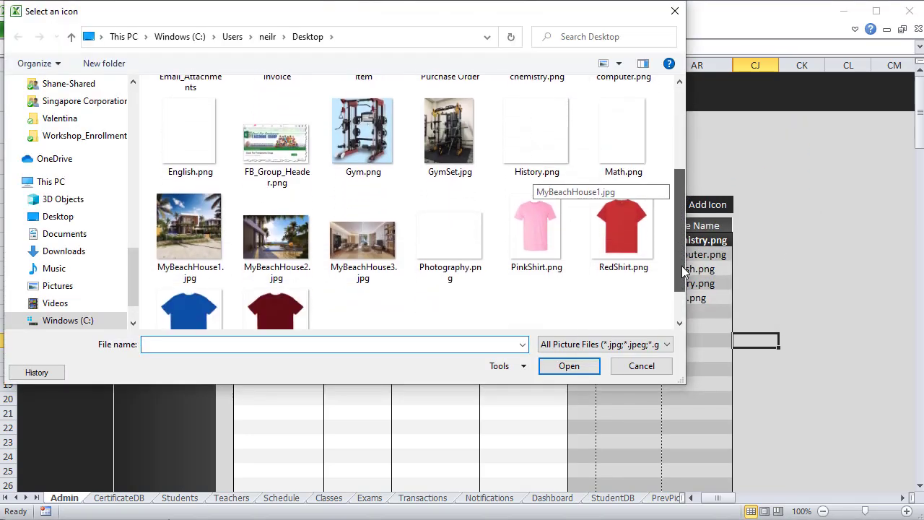
{"action": "left_click", "coordinate": [450, 230]}
{"action": "left_click", "coordinate": [567, 373]}
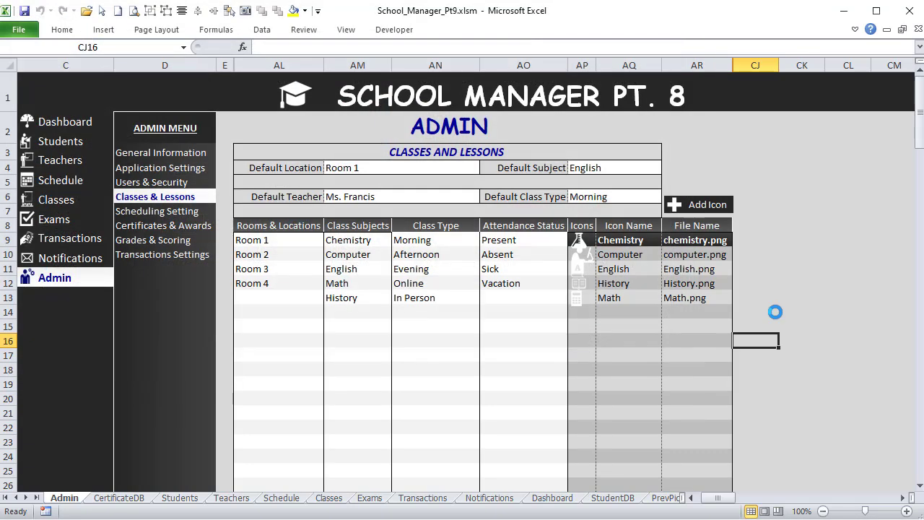
Select the English.png row to check the delete button's placement, and select ClassGrp to check which shapes the group encloses
{"action": "left_click", "coordinate": [698, 269]}
{"action": "right_click", "coordinate": [701, 270]}
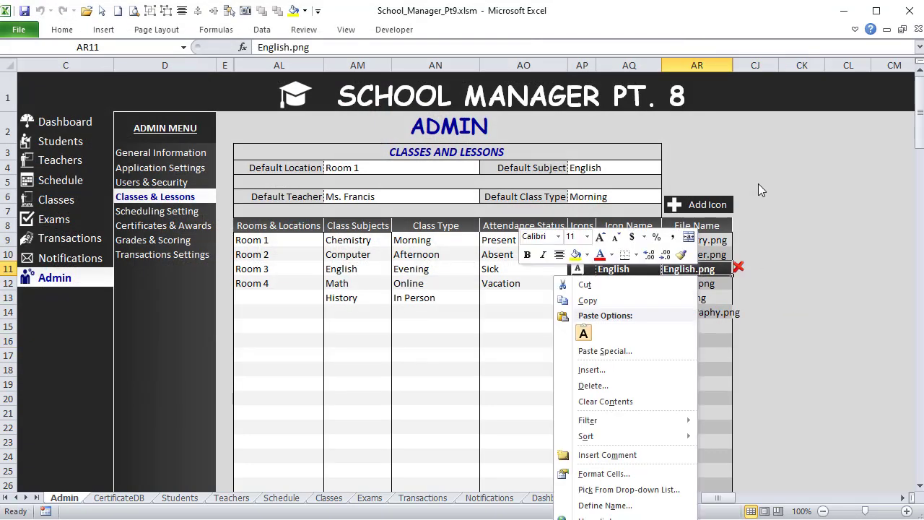
{"action": "key", "text": "Escape"}
{"action": "left_click", "coordinate": [580, 283]}
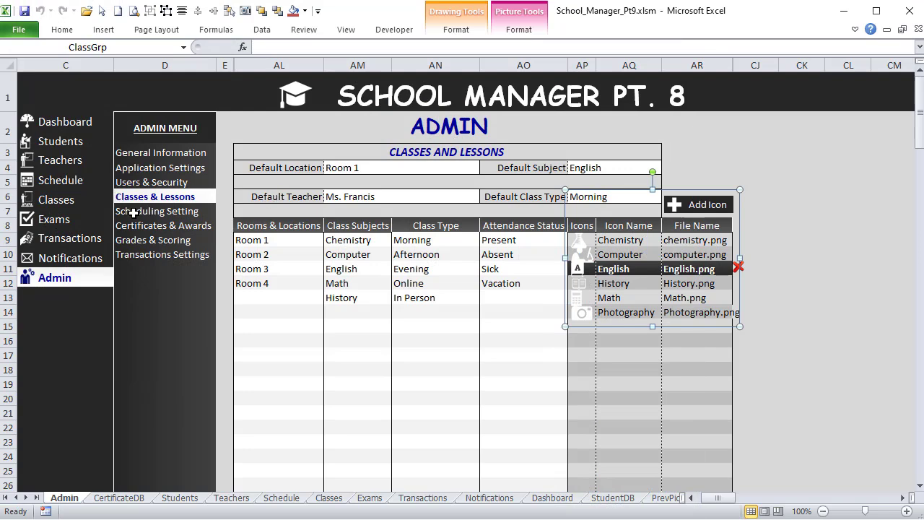
Switch the Admin menu to Scheduling Setting and back to Classes & Lessons, and save the workbook
{"action": "left_click", "coordinate": [132, 211]}
{"action": "left_click", "coordinate": [140, 195]}
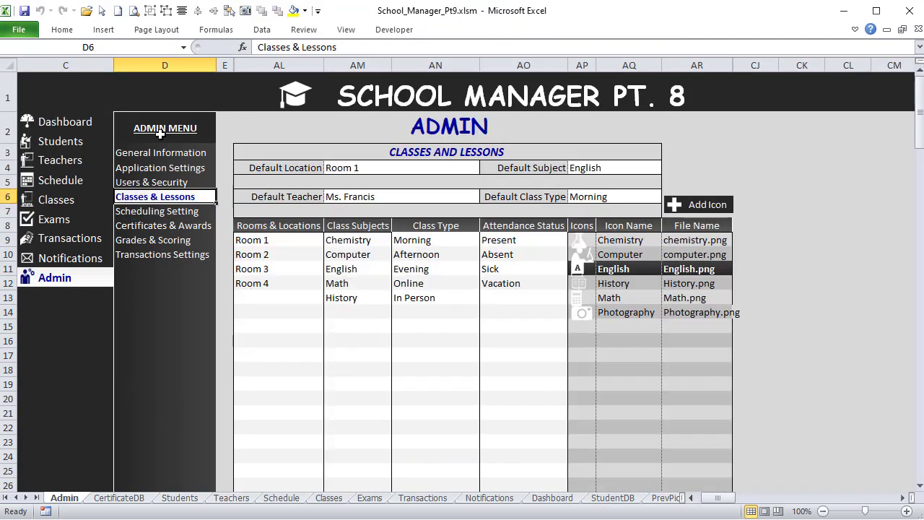
{"action": "left_click", "coordinate": [24, 10]}
On the Classes sheet, examine the Term, Assigned Teacher, Subject, Room/Location, Duration, Start Time and Awarded Cert. fields for existing drop-down lists
{"action": "left_click", "coordinate": [329, 498]}
{"action": "left_click", "coordinate": [359, 236]}
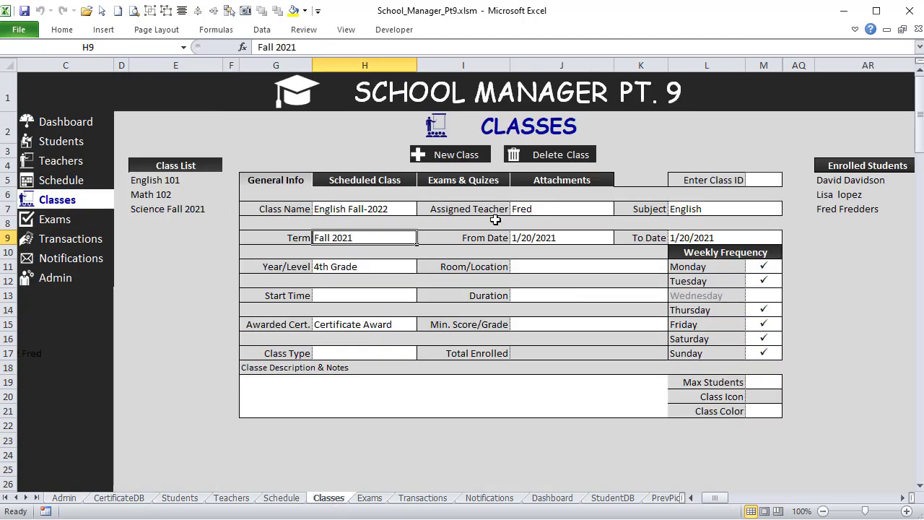
{"action": "left_click", "coordinate": [568, 210]}
{"action": "left_click", "coordinate": [701, 208]}
{"action": "left_click", "coordinate": [537, 264]}
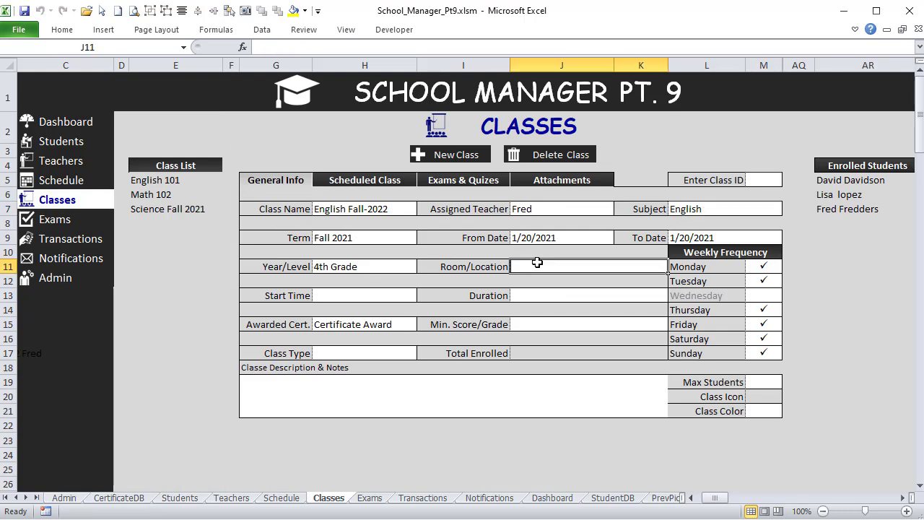
{"action": "left_click", "coordinate": [570, 296]}
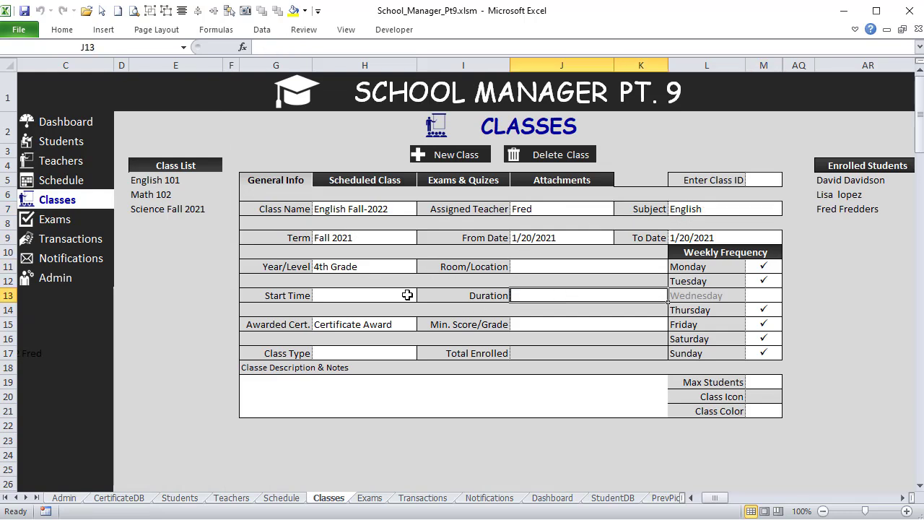
{"action": "left_click", "coordinate": [353, 297]}
{"action": "left_click", "coordinate": [357, 324]}
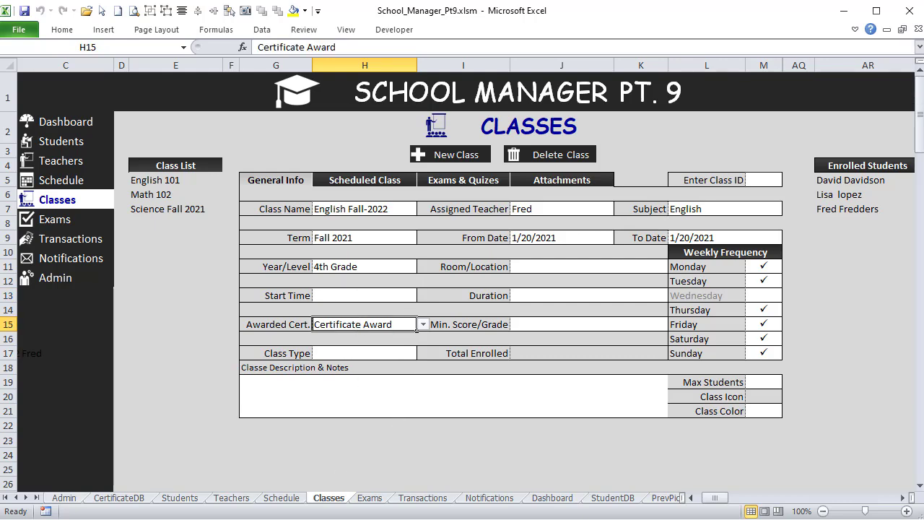
Return to the Admin sheet, open the Name Manager and look through the existing defined names
{"action": "left_click", "coordinate": [64, 498]}
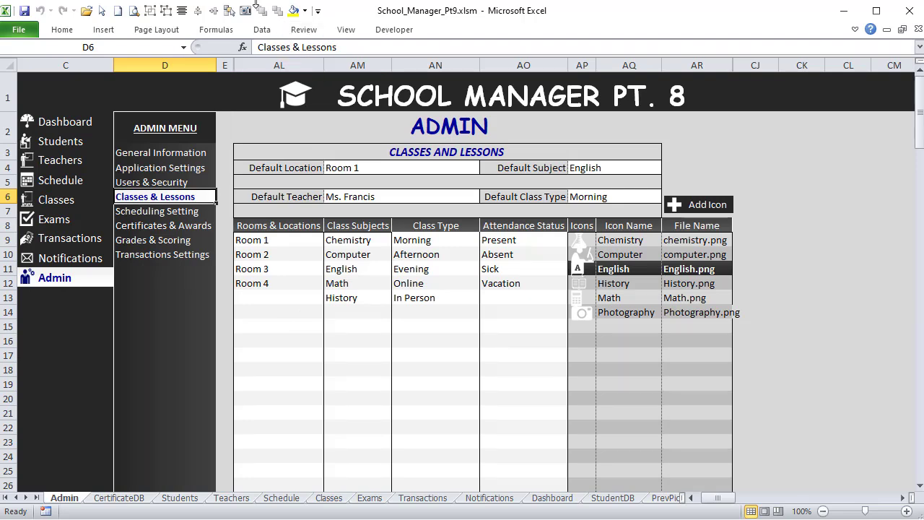
{"action": "left_click", "coordinate": [216, 29]}
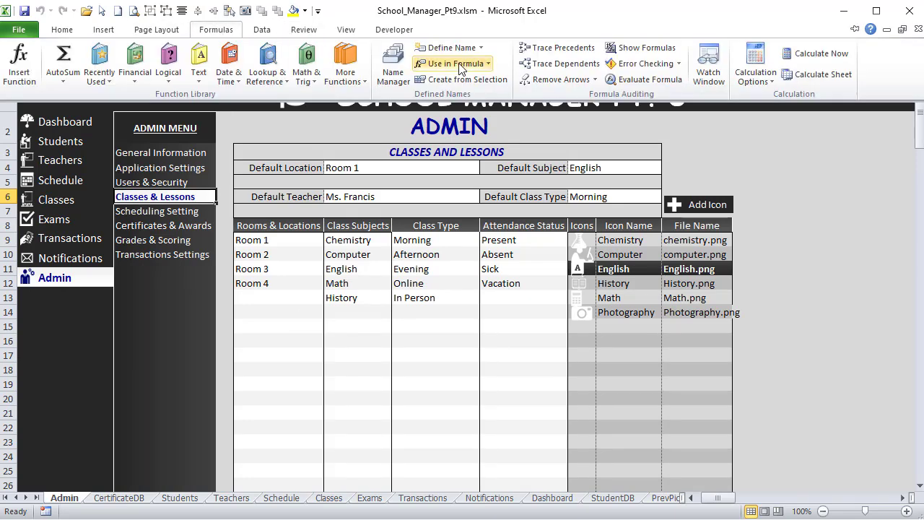
{"action": "left_click", "coordinate": [392, 66]}
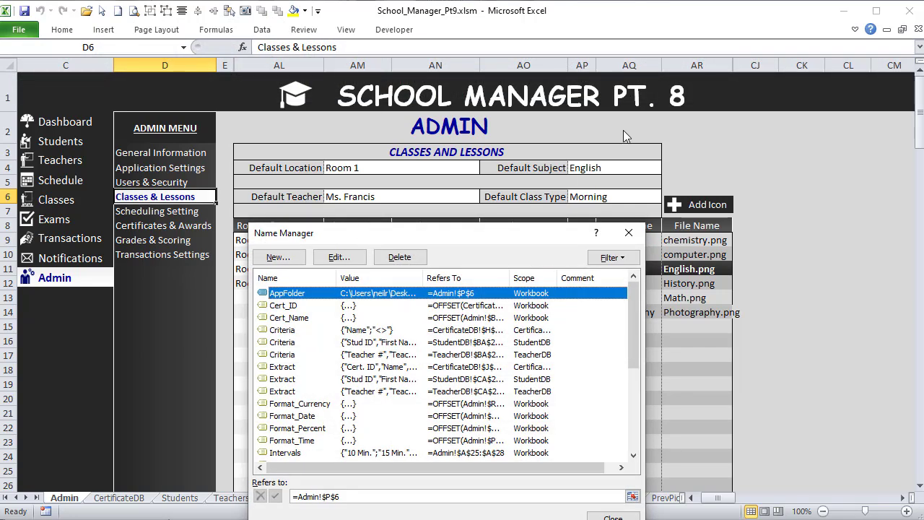
{"action": "left_click_drag", "start_coordinate": [552, 235], "coordinate": [649, 118]}
{"action": "left_click", "coordinate": [369, 249]}
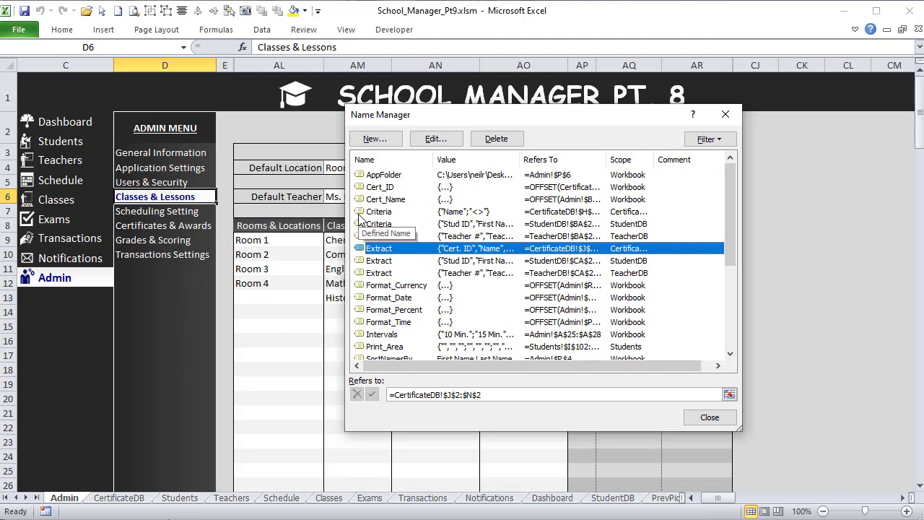
{"action": "scroll", "coordinate": [369, 224], "scroll_direction": "down", "scroll_amount": 4}
{"action": "scroll", "coordinate": [390, 202], "scroll_direction": "up", "scroll_amount": 4}
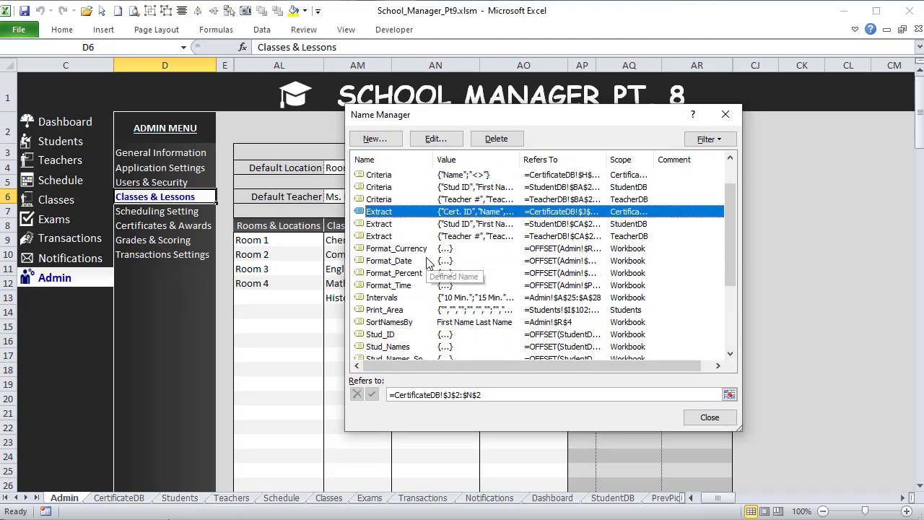
Create a workbook-scoped name Rooms and start its reference as an OFFSET formula anchored at the Rooms & Locations header, Admin!$AL$8
{"action": "left_click", "coordinate": [375, 138]}
{"action": "type", "text": "Roo"}
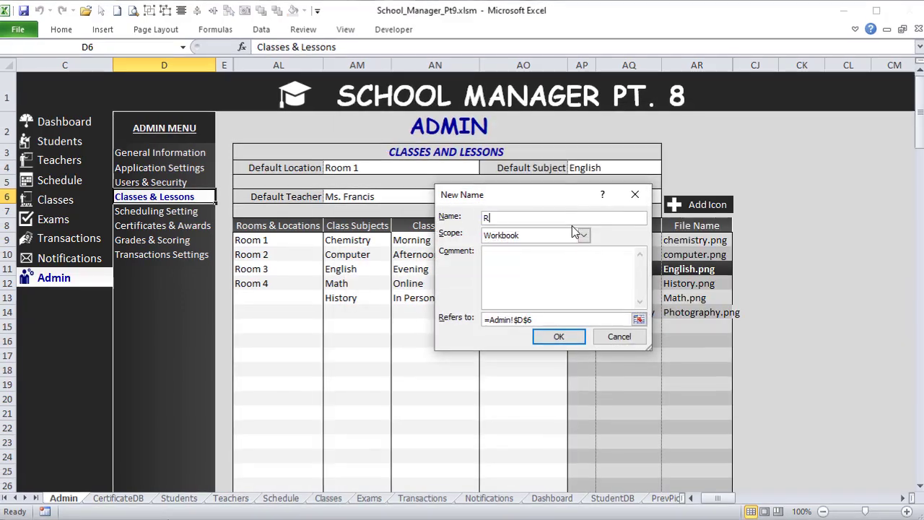
{"action": "type", "text": "ms"}
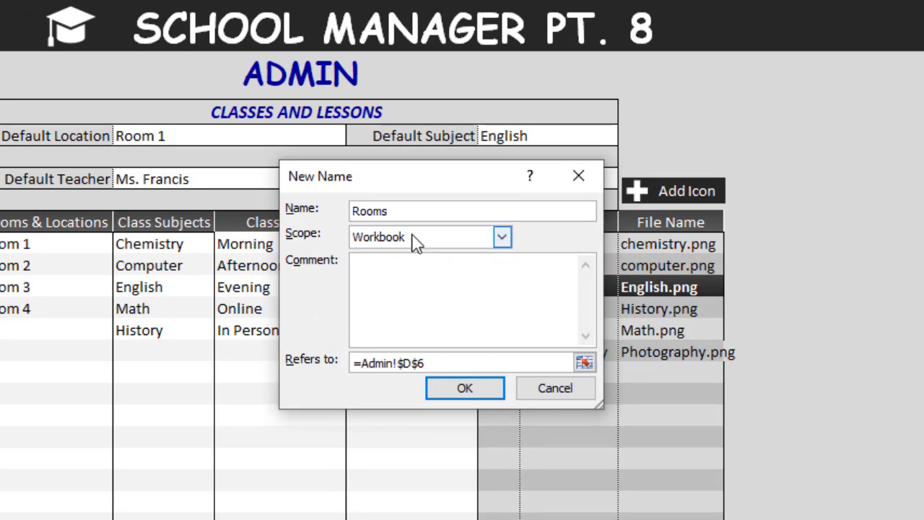
{"action": "left_click_drag", "start_coordinate": [429, 365], "coordinate": [261, 330]}
{"action": "type", "text": "=offset("}
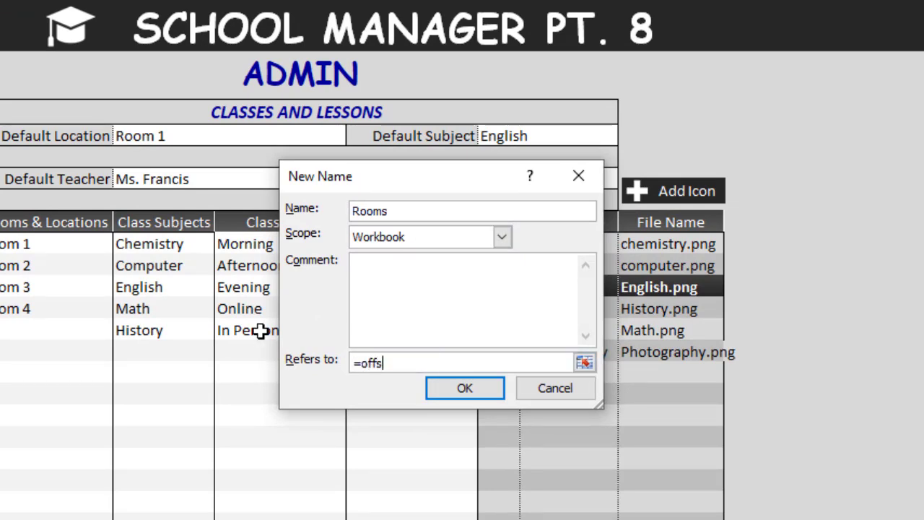
{"action": "left_click", "coordinate": [43, 224]}
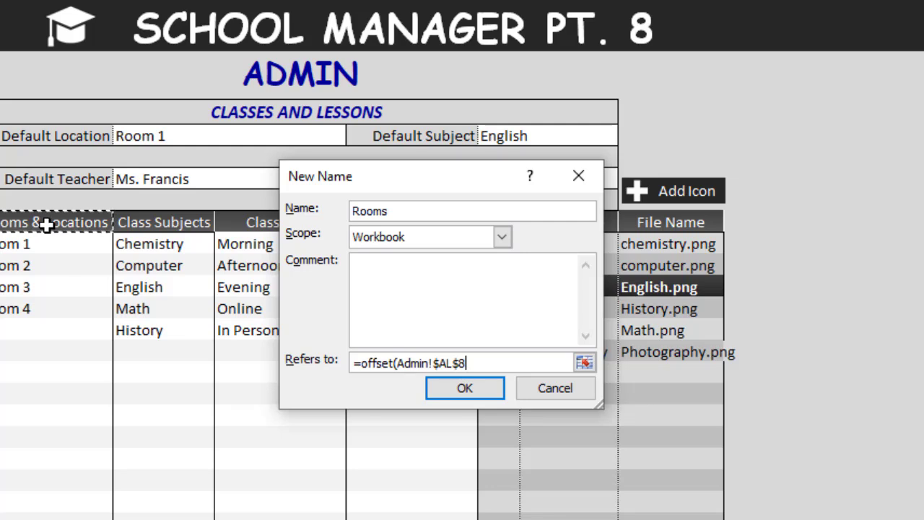
Complete the Rooms formula with row offset 1, height COUNTA(Admin!$AL$8:$AL$27)-1 and width 1, and save the name
{"action": "type", "text": ",1,,counta("}
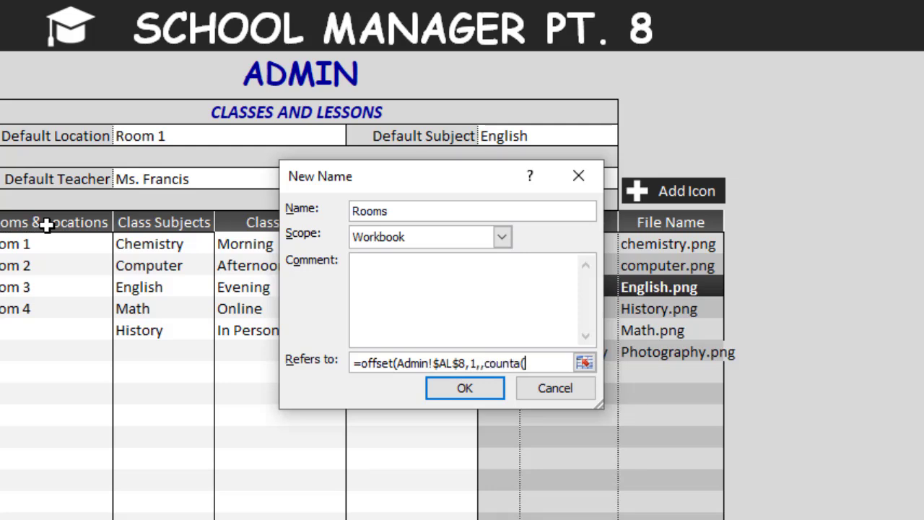
{"action": "left_click", "coordinate": [46, 225]}
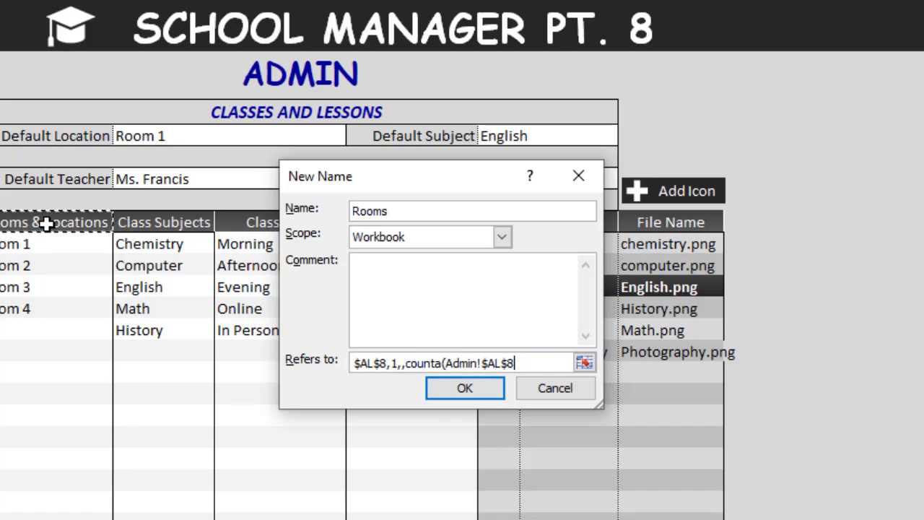
{"action": "left_click_drag", "start_coordinate": [45, 225], "coordinate": [87, 519]}
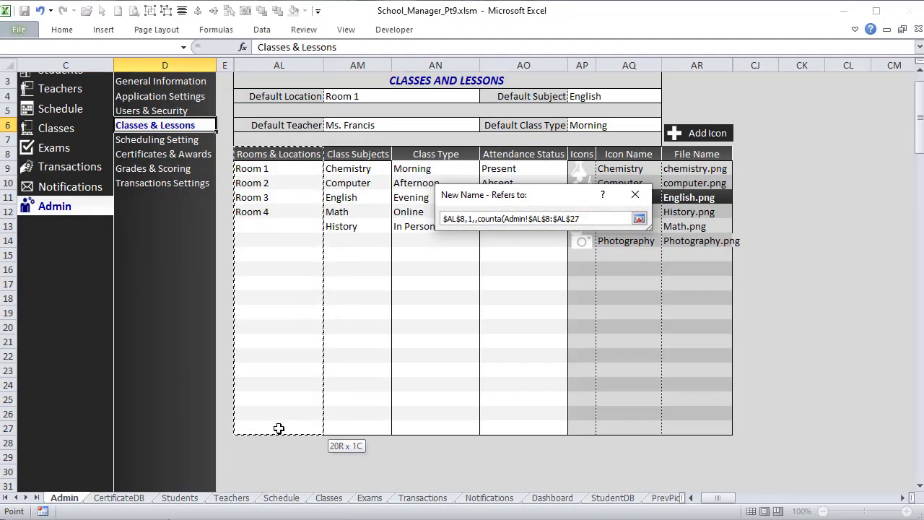
{"action": "left_click_drag", "start_coordinate": [278, 429], "coordinate": [279, 429]}
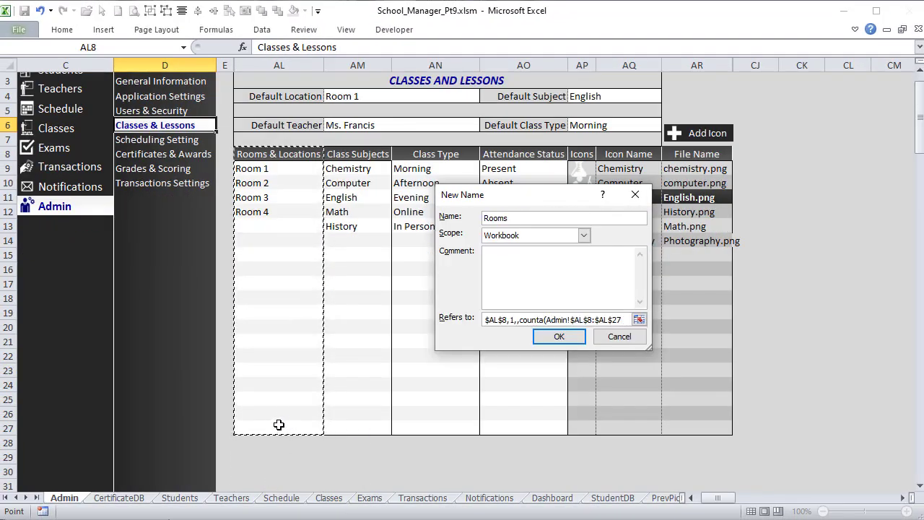
{"action": "type", "text": ")"}
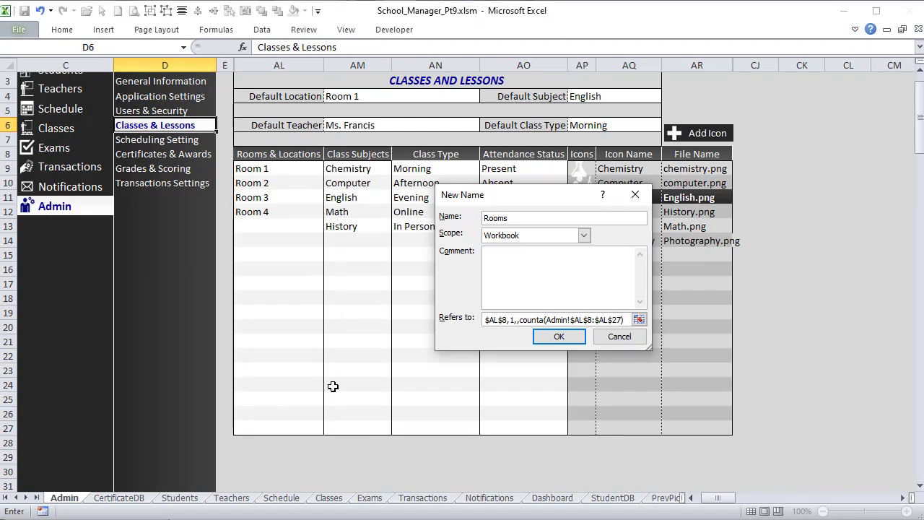
{"action": "type", "text": "-1,1)"}
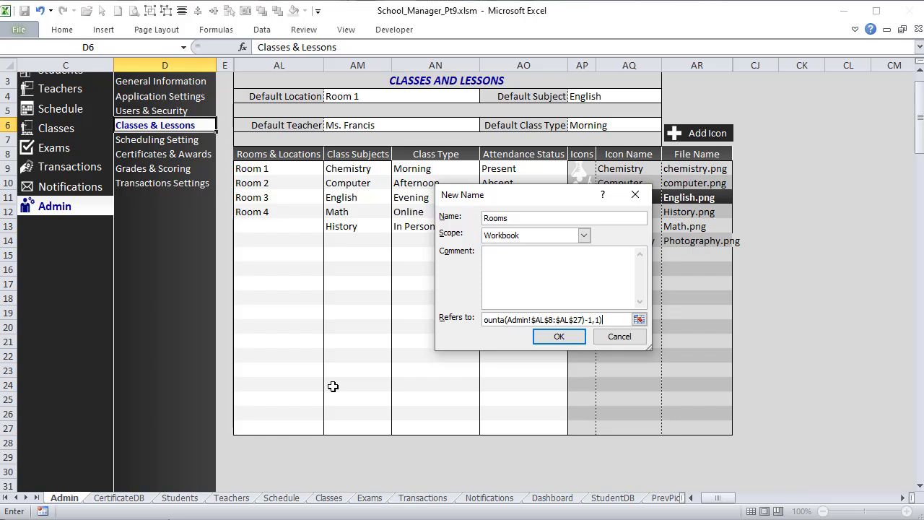
{"action": "left_click_drag", "start_coordinate": [649, 347], "coordinate": [825, 378]}
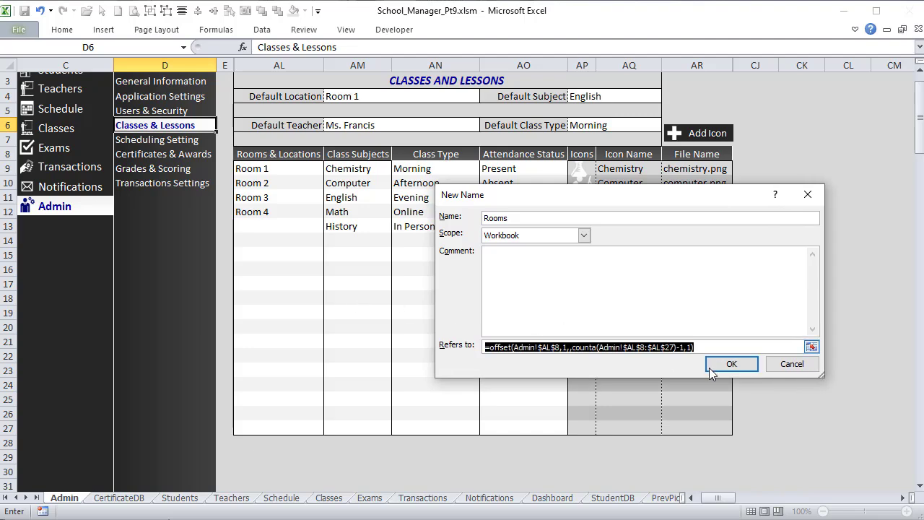
{"action": "left_click", "coordinate": [751, 368]}
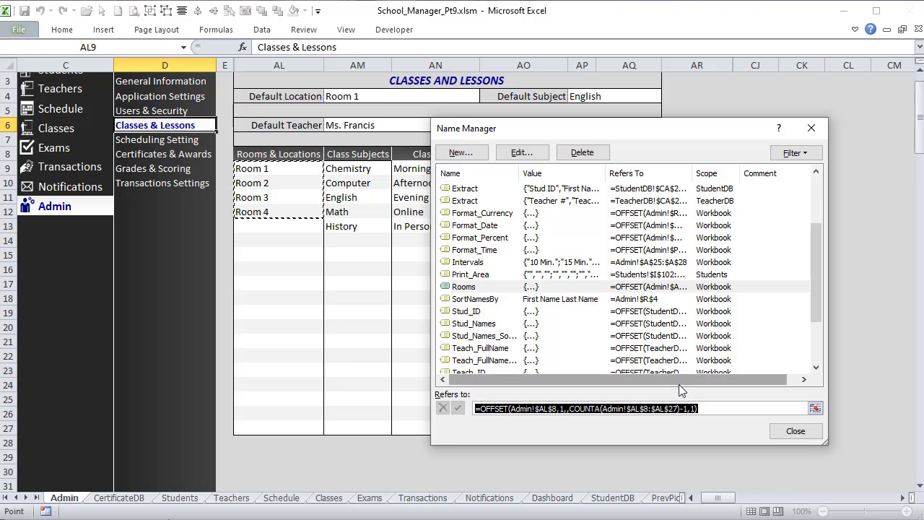
Create a new name Subjects and paste the Rooms OFFSET formula as its reference
{"action": "left_click", "coordinate": [462, 153]}
{"action": "type", "text": "S"}
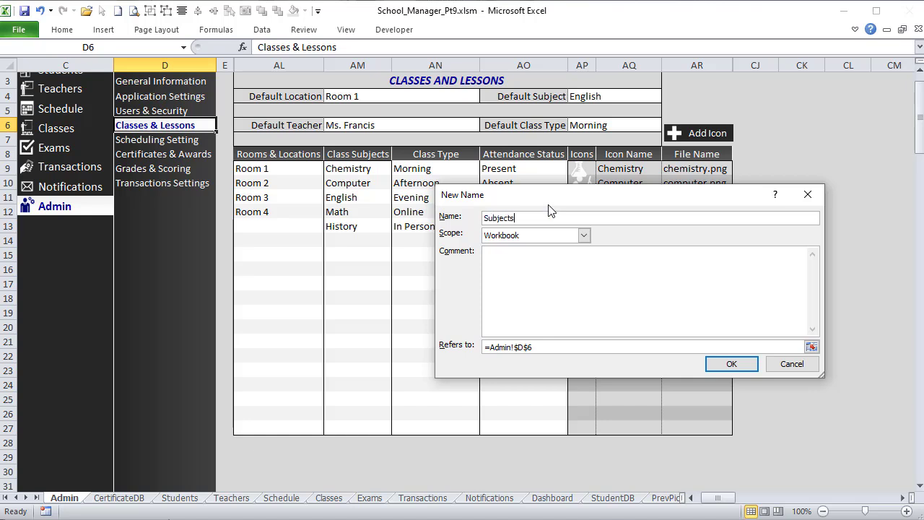
{"action": "type", "text": "ubjects"}
{"action": "key", "text": "Tab"}
{"action": "key", "text": "Tab"}
{"action": "key", "text": "Tab"}
{"action": "key", "text": "ctrl+v"}
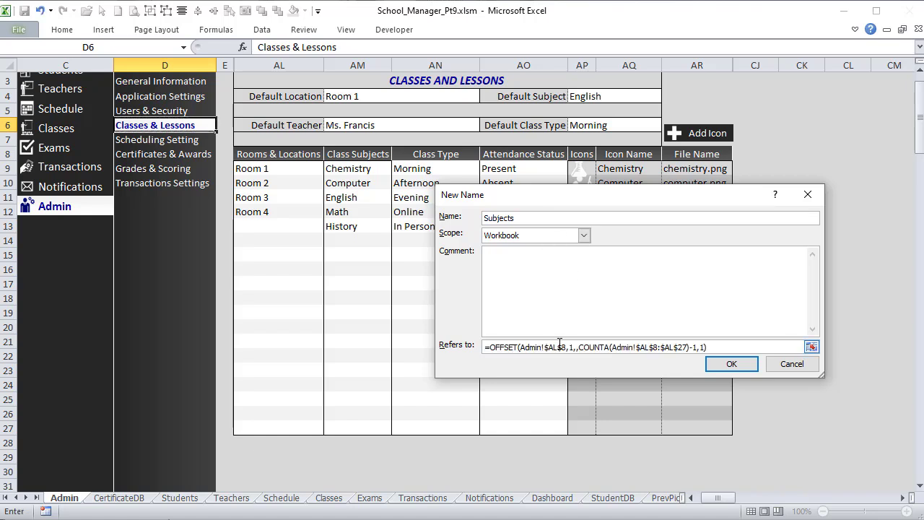
Change all three column references in the Subjects formula to AM, check the range it covers, and save the name
{"action": "left_click", "coordinate": [557, 348]}
{"action": "key", "text": "BackSpace"}
{"action": "type", "text": "M"}
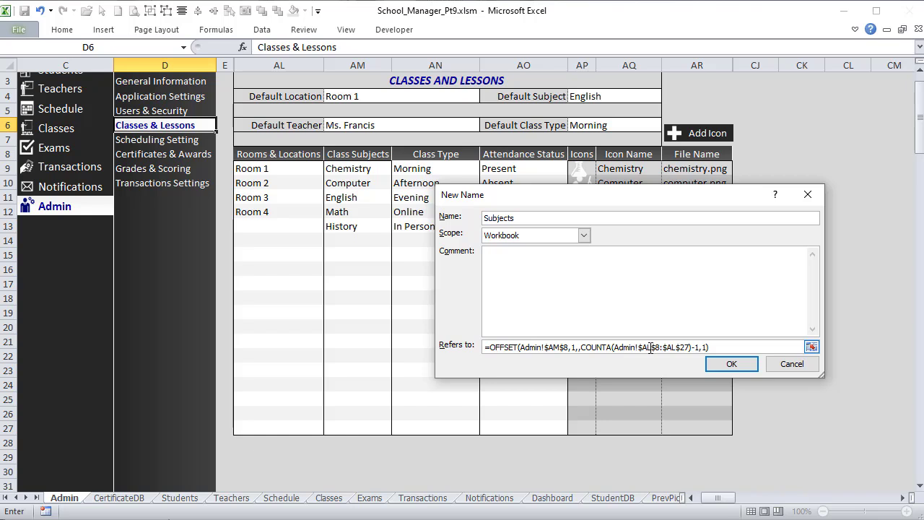
{"action": "type", "text": "M"}
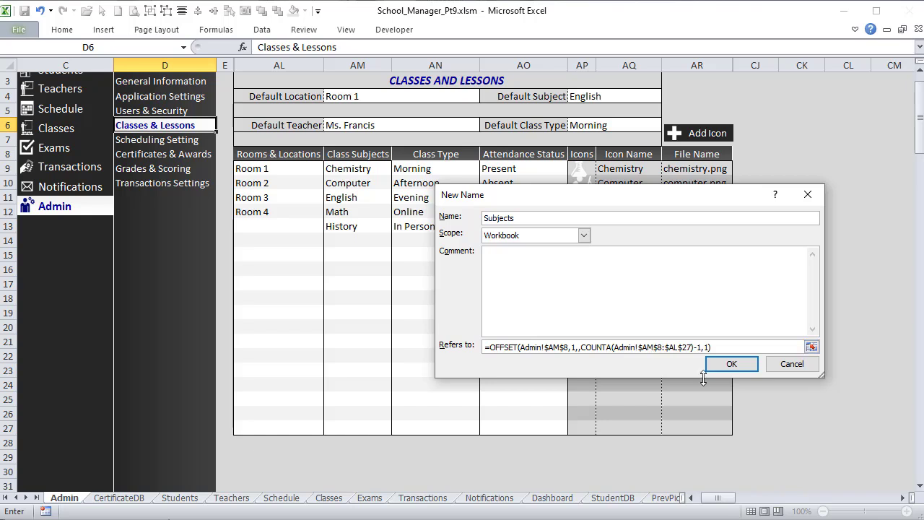
{"action": "type", "text": "M"}
{"action": "key", "text": "Tab"}
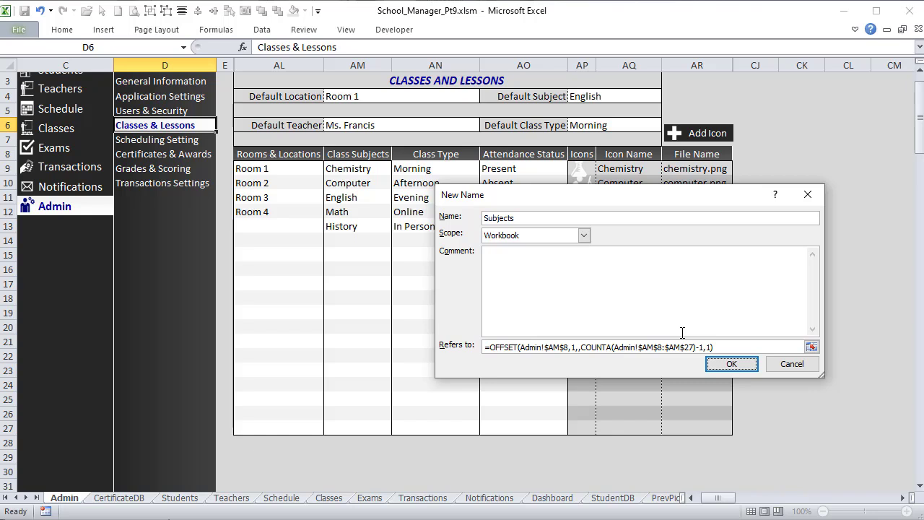
{"action": "key", "text": "shift+Tab"}
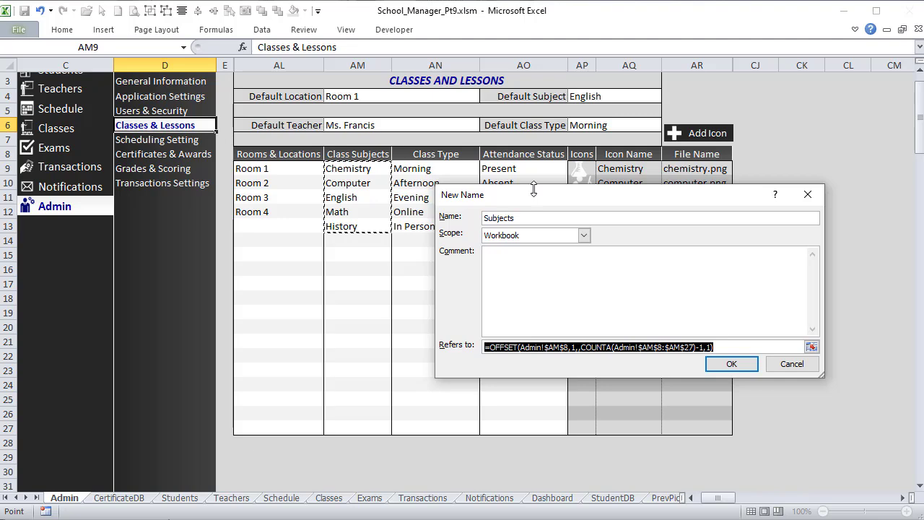
{"action": "left_click", "coordinate": [745, 367]}
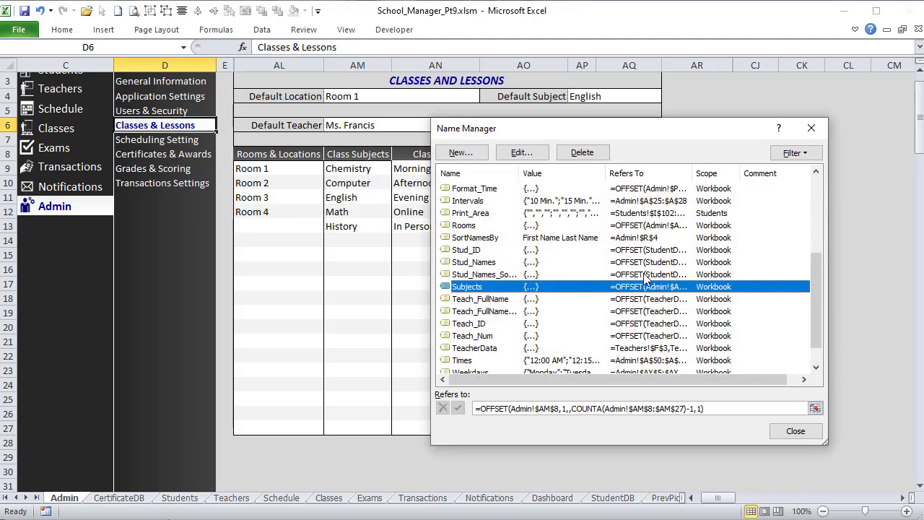
Create a new name Class_Type and paste the copied Rooms OFFSET formula as its reference
{"action": "left_click", "coordinate": [461, 153]}
{"action": "type", "text": "Class_Type"}
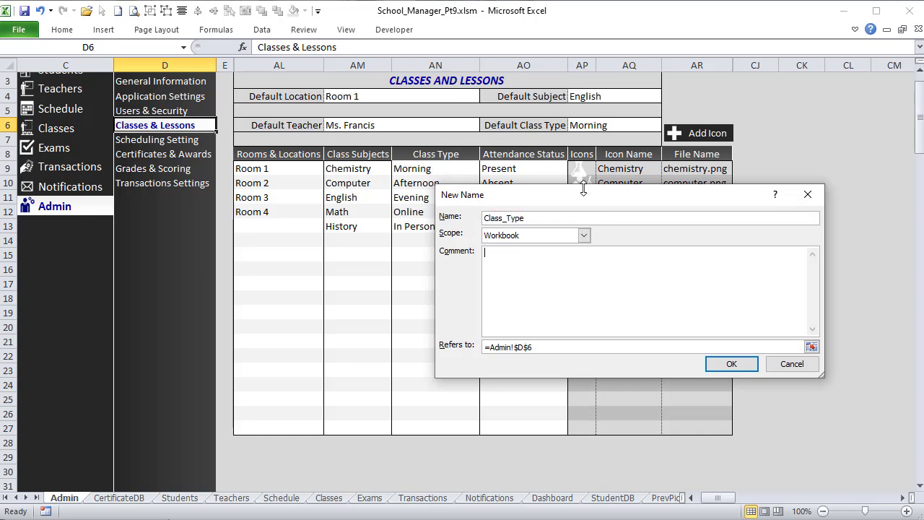
{"action": "key", "text": "Tab"}
{"action": "key", "text": "ctrl+v"}
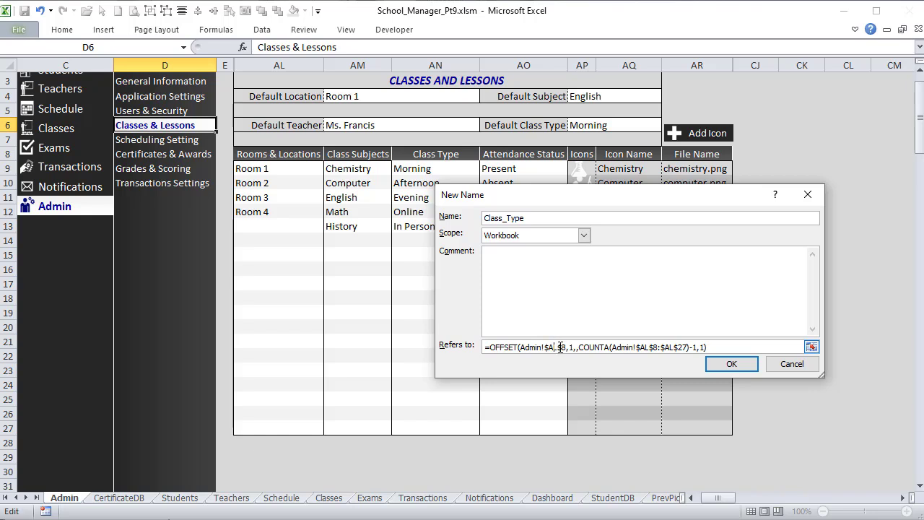
Change all three column references in the Class_Type formula to AN, check the range it covers, and save the name
{"action": "key", "text": "BackSpace"}
{"action": "key", "text": "Left"}
{"action": "key", "text": "Left"}
{"action": "key", "text": "Left"}
{"action": "key", "text": "Left"}
{"action": "key", "text": "Left"}
{"action": "key", "text": "Left"}
{"action": "key", "text": "Left"}
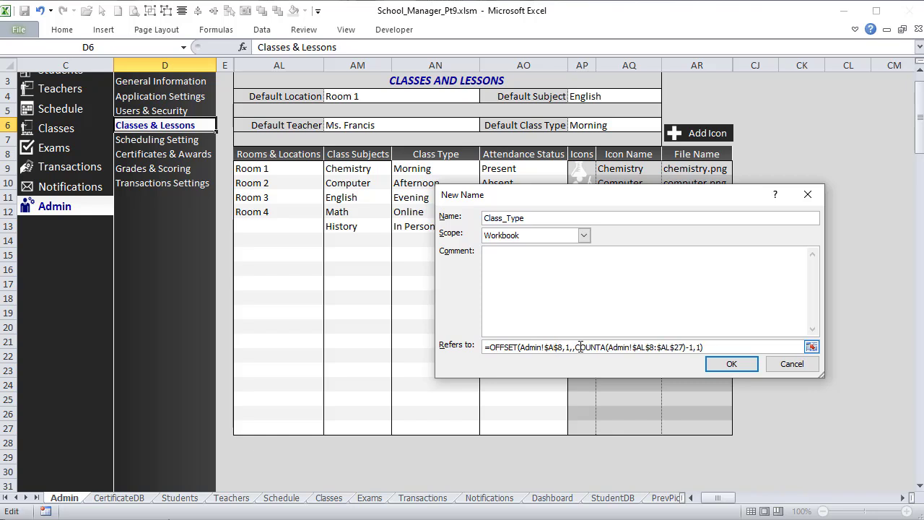
{"action": "type", "text": "N"}
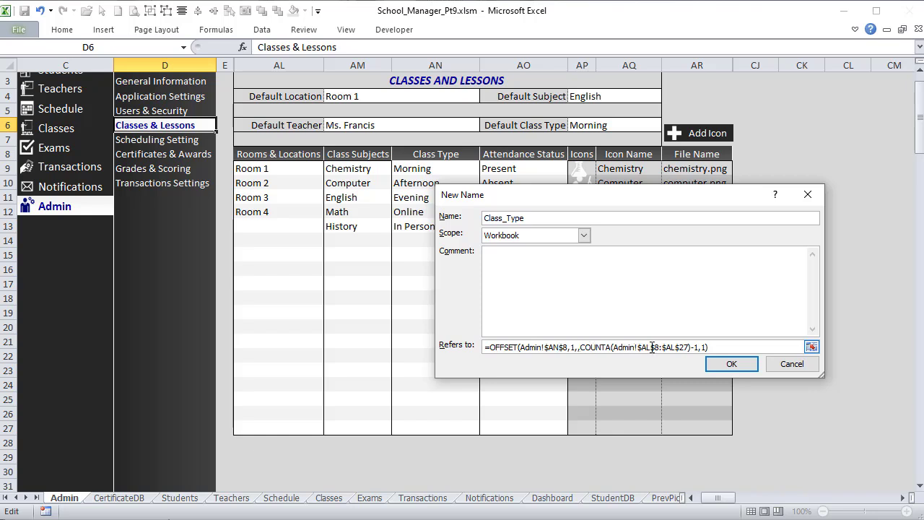
{"action": "type", "text": "n"}
{"action": "key", "text": "BackSpace"}
{"action": "type", "text": "N"}
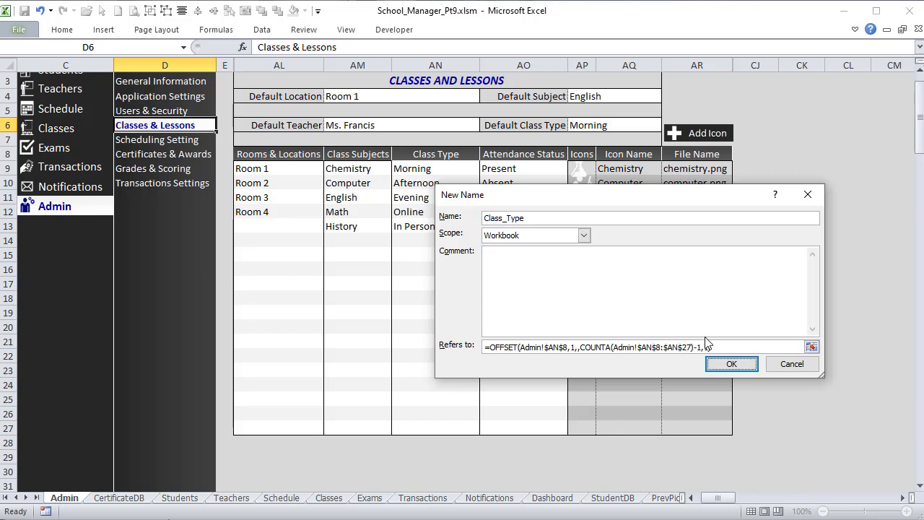
{"action": "left_click", "coordinate": [702, 344]}
{"action": "left_click_drag", "start_coordinate": [647, 209], "coordinate": [549, 269]}
{"action": "left_click", "coordinate": [635, 423]}
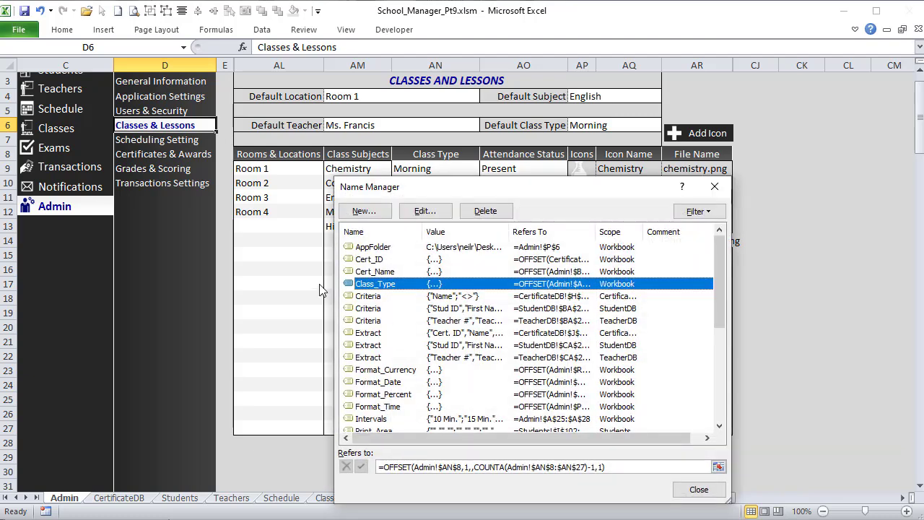
Create a new name Attend_Status and paste the copied Rooms OFFSET formula as its reference
{"action": "left_click", "coordinate": [366, 211]}
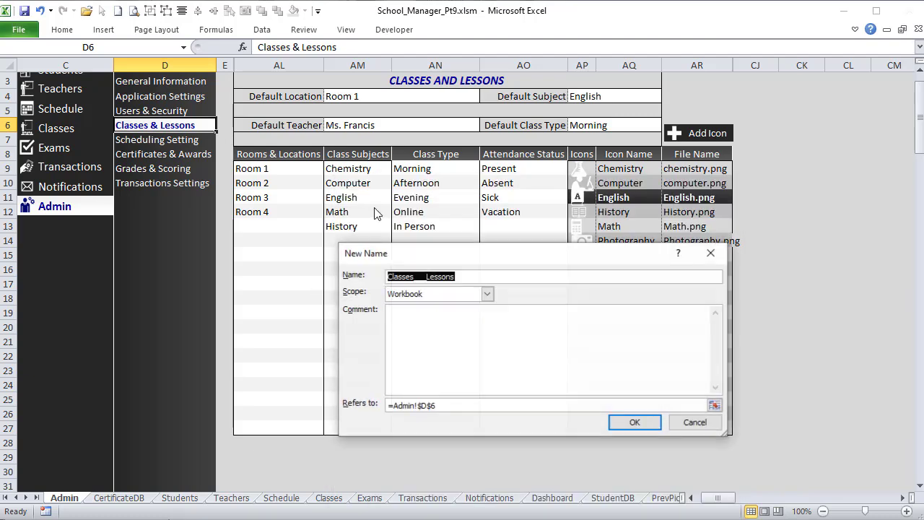
{"action": "type", "text": "Attend_Status"}
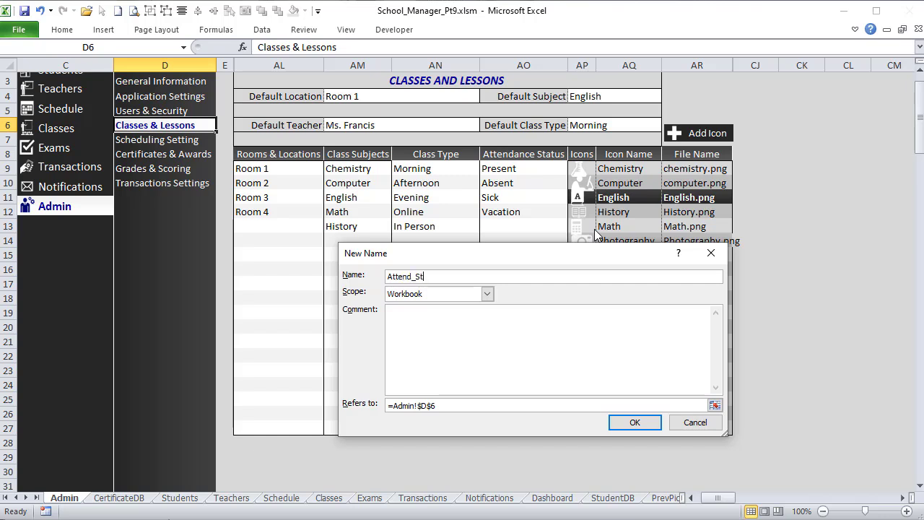
{"action": "left_click", "coordinate": [489, 402]}
{"action": "key", "text": "ctrl+v"}
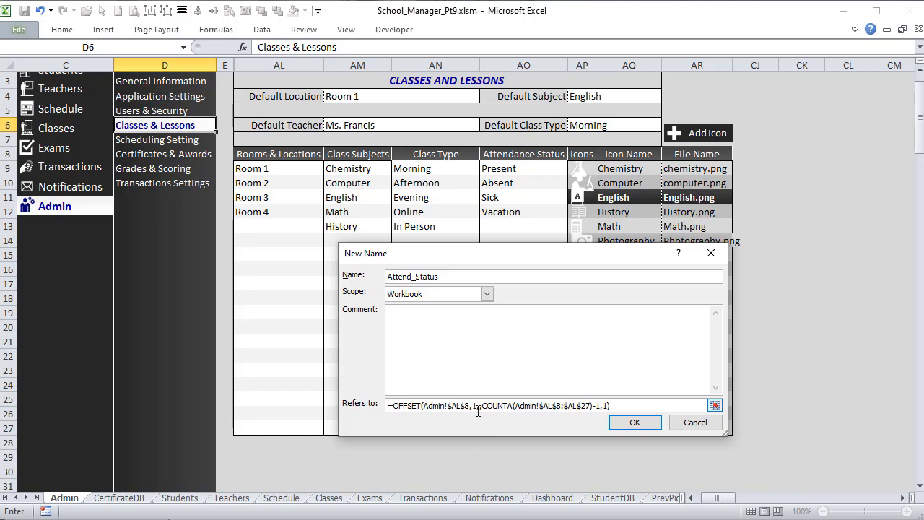
Change all three column references in the Attend_Status formula to AO, save the name and close the Name Manager
{"action": "left_click", "coordinate": [458, 407]}
{"action": "key", "text": "BackSpace"}
{"action": "type", "text": "O"}
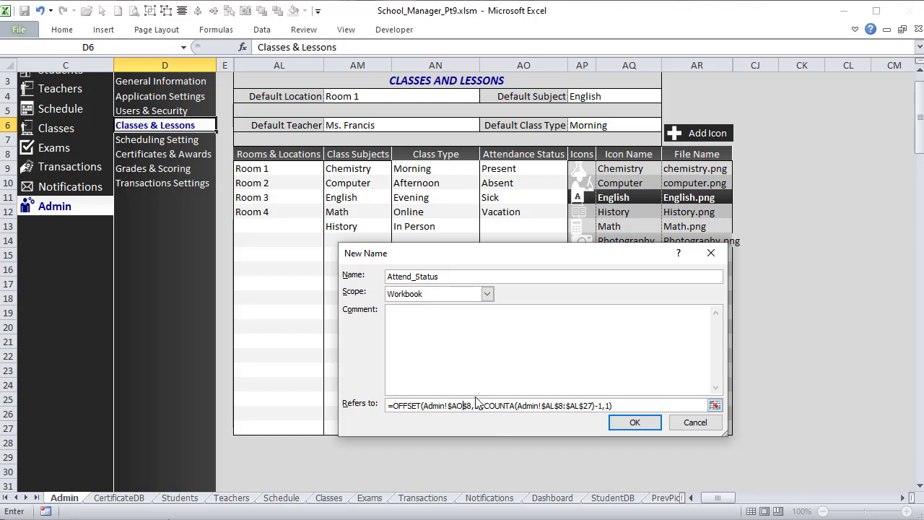
{"action": "left_click", "coordinate": [554, 405]}
{"action": "key", "text": "BackSpace"}
{"action": "type", "text": "O"}
{"action": "left_click", "coordinate": [580, 406]}
{"action": "key", "text": "BackSpace"}
{"action": "type", "text": "O"}
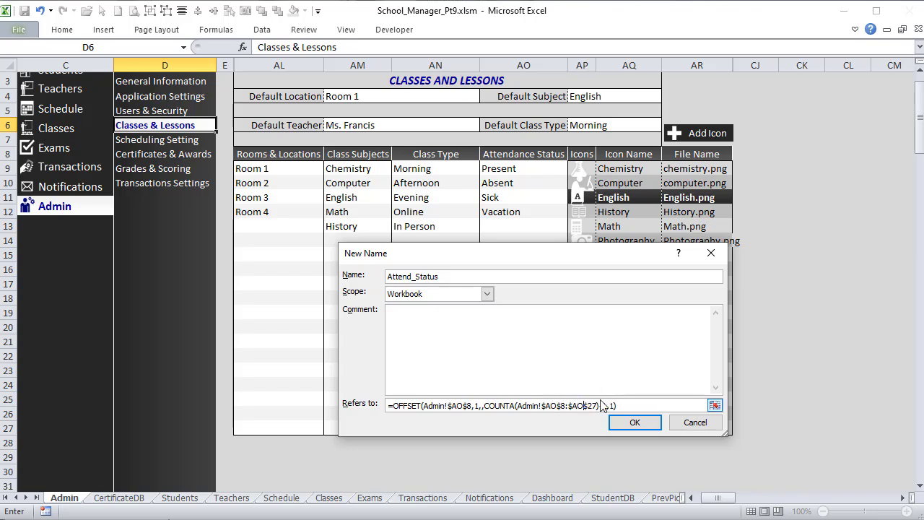
{"action": "left_click", "coordinate": [642, 424]}
{"action": "left_click", "coordinate": [697, 489]}
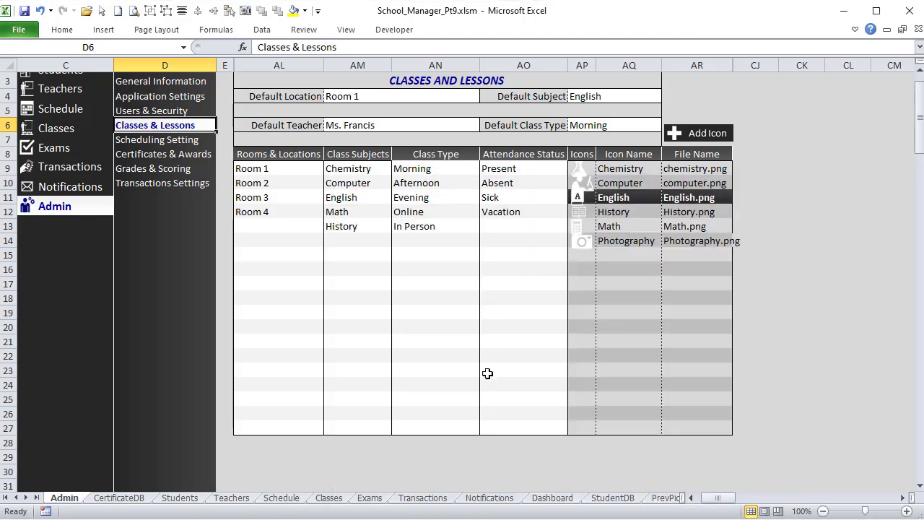
Check the Terms column in the Admin sheet's Scheduling Setting, and go to the Year/Level field on the Classes sheet
{"action": "scroll", "coordinate": [429, 344], "scroll_direction": "up", "scroll_amount": 1}
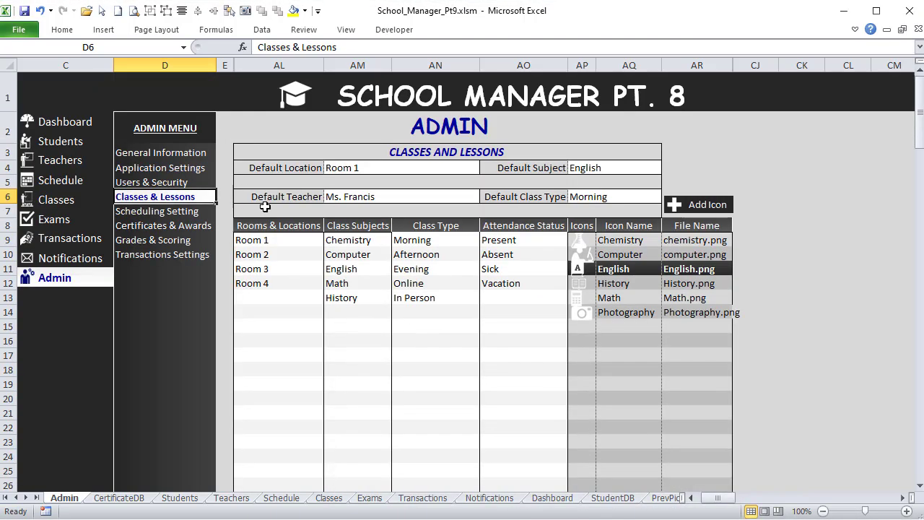
{"action": "left_click", "coordinate": [194, 214]}
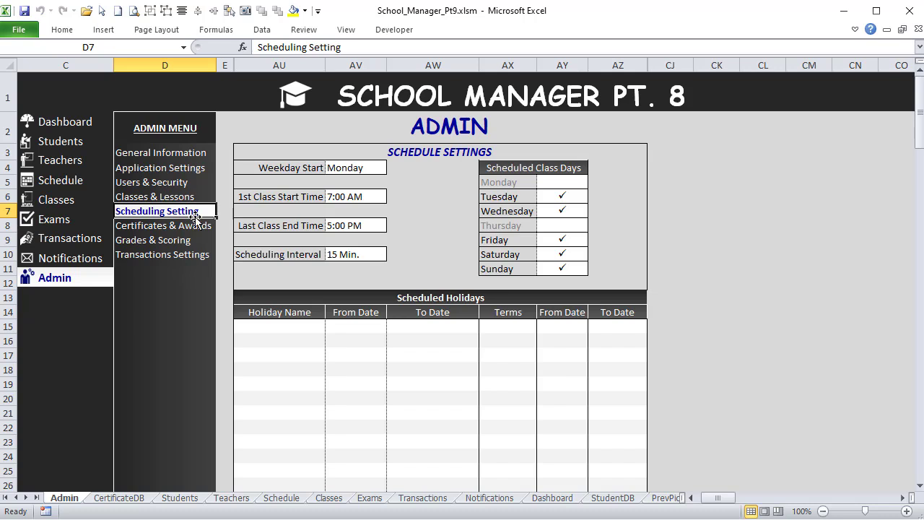
{"action": "left_click", "coordinate": [501, 326]}
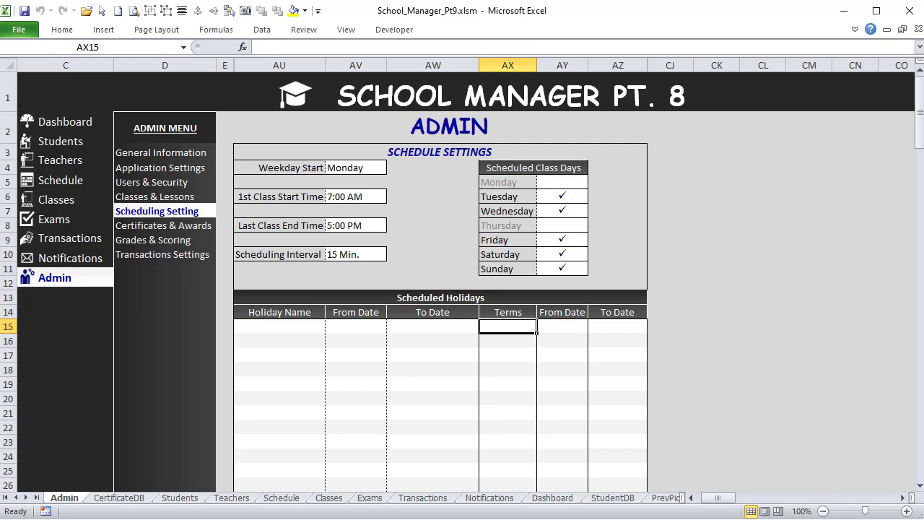
{"action": "left_click", "coordinate": [62, 199]}
{"action": "left_click", "coordinate": [381, 265]}
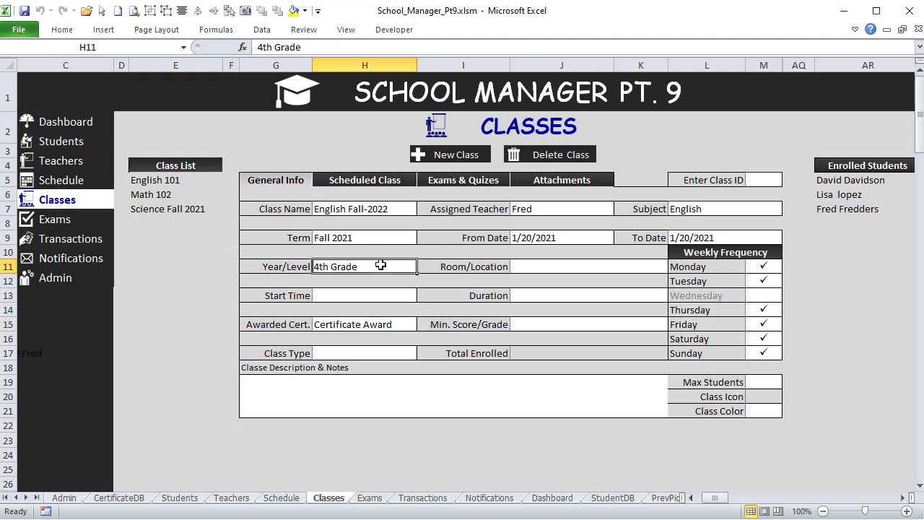
Review the Term, From Date and To Date fields on the Classes sheet and return to the Admin sheet
{"action": "left_click", "coordinate": [391, 241]}
{"action": "left_click", "coordinate": [581, 237]}
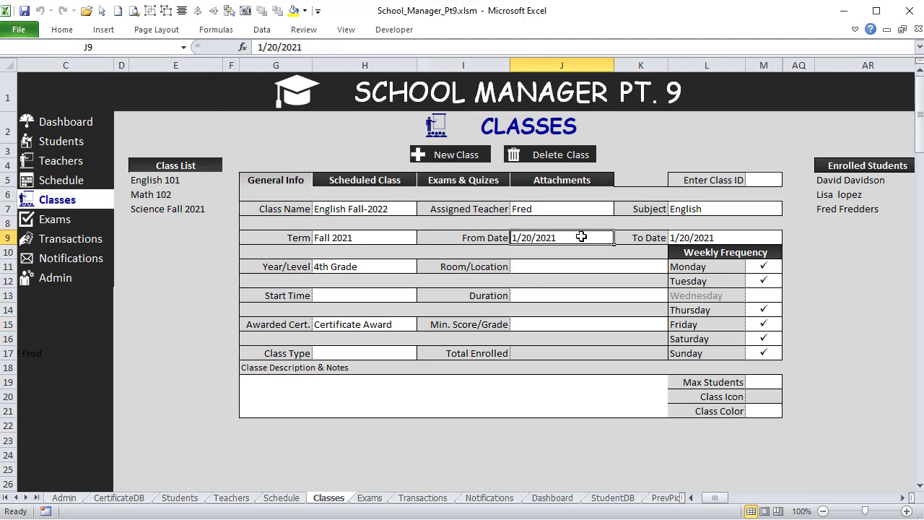
{"action": "left_click", "coordinate": [729, 239]}
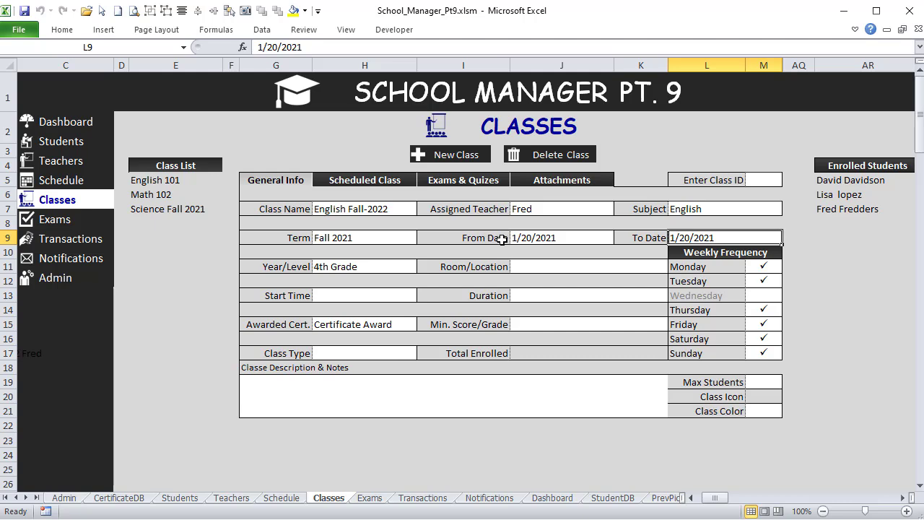
{"action": "left_click", "coordinate": [64, 498]}
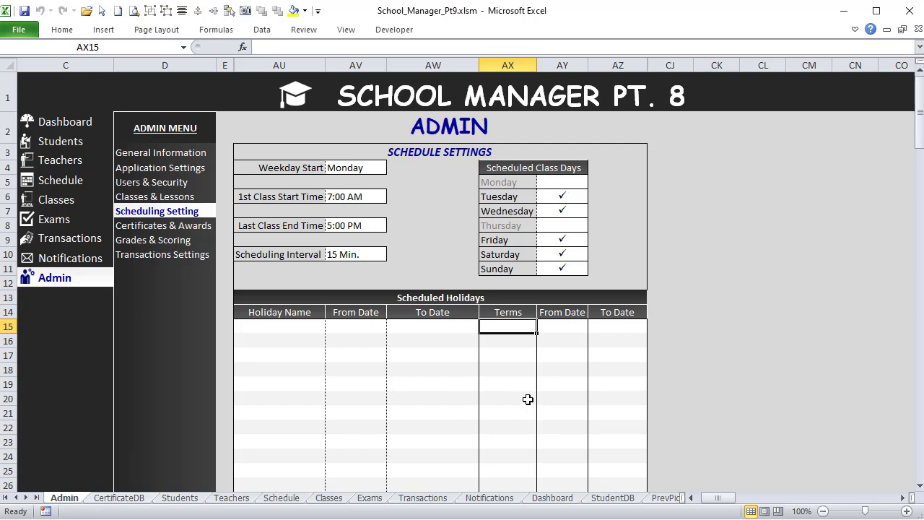
Enter Term1-2021 and Term2-2021 as the first two entries of the Terms column, starting at AX15
{"action": "type", "text": "Term1"}
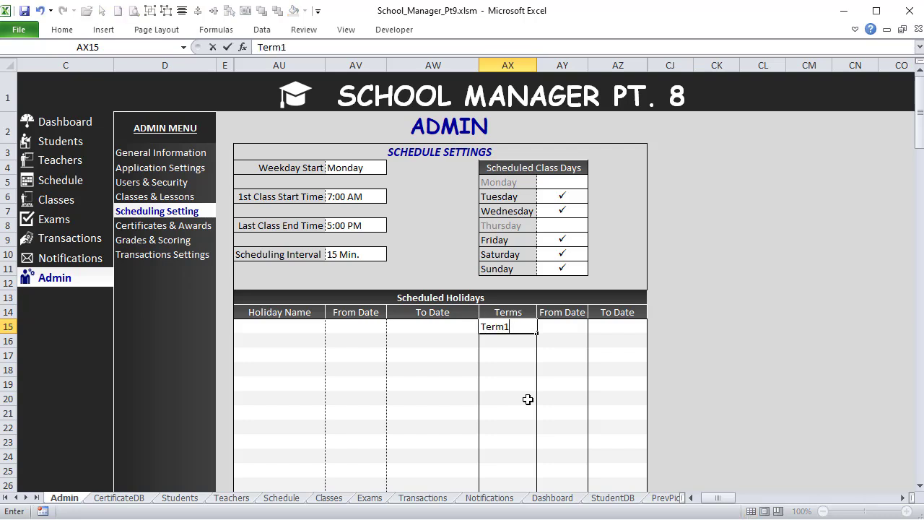
{"action": "type", "text": "-2021"}
{"action": "key", "text": "Return"}
{"action": "type", "text": "Term"}
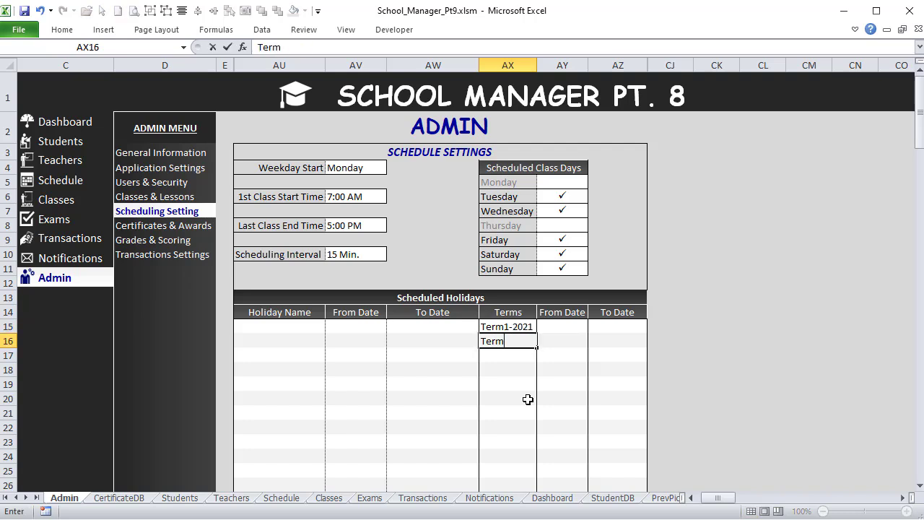
{"action": "type", "text": "2-2021"}
{"action": "key", "text": "Return"}
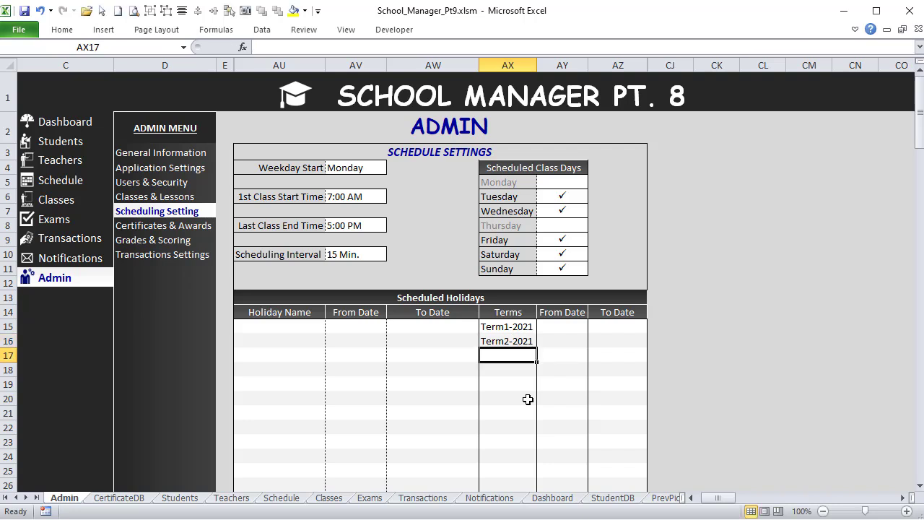
Add Term3-2021 and Term4-2021 below them in the Terms column
{"action": "type", "text": "term"}
{"action": "key", "text": "BackSpace"}
{"action": "key", "text": "BackSpace"}
{"action": "key", "text": "BackSpace"}
{"action": "key", "text": "BackSpace"}
{"action": "type", "text": "T"}
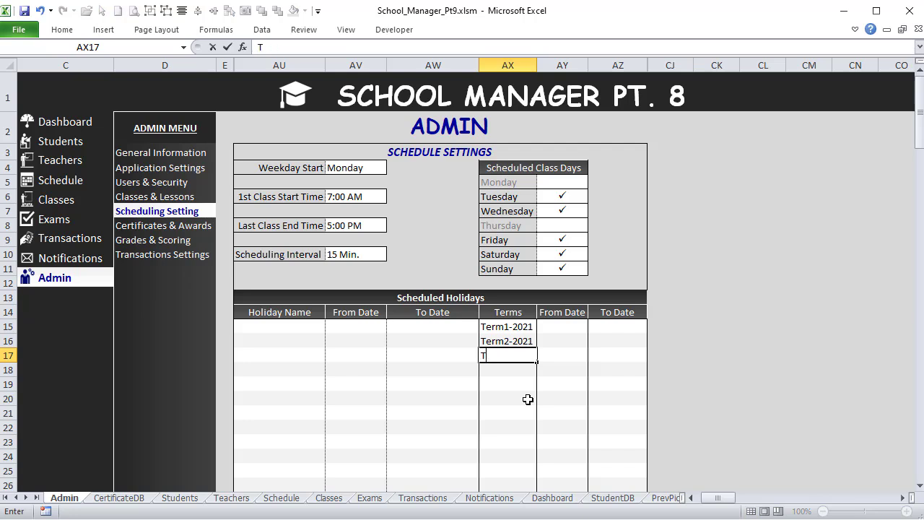
{"action": "type", "text": "erm3-2021"}
{"action": "key", "text": "Return"}
{"action": "type", "text": "Term4-2021"}
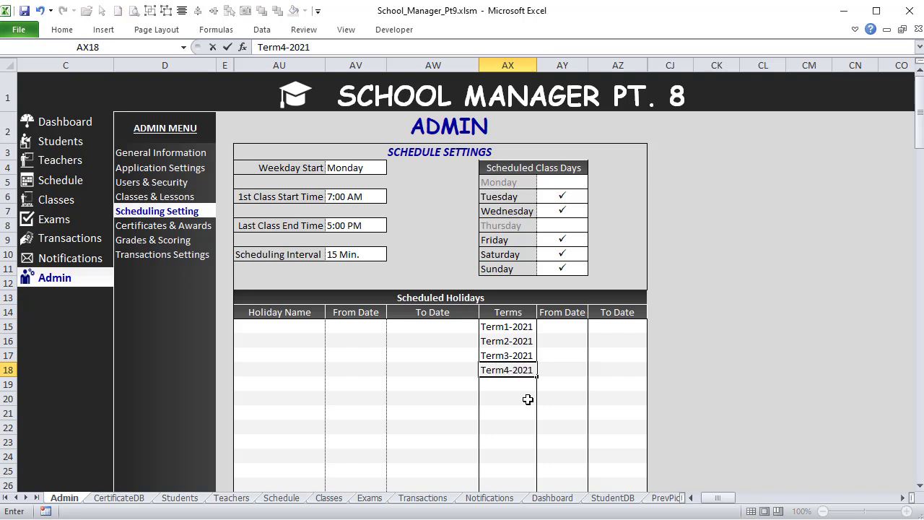
Enter 1/21 as the From Date and 4/1 as the To Date of Term1-2021
{"action": "left_click", "coordinate": [557, 330]}
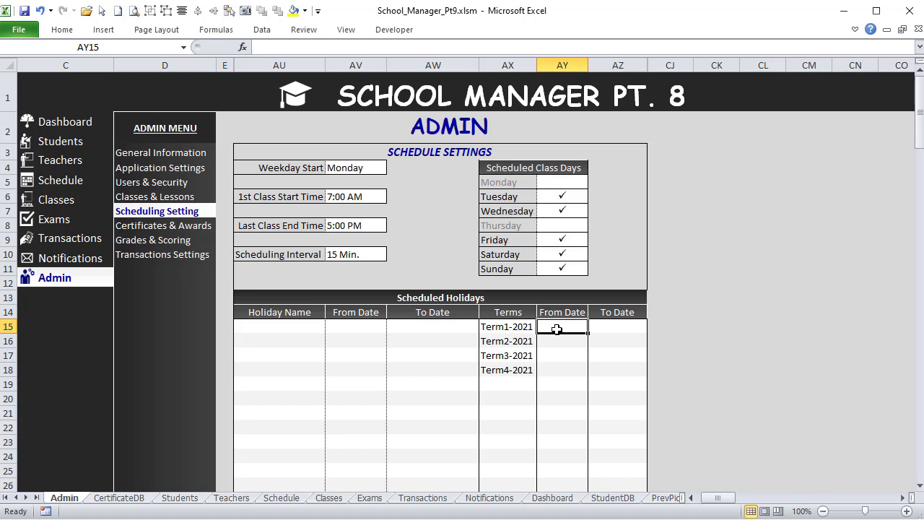
{"action": "type", "text": "1/21"}
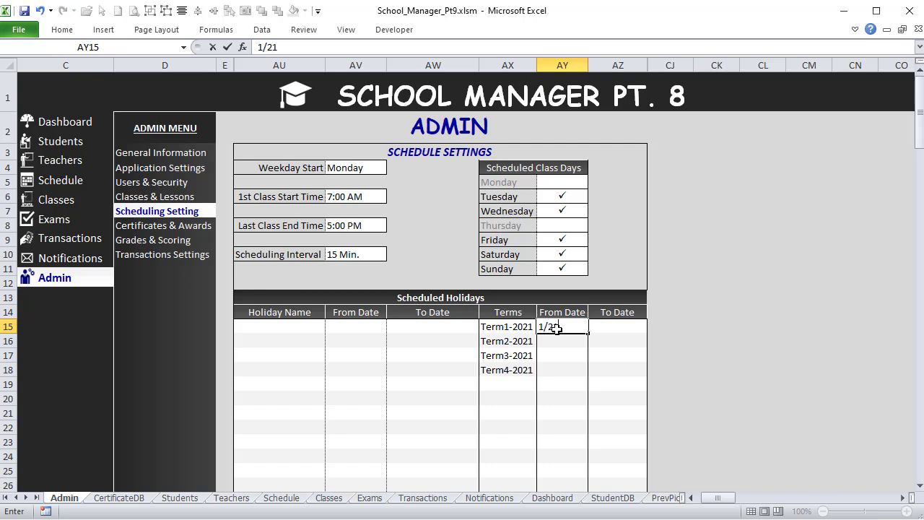
{"action": "key", "text": "Tab"}
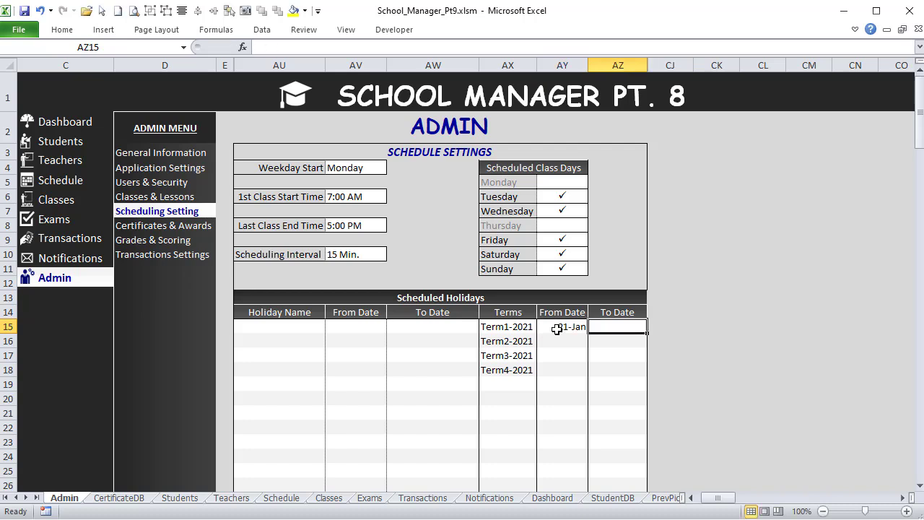
{"action": "type", "text": "4/"}
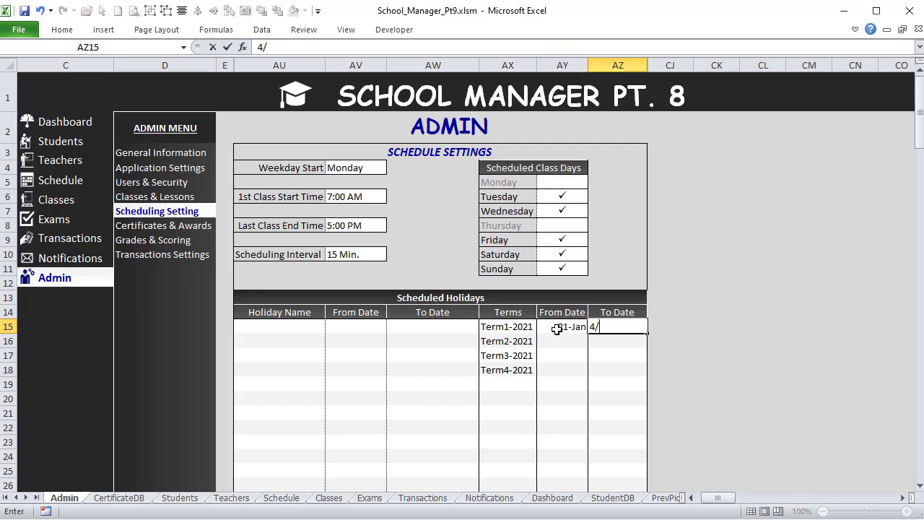
{"action": "type", "text": "1"}
{"action": "key", "text": "Return"}
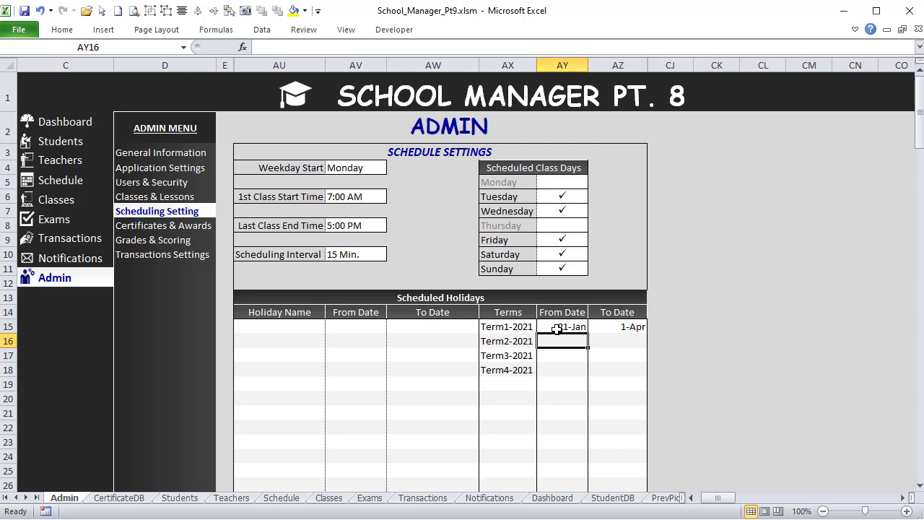
Enter the dates 4/19 to 6/25 for Term2-2021 and 6/30 to 9/17 for Term3-2021
{"action": "type", "text": "4/16"}
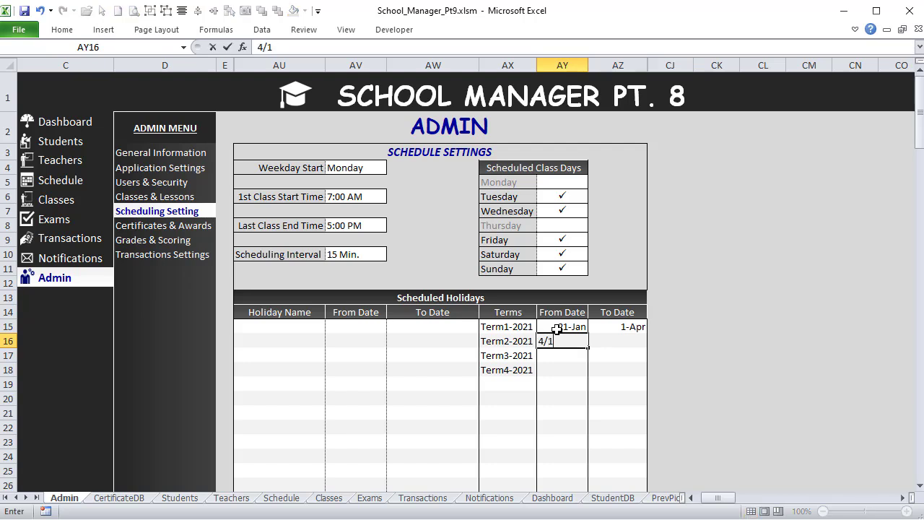
{"action": "key", "text": "Tab"}
{"action": "type", "text": "6/25"}
{"action": "key", "text": "Return"}
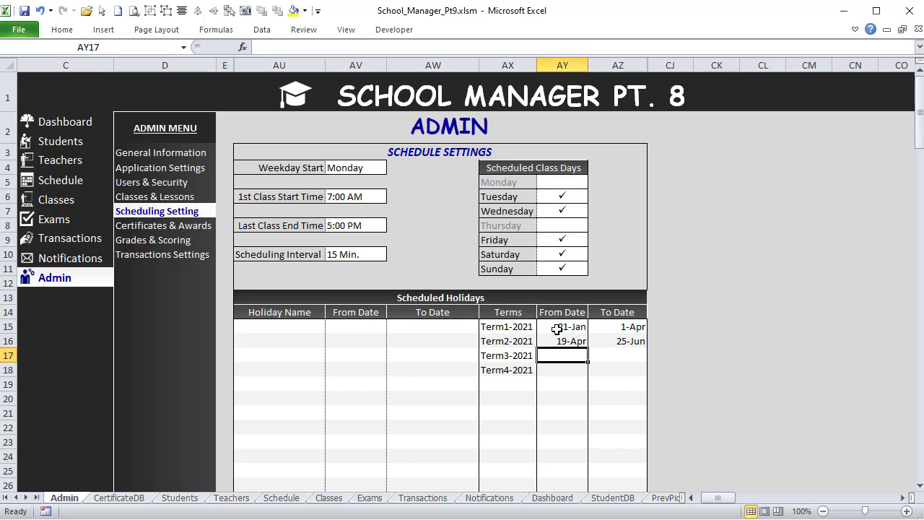
{"action": "type", "text": "6/30"}
{"action": "key", "text": "Tab"}
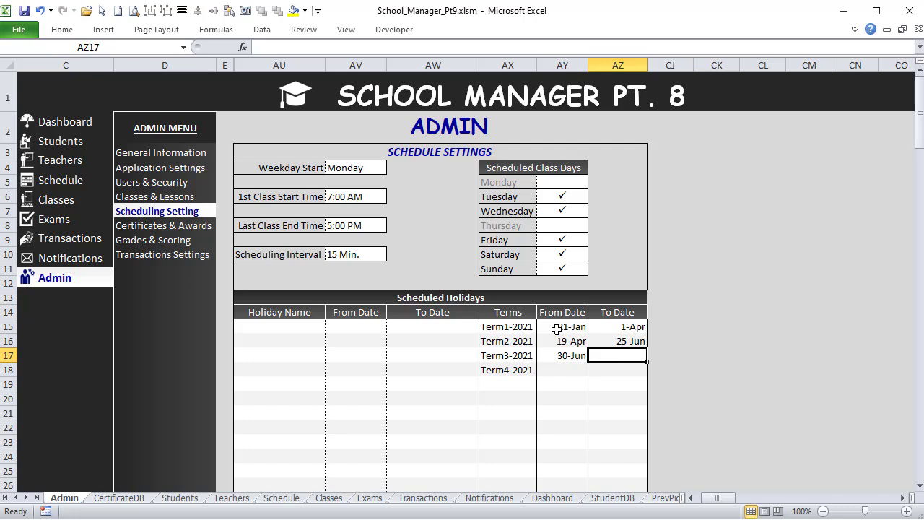
{"action": "type", "text": "9/"}
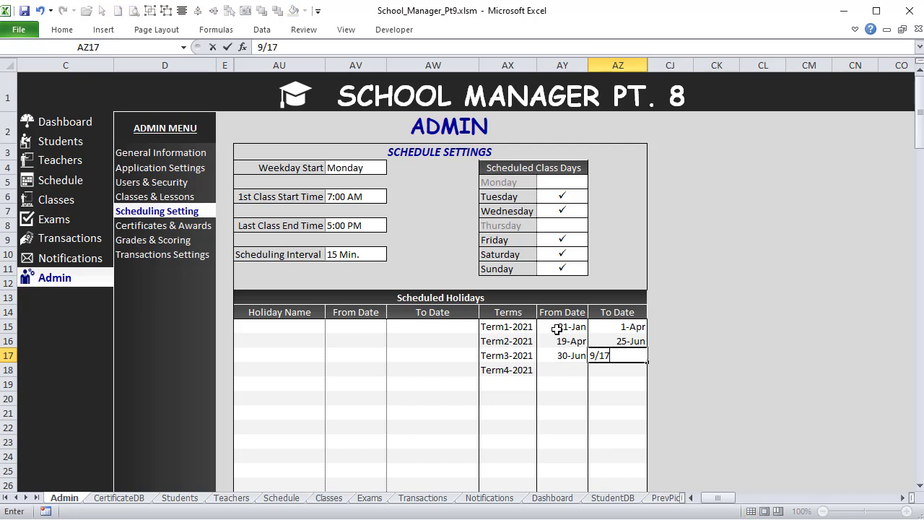
{"action": "type", "text": "17"}
{"action": "key", "text": "Return"}
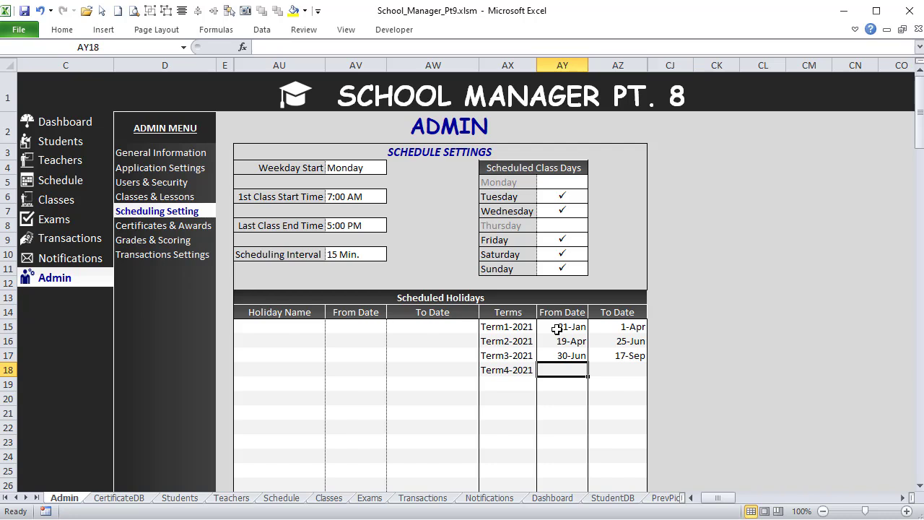
Enter 10/4 as the From Date and 12/17 as the To Date of Term4-2021
{"action": "type", "text": "4/10"}
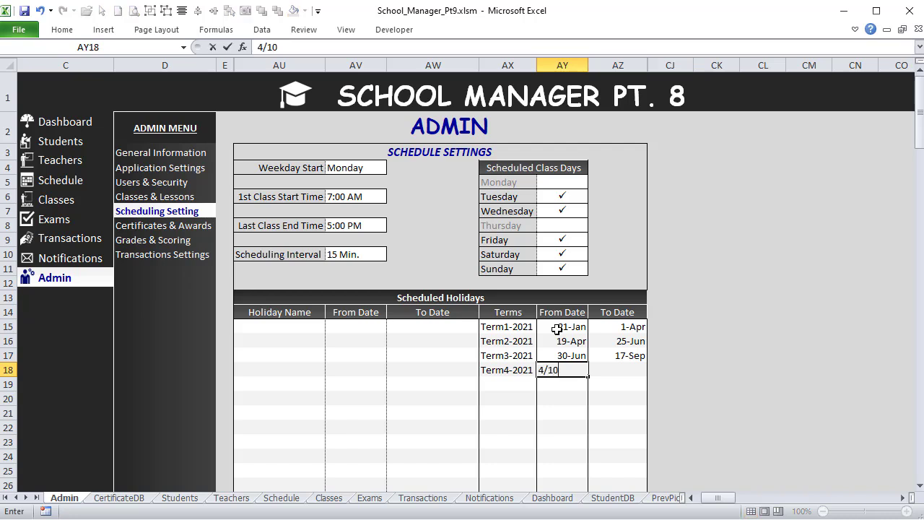
{"action": "key", "text": "Tab"}
{"action": "key", "text": "Left"}
{"action": "type", "text": "10/4"}
{"action": "key", "text": "Tab"}
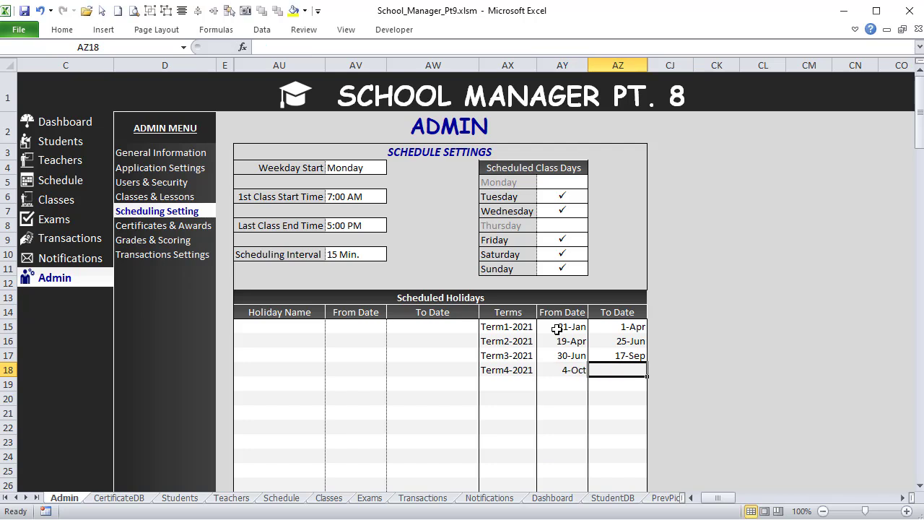
{"action": "type", "text": "12"}
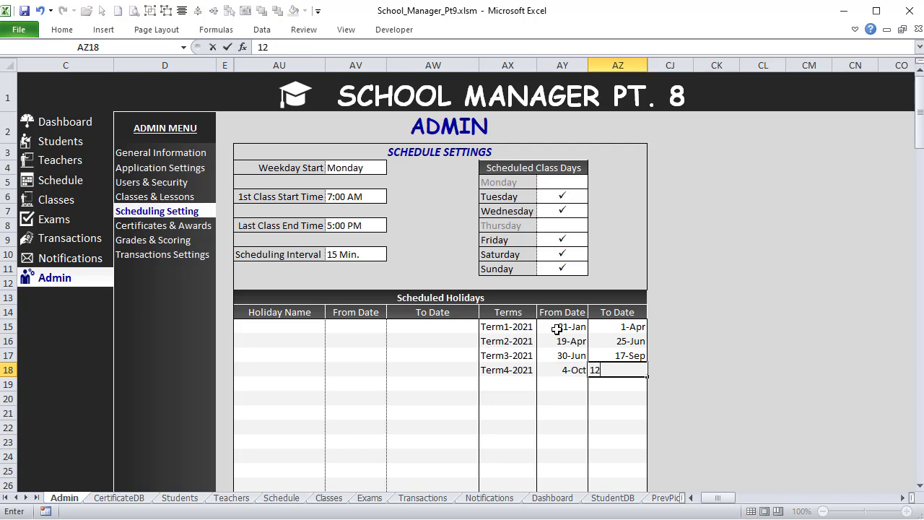
{"action": "type", "text": "/17"}
{"action": "key", "text": "Return"}
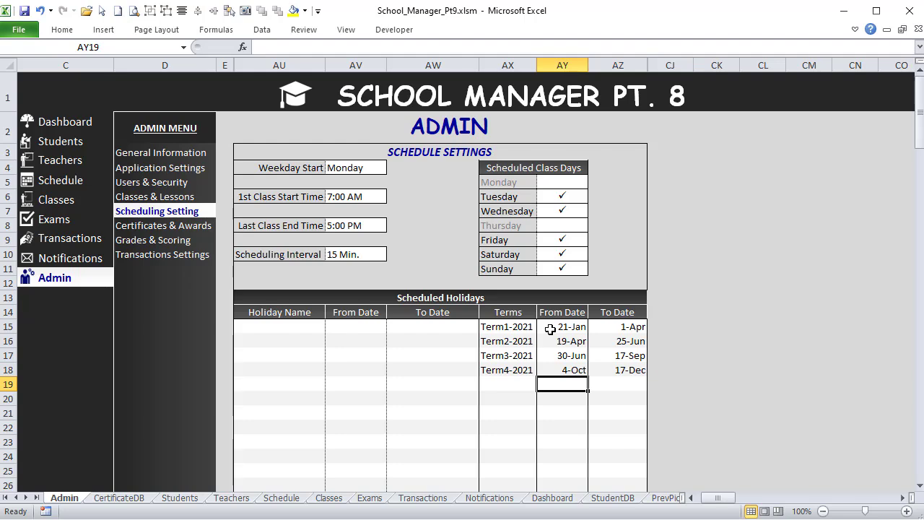
Format the terms' From Date and To Date cells AY15:AZ29 with the 14-Mar-01 date format and save the workbook
{"action": "left_click", "coordinate": [556, 328]}
{"action": "scroll", "coordinate": [564, 343], "scroll_direction": "down", "scroll_amount": 3}
{"action": "left_click", "coordinate": [624, 347], "text": "shift"}
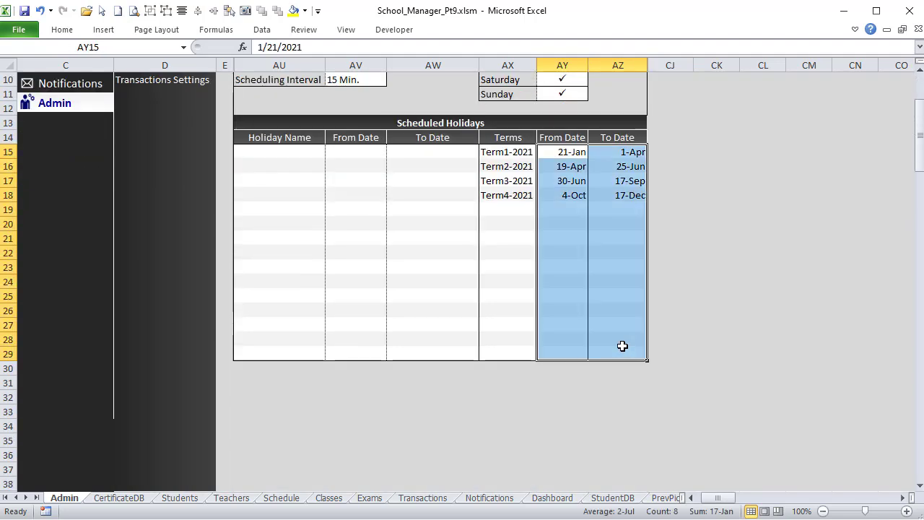
{"action": "scroll", "coordinate": [624, 351], "scroll_direction": "up", "scroll_amount": 3}
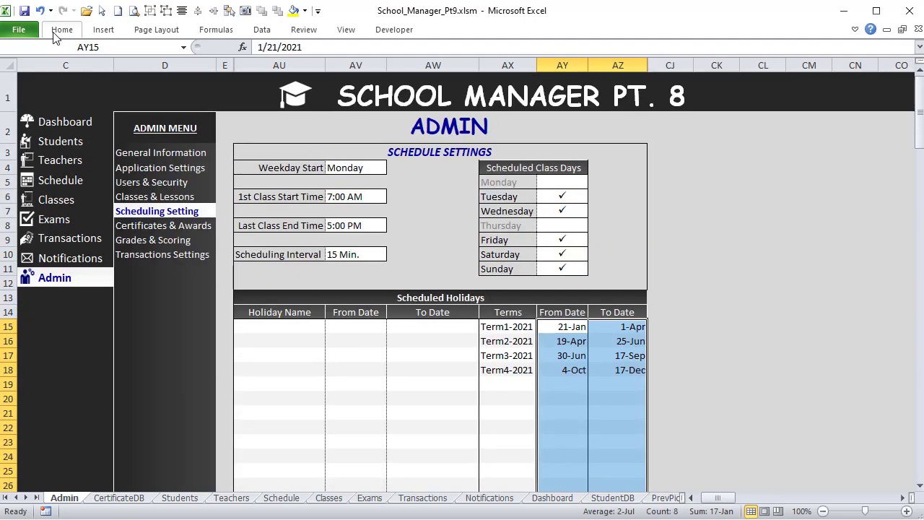
{"action": "left_click", "coordinate": [61, 29]}
{"action": "left_click", "coordinate": [540, 53]}
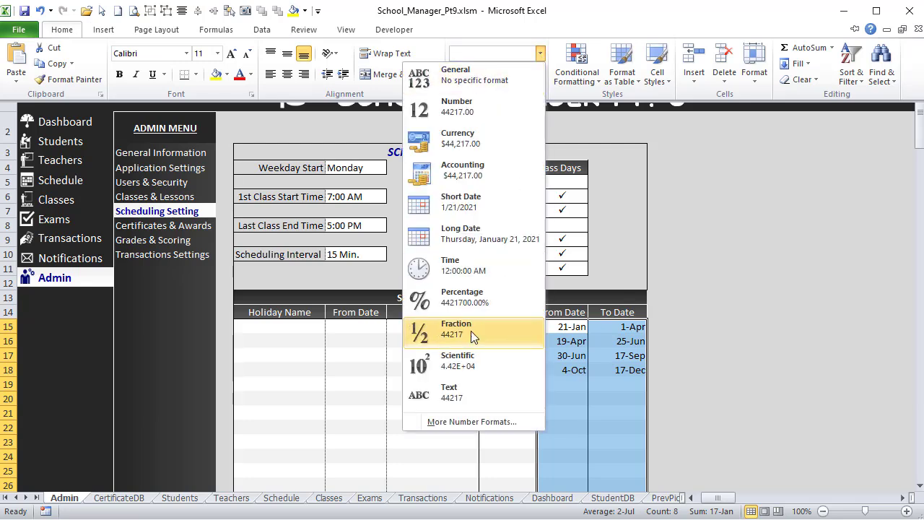
{"action": "left_click", "coordinate": [491, 423]}
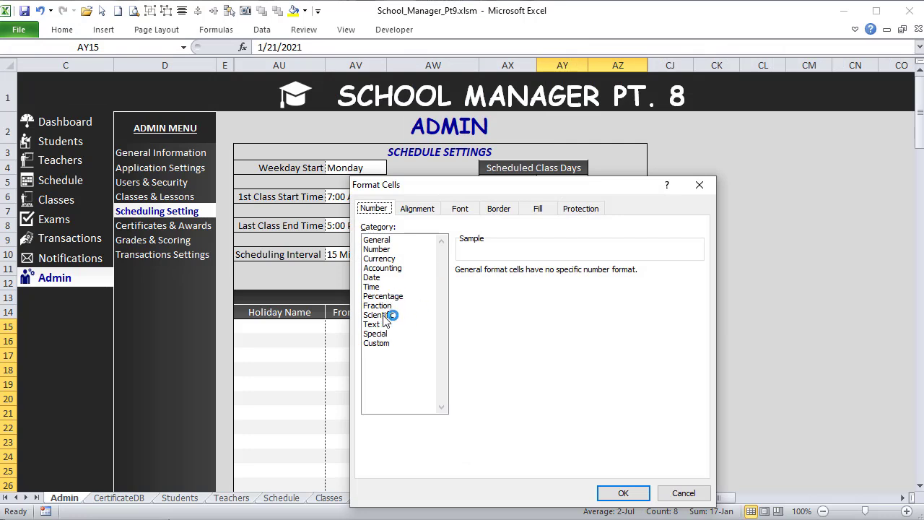
{"action": "left_click", "coordinate": [382, 280]}
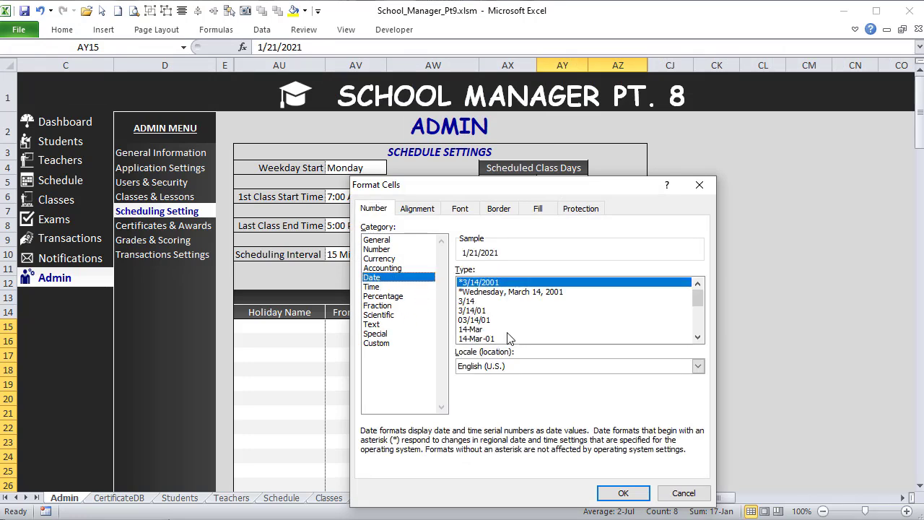
{"action": "left_click", "coordinate": [492, 338]}
{"action": "left_click_drag", "start_coordinate": [500, 189], "coordinate": [475, 133]}
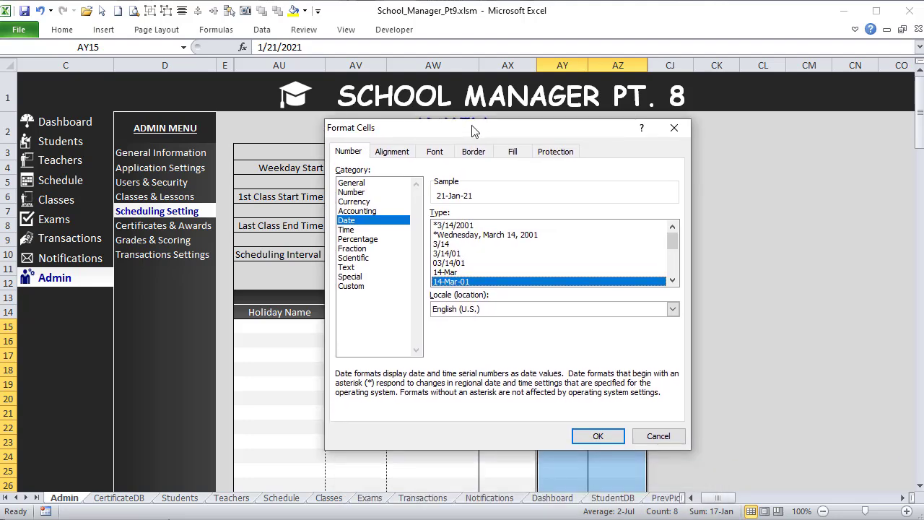
{"action": "left_click", "coordinate": [598, 436]}
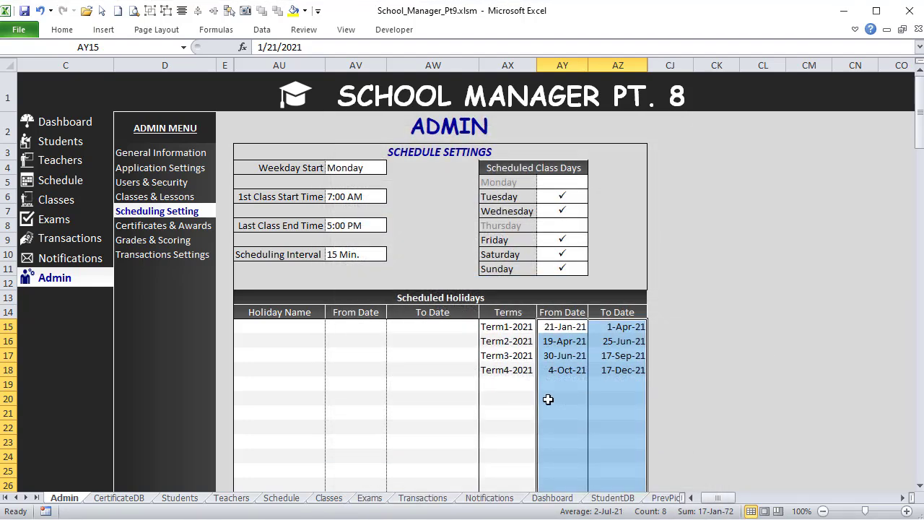
{"action": "left_click", "coordinate": [686, 329]}
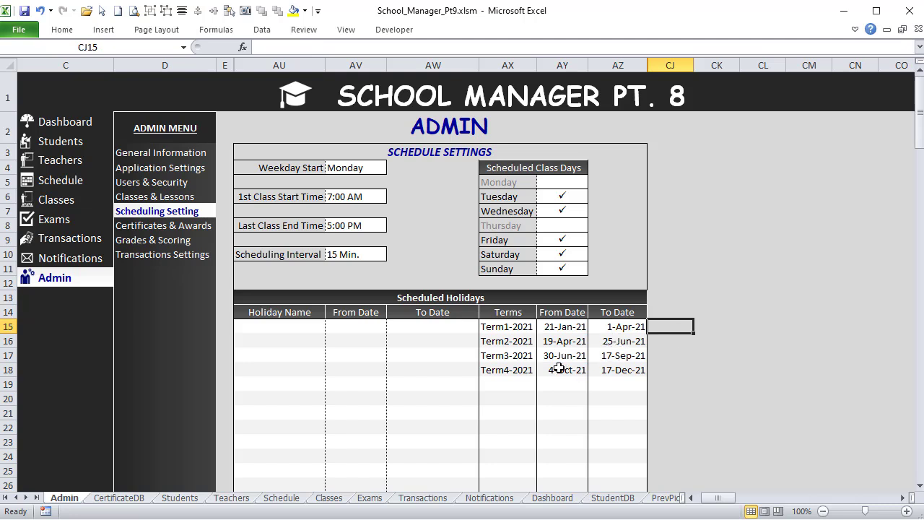
{"action": "left_click", "coordinate": [24, 10]}
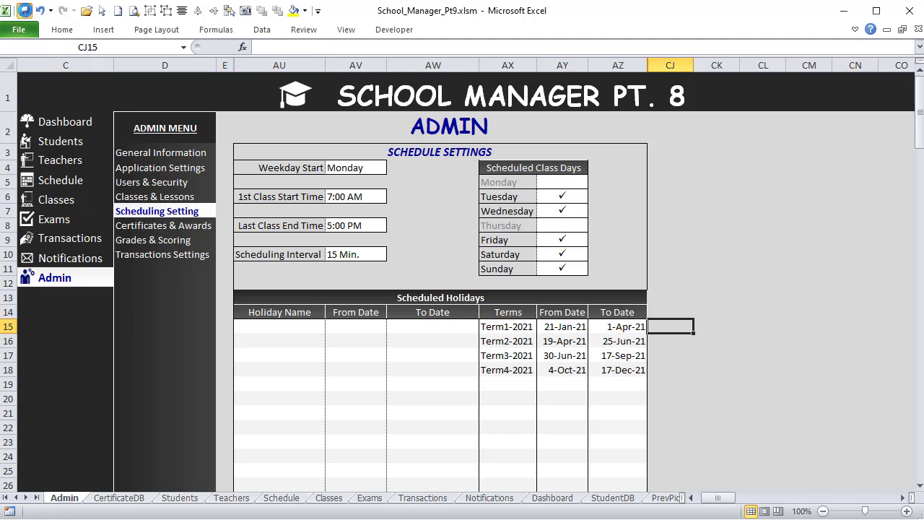
Start a workbook-level defined name Terms for the Admin sheet's Terms column and reduce the copied reference formula to =OFFSET(
{"action": "left_click", "coordinate": [243, 332]}
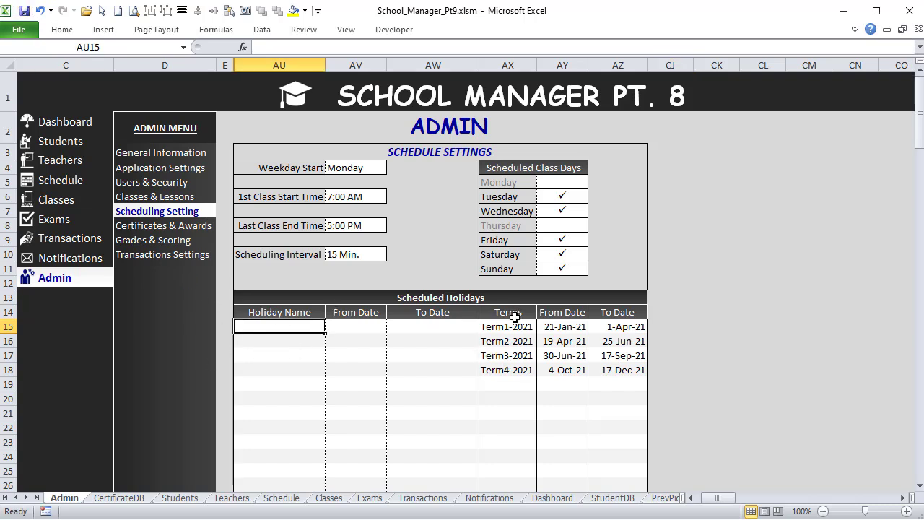
{"action": "left_click_drag", "start_coordinate": [503, 313], "coordinate": [508, 470]}
{"action": "left_click", "coordinate": [62, 30]}
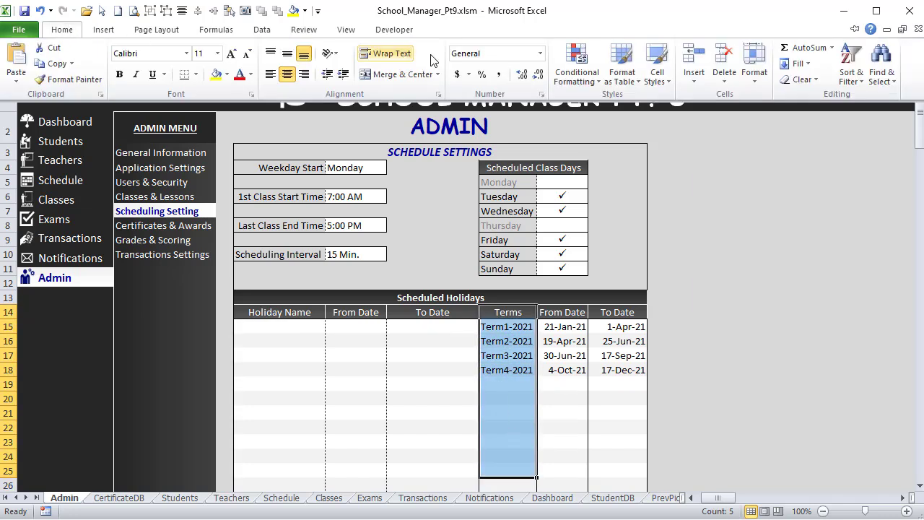
{"action": "left_click", "coordinate": [216, 29]}
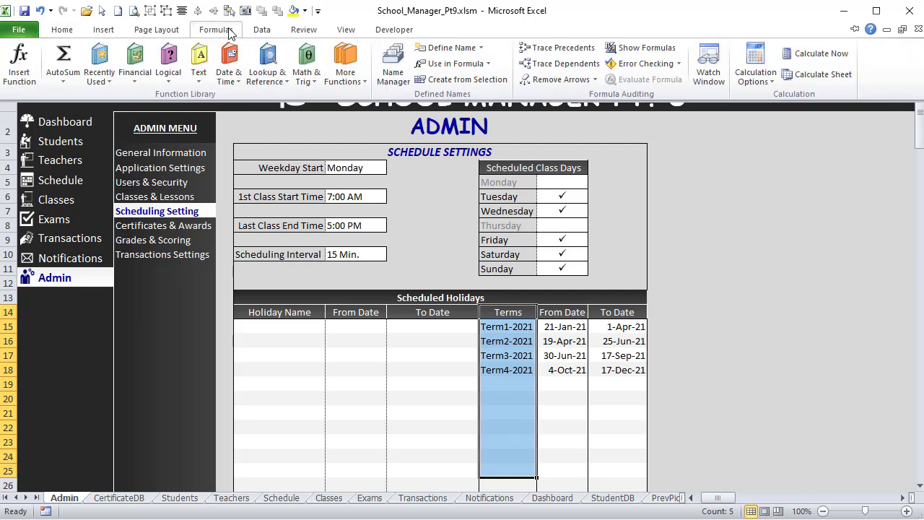
{"action": "left_click", "coordinate": [395, 64]}
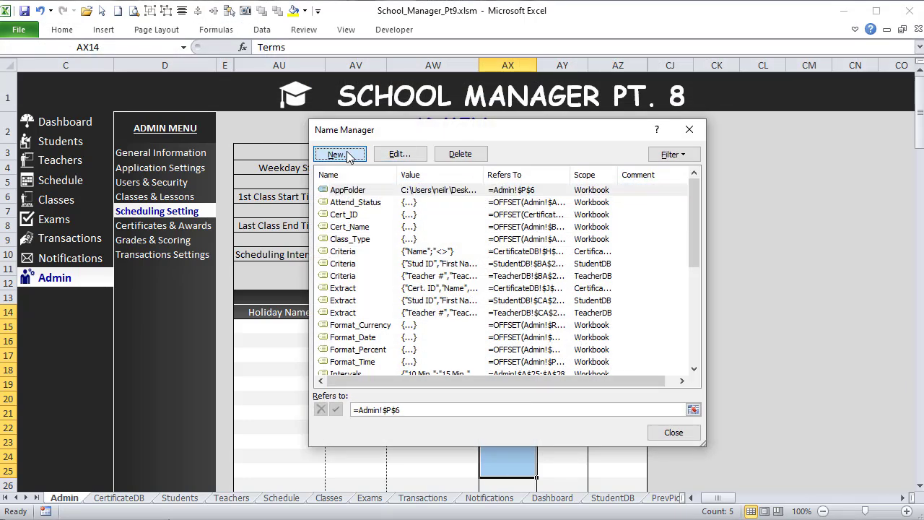
{"action": "left_click", "coordinate": [350, 155]}
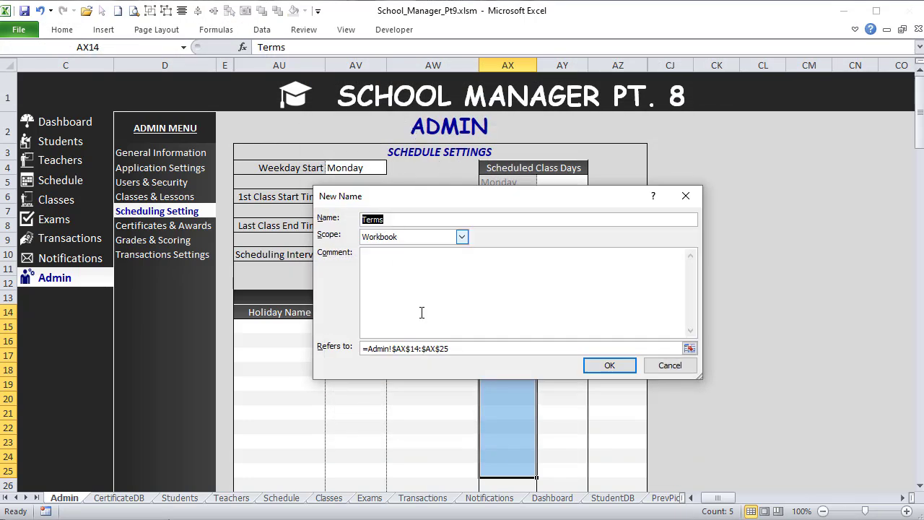
{"action": "left_click_drag", "start_coordinate": [438, 205], "coordinate": [567, 176]}
{"action": "left_click", "coordinate": [469, 350]}
{"action": "key", "text": "ctrl+a"}
{"action": "type", "text": "=OFFSET(Admin!$AL$8,1,,COUNTA(Admin!$AL$8:$AL$27)-1,1)"}
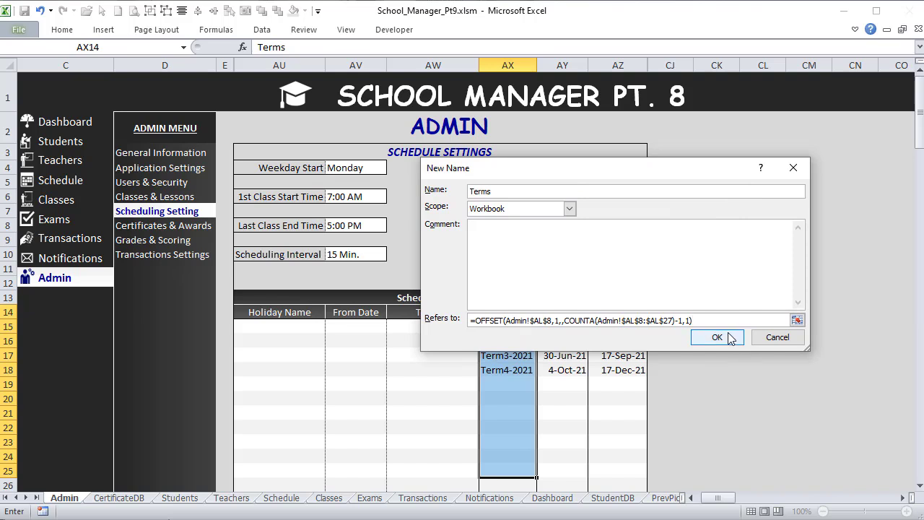
{"action": "left_click_drag", "start_coordinate": [691, 320], "coordinate": [510, 325]}
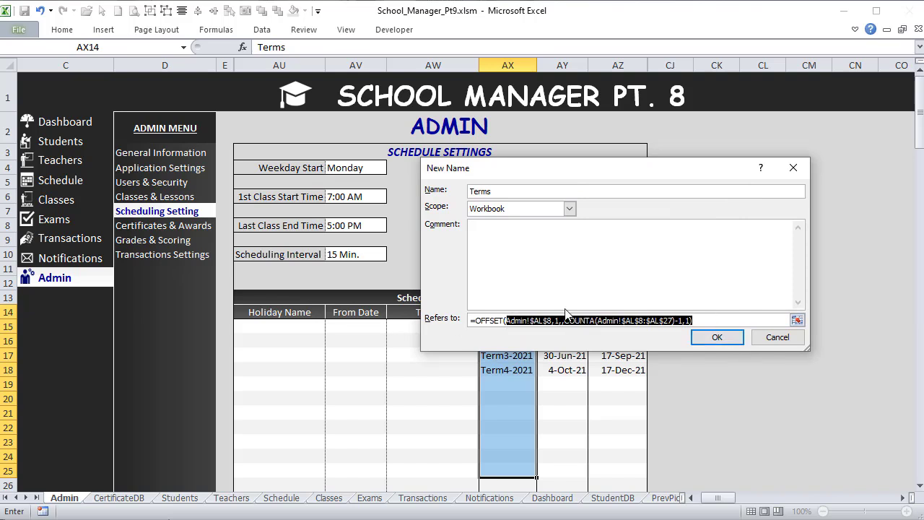
{"action": "key", "text": "BackSpace"}
Complete the Terms name's reference as =OFFSET(Admin!$AX$14,1,,COUNTA(Admin!$AX$14:$AX$29)-1,1) and save the name
{"action": "left_click_drag", "start_coordinate": [649, 187], "coordinate": [289, 205]}
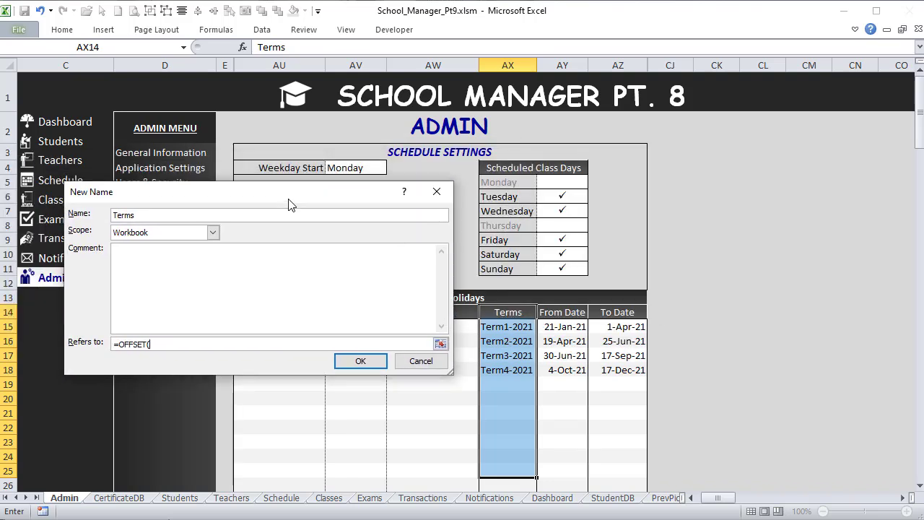
{"action": "left_click", "coordinate": [507, 312]}
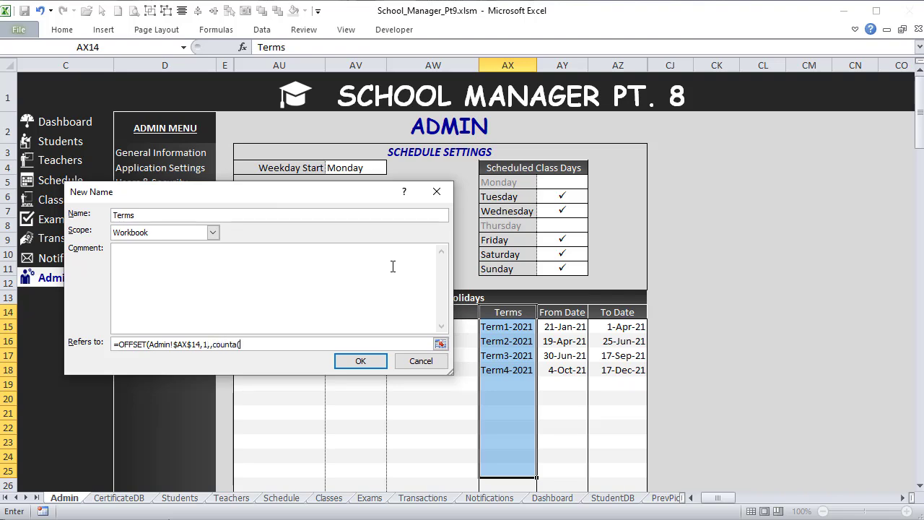
{"action": "type", "text": ",1,,counta("}
{"action": "left_click_drag", "start_coordinate": [508, 312], "coordinate": [526, 442]}
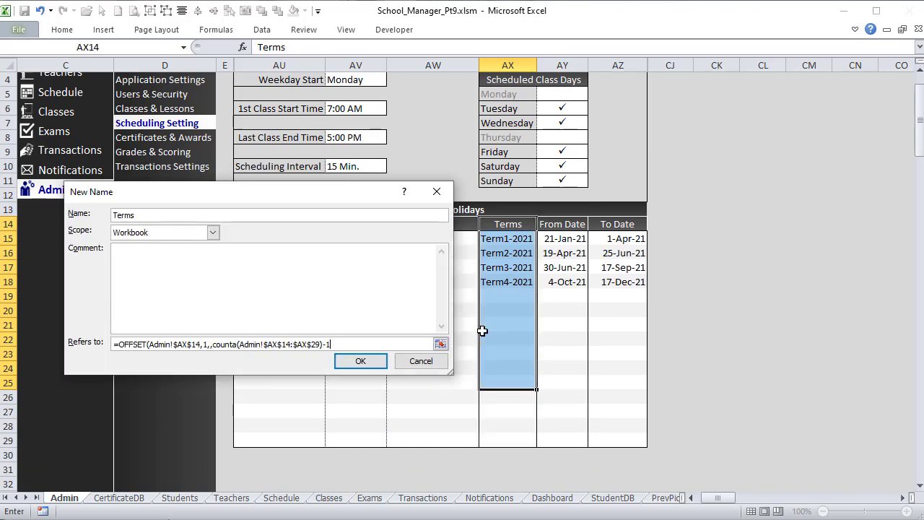
{"action": "key", "text": "ctrl+a"}
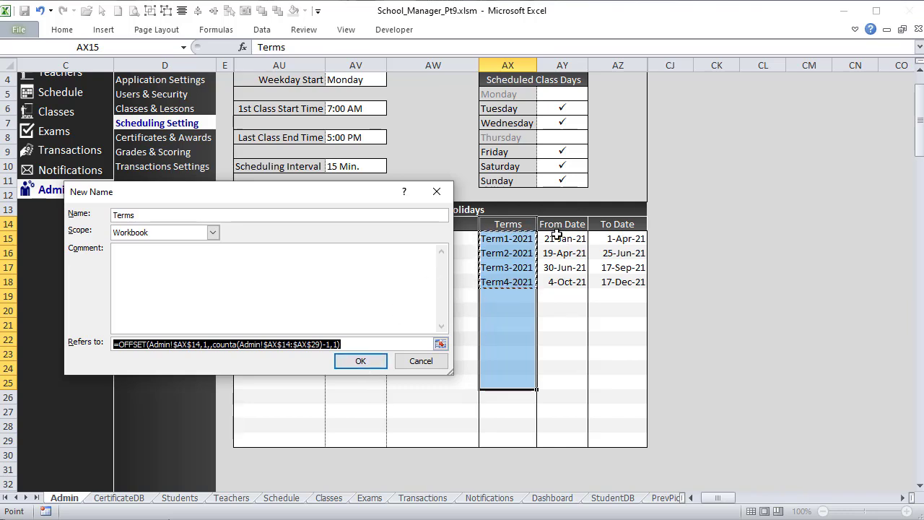
{"action": "left_click", "coordinate": [361, 365]}
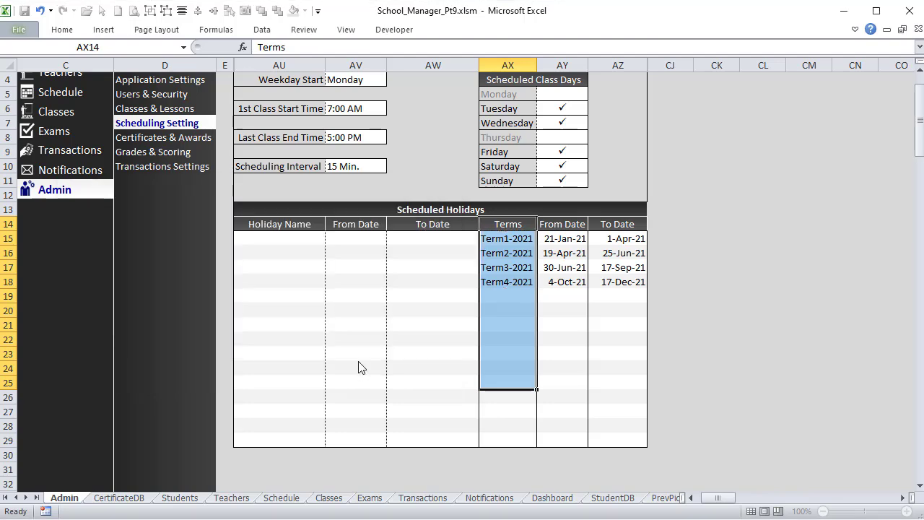
{"action": "left_click", "coordinate": [424, 431]}
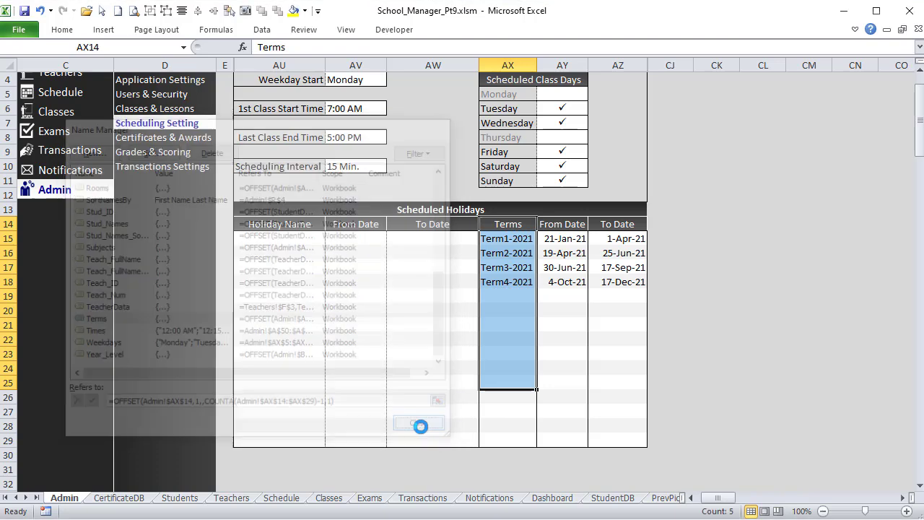
Go through the Admin sections to Certificates & Awards and select the certificate Name column from its header down
{"action": "scroll", "coordinate": [189, 181], "scroll_direction": "up", "scroll_amount": 1}
{"action": "left_click", "coordinate": [175, 151]}
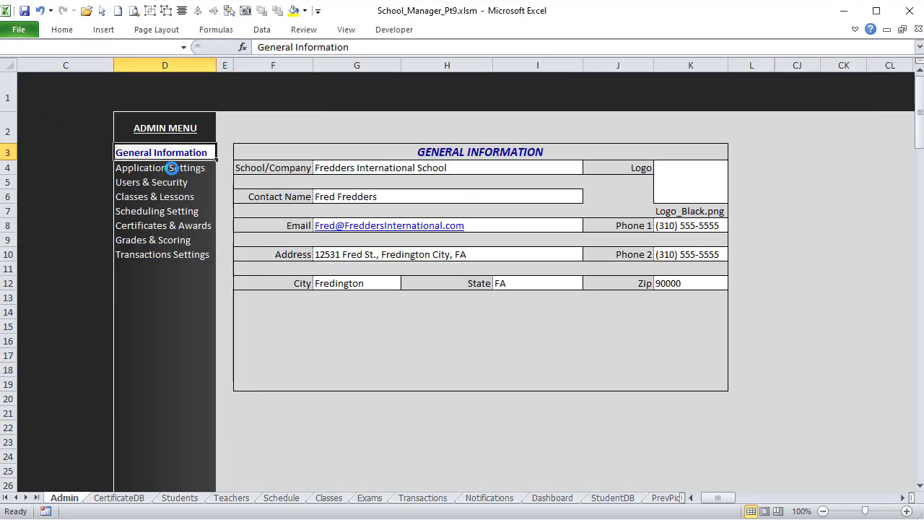
{"action": "left_click", "coordinate": [133, 227]}
{"action": "left_click", "coordinate": [143, 242]}
{"action": "left_click", "coordinate": [140, 226]}
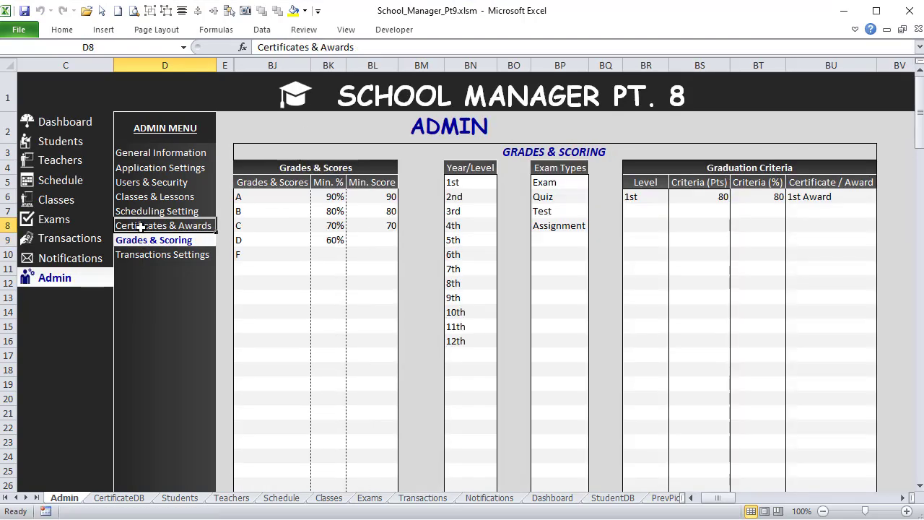
{"action": "left_click_drag", "start_coordinate": [275, 188], "coordinate": [299, 375]}
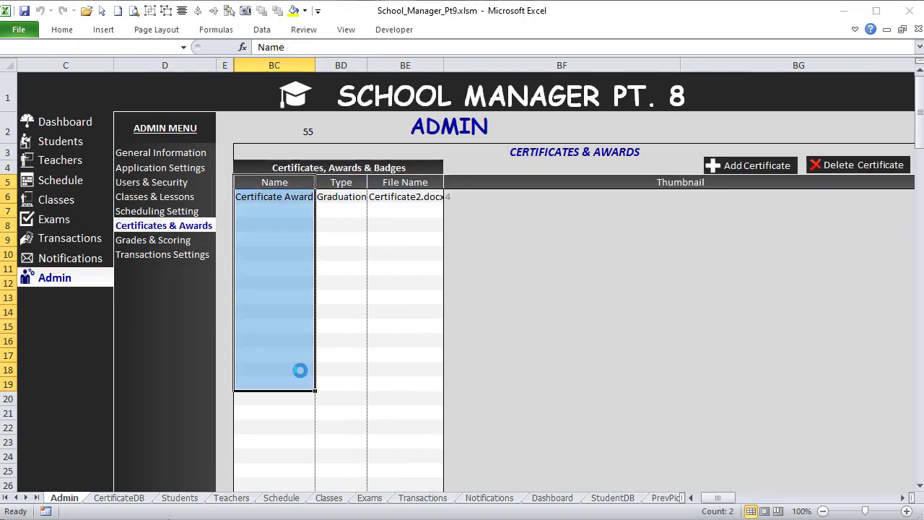
{"action": "left_click", "coordinate": [798, 431]}
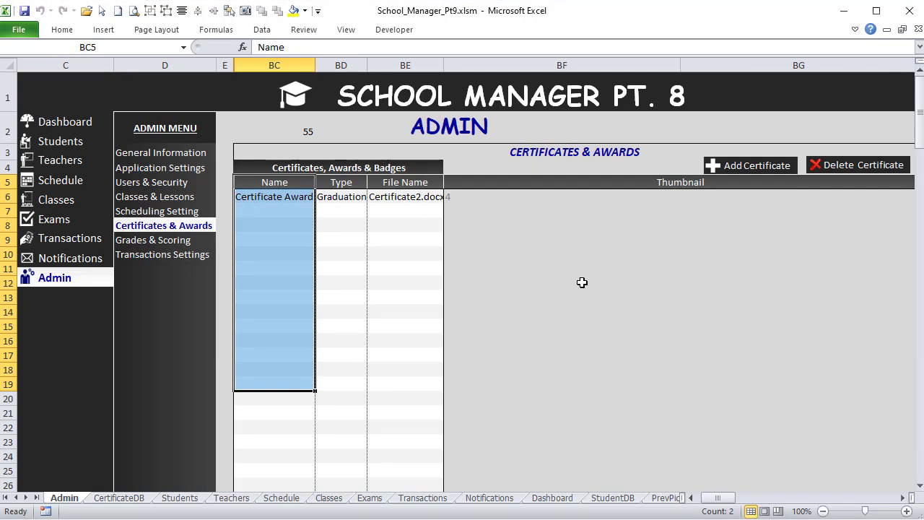
Check which range the existing Cert_Name defined name refers to, leaving the definition as it is
{"action": "left_click", "coordinate": [219, 32]}
{"action": "left_click", "coordinate": [386, 69]}
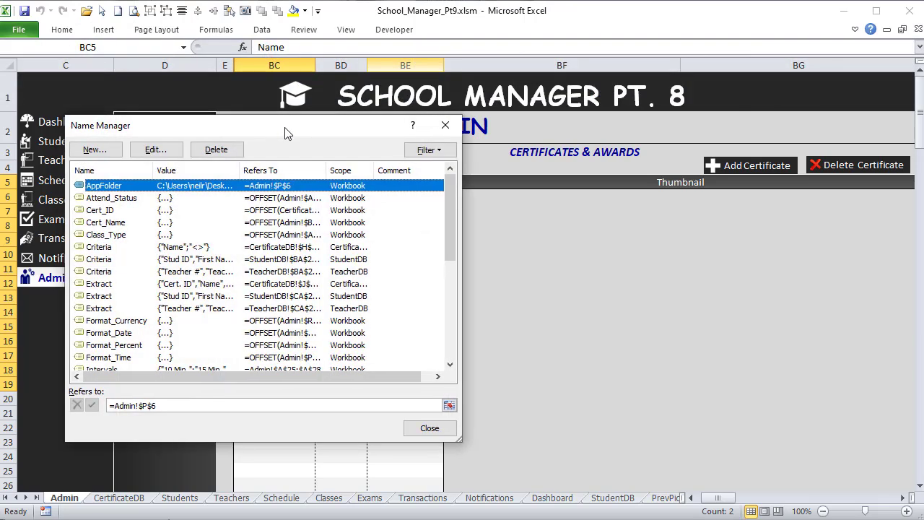
{"action": "left_click", "coordinate": [217, 244]}
{"action": "type", "text": "ce"}
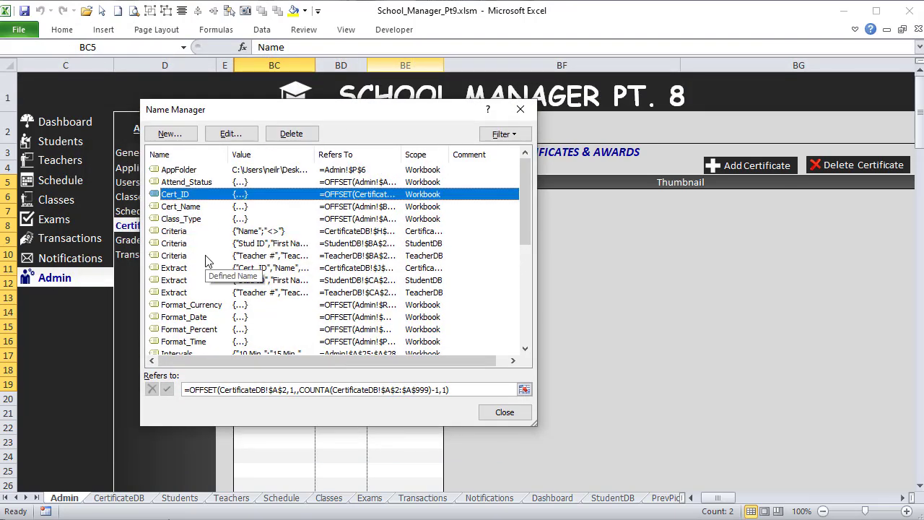
{"action": "left_click", "coordinate": [212, 210]}
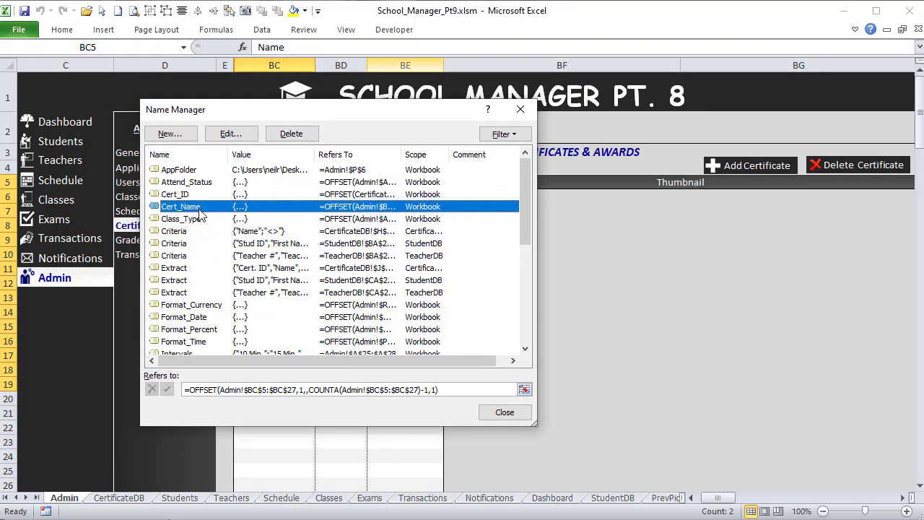
{"action": "key", "text": "Tab"}
{"action": "left_click_drag", "start_coordinate": [326, 117], "coordinate": [699, 82]}
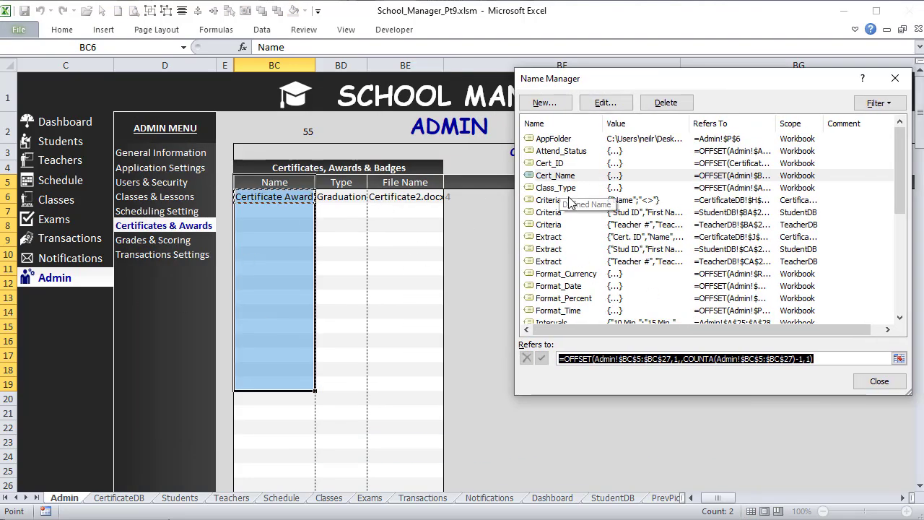
{"action": "left_click", "coordinate": [883, 388]}
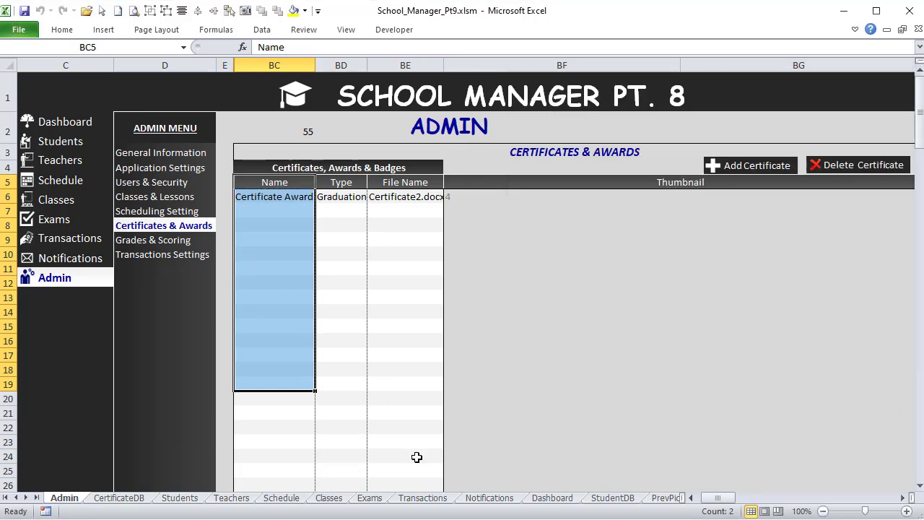
On the Classes sheet, unmerge the Duration input field J13:K13
{"action": "left_click", "coordinate": [48, 201]}
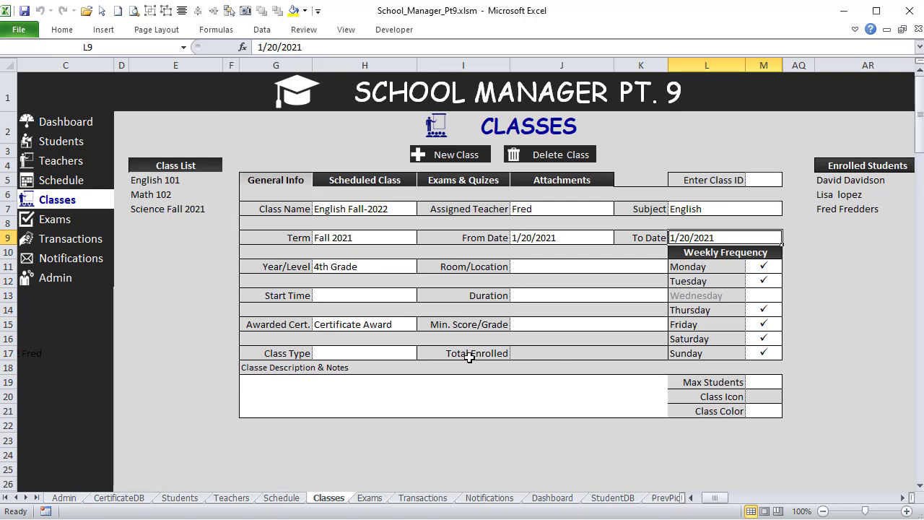
{"action": "left_click", "coordinate": [582, 295]}
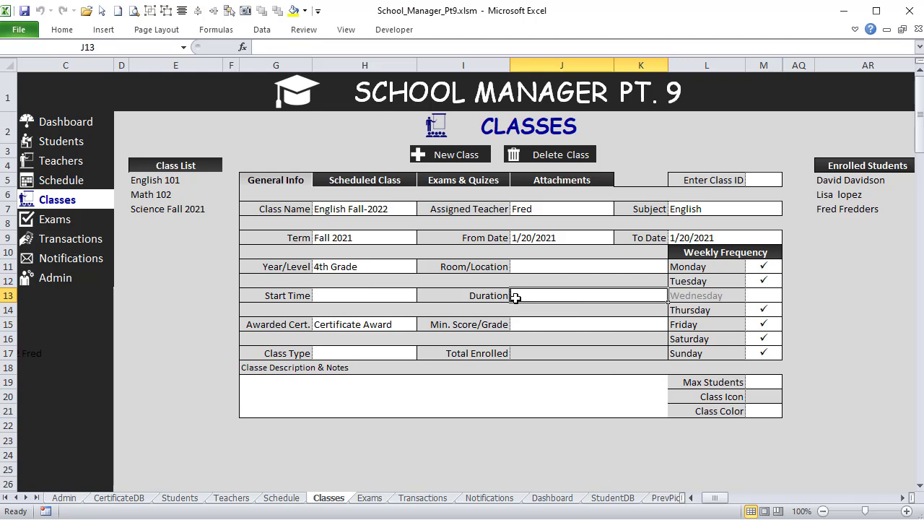
{"action": "left_click", "coordinate": [63, 29]}
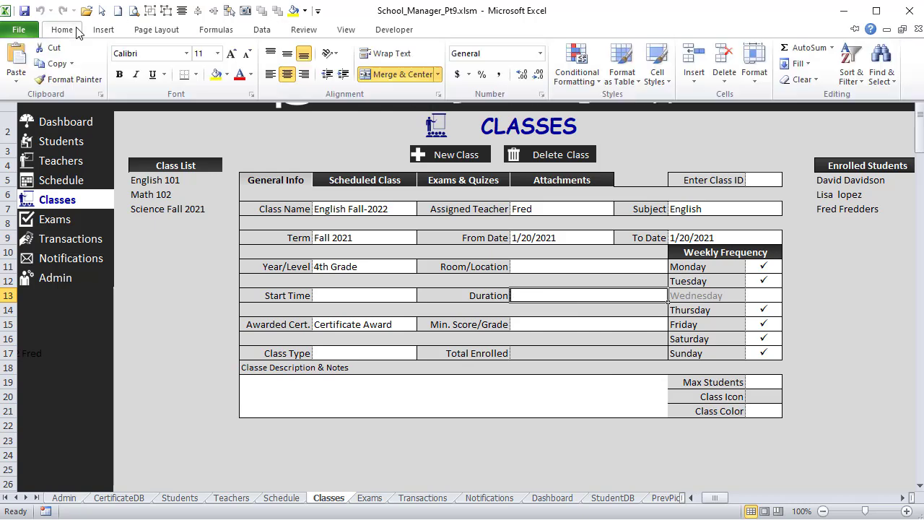
{"action": "left_click", "coordinate": [390, 75]}
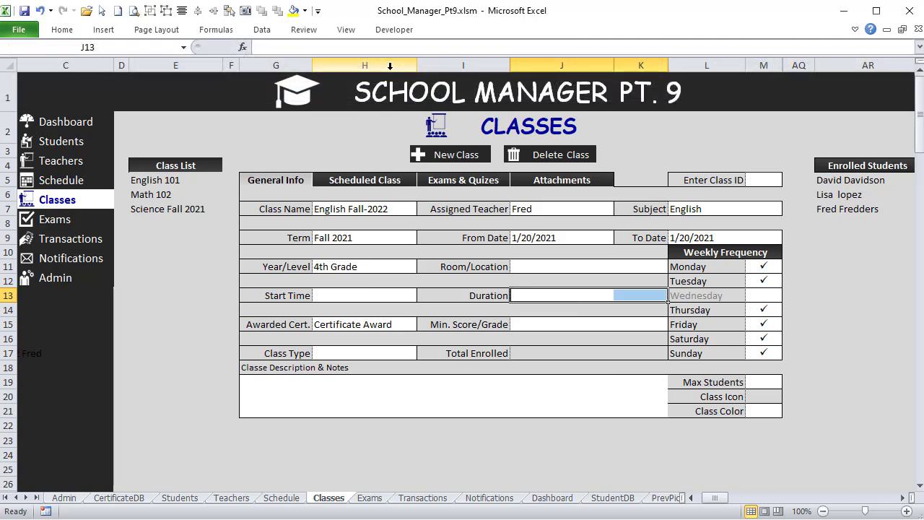
{"action": "left_click", "coordinate": [637, 294]}
Copy the To Date label from K9 to K13 beside the Duration field and change its text to Hours
{"action": "left_click", "coordinate": [639, 238]}
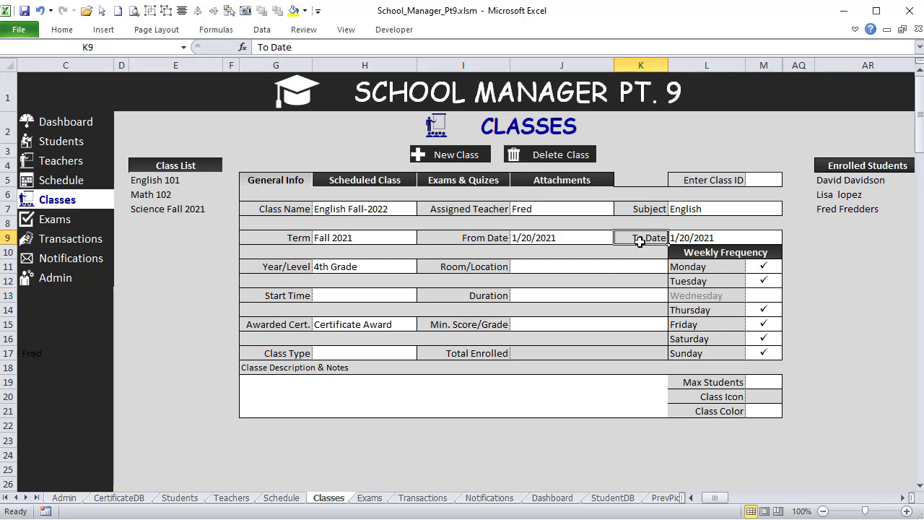
{"action": "key", "text": "ctrl+c"}
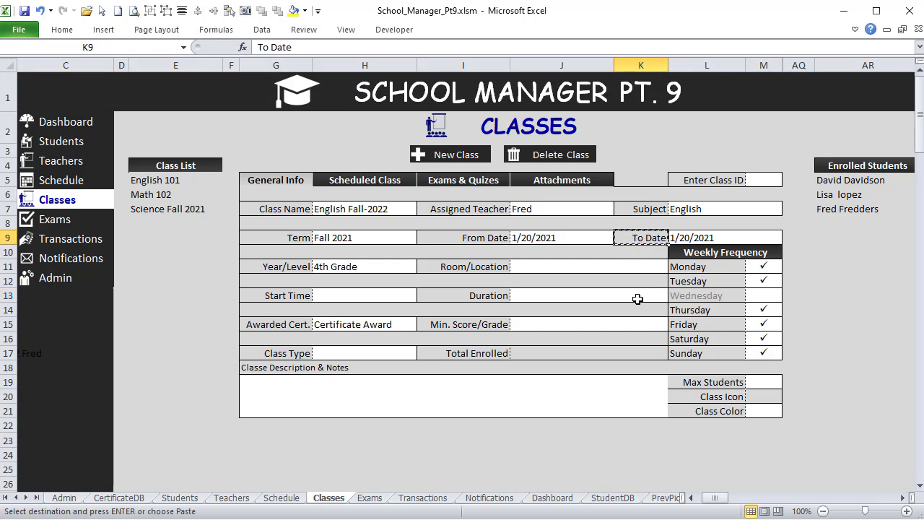
{"action": "left_click", "coordinate": [638, 260]}
{"action": "left_click", "coordinate": [637, 294]}
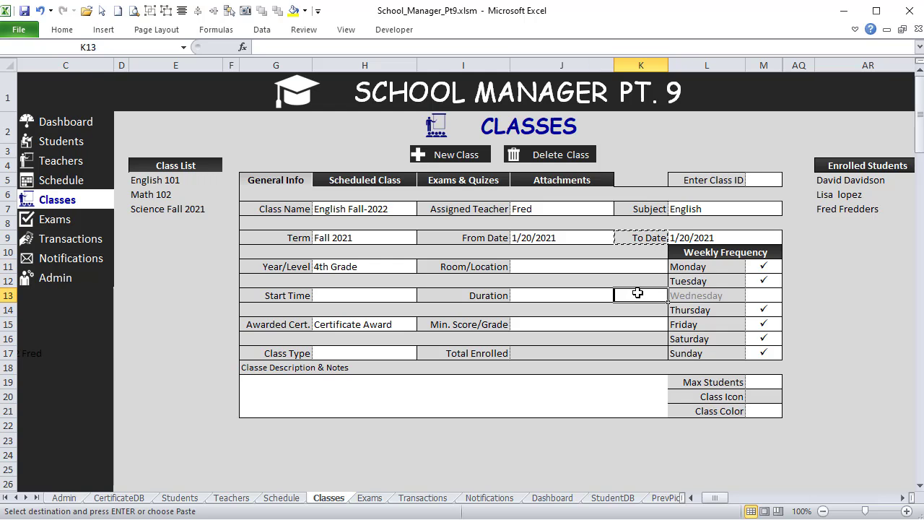
{"action": "key", "text": "ctrl+v"}
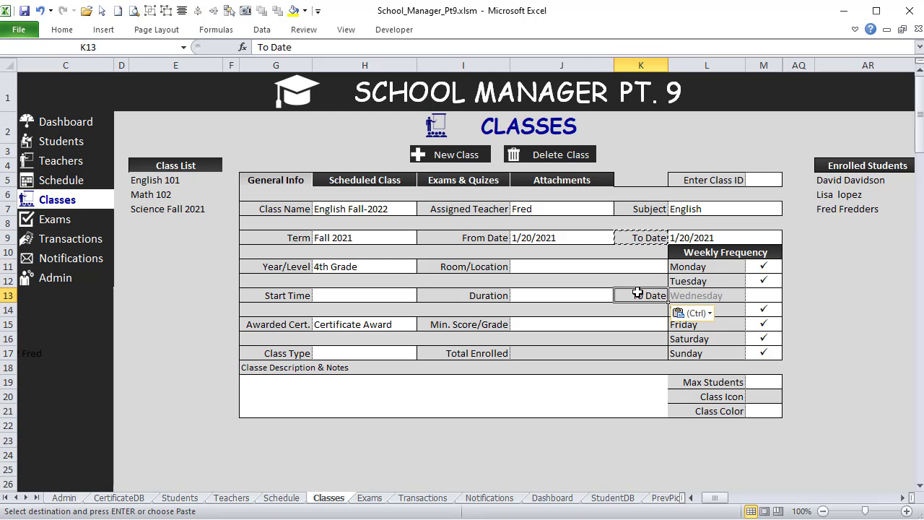
{"action": "type", "text": "Hourl"}
{"action": "key", "text": "BackSpace"}
{"action": "type", "text": "s"}
{"action": "key", "text": "Return"}
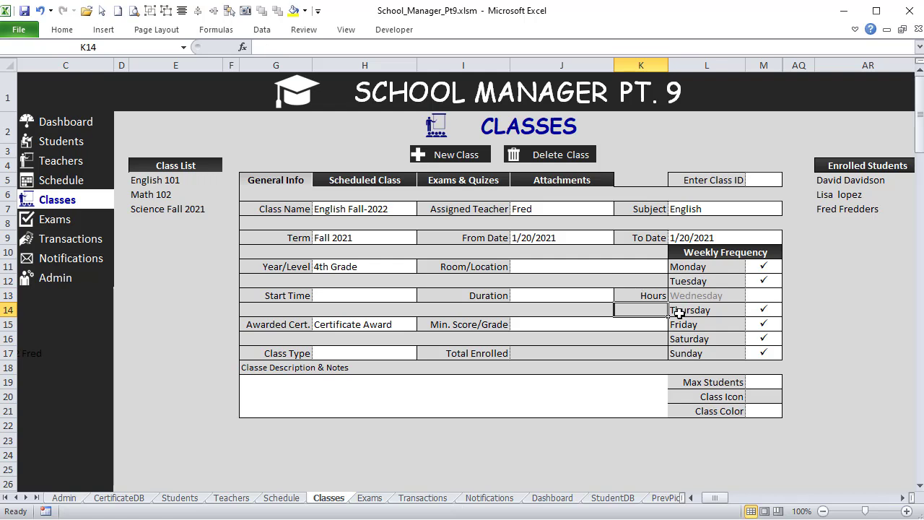
Unmerge the Min. Score/Grade input field J15:K15 on the Classes sheet
{"action": "left_click", "coordinate": [653, 333]}
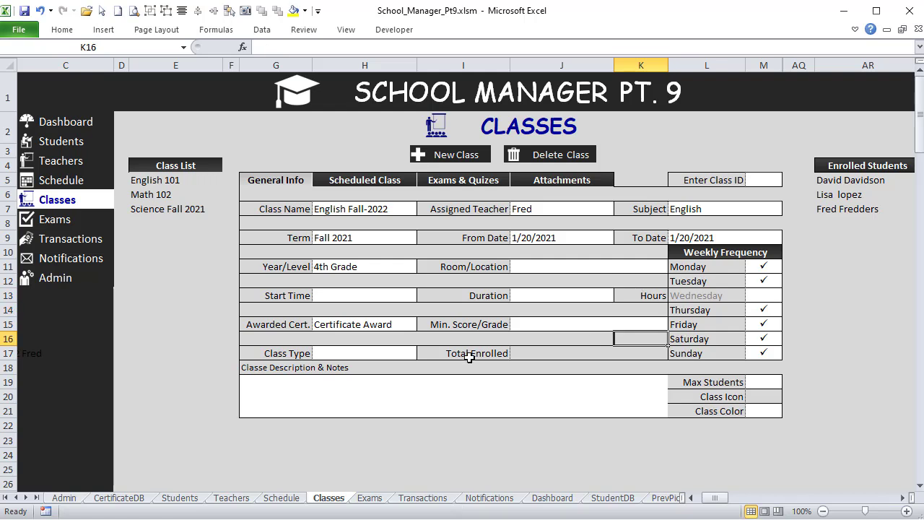
{"action": "left_click", "coordinate": [537, 324]}
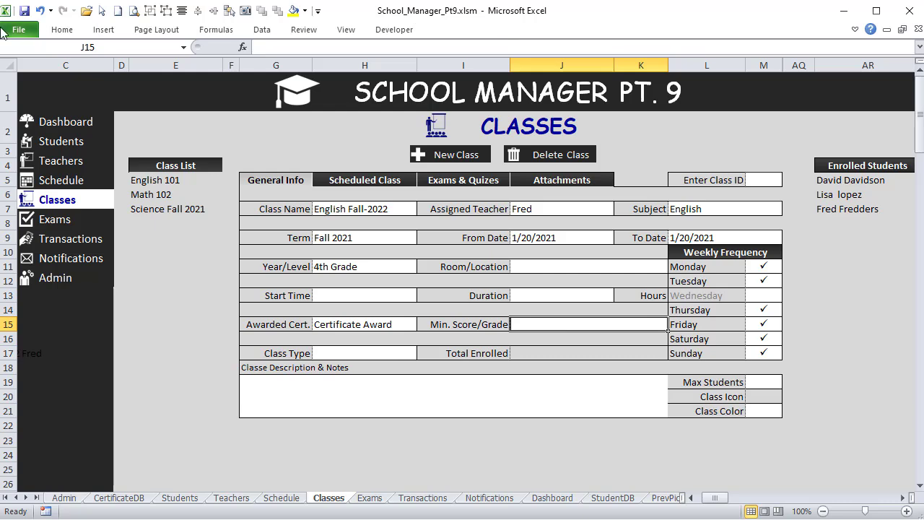
{"action": "left_click", "coordinate": [62, 29]}
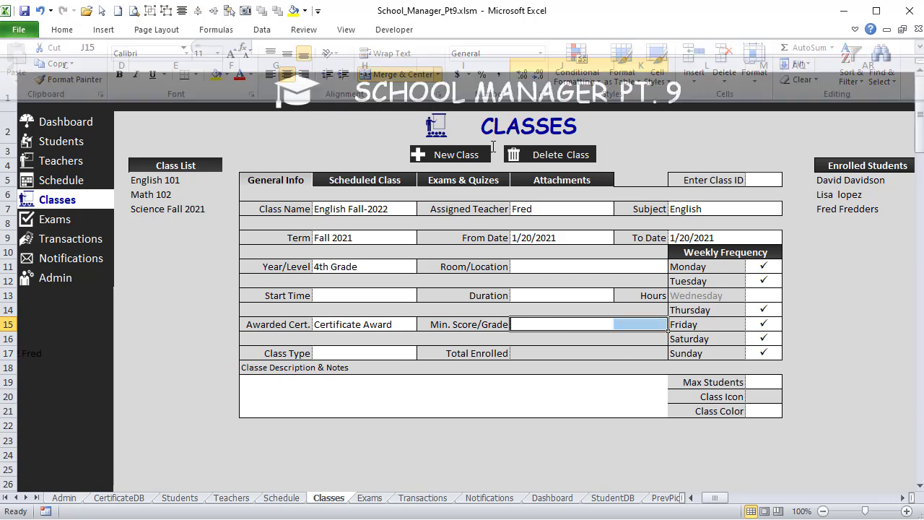
Add a dotted right border to the Min. Score/Grade cell J15
{"action": "left_click", "coordinate": [593, 324]}
{"action": "right_click", "coordinate": [593, 323]}
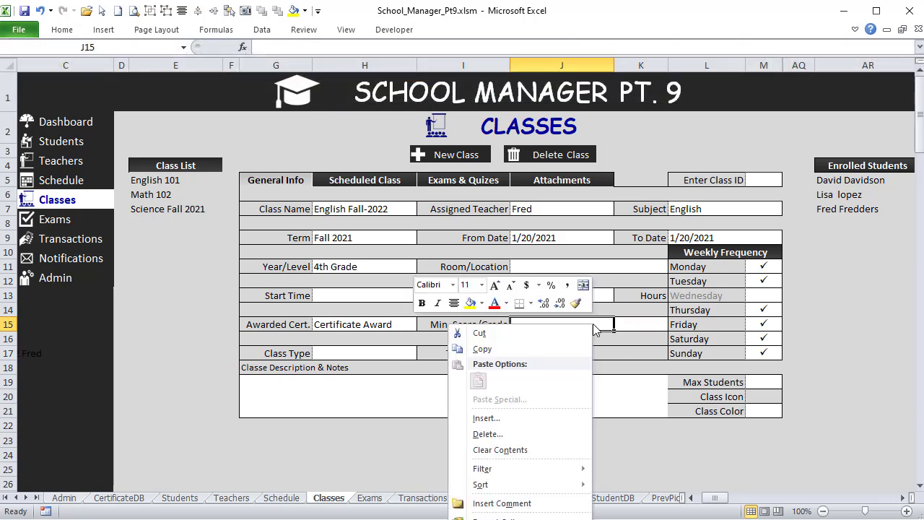
{"action": "left_click", "coordinate": [520, 515]}
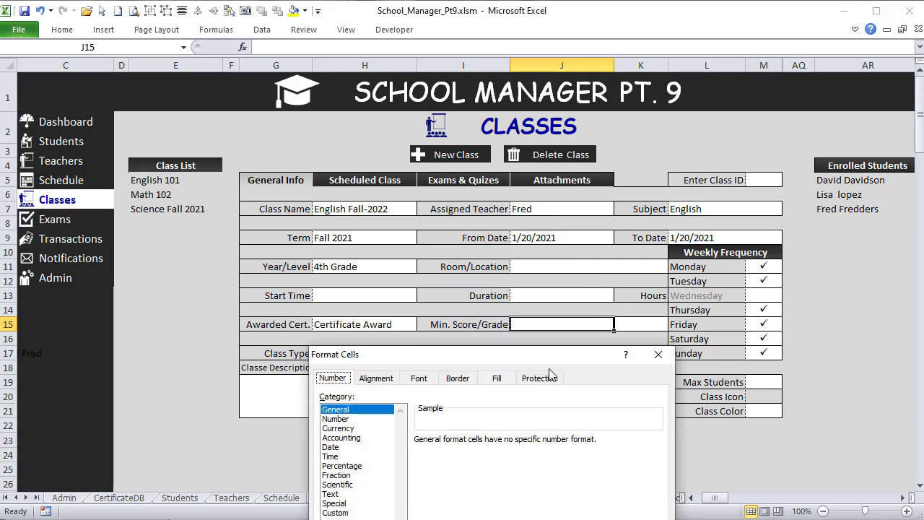
{"action": "left_click", "coordinate": [511, 262]}
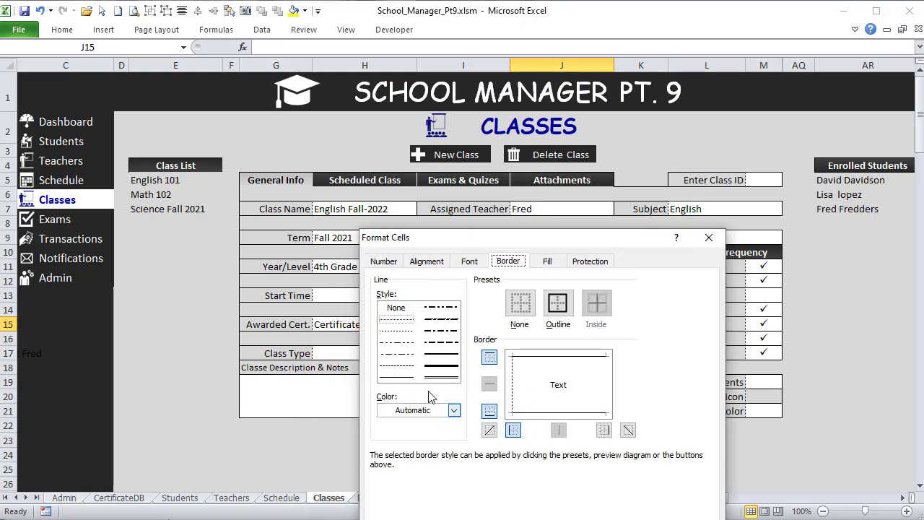
{"action": "left_click", "coordinate": [606, 390]}
{"action": "left_click_drag", "start_coordinate": [606, 244], "coordinate": [599, 114]}
{"action": "left_click", "coordinate": [626, 413]}
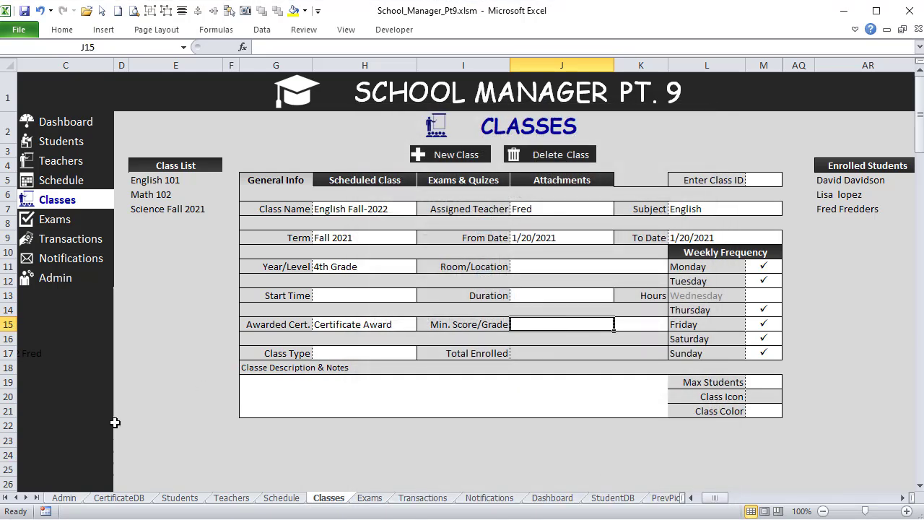
Review the Grades & Scores columns in Admin's Grades & Scoring section and return to the Awarded Cert. field on Classes
{"action": "left_click", "coordinate": [56, 284]}
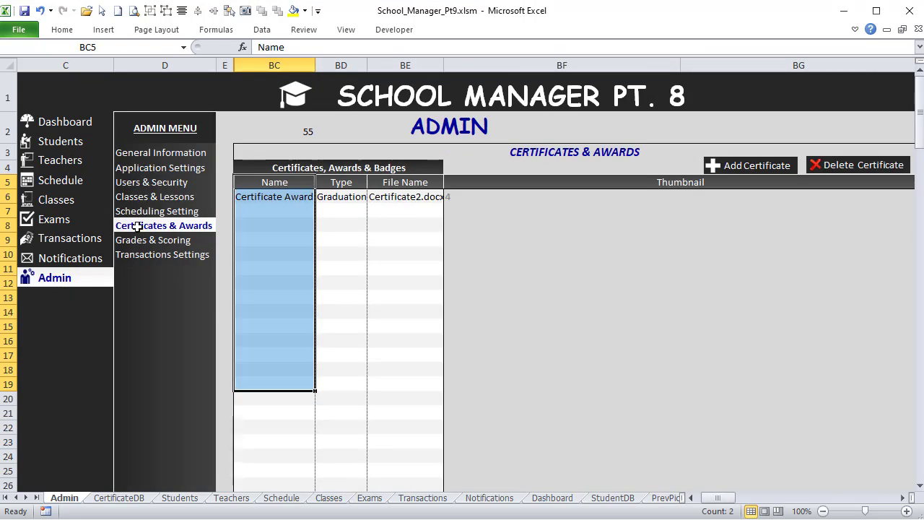
{"action": "left_click", "coordinate": [151, 242]}
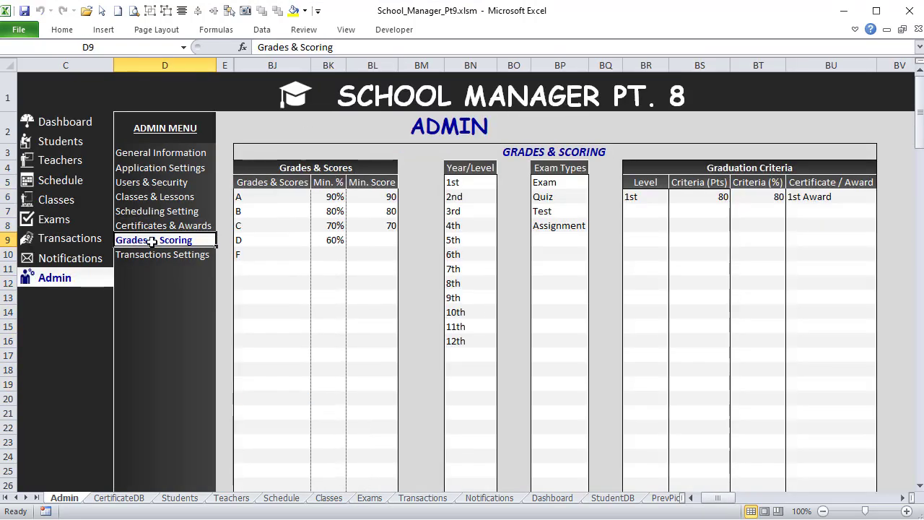
{"action": "left_click_drag", "start_coordinate": [260, 185], "coordinate": [264, 246]}
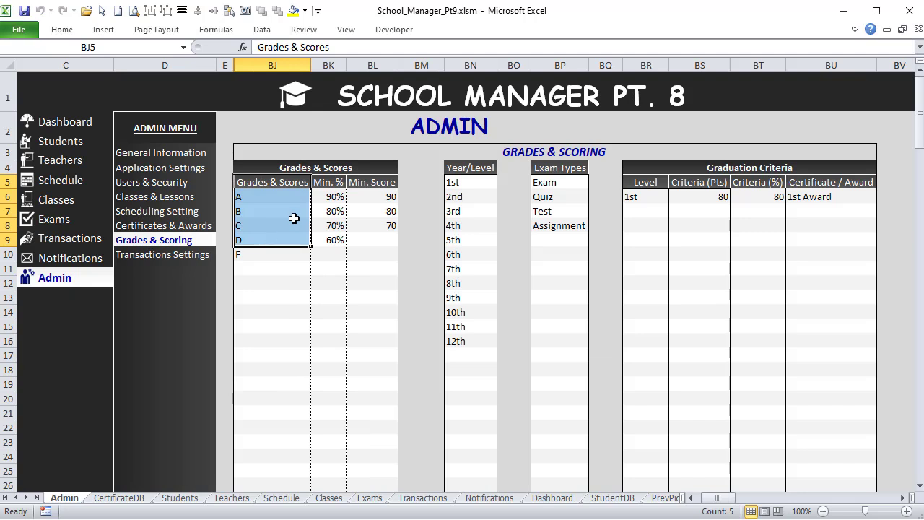
{"action": "left_click", "coordinate": [358, 187]}
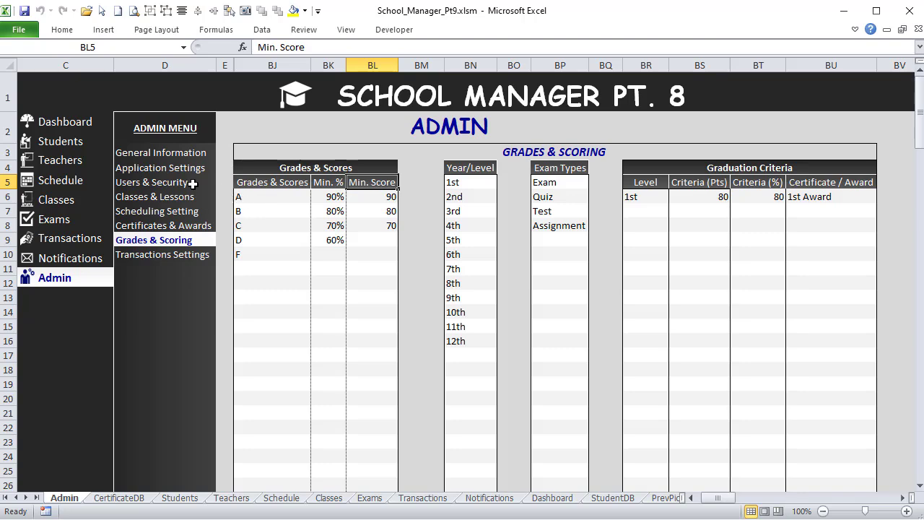
{"action": "left_click", "coordinate": [63, 199]}
{"action": "left_click", "coordinate": [343, 327]}
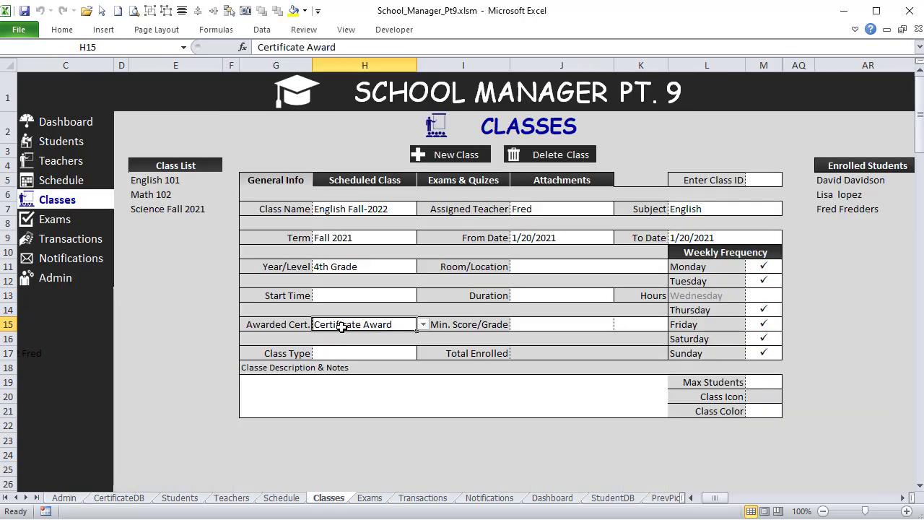
Give the Min. Score/Grade cell J15 a list validation with the source Grade,Min.Perc.,Score
{"action": "left_click", "coordinate": [529, 324]}
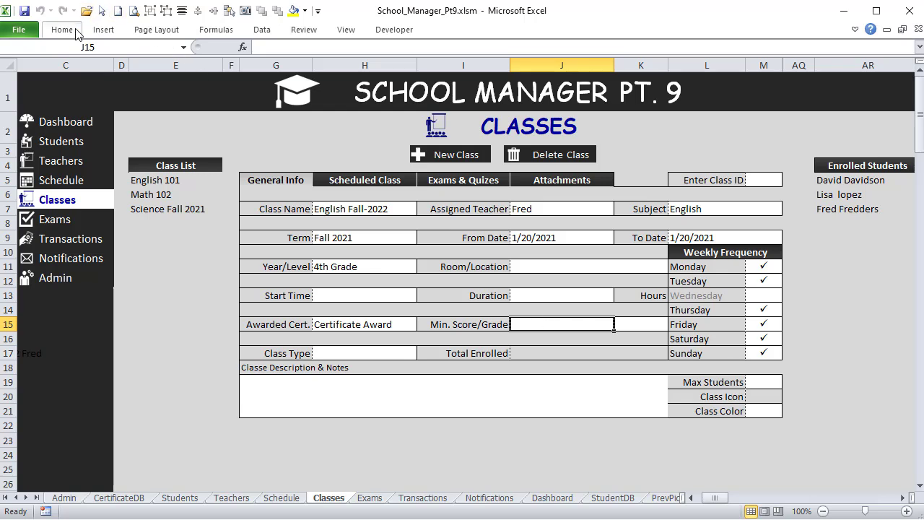
{"action": "left_click", "coordinate": [263, 31]}
{"action": "left_click", "coordinate": [549, 78]}
{"action": "left_click", "coordinate": [504, 96]}
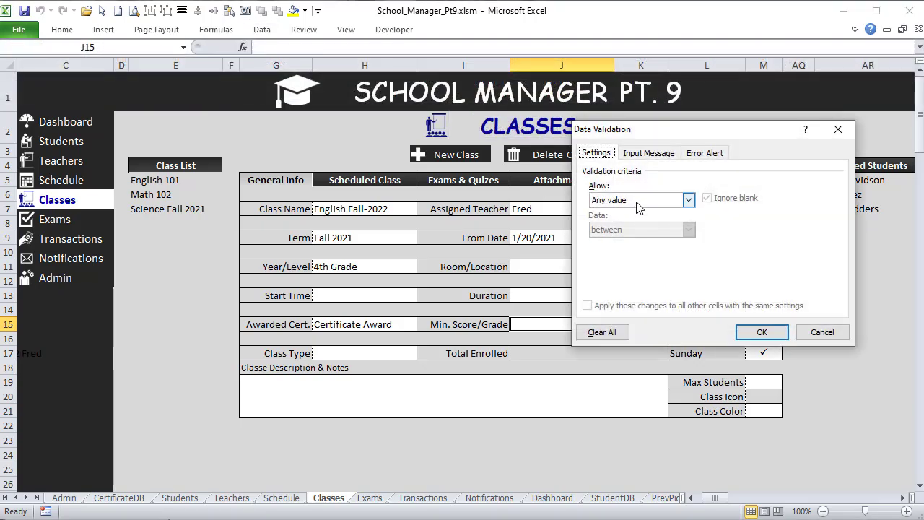
{"action": "left_click", "coordinate": [688, 199]}
{"action": "left_click", "coordinate": [625, 244]}
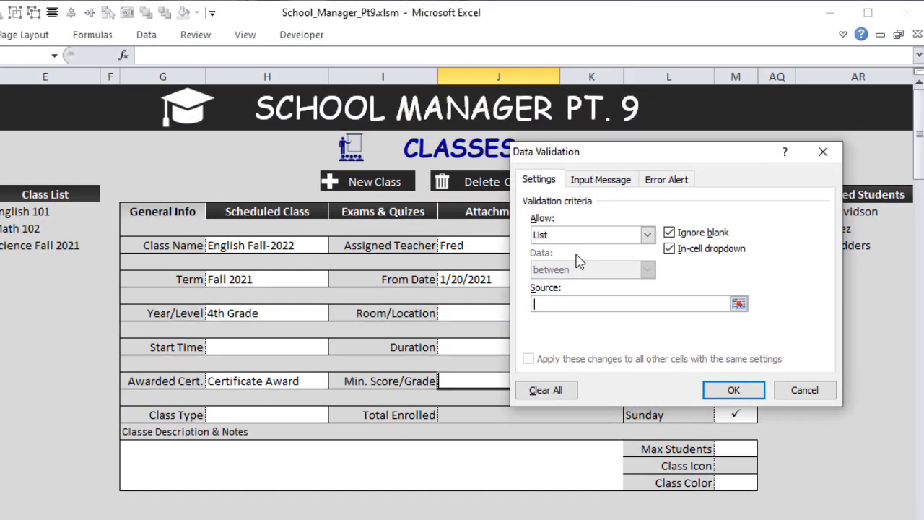
{"action": "type", "text": "Gra"}
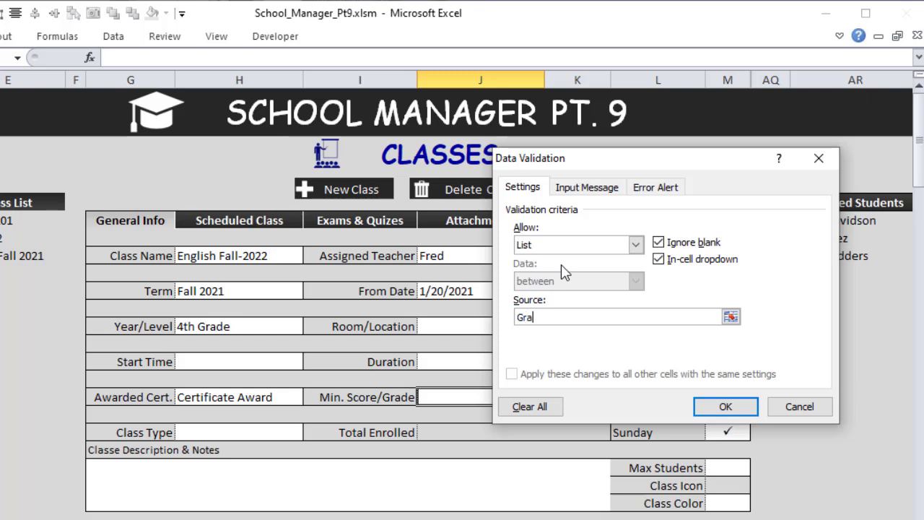
{"action": "type", "text": "de,Min.Perc.,Score"}
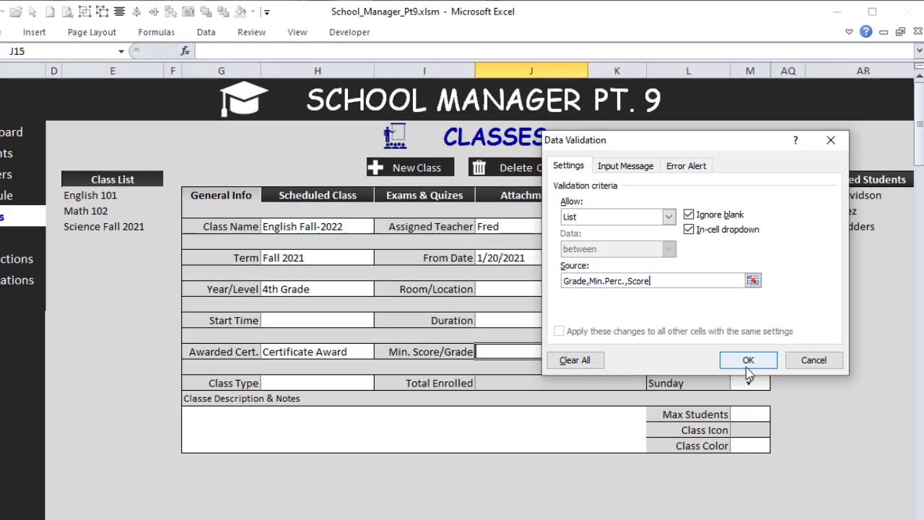
{"action": "left_click", "coordinate": [726, 407]}
Try the options of the Min. Score/Grade drop-down in J15 alongside the K15 value cell, leaving Grade chosen
{"action": "left_click", "coordinate": [619, 324]}
{"action": "left_click", "coordinate": [549, 335]}
{"action": "left_click", "coordinate": [655, 319]}
{"action": "left_click", "coordinate": [607, 320]}
{"action": "left_click", "coordinate": [620, 325]}
{"action": "left_click", "coordinate": [603, 350]}
{"action": "left_click", "coordinate": [655, 323]}
{"action": "left_click", "coordinate": [592, 320]}
{"action": "left_click", "coordinate": [621, 324]}
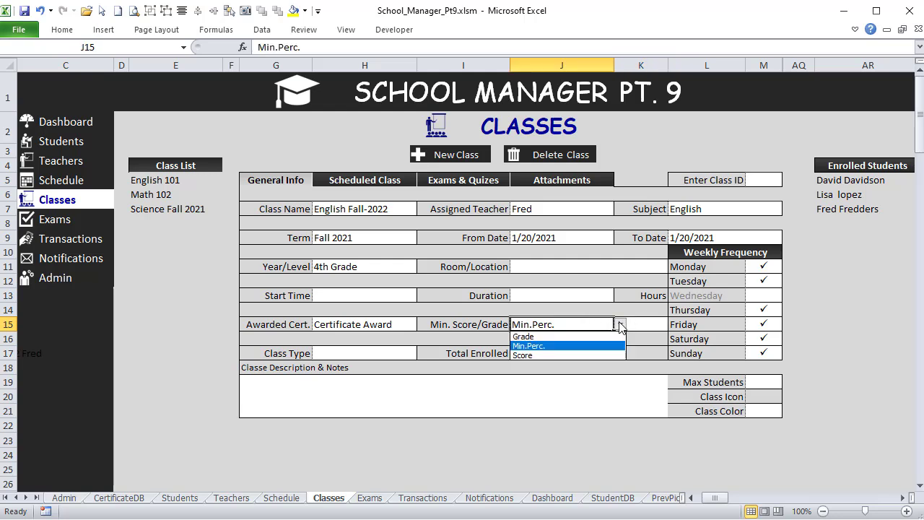
{"action": "left_click", "coordinate": [599, 349]}
{"action": "left_click", "coordinate": [655, 322]}
{"action": "left_click", "coordinate": [602, 322]}
{"action": "left_click", "coordinate": [620, 326]}
{"action": "left_click", "coordinate": [643, 320]}
{"action": "left_click", "coordinate": [603, 323]}
{"action": "left_click", "coordinate": [647, 324]}
{"action": "left_click", "coordinate": [592, 325]}
{"action": "left_click", "coordinate": [620, 325]}
{"action": "left_click", "coordinate": [610, 336]}
{"action": "left_click", "coordinate": [633, 321]}
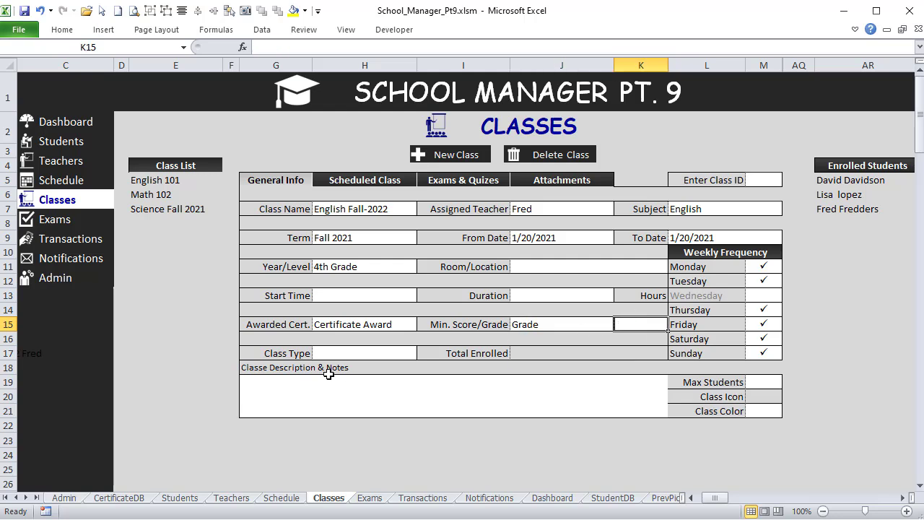
On the Admin sheet, start a new workbook-scoped defined name called Grades
{"action": "left_click", "coordinate": [66, 498]}
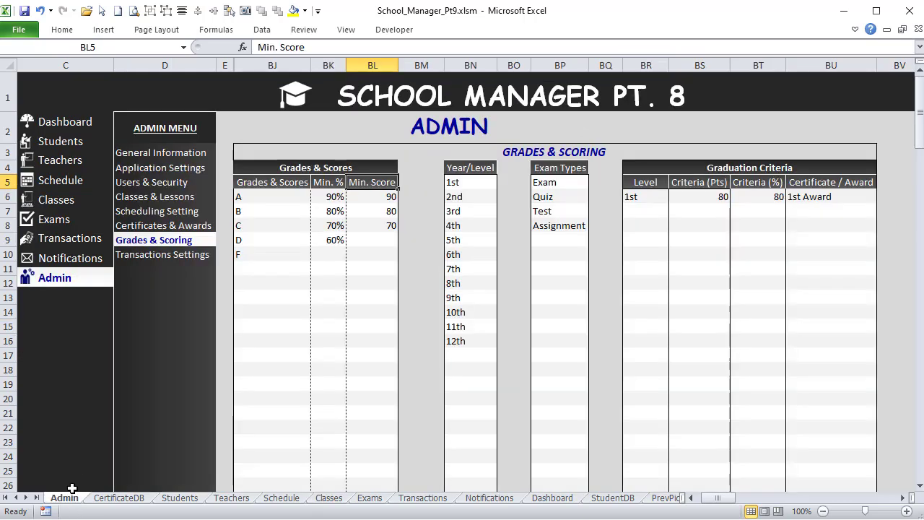
{"action": "left_click", "coordinate": [261, 31]}
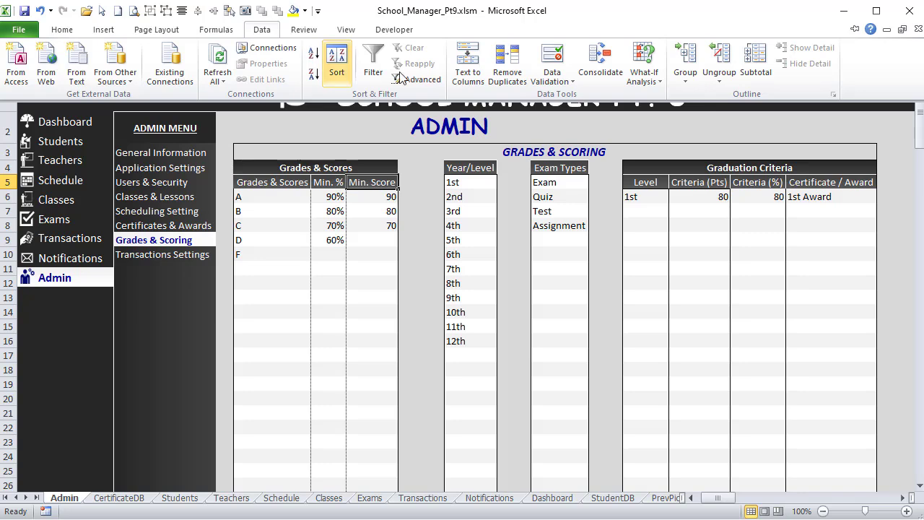
{"action": "left_click", "coordinate": [214, 31]}
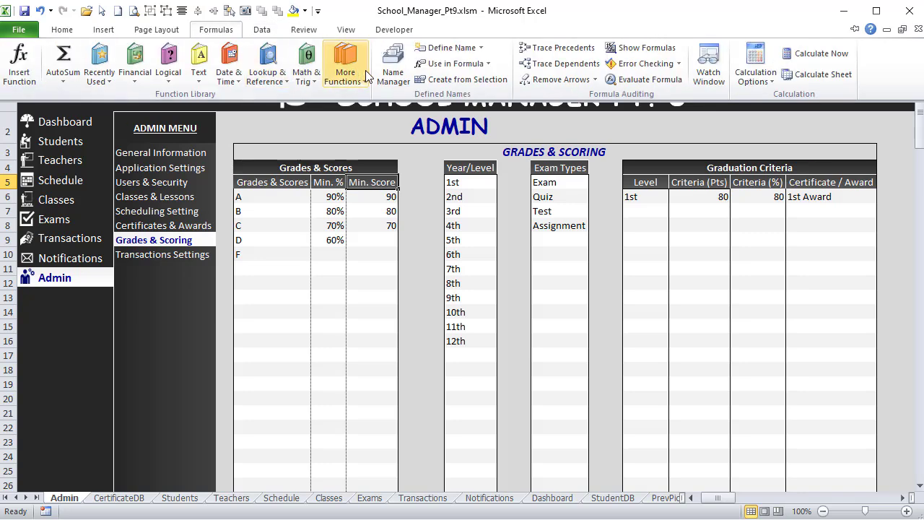
{"action": "left_click", "coordinate": [402, 75]}
{"action": "left_click", "coordinate": [585, 238]}
{"action": "left_click", "coordinate": [544, 102]}
{"action": "type", "text": "Grades"}
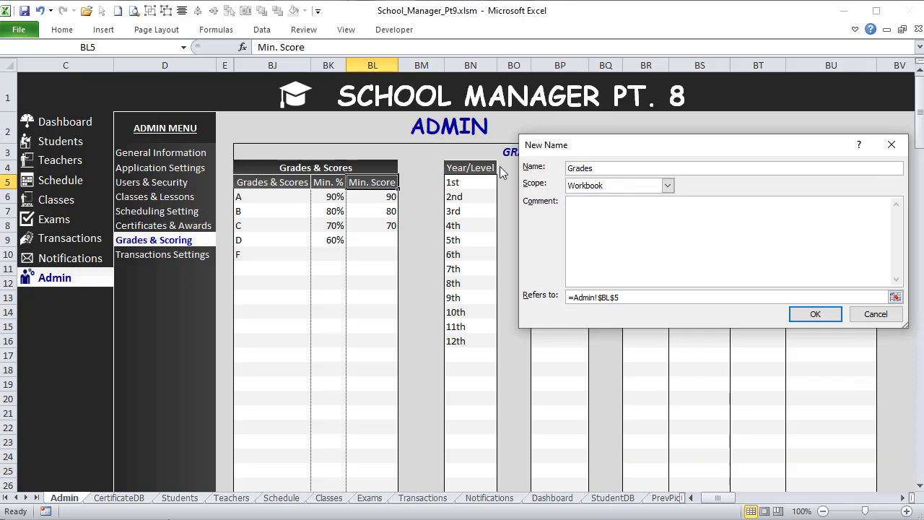
Make the Grades name refer to =OFFSET(Admin!$BJ$5,1,,COUNTA(Admin!$BJ$5:$BJ$26)-1,1), save it and close the name list
{"action": "left_click_drag", "start_coordinate": [641, 296], "coordinate": [567, 296]}
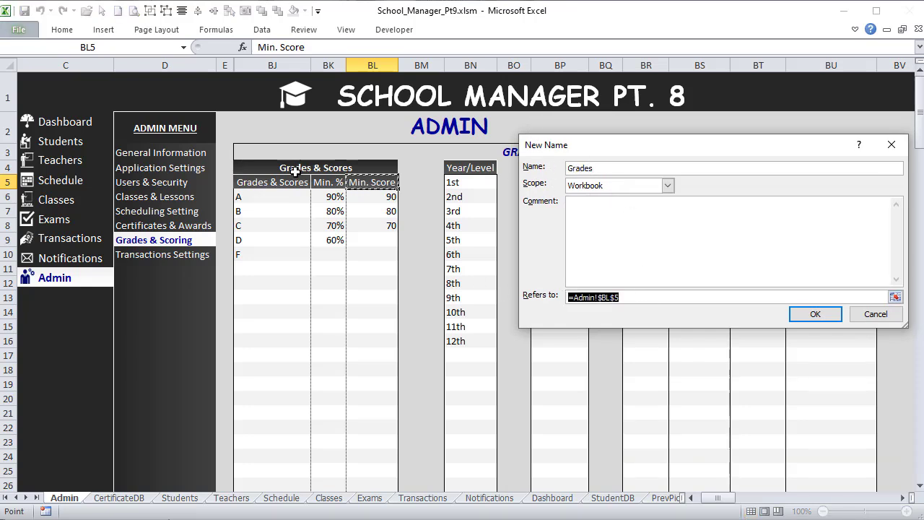
{"action": "type", "text": "=offset("}
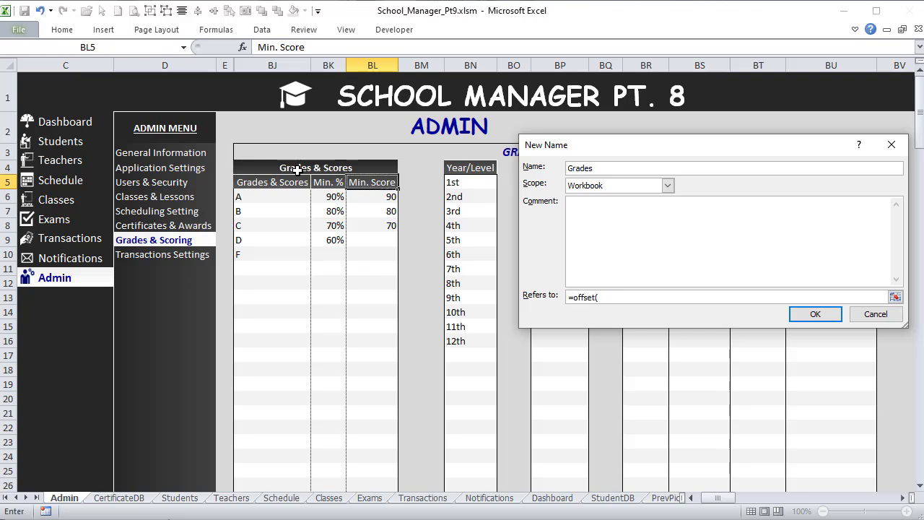
{"action": "left_click", "coordinate": [288, 184]}
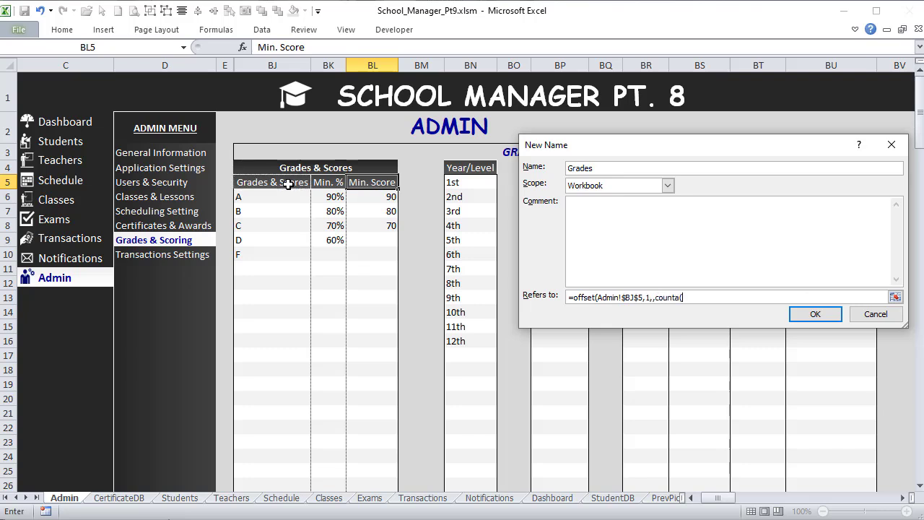
{"action": "type", "text": ",1,,counta("}
{"action": "left_click_drag", "start_coordinate": [287, 184], "coordinate": [287, 398]}
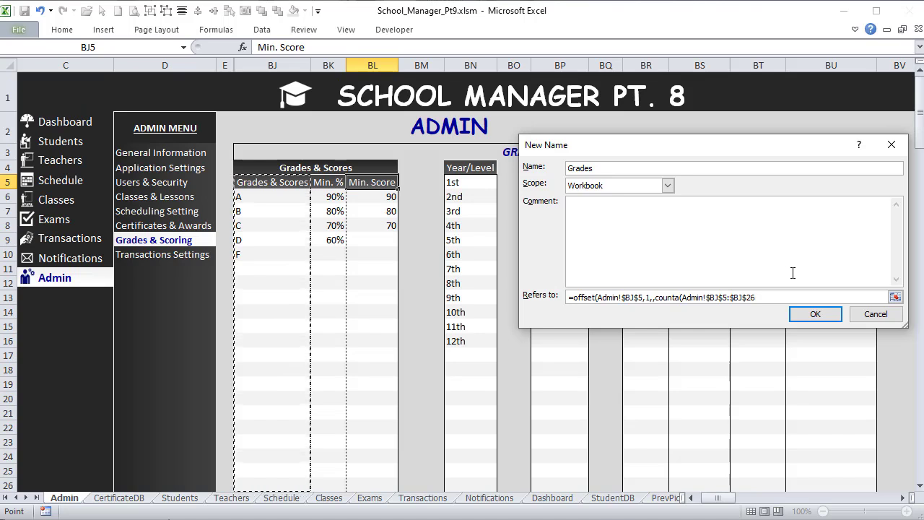
{"action": "type", "text": ")"}
{"action": "key", "text": "Tab"}
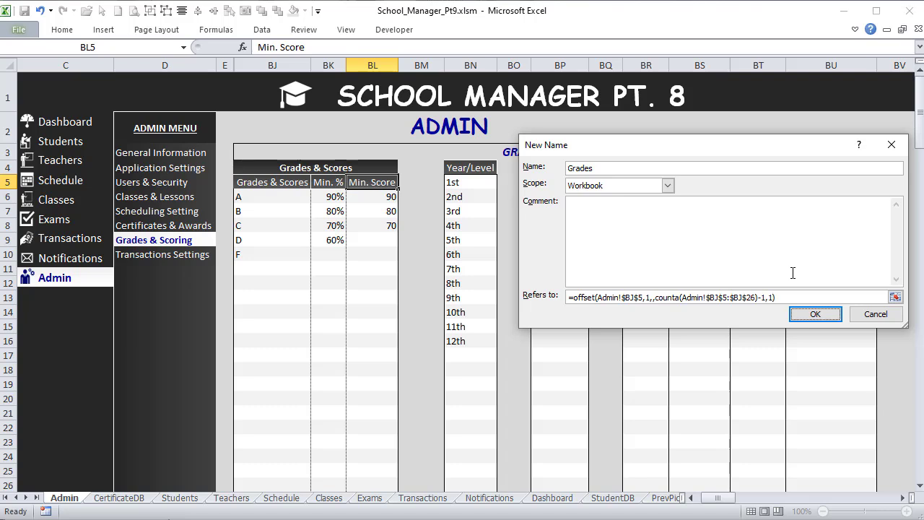
{"action": "key", "text": "shift+Tab"}
{"action": "left_click", "coordinate": [810, 312]}
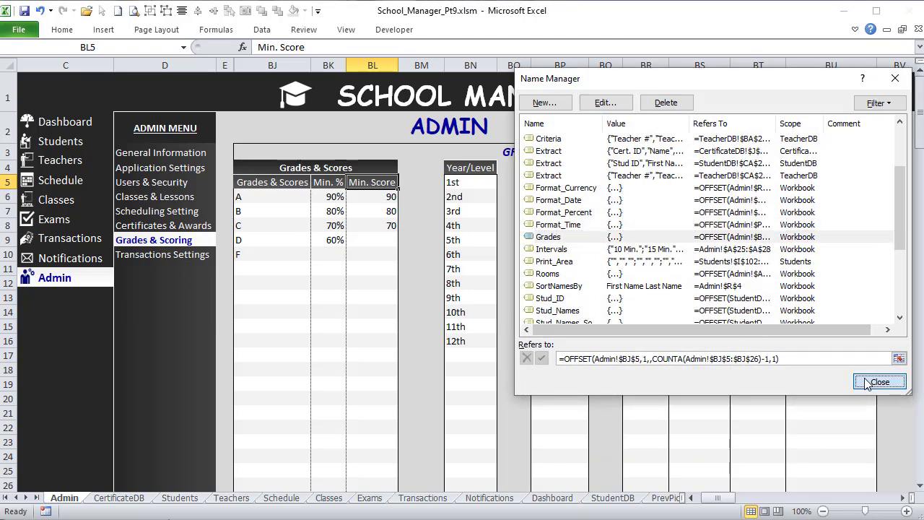
{"action": "left_click", "coordinate": [878, 382]}
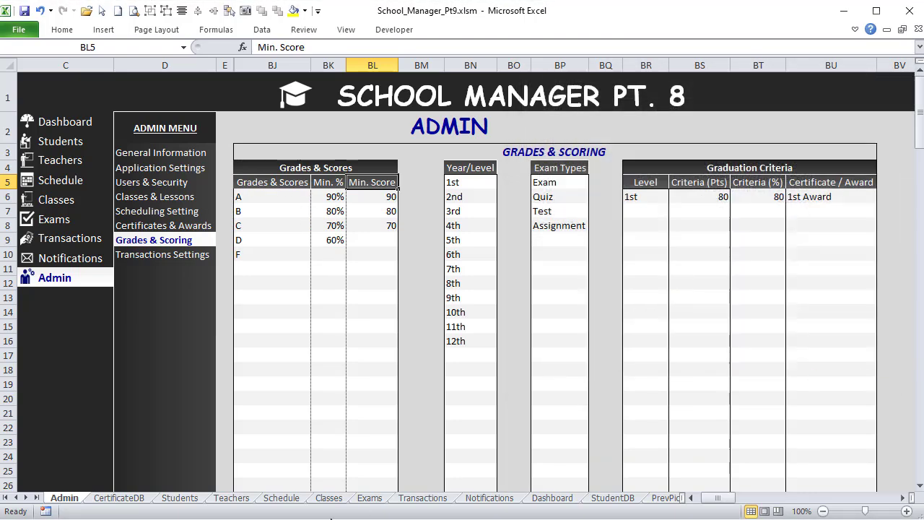
Return to the Classes sheet and go over the Min. Score/Grade and Class Type fields
{"action": "left_click", "coordinate": [72, 205]}
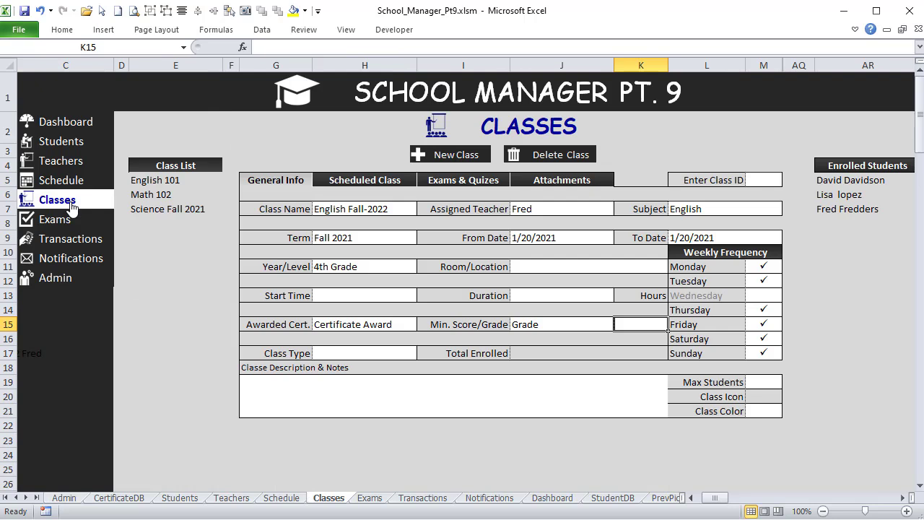
{"action": "left_click", "coordinate": [538, 322]}
{"action": "left_click", "coordinate": [660, 323]}
{"action": "left_click", "coordinate": [402, 349]}
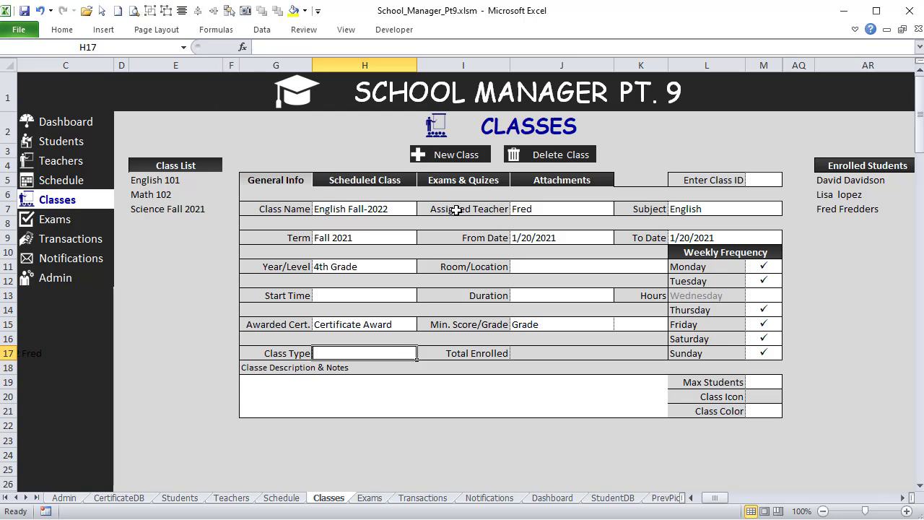
Set the Assigned Teacher field in J7 to allow only list values through data validation
{"action": "left_click", "coordinate": [577, 209]}
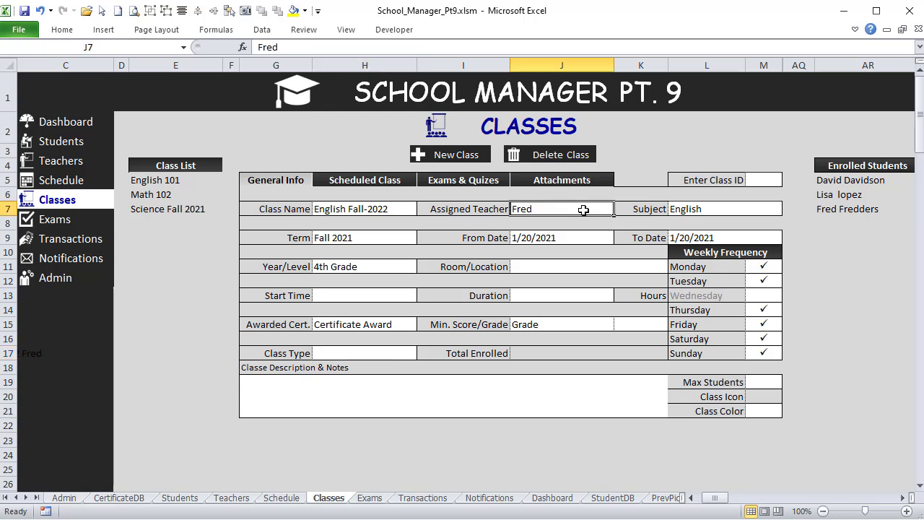
{"action": "left_click", "coordinate": [272, 32]}
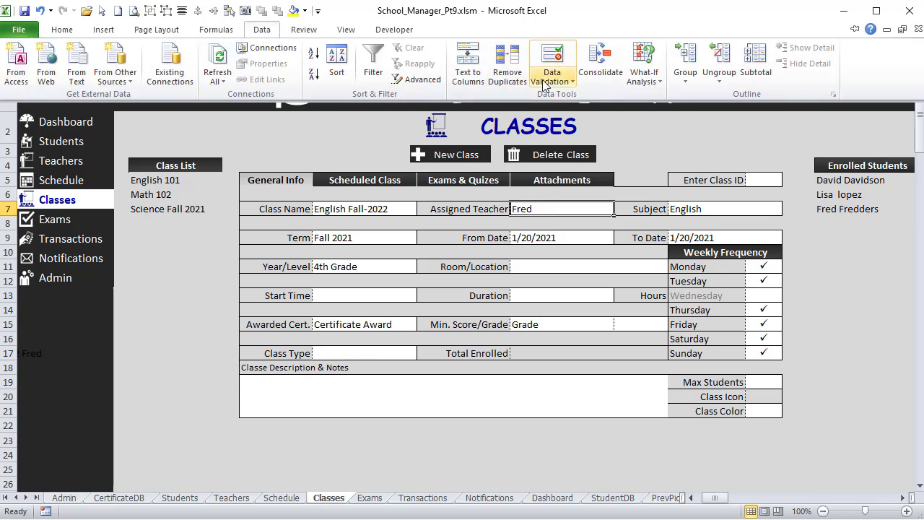
{"action": "left_click", "coordinate": [551, 81]}
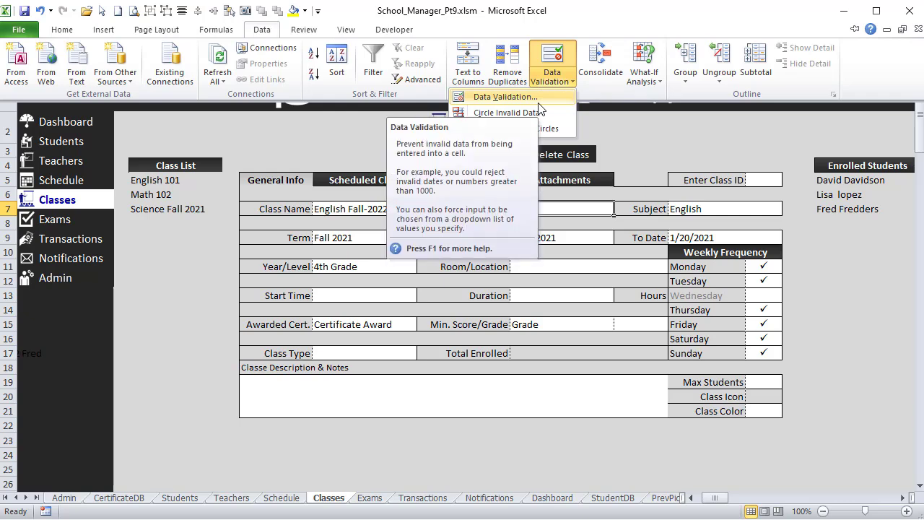
{"action": "left_click", "coordinate": [505, 97]}
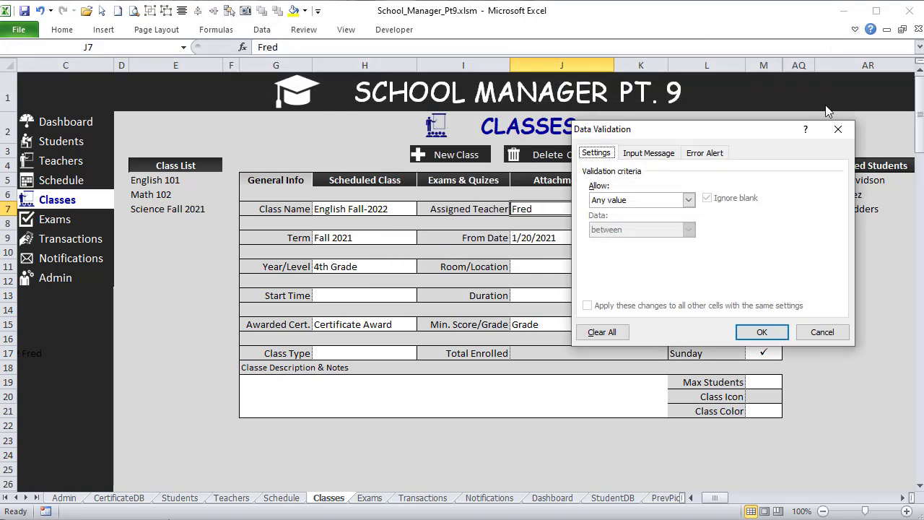
{"action": "left_click", "coordinate": [612, 202]}
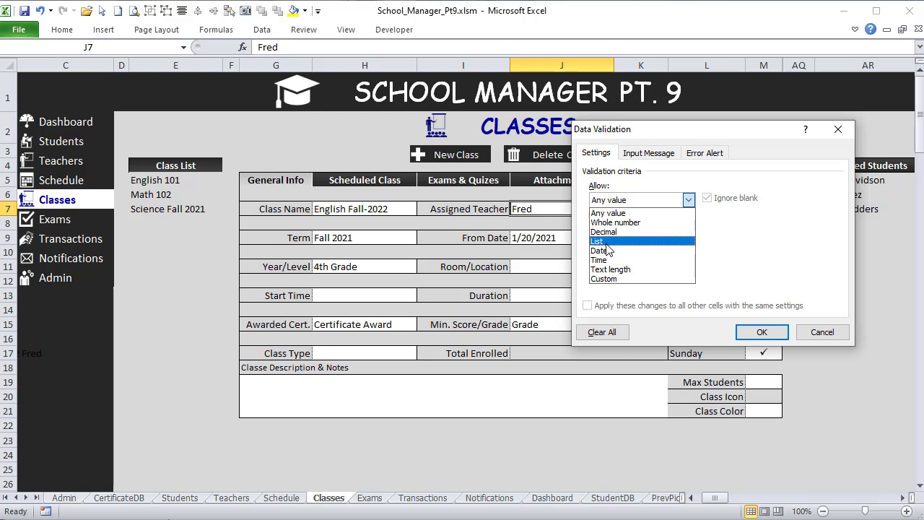
{"action": "left_click", "coordinate": [606, 242]}
Use the Teach_FullName_Sorted name as the Assigned Teacher list source, apply it and choose the first teacher from the drop-down
{"action": "left_click", "coordinate": [614, 259]}
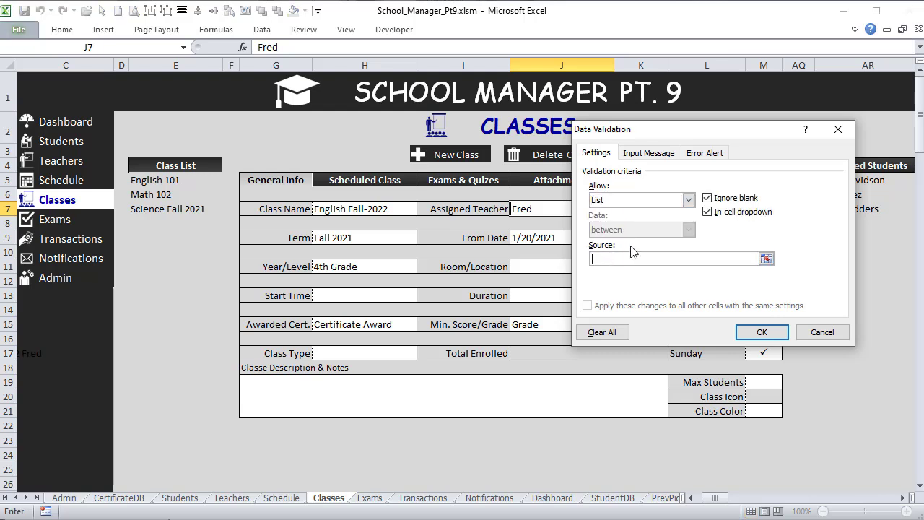
{"action": "key", "text": "F3"}
{"action": "left_click_drag", "start_coordinate": [794, 218], "coordinate": [794, 249]}
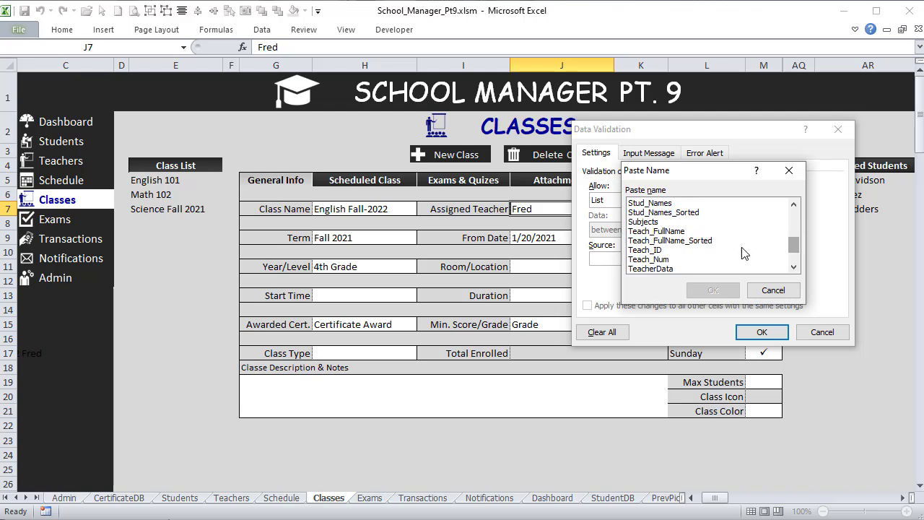
{"action": "left_click", "coordinate": [697, 241]}
{"action": "left_click", "coordinate": [713, 290]}
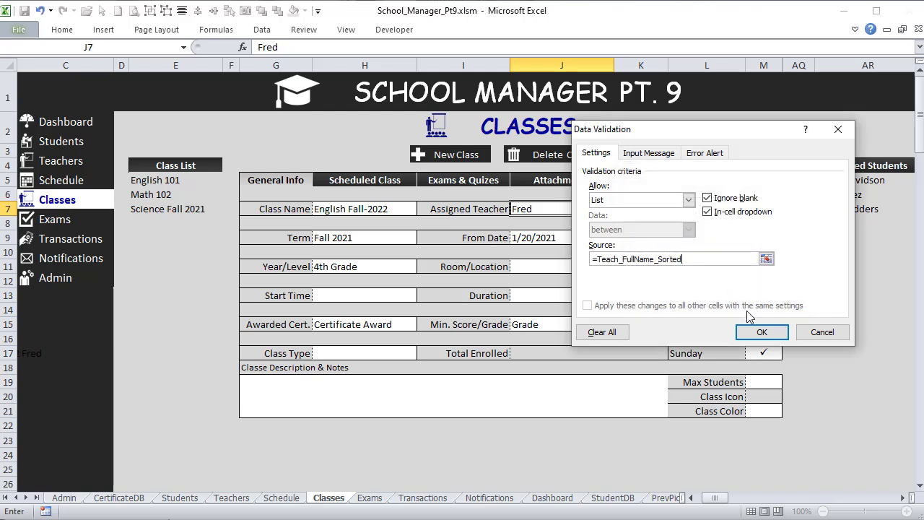
{"action": "left_click", "coordinate": [762, 332]}
{"action": "left_click", "coordinate": [619, 209]}
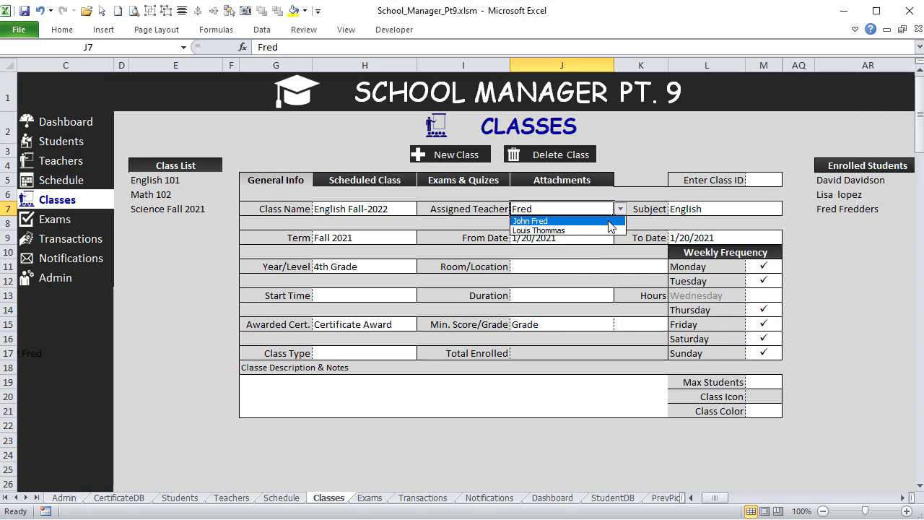
{"action": "left_click", "coordinate": [610, 218]}
Add list validation to the Subject field in L7 with the Subjects name as source and check its drop-down
{"action": "left_click", "coordinate": [698, 210]}
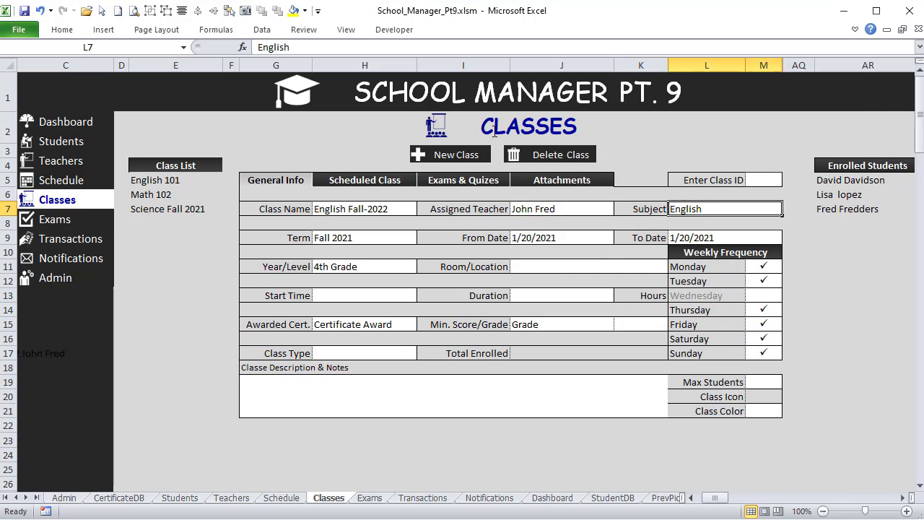
{"action": "left_click", "coordinate": [855, 29]}
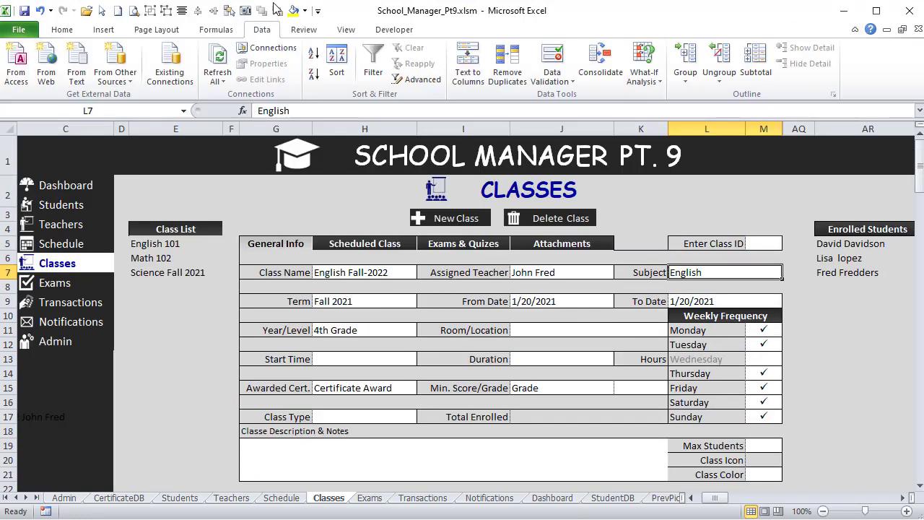
{"action": "left_click", "coordinate": [552, 77]}
{"action": "left_click", "coordinate": [519, 97]}
{"action": "left_click", "coordinate": [633, 201]}
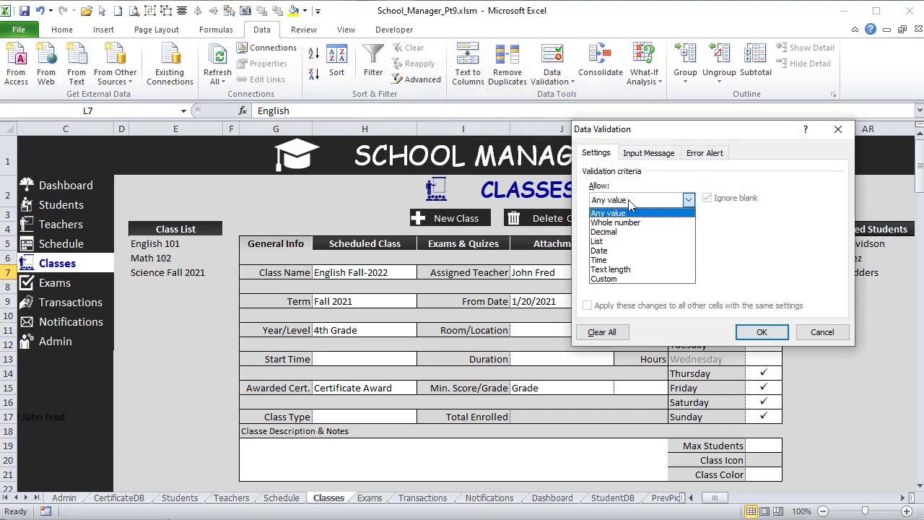
{"action": "left_click", "coordinate": [617, 245]}
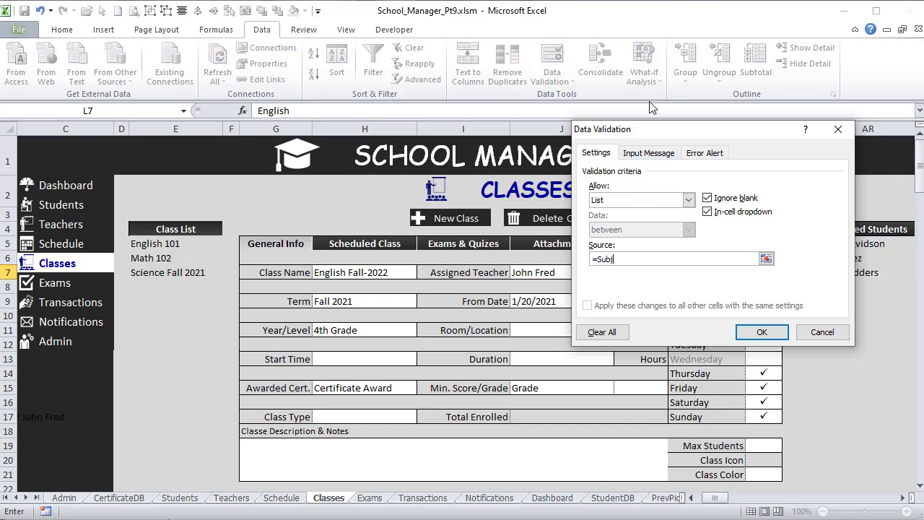
{"action": "key", "text": "Return"}
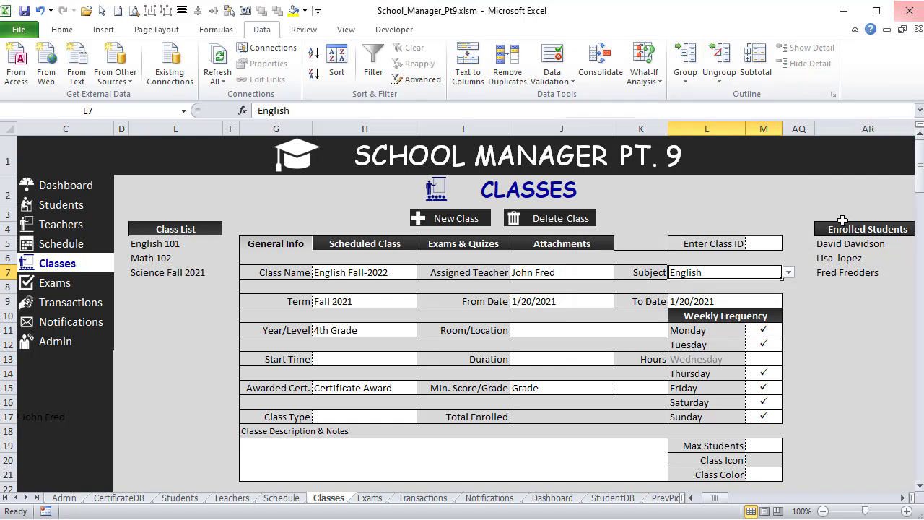
{"action": "left_click", "coordinate": [789, 273]}
{"action": "left_click", "coordinate": [793, 278]}
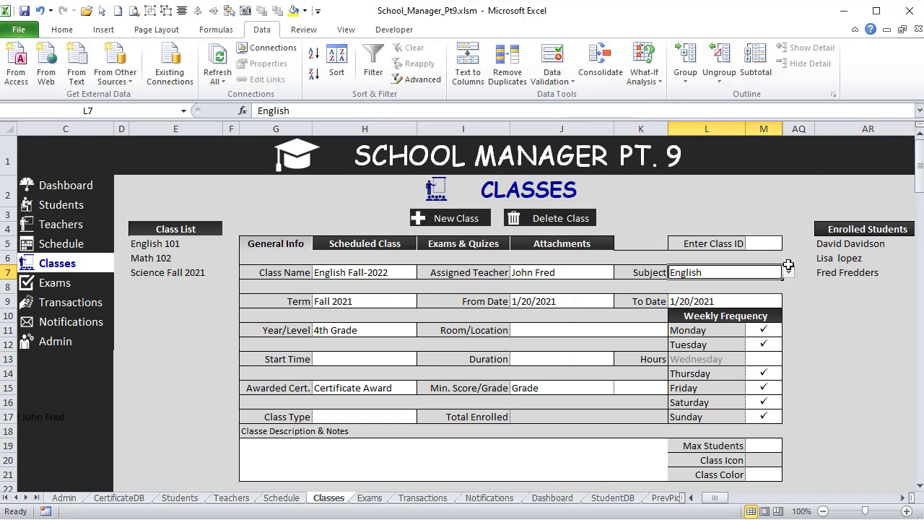
Add list validation to the Term field in H9 with =Terms as the source
{"action": "left_click", "coordinate": [355, 301]}
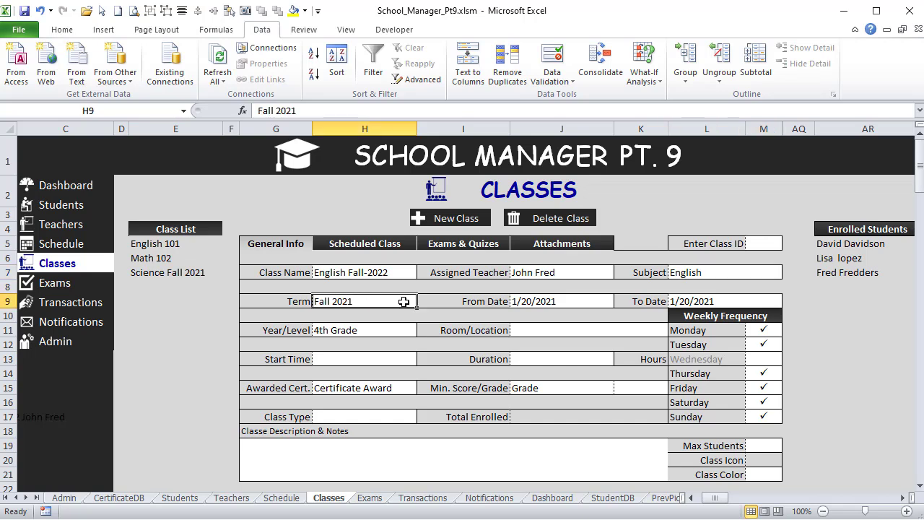
{"action": "left_click", "coordinate": [552, 81]}
{"action": "left_click", "coordinate": [541, 96]}
{"action": "left_click", "coordinate": [651, 200]}
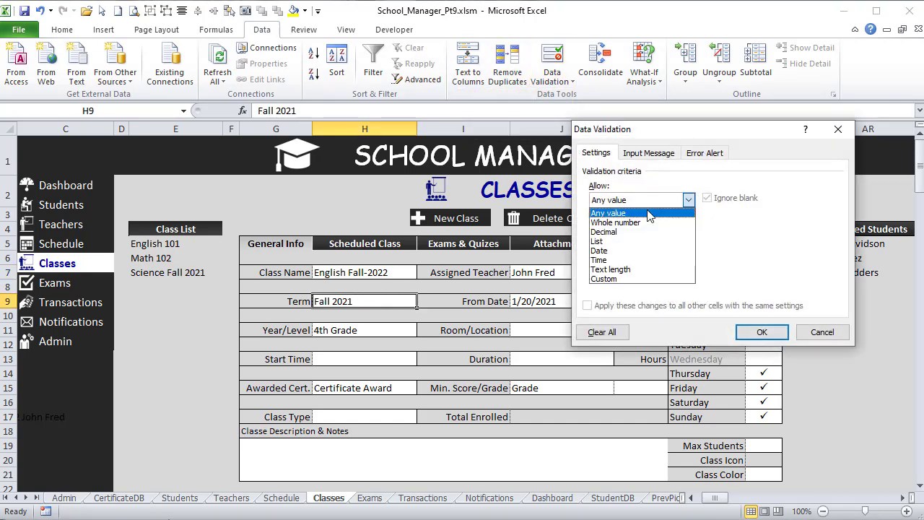
{"action": "left_click", "coordinate": [636, 245]}
{"action": "type", "text": "=Terms"}
{"action": "key", "text": "Return"}
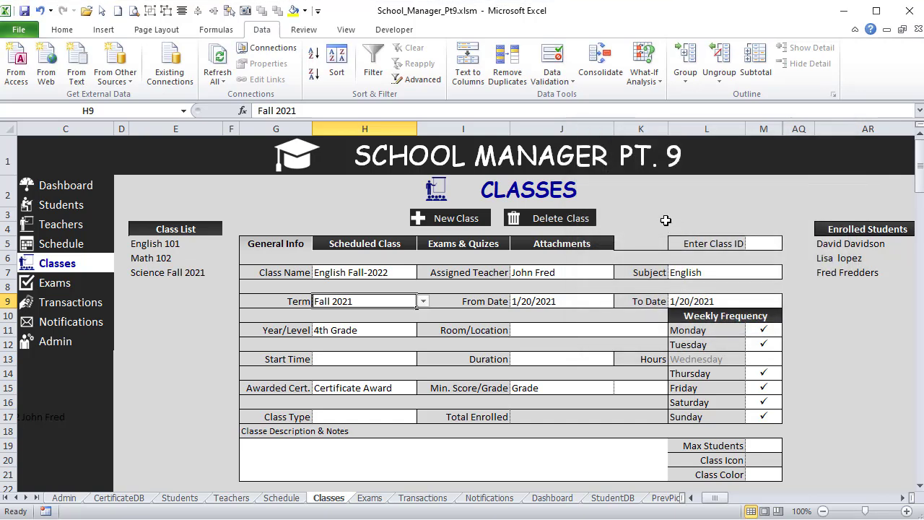
Choose Term2-2021 from the Term drop-down and go over the From Date and To Date cells beside it
{"action": "left_click", "coordinate": [596, 302]}
{"action": "left_click", "coordinate": [367, 299]}
{"action": "left_click", "coordinate": [423, 301]}
{"action": "left_click", "coordinate": [402, 325]}
{"action": "left_click_drag", "start_coordinate": [596, 302], "coordinate": [746, 299]}
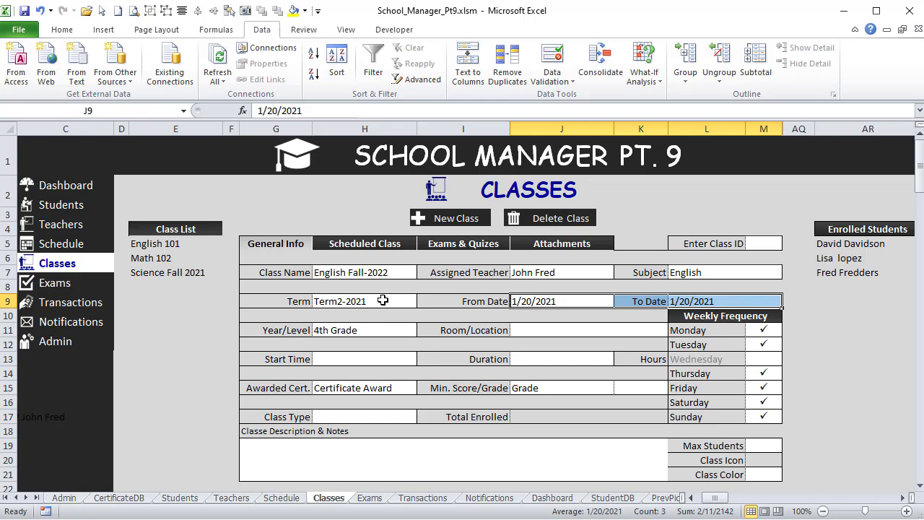
{"action": "left_click", "coordinate": [383, 300]}
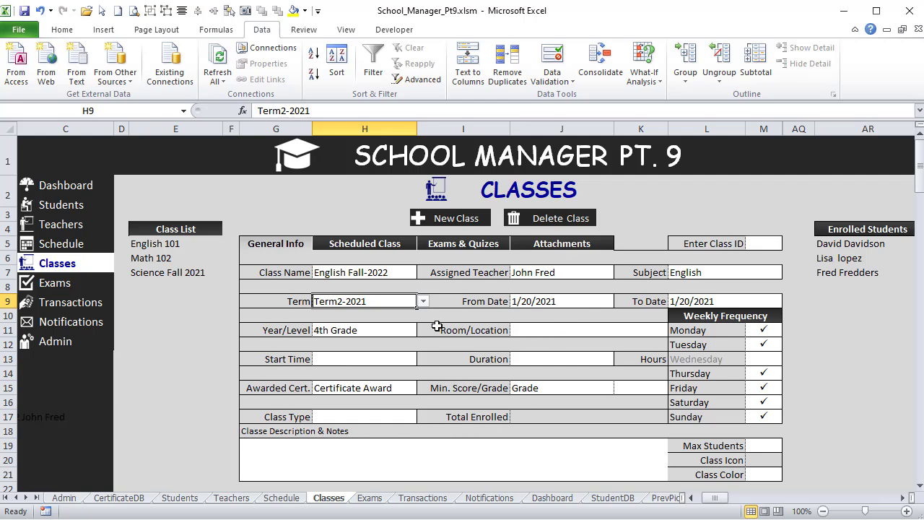
Look up the exact name of the year level range in the workbook's defined names
{"action": "left_click", "coordinate": [520, 331]}
{"action": "left_click", "coordinate": [338, 330]}
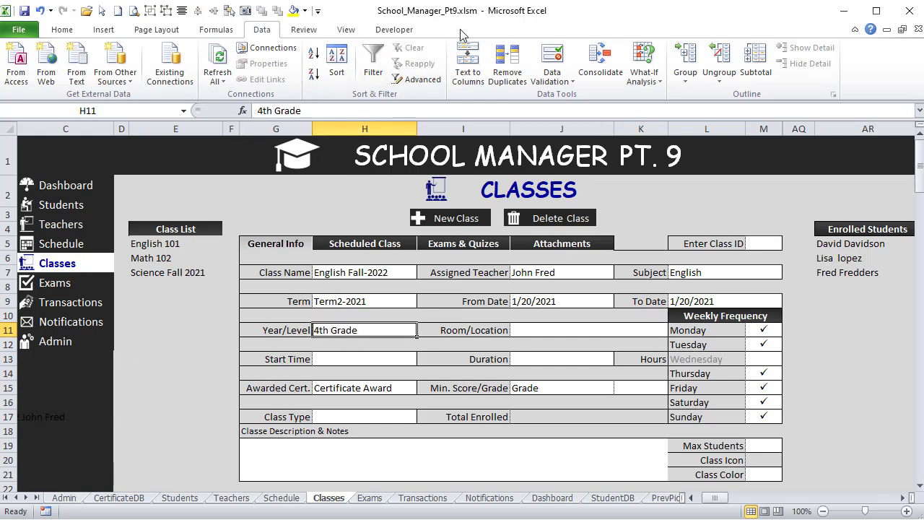
{"action": "left_click", "coordinate": [220, 30]}
{"action": "left_click", "coordinate": [393, 66]}
{"action": "left_click", "coordinate": [583, 203]}
{"action": "key", "text": "End"}
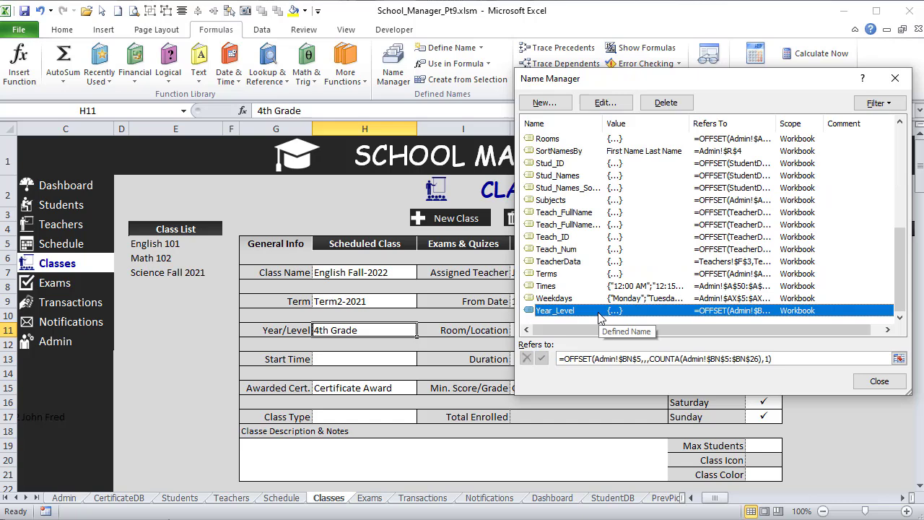
{"action": "left_click", "coordinate": [878, 381]}
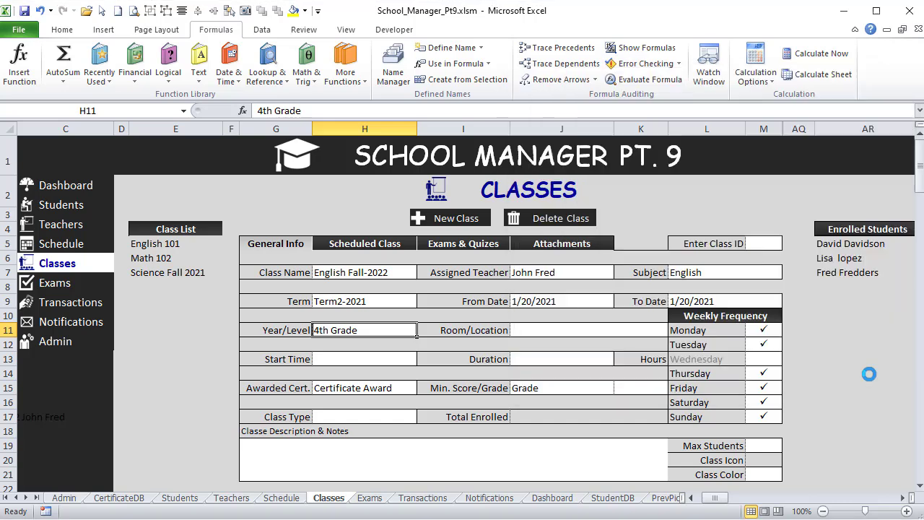
Add list validation to the Year/Level field in H11 with =Year_Level as the source and check its drop-down
{"action": "left_click", "coordinate": [261, 30]}
{"action": "left_click", "coordinate": [553, 78]}
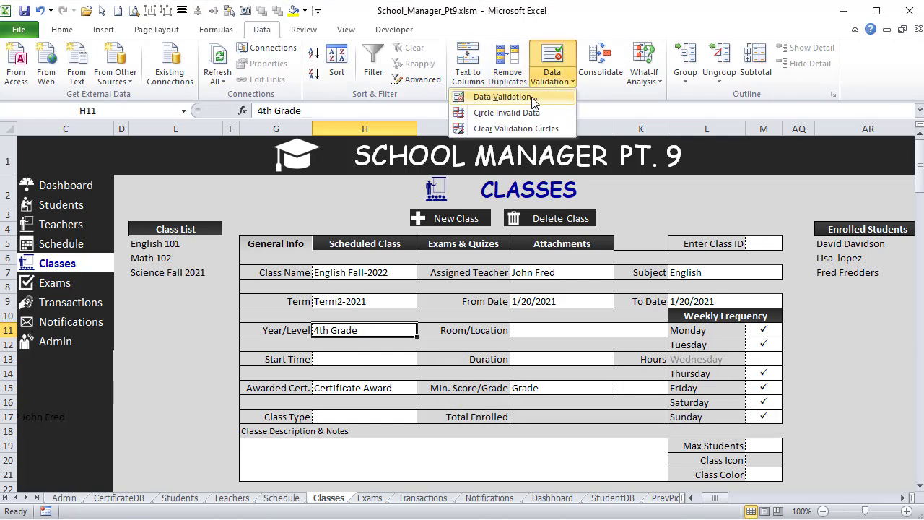
{"action": "left_click", "coordinate": [532, 97]}
{"action": "left_click", "coordinate": [621, 202]}
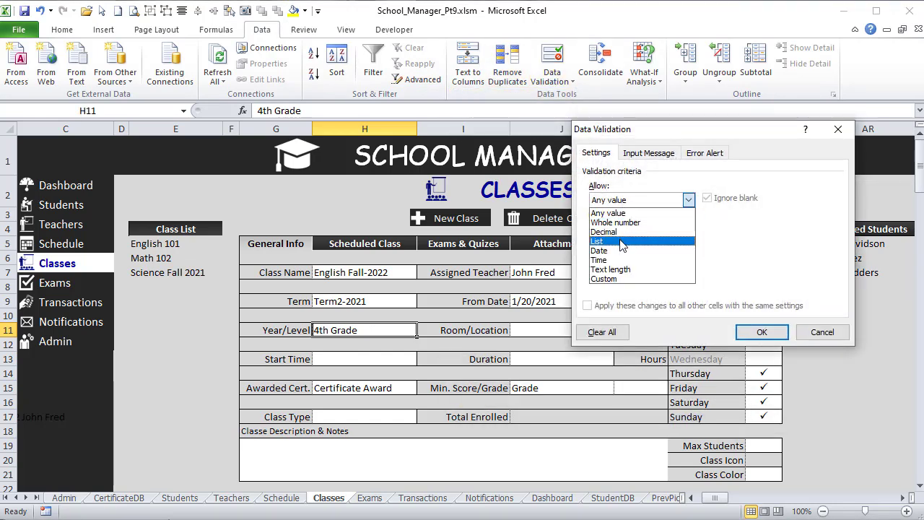
{"action": "left_click", "coordinate": [621, 241]}
{"action": "type", "text": "=Year"}
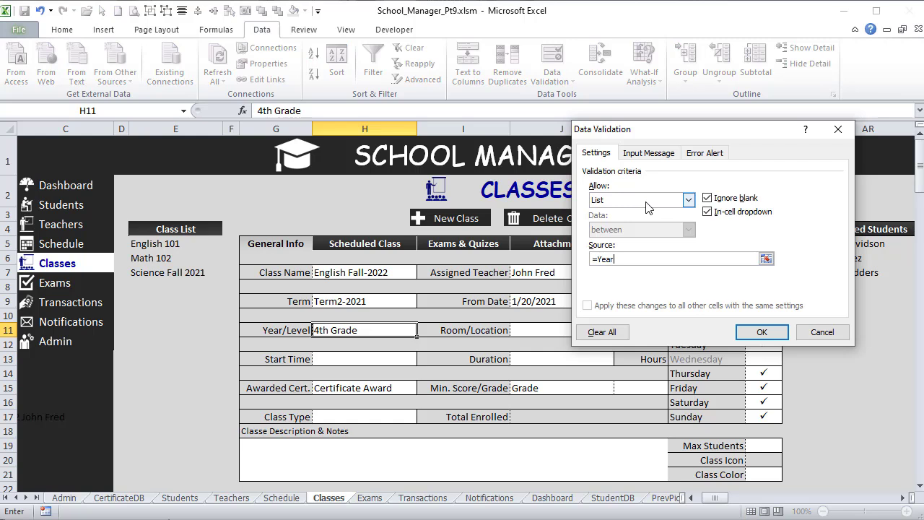
{"action": "type", "text": "_Level"}
{"action": "key", "text": "Return"}
{"action": "left_click", "coordinate": [423, 330]}
{"action": "left_click", "coordinate": [423, 330]}
Add list validation to the Room/Location field in J11 with the Rooms name as source and choose Room 1
{"action": "left_click", "coordinate": [538, 336]}
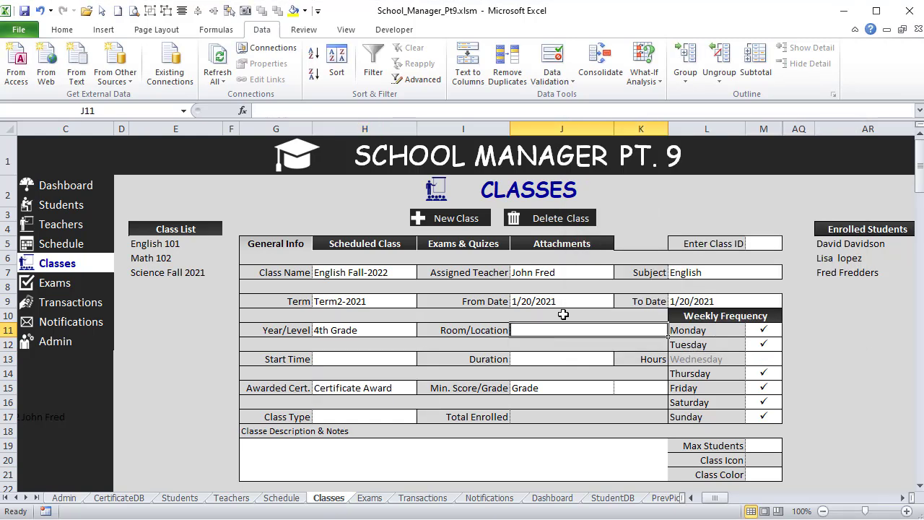
{"action": "left_click", "coordinate": [553, 81]}
{"action": "left_click", "coordinate": [546, 97]}
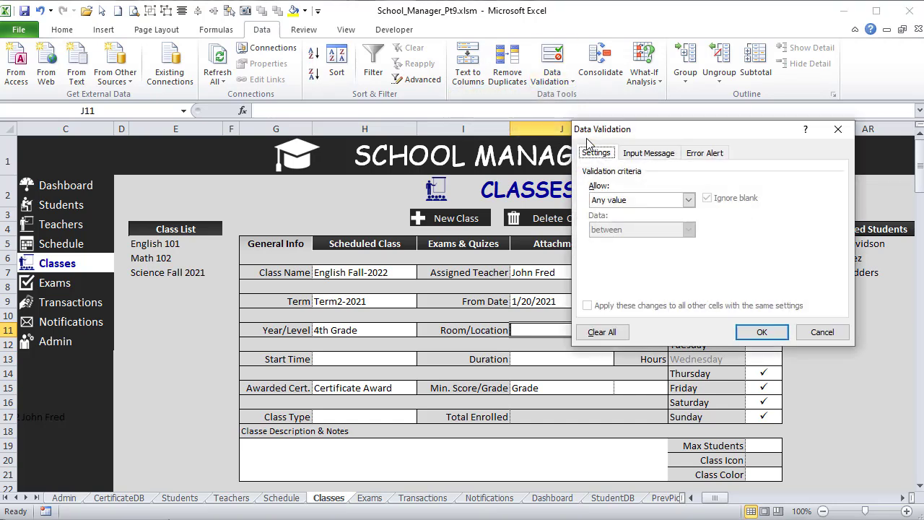
{"action": "left_click", "coordinate": [629, 200]}
{"action": "left_click", "coordinate": [626, 241]}
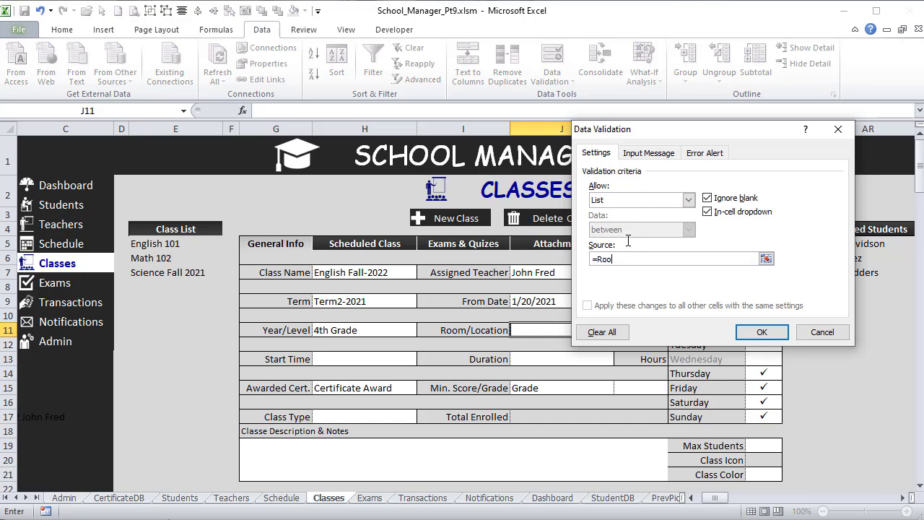
{"action": "key", "text": "Return"}
{"action": "left_click", "coordinate": [673, 330]}
{"action": "left_click", "coordinate": [674, 331]}
{"action": "left_click", "coordinate": [674, 330]}
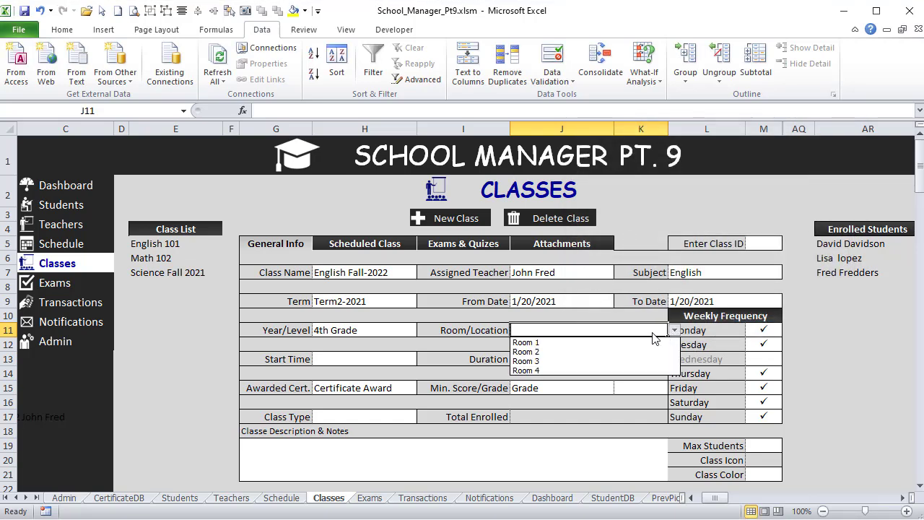
{"action": "left_click", "coordinate": [641, 343]}
Compare the options in the Start Time drop-down in H13 with those of the Year/Level field in H11
{"action": "left_click", "coordinate": [366, 358]}
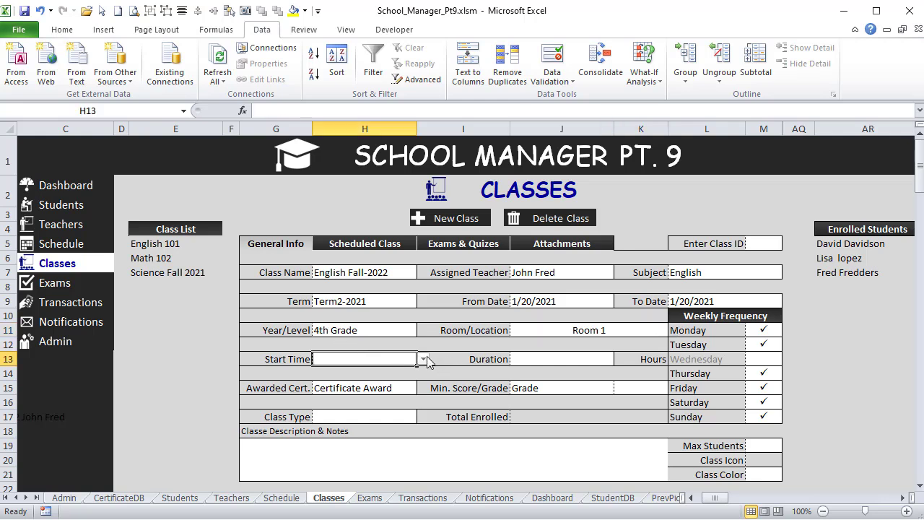
{"action": "left_click", "coordinate": [423, 359]}
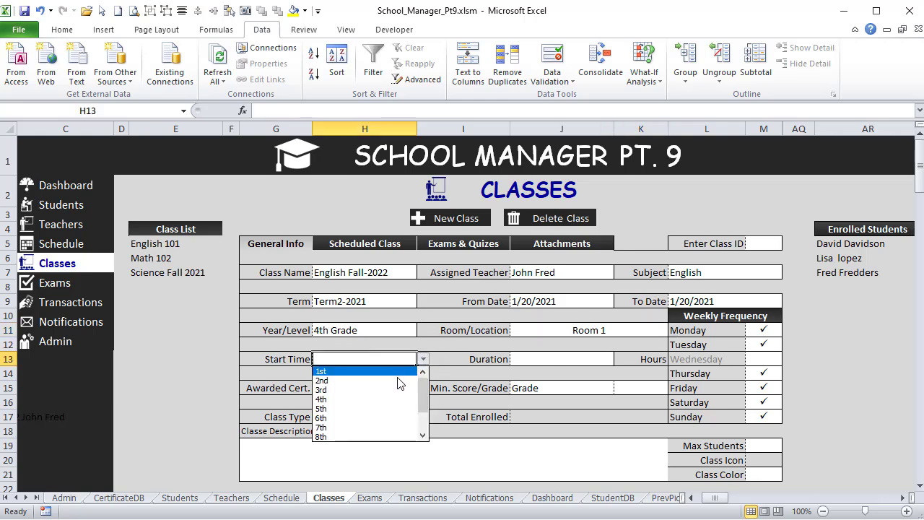
{"action": "left_click", "coordinate": [424, 359]}
{"action": "left_click", "coordinate": [409, 329]}
{"action": "left_click", "coordinate": [423, 331]}
{"action": "left_click", "coordinate": [424, 330]}
Open the data validation settings of the Start Time field in H13
{"action": "left_click", "coordinate": [405, 361]}
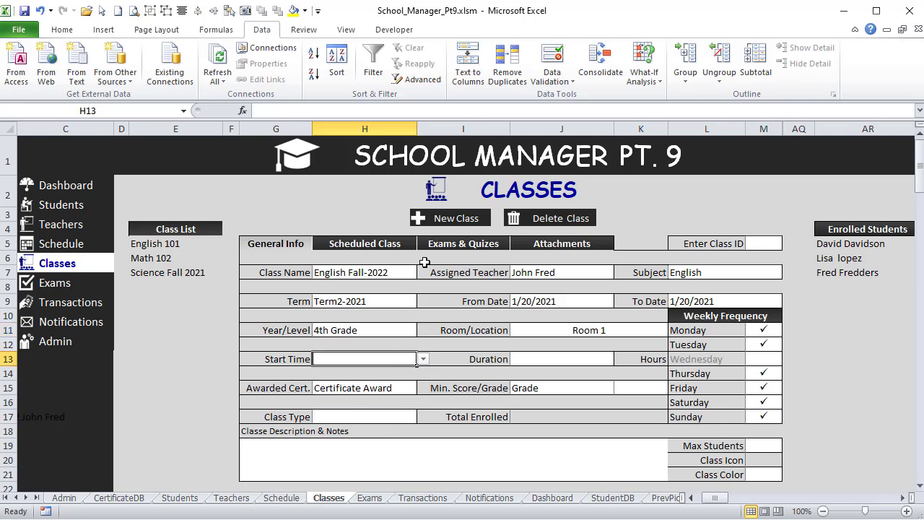
{"action": "left_click", "coordinate": [551, 80]}
{"action": "left_click", "coordinate": [517, 91]}
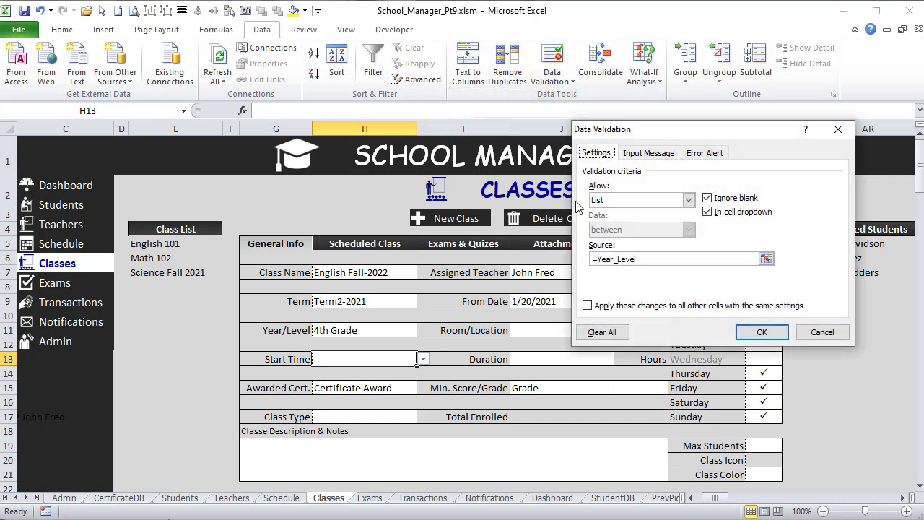
Set the list source of the Start Time cell's data validation to =Times
{"action": "left_click_drag", "start_coordinate": [637, 259], "coordinate": [599, 259]}
{"action": "type", "text": "Times"}
{"action": "key", "text": "Return"}
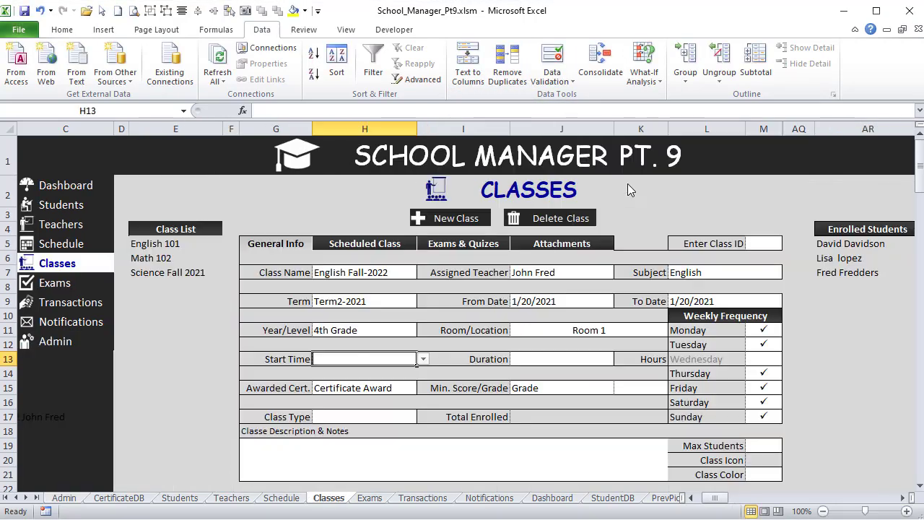
Choose 8:00 AM from the list as the class's Start Time in cell H13
{"action": "left_click", "coordinate": [432, 358]}
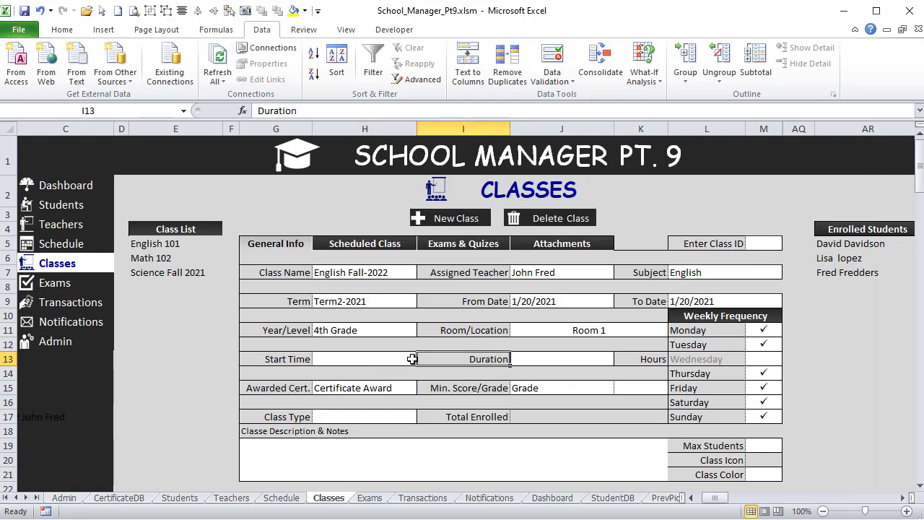
{"action": "left_click", "coordinate": [413, 359]}
{"action": "left_click", "coordinate": [423, 359]}
{"action": "left_click_drag", "start_coordinate": [423, 384], "coordinate": [423, 397]}
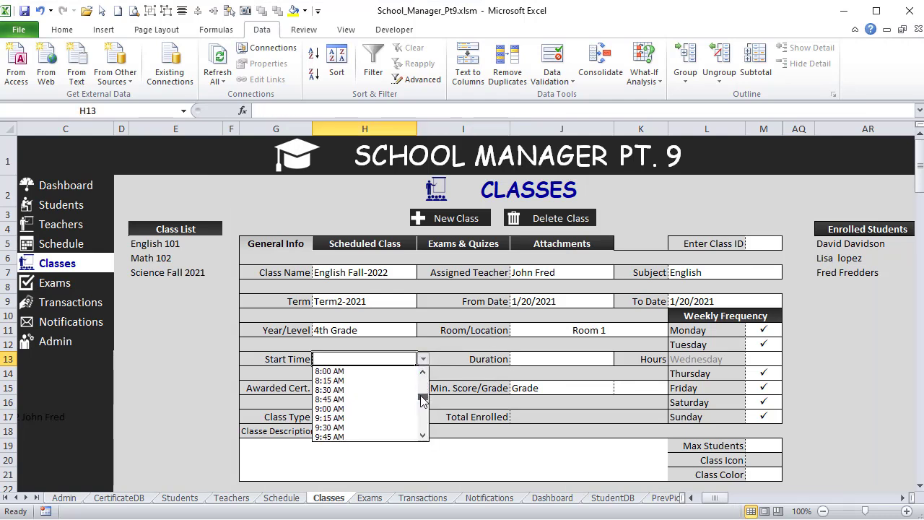
{"action": "left_click", "coordinate": [385, 371]}
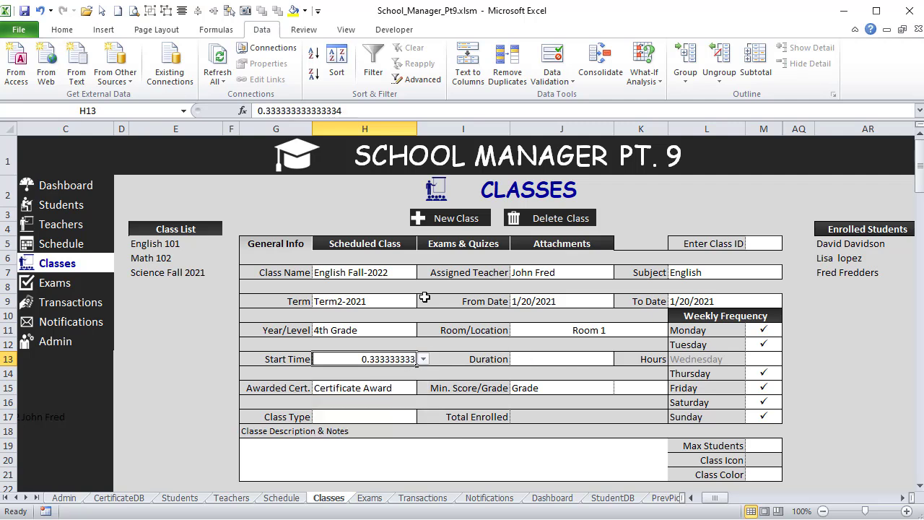
Format the Start Time cell as Time using the 1:30 PM type
{"action": "left_click", "coordinate": [62, 29]}
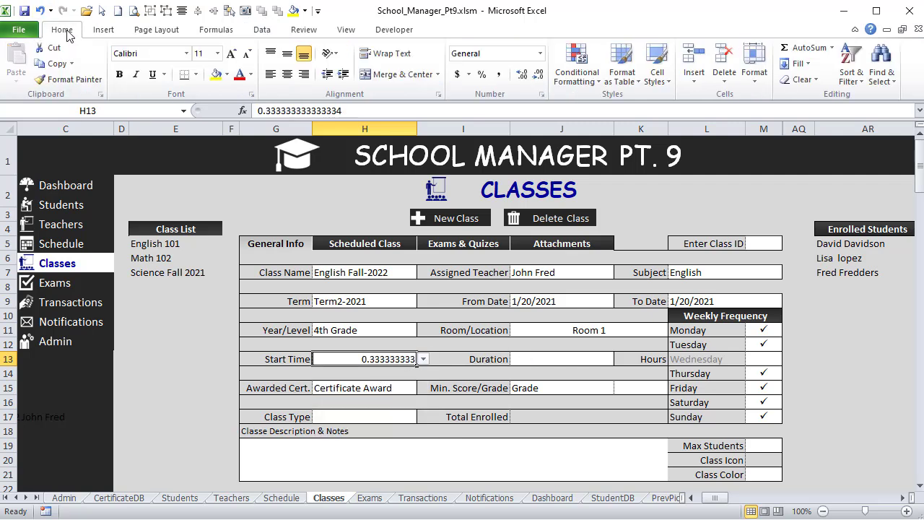
{"action": "left_click", "coordinate": [539, 53]}
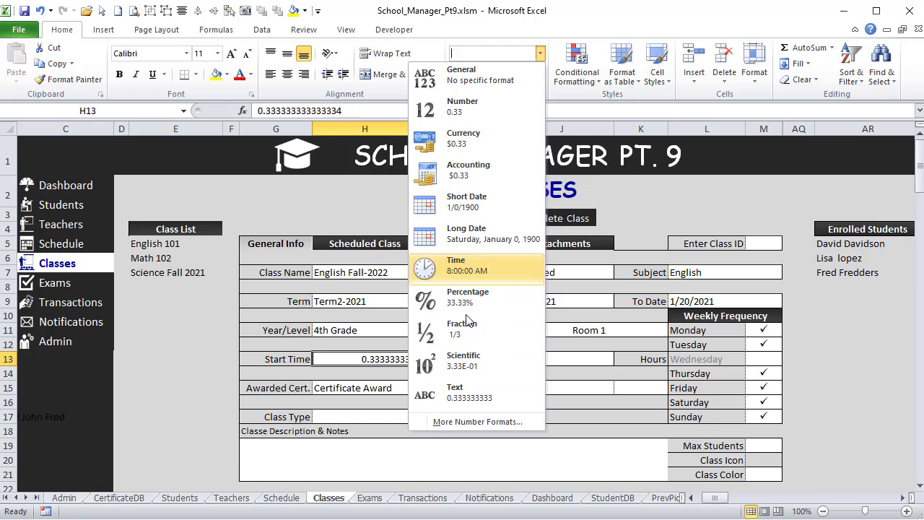
{"action": "left_click", "coordinate": [473, 421]}
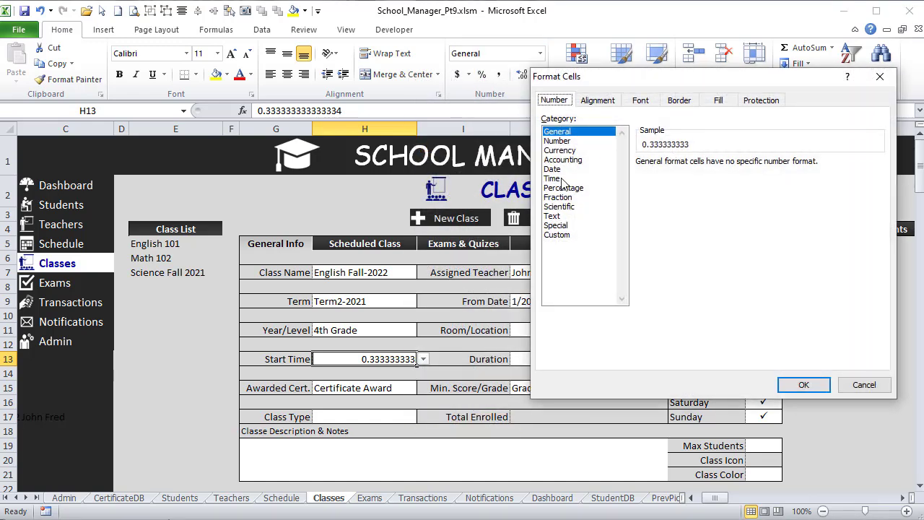
{"action": "left_click", "coordinate": [562, 178]}
{"action": "left_click", "coordinate": [666, 193]}
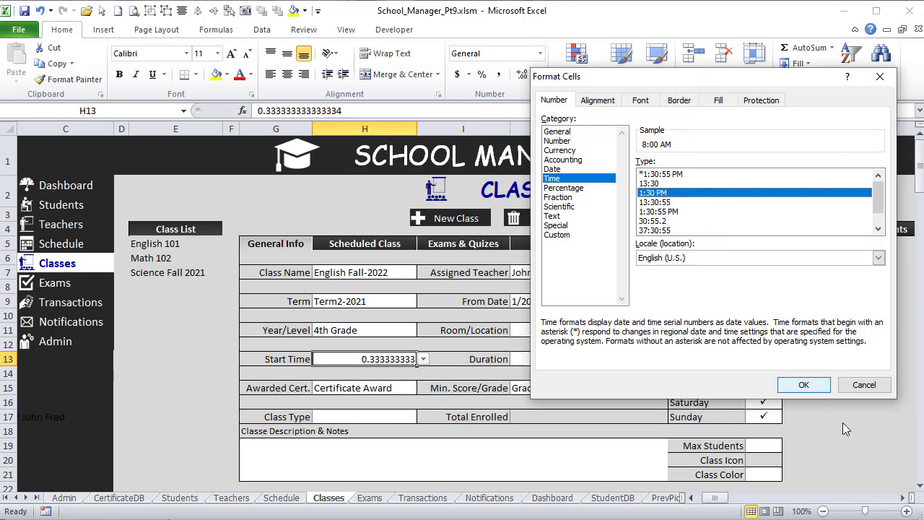
{"action": "left_click", "coordinate": [804, 385]}
On the Admin sheet, enter the headings Times in cell A49 and Durations in cell B49
{"action": "left_click", "coordinate": [540, 360]}
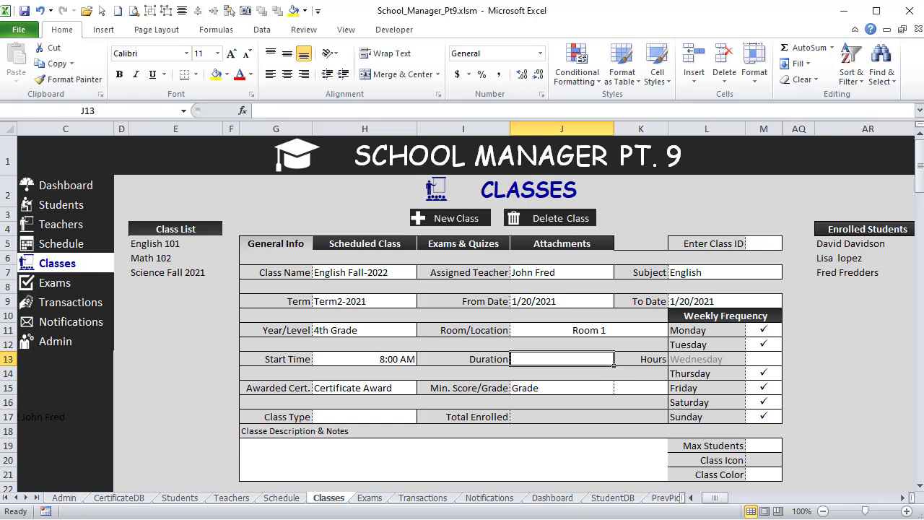
{"action": "key", "text": "alt+F11"}
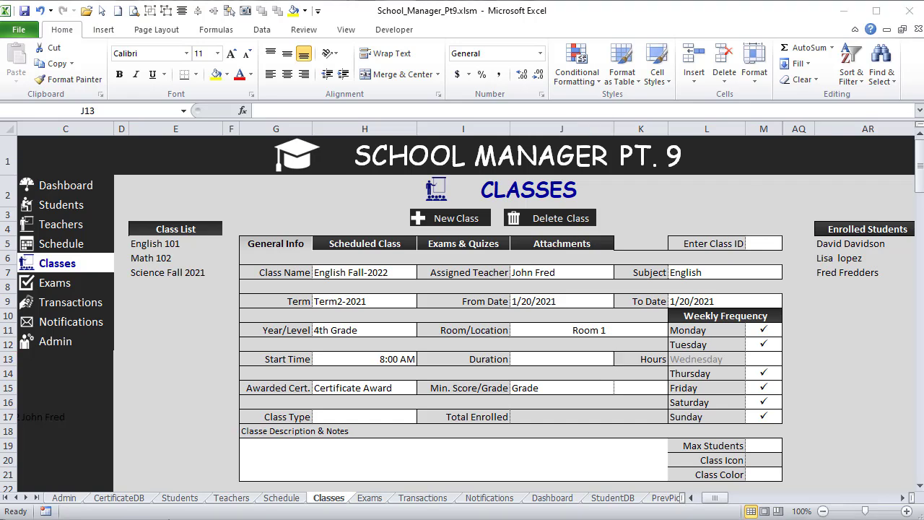
{"action": "left_click", "coordinate": [65, 498]}
{"action": "scroll", "coordinate": [217, 474], "scroll_direction": "down", "scroll_amount": 4}
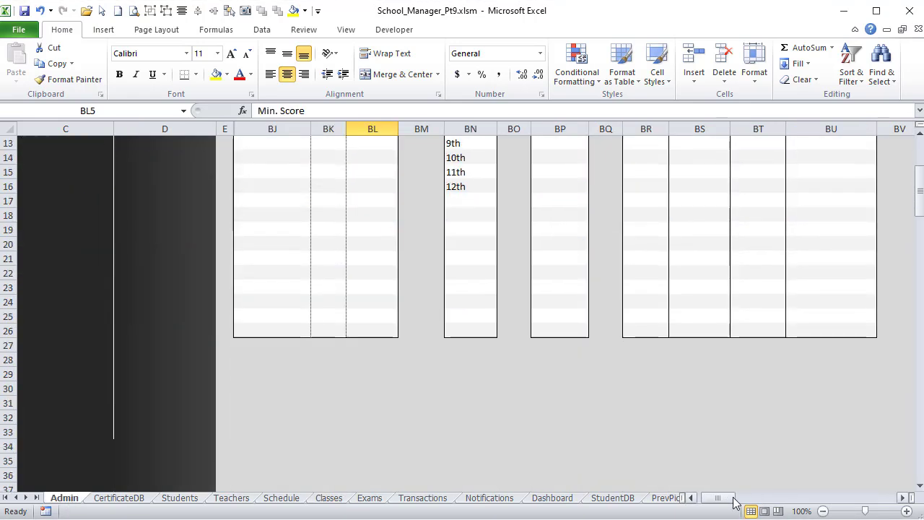
{"action": "left_click_drag", "start_coordinate": [718, 498], "coordinate": [704, 498]}
{"action": "scroll", "coordinate": [103, 363], "scroll_direction": "down", "scroll_amount": 7}
{"action": "left_click", "coordinate": [56, 362]}
{"action": "type", "text": "TImes"}
{"action": "key", "text": "Tab"}
{"action": "type", "text": "Dura"}
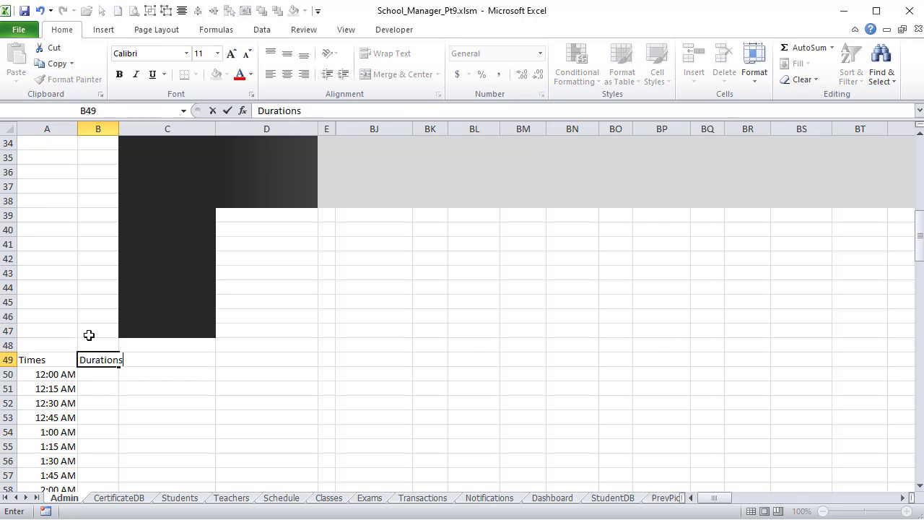
{"action": "type", "text": "tions"}
{"action": "key", "text": "Return"}
Enter =B26 in cell B50 so the first duration uses the 15 Min. interval's decimal value
{"action": "key", "text": "Right"}
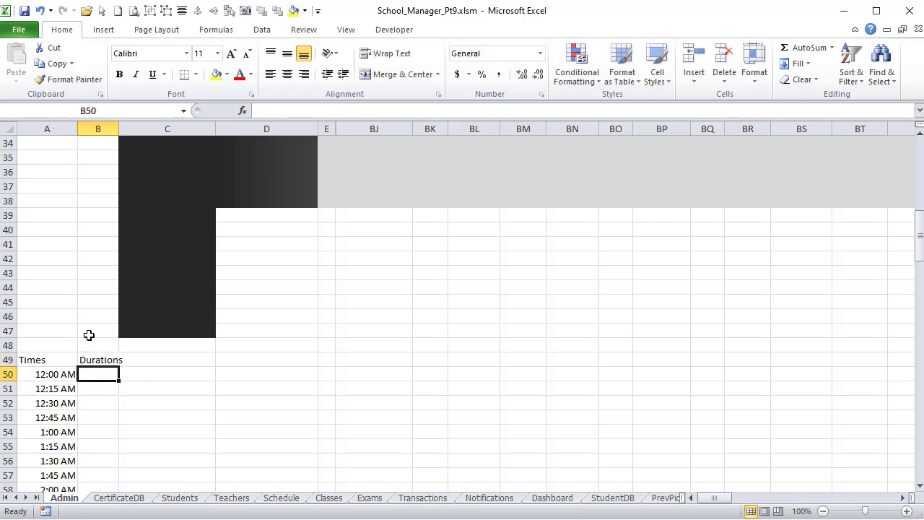
{"action": "scroll", "coordinate": [83, 357], "scroll_direction": "up", "scroll_amount": 2}
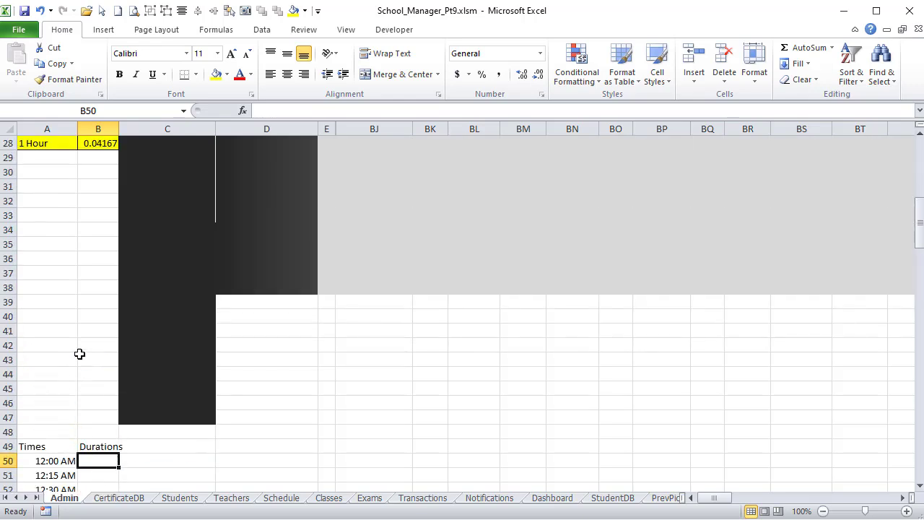
{"action": "type", "text": "="}
{"action": "scroll", "coordinate": [195, 337], "scroll_direction": "up", "scroll_amount": 1}
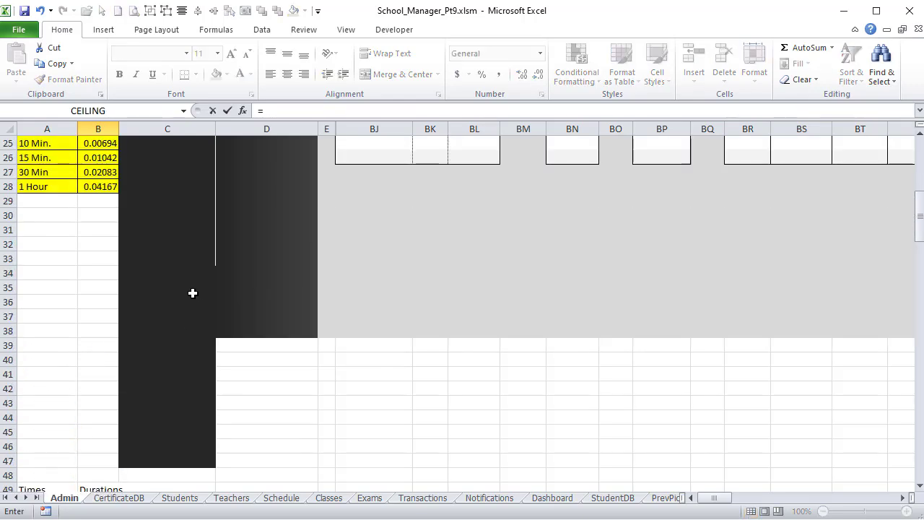
{"action": "scroll", "coordinate": [145, 295], "scroll_direction": "up", "scroll_amount": 2}
{"action": "left_click", "coordinate": [98, 244]}
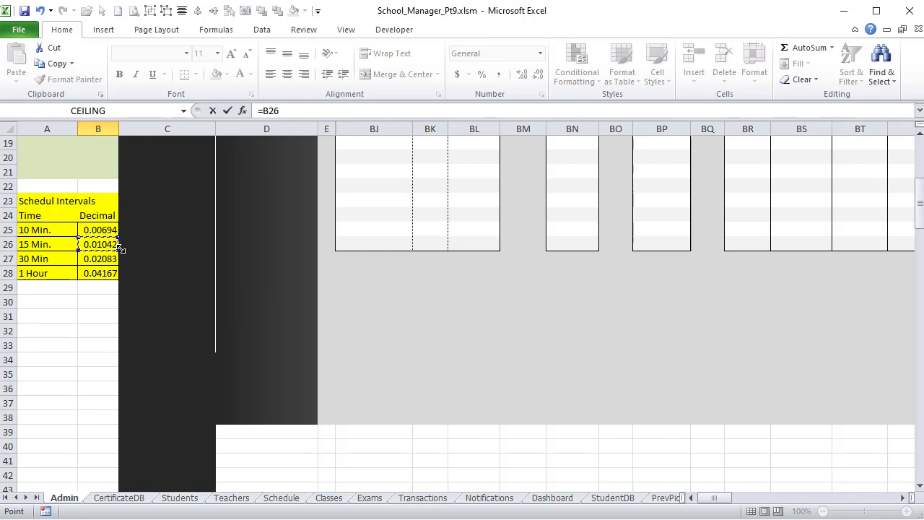
{"action": "key", "text": "Return"}
Format the first duration in cell B50 as Time using the 13:30 type
{"action": "scroll", "coordinate": [103, 354], "scroll_direction": "down", "scroll_amount": 2}
{"action": "left_click", "coordinate": [97, 371]}
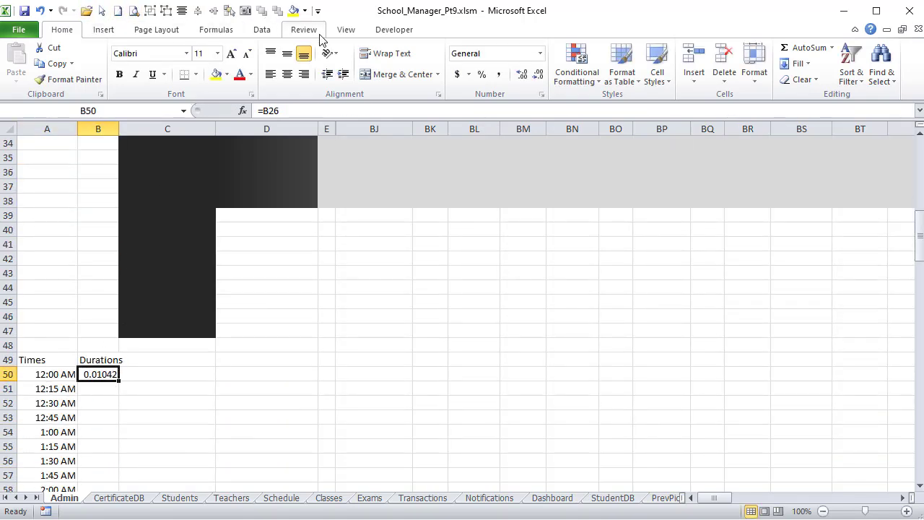
{"action": "left_click", "coordinate": [542, 56]}
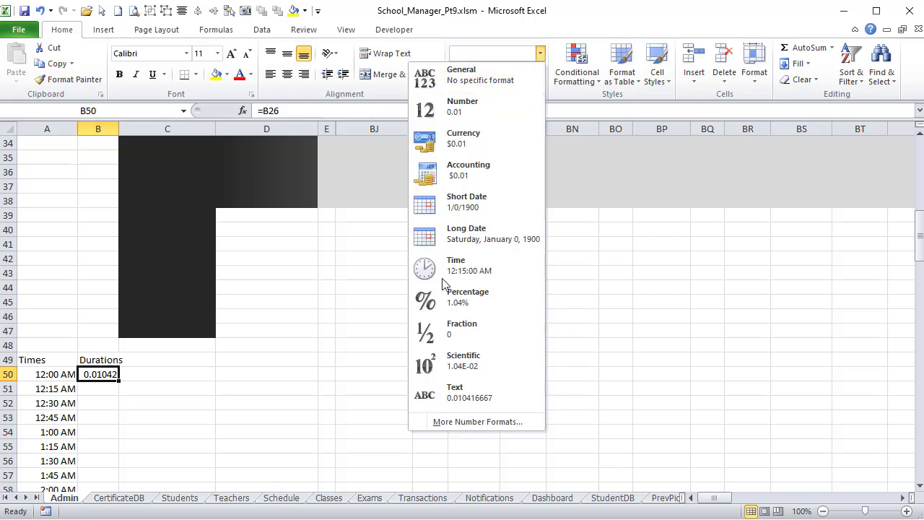
{"action": "left_click", "coordinate": [468, 423]}
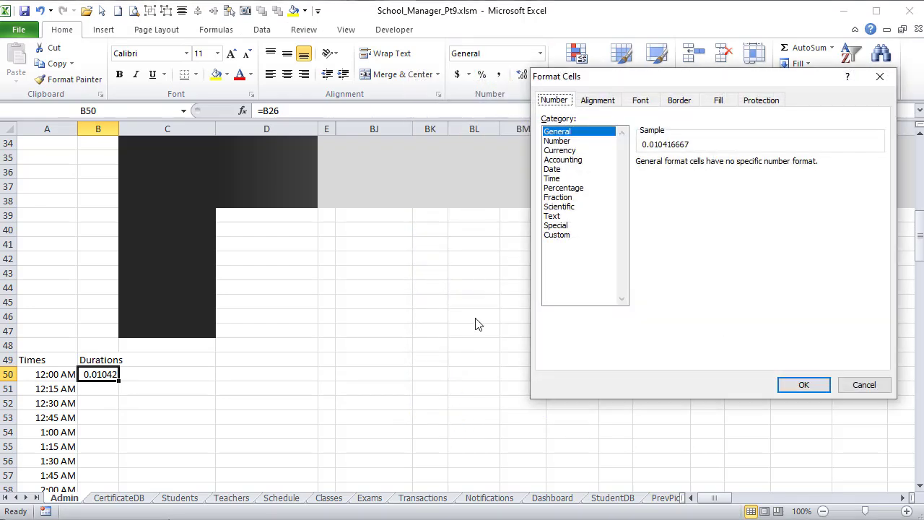
{"action": "left_click", "coordinate": [566, 178]}
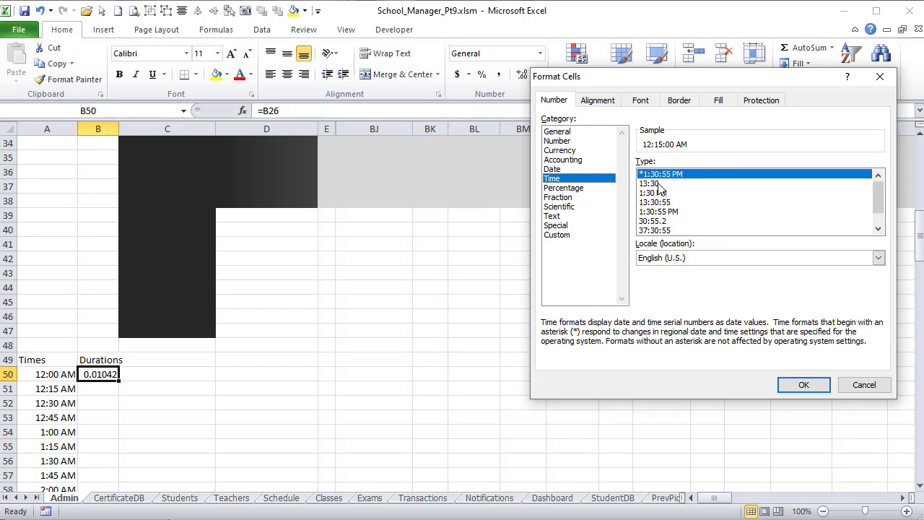
{"action": "mouse_move", "coordinate": [878, 197]}
{"action": "left_mouse_down"}
{"action": "mouse_move", "coordinate": [878, 206]}
{"action": "mouse_move", "coordinate": [876, 190]}
{"action": "left_mouse_up"}
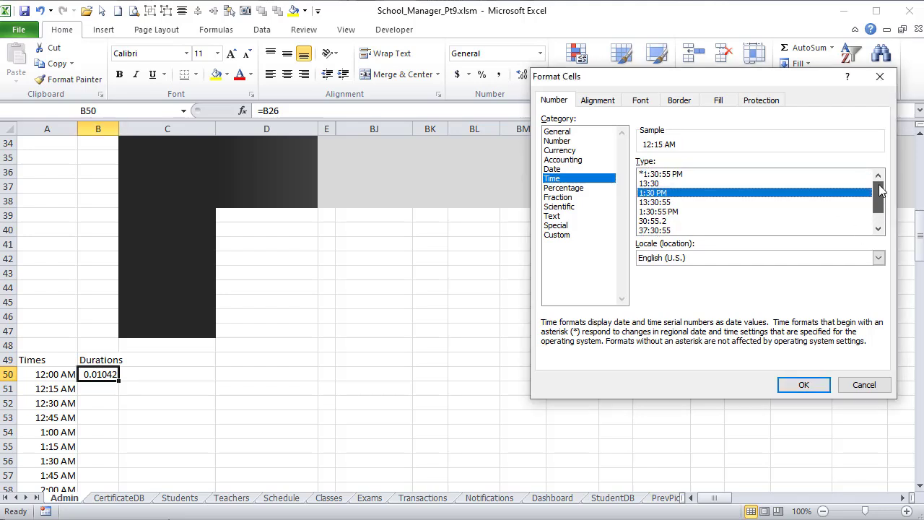
{"action": "left_click", "coordinate": [673, 183]}
{"action": "left_click", "coordinate": [804, 385]}
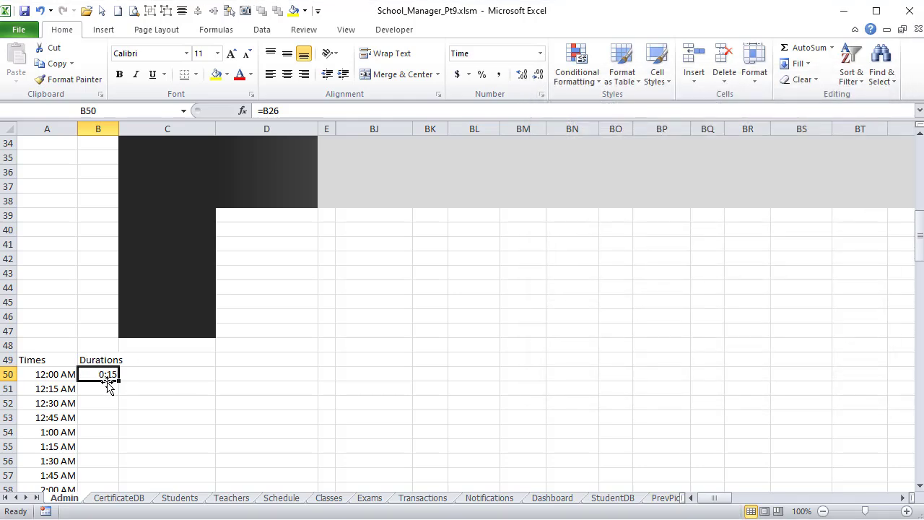
Enter the formula =B50+$B$26 in cell B51, with an absolute reference to the 15 Min. interval
{"action": "left_click", "coordinate": [106, 392]}
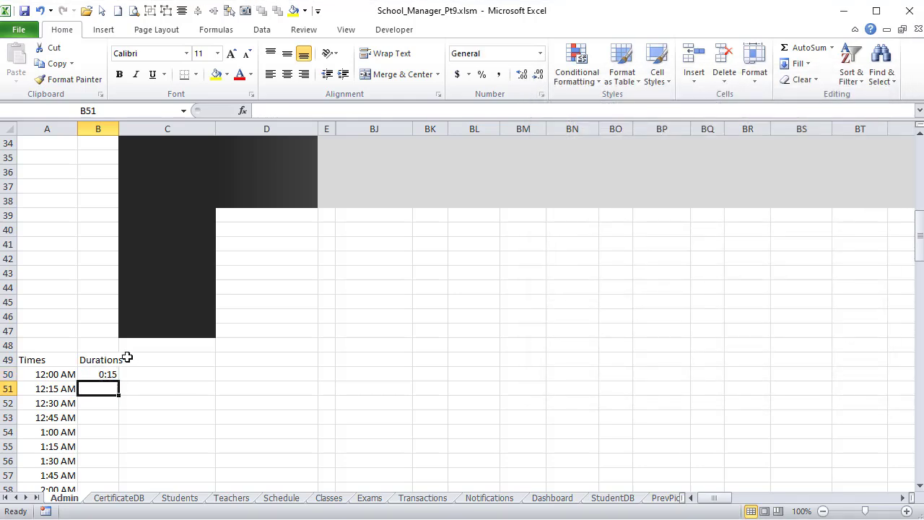
{"action": "type", "text": "="}
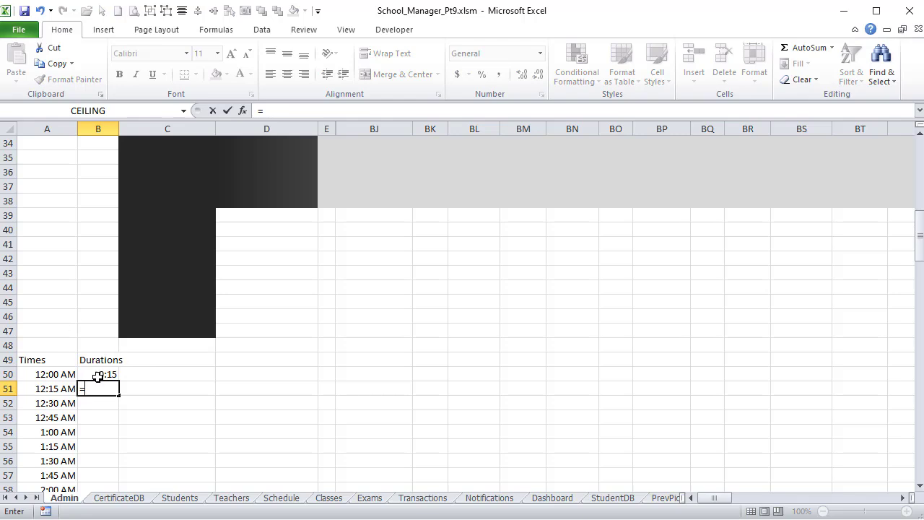
{"action": "left_click", "coordinate": [98, 373]}
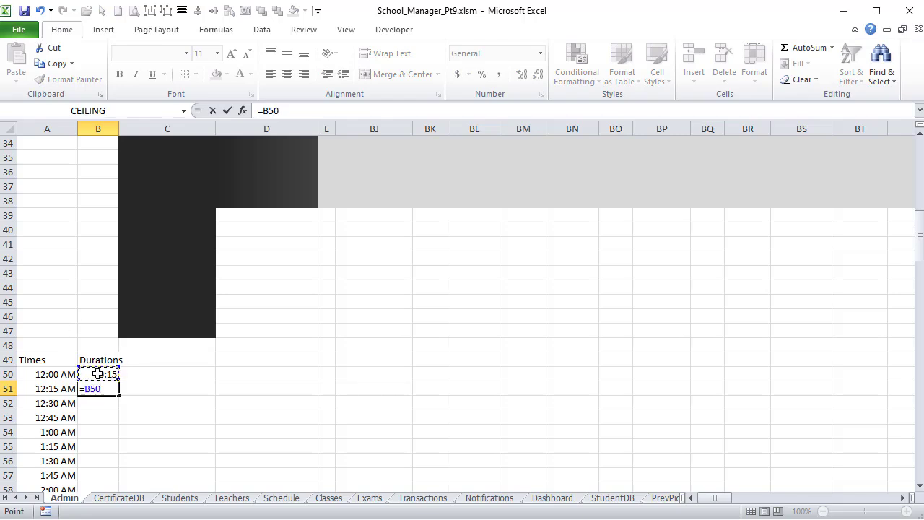
{"action": "scroll", "coordinate": [97, 373], "scroll_direction": "up", "scroll_amount": 4}
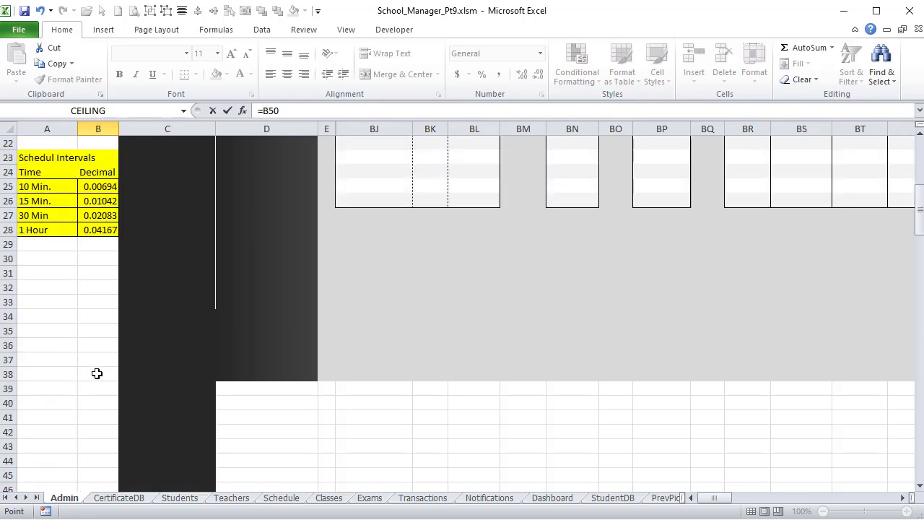
{"action": "left_click", "coordinate": [104, 200]}
{"action": "scroll", "coordinate": [102, 237], "scroll_direction": "down", "scroll_amount": 5}
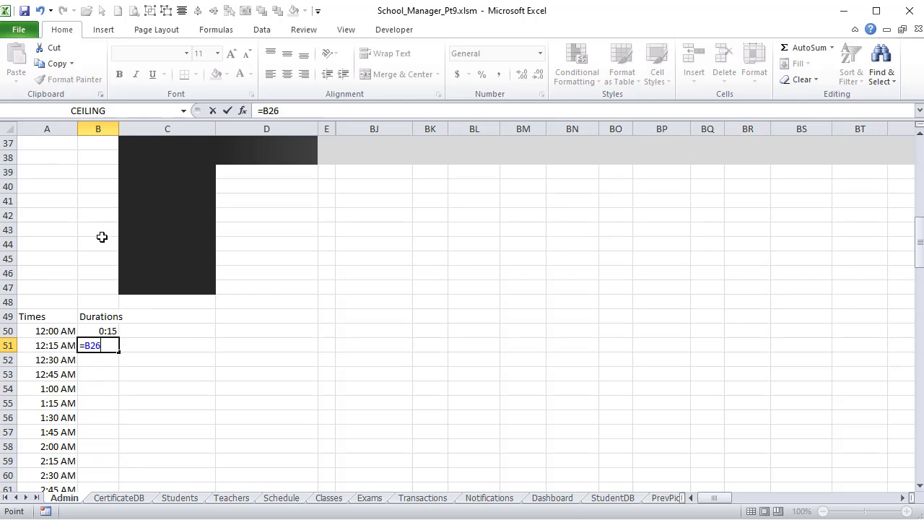
{"action": "left_click", "coordinate": [102, 330]}
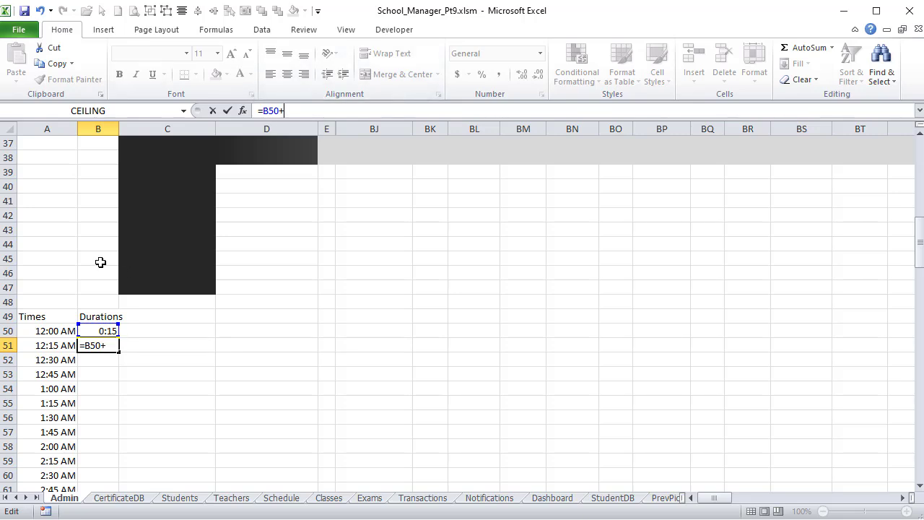
{"action": "left_click_drag", "start_coordinate": [921, 243], "coordinate": [920, 196]}
{"action": "left_click", "coordinate": [104, 327]}
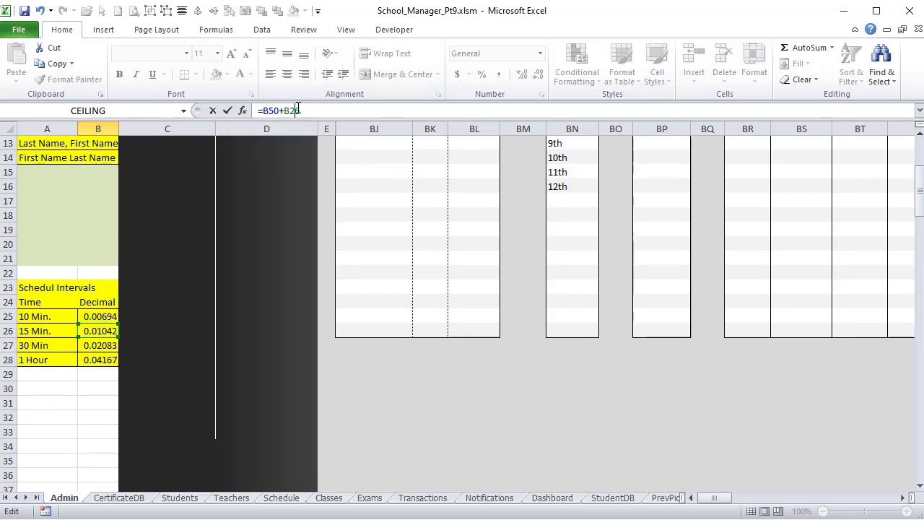
{"action": "key", "text": "F4"}
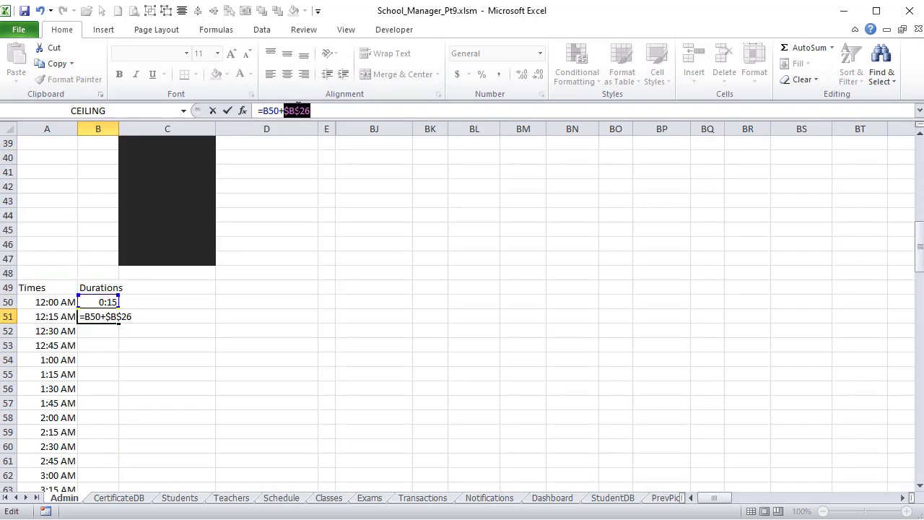
{"action": "key", "text": "Return"}
Fill the duration formula from cell B51 down to cell B97
{"action": "left_click", "coordinate": [113, 317]}
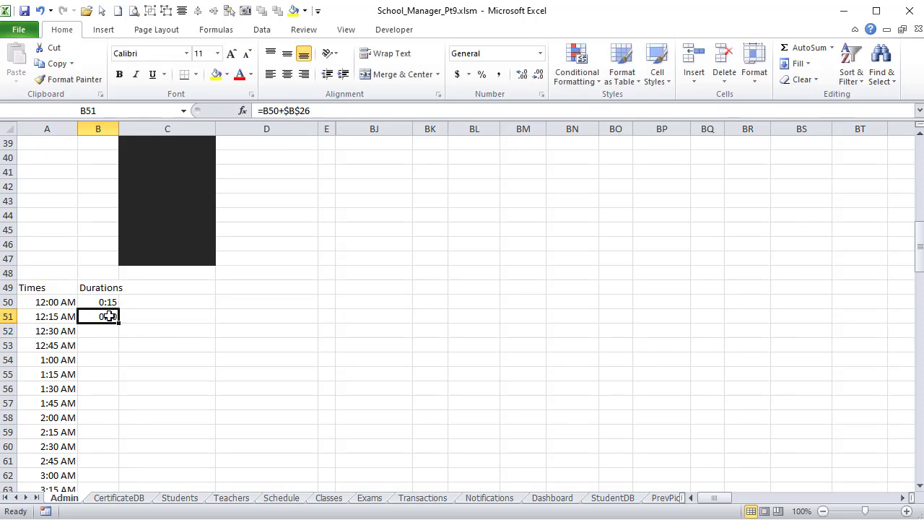
{"action": "left_click_drag", "start_coordinate": [118, 323], "coordinate": [44, 460]}
{"action": "scroll", "coordinate": [57, 456], "scroll_direction": "down", "scroll_amount": 5}
Apply a yellow fill and all borders to the Times and Durations table in A49:B145
{"action": "scroll", "coordinate": [56, 456], "scroll_direction": "down", "scroll_amount": 12}
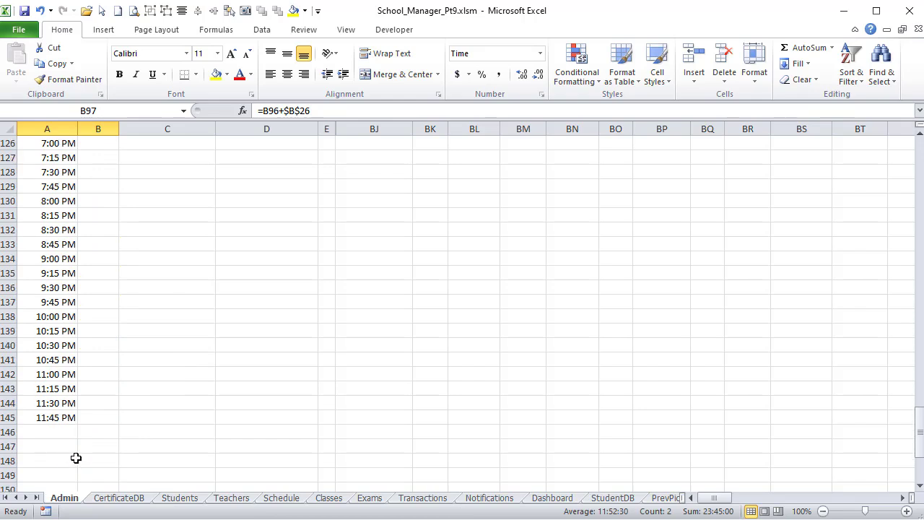
{"action": "left_click_drag", "start_coordinate": [91, 419], "coordinate": [49, 174]}
{"action": "left_click", "coordinate": [216, 73]}
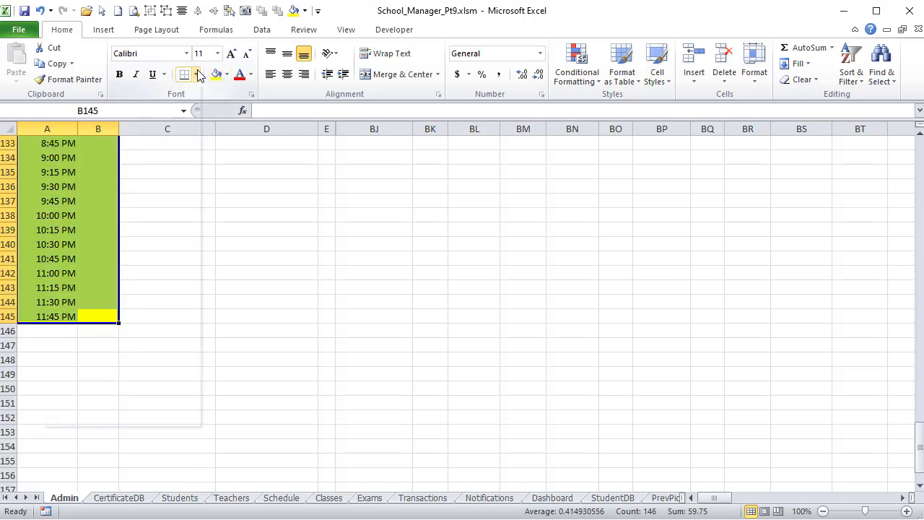
{"action": "left_click", "coordinate": [195, 75]}
{"action": "left_click", "coordinate": [77, 189]}
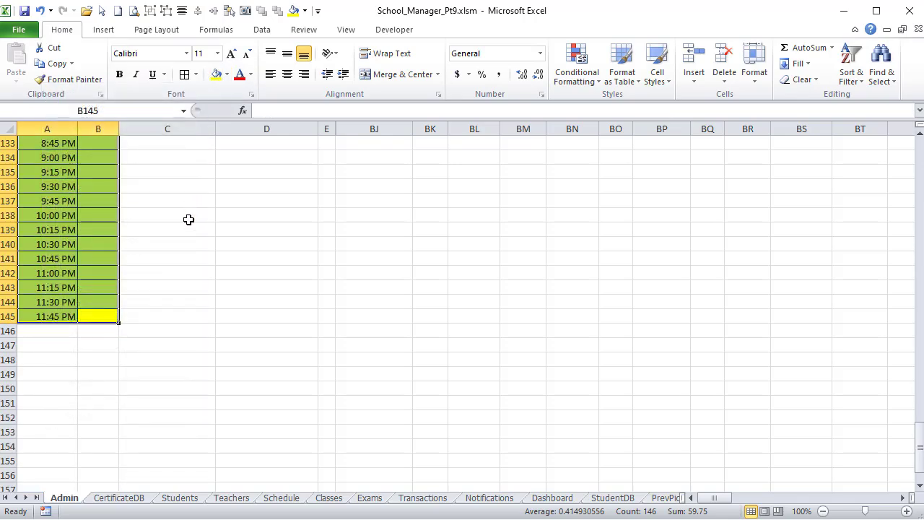
{"action": "left_click", "coordinate": [188, 239]}
{"action": "scroll", "coordinate": [195, 289], "scroll_direction": "up", "scroll_amount": 17}
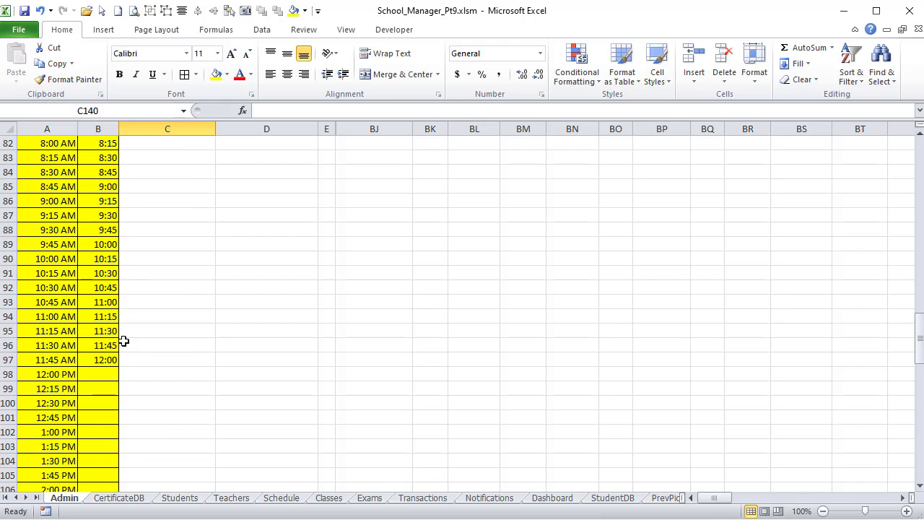
Name the duration cells B50:B97 on the Admin sheet Durations
{"action": "left_click", "coordinate": [106, 359]}
{"action": "scroll", "coordinate": [108, 359], "scroll_direction": "up", "scroll_amount": 15}
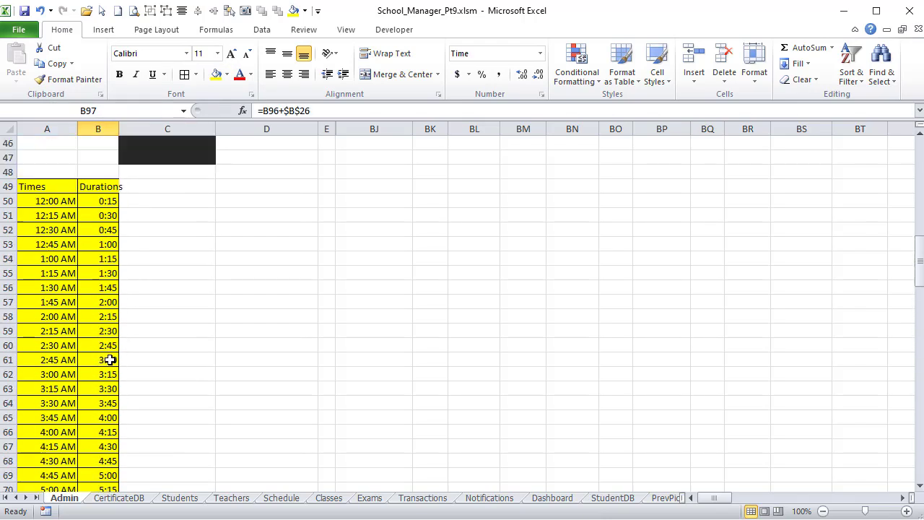
{"action": "left_click", "coordinate": [102, 332], "text": "shift"}
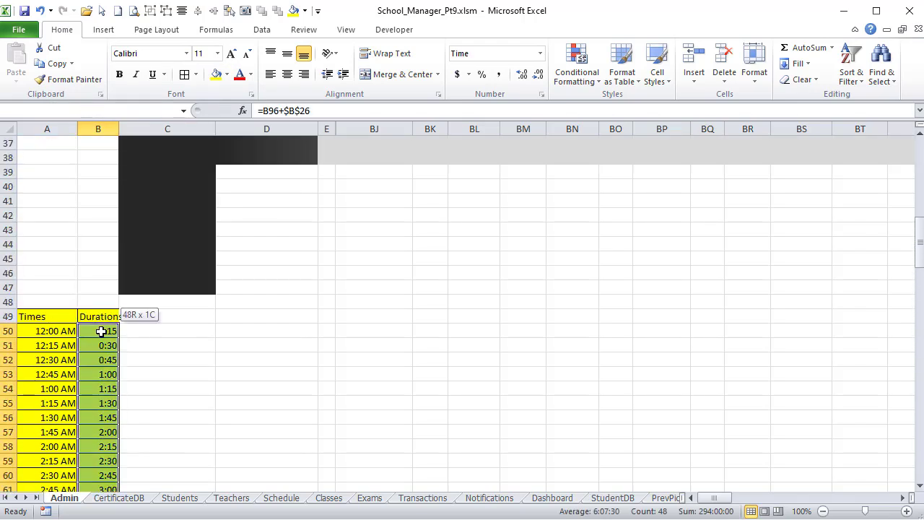
{"action": "left_click", "coordinate": [114, 109]}
{"action": "type", "text": "Durations"}
{"action": "key", "text": "Return"}
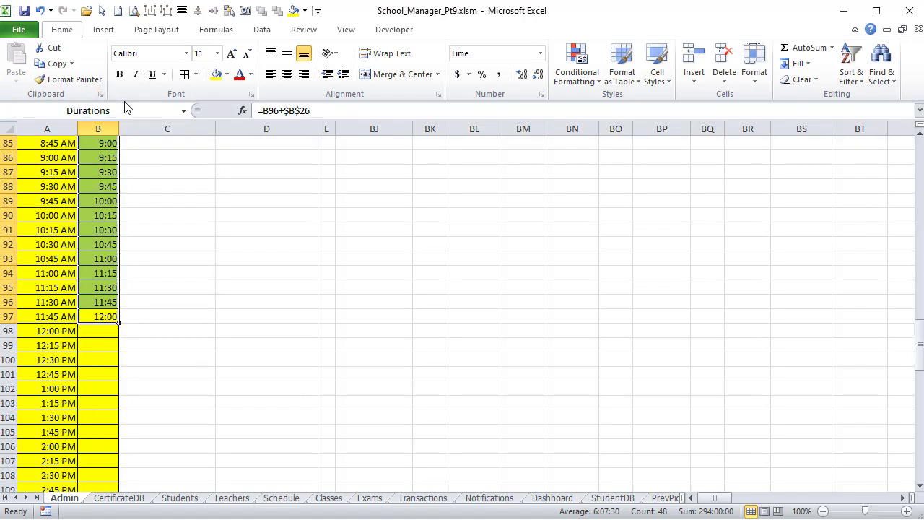
{"action": "scroll", "coordinate": [281, 282], "scroll_direction": "up", "scroll_amount": 15}
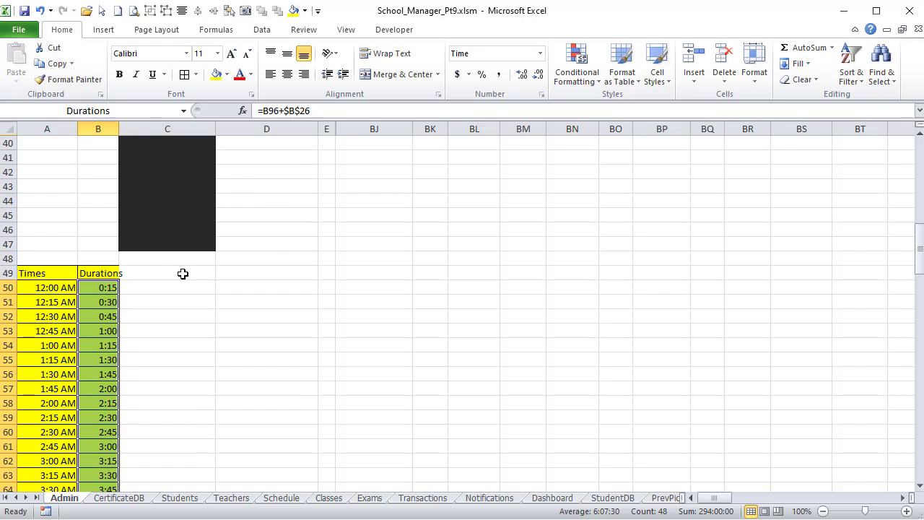
{"action": "scroll", "coordinate": [145, 296], "scroll_direction": "down", "scroll_amount": 14}
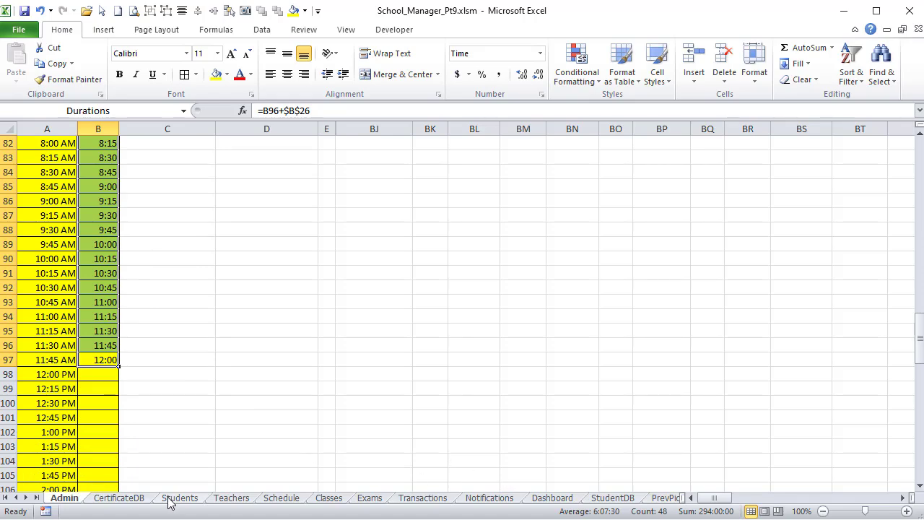
Add list data validation to the Duration field in J13 of the Classes sheet, using the Durations named range as source
{"action": "left_click", "coordinate": [335, 499]}
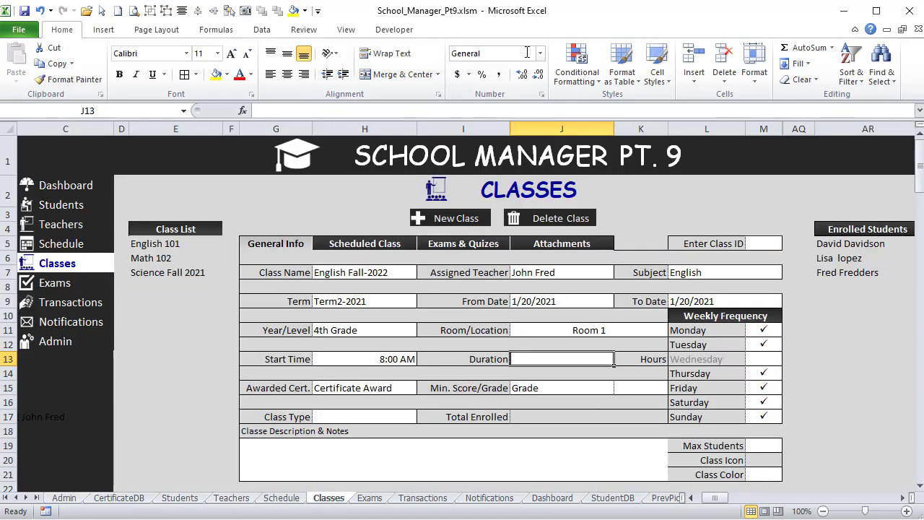
{"action": "left_click", "coordinate": [262, 30]}
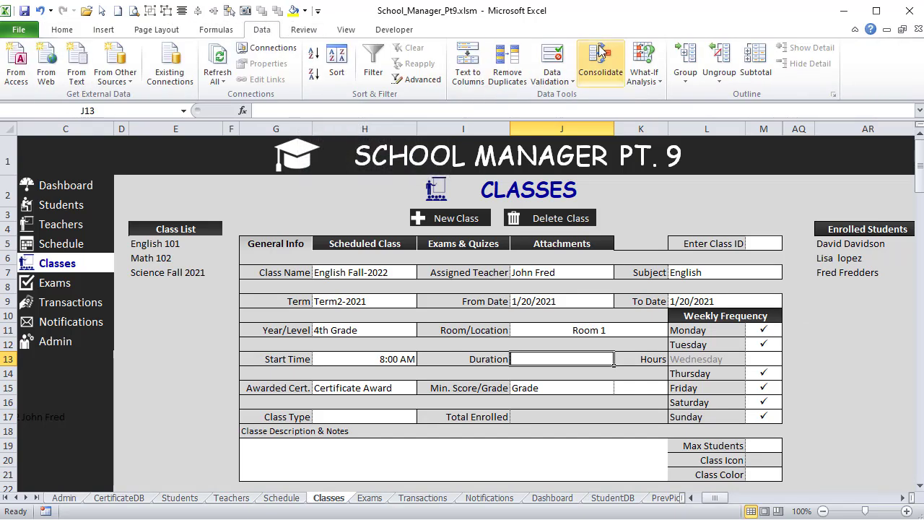
{"action": "left_click", "coordinate": [555, 56]}
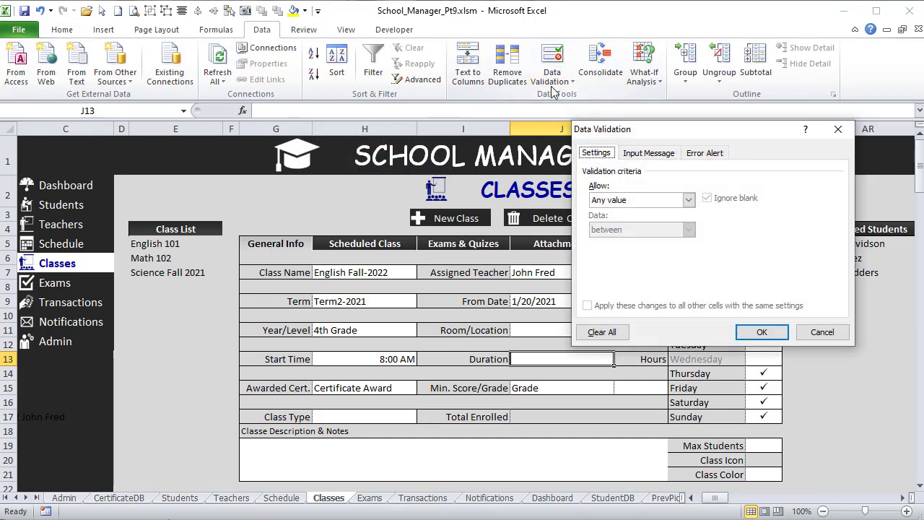
{"action": "left_click", "coordinate": [634, 200]}
{"action": "left_click", "coordinate": [619, 247]}
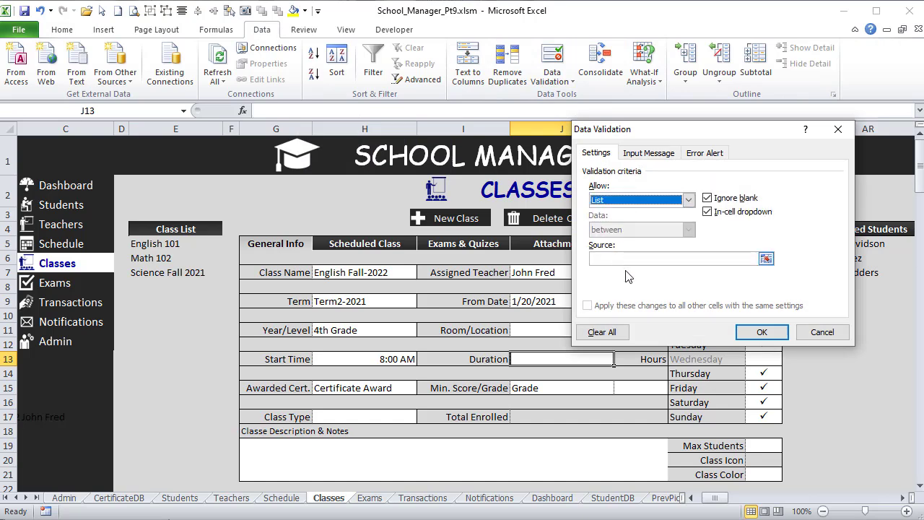
{"action": "left_click", "coordinate": [630, 260]}
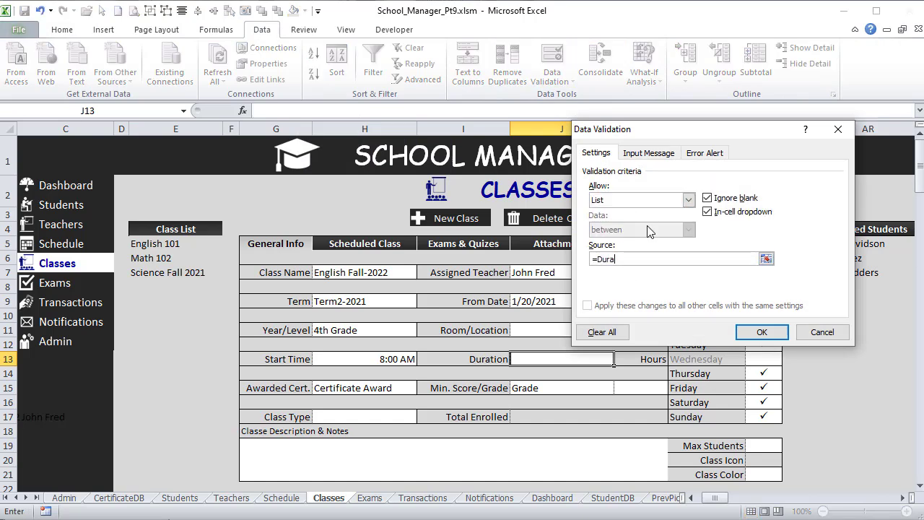
{"action": "key", "text": "Return"}
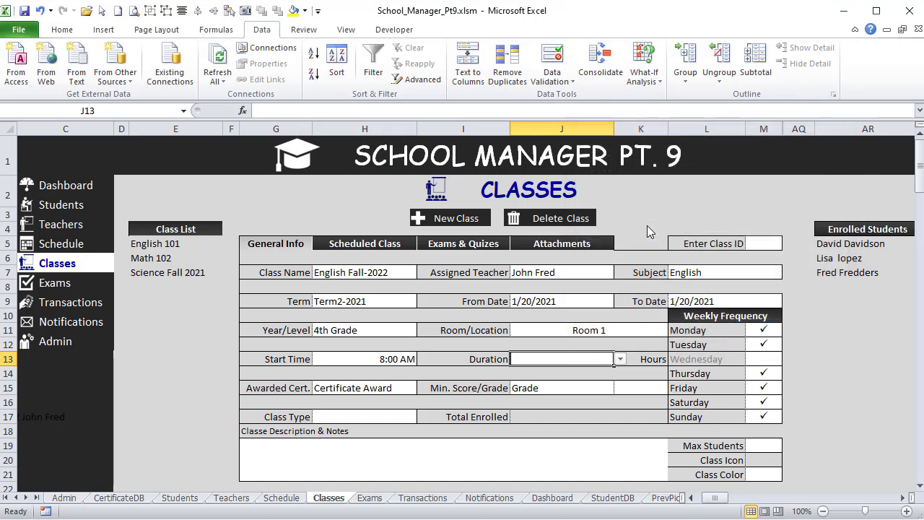
Choose 1:00 as the class Duration and format cell J13 as Time using the 13:30 type
{"action": "left_click", "coordinate": [619, 359]}
{"action": "left_click", "coordinate": [563, 399]}
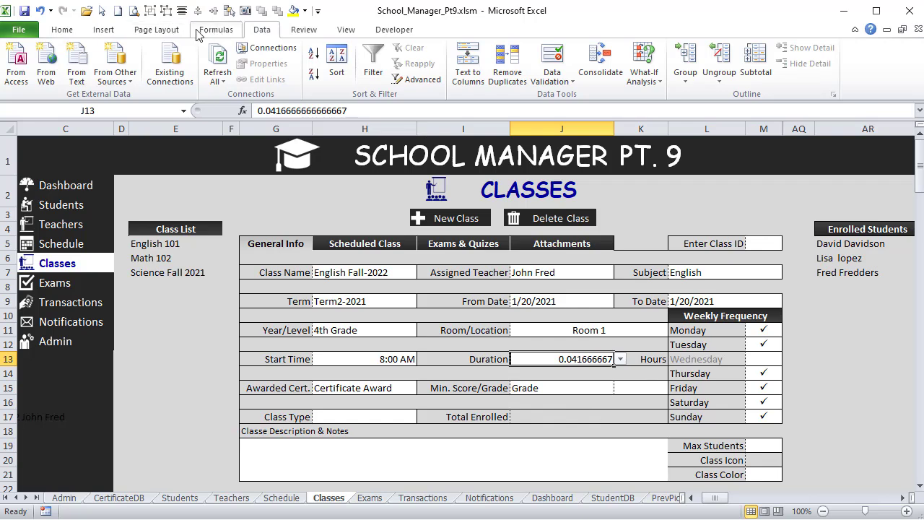
{"action": "left_click", "coordinate": [62, 30]}
{"action": "left_click", "coordinate": [539, 53]}
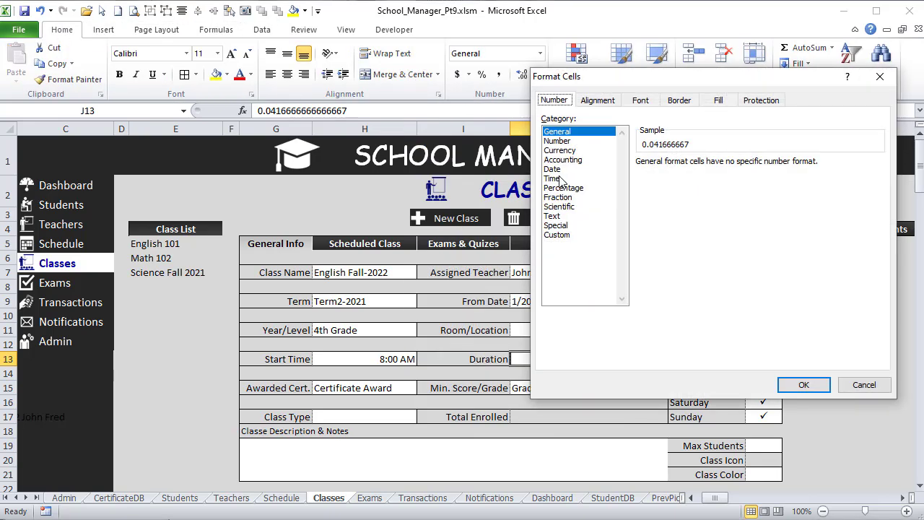
{"action": "left_click", "coordinate": [562, 178]}
{"action": "left_click", "coordinate": [680, 183]}
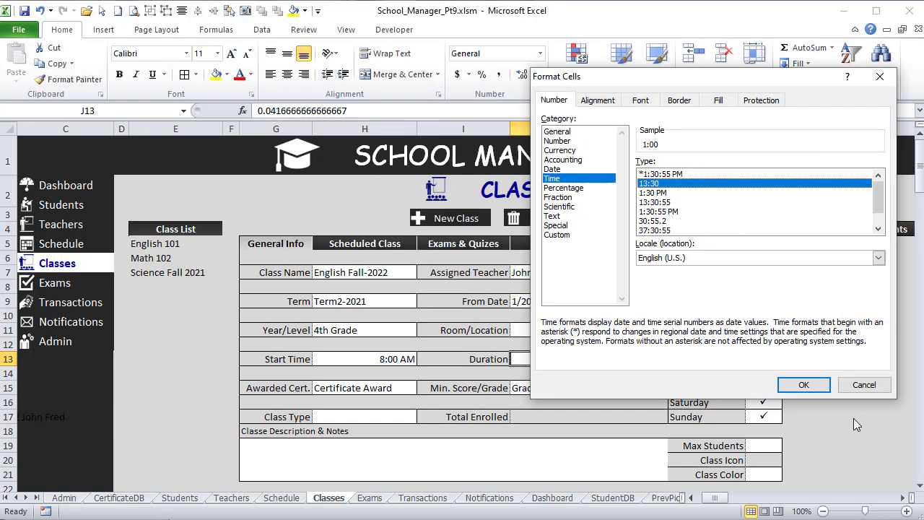
{"action": "left_click", "coordinate": [803, 385]}
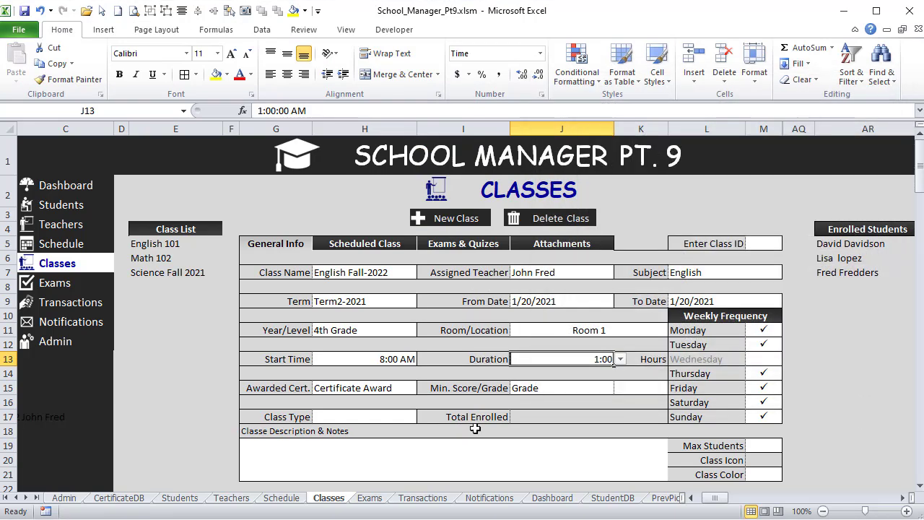
Replace the Hours label in K13 with the formula =IF(Admin!B54,"Hour","Hours")
{"action": "left_click", "coordinate": [653, 358]}
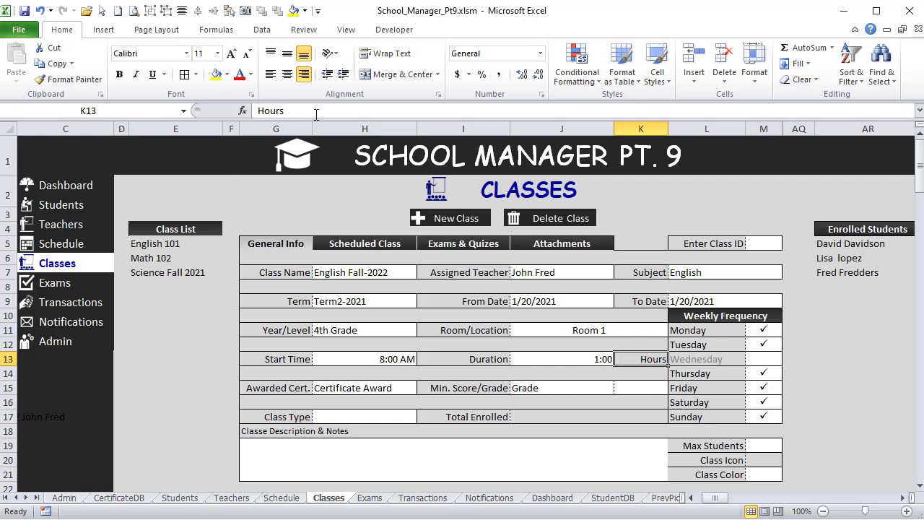
{"action": "left_click", "coordinate": [580, 360]}
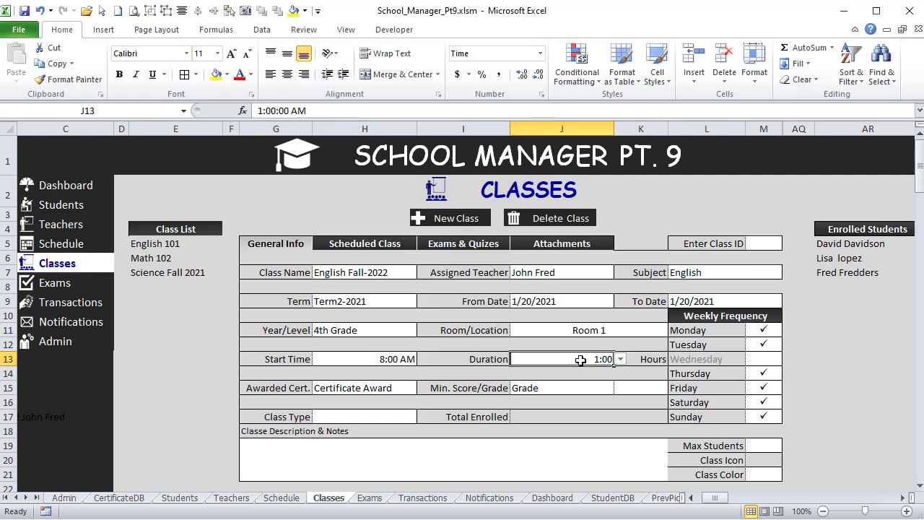
{"action": "left_click", "coordinate": [643, 361]}
{"action": "left_click_drag", "start_coordinate": [322, 110], "coordinate": [258, 110]}
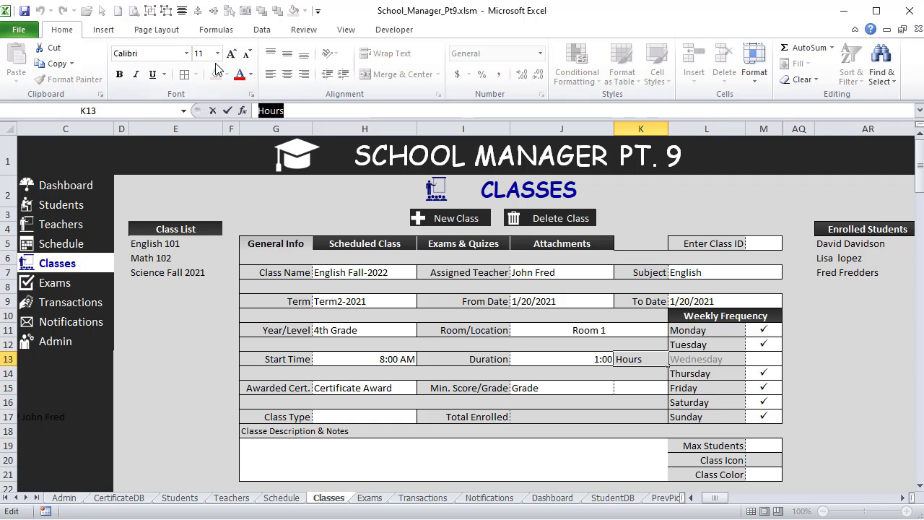
{"action": "type", "text": "=if("}
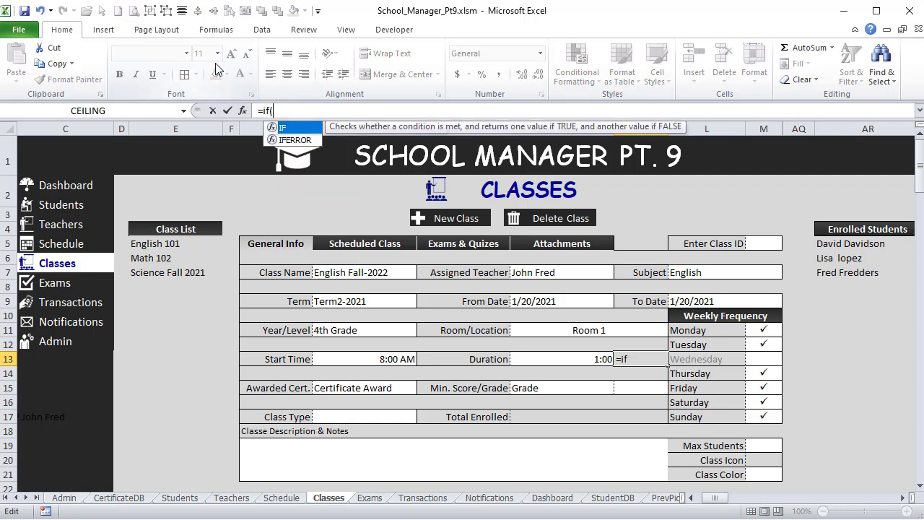
{"action": "left_click", "coordinate": [531, 358]}
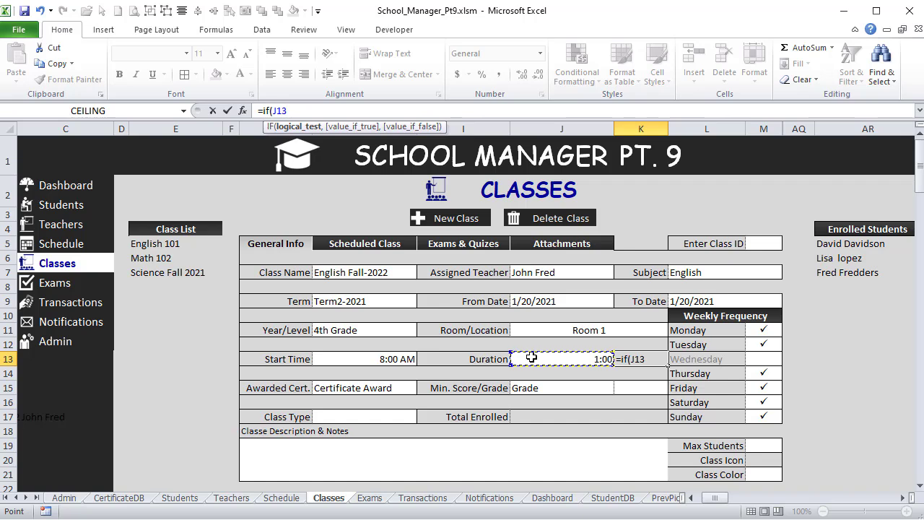
{"action": "left_click", "coordinate": [64, 498]}
{"action": "left_click_drag", "start_coordinate": [916, 320], "coordinate": [915, 237]}
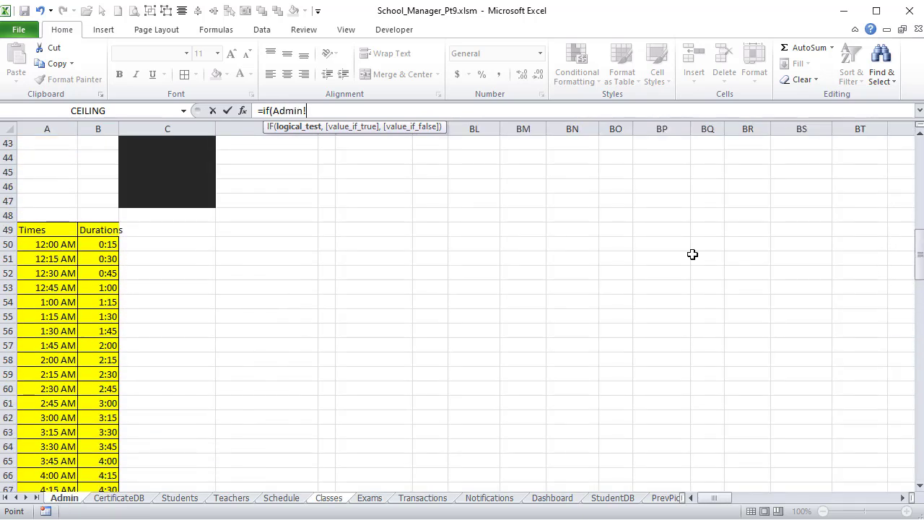
{"action": "left_click", "coordinate": [108, 302]}
{"action": "type", "text": ","}
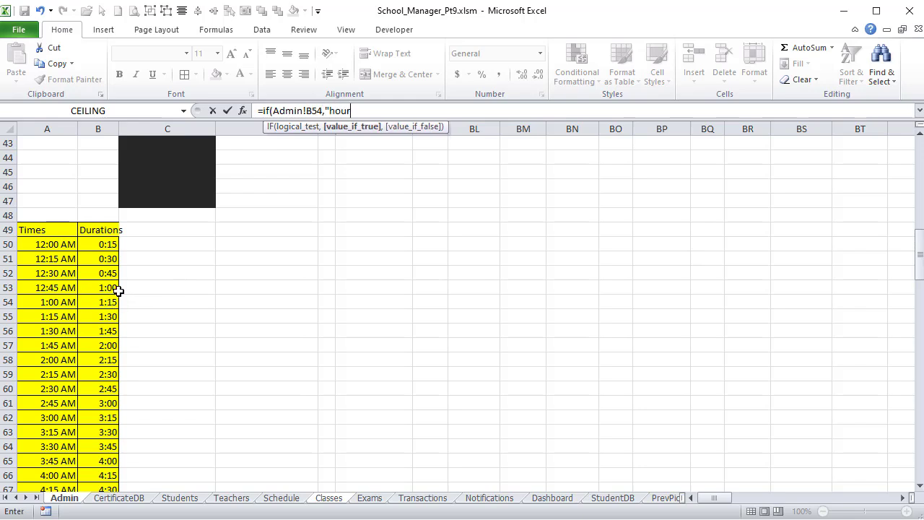
{"action": "type", "text": "\"Hour\",\"Hours\""}
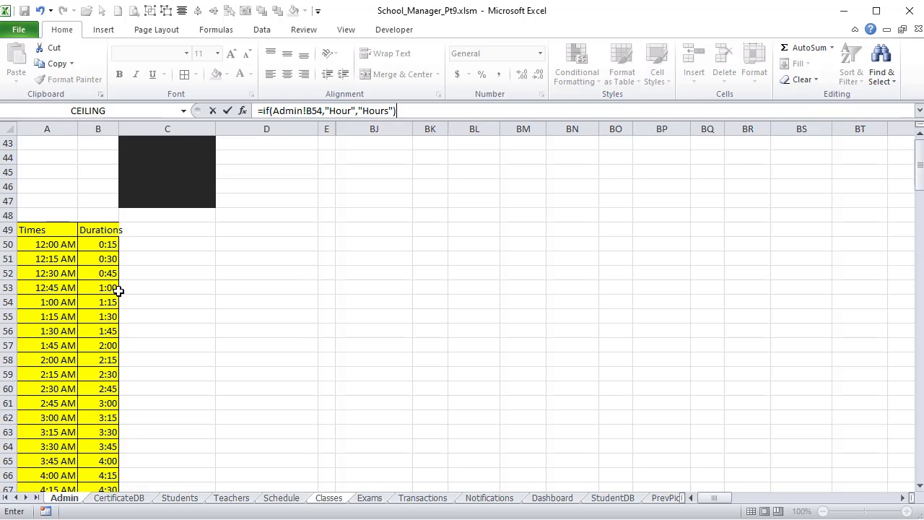
{"action": "key", "text": "Return"}
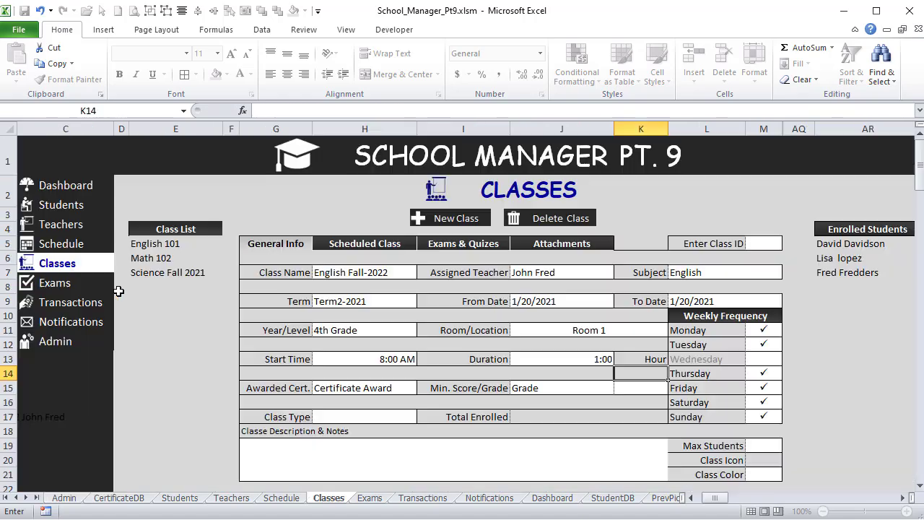
Set the class Duration to 2:00 to test the unit label
{"action": "left_click", "coordinate": [561, 359]}
{"action": "left_click", "coordinate": [619, 359]}
{"action": "left_click", "coordinate": [598, 380]}
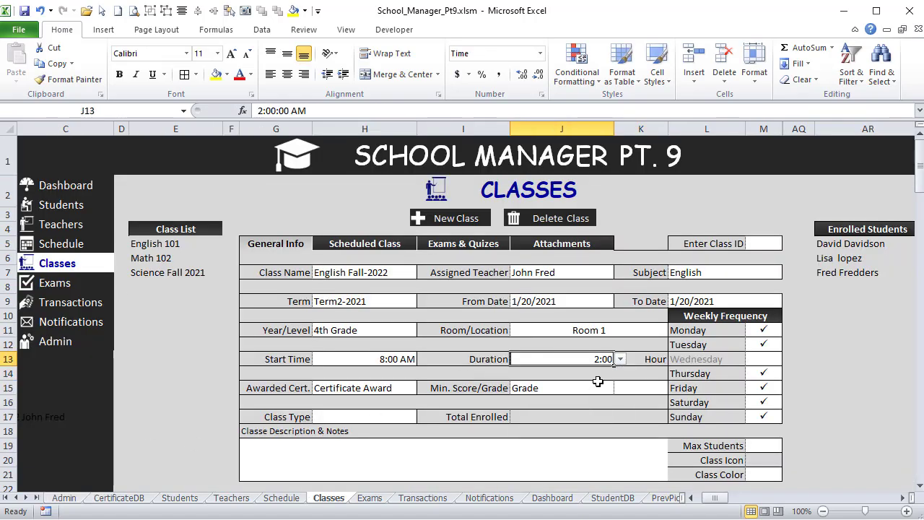
Correct the condition of the unit label formula in K13 so it reads =IF(J13<Admin!B54,"Hour","Hours")
{"action": "left_click", "coordinate": [324, 111]}
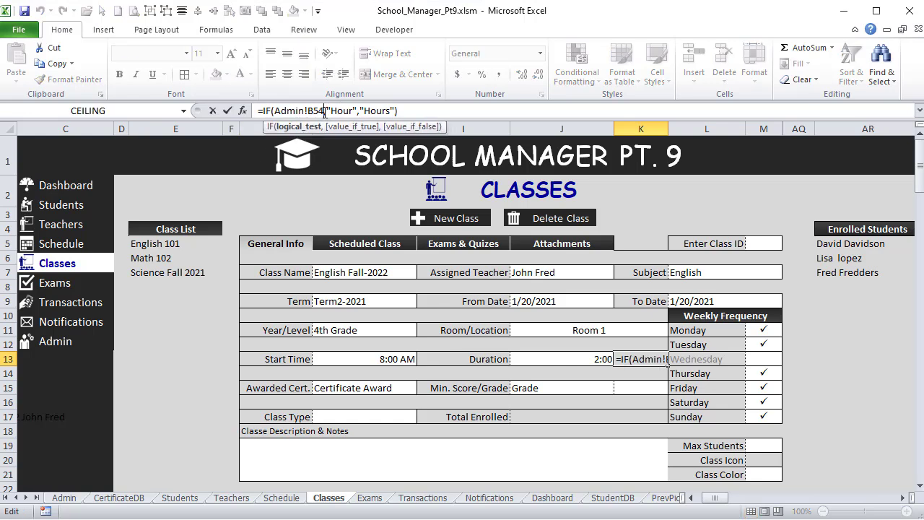
{"action": "left_click", "coordinate": [547, 358]}
{"action": "type", "text": "<"}
{"action": "key", "text": "Return"}
Set the class Duration to 1:00 and check the unit label formula in K13
{"action": "left_click", "coordinate": [566, 338]}
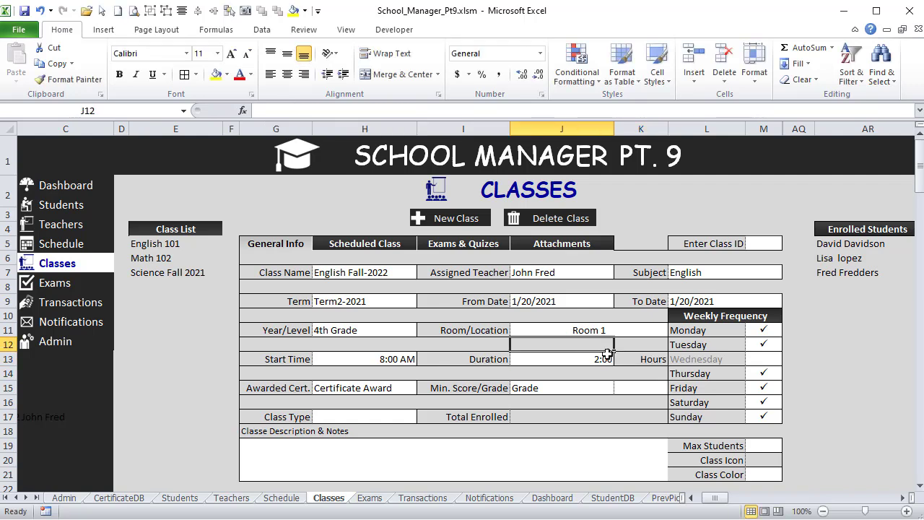
{"action": "left_click", "coordinate": [606, 359]}
{"action": "left_click", "coordinate": [620, 359]}
{"action": "scroll", "coordinate": [592, 393], "scroll_direction": "up", "scroll_amount": 3}
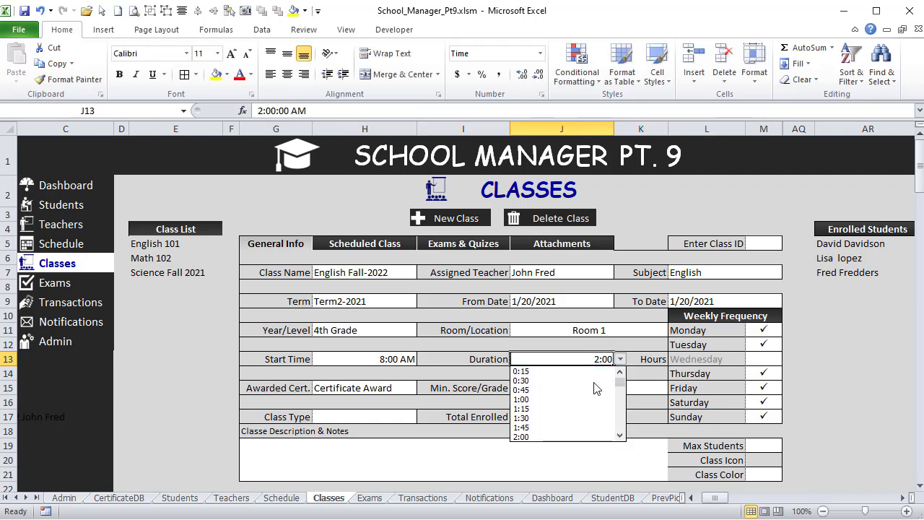
{"action": "left_click", "coordinate": [567, 402]}
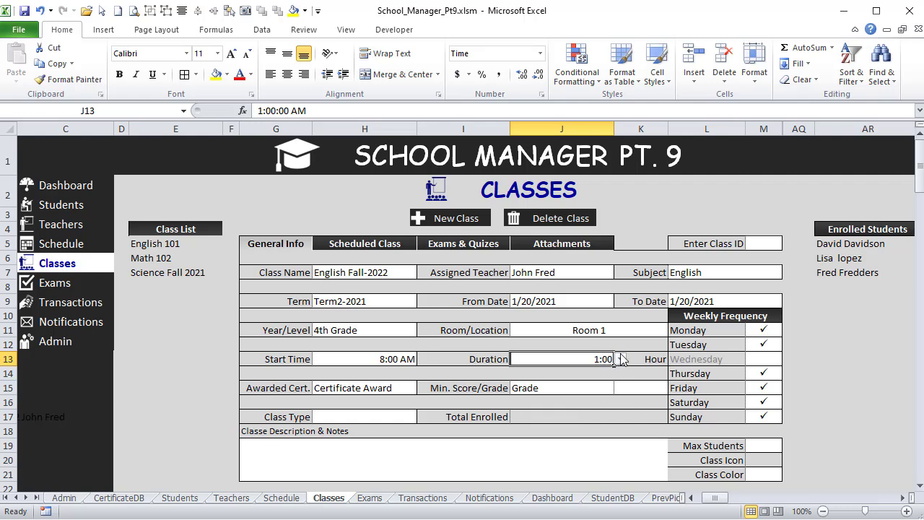
{"action": "key", "text": "Right"}
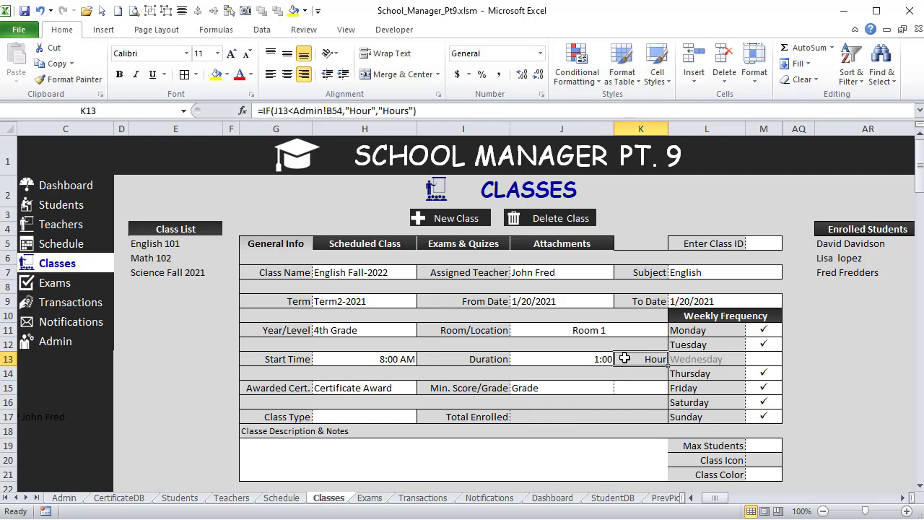
{"action": "left_click", "coordinate": [570, 365]}
{"action": "left_click", "coordinate": [320, 390]}
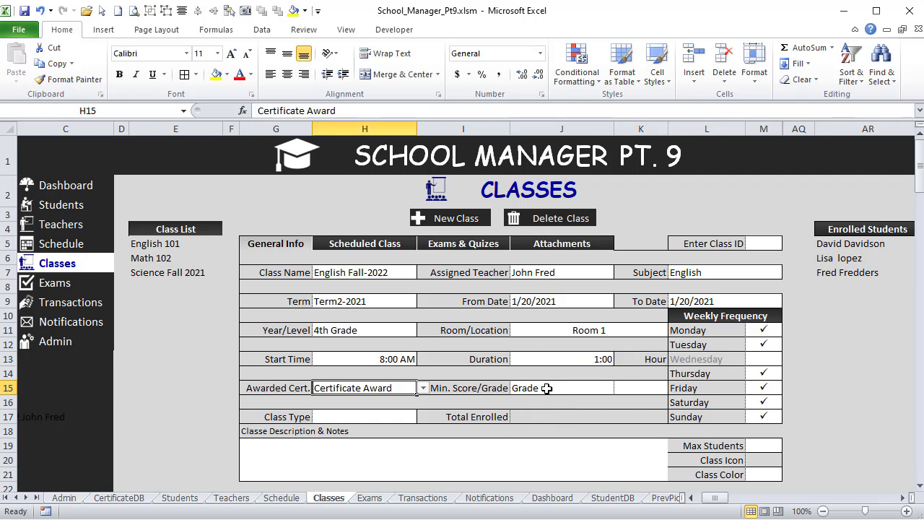
{"action": "left_click", "coordinate": [514, 391]}
Restrict the Class Type cell H17 to a dropdown list sourced from =Class_Type and choose Afternoon
{"action": "left_click", "coordinate": [328, 421]}
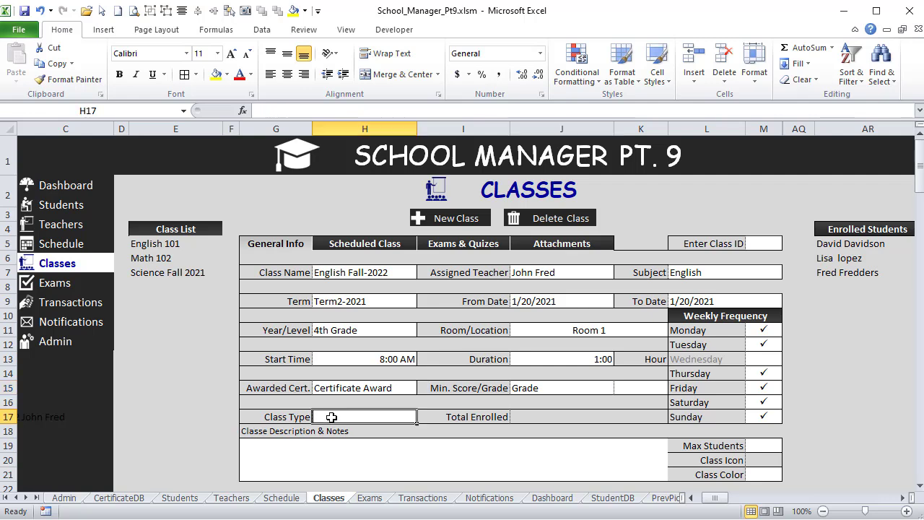
{"action": "left_click", "coordinate": [261, 29]}
{"action": "left_click", "coordinate": [565, 80]}
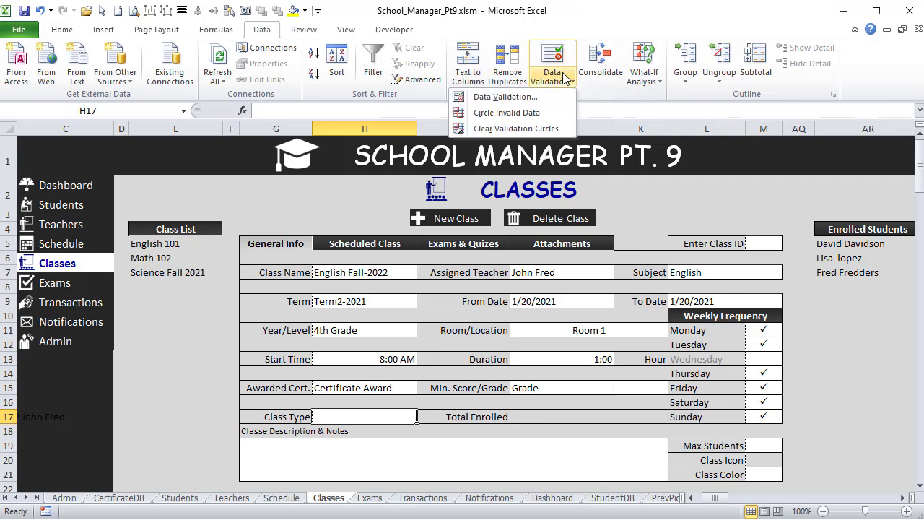
{"action": "left_click", "coordinate": [533, 97]}
{"action": "left_click", "coordinate": [639, 200]}
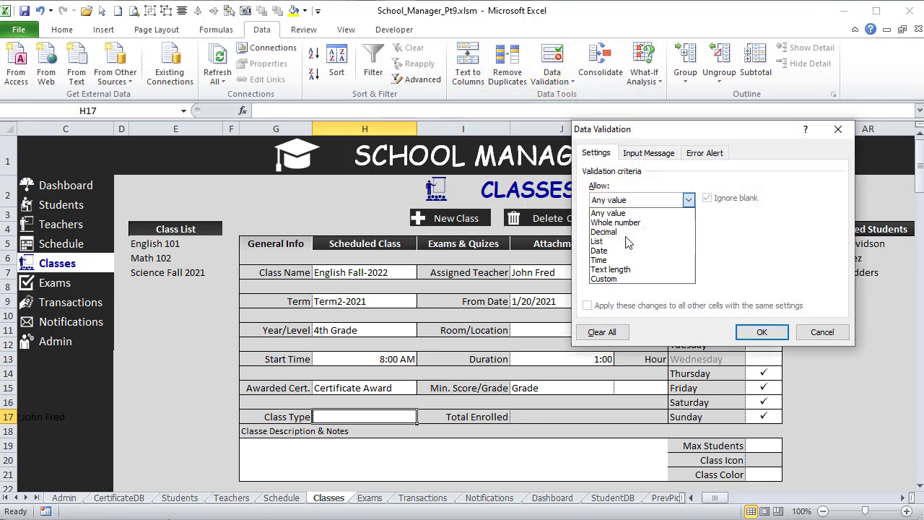
{"action": "left_click", "coordinate": [628, 240]}
{"action": "left_click", "coordinate": [629, 258]}
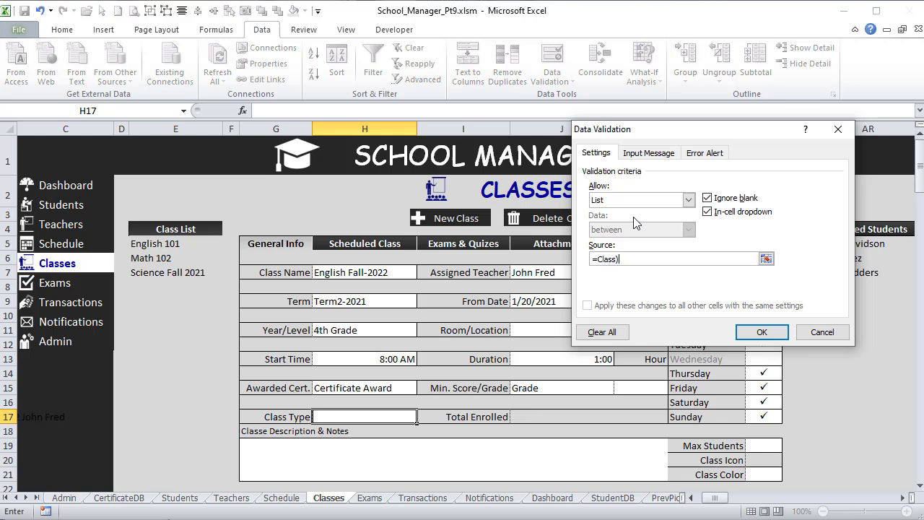
{"action": "type", "text": "=Class_Type"}
{"action": "key", "text": "Return"}
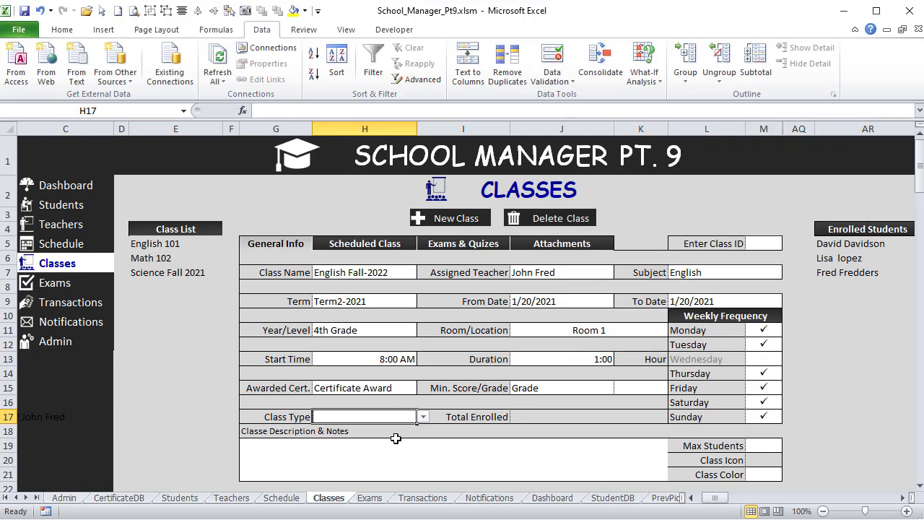
{"action": "left_click", "coordinate": [424, 417]}
{"action": "left_click", "coordinate": [402, 434]}
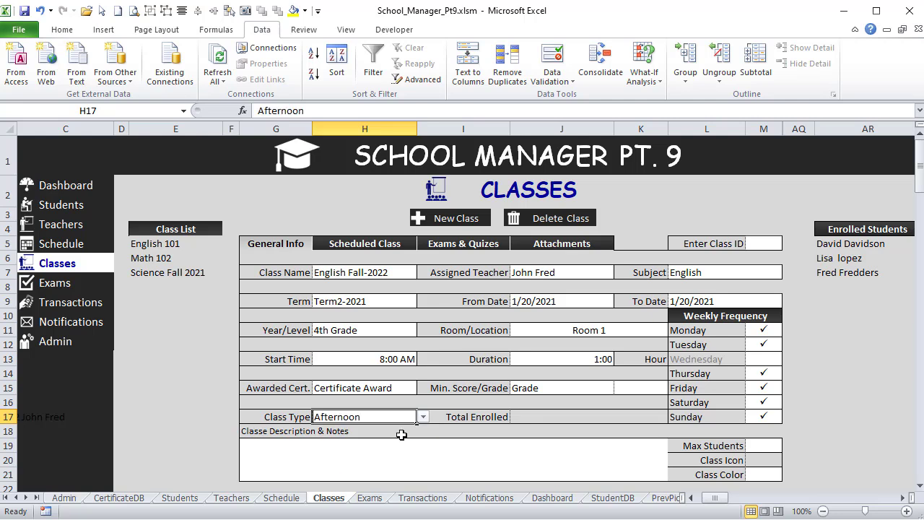
Enter the formula =COUNTA(AR5:AR999) in the Total Enrolled cell J17 to count the enrolled students
{"action": "left_click", "coordinate": [514, 417]}
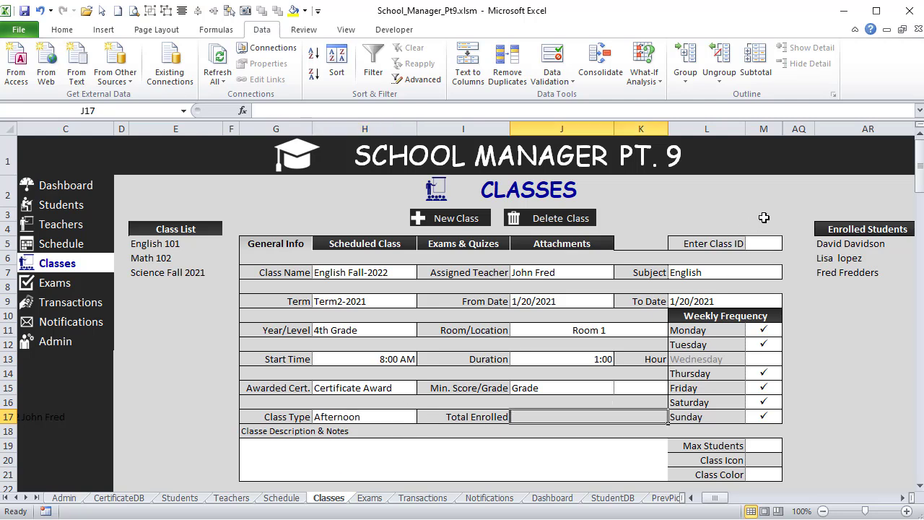
{"action": "type", "text": "=Counta("}
{"action": "left_click", "coordinate": [863, 247]}
{"action": "left_click_drag", "start_coordinate": [862, 262], "coordinate": [863, 301]}
{"action": "left_click", "coordinate": [339, 110]}
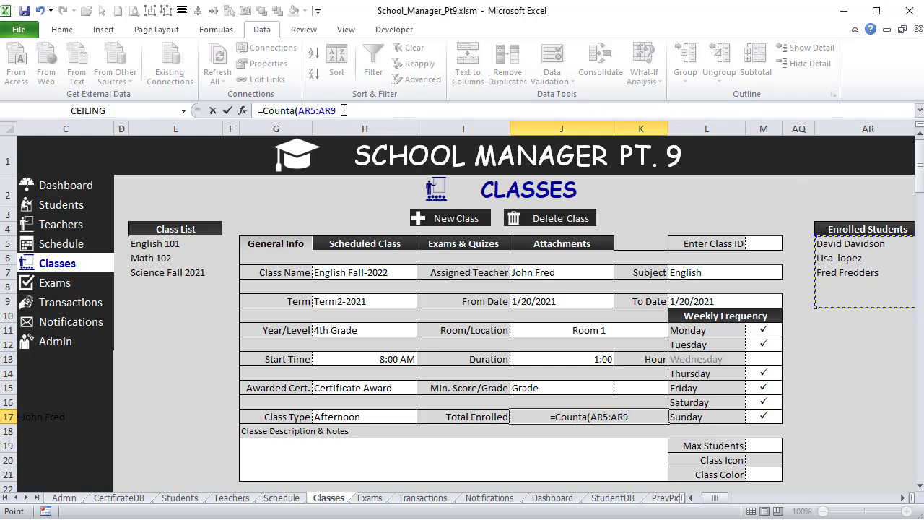
{"action": "type", "text": "99"}
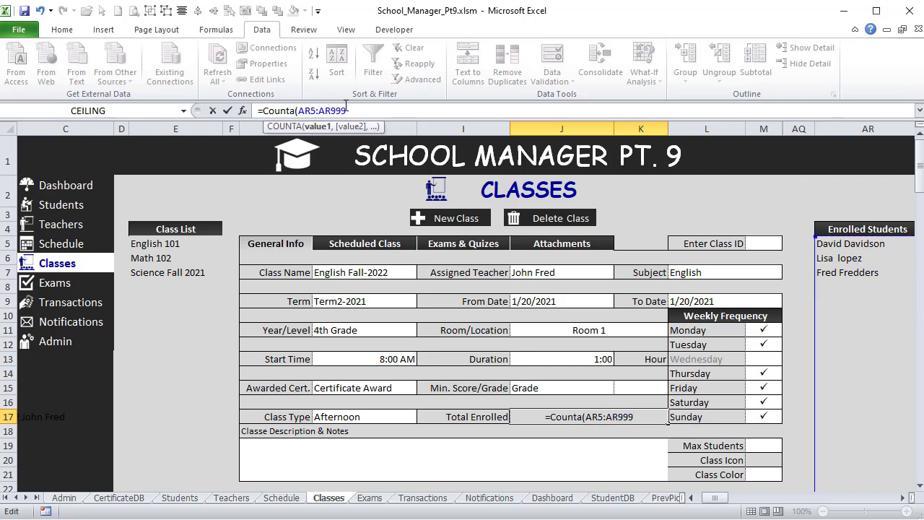
{"action": "key", "text": "Return"}
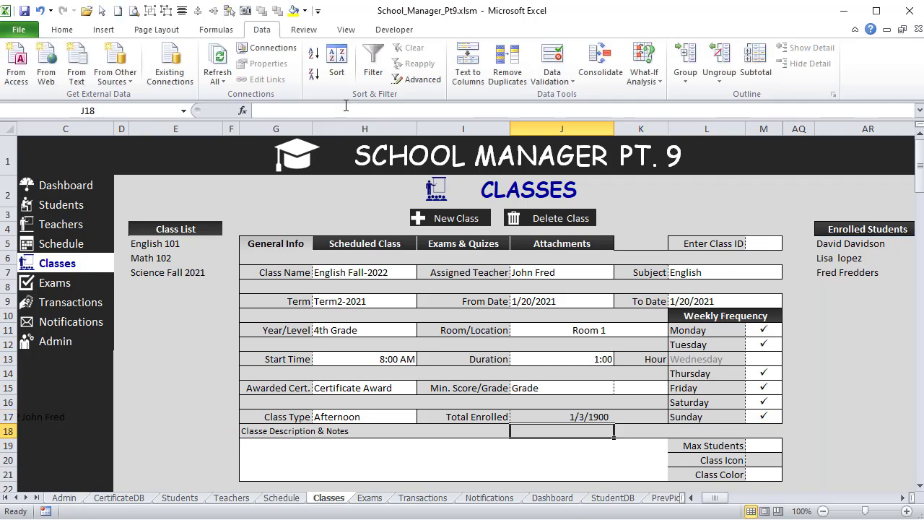
Change the number format of the Total Enrolled cell J17 to General
{"action": "left_click", "coordinate": [592, 417]}
{"action": "left_click", "coordinate": [62, 30]}
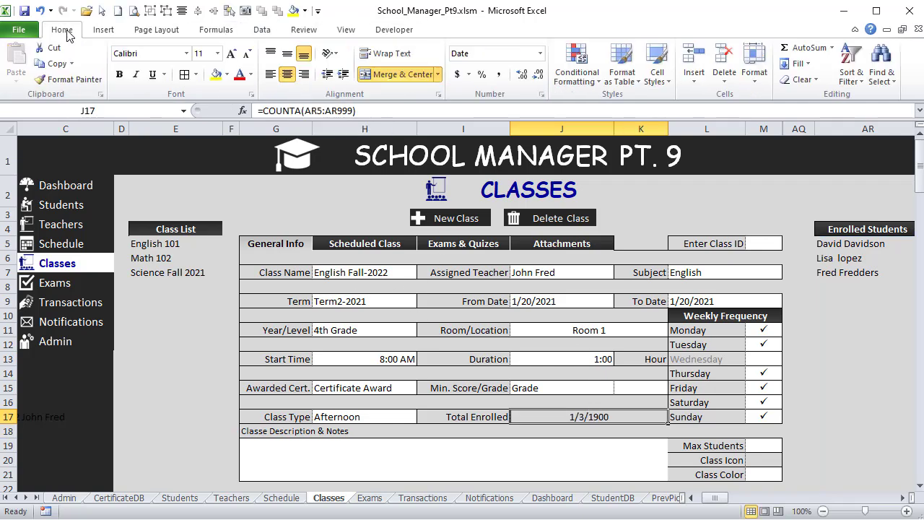
{"action": "left_click", "coordinate": [540, 54]}
{"action": "left_click", "coordinate": [502, 78]}
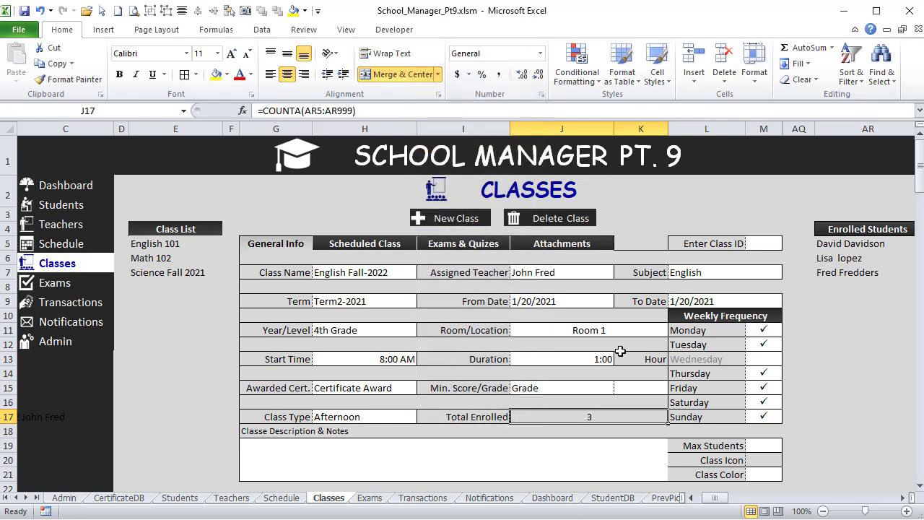
Add two more student names to the Enrolled Students list in AR8 and AR9 to test the Total Enrolled count
{"action": "left_click", "coordinate": [848, 287]}
{"action": "type", "text": "Davidson"}
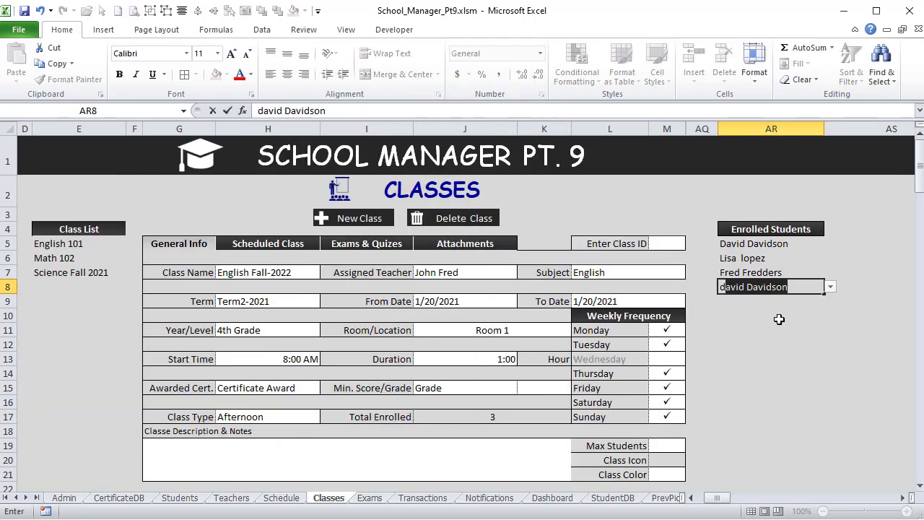
{"action": "left_click_drag", "start_coordinate": [780, 318], "coordinate": [777, 304]}
{"action": "left_click", "coordinate": [777, 303]}
{"action": "left_click", "coordinate": [830, 301]}
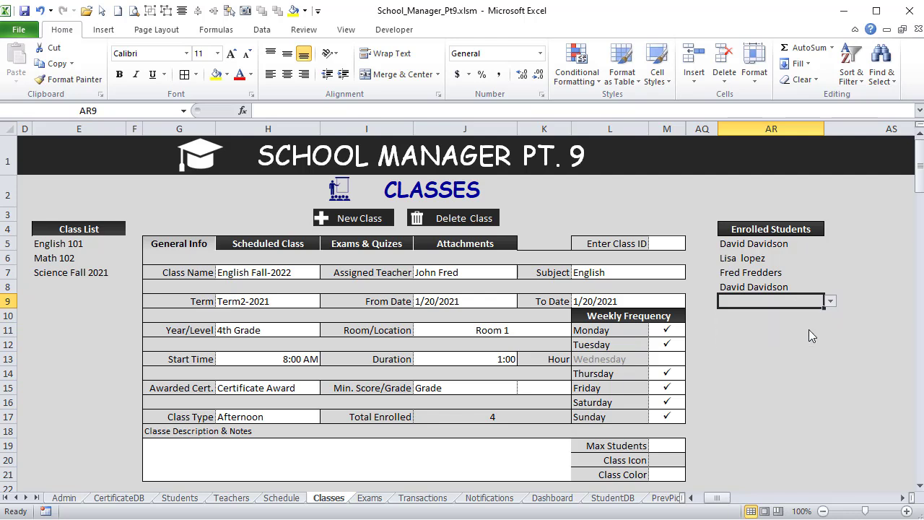
{"action": "left_click", "coordinate": [758, 330]}
{"action": "left_click_drag", "start_coordinate": [765, 244], "coordinate": [730, 347]}
{"action": "left_click_drag", "start_coordinate": [63, 244], "coordinate": [62, 310]}
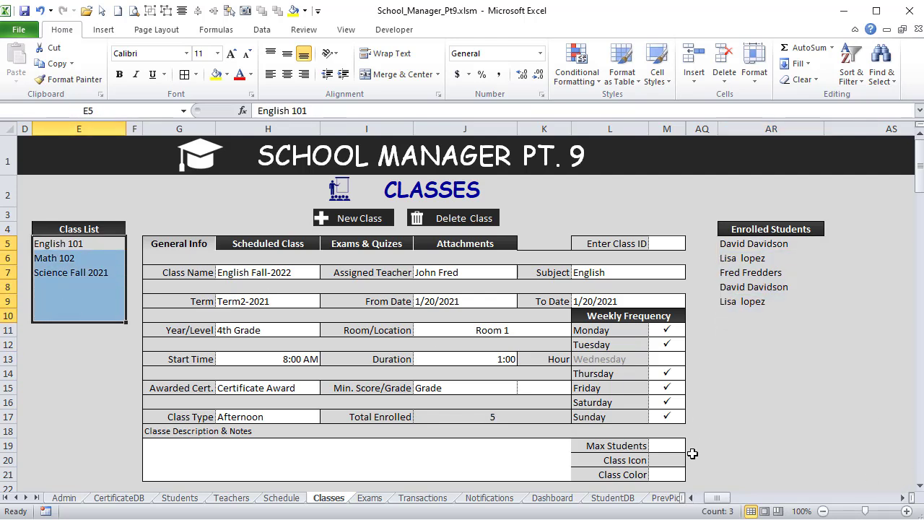
Clear the Teacher # label and value in A2:B2 by copying the blank cells A1:B1 over them
{"action": "left_click", "coordinate": [691, 498]}
{"action": "left_click", "coordinate": [692, 498]}
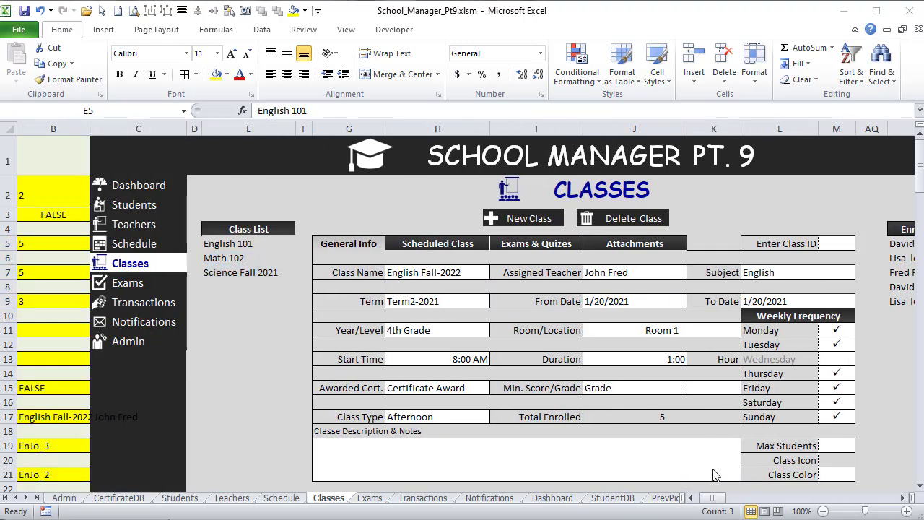
{"action": "left_click_drag", "start_coordinate": [704, 503], "coordinate": [698, 502]}
{"action": "left_click", "coordinate": [49, 200]}
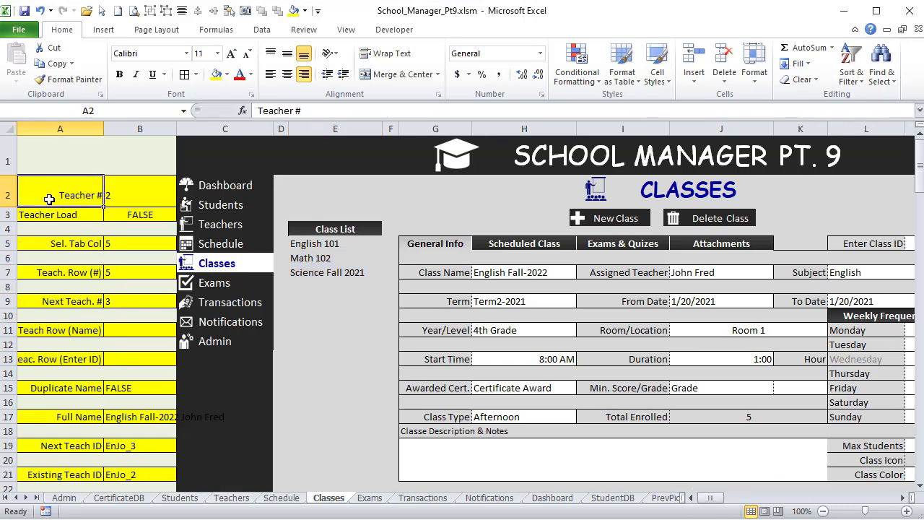
{"action": "left_click", "coordinate": [36, 160]}
{"action": "left_click_drag", "start_coordinate": [37, 155], "coordinate": [125, 157]}
{"action": "key", "text": "ctrl+c"}
{"action": "left_click", "coordinate": [54, 192]}
{"action": "key", "text": "ctrl+v"}
Replace the Teacher Load label in A3 with "Show Inactive Class"
{"action": "left_click", "coordinate": [54, 209]}
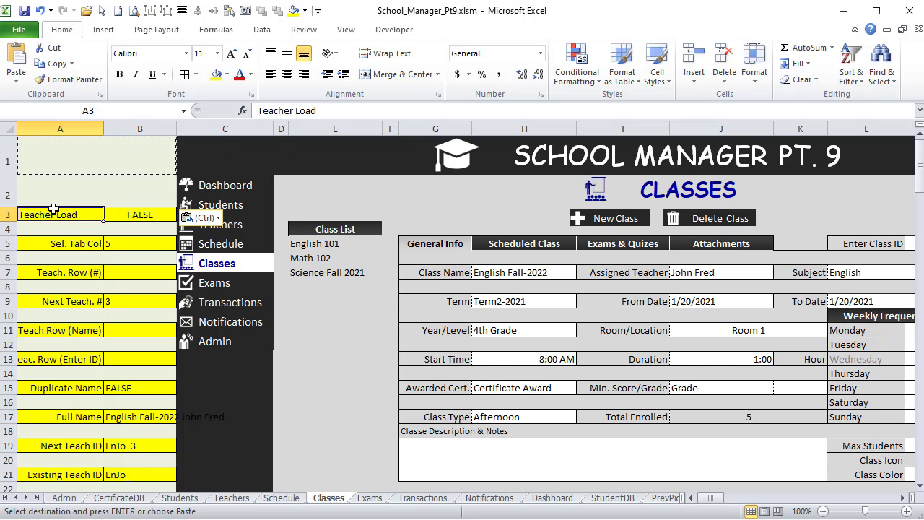
{"action": "type", "text": "Sho"}
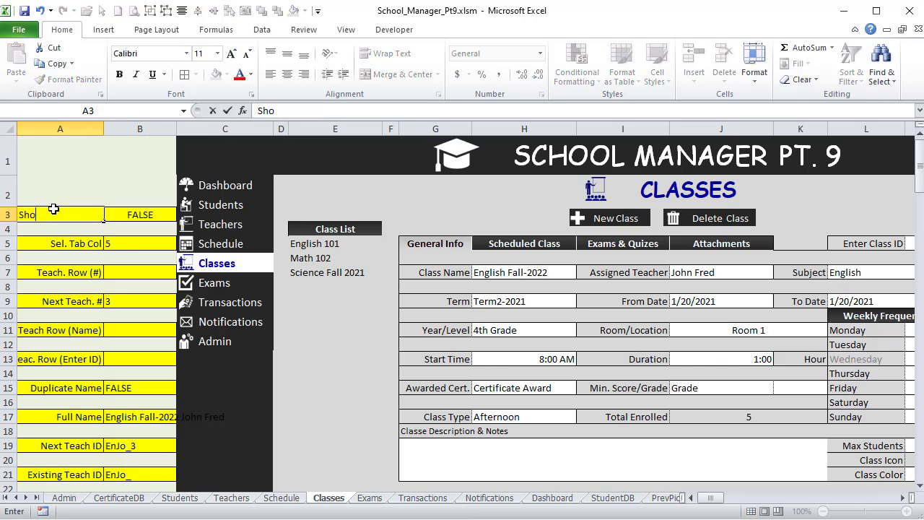
{"action": "type", "text": "w Inactive Class"}
{"action": "key", "text": "Return"}
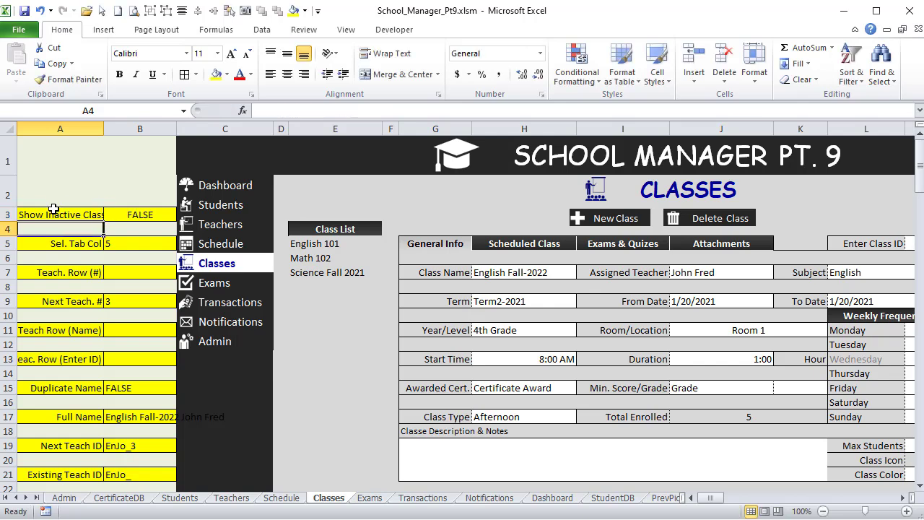
Insert a check box form control directly above the Class List header, about as wide as column E
{"action": "left_click", "coordinate": [394, 29]}
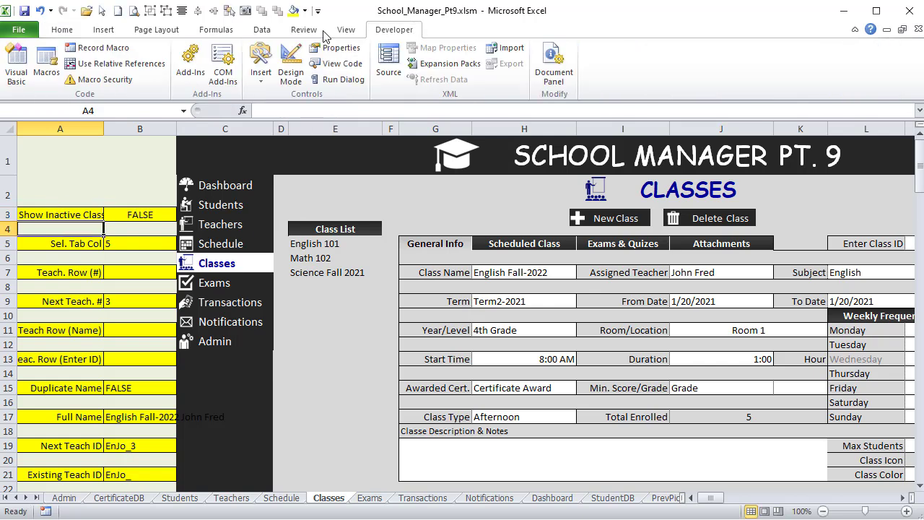
{"action": "left_click", "coordinate": [260, 70]}
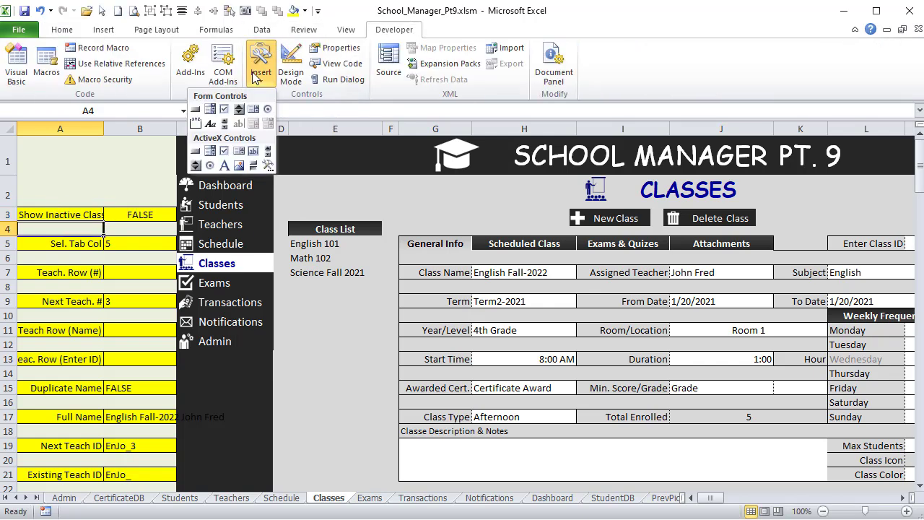
{"action": "left_click", "coordinate": [224, 109]}
{"action": "left_click_drag", "start_coordinate": [288, 204], "coordinate": [382, 220]}
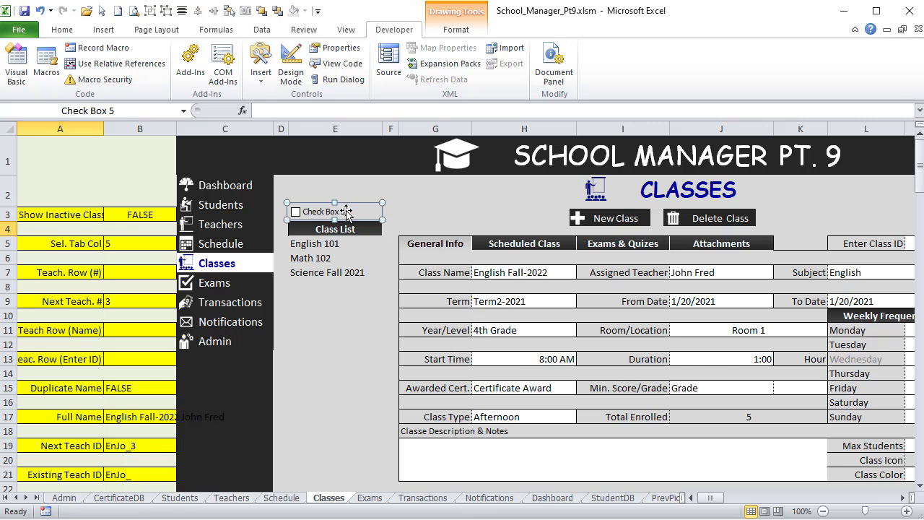
Change the check box caption to "Show Inactive Classes" and deselect the control
{"action": "left_click", "coordinate": [344, 212]}
{"action": "left_click_drag", "start_coordinate": [314, 210], "coordinate": [354, 216]}
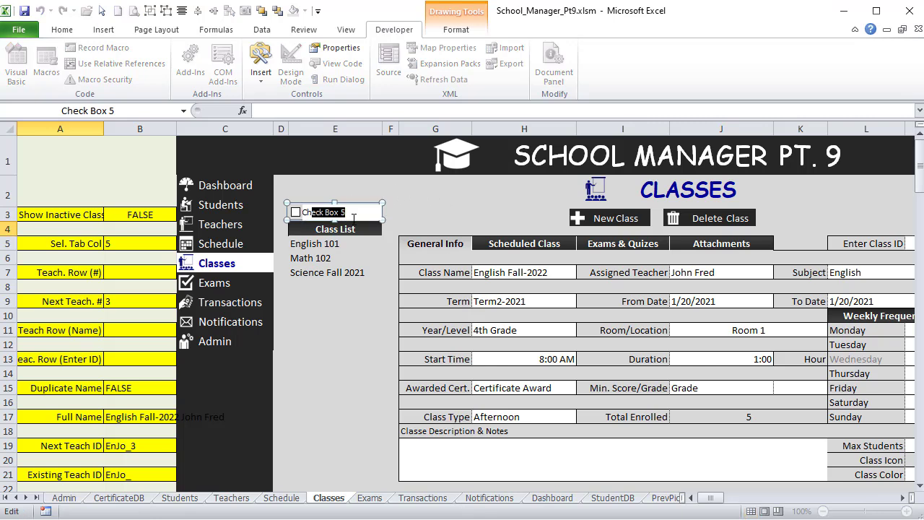
{"action": "key", "text": "BackSpace"}
{"action": "key", "text": "BackSpace"}
{"action": "key", "text": "BackSpace"}
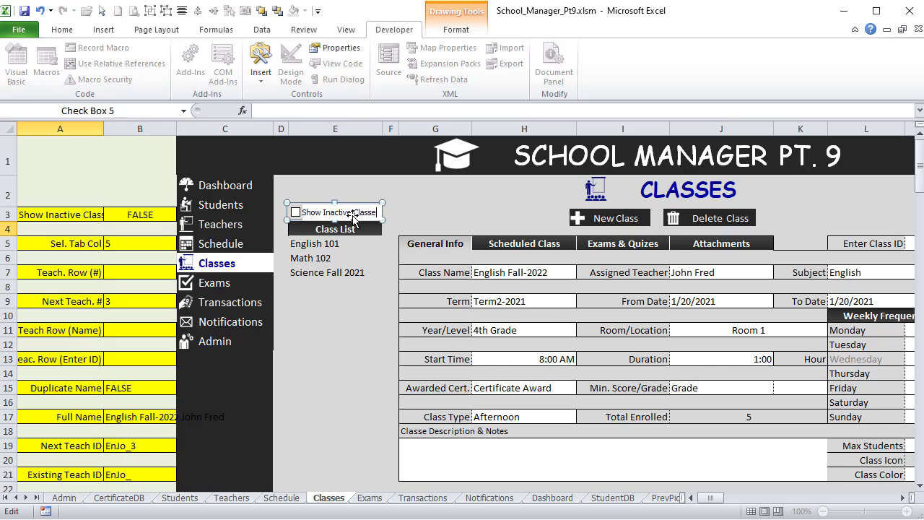
{"action": "left_click", "coordinate": [376, 256]}
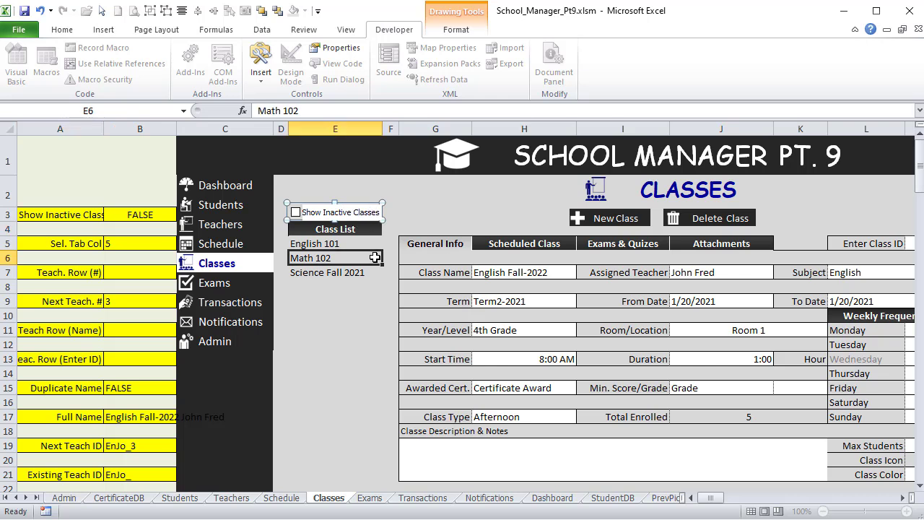
{"action": "left_click", "coordinate": [373, 245]}
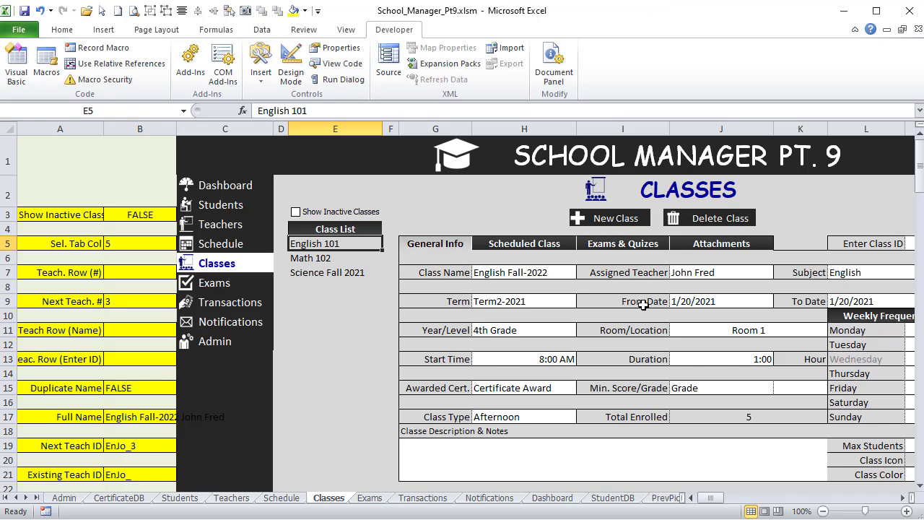
{"action": "left_click", "coordinate": [871, 302]}
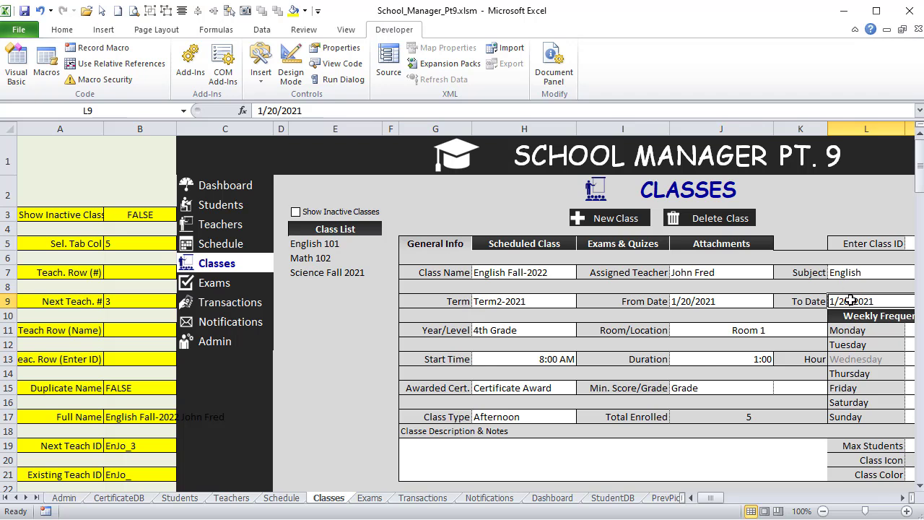
{"action": "left_click_drag", "start_coordinate": [349, 246], "coordinate": [345, 274]}
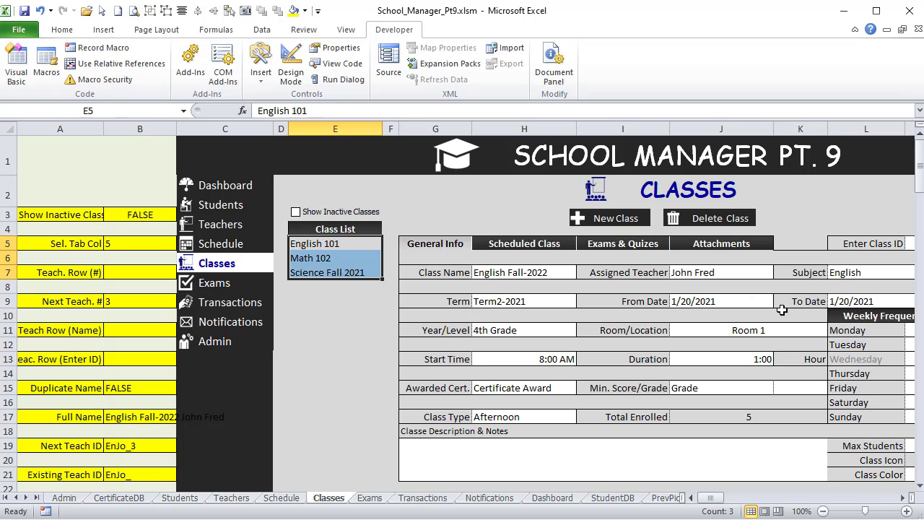
{"action": "left_click", "coordinate": [891, 302]}
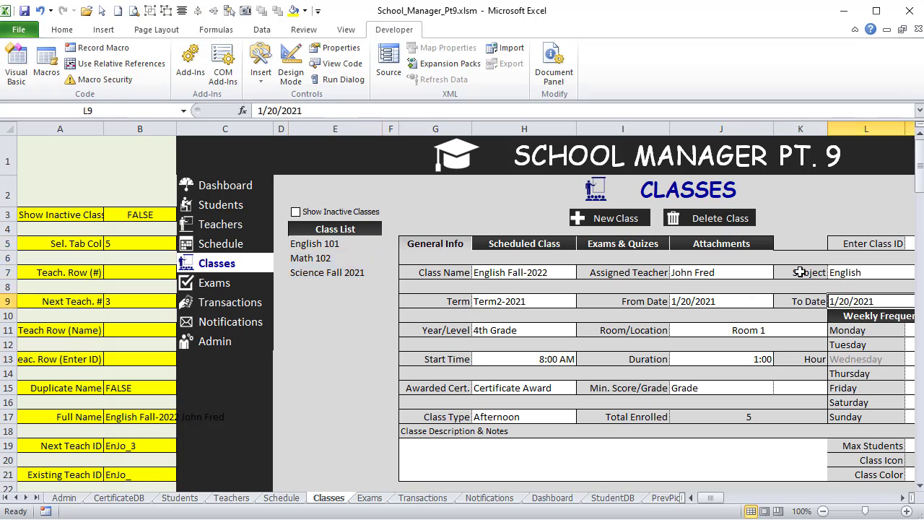
{"action": "left_click_drag", "start_coordinate": [289, 243], "coordinate": [293, 273]}
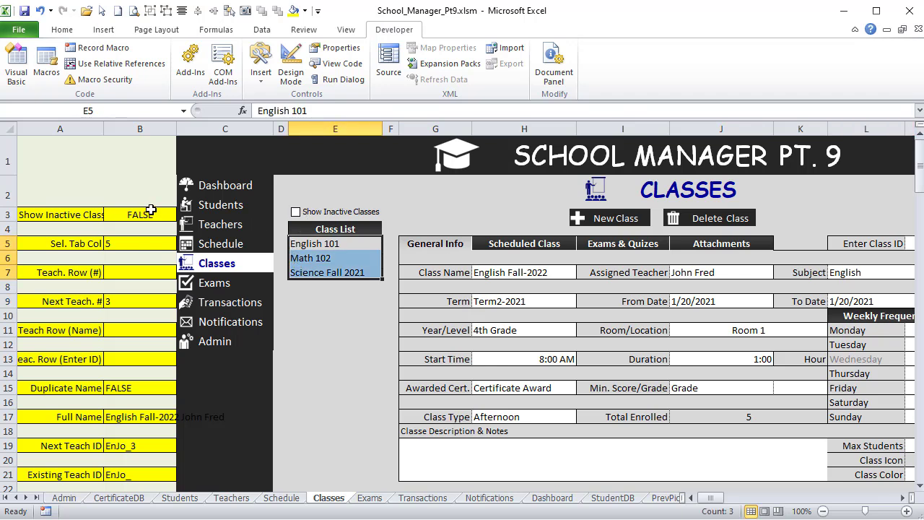
Link the Show Inactive Classes check box to cell $B$3 and deselect the control
{"action": "right_click", "coordinate": [311, 214]}
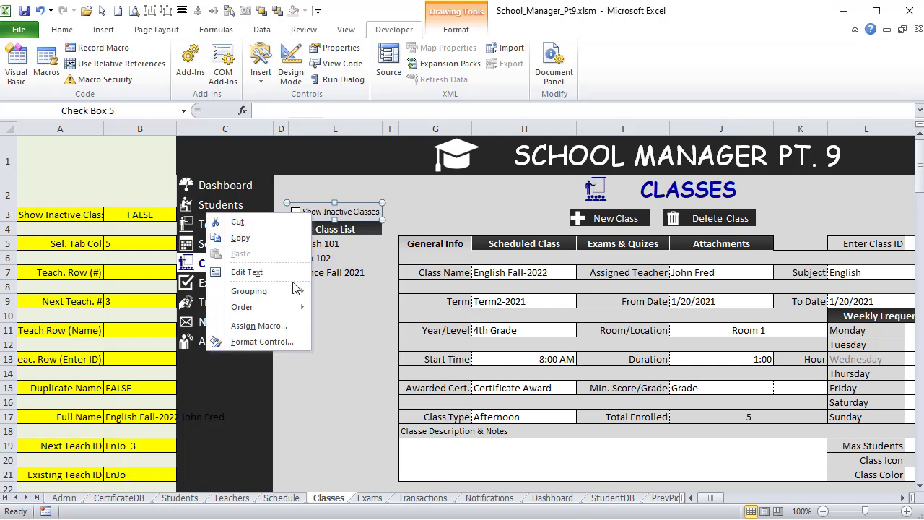
{"action": "left_click", "coordinate": [269, 340]}
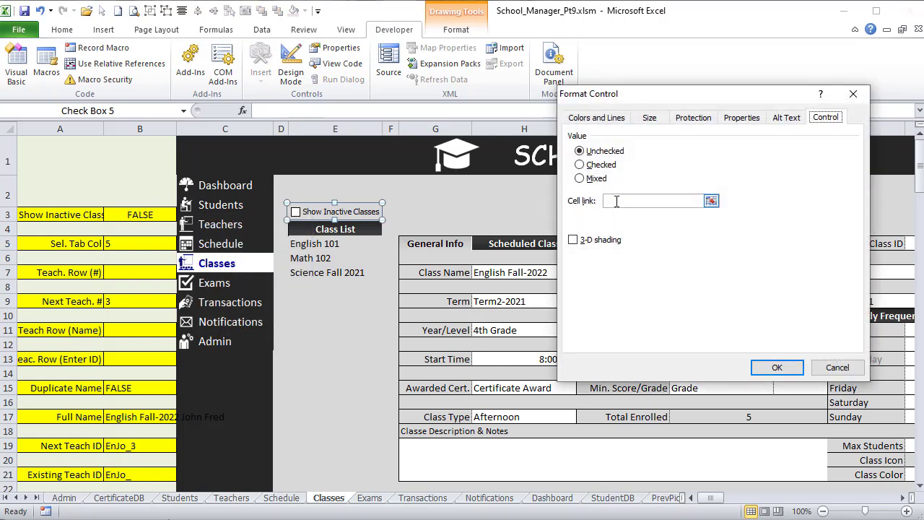
{"action": "left_click", "coordinate": [616, 202]}
{"action": "left_click", "coordinate": [153, 213]}
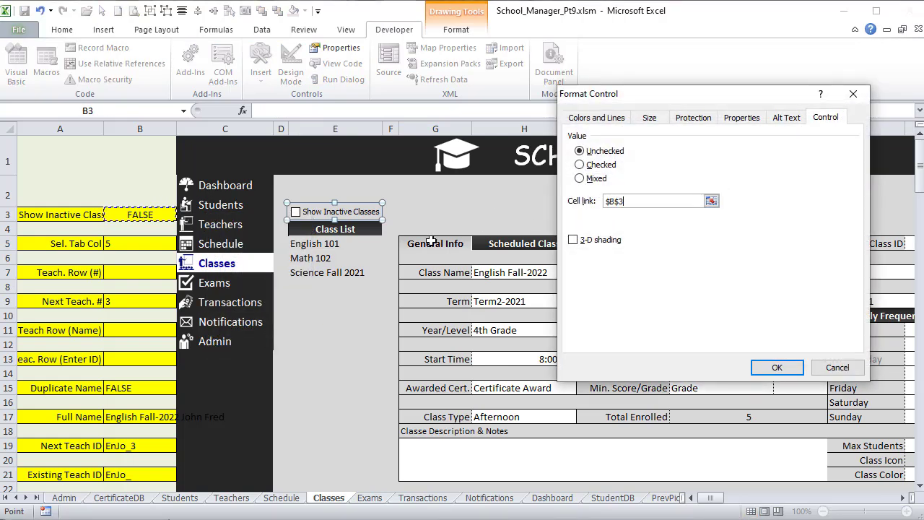
{"action": "left_click", "coordinate": [774, 366]}
{"action": "left_click", "coordinate": [369, 187]}
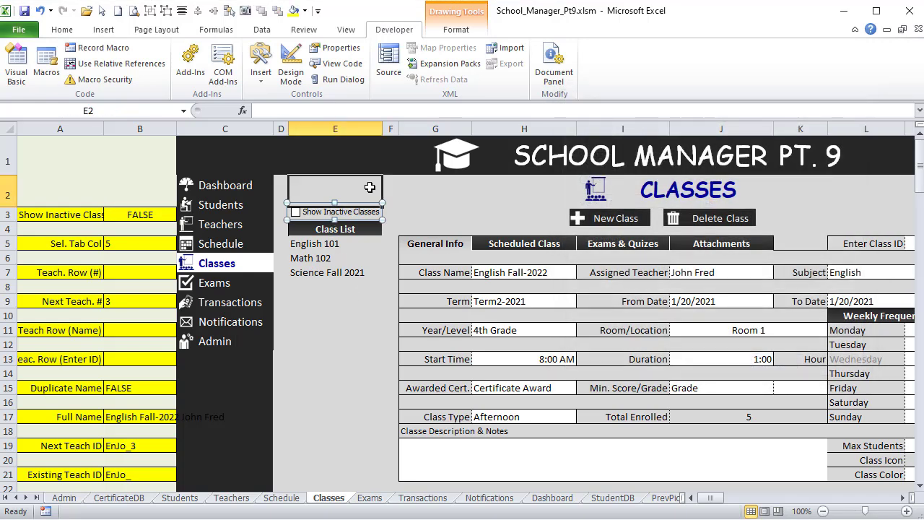
Toggle the Show Inactive Classes check box on and off to test its link to B3
{"action": "left_click", "coordinate": [327, 215]}
{"action": "left_click", "coordinate": [326, 215]}
{"action": "left_click", "coordinate": [326, 215]}
{"action": "left_click", "coordinate": [326, 215]}
Enter the label "Class Load" in A4 and the value TRUE in B4
{"action": "left_click", "coordinate": [61, 230]}
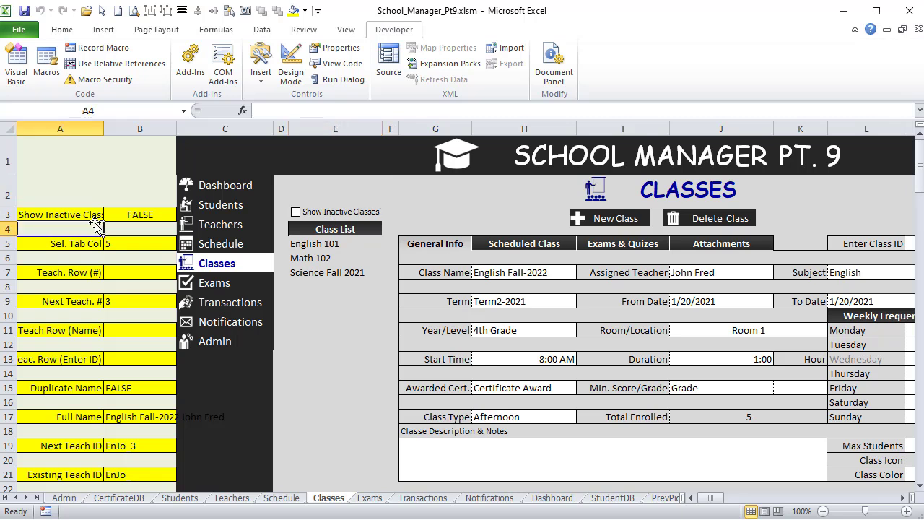
{"action": "type", "text": "Class"}
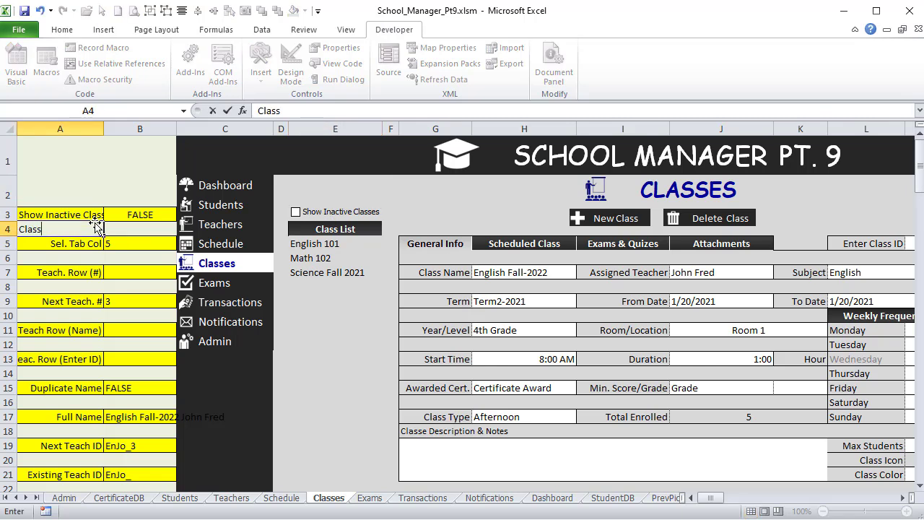
{"action": "type", "text": " Load"}
{"action": "key", "text": "Tab"}
{"action": "type", "text": "ATR"}
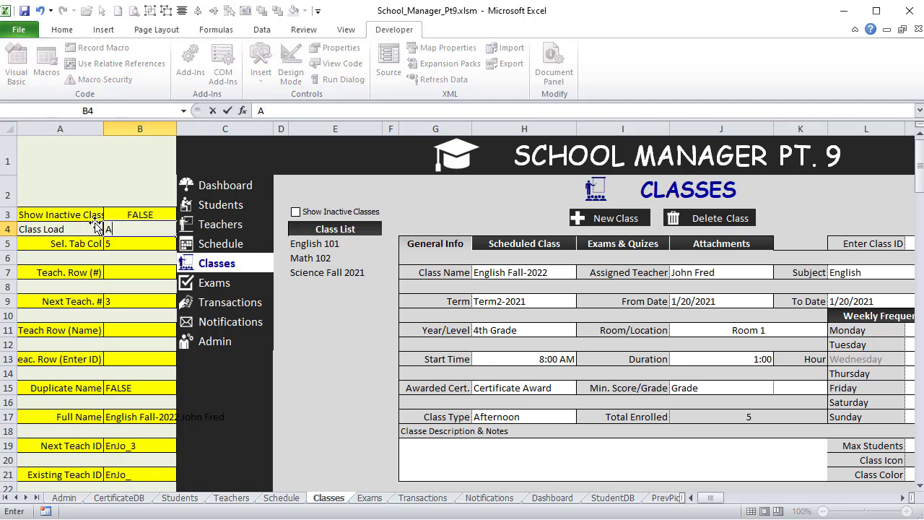
{"action": "key", "text": "Tab"}
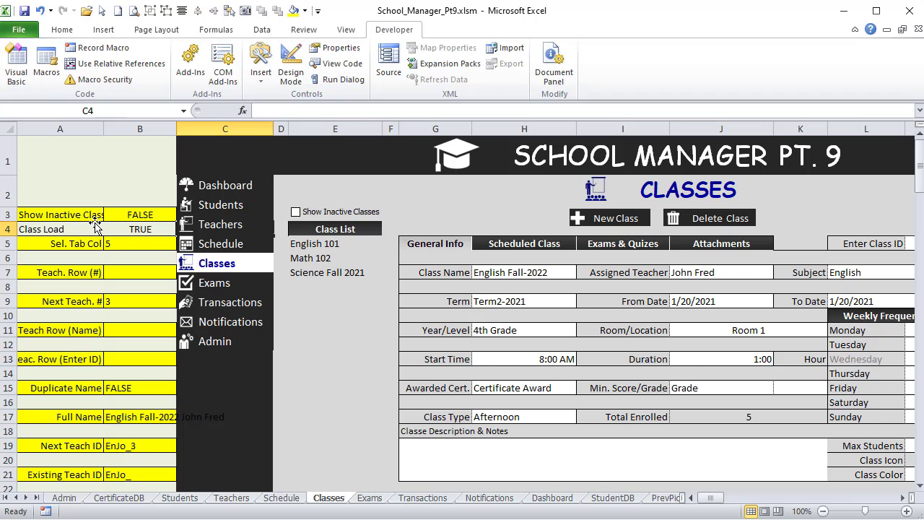
{"action": "left_click", "coordinate": [548, 274]}
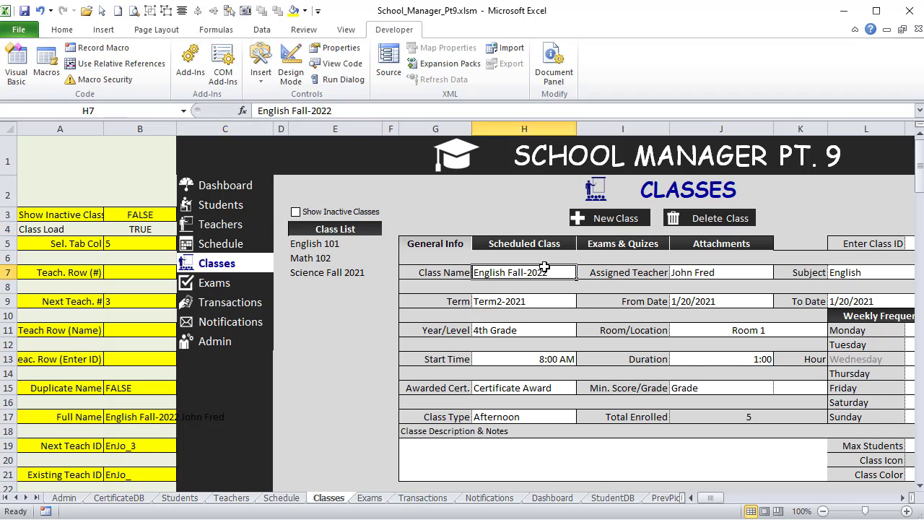
{"action": "left_click", "coordinate": [697, 275]}
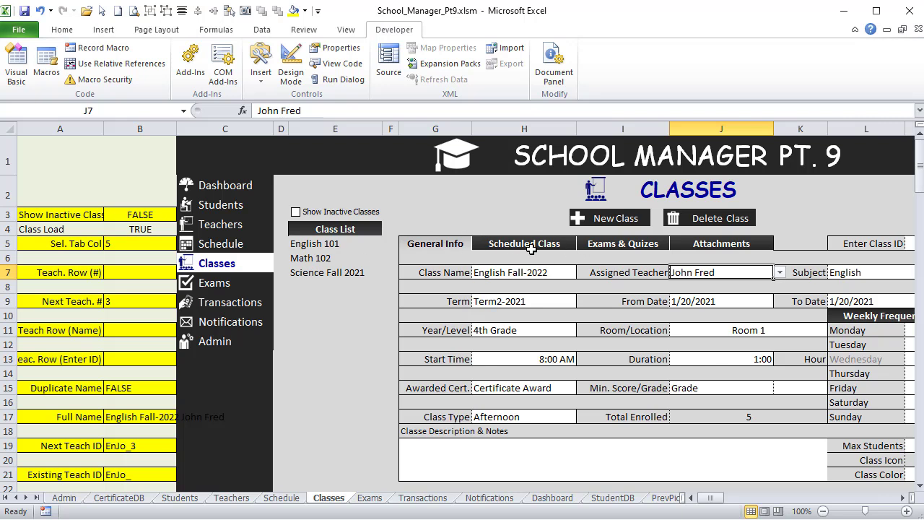
{"action": "left_click", "coordinate": [357, 244]}
{"action": "left_click", "coordinate": [345, 258]}
{"action": "left_click", "coordinate": [351, 273]}
{"action": "left_click_drag", "start_coordinate": [491, 279], "coordinate": [784, 406]}
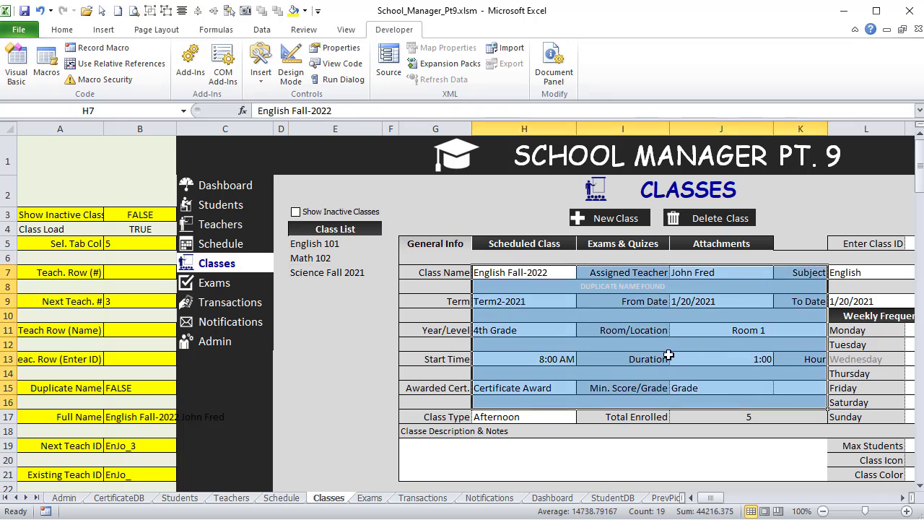
{"action": "left_click", "coordinate": [519, 273]}
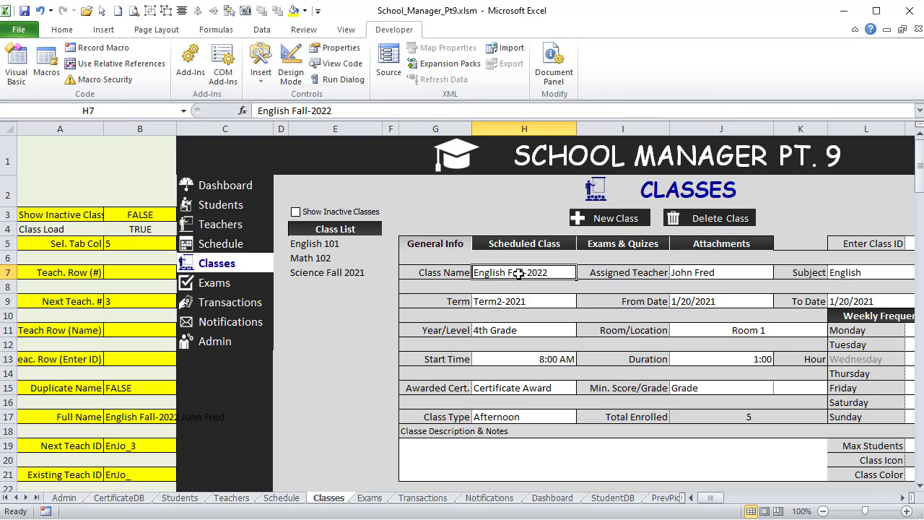
{"action": "left_click_drag", "start_coordinate": [33, 230], "coordinate": [170, 235]}
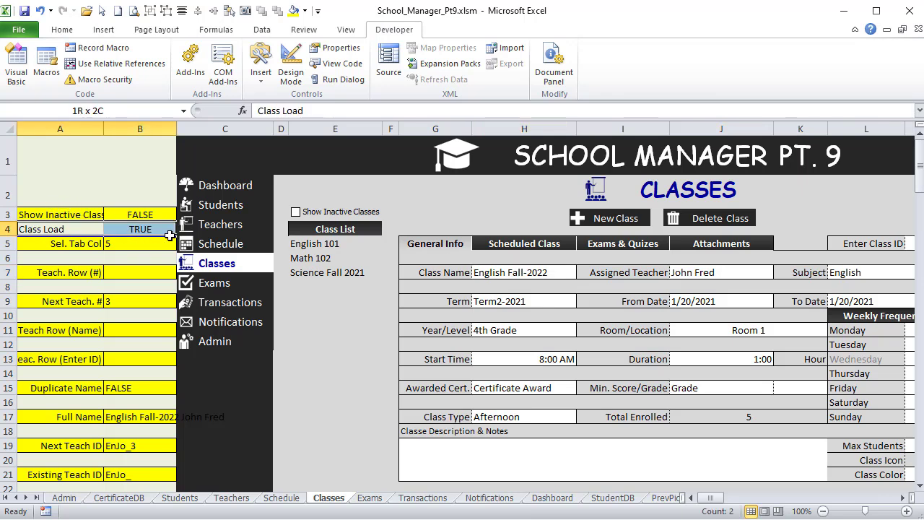
Replace the Sel. Tab Col label in A5 with "Class ID" and set B5 to 1
{"action": "left_click", "coordinate": [134, 244]}
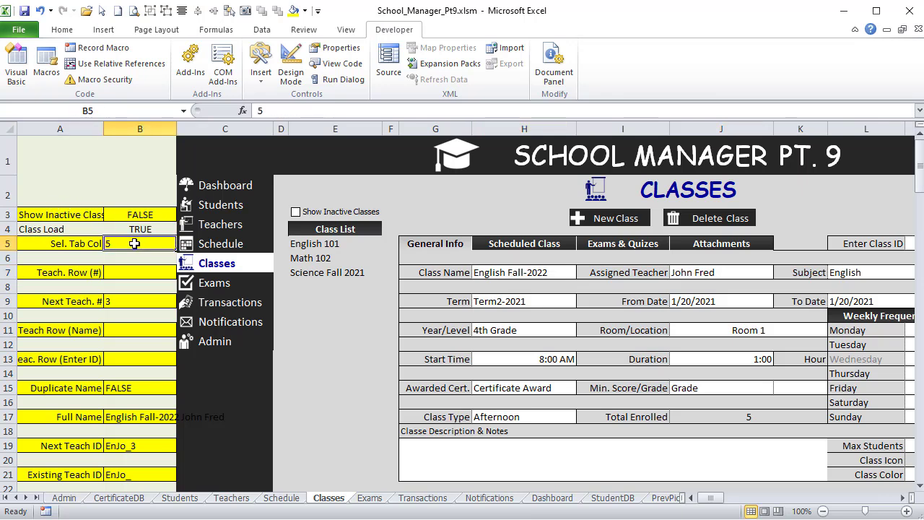
{"action": "left_click", "coordinate": [72, 239]}
{"action": "type", "text": "Class ID"}
{"action": "key", "text": "Return"}
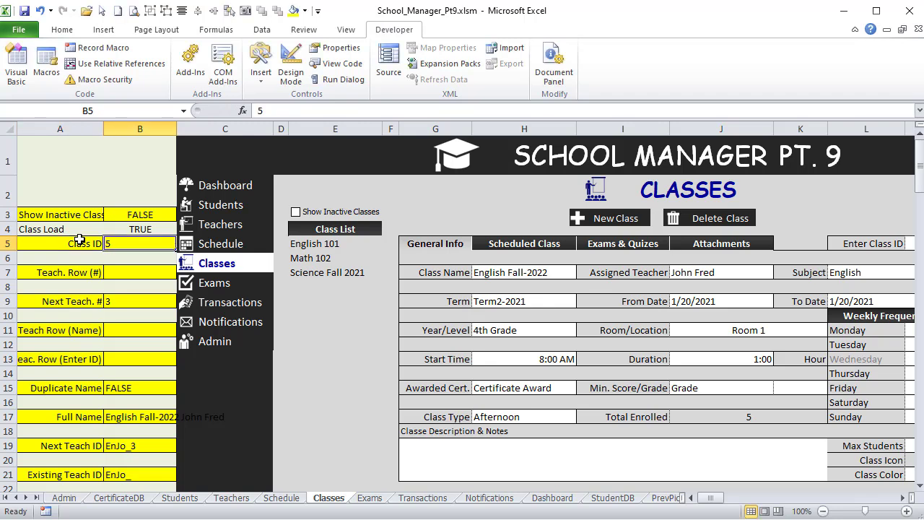
{"action": "left_click", "coordinate": [148, 286]}
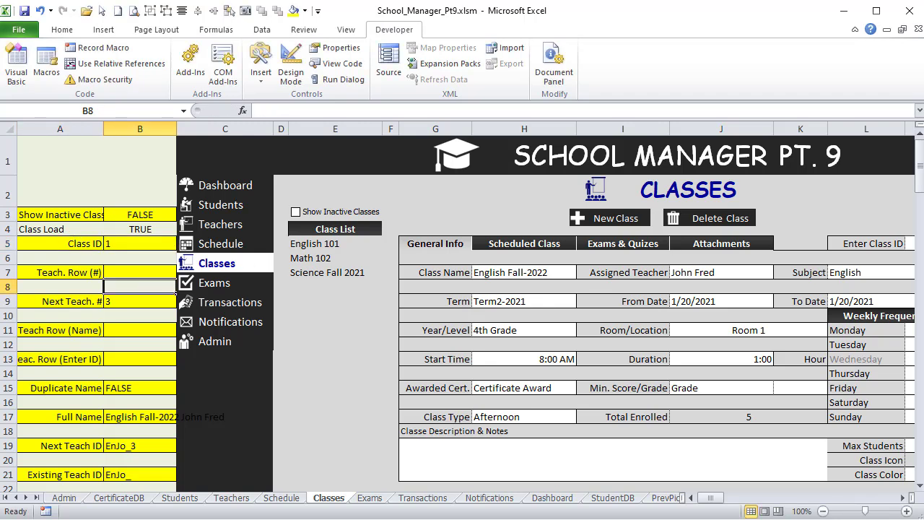
Enter the label "Class ID" in L4, directly above the Enter Class ID label
{"action": "left_click", "coordinate": [832, 229]}
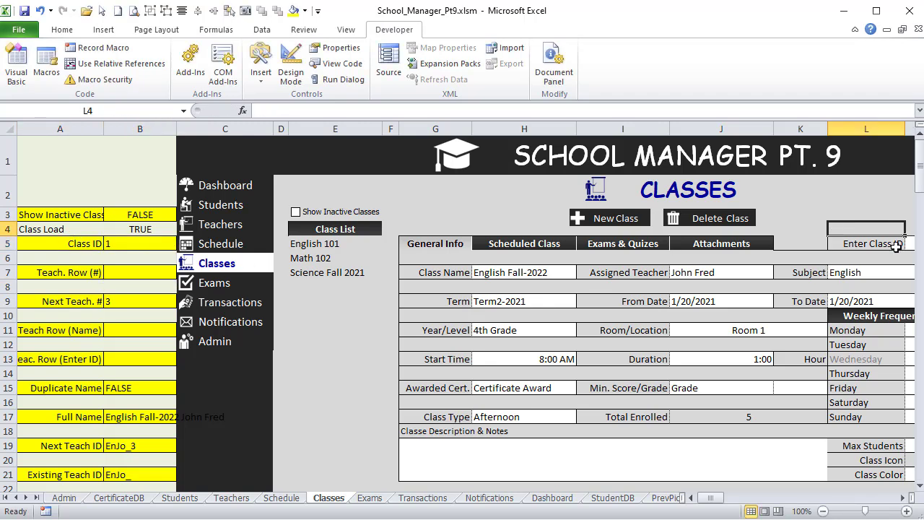
{"action": "type", "text": "Class ID"}
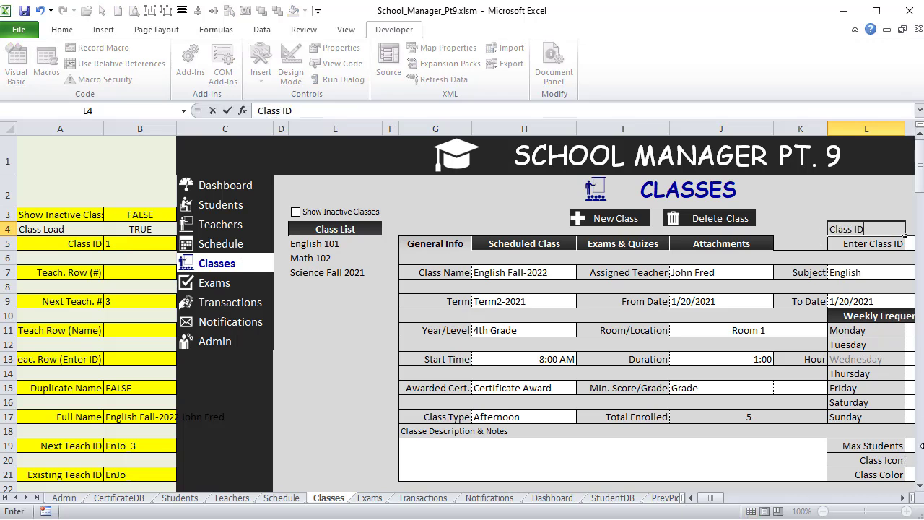
{"action": "key", "text": "Return"}
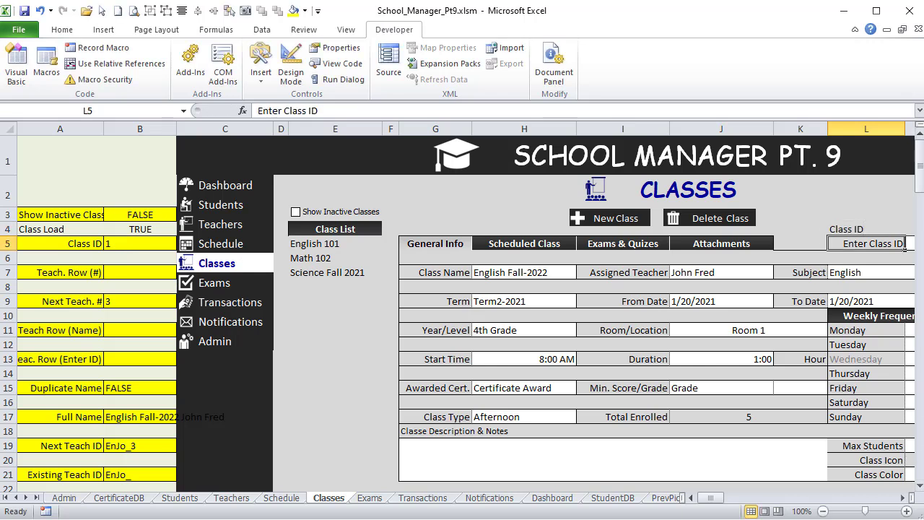
Link M4, beside the new Class ID label, to the helper value with the formula =B5
{"action": "left_click", "coordinate": [903, 498]}
{"action": "left_click", "coordinate": [902, 498]}
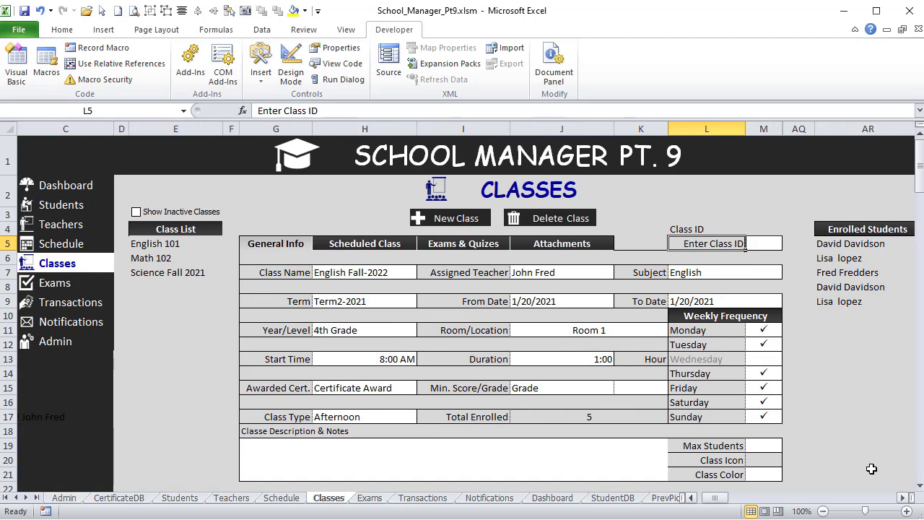
{"action": "left_click", "coordinate": [762, 230]}
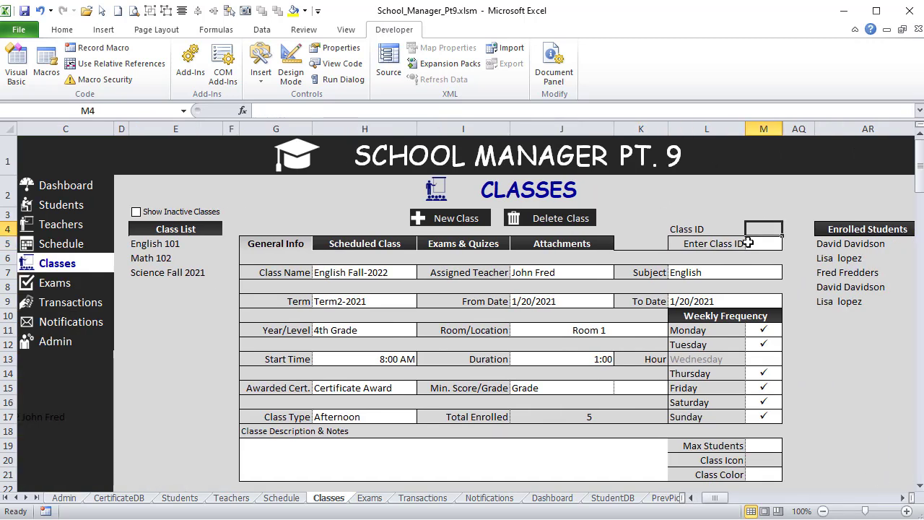
{"action": "type", "text": "="}
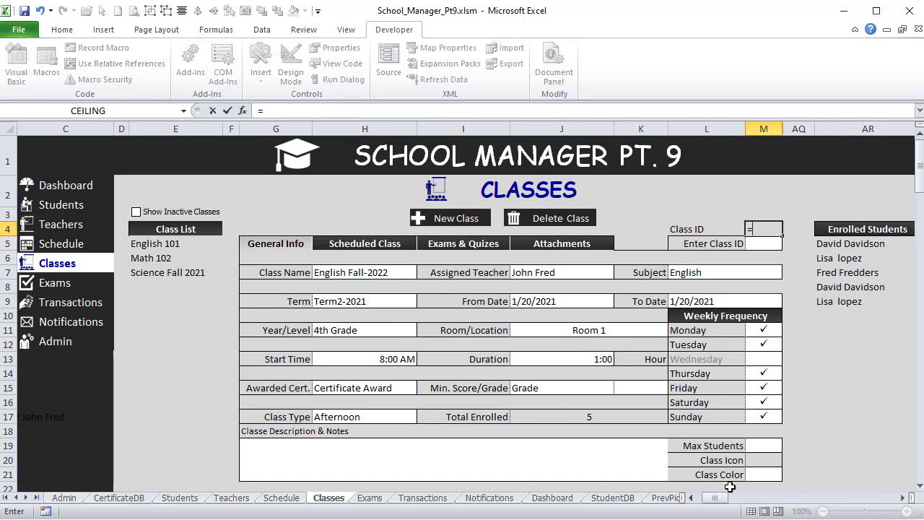
{"action": "left_click_drag", "start_coordinate": [724, 503], "coordinate": [712, 504]}
{"action": "left_click", "coordinate": [134, 242]}
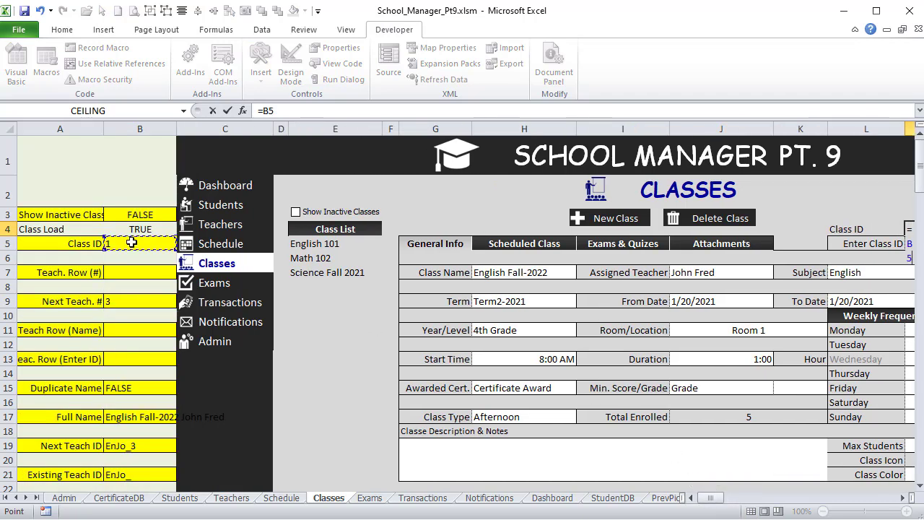
{"action": "key", "text": "Return"}
Left-align the class ID value in M4, right-align its label in L4, and make both cells bold
{"action": "left_click", "coordinate": [844, 229]}
{"action": "left_click", "coordinate": [61, 29]}
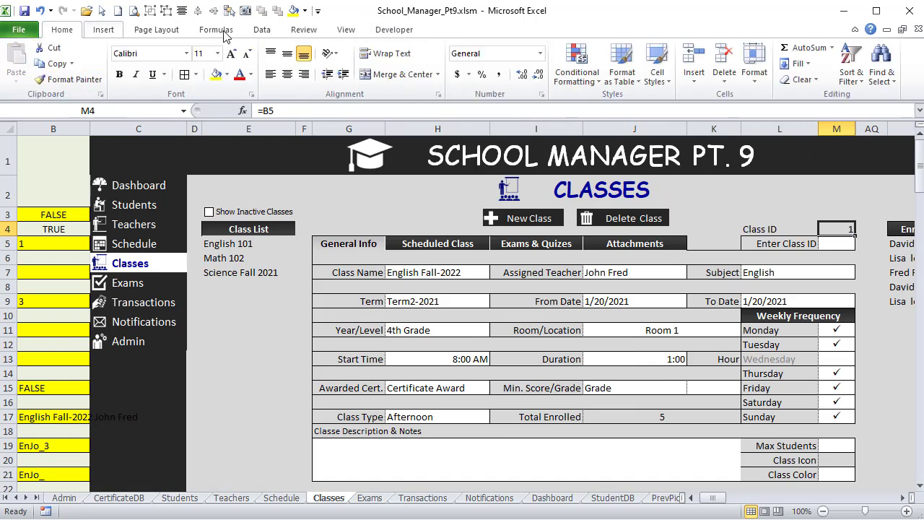
{"action": "left_click", "coordinate": [764, 233]}
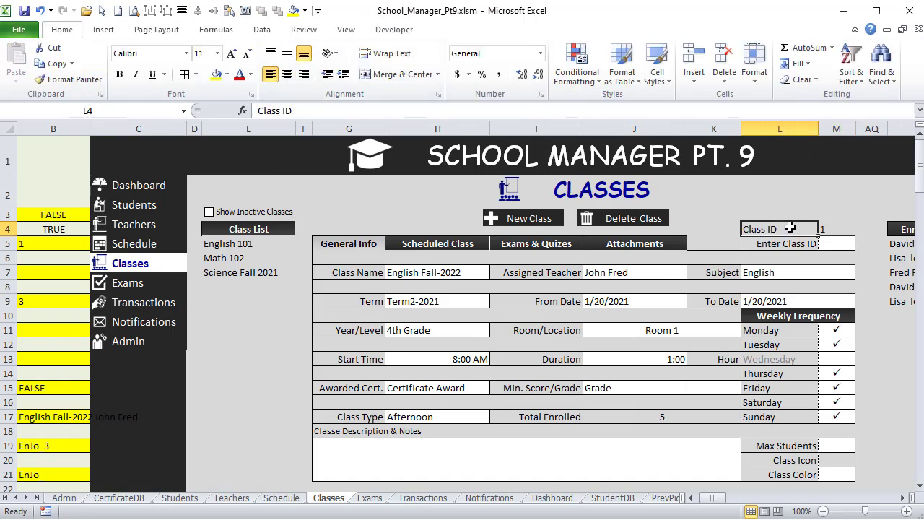
{"action": "left_click", "coordinate": [304, 75]}
{"action": "left_click_drag", "start_coordinate": [834, 229], "coordinate": [799, 229]}
{"action": "left_click", "coordinate": [120, 75]}
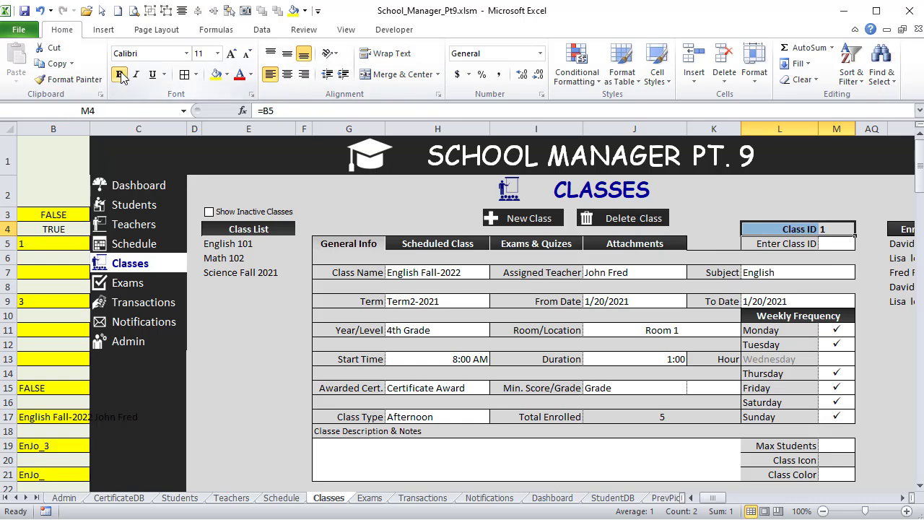
{"action": "left_click", "coordinate": [755, 215]}
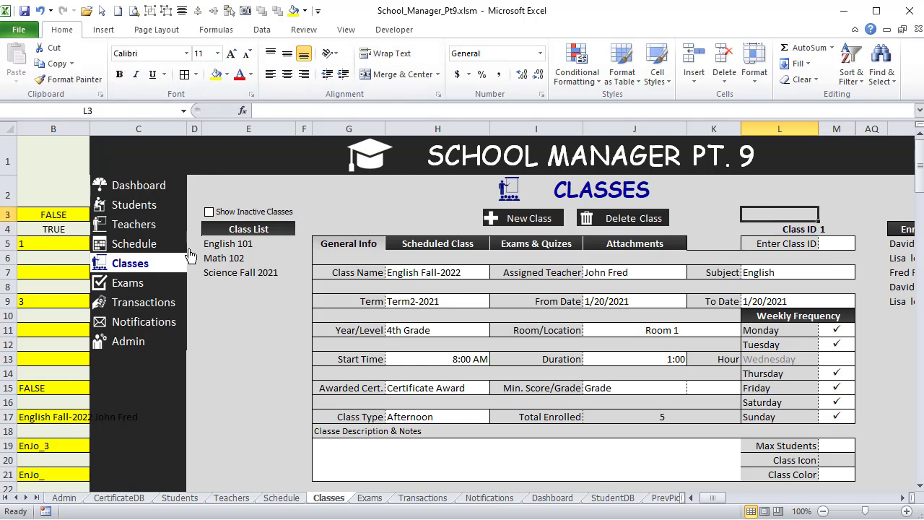
Enter the label "Select Class Row" in A6, below the Class ID helper label
{"action": "left_click", "coordinate": [44, 243]}
{"action": "left_click", "coordinate": [691, 498]}
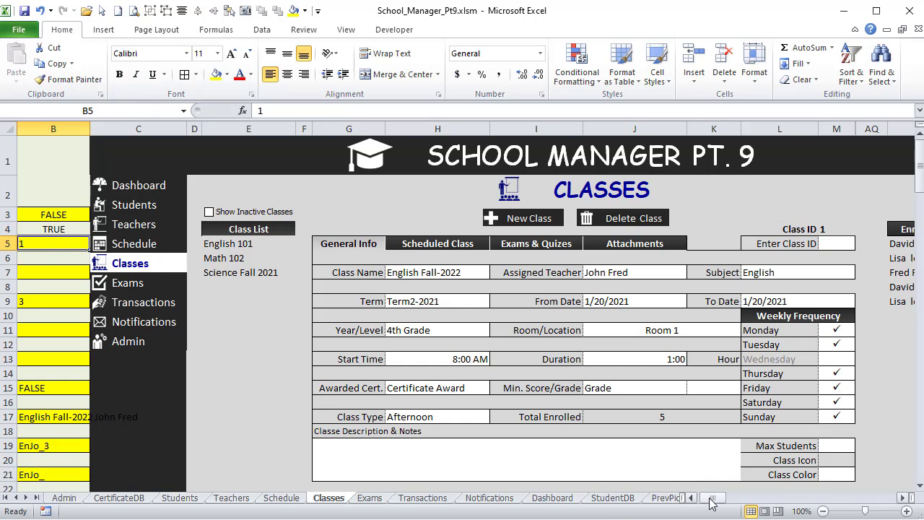
{"action": "left_click", "coordinate": [53, 259]}
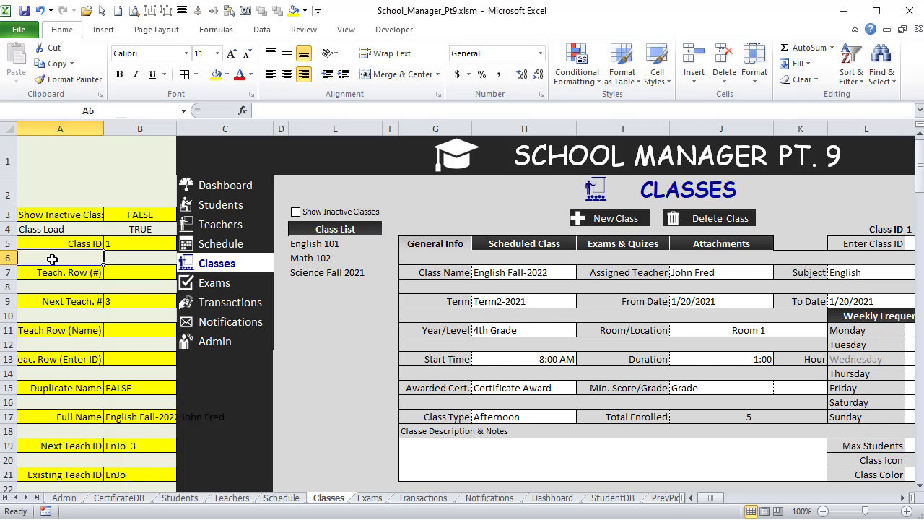
{"action": "type", "text": "S"}
{"action": "type", "text": "elect Las"}
{"action": "key", "text": "BackSpace"}
{"action": "key", "text": "BackSpace"}
{"action": "key", "text": "BackSpace"}
{"action": "type", "text": "C"}
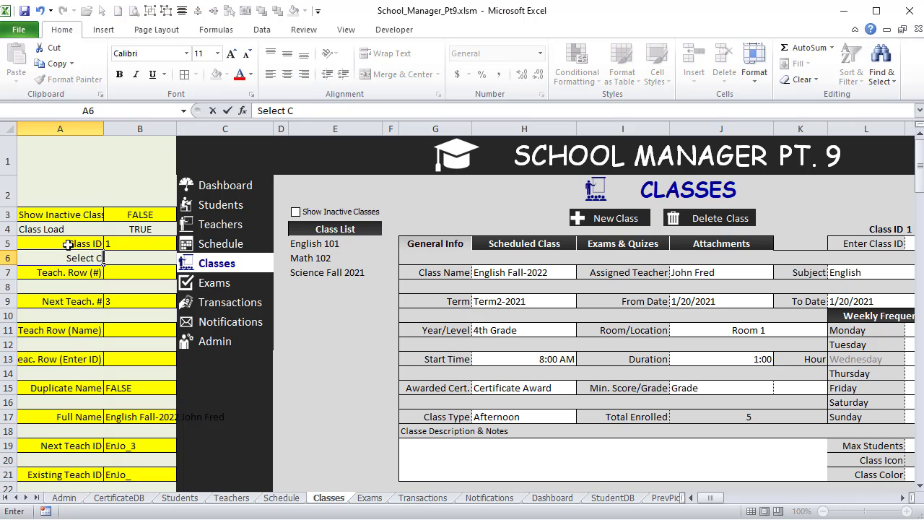
{"action": "type", "text": "lass Row"}
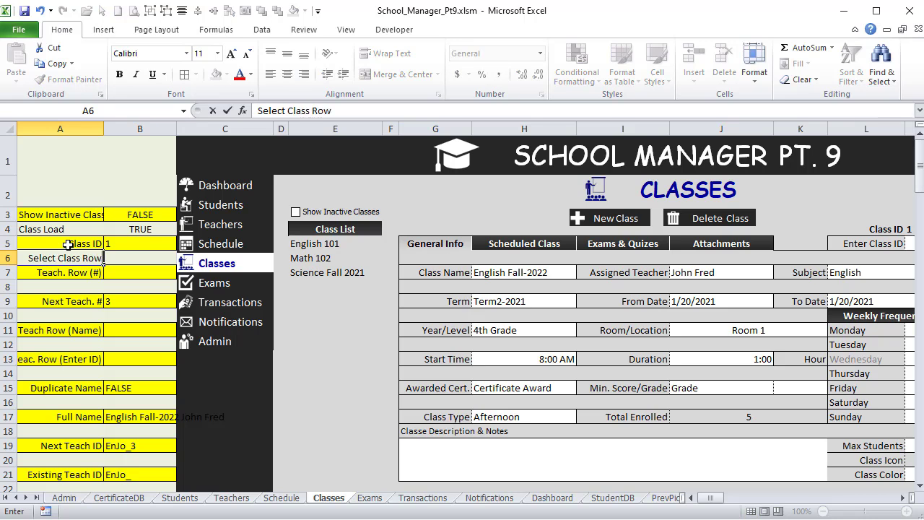
{"action": "key", "text": "Tab"}
Set the Select Class Row value in B6 to 5, the sheet row of the first class in the Class List
{"action": "left_click", "coordinate": [355, 240]}
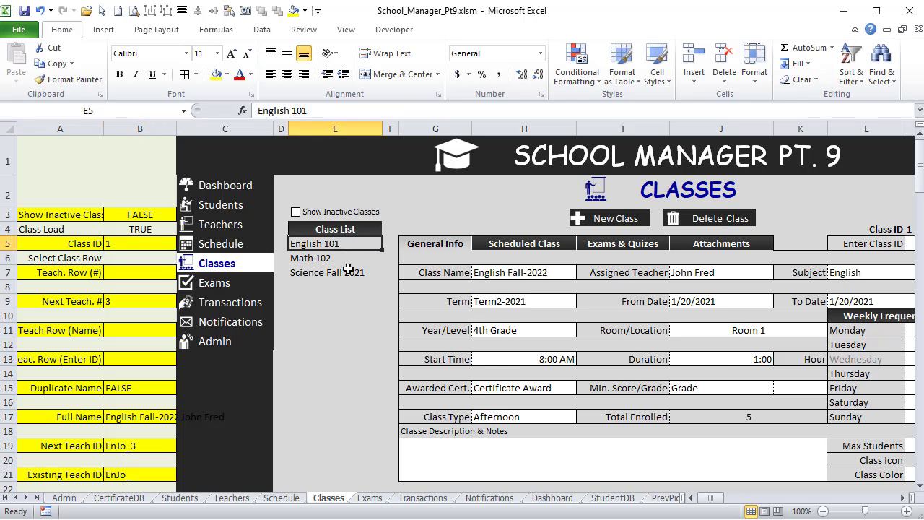
{"action": "left_click", "coordinate": [341, 258]}
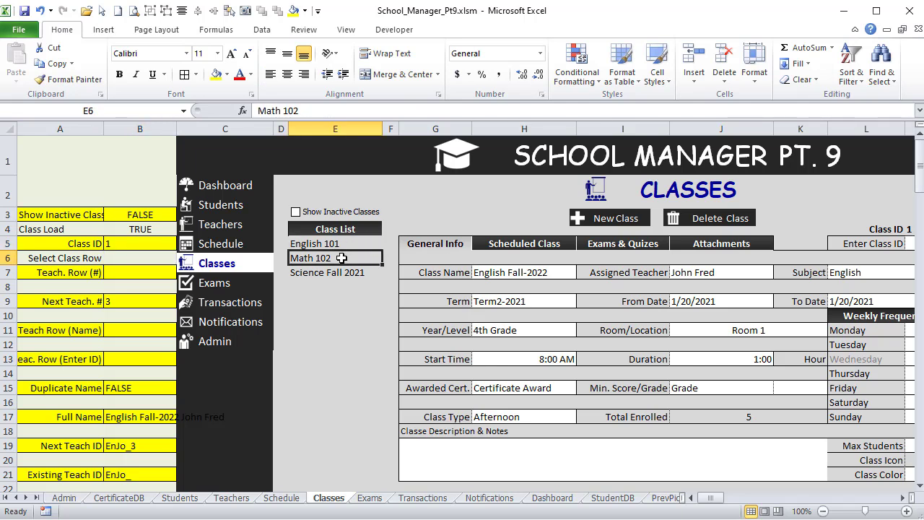
{"action": "left_click", "coordinate": [142, 255]}
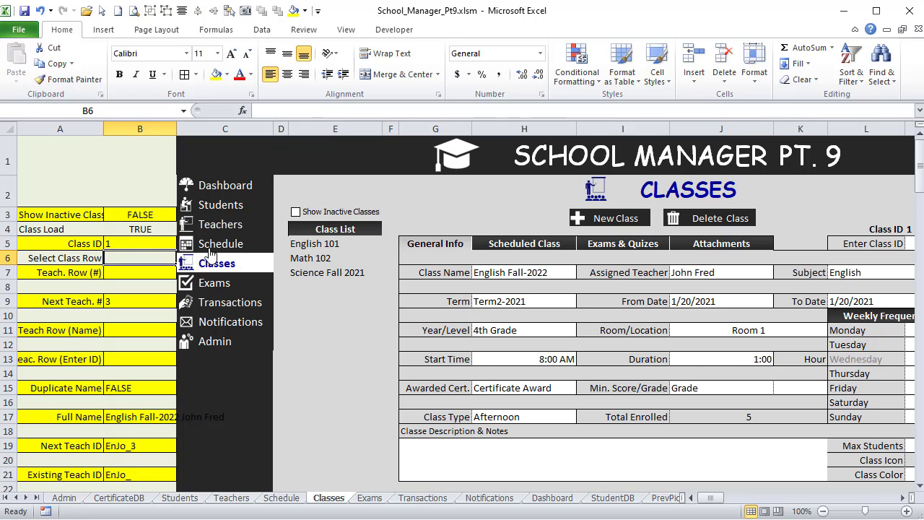
{"action": "type", "text": "5"}
{"action": "key", "text": "Return"}
{"action": "left_click_drag", "start_coordinate": [341, 244], "coordinate": [340, 332]}
{"action": "left_click", "coordinate": [320, 272]}
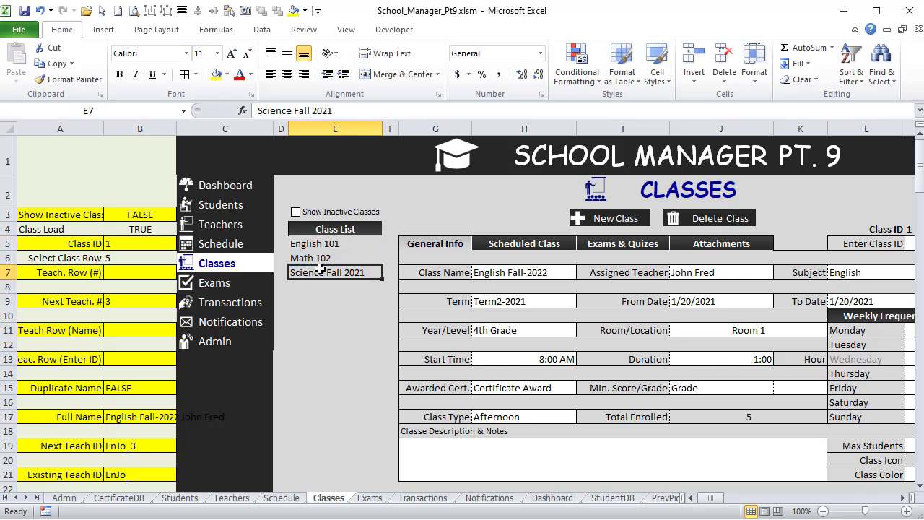
Replace the teacher row label in A7 with "Class DB Row (ID)" and select its value cell B7
{"action": "left_click", "coordinate": [62, 272]}
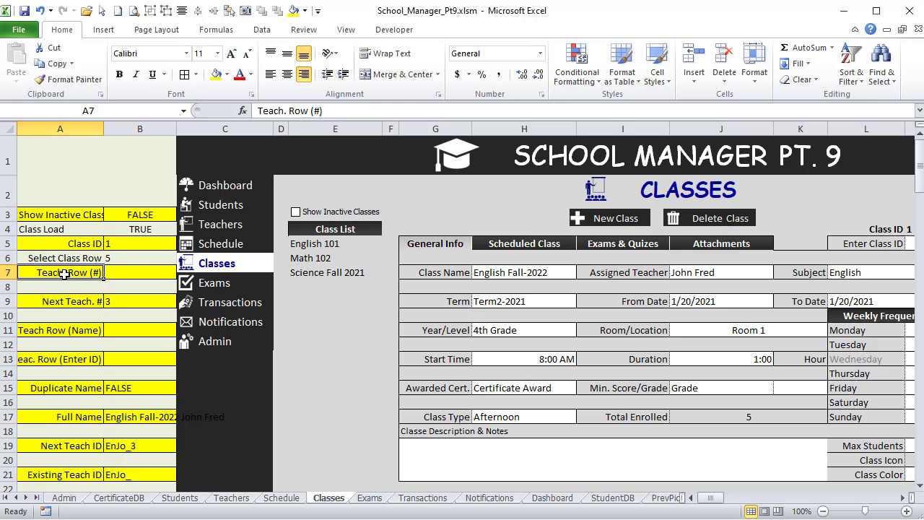
{"action": "type", "text": "C"}
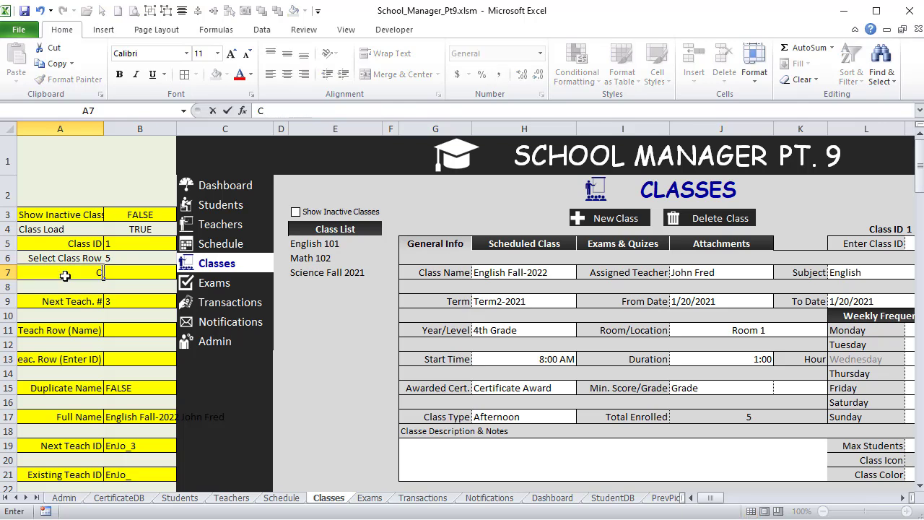
{"action": "type", "text": "lass DB Row"}
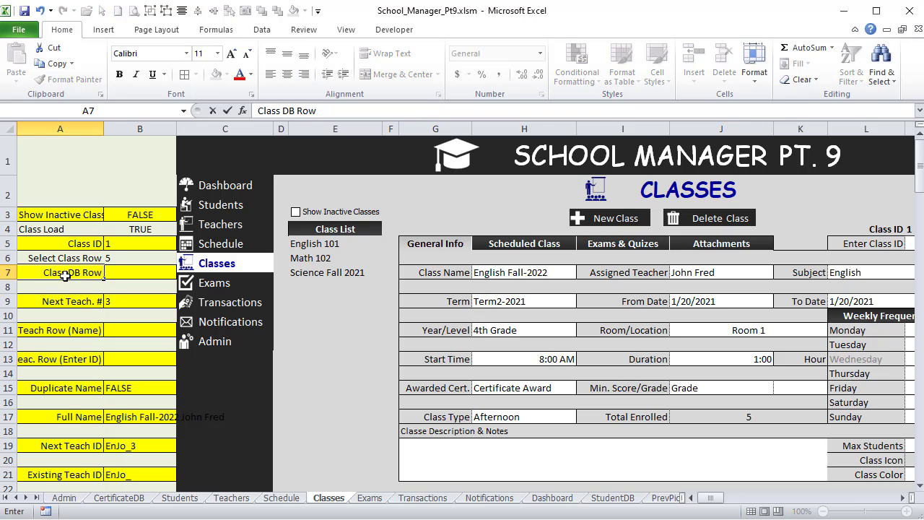
{"action": "type", "text": " (ID)"}
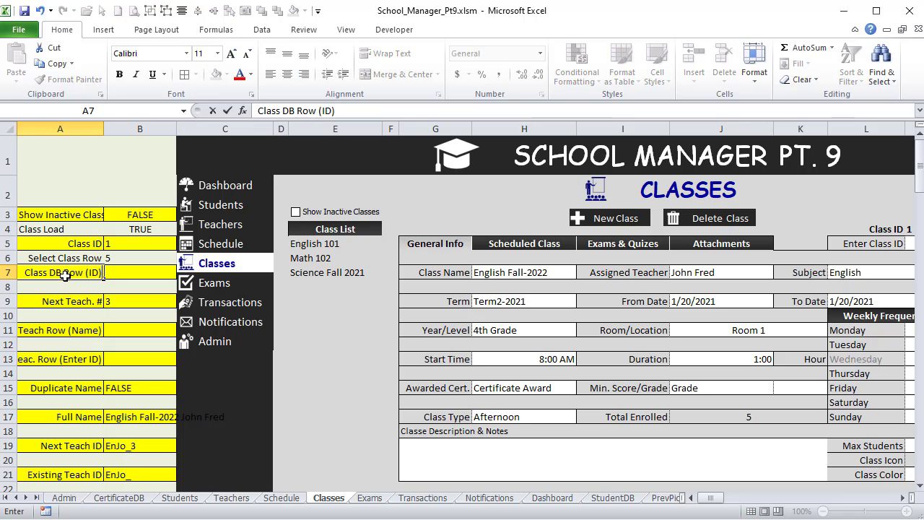
{"action": "key", "text": "Tab"}
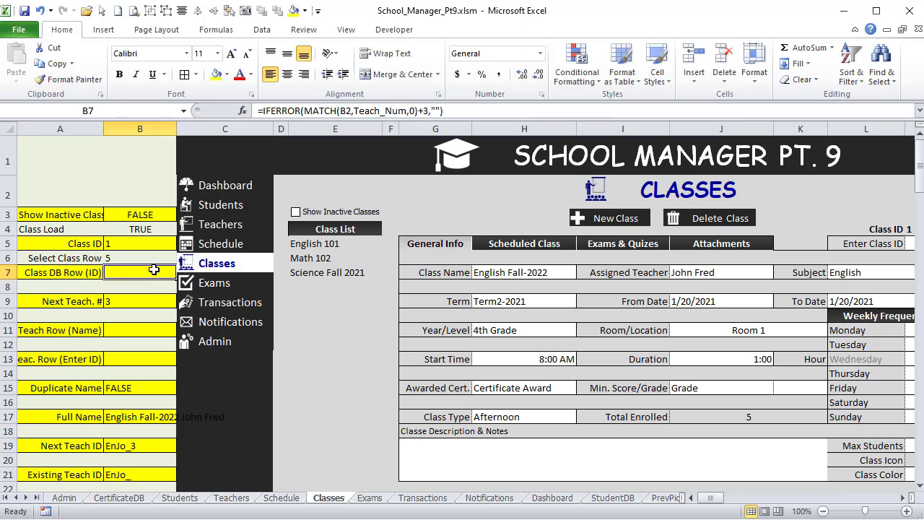
{"action": "left_click", "coordinate": [139, 243]}
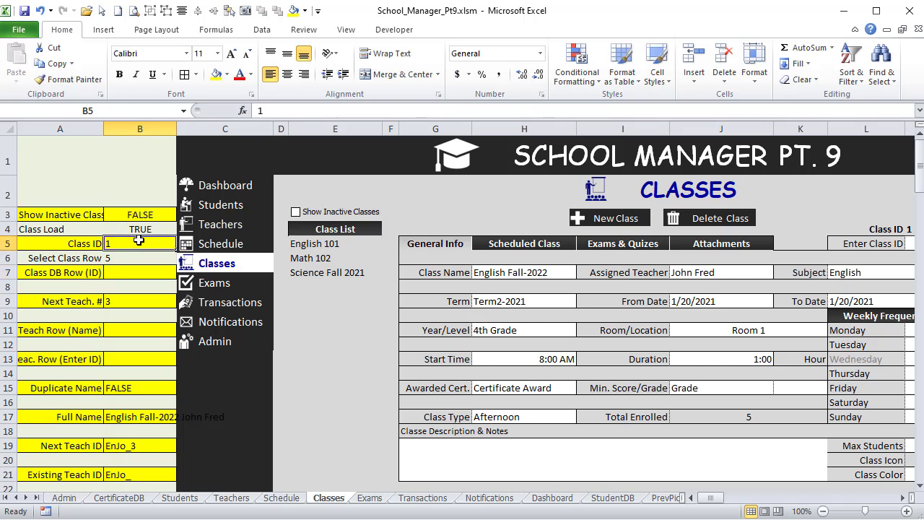
{"action": "left_click", "coordinate": [124, 273]}
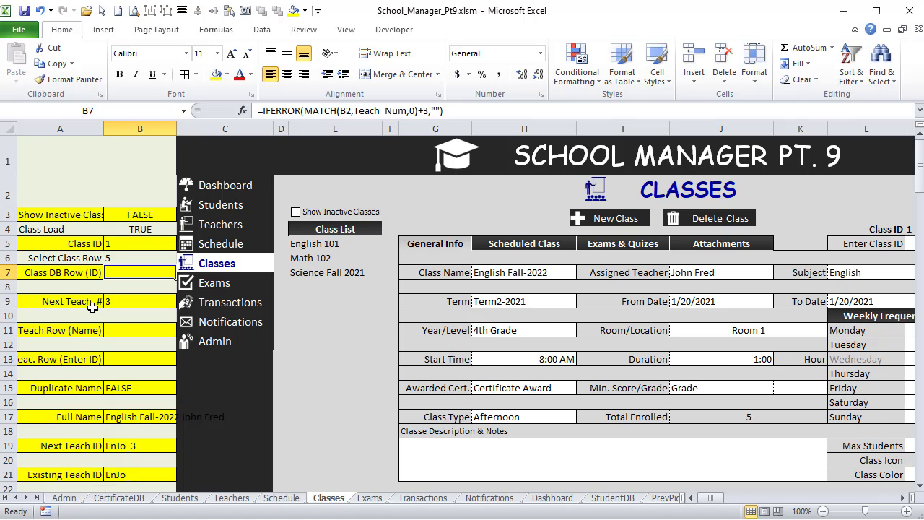
Enter the label "Select Term Row" in A8, below the Class DB Row (ID) label
{"action": "left_click", "coordinate": [64, 285]}
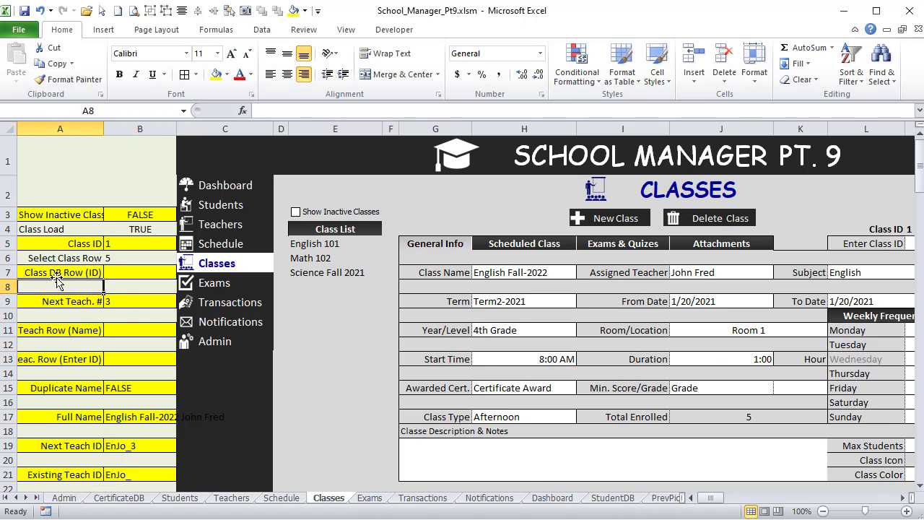
{"action": "type", "text": "S"}
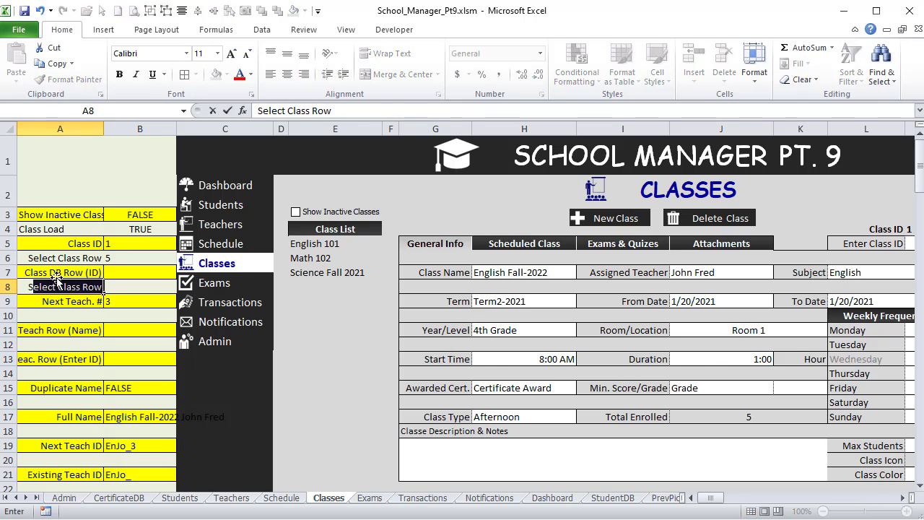
{"action": "type", "text": "elect Term Row"}
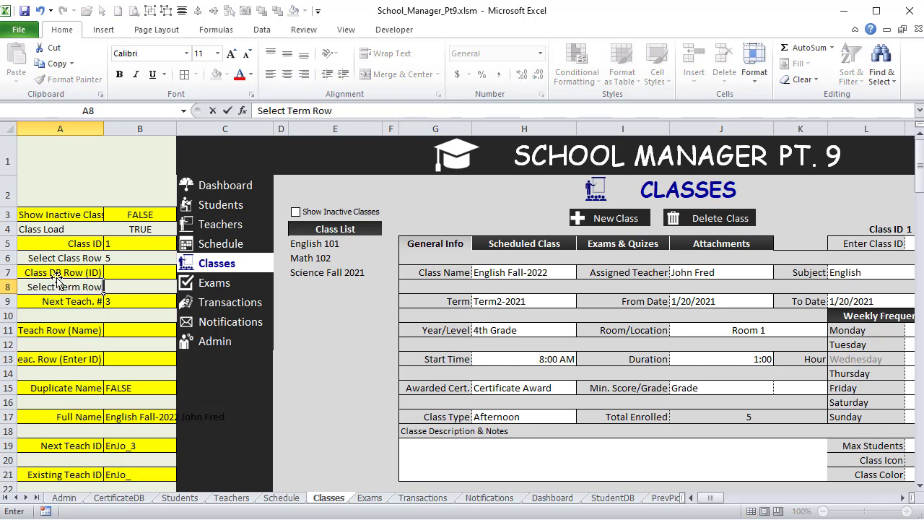
{"action": "key", "text": "Tab"}
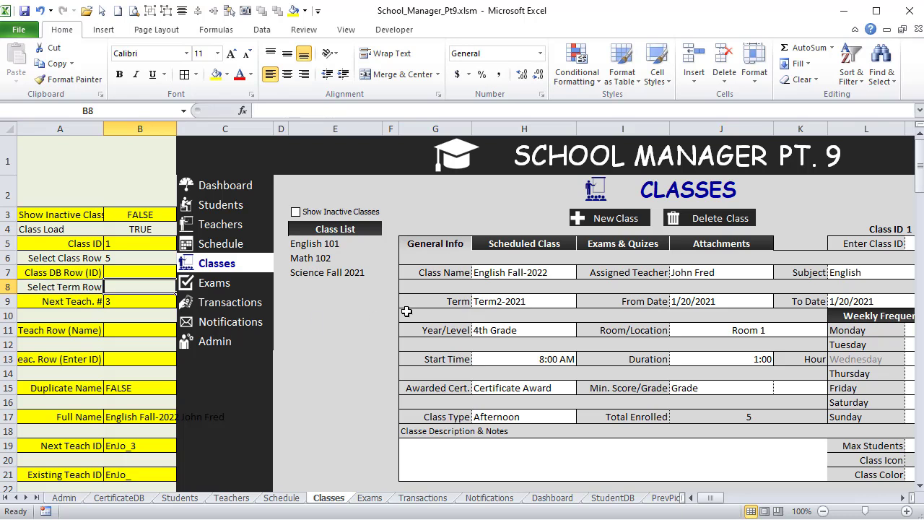
Check the sheet row where the Terms list starts in the Admin scheduling settings, then return to the Classes sheet
{"action": "left_click", "coordinate": [503, 301]}
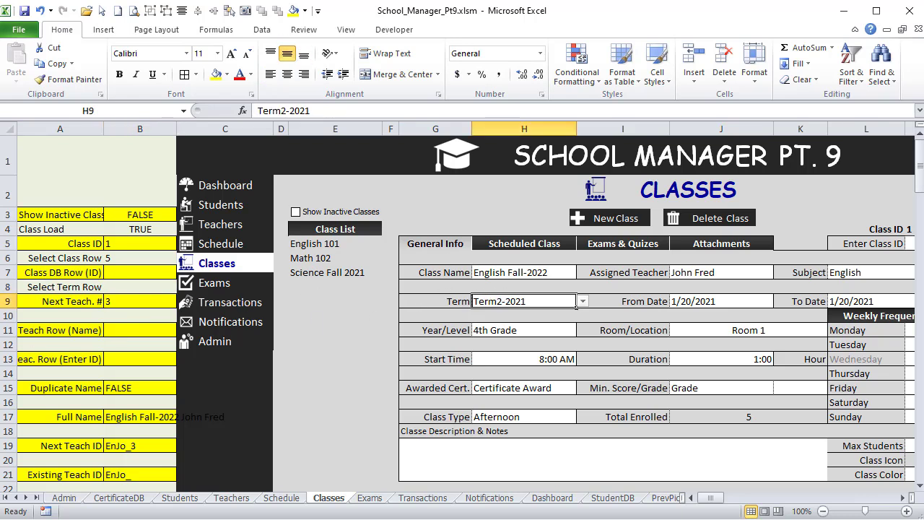
{"action": "left_click", "coordinate": [65, 500]}
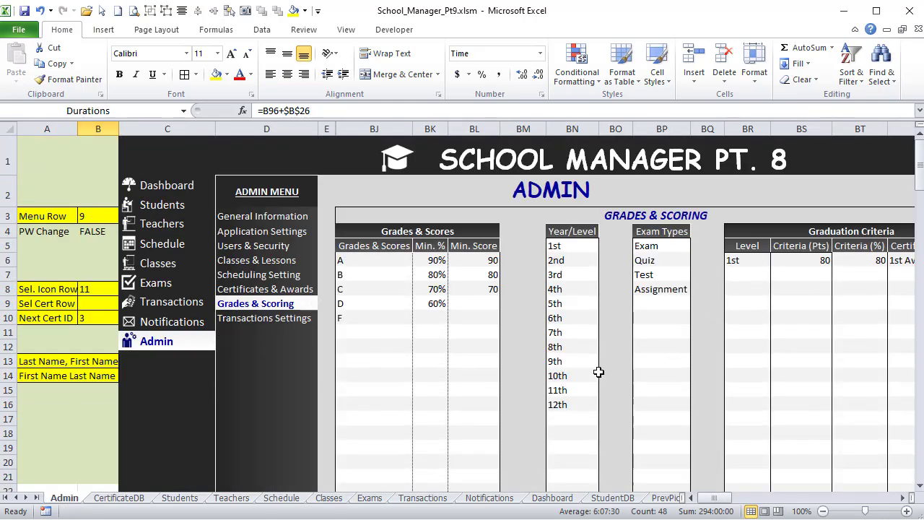
{"action": "left_click", "coordinate": [269, 275]}
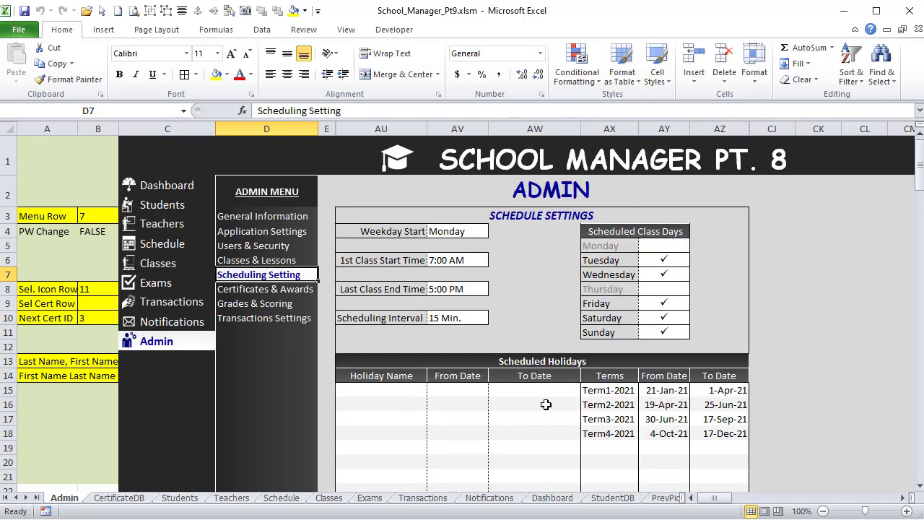
{"action": "left_click", "coordinate": [598, 391]}
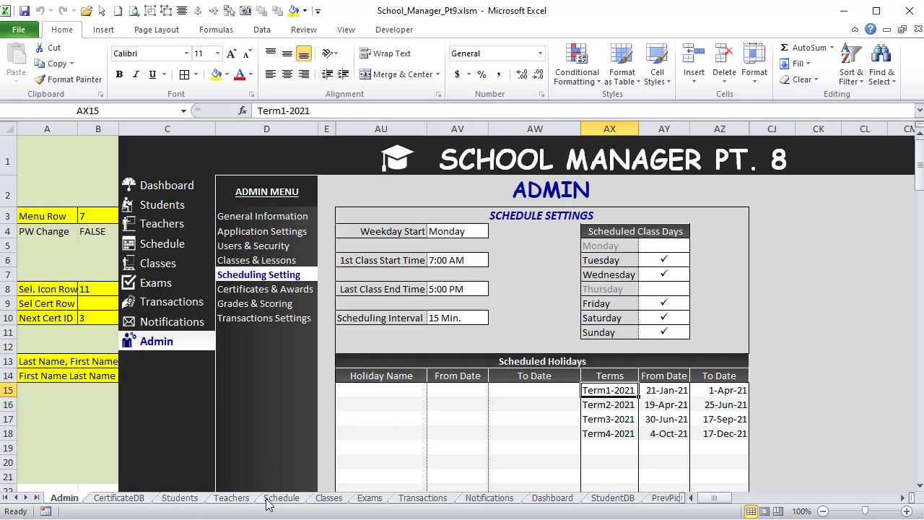
{"action": "left_click", "coordinate": [329, 498]}
Set the Select Term Row value in B8 to the formula =IFERROR(MATCH(H9,Terms,0)+14,"")
{"action": "left_click", "coordinate": [122, 287]}
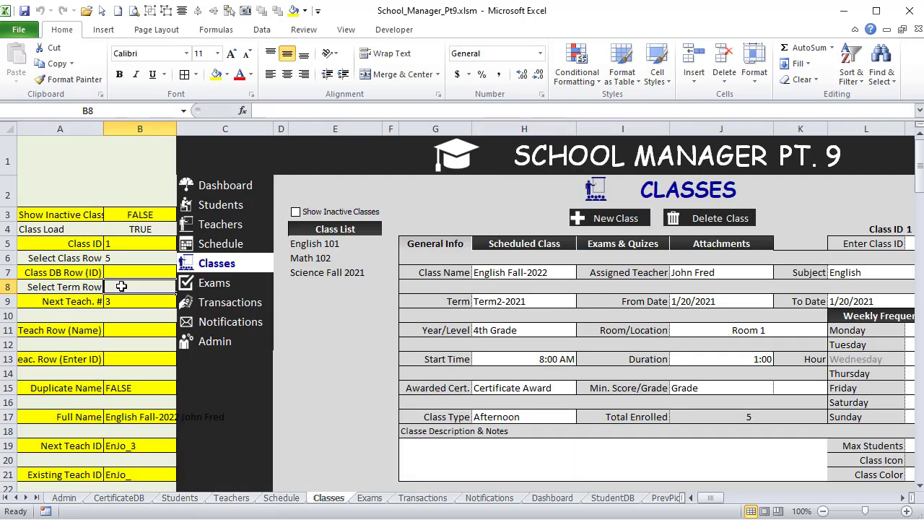
{"action": "left_click", "coordinate": [302, 107]}
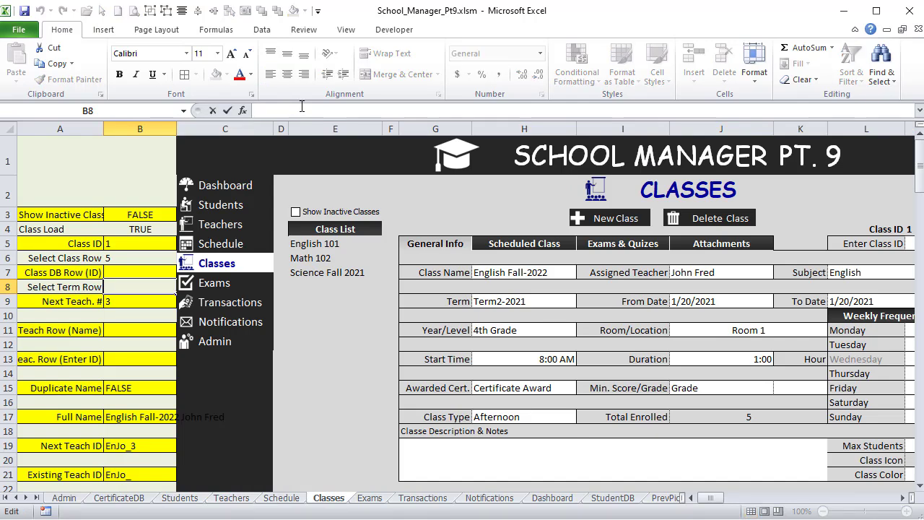
{"action": "type", "text": "=ife"}
{"action": "key", "text": "Tab"}
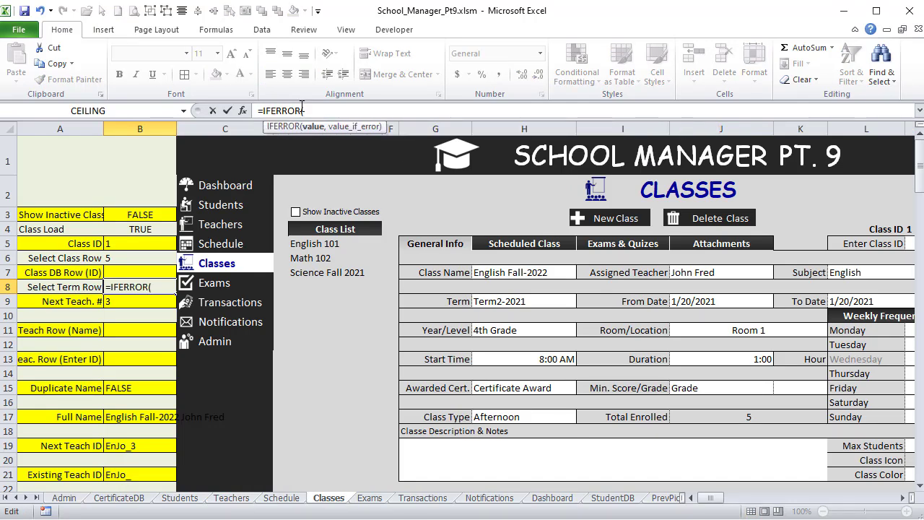
{"action": "type", "text": "Match("}
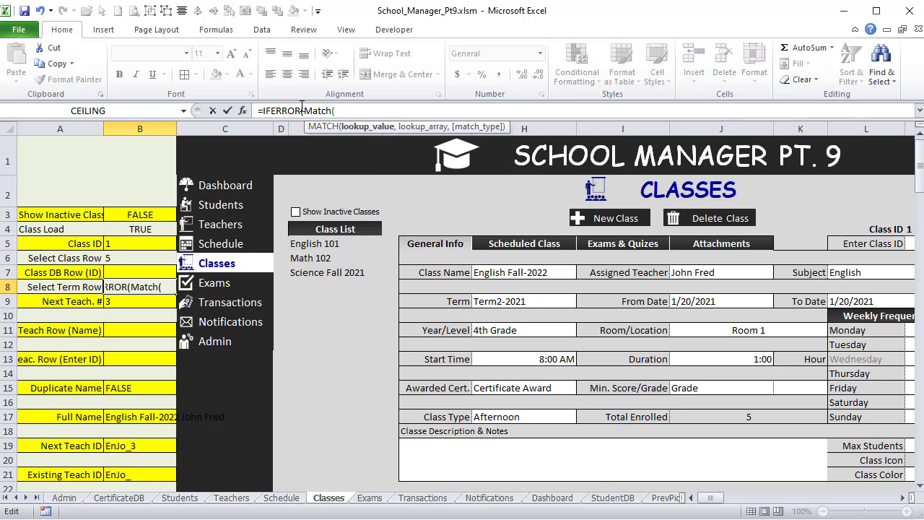
{"action": "left_click", "coordinate": [514, 300]}
{"action": "type", "text": ",Terms"}
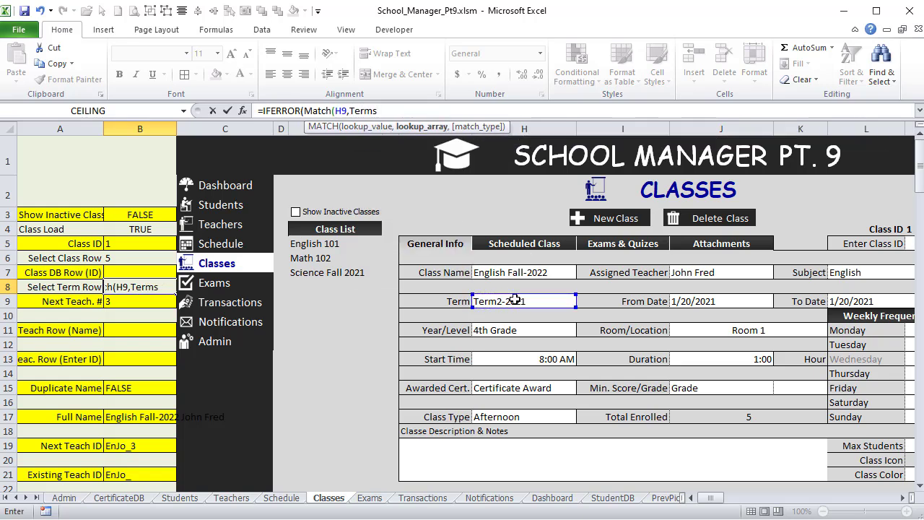
{"action": "type", "text": ",0)"}
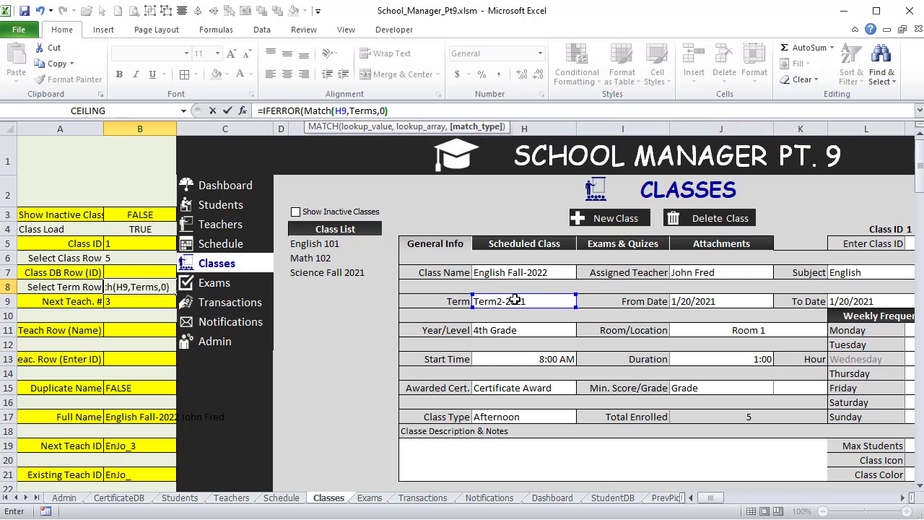
{"action": "type", "text": "+14"}
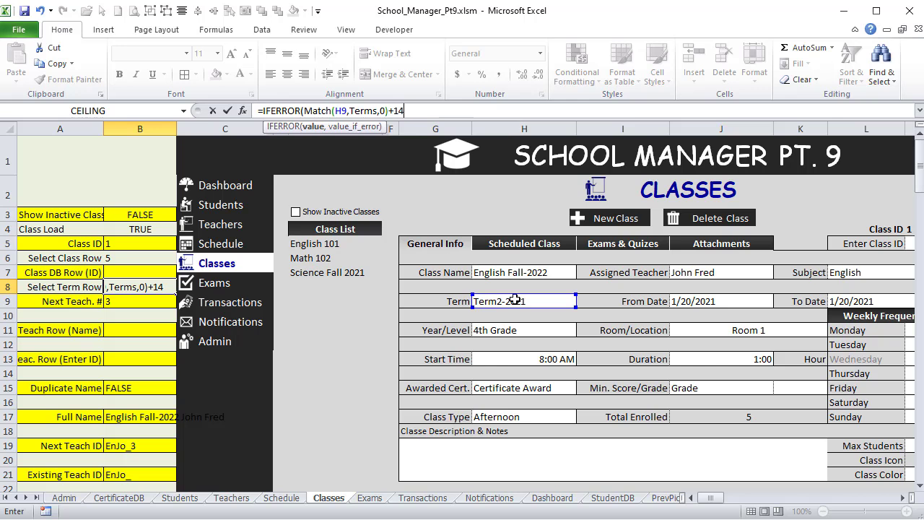
{"action": "type", "text": ","}
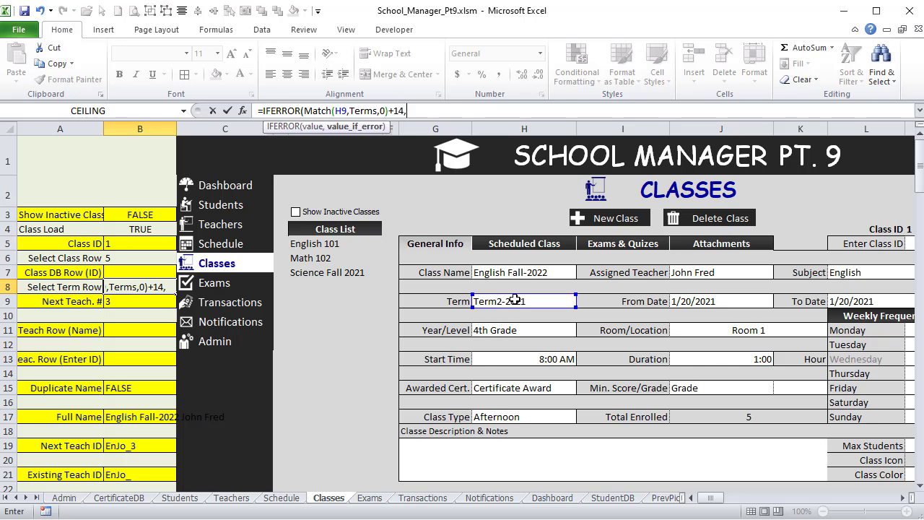
{"action": "type", "text": "\"\")"}
{"action": "key", "text": "Return"}
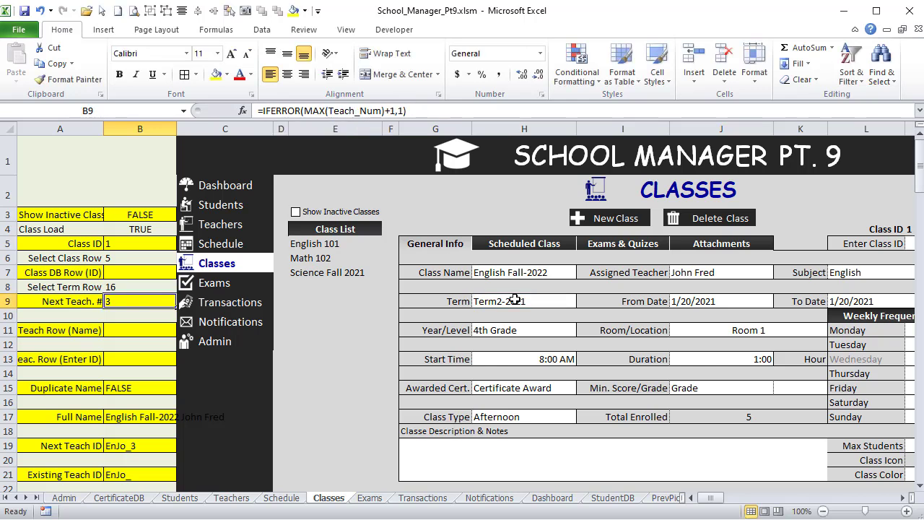
Set the class Term to Term1-2021 and compare the Select Term Row value in B8 with the Admin terms list
{"action": "left_click", "coordinate": [556, 302]}
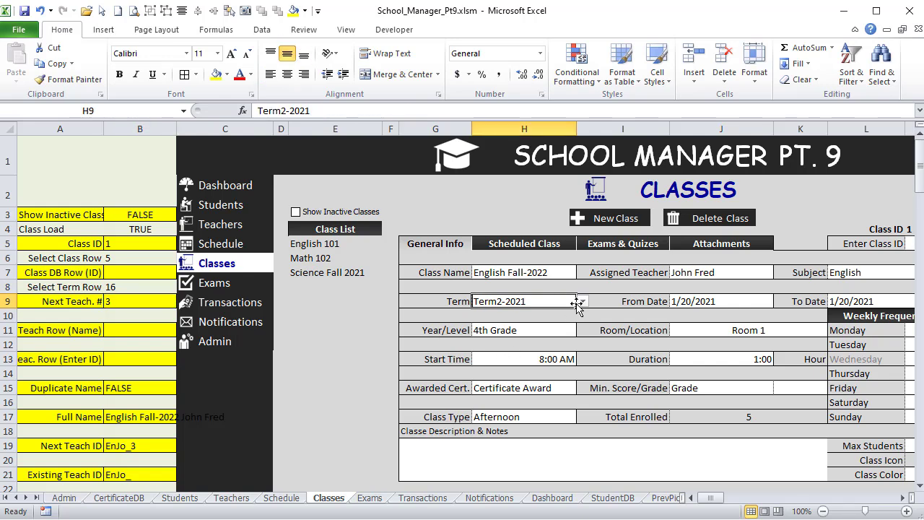
{"action": "left_click", "coordinate": [582, 301]}
{"action": "left_click", "coordinate": [575, 313]}
{"action": "left_click", "coordinate": [72, 498]}
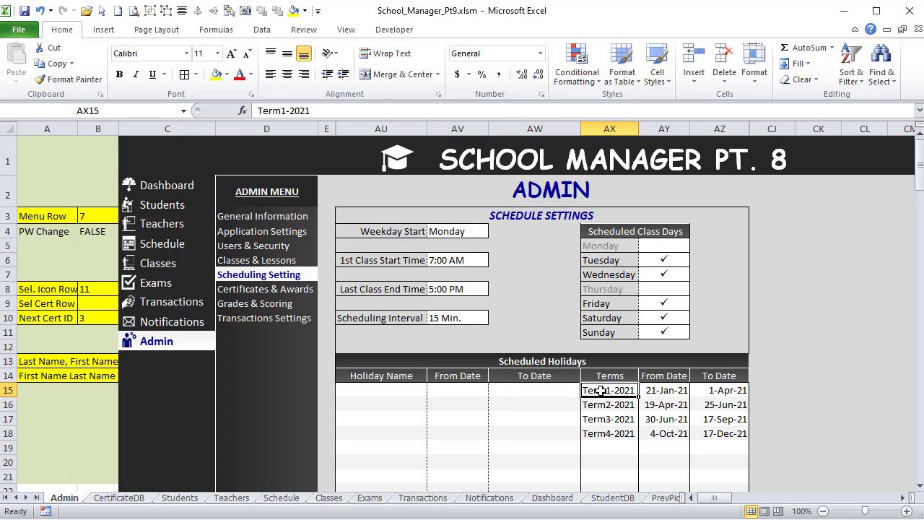
{"action": "left_click", "coordinate": [122, 498]}
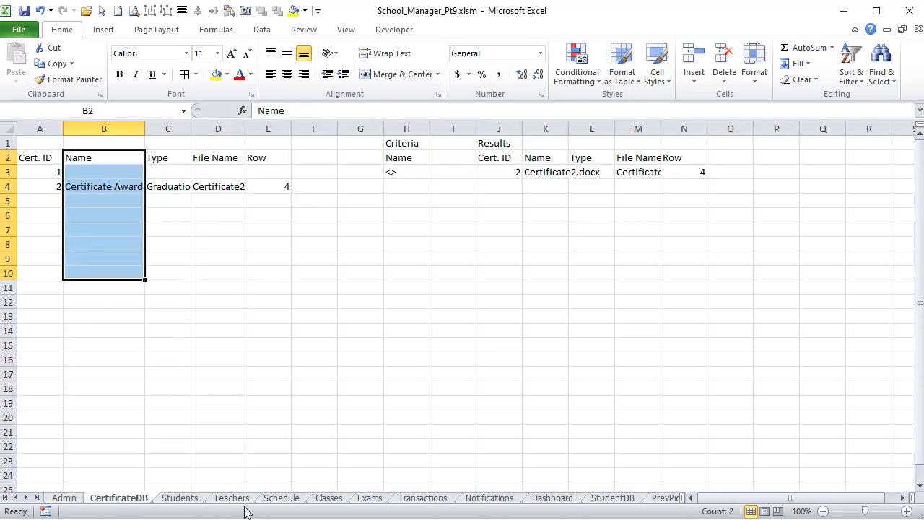
{"action": "left_click", "coordinate": [318, 499]}
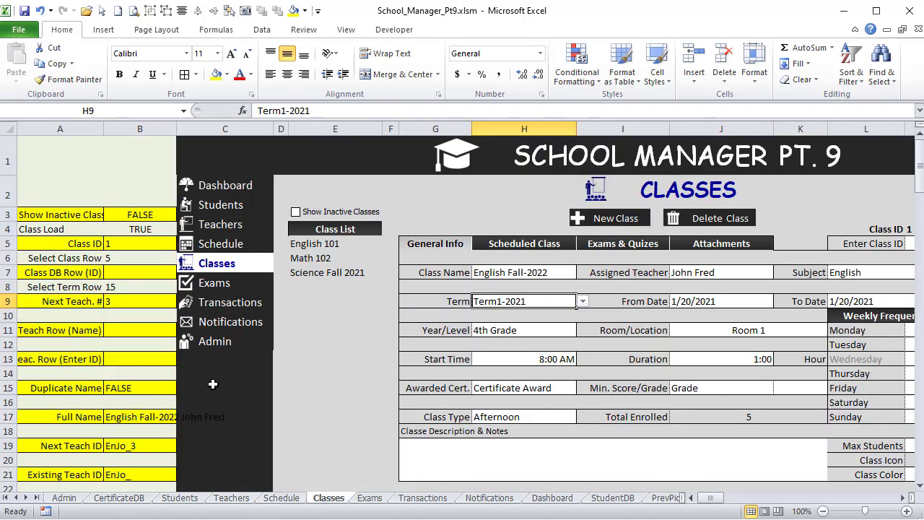
{"action": "left_click", "coordinate": [83, 286]}
{"action": "left_click", "coordinate": [117, 288]}
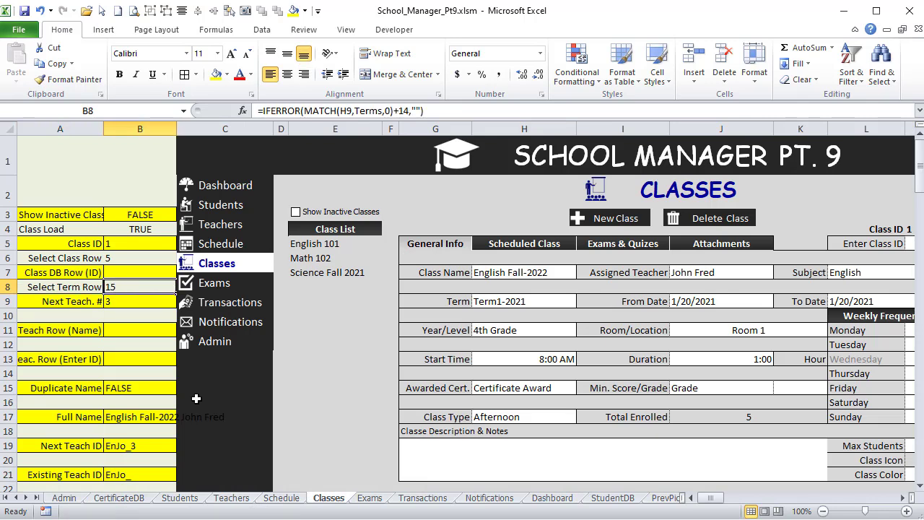
Compare the From Date and To Date fields on the Classes form with the first term's dates in the Admin scheduling settings
{"action": "left_click", "coordinate": [724, 302]}
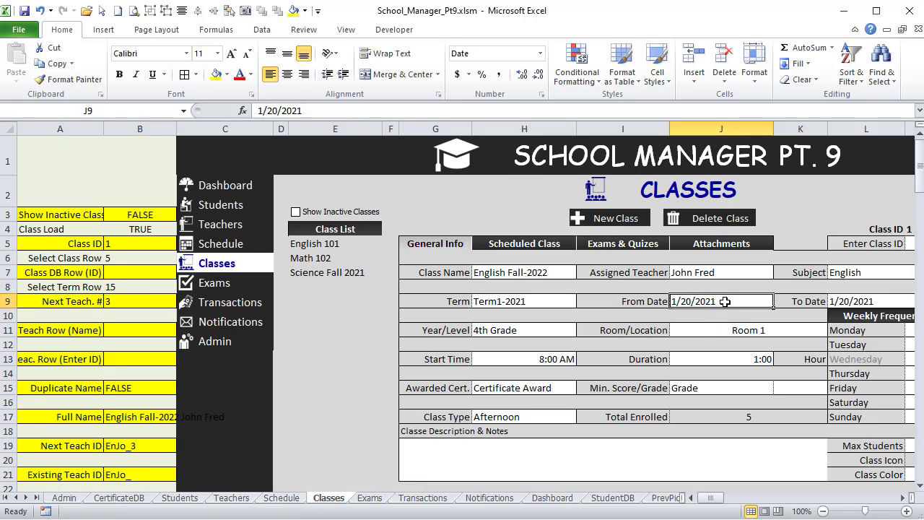
{"action": "left_click", "coordinate": [854, 302]}
{"action": "left_click", "coordinate": [758, 301]}
{"action": "left_click", "coordinate": [65, 497]}
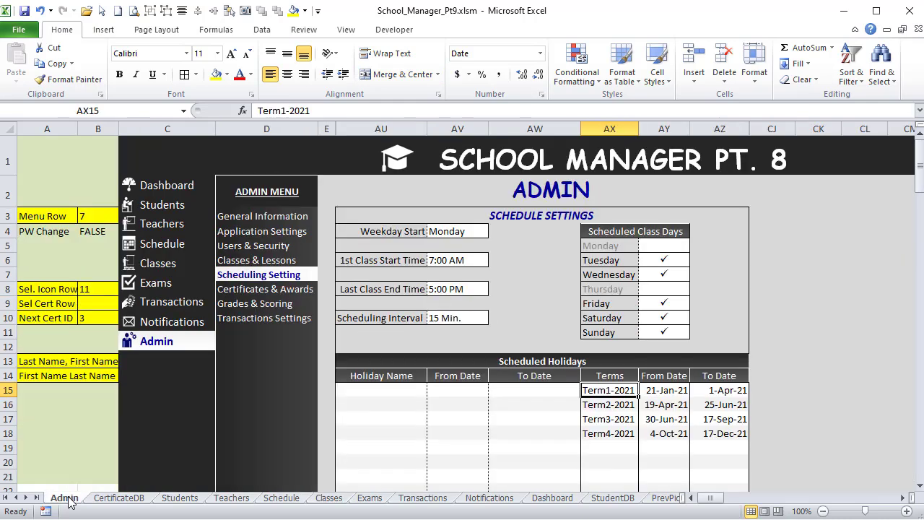
{"action": "left_click", "coordinate": [679, 390]}
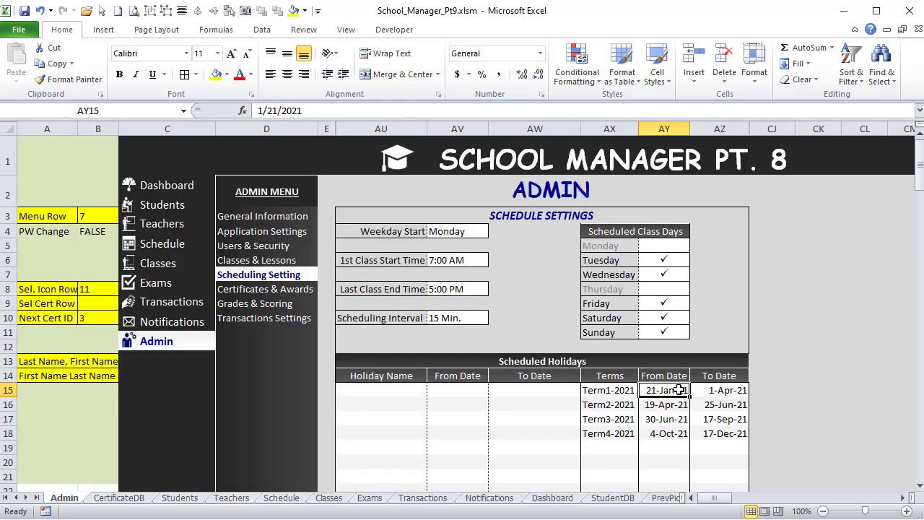
{"action": "left_click", "coordinate": [726, 389]}
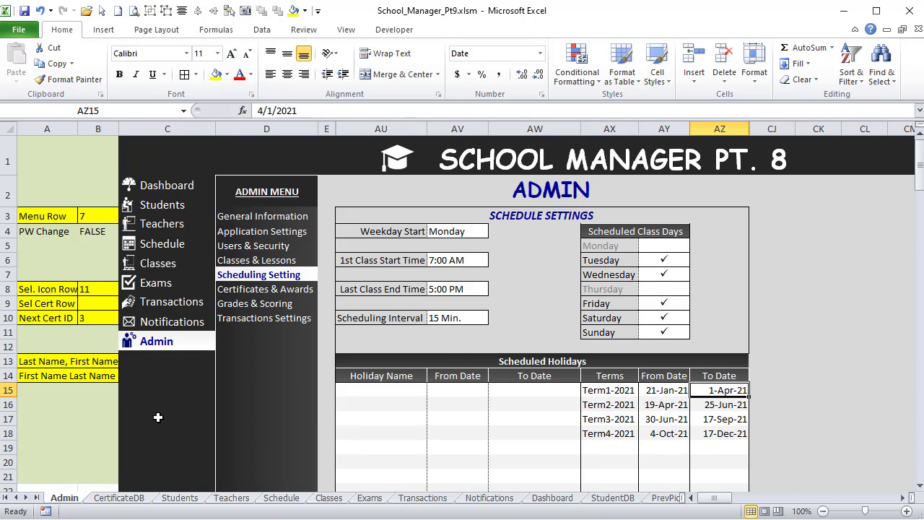
{"action": "left_click", "coordinate": [329, 498]}
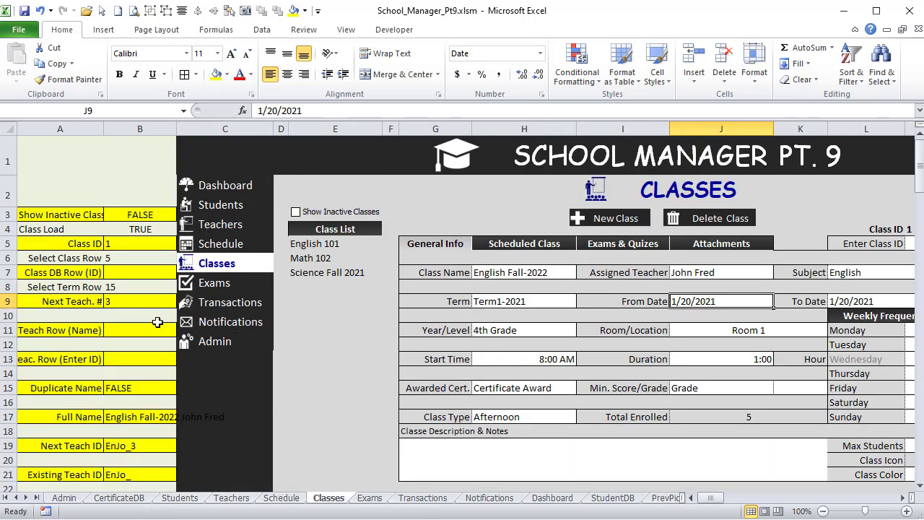
{"action": "left_click", "coordinate": [143, 289]}
{"action": "left_click", "coordinate": [67, 303]}
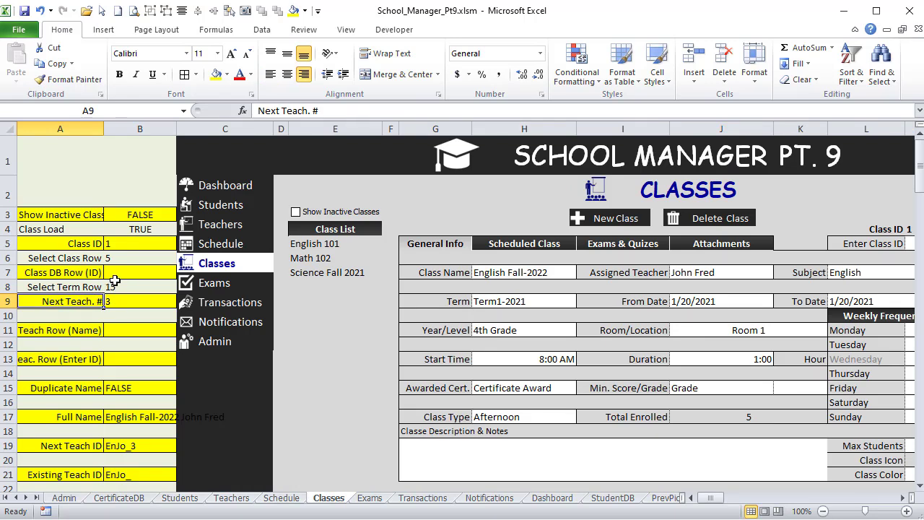
Relabel A9 as Next Class ID and clear the teacher number formula from B9
{"action": "type", "text": "Next Class ID"}
{"action": "key", "text": "Tab"}
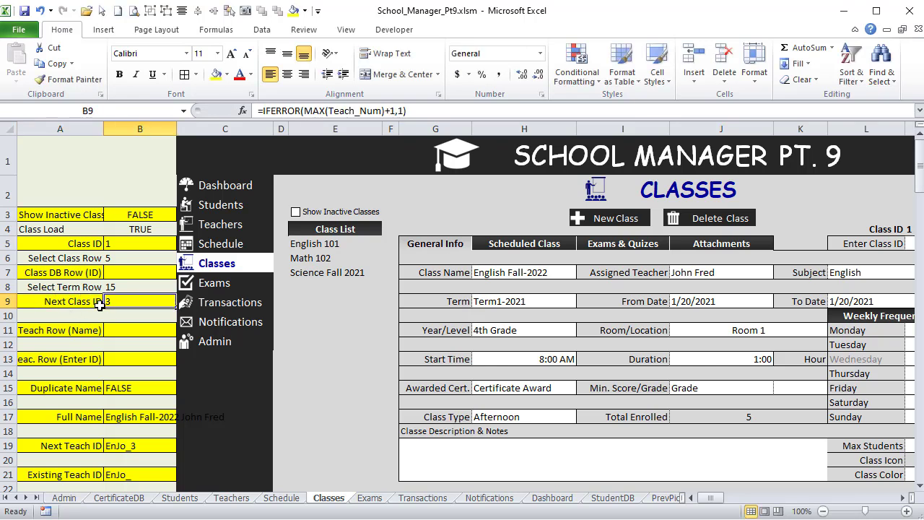
{"action": "key", "text": "Delete"}
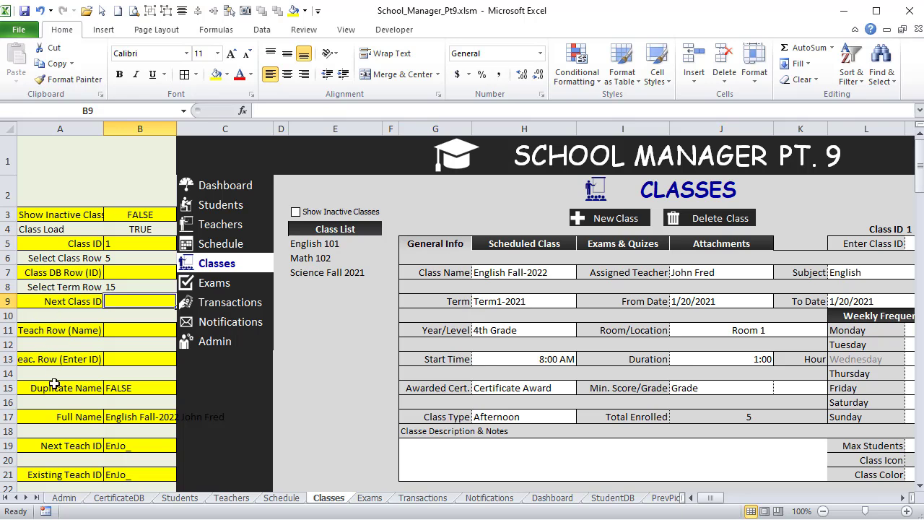
Move the Duplicate Name label and its value from row 15 to A13:B13, replacing the existing contents
{"action": "left_click", "coordinate": [79, 388]}
{"action": "left_click_drag", "start_coordinate": [95, 388], "coordinate": [132, 357]}
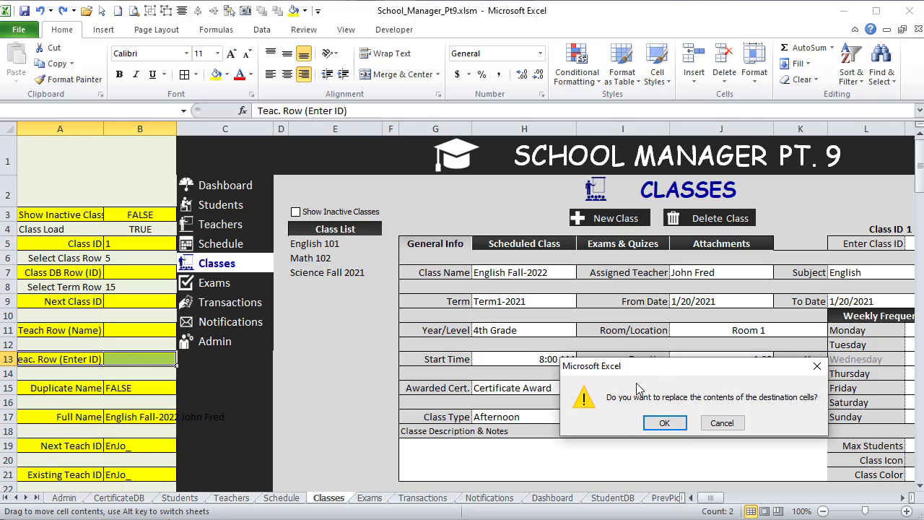
{"action": "left_click", "coordinate": [663, 423]}
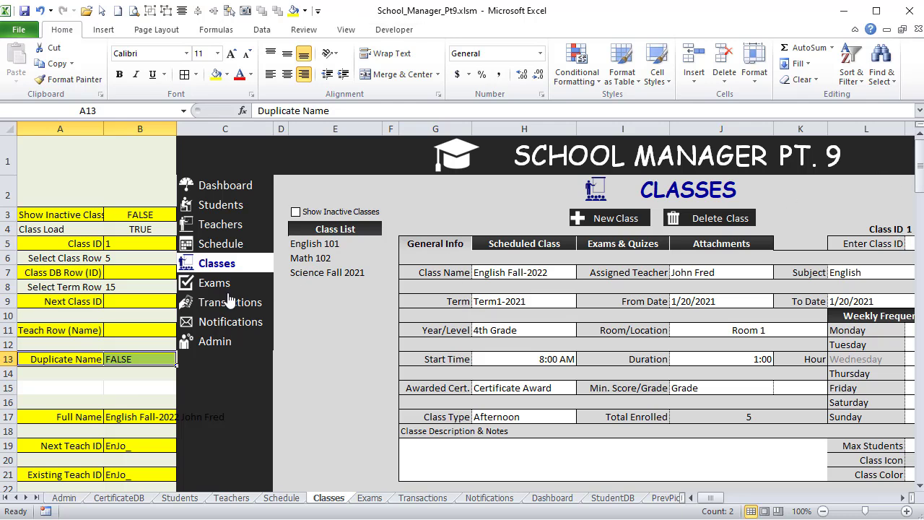
Relabel the helper cell A11 as Class DB Row(Srch ID)
{"action": "left_click", "coordinate": [43, 304]}
{"action": "left_click", "coordinate": [43, 327]}
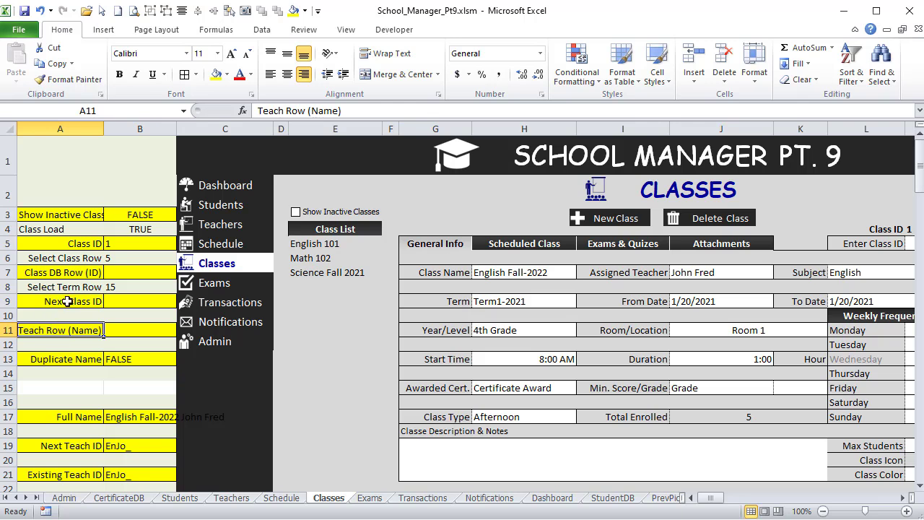
{"action": "type", "text": "C"}
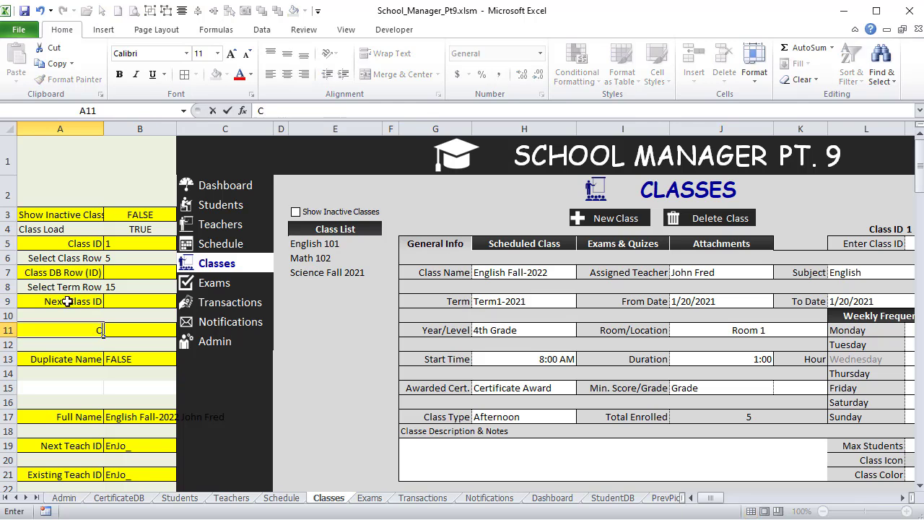
{"action": "type", "text": "lass Row"}
{"action": "key", "text": "BackSpace"}
{"action": "key", "text": "BackSpace"}
{"action": "key", "text": "BackSpace"}
{"action": "key", "text": "BackSpace"}
{"action": "type", "text": "DB Row("}
{"action": "key", "text": "BackSpace"}
{"action": "key", "text": "BackSpace"}
{"action": "key", "text": "BackSpace"}
{"action": "type", "text": "ow(Ser"}
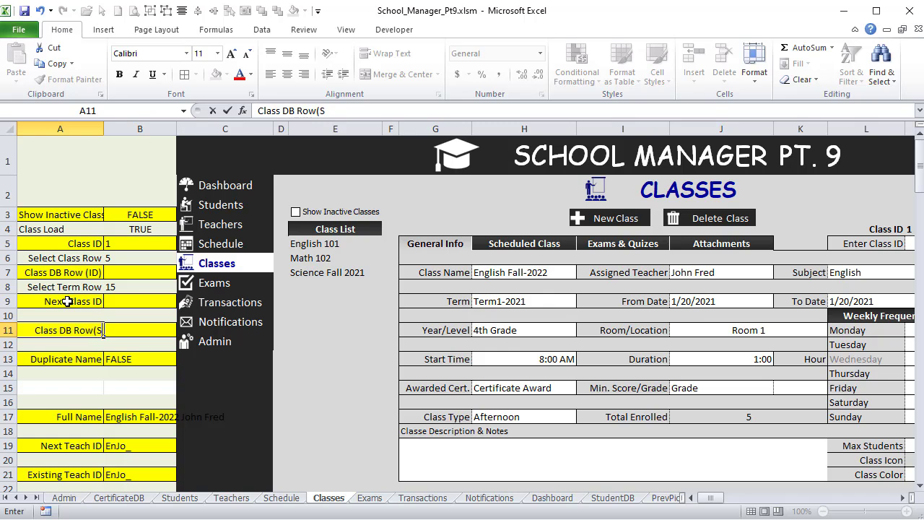
{"action": "key", "text": "BackSpace"}
{"action": "key", "text": "BackSpace"}
{"action": "type", "text": "rch ID)"}
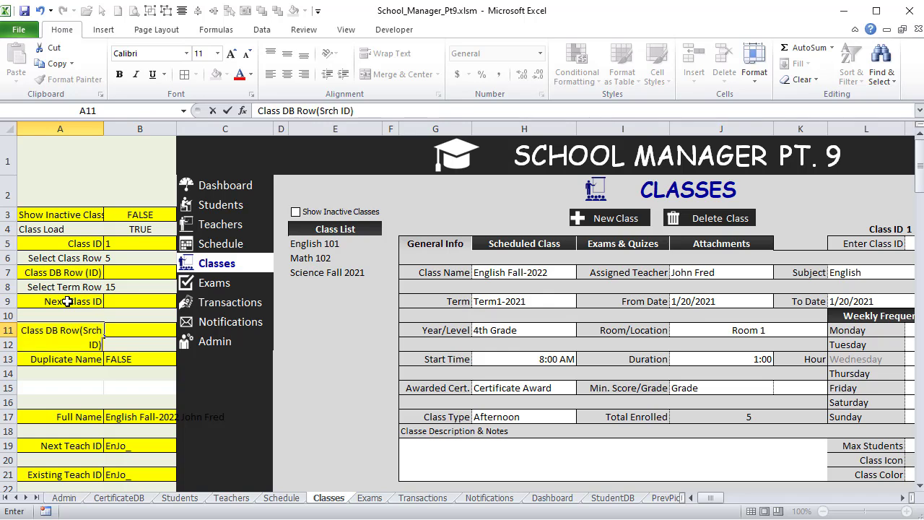
{"action": "key", "text": "Return"}
Clear the teacher name lookup formula from B11 beside the Class DB Row(Srch ID) label
{"action": "left_click", "coordinate": [130, 326]}
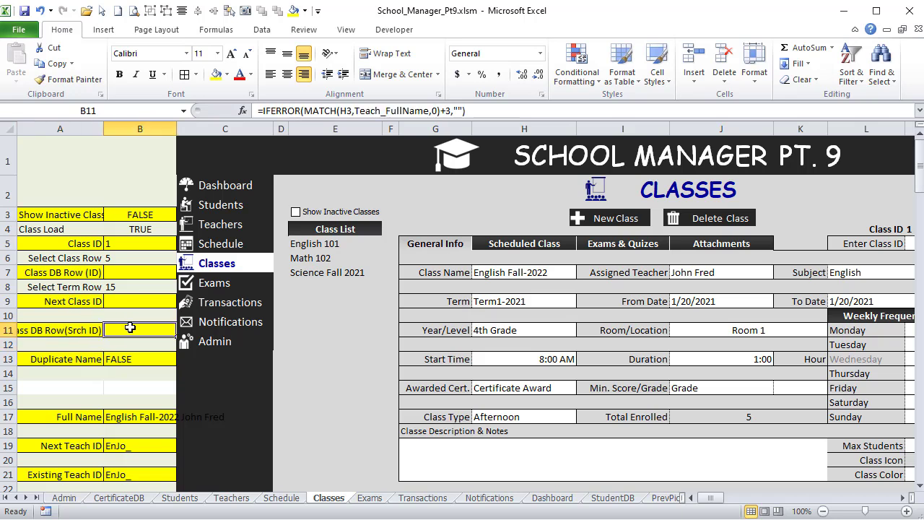
{"action": "left_click", "coordinate": [904, 246]}
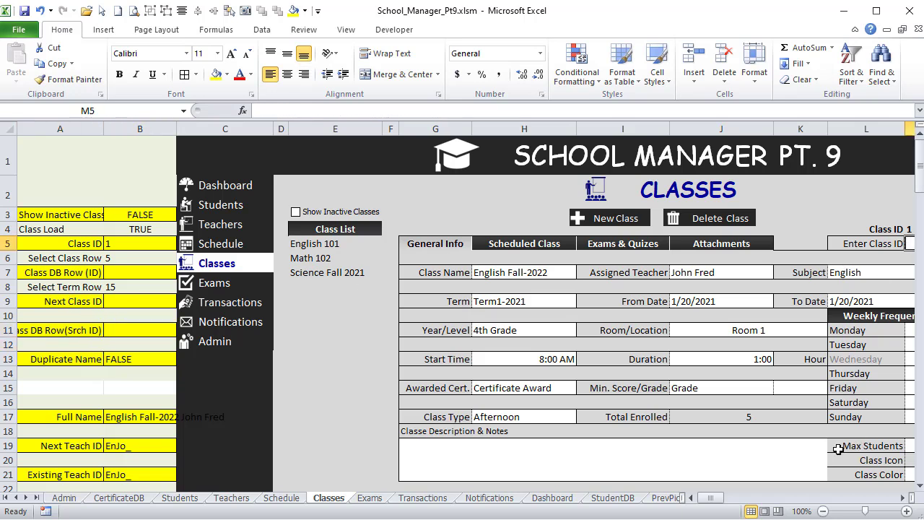
{"action": "left_click_drag", "start_coordinate": [728, 508], "coordinate": [718, 504]}
{"action": "left_click", "coordinate": [163, 327]}
{"action": "left_click_drag", "start_coordinate": [466, 110], "coordinate": [212, 90]}
{"action": "type", "text": "=IFERROR("}
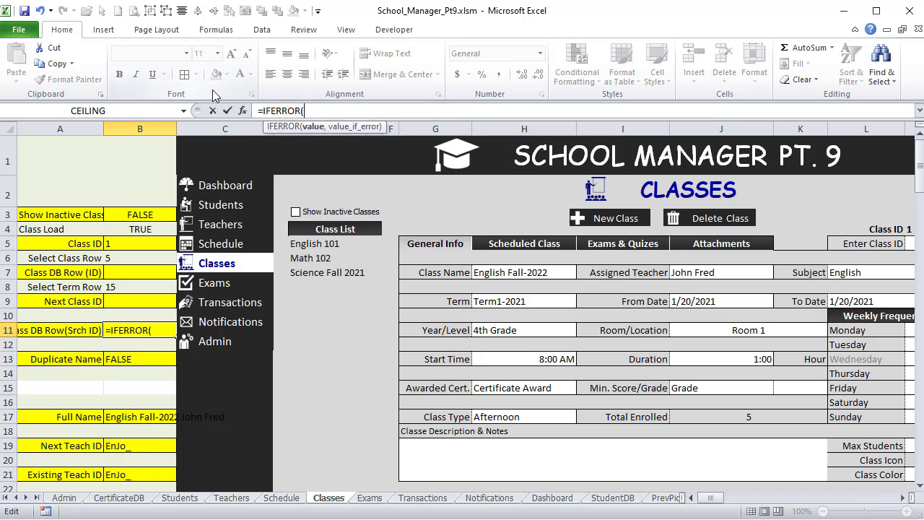
{"action": "key", "text": "BackSpace"}
{"action": "key", "text": "BackSpace"}
{"action": "key", "text": "BackSpace"}
{"action": "key", "text": "BackSpace"}
{"action": "key", "text": "BackSpace"}
{"action": "key", "text": "BackSpace"}
{"action": "key", "text": "BackSpace"}
{"action": "key", "text": "BackSpace"}
{"action": "key", "text": "BackSpace"}
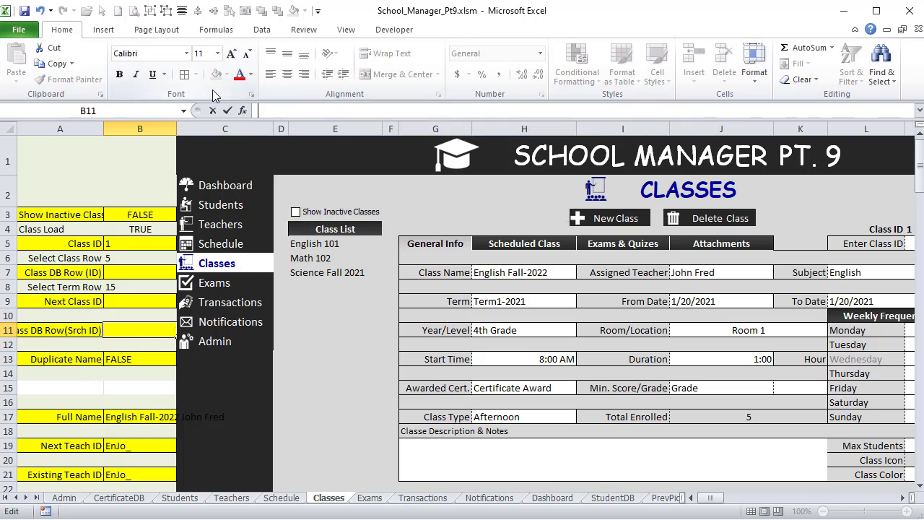
{"action": "left_click", "coordinate": [124, 359]}
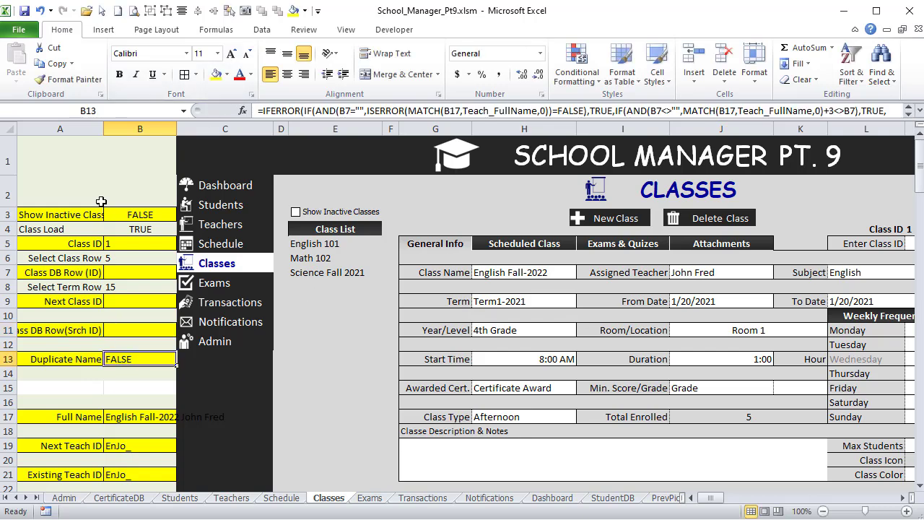
Widen column A to fit its labels and clear the leftover helper cells below the Duplicate Name row
{"action": "double_click", "coordinate": [104, 130]}
{"action": "left_click_drag", "start_coordinate": [36, 377], "coordinate": [152, 431]}
{"action": "left_click", "coordinate": [151, 432]}
{"action": "scroll", "coordinate": [144, 423], "scroll_direction": "up", "scroll_amount": 2}
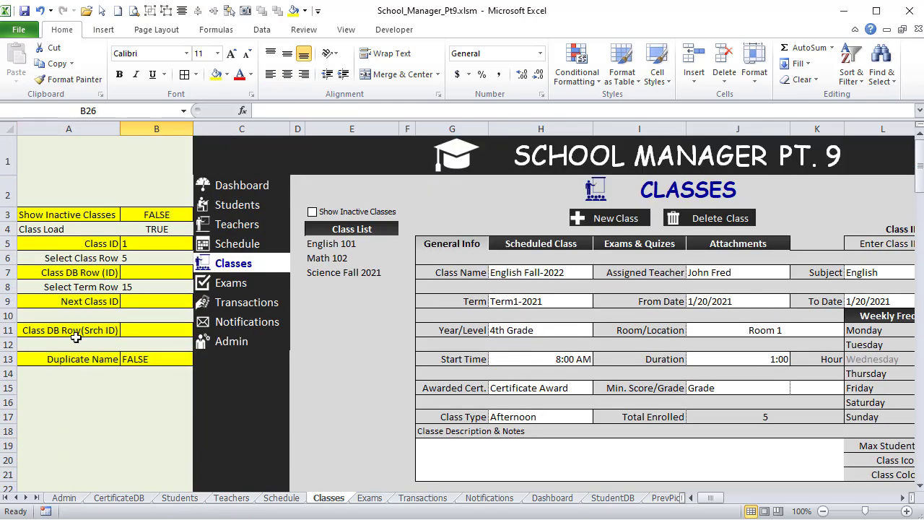
Fill the helper range A3:B13 with yellow and apply borders to all of its cells
{"action": "left_click_drag", "start_coordinate": [54, 215], "coordinate": [34, 218]}
{"action": "left_click", "coordinate": [215, 74]}
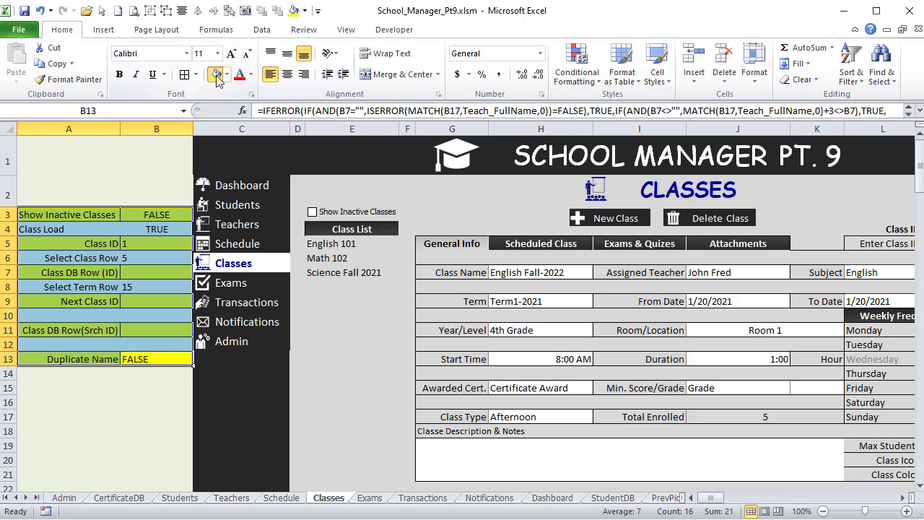
{"action": "left_click", "coordinate": [165, 214]}
{"action": "left_click_drag", "start_coordinate": [165, 215], "coordinate": [154, 359]}
{"action": "left_click_drag", "start_coordinate": [128, 214], "coordinate": [94, 359]}
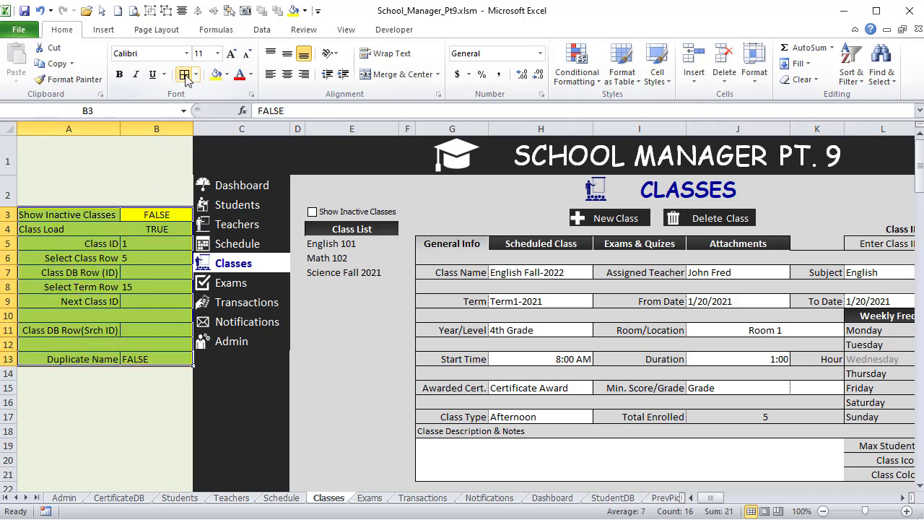
Left-align the helper values in B3:B13 and select the Class DB Row (ID) value in B7
{"action": "left_click_drag", "start_coordinate": [184, 214], "coordinate": [176, 354]}
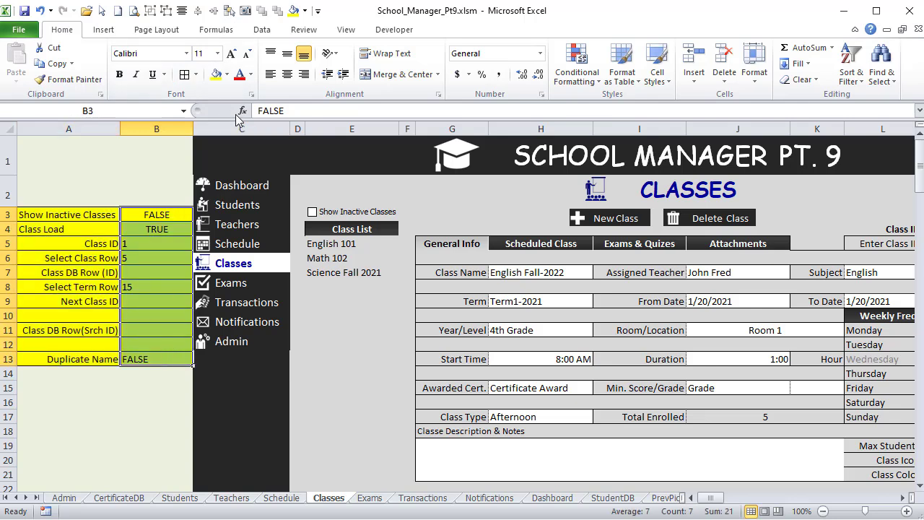
{"action": "left_click", "coordinate": [270, 74]}
{"action": "left_click", "coordinate": [109, 180]}
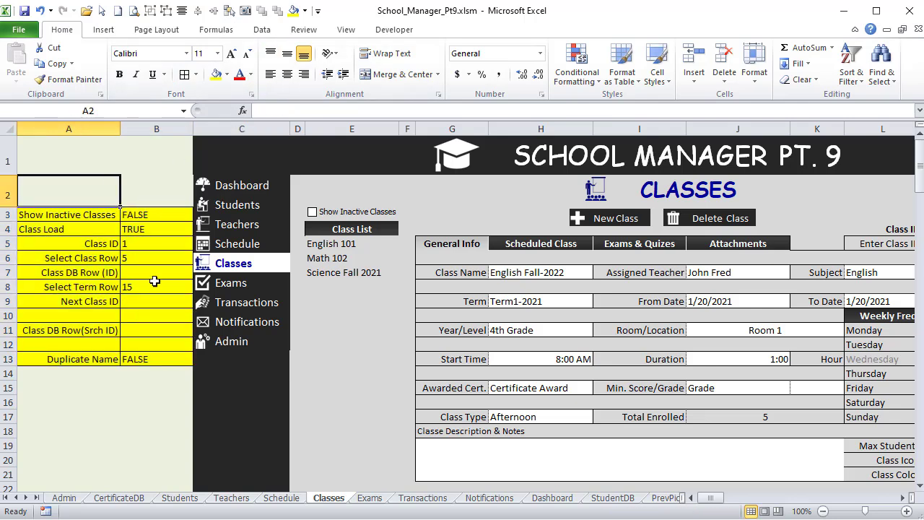
{"action": "left_click", "coordinate": [151, 285]}
{"action": "left_click", "coordinate": [145, 272]}
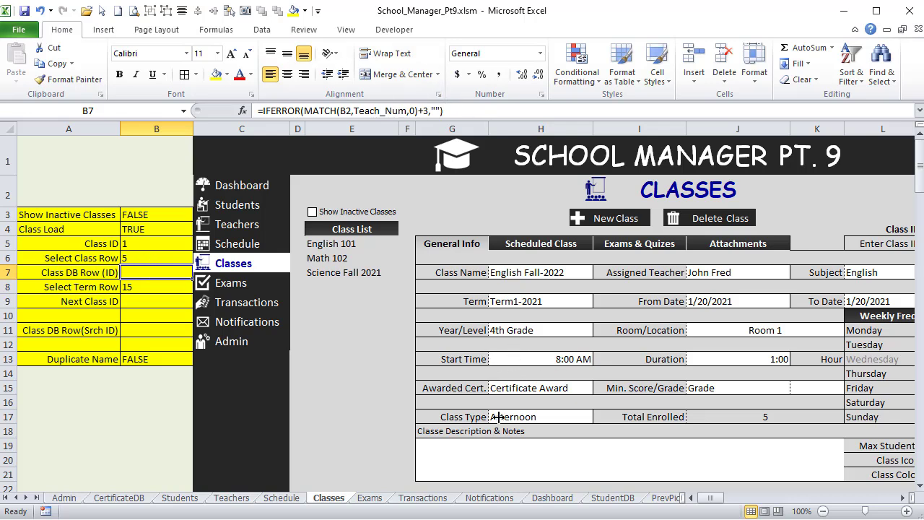
Add a new worksheet at the end of the workbook and name it ClassesDB
{"action": "left_click_drag", "start_coordinate": [692, 497], "coordinate": [776, 497]}
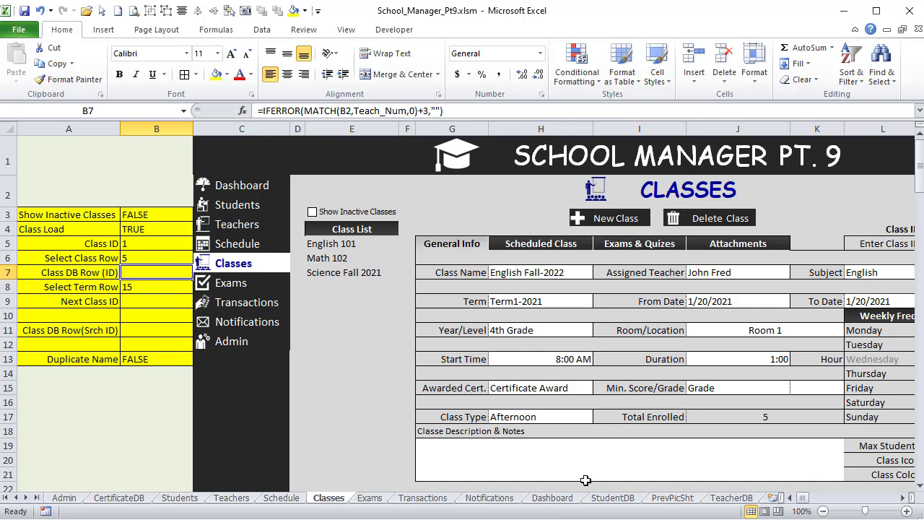
{"action": "left_click", "coordinate": [775, 497]}
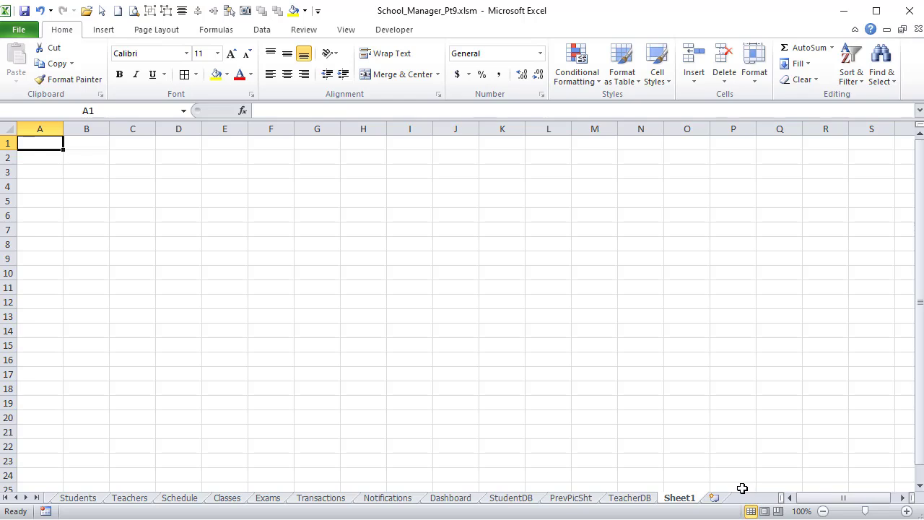
{"action": "double_click", "coordinate": [678, 497]}
{"action": "type", "text": "C"}
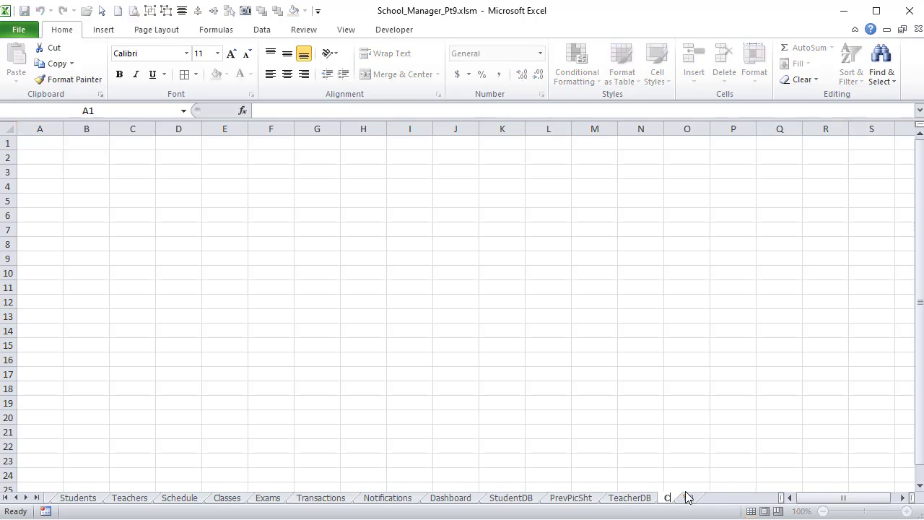
{"action": "type", "text": "lassesDB"}
{"action": "key", "text": "Return"}
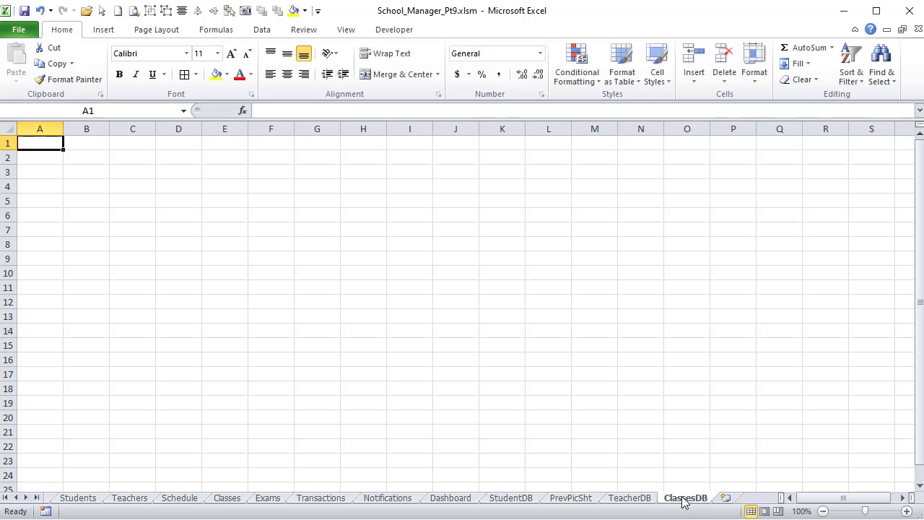
Move the ClassesDB sheet directly after the Classes sheet
{"action": "mouse_move", "coordinate": [673, 495]}
{"action": "left_mouse_down"}
{"action": "mouse_move", "coordinate": [238, 499]}
{"action": "mouse_move", "coordinate": [267, 502]}
{"action": "mouse_move", "coordinate": [259, 504]}
{"action": "left_mouse_up"}
{"action": "left_click", "coordinate": [224, 506]}
{"action": "left_click", "coordinate": [254, 504]}
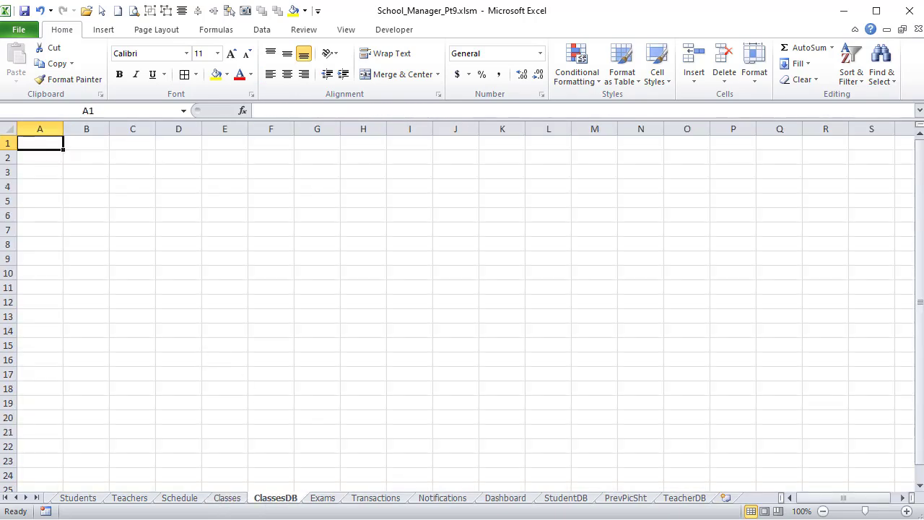
Capture the whole Classes form as a picture and paste it into ClassesDB, just below row 3
{"action": "key", "text": "ctrl+Page_Up"}
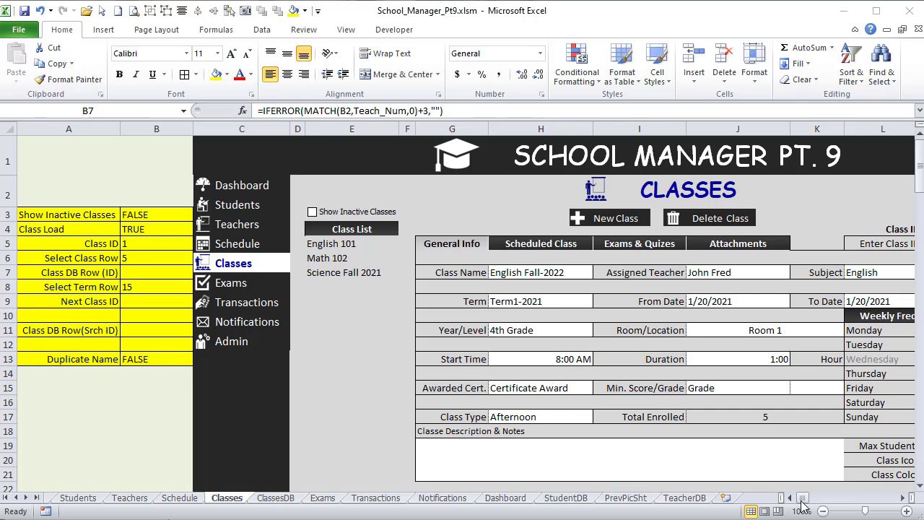
{"action": "left_click", "coordinate": [902, 499]}
{"action": "left_click", "coordinate": [902, 498]}
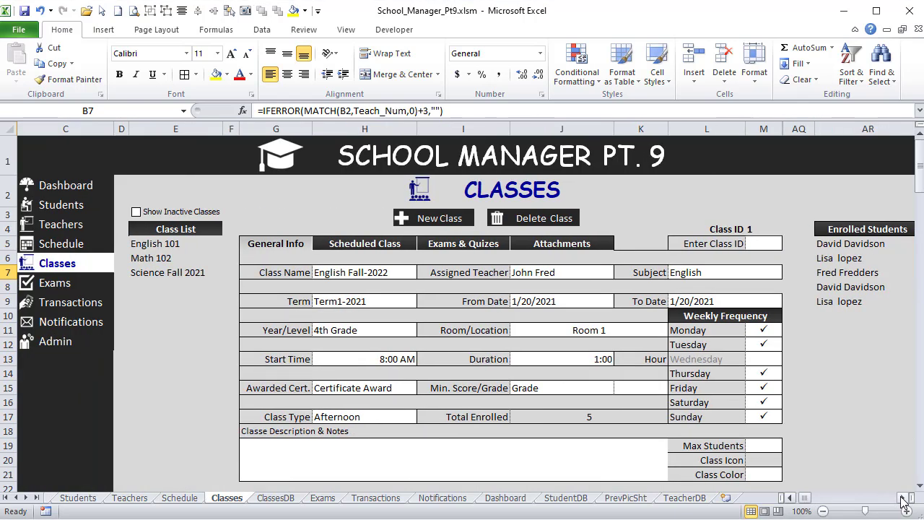
{"action": "left_click", "coordinate": [903, 498]}
{"action": "left_click", "coordinate": [903, 499]}
{"action": "left_click", "coordinate": [903, 498]}
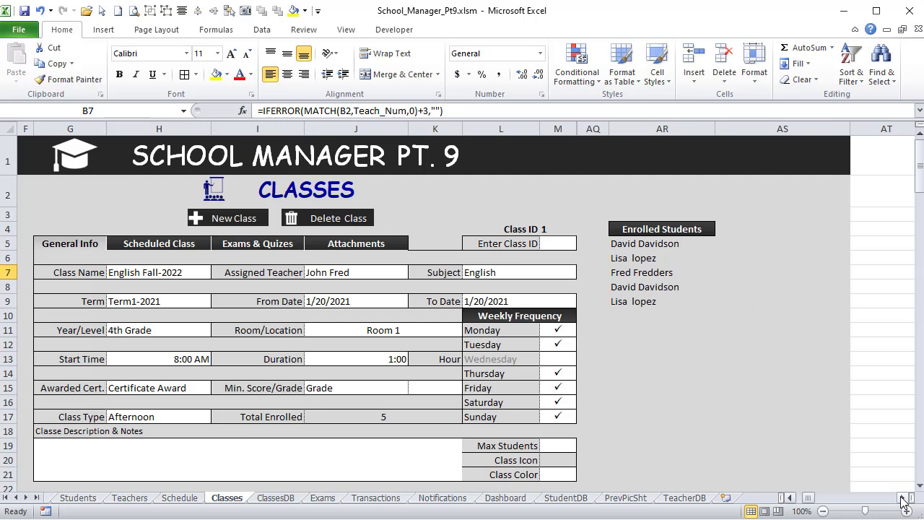
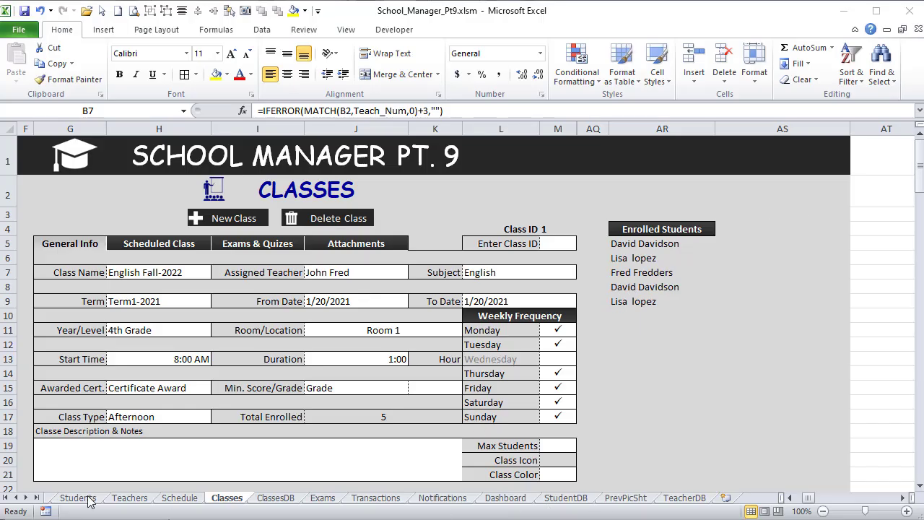
{"action": "left_click", "coordinate": [262, 499]}
{"action": "left_click", "coordinate": [65, 191]}
{"action": "key", "text": "ctrl+v"}
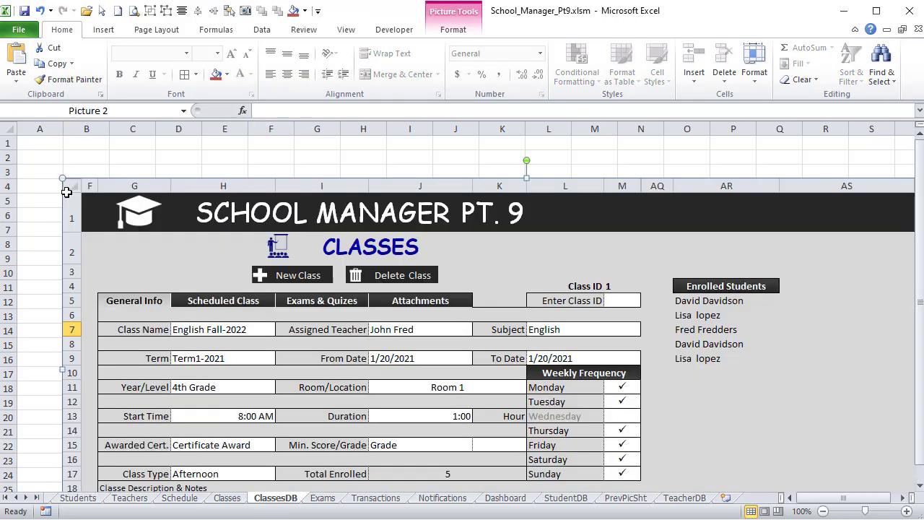
{"action": "left_click_drag", "start_coordinate": [91, 215], "coordinate": [84, 212]}
{"action": "left_click", "coordinate": [22, 148]}
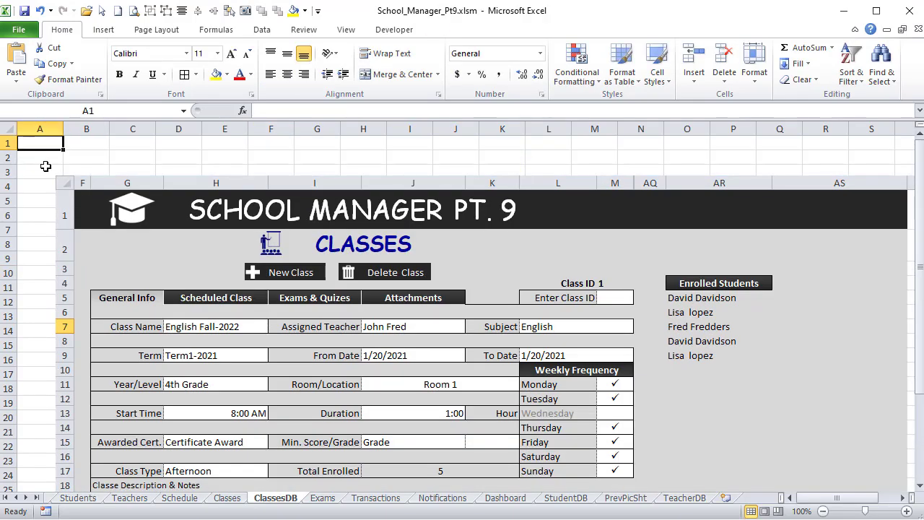
Enter the title Classes Database in A2 and the column header Class ID in A3 of ClassesDB
{"action": "left_click", "coordinate": [32, 153]}
{"action": "type", "text": "Classes"}
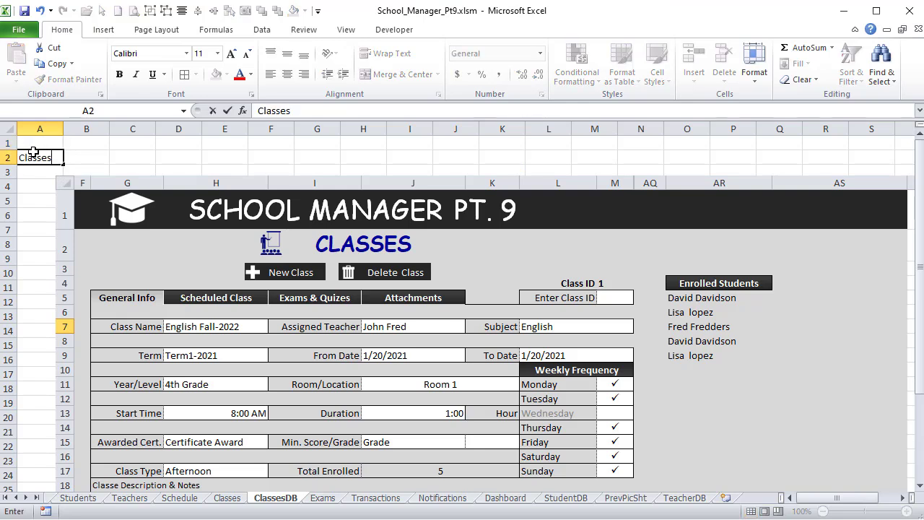
{"action": "type", "text": " Databaq"}
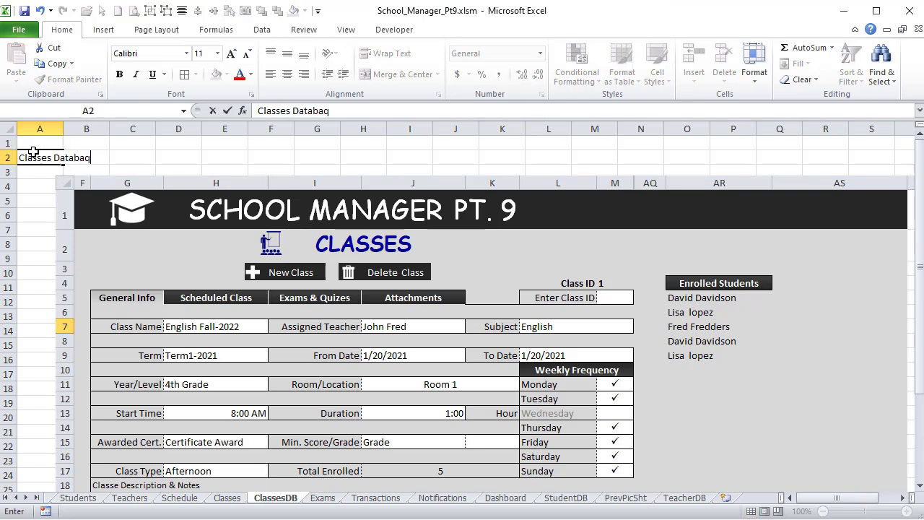
{"action": "key", "text": "BackSpace"}
{"action": "key", "text": "BackSpace"}
{"action": "key", "text": "Return"}
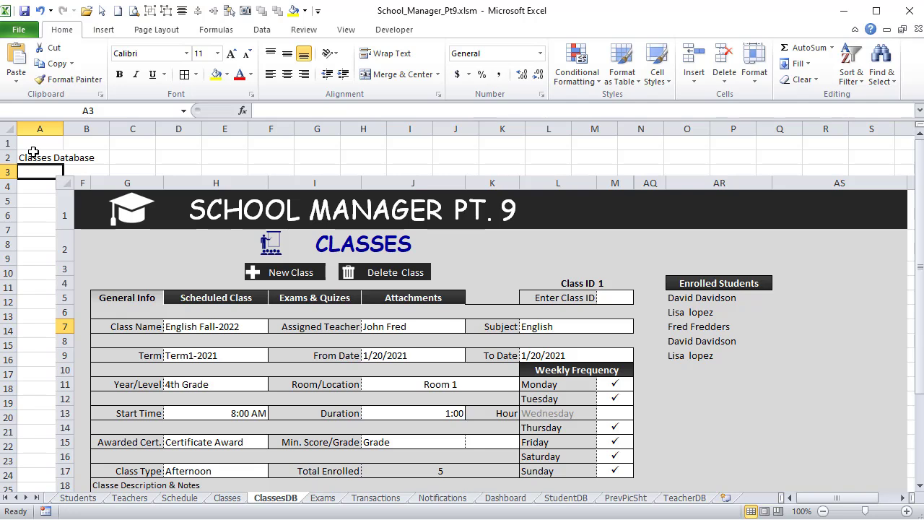
{"action": "type", "text": "Class ID"}
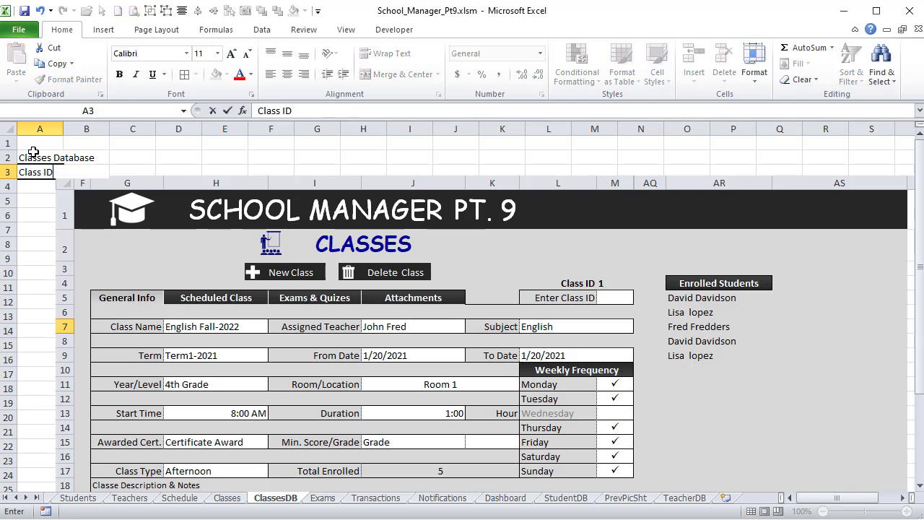
{"action": "key", "text": "Tab"}
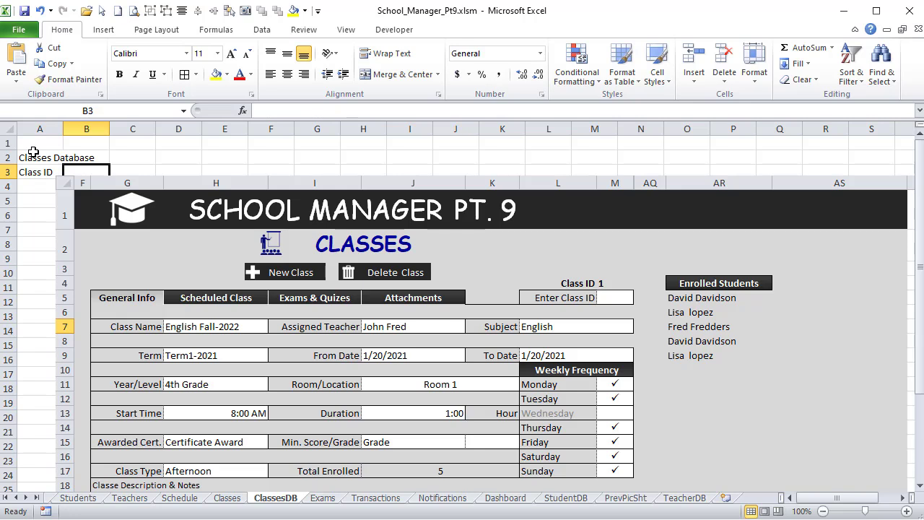
Enter the column headers Class Name in B3 and Teacher in C3
{"action": "type", "text": "Class Name"}
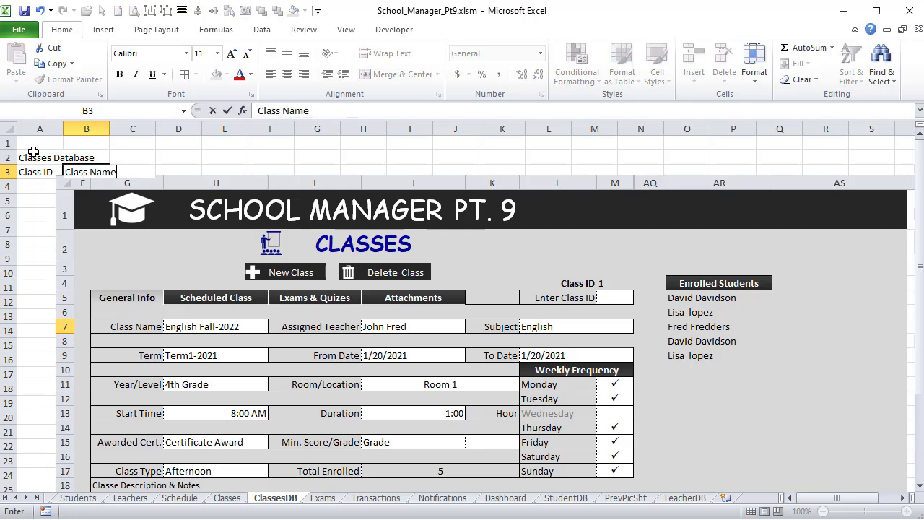
{"action": "key", "text": "Tab"}
{"action": "left_click", "coordinate": [791, 406]}
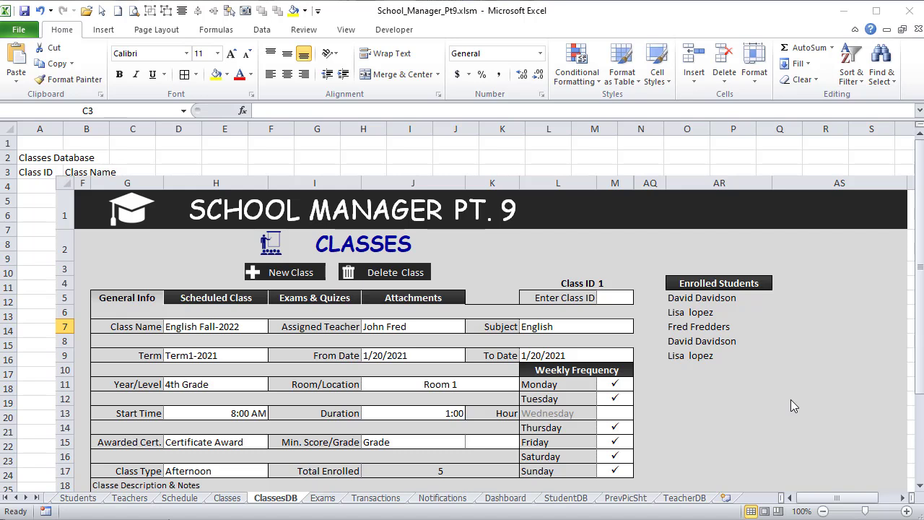
{"action": "left_click", "coordinate": [112, 512]}
{"action": "type", "text": "As"}
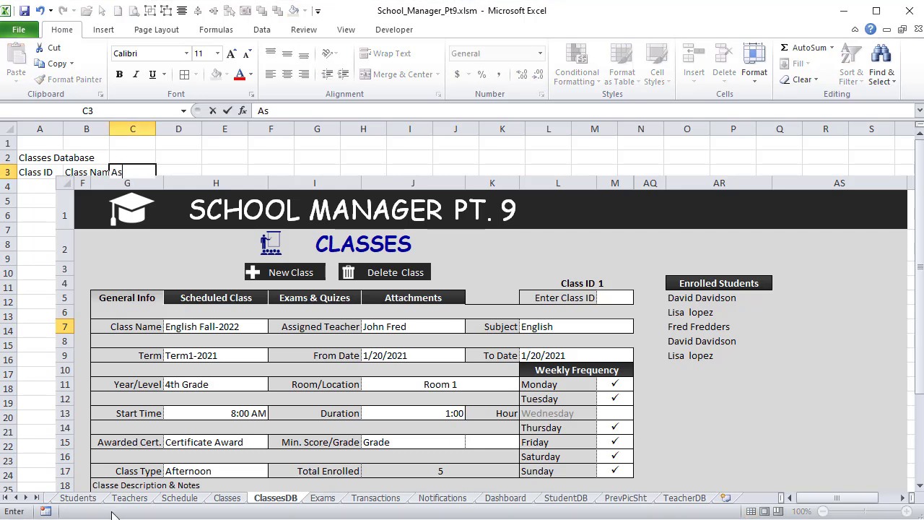
{"action": "type", "text": "signed Te"}
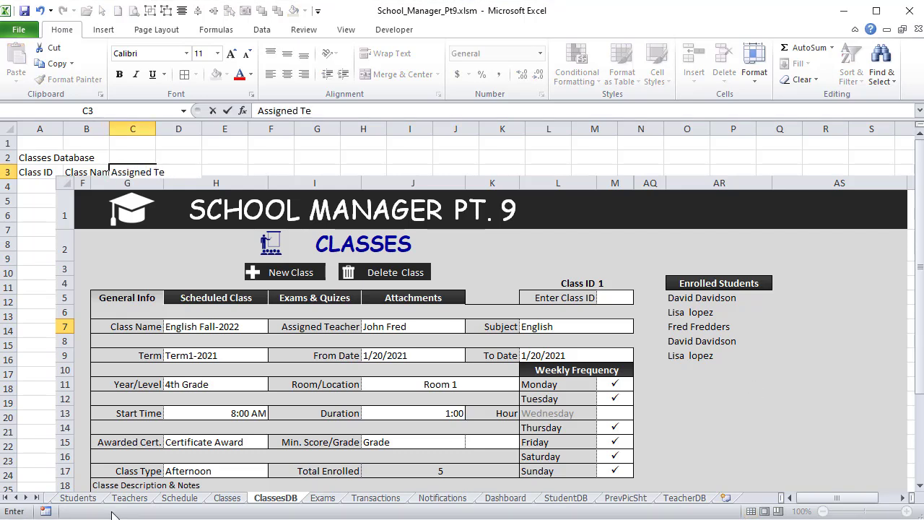
{"action": "key", "text": "BackSpace"}
{"action": "key", "text": "BackSpace"}
{"action": "key", "text": "BackSpace"}
{"action": "key", "text": "BackSpace"}
{"action": "key", "text": "BackSpace"}
{"action": "key", "text": "BackSpace"}
{"action": "key", "text": "BackSpace"}
{"action": "key", "text": "BackSpace"}
{"action": "key", "text": "BackSpace"}
{"action": "key", "text": "BackSpace"}
{"action": "type", "text": "Teacher"}
{"action": "key", "text": "Tab"}
Add the column headers Subject in D3 and Term in E3
{"action": "type", "text": "Sub"}
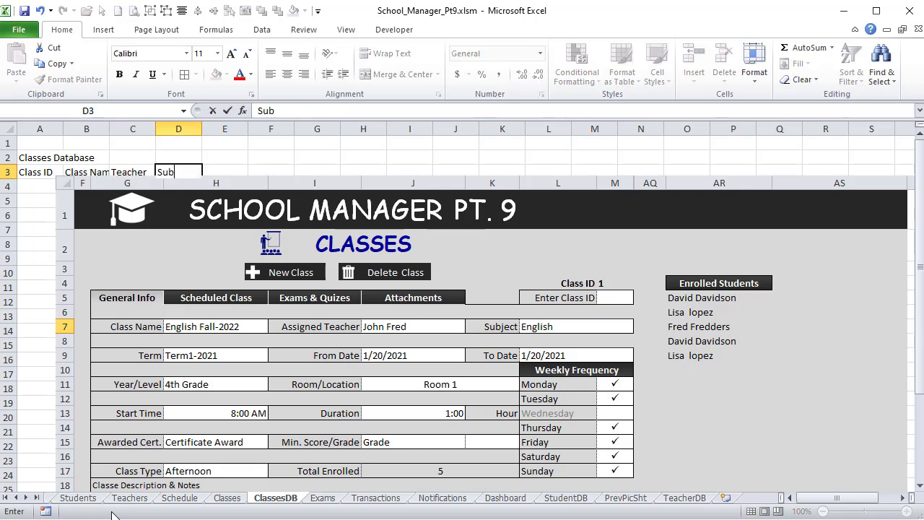
{"action": "type", "text": "ject"}
{"action": "key", "text": "Tab"}
{"action": "type", "text": "Ter"}
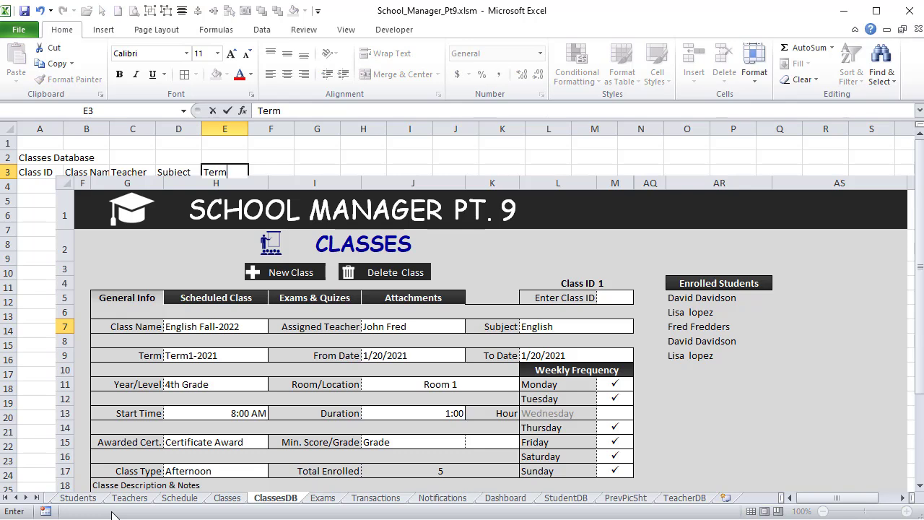
{"action": "key", "text": "Tab"}
Add the column headers From Date in F3 and To Date in G3
{"action": "type", "text": "PDescr"}
{"action": "key", "text": "BackSpace"}
{"action": "key", "text": "BackSpace"}
{"action": "key", "text": "BackSpace"}
{"action": "key", "text": "BackSpace"}
{"action": "key", "text": "BackSpace"}
{"action": "key", "text": "BackSpace"}
{"action": "type", "text": "From Date"}
{"action": "key", "text": "Tab"}
{"action": "type", "text": "T"}
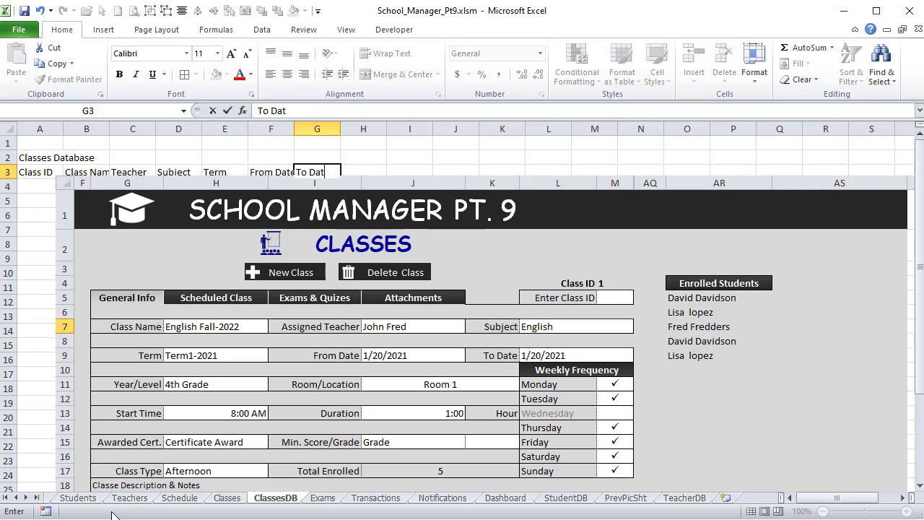
{"action": "key", "text": "Tab"}
Add the column headers Year/Level in H3 and Room/Loc in I3
{"action": "type", "text": "Year/L"}
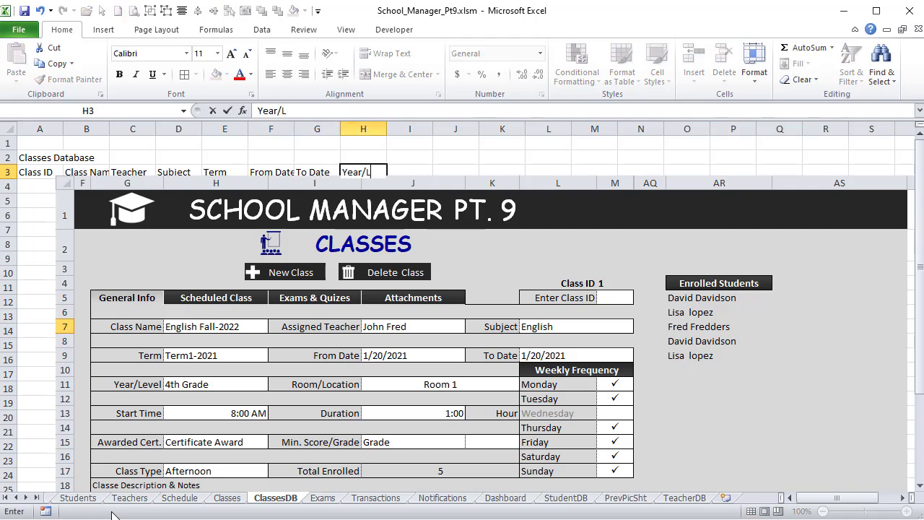
{"action": "type", "text": "evel"}
{"action": "key", "text": "Tab"}
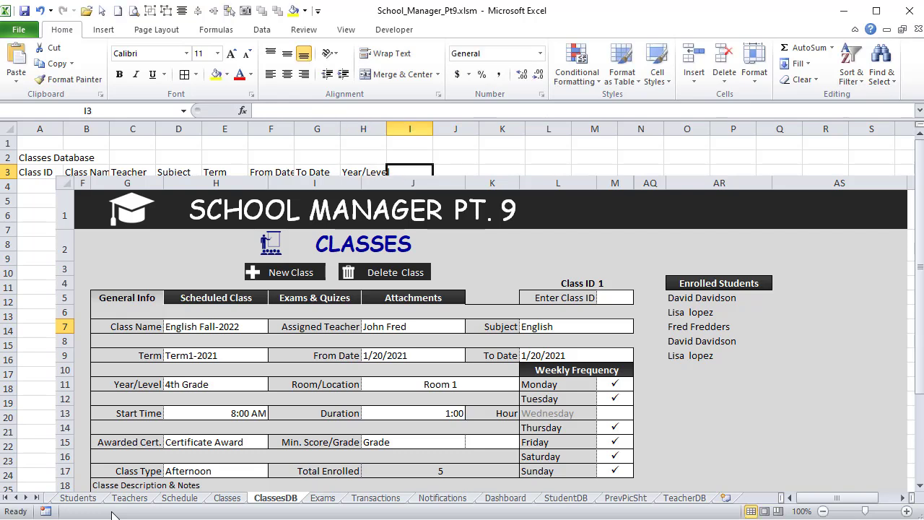
{"action": "type", "text": "Roo"}
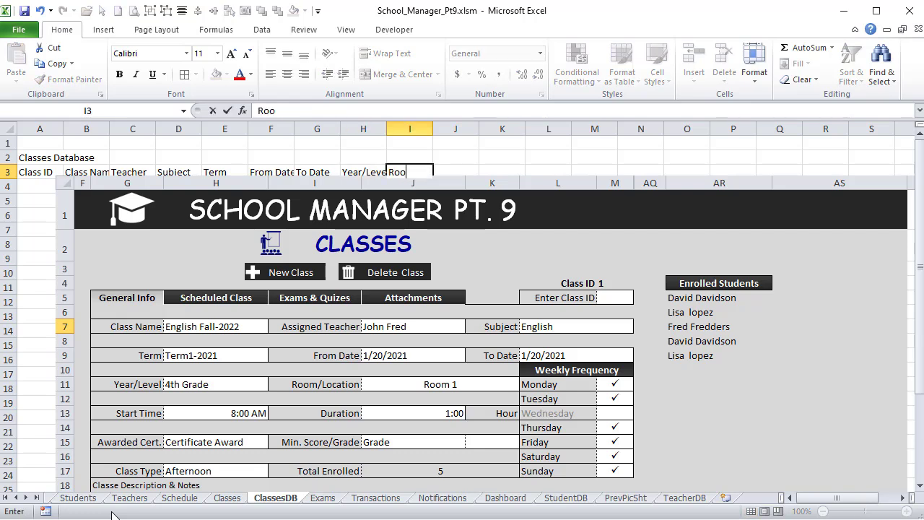
{"action": "type", "text": "m/Loc"}
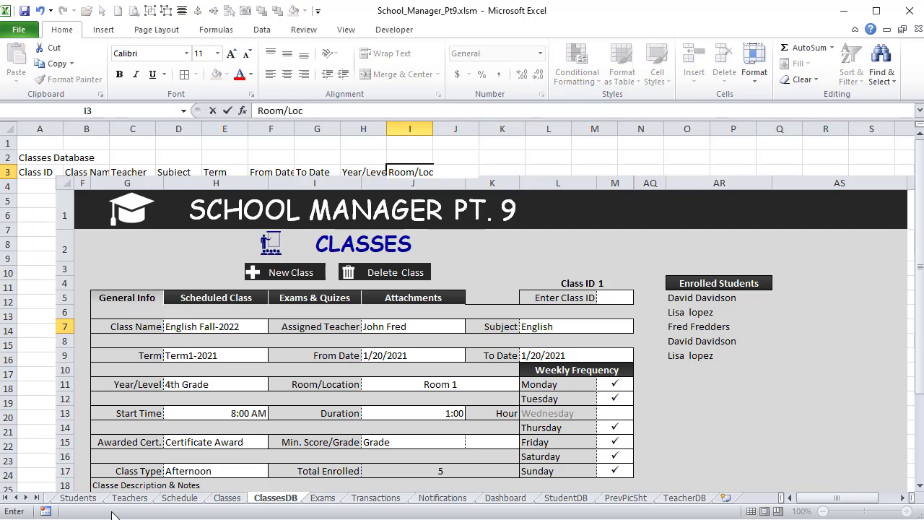
{"action": "key", "text": "Tab"}
Add the column headers Start Time in J3 and Duration in K3
{"action": "type", "text": "Start D"}
{"action": "key", "text": "BackSpace"}
{"action": "type", "text": "Time"}
{"action": "key", "text": "Tab"}
{"action": "type", "text": "Duration"}
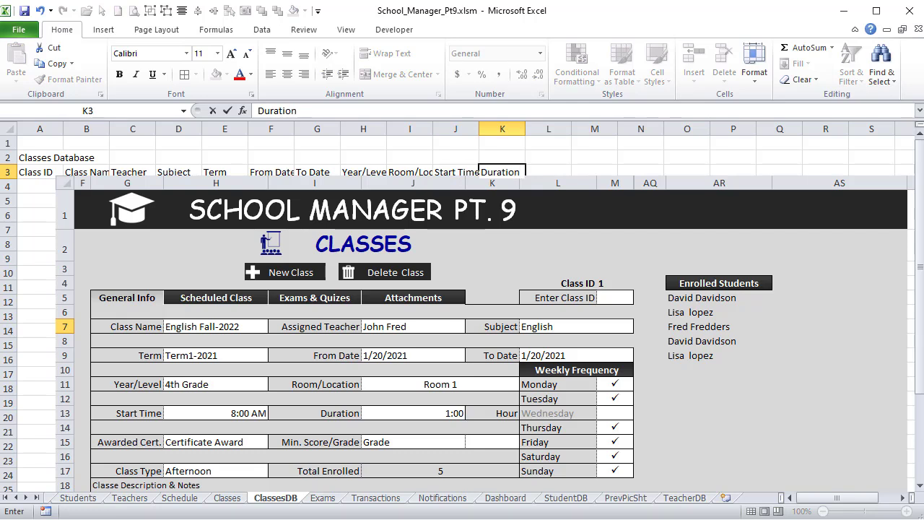
Move the pasted form picture clear of row 3 and enter the headers Certificate, Grade Type and Grade in L3:N3
{"action": "left_click_drag", "start_coordinate": [239, 304], "coordinate": [220, 315]}
{"action": "left_click", "coordinate": [544, 171]}
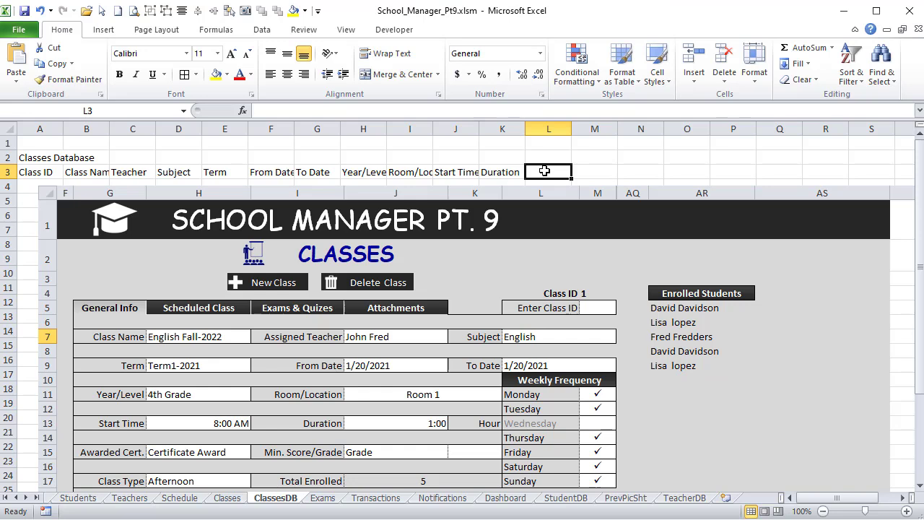
{"action": "type", "text": "Certificate"}
{"action": "key", "text": "Tab"}
{"action": "type", "text": "GTr"}
{"action": "type", "text": "de Type"}
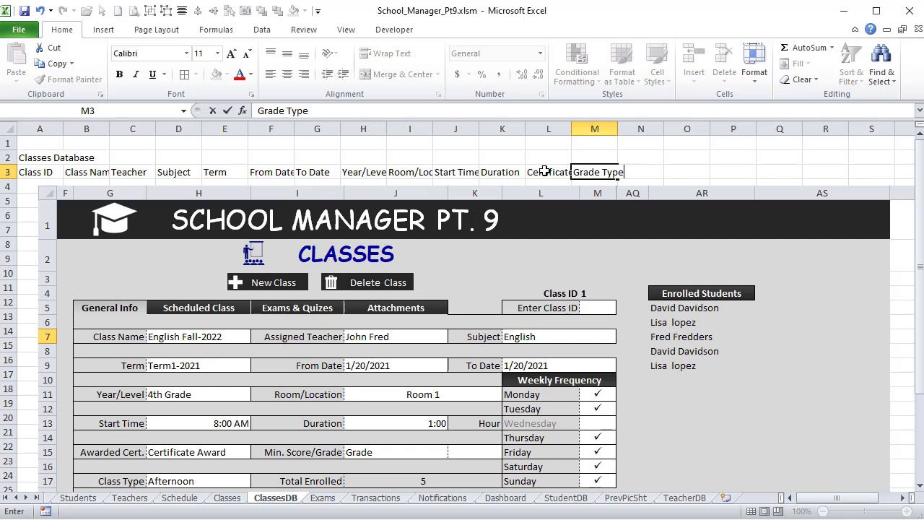
{"action": "key", "text": "Tab"}
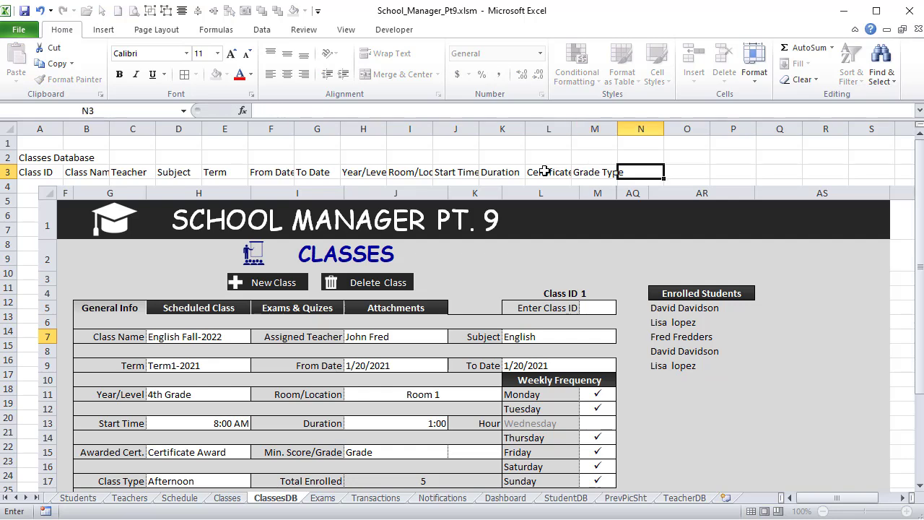
{"action": "type", "text": "Grade"}
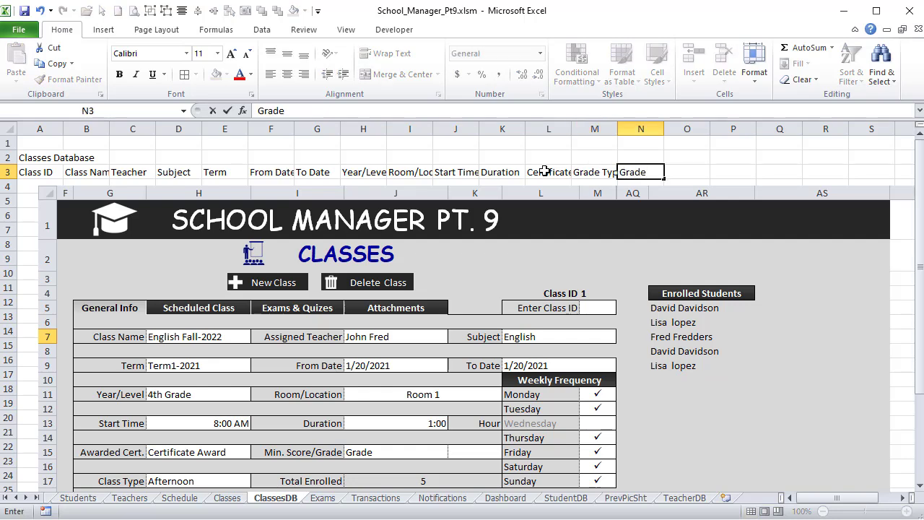
{"action": "key", "text": "Tab"}
Add the column headers Class Type in O3 and Notes in P3
{"action": "type", "text": "Class Tgyp"}
{"action": "key", "text": "BackSpace"}
{"action": "key", "text": "BackSpace"}
{"action": "key", "text": "BackSpace"}
{"action": "type", "text": "ype"}
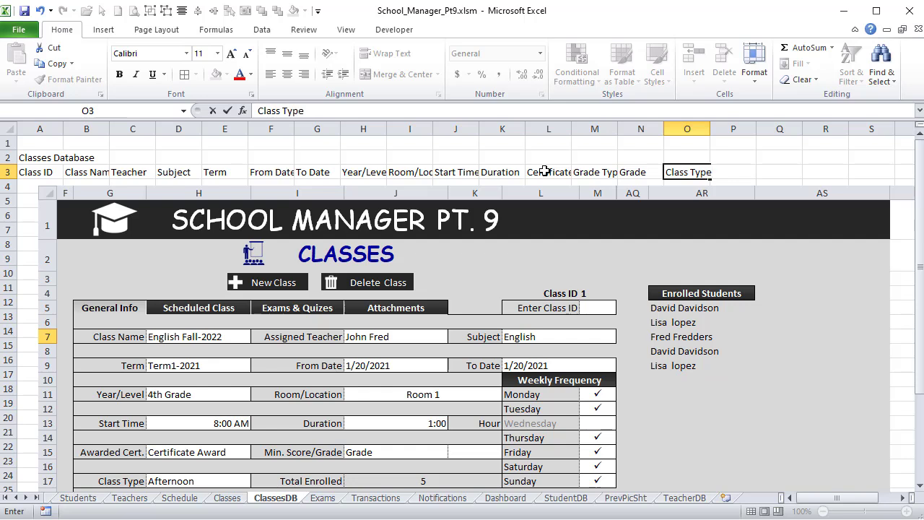
{"action": "key", "text": "Tab"}
{"action": "type", "text": "Notes"}
{"action": "key", "text": "Tab"}
Enter Monday in Q3 and fill the weekday series across to Sunday in W3
{"action": "type", "text": "Moned"}
{"action": "key", "text": "BackSpace"}
{"action": "key", "text": "BackSpace"}
{"action": "type", "text": "day"}
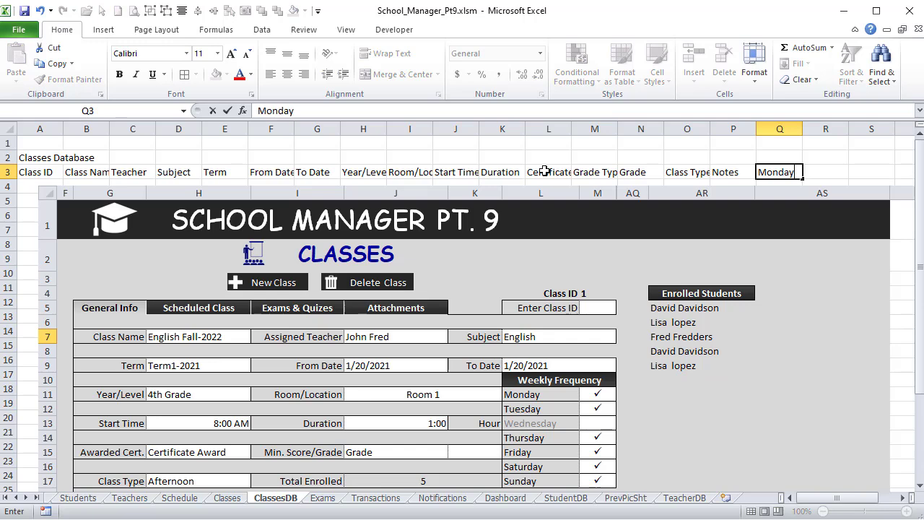
{"action": "key", "text": "Tab"}
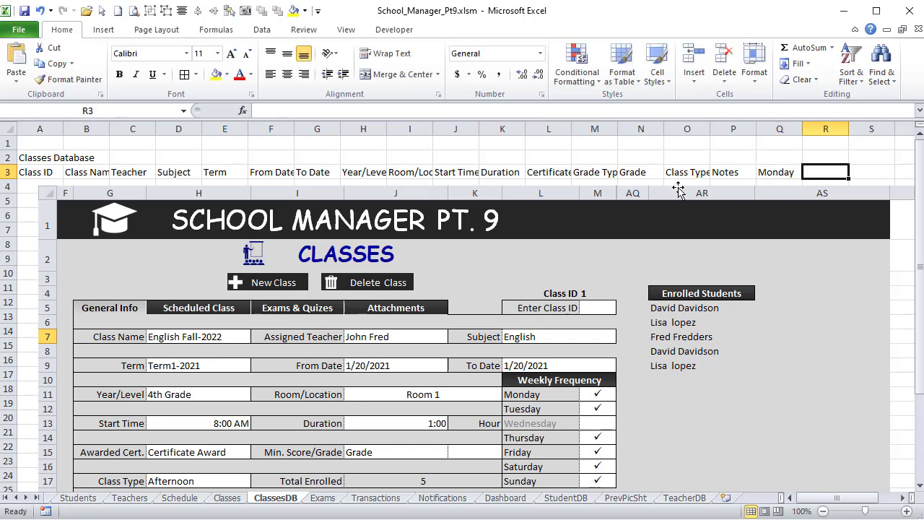
{"action": "left_click", "coordinate": [770, 172]}
{"action": "mouse_move", "coordinate": [807, 179]}
{"action": "left_mouse_down"}
{"action": "mouse_move", "coordinate": [748, 177]}
{"action": "mouse_move", "coordinate": [888, 177]}
{"action": "mouse_move", "coordinate": [808, 172]}
{"action": "left_mouse_up"}
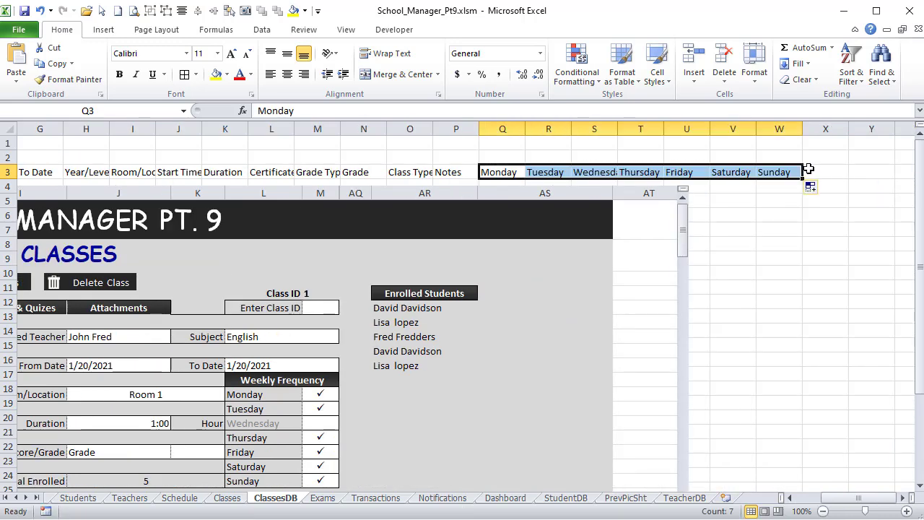
Add the column headers Max Stud in X3, Icon in Y3 and Color in Z3
{"action": "left_click", "coordinate": [822, 162]}
{"action": "left_click", "coordinate": [826, 172]}
{"action": "type", "text": "Max Stud"}
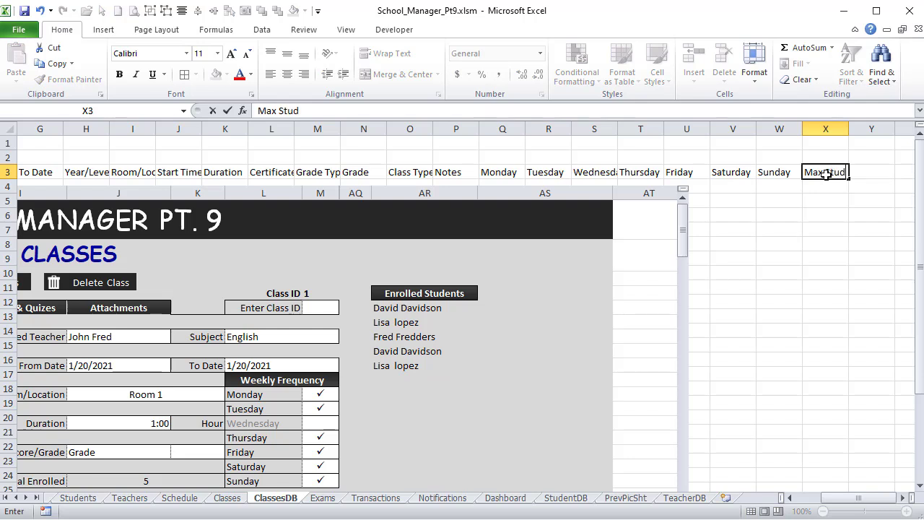
{"action": "key", "text": "Tab"}
{"action": "type", "text": "Icon"}
{"action": "key", "text": "Tab"}
{"action": "type", "text": "c"}
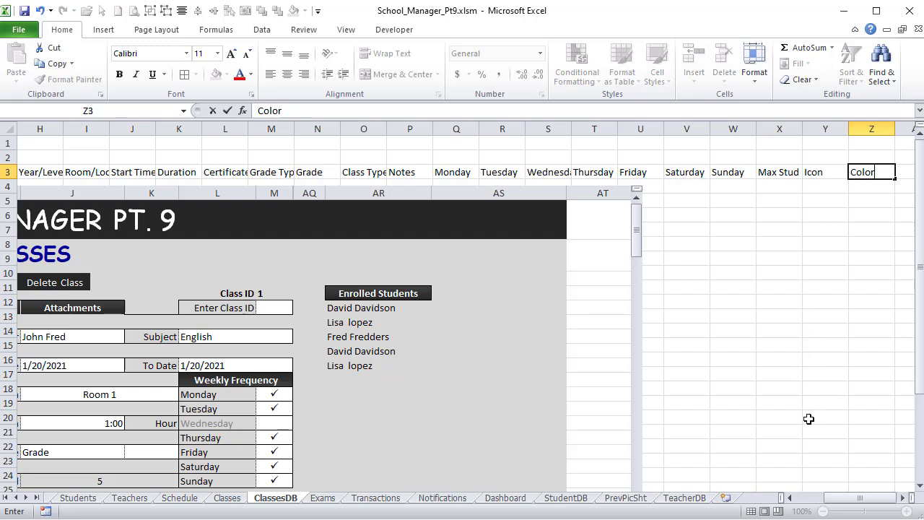
{"action": "left_click", "coordinate": [903, 497]}
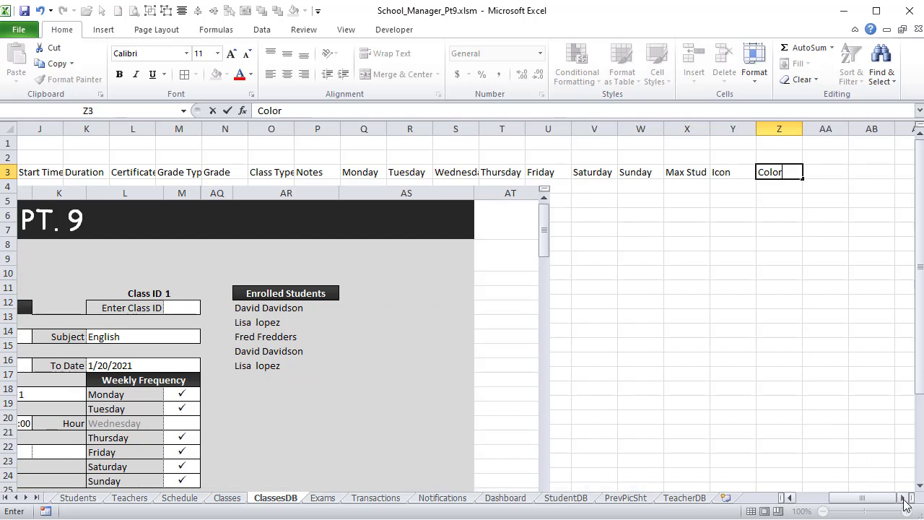
{"action": "left_click", "coordinate": [719, 302]}
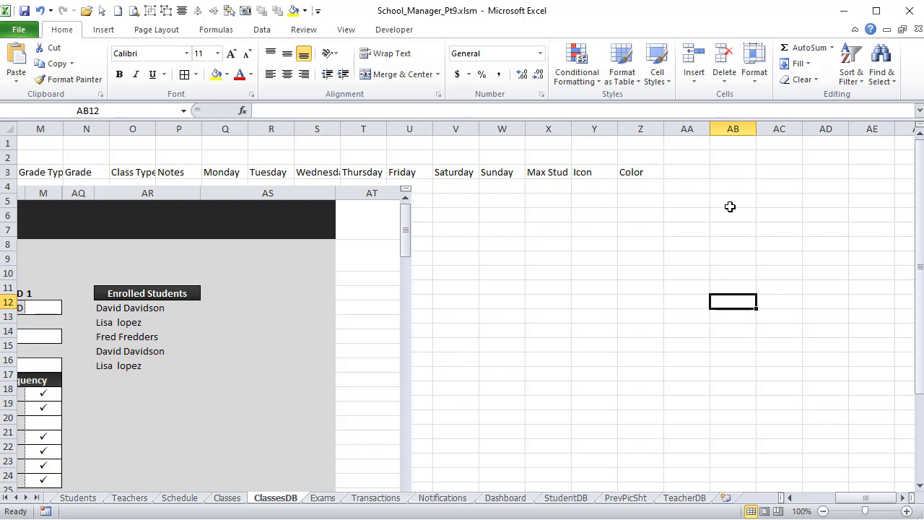
Enter the label Criteria in AC1 and the heading Class Named in AC2
{"action": "left_click", "coordinate": [773, 141]}
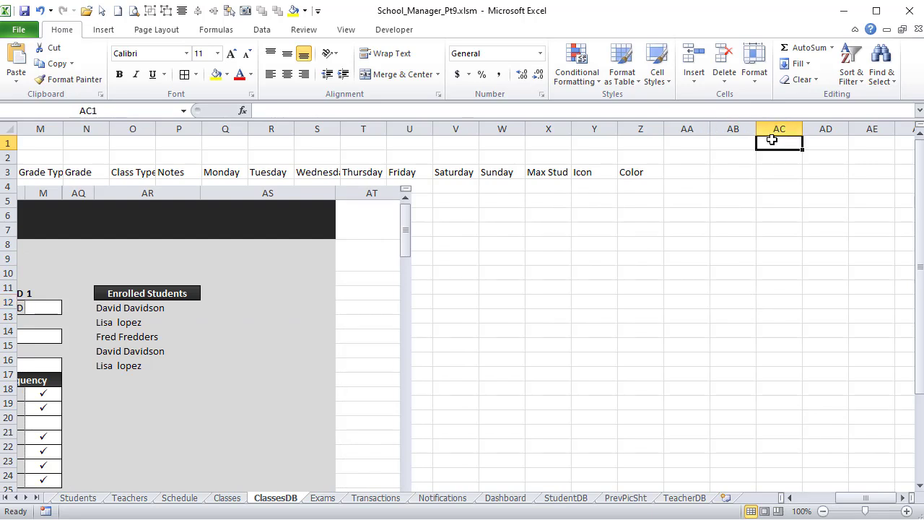
{"action": "type", "text": "Criteria"}
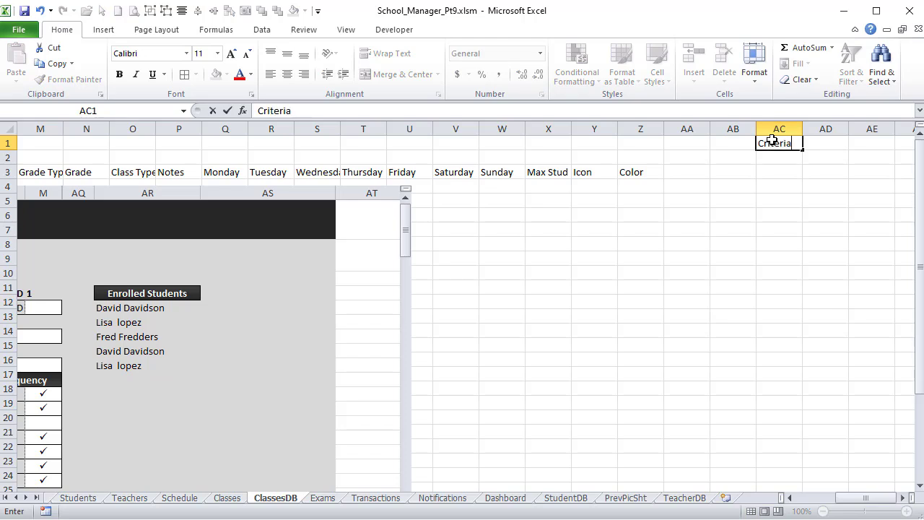
{"action": "key", "text": "Return"}
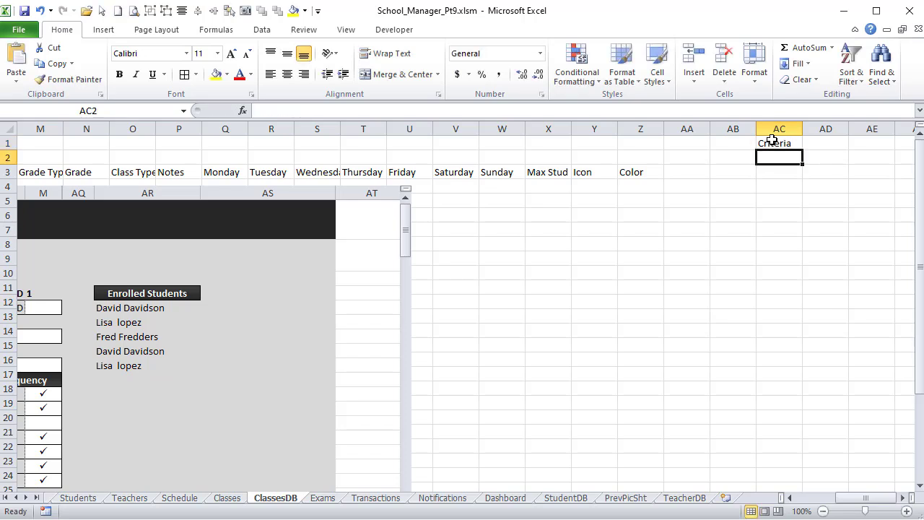
{"action": "type", "text": "Class Named"}
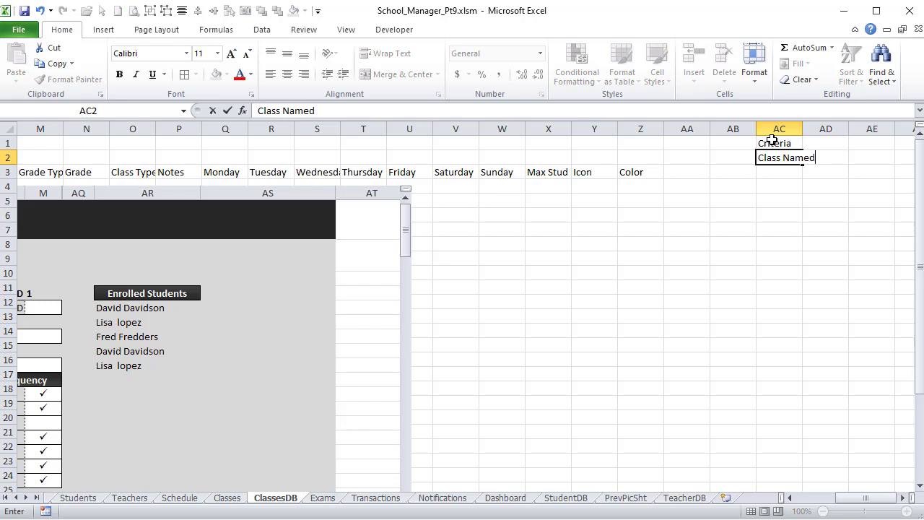
{"action": "key", "text": "Return"}
Fit column B to its contents and copy the Class Name header from B3 into AC2, replacing the typed heading
{"action": "left_click", "coordinate": [767, 159]}
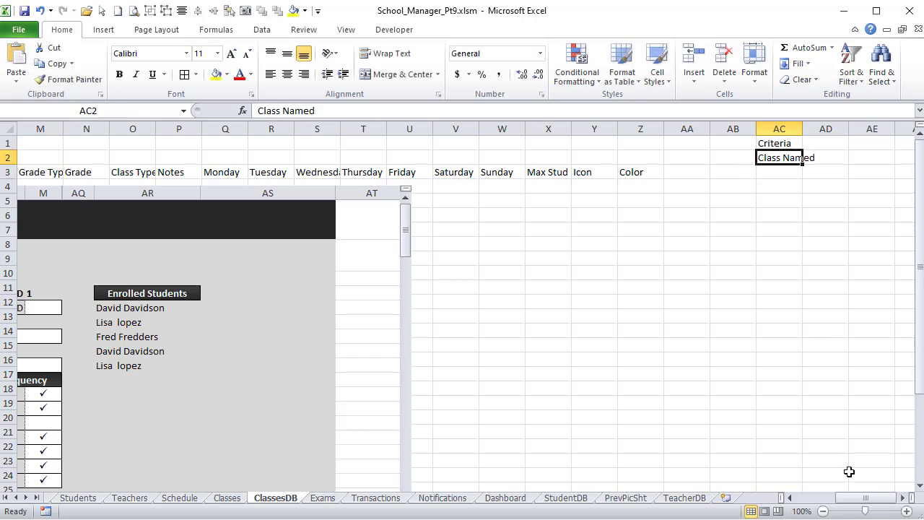
{"action": "left_click_drag", "start_coordinate": [867, 498], "coordinate": [789, 493]}
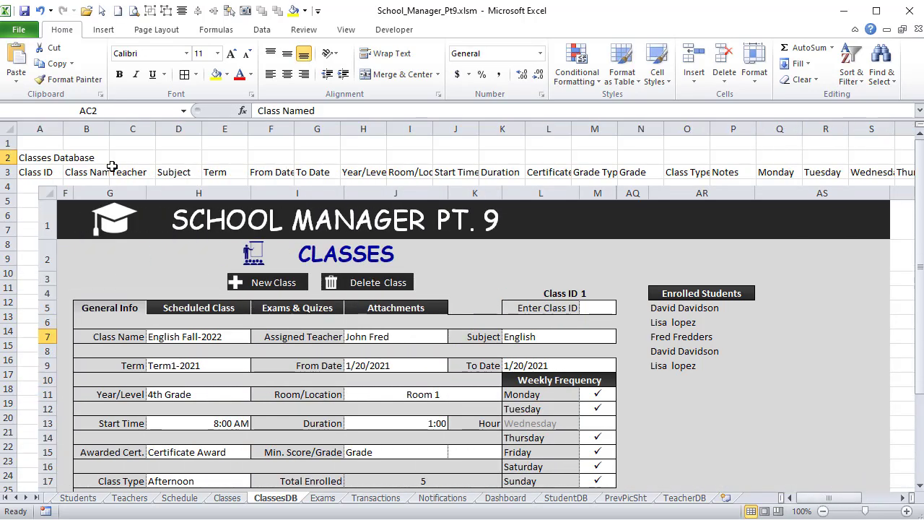
{"action": "double_click", "coordinate": [114, 130]}
{"action": "left_click", "coordinate": [97, 173]}
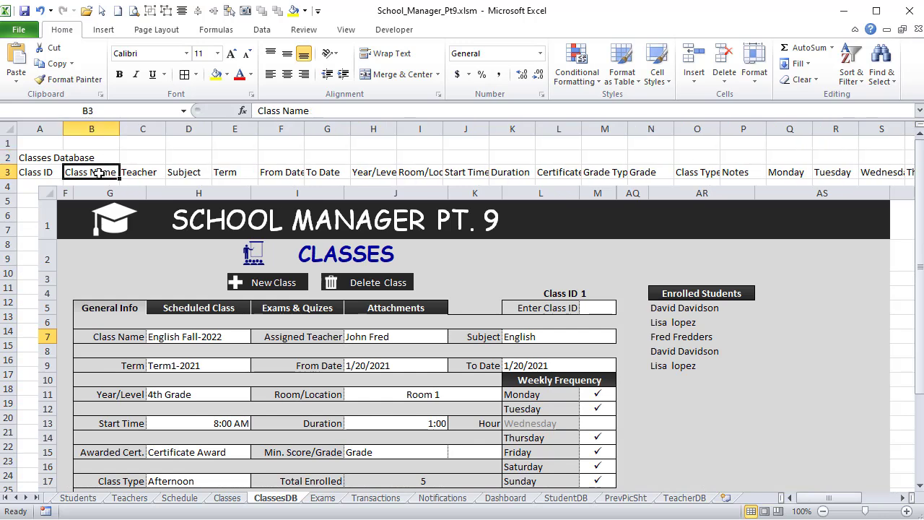
{"action": "key", "text": "ctrl+c"}
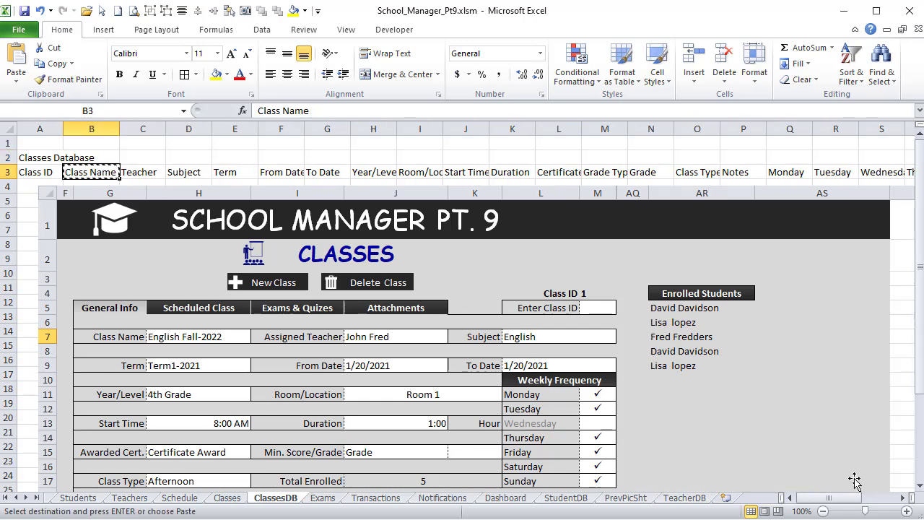
{"action": "left_click_drag", "start_coordinate": [841, 498], "coordinate": [865, 497]}
{"action": "left_click", "coordinate": [882, 157]}
{"action": "key", "text": "ctrl+v"}
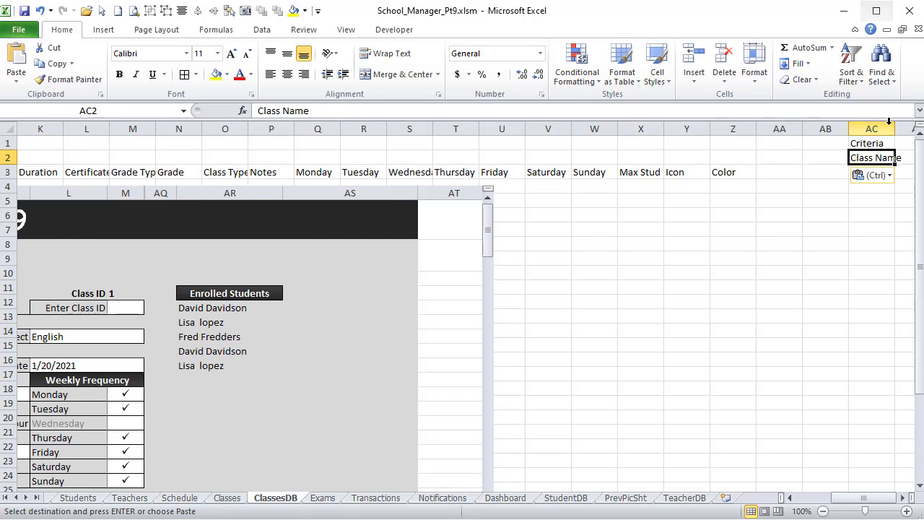
Fit the width of column AC to its contents
{"action": "double_click", "coordinate": [894, 128]}
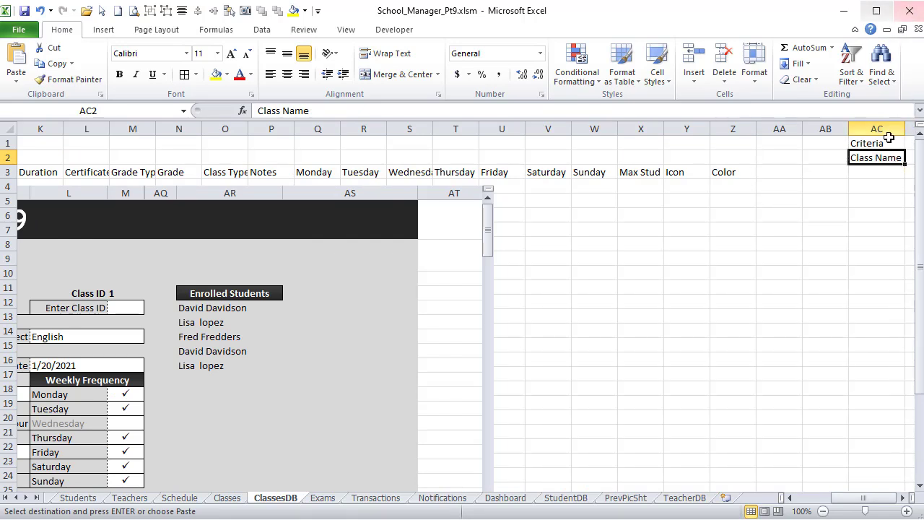
{"action": "left_click", "coordinate": [903, 499]}
{"action": "left_click", "coordinate": [903, 498]}
{"action": "left_click", "coordinate": [903, 498]}
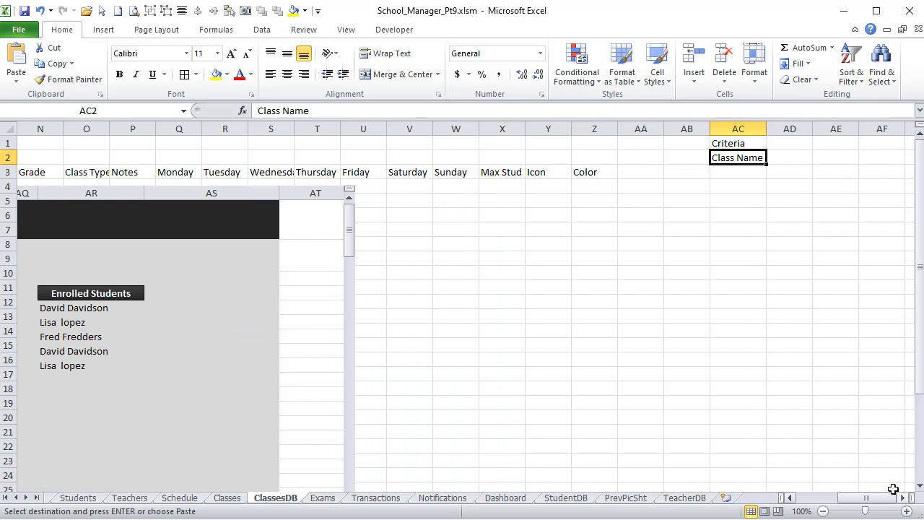
Copy the To Date header from G3 into AD2 as the second criteria heading
{"action": "left_click_drag", "start_coordinate": [856, 498], "coordinate": [810, 501]}
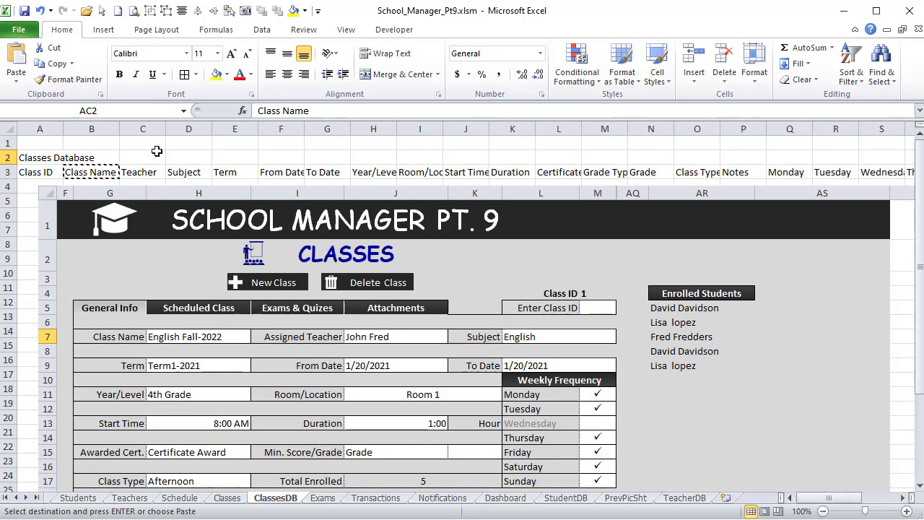
{"action": "left_click", "coordinate": [316, 171]}
{"action": "key", "text": "ctrl+c"}
{"action": "left_click_drag", "start_coordinate": [826, 504], "coordinate": [861, 500]}
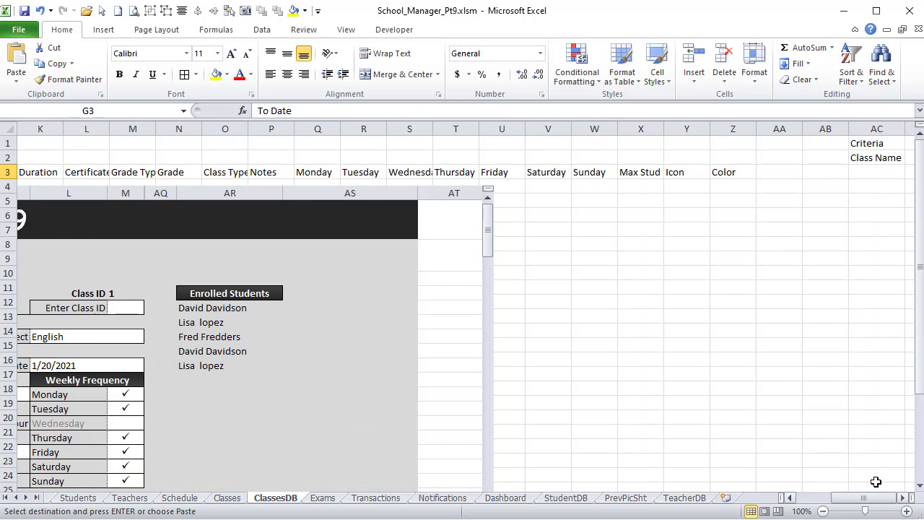
{"action": "left_click", "coordinate": [908, 500]}
{"action": "left_click", "coordinate": [907, 499]}
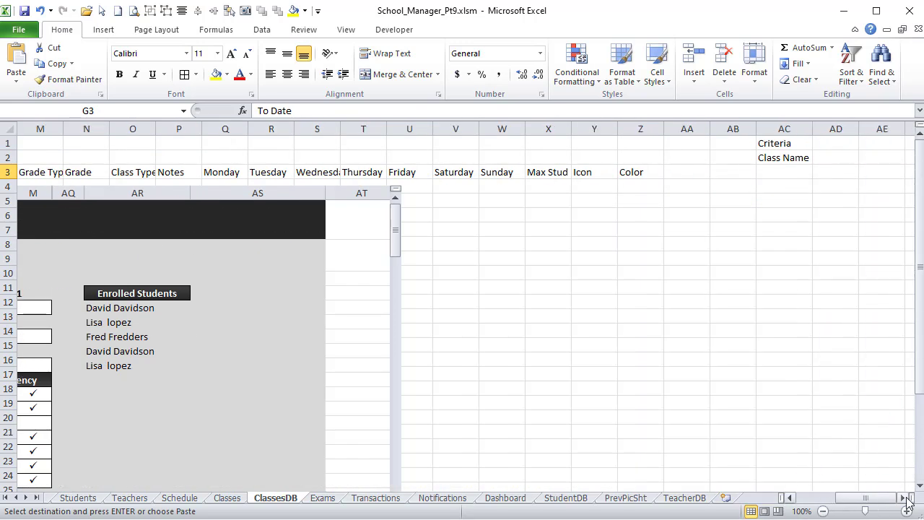
{"action": "left_click", "coordinate": [833, 158]}
{"action": "key", "text": "ctrl+v"}
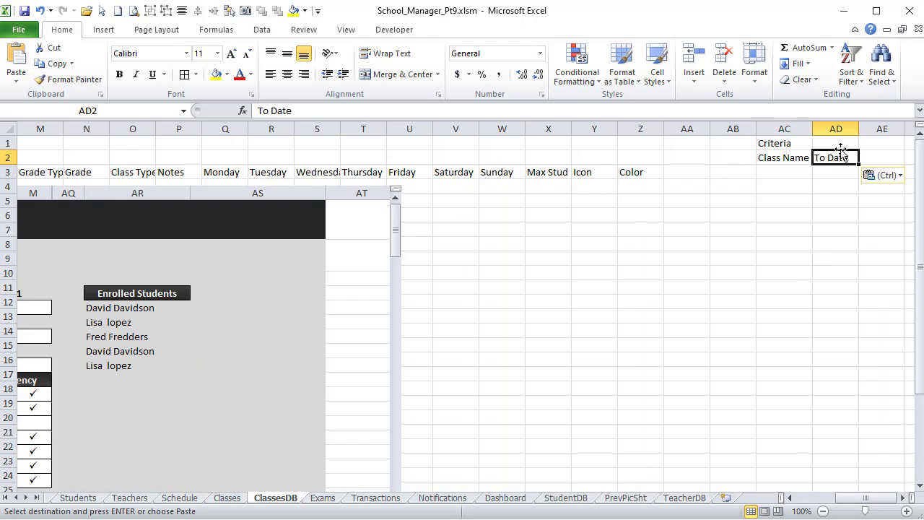
Enter the label Results in AE1 and copy the Class Name heading from AC2 into AE2
{"action": "left_click", "coordinate": [879, 142]}
{"action": "type", "text": "Results"}
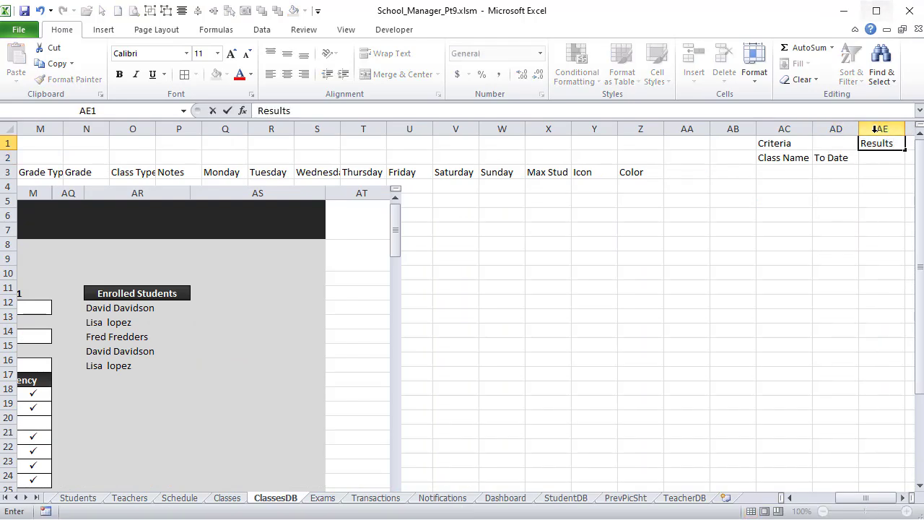
{"action": "key", "text": "Return"}
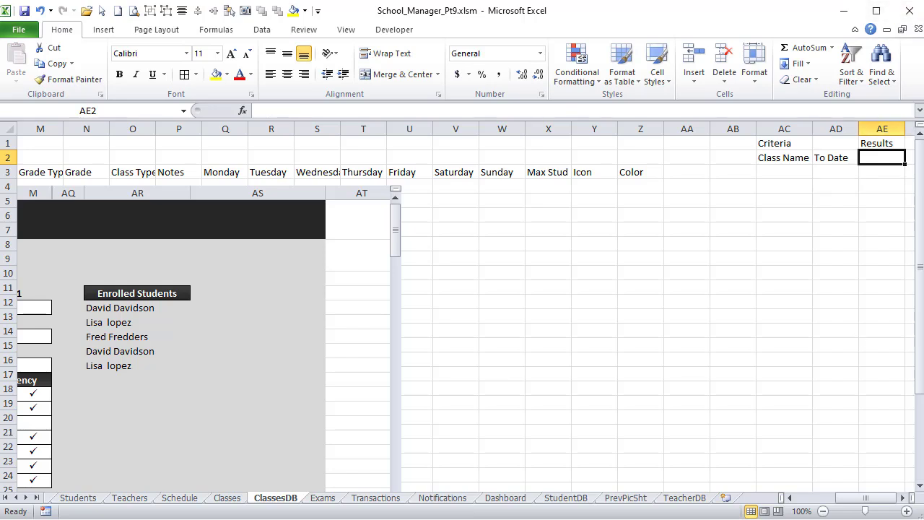
{"action": "left_click", "coordinate": [900, 499]}
{"action": "left_click", "coordinate": [900, 498]}
{"action": "left_click", "coordinate": [901, 498]}
{"action": "left_click", "coordinate": [900, 498]}
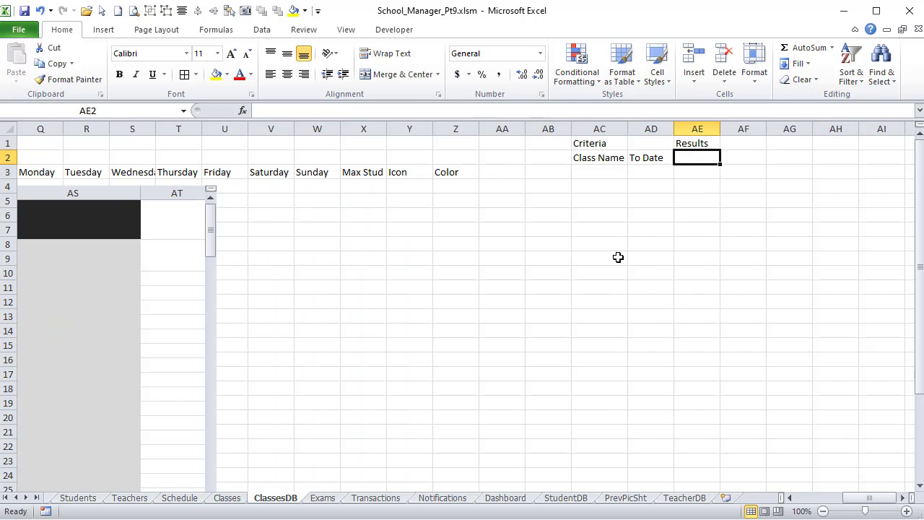
{"action": "left_click", "coordinate": [620, 162]}
{"action": "key", "text": "ctrl+c"}
{"action": "left_click", "coordinate": [698, 159]}
{"action": "key", "text": "ctrl+v"}
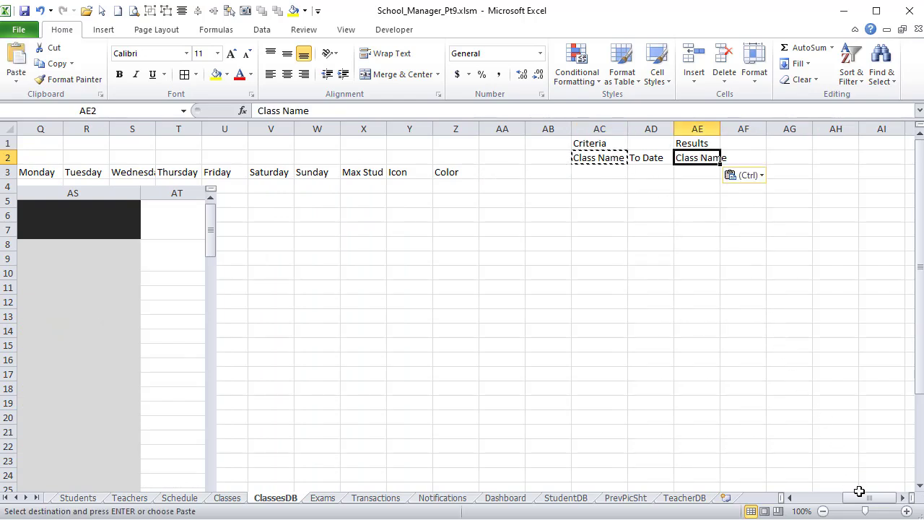
Copy the Class ID header from A3 into AF2 as the second results heading
{"action": "left_click_drag", "start_coordinate": [871, 498], "coordinate": [823, 498]}
{"action": "left_click", "coordinate": [55, 173]}
{"action": "key", "text": "ctrl+c"}
{"action": "left_click_drag", "start_coordinate": [823, 500], "coordinate": [858, 499]}
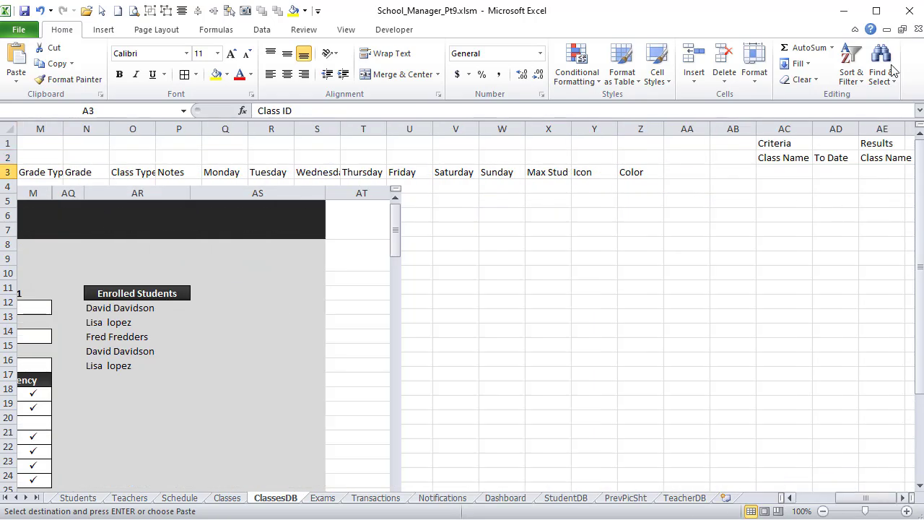
{"action": "left_click", "coordinate": [905, 498]}
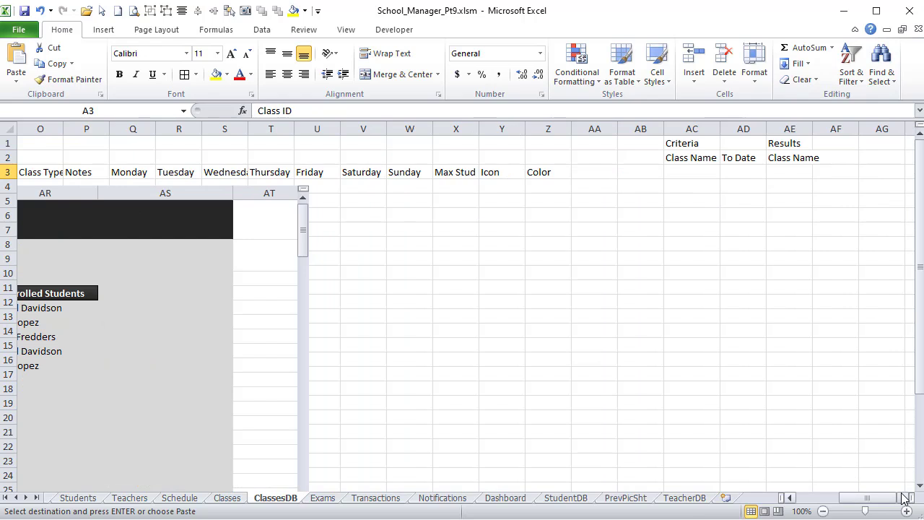
{"action": "left_click", "coordinate": [823, 156]}
{"action": "key", "text": "ctrl+v"}
Enter the criterion <> under Class Name in AC3
{"action": "left_click", "coordinate": [699, 162]}
{"action": "left_click_drag", "start_coordinate": [722, 162], "coordinate": [715, 165]}
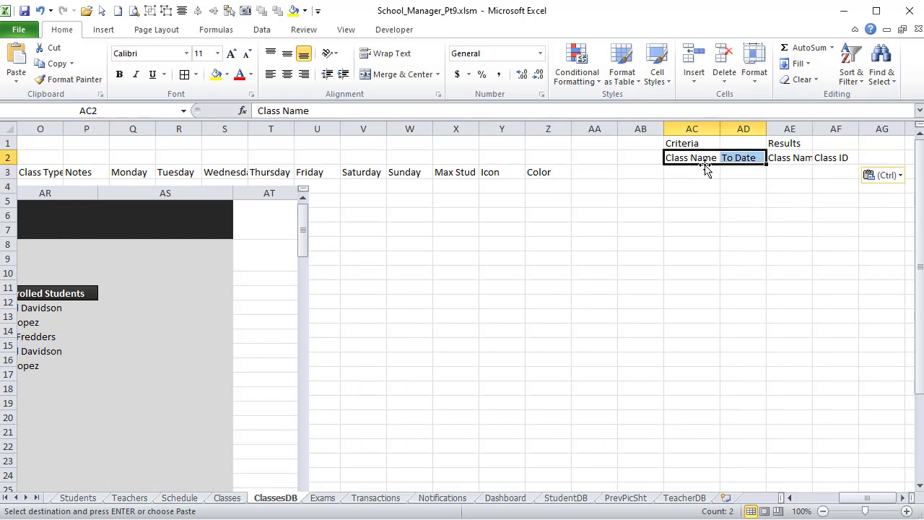
{"action": "left_click", "coordinate": [701, 171]}
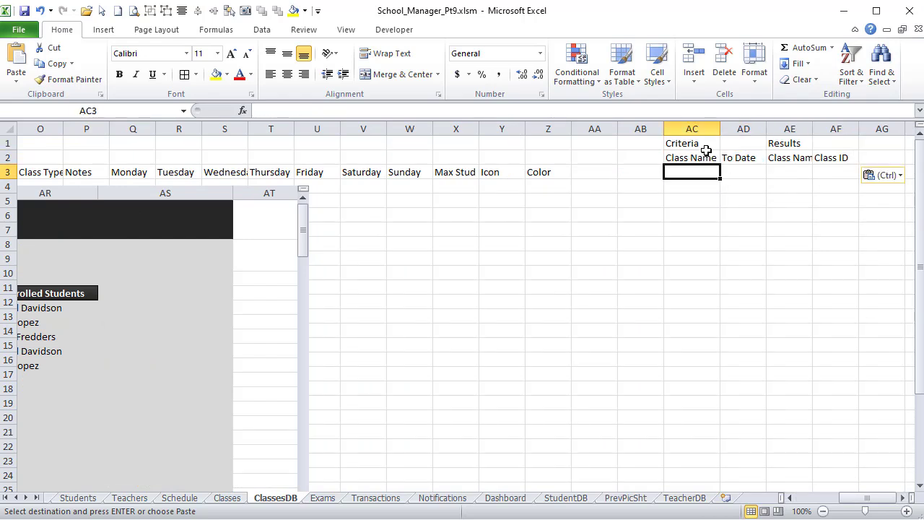
{"action": "type", "text": "<>"}
{"action": "key", "text": "Tab"}
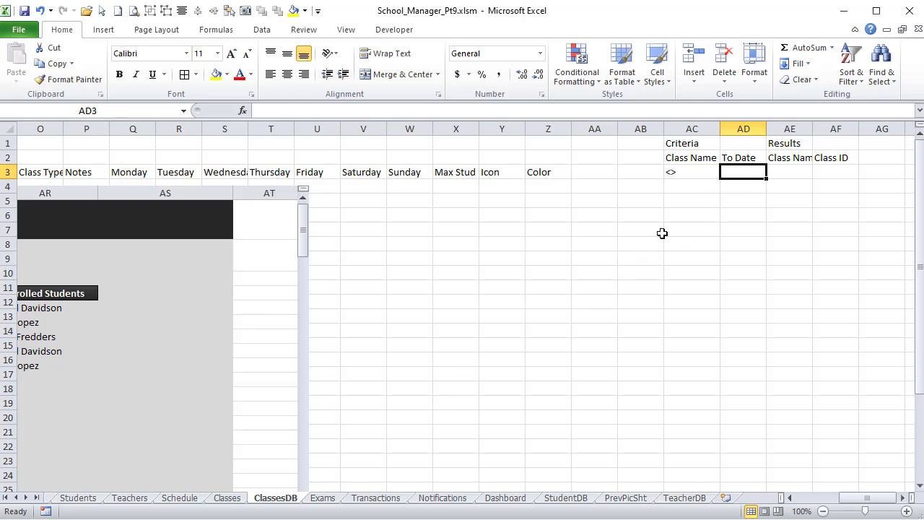
Turn on Show Inactive Classes on the Classes sheet and check its linked cell B3 beside the class list
{"action": "left_click", "coordinate": [223, 498]}
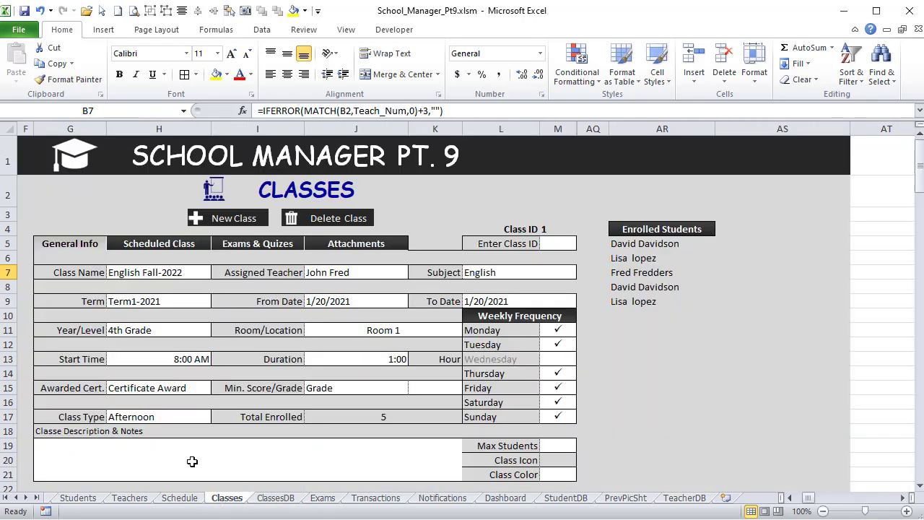
{"action": "left_click_drag", "start_coordinate": [808, 498], "coordinate": [795, 499]}
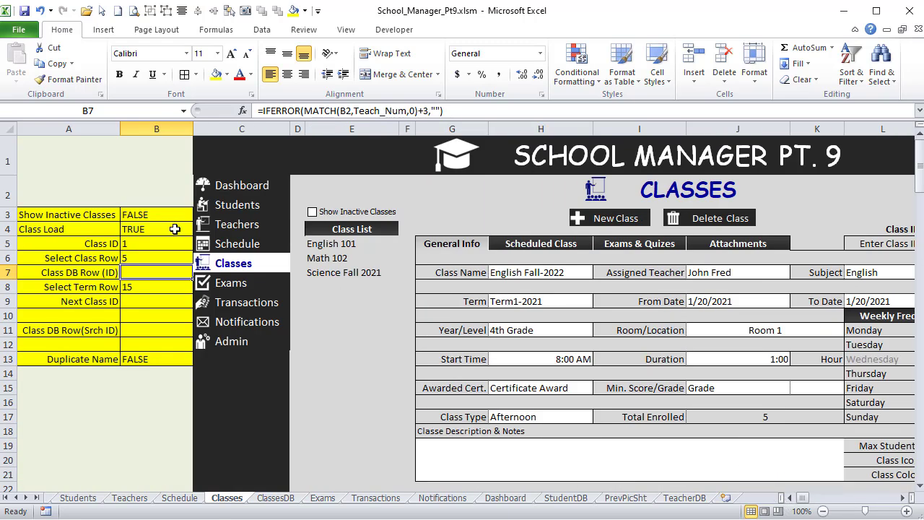
{"action": "left_click", "coordinate": [167, 221]}
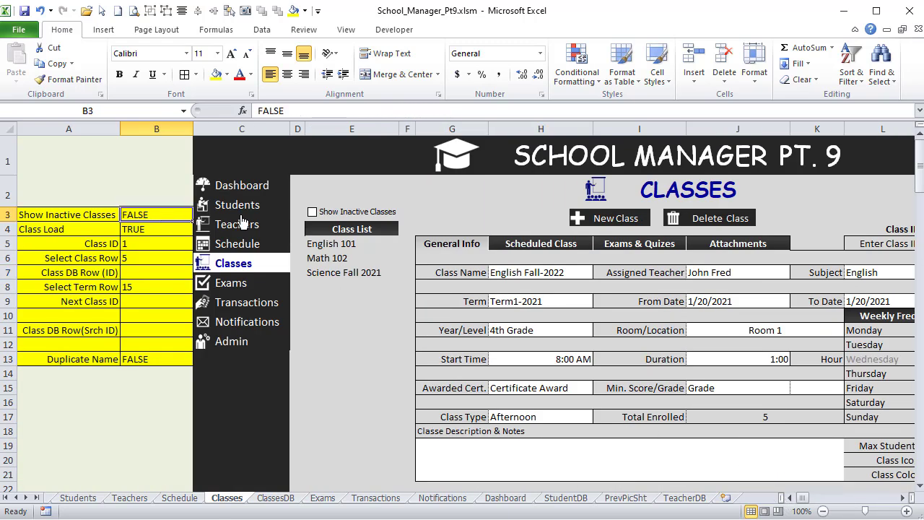
{"action": "left_click", "coordinate": [317, 214]}
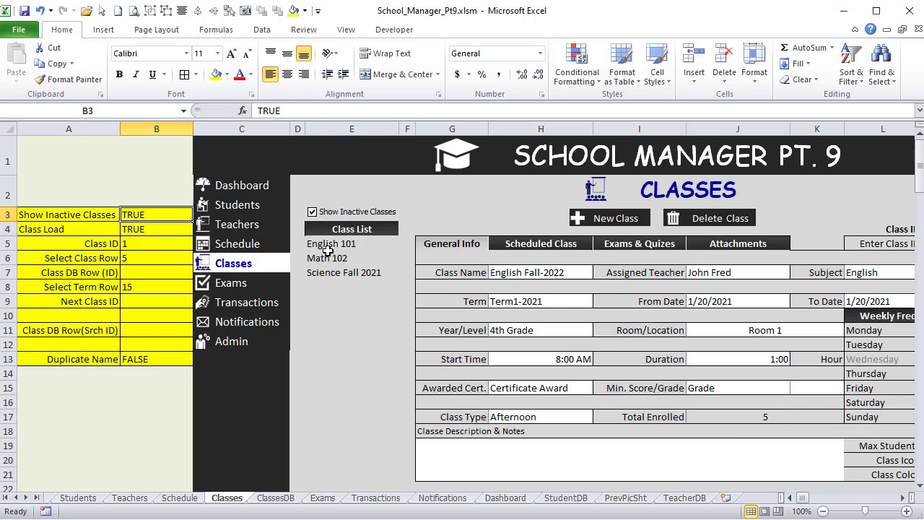
{"action": "left_click_drag", "start_coordinate": [309, 244], "coordinate": [321, 273]}
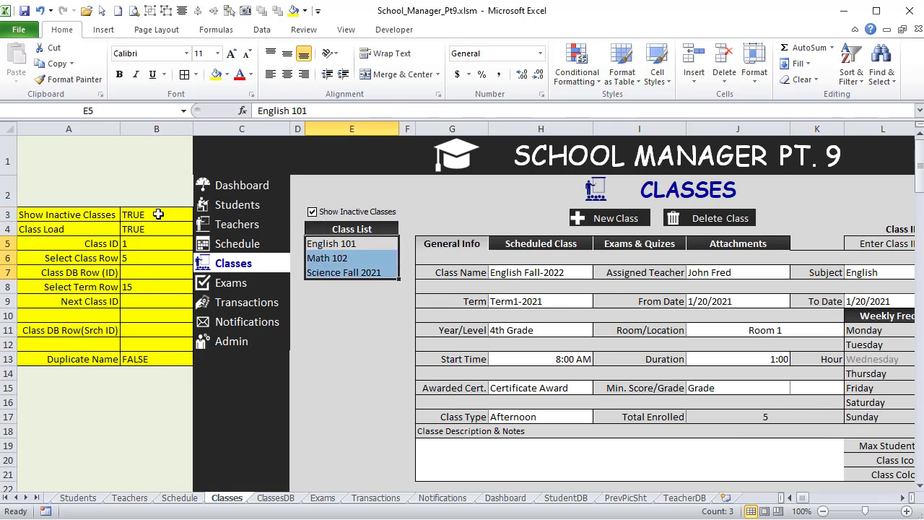
{"action": "left_click", "coordinate": [158, 214]}
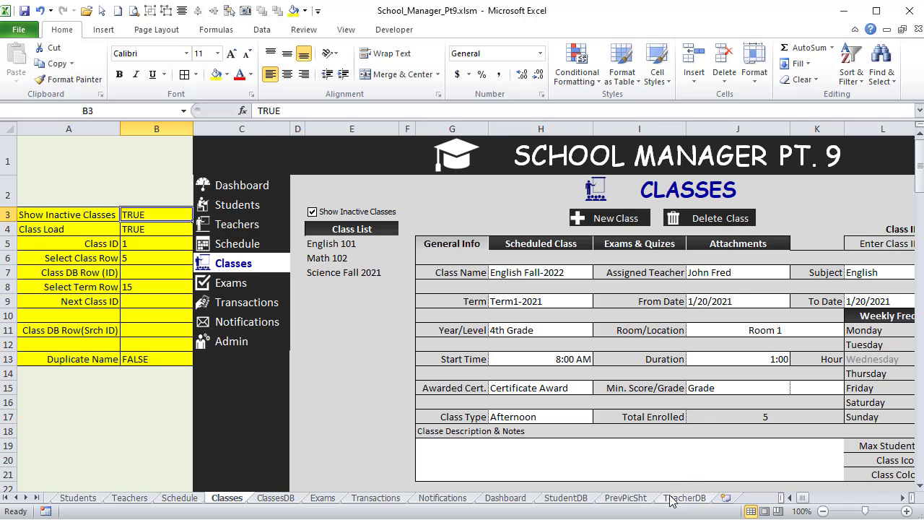
Enter the formula =IF(Classes!B3=FALSE,"<="&TODAY(),"<>") under To Date in AD3 of the ClassesDB sheet
{"action": "left_click", "coordinate": [293, 498]}
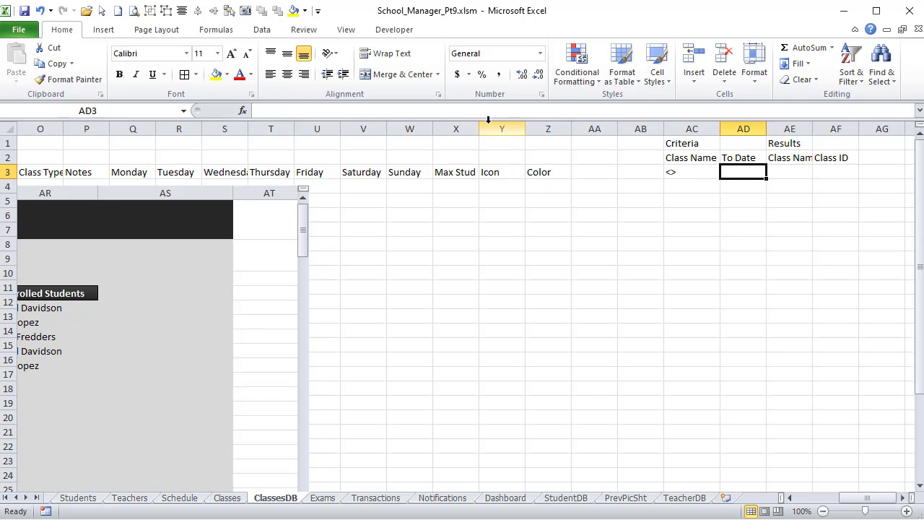
{"action": "left_click", "coordinate": [303, 112]}
{"action": "type", "text": "=If("}
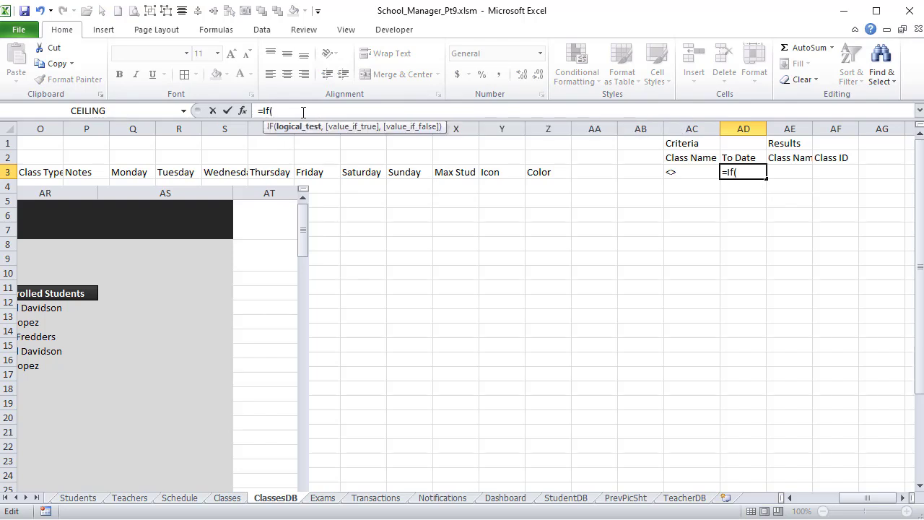
{"action": "type", "text": "clas"}
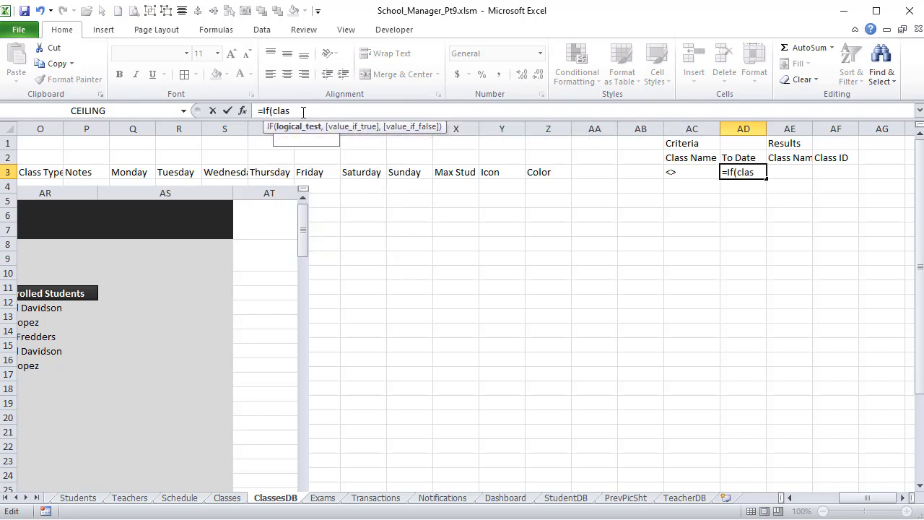
{"action": "key", "text": "BackSpace"}
{"action": "key", "text": "BackSpace"}
{"action": "key", "text": "BackSpace"}
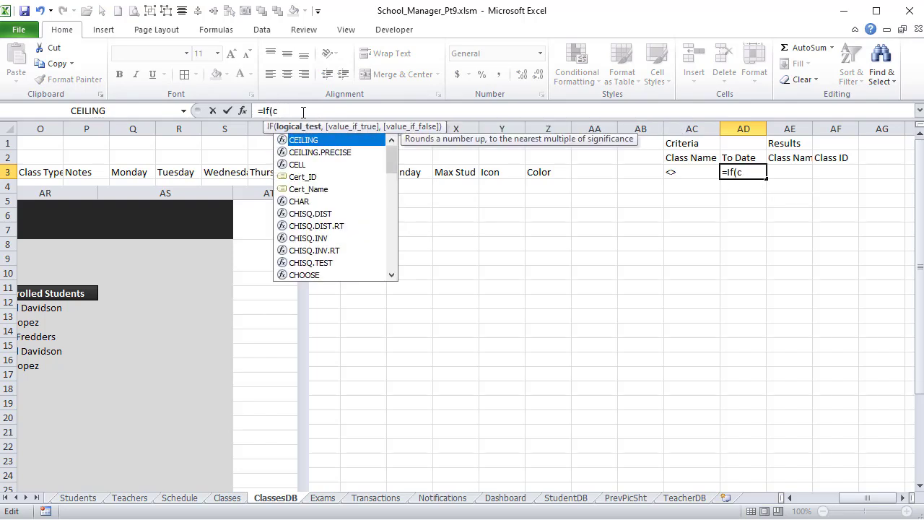
{"action": "key", "text": "BackSpace"}
{"action": "left_click", "coordinate": [227, 498]}
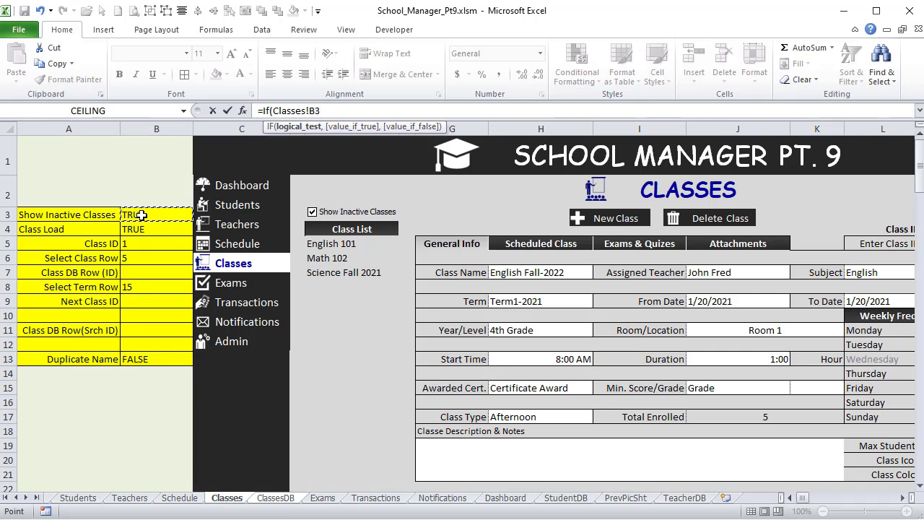
{"action": "type", "text": "=False"}
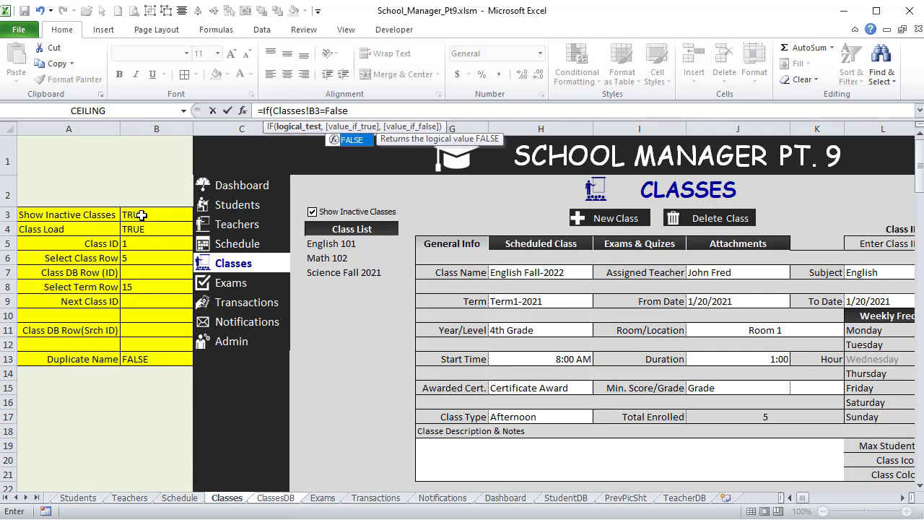
{"action": "type", "text": ",\"<="}
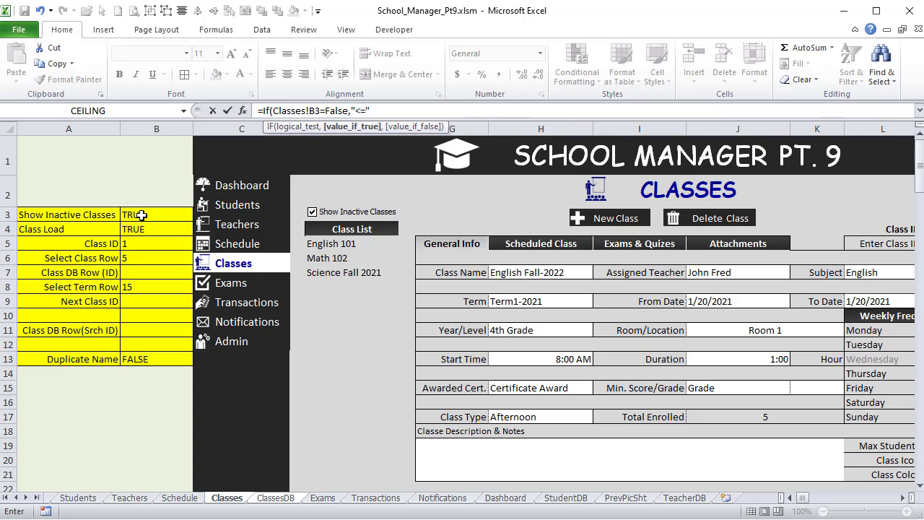
{"action": "type", "text": "\"&Tod"}
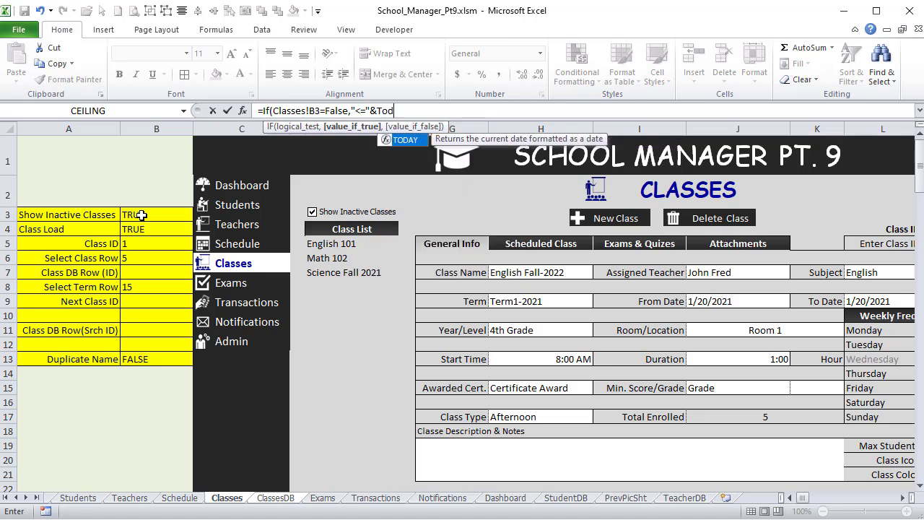
{"action": "type", "text": "ay()"}
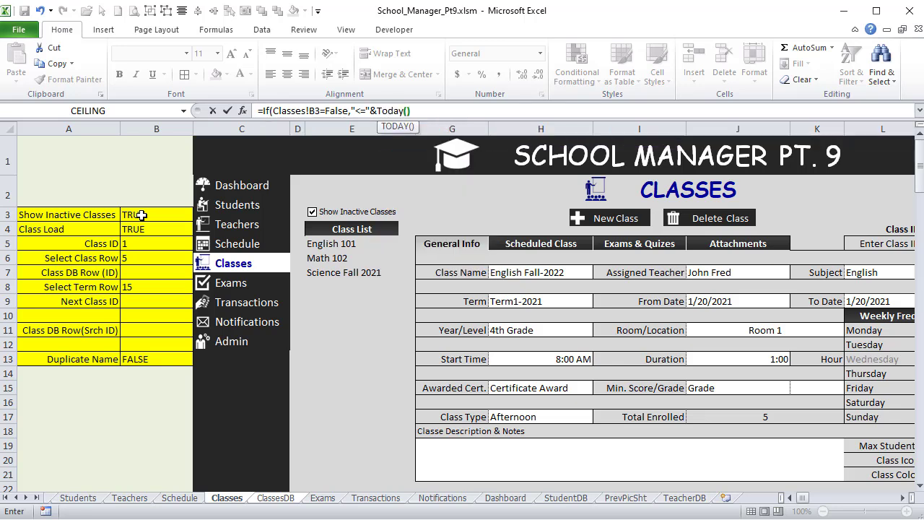
{"action": "type", "text": ",\"<>"}
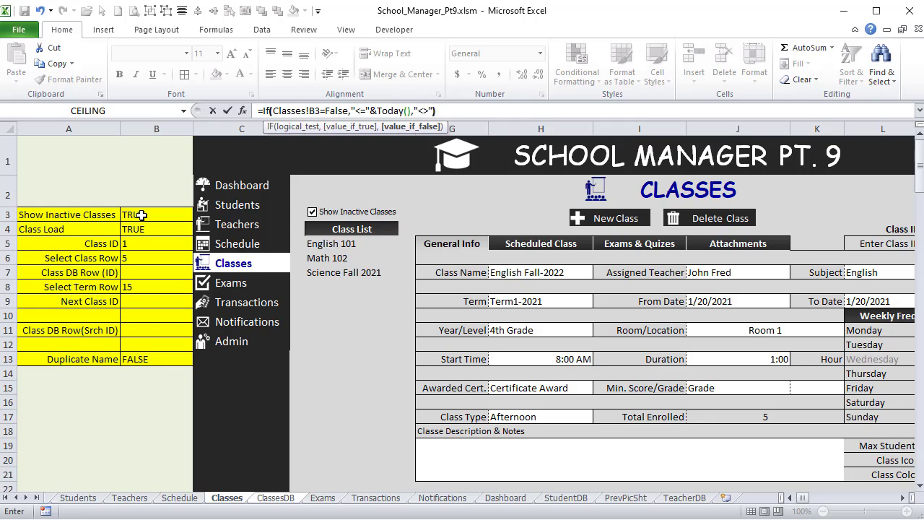
{"action": "key", "text": "Return"}
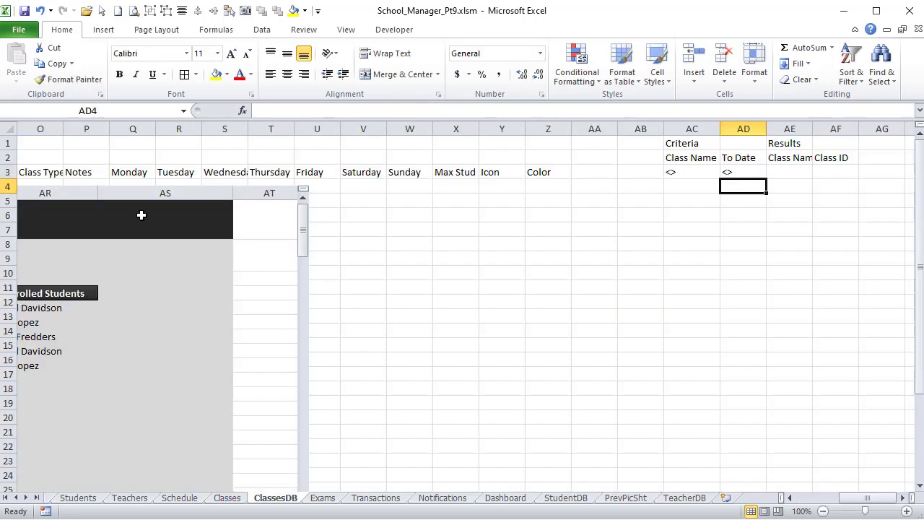
{"action": "left_click", "coordinate": [730, 171]}
{"action": "left_click_drag", "start_coordinate": [683, 172], "coordinate": [767, 165]}
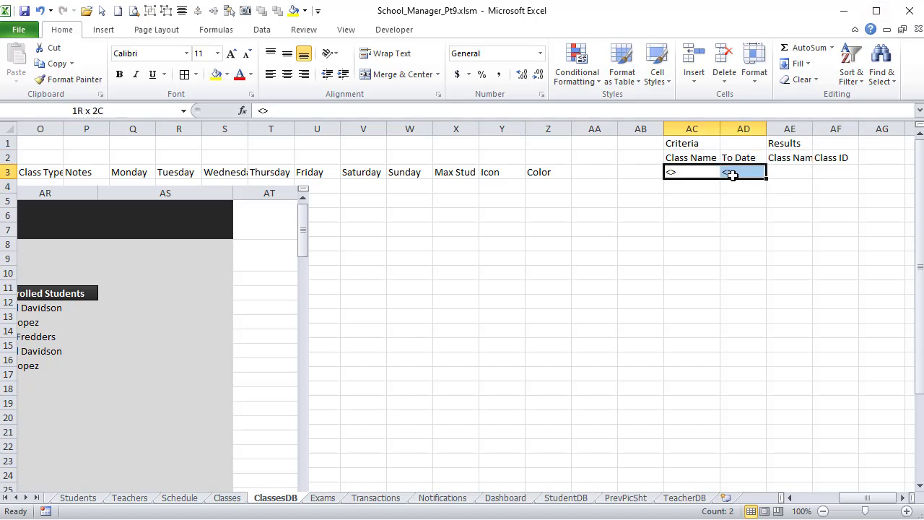
Nudge the form picture on ClassesDB slightly down and turn off Show Inactive Classes on the Classes sheet
{"action": "left_click_drag", "start_coordinate": [867, 499], "coordinate": [823, 500]}
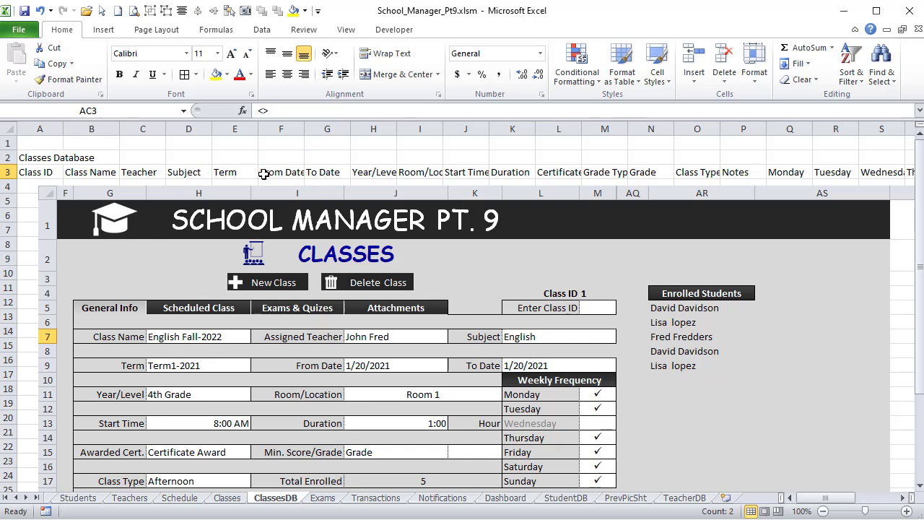
{"action": "left_click_drag", "start_coordinate": [253, 195], "coordinate": [254, 201]}
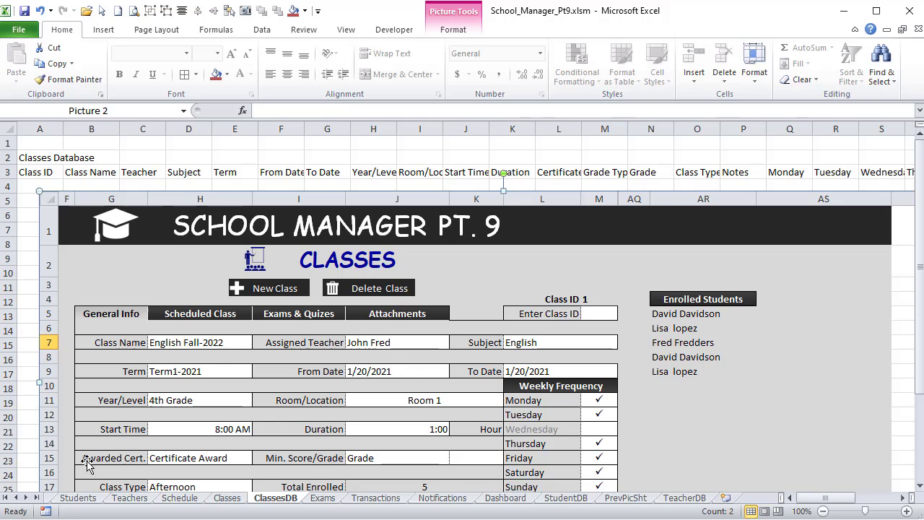
{"action": "left_click", "coordinate": [228, 498]}
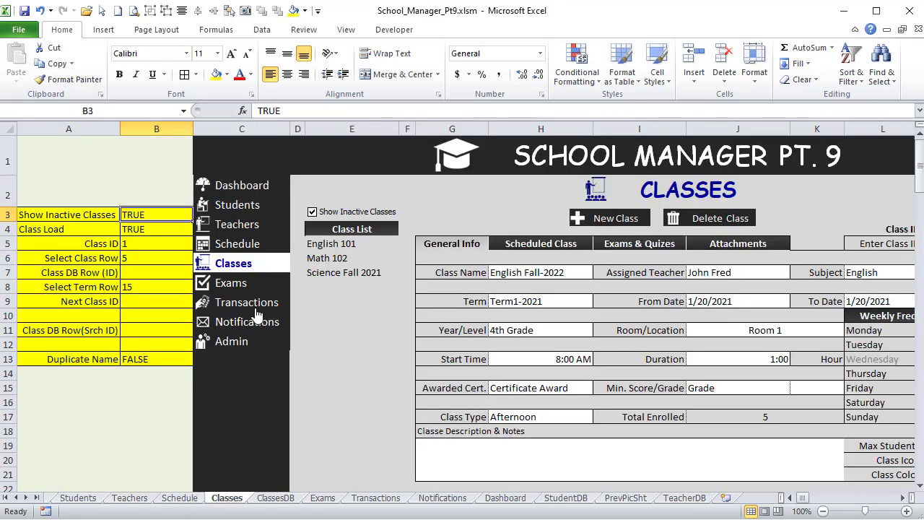
{"action": "left_click", "coordinate": [312, 212]}
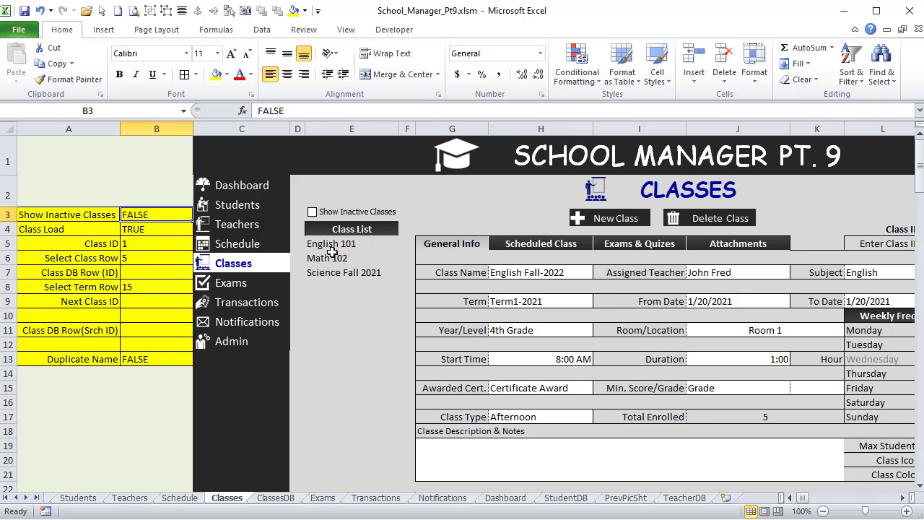
Compare the class list and the Show Inactive Classes value in B3 with the To Date criterion in AD3 of ClassesDB
{"action": "left_click_drag", "start_coordinate": [347, 243], "coordinate": [325, 273]}
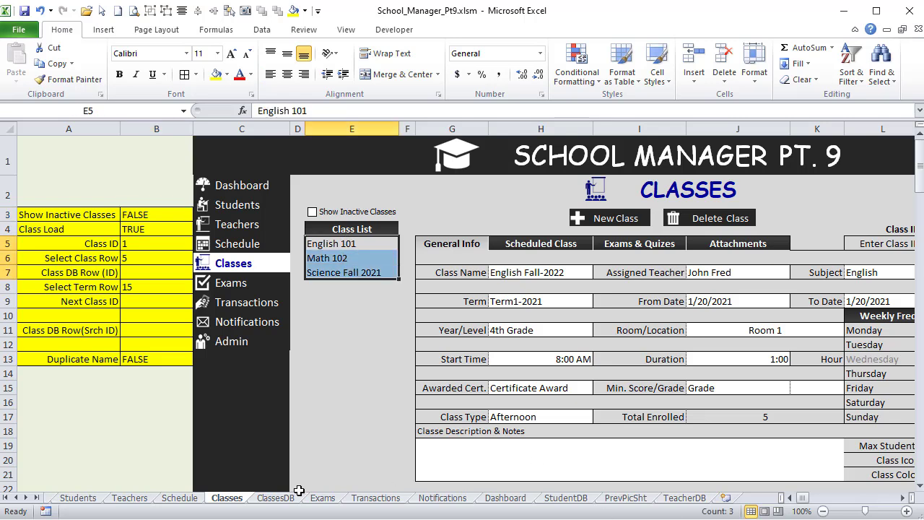
{"action": "left_click", "coordinate": [165, 212]}
{"action": "left_click", "coordinate": [323, 216]}
{"action": "left_click", "coordinate": [323, 216]}
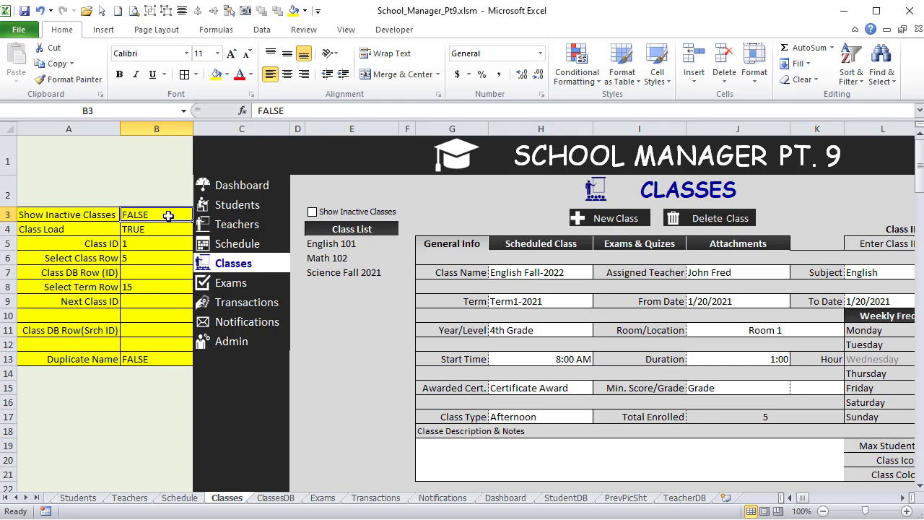
{"action": "left_click", "coordinate": [267, 499]}
{"action": "left_click_drag", "start_coordinate": [791, 499], "coordinate": [867, 503]}
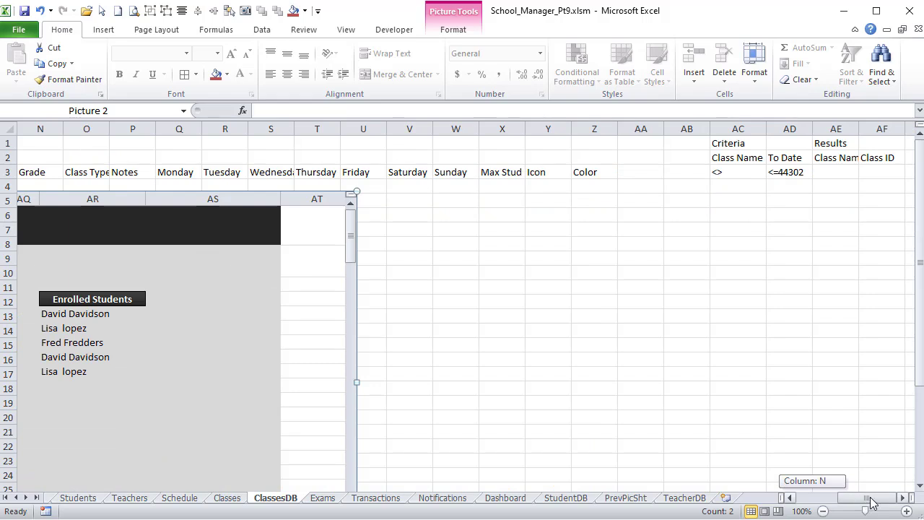
{"action": "left_click", "coordinate": [775, 172]}
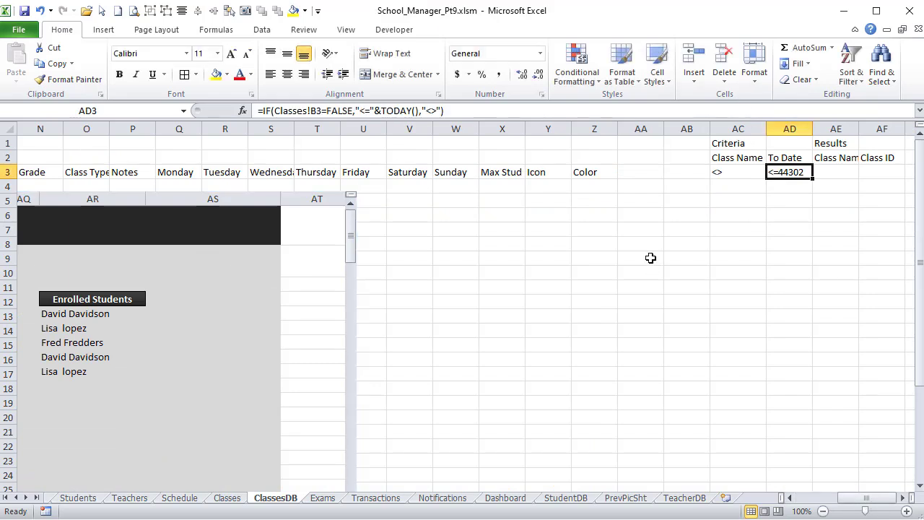
Enter 44302 in the empty cell AD9, format it as Short Date to check the date, and clear the cell
{"action": "left_click", "coordinate": [775, 258]}
{"action": "type", "text": "443"}
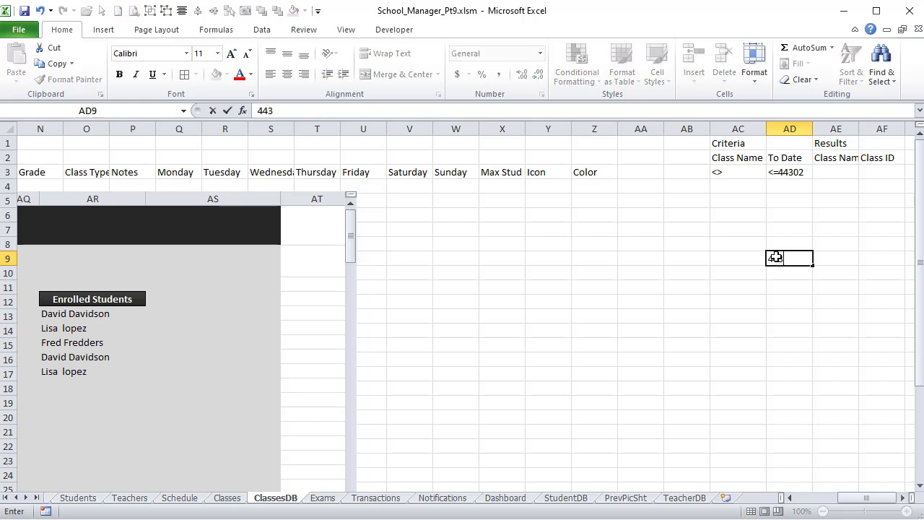
{"action": "type", "text": "02"}
{"action": "key", "text": "Return"}
{"action": "key", "text": "Up"}
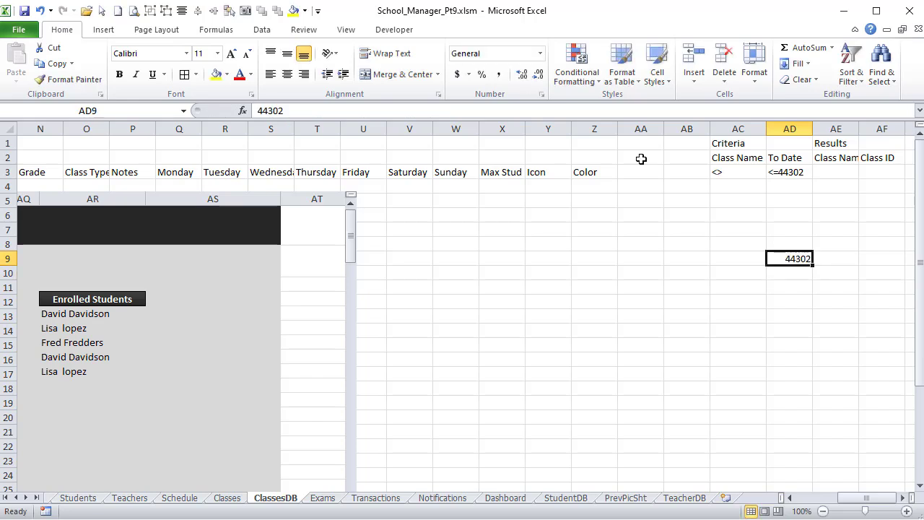
{"action": "left_click", "coordinate": [541, 54]}
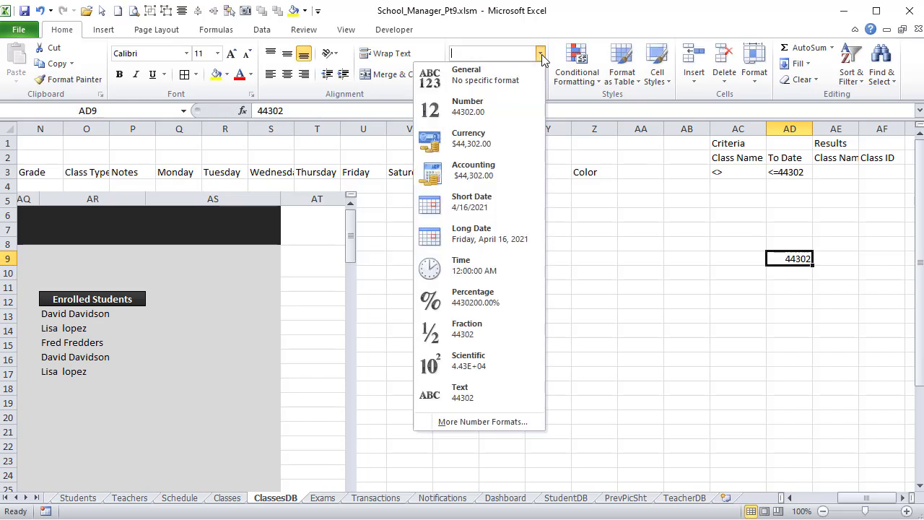
{"action": "left_click", "coordinate": [491, 200]}
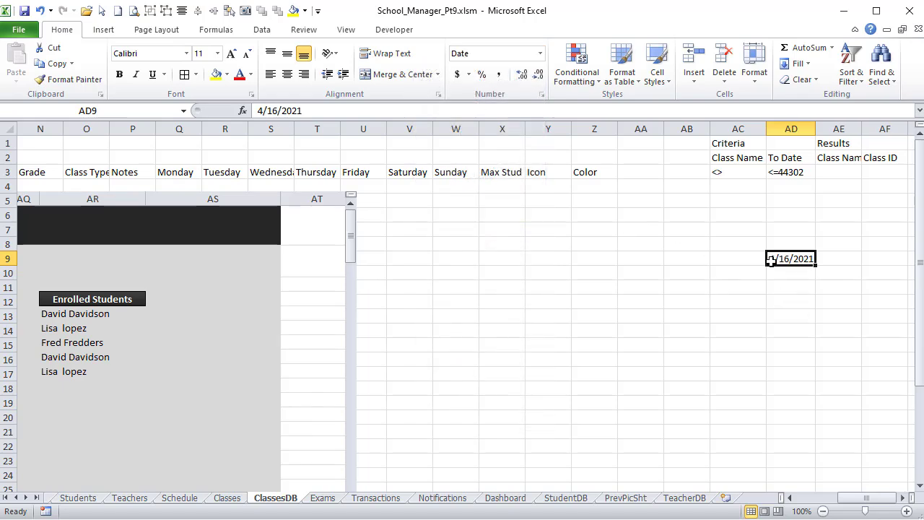
{"action": "key", "text": "Delete"}
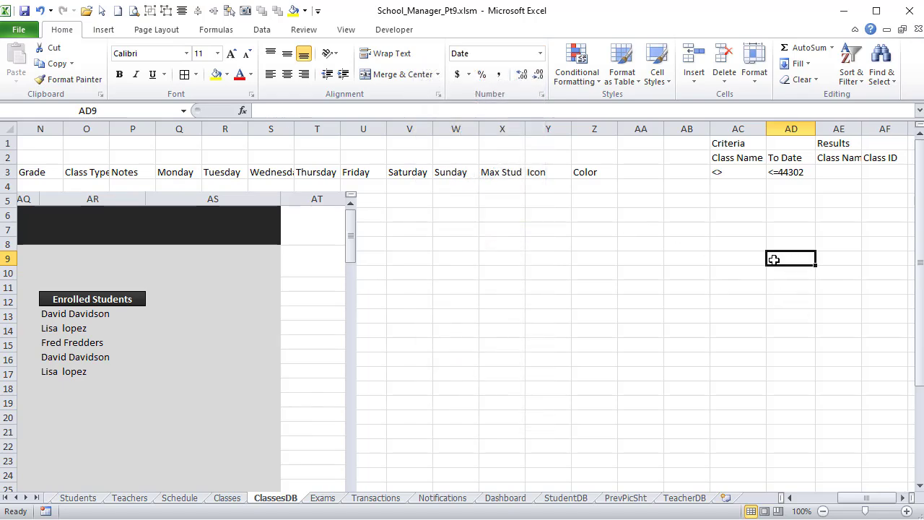
Merge and center the Criteria title across AC1:AD1 and the Results title across AE1:AF1
{"action": "left_click", "coordinate": [779, 172]}
{"action": "left_click", "coordinate": [726, 144]}
{"action": "left_click_drag", "start_coordinate": [726, 144], "coordinate": [785, 145]}
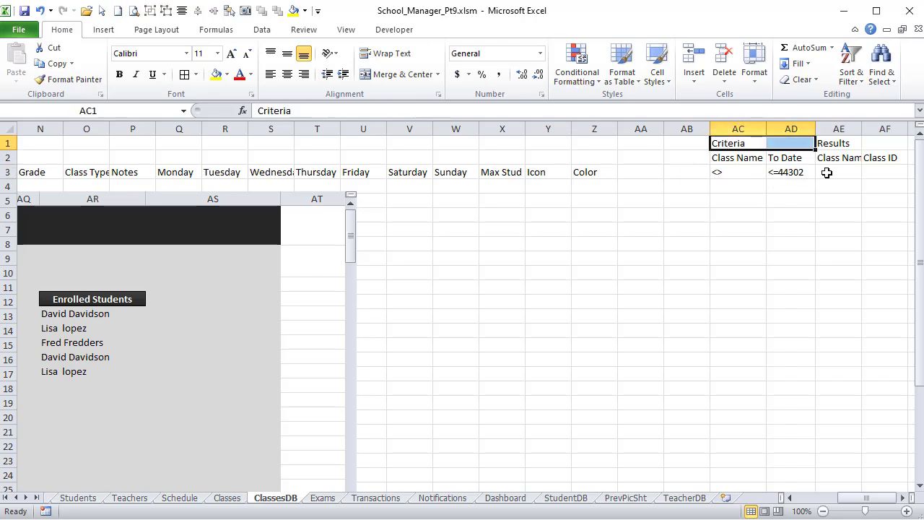
{"action": "left_click", "coordinate": [834, 144]}
{"action": "left_click_drag", "start_coordinate": [780, 142], "coordinate": [722, 143]}
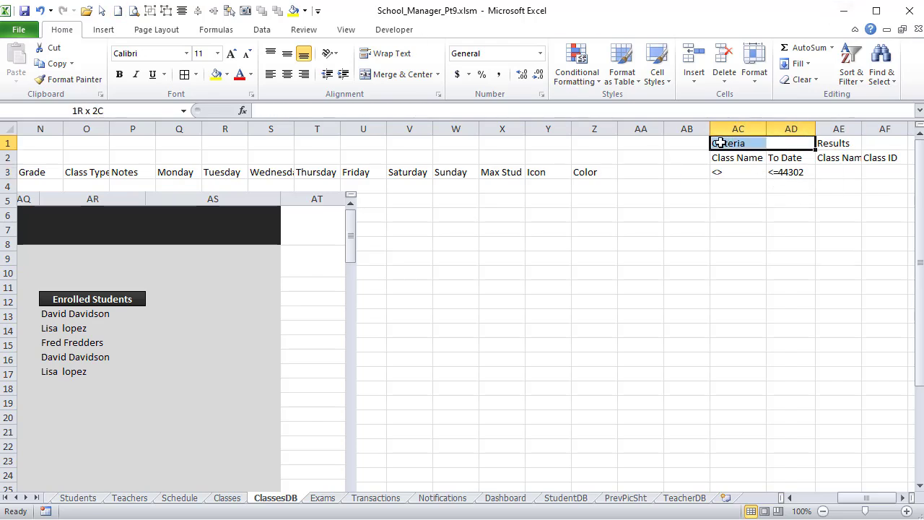
{"action": "left_click_drag", "start_coordinate": [834, 143], "coordinate": [899, 143]}
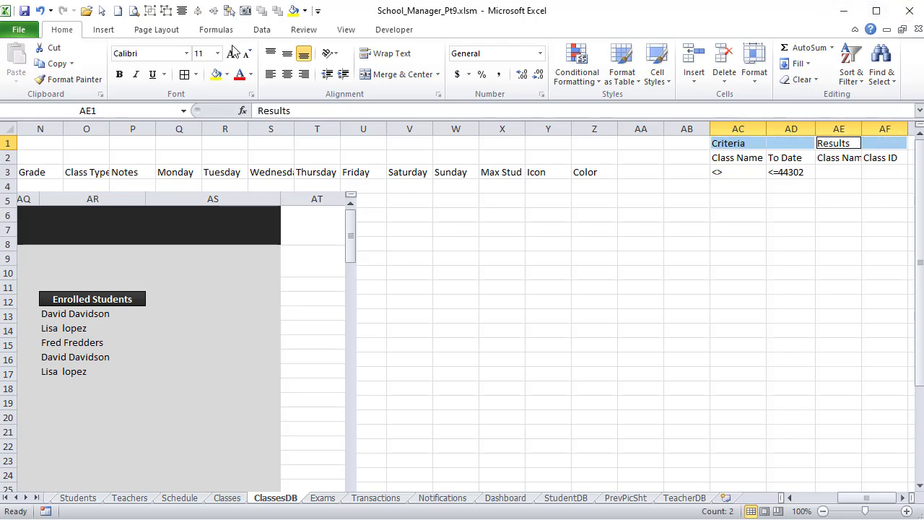
{"action": "left_click", "coordinate": [400, 74]}
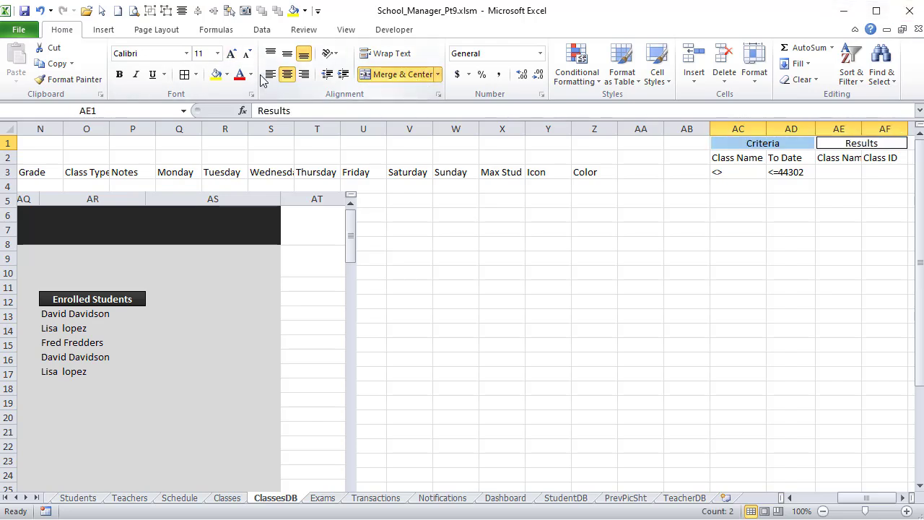
Fill the Criteria and Results titles with medium aqua and the column headers AC2:AF2 with a lighter aqua
{"action": "left_click", "coordinate": [227, 75]}
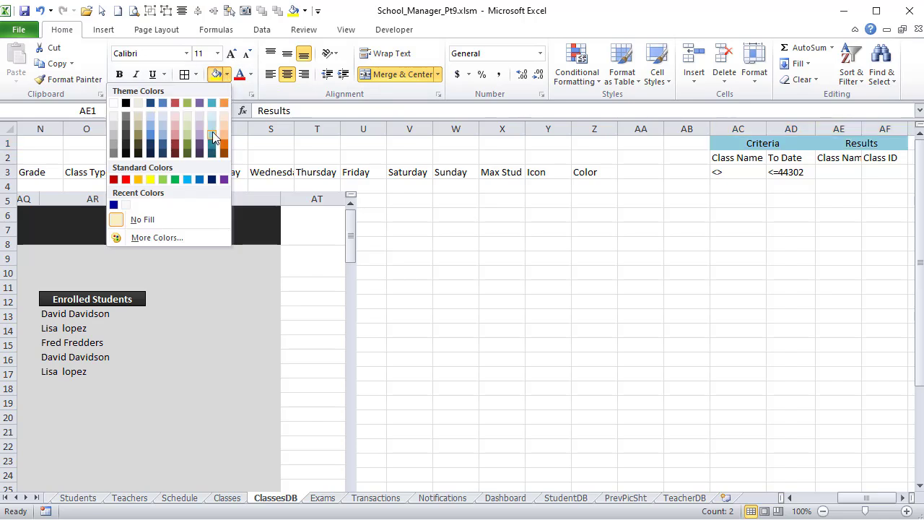
{"action": "left_click", "coordinate": [212, 135]}
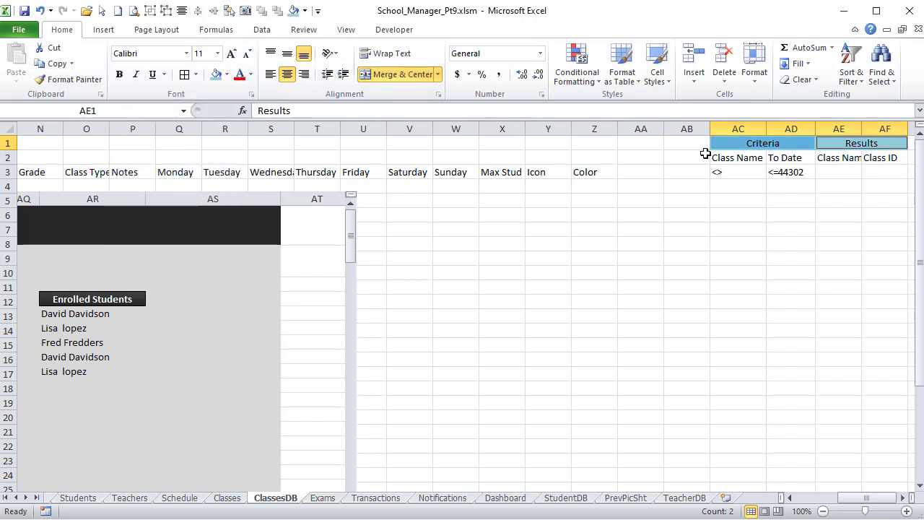
{"action": "left_click_drag", "start_coordinate": [721, 156], "coordinate": [902, 155]}
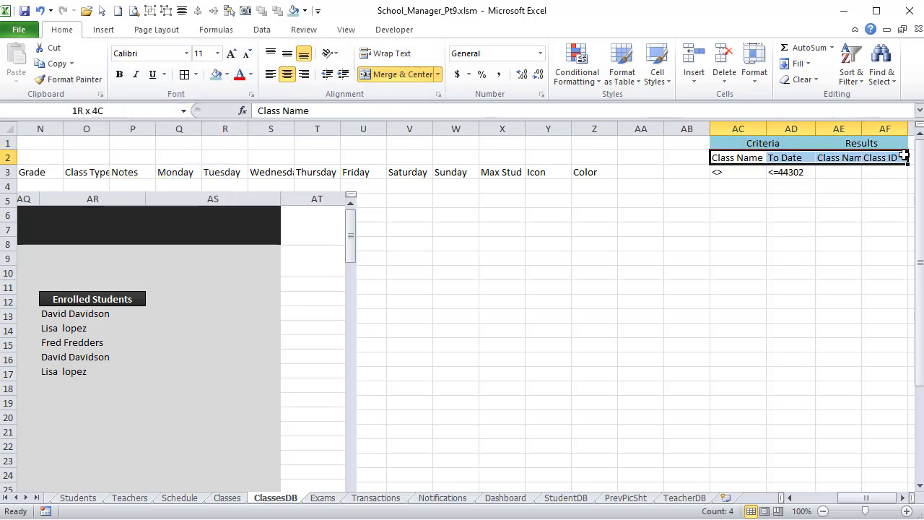
{"action": "left_click", "coordinate": [226, 74]}
{"action": "left_click", "coordinate": [212, 126]}
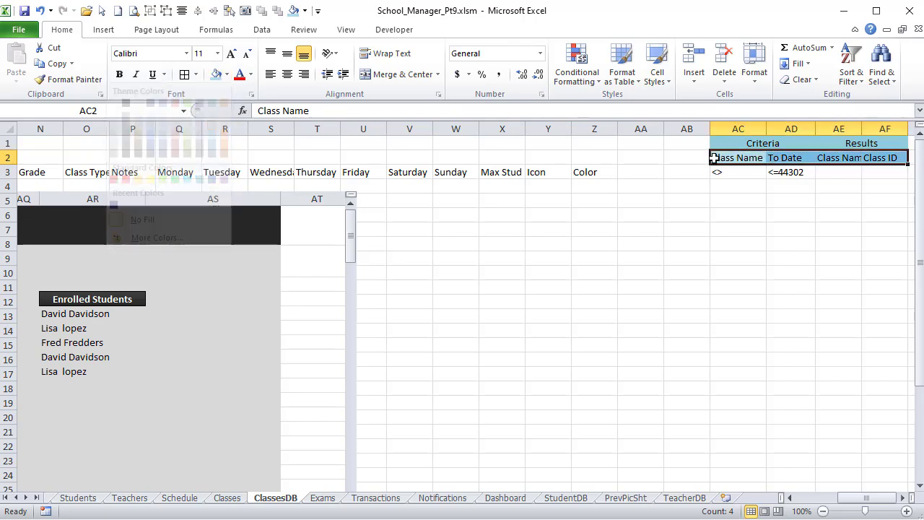
Add borders to the title and header cells of the criteria block AC1:AD2 and results block AE1:AF2
{"action": "left_click_drag", "start_coordinate": [747, 142], "coordinate": [764, 156]}
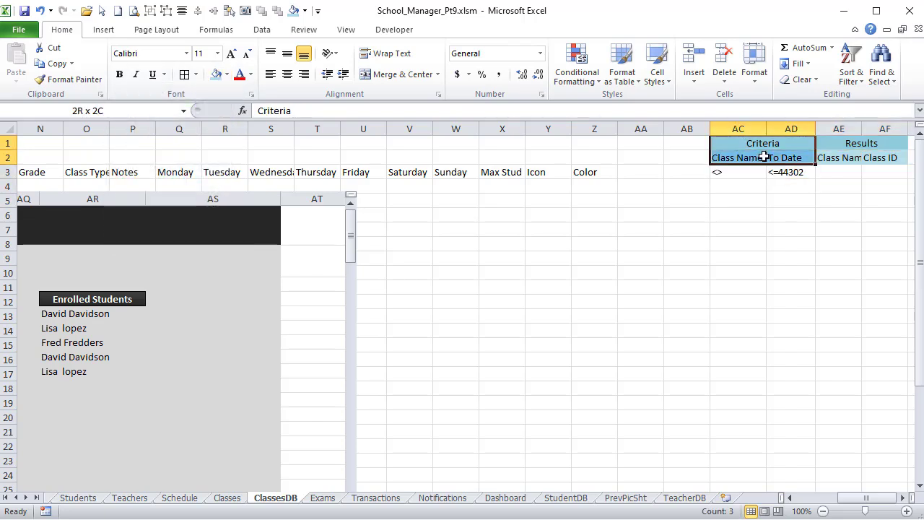
{"action": "left_click_drag", "start_coordinate": [863, 143], "coordinate": [874, 156]}
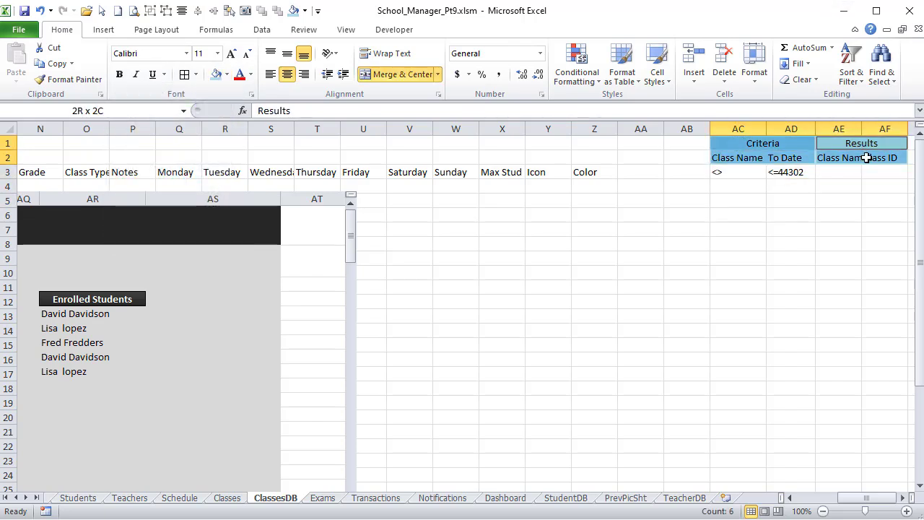
{"action": "left_click", "coordinate": [218, 74]}
Fill the criteria cells AC3:AD3 with the lightest aqua and widen column AE to fit its Class Name header
{"action": "left_click_drag", "start_coordinate": [732, 172], "coordinate": [764, 167]}
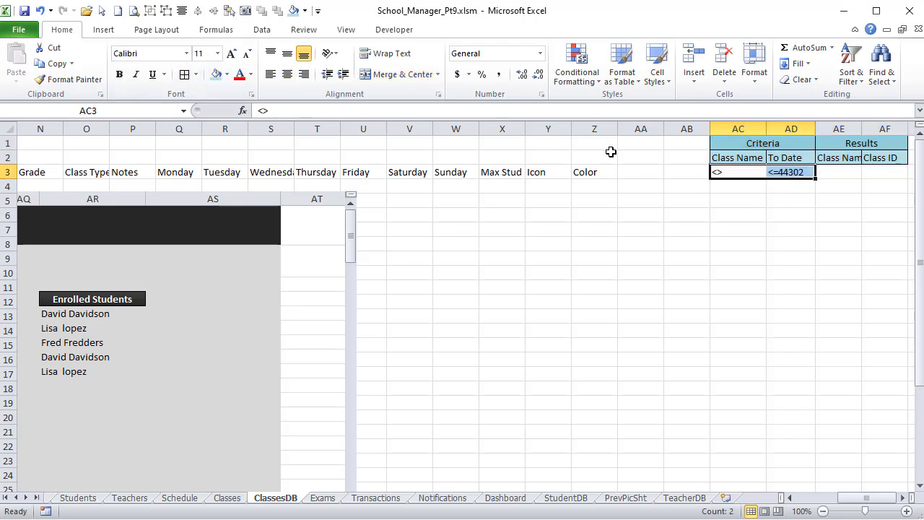
{"action": "left_click", "coordinate": [226, 74]}
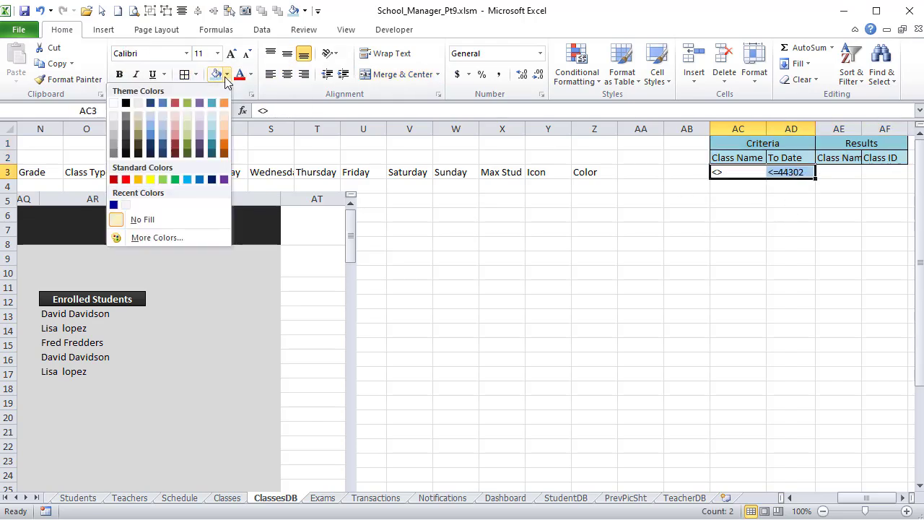
{"action": "left_click", "coordinate": [213, 114]}
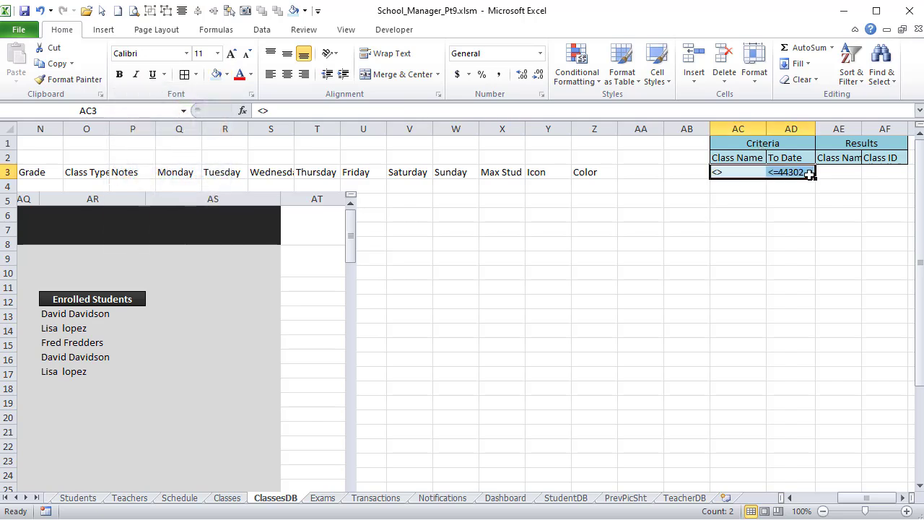
{"action": "double_click", "coordinate": [861, 132]}
{"action": "left_click_drag", "start_coordinate": [855, 173], "coordinate": [887, 173]}
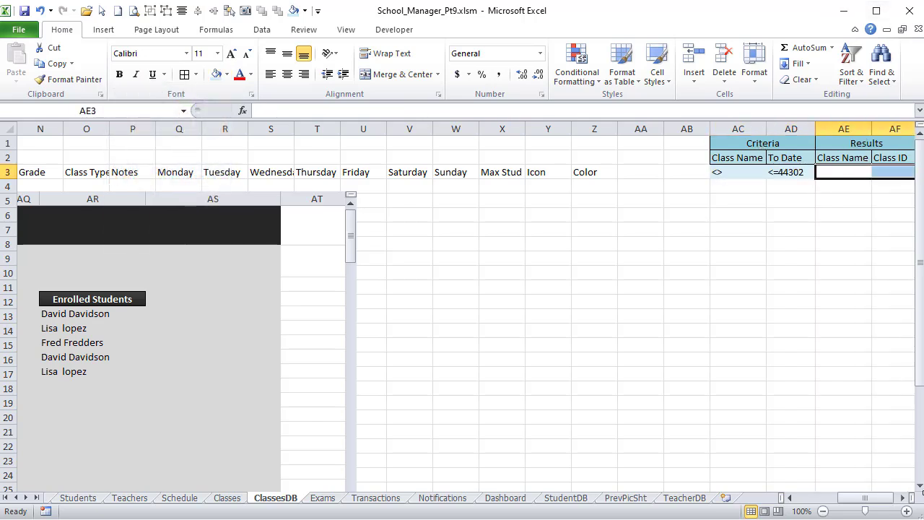
{"action": "left_click", "coordinate": [903, 498]}
{"action": "left_click", "coordinate": [903, 497]}
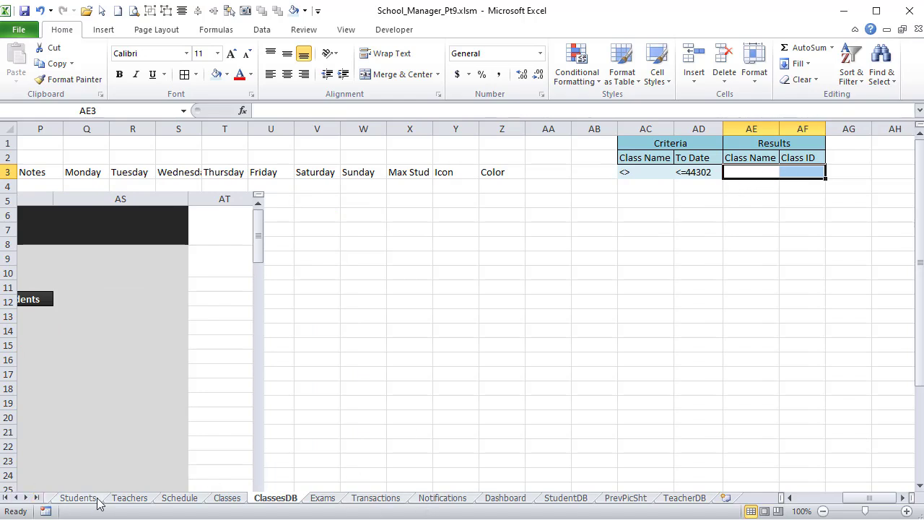
Examine the Class List entries from E5 on the Classes sheet and the narrow column F beside them
{"action": "left_click", "coordinate": [229, 497]}
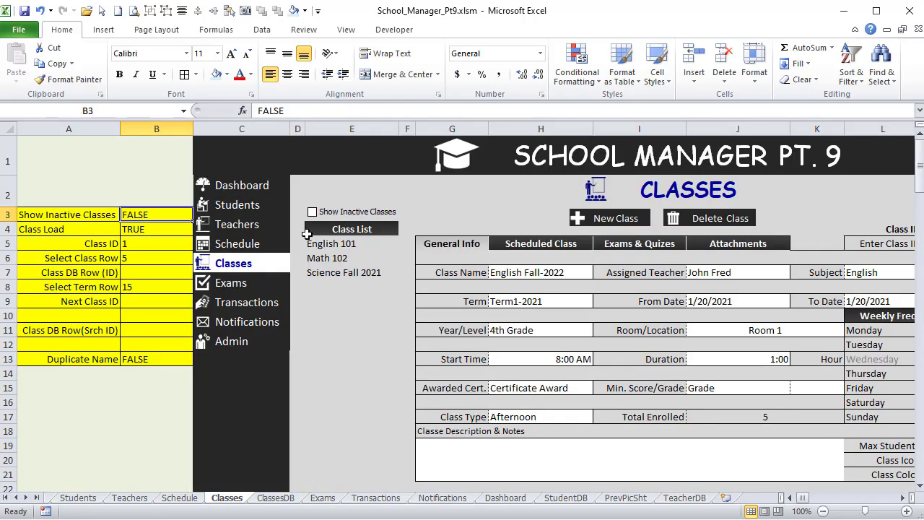
{"action": "left_click_drag", "start_coordinate": [318, 243], "coordinate": [360, 297]}
{"action": "left_click_drag", "start_coordinate": [403, 240], "coordinate": [409, 419]}
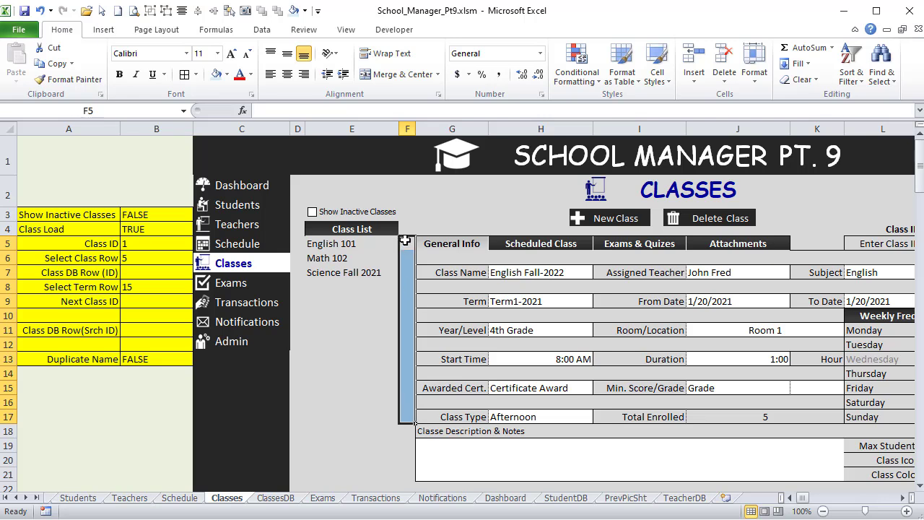
{"action": "left_click", "coordinate": [331, 246]}
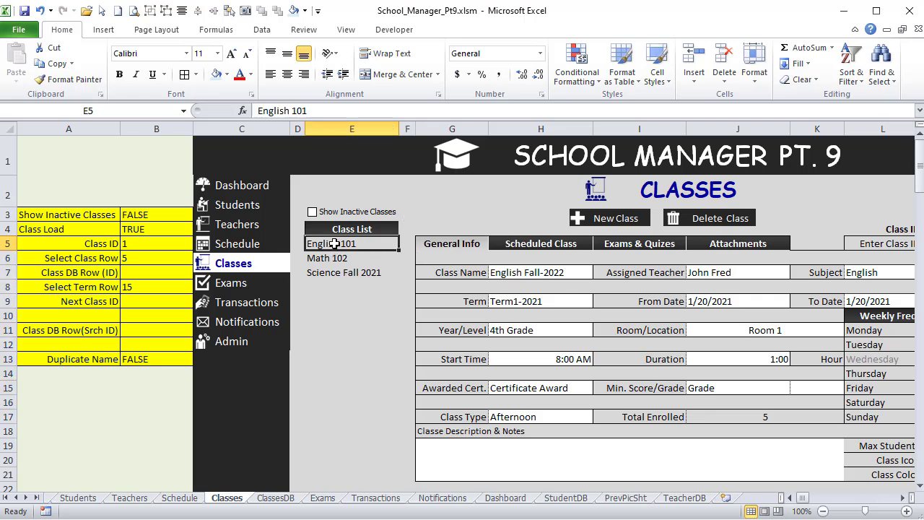
{"action": "left_click", "coordinate": [405, 245]}
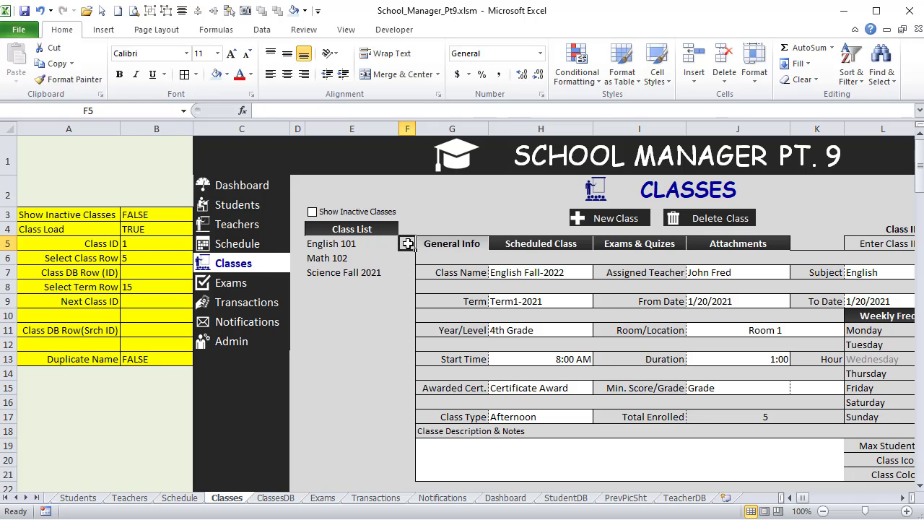
Check the Class ID in B5, the Select Class Row in B6 and the Class DB Row formula in B7
{"action": "left_click", "coordinate": [162, 241]}
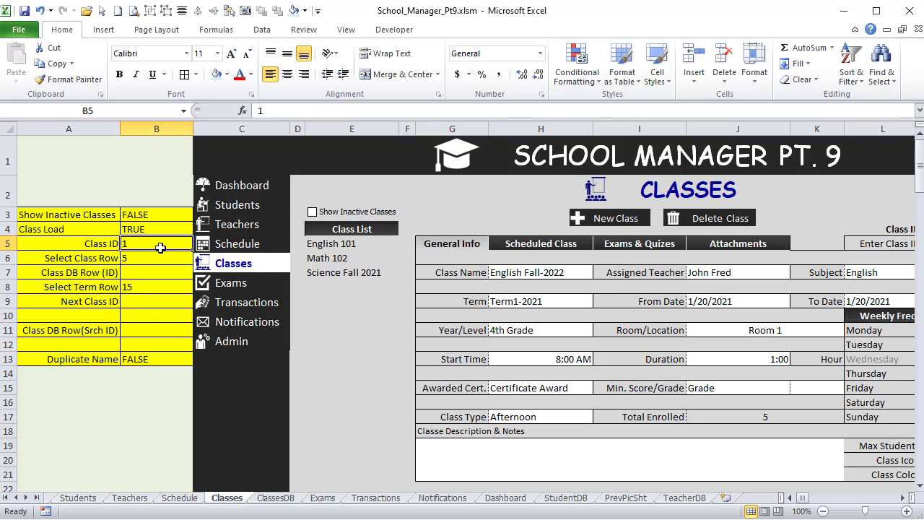
{"action": "left_click", "coordinate": [144, 262]}
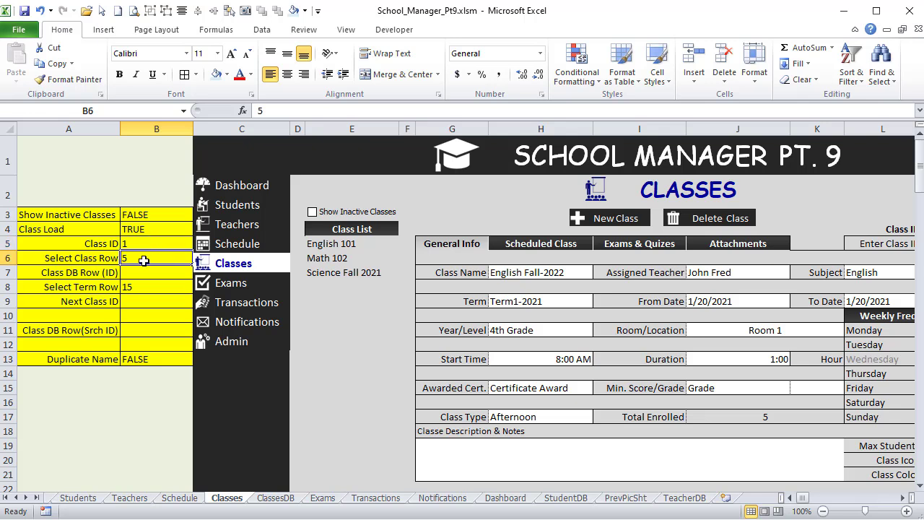
{"action": "left_click", "coordinate": [139, 271]}
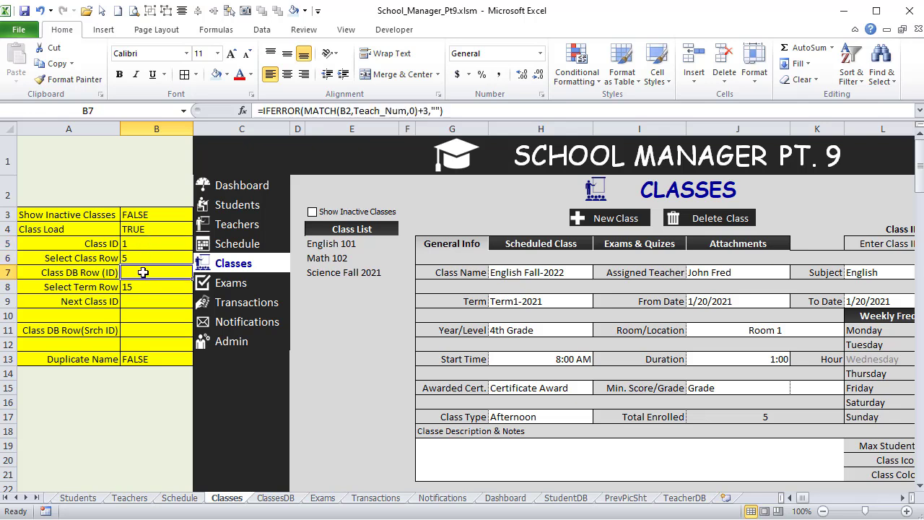
{"action": "left_click", "coordinate": [135, 260]}
{"action": "left_click", "coordinate": [144, 275]}
Move the form picture on ClassesDB to the right to uncover the Class ID column, and return to the Classes sheet
{"action": "left_click", "coordinate": [286, 498]}
{"action": "left_click", "coordinate": [206, 319]}
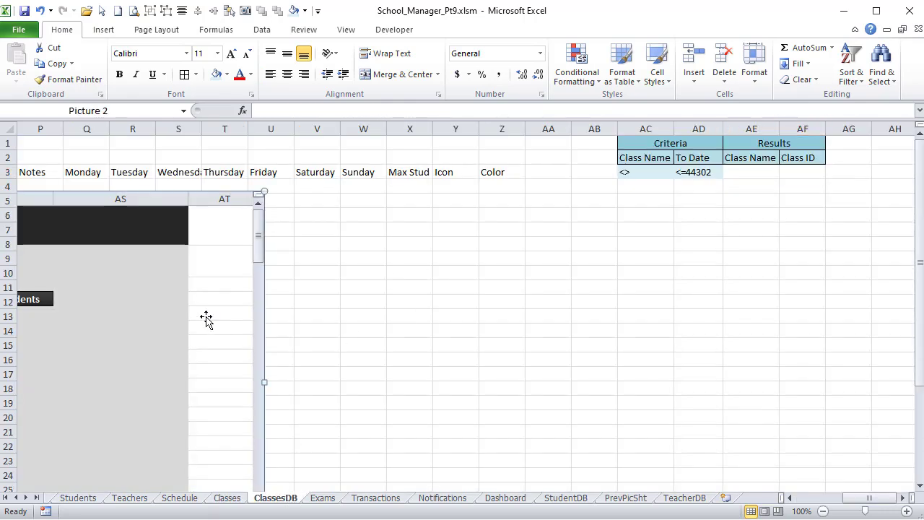
{"action": "left_click_drag", "start_coordinate": [206, 320], "coordinate": [289, 320]}
{"action": "left_click_drag", "start_coordinate": [869, 497], "coordinate": [823, 497]}
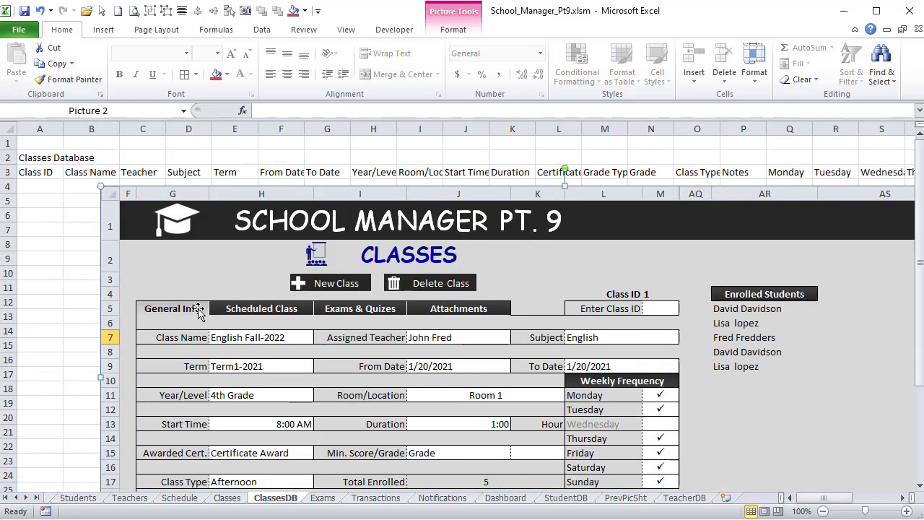
{"action": "left_click", "coordinate": [41, 141]}
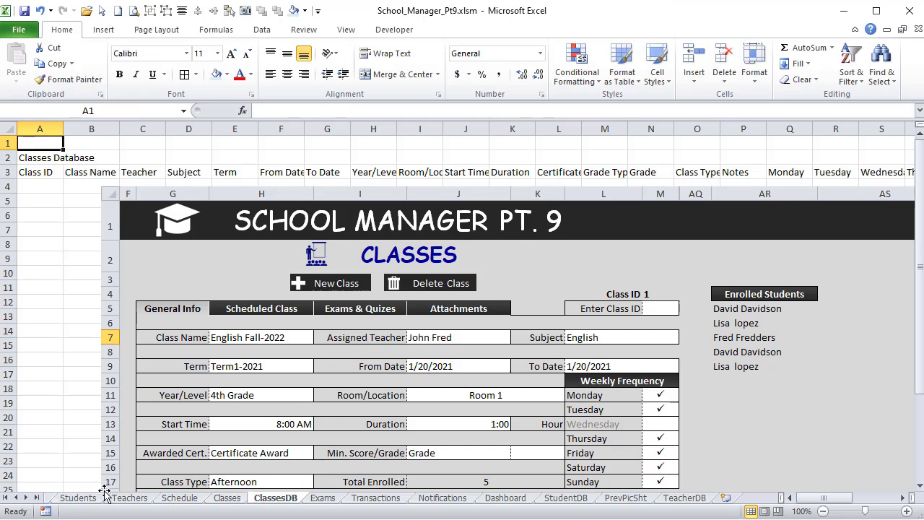
{"action": "left_click", "coordinate": [238, 501]}
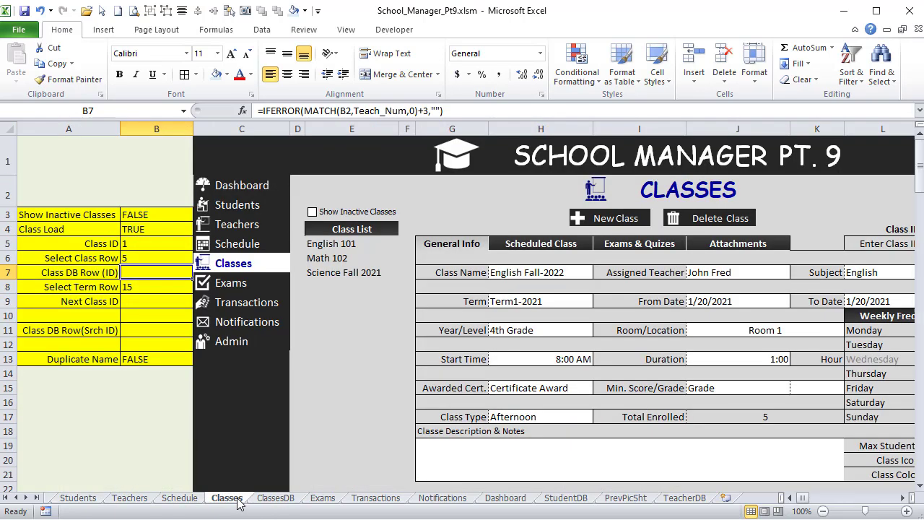
Check the Class ID cell on the Classes sheet and enter its address B5 above the Class ID header in A1 of ClassesDB
{"action": "left_click", "coordinate": [130, 244]}
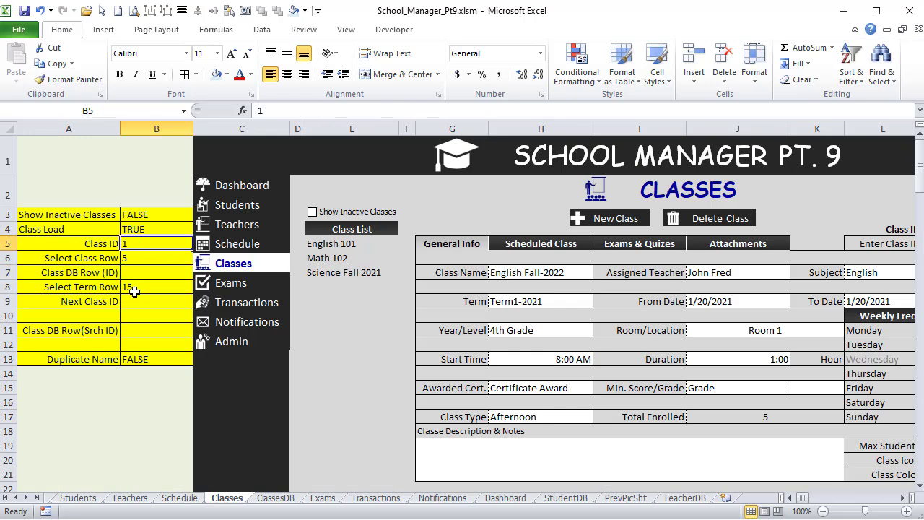
{"action": "left_click", "coordinate": [268, 489]}
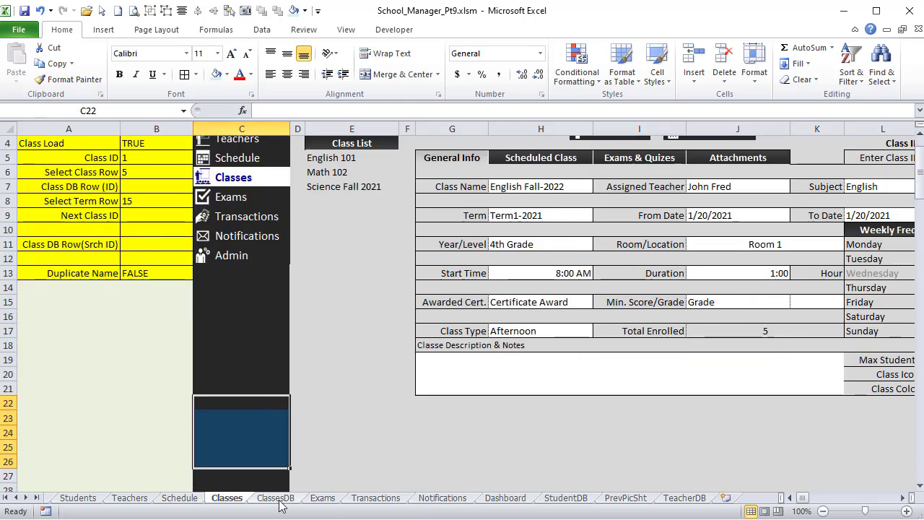
{"action": "left_click", "coordinate": [278, 500]}
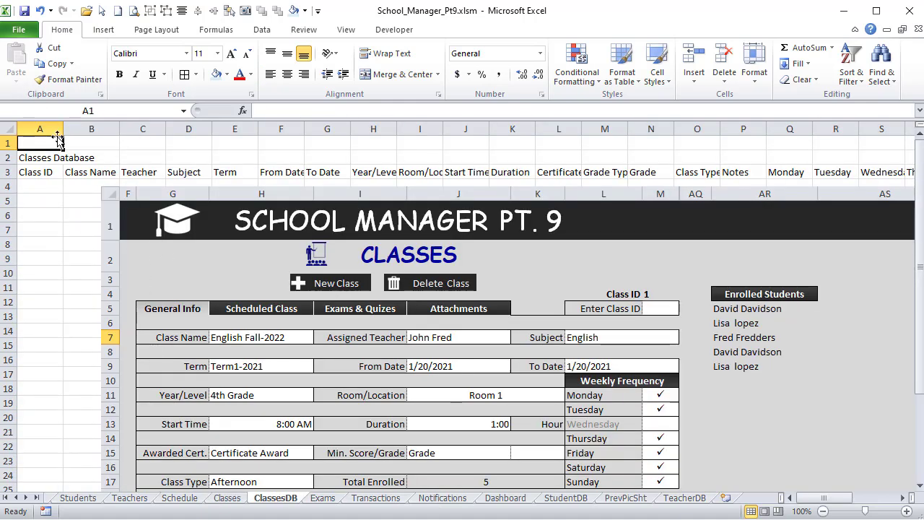
{"action": "type", "text": "B 5"}
{"action": "key", "text": "ctrl+Return"}
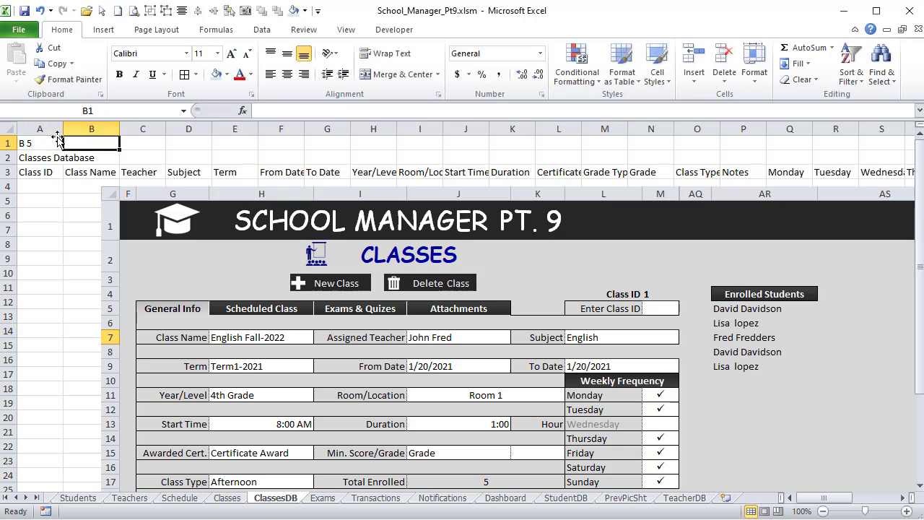
{"action": "type", "text": "B5"}
{"action": "key", "text": "Tab"}
{"action": "type", "text": "L"}
{"action": "key", "text": "Tab"}
{"action": "type", "text": "H"}
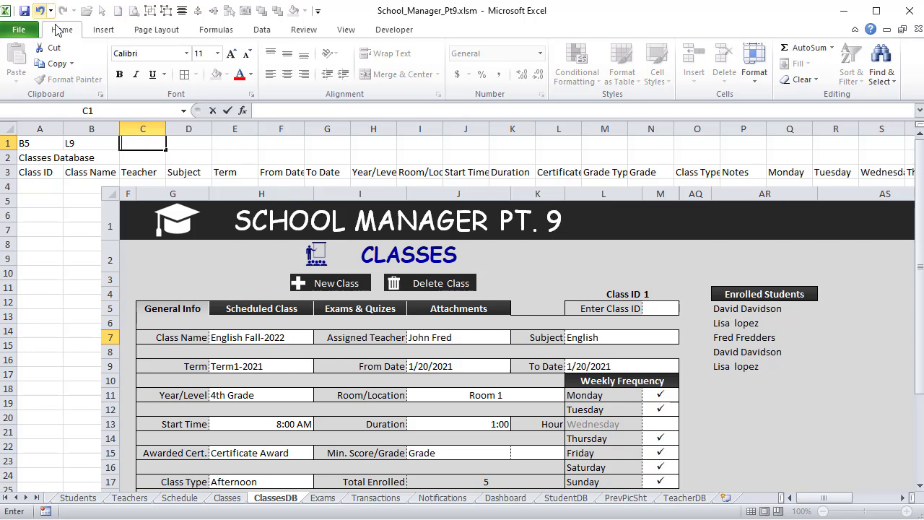
{"action": "key", "text": "ctrl+z"}
{"action": "key", "text": "ctrl+z"}
Enter the form cell addresses H7, J7 and L7 in B1:D1 above the Class Name, Teacher and Subject headers
{"action": "left_click", "coordinate": [112, 144]}
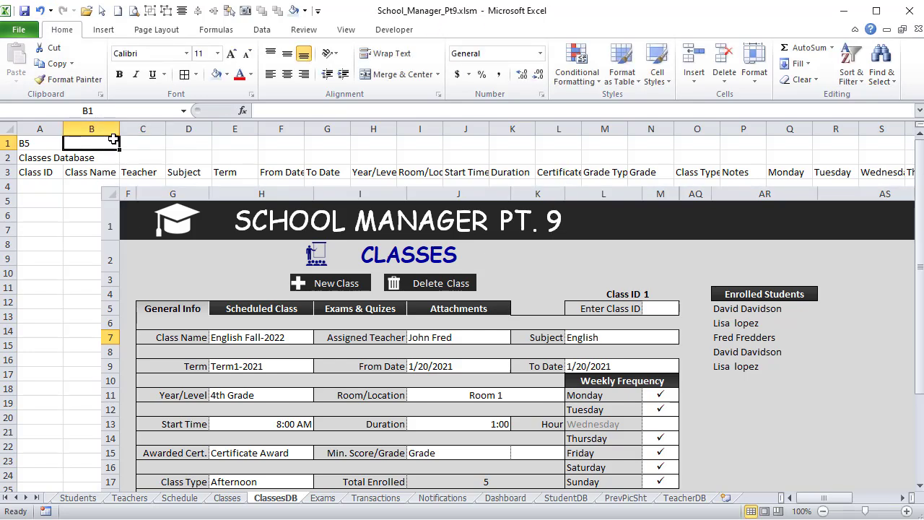
{"action": "type", "text": "H7"}
{"action": "key", "text": "Tab"}
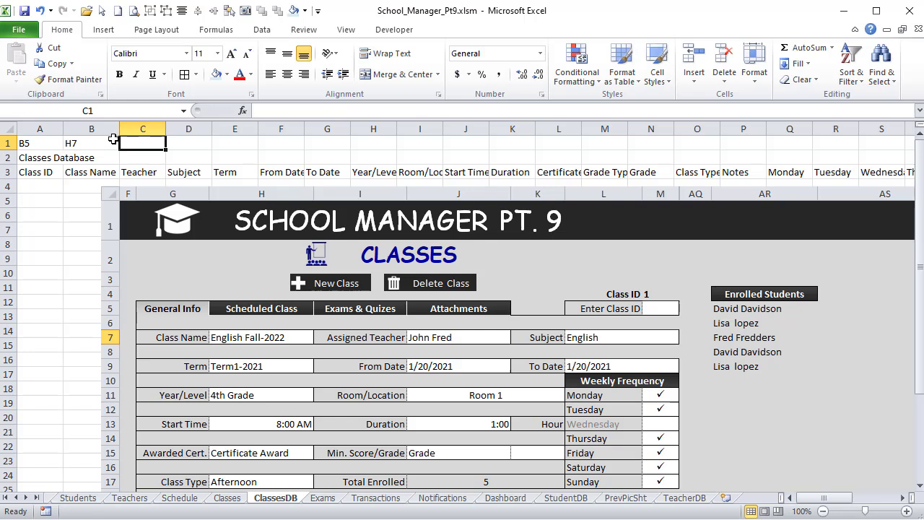
{"action": "type", "text": "J7"}
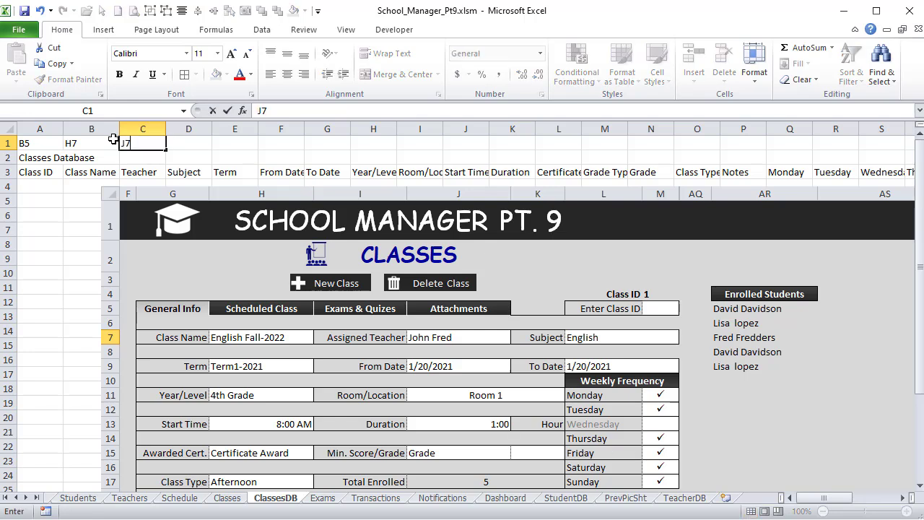
{"action": "key", "text": "Tab"}
{"action": "type", "text": "L"}
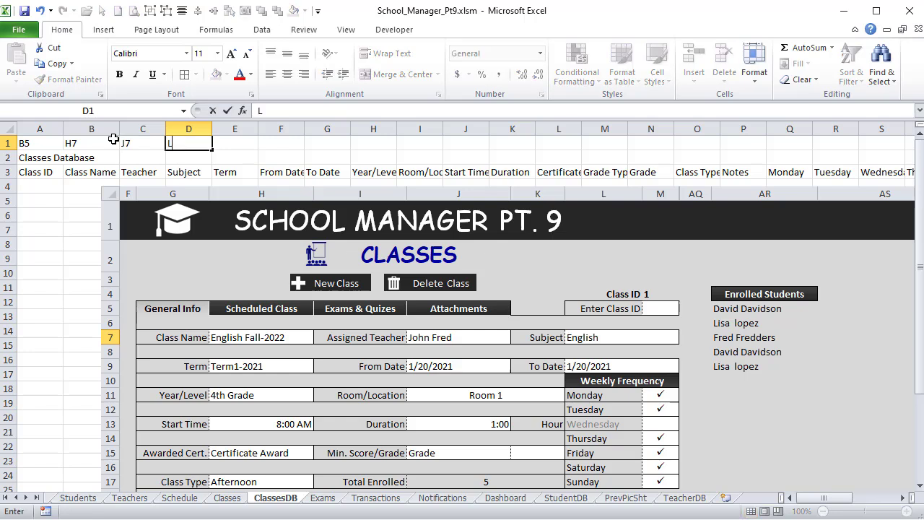
{"action": "key", "text": "Tab"}
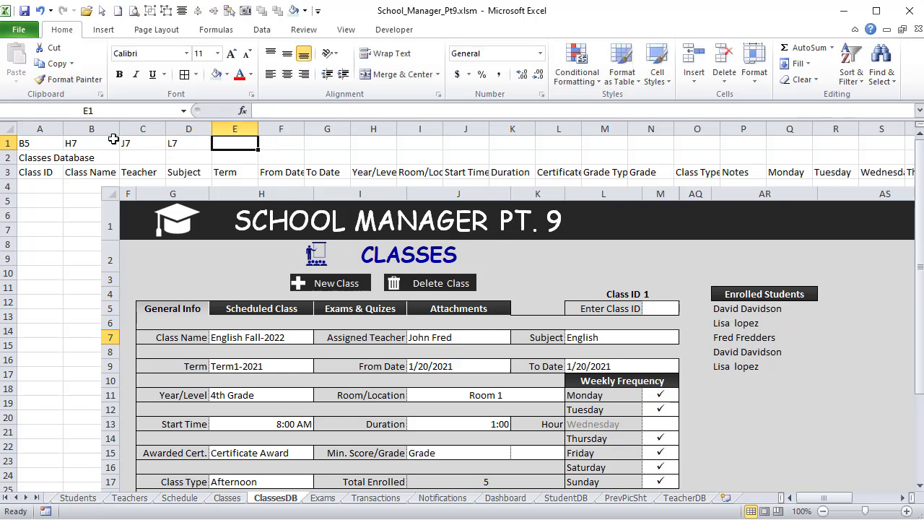
Enter the form cell addresses H9, J9 and L9 in E1:G1 above the Term, From Date and To Date headers
{"action": "type", "text": "H9"}
{"action": "key", "text": "Tab"}
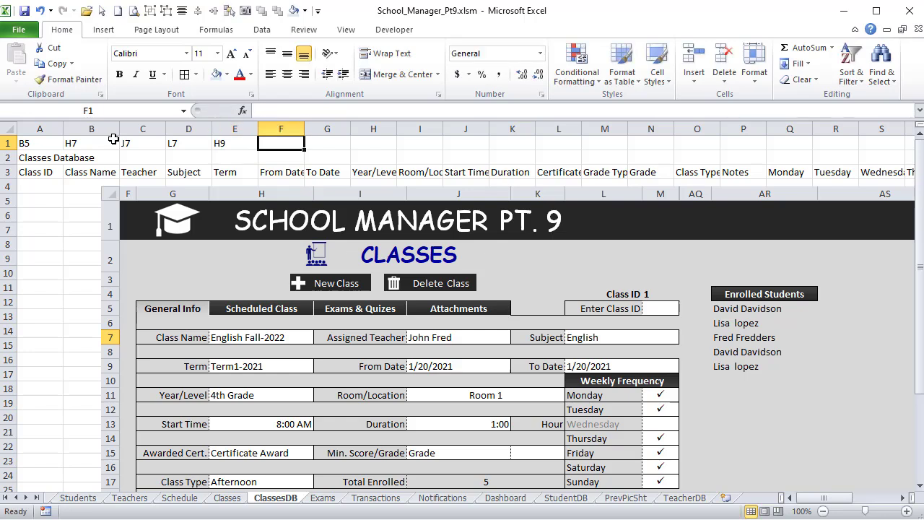
{"action": "type", "text": "J"}
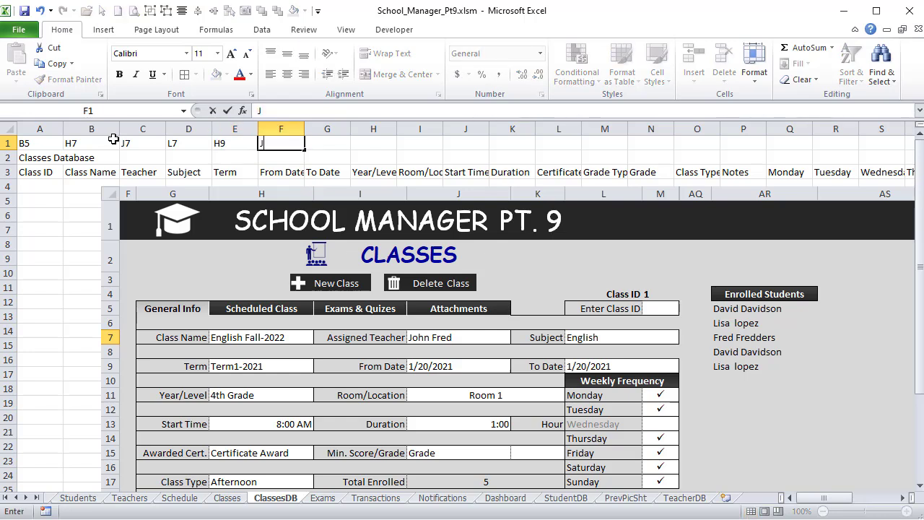
{"action": "type", "text": "9"}
{"action": "key", "text": "Tab"}
{"action": "type", "text": "L9"}
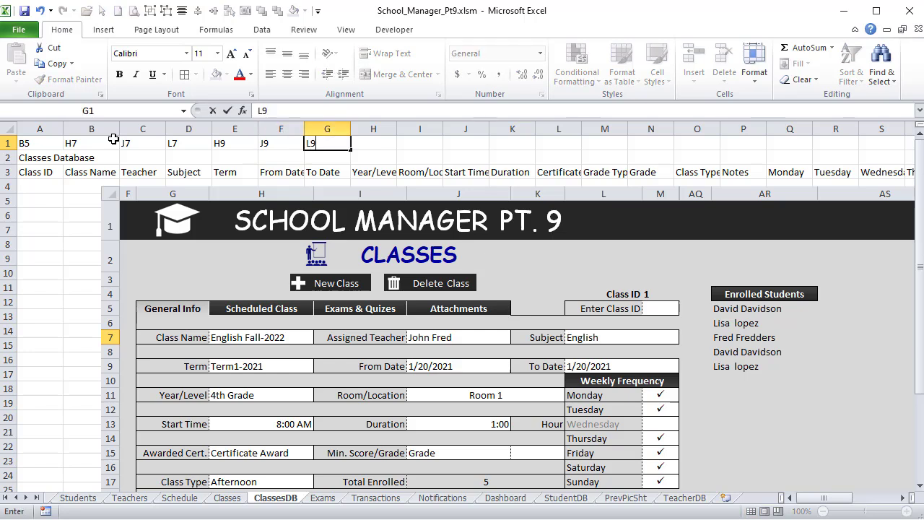
{"action": "key", "text": "Tab"}
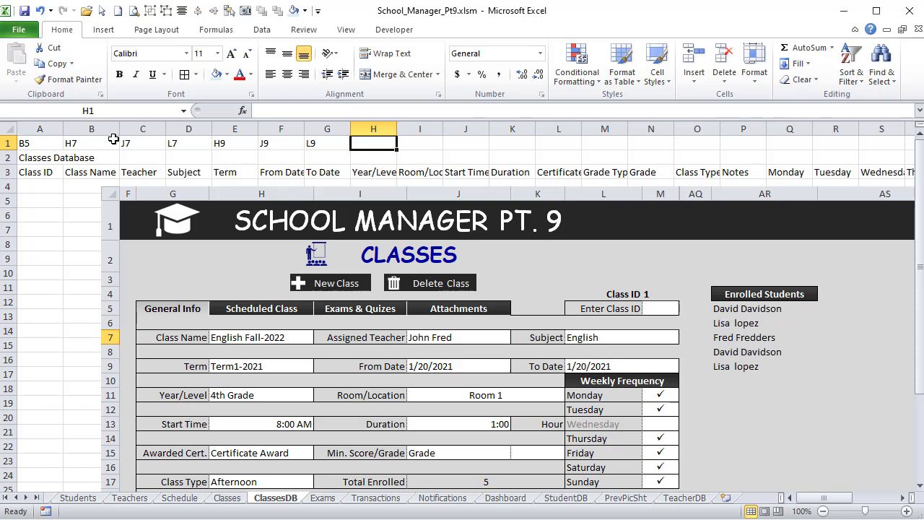
Enter the form cell addresses H11 and J11 in H1:I1 above the Year/Level and Room/Location headers
{"action": "type", "text": "H11"}
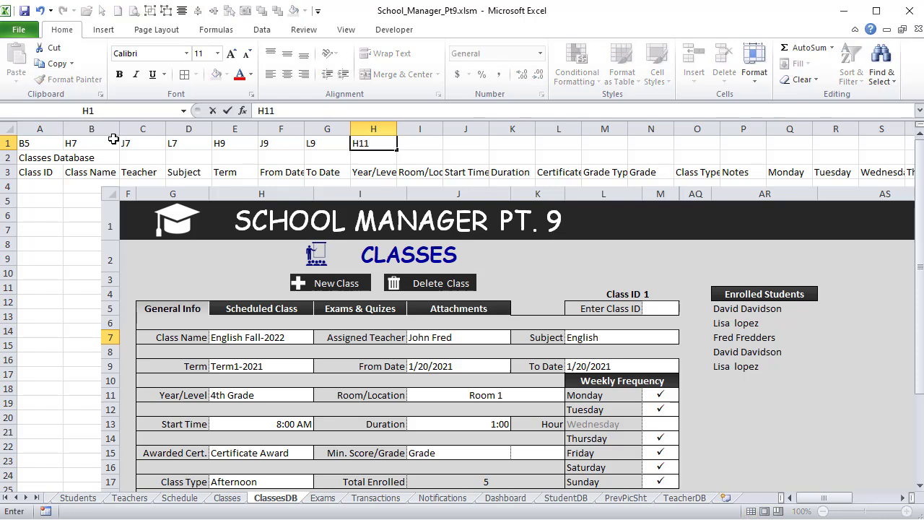
{"action": "key", "text": "Tab"}
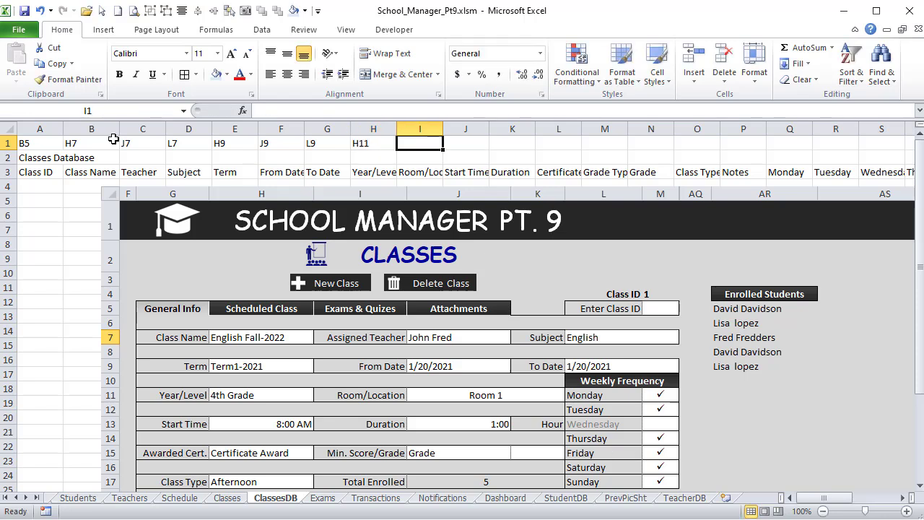
{"action": "type", "text": "J11"}
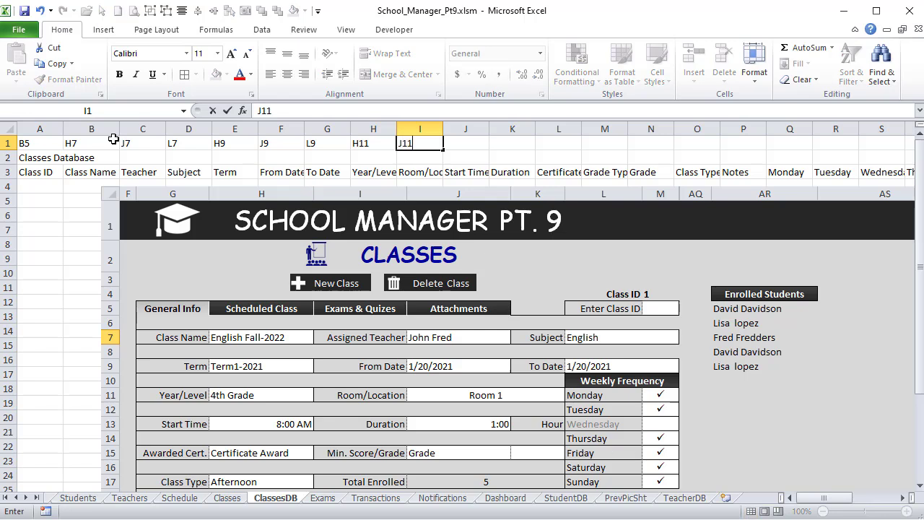
{"action": "key", "text": "Tab"}
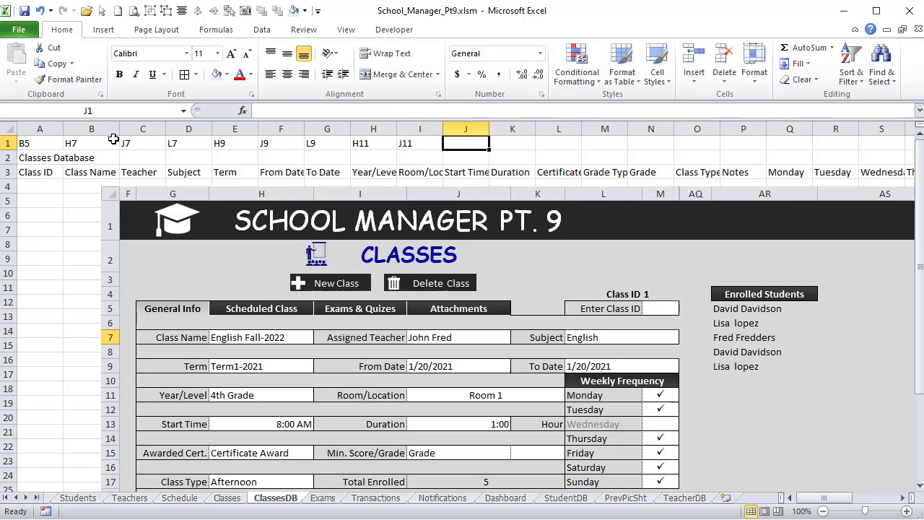
Enter the form cell addresses H13 and J13 in J1:K1 above the Start Time and Duration headers
{"action": "type", "text": "H1"}
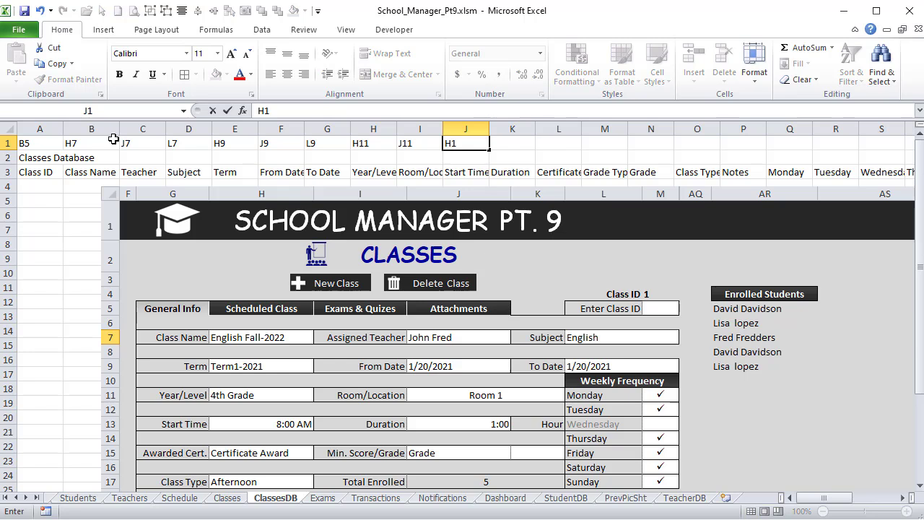
{"action": "type", "text": "3"}
{"action": "key", "text": "Tab"}
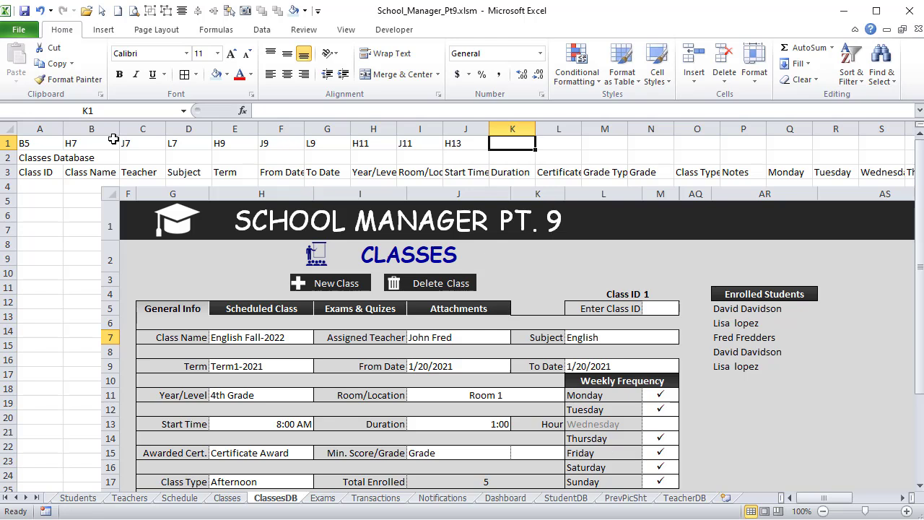
{"action": "type", "text": "J"}
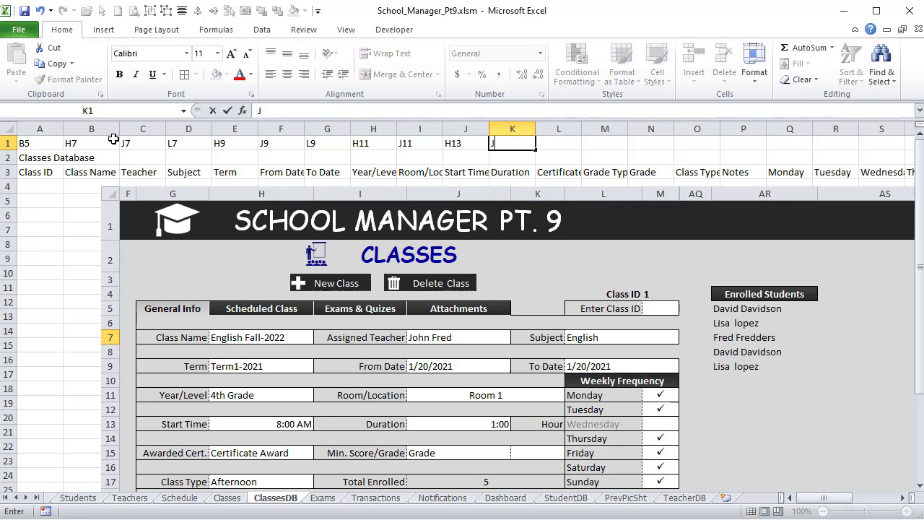
{"action": "type", "text": "13"}
{"action": "key", "text": "Tab"}
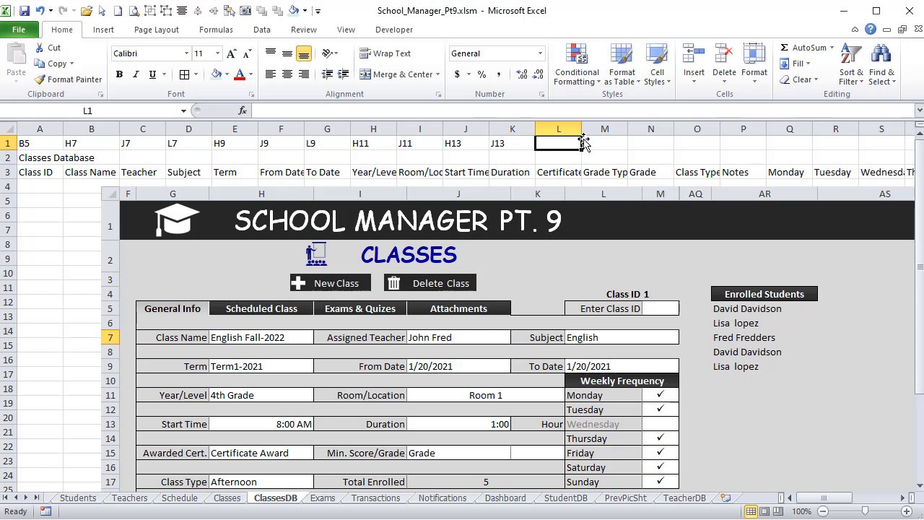
Enter the form cell addresses H15, J15 and K15 in L1:N1 above the Certificate, Grade Type and Grade headers
{"action": "type", "text": "H"}
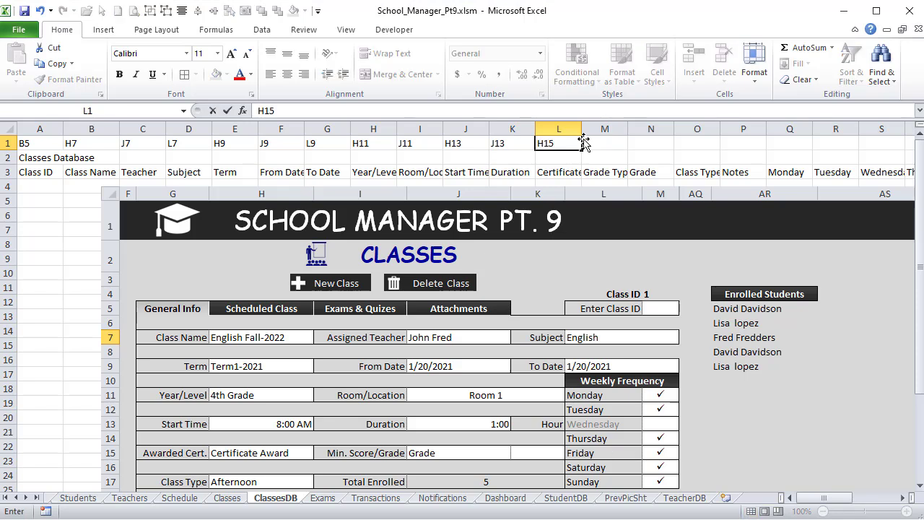
{"action": "type", "text": "15"}
{"action": "key", "text": "Tab"}
{"action": "type", "text": "J"}
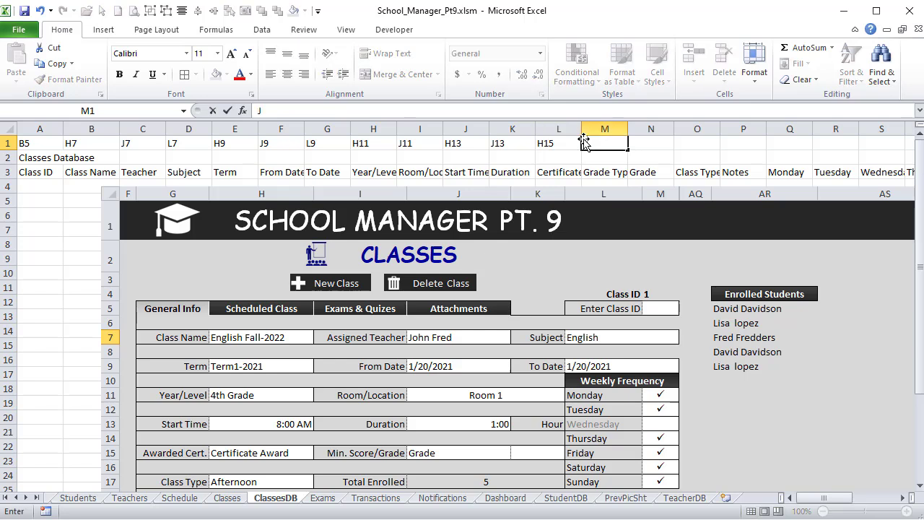
{"action": "key", "text": "Tab"}
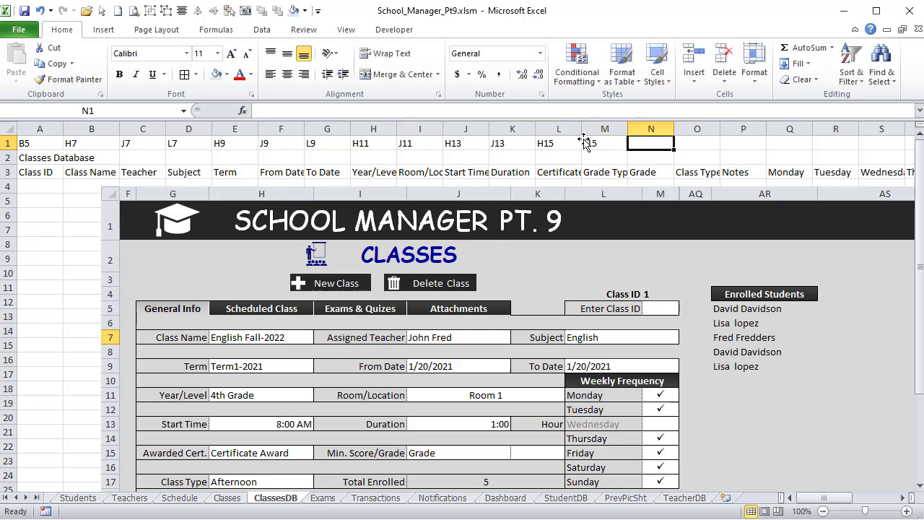
{"action": "type", "text": "K15"}
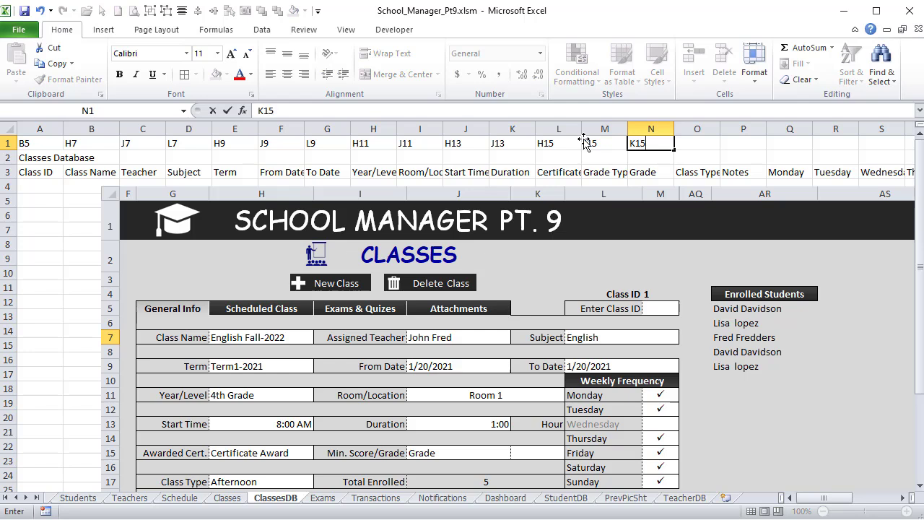
{"action": "key", "text": "Tab"}
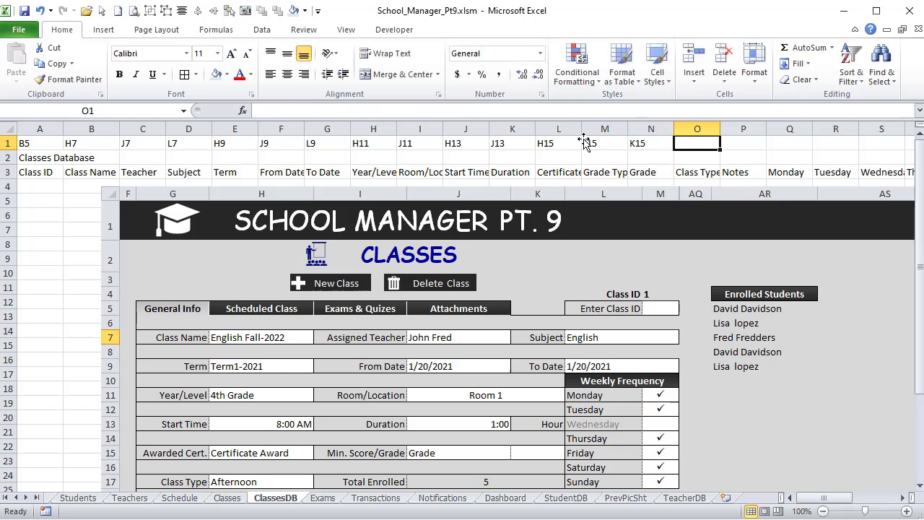
Enter the form cell address of the Class Type field in O1 above its header
{"action": "type", "text": "H1"}
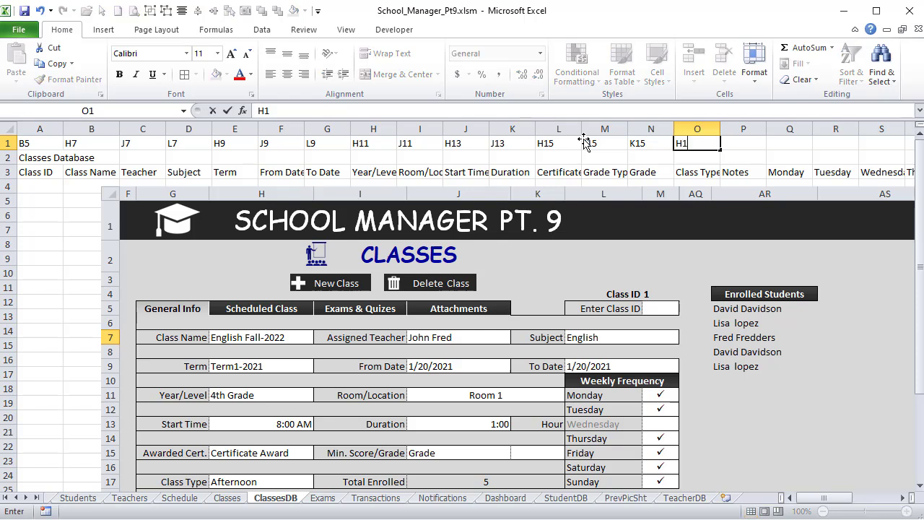
In row 1 of ClassesDB, enter H17 as the mapped cell above Class Type and G19 above Notes
{"action": "type", "text": "7"}
{"action": "key", "text": "Tab"}
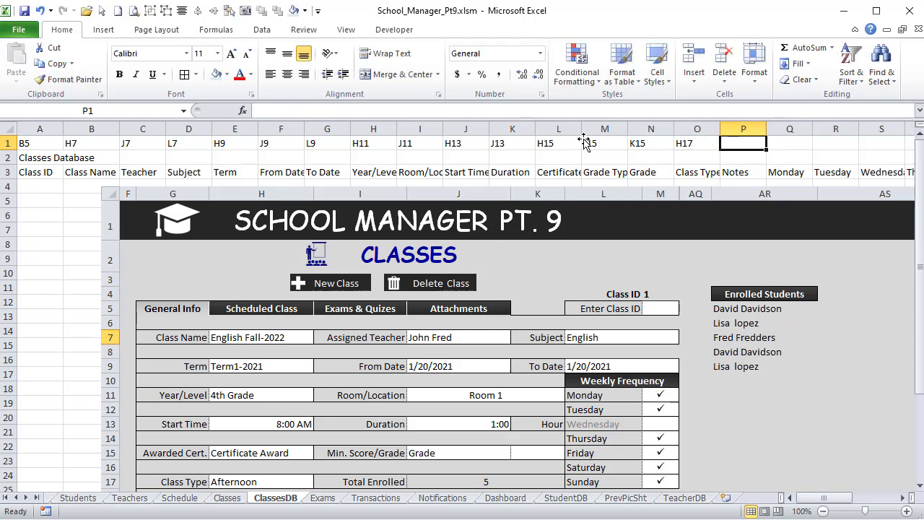
{"action": "left_click_drag", "start_coordinate": [615, 375], "coordinate": [613, 324]}
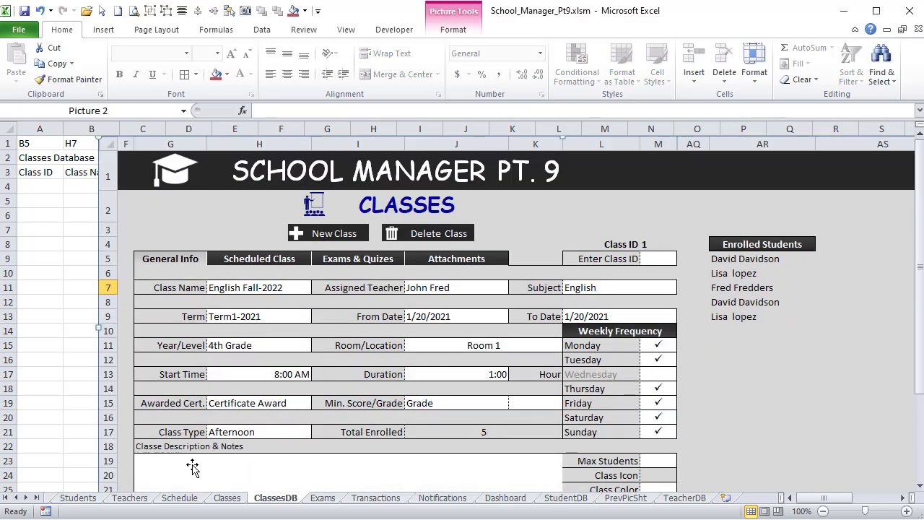
{"action": "key", "text": "ctrl+z"}
{"action": "left_click", "coordinate": [736, 148]}
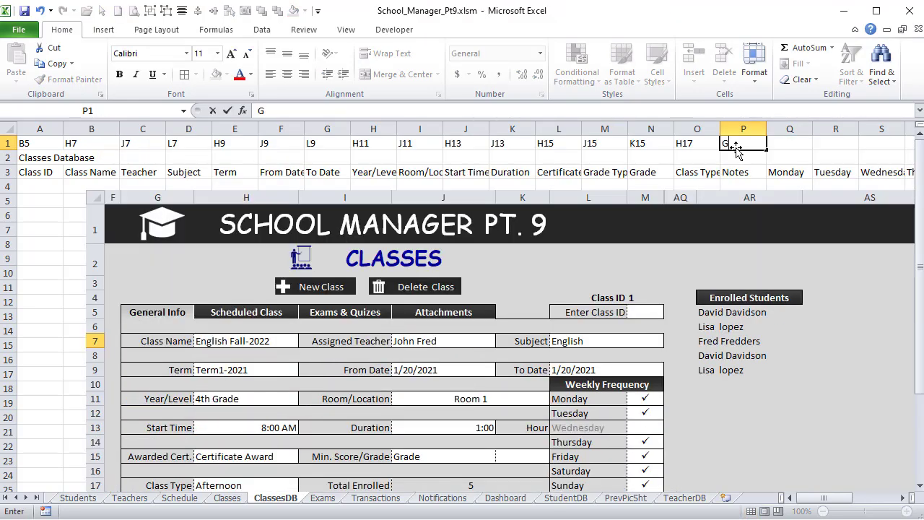
{"action": "type", "text": "G19"}
{"action": "key", "text": "Tab"}
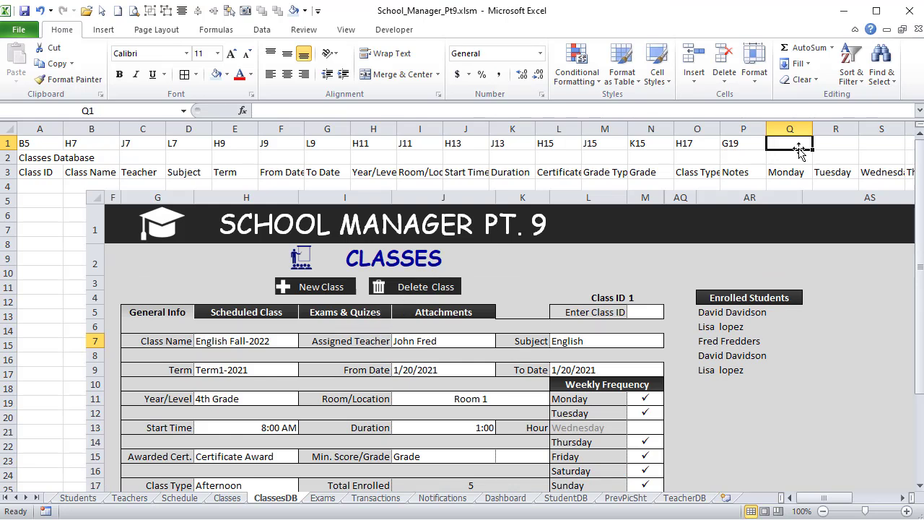
Enter the mapped cells M11 through M17 above Monday to Sunday and M19 above Max Stud in row 1
{"action": "type", "text": "M11"}
{"action": "type", "text": "M12"}
{"action": "key", "text": "Tab"}
{"action": "type", "text": "M1"}
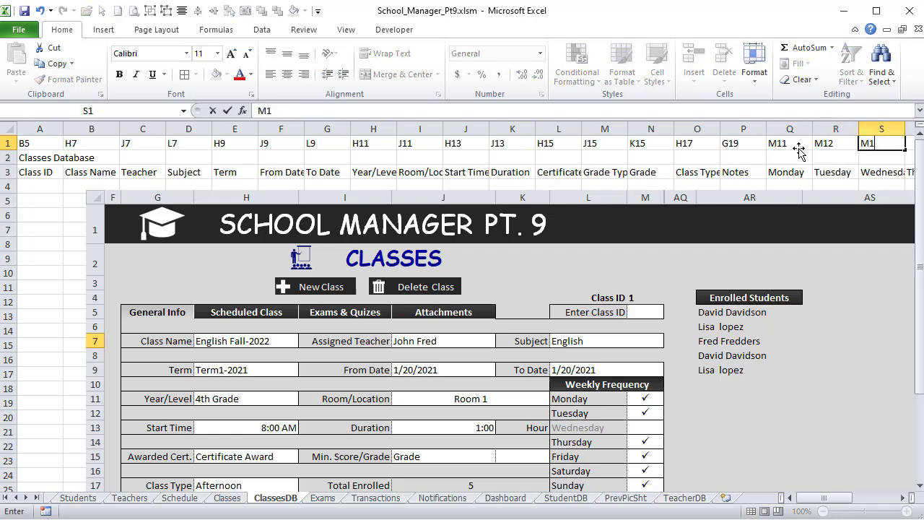
{"action": "key", "text": "Tab"}
{"action": "type", "text": "M"}
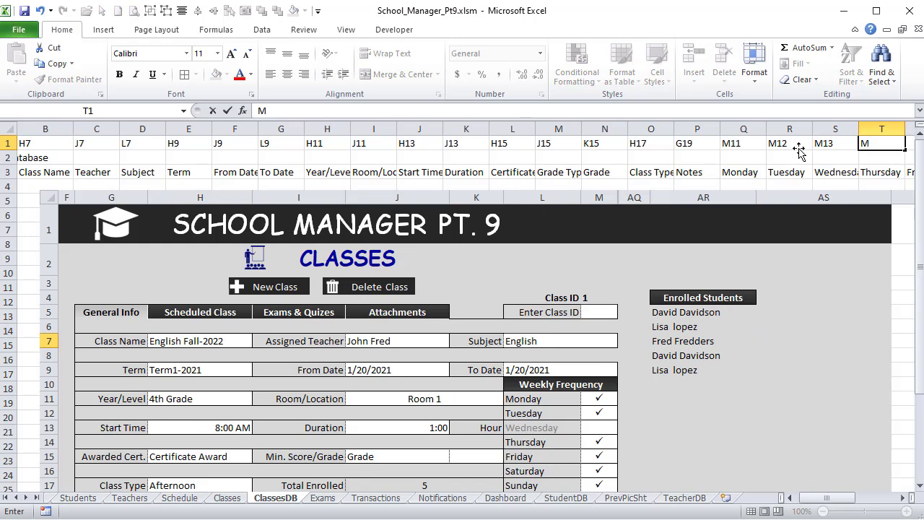
{"action": "type", "text": "14"}
{"action": "key", "text": "Tab"}
{"action": "type", "text": "M15"}
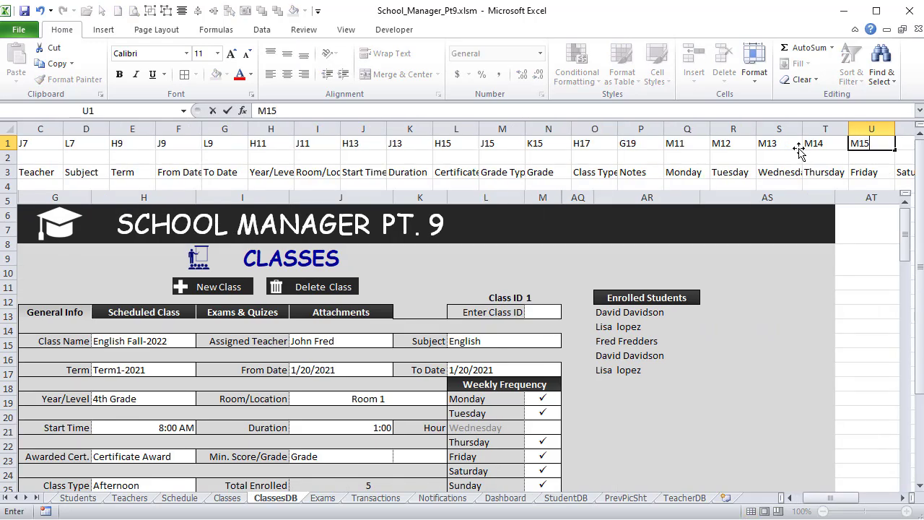
{"action": "key", "text": "Tab"}
{"action": "type", "text": "M1"}
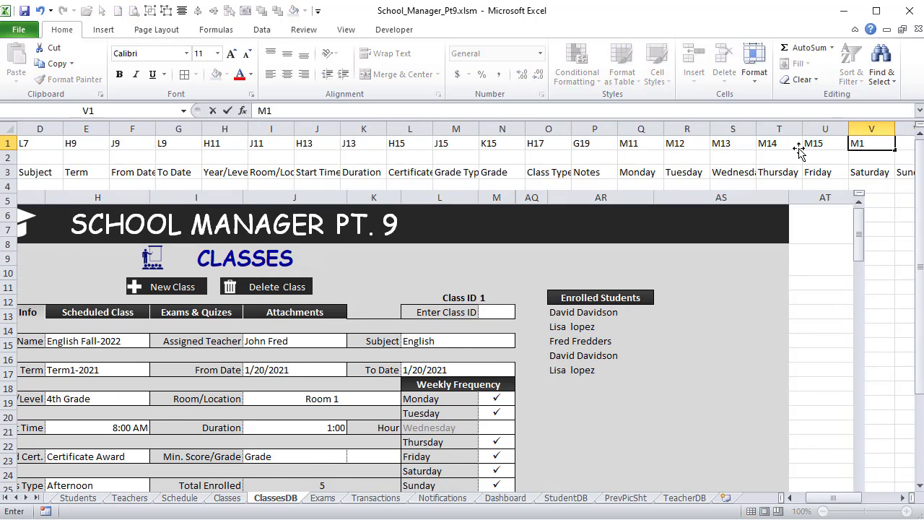
{"action": "type", "text": "6"}
{"action": "key", "text": "Tab"}
{"action": "type", "text": "M"}
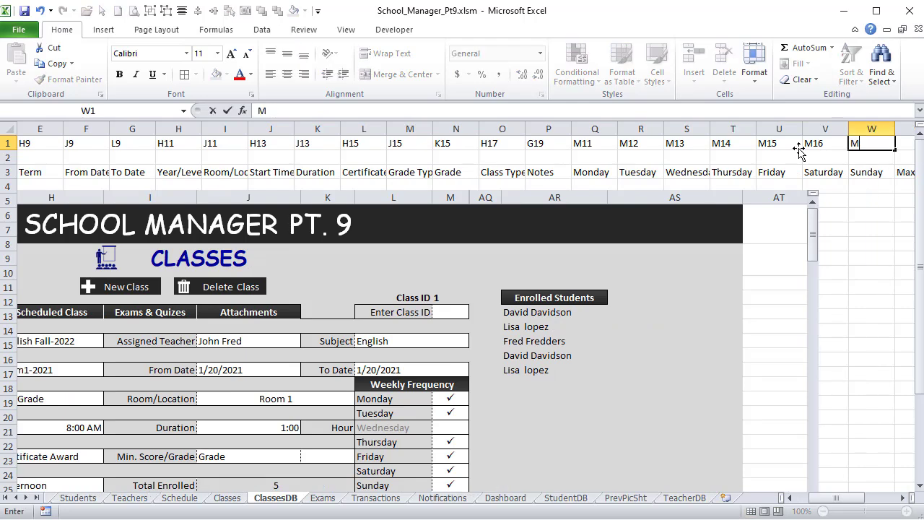
{"action": "key", "text": "Tab"}
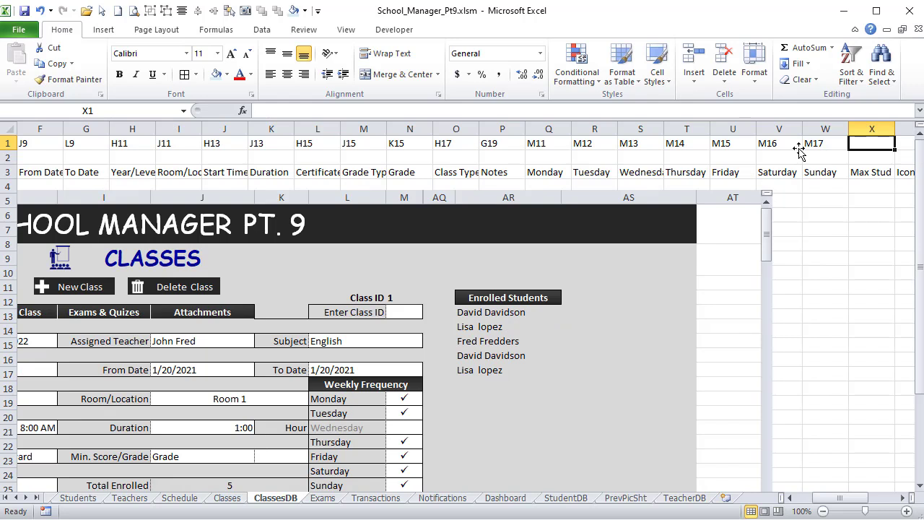
{"action": "type", "text": "M19"}
{"action": "key", "text": "Tab"}
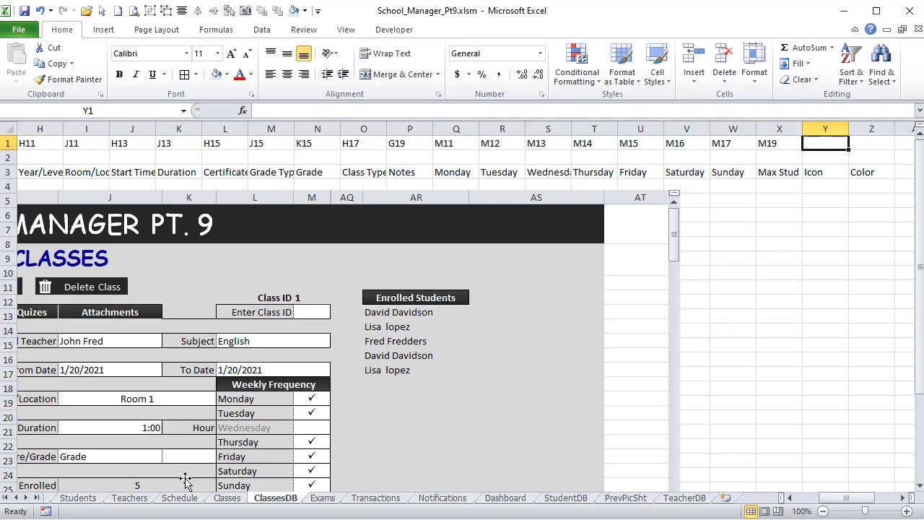
On the Classes sheet, unhide the columns between M and AQ
{"action": "left_click", "coordinate": [233, 498]}
{"action": "left_click_drag", "start_coordinate": [801, 498], "coordinate": [806, 497]}
{"action": "left_click", "coordinate": [663, 376]}
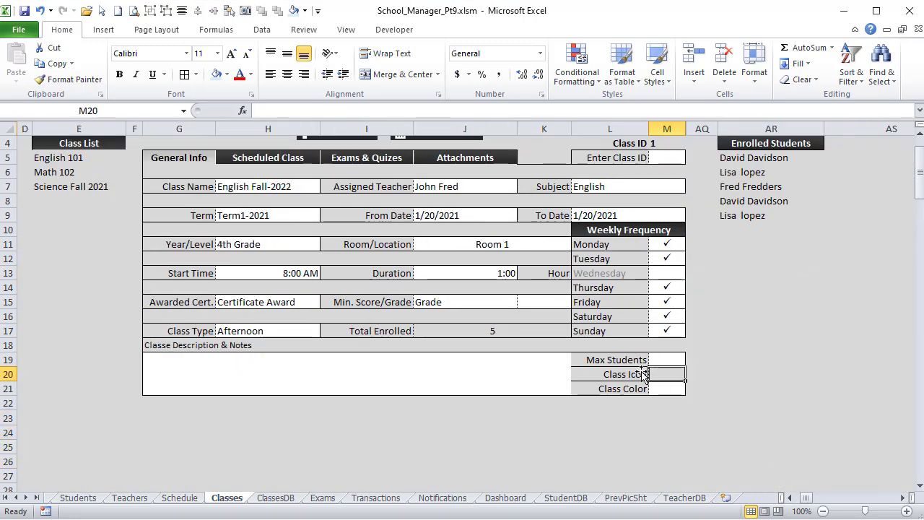
{"action": "left_click", "coordinate": [672, 391]}
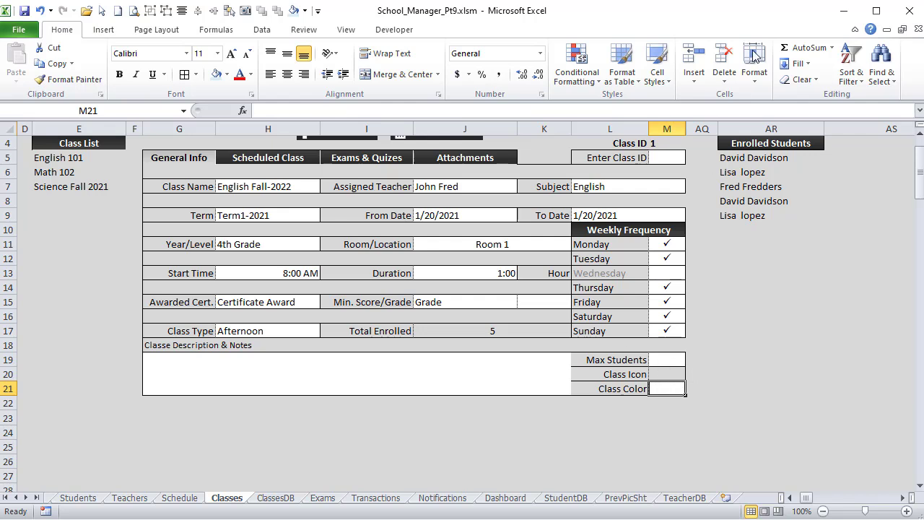
{"action": "left_click_drag", "start_coordinate": [680, 129], "coordinate": [698, 123]}
{"action": "right_click", "coordinate": [698, 122]}
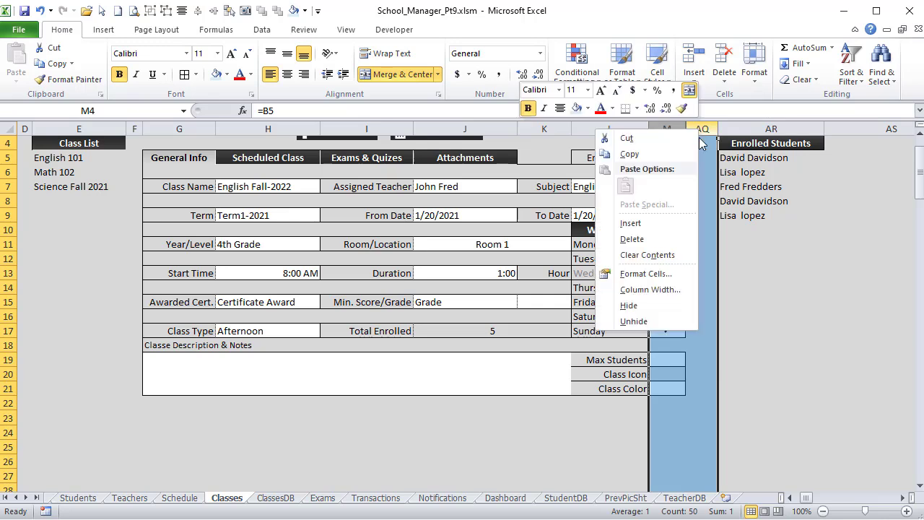
{"action": "left_click", "coordinate": [679, 322]}
Check the cells beside Class Icon and Class Color, and map Icon to N20 and Color to N21 in row 1 of ClassesDB
{"action": "left_click", "coordinate": [691, 362]}
{"action": "left_click", "coordinate": [698, 391]}
{"action": "left_click", "coordinate": [697, 374]}
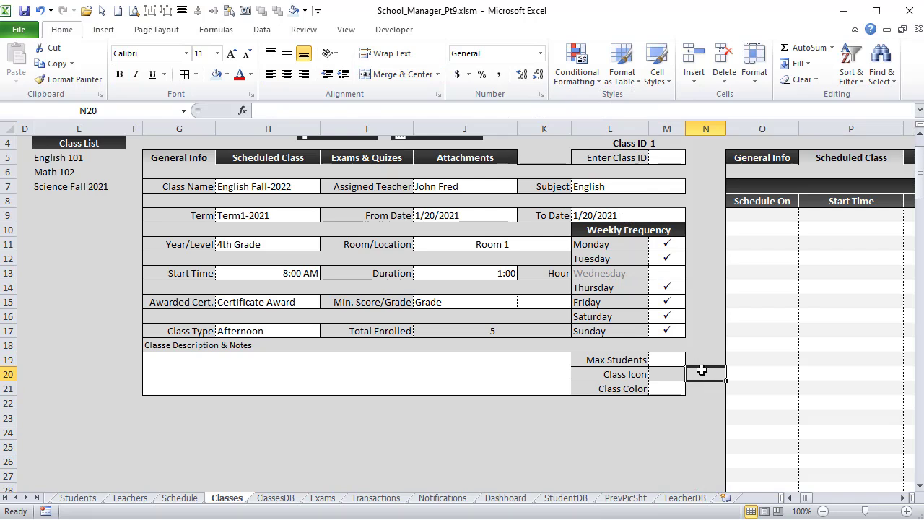
{"action": "left_click", "coordinate": [704, 386]}
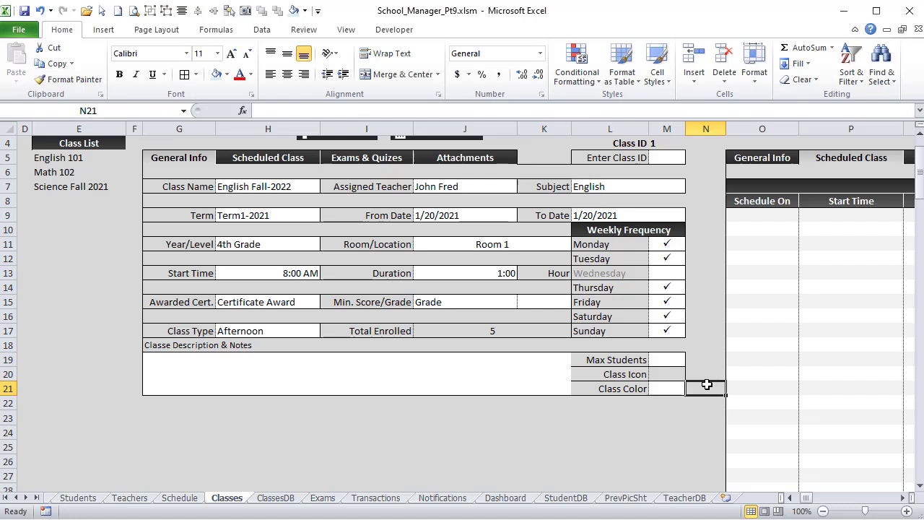
{"action": "left_click", "coordinate": [706, 372]}
{"action": "left_click", "coordinate": [705, 386]}
{"action": "left_click", "coordinate": [276, 499]}
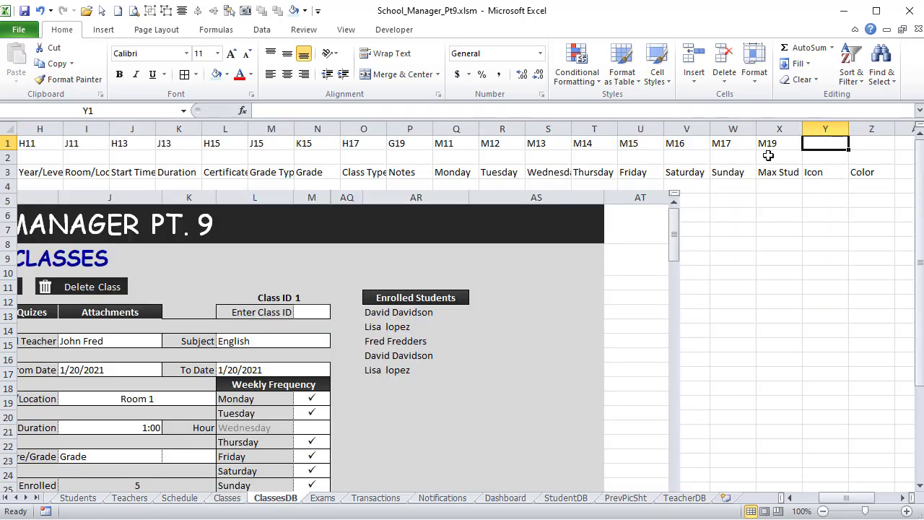
{"action": "type", "text": "N20"}
{"action": "key", "text": "Tab"}
{"action": "type", "text": "N21"}
{"action": "key", "text": "Return"}
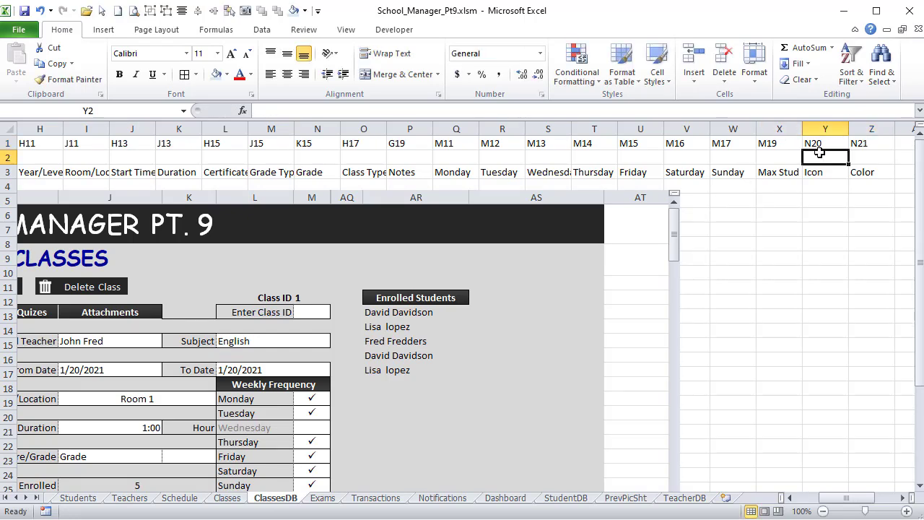
Format the mapping cells A1:Z1 with a light gray fill, borders and centered text
{"action": "left_click_drag", "start_coordinate": [862, 143], "coordinate": [112, 65]}
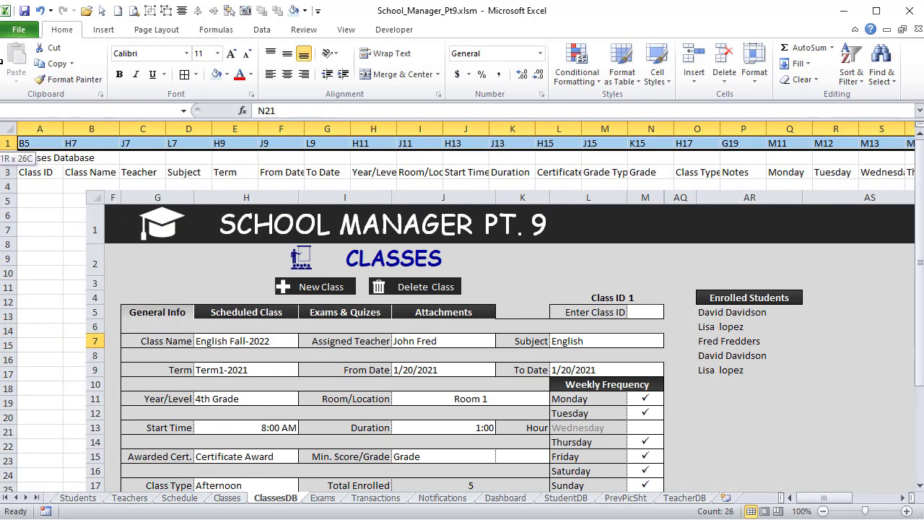
{"action": "left_click", "coordinate": [226, 74]}
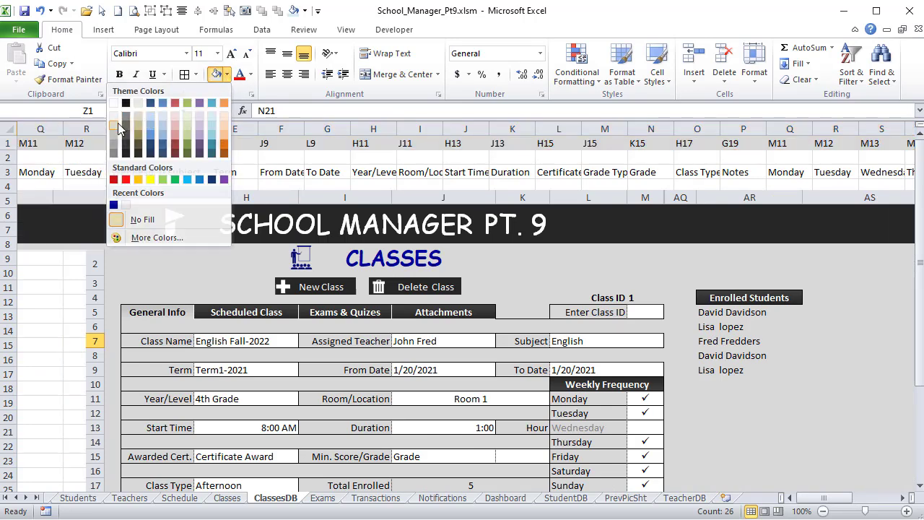
{"action": "left_click", "coordinate": [150, 123]}
{"action": "left_click", "coordinate": [185, 74]}
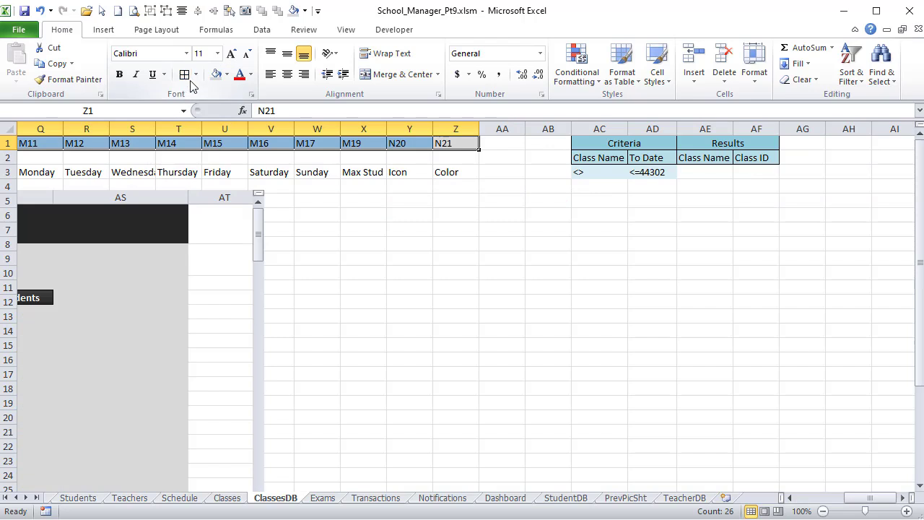
{"action": "left_click", "coordinate": [285, 82]}
Merge and center the Classes Database title across A2:Z2 and give it a light aqua fill
{"action": "left_click_drag", "start_coordinate": [463, 157], "coordinate": [11, 155]}
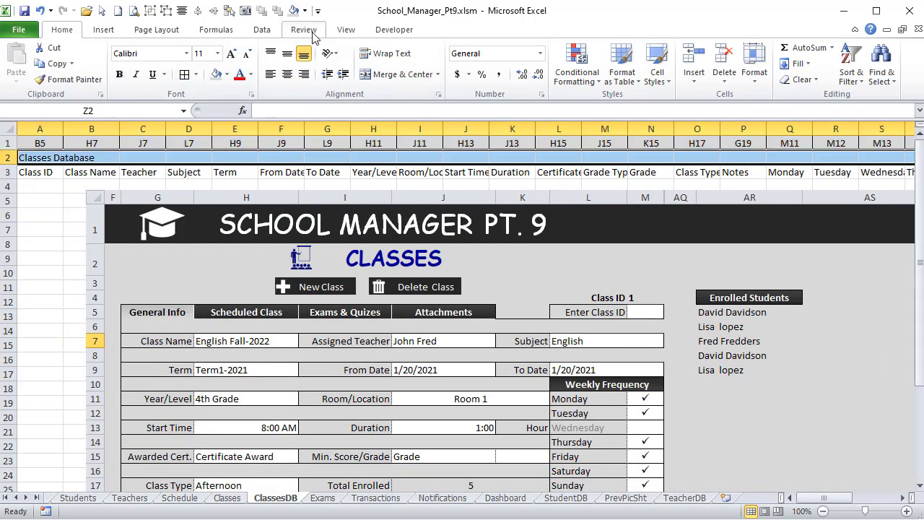
{"action": "left_click", "coordinate": [393, 76]}
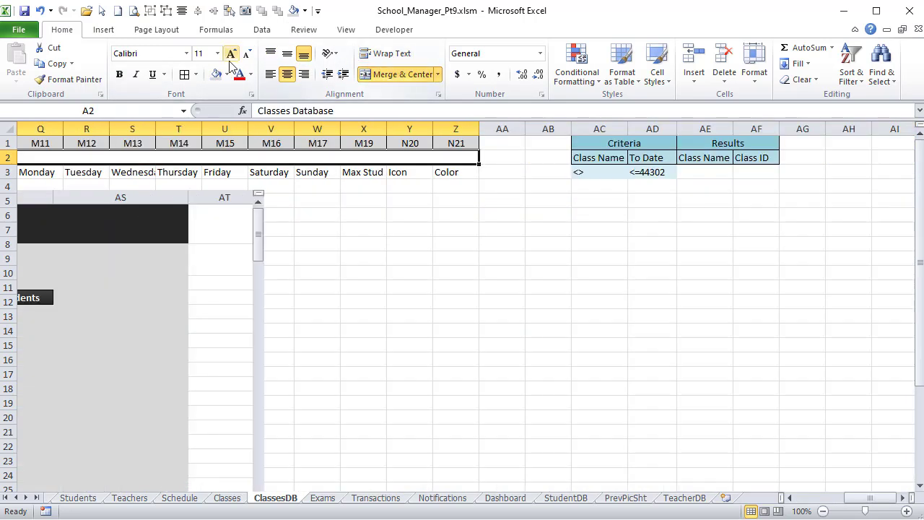
{"action": "left_click", "coordinate": [228, 75]}
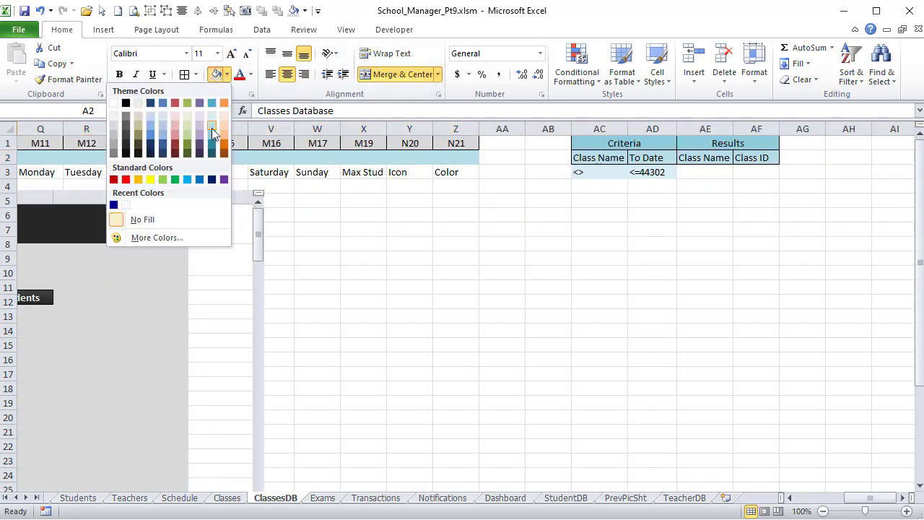
{"action": "left_click", "coordinate": [214, 133]}
Center the column headers in A3:Z3 and format them with the lightest aqua fill and borders
{"action": "left_click_drag", "start_coordinate": [33, 175], "coordinate": [797, 170]}
{"action": "left_click", "coordinate": [286, 75]}
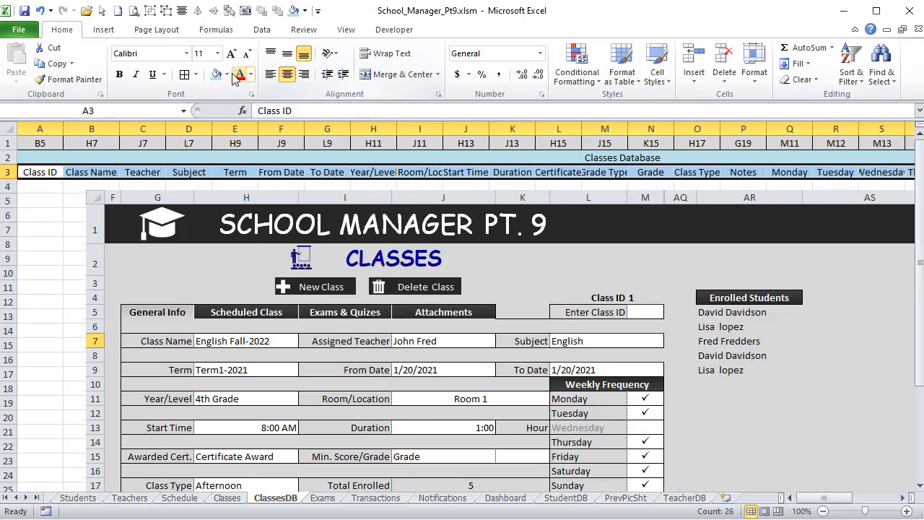
{"action": "left_click", "coordinate": [226, 74]}
{"action": "left_click", "coordinate": [213, 119]}
{"action": "left_click", "coordinate": [224, 76]}
{"action": "left_click", "coordinate": [223, 80]}
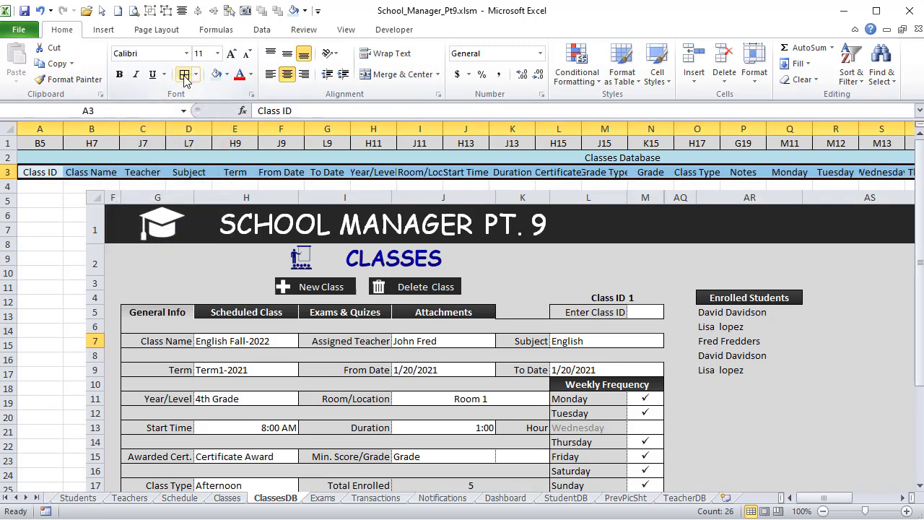
Delete the reference screenshot of the Classes form from ClassesDB and save the workbook
{"action": "left_click", "coordinate": [186, 263]}
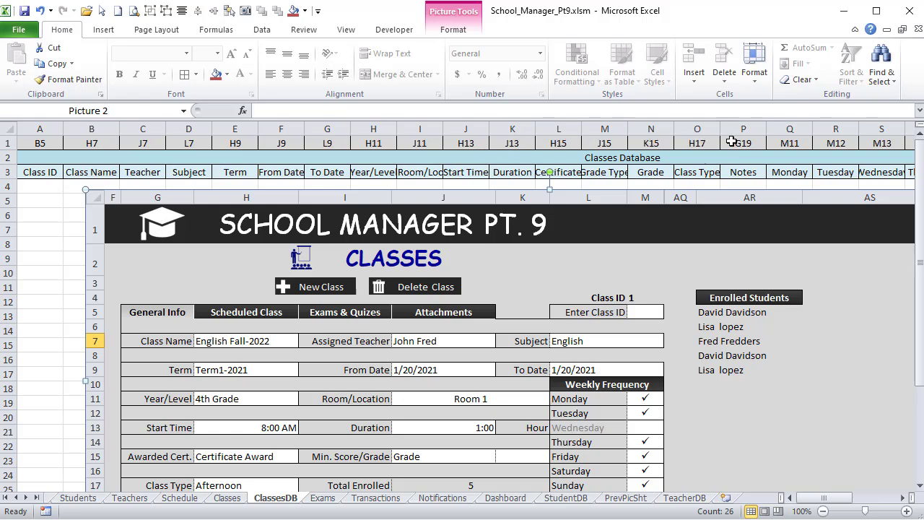
{"action": "left_click_drag", "start_coordinate": [829, 504], "coordinate": [852, 504]}
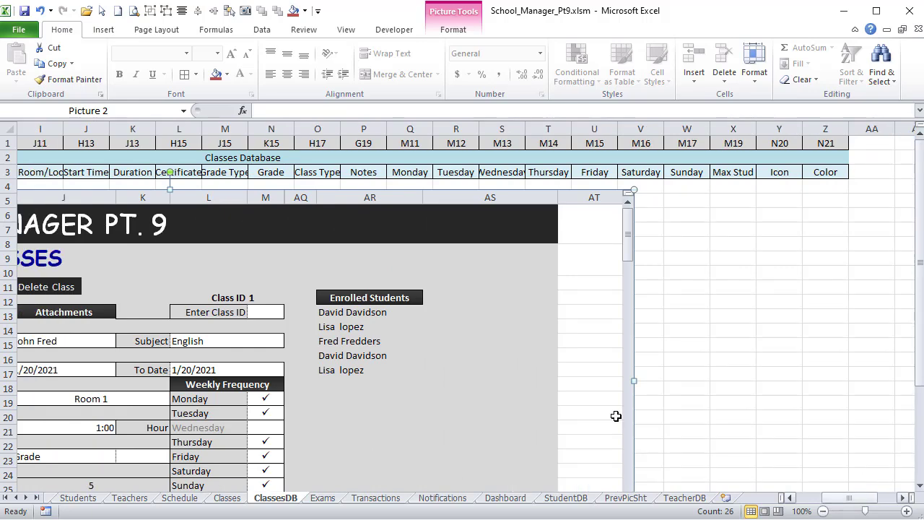
{"action": "key", "text": "Delete"}
{"action": "left_click", "coordinate": [518, 255]}
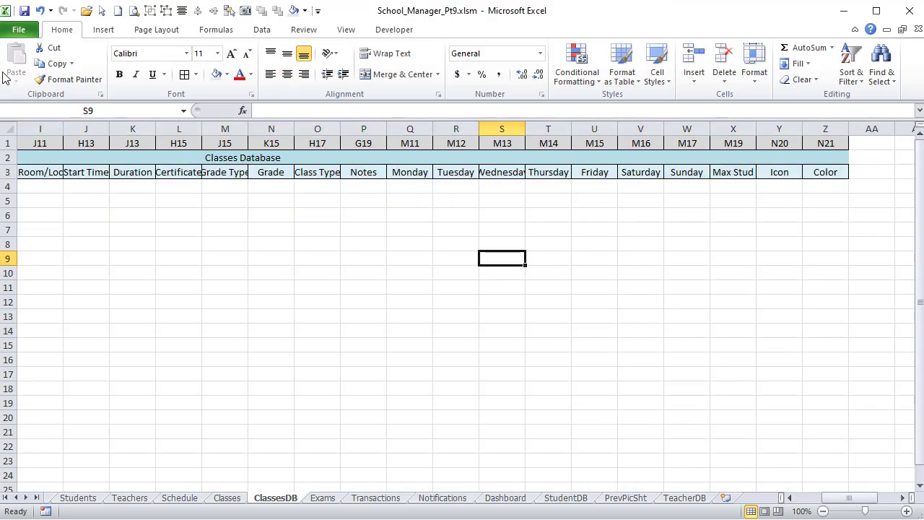
{"action": "left_click", "coordinate": [23, 10]}
Enter the class IDs 1, 2 and 3 in A4:A6 under the Class ID header
{"action": "left_click_drag", "start_coordinate": [849, 503], "coordinate": [820, 503]}
{"action": "left_click", "coordinate": [29, 189]}
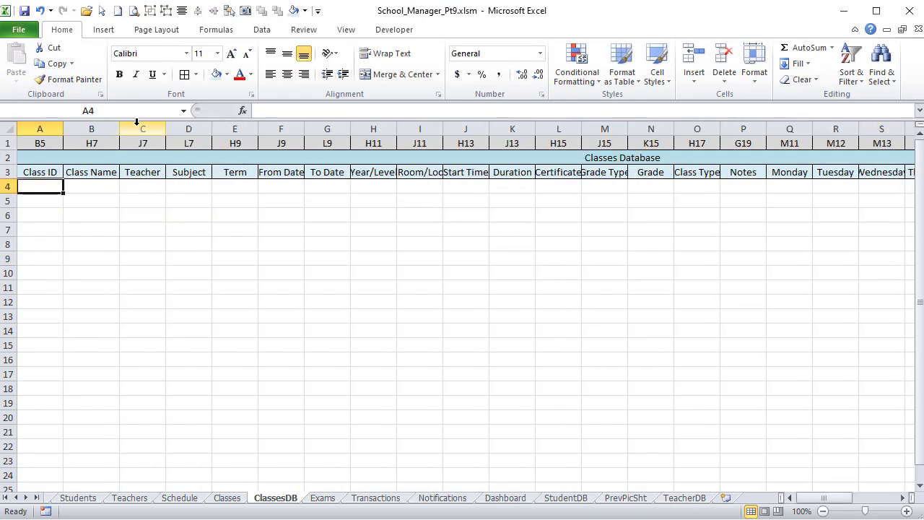
{"action": "type", "text": "1"}
{"action": "key", "text": "Return"}
{"action": "type", "text": "2"}
{"action": "key", "text": "Return"}
{"action": "type", "text": "3"}
{"action": "key", "text": "Return"}
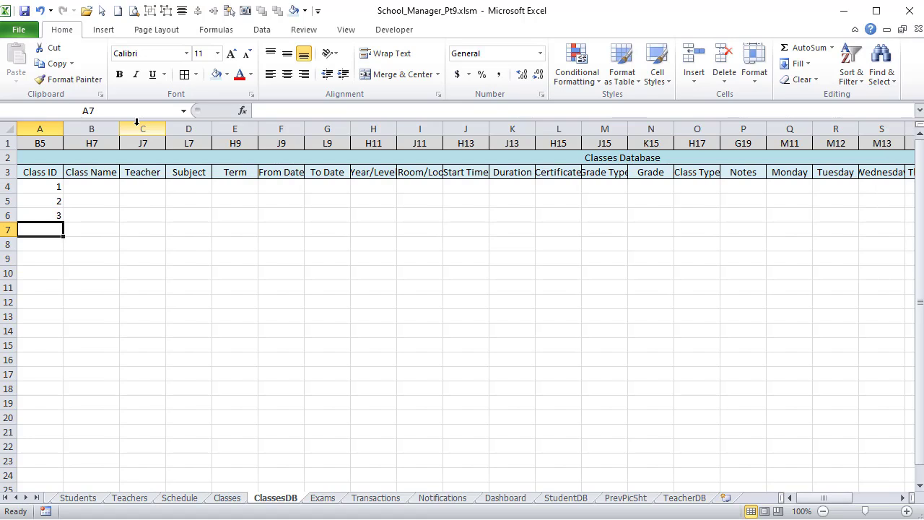
Define the workbook-scoped named range Class_ID as =OFFSET(ClassesDB!$A$3,1,,COUNTA(ClassesDB!$A$3:$A$9999)-1,1)
{"action": "left_click", "coordinate": [41, 173]}
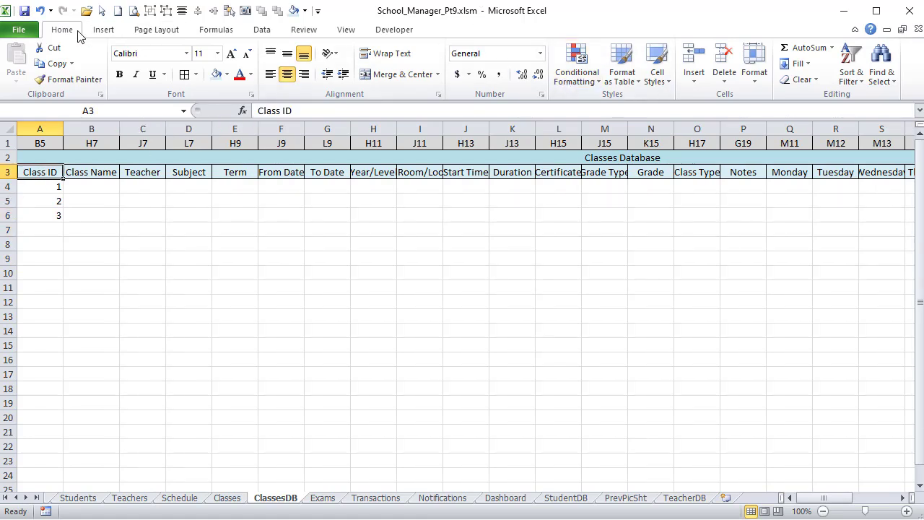
{"action": "left_click", "coordinate": [208, 32]}
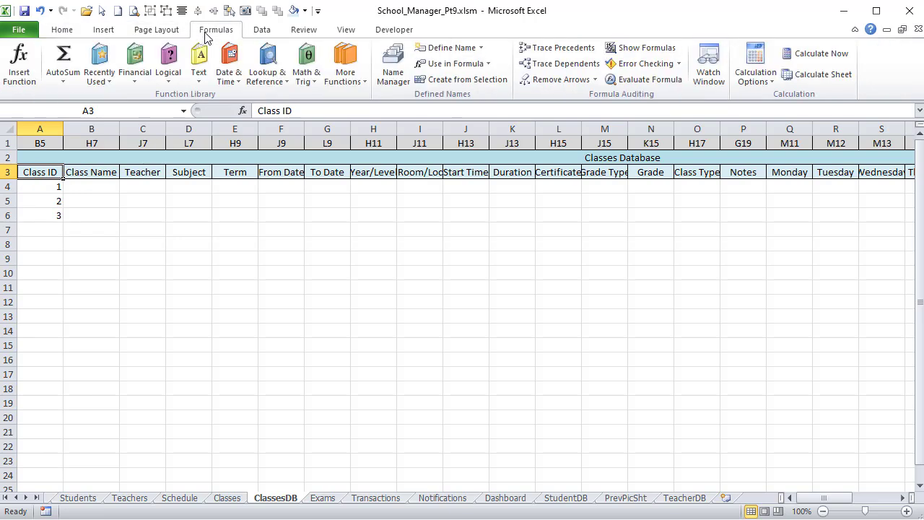
{"action": "left_click", "coordinate": [396, 64]}
{"action": "left_click", "coordinate": [542, 102]}
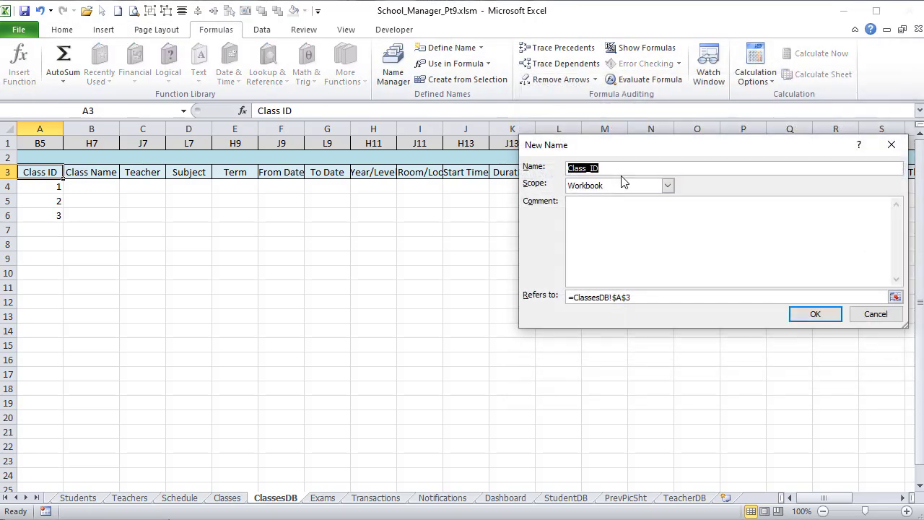
{"action": "left_click", "coordinate": [572, 297]}
{"action": "type", "text": "Offset("}
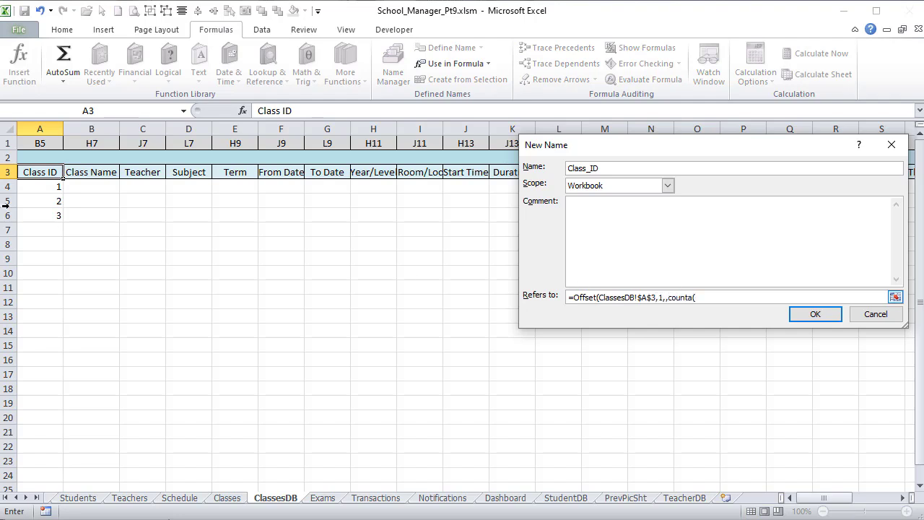
{"action": "left_click_drag", "start_coordinate": [45, 172], "coordinate": [56, 185]}
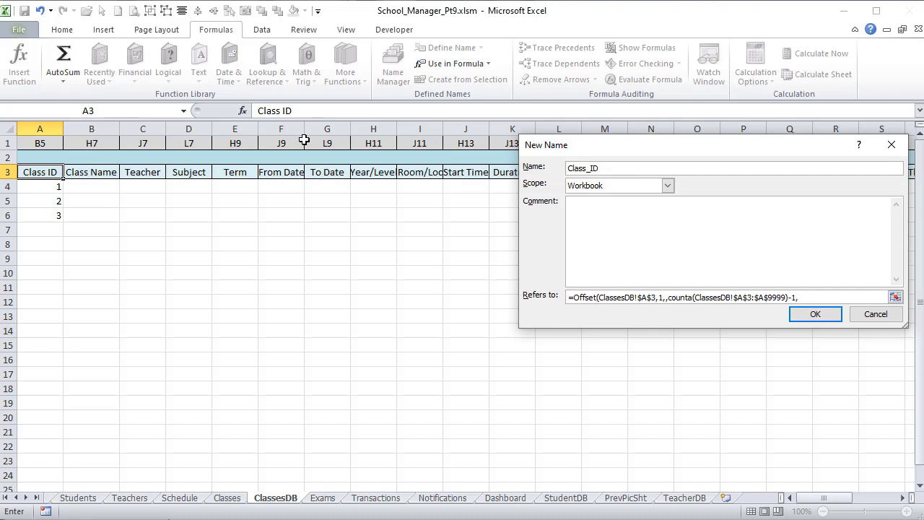
{"action": "key", "text": "Tab"}
{"action": "key", "text": "shift+Tab"}
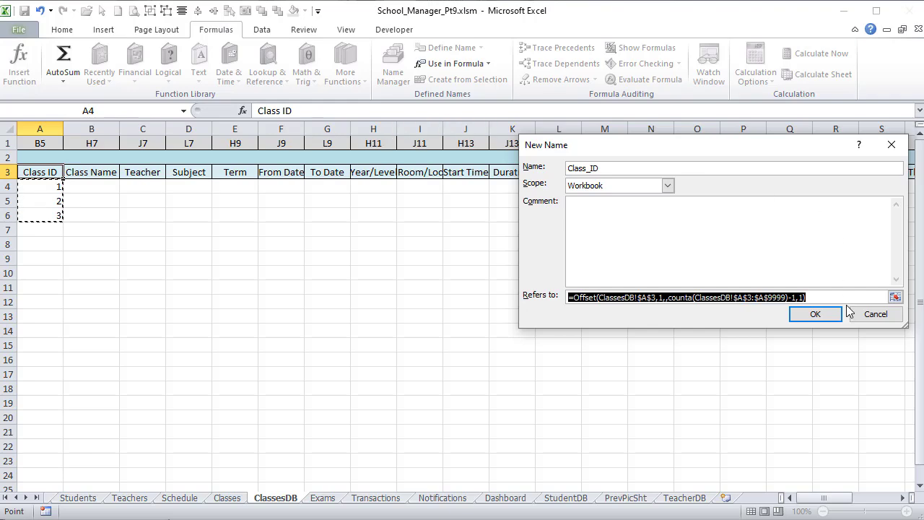
{"action": "left_click", "coordinate": [816, 315]}
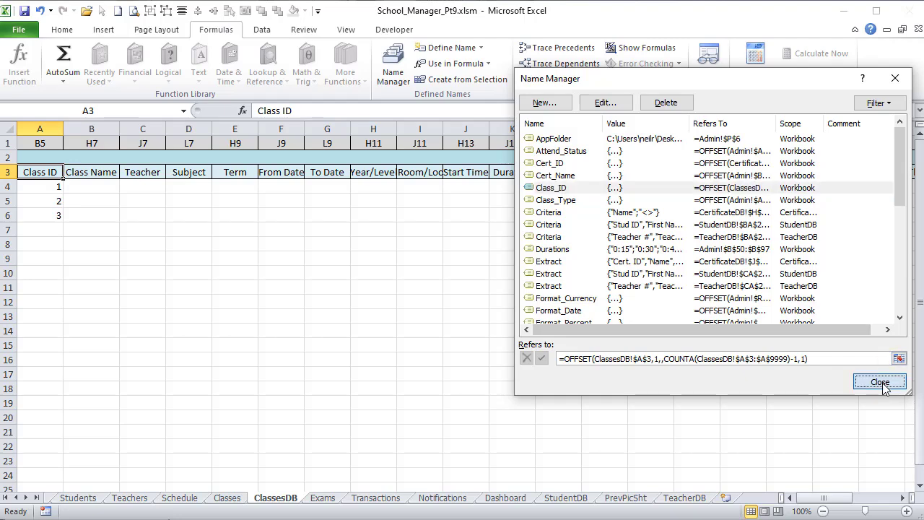
{"action": "left_click", "coordinate": [881, 381]}
Copy the reference formula of the Class_ID named range for reuse in another name
{"action": "left_click_drag", "start_coordinate": [827, 498], "coordinate": [870, 497]}
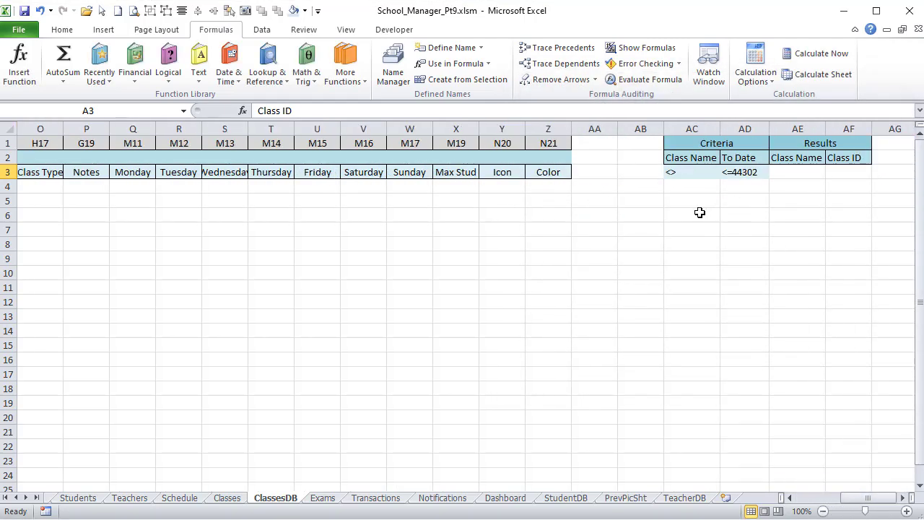
{"action": "key", "text": "Home"}
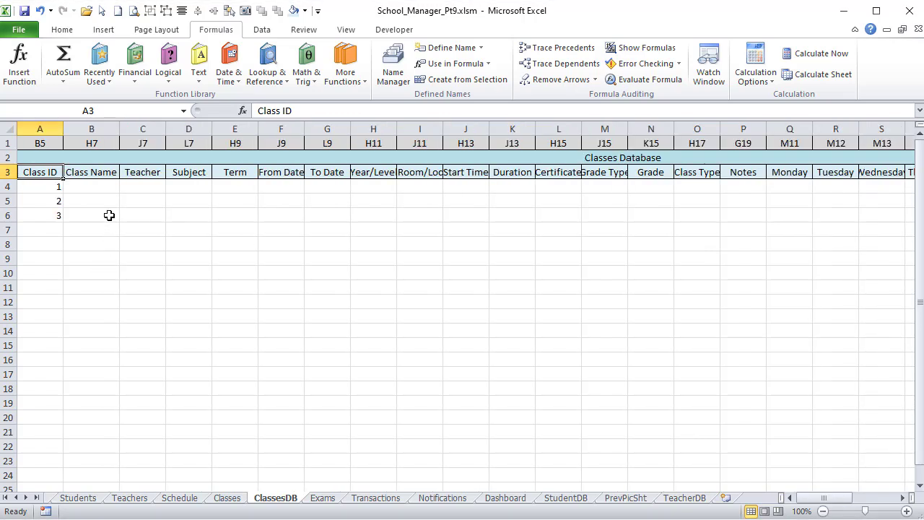
{"action": "left_click", "coordinate": [401, 65]}
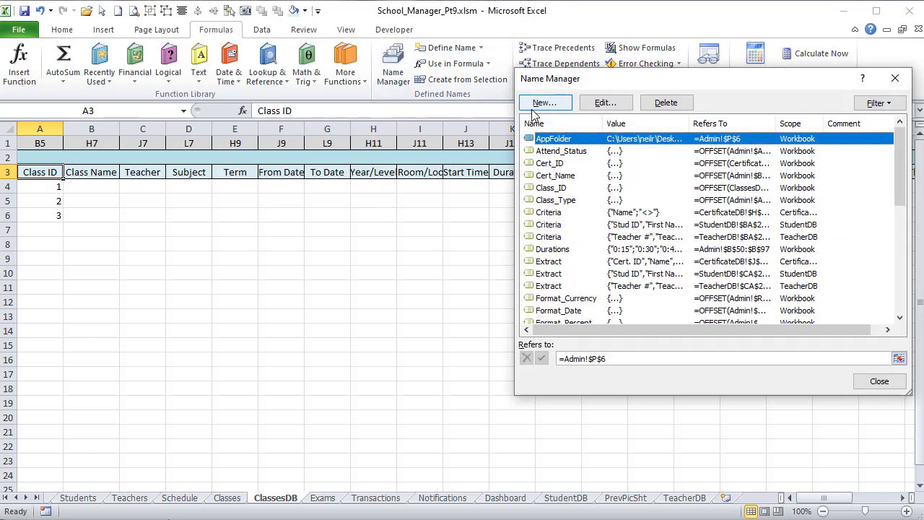
{"action": "left_click", "coordinate": [543, 102]}
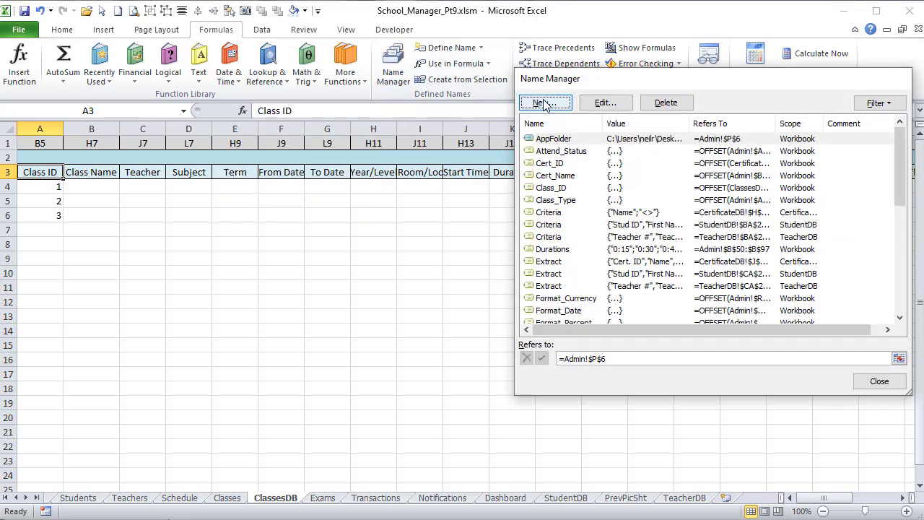
{"action": "left_click", "coordinate": [875, 314]}
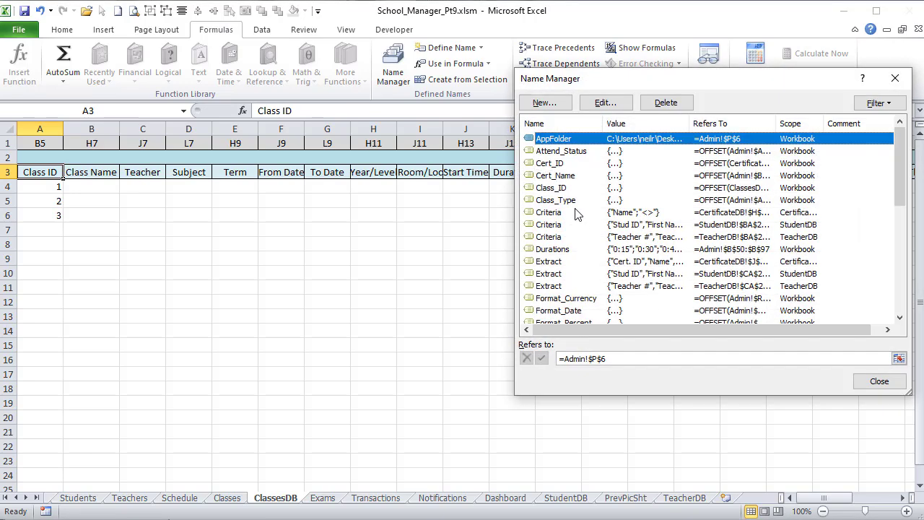
{"action": "left_click", "coordinate": [574, 213]}
{"action": "left_click", "coordinate": [552, 187]}
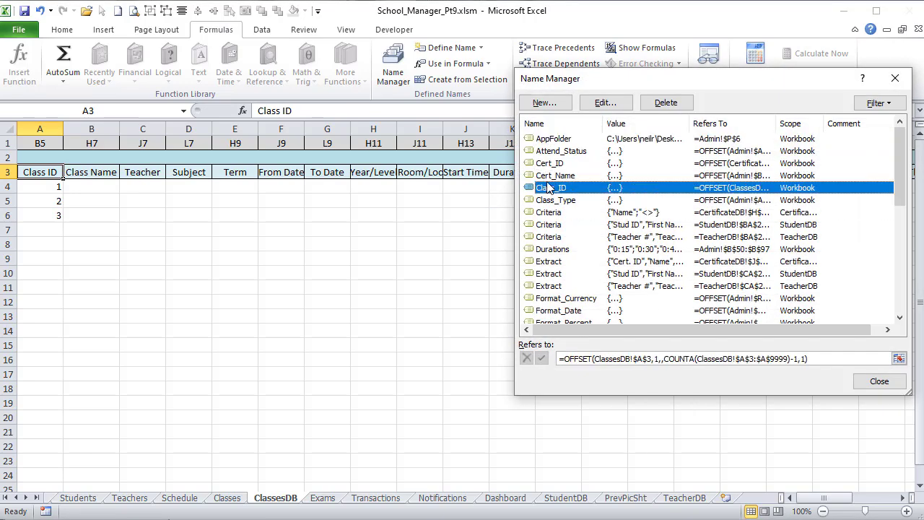
Define the workbook-scoped named range Class_Name as =OFFSET(ClassesDB!$B$3,1,,COUNTA(ClassesDB!$A$3:$A$9999)-1,1)
{"action": "left_click", "coordinate": [567, 102]}
{"action": "type", "text": "Class_Name"}
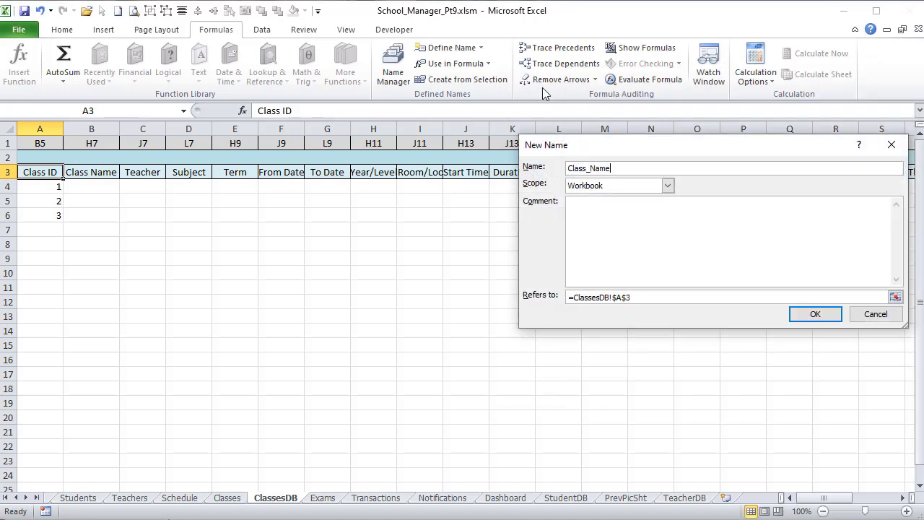
{"action": "key", "text": "Tab"}
{"action": "key", "text": "Tab"}
{"action": "key", "text": "Tab"}
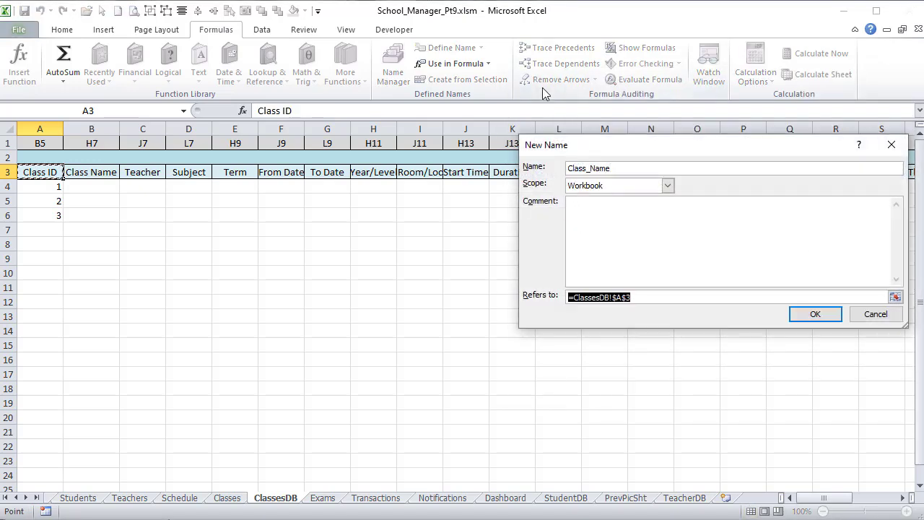
{"action": "type", "text": "=OFFSET(ClassesDB!$A$3,1,,COUNTA(ClassesDB!$A$3:$A$9999)-1,1)"}
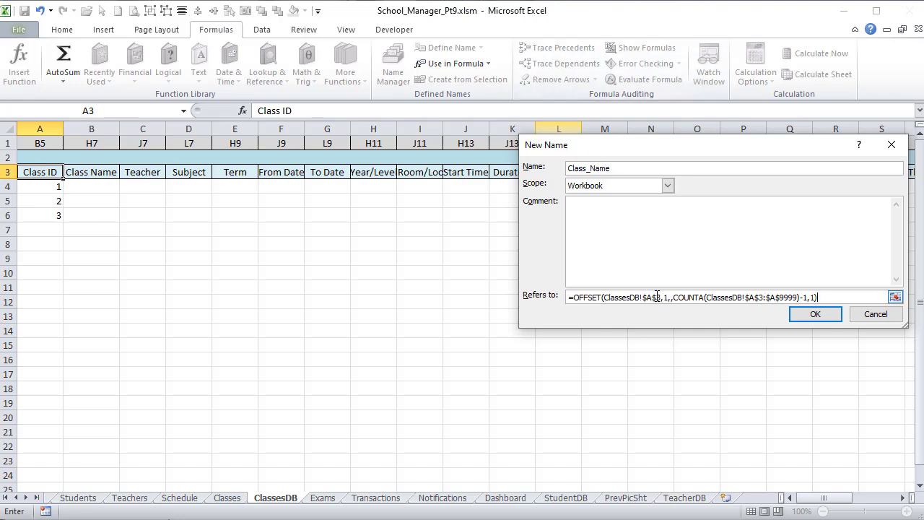
{"action": "type", "text": "B"}
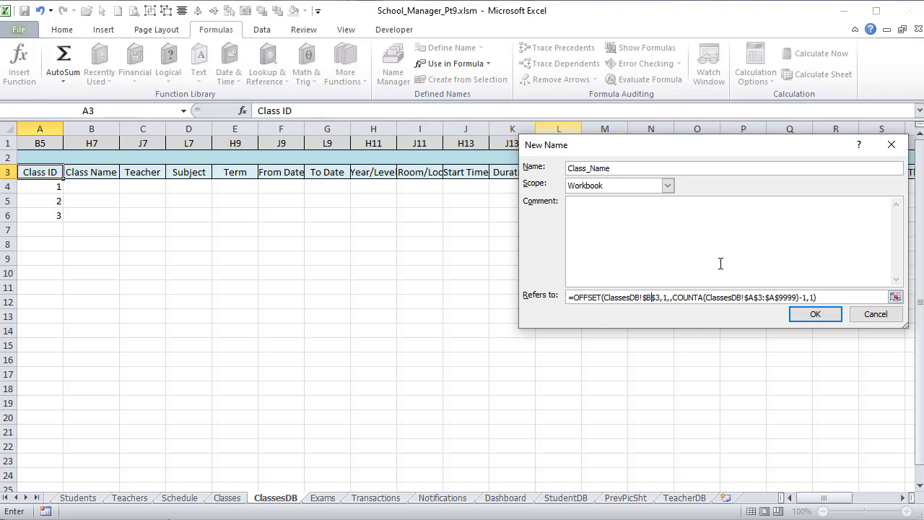
{"action": "key", "text": "Tab"}
{"action": "key", "text": "shift+Tab"}
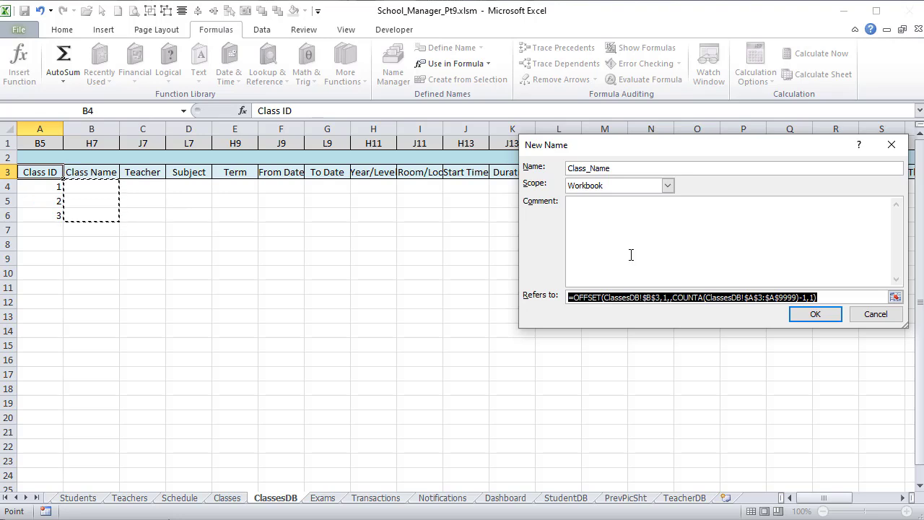
{"action": "left_click_drag", "start_coordinate": [779, 297], "coordinate": [749, 296]}
{"action": "left_click_drag", "start_coordinate": [655, 298], "coordinate": [644, 297]}
{"action": "key", "text": "Tab"}
{"action": "key", "text": "shift+Tab"}
{"action": "left_click", "coordinate": [816, 315]}
{"action": "left_click", "coordinate": [870, 378]}
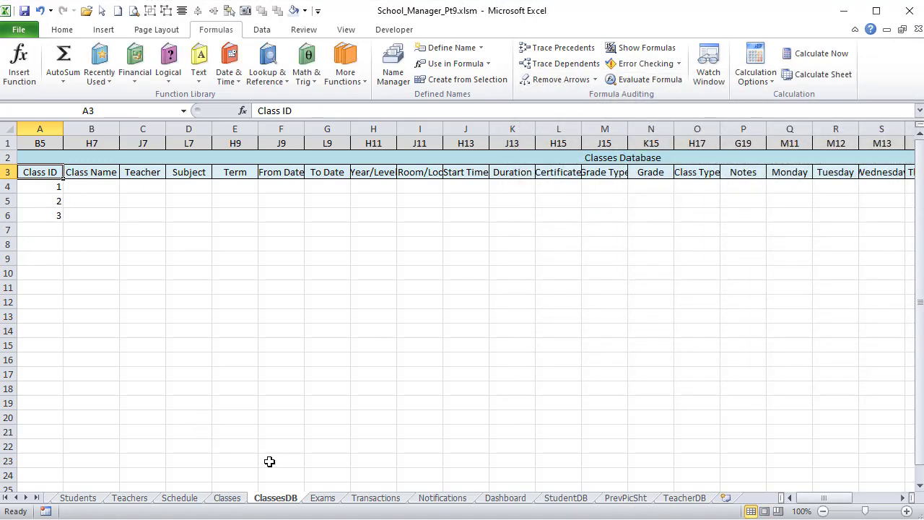
On the Classes sheet, change the Class DB Row (ID) formula in B7 to =IFERROR(MATCH(B5,Class_ID,0)+3,"")
{"action": "left_click", "coordinate": [237, 498]}
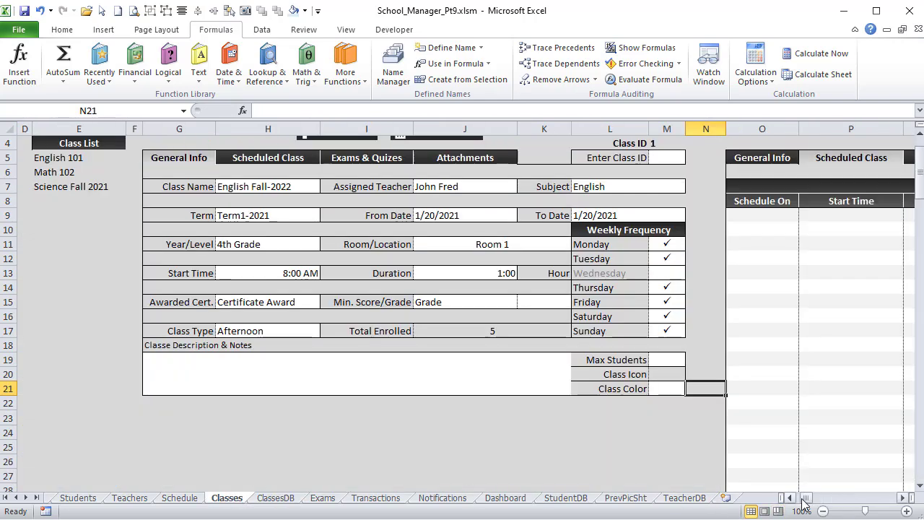
{"action": "left_click_drag", "start_coordinate": [804, 498], "coordinate": [766, 499]}
{"action": "scroll", "coordinate": [120, 299], "scroll_direction": "up", "scroll_amount": 1}
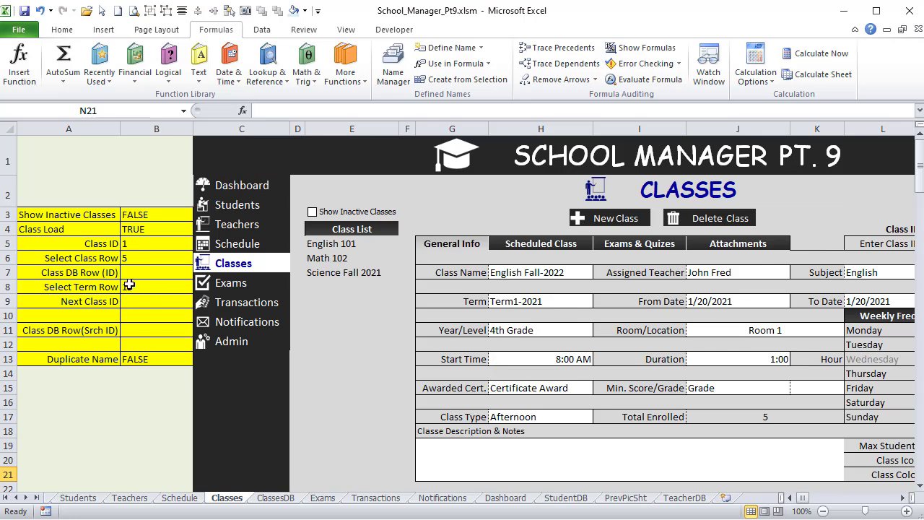
{"action": "left_click", "coordinate": [132, 273]}
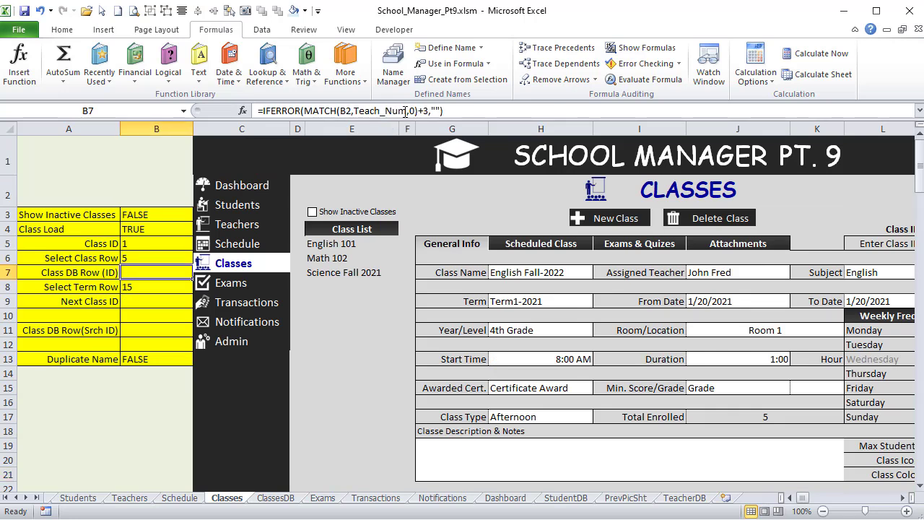
{"action": "left_click_drag", "start_coordinate": [407, 111], "coordinate": [353, 111]}
{"action": "left_click_drag", "start_coordinate": [160, 171], "coordinate": [159, 242]}
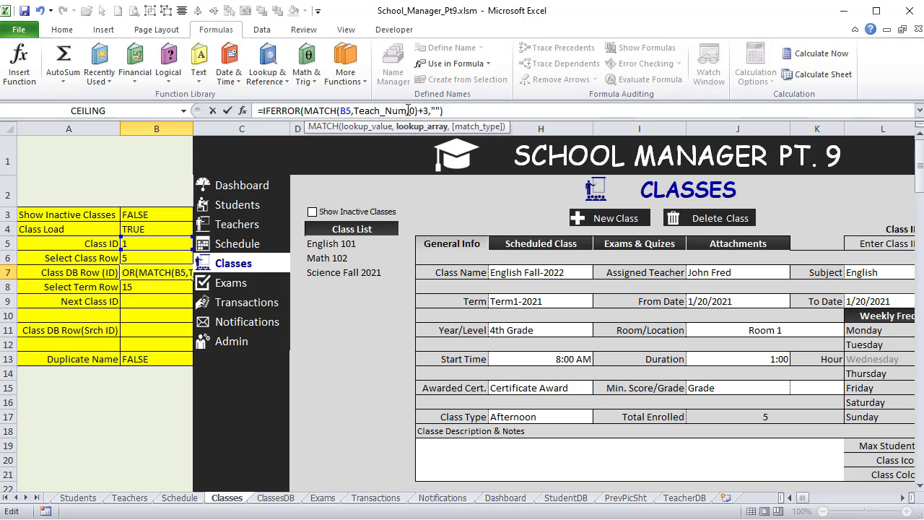
{"action": "left_click_drag", "start_coordinate": [390, 111], "coordinate": [358, 111]}
{"action": "type", "text": "Class_ID"}
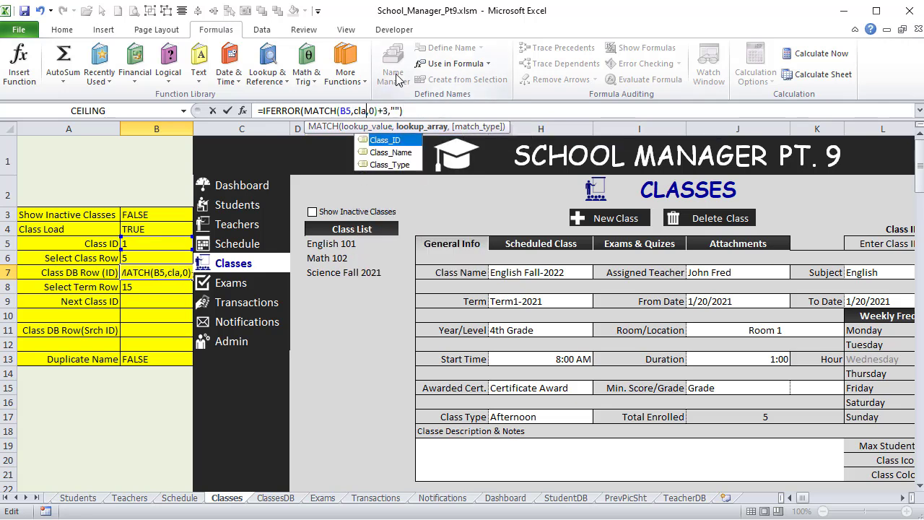
{"action": "key", "text": "Return"}
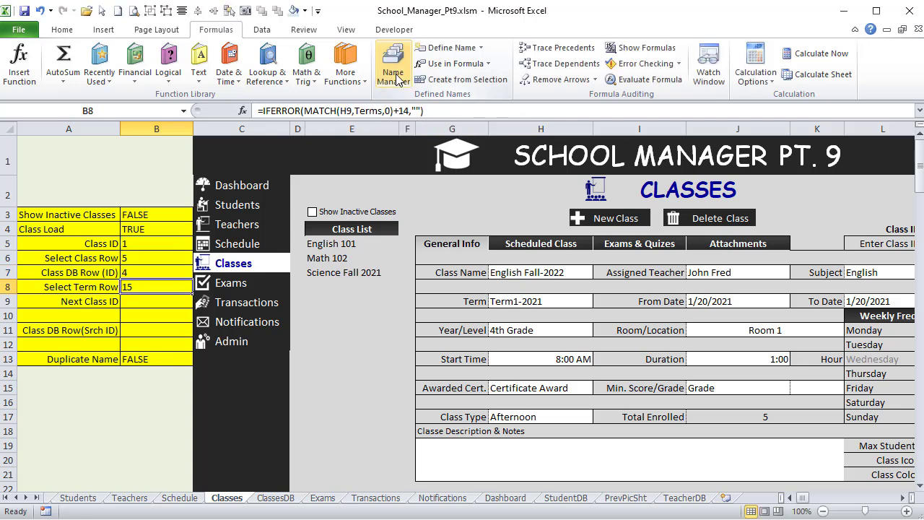
{"action": "left_click", "coordinate": [135, 245]}
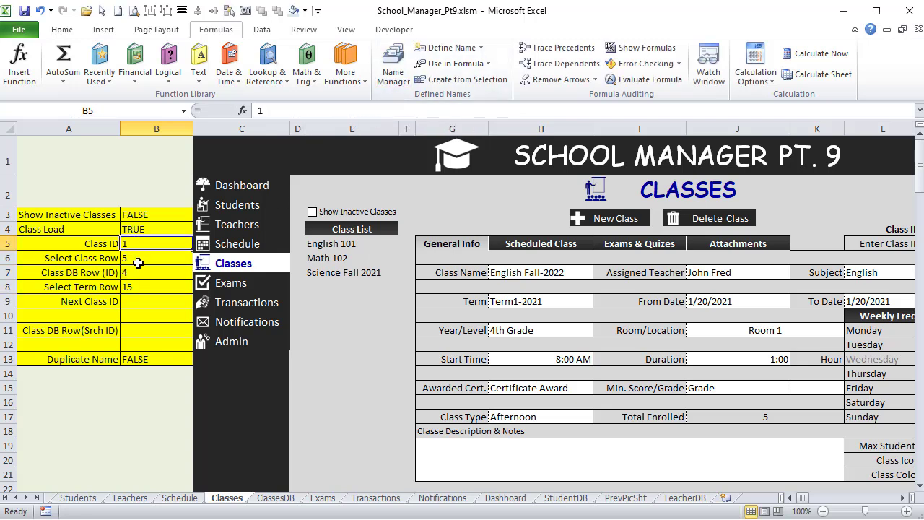
{"action": "left_click", "coordinate": [140, 273]}
Enter the Next Class ID formula =IFERROR(MAX(Class_ID)+1,1) in B9 of the Classes sheet
{"action": "left_click", "coordinate": [147, 286]}
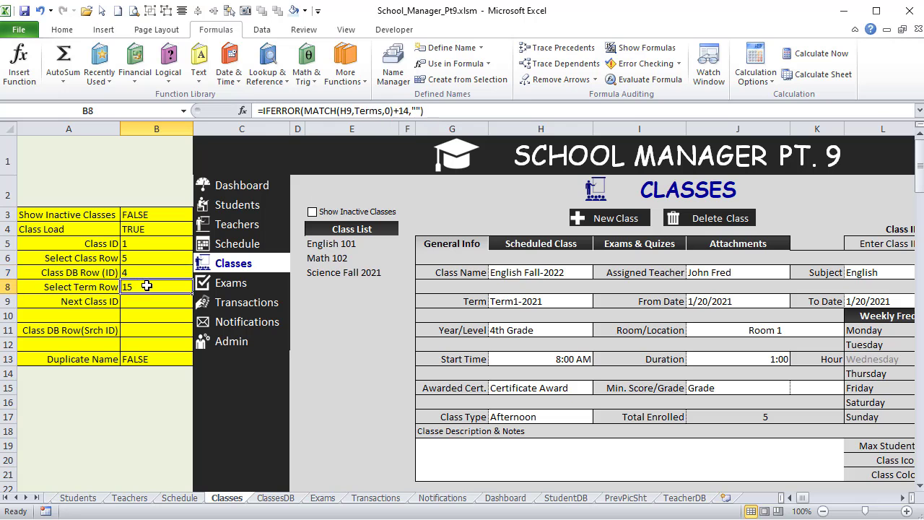
{"action": "left_click", "coordinate": [140, 300]}
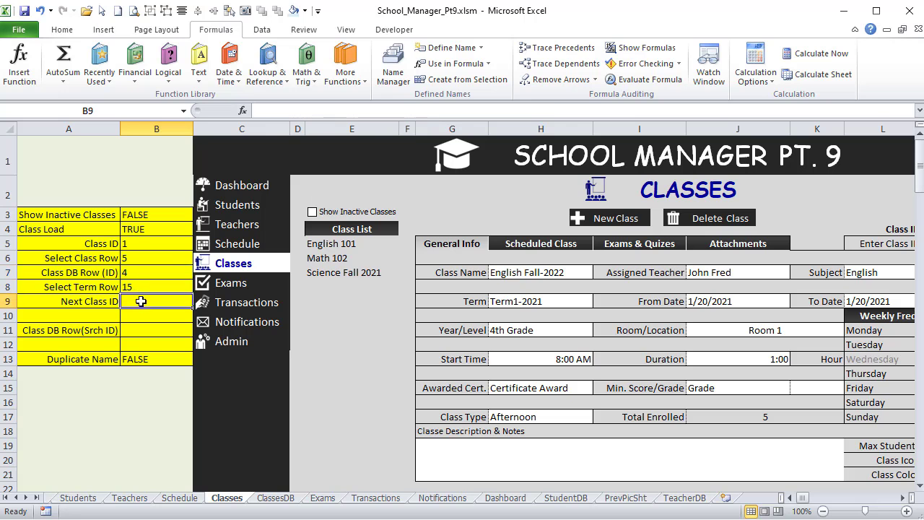
{"action": "left_click", "coordinate": [266, 112]}
{"action": "type", "text": "=fi"}
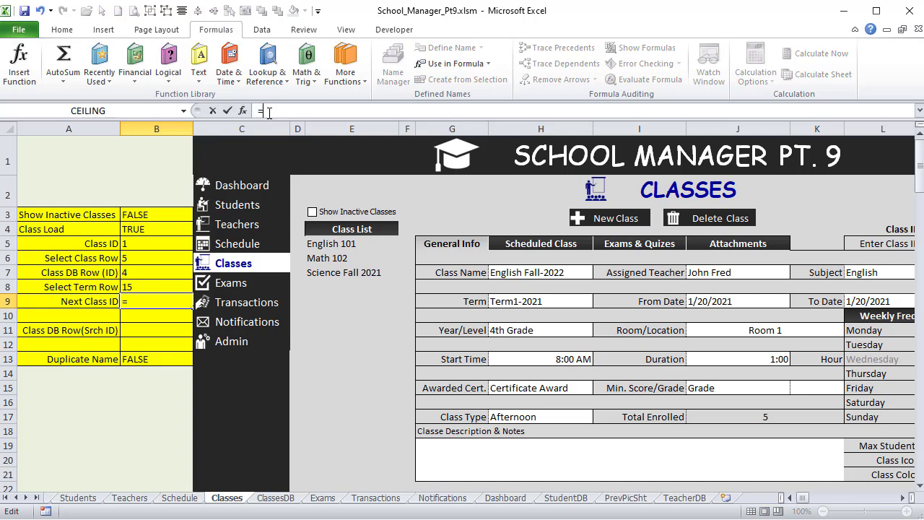
{"action": "key", "text": "BackSpace"}
{"action": "key", "text": "BackSpace"}
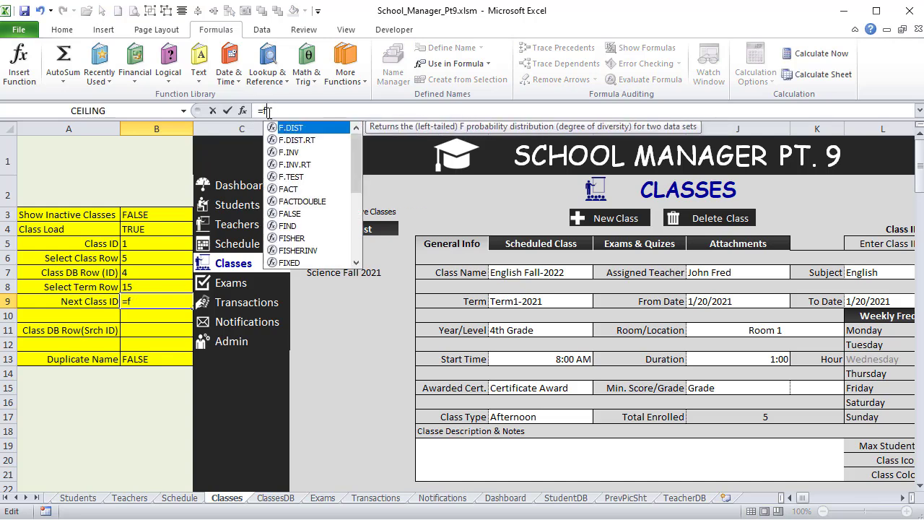
{"action": "type", "text": "ife"}
{"action": "key", "text": "Tab"}
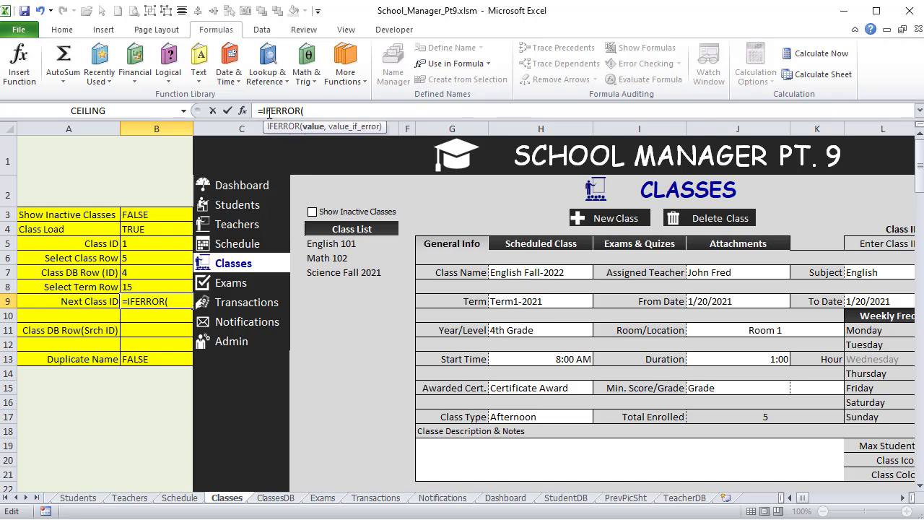
{"action": "type", "text": "Max(Clas"}
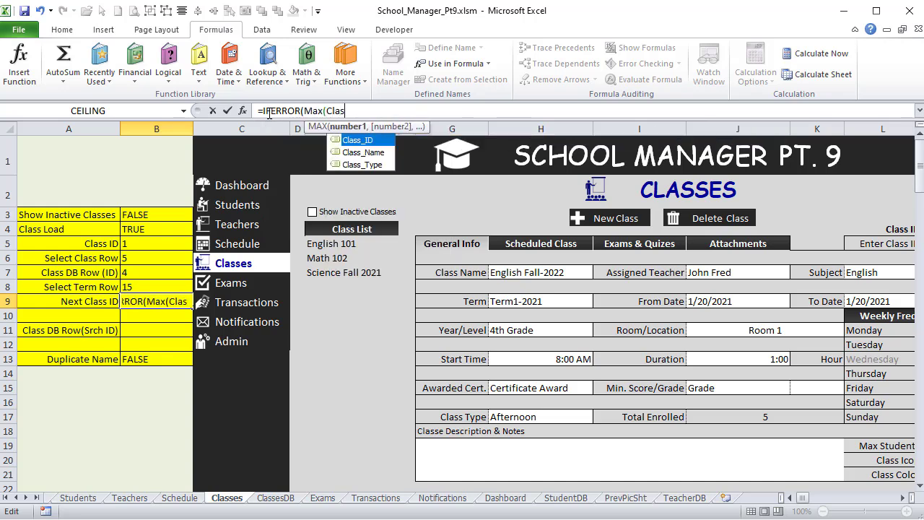
{"action": "key", "text": "Tab"}
{"action": "type", "text": ")+1,"}
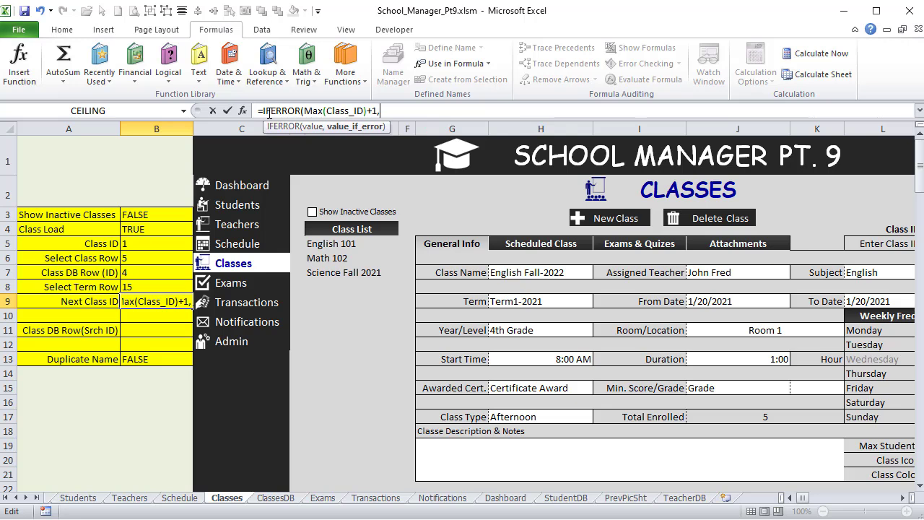
{"action": "type", "text": "1_)"}
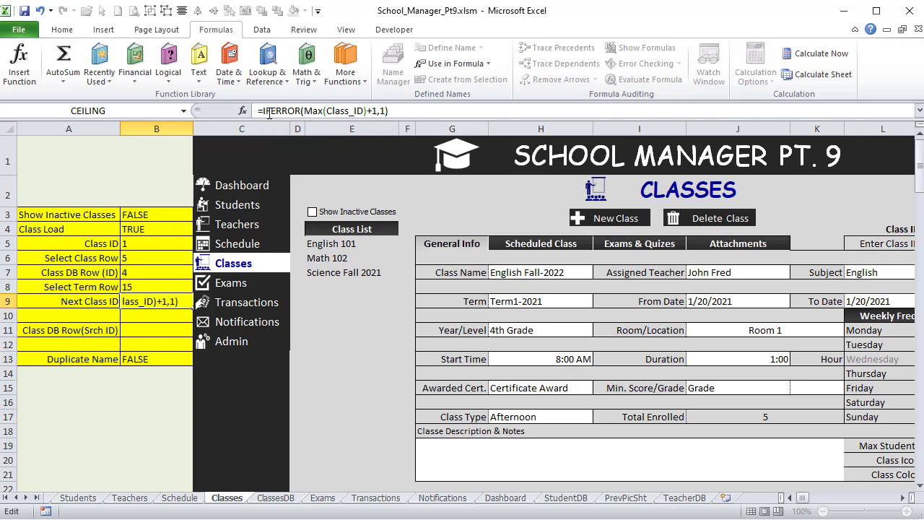
{"action": "key", "text": "Return"}
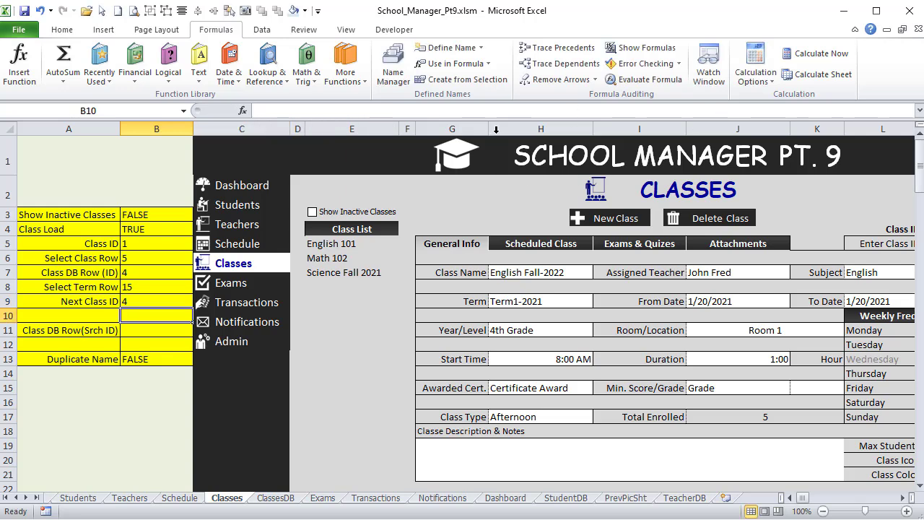
Clear the sample class IDs from A4:A6 on the ClassesDB sheet and return to the Classes sheet
{"action": "left_click", "coordinate": [274, 498]}
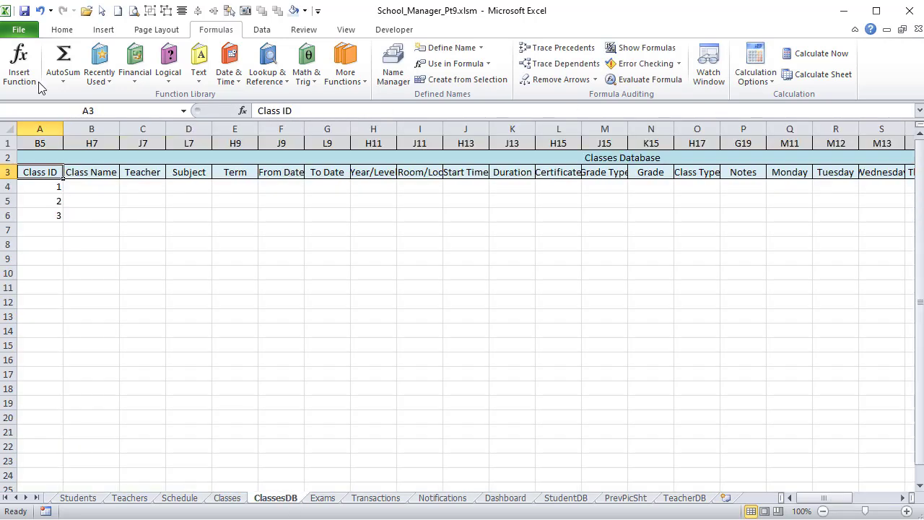
{"action": "left_click_drag", "start_coordinate": [57, 187], "coordinate": [60, 212]}
{"action": "key", "text": "Delete"}
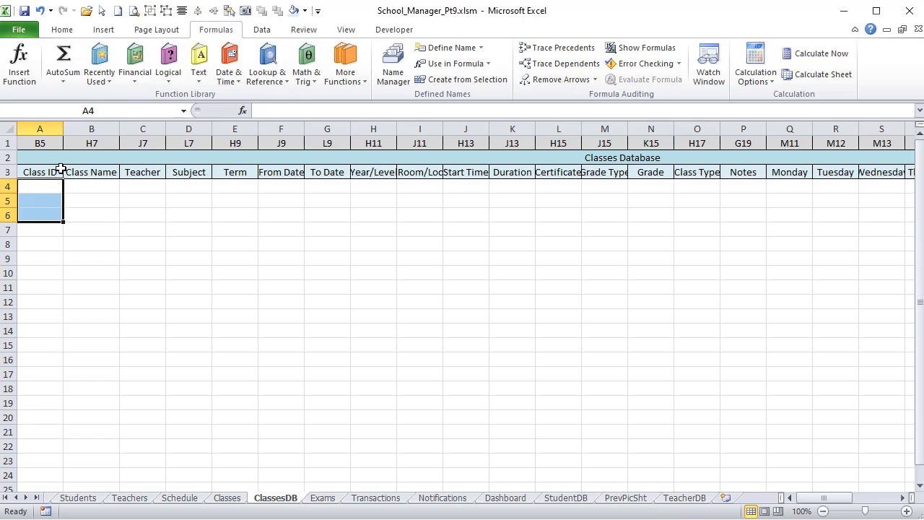
{"action": "left_click", "coordinate": [227, 497]}
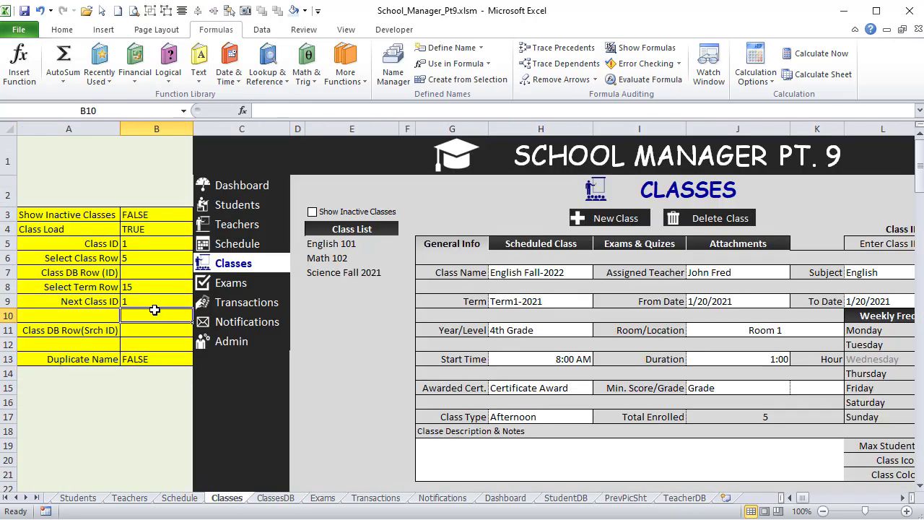
Clear the Class ID value in B5 of the Classes sheet
{"action": "left_click", "coordinate": [141, 273]}
{"action": "left_click", "coordinate": [141, 243]}
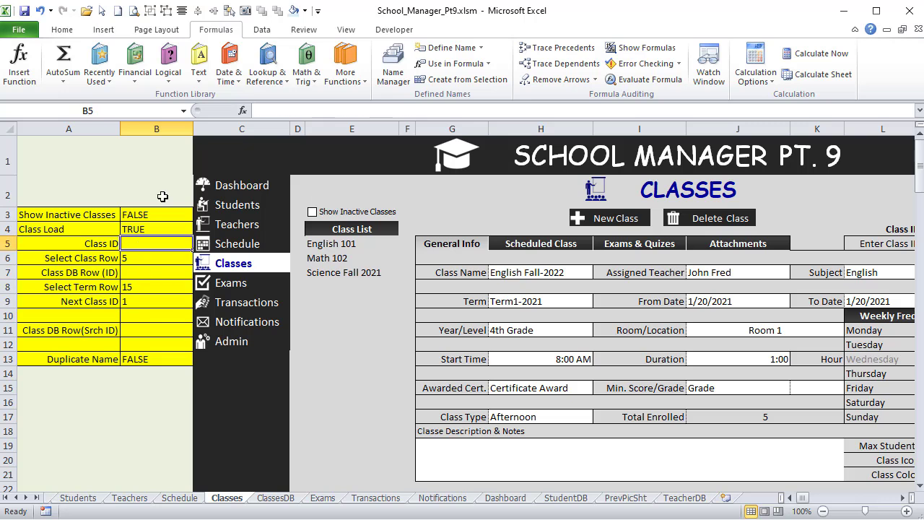
{"action": "left_click", "coordinate": [146, 274]}
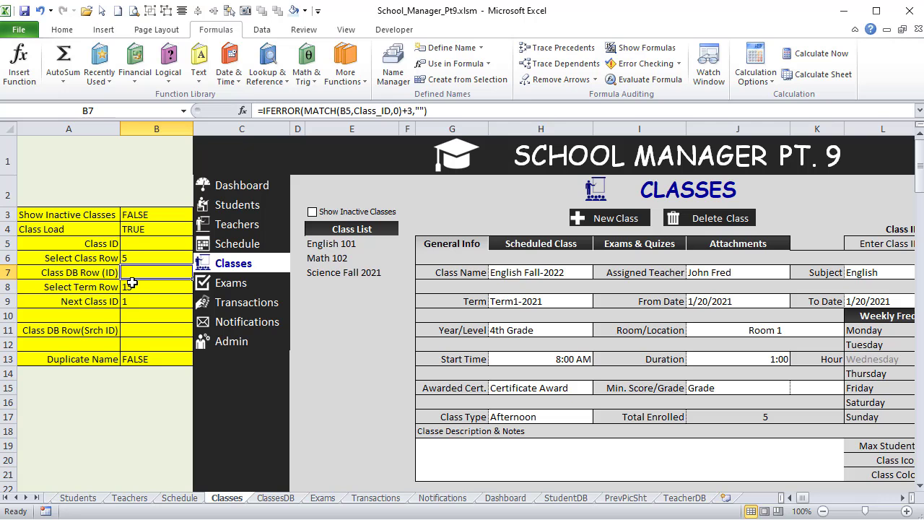
Reuse the B7 formula for Class DB Row(Srch ID) in B11, changing it to =IFERROR(MATCH(M5,Class_ID,0)+3,"")
{"action": "left_click", "coordinate": [134, 330]}
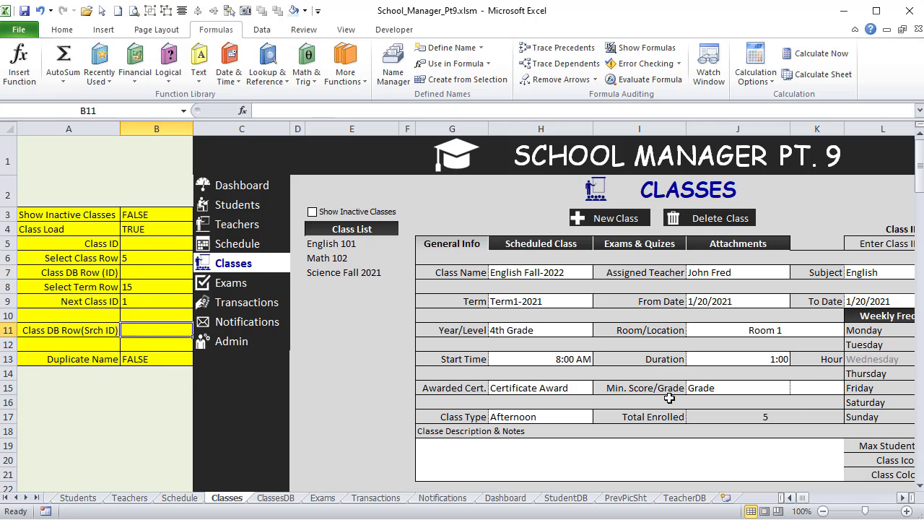
{"action": "left_click", "coordinate": [144, 272]}
{"action": "left_click", "coordinate": [498, 115]}
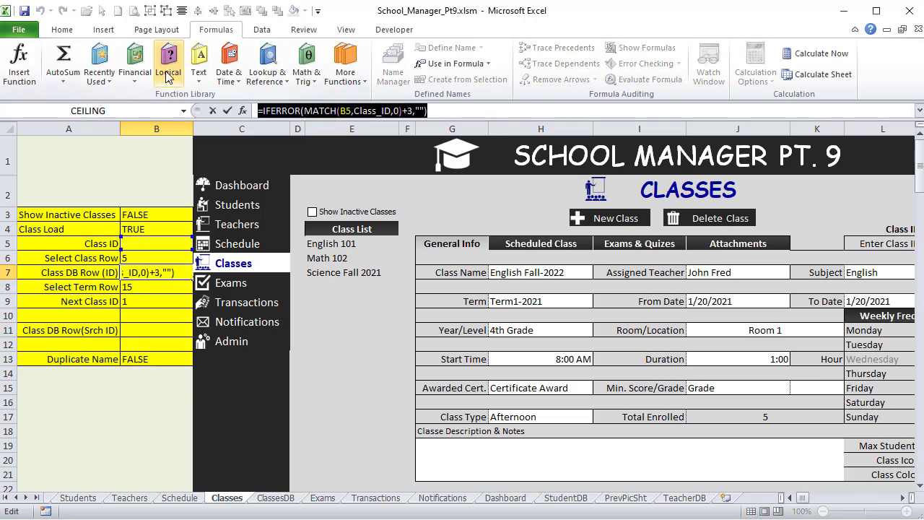
{"action": "key", "text": "Return"}
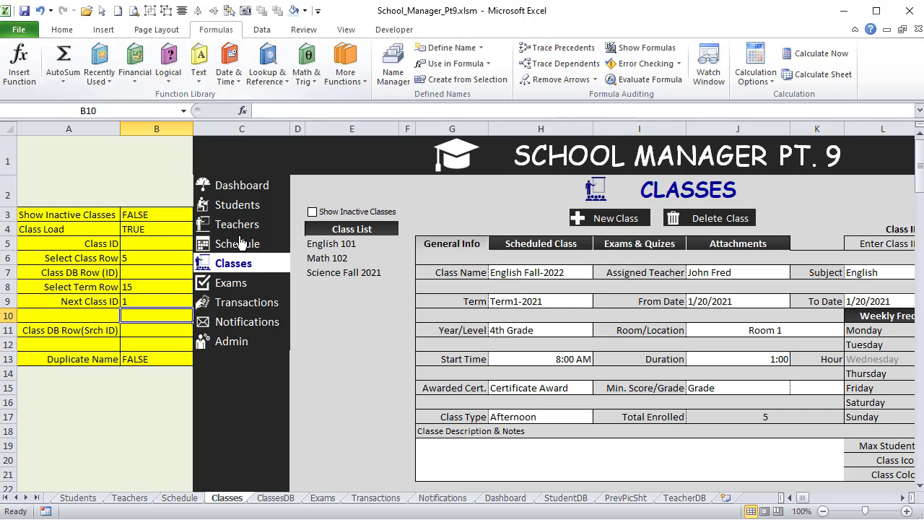
{"action": "left_click", "coordinate": [148, 334]}
{"action": "left_click", "coordinate": [318, 110]}
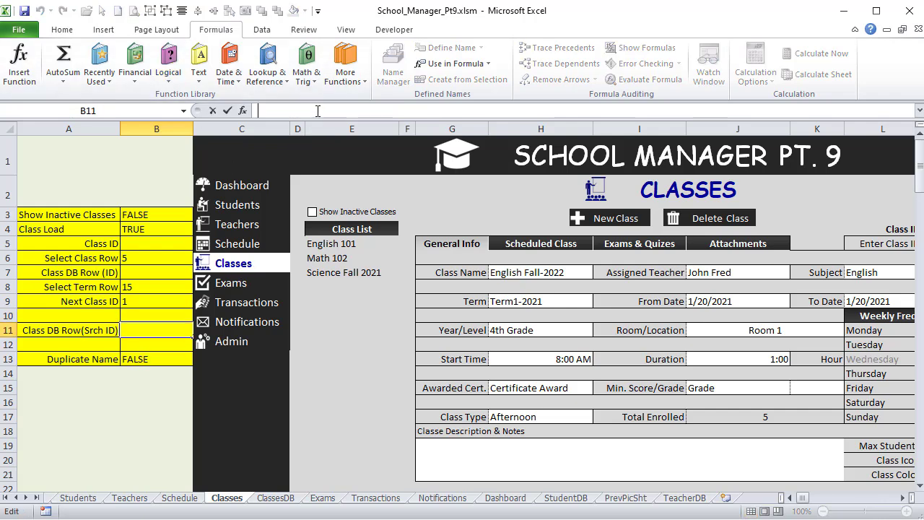
{"action": "type", "text": "=IFERROR(MATCH(B5,Class_ID,0)+3,\"\")"}
{"action": "left_click_drag", "start_coordinate": [801, 498], "coordinate": [807, 504]}
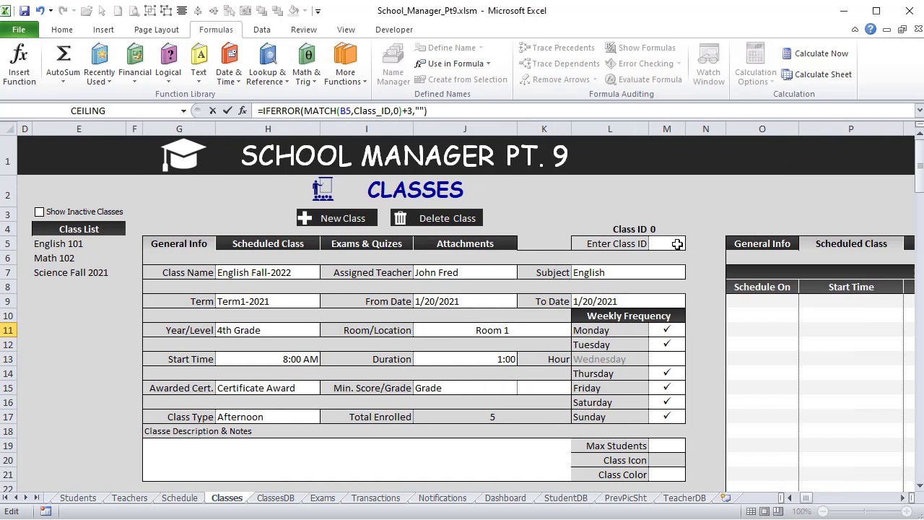
{"action": "double_click", "coordinate": [349, 110]}
{"action": "left_click", "coordinate": [669, 244]}
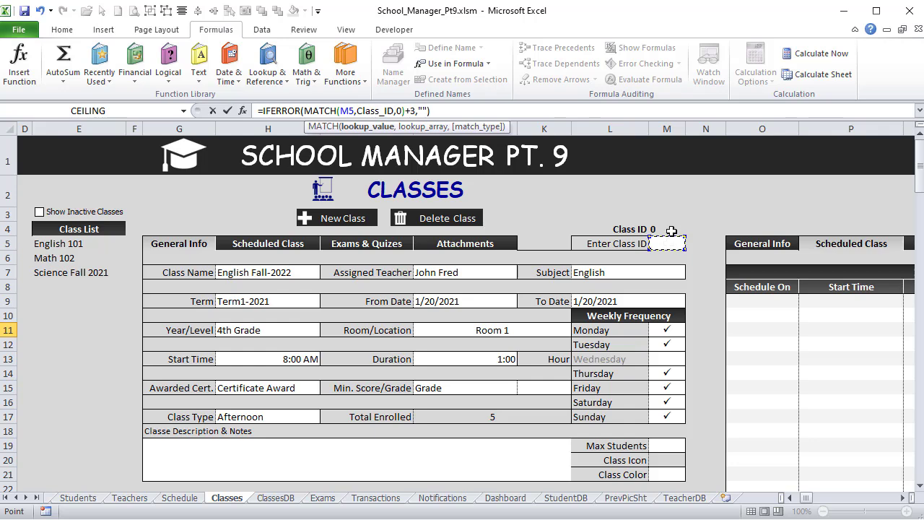
{"action": "key", "text": "Return"}
Enter 1 in the Enter Class ID search cell M5 of the Classes sheet
{"action": "left_click", "coordinate": [845, 243]}
{"action": "type", "text": "1"}
{"action": "key", "text": "Return"}
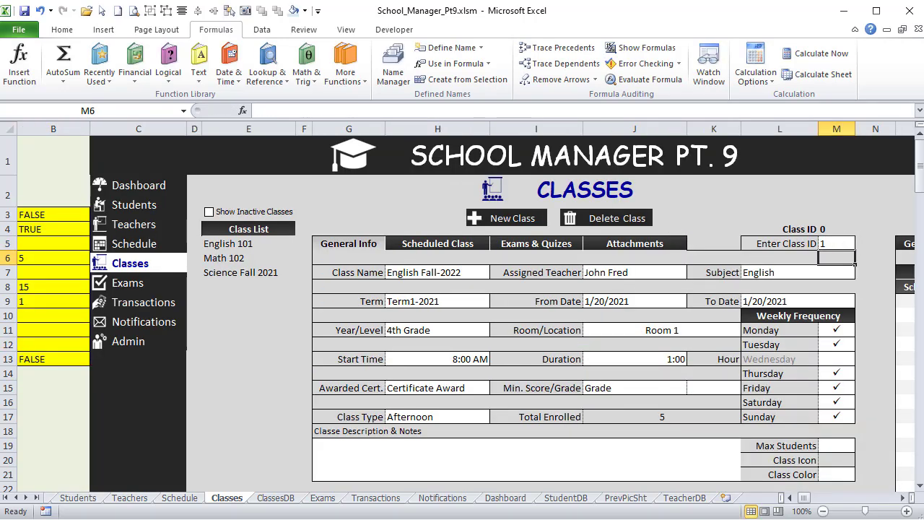
Add class ID 1 in A4 of the ClassesDB sheet and return to the Classes sheet
{"action": "left_click", "coordinate": [273, 499]}
{"action": "left_click", "coordinate": [49, 185]}
{"action": "type", "text": "1"}
{"action": "key", "text": "Return"}
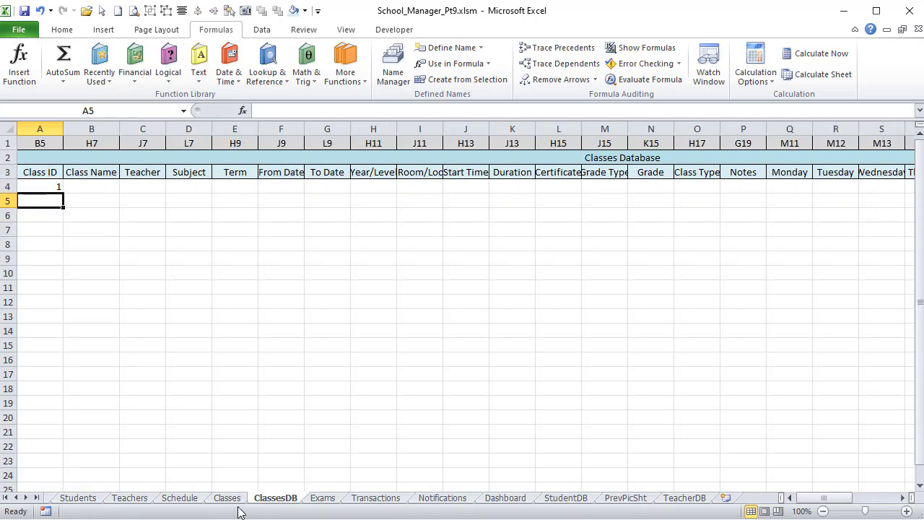
{"action": "left_click", "coordinate": [230, 498]}
Autofit the width of column B on the Classes sheet to its contents
{"action": "left_click", "coordinate": [63, 313]}
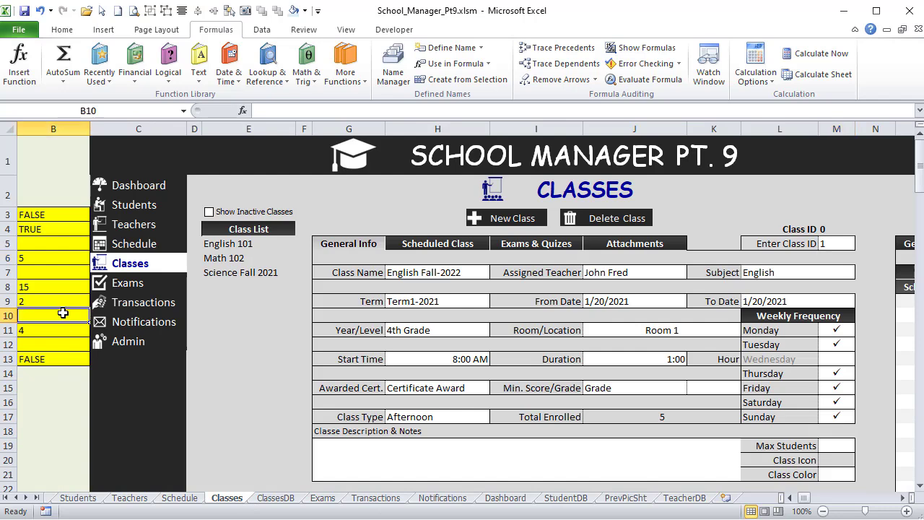
{"action": "left_click", "coordinate": [63, 330]}
{"action": "double_click", "coordinate": [88, 128]}
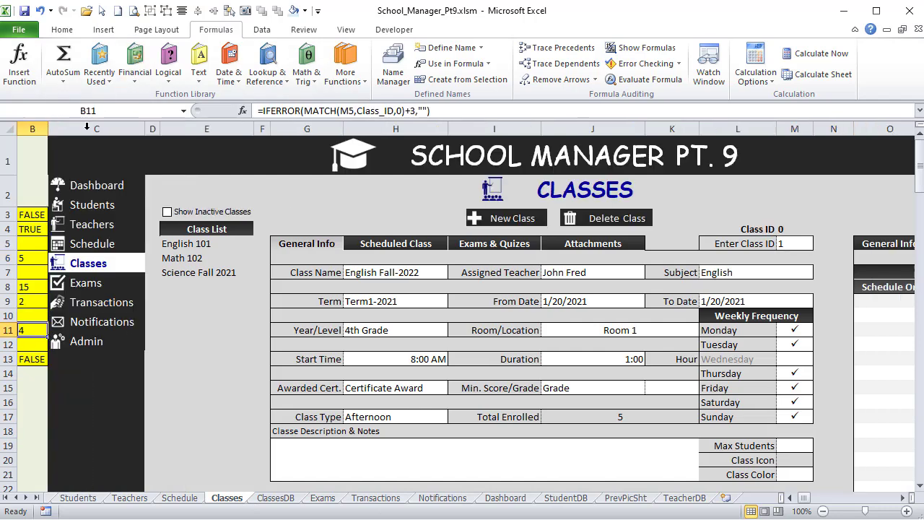
{"action": "left_click_drag", "start_coordinate": [804, 498], "coordinate": [798, 498]}
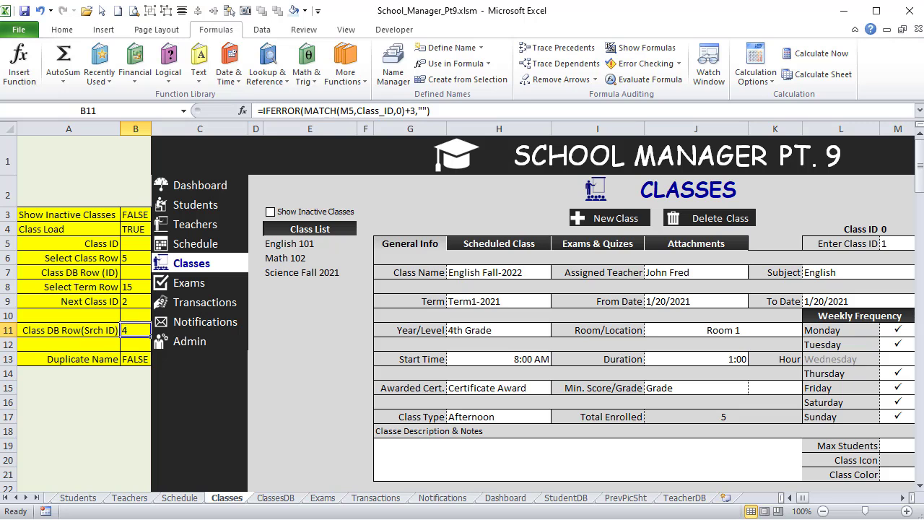
{"action": "left_click", "coordinate": [903, 244]}
{"action": "left_click", "coordinate": [132, 245]}
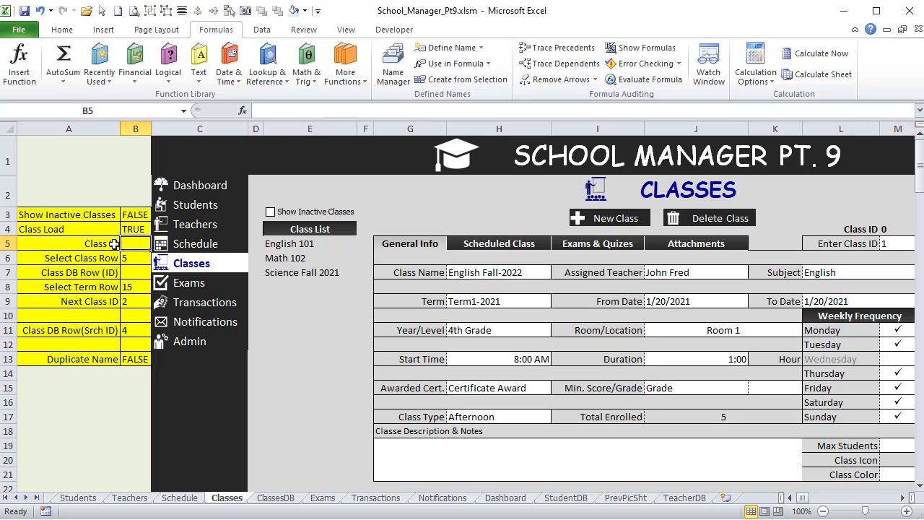
{"action": "left_click", "coordinate": [126, 335]}
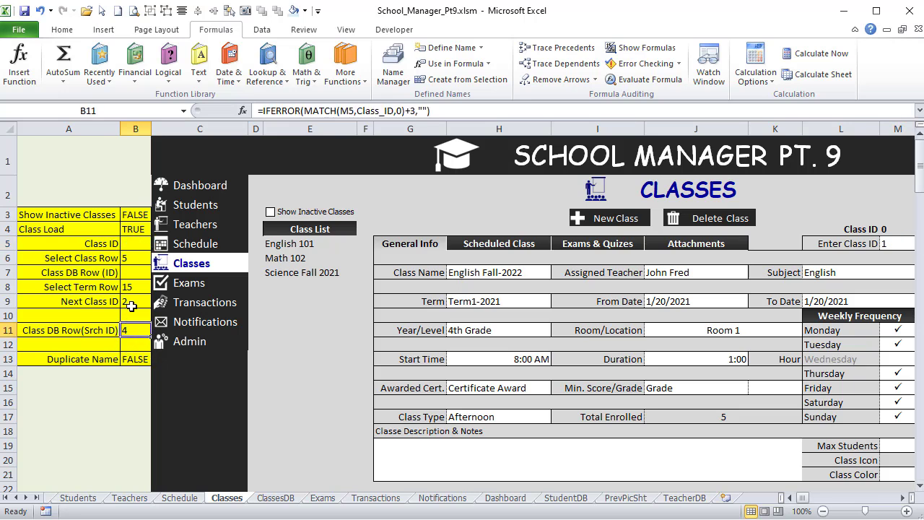
{"action": "left_click", "coordinate": [884, 244]}
{"action": "left_click", "coordinate": [130, 244]}
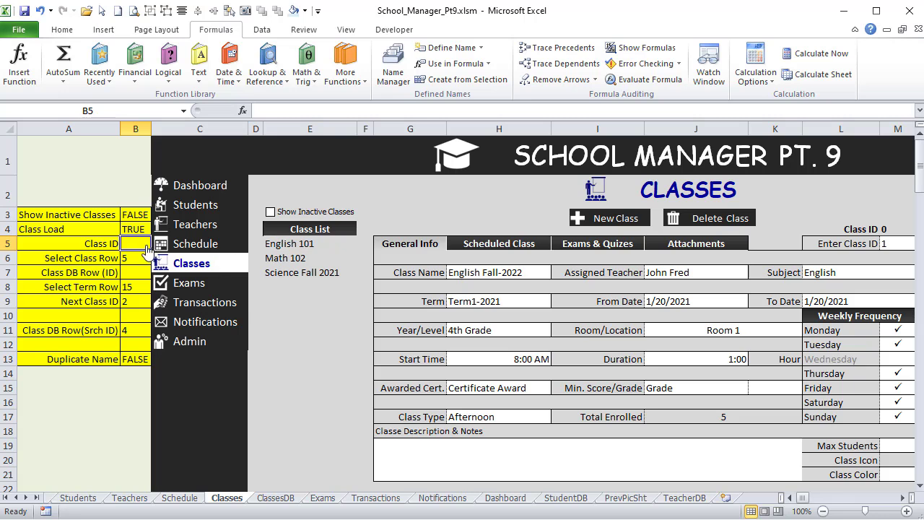
Start a new formula-based conditional formatting rule for the class list range E5:E103
{"action": "left_click", "coordinate": [298, 244]}
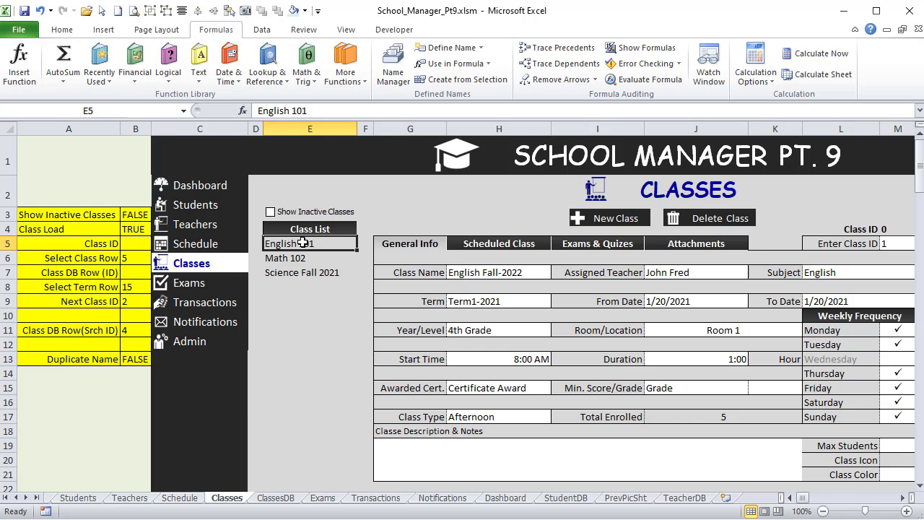
{"action": "left_click_drag", "start_coordinate": [303, 243], "coordinate": [330, 351]}
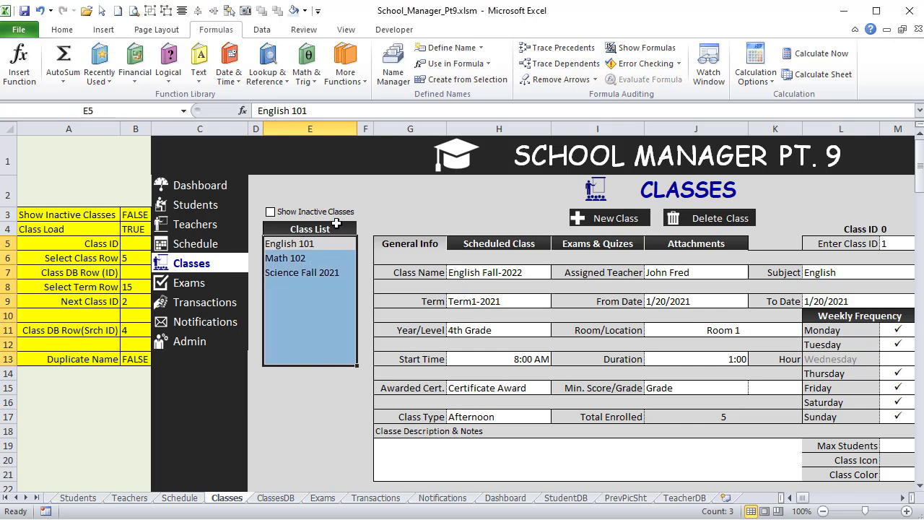
{"action": "left_click_drag", "start_coordinate": [334, 244], "coordinate": [355, 513]}
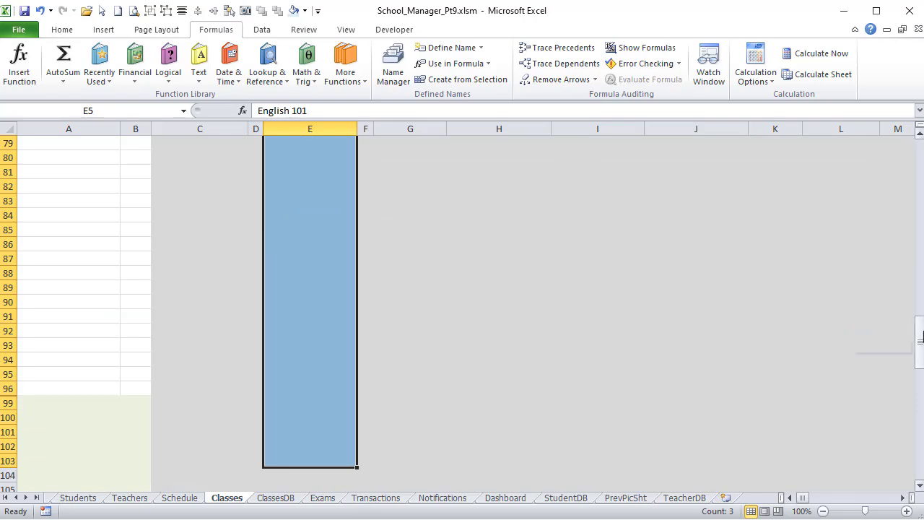
{"action": "left_click_drag", "start_coordinate": [921, 345], "coordinate": [921, 145]}
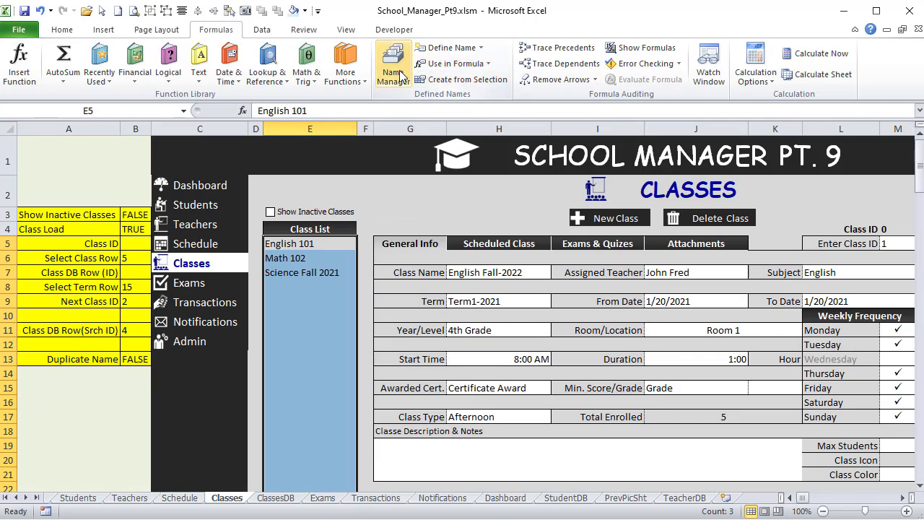
{"action": "left_click", "coordinate": [60, 32]}
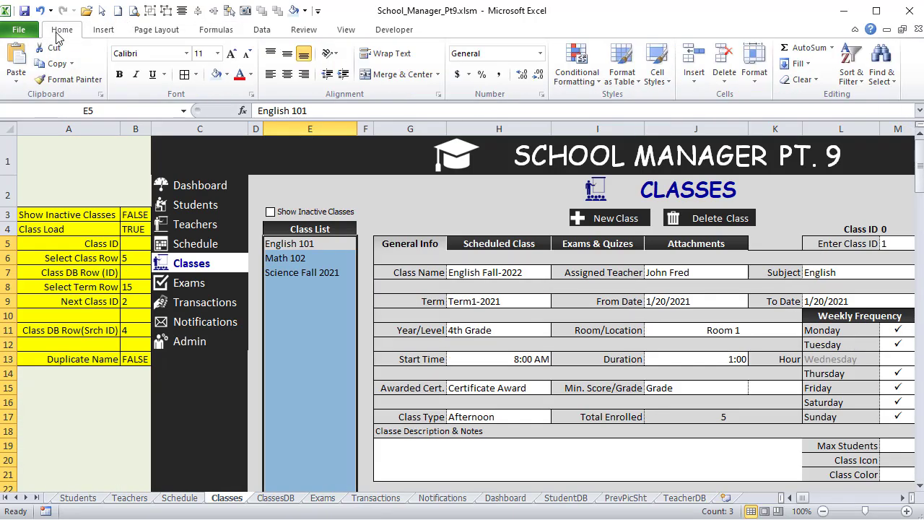
{"action": "left_click", "coordinate": [578, 69]}
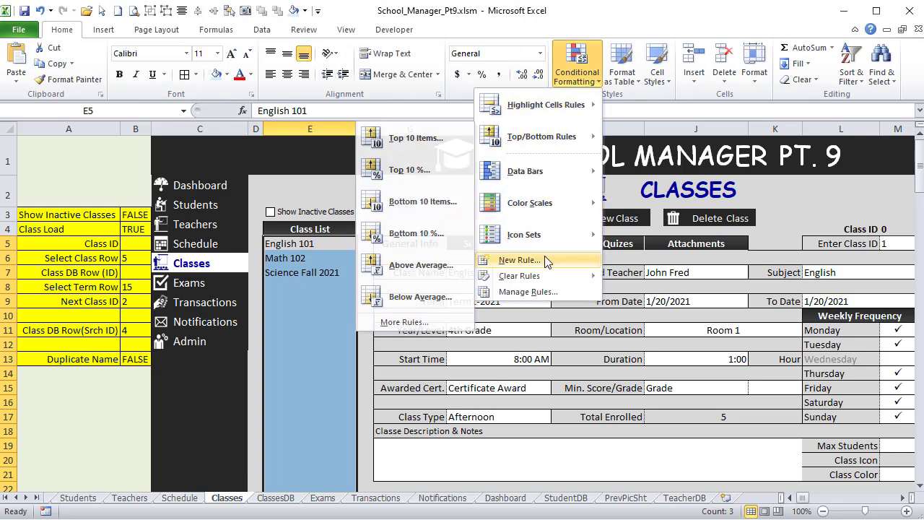
{"action": "left_click", "coordinate": [548, 261]}
{"action": "left_click", "coordinate": [618, 208]}
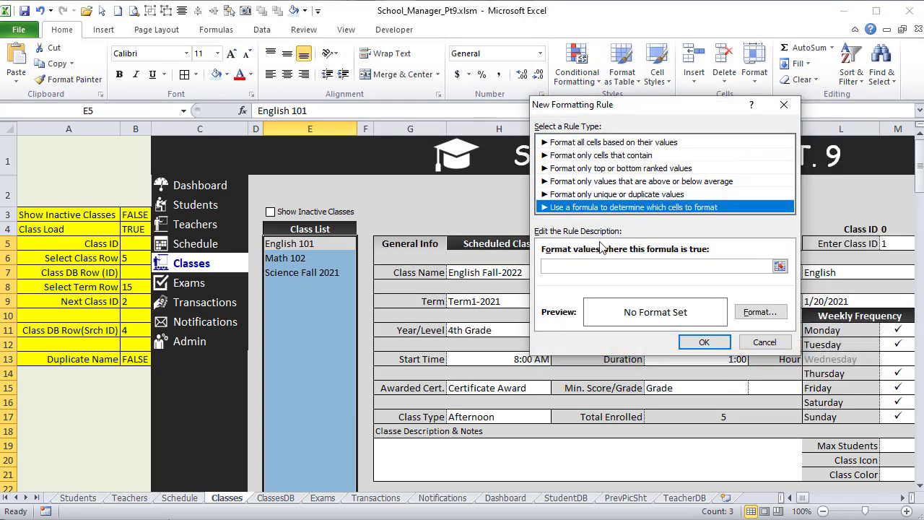
Set the formatting rule's formula to =and($E5<>"",Mod(Row(),2)=0)
{"action": "left_click", "coordinate": [600, 266]}
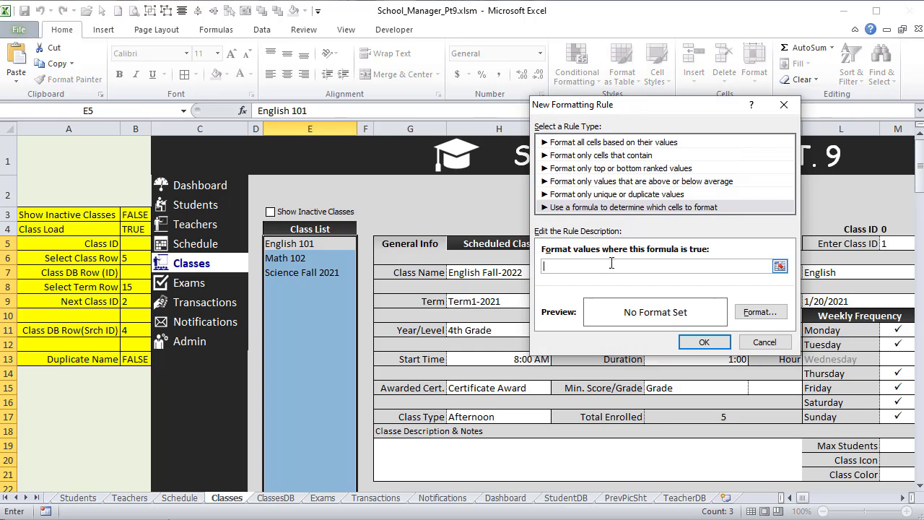
{"action": "type", "text": "=and("}
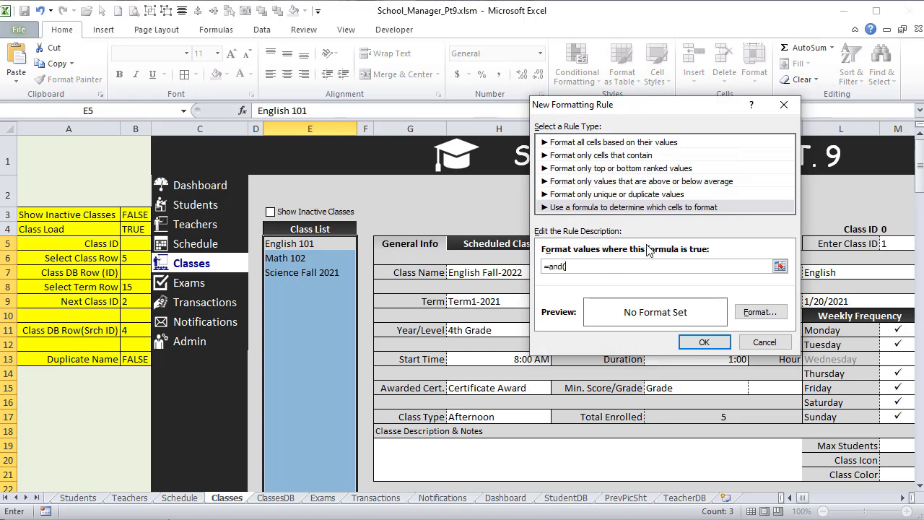
{"action": "left_click", "coordinate": [296, 243]}
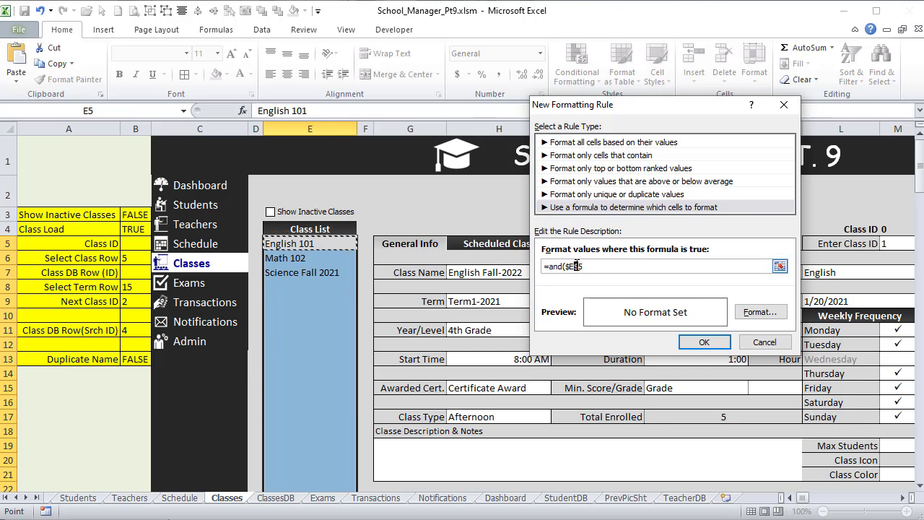
{"action": "key", "text": "BackSpace"}
{"action": "type", "text": "<>\"\",=mod(Row(),2)=0"}
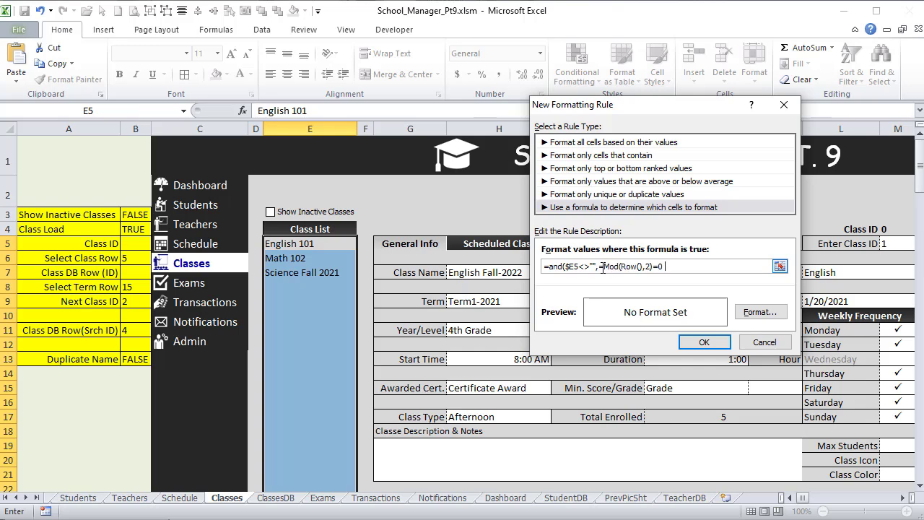
{"action": "key", "text": "BackSpace"}
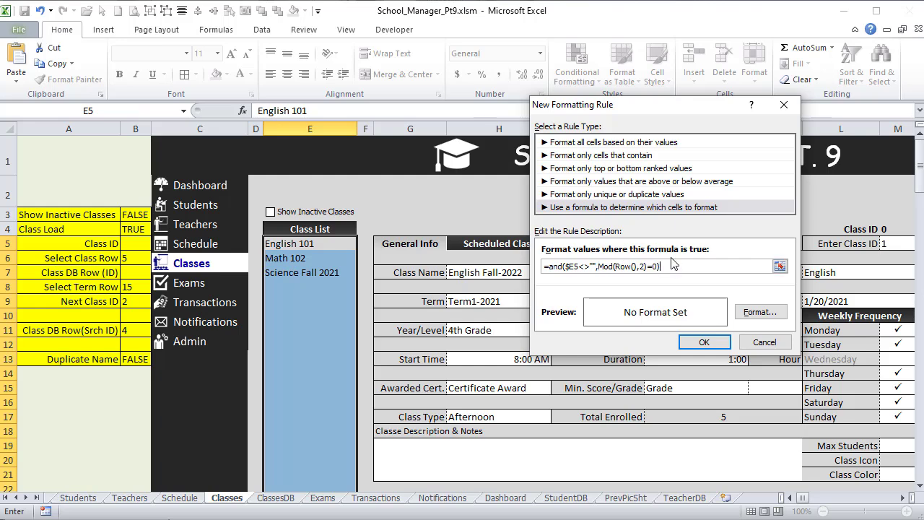
Give the rule's format an outline border and a very light grey fill
{"action": "left_click", "coordinate": [761, 312]}
{"action": "left_click", "coordinate": [633, 88]}
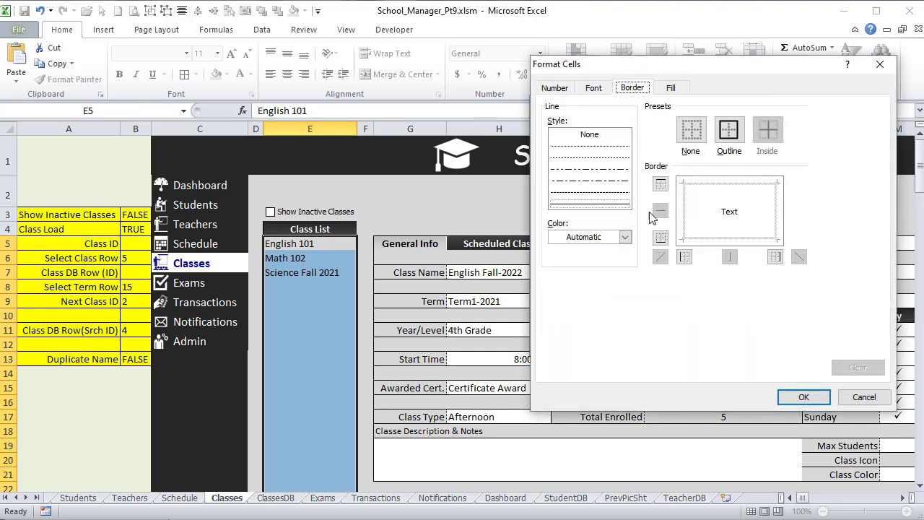
{"action": "left_click", "coordinate": [625, 237]}
{"action": "left_click", "coordinate": [521, 255]}
{"action": "left_click", "coordinate": [729, 130]}
{"action": "left_click", "coordinate": [671, 87]}
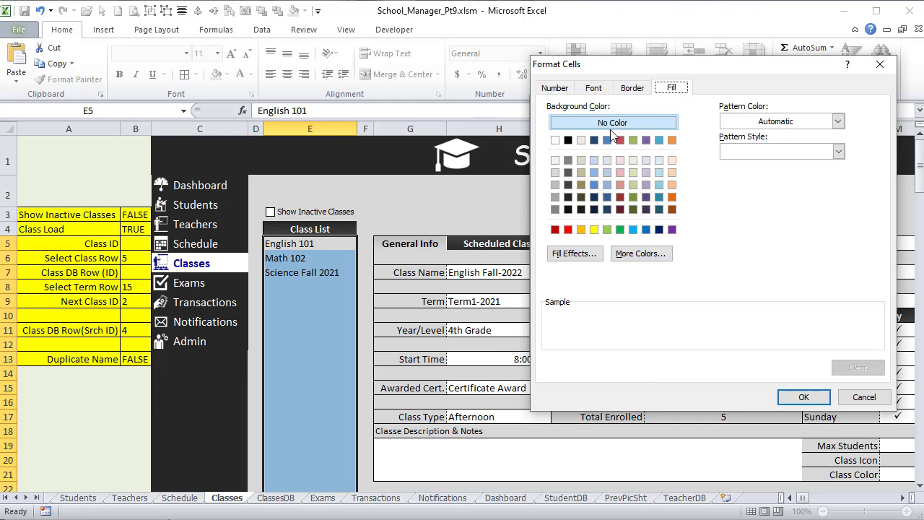
{"action": "left_click", "coordinate": [555, 161]}
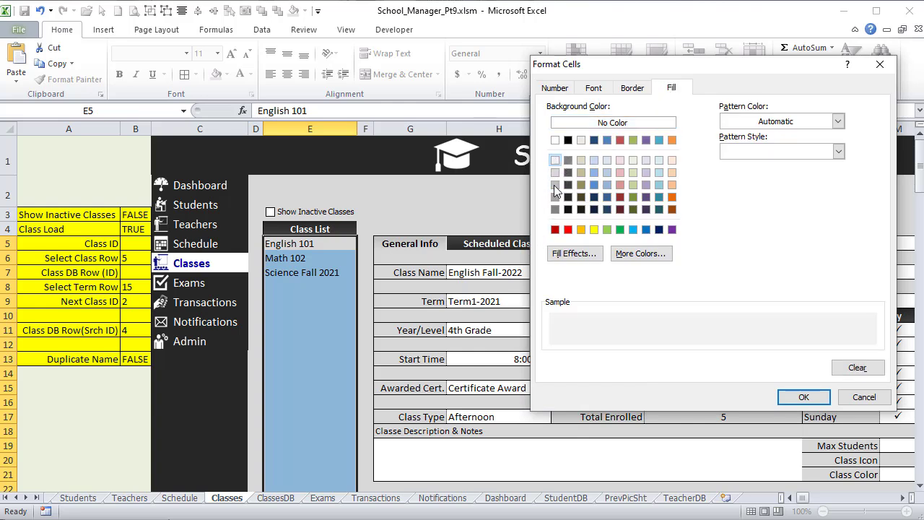
{"action": "left_click", "coordinate": [804, 398]}
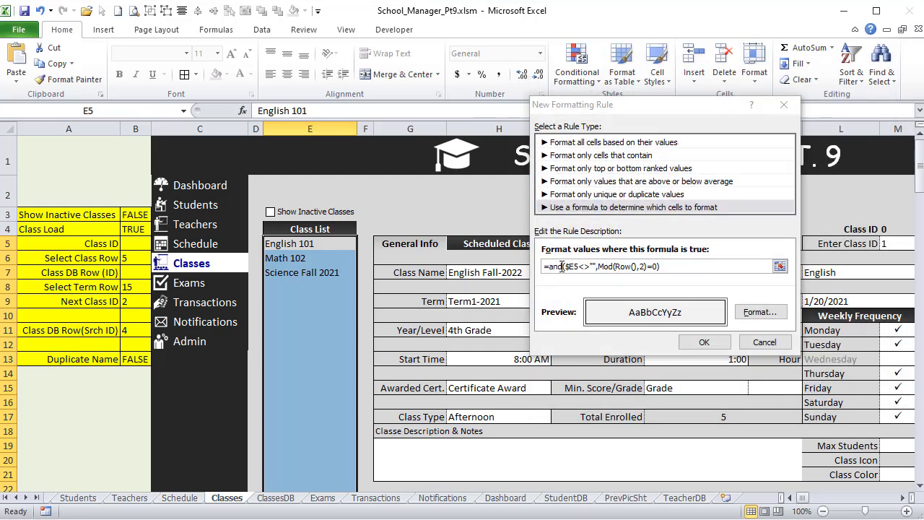
Confirm the even-row rule and add a second formula-based rule for the class list with =and($E5<>"",Mod(Row(),2)=1)
{"action": "left_click_drag", "start_coordinate": [679, 268], "coordinate": [439, 253]}
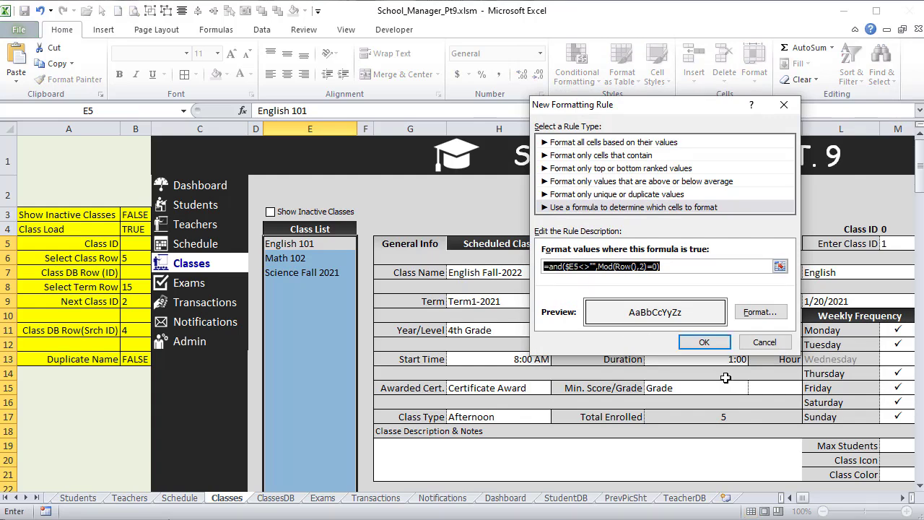
{"action": "left_click", "coordinate": [709, 341]}
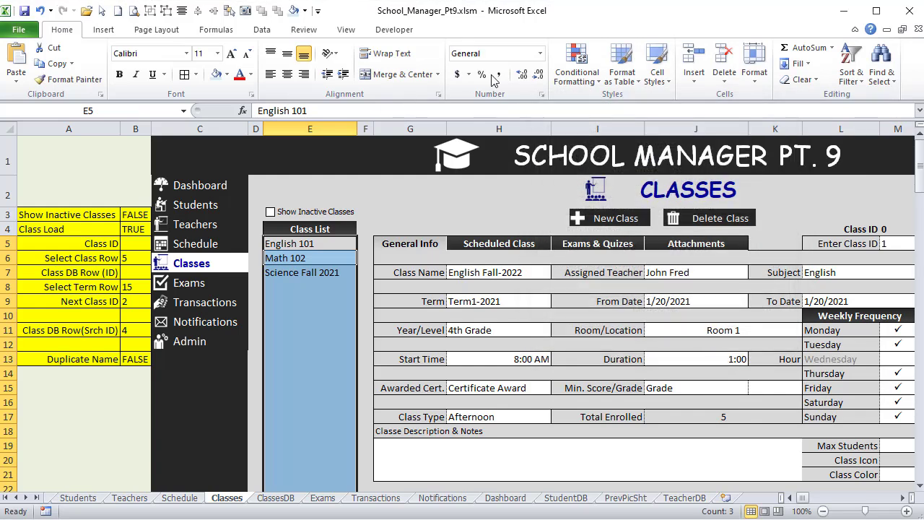
{"action": "left_click", "coordinate": [576, 72]}
{"action": "left_click", "coordinate": [519, 260]}
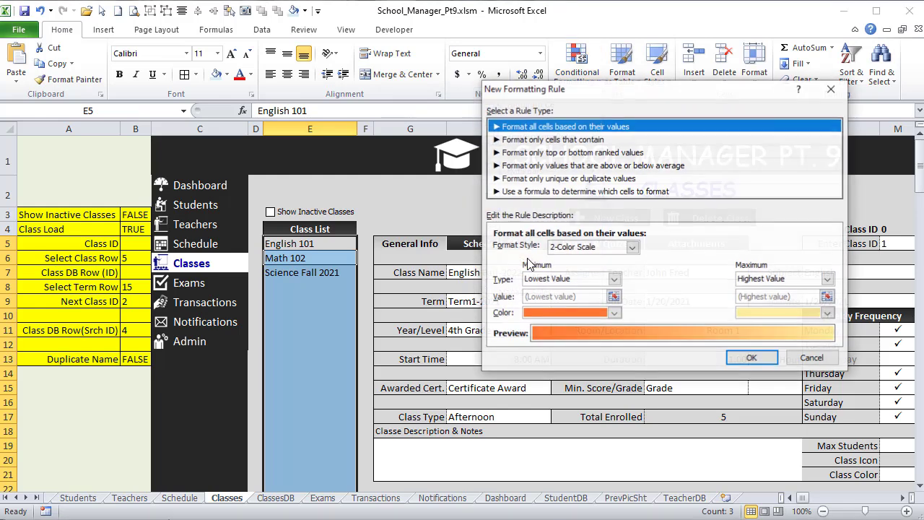
{"action": "left_click", "coordinate": [543, 191]}
{"action": "left_click", "coordinate": [532, 250]}
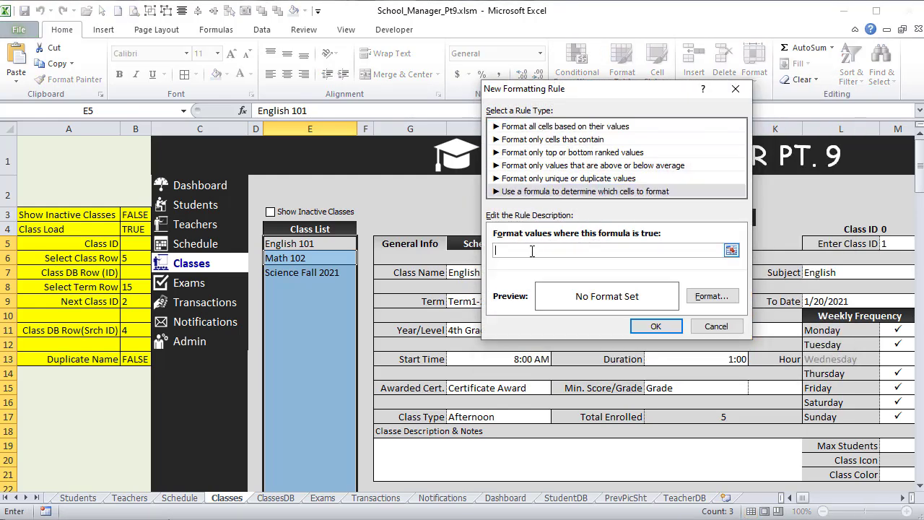
{"action": "key", "text": "ctrl+v"}
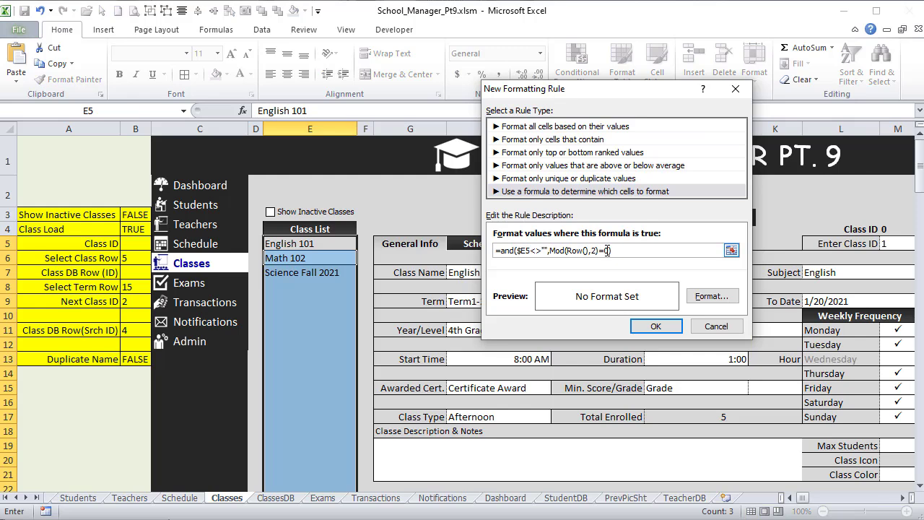
{"action": "type", "text": "1"}
Give the odd-row rule an outline border and a custom fill lighter than the palette's very light grey
{"action": "left_click", "coordinate": [718, 303]}
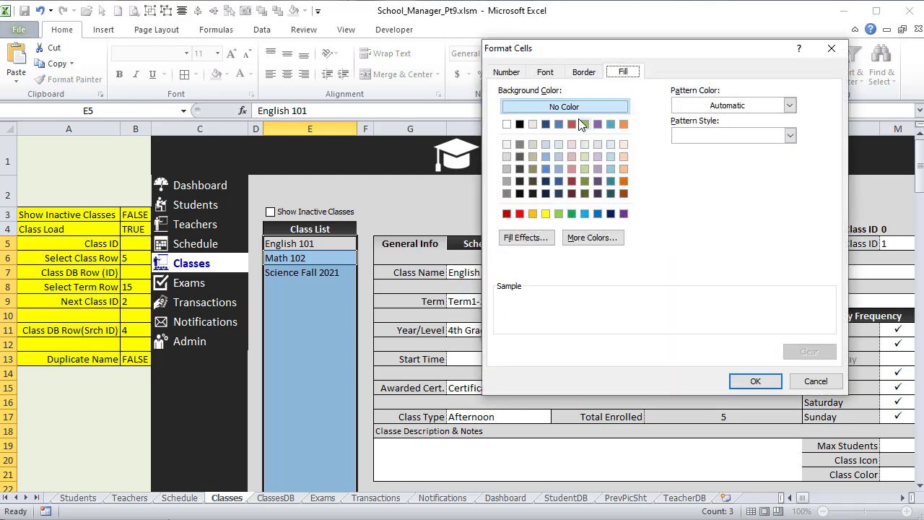
{"action": "left_click", "coordinate": [584, 72]}
{"action": "left_click", "coordinate": [680, 113]}
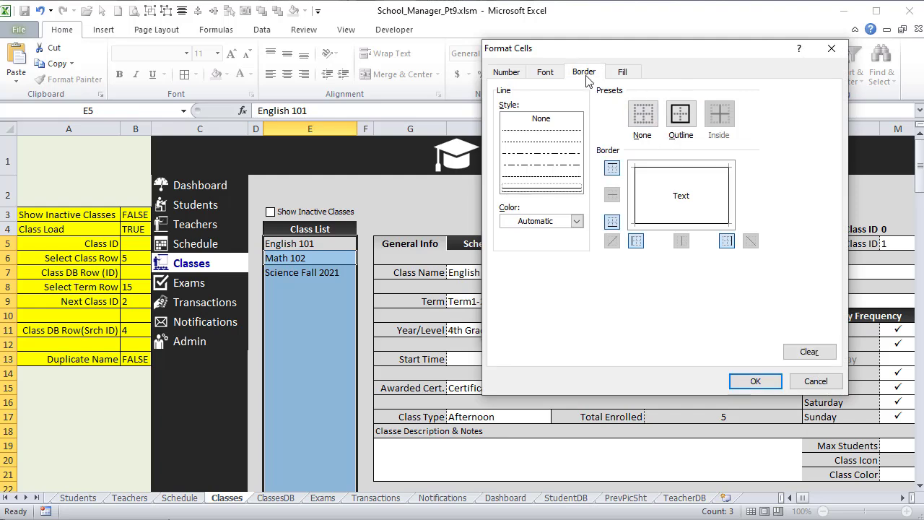
{"action": "left_click", "coordinate": [623, 71]}
{"action": "left_click", "coordinate": [507, 144]}
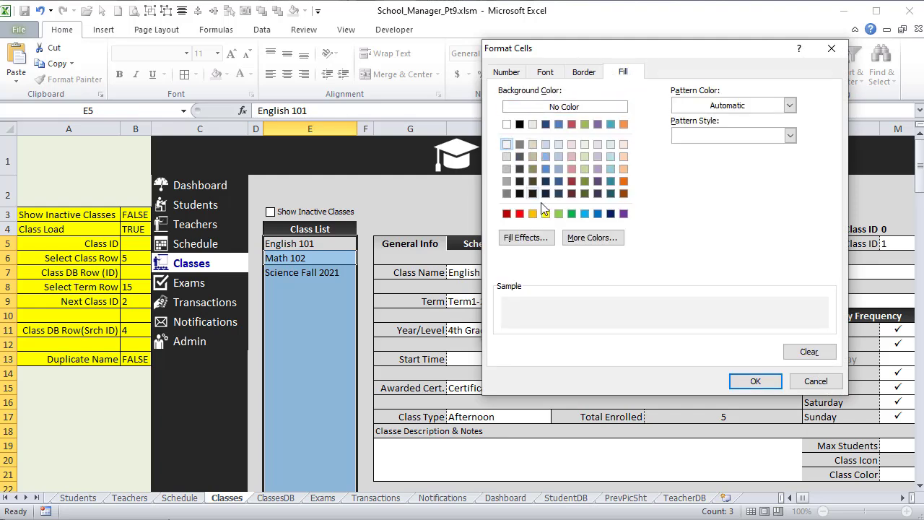
{"action": "left_click", "coordinate": [546, 243]}
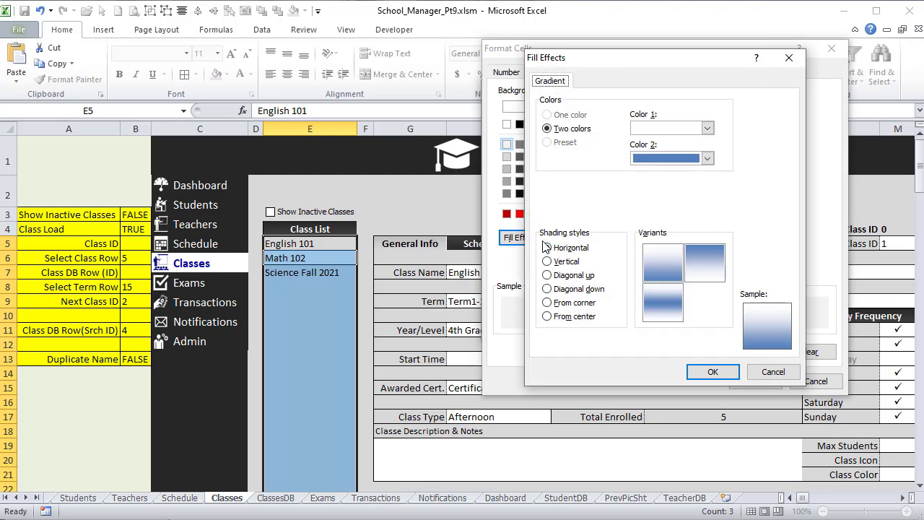
{"action": "left_click", "coordinate": [773, 372]}
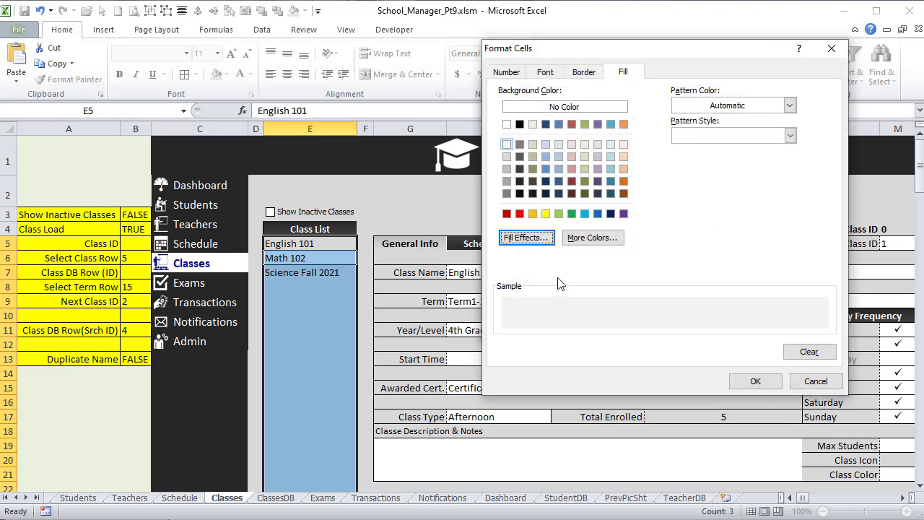
{"action": "left_click", "coordinate": [589, 239]}
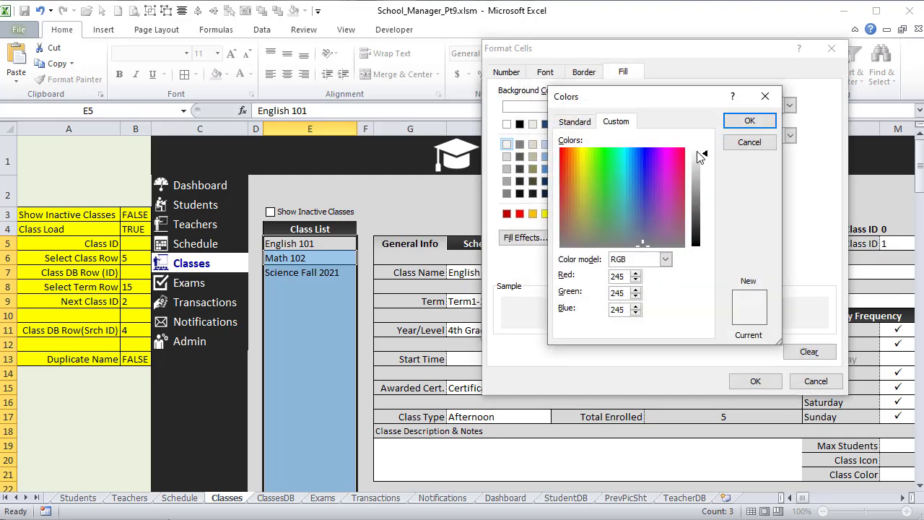
{"action": "left_click", "coordinate": [750, 121]}
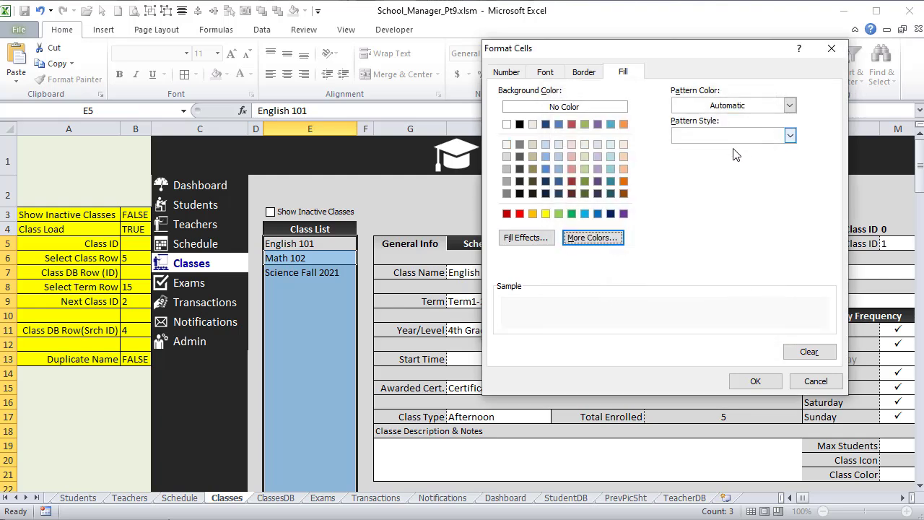
{"action": "left_click", "coordinate": [756, 383]}
{"action": "left_click", "coordinate": [656, 326]}
Test the alternating-row formatting with sample "d" entries below the class list and clear them
{"action": "left_click", "coordinate": [309, 327]}
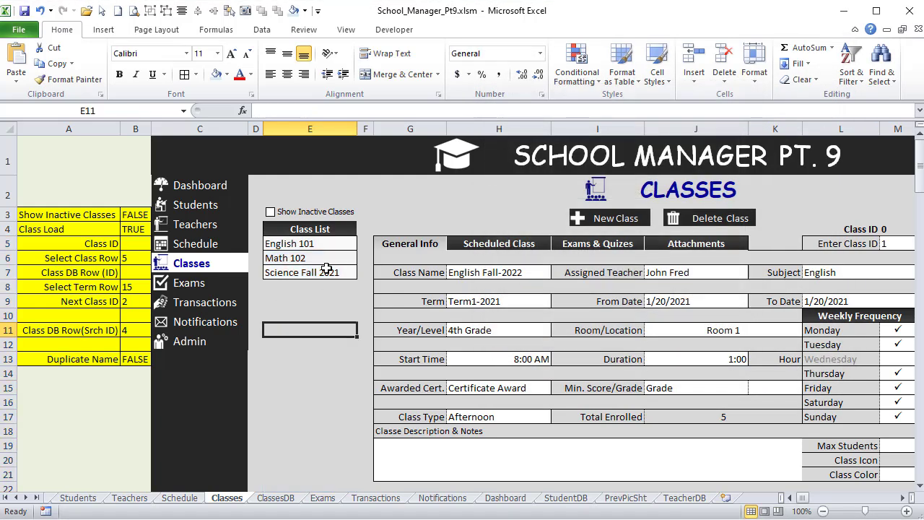
{"action": "left_click", "coordinate": [311, 284]}
{"action": "type", "text": "d"}
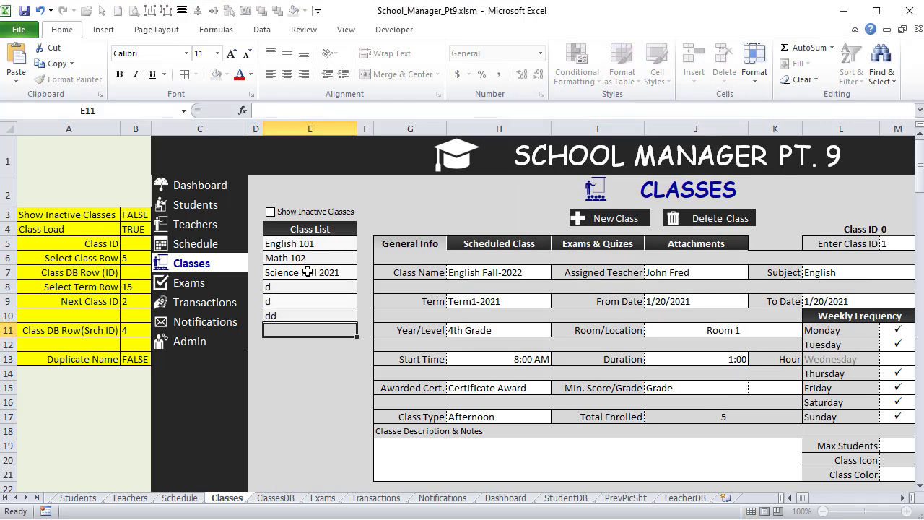
{"action": "type", "text": " d dd d d"}
{"action": "left_click_drag", "start_coordinate": [311, 291], "coordinate": [307, 341]}
{"action": "key", "text": "Delete"}
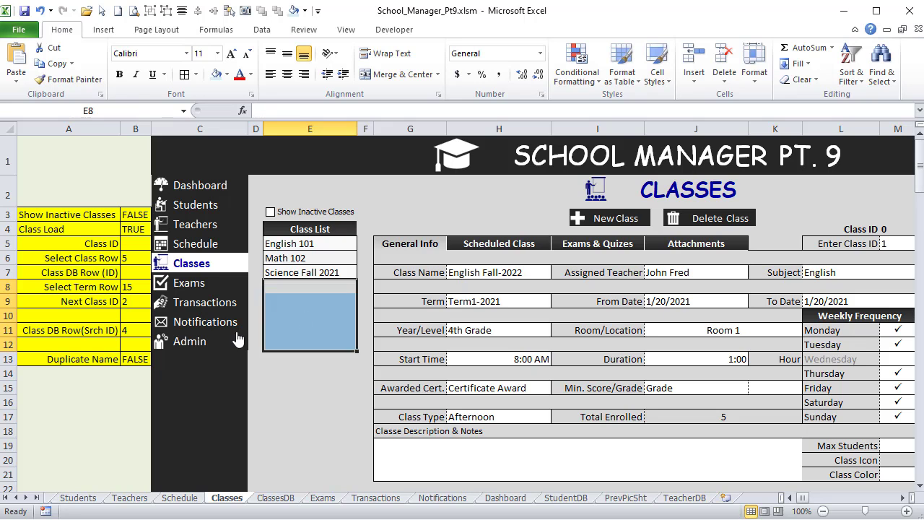
Enter the class IDs 1, 2 and 3 in F5:F7 beside the class list
{"action": "left_click", "coordinate": [289, 258]}
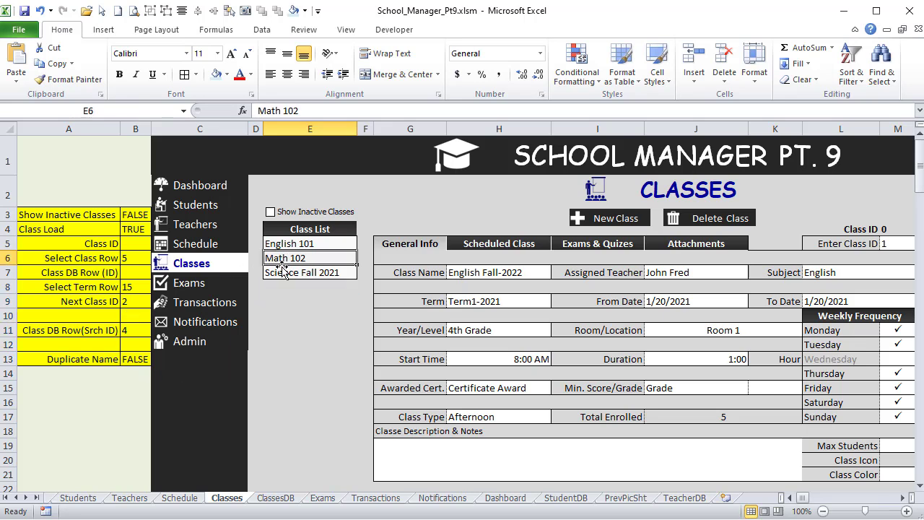
{"action": "left_click", "coordinate": [139, 262]}
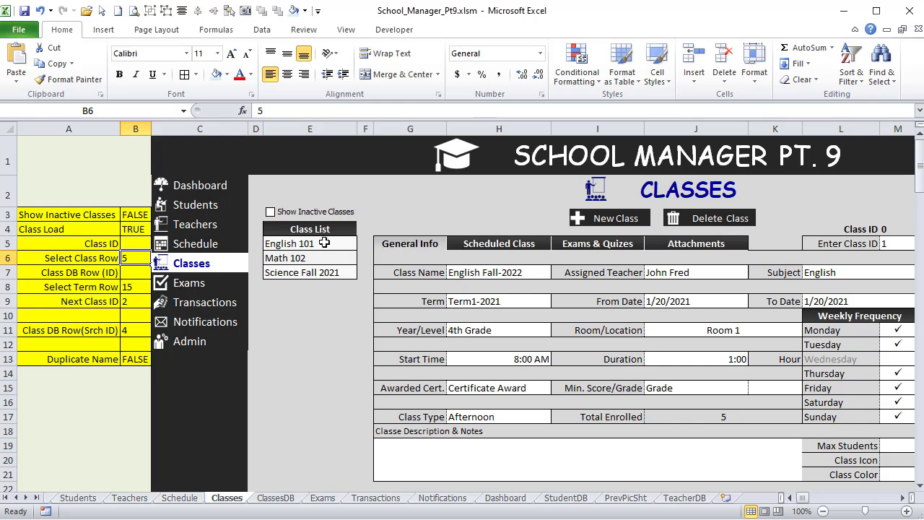
{"action": "left_click", "coordinate": [365, 244]}
{"action": "type", "text": "1"}
{"action": "key", "text": "Return"}
{"action": "type", "text": "23"}
{"action": "key", "text": "Return"}
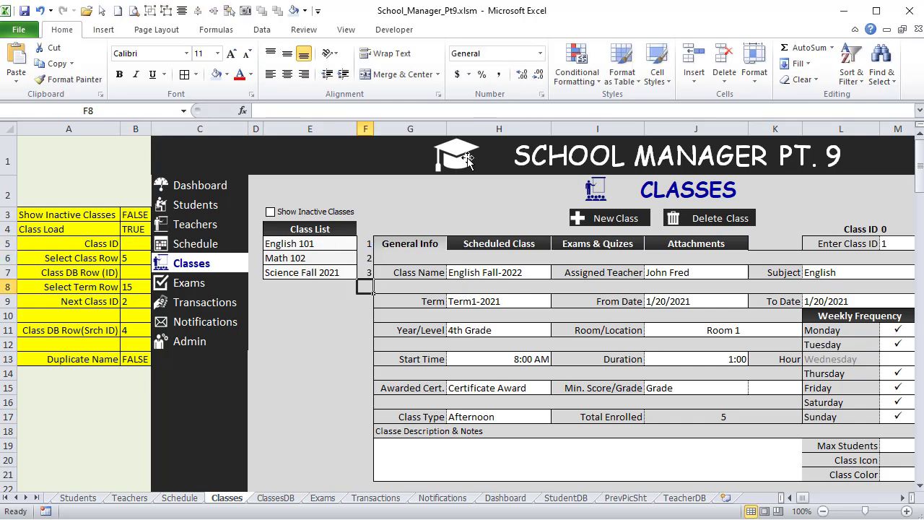
Examine how the class list entries, their IDs in column F, the class name and the Enter Class ID field correspond
{"action": "left_click", "coordinate": [316, 245]}
{"action": "left_click_drag", "start_coordinate": [316, 245], "coordinate": [315, 275]}
{"action": "left_click", "coordinate": [332, 244]}
{"action": "left_click", "coordinate": [323, 289]}
{"action": "left_click", "coordinate": [323, 267]}
{"action": "left_click", "coordinate": [346, 244]}
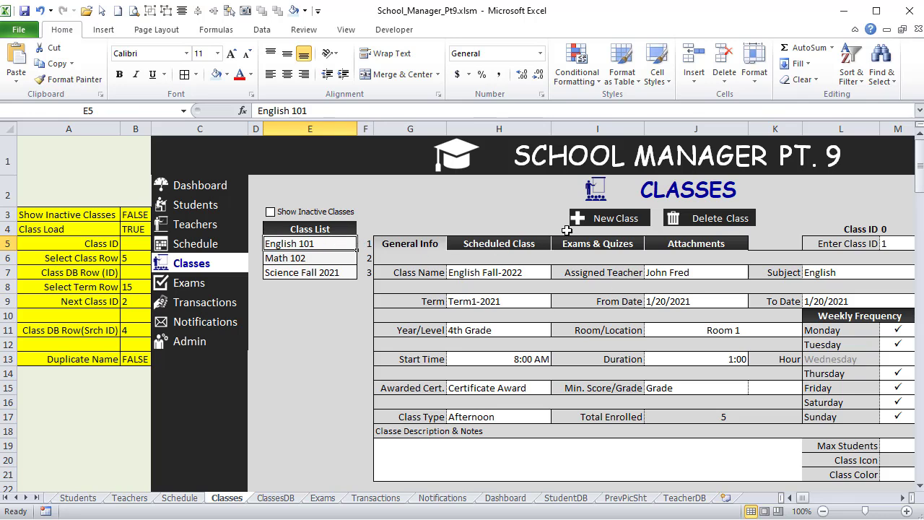
{"action": "left_click", "coordinate": [520, 273]}
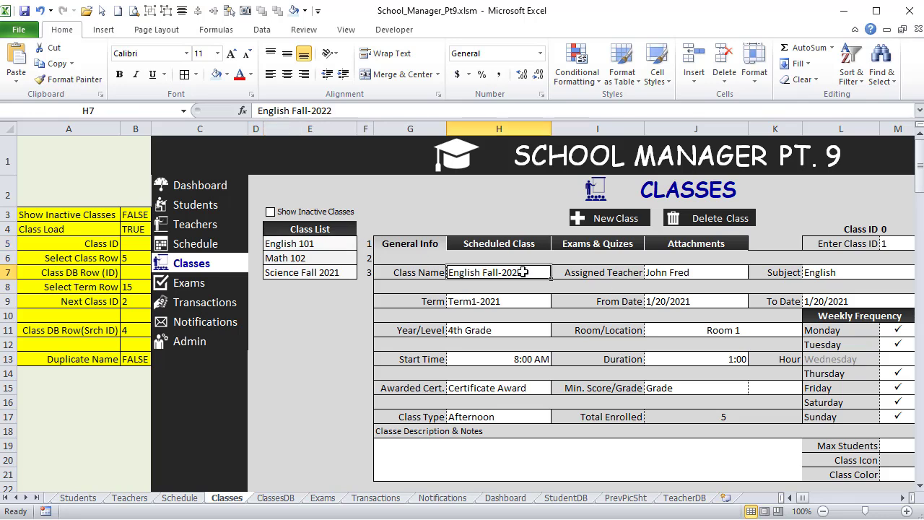
{"action": "left_click_drag", "start_coordinate": [327, 241], "coordinate": [322, 290]}
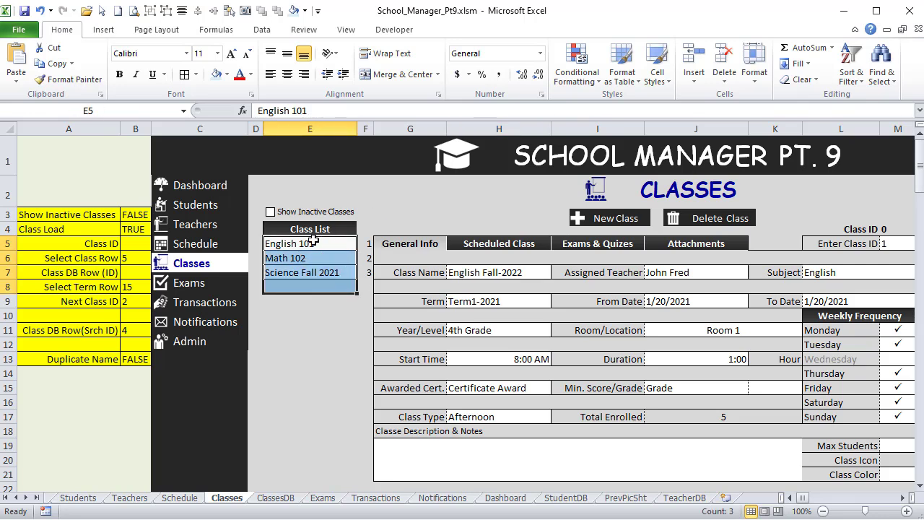
{"action": "left_click_drag", "start_coordinate": [313, 244], "coordinate": [366, 266]}
{"action": "left_click", "coordinate": [366, 264]}
{"action": "left_click", "coordinate": [366, 272]}
{"action": "left_click", "coordinate": [366, 254]}
{"action": "left_click", "coordinate": [363, 272]}
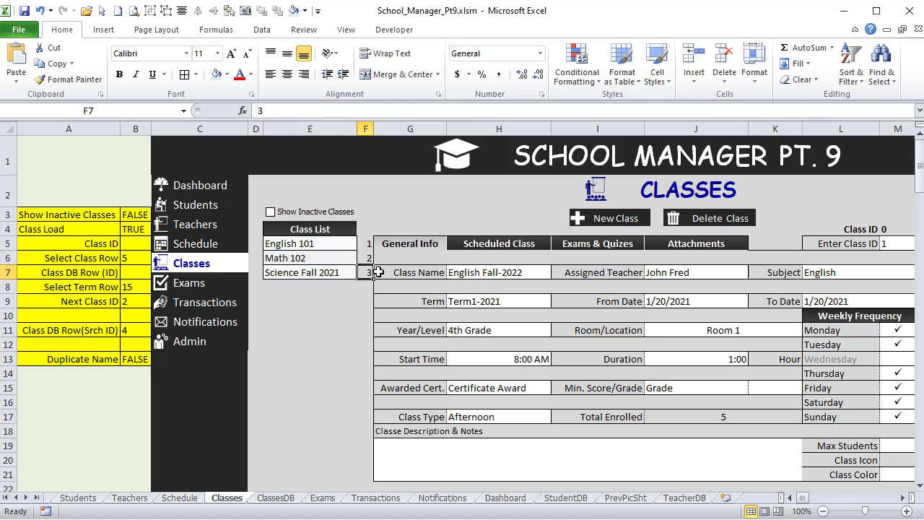
{"action": "left_click", "coordinate": [885, 248]}
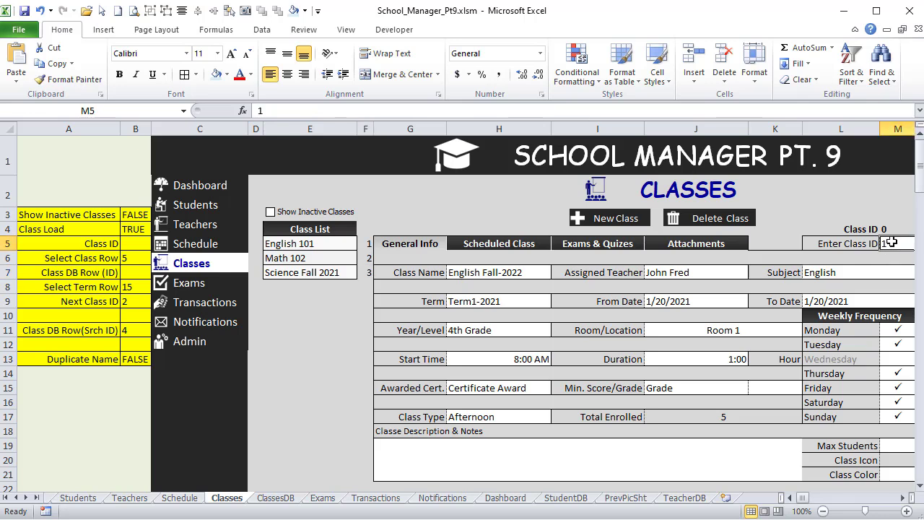
Set the Class ID in B5 to 1
{"action": "left_click", "coordinate": [125, 245]}
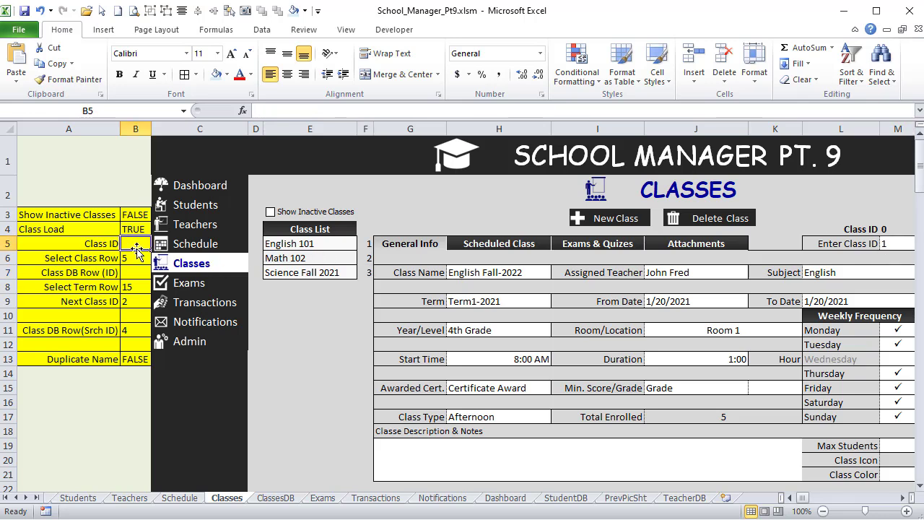
{"action": "type", "text": "1"}
{"action": "key", "text": "Return"}
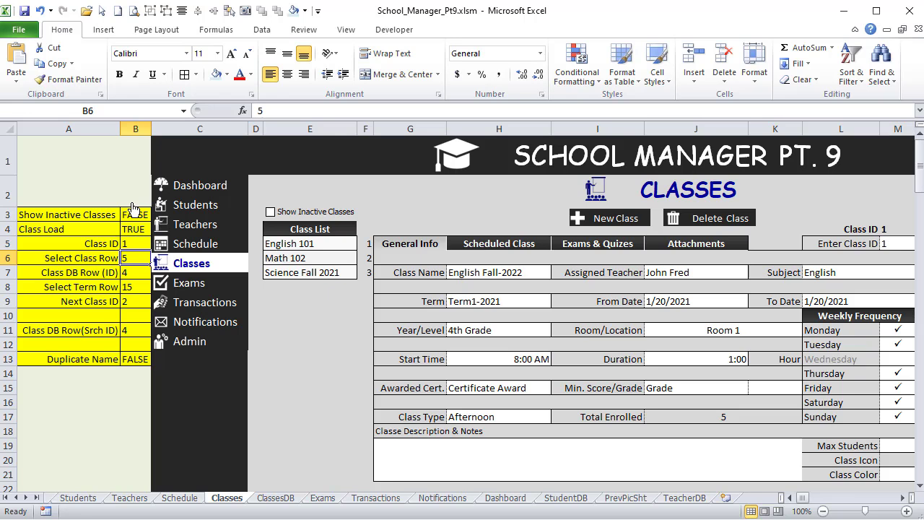
{"action": "left_click", "coordinate": [138, 241]}
Check which range the class list's existing conditional formatting rules apply to
{"action": "left_click_drag", "start_coordinate": [364, 243], "coordinate": [365, 290]}
{"action": "left_click", "coordinate": [305, 258]}
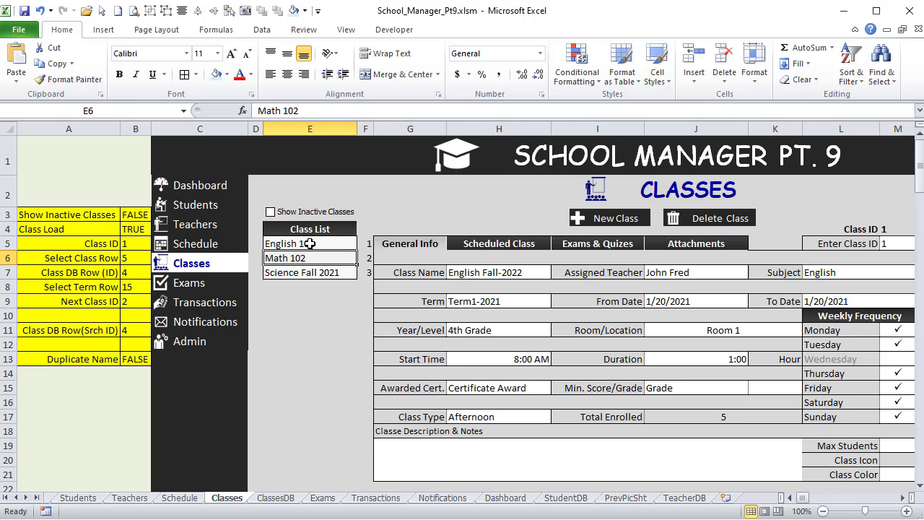
{"action": "left_click_drag", "start_coordinate": [310, 244], "coordinate": [310, 257]}
{"action": "left_click", "coordinate": [591, 81]}
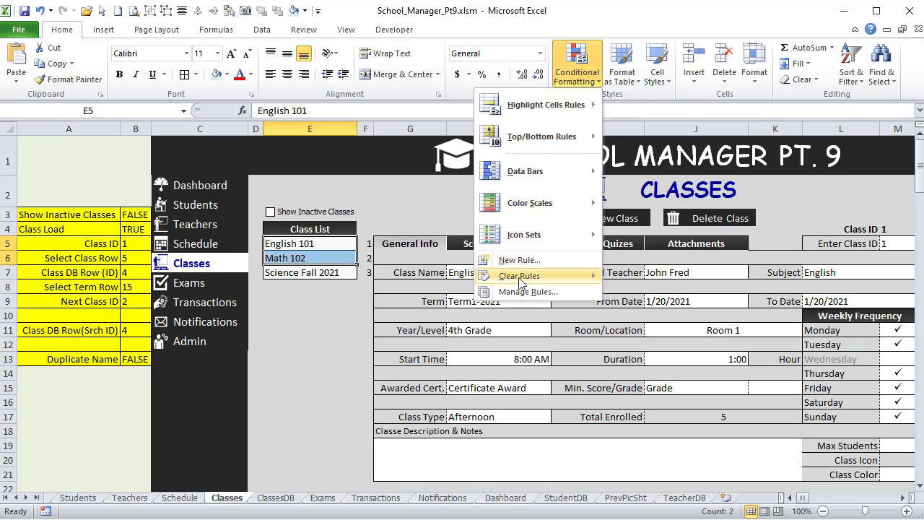
{"action": "left_click", "coordinate": [525, 292]}
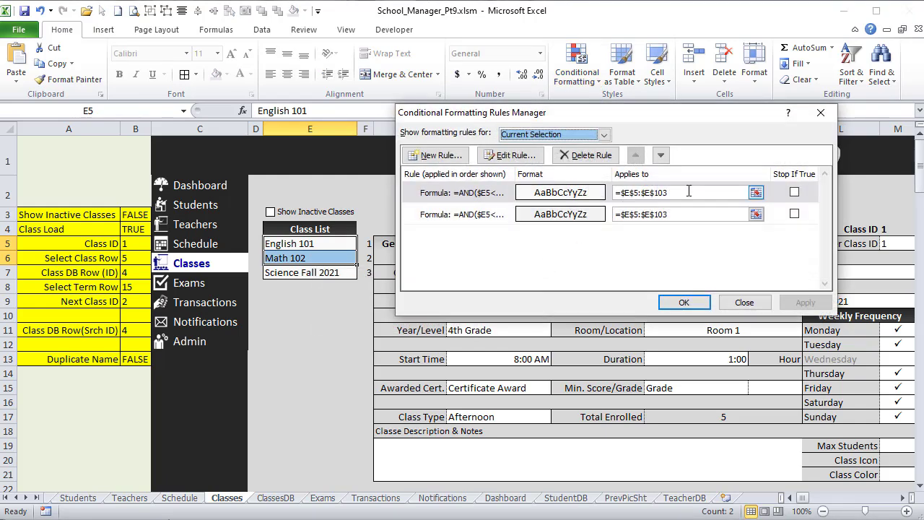
{"action": "left_click", "coordinate": [637, 192]}
{"action": "left_click", "coordinate": [751, 304]}
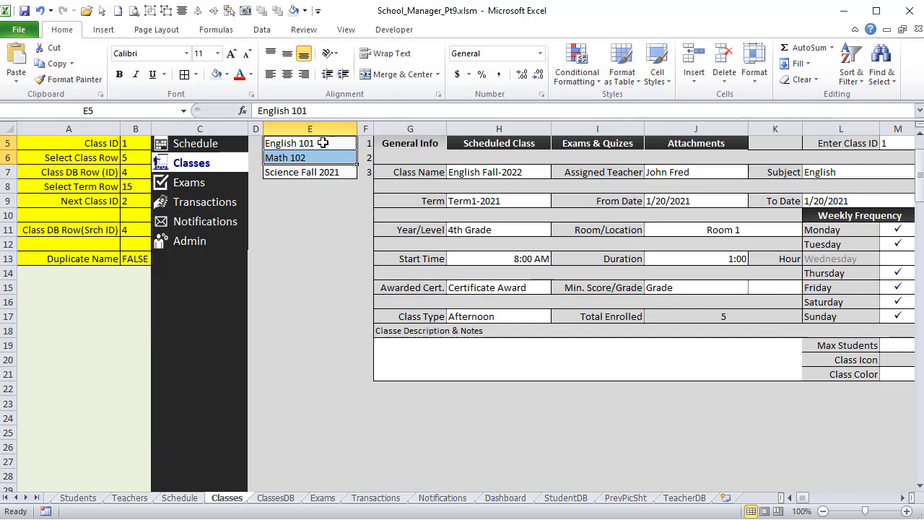
Start a new formula-based conditional formatting rule for the class list column from E5 down
{"action": "scroll", "coordinate": [323, 137], "scroll_direction": "up", "scroll_amount": 2}
{"action": "left_click_drag", "start_coordinate": [311, 244], "coordinate": [311, 479]}
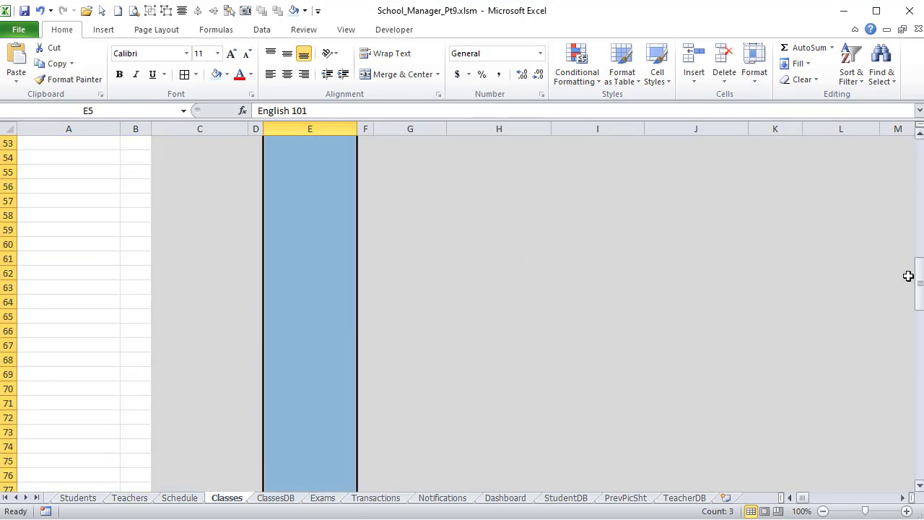
{"action": "scroll", "coordinate": [910, 278], "scroll_direction": "up", "scroll_amount": 17}
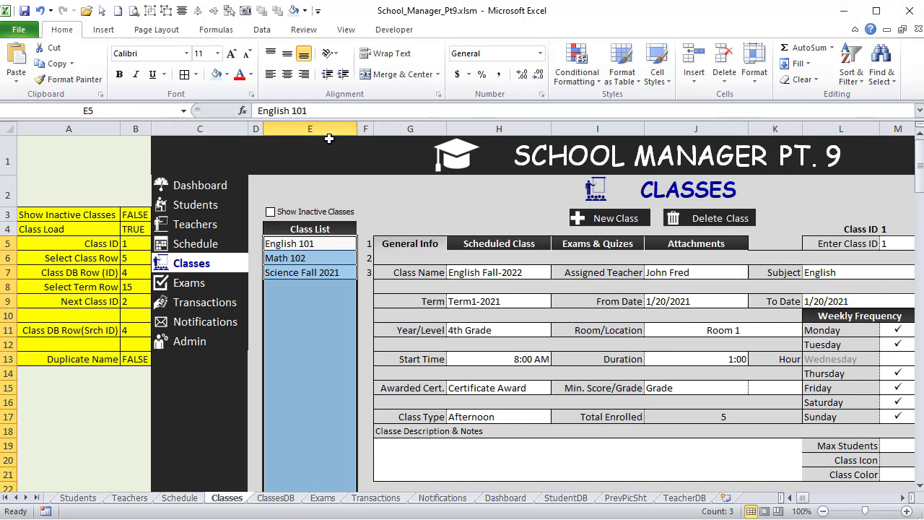
{"action": "left_click", "coordinate": [576, 72]}
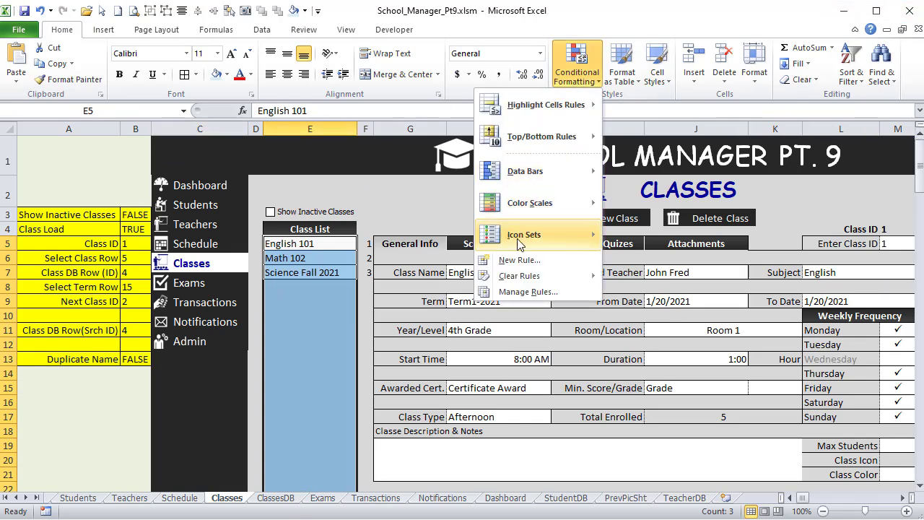
{"action": "left_click", "coordinate": [519, 259]}
{"action": "left_click", "coordinate": [503, 175]}
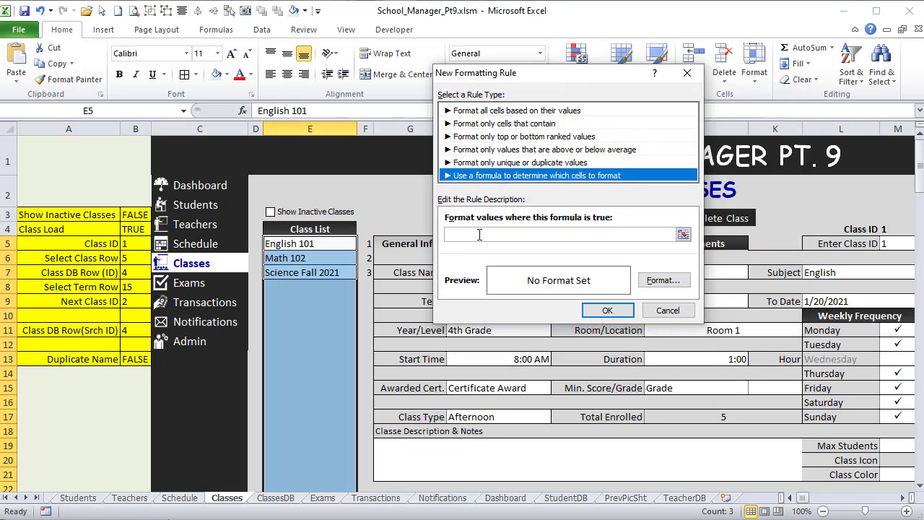
Enter an AND formula for the rule requiring $B$5 to be non-blank and each row's column F ID to equal $B$5
{"action": "left_click", "coordinate": [482, 232]}
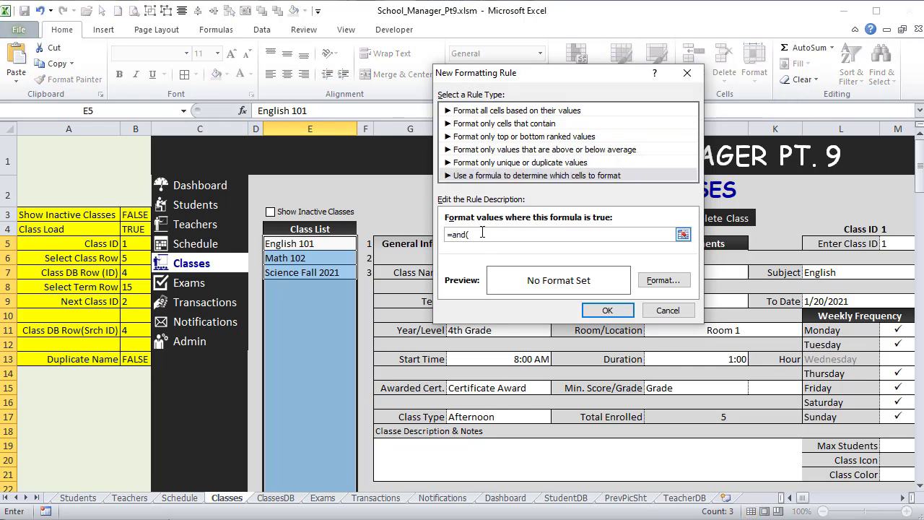
{"action": "left_click", "coordinate": [130, 245]}
{"action": "left_click", "coordinate": [365, 245]}
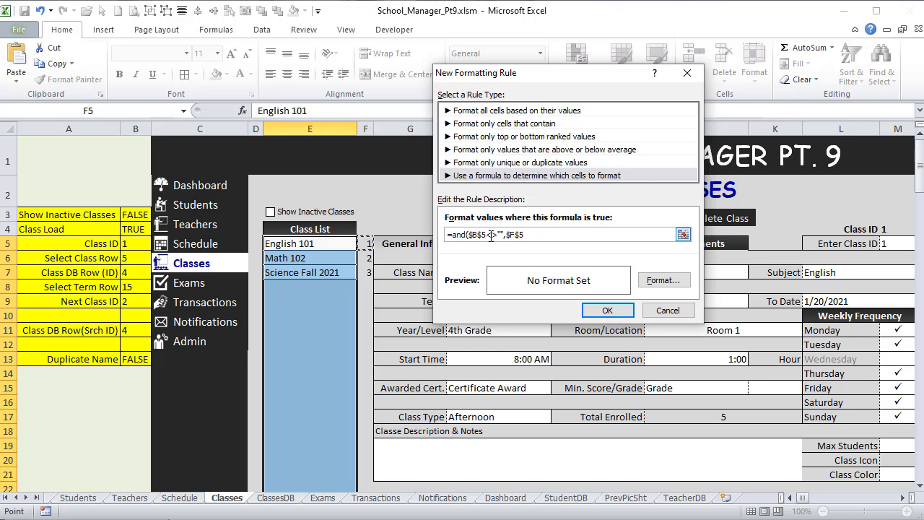
{"action": "left_click", "coordinate": [520, 236]}
{"action": "type", "text": "="}
{"action": "left_click", "coordinate": [136, 244]}
Give the rule's format a two-colour horizontal gradient fill from dark grey to near-black
{"action": "left_click", "coordinate": [663, 280]}
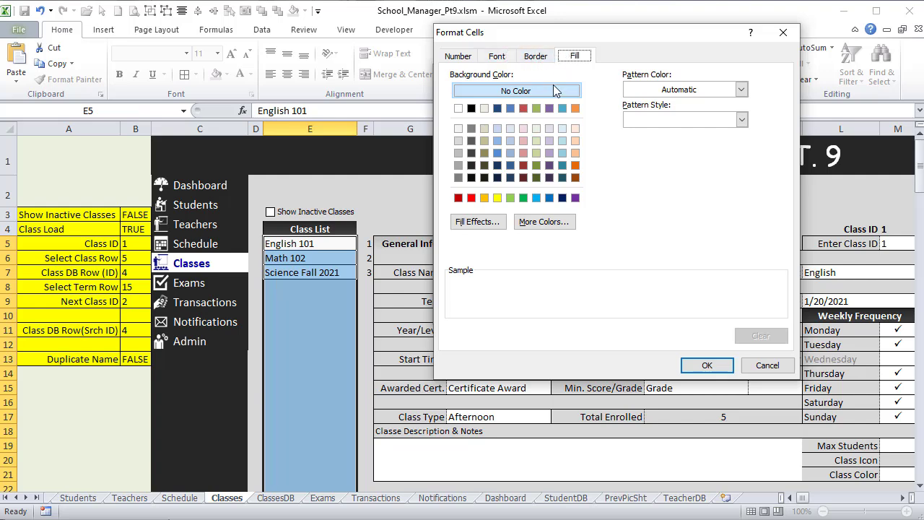
{"action": "left_click", "coordinate": [478, 222]}
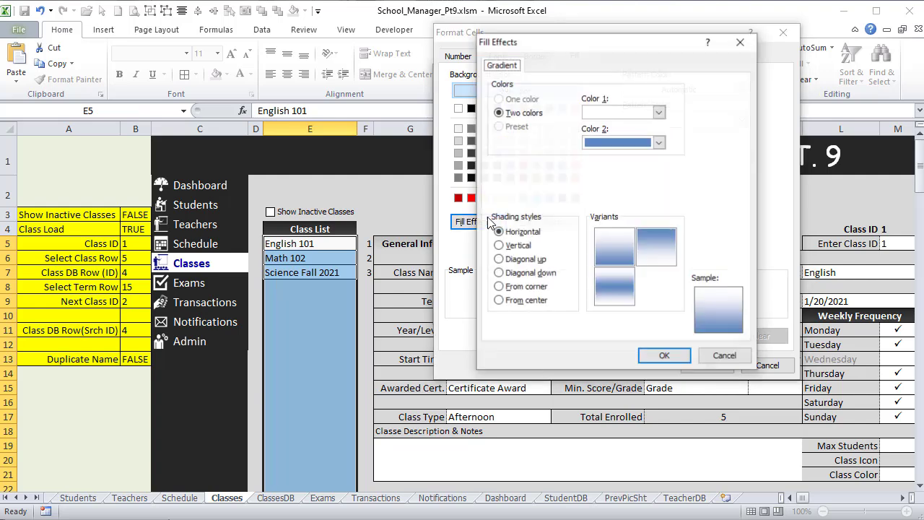
{"action": "left_click", "coordinate": [659, 112]}
{"action": "left_click", "coordinate": [561, 172]}
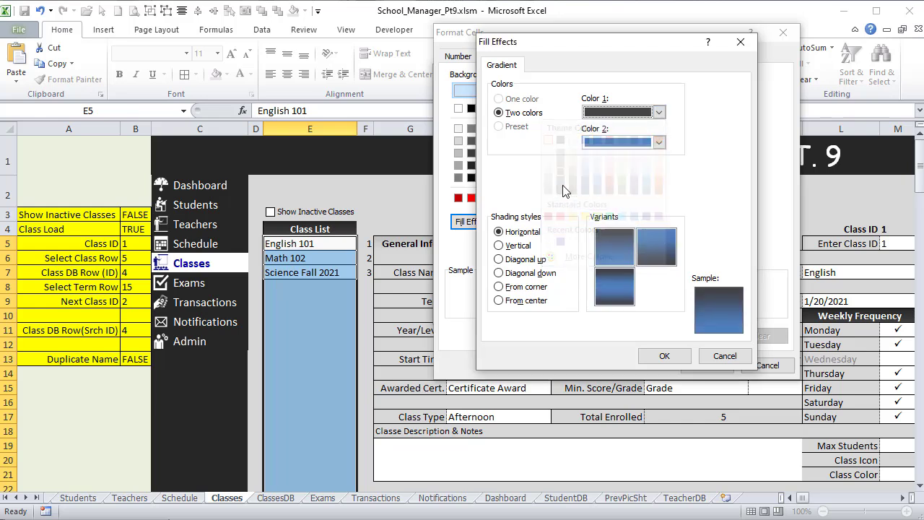
{"action": "left_click", "coordinate": [658, 142]}
{"action": "left_click", "coordinate": [560, 212]}
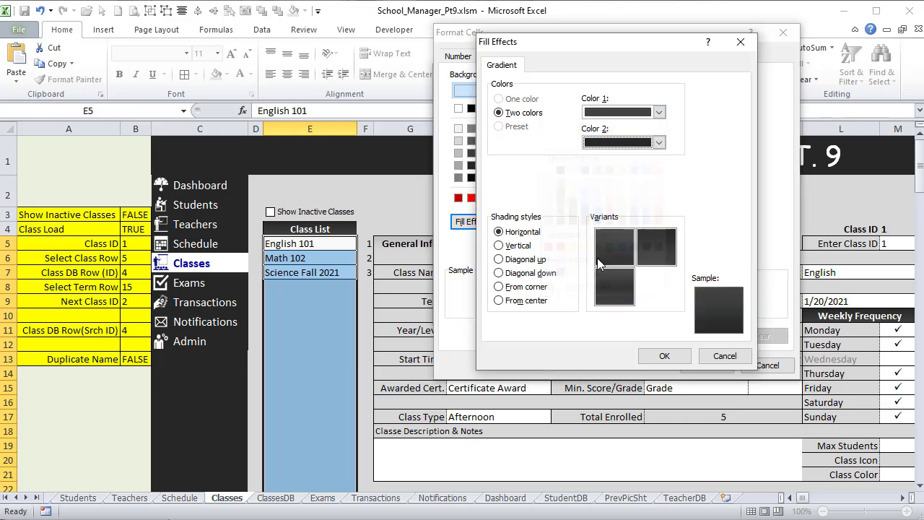
{"action": "left_click", "coordinate": [664, 357]}
Set the rule's font to bold white and apply the new rule to the class list
{"action": "left_click", "coordinate": [504, 56]}
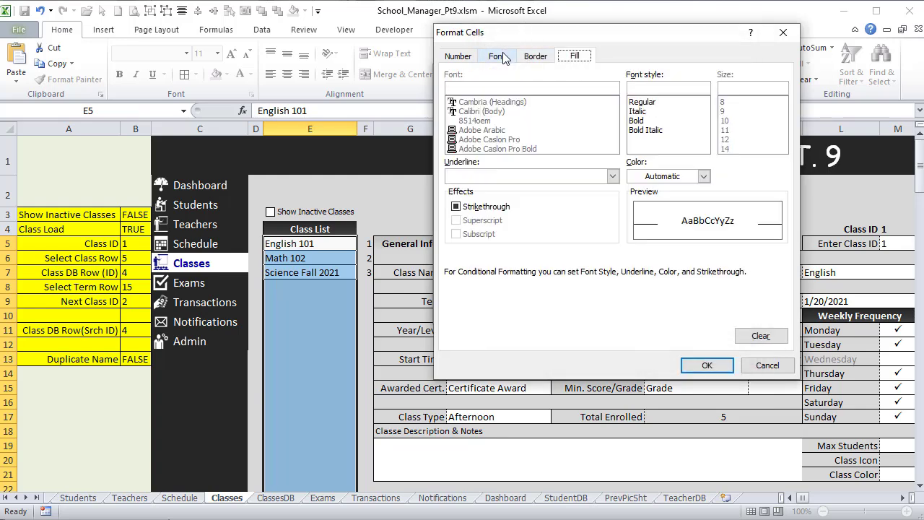
{"action": "left_click", "coordinate": [636, 121]}
{"action": "left_click", "coordinate": [703, 176]}
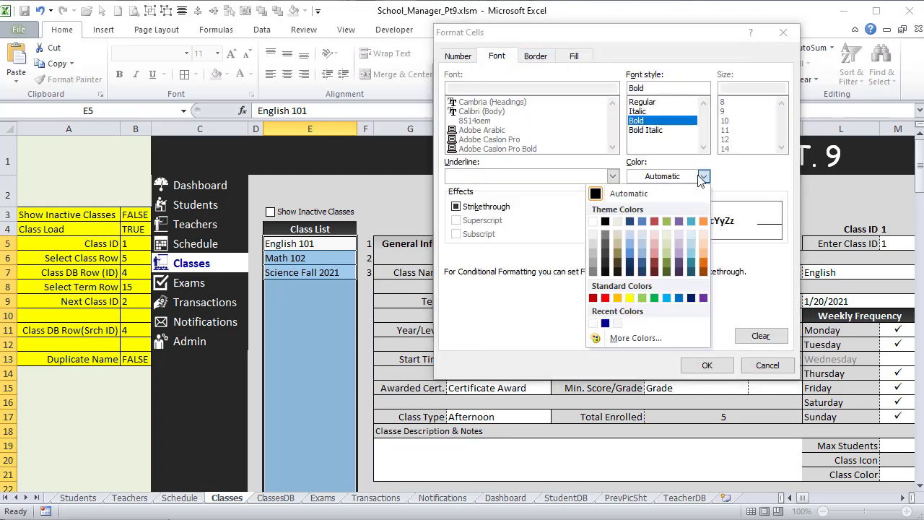
{"action": "left_click", "coordinate": [593, 221]}
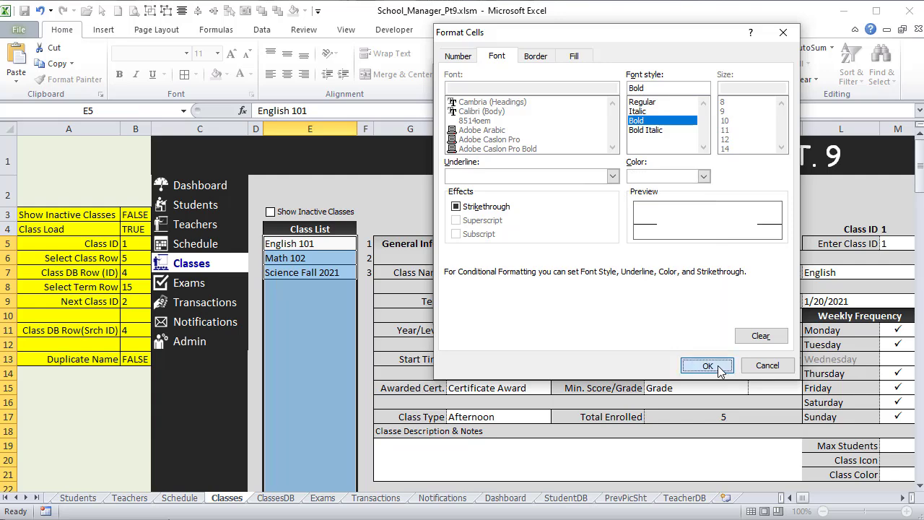
{"action": "left_click", "coordinate": [707, 365]}
{"action": "left_click", "coordinate": [607, 310]}
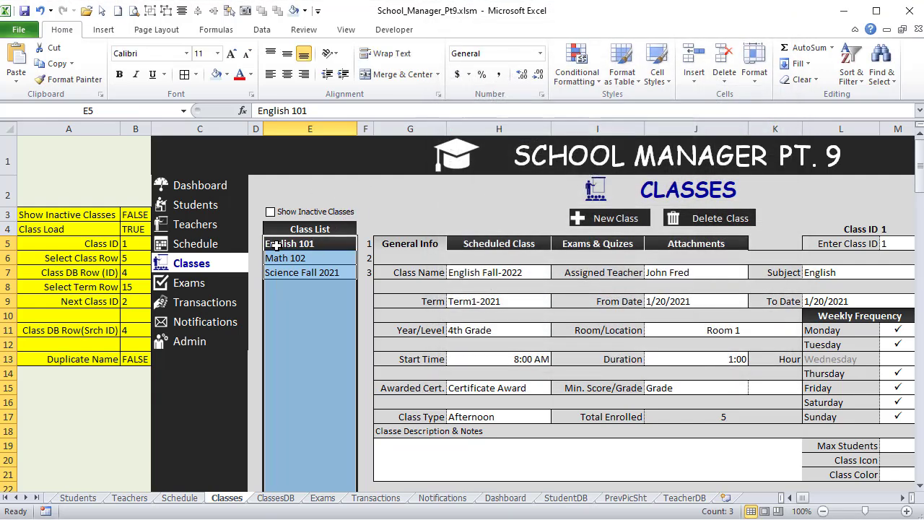
Test the class list highlight by setting the Class ID in B5 to 2 and finally to 3
{"action": "left_click", "coordinate": [125, 243]}
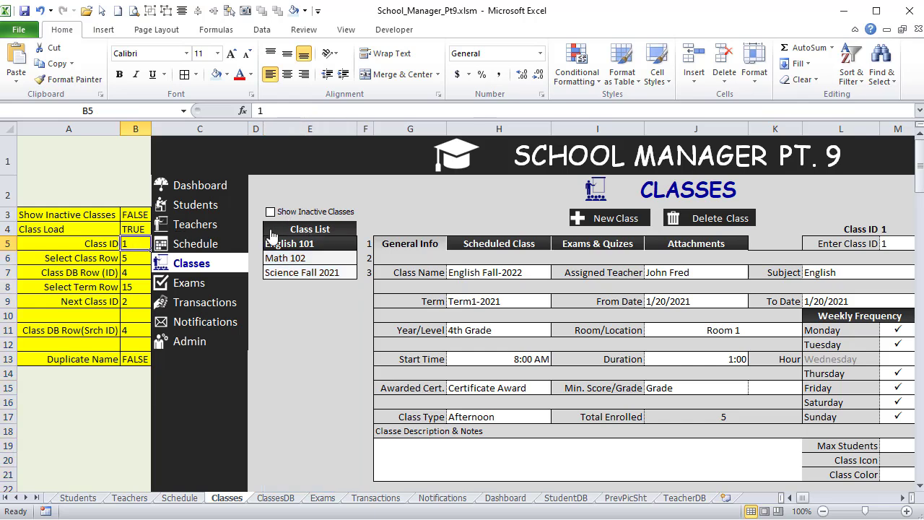
{"action": "type", "text": "2"}
{"action": "key", "text": "Return"}
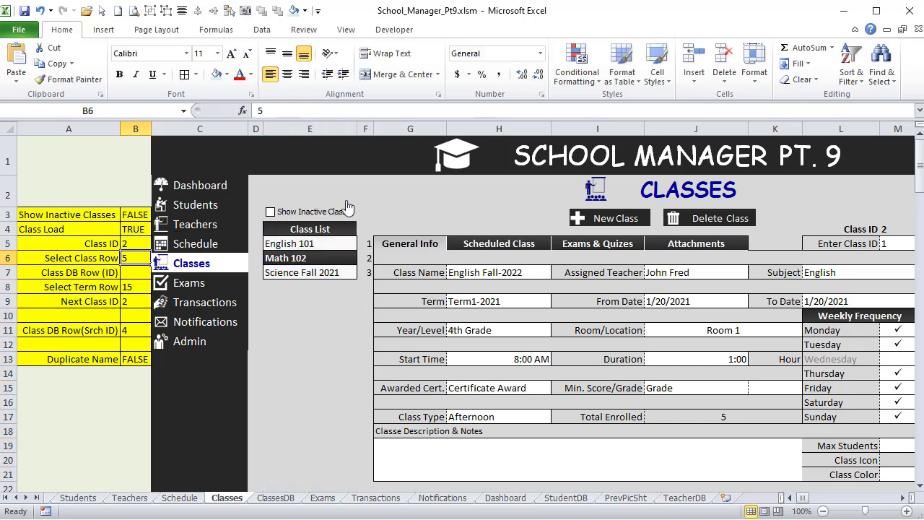
{"action": "left_click", "coordinate": [143, 243]}
{"action": "type", "text": "3"}
{"action": "key", "text": "Return"}
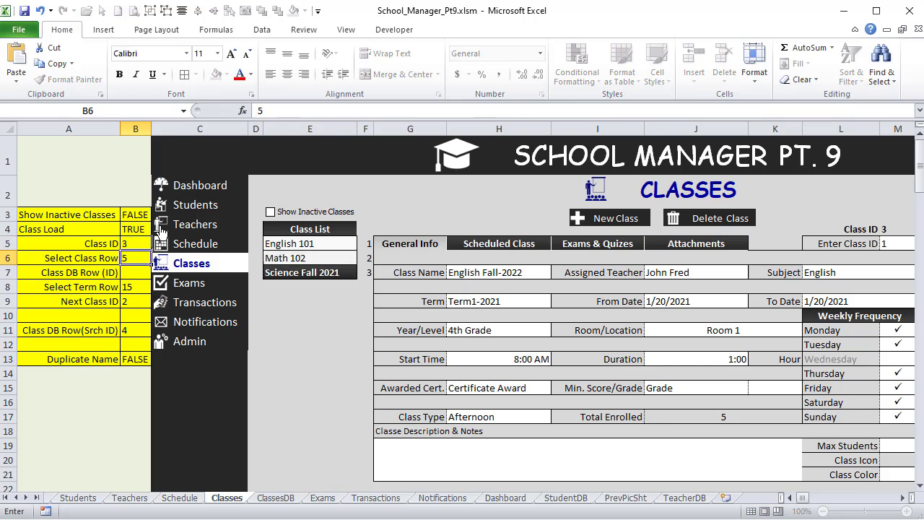
Try a light grey font colour on the class IDs in F5:F15
{"action": "left_click", "coordinate": [298, 257]}
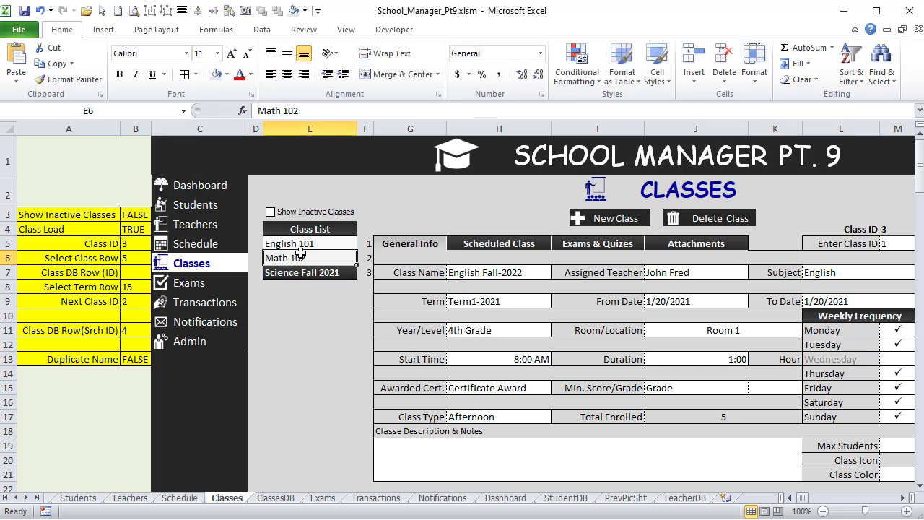
{"action": "left_click_drag", "start_coordinate": [369, 246], "coordinate": [365, 390]}
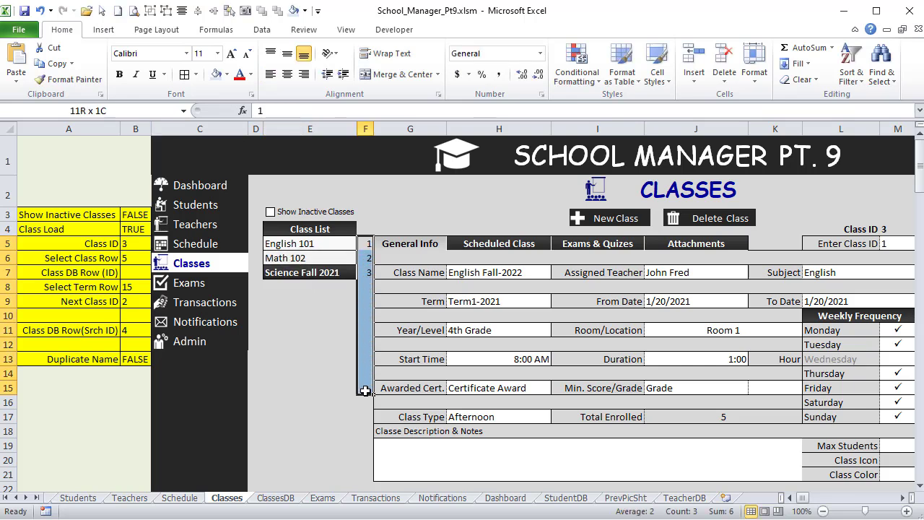
{"action": "left_click", "coordinate": [251, 74]}
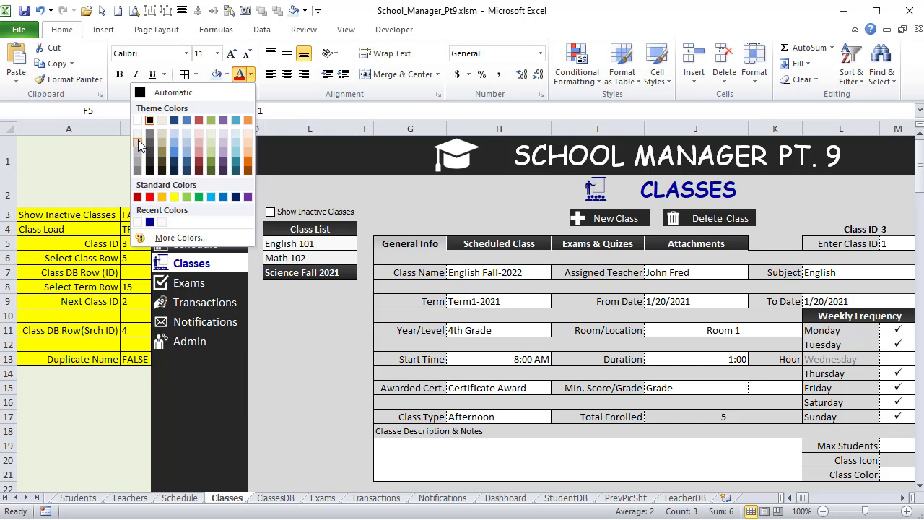
{"action": "left_click", "coordinate": [300, 239]}
{"action": "left_click", "coordinate": [285, 260]}
{"action": "left_click", "coordinate": [289, 245]}
{"action": "left_click_drag", "start_coordinate": [369, 244], "coordinate": [368, 259]}
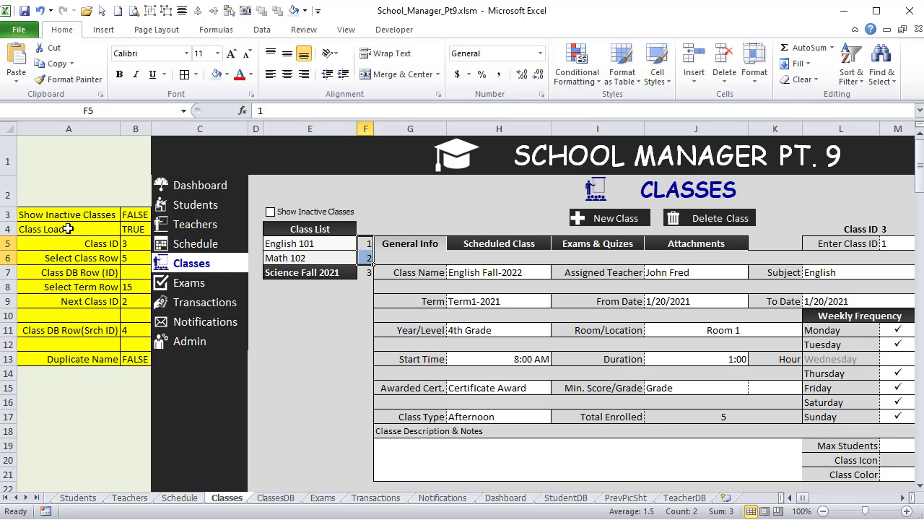
{"action": "left_click", "coordinate": [135, 244]}
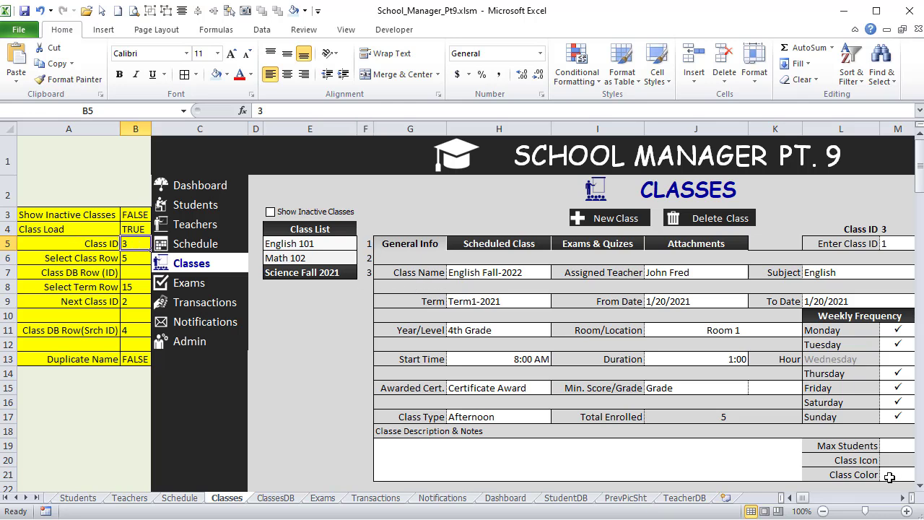
Rename the Scheduled Class section label in H5 to Scheduled Lesson
{"action": "left_click", "coordinate": [540, 246]}
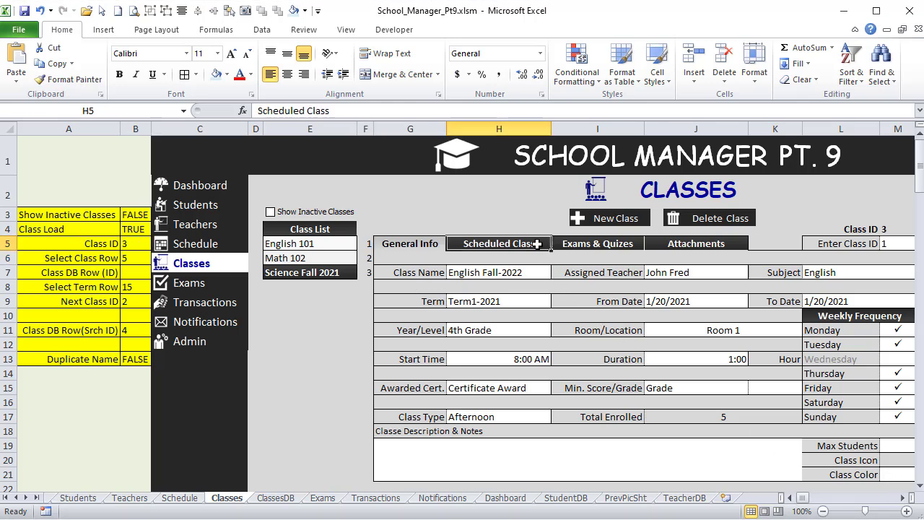
{"action": "left_click_drag", "start_coordinate": [337, 109], "coordinate": [305, 111]}
{"action": "key", "text": "BackSpace"}
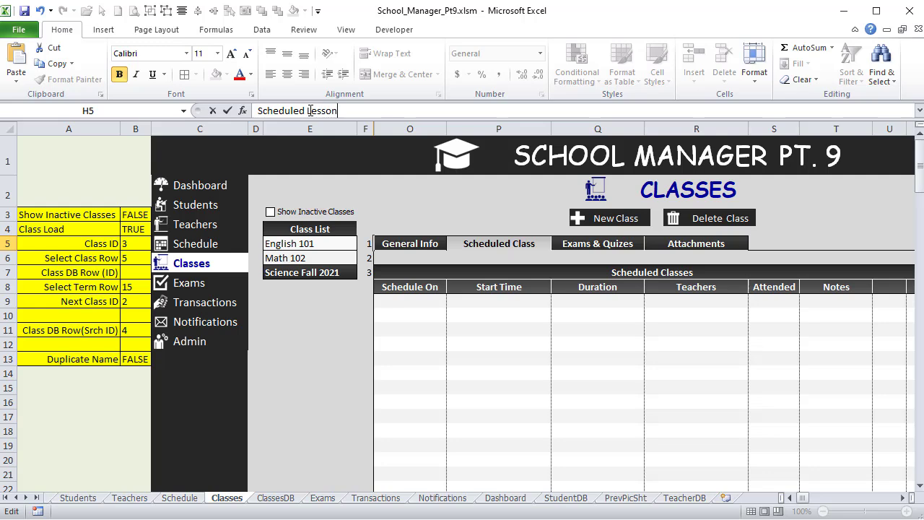
{"action": "key", "text": "Return"}
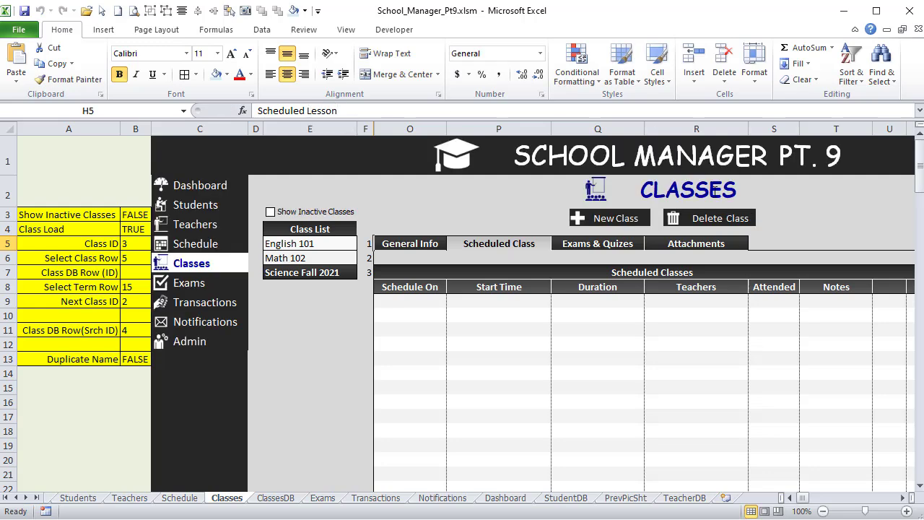
Rename the Scheduled Class label in Z5 of the Exams & Quizes section to Scheduled Lessons
{"action": "left_click", "coordinate": [423, 245]}
{"action": "left_click", "coordinate": [566, 246]}
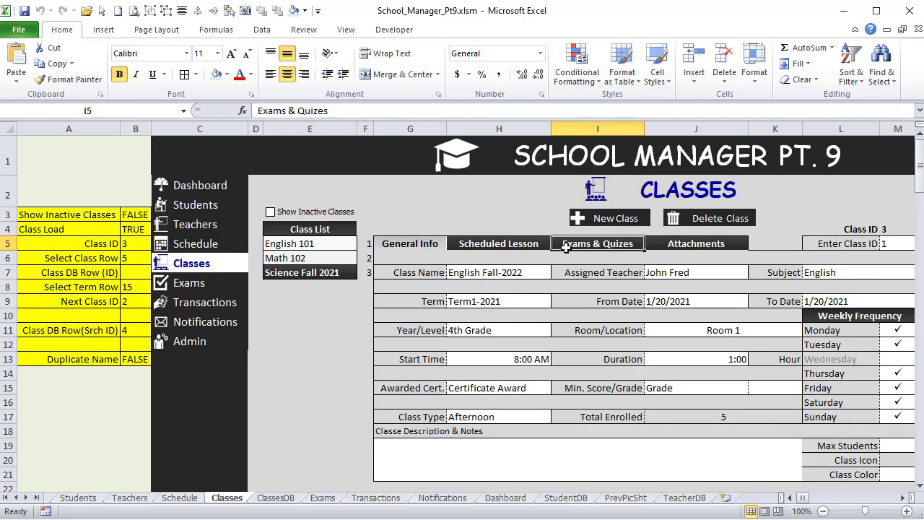
{"action": "left_click", "coordinate": [518, 243]}
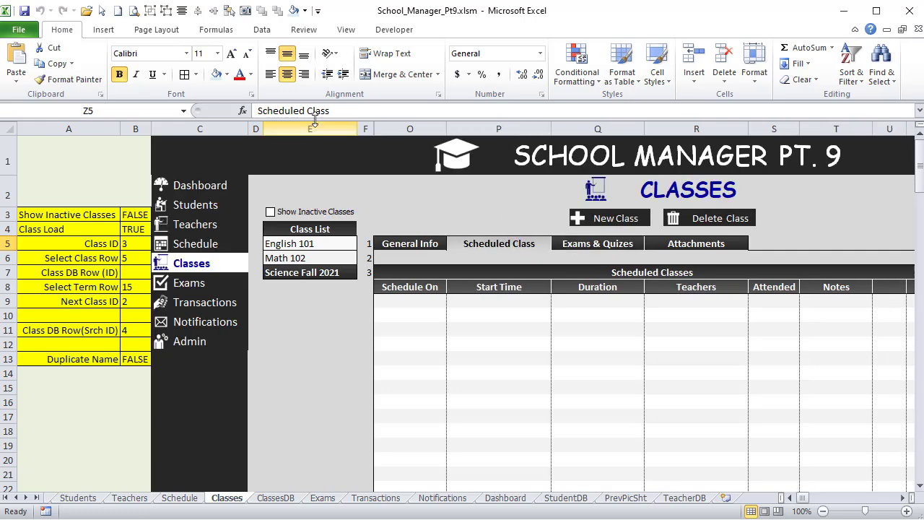
{"action": "left_click", "coordinate": [315, 112]}
{"action": "double_click", "coordinate": [315, 112]}
{"action": "type", "text": "Las"}
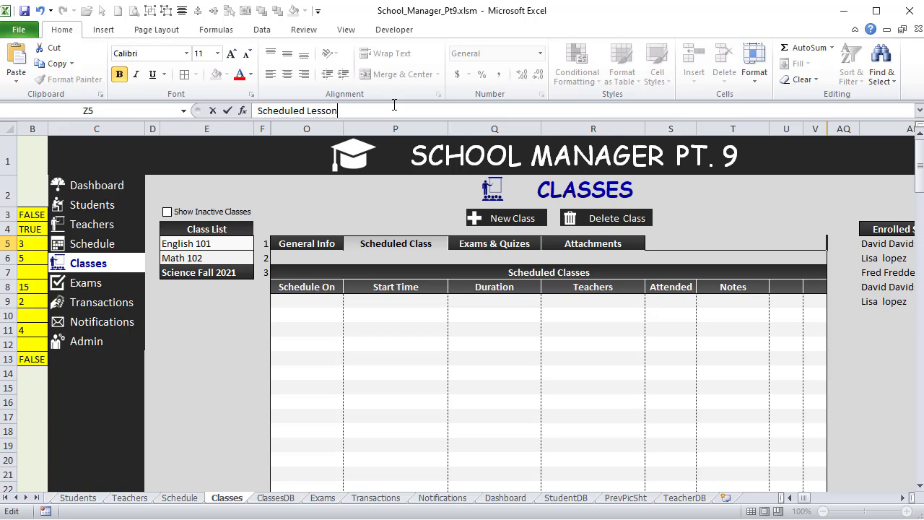
{"action": "type", "text": "sons"}
{"action": "key", "text": "Return"}
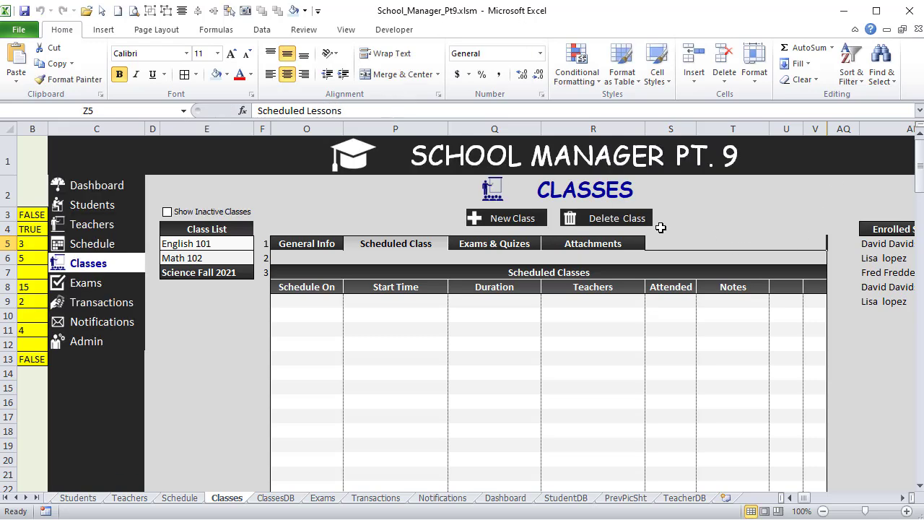
Rename the Scheduled Class label in AJ5 of the Attachments section to Scheduled Lessons
{"action": "left_click", "coordinate": [624, 241]}
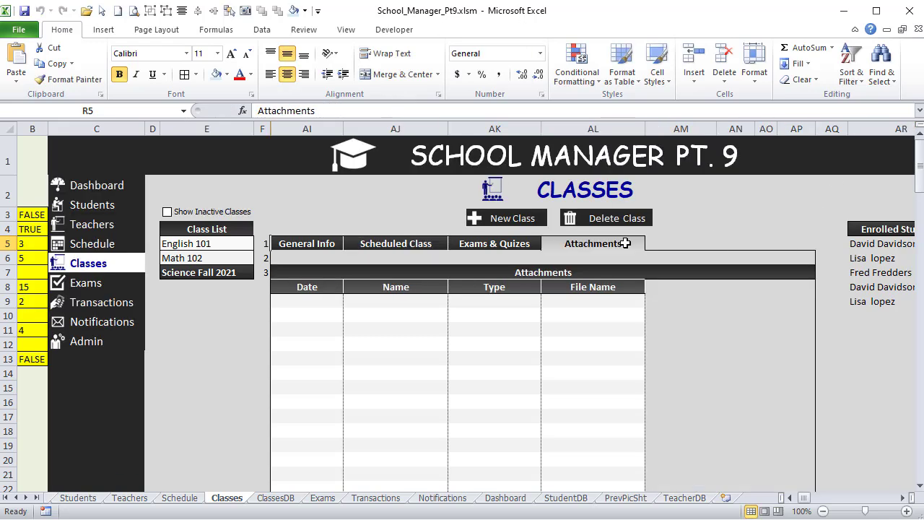
{"action": "left_click", "coordinate": [433, 244]}
{"action": "double_click", "coordinate": [311, 108]}
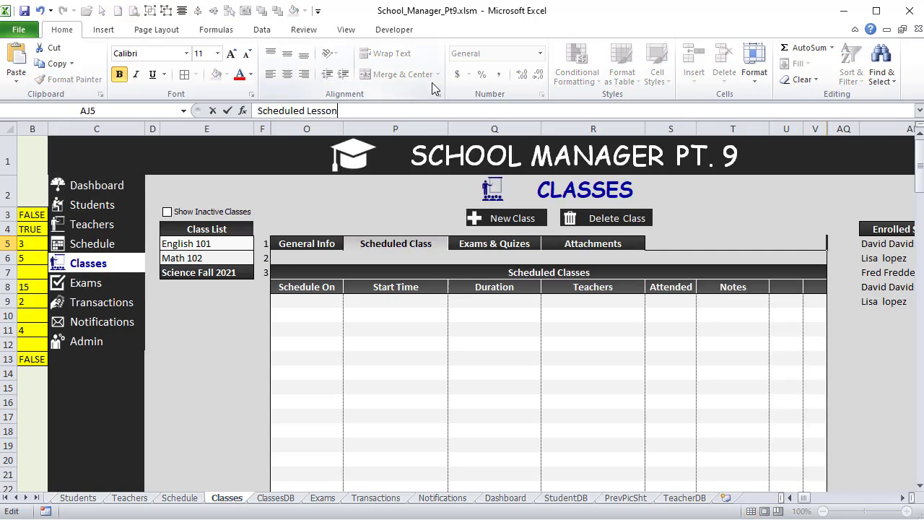
{"action": "key", "text": "Return"}
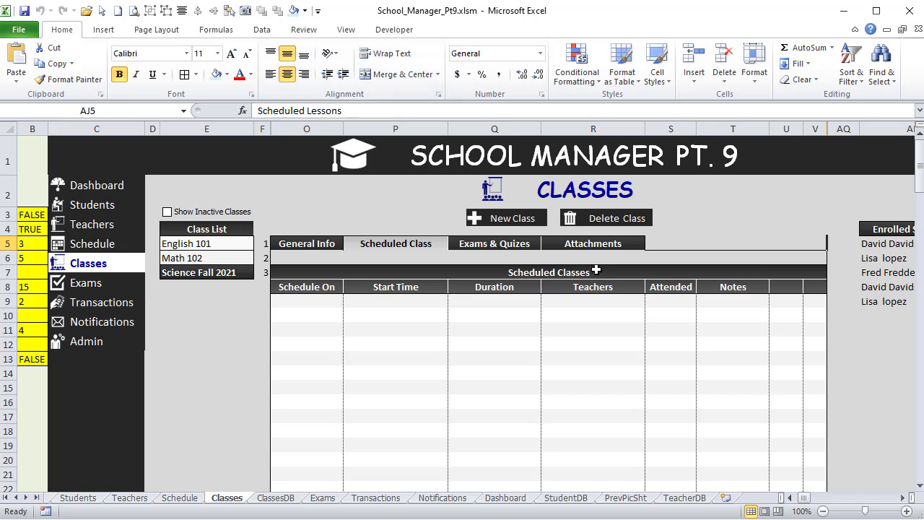
Change the Scheduled Classes table heading in O7 to Scheduled Lessons
{"action": "left_click", "coordinate": [598, 272]}
{"action": "double_click", "coordinate": [309, 108]}
{"action": "type", "text": "Lesson"}
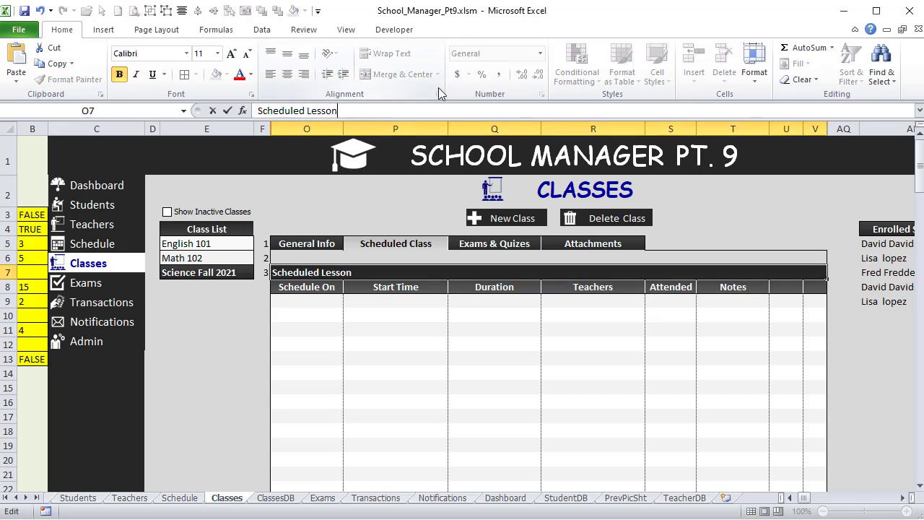
{"action": "key", "text": "Return"}
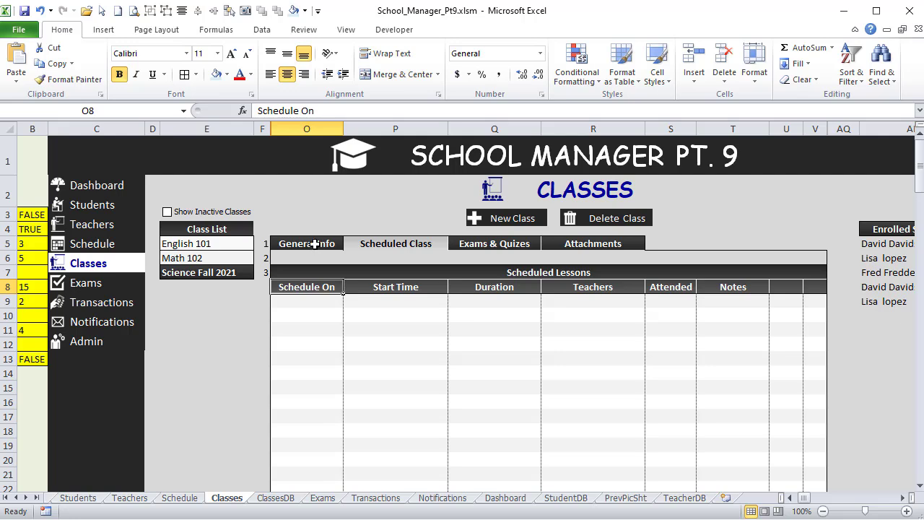
Rename the Scheduled Class label in P5 of the scheduled lessons section to Scheduled Lessons
{"action": "left_click", "coordinate": [491, 244]}
{"action": "left_click", "coordinate": [423, 246]}
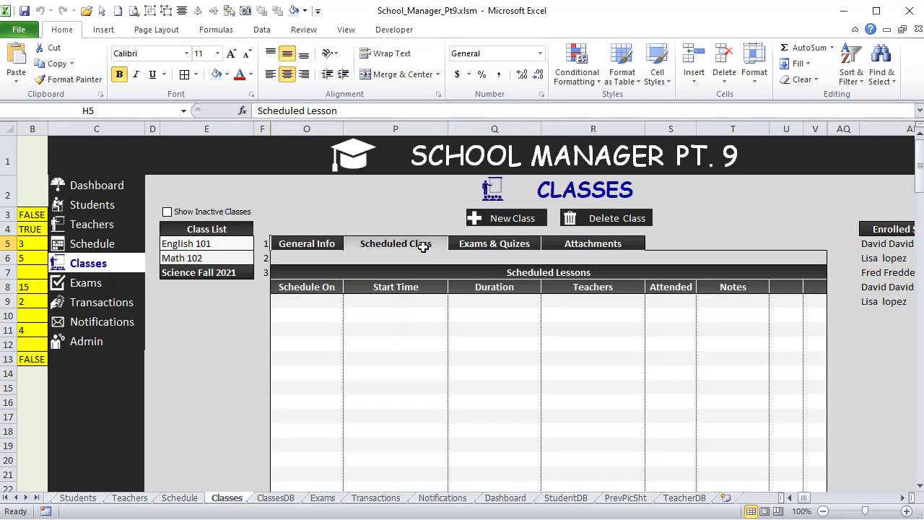
{"action": "left_click", "coordinate": [498, 244]}
{"action": "left_click", "coordinate": [593, 244]}
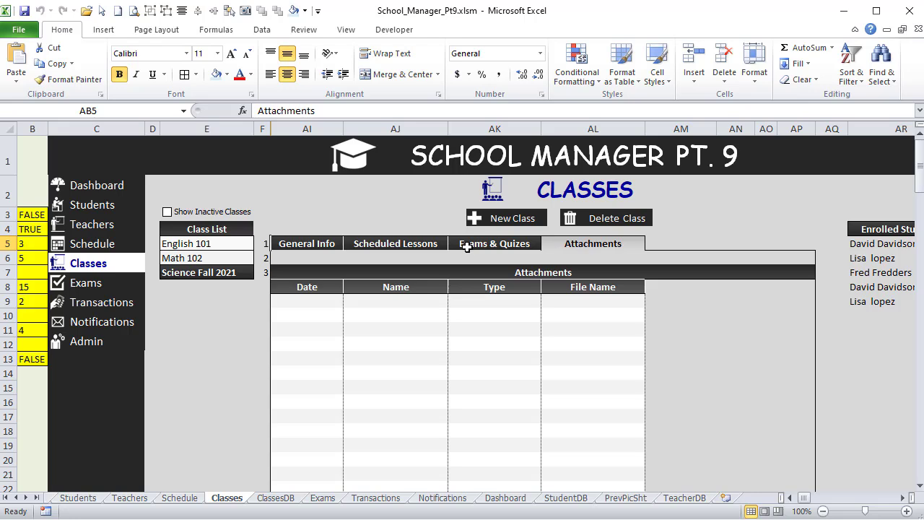
{"action": "left_click", "coordinate": [466, 247]}
{"action": "left_click", "coordinate": [408, 244]}
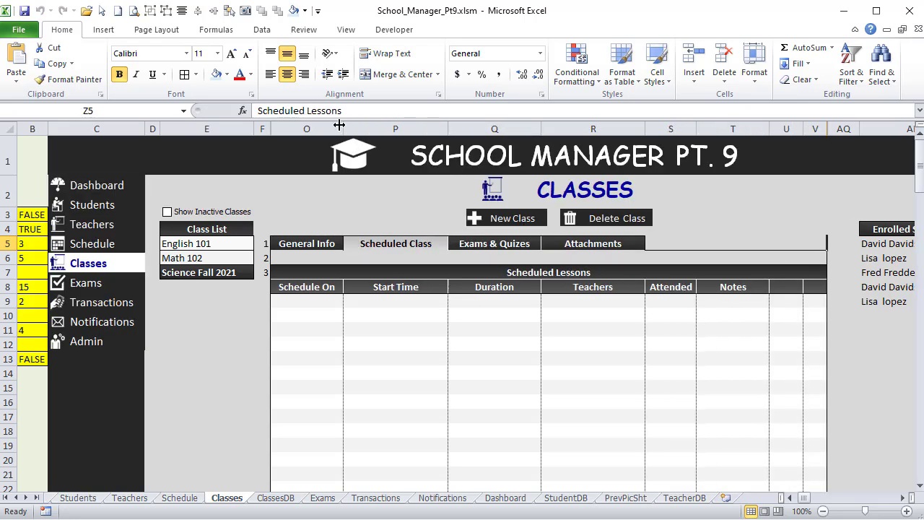
{"action": "left_click_drag", "start_coordinate": [368, 247], "coordinate": [422, 248]}
{"action": "double_click", "coordinate": [322, 108]}
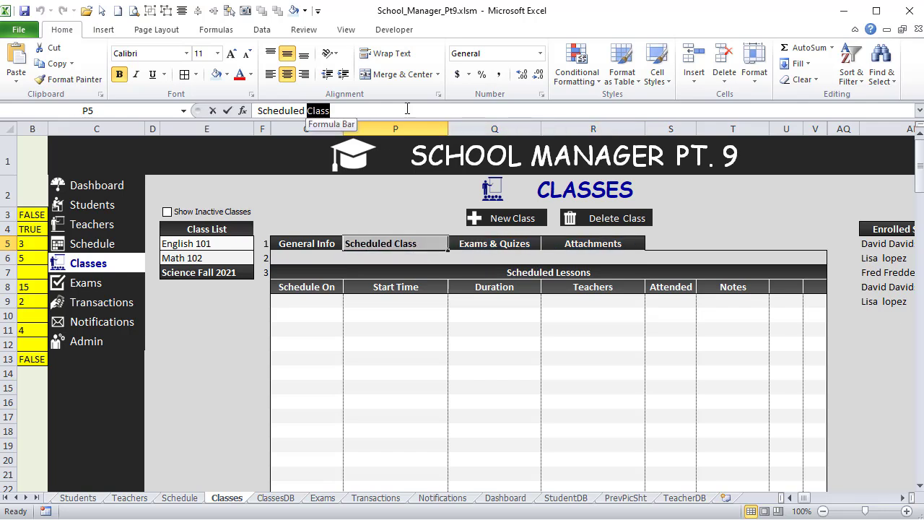
{"action": "type", "text": "Lessons"}
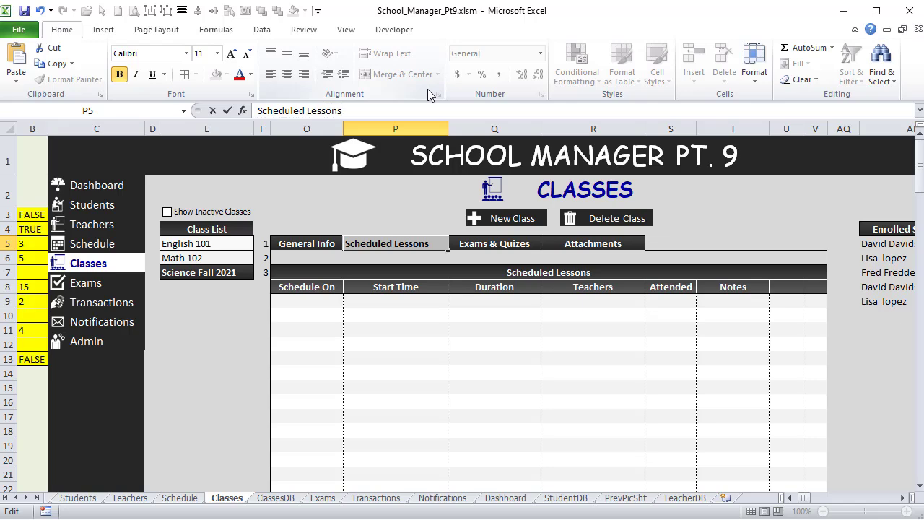
{"action": "key", "text": "Return"}
Check the labels across the General Info, Scheduled Lessons, Exams & Quizes and Attachments sections, ending on General Info
{"action": "left_click", "coordinate": [283, 240]}
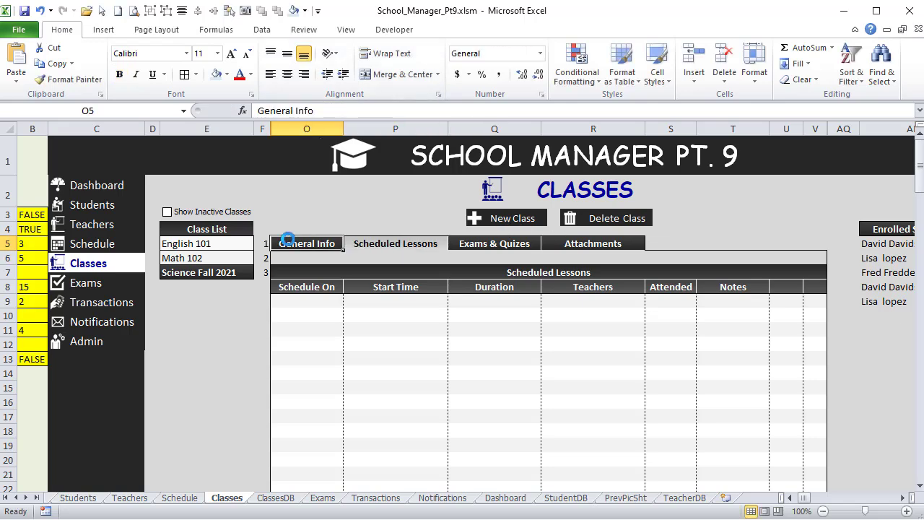
{"action": "left_click", "coordinate": [390, 242]}
{"action": "left_click", "coordinate": [489, 246]}
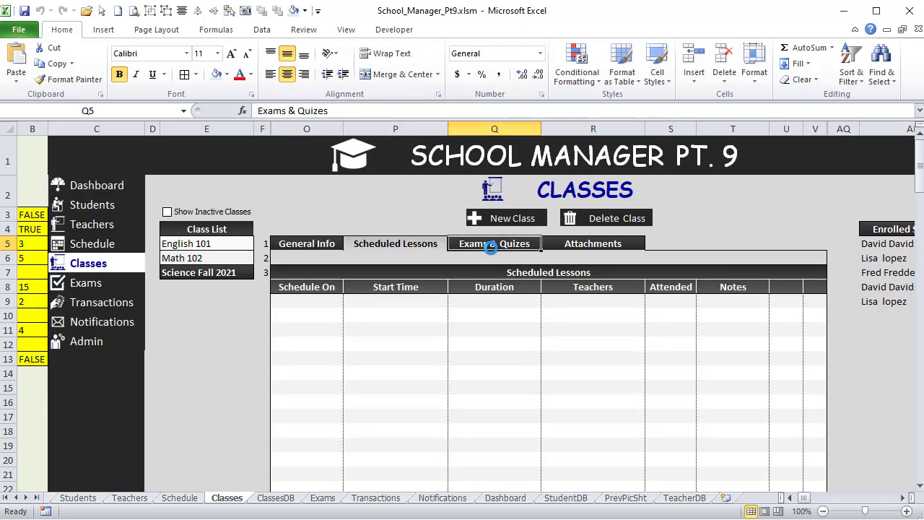
{"action": "left_click", "coordinate": [621, 248]}
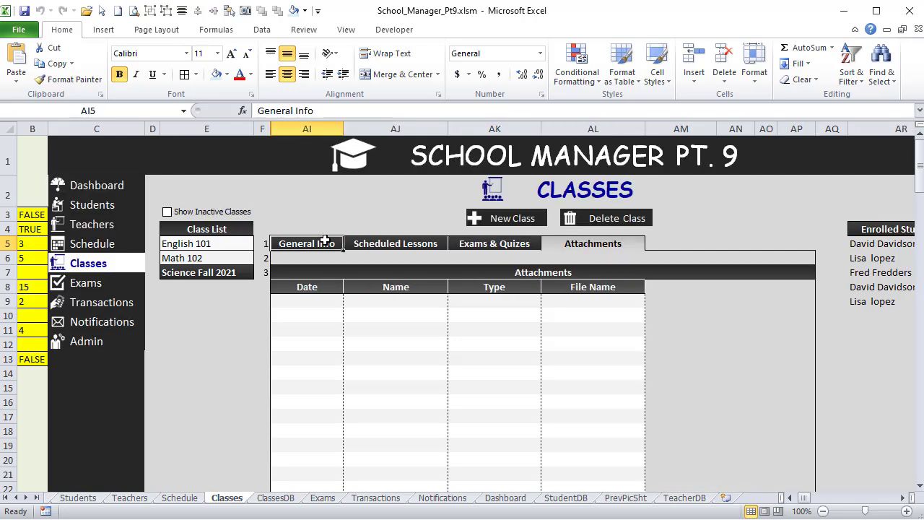
{"action": "left_click", "coordinate": [325, 241]}
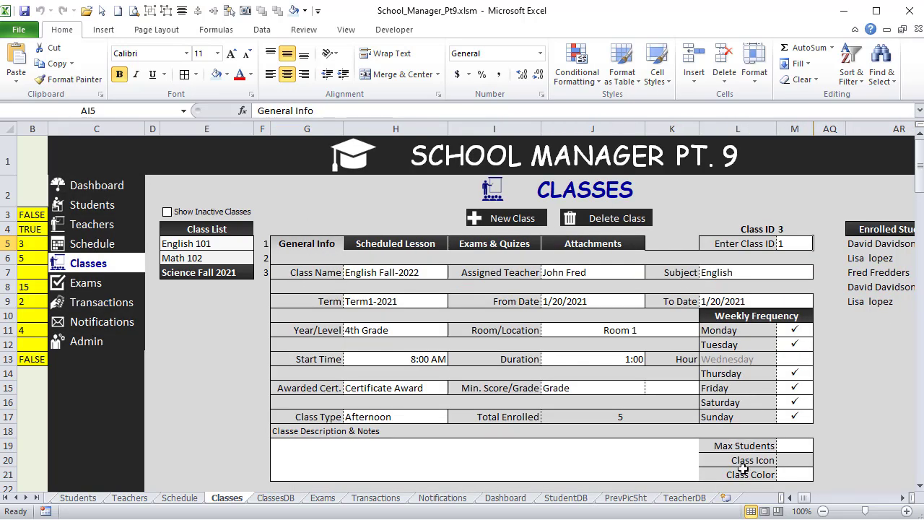
Fill the Class Icon cell M20 with white and save the workbook
{"action": "left_click", "coordinate": [786, 445]}
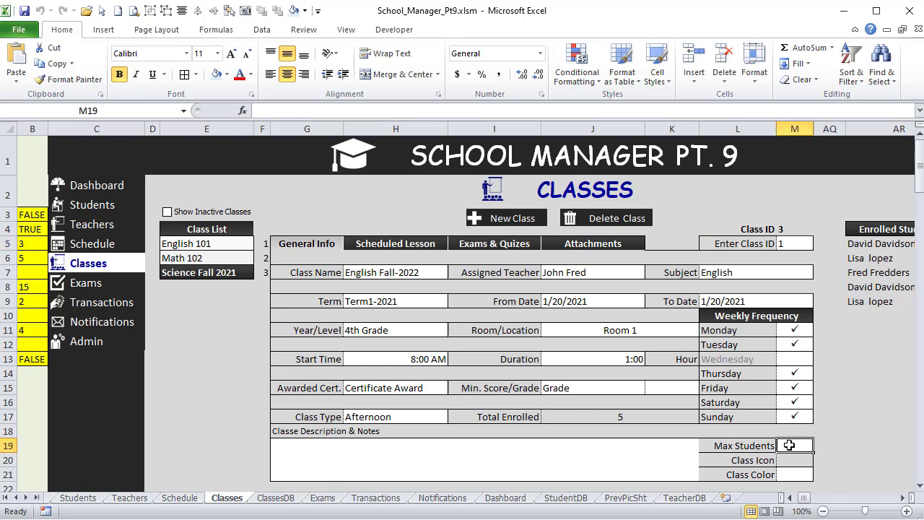
{"action": "left_click", "coordinate": [803, 474]}
{"action": "left_click", "coordinate": [800, 458]}
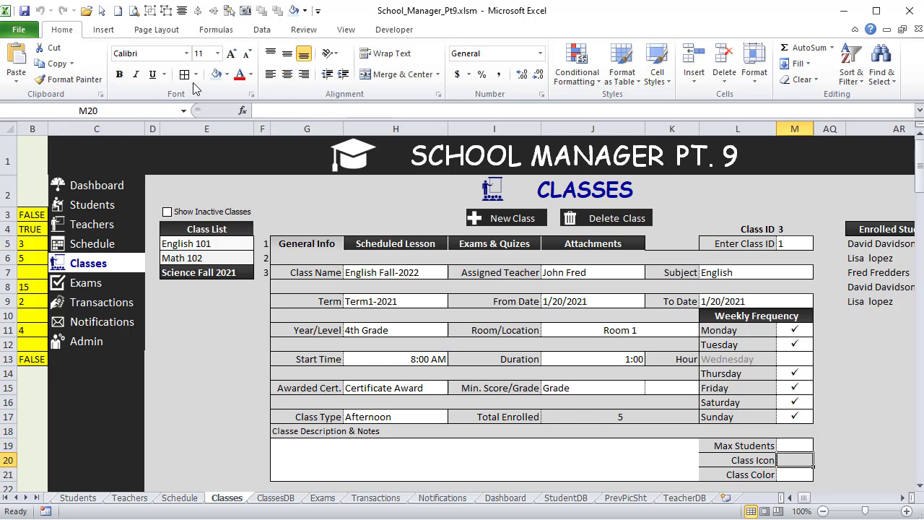
{"action": "left_click", "coordinate": [227, 75]}
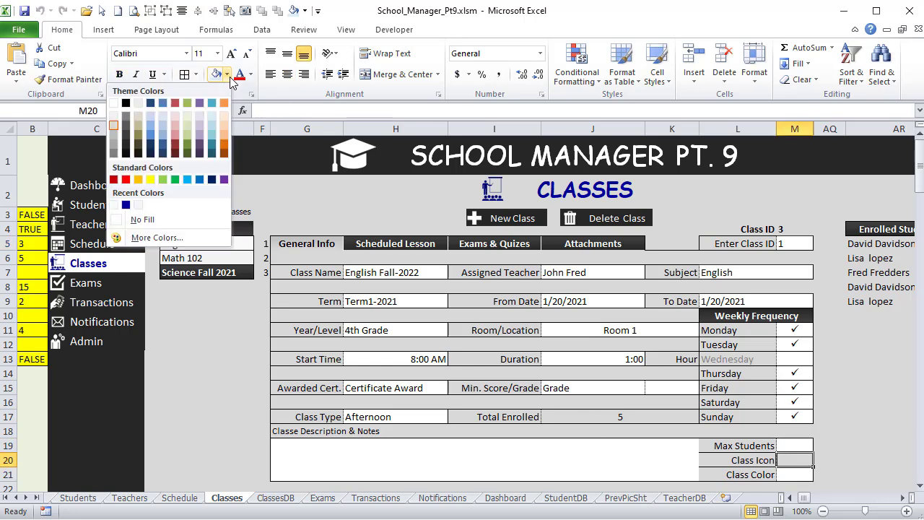
{"action": "left_click", "coordinate": [114, 104]}
{"action": "left_click_drag", "start_coordinate": [786, 446], "coordinate": [788, 471]}
{"action": "left_click", "coordinate": [793, 464]}
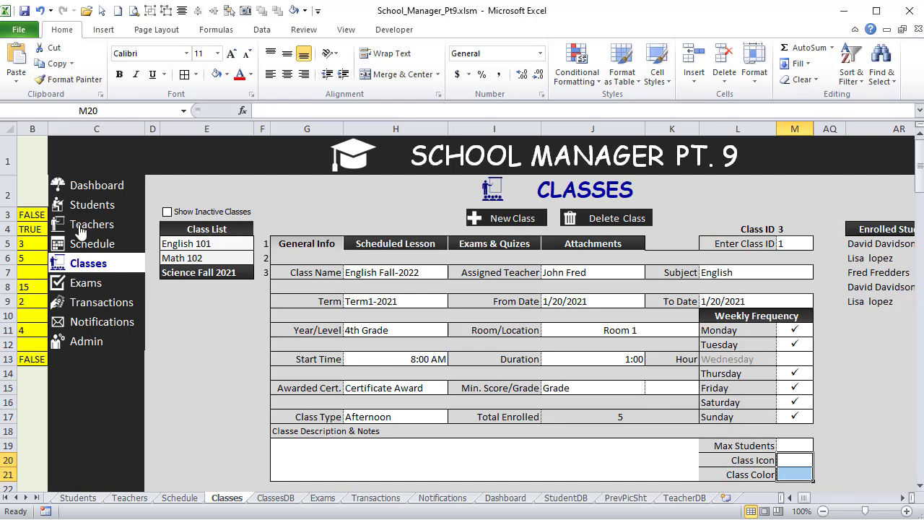
{"action": "left_click", "coordinate": [24, 10]}
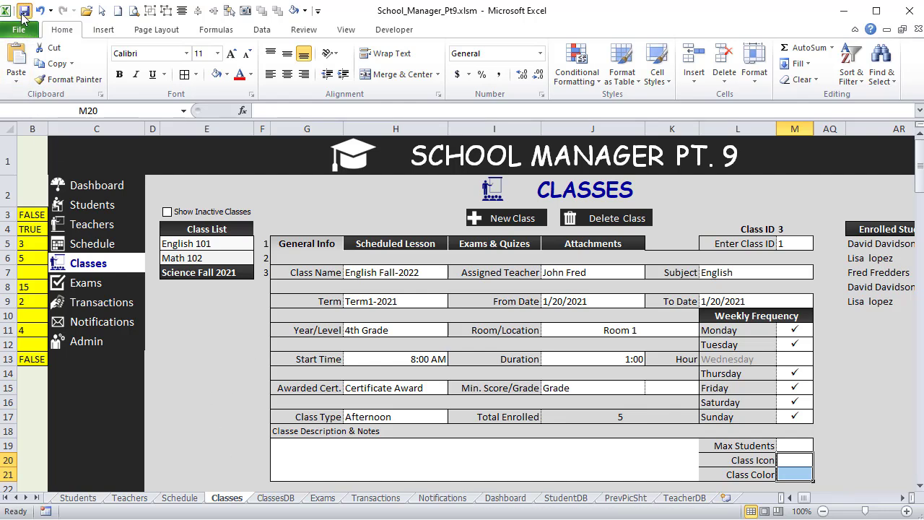
Open the recent workbook School_Manager_Pt9_Sample.xlsm
{"action": "left_click", "coordinate": [18, 32]}
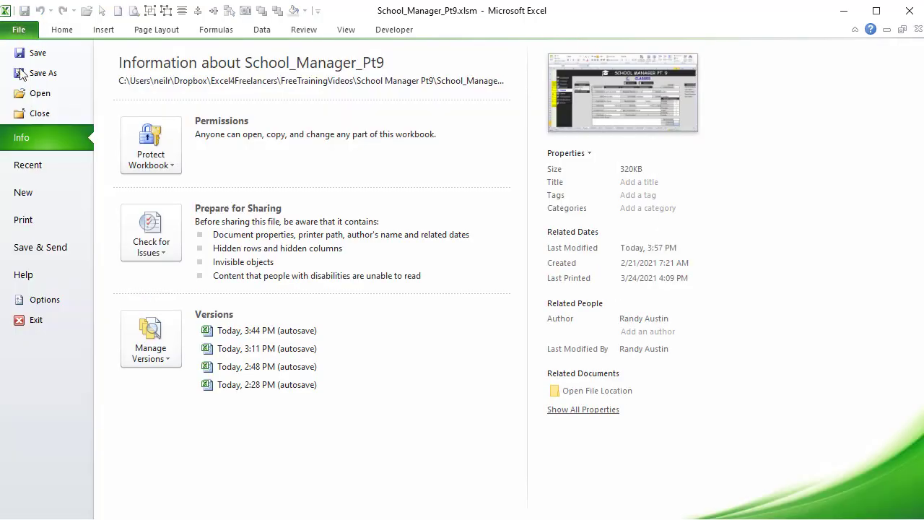
{"action": "left_click", "coordinate": [29, 165]}
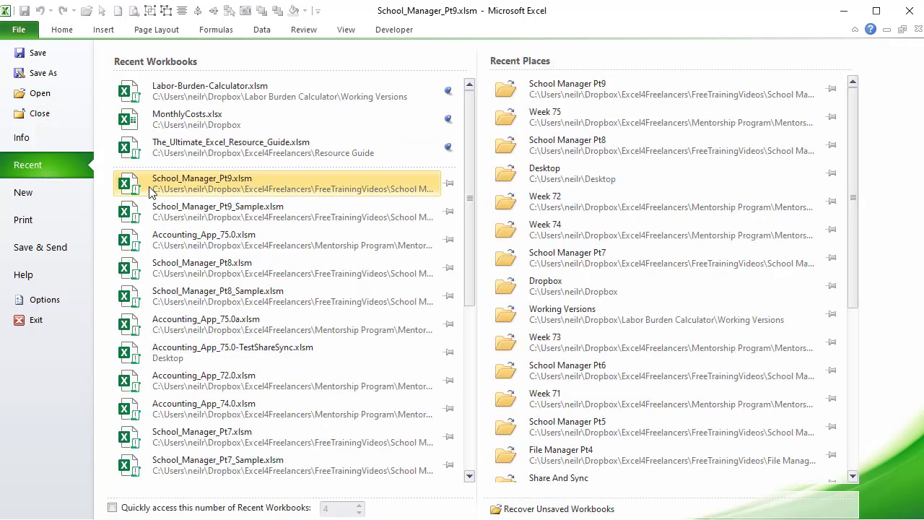
{"action": "left_click", "coordinate": [190, 215]}
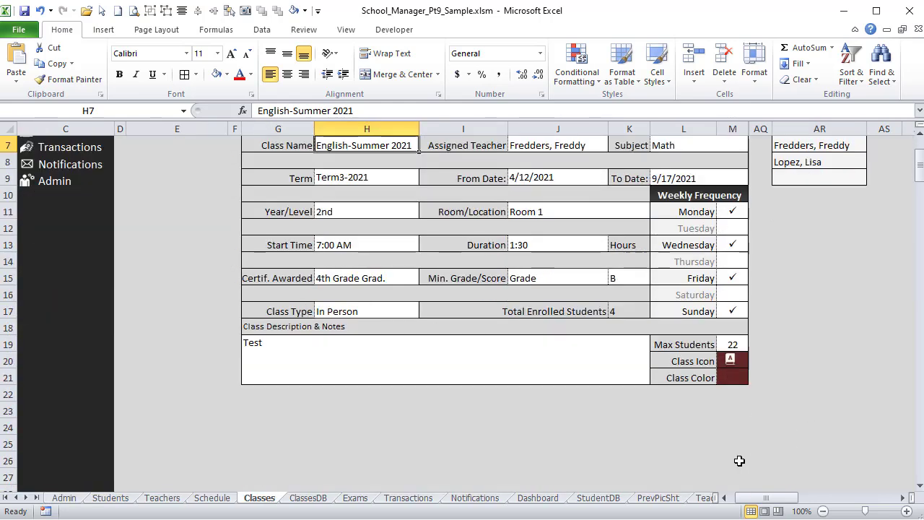
Copy the Class Color palette from the sample's Classes sheet into the Classes sheet of School_Manager_Pt9.xlsm, placing it over columns G to I
{"action": "left_click", "coordinate": [731, 378]}
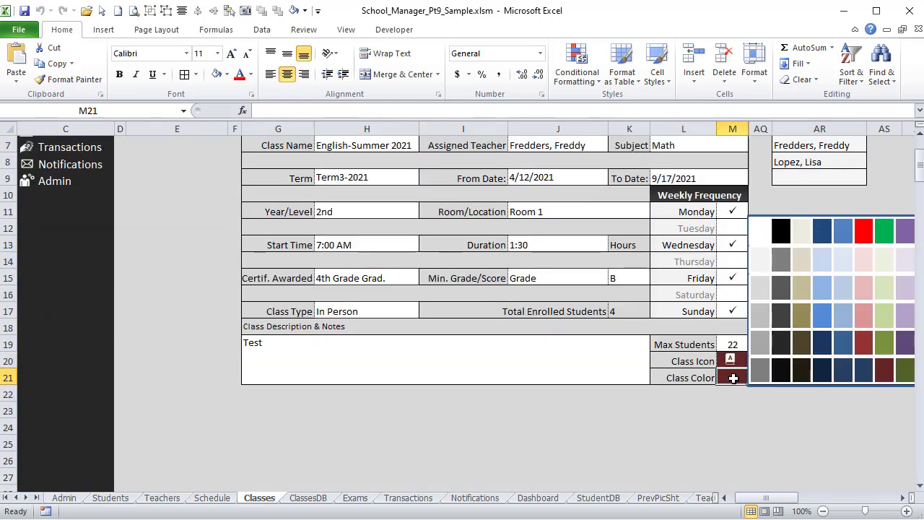
{"action": "right_click", "coordinate": [784, 218]}
{"action": "left_click", "coordinate": [780, 210]}
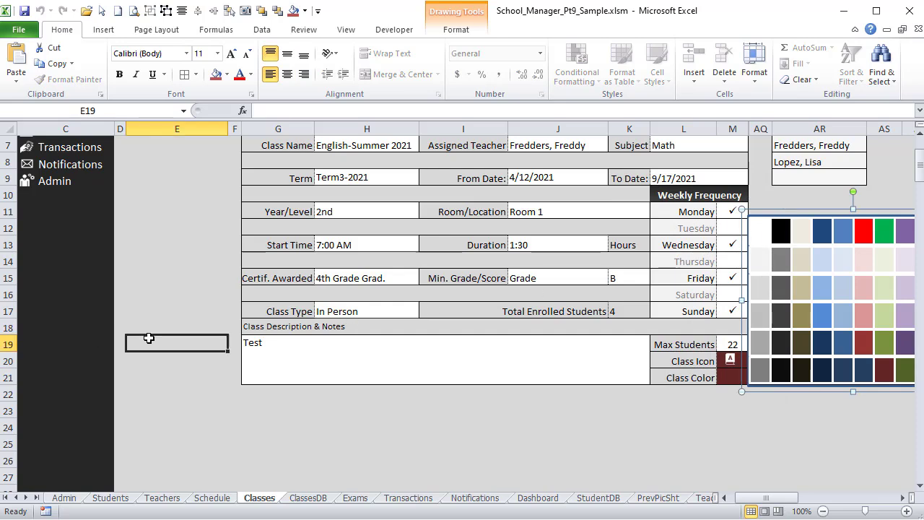
{"action": "left_click", "coordinate": [144, 338]}
{"action": "key", "text": "ctrl+Tab"}
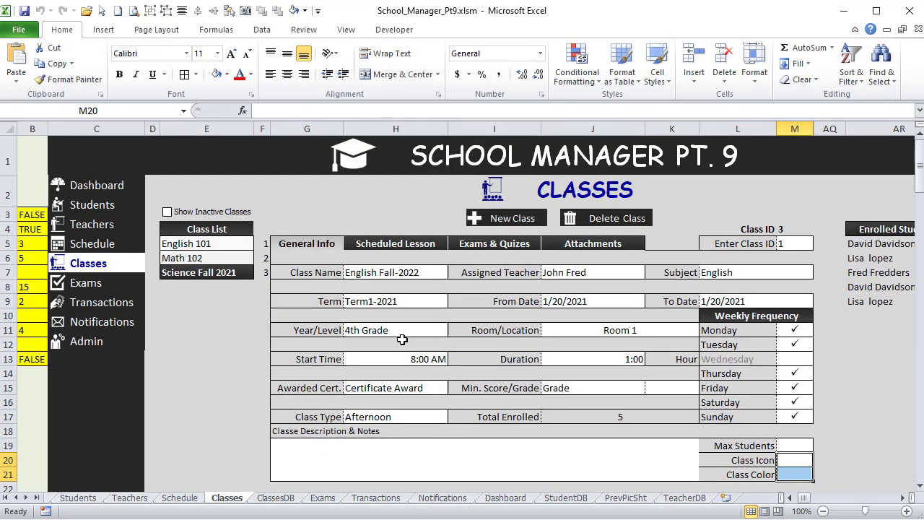
{"action": "key", "text": "ctrl+v"}
{"action": "left_click_drag", "start_coordinate": [783, 441], "coordinate": [339, 211]}
{"action": "left_click", "coordinate": [199, 315]}
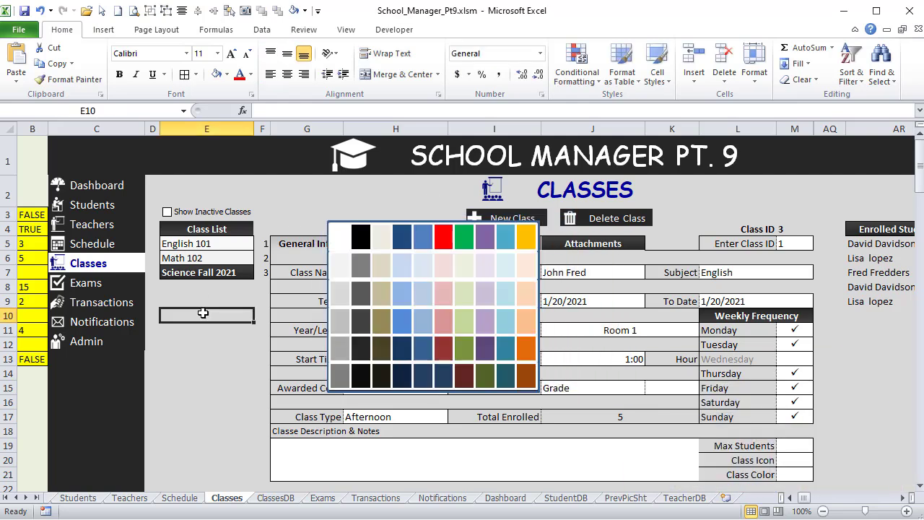
Save School_Manager_Pt9.xlsm and close the sample workbook
{"action": "left_click", "coordinate": [26, 12]}
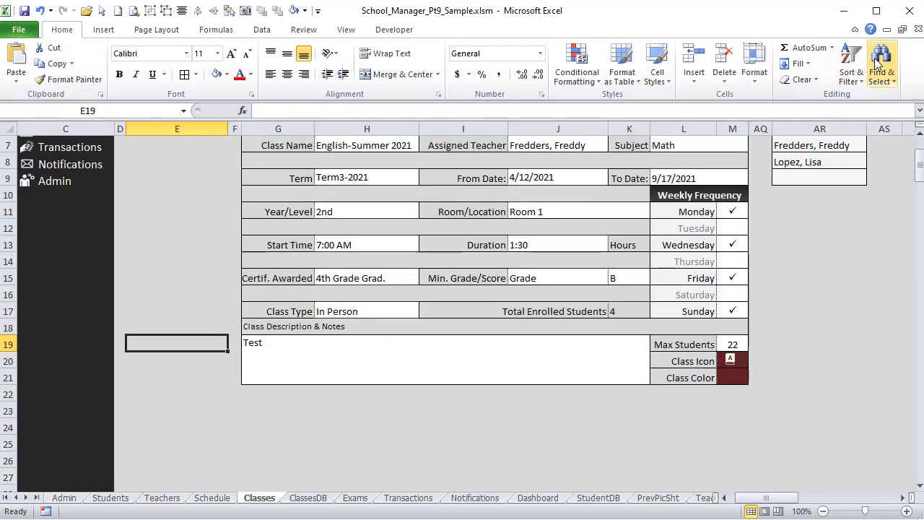
{"action": "left_click", "coordinate": [919, 30]}
{"action": "left_click", "coordinate": [690, 405]}
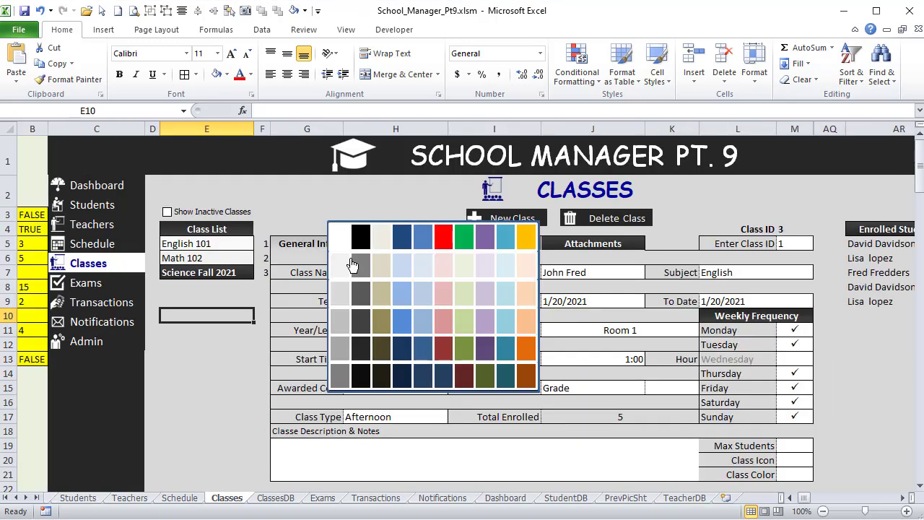
Examine the ColorPalatte group, one of its blue color swatches, and the rectangle shape used for such swatches
{"action": "right_click", "coordinate": [396, 224]}
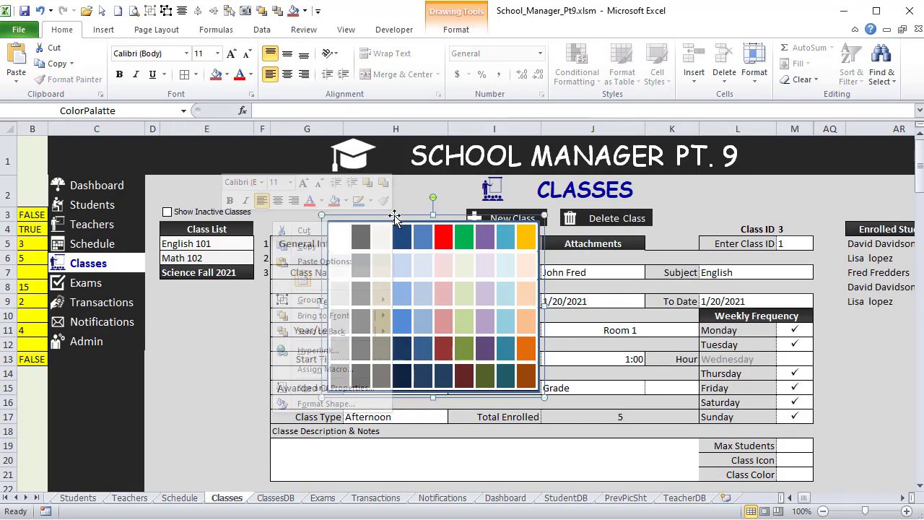
{"action": "right_click", "coordinate": [413, 251]}
{"action": "left_click", "coordinate": [414, 251]}
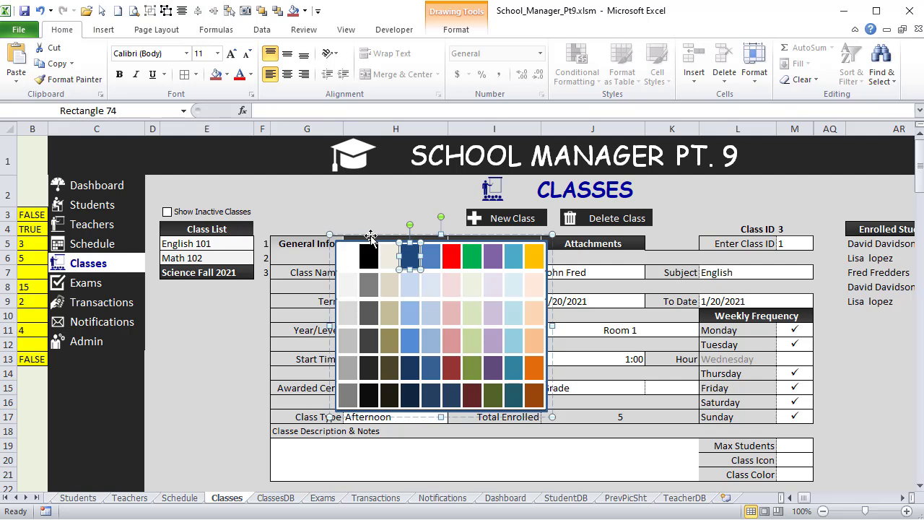
{"action": "left_click", "coordinate": [371, 237]}
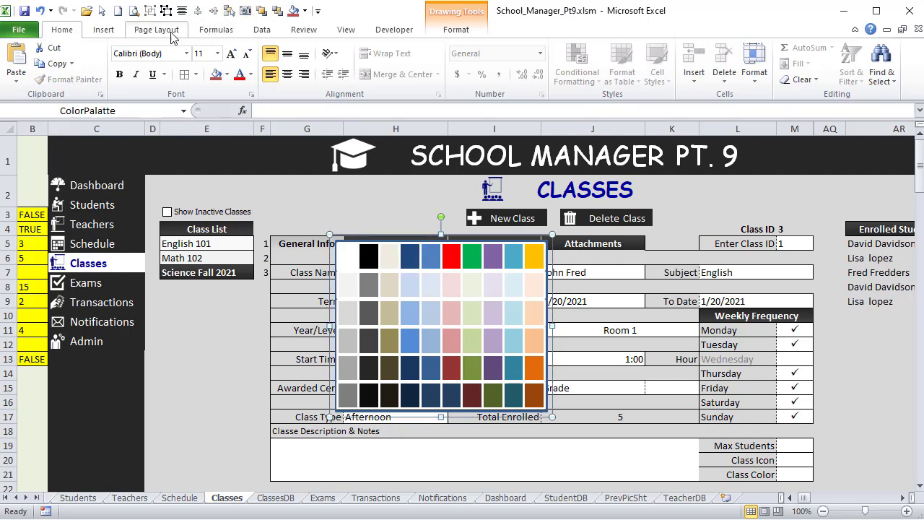
{"action": "left_click", "coordinate": [114, 32]}
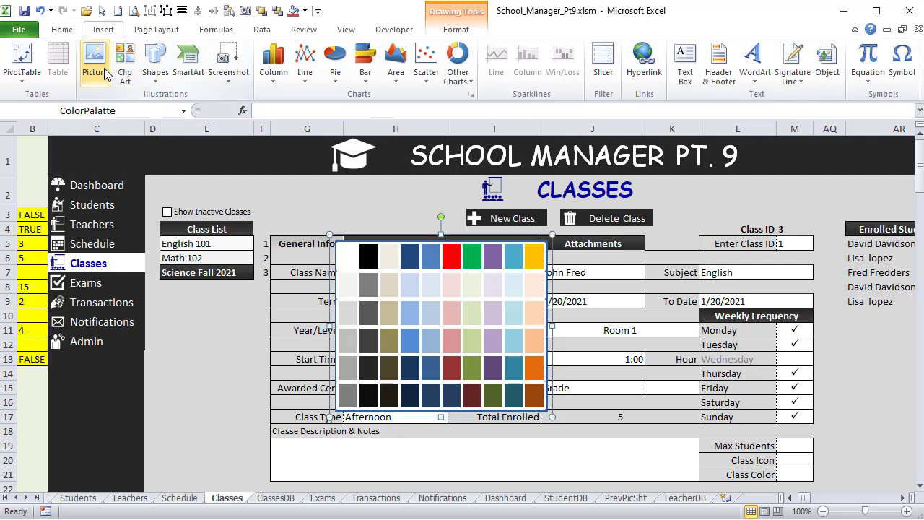
{"action": "left_click", "coordinate": [159, 74]}
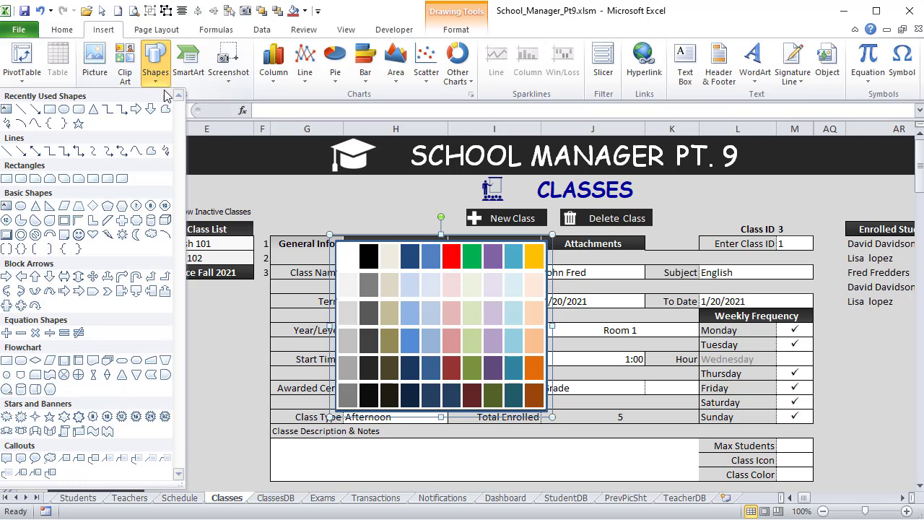
{"action": "left_click", "coordinate": [50, 109]}
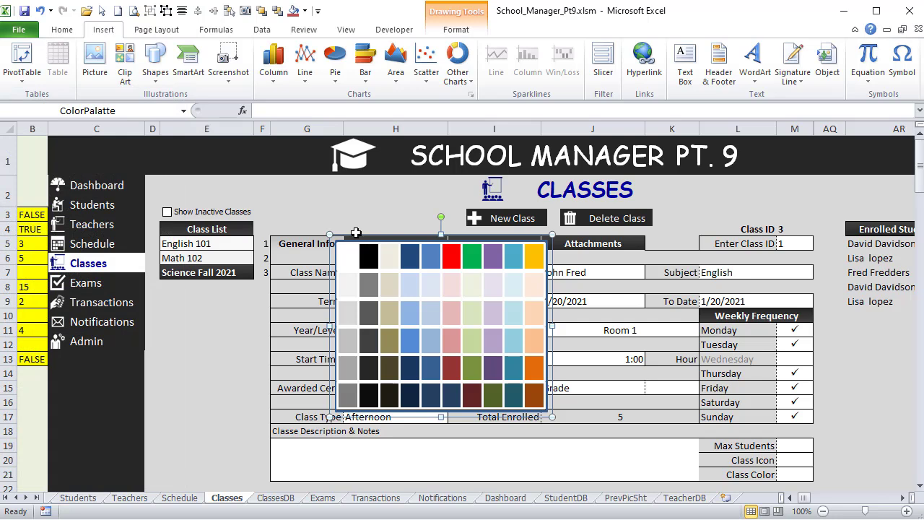
Move the ColorPalatte group beside the Class Color field, with its upper corner at about J15
{"action": "left_click", "coordinate": [786, 474]}
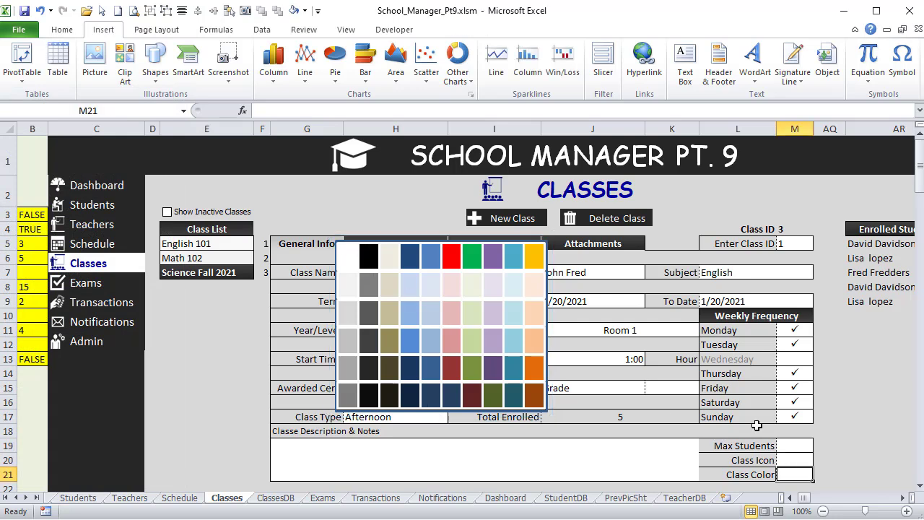
{"action": "scroll", "coordinate": [734, 424], "scroll_direction": "down", "scroll_amount": 2}
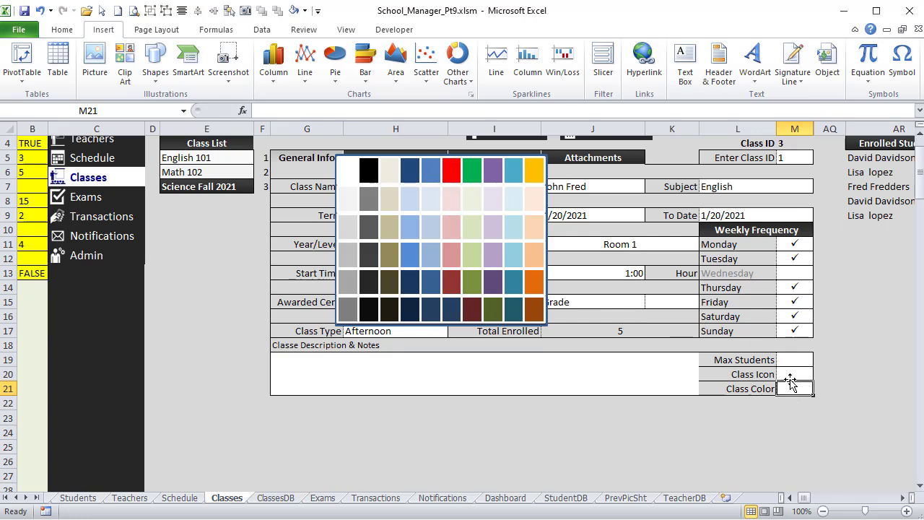
{"action": "left_click_drag", "start_coordinate": [794, 380], "coordinate": [794, 386]}
{"action": "left_click", "coordinate": [361, 155]}
{"action": "right_click", "coordinate": [359, 154]}
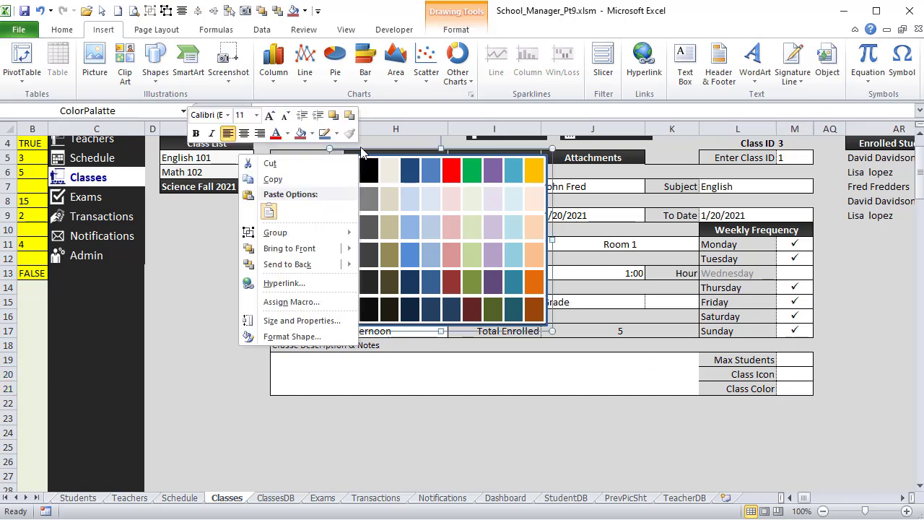
{"action": "left_click_drag", "start_coordinate": [367, 165], "coordinate": [619, 282]}
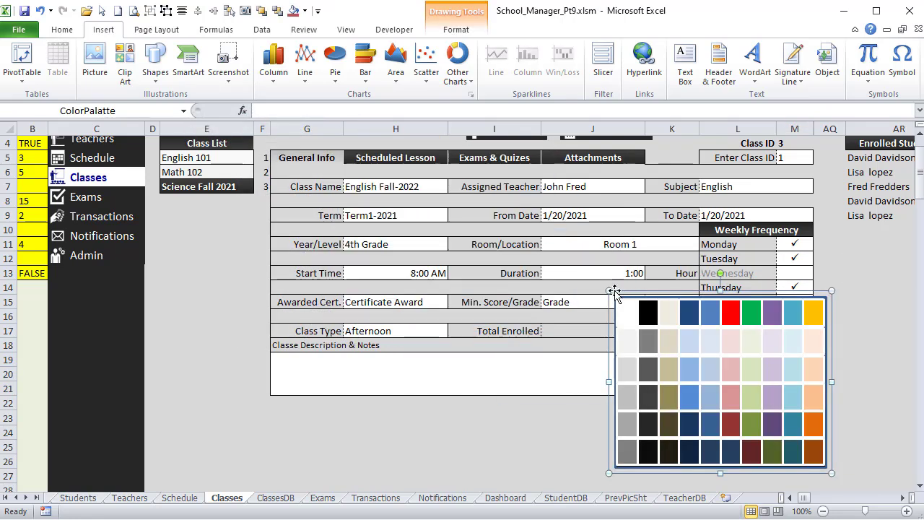
Open the code of the Classes_Macros module in the Visual Basic editor
{"action": "scroll", "coordinate": [343, 289], "scroll_direction": "up", "scroll_amount": 1}
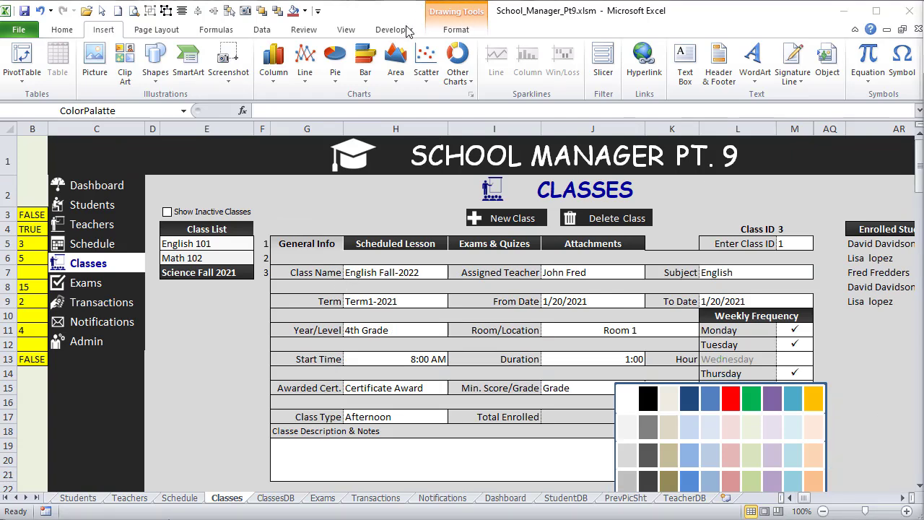
{"action": "left_click", "coordinate": [377, 30]}
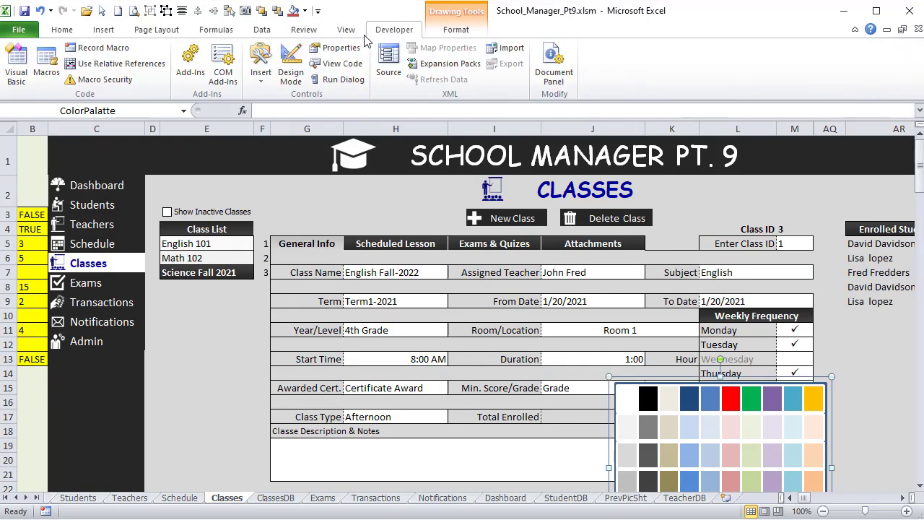
{"action": "left_click", "coordinate": [18, 65]}
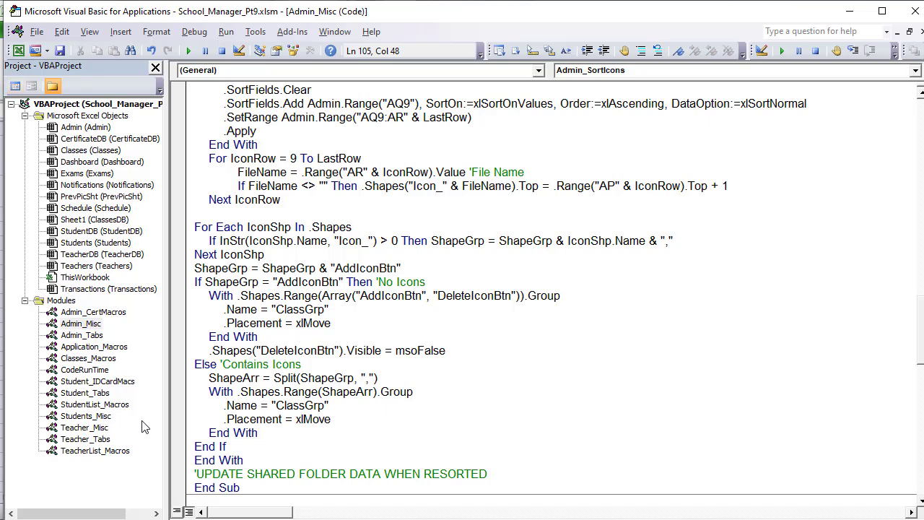
{"action": "double_click", "coordinate": [94, 359]}
Insert blank lines above the ClassTab_GenInfo macro and create an empty macro named Class_SelectColor there
{"action": "left_click", "coordinate": [196, 116]}
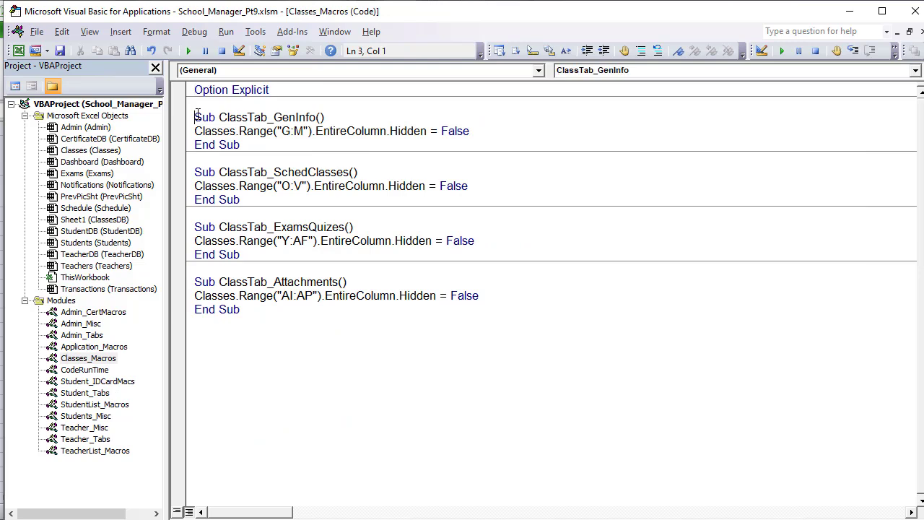
{"action": "key", "text": "Return"}
{"action": "key", "text": "Return"}
{"action": "key", "text": "Return"}
{"action": "key", "text": "Return"}
{"action": "key", "text": "Return"}
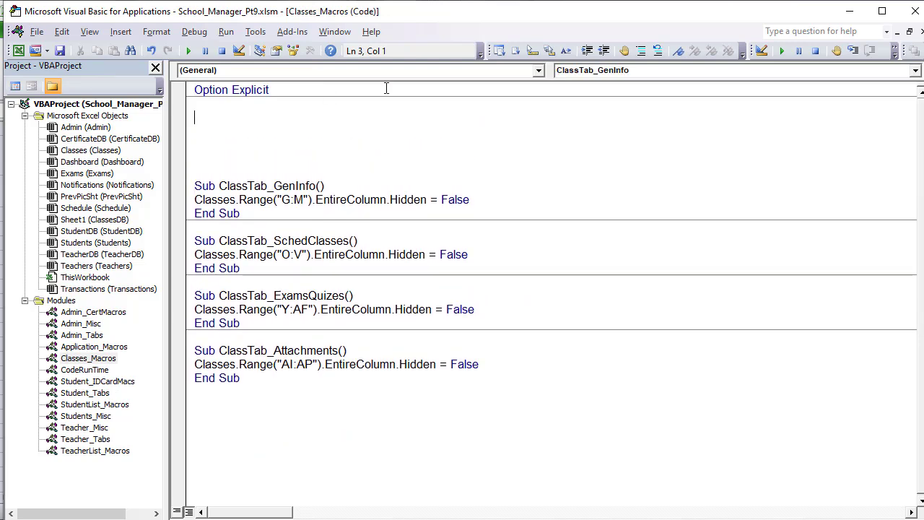
{"action": "type", "text": "Sub Class_SelectColor"}
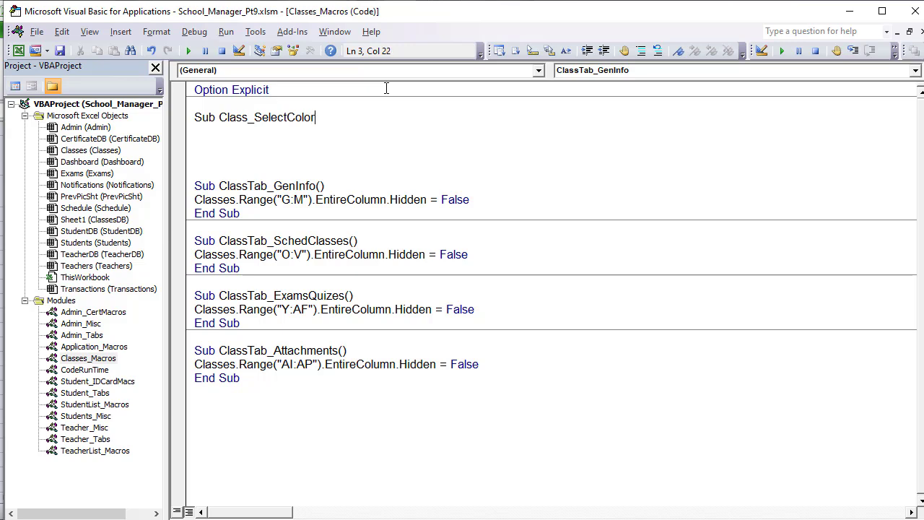
{"action": "key", "text": "Return"}
Add an empty macro named Class_ShowIconList below Class_SelectColor
{"action": "key", "text": "Down"}
{"action": "key", "text": "Down"}
{"action": "key", "text": "Down"}
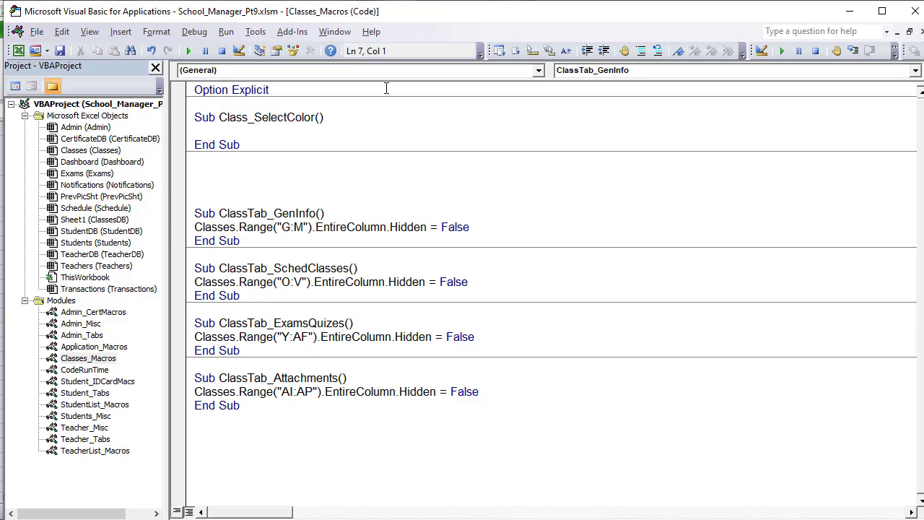
{"action": "type", "text": "Sub Class_ShowIconList"}
{"action": "key", "text": "Return"}
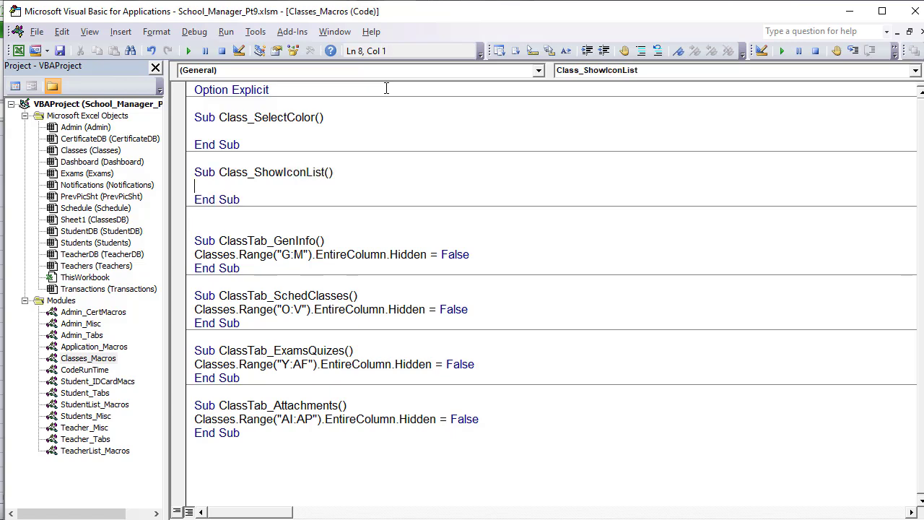
Add an empty macro named Class_SelectIcon below Class_ShowIconList, keeping a blank line before ClassTab_GenInfo
{"action": "key", "text": "Down"}
{"action": "key", "text": "Down"}
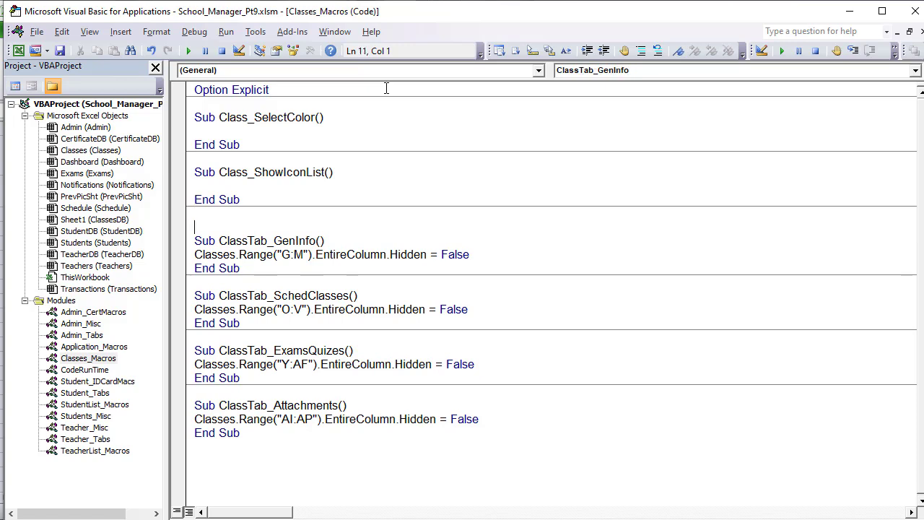
{"action": "key", "text": "Return"}
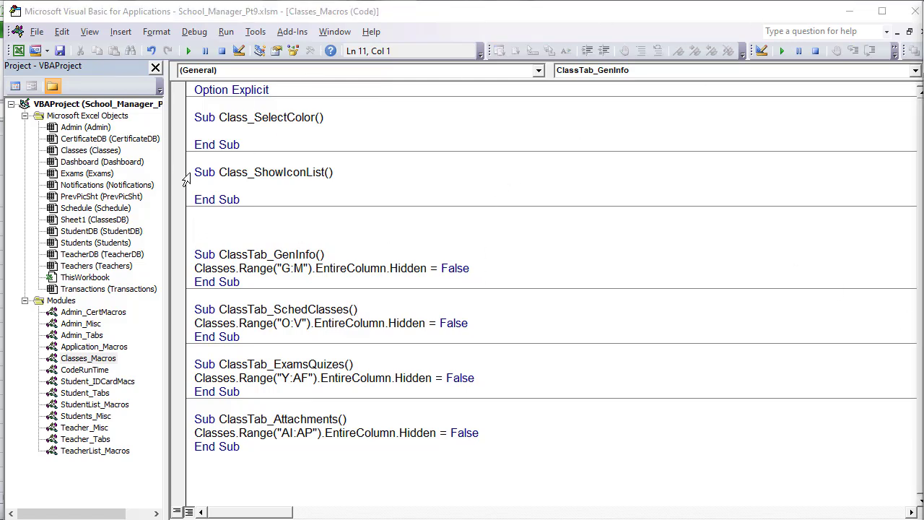
{"action": "left_click", "coordinate": [224, 223]}
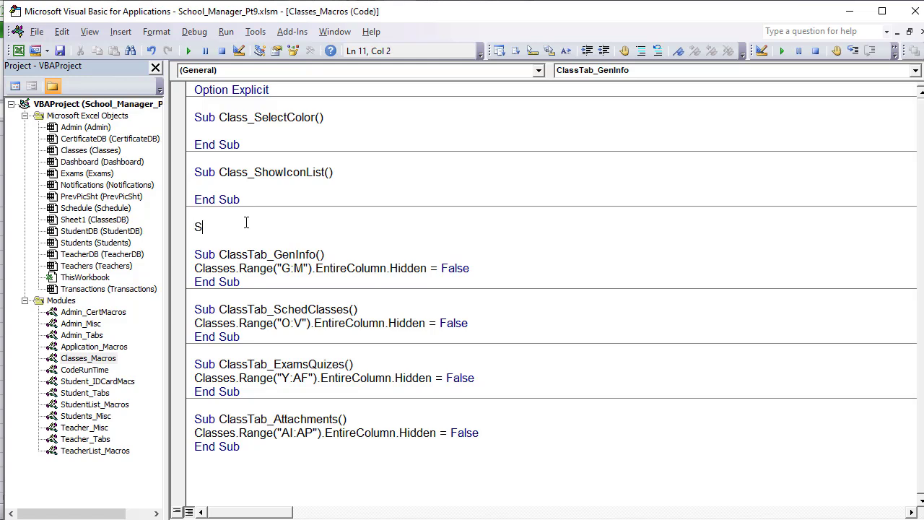
{"action": "type", "text": "Sub Class_SelectIco"}
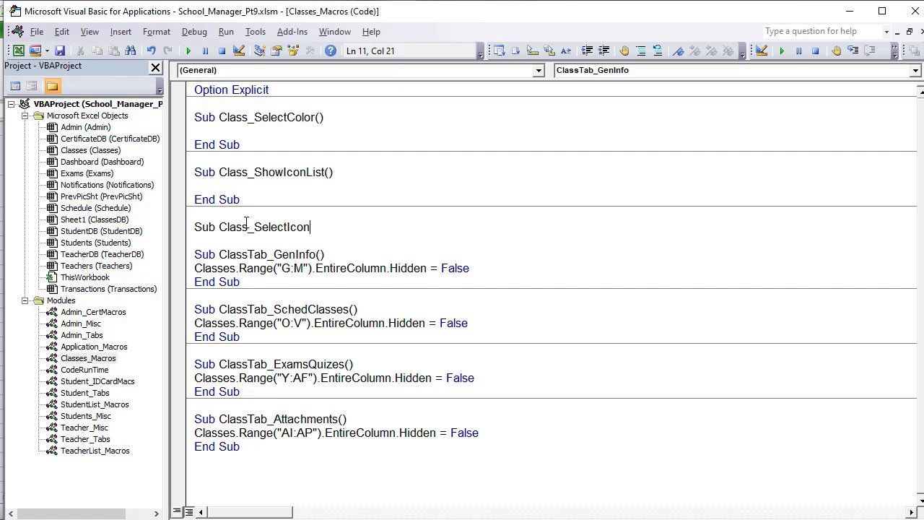
{"action": "type", "text": "n"}
{"action": "key", "text": "Return"}
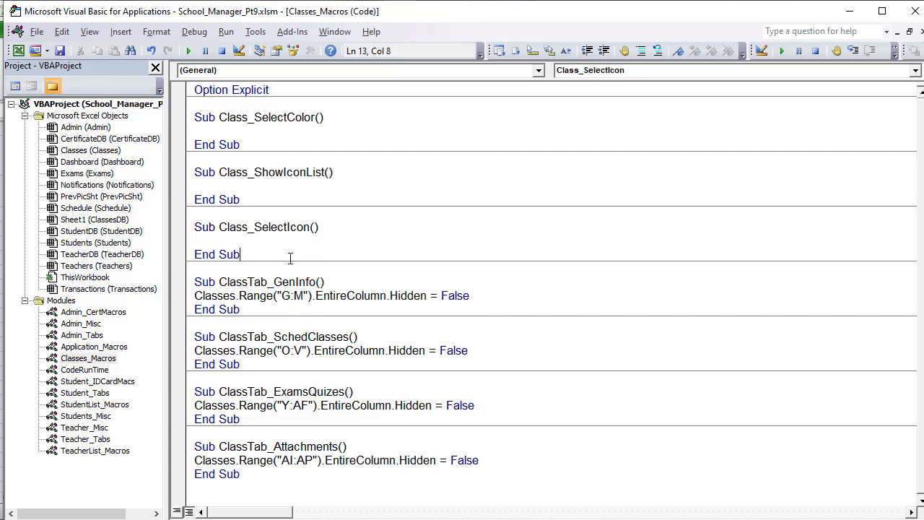
Write the header line for a Class_ShowIcon macro below Class_SelectIcon
{"action": "key", "text": "Return"}
{"action": "key", "text": "Return"}
{"action": "type", "text": "Sub Class_Show"}
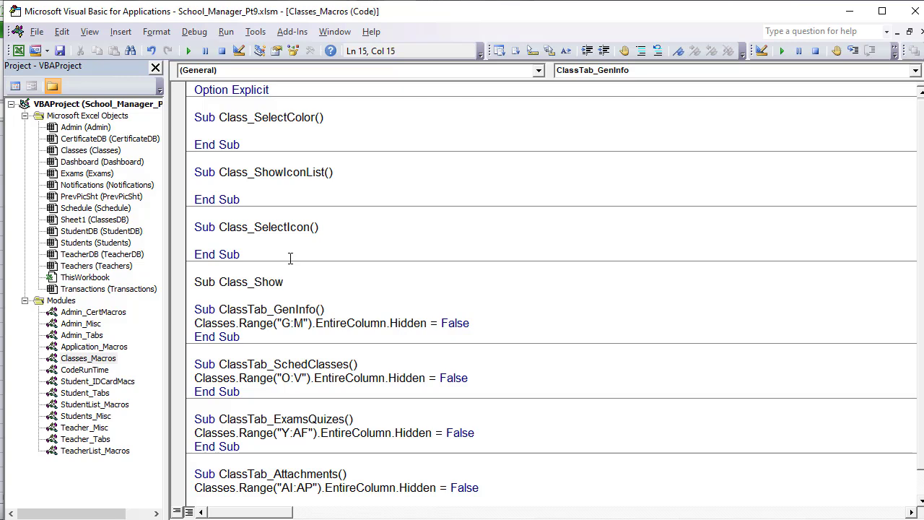
{"action": "type", "text": "Icon"}
Back in the Classes sheet, move the ColorPalatte group off the Class Icon and Class Color fields, with its upper corner at about I7
{"action": "key", "text": "alt+F11"}
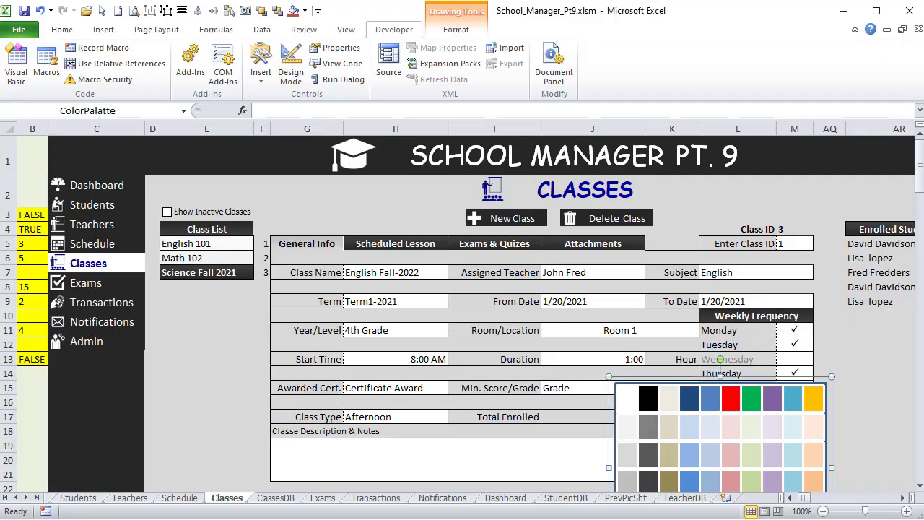
{"action": "left_click_drag", "start_coordinate": [761, 373], "coordinate": [497, 337]}
{"action": "left_click", "coordinate": [794, 459]}
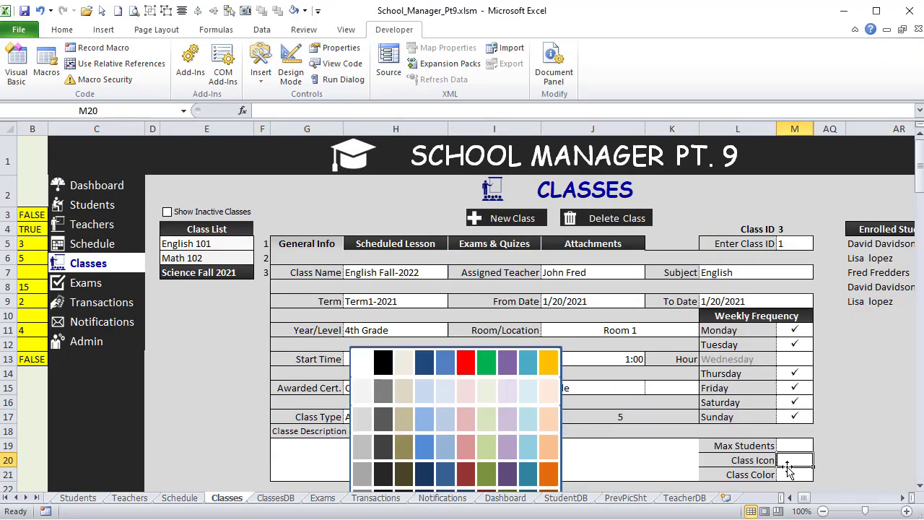
{"action": "left_click", "coordinate": [551, 351]}
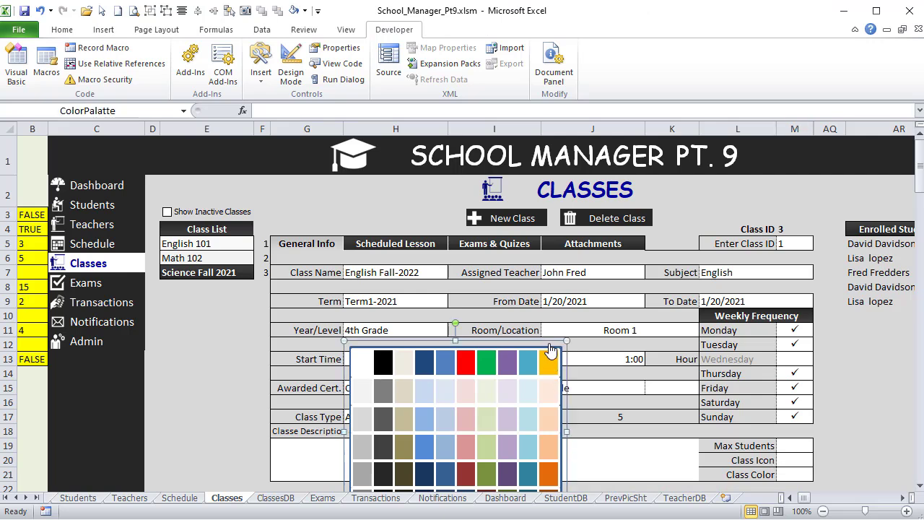
{"action": "right_click", "coordinate": [551, 349]}
{"action": "key", "text": "Escape"}
{"action": "left_click_drag", "start_coordinate": [551, 348], "coordinate": [662, 287]}
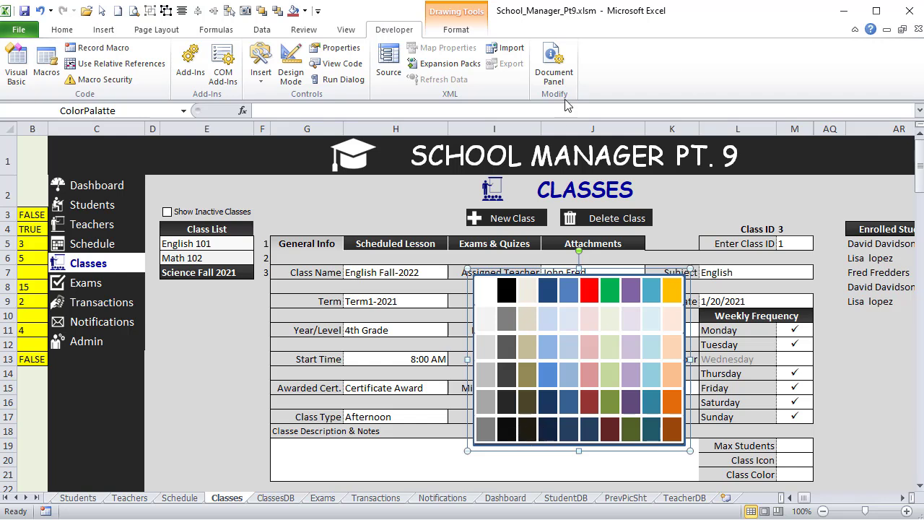
{"action": "left_click_drag", "start_coordinate": [562, 271], "coordinate": [572, 273]}
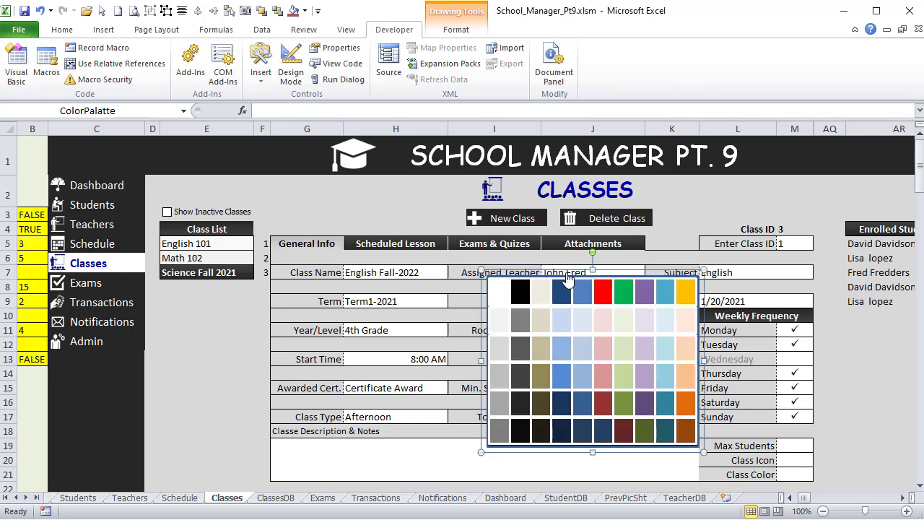
{"action": "left_click_drag", "start_coordinate": [786, 460], "coordinate": [789, 473]}
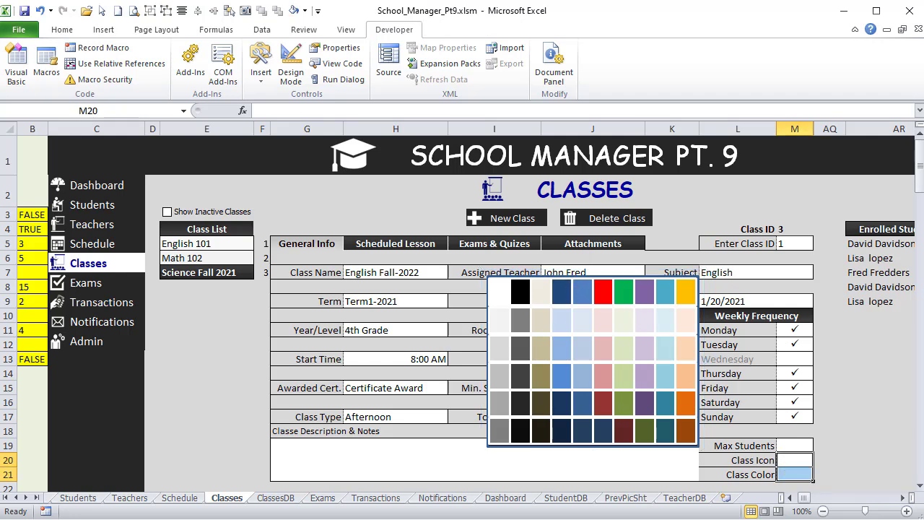
{"action": "key", "text": "alt+F11"}
{"action": "left_click", "coordinate": [296, 139]}
{"action": "left_click", "coordinate": [295, 133]}
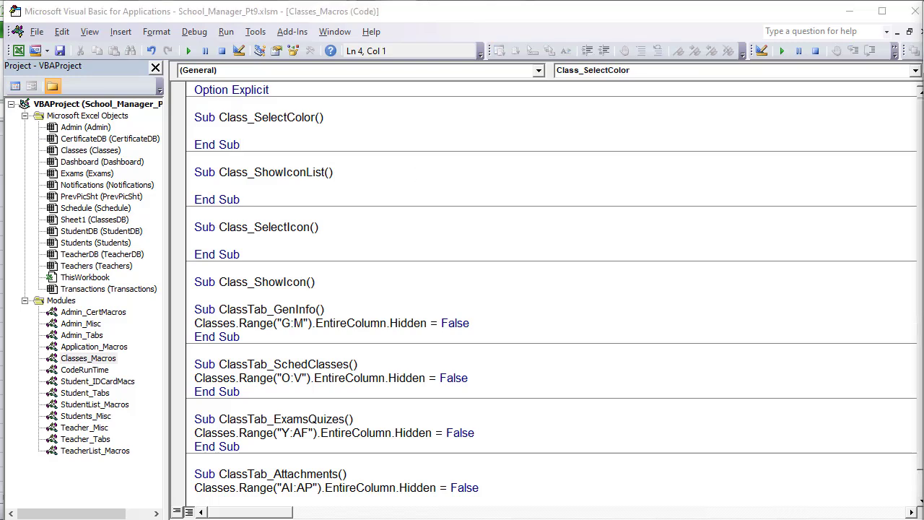
{"action": "key", "text": "alt+F11"}
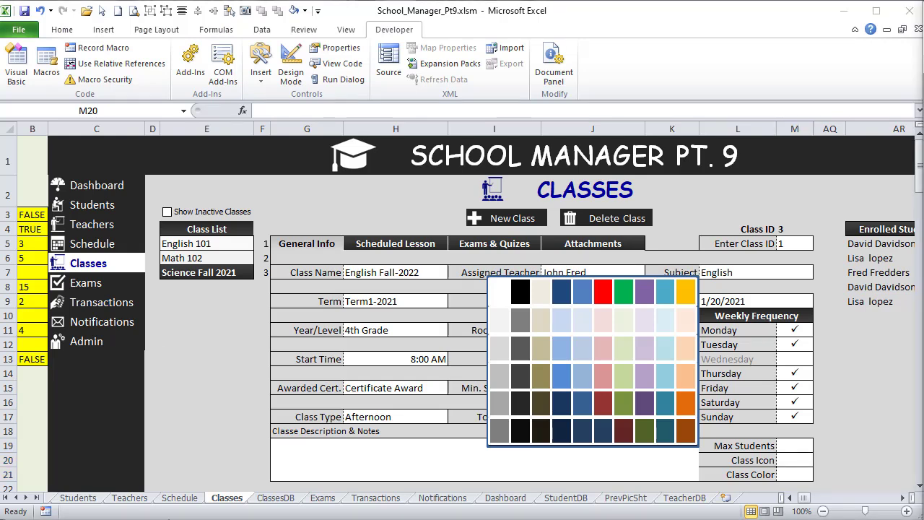
Open the Classes sheet's code and insert four blank lines after the Target.CountLarge check in Worksheet_SelectionChange
{"action": "key", "text": "alt+F11"}
{"action": "left_click", "coordinate": [103, 153]}
{"action": "double_click", "coordinate": [103, 150]}
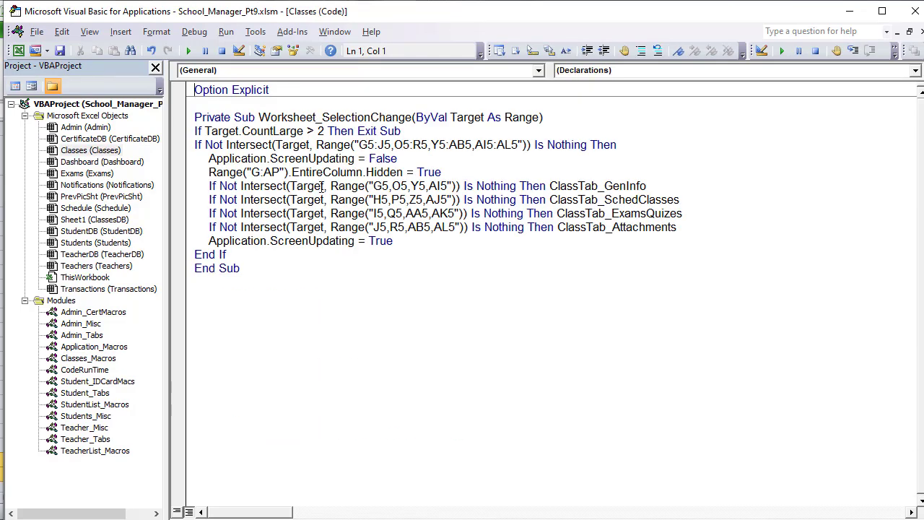
{"action": "left_click", "coordinate": [347, 212]}
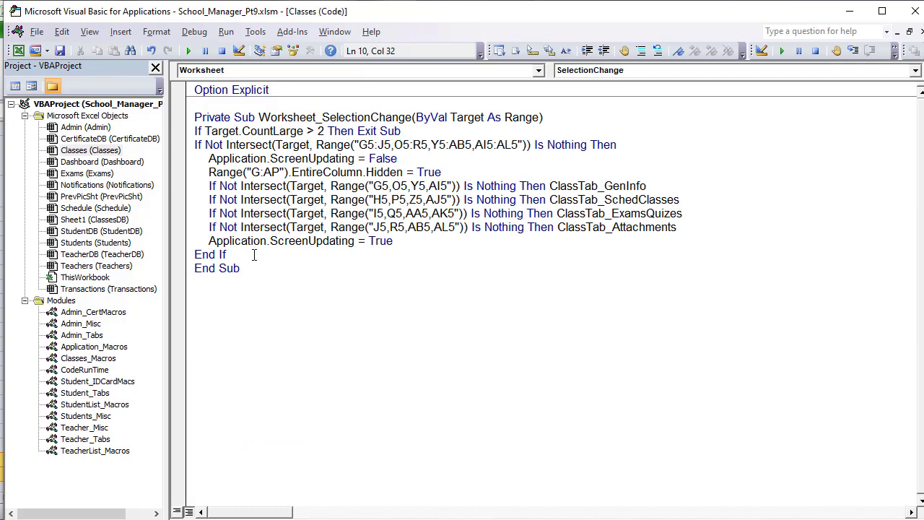
{"action": "left_click", "coordinate": [498, 135]}
{"action": "key", "text": "Return"}
{"action": "key", "text": "Return"}
{"action": "key", "text": "Return"}
{"action": "key", "text": "Return"}
{"action": "left_click", "coordinate": [469, 147]}
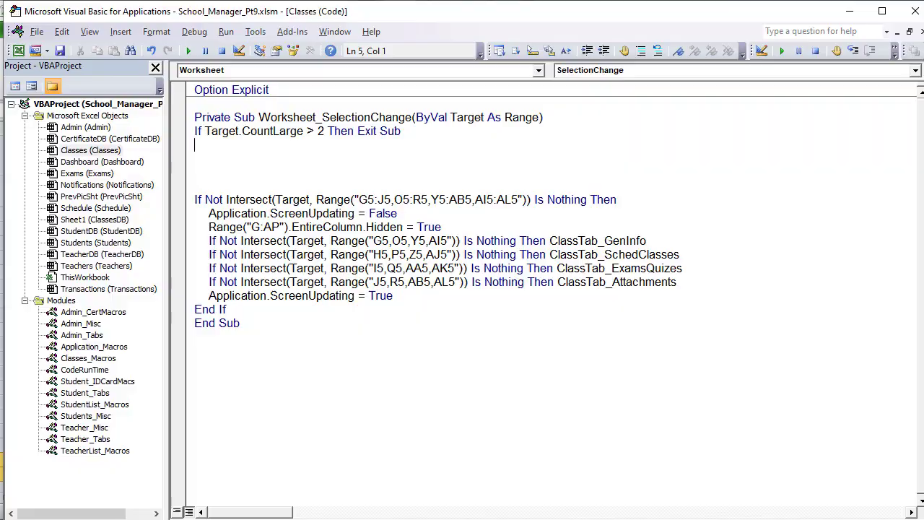
Select the color palette group in the Classes sheet, copy its shape name, and deselect it
{"action": "key", "text": "alt+F11"}
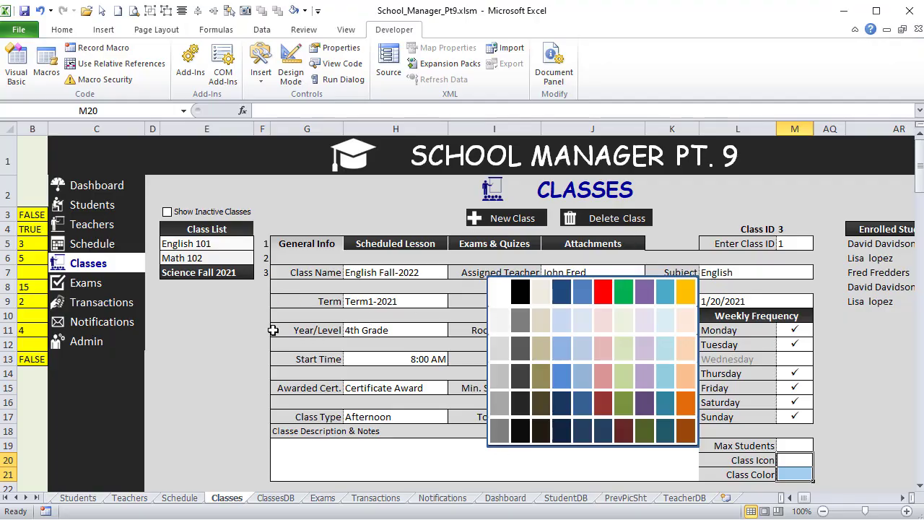
{"action": "left_click", "coordinate": [194, 321]}
{"action": "left_click", "coordinate": [320, 204]}
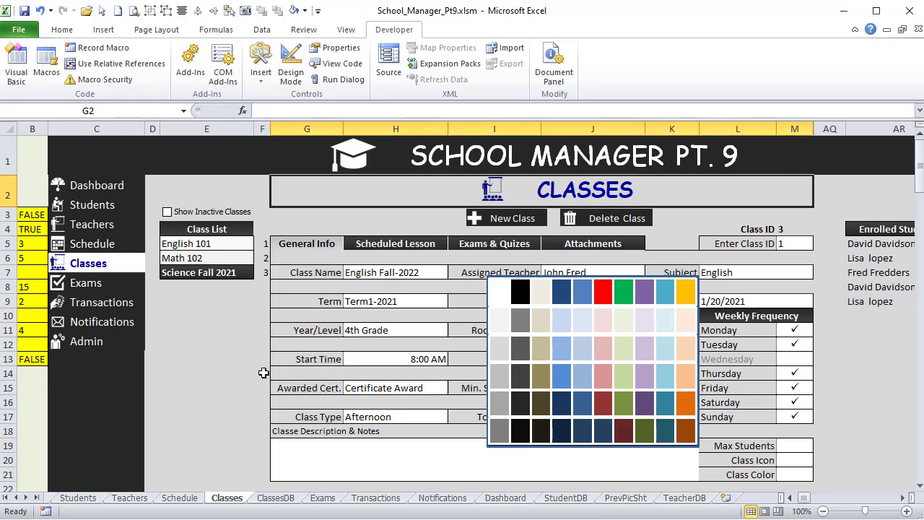
{"action": "left_click", "coordinate": [264, 373]}
{"action": "left_click", "coordinate": [679, 287]}
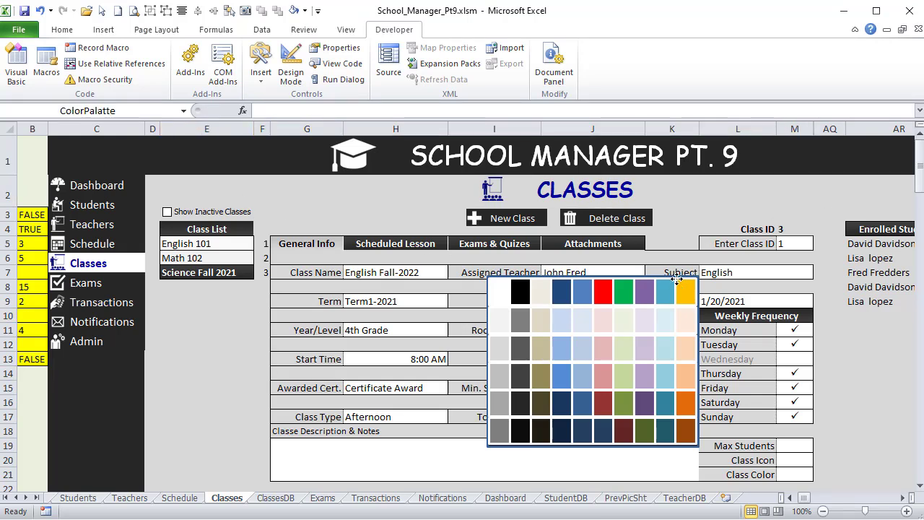
{"action": "right_click", "coordinate": [679, 287]}
{"action": "key", "text": "Escape"}
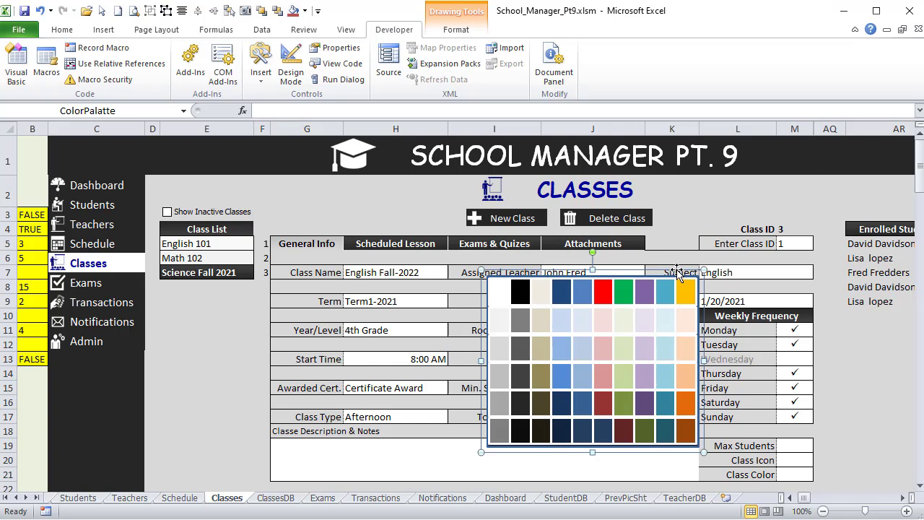
{"action": "left_click", "coordinate": [133, 116]}
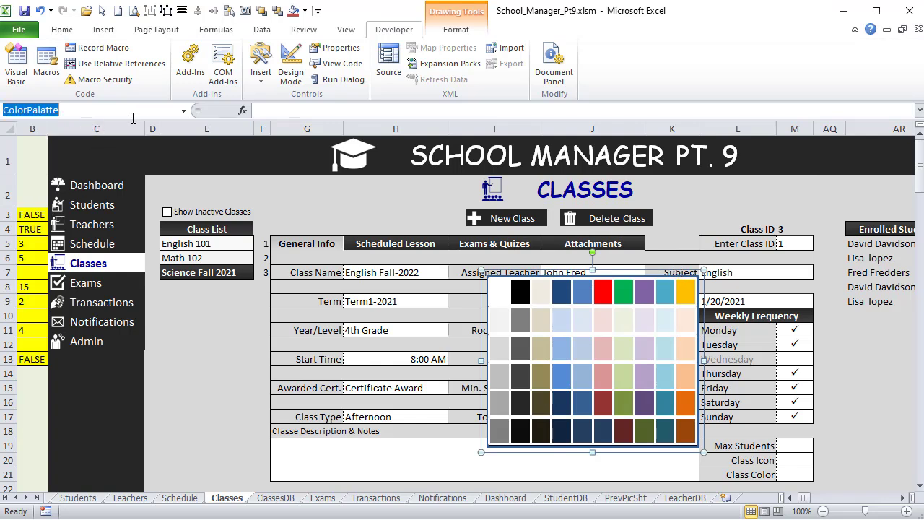
{"action": "left_click", "coordinate": [162, 332]}
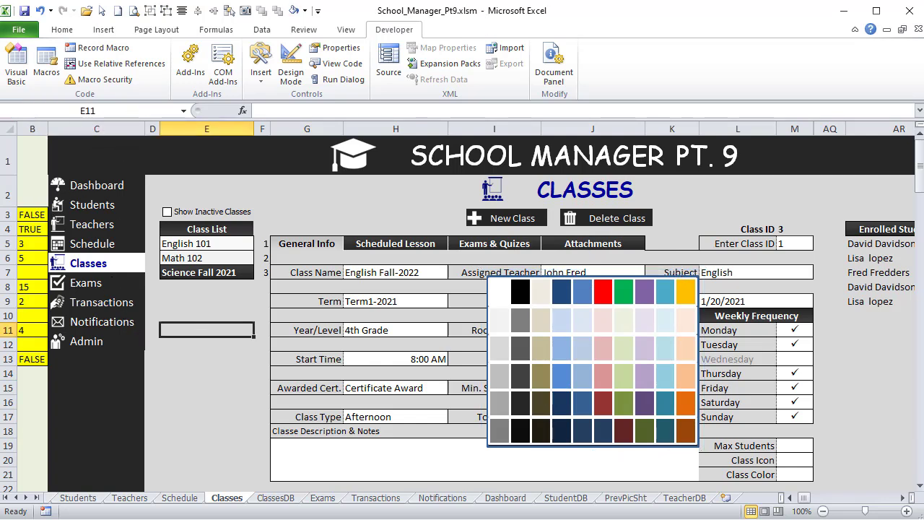
In Worksheet_SelectionChange, add a line setting Shapes("ColorPalatte").Visible to msoFalse when it is True, and test it by selecting cell E14 in the Classes sheet
{"action": "key", "text": "alt+F11"}
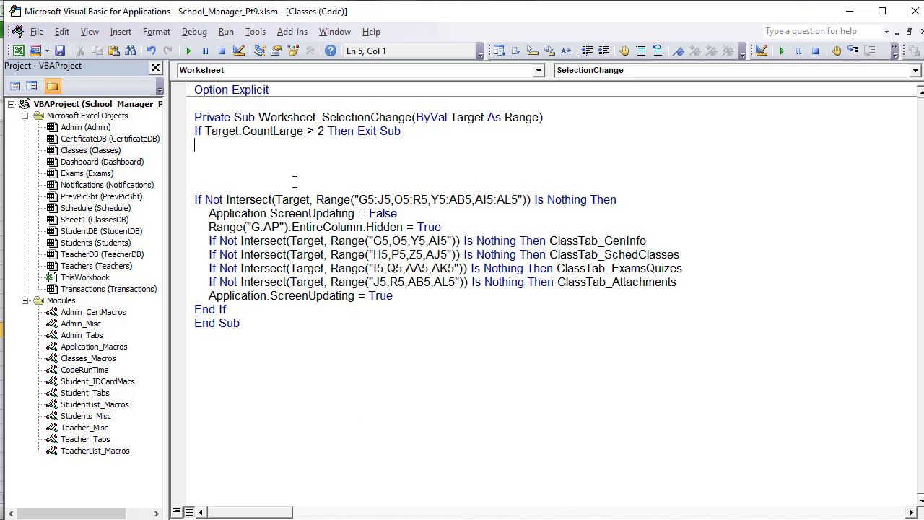
{"action": "type", "text": "if shapes(\"ColorPalatte\")"}
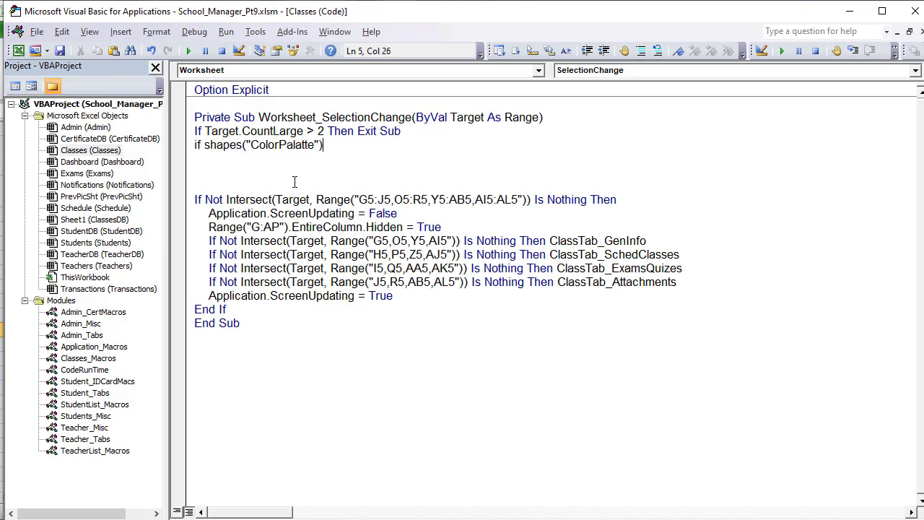
{"action": "type", "text": ".Visible = STrue"}
{"action": "key", "text": "BackSpace"}
{"action": "key", "text": "BackSpace"}
{"action": "key", "text": "BackSpace"}
{"action": "key", "text": "BackSpace"}
{"action": "key", "text": "BackSpace"}
{"action": "type", "text": "True then"}
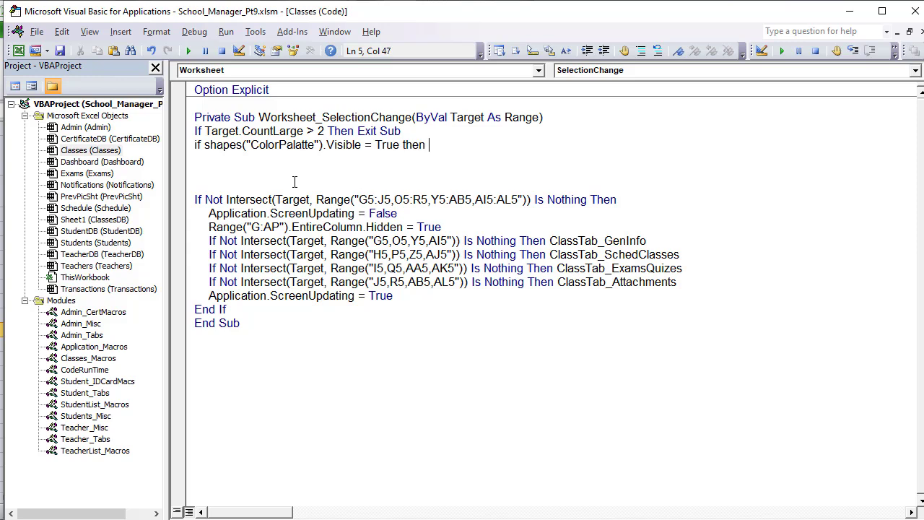
{"action": "type", "text": " shapes(\"ColorPalatte\""}
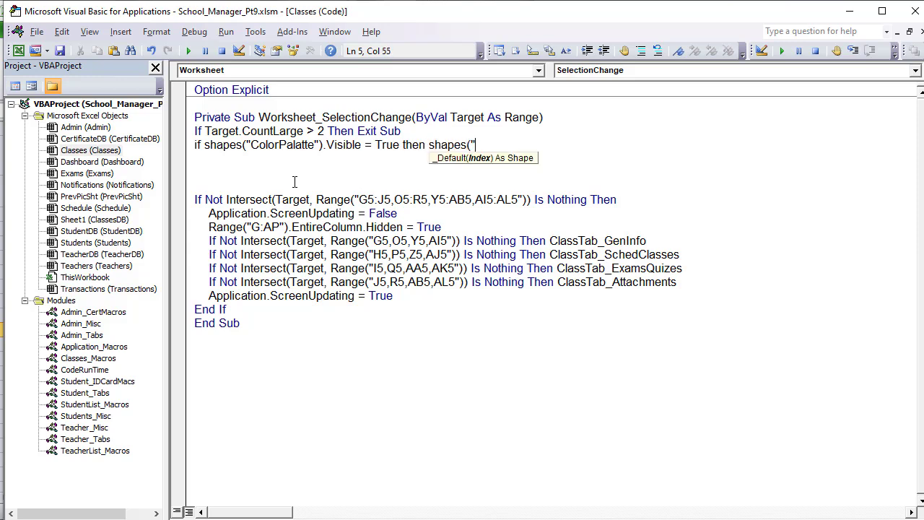
{"action": "type", "text": ").Visible = "}
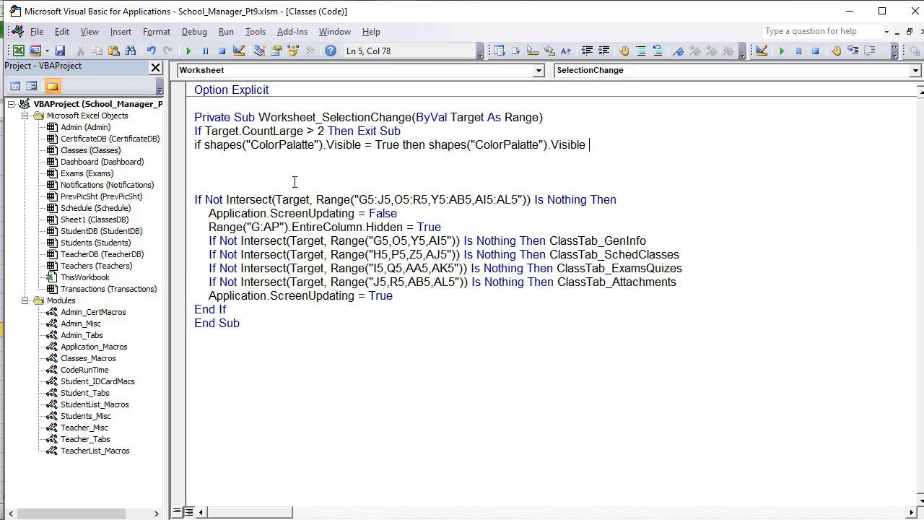
{"action": "type", "text": "msoFalse"}
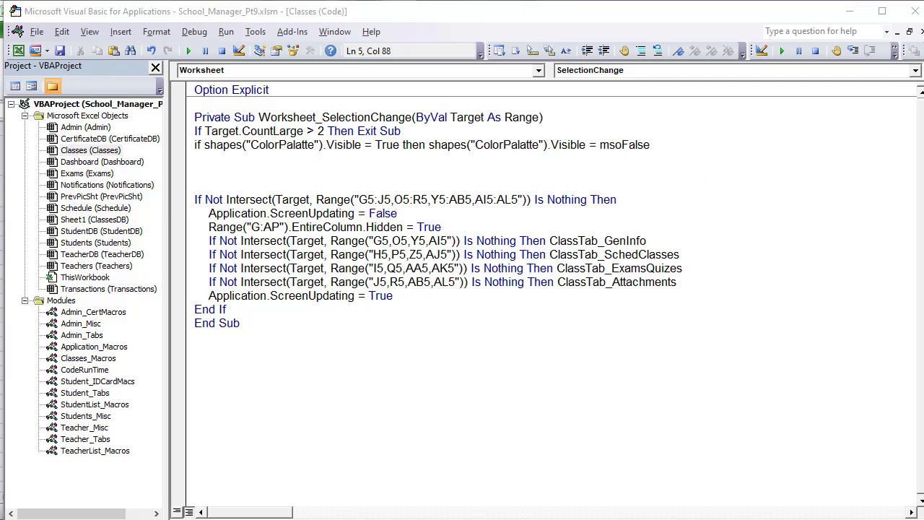
{"action": "key", "text": "alt+F11"}
{"action": "left_click", "coordinate": [228, 372]}
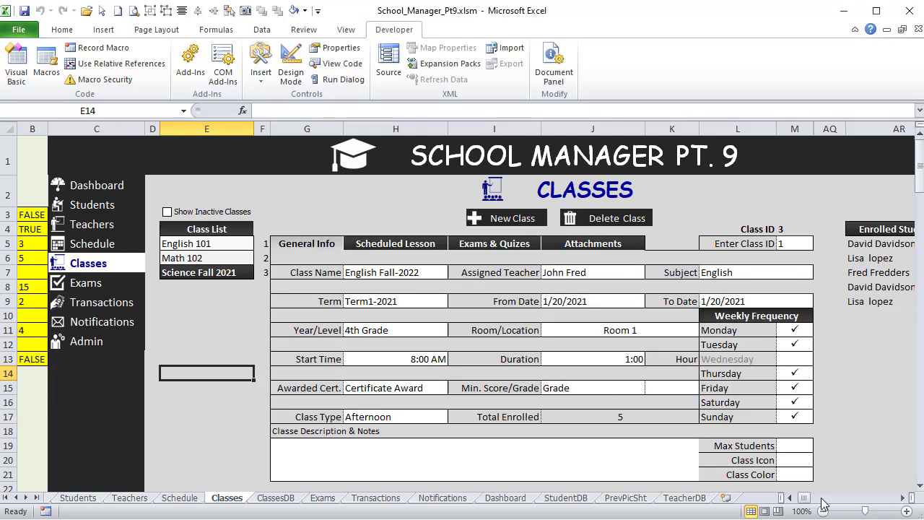
Check the Class Color cell's address in the Classes sheet, and add an If Not Intersect block for Range("M21") to Worksheet_SelectionChange
{"action": "left_click", "coordinate": [794, 475]}
{"action": "scroll", "coordinate": [821, 452], "scroll_direction": "down", "scroll_amount": 1}
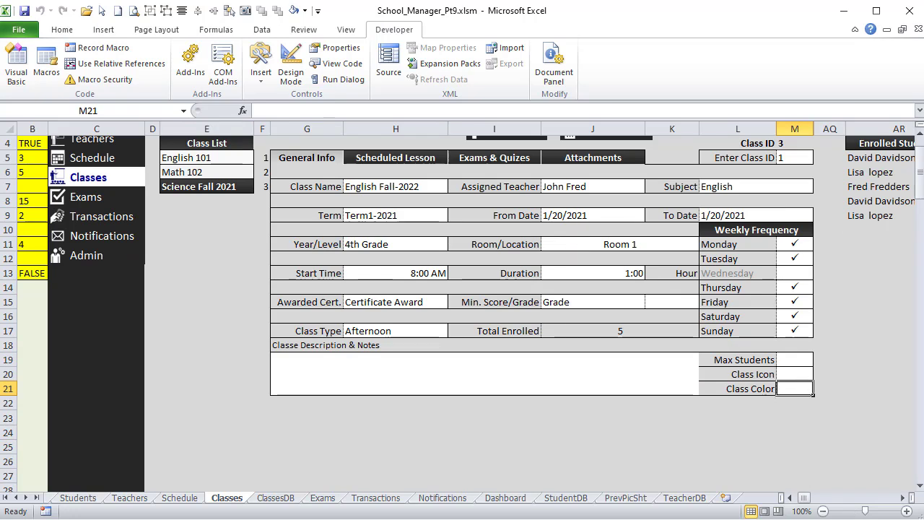
{"action": "key", "text": "alt+F11"}
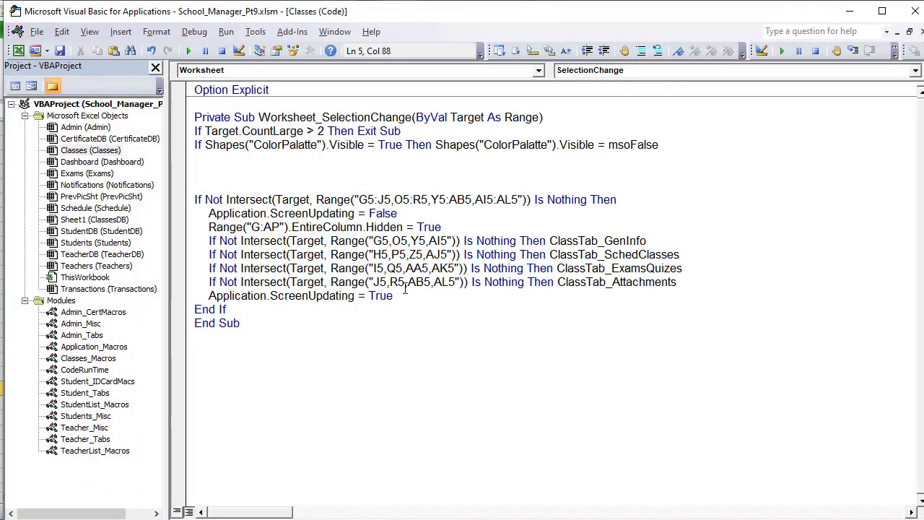
{"action": "left_click", "coordinate": [371, 156]}
{"action": "key", "text": "Return"}
{"action": "type", "text": "If Not Intersect(Target, Range(\"H12\")) Is Nothing"}
{"action": "left_click_drag", "start_coordinate": [383, 171], "coordinate": [359, 171]}
{"action": "type", "text": "M21"}
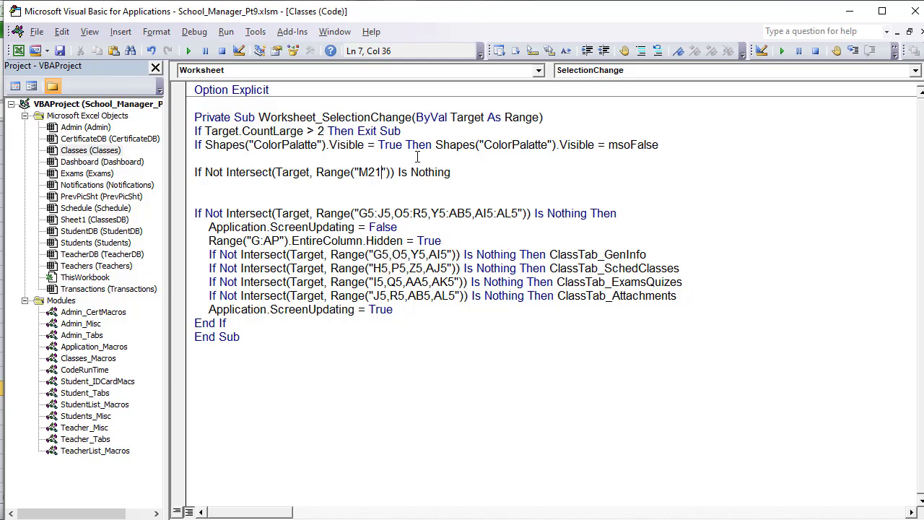
{"action": "left_click", "coordinate": [487, 173]}
{"action": "type", "text": "then"}
{"action": "key", "text": "Return"}
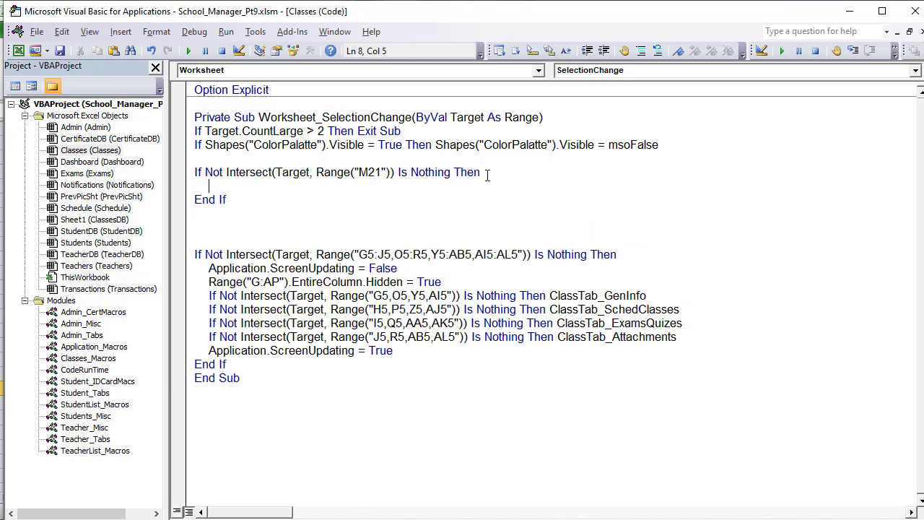
Inside the M21 condition, add a With block for Shapes("ColorPalatte")
{"action": "type", "text": "With Shapes("}
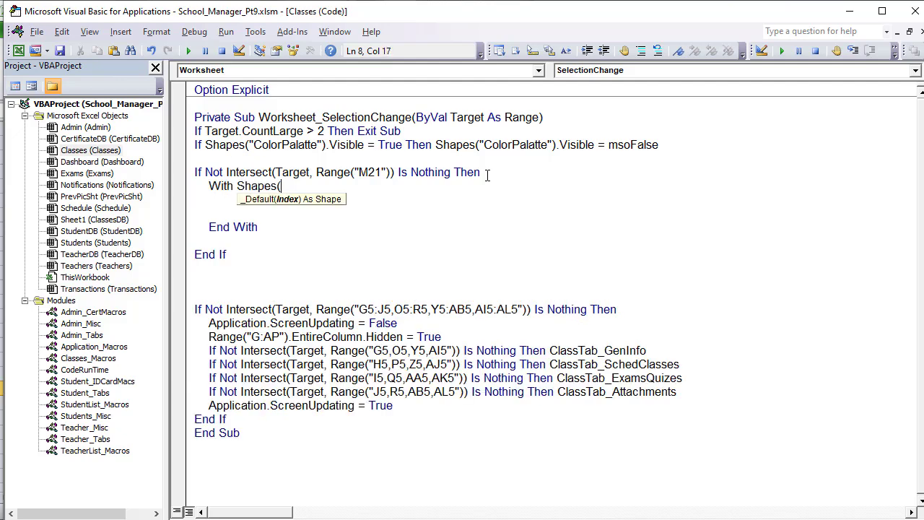
{"action": "type", "text": "\"ColorPalatte\")"}
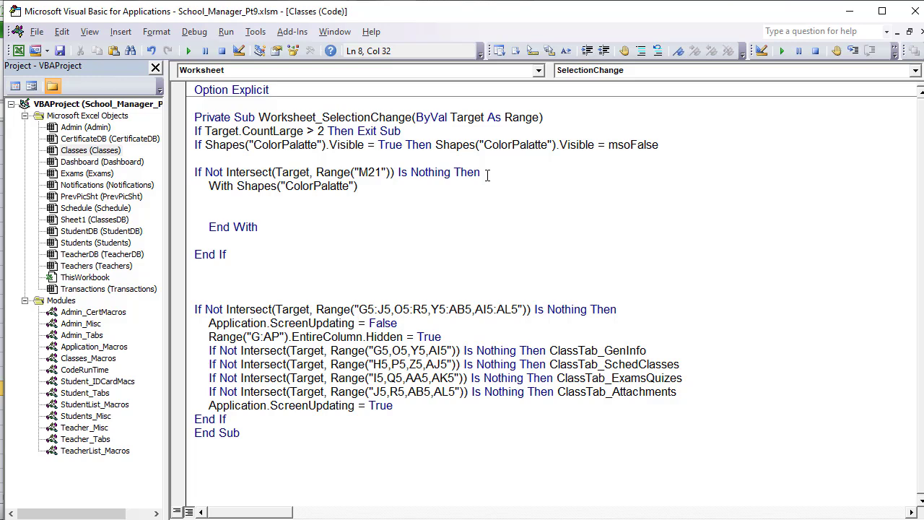
{"action": "key", "text": "Return"}
Set the palette's .Left to Classes.Range("N21").Left in the With block, after checking the cells beside Class Color in the sheet
{"action": "type", "text": ".le"}
{"action": "key", "text": "Tab"}
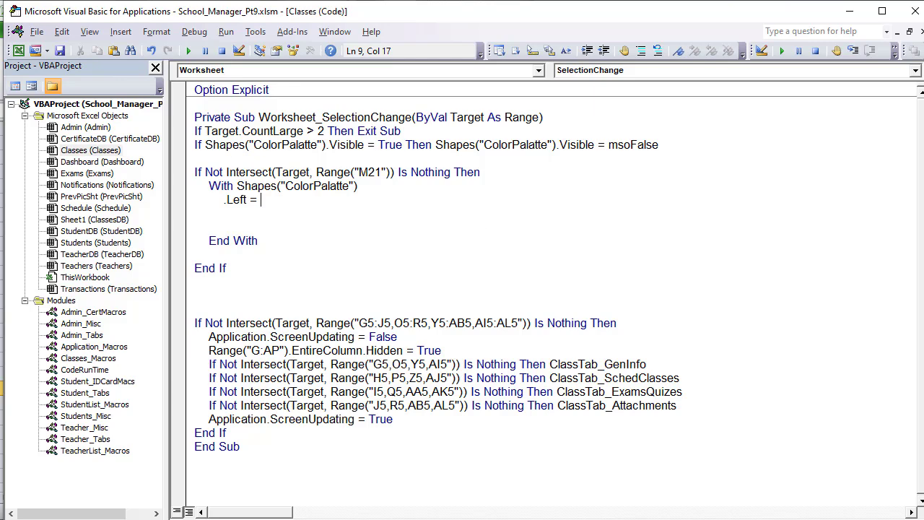
{"action": "key", "text": "alt+F11"}
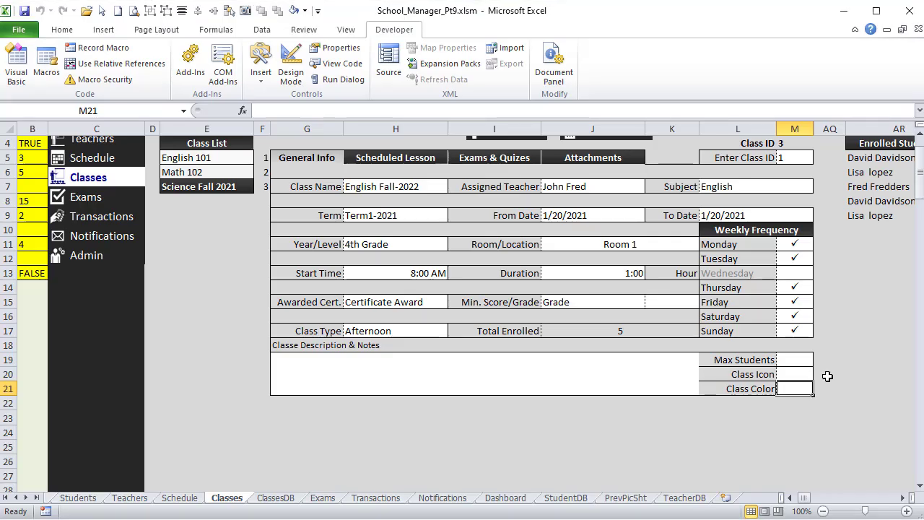
{"action": "left_click", "coordinate": [830, 374]}
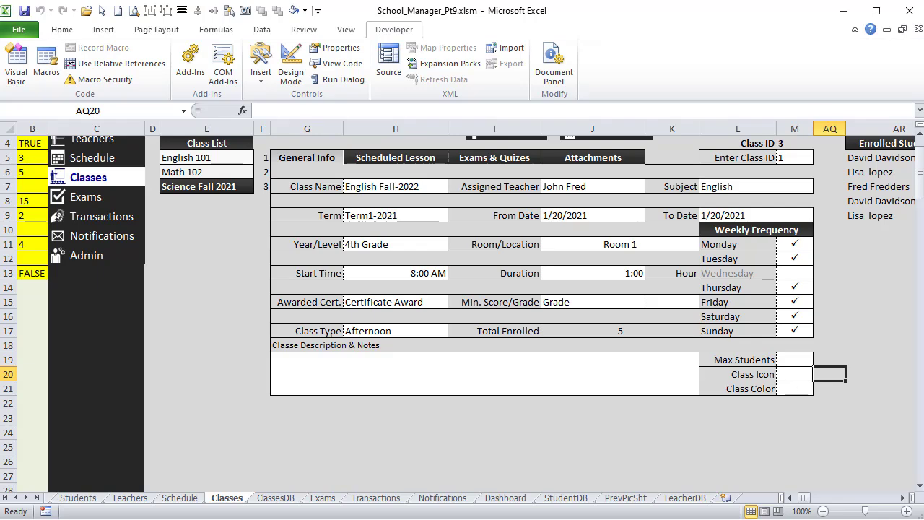
{"action": "left_click", "coordinate": [483, 367]}
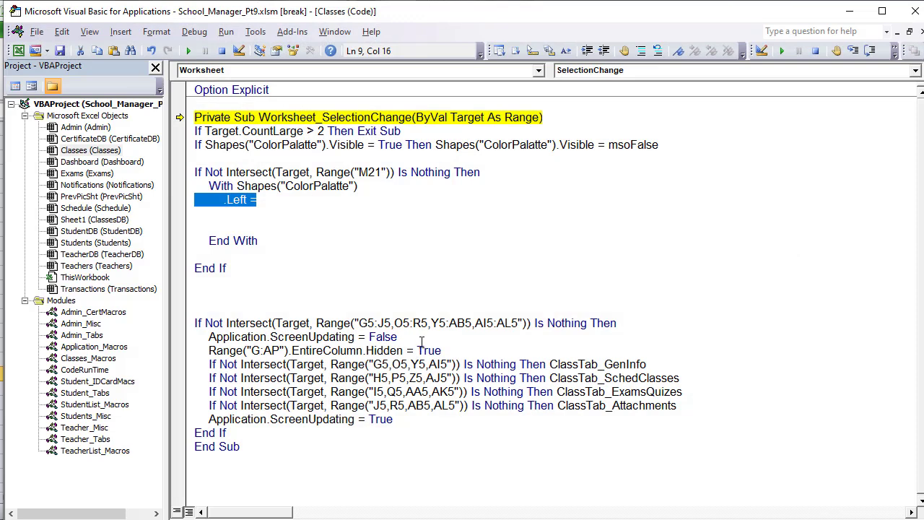
{"action": "key", "text": "End"}
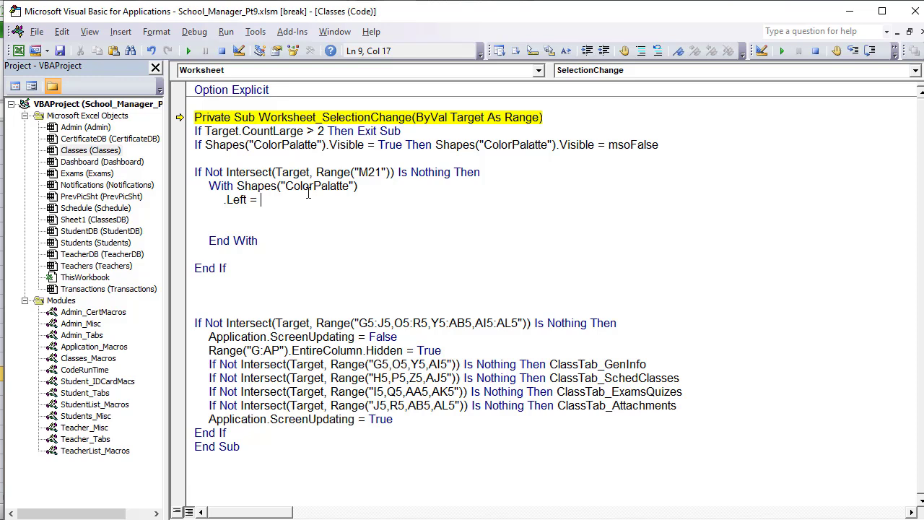
{"action": "type", "text": "Classes.Range(\""}
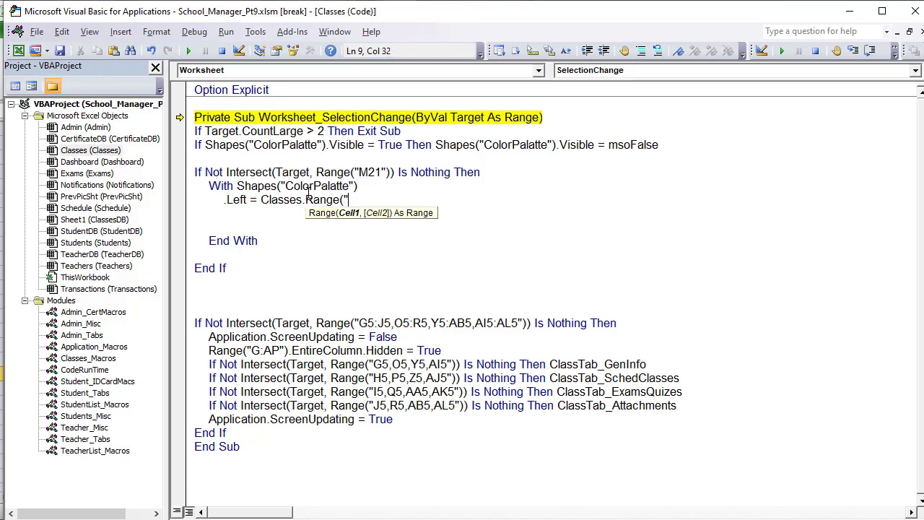
{"action": "type", "text": "N21\").Left"}
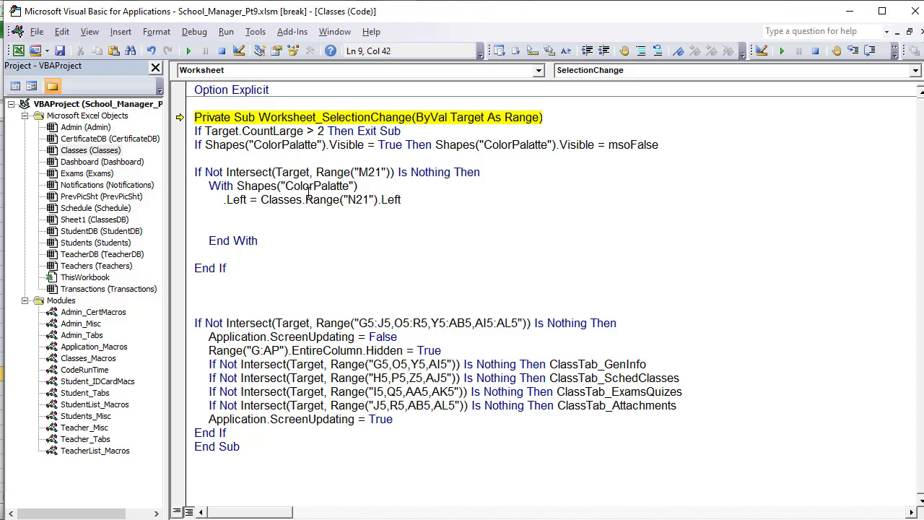
Add a .Top line below .Left that takes its value from Classes.Range("N21").Top
{"action": "left_click_drag", "start_coordinate": [380, 201], "coordinate": [251, 201]}
{"action": "left_click", "coordinate": [250, 211]}
{"action": "type", "text": ".Top ="}
{"action": "type", "text": "= Classes.Range(\"N21\")."}
{"action": "left_click_drag", "start_coordinate": [272, 213], "coordinate": [267, 213]}
{"action": "key", "text": "Delete"}
{"action": "left_click", "coordinate": [417, 213]}
{"action": "type", "text": "Top"}
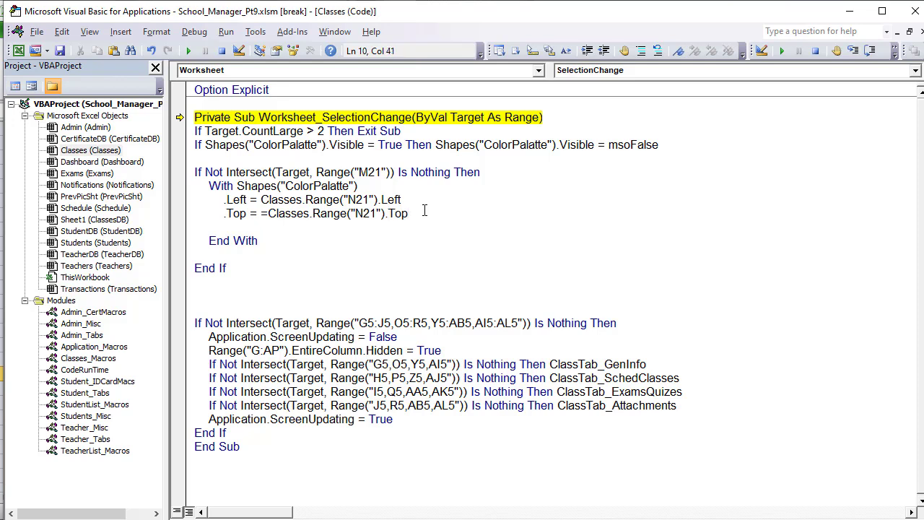
Check the palette's intended position in the Classes sheet and change the reference cell to N12 in both the .Left and .Top lines
{"action": "key", "text": "alt+F11"}
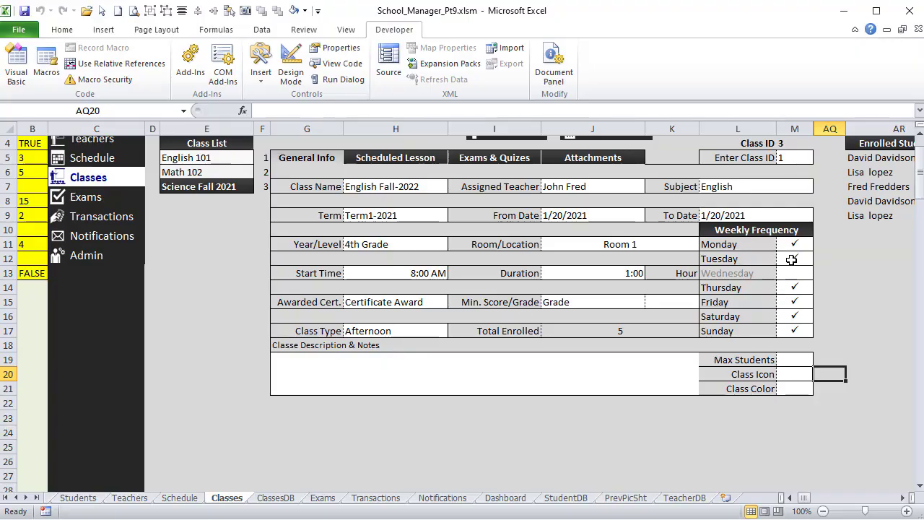
{"action": "left_click_drag", "start_coordinate": [815, 259], "coordinate": [831, 387]}
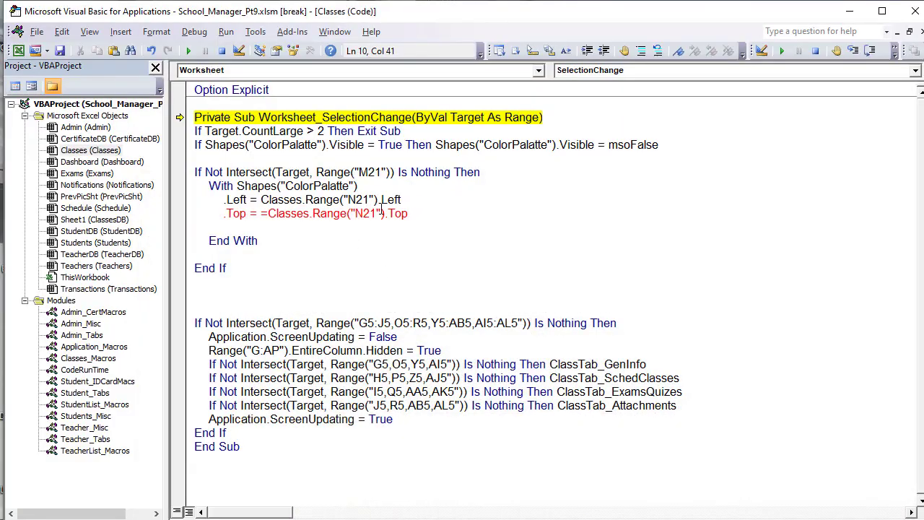
{"action": "left_click", "coordinate": [377, 212]}
{"action": "mouse_move", "coordinate": [371, 199]}
{"action": "left_mouse_down"}
{"action": "mouse_move", "coordinate": [356, 199]}
{"action": "mouse_move", "coordinate": [362, 213]}
{"action": "left_mouse_up"}
{"action": "type", "text": "12"}
{"action": "type", "text": "12"}
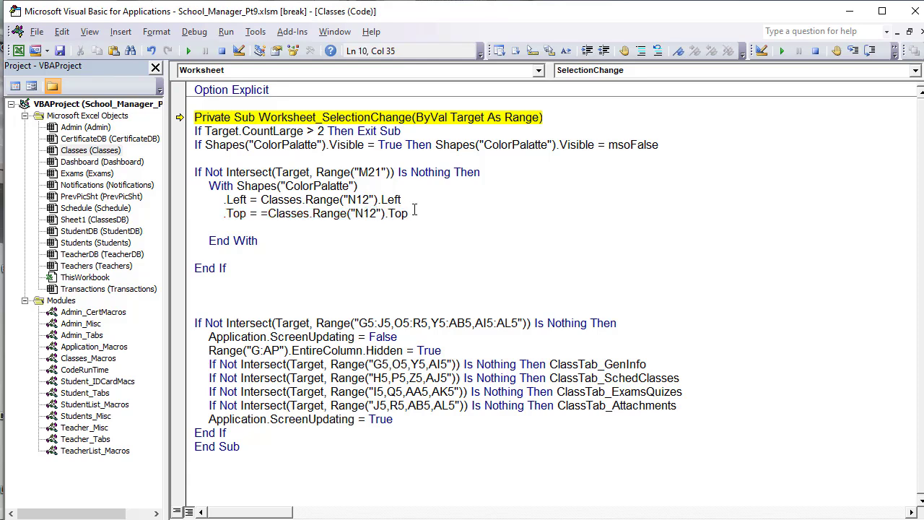
Reset the halted macro and correct the .Top line to read Classes.Range("N12").Top - 3
{"action": "key", "text": "BackSpace"}
{"action": "left_click", "coordinate": [277, 172]}
{"action": "left_click", "coordinate": [224, 51]}
{"action": "left_click", "coordinate": [438, 212]}
{"action": "type", "text": "- 3"}
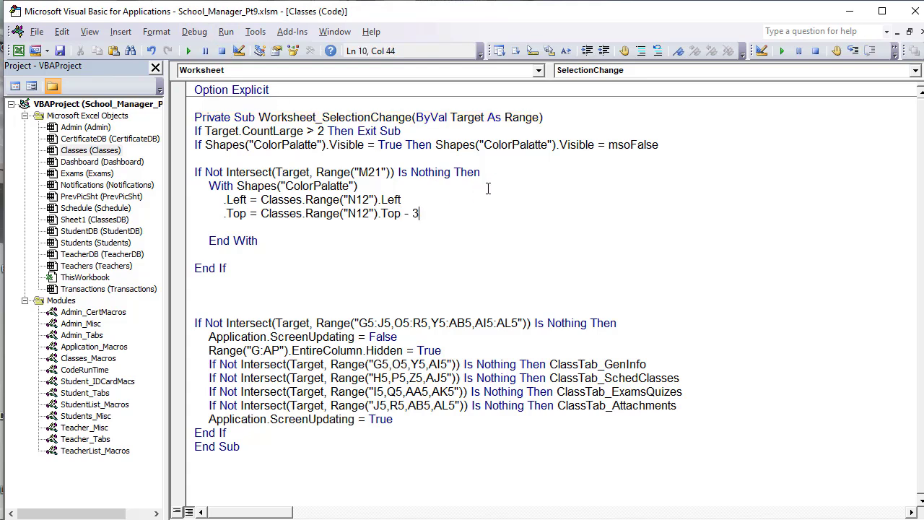
Add .Visible = msoCTrue to the With block and remove the blank lines before End With and End If
{"action": "key", "text": "Return"}
{"action": "type", "text": ".Visible"}
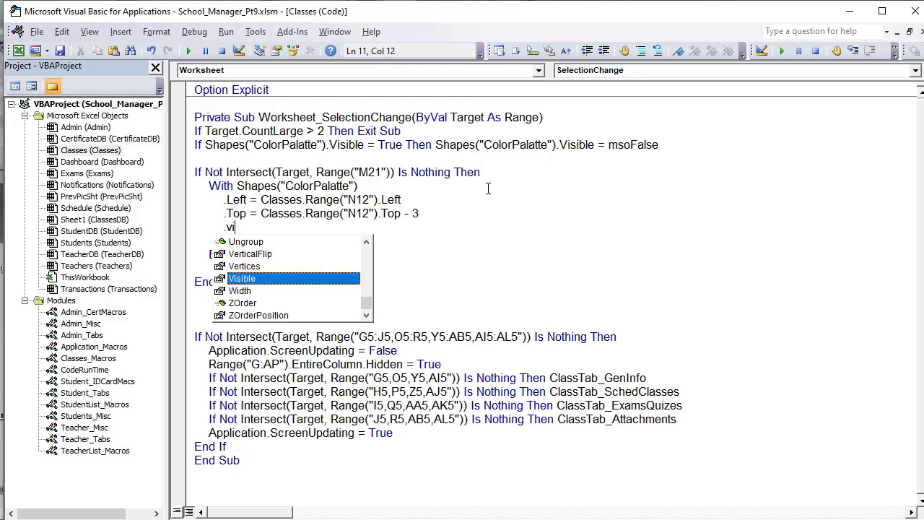
{"action": "key", "text": "Tab"}
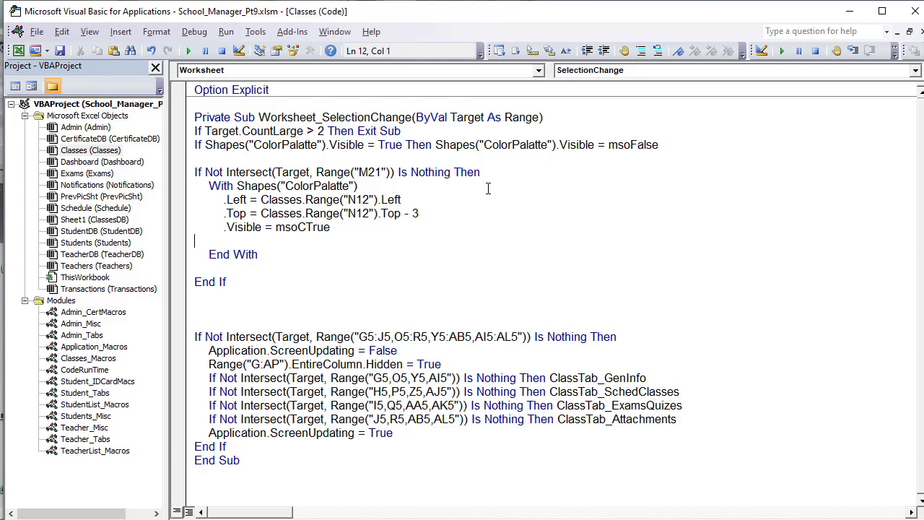
{"action": "key", "text": "BackSpace"}
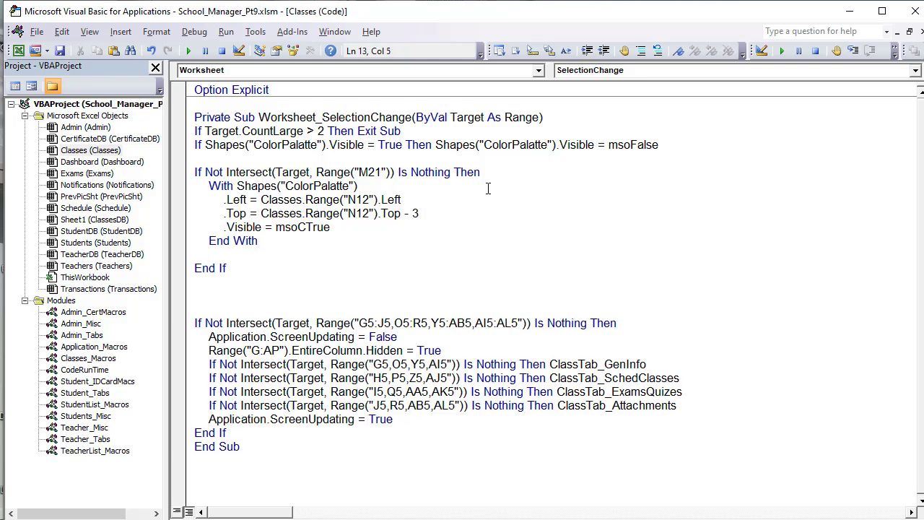
{"action": "key", "text": "BackSpace"}
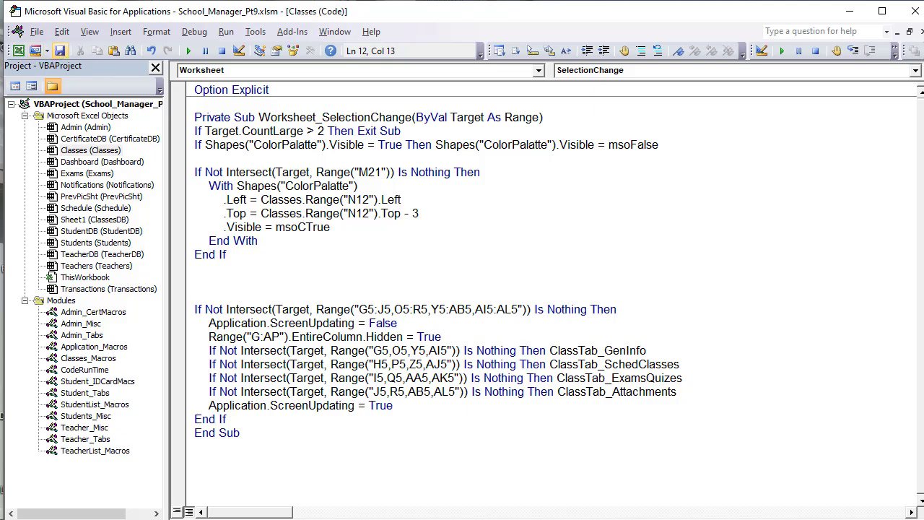
In the Classes sheet, test showing and hiding the color palette by selecting the Class Color cell M21 and cells outside it
{"action": "key", "text": "alt+F11"}
{"action": "left_click", "coordinate": [672, 414]}
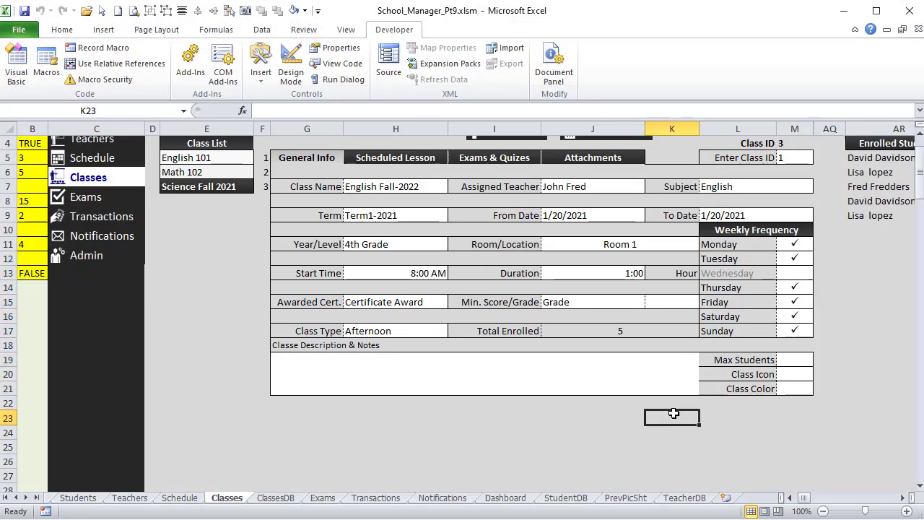
{"action": "left_click", "coordinate": [812, 388]}
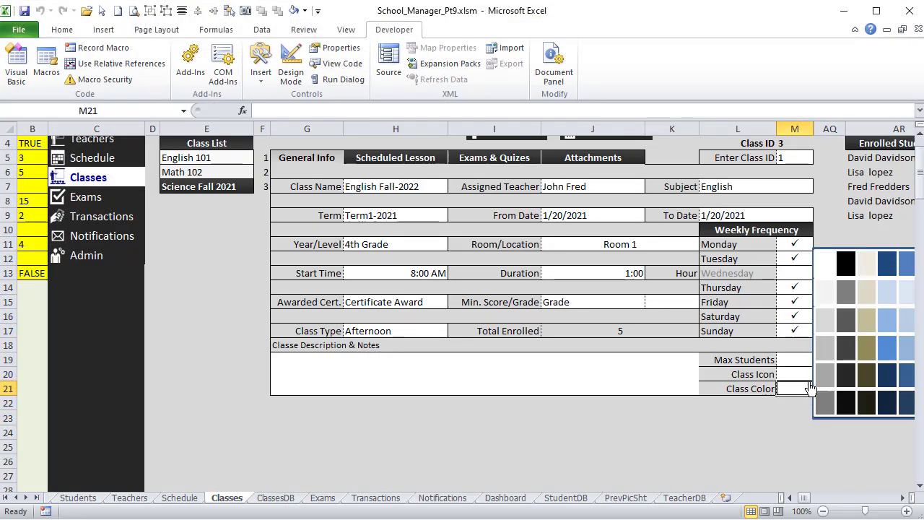
{"action": "left_click", "coordinate": [902, 498]}
{"action": "left_click", "coordinate": [903, 498]}
{"action": "left_click", "coordinate": [490, 415]}
{"action": "left_click", "coordinate": [543, 391]}
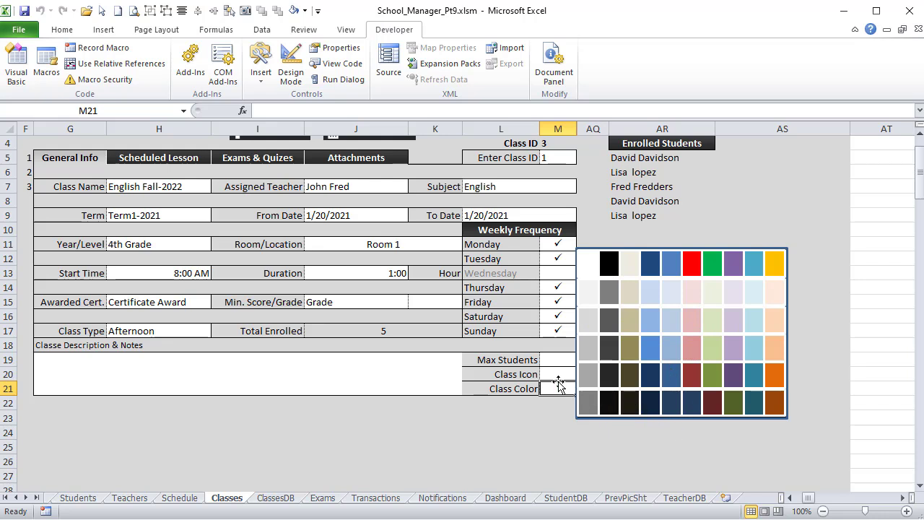
{"action": "left_click_drag", "start_coordinate": [556, 372], "coordinate": [557, 386]}
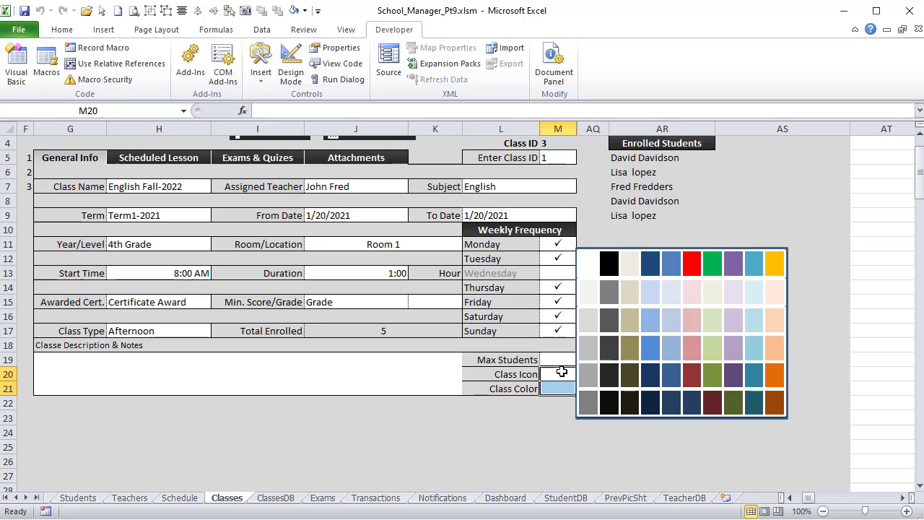
{"action": "left_click", "coordinate": [525, 410]}
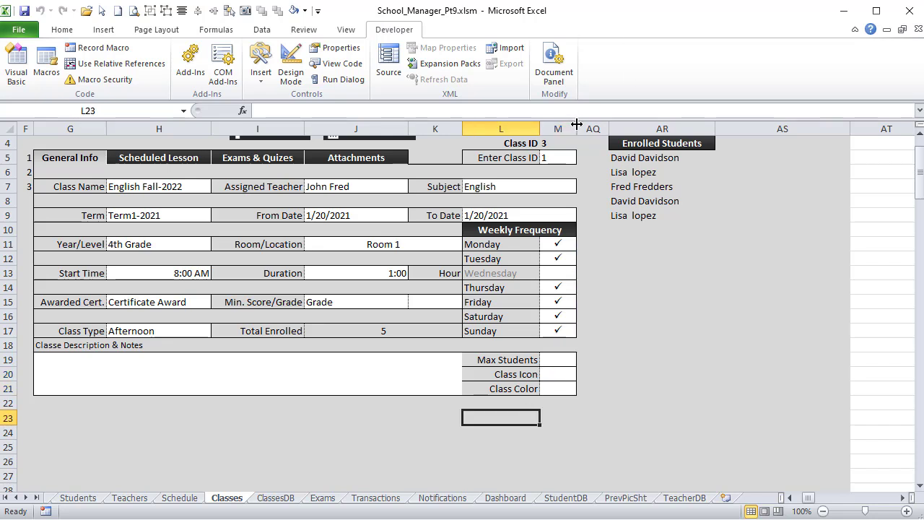
Unhide the columns between M and AQ in the Classes sheet and select N21 beside Class Color
{"action": "left_click_drag", "start_coordinate": [558, 128], "coordinate": [596, 130]}
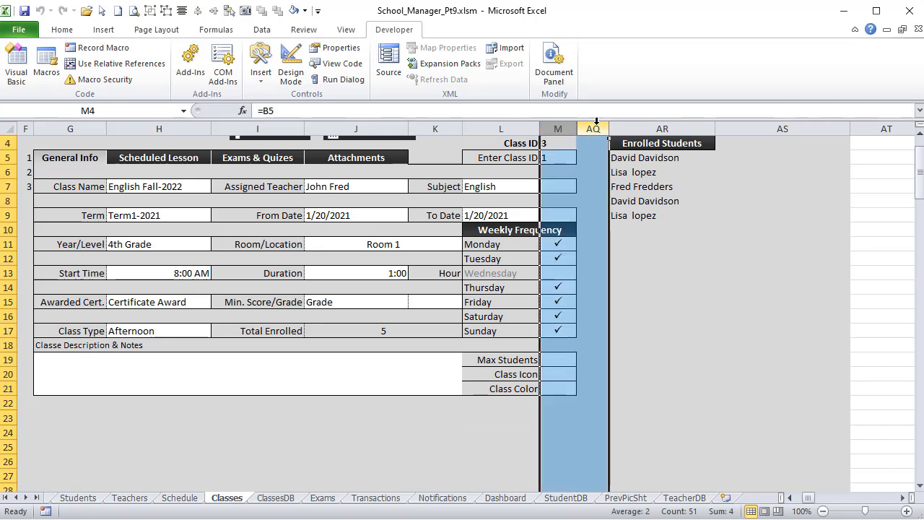
{"action": "right_click", "coordinate": [596, 130]}
{"action": "left_click", "coordinate": [569, 315]}
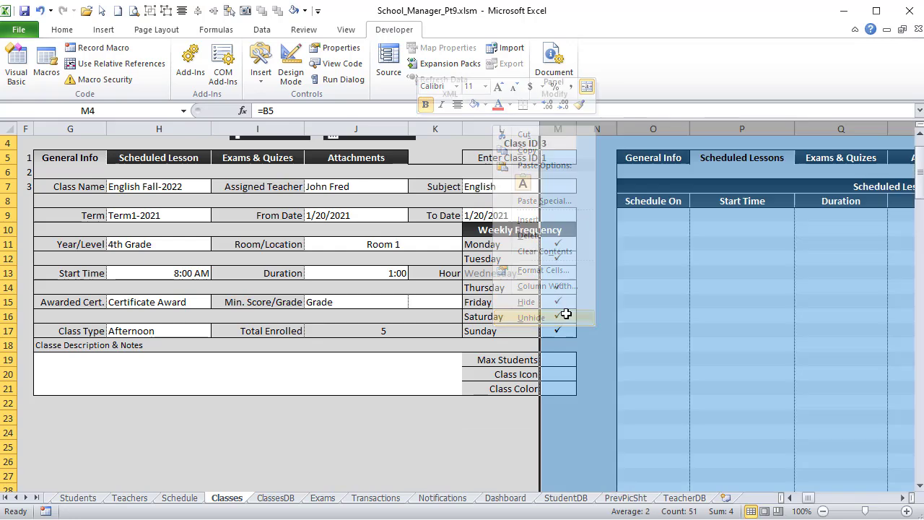
{"action": "left_click", "coordinate": [593, 388]}
{"action": "left_click_drag", "start_coordinate": [563, 374], "coordinate": [578, 390]}
{"action": "left_click", "coordinate": [543, 399]}
{"action": "left_click", "coordinate": [590, 386]}
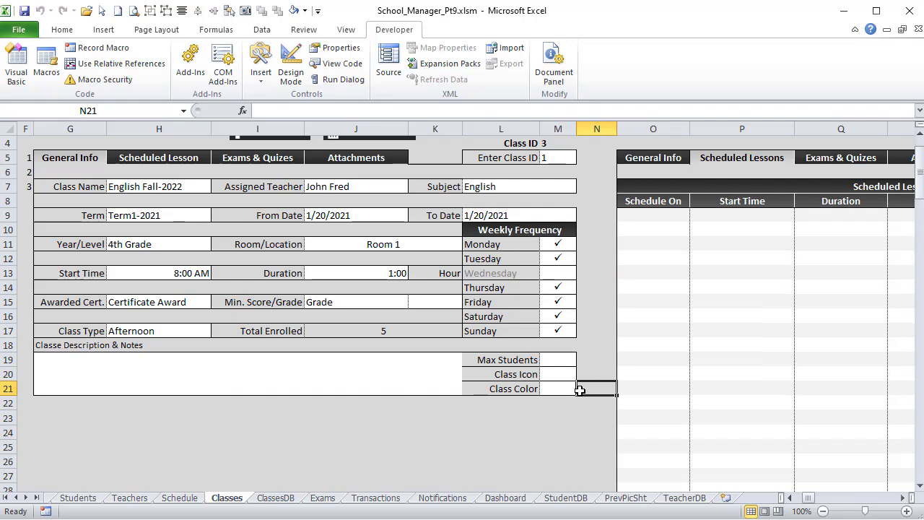
Check the cell references mapped to the Icon and Color columns in ClassesDB and return to the Classes sheet
{"action": "left_click", "coordinate": [276, 498]}
{"action": "left_click_drag", "start_coordinate": [801, 498], "coordinate": [870, 498]}
{"action": "left_click", "coordinate": [543, 144]}
{"action": "left_click", "coordinate": [543, 186]}
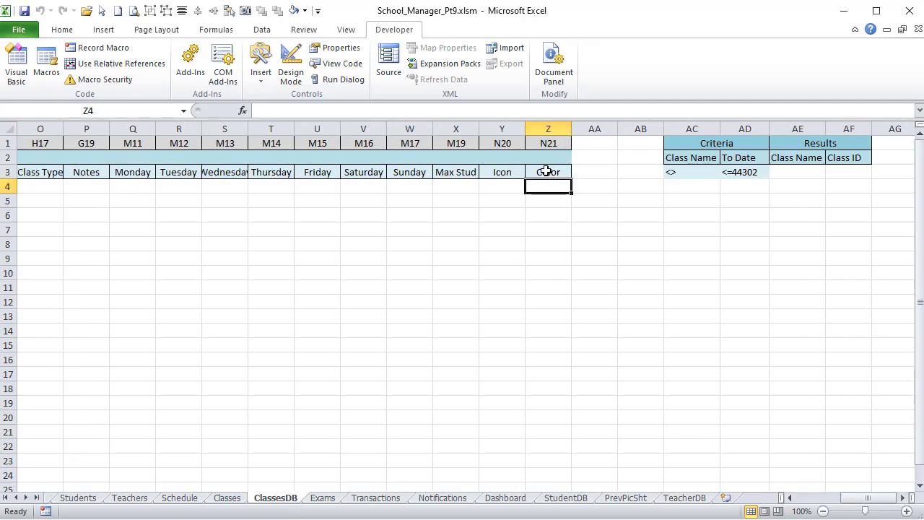
{"action": "left_click", "coordinate": [505, 187]}
{"action": "left_click", "coordinate": [225, 498]}
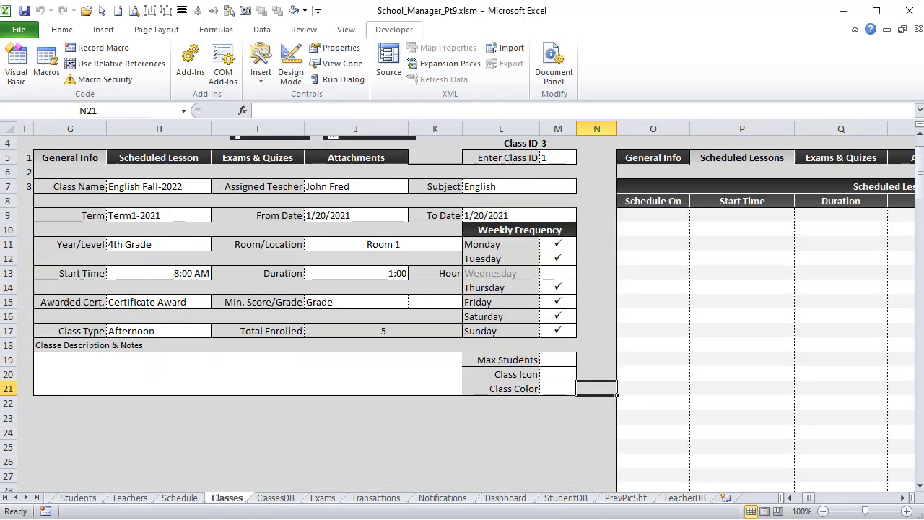
Open the Classes_Macros module and start a With Classes block inside Sub Class_SelectColor
{"action": "key", "text": "alt+F11"}
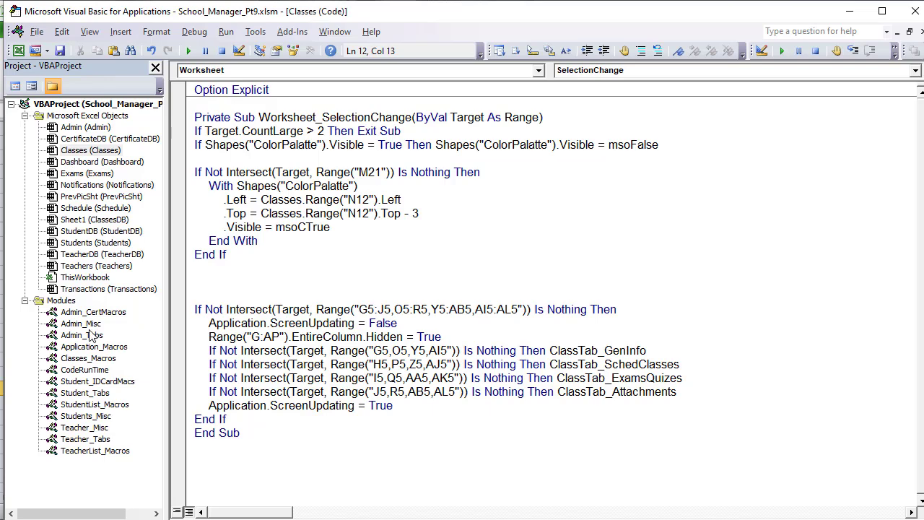
{"action": "double_click", "coordinate": [96, 360]}
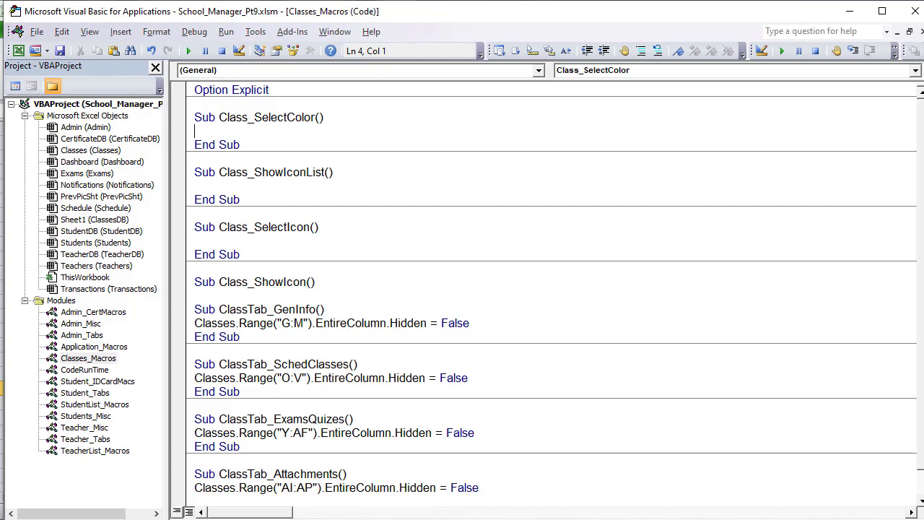
{"action": "left_click", "coordinate": [226, 133]}
{"action": "type", "text": "With Cla"}
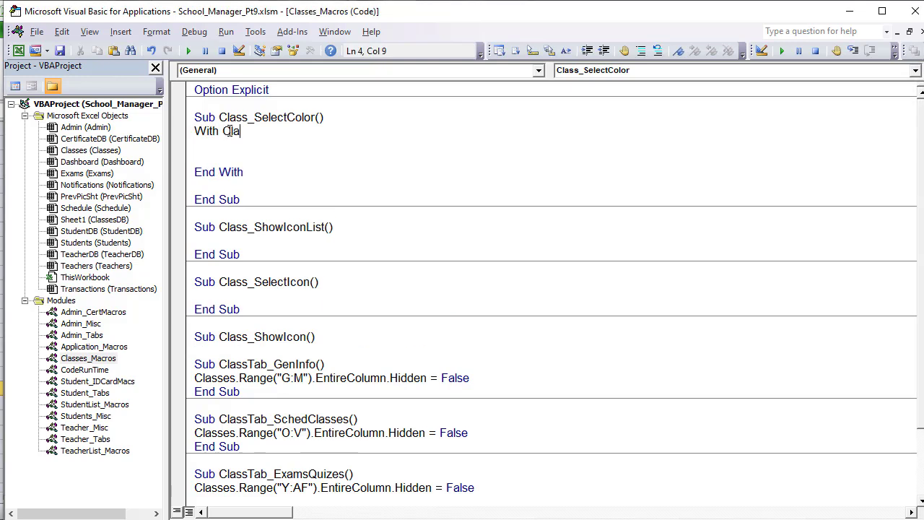
{"action": "type", "text": "sses"}
{"action": "key", "text": "Return"}
{"action": "key", "text": "Tab"}
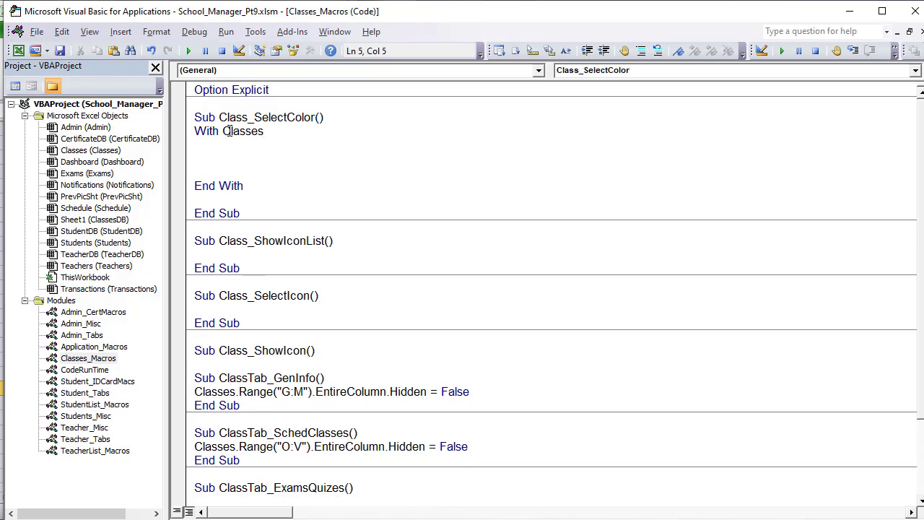
Inside the With Classes block, enter .Range("N21").Value as the destination for the color
{"action": "type", "text": ".Range(\"\").value"}
{"action": "key", "text": "Left"}
{"action": "key", "text": "Left"}
{"action": "key", "text": "Left"}
{"action": "key", "text": "Left"}
{"action": "key", "text": "Left"}
{"action": "key", "text": "Left"}
{"action": "key", "text": "Left"}
{"action": "key", "text": "Left"}
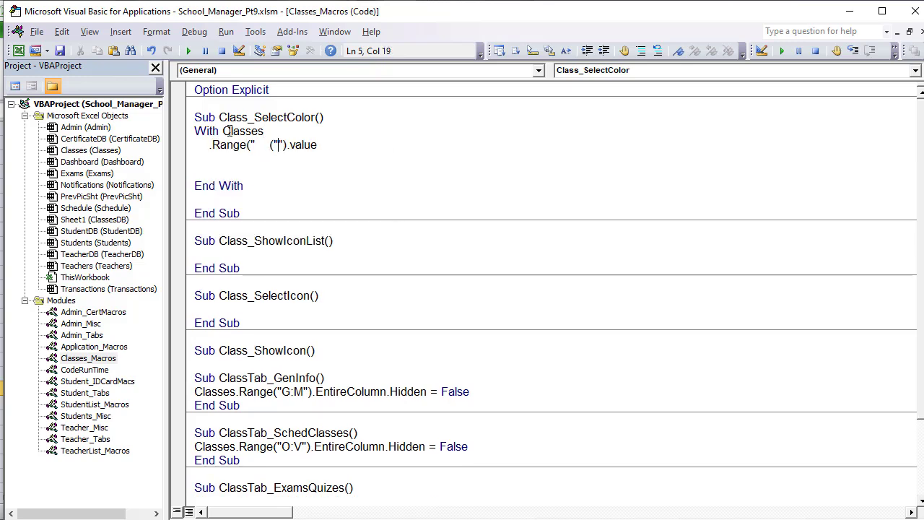
{"action": "key", "text": "BackSpace"}
{"action": "key", "text": "BackSpace"}
{"action": "key", "text": "BackSpace"}
{"action": "type", "text": "N21\").value"}
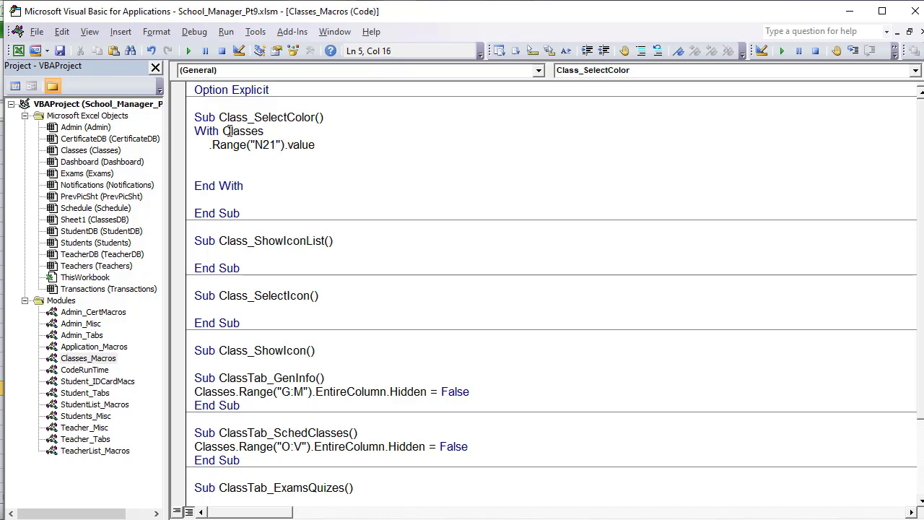
Assign .Shapes(Application.Caller) to the Range("N21") value
{"action": "type", "text": " = .sh"}
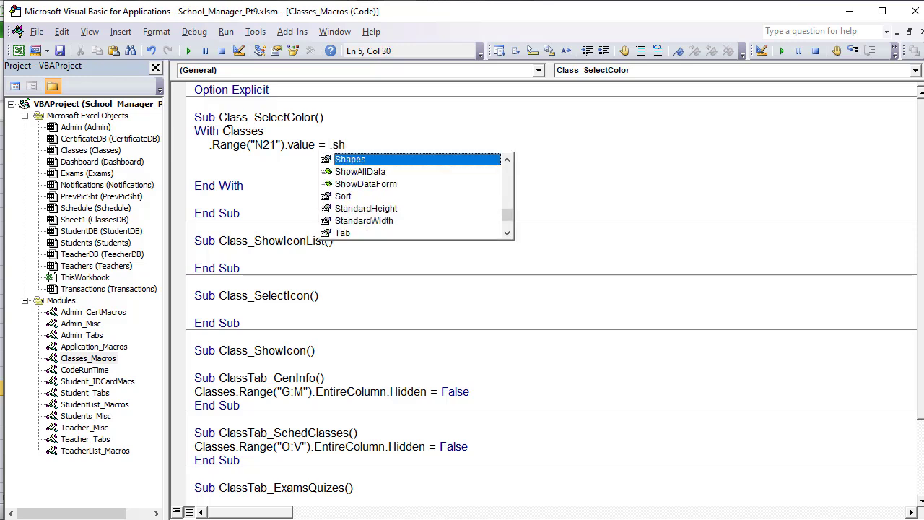
{"action": "key", "text": "Tab"}
{"action": "type", "text": "(App"}
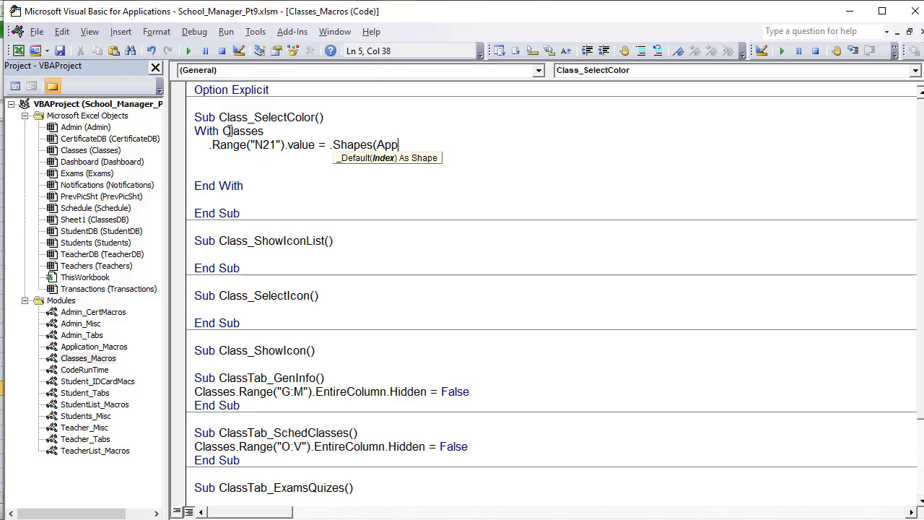
{"action": "type", "text": "lication.call"}
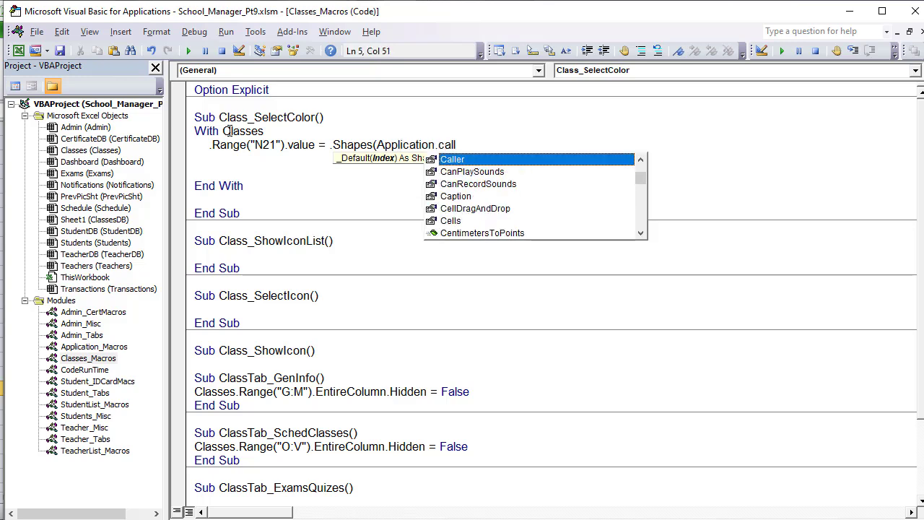
{"action": "key", "text": "Tab"}
{"action": "type", "text": ")"}
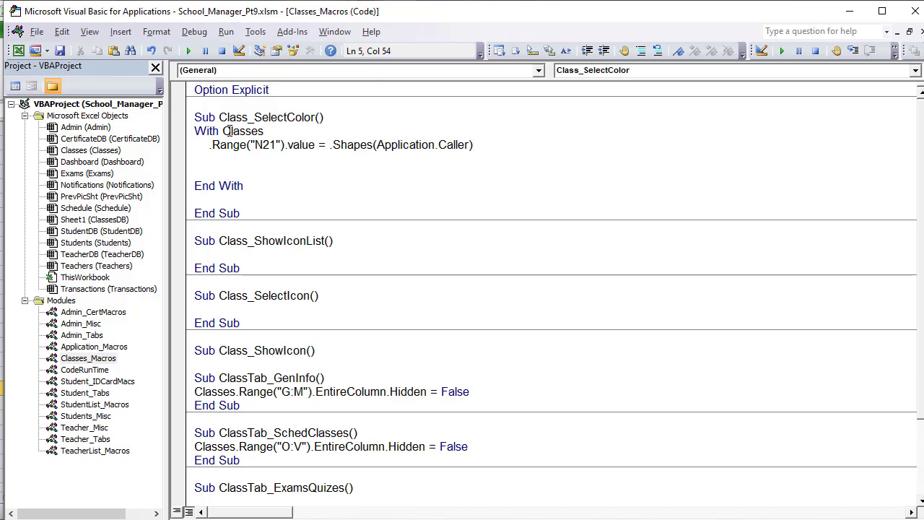
Display the color palette in the Classes sheet, inspect an individual swatch shape, and return to the macro code
{"action": "key", "text": "alt+F11"}
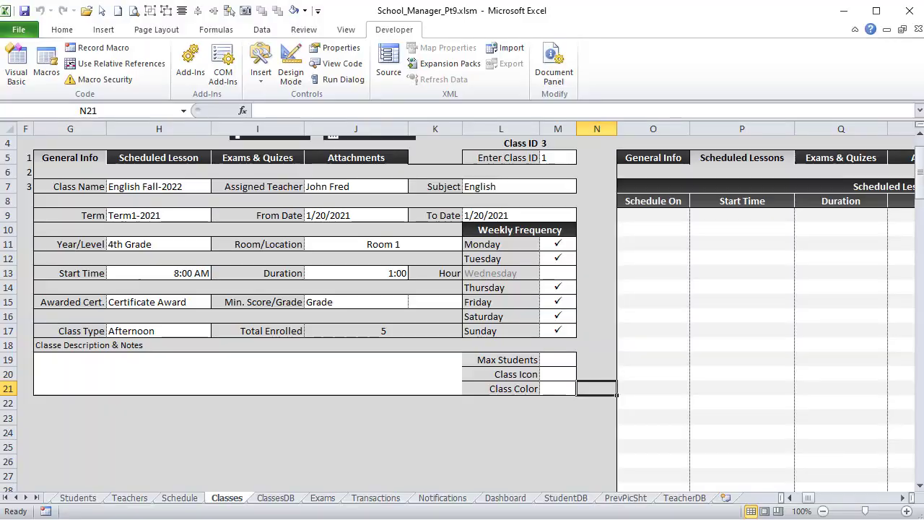
{"action": "left_click", "coordinate": [537, 388]}
{"action": "left_click", "coordinate": [547, 388]}
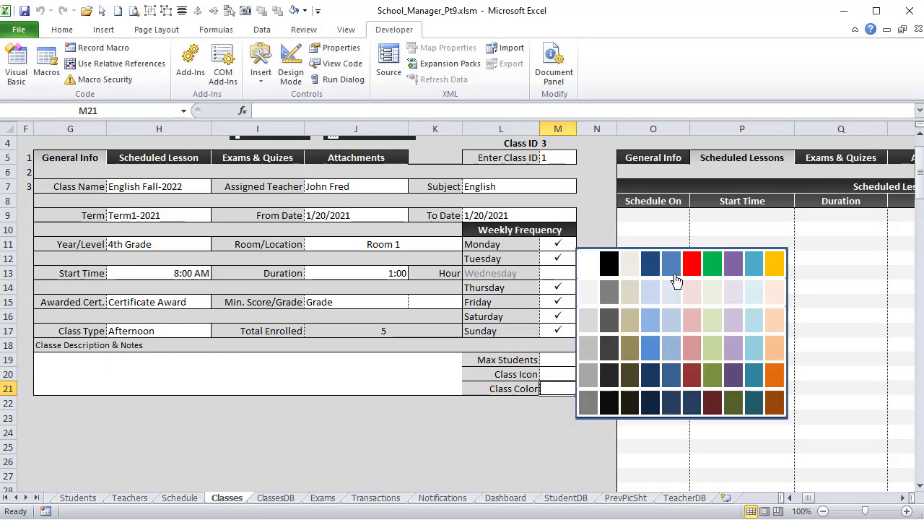
{"action": "left_click", "coordinate": [693, 376]}
{"action": "left_click", "coordinate": [693, 376]}
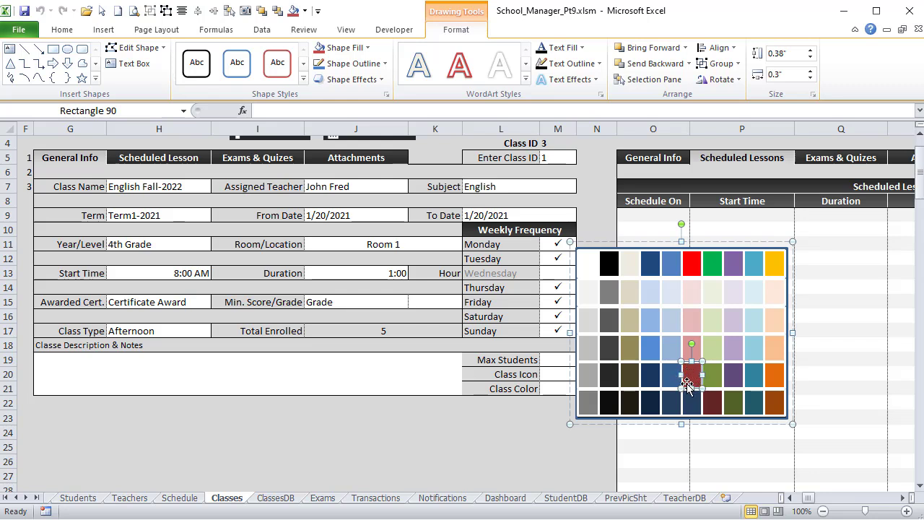
{"action": "left_click", "coordinate": [530, 415]}
{"action": "left_click", "coordinate": [583, 388]}
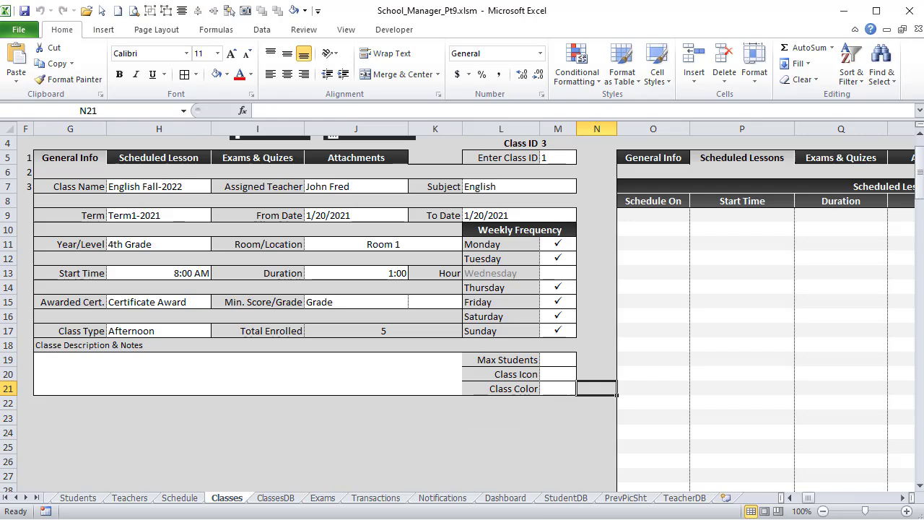
{"action": "key", "text": "alt+F11"}
{"action": "type", "text": "in"}
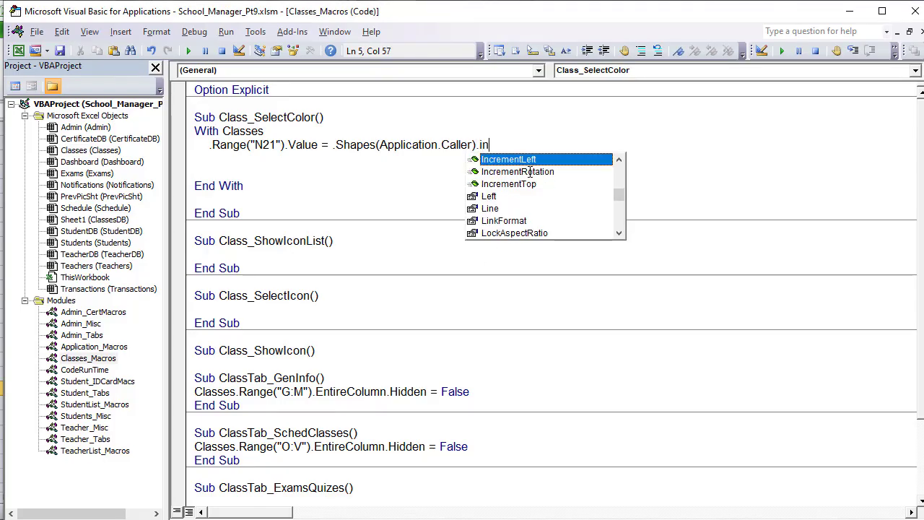
{"action": "type", "text": "ter"}
{"action": "key", "text": "BackSpace"}
{"action": "key", "text": "BackSpace"}
{"action": "key", "text": "BackSpace"}
{"action": "key", "text": "BackSpace"}
{"action": "key", "text": "BackSpace"}
{"action": "key", "text": "BackSpace"}
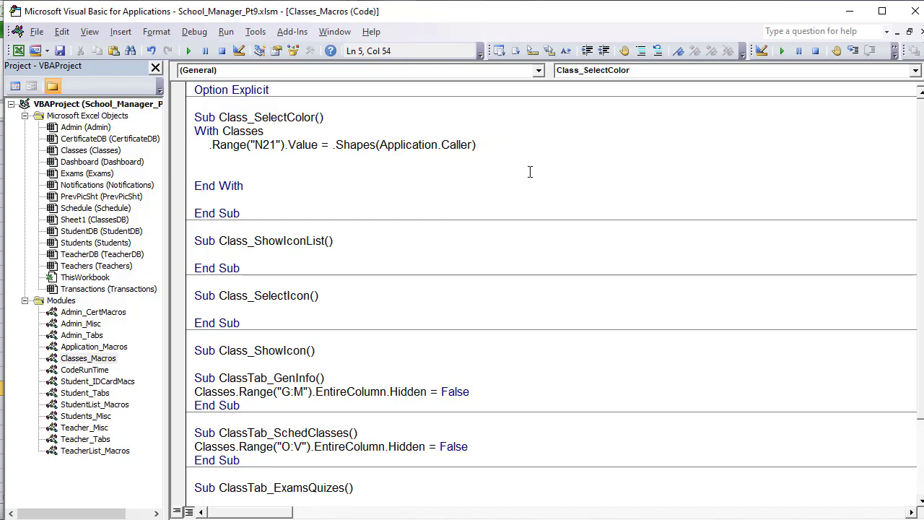
Extend the N21 assignment with .Fill.ForeColor.RGB after .Shapes(Application.Caller)
{"action": "type", "text": ".Fill.for"}
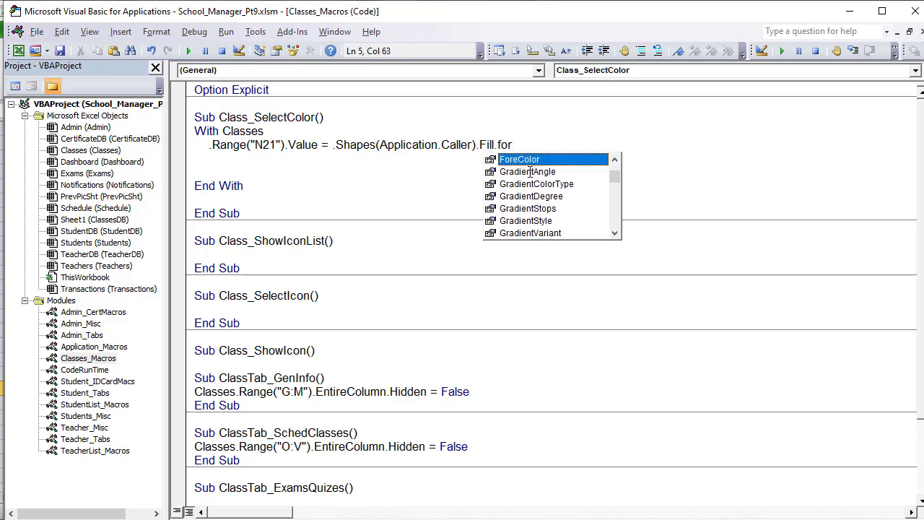
{"action": "key", "text": "Tab"}
{"action": "type", "text": ".ro"}
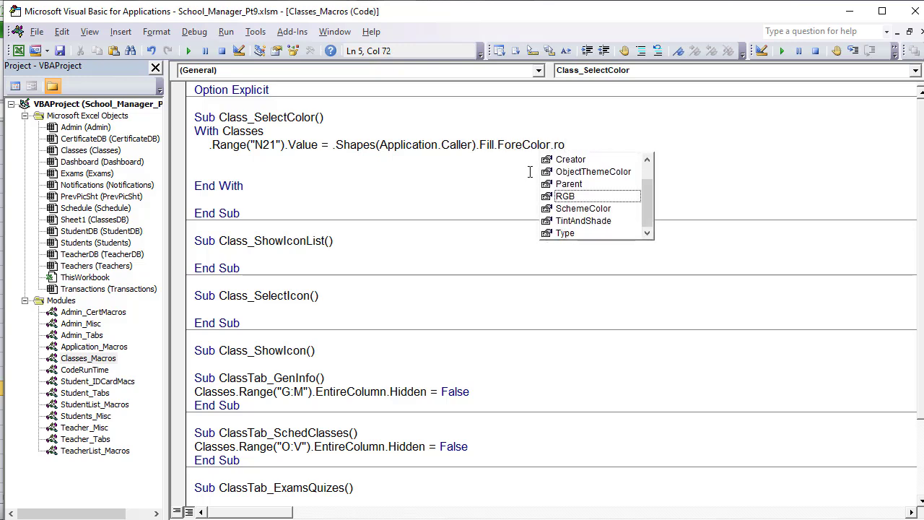
{"action": "key", "text": "BackSpace"}
{"action": "type", "text": "g"}
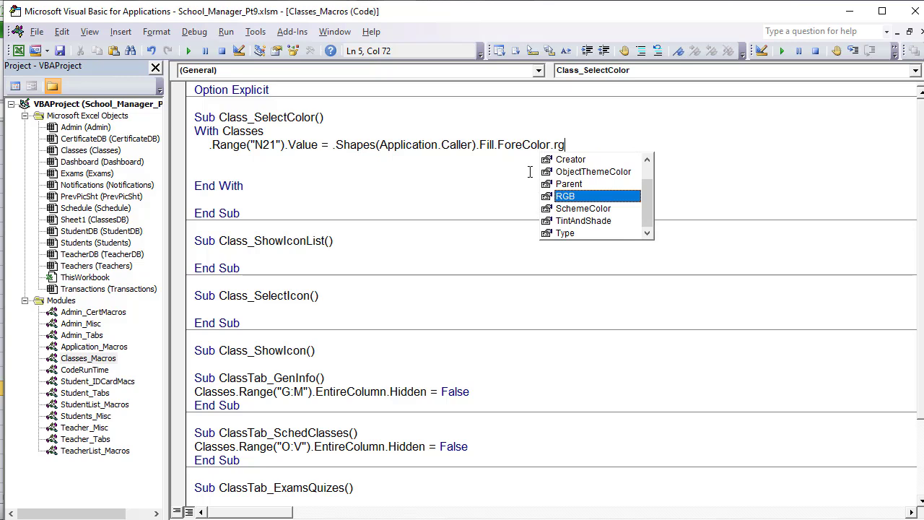
{"action": "key", "text": "Tab"}
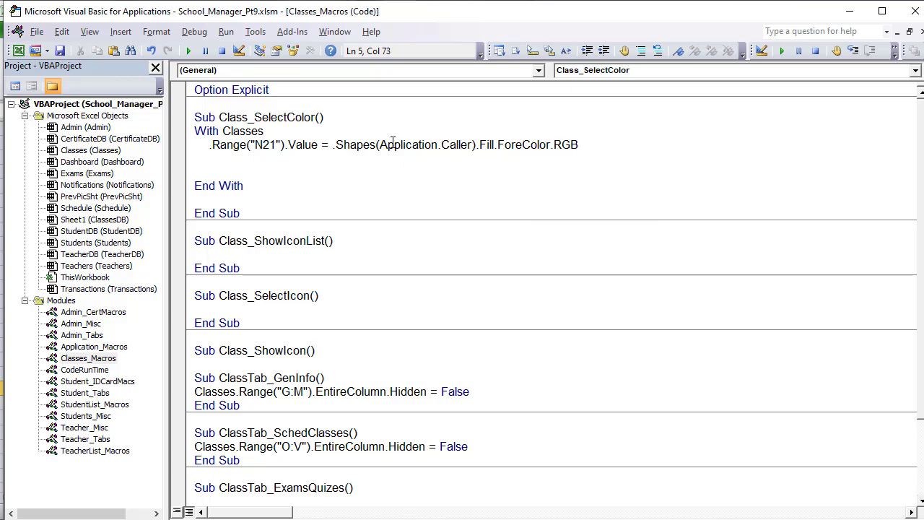
Assign the Class_SelectColor macro to the whole ColorPalatte group in the Classes sheet
{"action": "left_click_drag", "start_coordinate": [317, 117], "coordinate": [223, 121]}
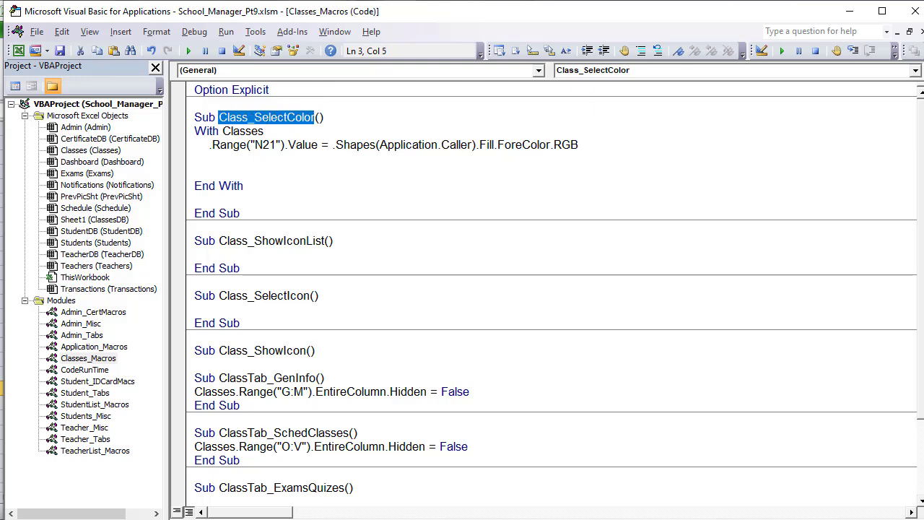
{"action": "key", "text": "alt+F11"}
{"action": "left_click", "coordinate": [553, 389]}
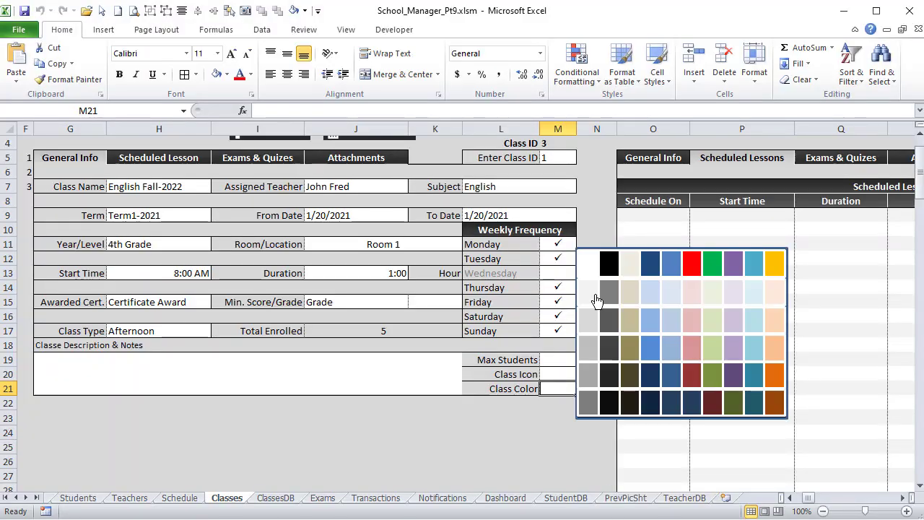
{"action": "right_click", "coordinate": [610, 248]}
{"action": "key", "text": "Escape"}
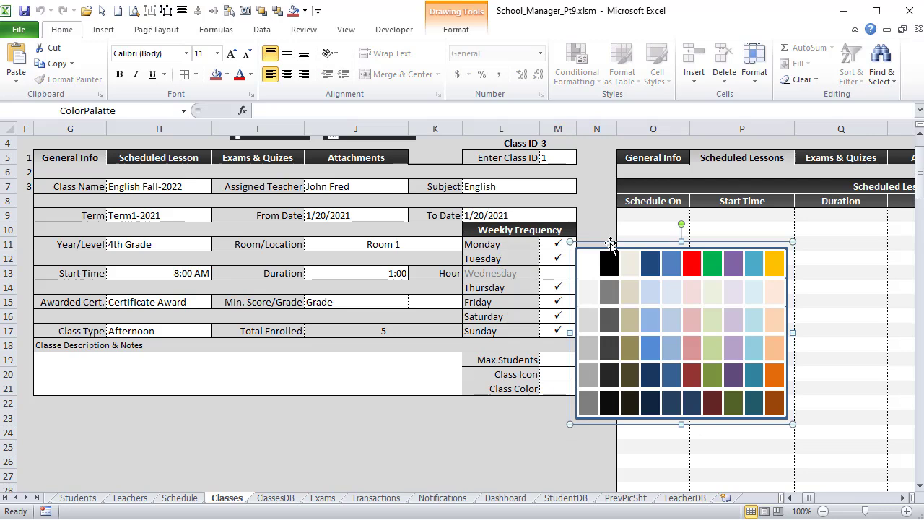
{"action": "right_click", "coordinate": [610, 244]}
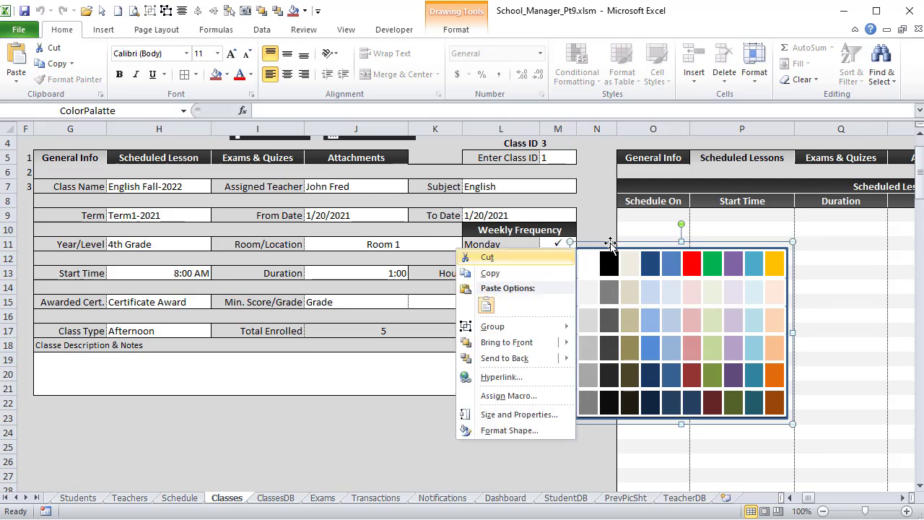
{"action": "key", "text": "n"}
{"action": "type", "text": "Class_SelectColor"}
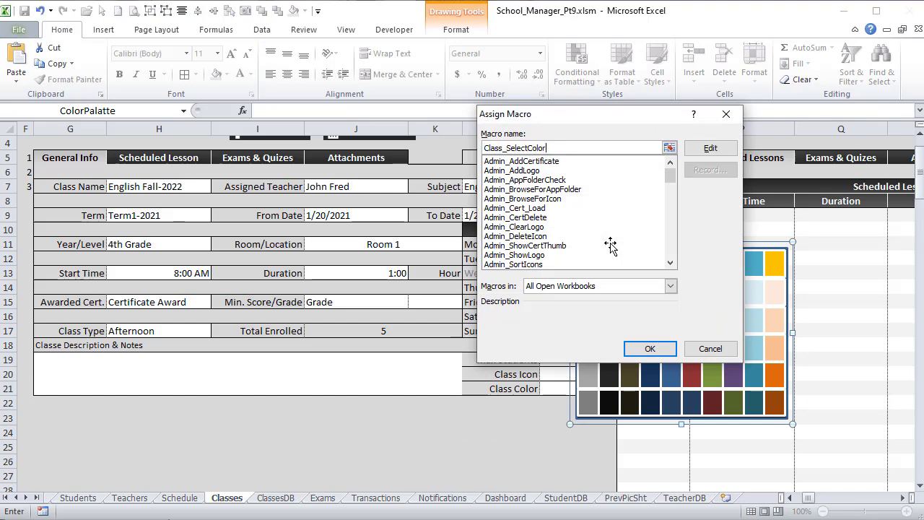
{"action": "left_click", "coordinate": [650, 348]}
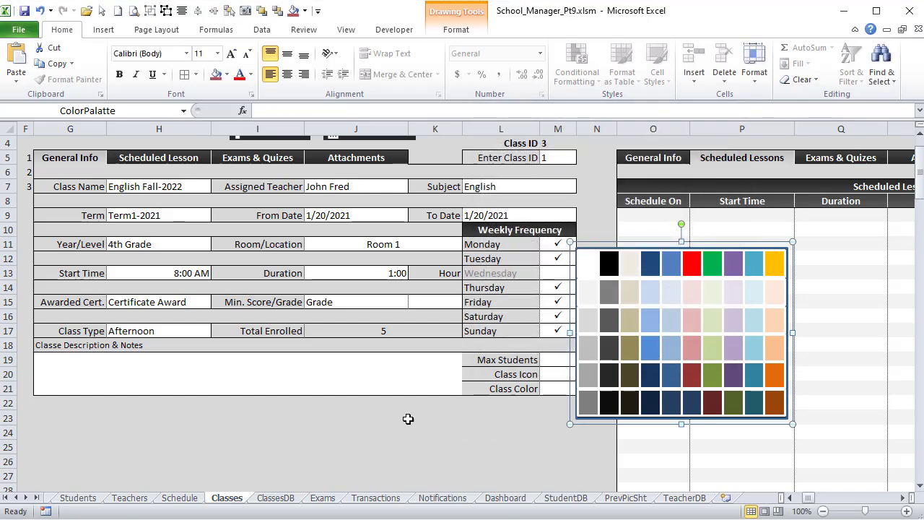
Test the palette from the Class Color cell M21 by picking a swatch and check the color code in N21
{"action": "left_click", "coordinate": [393, 432]}
{"action": "left_click", "coordinate": [559, 388]}
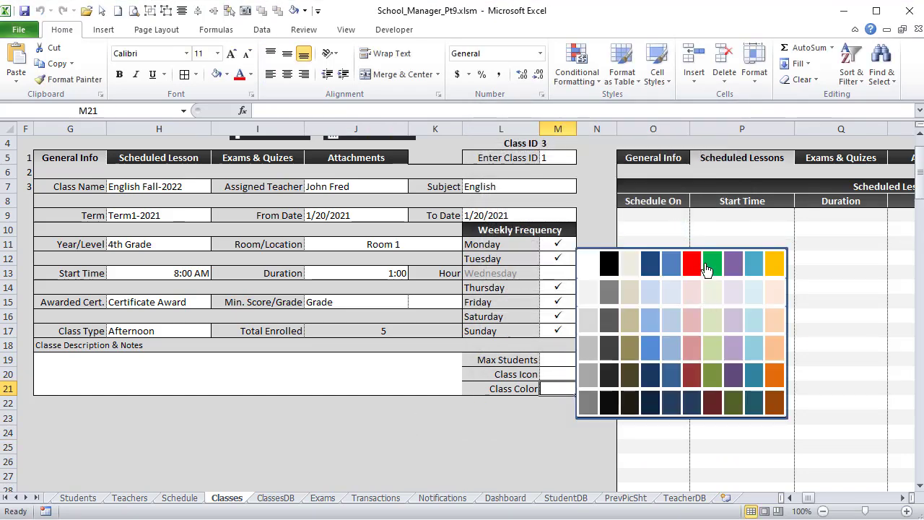
{"action": "left_click", "coordinate": [413, 437]}
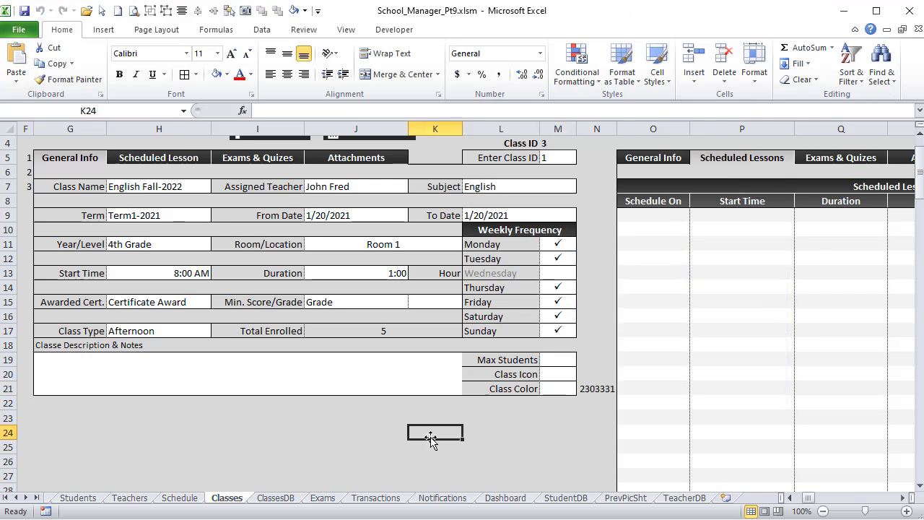
{"action": "left_click", "coordinate": [593, 391]}
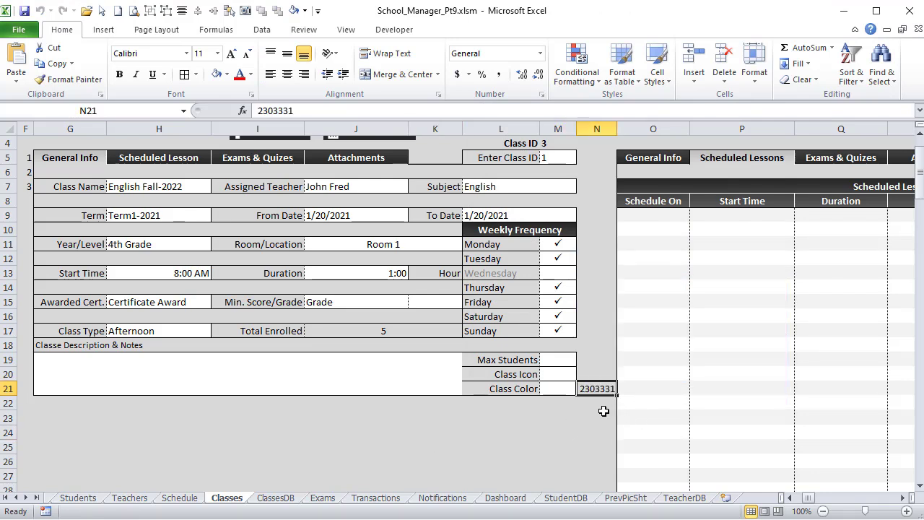
{"action": "left_click", "coordinate": [565, 372]}
{"action": "left_click", "coordinate": [567, 390]}
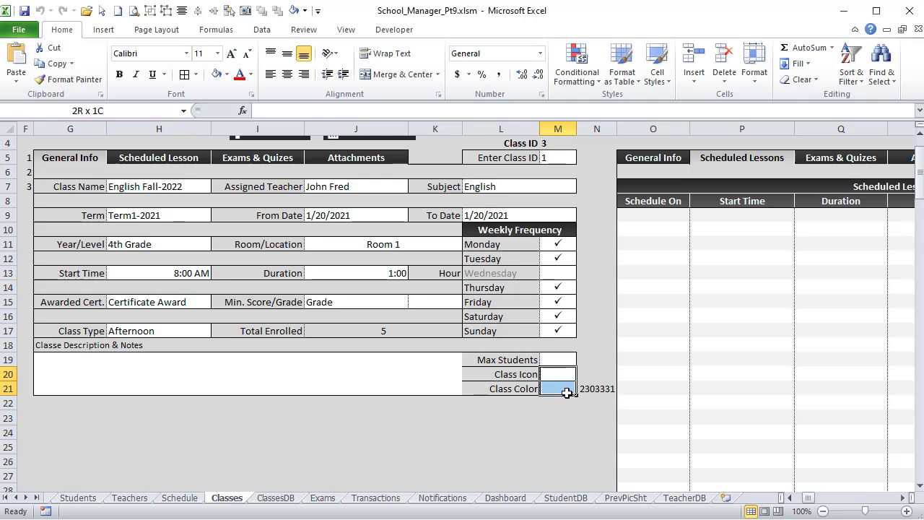
In Class_SelectColor, begin a new line below the N21 assignment with .Range("M20:M21").Interior.Color
{"action": "left_click", "coordinate": [421, 432]}
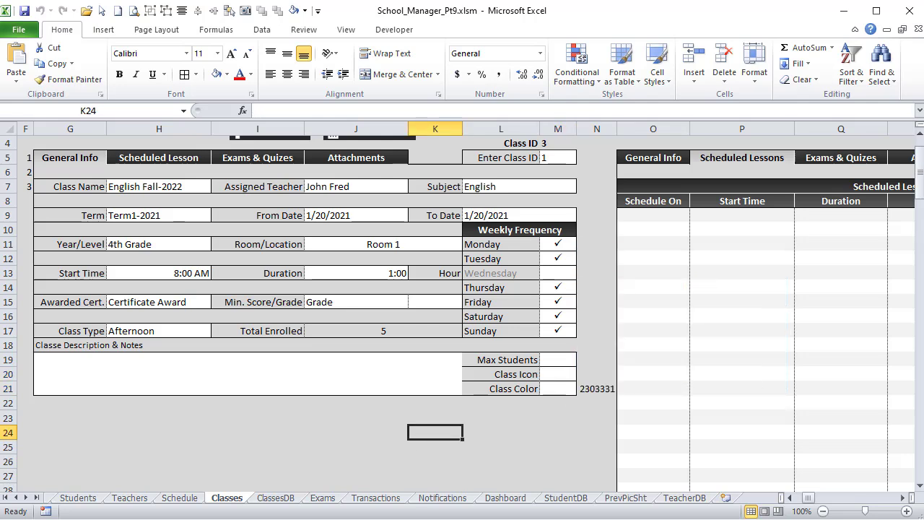
{"action": "key", "text": "alt+F11"}
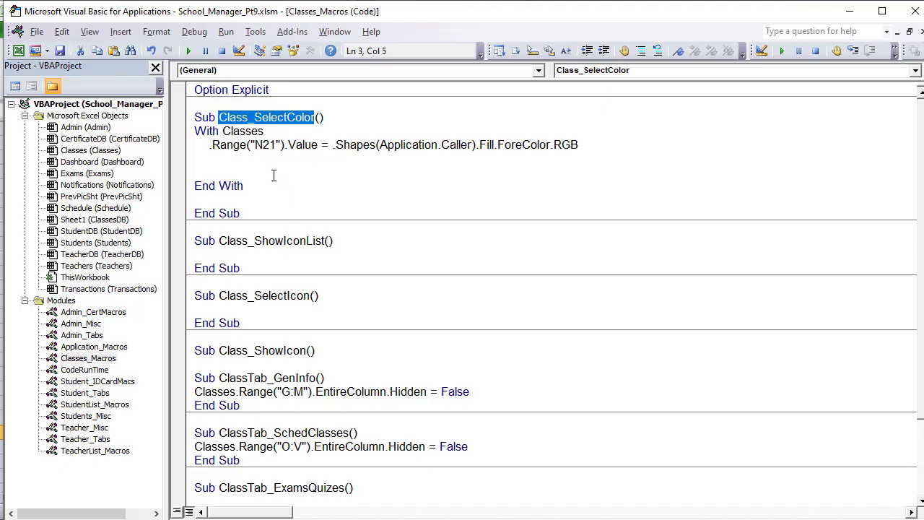
{"action": "left_click", "coordinate": [275, 160]}
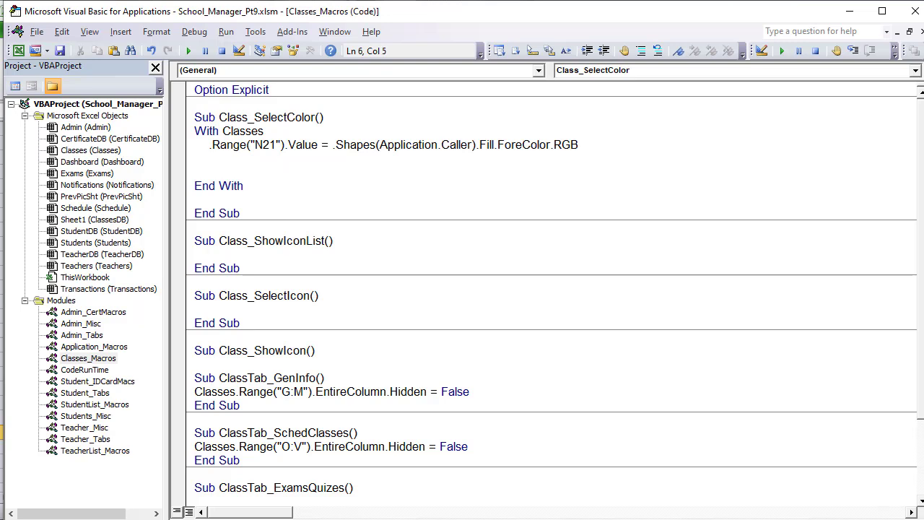
{"action": "type", "text": ".Range(\"\").value"}
{"action": "key", "text": "Left"}
{"action": "key", "text": "Left"}
{"action": "key", "text": "Left"}
{"action": "key", "text": "Left"}
{"action": "key", "text": "Left"}
{"action": "key", "text": "Left"}
{"action": "key", "text": "Left"}
{"action": "key", "text": "Left"}
{"action": "type", "text": "M20:M"}
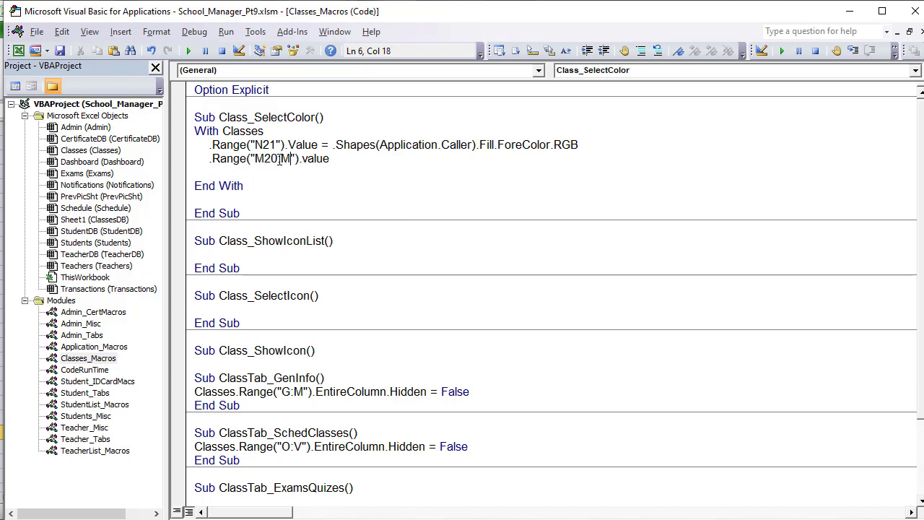
{"action": "type", "text": "21"}
{"action": "key", "text": "BackSpace"}
{"action": "key", "text": "BackSpace"}
{"action": "key", "text": "BackSpace"}
{"action": "key", "text": "BackSpace"}
{"action": "type", "text": ".Interior"}
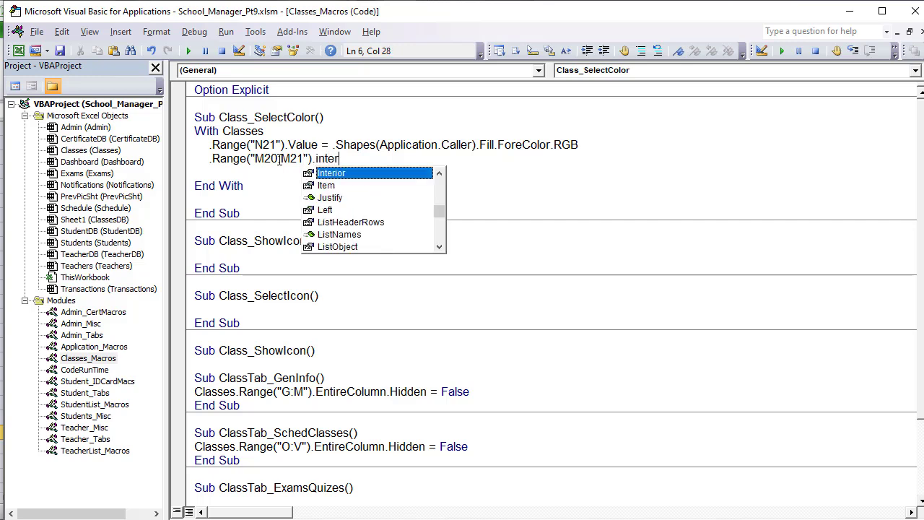
{"action": "type", "text": ".co"}
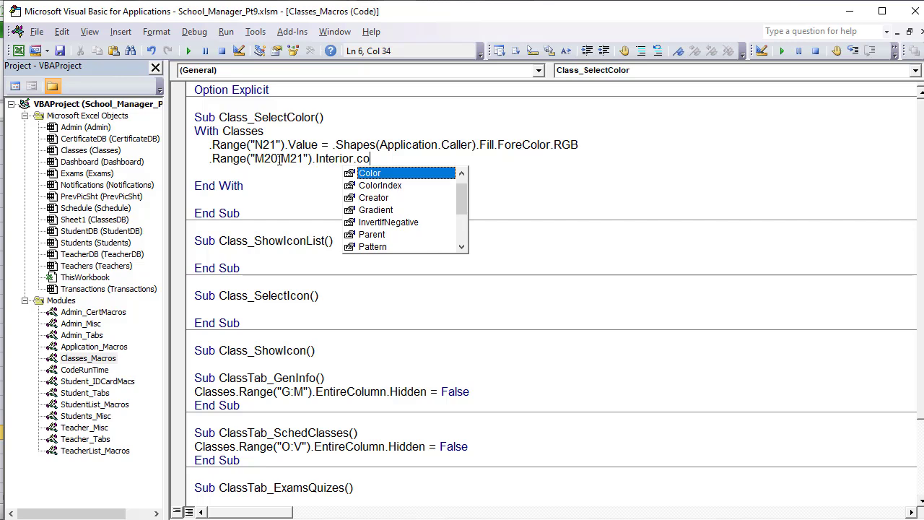
{"action": "key", "text": "Tab"}
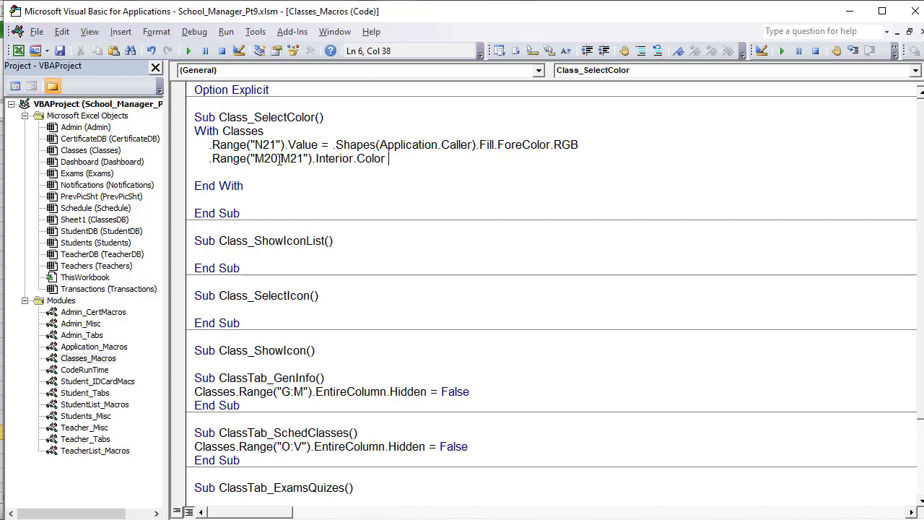
Complete the Interior.Color line by setting it equal to .Range("N21").Value, copied from the line above
{"action": "left_click_drag", "start_coordinate": [585, 146], "coordinate": [324, 147]}
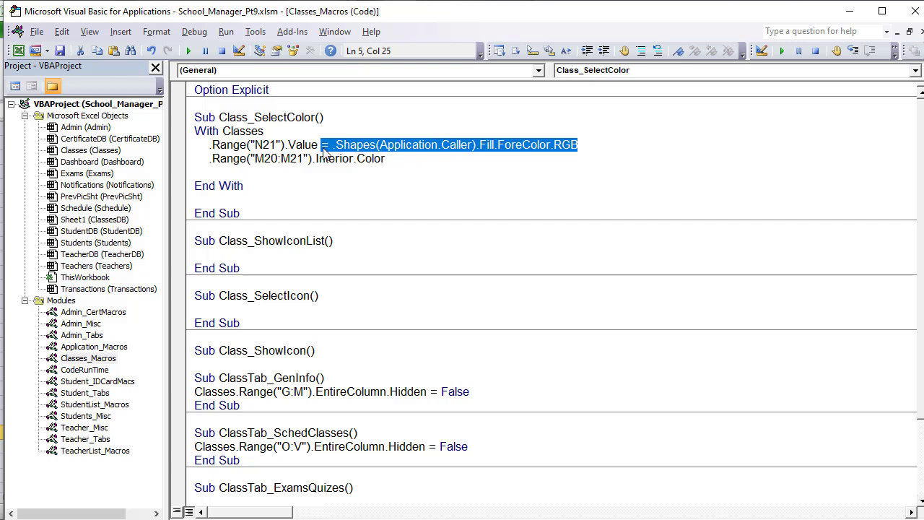
{"action": "left_click", "coordinate": [409, 160]}
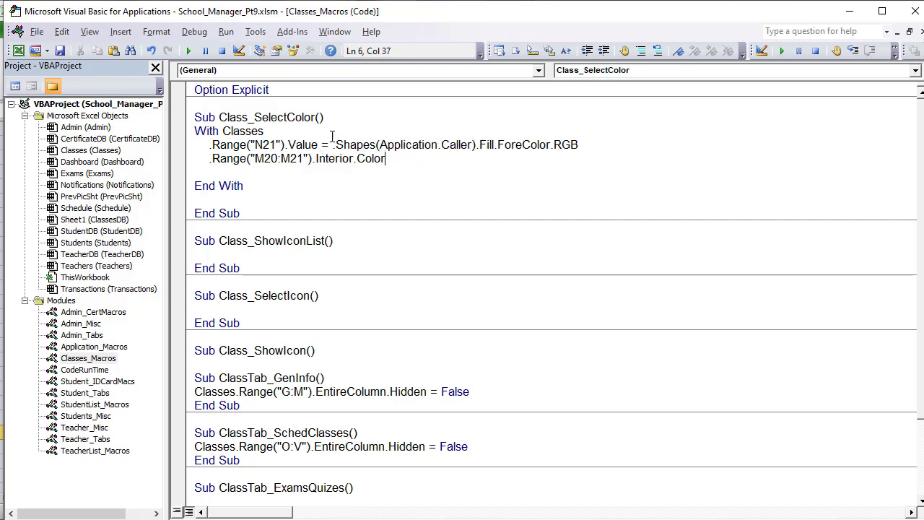
{"action": "left_click_drag", "start_coordinate": [321, 144], "coordinate": [207, 139]}
{"action": "key", "text": "ctrl+c"}
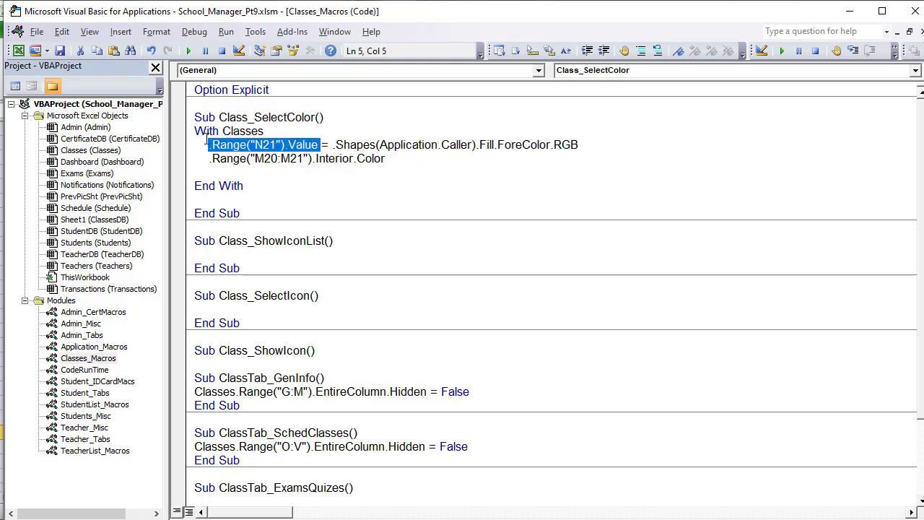
{"action": "left_click", "coordinate": [408, 160]}
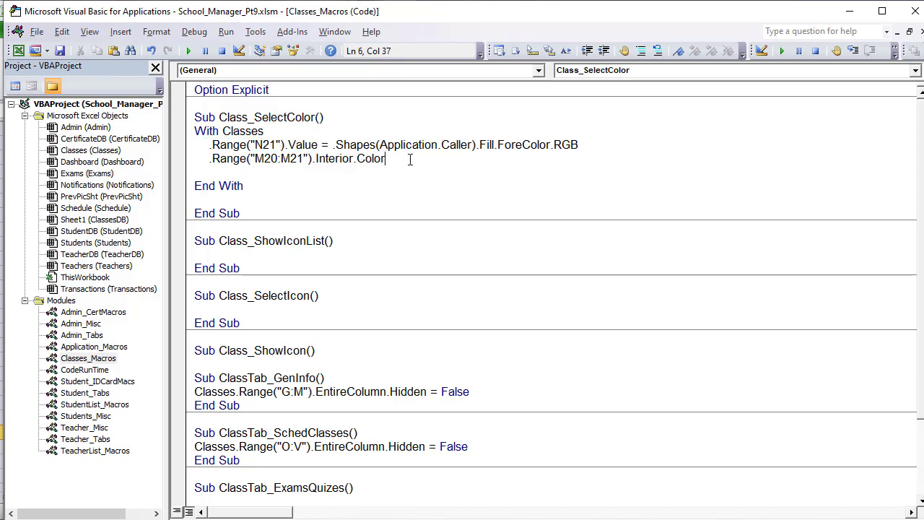
{"action": "type", "text": "="}
{"action": "key", "text": "ctrl+v"}
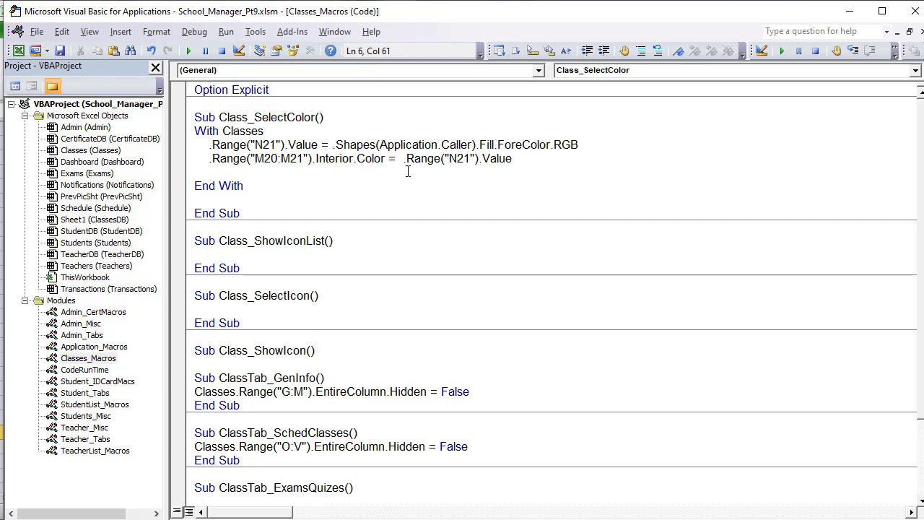
Add .Shapes("ColorPalatte").Visible = msoFalse before End With and remove the blank line above End Sub
{"action": "left_click", "coordinate": [411, 171]}
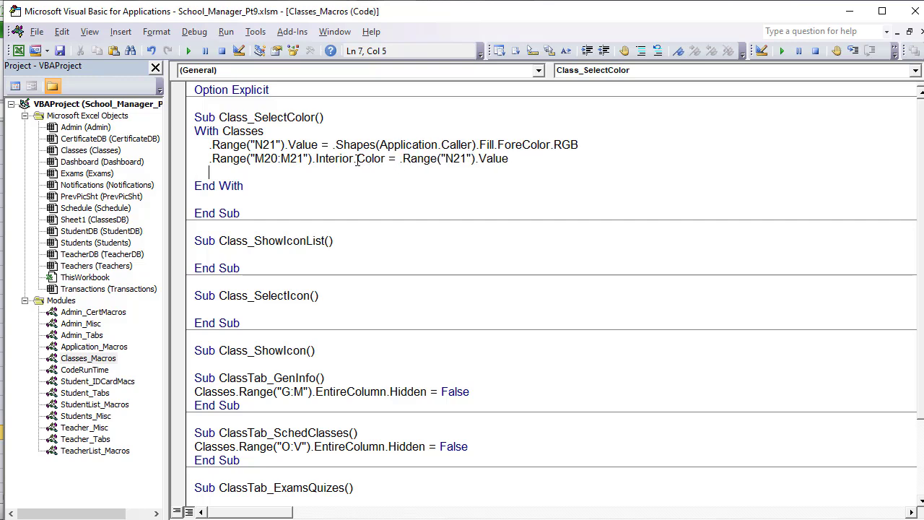
{"action": "type", "text": ".Shapes(\""}
{"action": "key", "text": "ctrl+v"}
{"action": "type", "text": "\""}
{"action": "key", "text": "ctrl+z"}
{"action": "key", "text": "ctrl+z"}
{"action": "key", "text": "ctrl+z"}
{"action": "type", "text": "Color"}
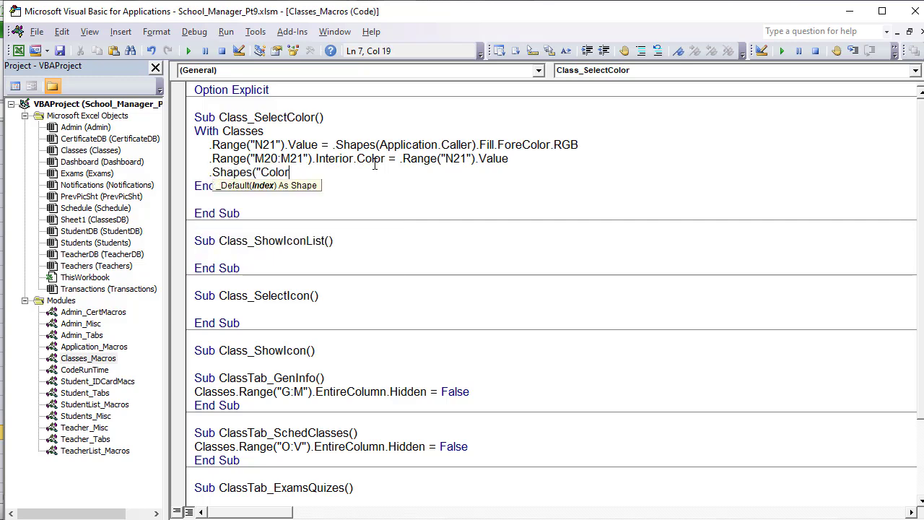
{"action": "type", "text": "Pala"}
{"action": "type", "text": ").Visible = ms"}
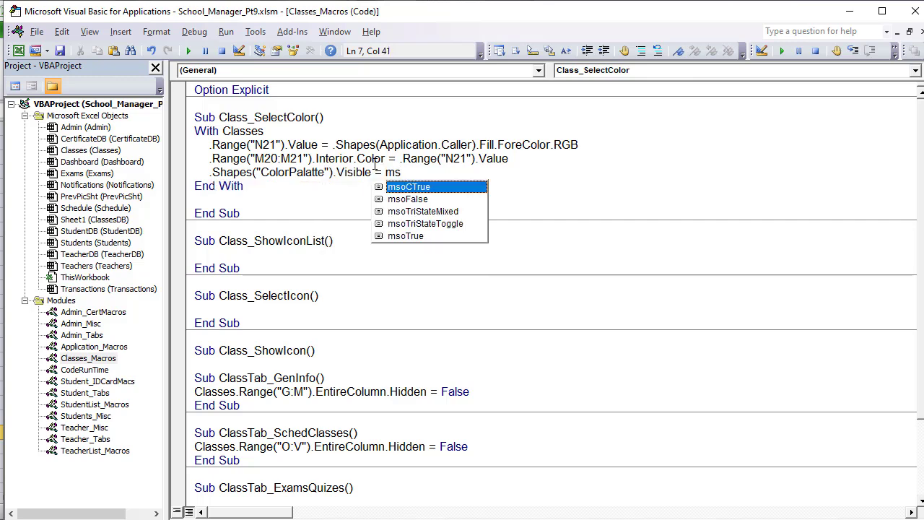
{"action": "type", "text": "of"}
{"action": "key", "text": "Tab"}
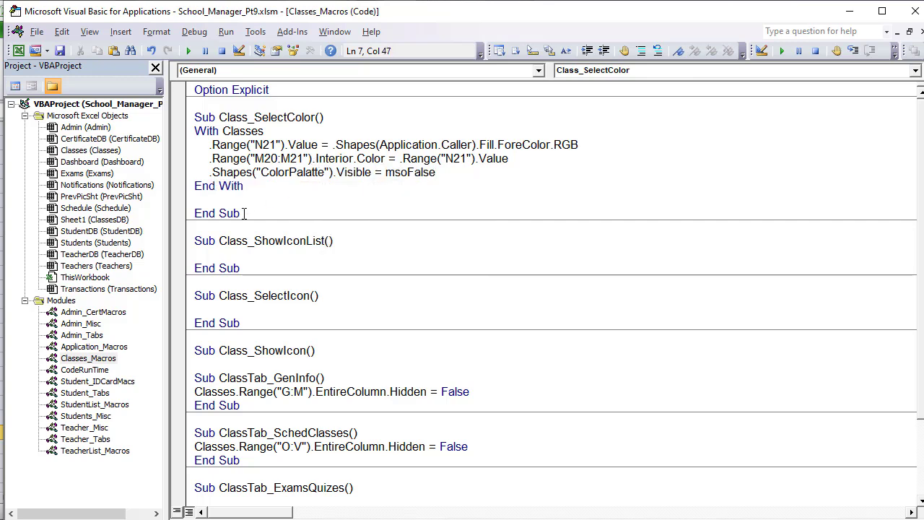
{"action": "key", "text": "BackSpace"}
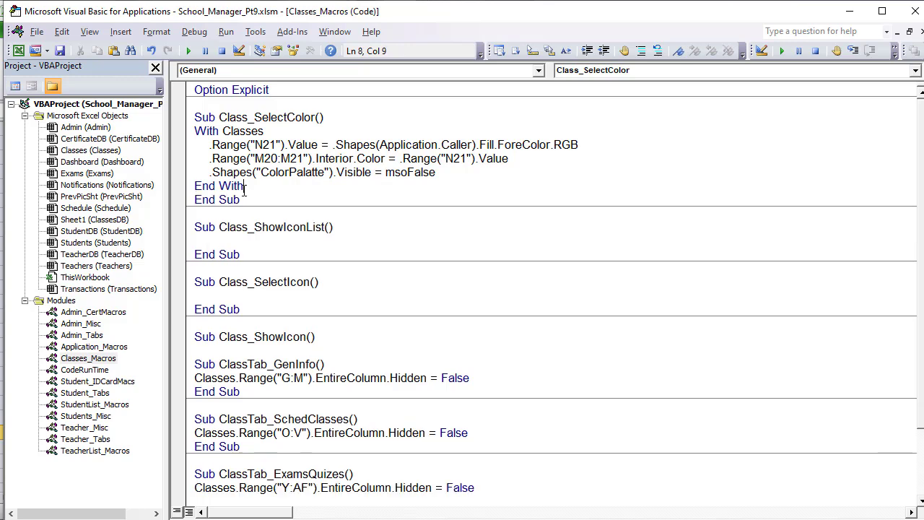
Test the macro in the Classes sheet by picking swatches from the Class Color cell M21, ending with dark red, and check N21
{"action": "key", "text": "alt+F11"}
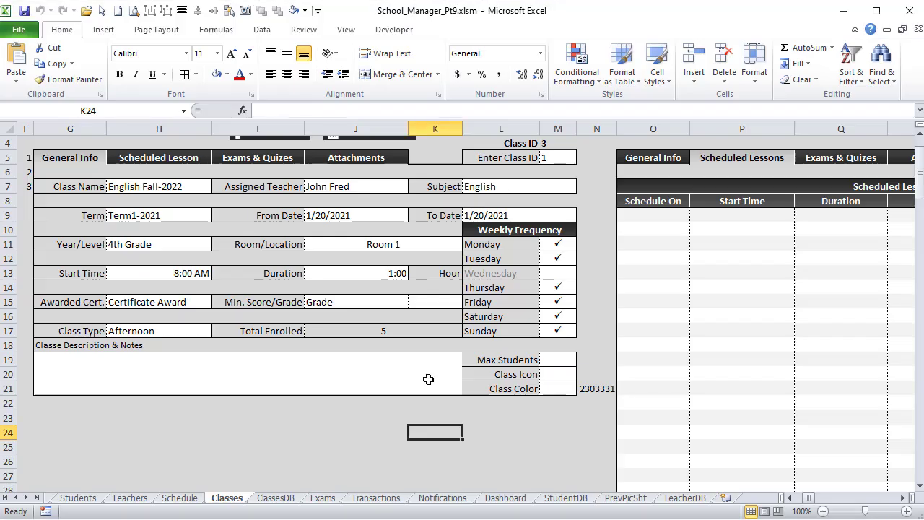
{"action": "left_click", "coordinate": [433, 403]}
{"action": "left_click", "coordinate": [556, 390]}
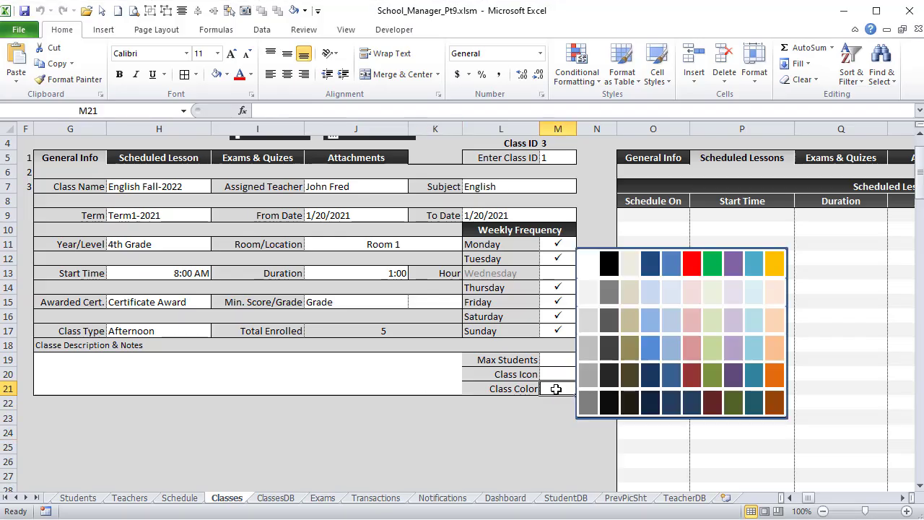
{"action": "left_click", "coordinate": [609, 375]}
{"action": "left_click", "coordinate": [514, 422]}
{"action": "left_click", "coordinate": [556, 389]}
{"action": "left_click", "coordinate": [710, 406]}
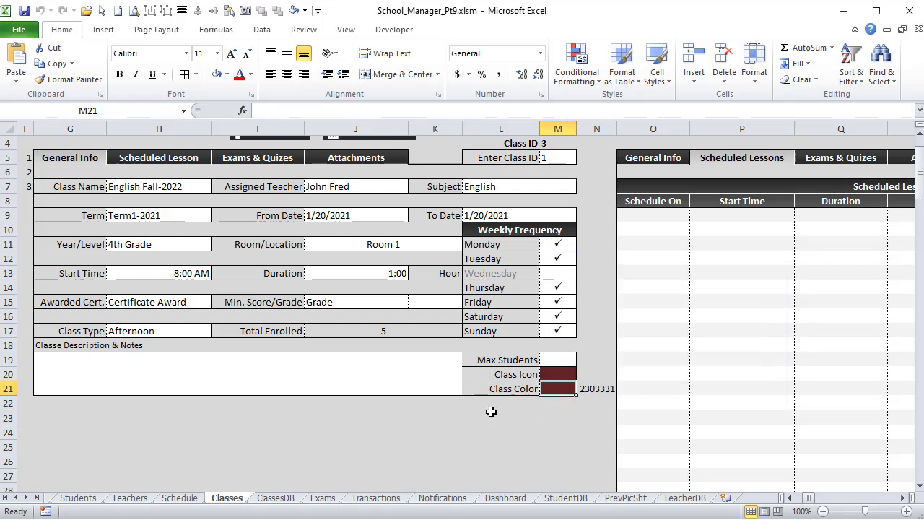
{"action": "left_click", "coordinate": [491, 412]}
{"action": "left_click", "coordinate": [598, 387]}
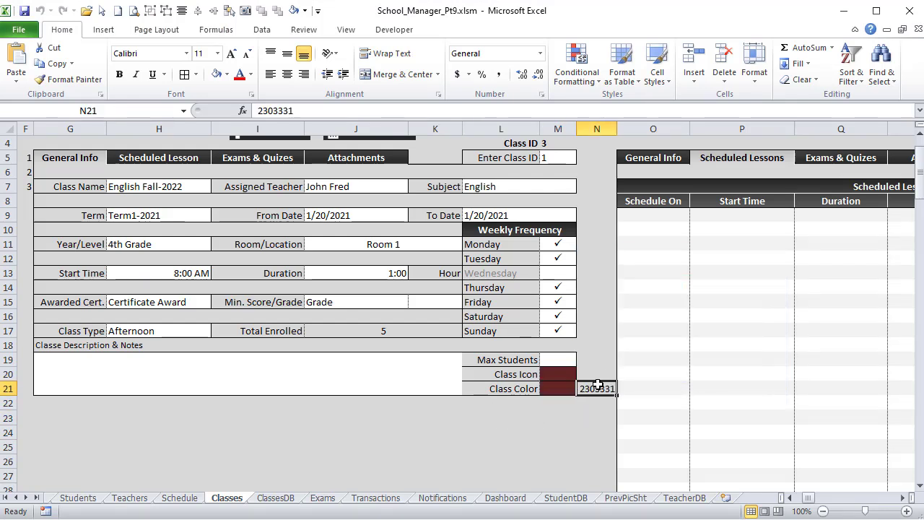
Set the class color to a dark navy blue swatch from M21 and check the fill of M20:M21 and the code in N21
{"action": "left_click", "coordinate": [553, 385]}
{"action": "left_click", "coordinate": [557, 371]}
{"action": "left_click_drag", "start_coordinate": [558, 359], "coordinate": [536, 423]}
{"action": "left_click", "coordinate": [506, 418]}
{"action": "left_click", "coordinate": [558, 388]}
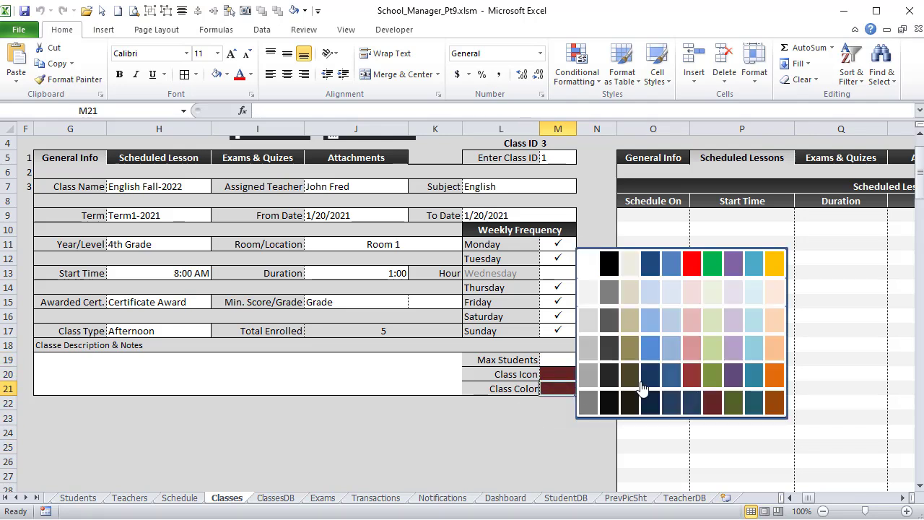
{"action": "left_click", "coordinate": [699, 399]}
{"action": "left_click", "coordinate": [435, 417]}
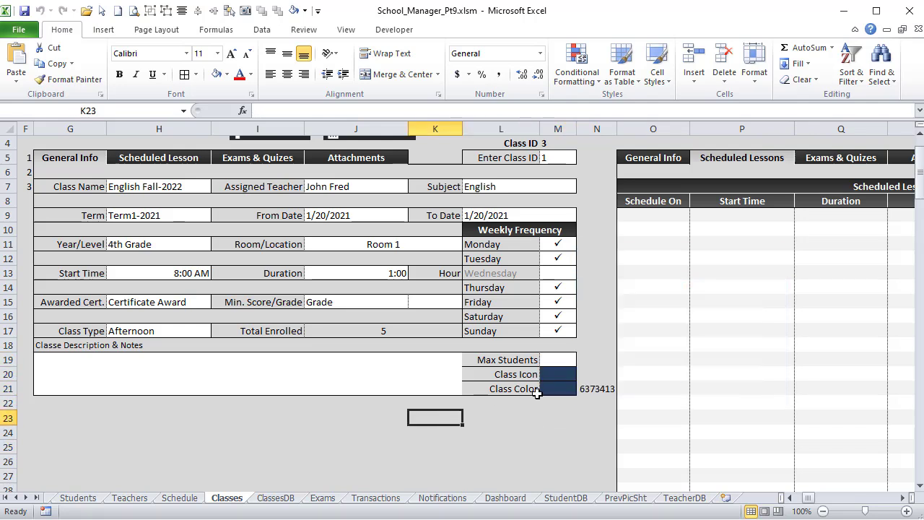
{"action": "left_click", "coordinate": [590, 389]}
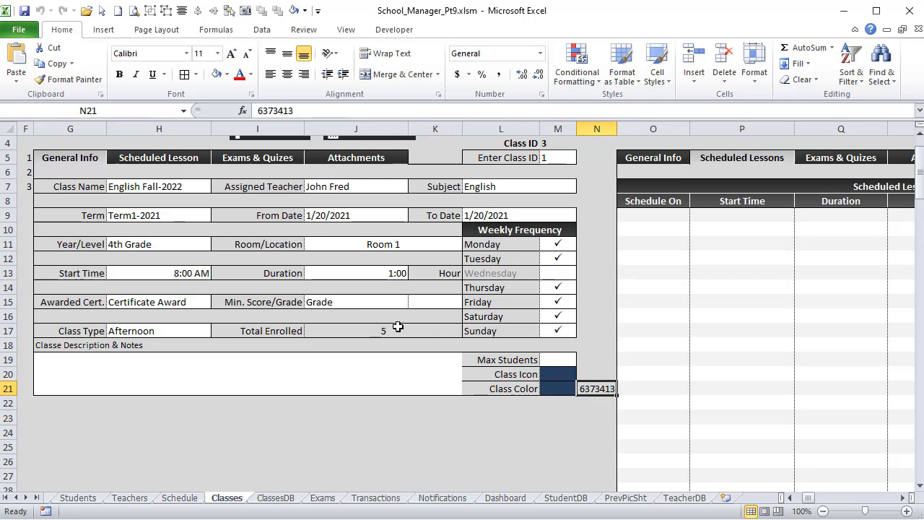
{"action": "left_click_drag", "start_coordinate": [553, 374], "coordinate": [555, 383]}
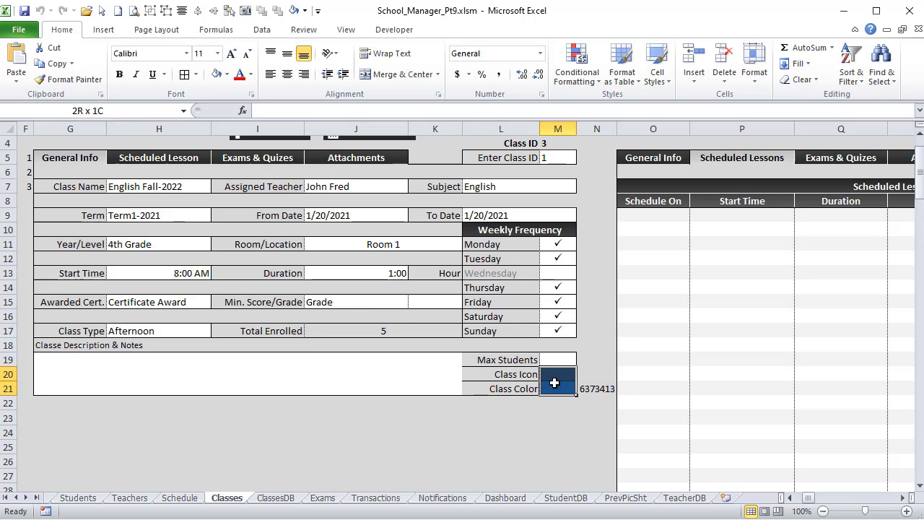
{"action": "left_click", "coordinate": [487, 386]}
Review the Duration, Room/Location and Min. Score/Grade fields of the class form, including the choices offered for duration and grade
{"action": "left_click_drag", "start_coordinate": [808, 503], "coordinate": [800, 504]}
{"action": "left_click", "coordinate": [682, 275]}
{"action": "left_click", "coordinate": [754, 275]}
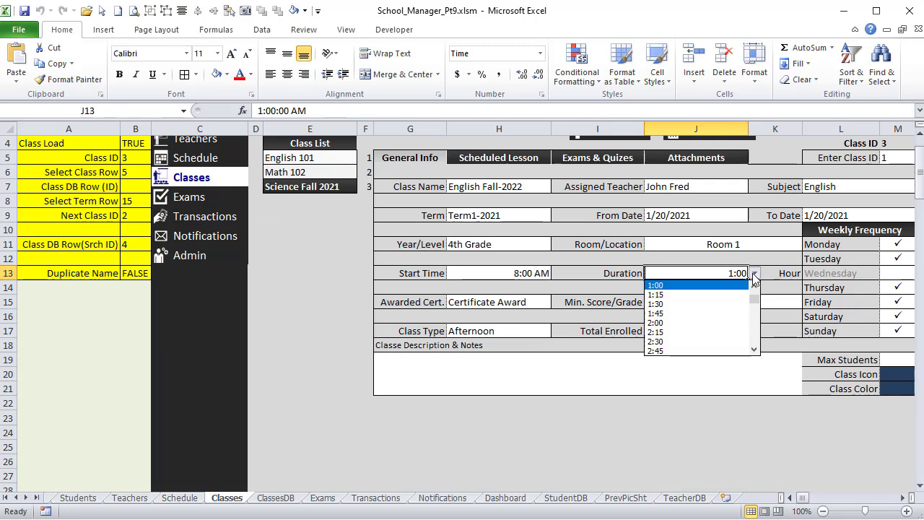
{"action": "left_click", "coordinate": [754, 280]}
{"action": "scroll", "coordinate": [717, 318], "scroll_direction": "up", "scroll_amount": 1}
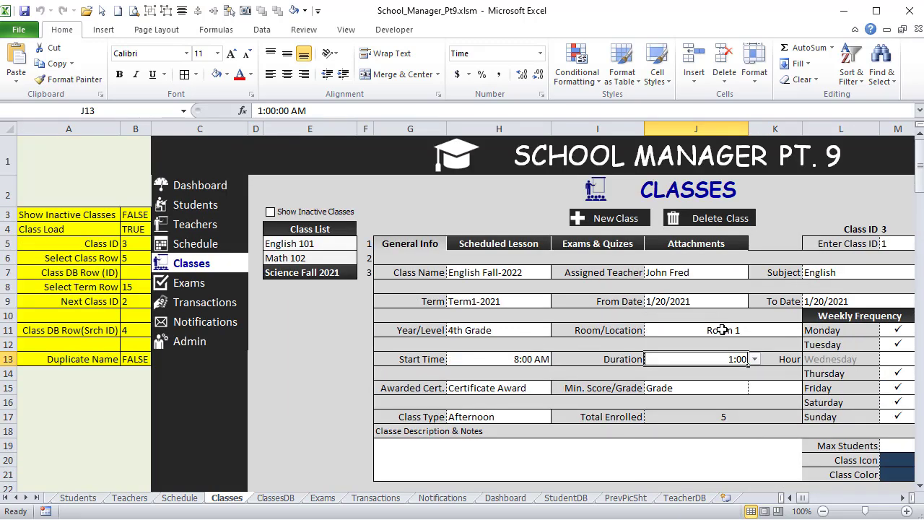
{"action": "left_click", "coordinate": [736, 330]}
{"action": "left_click", "coordinate": [693, 388]}
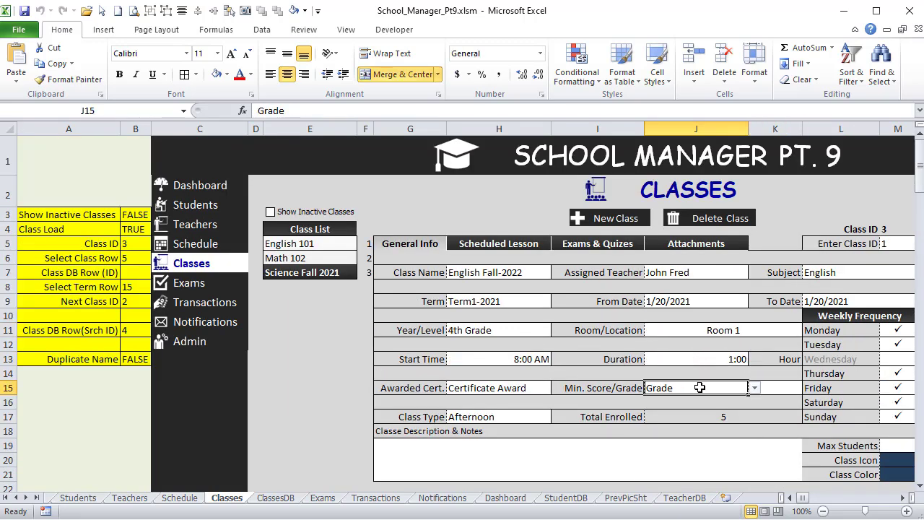
{"action": "left_click", "coordinate": [752, 390]}
{"action": "left_click", "coordinate": [722, 401]}
{"action": "left_click", "coordinate": [780, 388]}
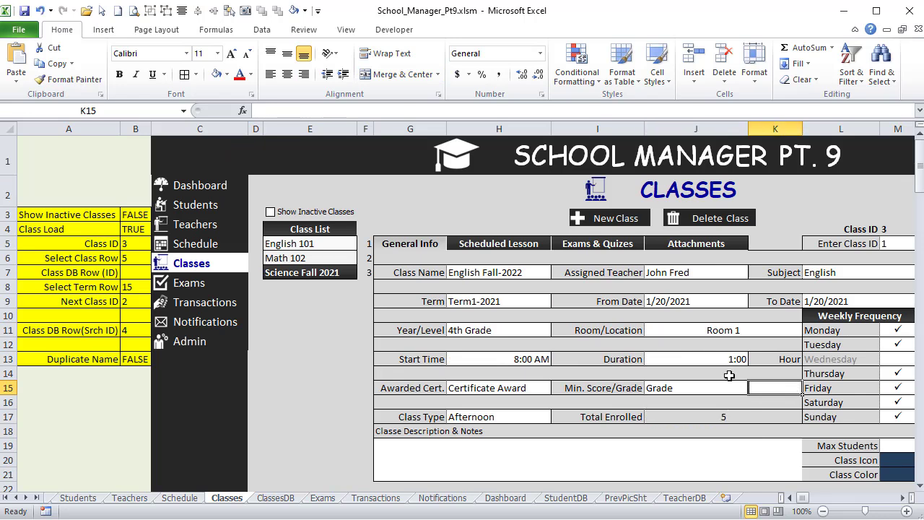
{"action": "left_click", "coordinate": [699, 387]}
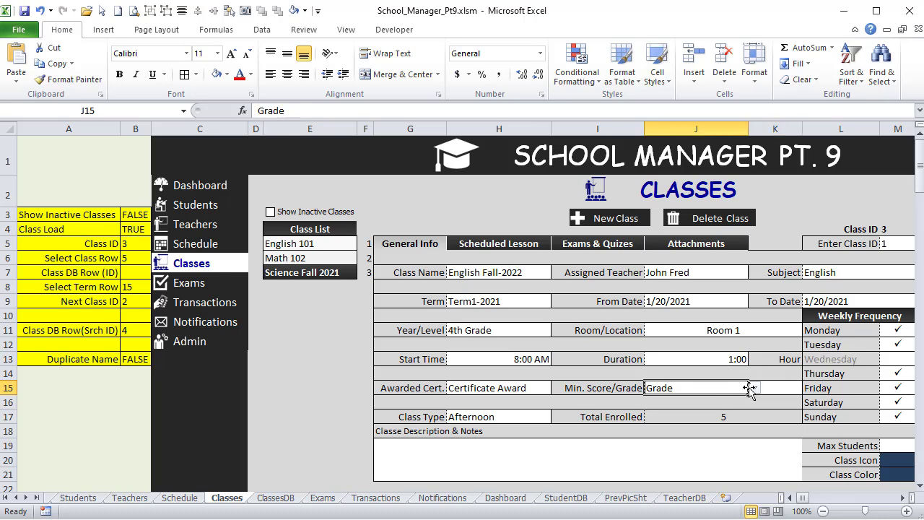
Left-align the Total Enrolled value in J17
{"action": "left_click", "coordinate": [718, 416]}
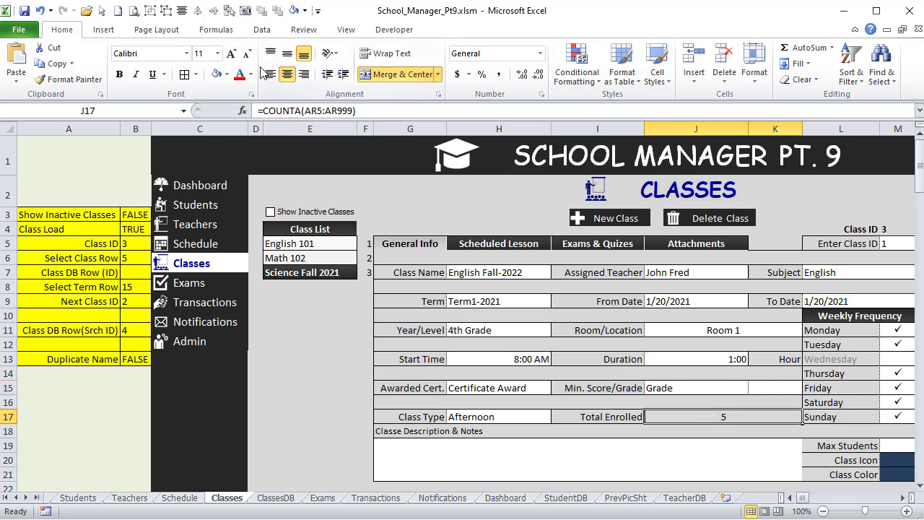
{"action": "left_click", "coordinate": [607, 433]}
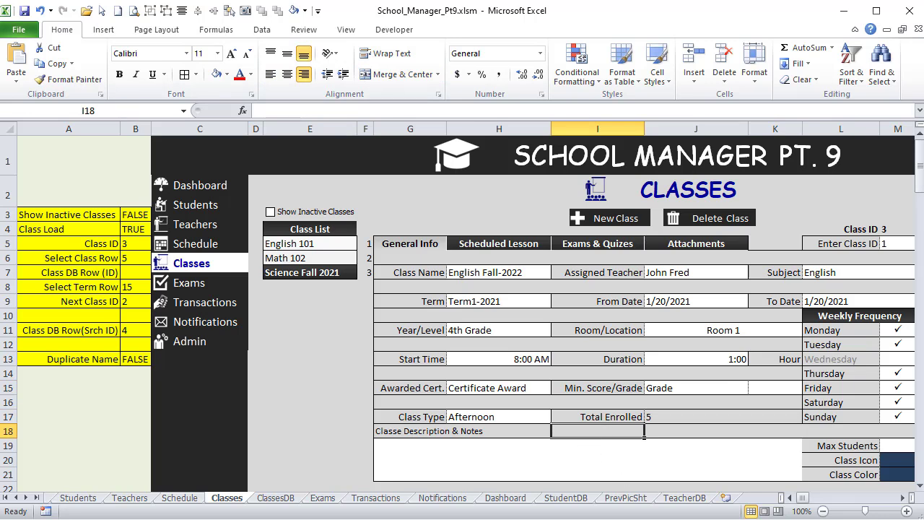
Examine the Weekly Frequency check-mark cells M11:M17 for the days Monday to Sunday
{"action": "left_click", "coordinate": [889, 385]}
{"action": "left_click", "coordinate": [896, 357]}
{"action": "left_click", "coordinate": [895, 356]}
{"action": "left_click", "coordinate": [889, 343]}
{"action": "left_click", "coordinate": [892, 330]}
{"action": "left_click", "coordinate": [893, 364]}
{"action": "left_click", "coordinate": [896, 409]}
{"action": "left_click", "coordinate": [891, 333]}
{"action": "left_click", "coordinate": [894, 362]}
{"action": "left_click", "coordinate": [892, 329]}
{"action": "left_click", "coordinate": [896, 361]}
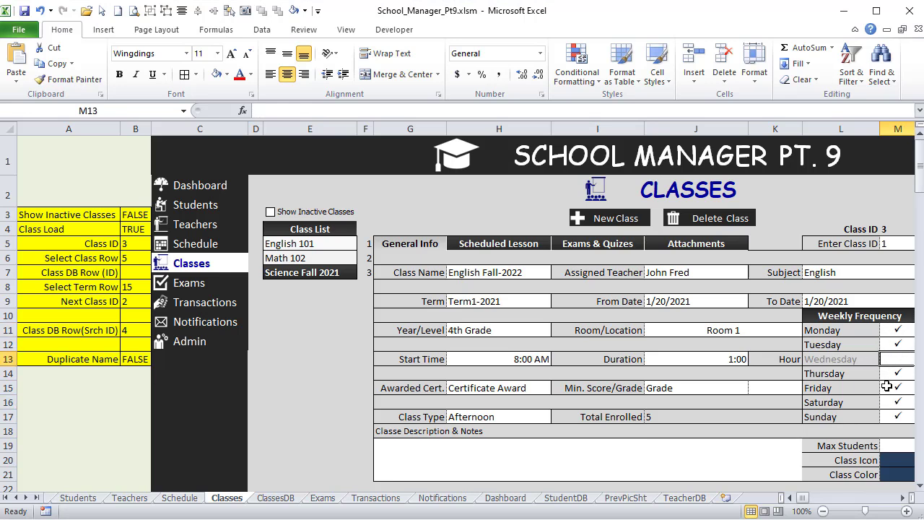
{"action": "left_click", "coordinate": [903, 498]}
{"action": "left_click", "coordinate": [903, 498]}
{"action": "left_click", "coordinate": [903, 497]}
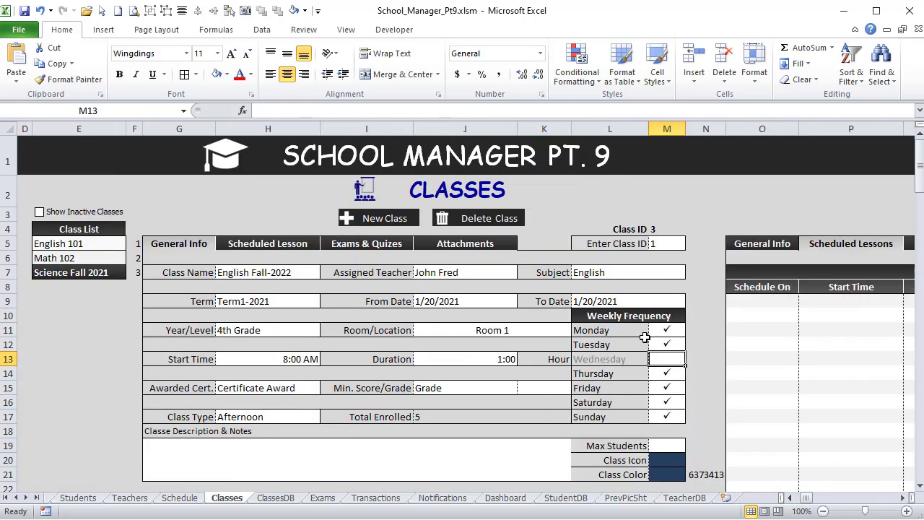
{"action": "left_click_drag", "start_coordinate": [669, 329], "coordinate": [671, 418]}
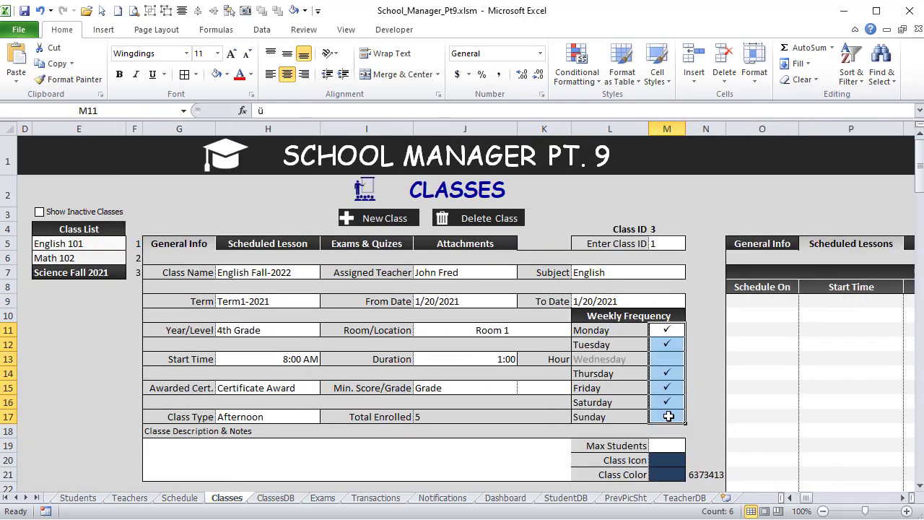
In the Classes sheet's SelectionChange code, add an If Not Intersect(Target, Range) Is Nothing block for the Weekly Frequency cells below the M21 block
{"action": "key", "text": "alt+F11"}
{"action": "key", "text": "ctrl+Tab"}
{"action": "left_click", "coordinate": [325, 117]}
{"action": "left_click", "coordinate": [254, 278]}
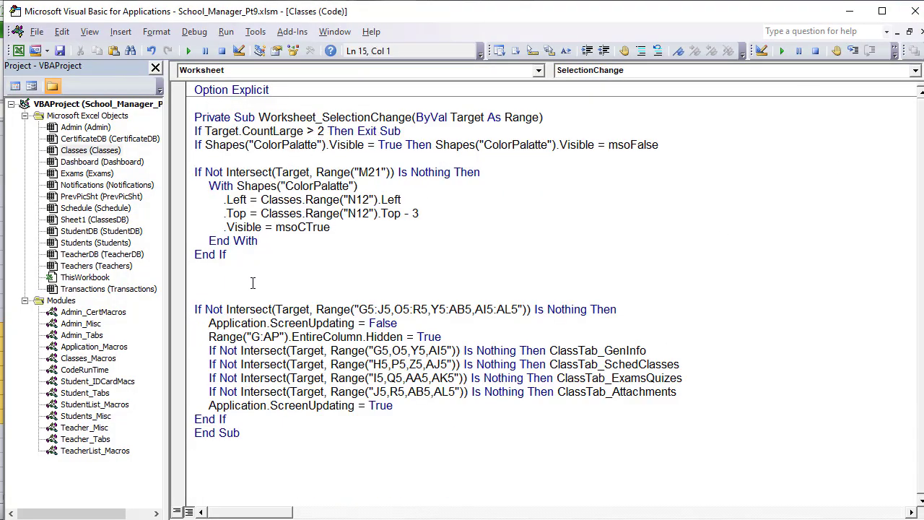
{"action": "key", "text": "alt+F11"}
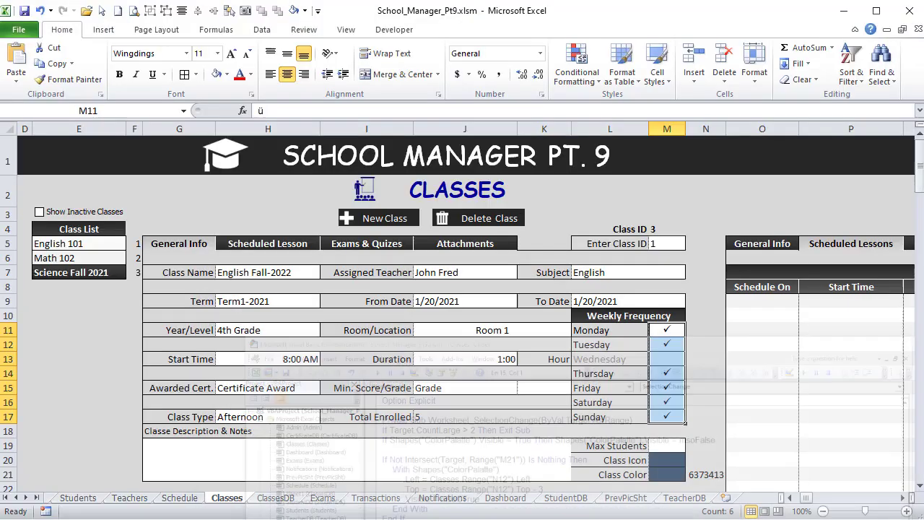
{"action": "left_click_drag", "start_coordinate": [665, 333], "coordinate": [666, 414]}
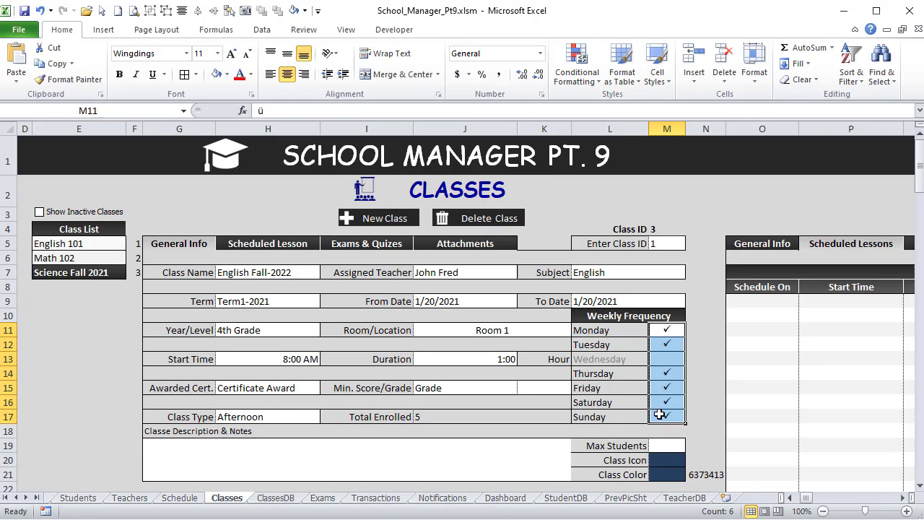
{"action": "key", "text": "alt+F11"}
{"action": "type", "text": "if Not Intersect(Target, Range(\"H12\")) Is Nothing then"}
{"action": "key", "text": "Return"}
{"action": "left_click_drag", "start_coordinate": [382, 281], "coordinate": [368, 282]}
{"action": "type", "text": "M1"}
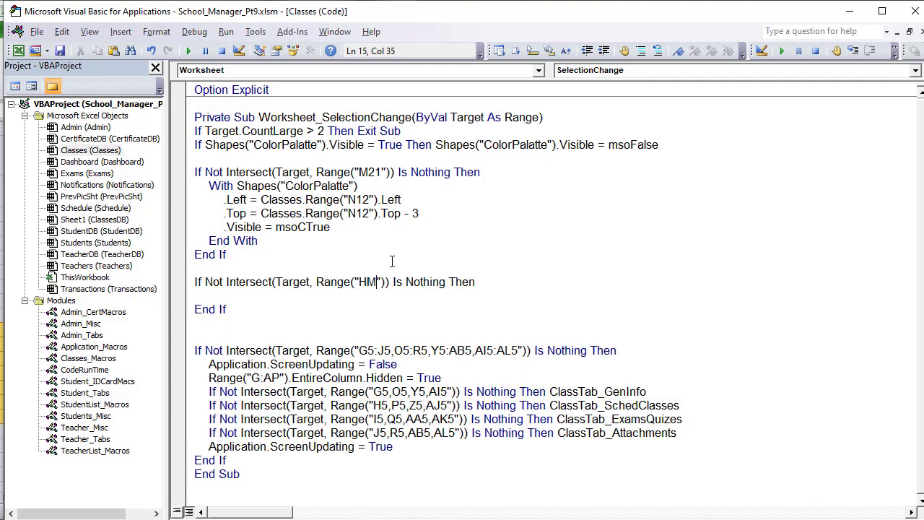
Set the range in the empty If Not Intersect condition to "M11:M17", covering the weekly frequency check cells
{"action": "type", "text": "7"}
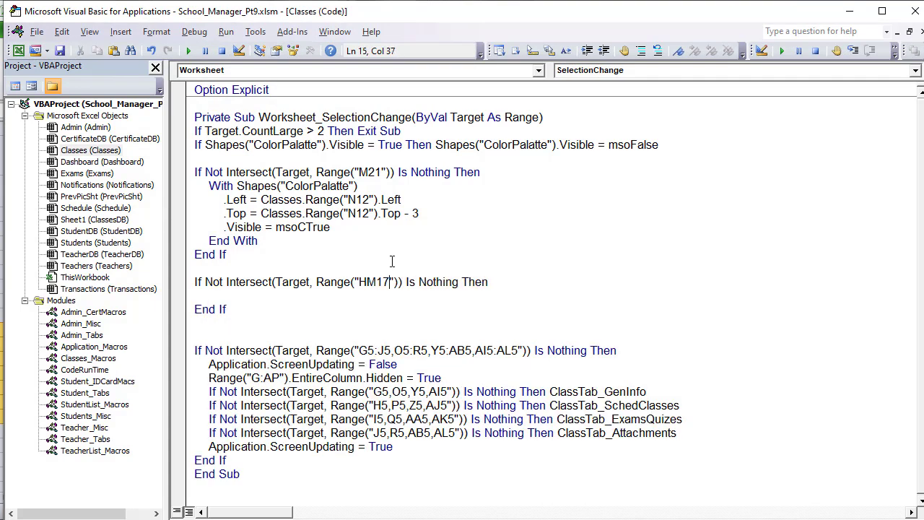
{"action": "key", "text": "alt+F11"}
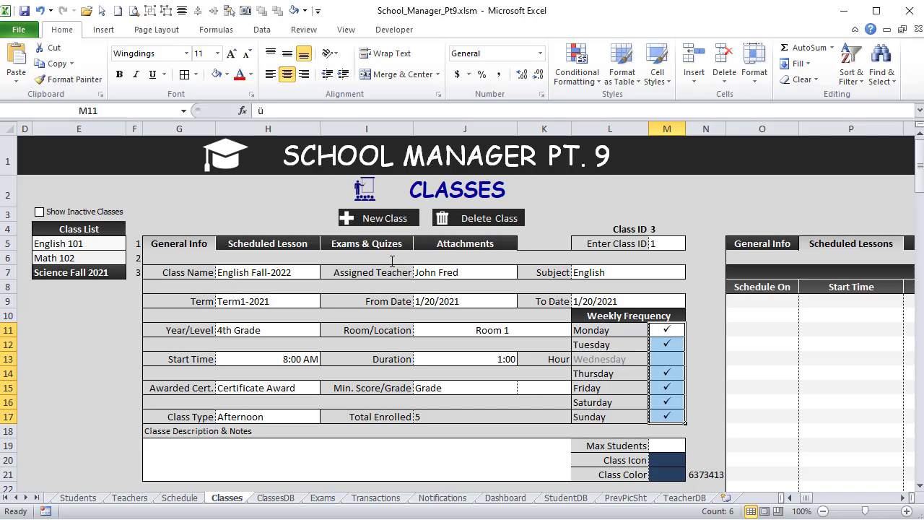
{"action": "key", "text": "alt+F11"}
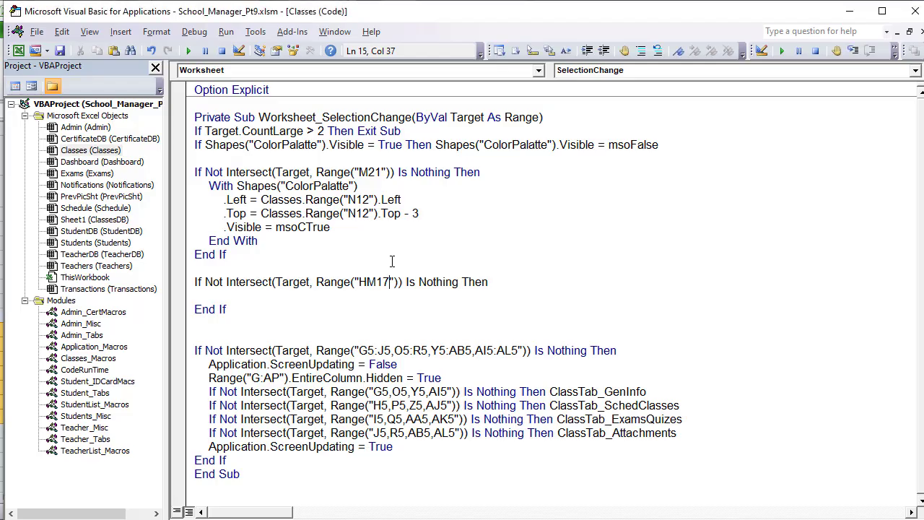
{"action": "key", "text": "BackSpace"}
{"action": "key", "text": "BackSpace"}
{"action": "key", "text": "BackSpace"}
{"action": "key", "text": "BackSpace"}
{"action": "type", "text": "M11"}
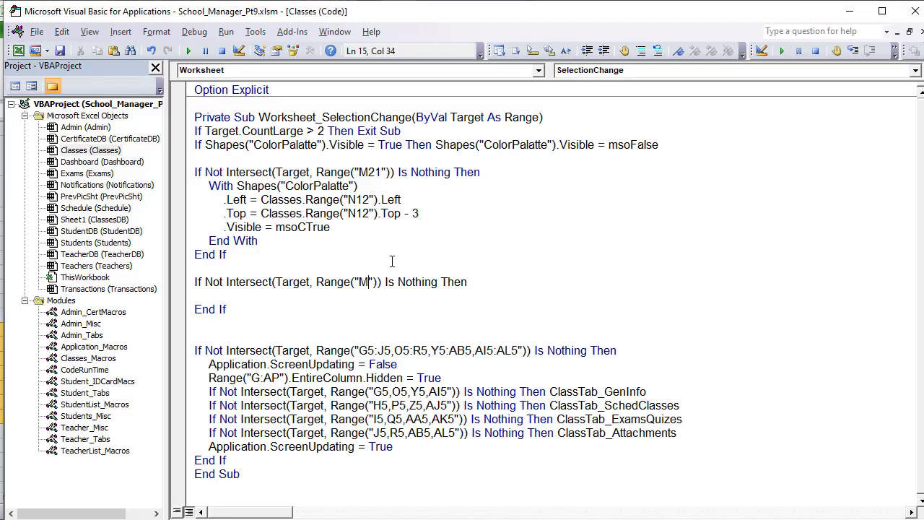
{"action": "type", "text": ":M17"}
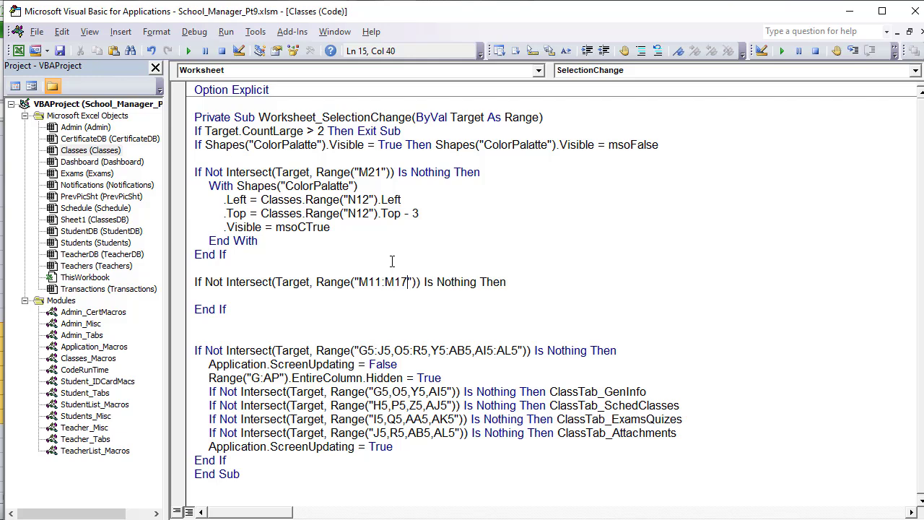
Inside the M11:M17 block, add a one-line If that clears Target when its value is Chr(252), else sets it to Chr(252)
{"action": "type", "text": "target.Value "}
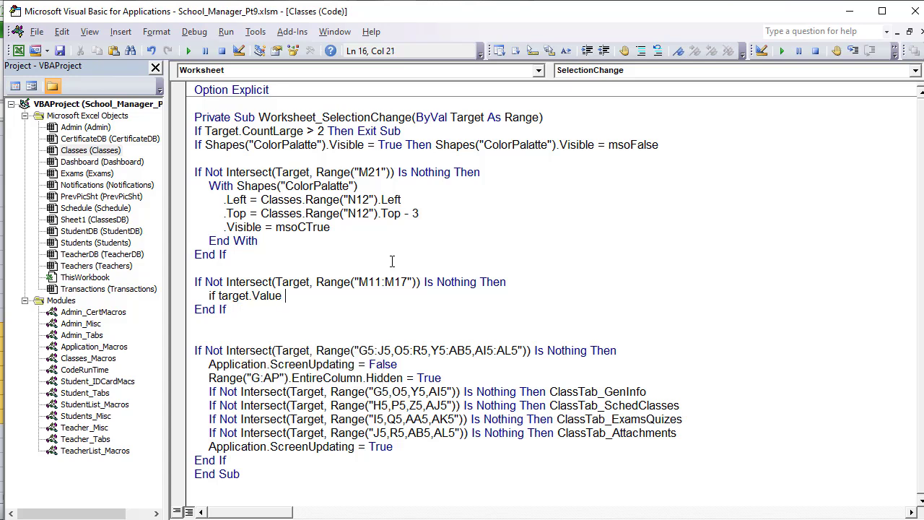
{"action": "type", "text": "= Chr(252) then Target.ClearContents"}
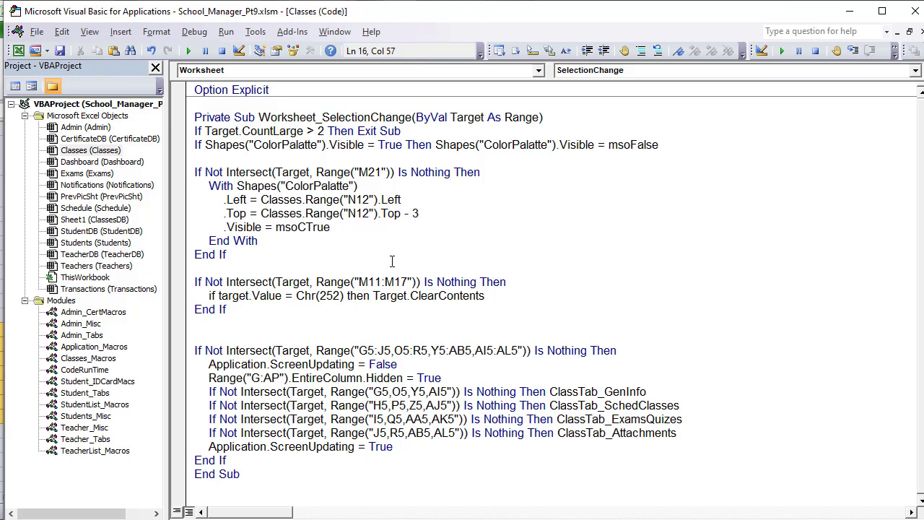
{"action": "type", "text": " Else"}
{"action": "type", "text": " Target.Value ="}
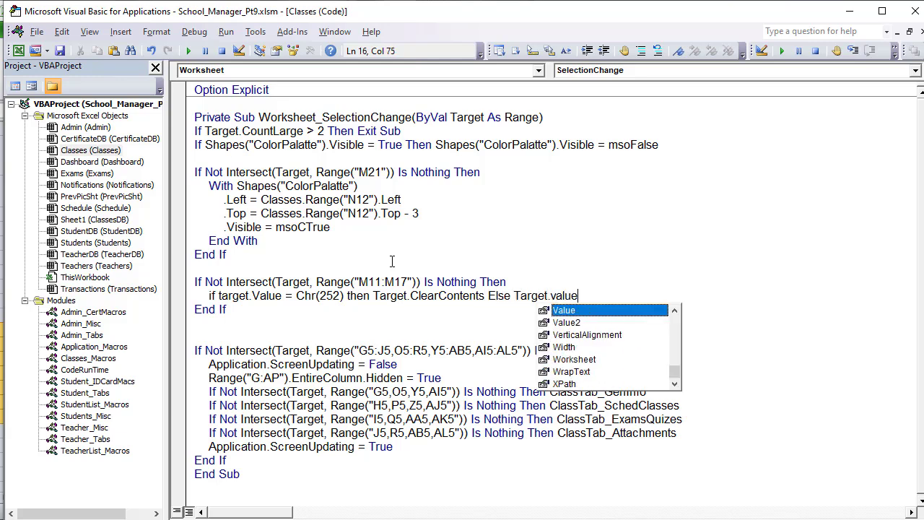
{"action": "type", "text": " Chr("}
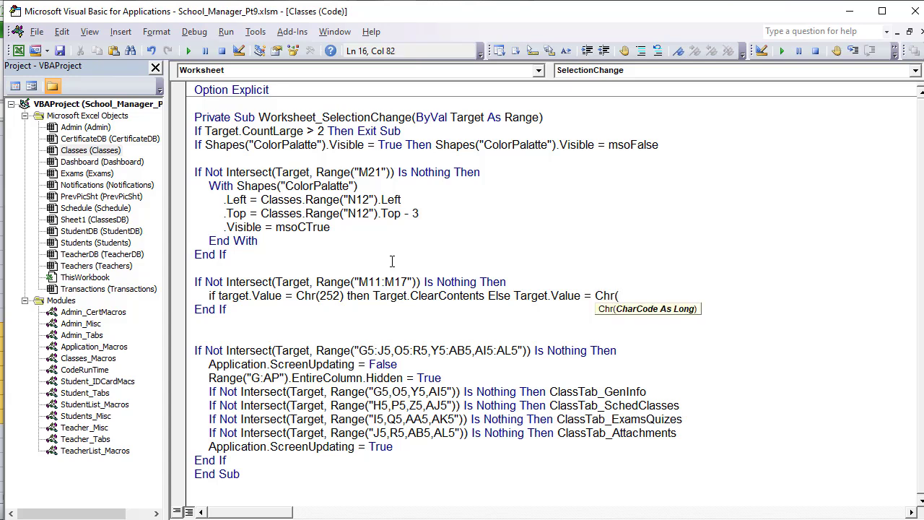
{"action": "type", "text": "252)"}
{"action": "key", "text": "Return"}
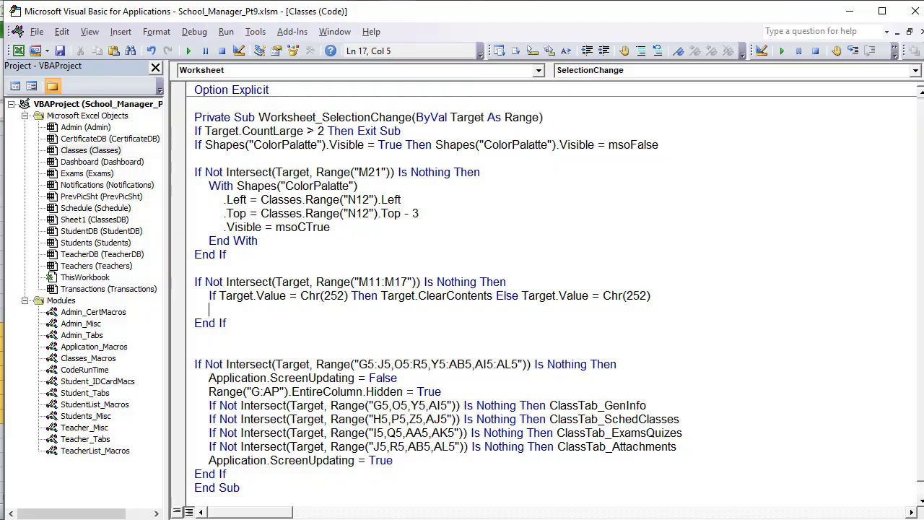
Add Range("H7").Select beneath the toggle line so the selection moves to the class name cell
{"action": "key", "text": "alt+F11"}
{"action": "left_click", "coordinate": [246, 271]}
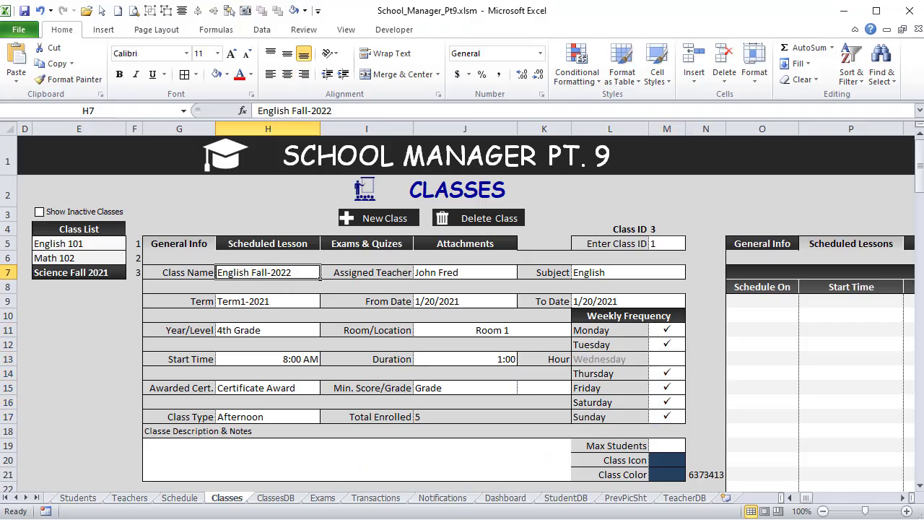
{"action": "key", "text": "alt+F11"}
{"action": "type", "text": "Range(\"H7\""}
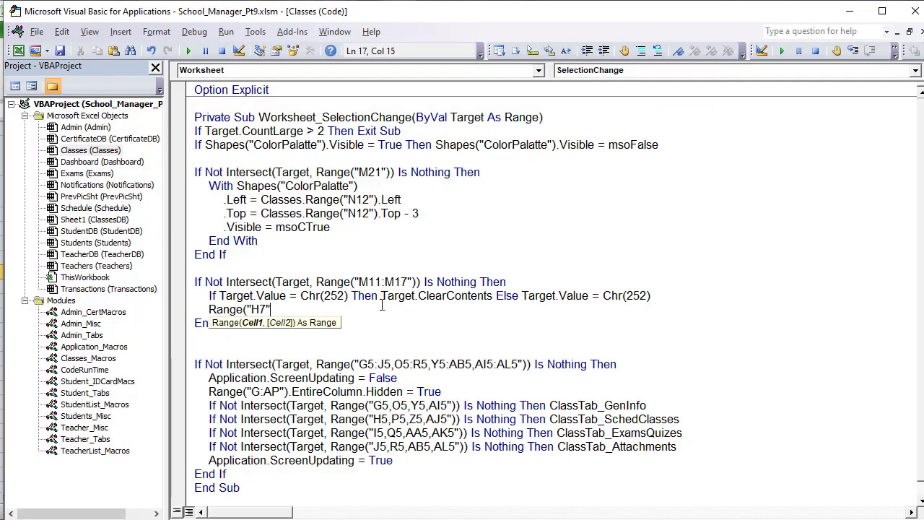
{"action": "type", "text": ") .Select"}
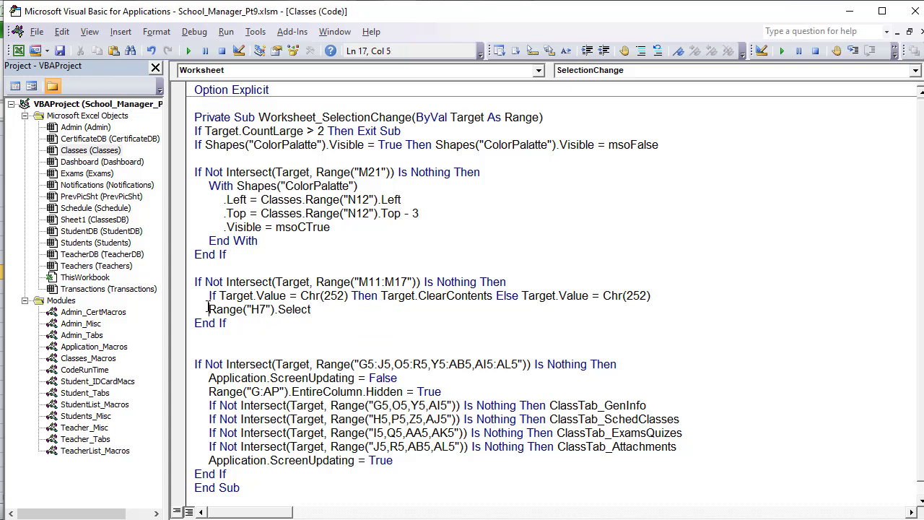
{"action": "left_click_drag", "start_coordinate": [209, 309], "coordinate": [339, 310]}
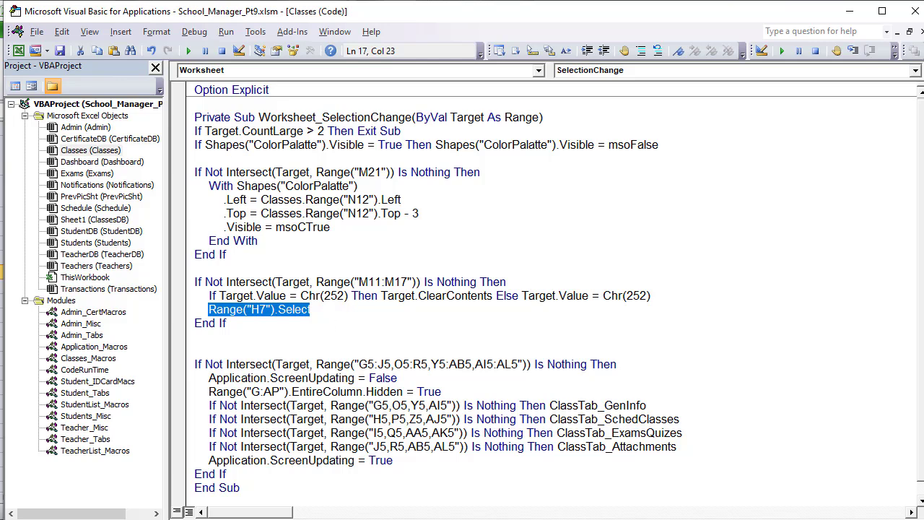
Test the weekly frequency check marks on the Classes sheet, leaving Monday to Friday checked and Saturday and Sunday cleared
{"action": "key", "text": "alt+F11"}
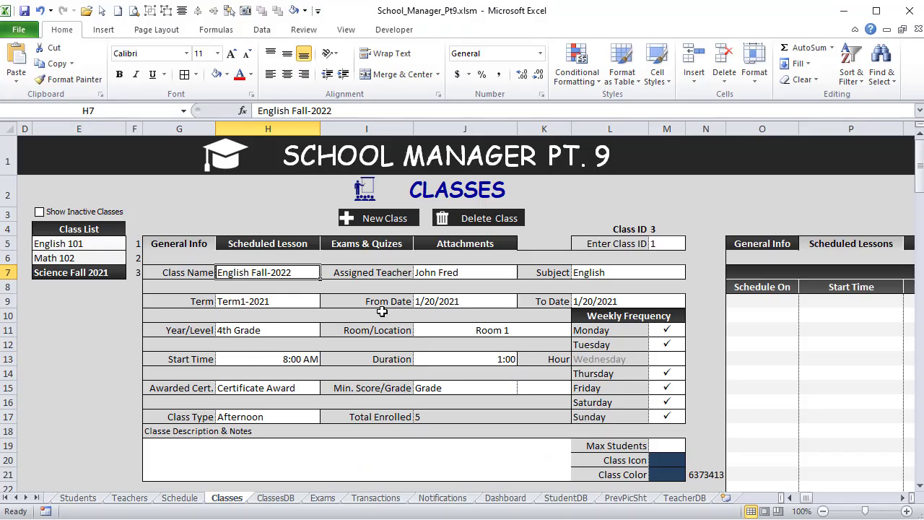
{"action": "left_click", "coordinate": [662, 362]}
{"action": "left_click", "coordinate": [662, 360]}
{"action": "left_click", "coordinate": [664, 345]}
{"action": "left_click", "coordinate": [664, 330]}
{"action": "left_click", "coordinate": [665, 345]}
{"action": "left_click", "coordinate": [664, 387]}
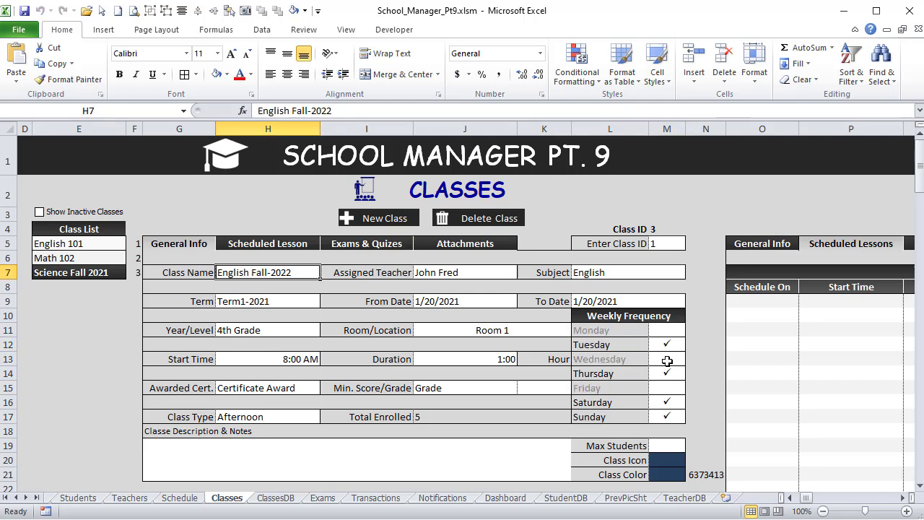
{"action": "left_click", "coordinate": [666, 361]}
{"action": "left_click", "coordinate": [666, 331]}
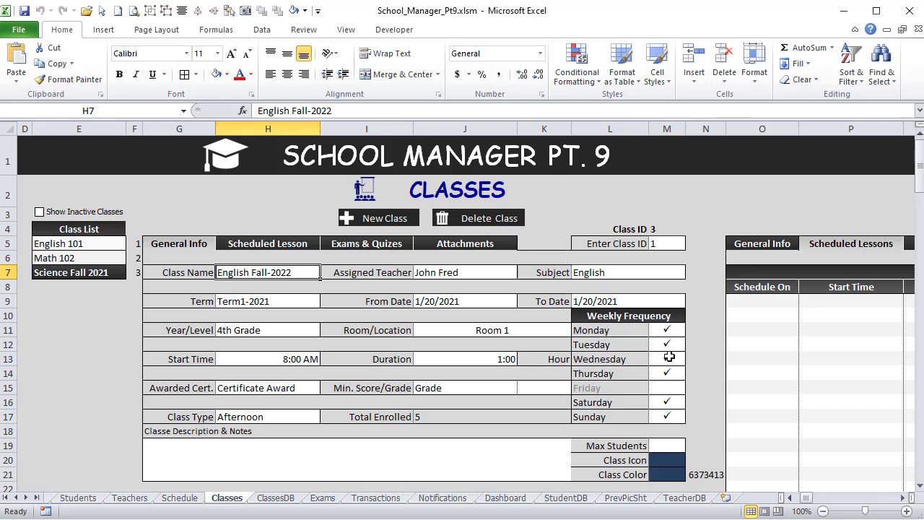
{"action": "left_click", "coordinate": [666, 370]}
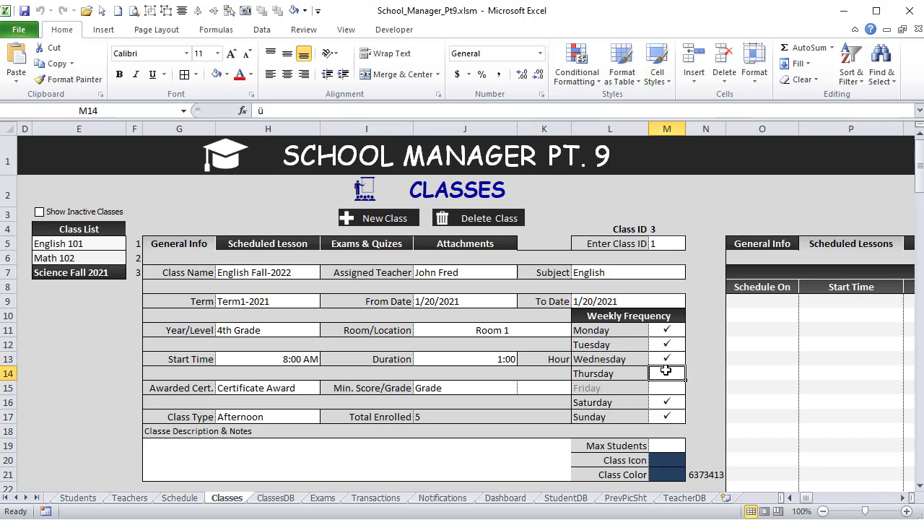
{"action": "left_click", "coordinate": [666, 388]}
{"action": "left_click", "coordinate": [668, 403]}
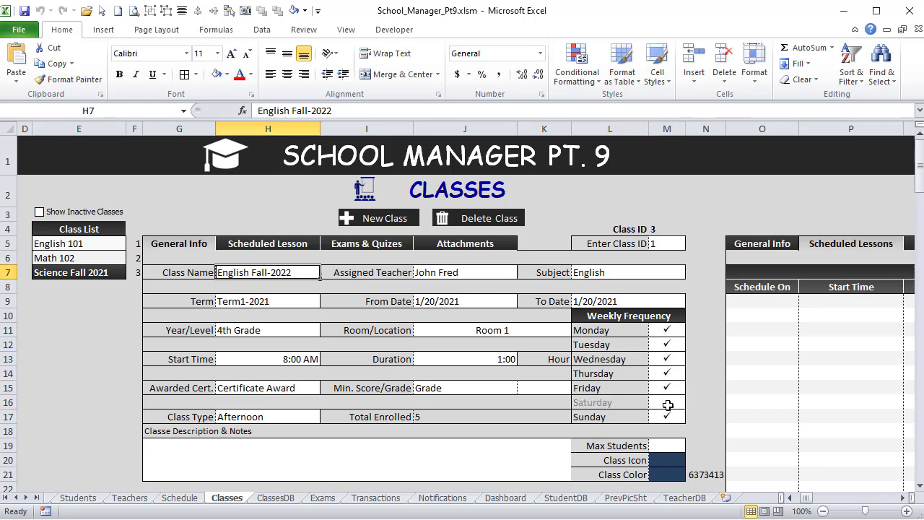
Choose Grade as the Min. Score/Grade type and select the value cell K15 beside it
{"action": "left_click", "coordinate": [510, 394]}
{"action": "left_click", "coordinate": [523, 388]}
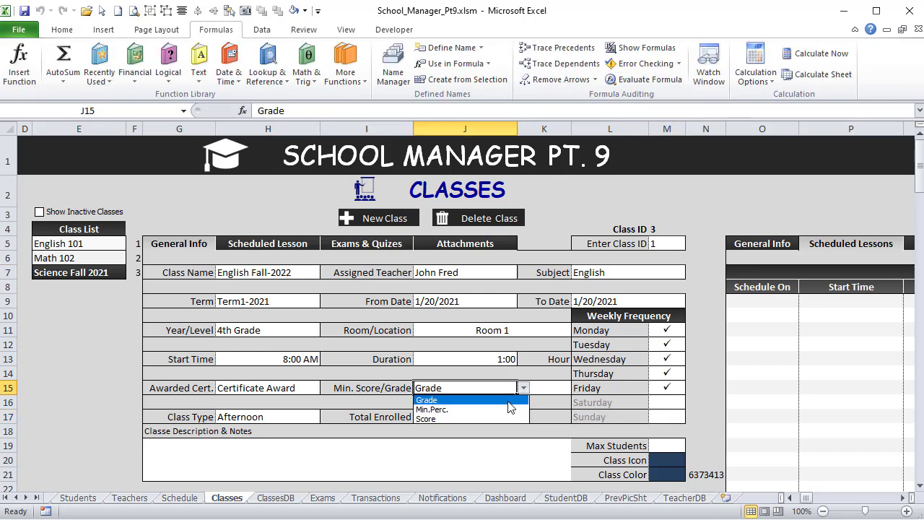
{"action": "left_click", "coordinate": [508, 401]}
{"action": "left_click", "coordinate": [523, 388]}
{"action": "left_click", "coordinate": [545, 388]}
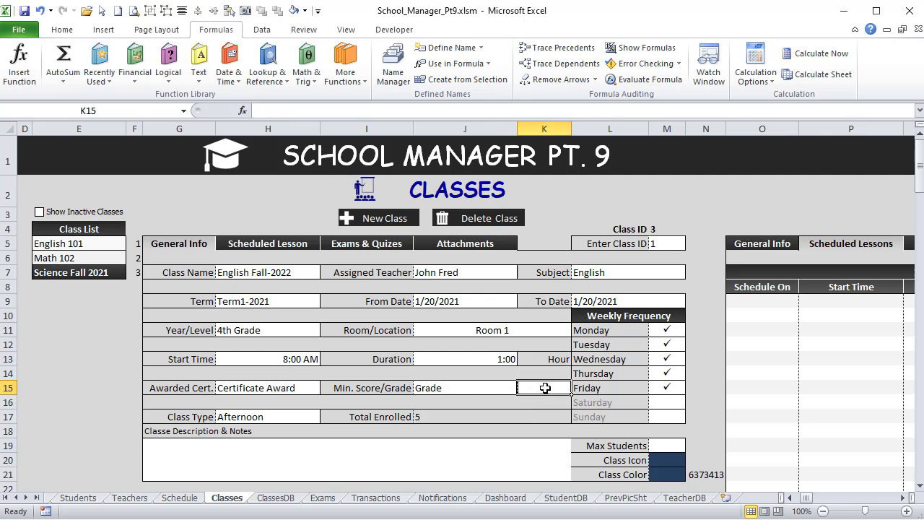
Set the Min. Score/Grade type in J15 to Min.Perc
{"action": "left_click", "coordinate": [507, 388]}
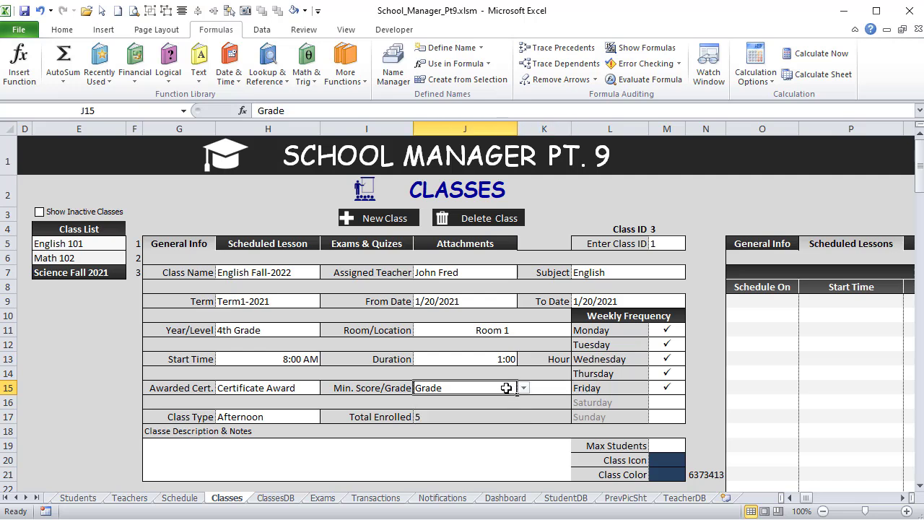
{"action": "left_click", "coordinate": [523, 387]}
{"action": "left_click", "coordinate": [512, 408]}
{"action": "left_click", "coordinate": [534, 389]}
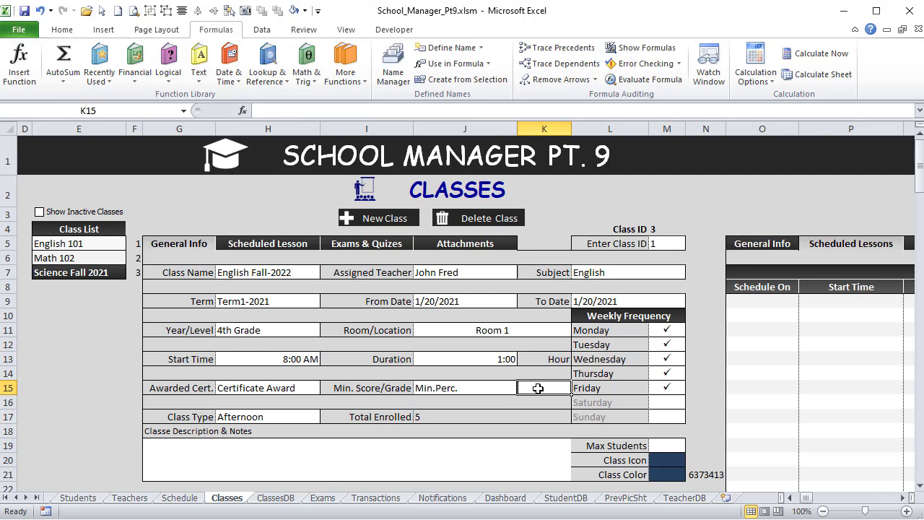
{"action": "left_click", "coordinate": [502, 388]}
{"action": "left_click", "coordinate": [523, 388]}
{"action": "left_click", "coordinate": [523, 389]}
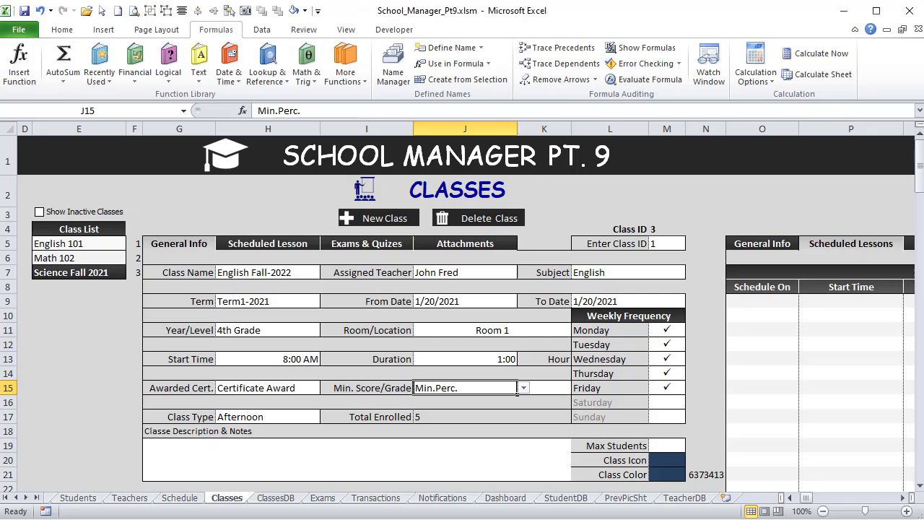
Create a Worksheet_Change event in the Classes sheet code that exits the sub when Target.CountLarge > 20
{"action": "key", "text": "alt+F11"}
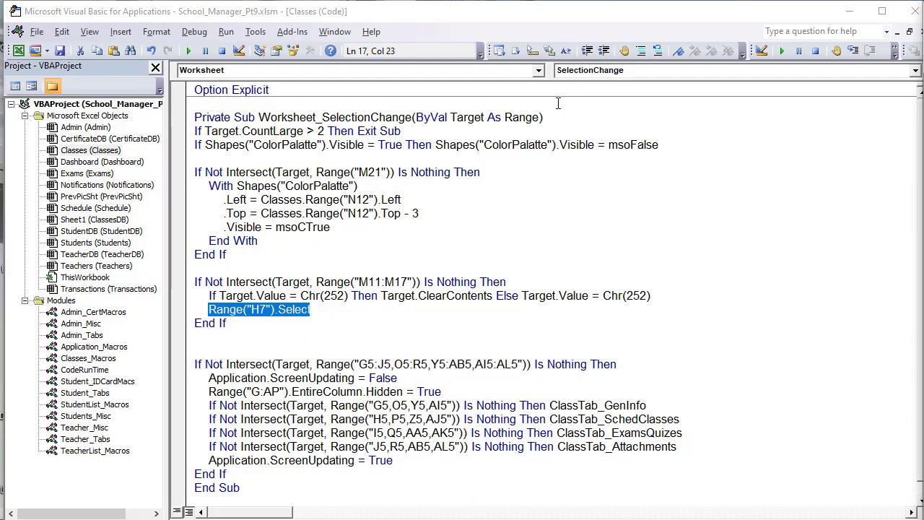
{"action": "left_click", "coordinate": [597, 70]}
{"action": "left_click", "coordinate": [587, 110]}
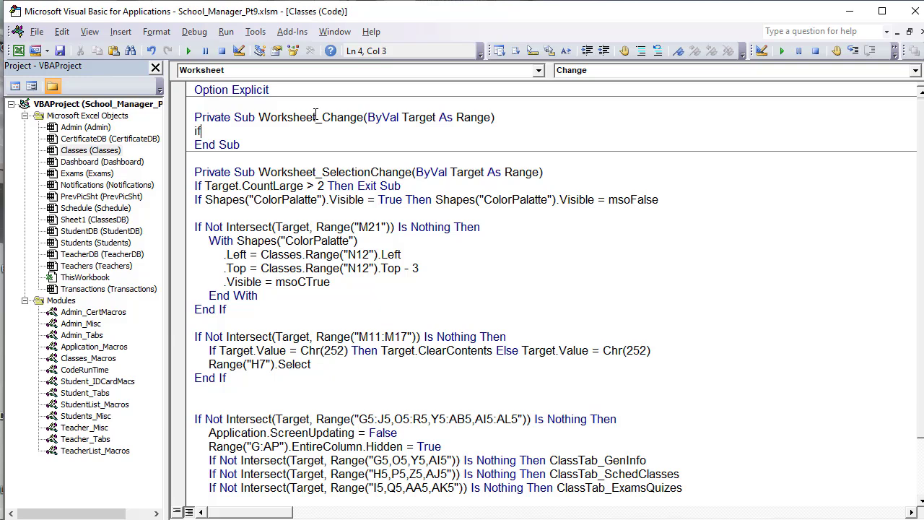
{"action": "type", "text": "if target.cou"}
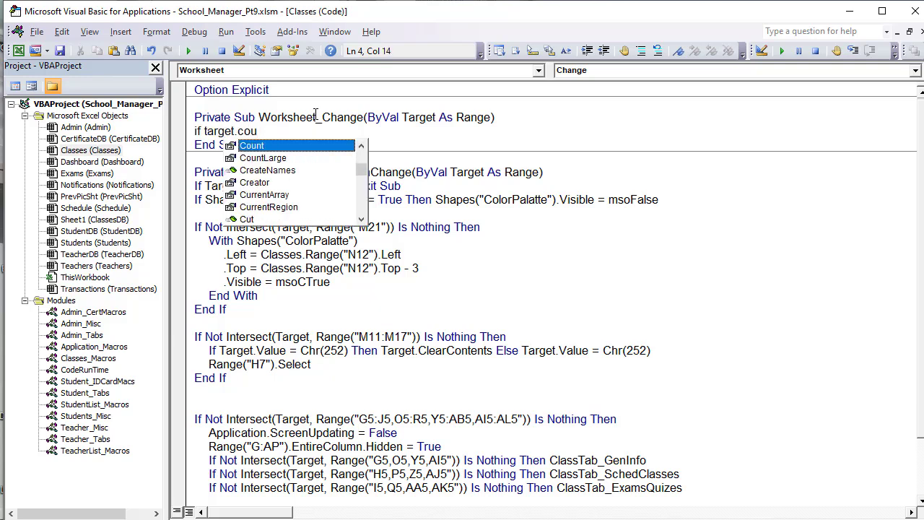
{"action": "key", "text": "Down"}
{"action": "key", "text": "Tab"}
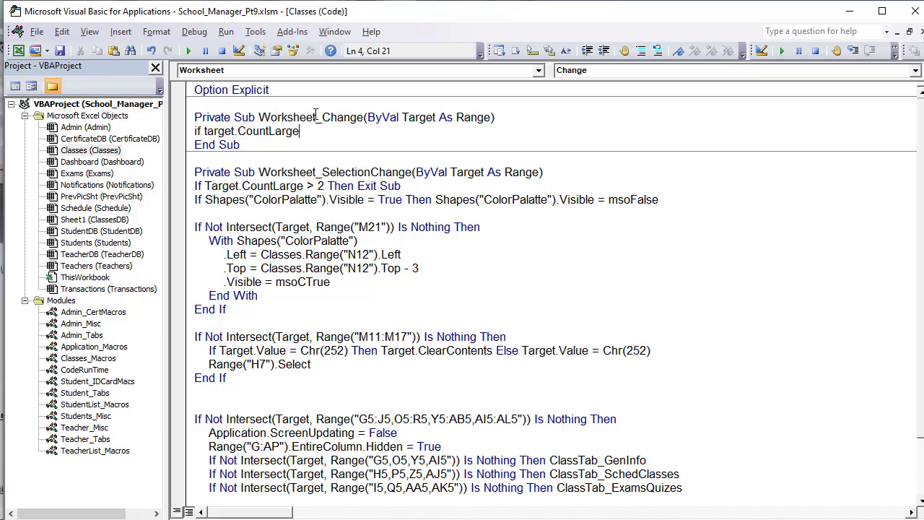
{"action": "type", "text": "> 20 then exit sub"}
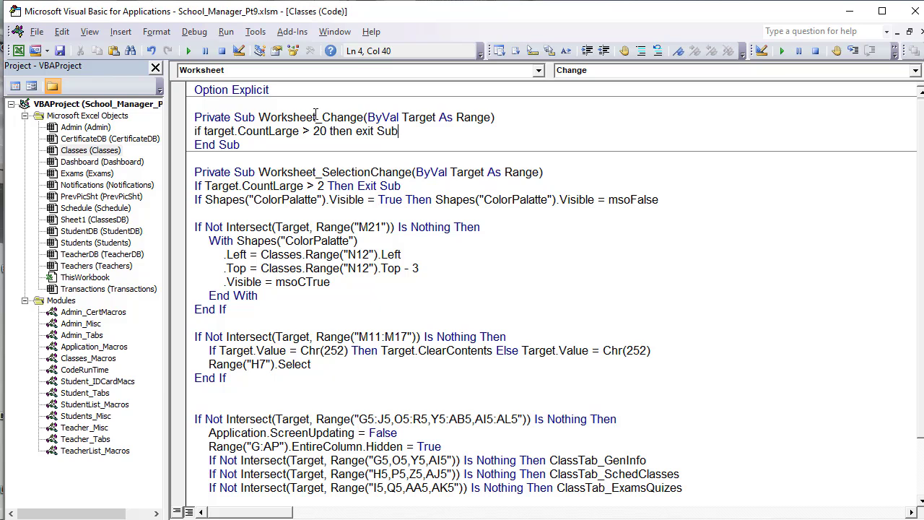
{"action": "key", "text": "Return"}
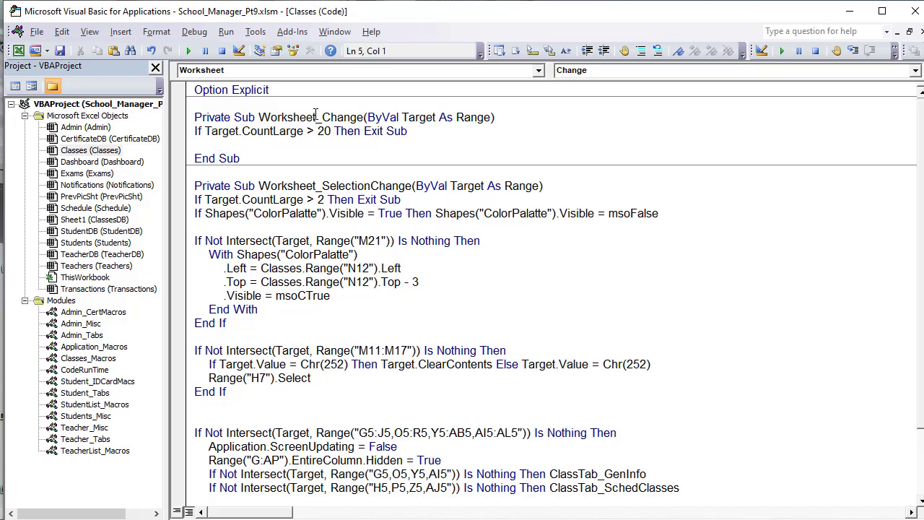
Add an If Not Intersect line testing Target against Range("H12") below the CountLarge check in the Worksheet_Change event
{"action": "left_click_drag", "start_coordinate": [325, 131], "coordinate": [318, 131]}
{"action": "key", "text": "alt+F11"}
{"action": "left_click", "coordinate": [299, 464]}
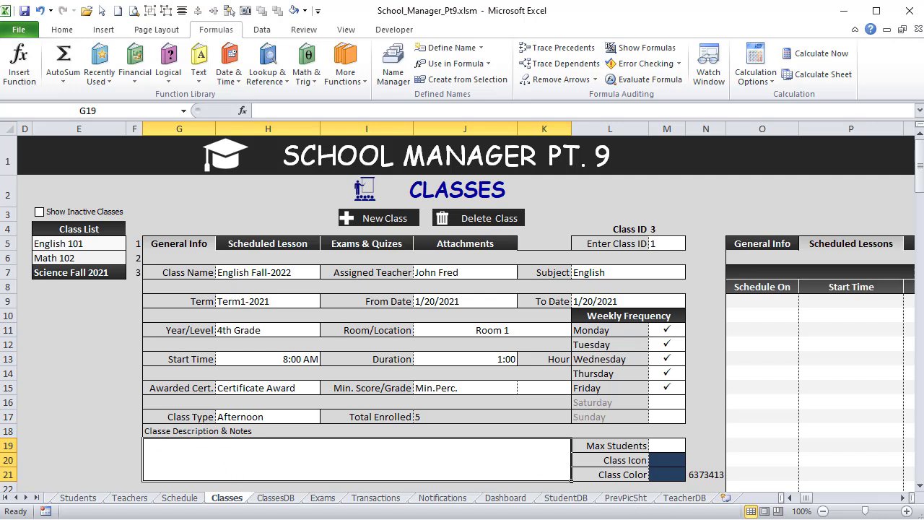
{"action": "key", "text": "alt+F11"}
{"action": "left_click", "coordinate": [383, 141]}
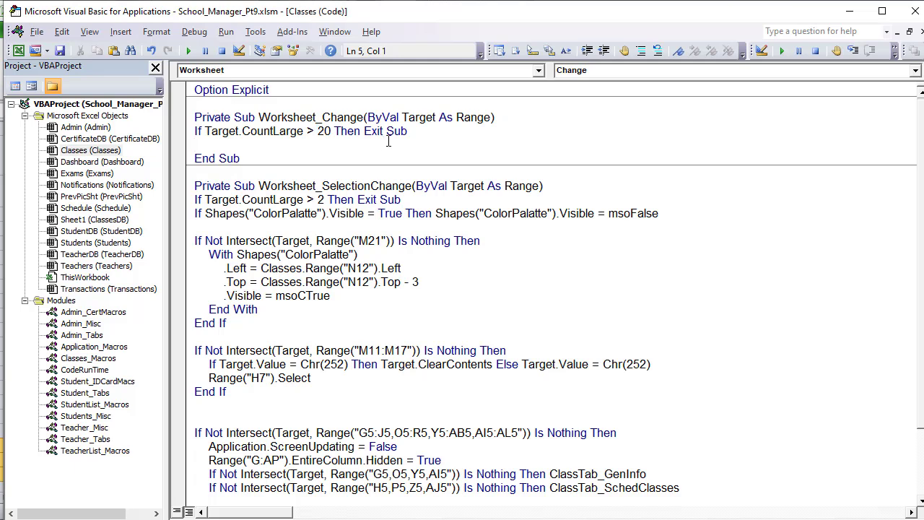
{"action": "scroll", "coordinate": [388, 142], "scroll_direction": "down", "scroll_amount": 1}
{"action": "scroll", "coordinate": [325, 164], "scroll_direction": "up", "scroll_amount": 1}
{"action": "type", "text": "If Not Intersect(Target, Range(\"H12\")) Is Nothing"}
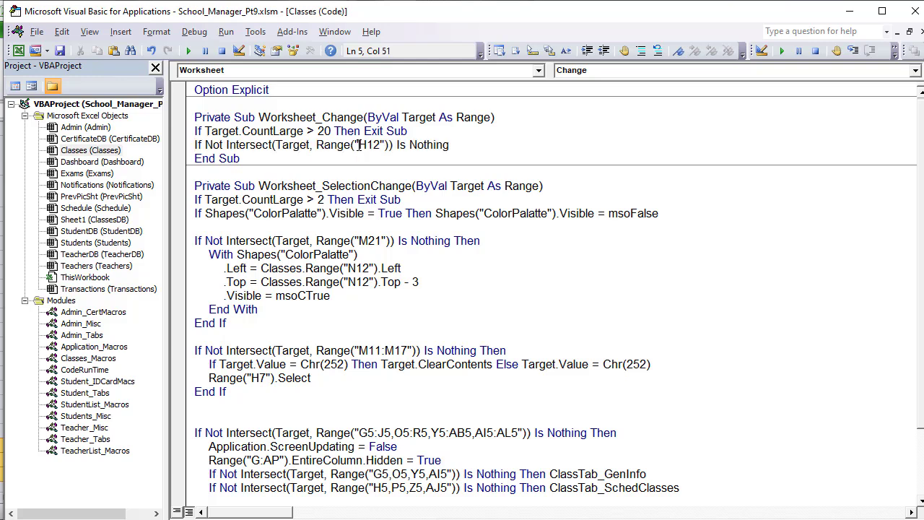
Change the Intersect range to J15 and complete the condition with Then as an If block closed by End If
{"action": "key", "text": "alt+F11"}
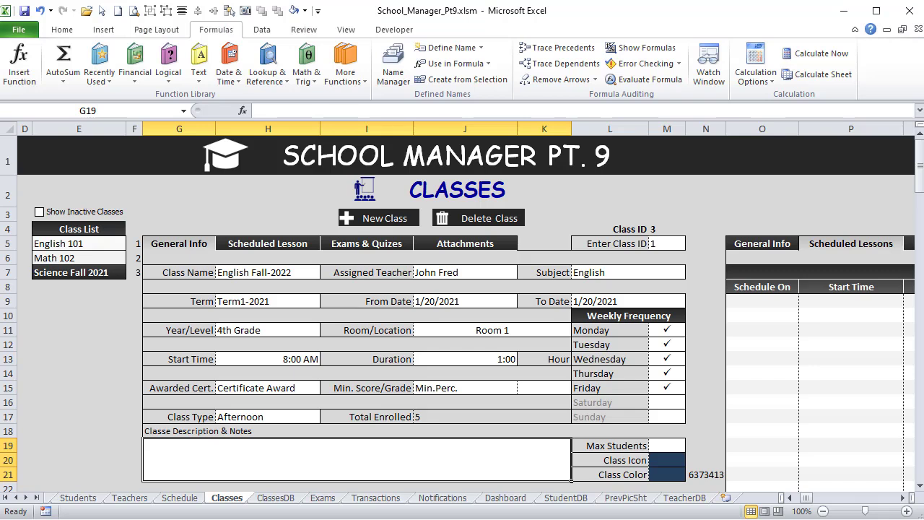
{"action": "key", "text": "alt+F11"}
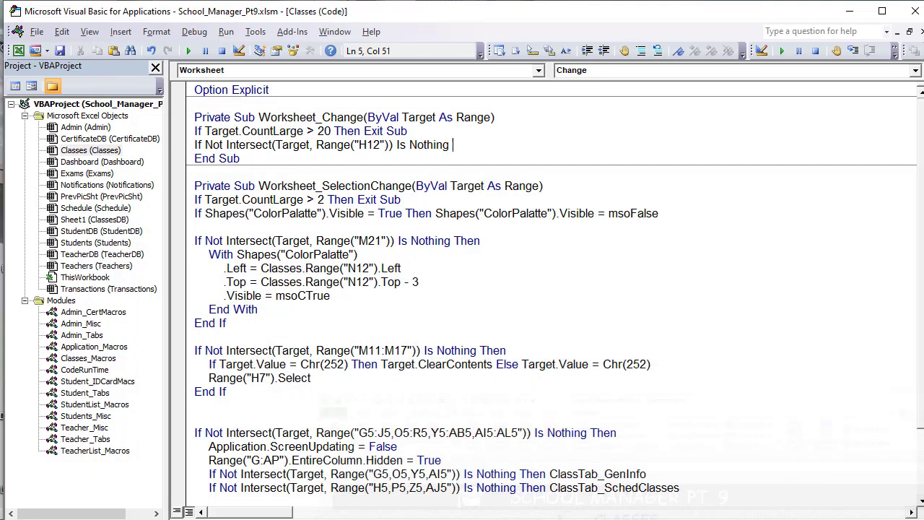
{"action": "left_click_drag", "start_coordinate": [381, 145], "coordinate": [359, 144]}
{"action": "type", "text": "J15"}
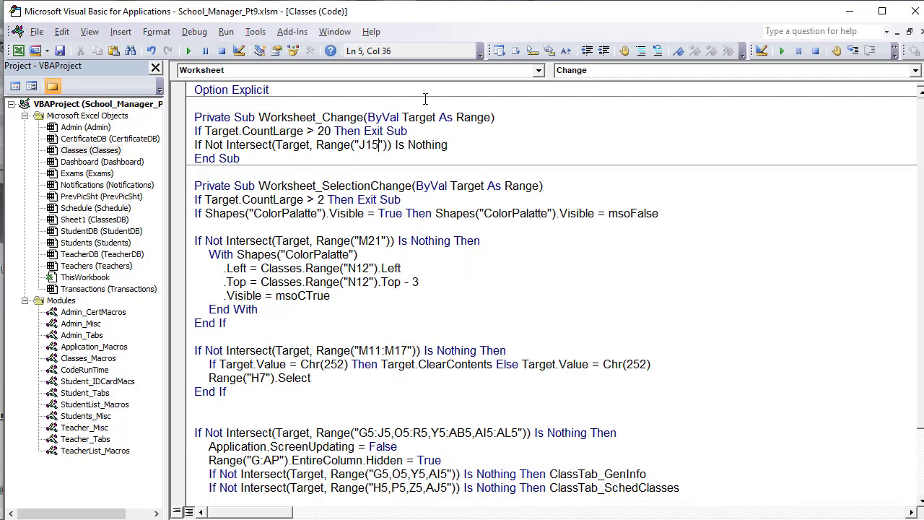
{"action": "type", "text": "the"}
{"action": "key", "text": "BackSpace"}
{"action": "key", "text": "BackSpace"}
{"action": "key", "text": "BackSpace"}
{"action": "key", "text": "BackSpace"}
{"action": "type", "text": "then"}
{"action": "key", "text": "Return"}
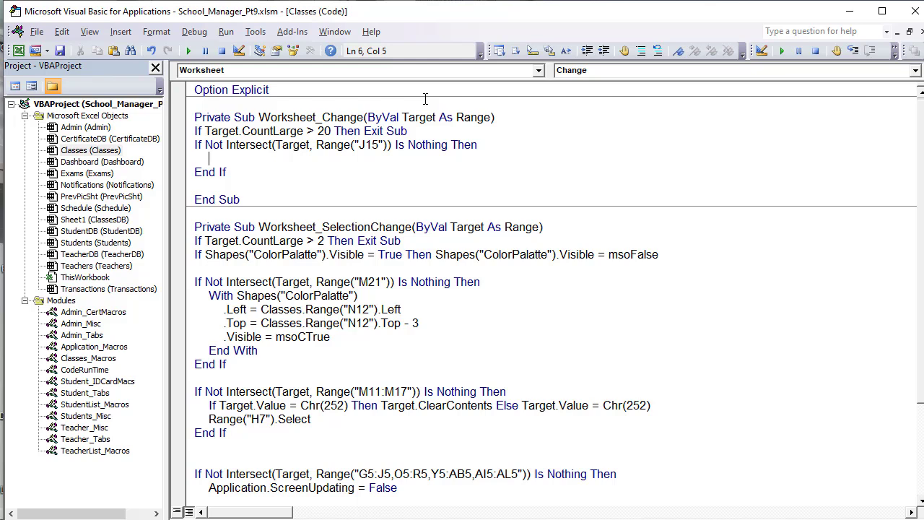
Inside the J15 block, add Range("K15").Validation.Delete to remove the existing validation from the grade value cell
{"action": "left_click_drag", "start_coordinate": [449, 143], "coordinate": [279, 143]}
{"action": "left_click", "coordinate": [460, 160]}
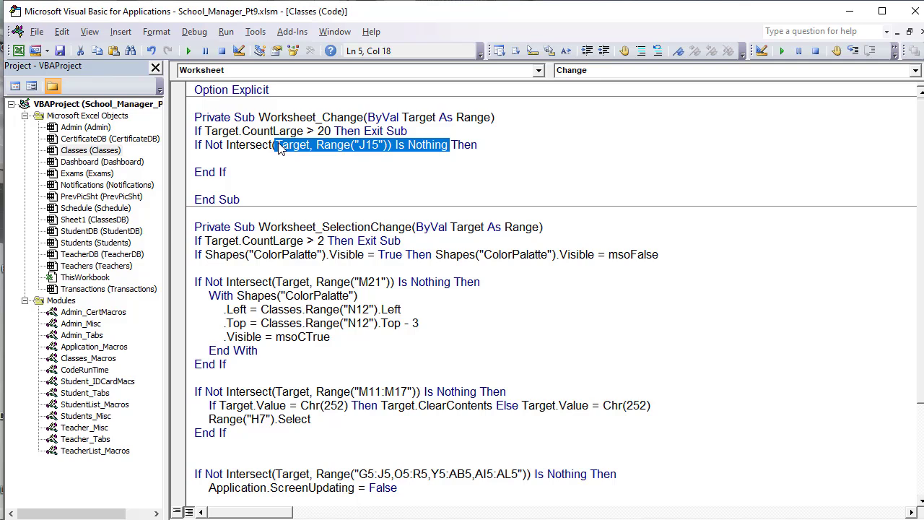
{"action": "left_click", "coordinate": [281, 157]}
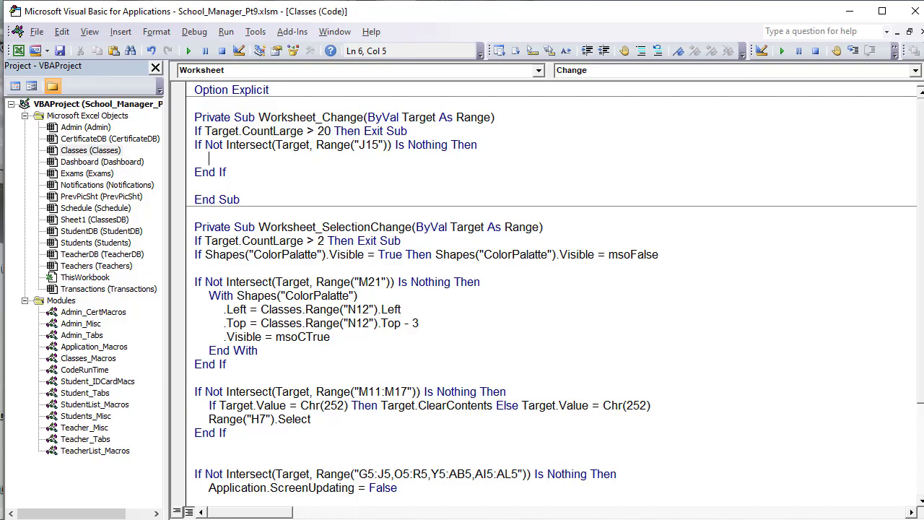
{"action": "key", "text": "alt+F11"}
{"action": "left_click", "coordinate": [553, 359]}
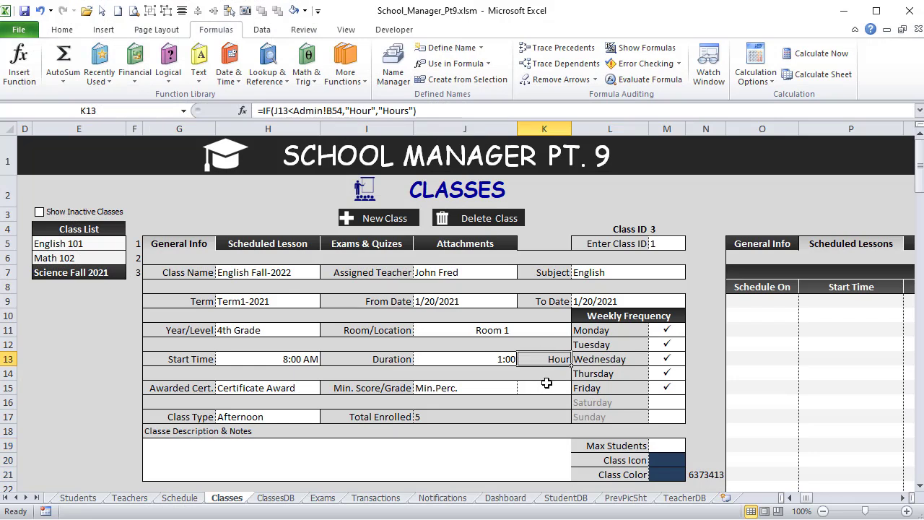
{"action": "left_click", "coordinate": [547, 387]}
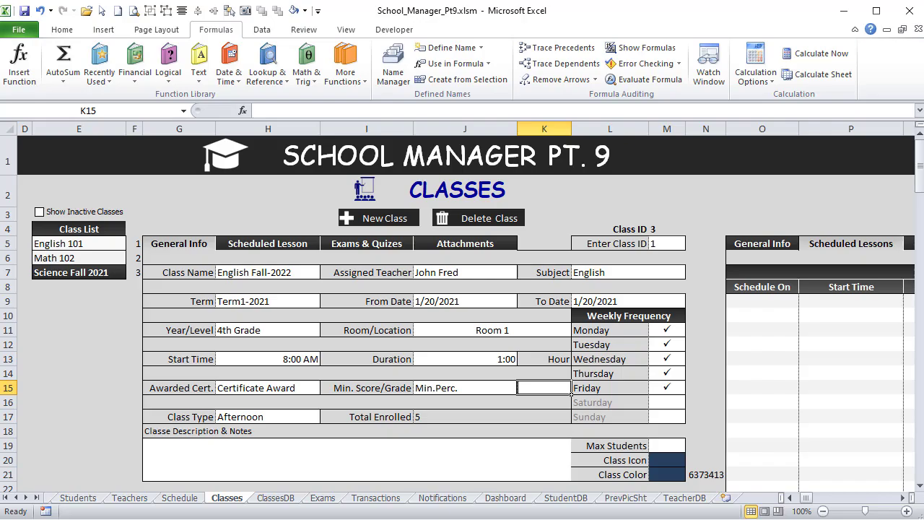
{"action": "key", "text": "alt+F11"}
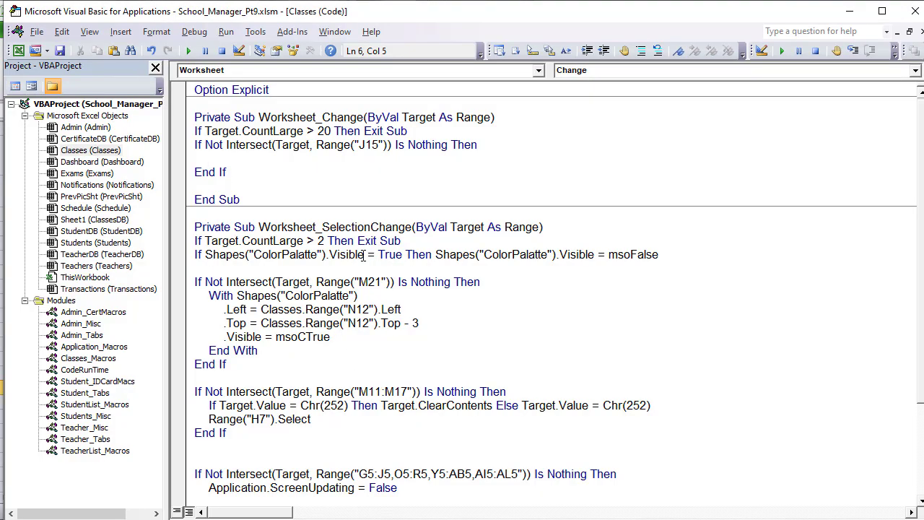
{"action": "type", "text": "Range(\"L"}
{"action": "key", "text": "BackSpace"}
{"action": "type", "text": "\"L"}
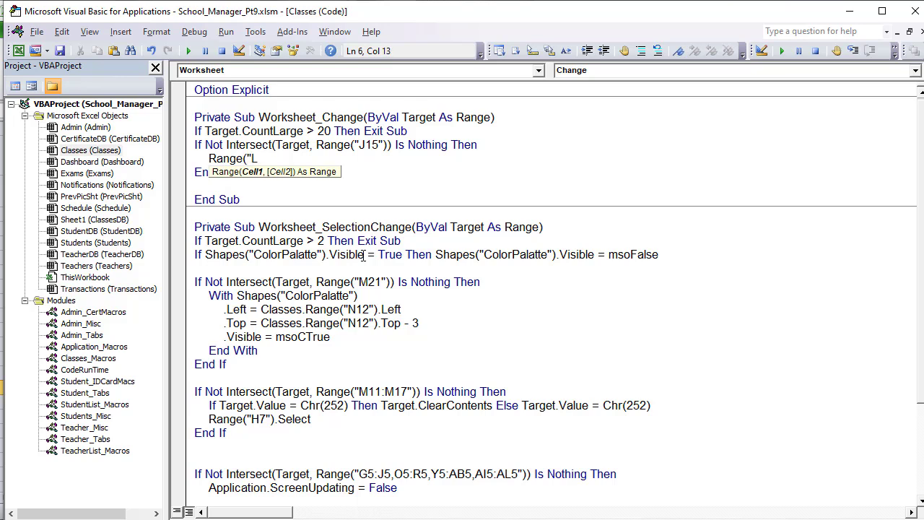
{"action": "type", "text": "K15\").va"}
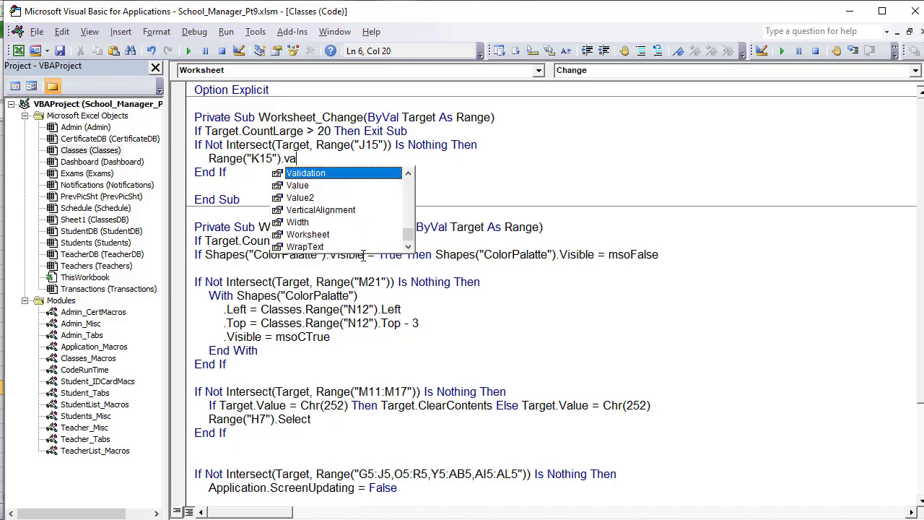
{"action": "key", "text": "Escape"}
{"action": "type", "text": "lidation.Delete"}
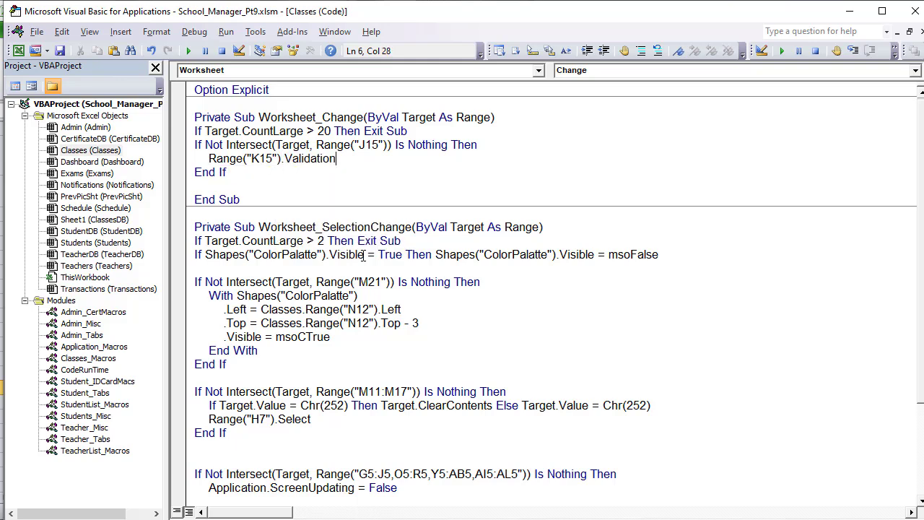
{"action": "key", "text": "Return"}
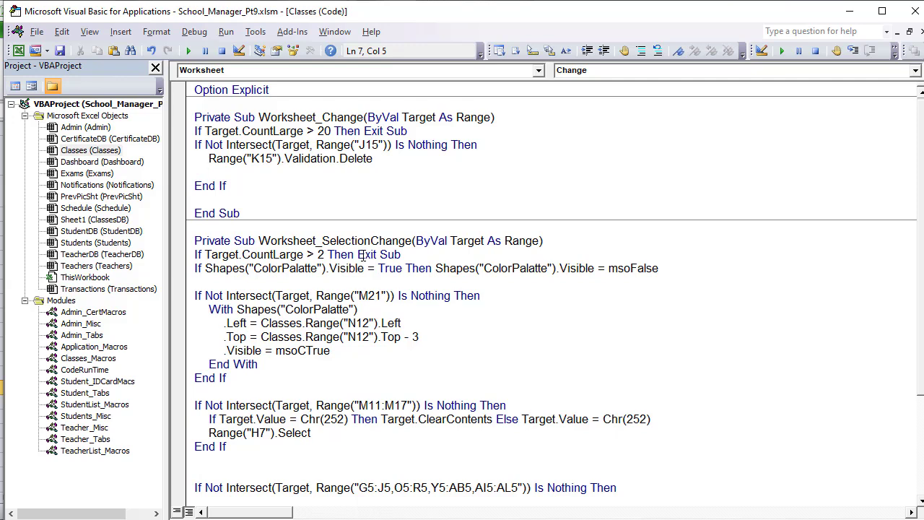
Add If Target.Value = "Grade" Then Range("K15").Validation.Add xlValidateList, xlValidAlertStop, , "=Grades", remove the blank line before End Sub, and save
{"action": "type", "text": "IF Target.Value ="}
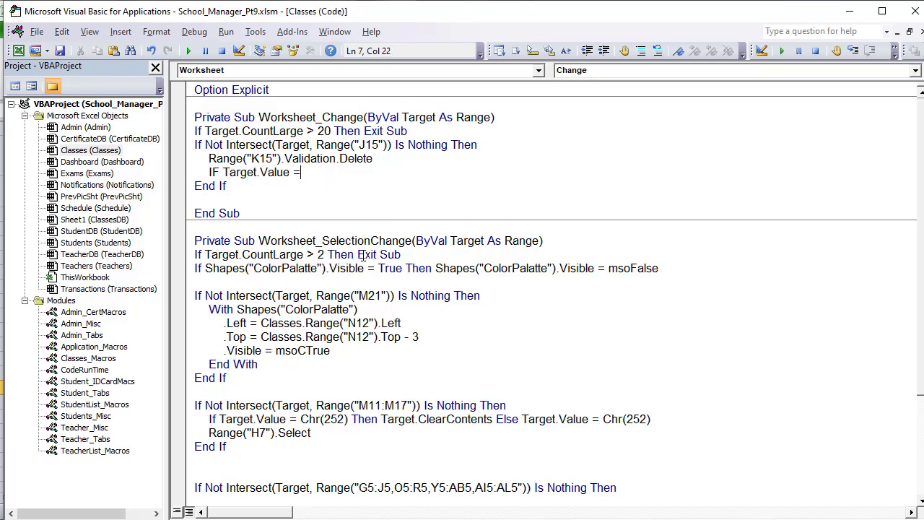
{"action": "type", "text": " \"Grade\" then Range(\""}
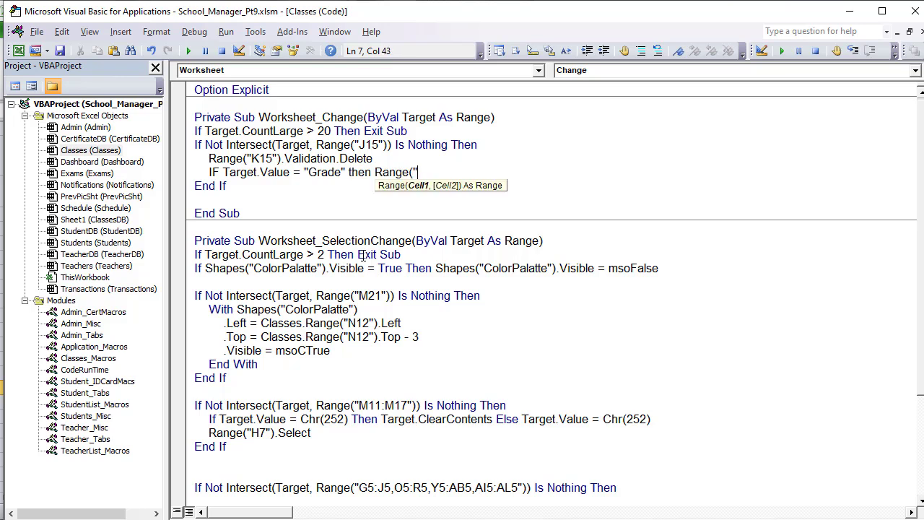
{"action": "type", "text": "K15\").Validation.ad"}
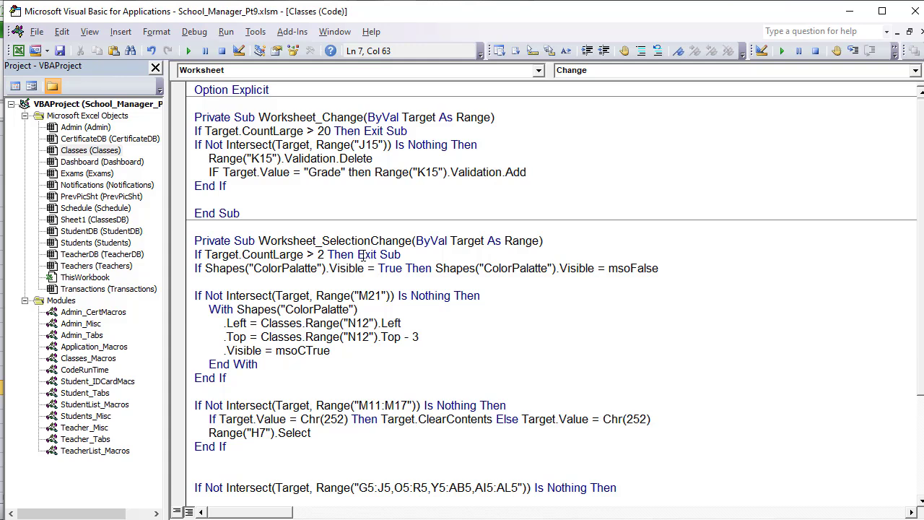
{"action": "type", "text": "  x"}
{"action": "key", "text": "Down"}
{"action": "key", "text": "Down"}
{"action": "key", "text": "Down"}
{"action": "key", "text": "Down"}
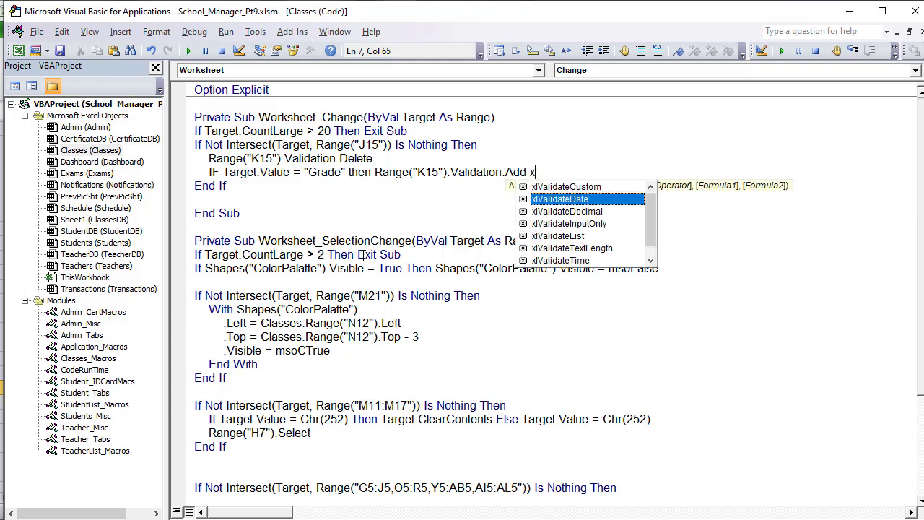
{"action": "key", "text": "Tab"}
{"action": "type", "text": ","}
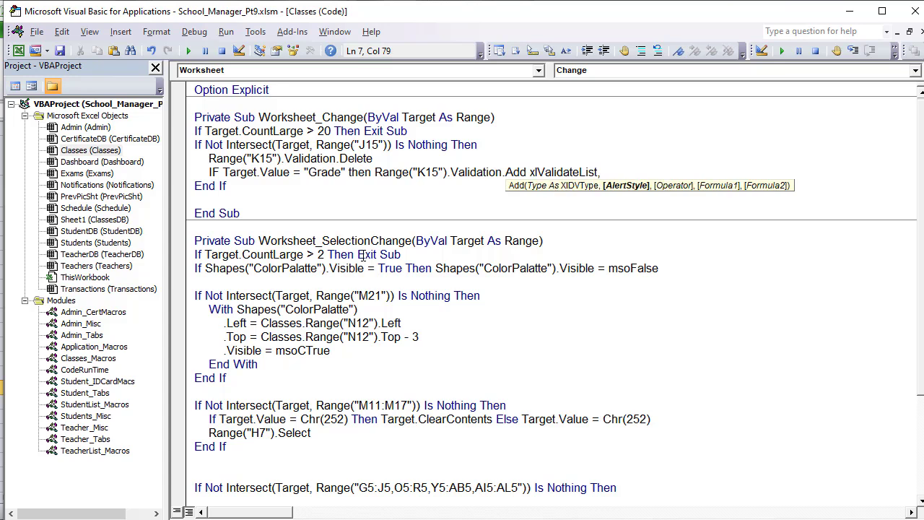
{"action": "type", "text": "xlValidAlertStop,"}
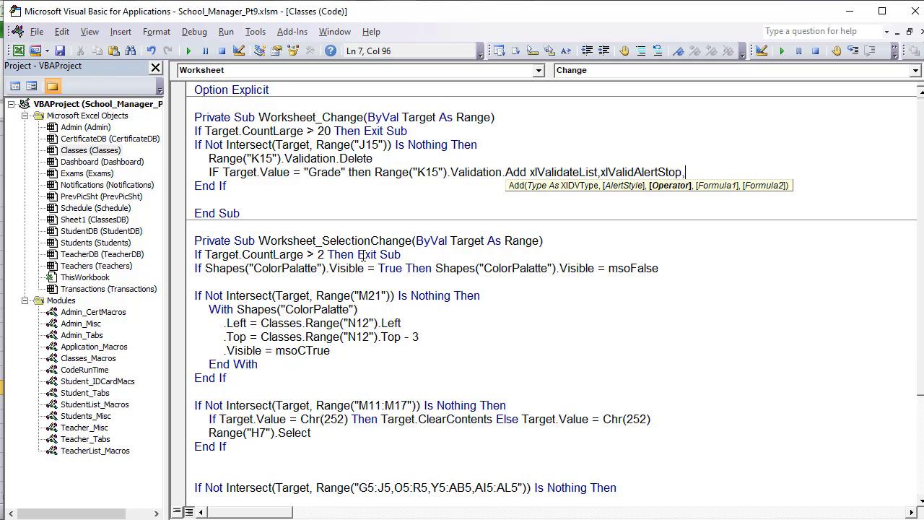
{"action": "type", "text": ","}
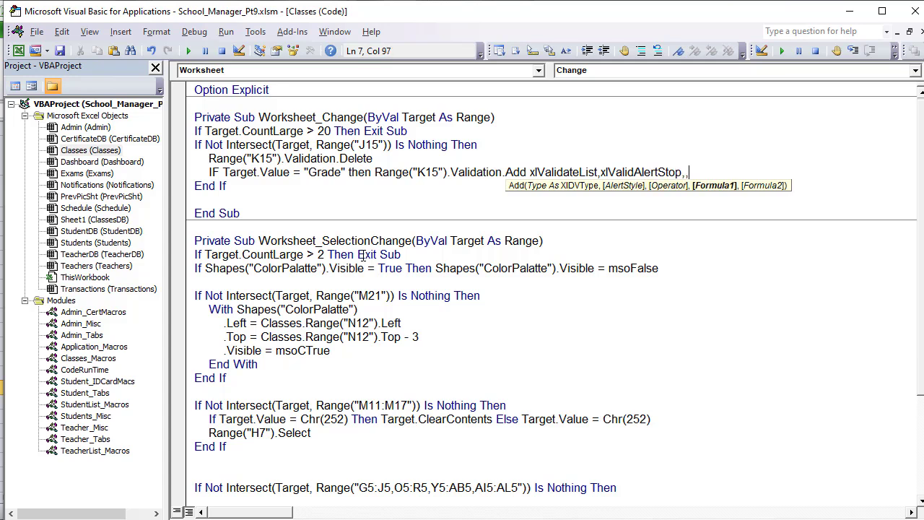
{"action": "type", "text": "\"=Grades\""}
{"action": "left_click", "coordinate": [202, 200]}
{"action": "key", "text": "BackSpace"}
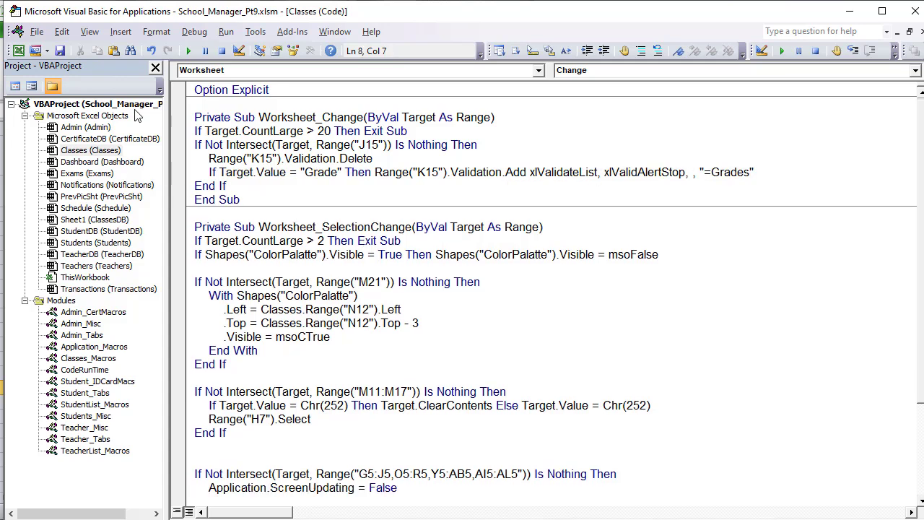
{"action": "left_click", "coordinate": [59, 50]}
On the Classes sheet, test the validation by setting the Min. Score/Grade type to Grade and choosing B in K15
{"action": "key", "text": "alt+F11"}
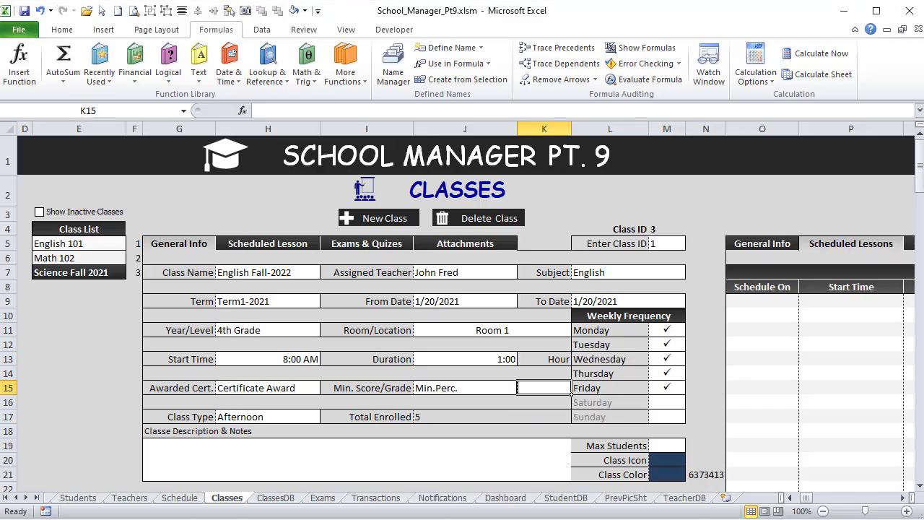
{"action": "left_click", "coordinate": [466, 387]}
{"action": "left_click", "coordinate": [559, 391]}
{"action": "left_click", "coordinate": [501, 388]}
{"action": "left_click", "coordinate": [524, 388]}
{"action": "left_click", "coordinate": [503, 400]}
{"action": "left_click", "coordinate": [538, 387]}
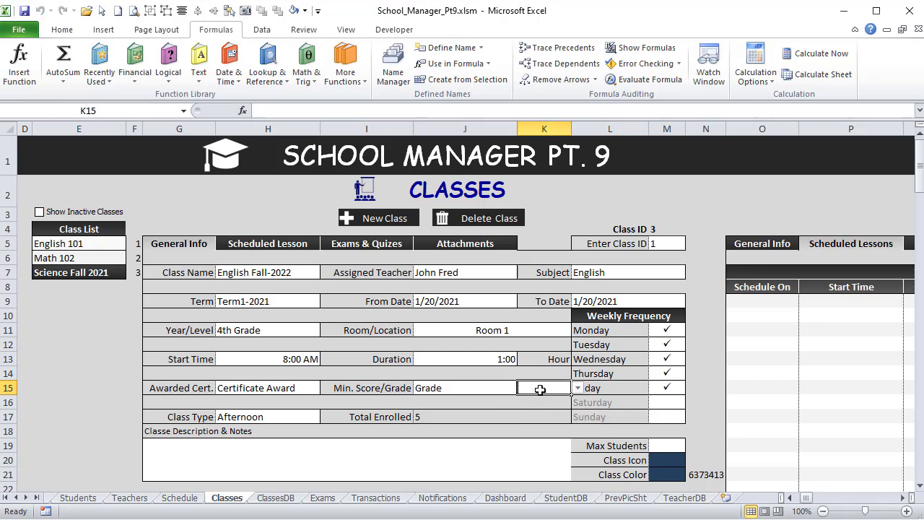
{"action": "left_click", "coordinate": [578, 388]}
{"action": "left_click", "coordinate": [555, 410]}
Switch the Min. Score/Grade type in J15 to Score and clear the value in K15
{"action": "left_click", "coordinate": [507, 388]}
{"action": "left_click", "coordinate": [524, 389]}
{"action": "left_click", "coordinate": [489, 419]}
{"action": "left_click", "coordinate": [549, 388]}
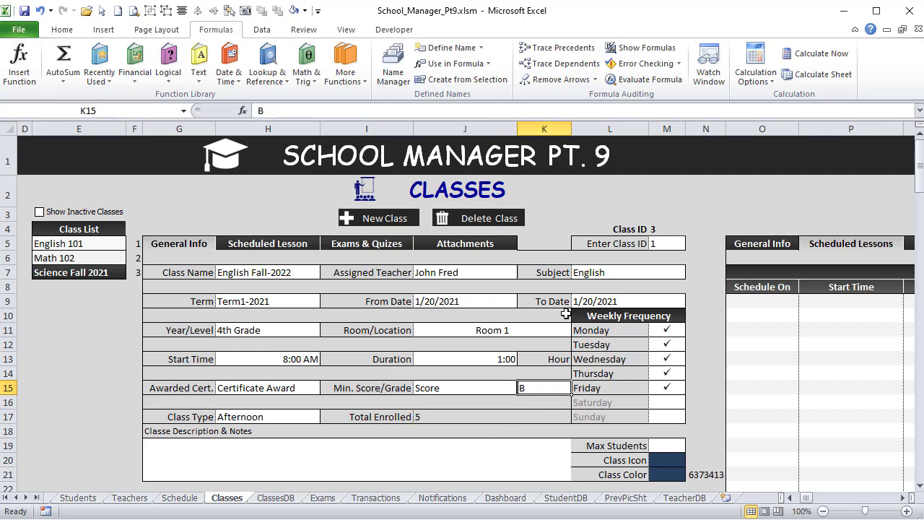
{"action": "left_click", "coordinate": [521, 433]}
Set the Min. Score/Grade type back to Grade and choose C from the grade list in K15
{"action": "left_click", "coordinate": [504, 387]}
{"action": "left_click", "coordinate": [523, 388]}
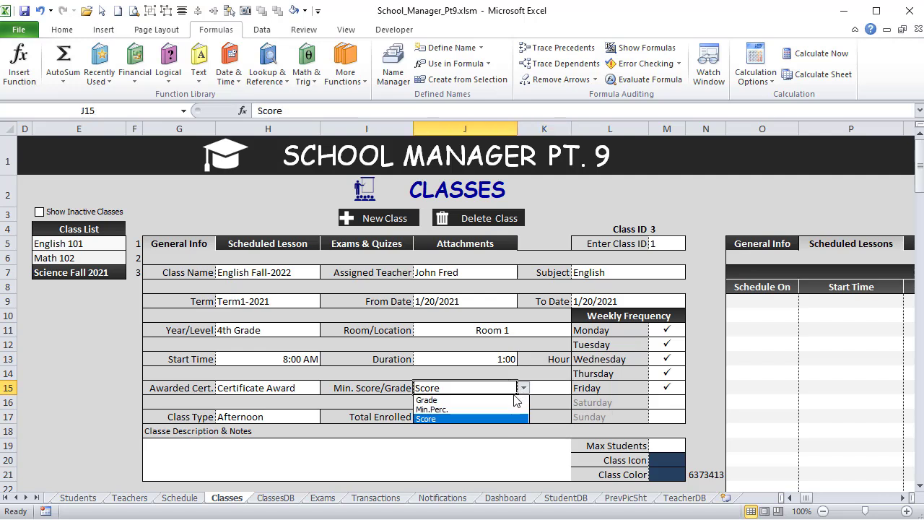
{"action": "left_click", "coordinate": [514, 398]}
{"action": "left_click", "coordinate": [550, 388]}
{"action": "left_click", "coordinate": [578, 388]}
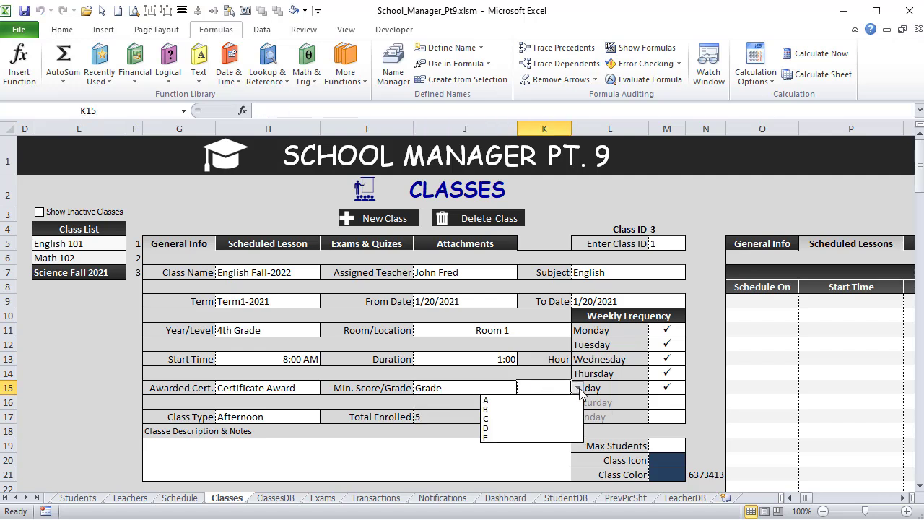
{"action": "left_click", "coordinate": [541, 424]}
{"action": "left_click", "coordinate": [492, 361]}
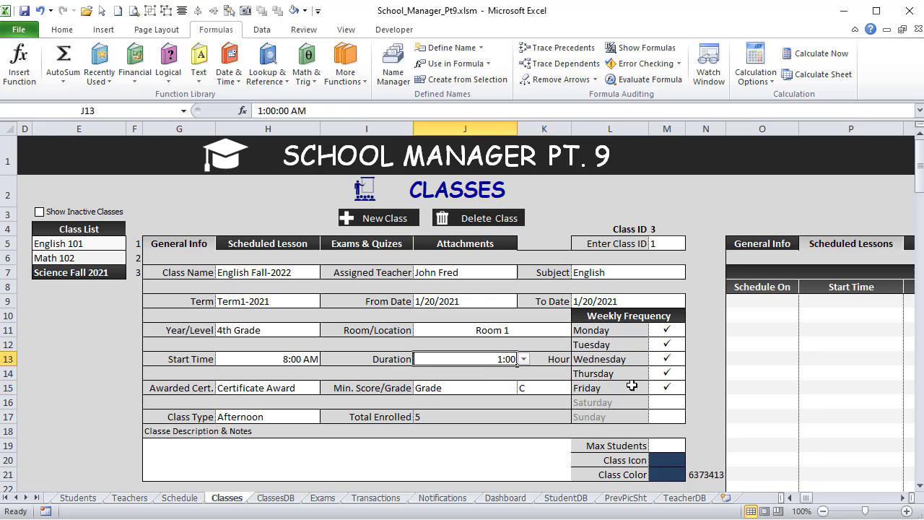
From the Class Icon cell M20, go to the Admin sheet's Classes & Lessons settings and examine the class icon list, selecting the Chemistry row
{"action": "left_click", "coordinate": [667, 463]}
{"action": "scroll", "coordinate": [639, 433], "scroll_direction": "down", "scroll_amount": 1}
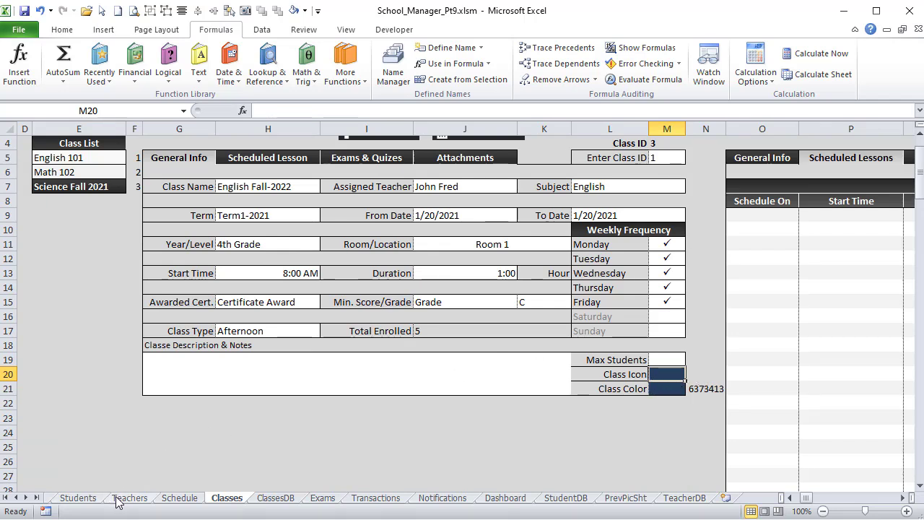
{"action": "left_click", "coordinate": [6, 498]}
{"action": "left_click", "coordinate": [56, 500]}
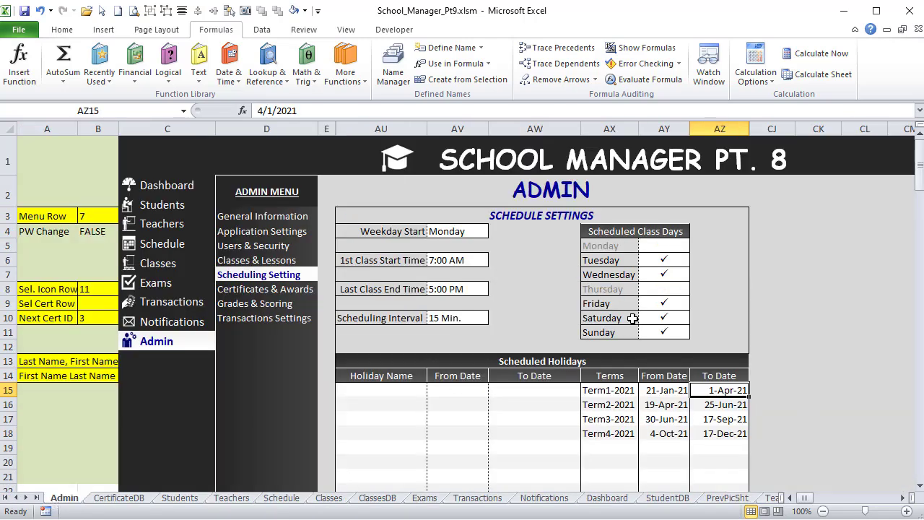
{"action": "left_click", "coordinate": [235, 261]}
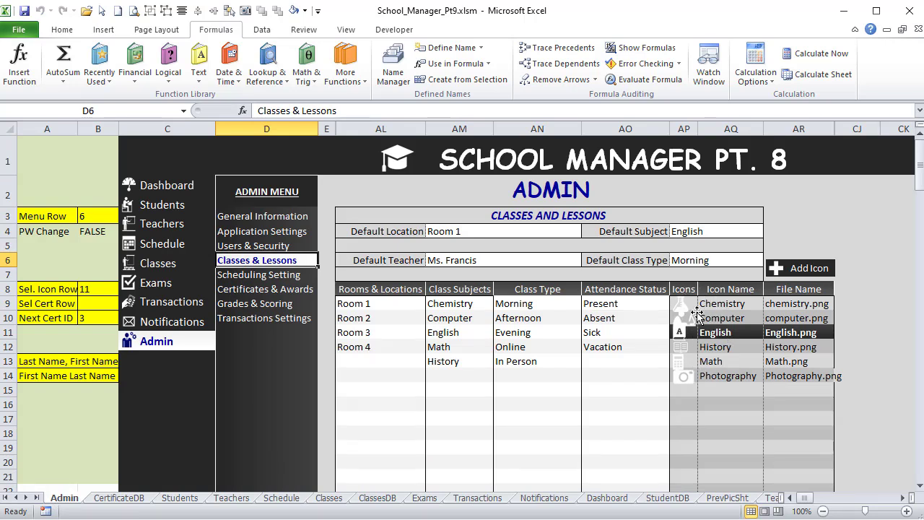
{"action": "left_click", "coordinate": [686, 336]}
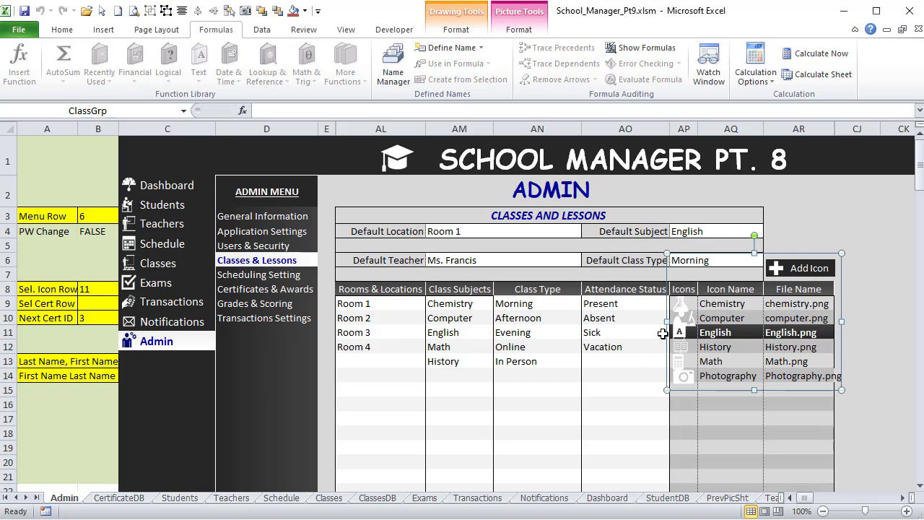
{"action": "left_click", "coordinate": [754, 303]}
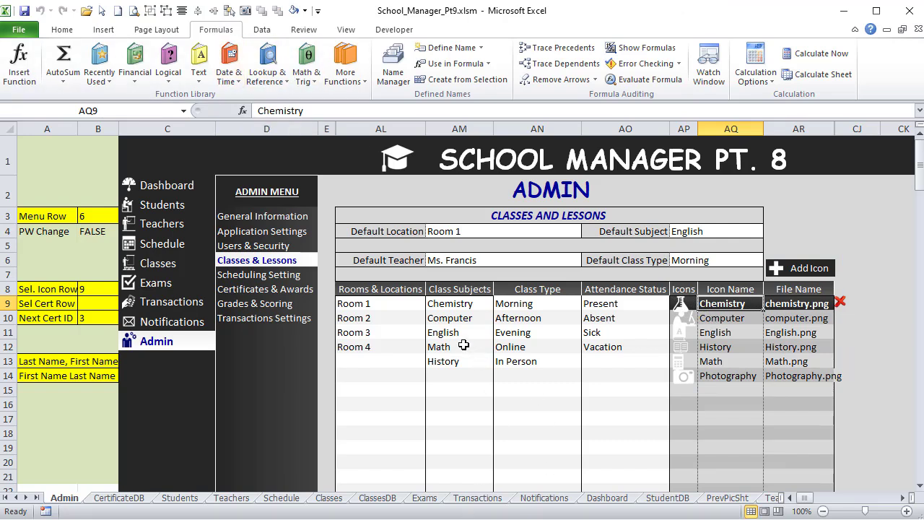
Return to the Classes sheet and draw a rectangle about 1.01" wide and 0.22" high over cell A1
{"action": "left_click", "coordinate": [331, 497]}
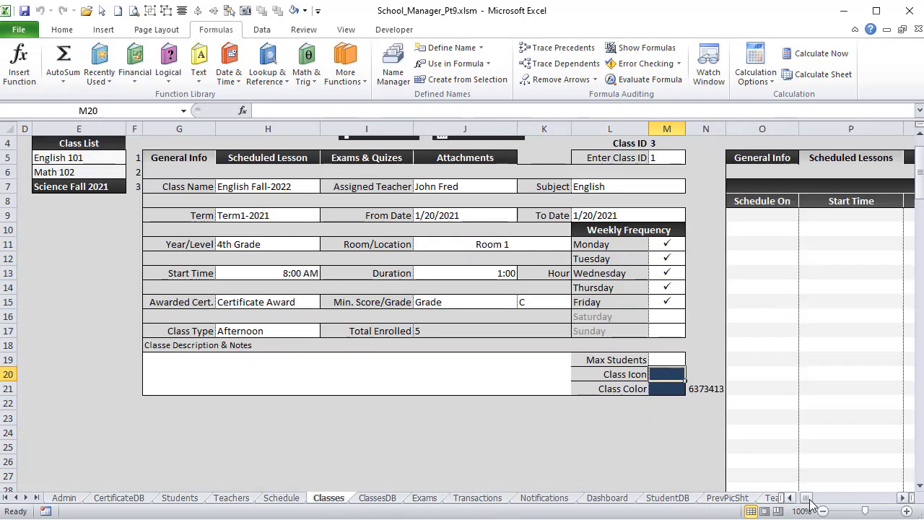
{"action": "left_click_drag", "start_coordinate": [814, 503], "coordinate": [737, 479]}
{"action": "scroll", "coordinate": [334, 315], "scroll_direction": "up", "scroll_amount": 1}
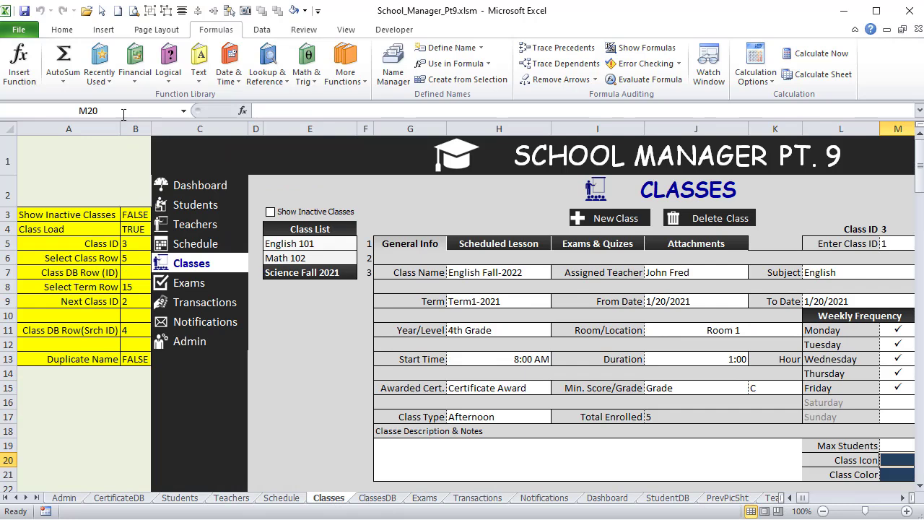
{"action": "left_click", "coordinate": [103, 29]}
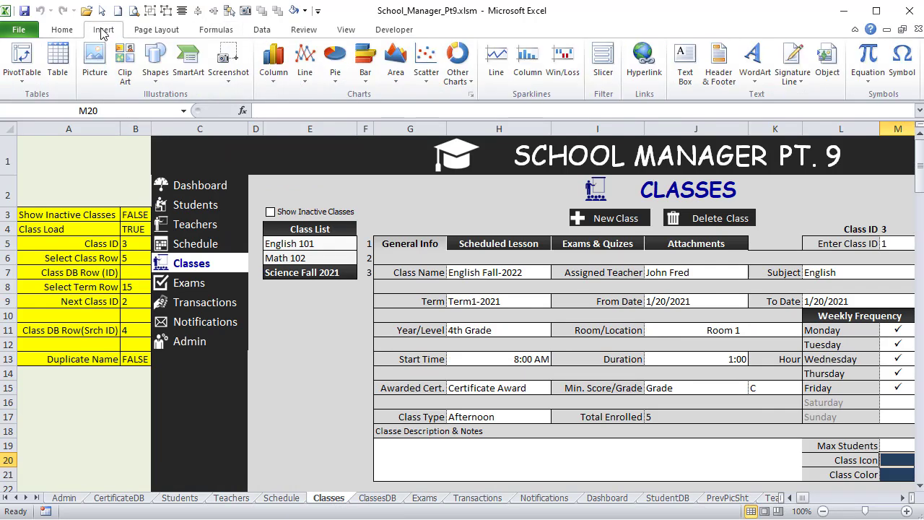
{"action": "left_click", "coordinate": [158, 72]}
{"action": "left_click", "coordinate": [49, 109]}
{"action": "left_click_drag", "start_coordinate": [39, 158], "coordinate": [111, 174]}
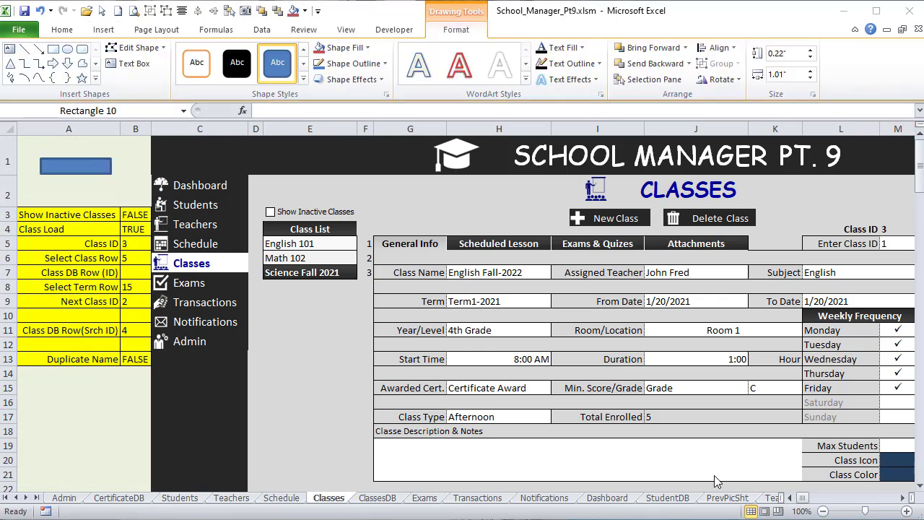
Set the new rectangle's text to a white fill and bold
{"action": "left_click", "coordinate": [62, 29]}
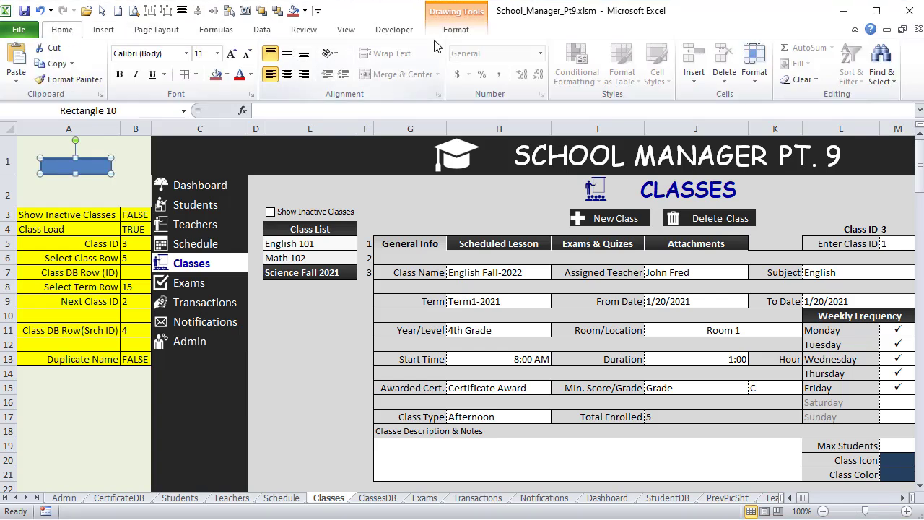
{"action": "left_click", "coordinate": [456, 29]}
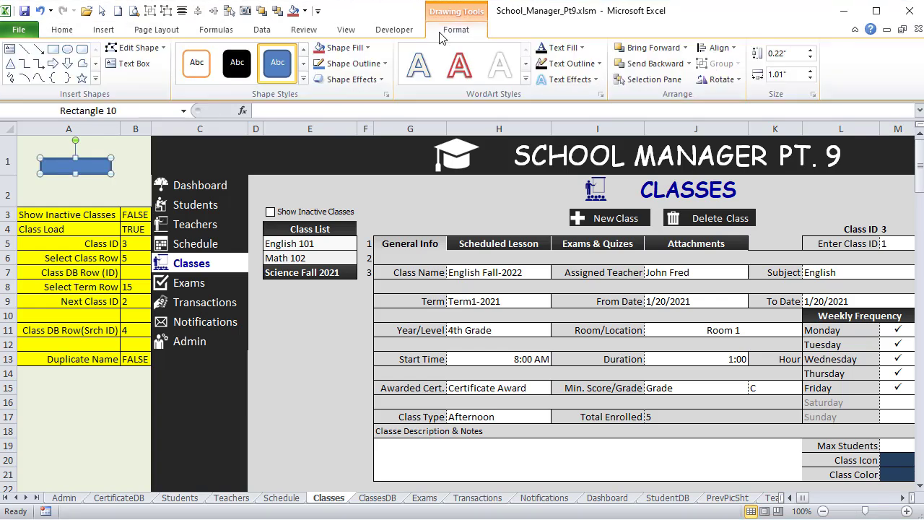
{"action": "left_click", "coordinate": [582, 48]}
{"action": "left_click", "coordinate": [472, 94]}
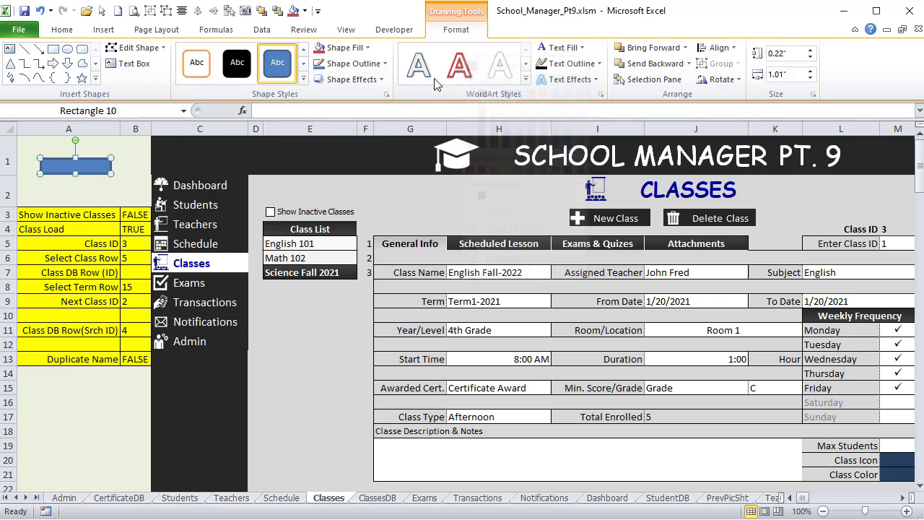
{"action": "left_click", "coordinate": [62, 29]}
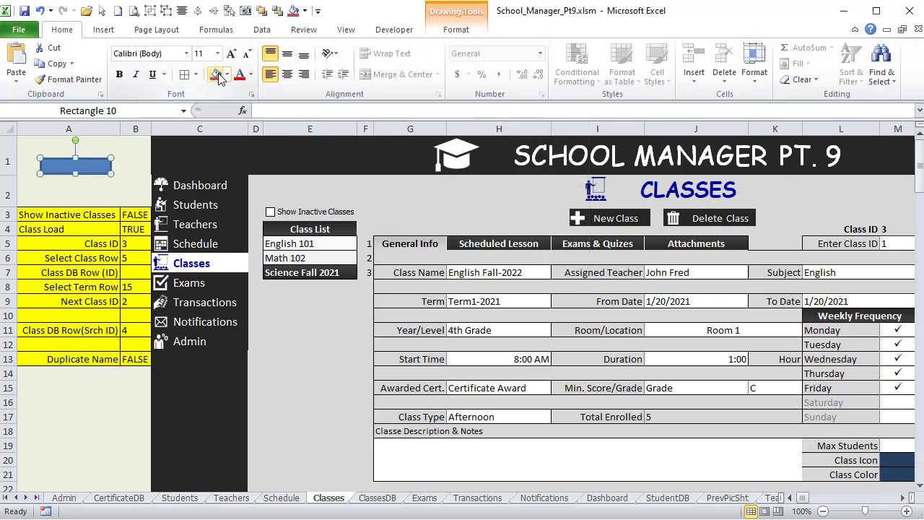
{"action": "left_click", "coordinate": [119, 74]}
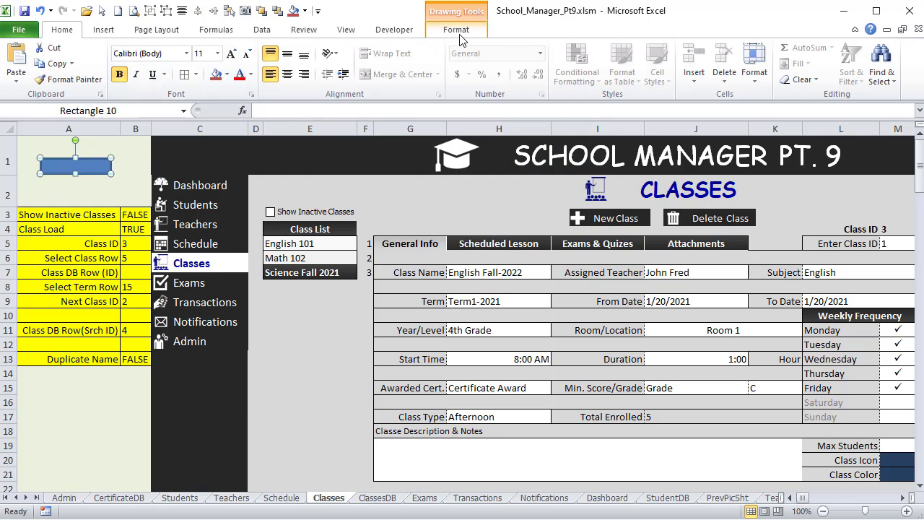
Fill the rectangle with Black, Text 1, Lighter 15% and remove its outline
{"action": "left_click", "coordinate": [459, 31]}
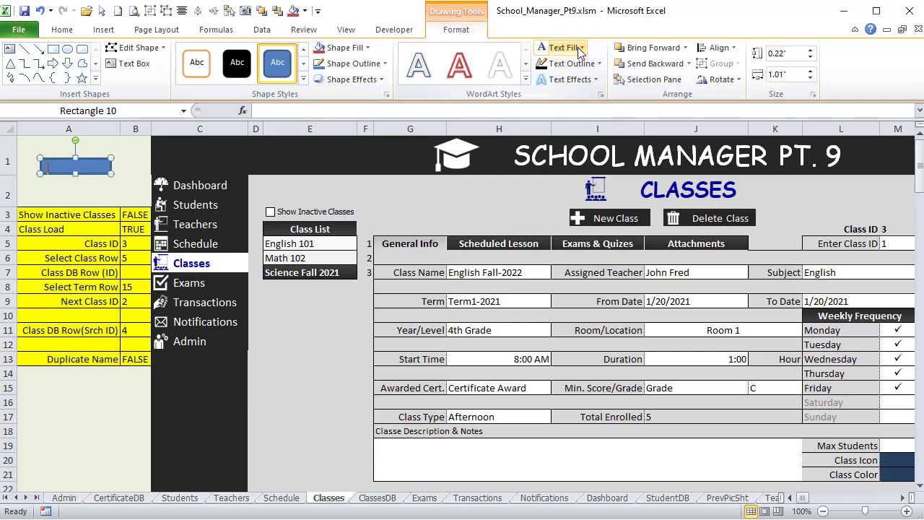
{"action": "left_click", "coordinate": [344, 48]}
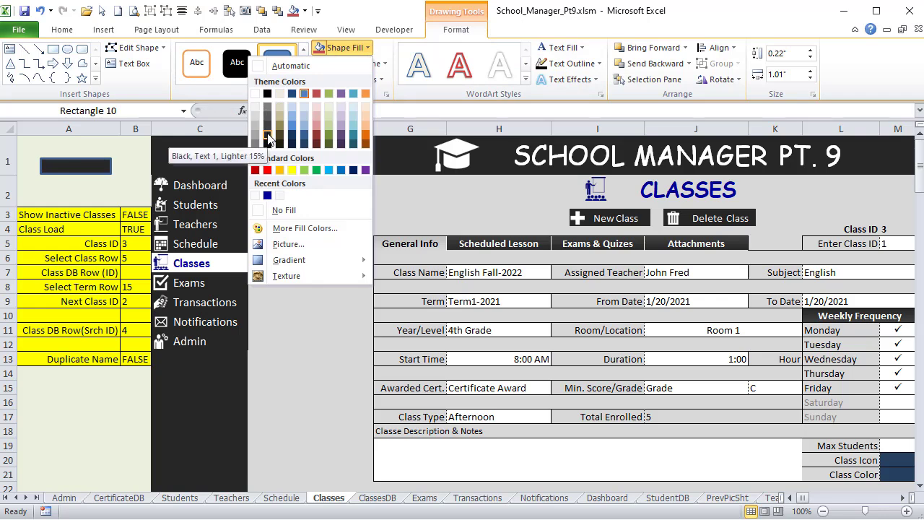
{"action": "left_click", "coordinate": [267, 137]}
{"action": "left_click", "coordinate": [387, 65]}
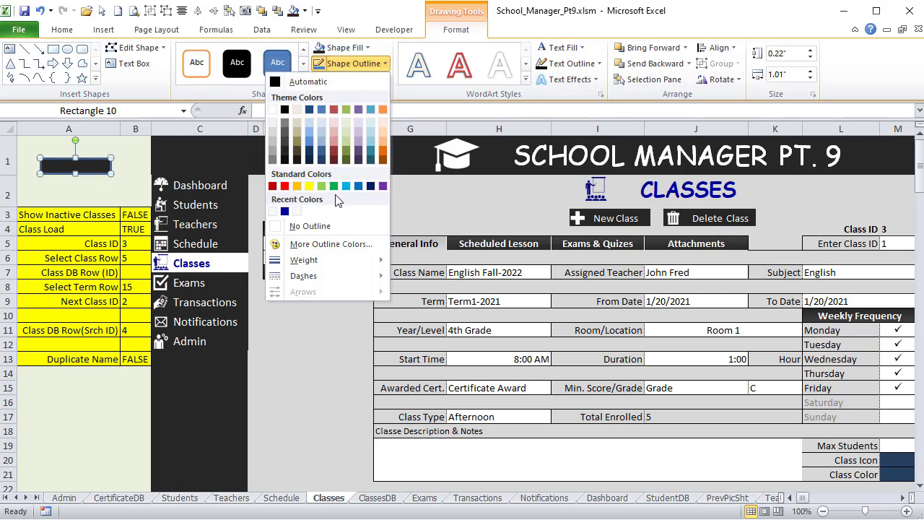
{"action": "left_click", "coordinate": [307, 226]}
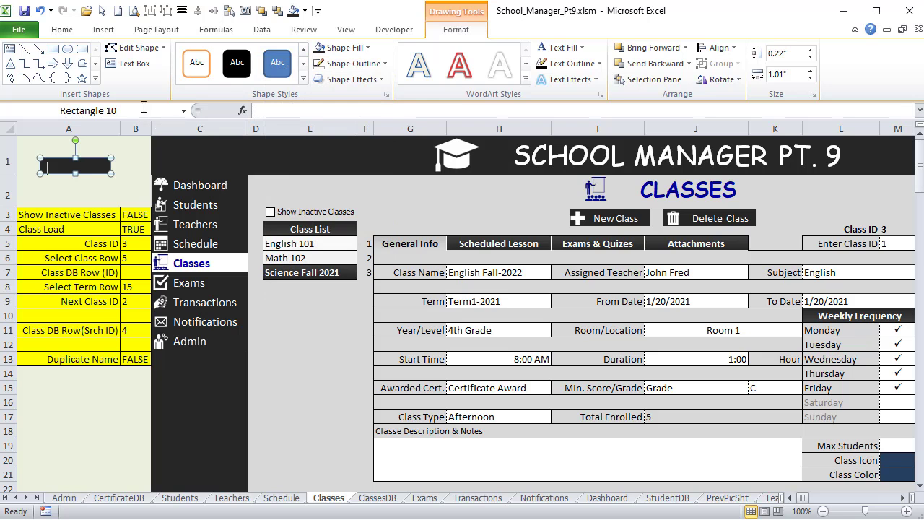
Middle-align and indent the rectangle's text, and label the shape Chemistry
{"action": "left_click", "coordinate": [62, 29]}
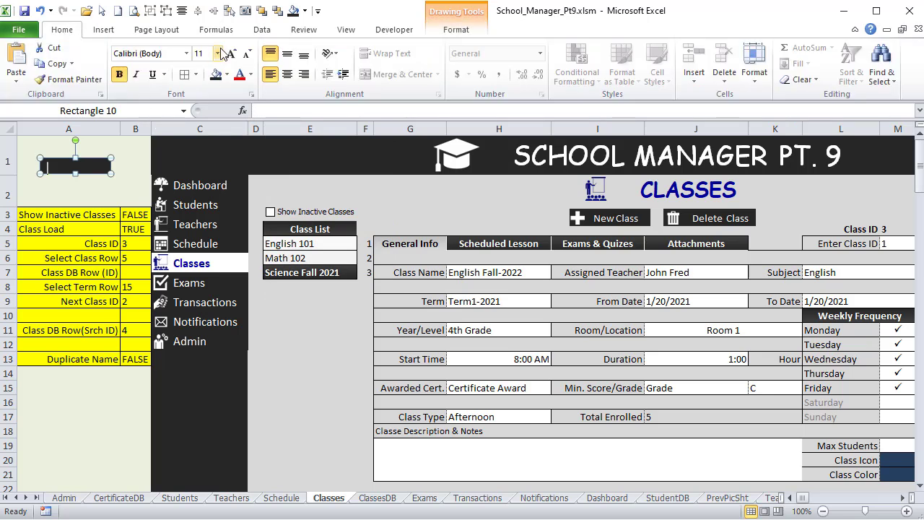
{"action": "left_click", "coordinate": [286, 56]}
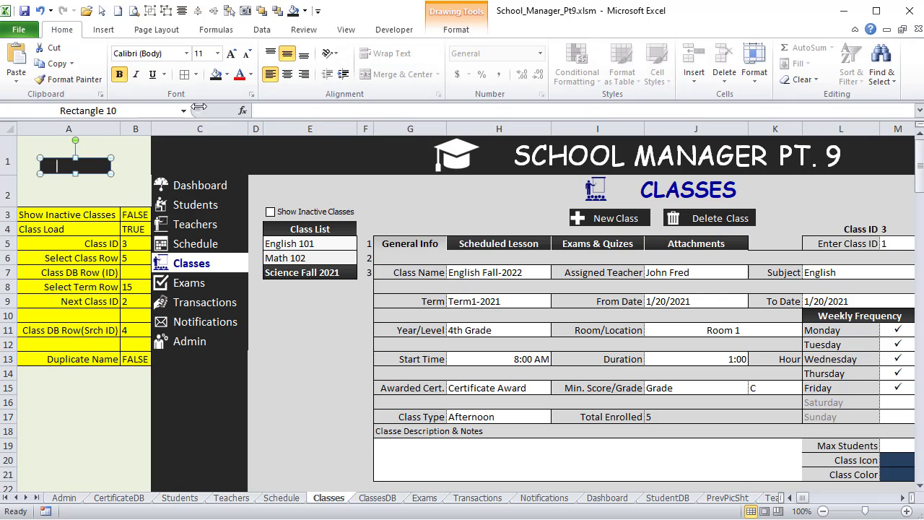
{"action": "type", "text": "mistry"}
Set the rectangle's height to 0.23" and its width to 1.3"
{"action": "left_click", "coordinate": [456, 30]}
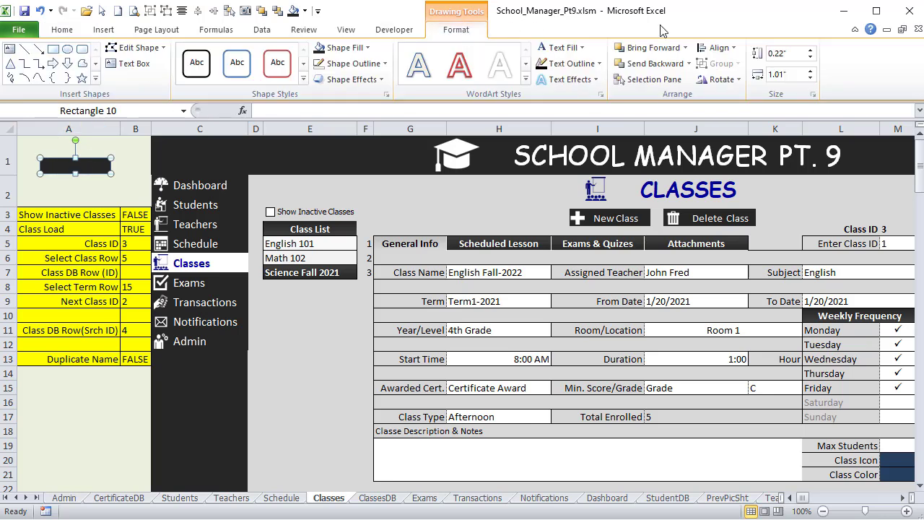
{"action": "left_click", "coordinate": [792, 54]}
{"action": "key", "text": "BackSpace"}
{"action": "left_click", "coordinate": [789, 74]}
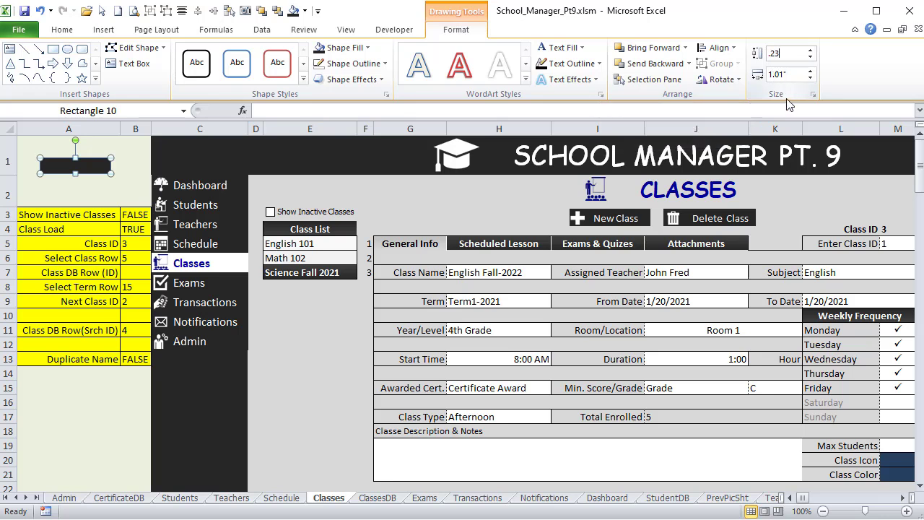
{"action": "type", "text": "1.3"}
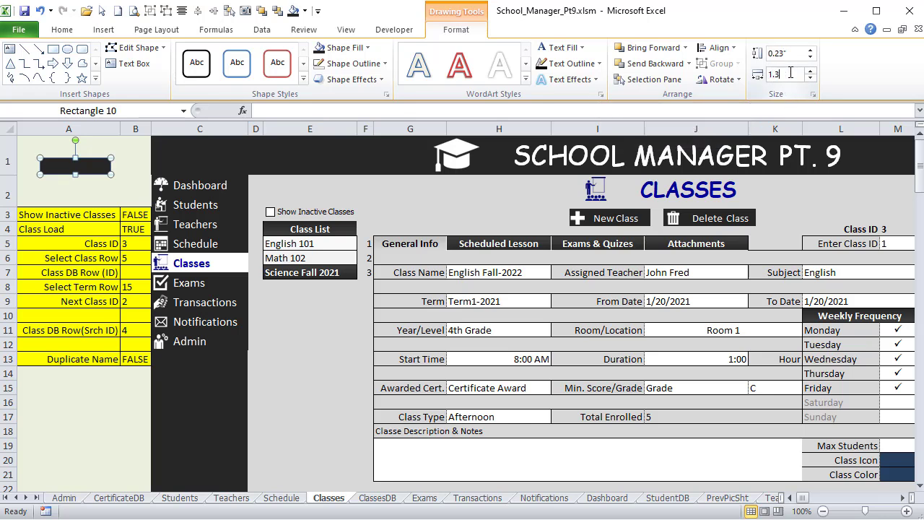
{"action": "key", "text": "Return"}
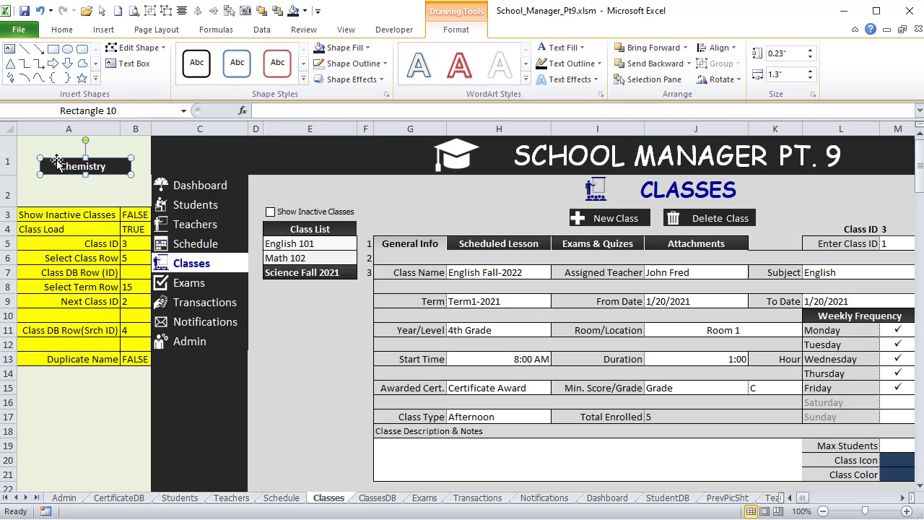
Name the Chemistry rectangle IcnMenSample
{"action": "left_click", "coordinate": [126, 112]}
{"action": "key", "text": "BackSpace"}
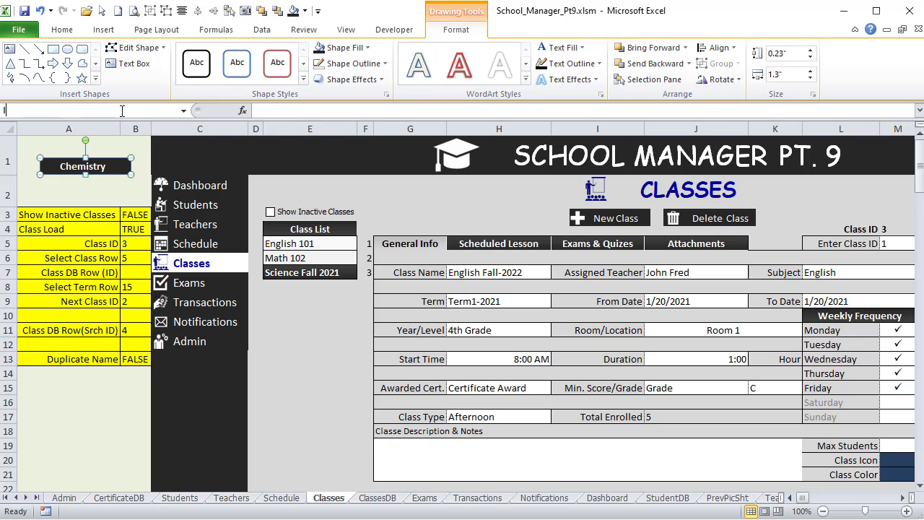
{"action": "type", "text": "IcnMenSample"}
{"action": "key", "text": "Return"}
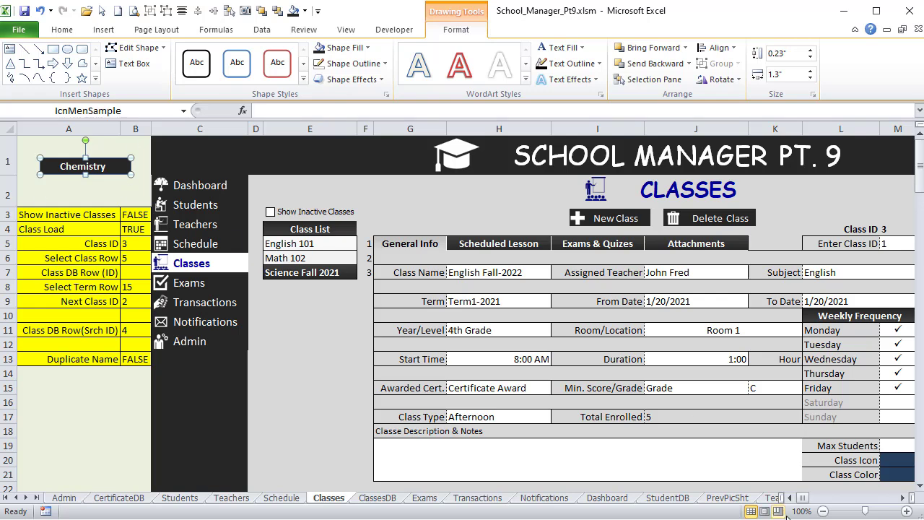
Examine the Class Icon cell M20 and the adjacent cells N20:N22 where the icon list should open
{"action": "left_click_drag", "start_coordinate": [805, 503], "coordinate": [810, 503]}
{"action": "scroll", "coordinate": [648, 388], "scroll_direction": "down", "scroll_amount": 1}
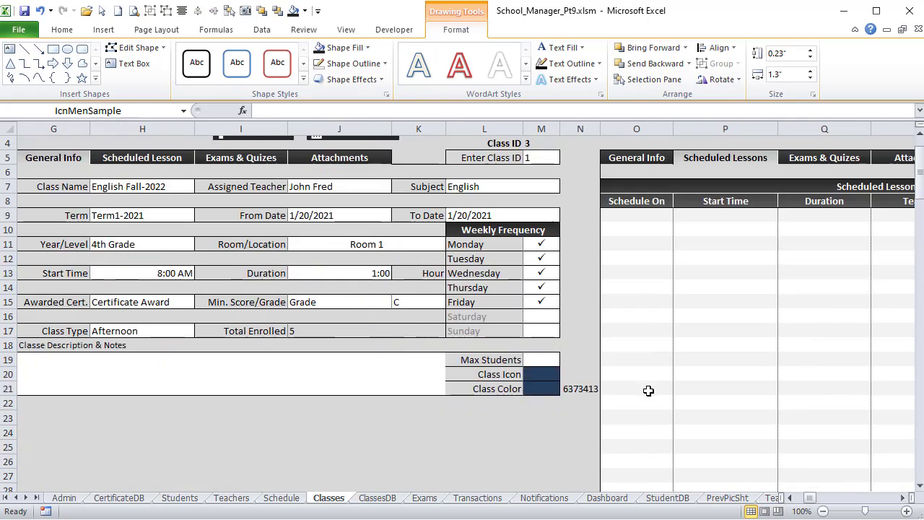
{"action": "left_click", "coordinate": [535, 374]}
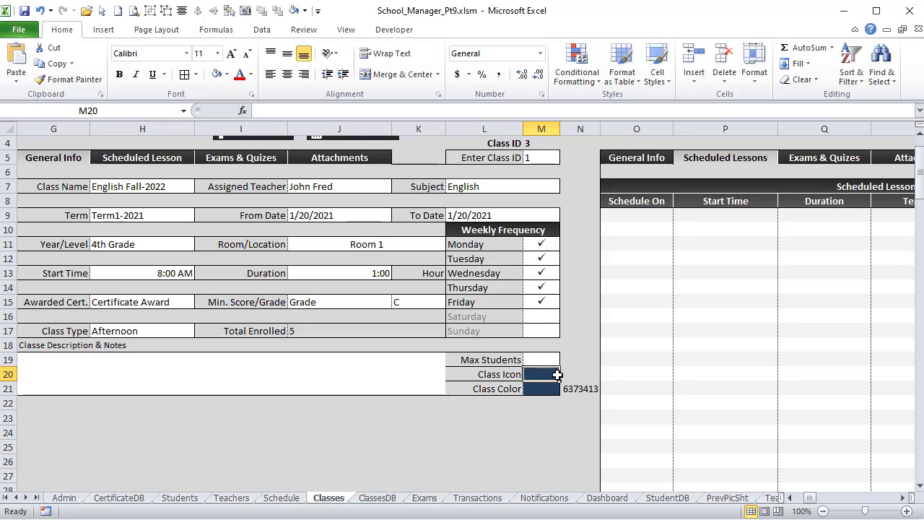
{"action": "left_click", "coordinate": [575, 376]}
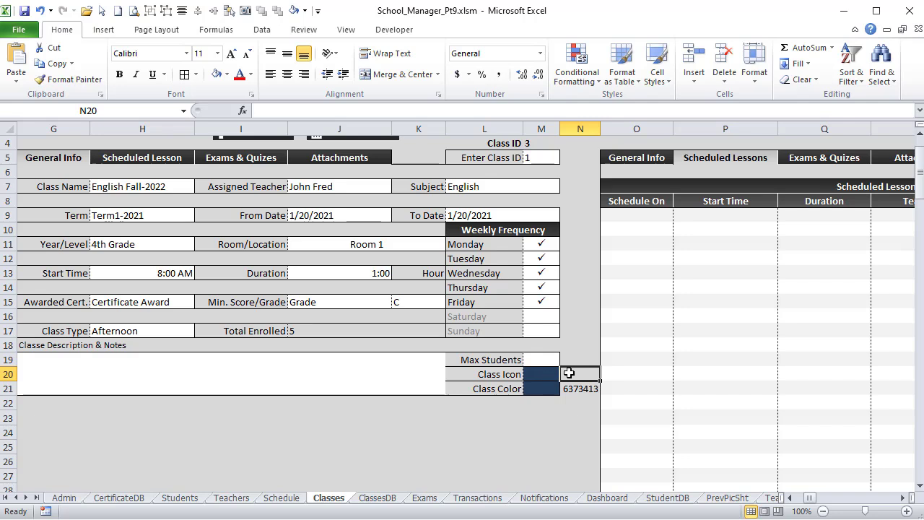
{"action": "left_click_drag", "start_coordinate": [571, 372], "coordinate": [574, 403]}
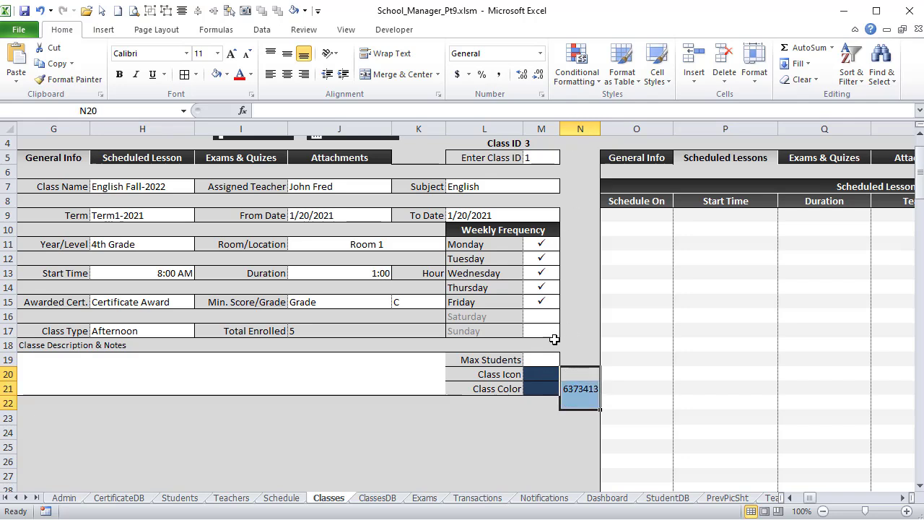
{"action": "left_click", "coordinate": [533, 379]}
{"action": "left_click", "coordinate": [540, 416]}
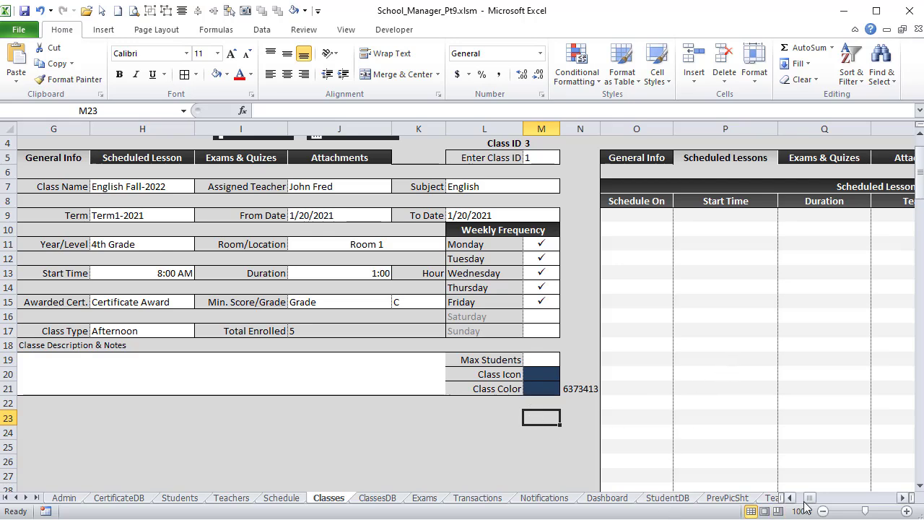
Return to the start of the Classes sheet and save the workbook
{"action": "left_click_drag", "start_coordinate": [808, 500], "coordinate": [778, 498]}
{"action": "scroll", "coordinate": [289, 325], "scroll_direction": "up", "scroll_amount": 1}
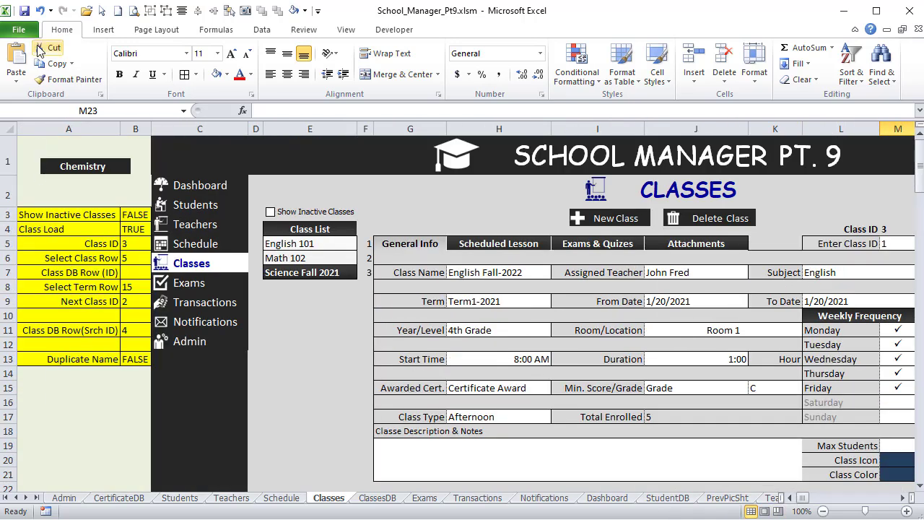
{"action": "left_click", "coordinate": [24, 10]}
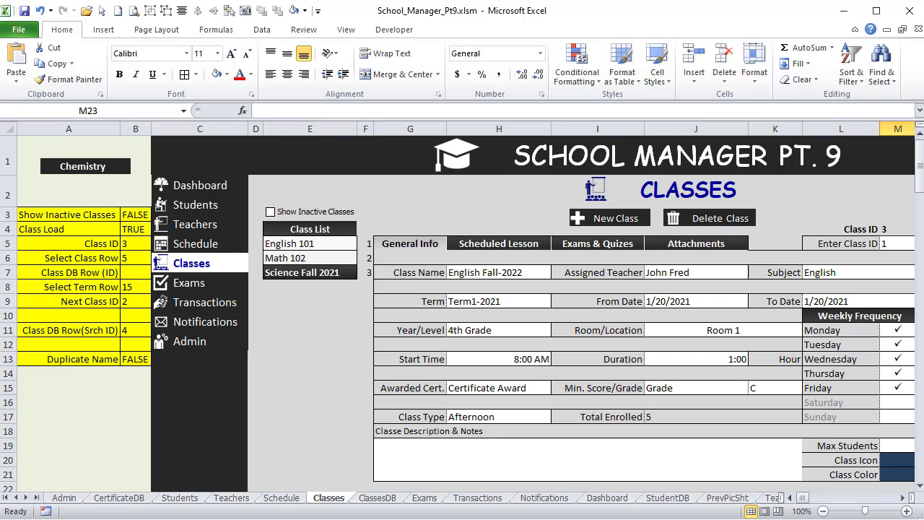
Switch to the VBA editor and open the Classes_Macros module's code
{"action": "key", "text": "alt+F11"}
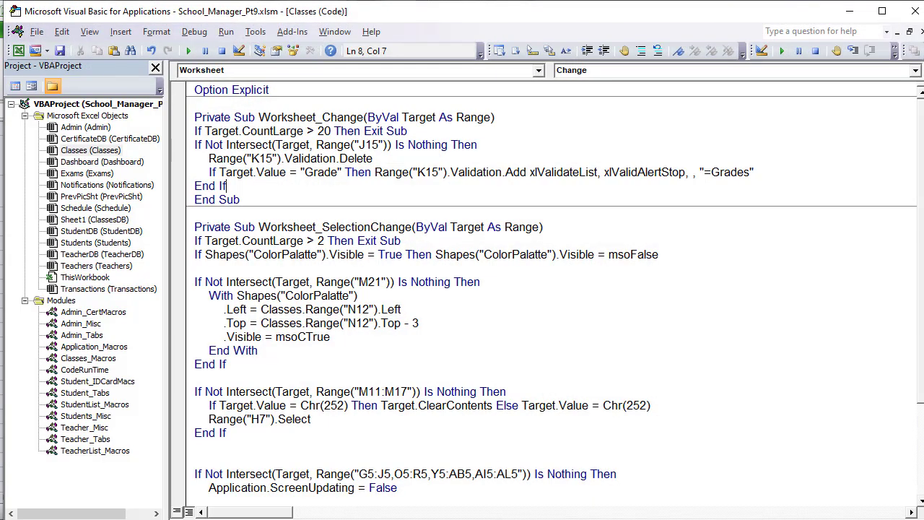
{"action": "left_click", "coordinate": [92, 359]}
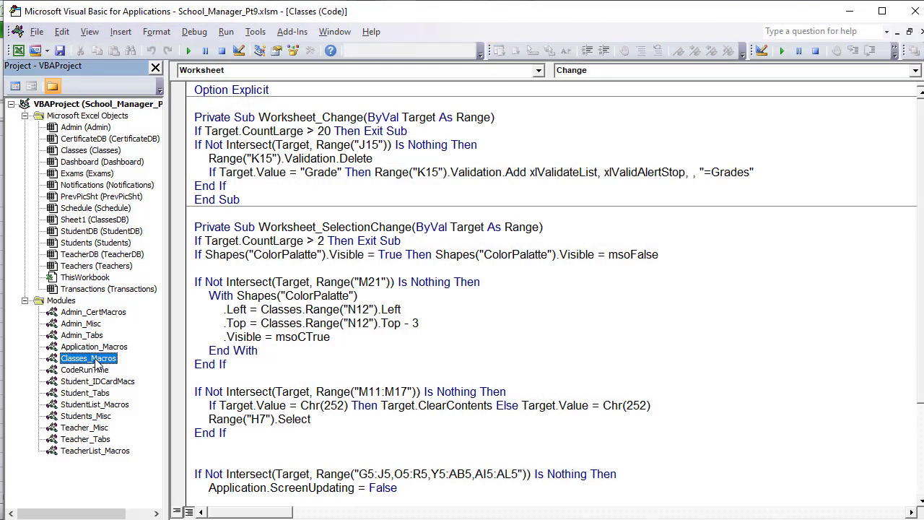
{"action": "double_click", "coordinate": [43, 359]}
{"action": "left_click", "coordinate": [285, 239]}
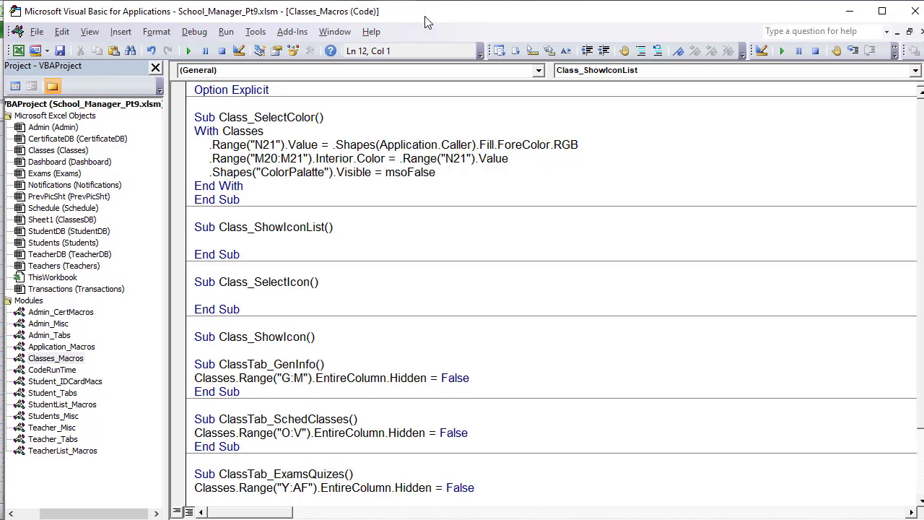
{"action": "left_click", "coordinate": [867, 433]}
Declare the module-level variables ClassRow and ClassCol as Long below Option Explicit
{"action": "left_click", "coordinate": [324, 106]}
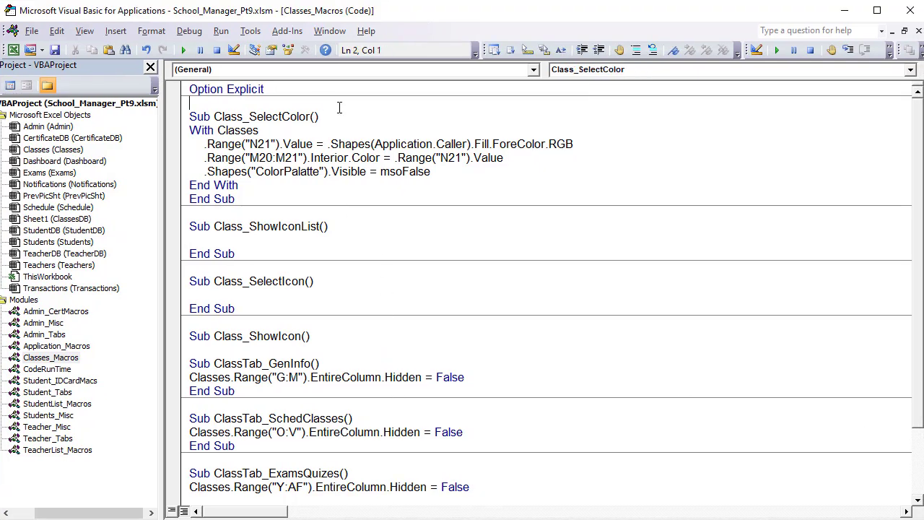
{"action": "type", "text": "Dim ClassRow"}
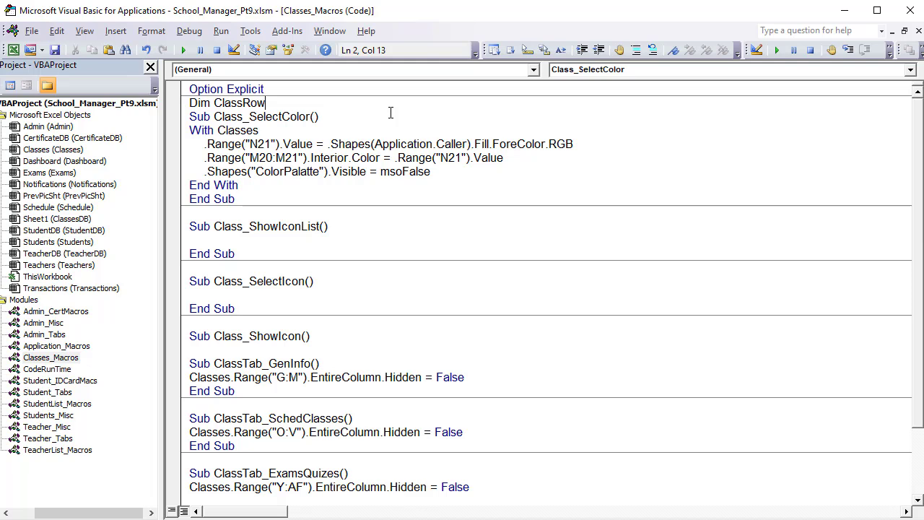
{"action": "type", "text": " as long"}
{"action": "key", "text": "Tab"}
{"action": "type", "text": ", Class"}
{"action": "type", "text": "Lo"}
{"action": "type", "text": "Col as long"}
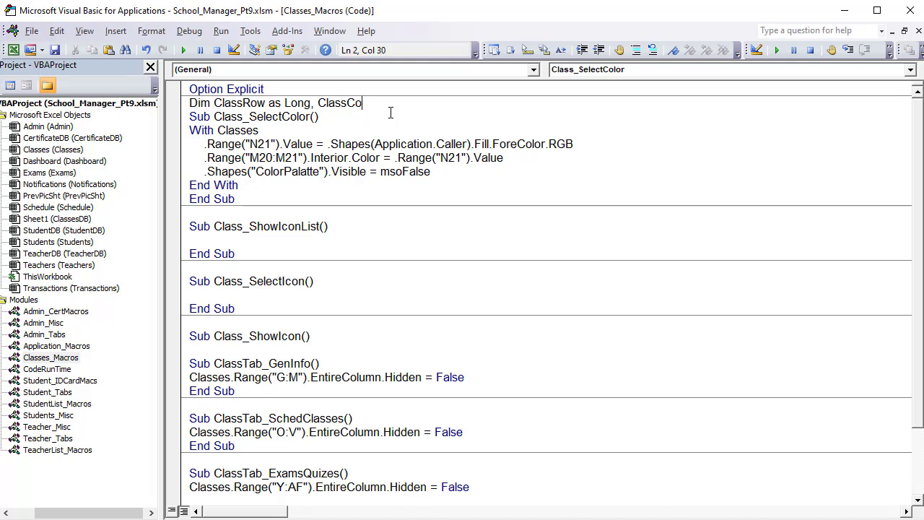
{"action": "key", "text": "Tab"}
Extend the module-level declaration with LastRow, LastResultsRow and IconNumb as Long
{"action": "type", "text": ", LastRow as"}
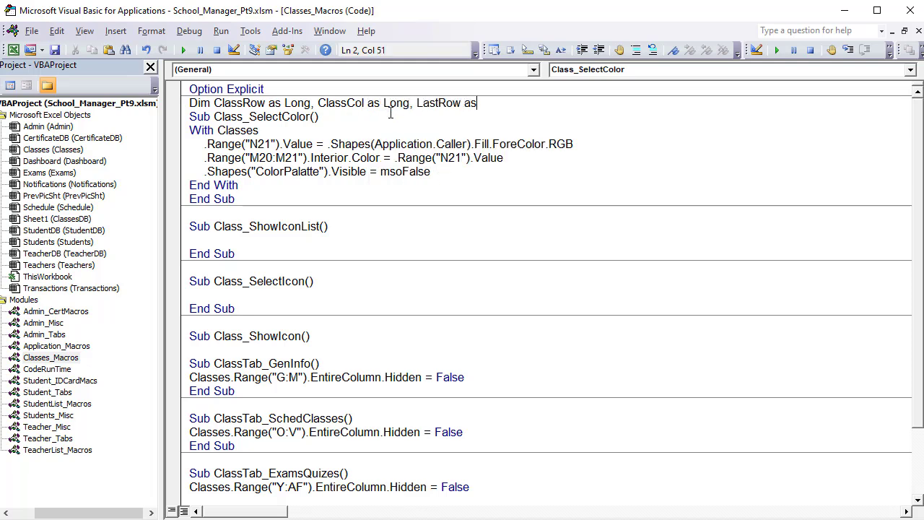
{"action": "type", "text": " lo"}
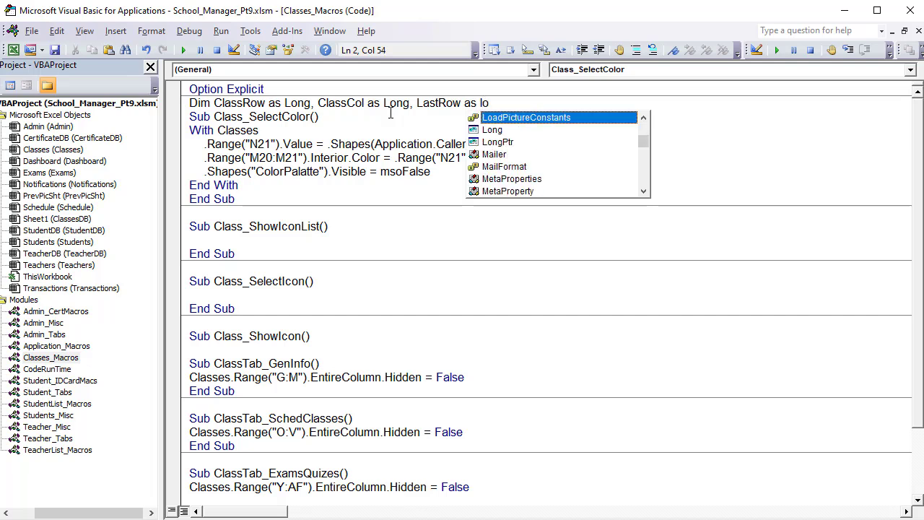
{"action": "type", "text": "n"}
{"action": "key", "text": "Tab"}
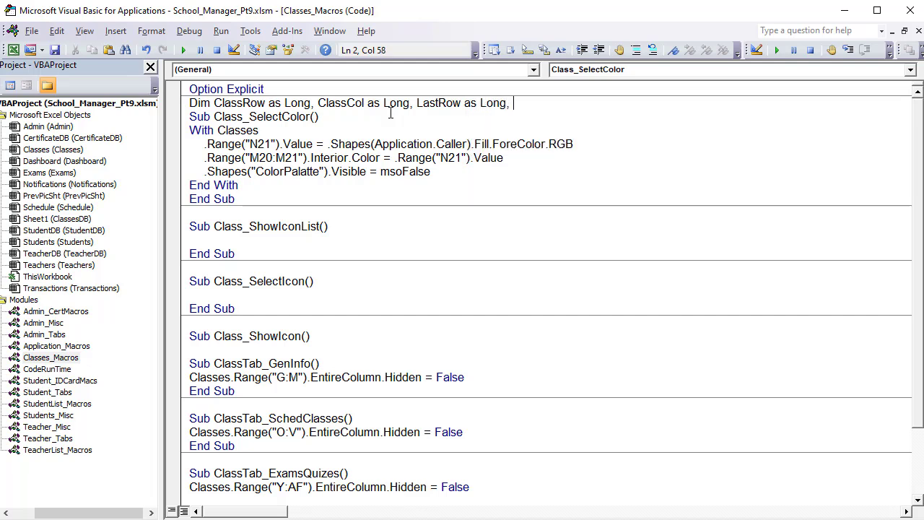
{"action": "type", "text": ", LastResultsRow"}
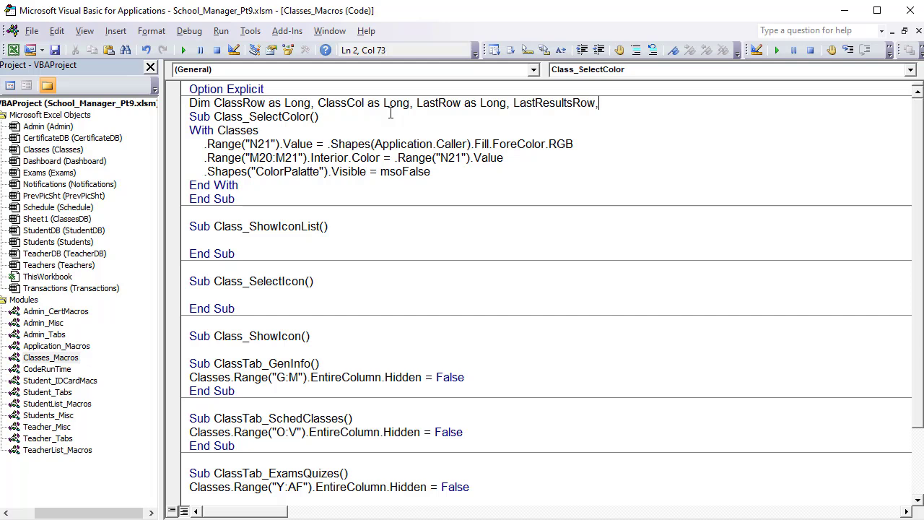
{"action": "type", "text": " as Long, IconNumb as long"}
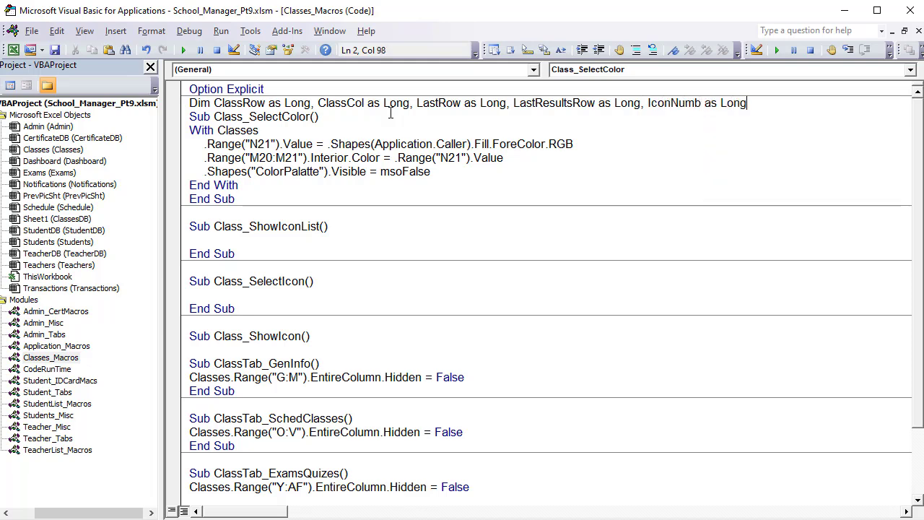
Add a second module-level declaration with IconName and FilePath as String
{"action": "key", "text": "Return"}
{"action": "type", "text": "Dim IconName as str"}
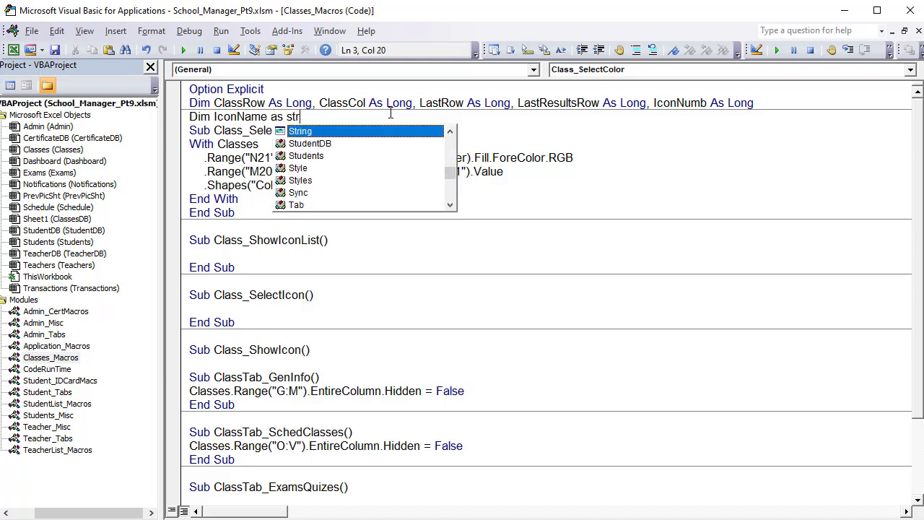
{"action": "key", "text": "Tab"}
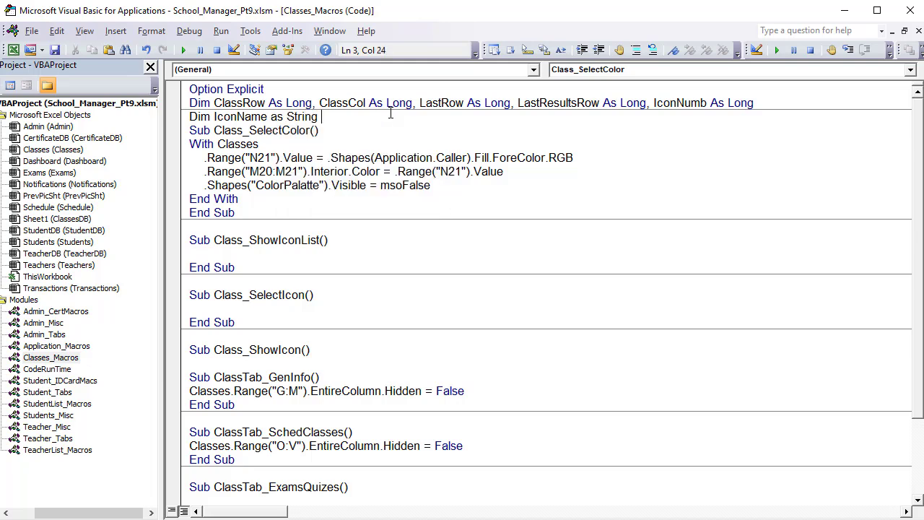
{"action": "type", "text": "ile"}
{"action": "key", "text": "BackSpace"}
{"action": "key", "text": "BackSpace"}
{"action": "key", "text": "BackSpace"}
{"action": "key", "text": "BackSpace"}
{"action": "key", "text": "BackSpace"}
{"action": "type", "text": ", FilePath as str"}
{"action": "key", "text": "Return"}
Declare IconRow and LastIconRow as Long inside the Class_ShowIconList macro
{"action": "left_click", "coordinate": [418, 264]}
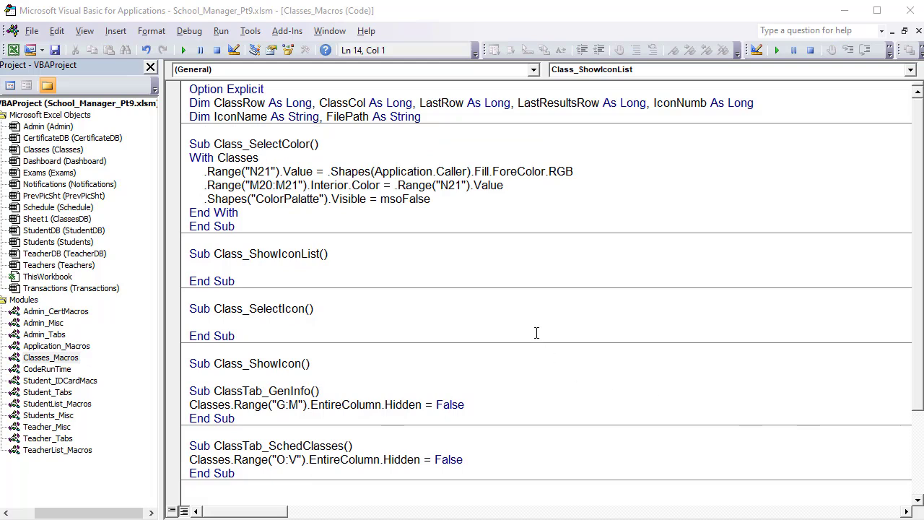
{"action": "left_click", "coordinate": [537, 334]}
{"action": "left_click", "coordinate": [418, 262]}
{"action": "left_click", "coordinate": [426, 274]}
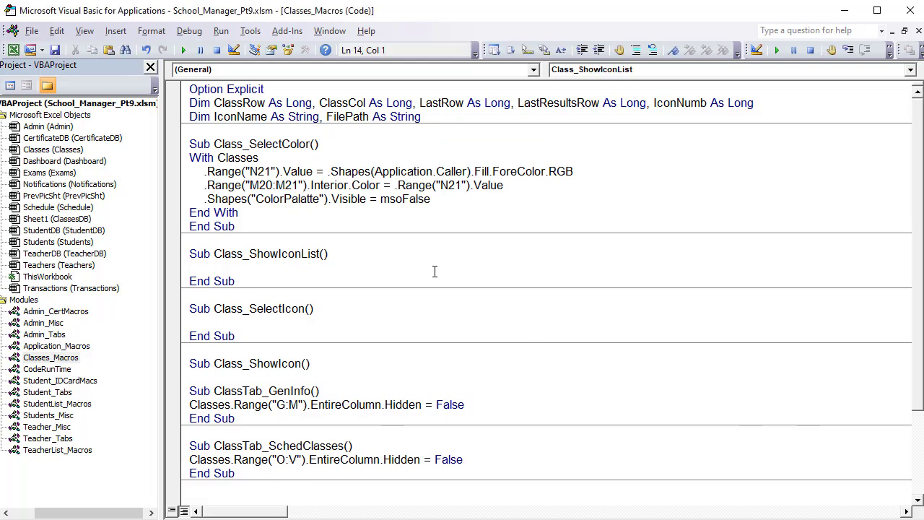
{"action": "type", "text": "Dim IconRo"}
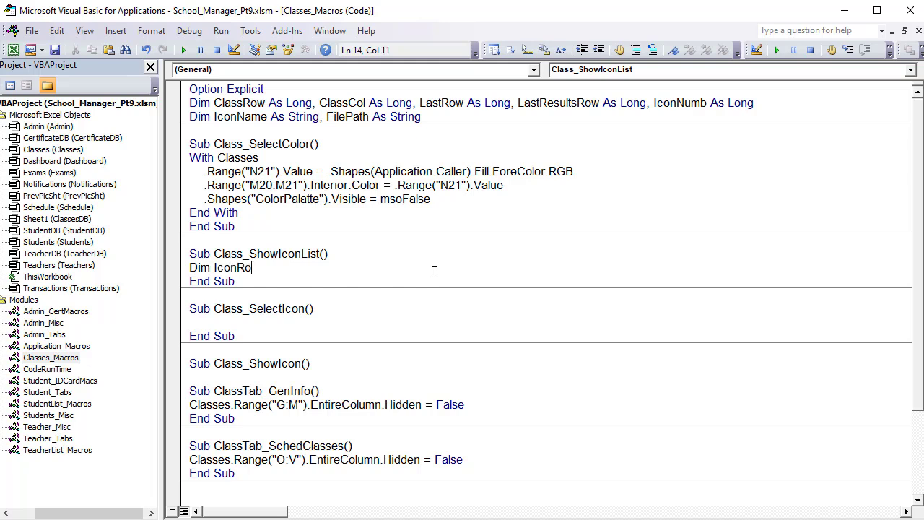
{"action": "type", "text": "w as l"}
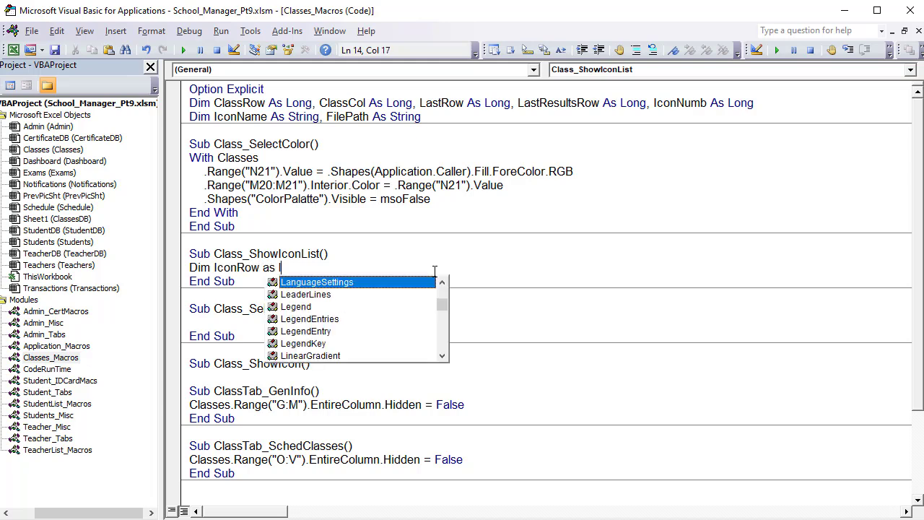
{"action": "type", "text": "on"}
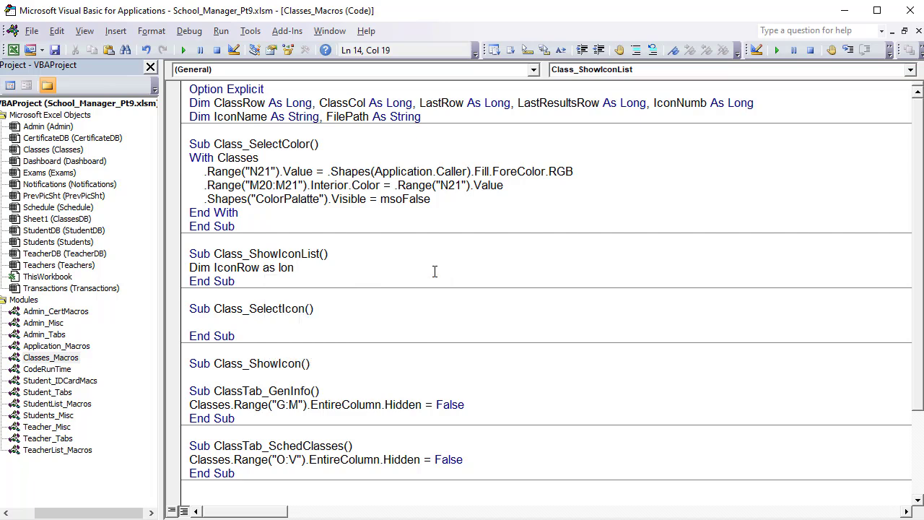
{"action": "type", "text": "g, LastIconRow as long"}
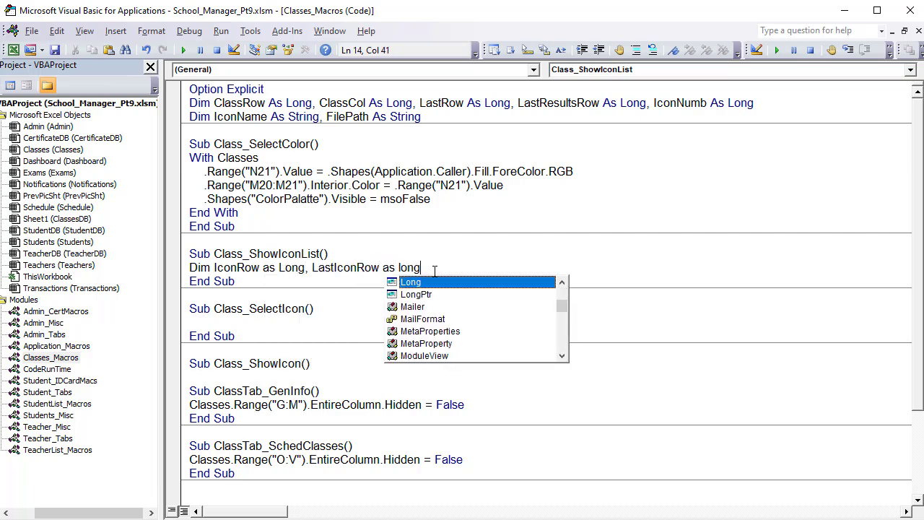
{"action": "key", "text": "Tab"}
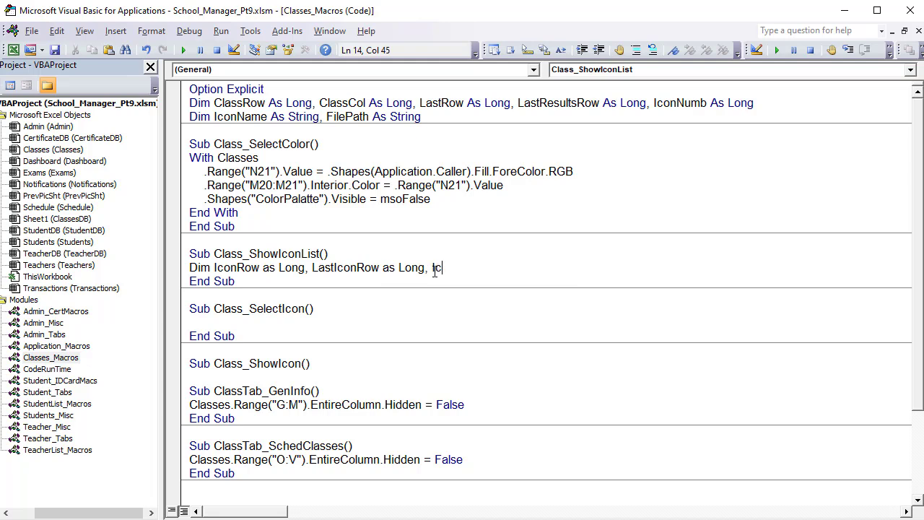
{"action": "key", "text": "Return"}
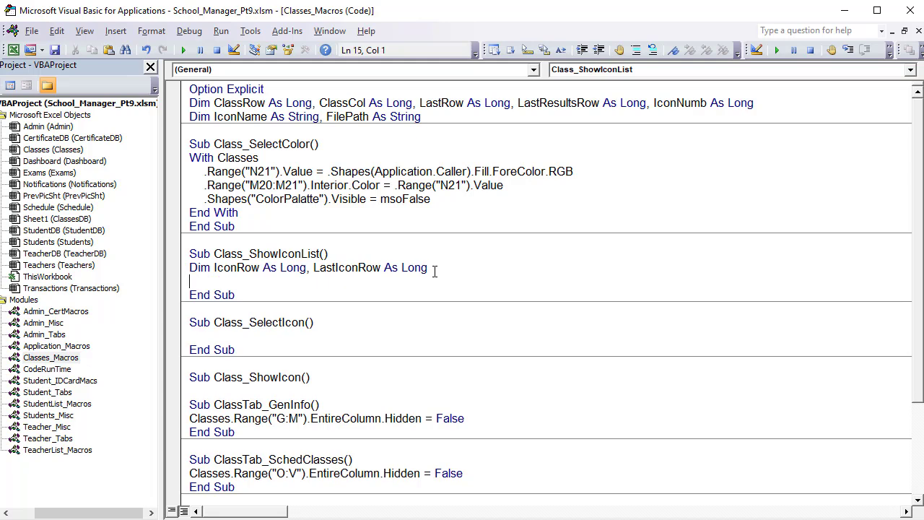
Declare the ShapArr() array as String and ShapeGrp as Variant in Class_ShowIconList, leaving blank lines for code below
{"action": "type", "text": "Dim ShapArr() as st"}
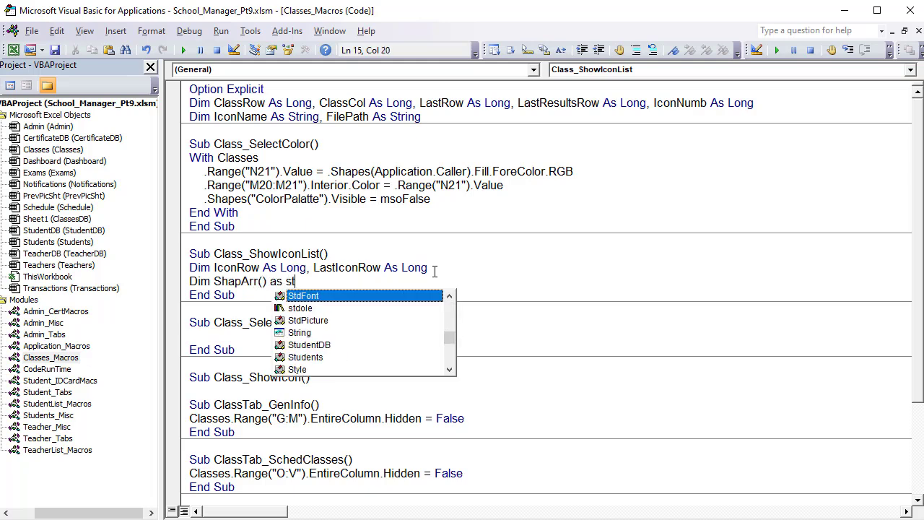
{"action": "type", "text": "ring"}
{"action": "key", "text": "Return"}
{"action": "type", "text": "Dim ShapeGrp as "}
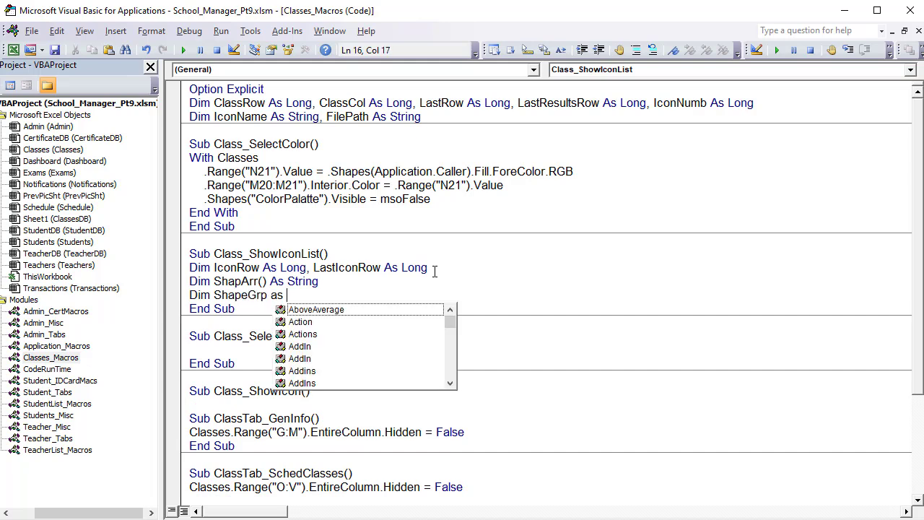
{"action": "type", "text": "var"}
{"action": "key", "text": "Tab"}
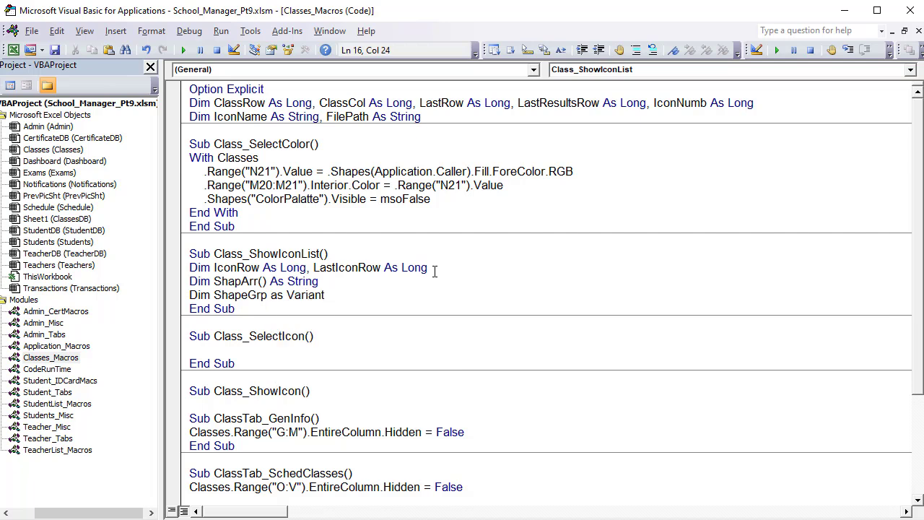
{"action": "key", "text": "Return"}
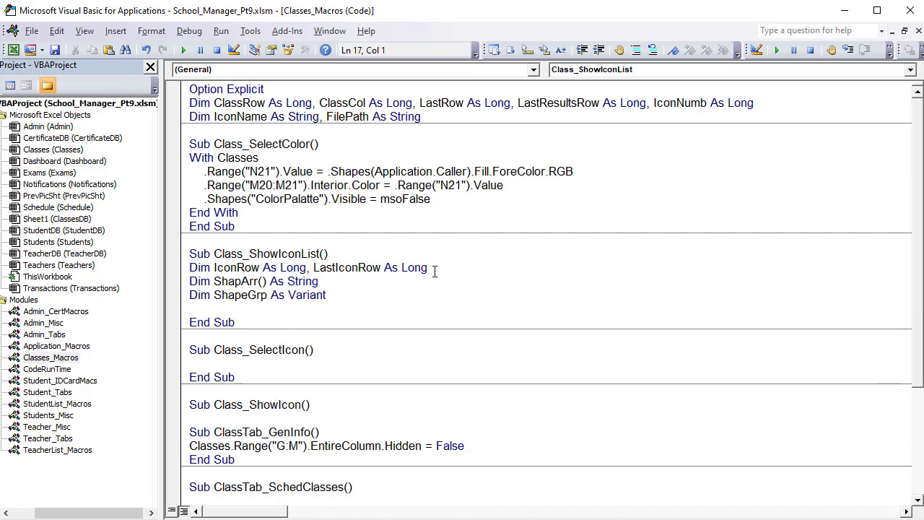
{"action": "key", "text": "Return"}
{"action": "key", "text": "Return"}
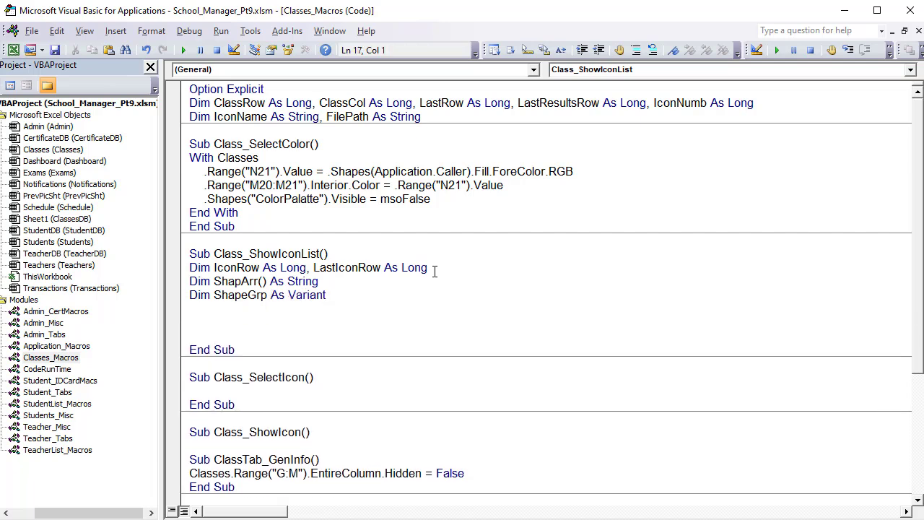
Switch to the workbook's Admin sheet and examine the Icon Name and File Name columns down to the end of the table
{"action": "key", "text": "alt+F11"}
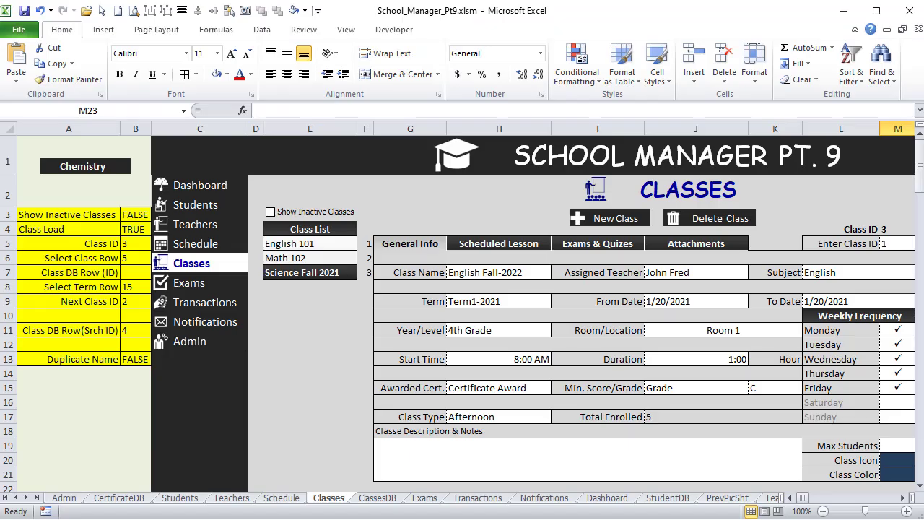
{"action": "left_click", "coordinate": [63, 497]}
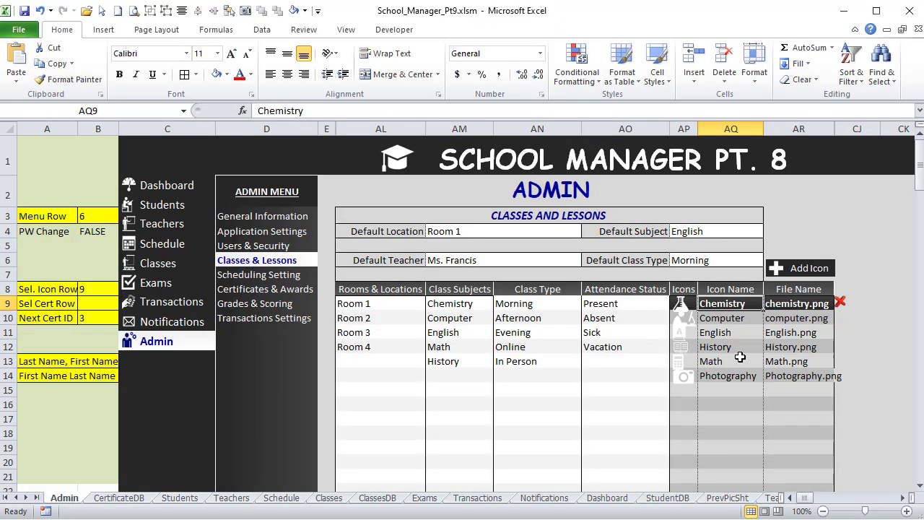
{"action": "left_click", "coordinate": [731, 389]}
{"action": "left_click", "coordinate": [799, 388]}
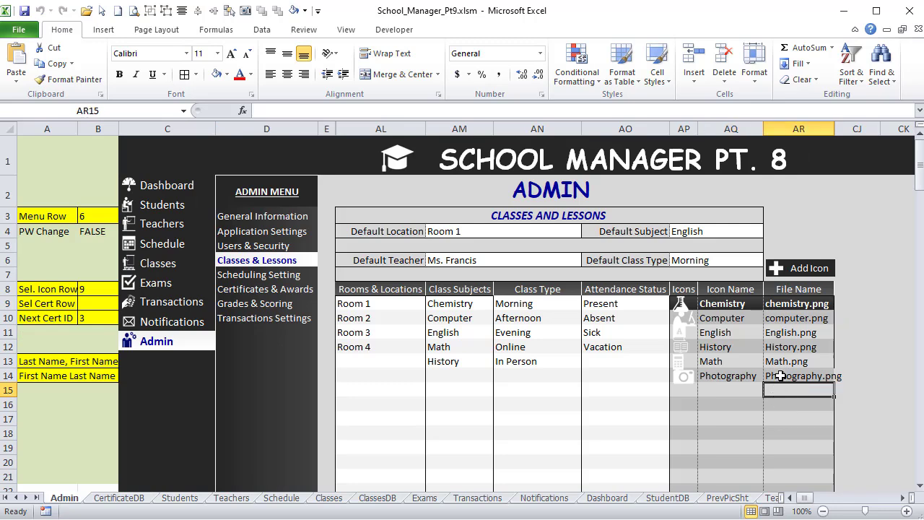
{"action": "scroll", "coordinate": [786, 391], "scroll_direction": "down", "scroll_amount": 3}
{"action": "left_click", "coordinate": [786, 391]}
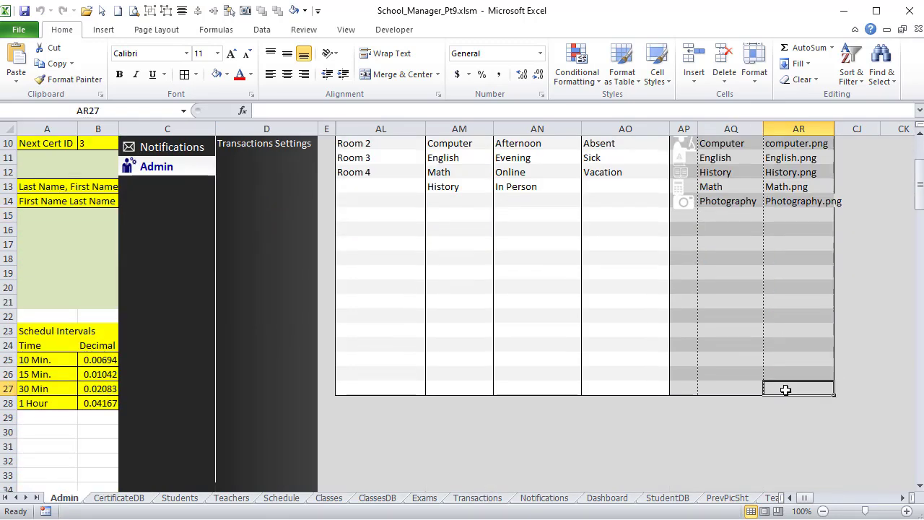
{"action": "left_click", "coordinate": [794, 402]}
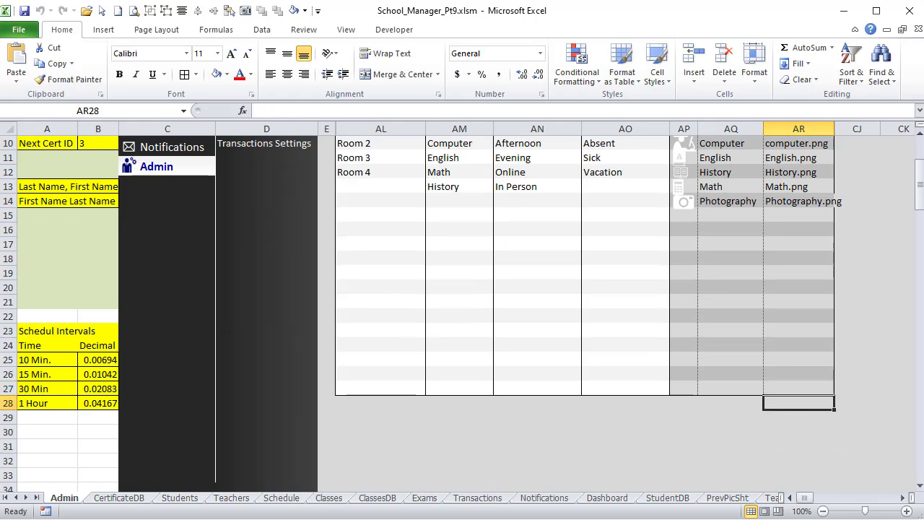
Back in the VBA editor, set LastIconRow to Admin.Range("AR30").End(xlUp).Row in Class_ShowIconList
{"action": "key", "text": "alt+F11"}
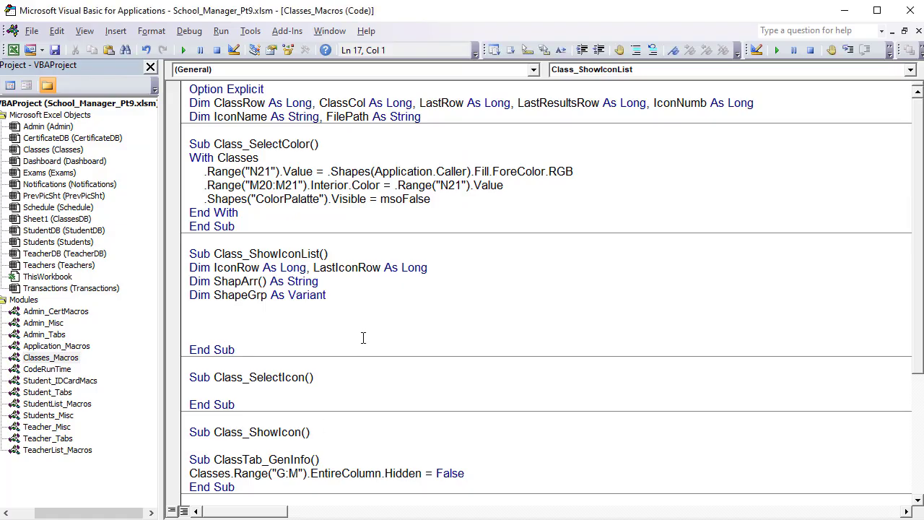
{"action": "type", "text": "LastIconrow = "}
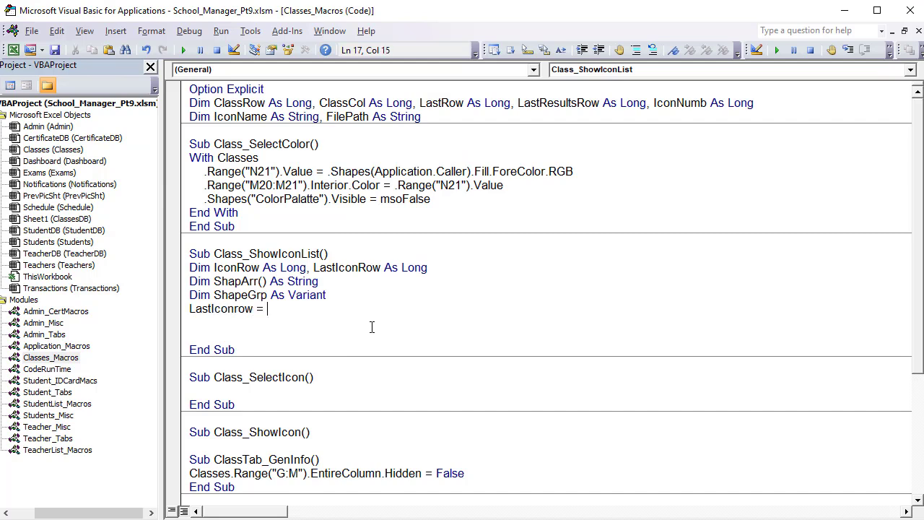
{"action": "type", "text": ".Range(\"A99999\").end (xlup).row"}
{"action": "left_click", "coordinate": [266, 309]}
{"action": "type", "text": "Admin"}
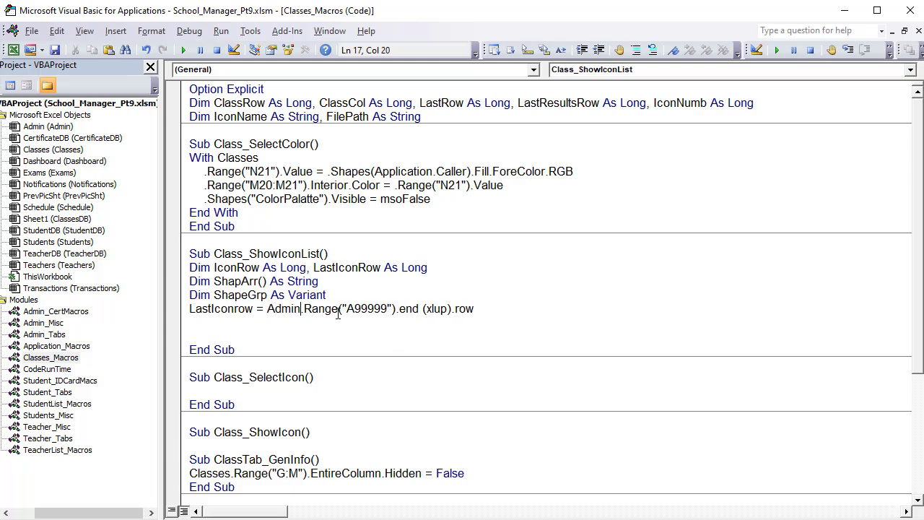
{"action": "left_click", "coordinate": [355, 308]}
{"action": "type", "text": "R"}
{"action": "left_click_drag", "start_coordinate": [363, 308], "coordinate": [397, 308]}
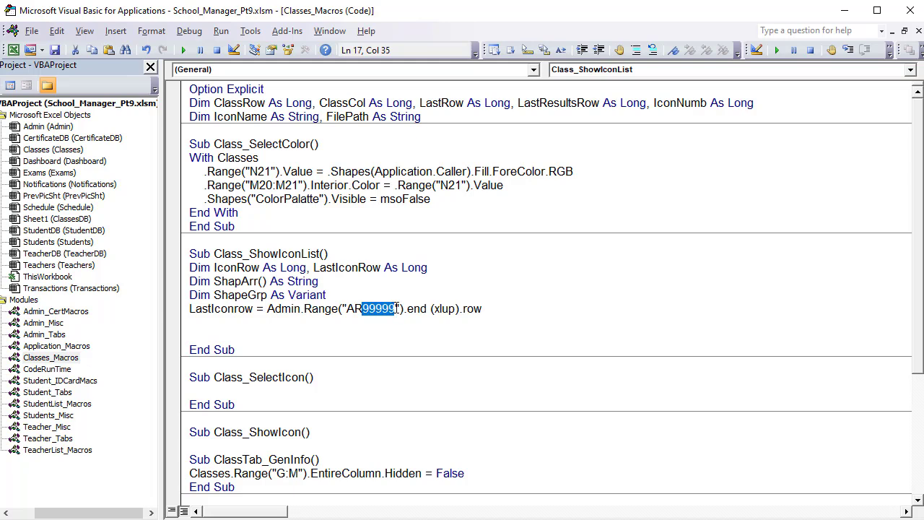
{"action": "type", "text": "30"}
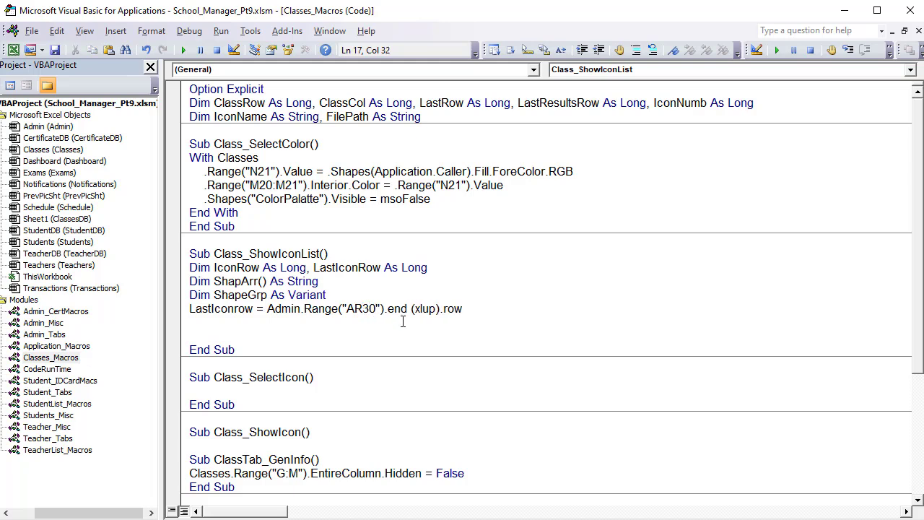
{"action": "left_click", "coordinate": [403, 322]}
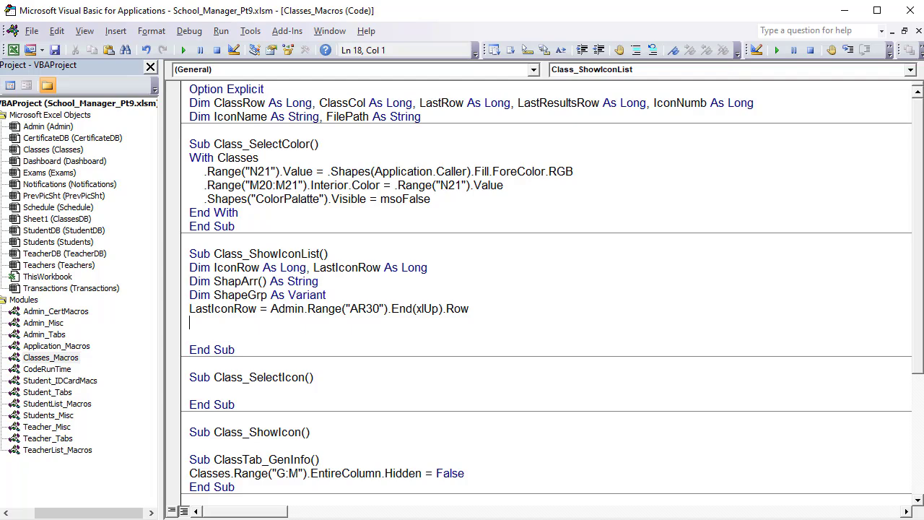
Switch to the workbook and examine the Class Icon cell on the Classes sheet and the Icon Name and File Name table on Admin
{"action": "key", "text": "alt+F11"}
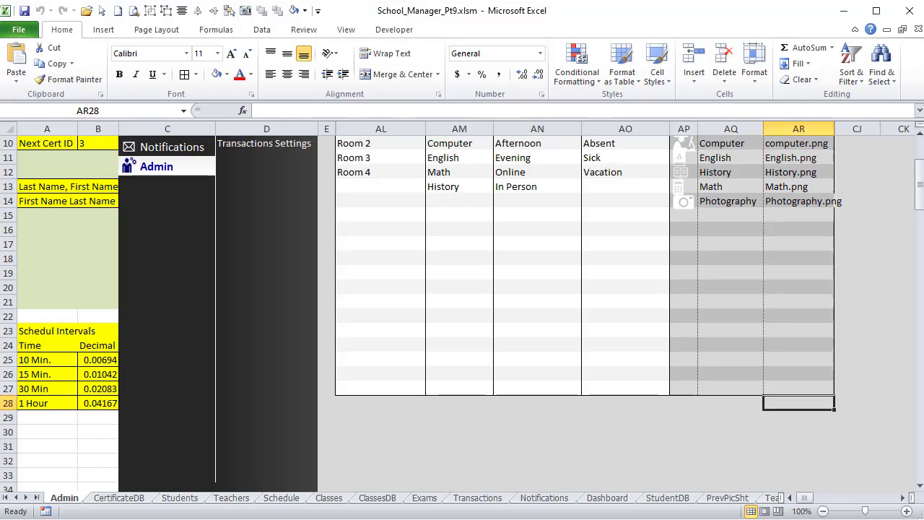
{"action": "scroll", "coordinate": [269, 397], "scroll_direction": "up", "scroll_amount": 3}
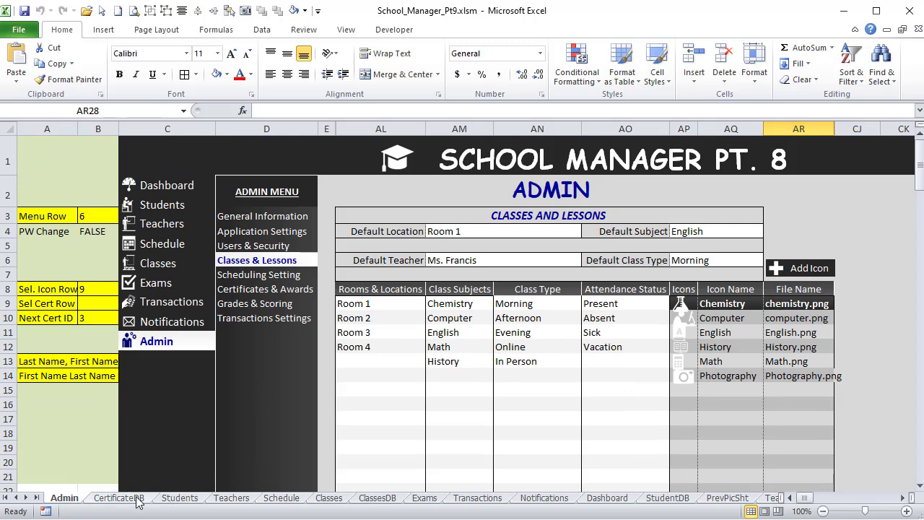
{"action": "left_click", "coordinate": [327, 498]}
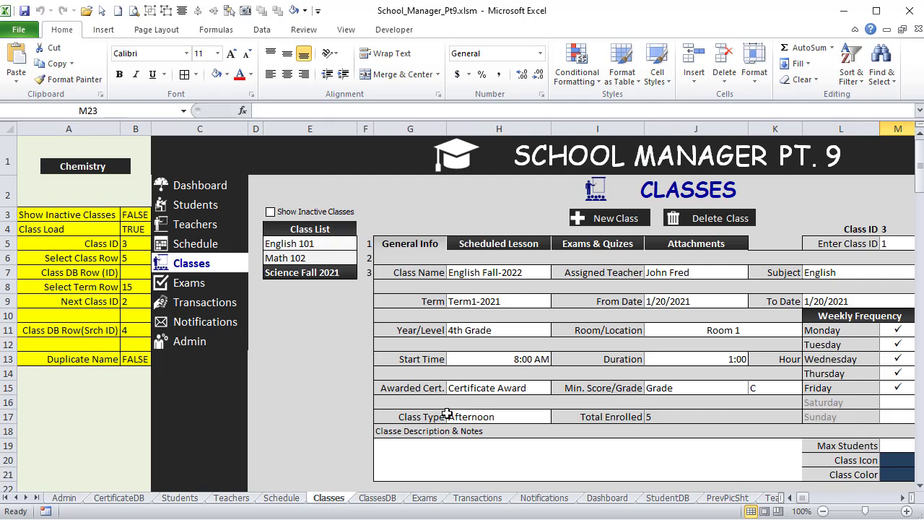
{"action": "left_click_drag", "start_coordinate": [800, 498], "coordinate": [808, 498]}
{"action": "scroll", "coordinate": [643, 451], "scroll_direction": "down", "scroll_amount": 1}
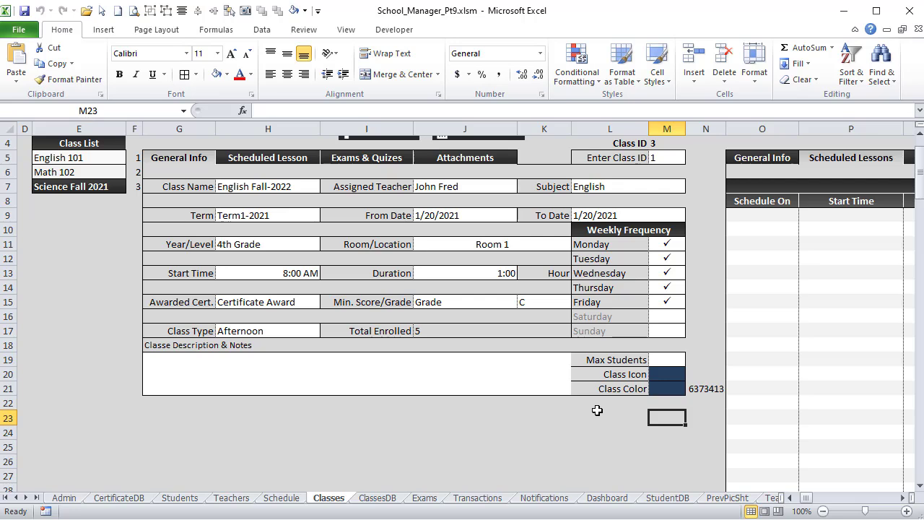
{"action": "left_click", "coordinate": [65, 498]}
{"action": "left_click_drag", "start_coordinate": [718, 302], "coordinate": [793, 397]}
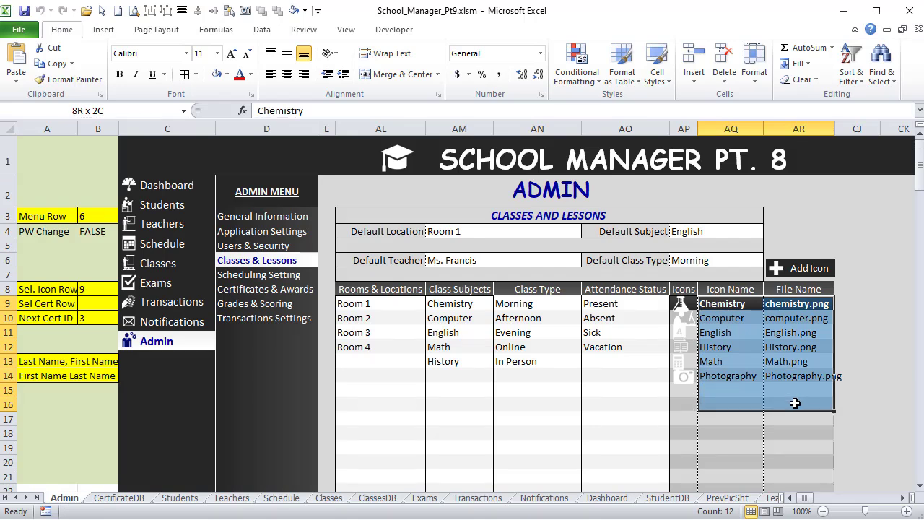
{"action": "left_click_drag", "start_coordinate": [795, 403], "coordinate": [794, 412]}
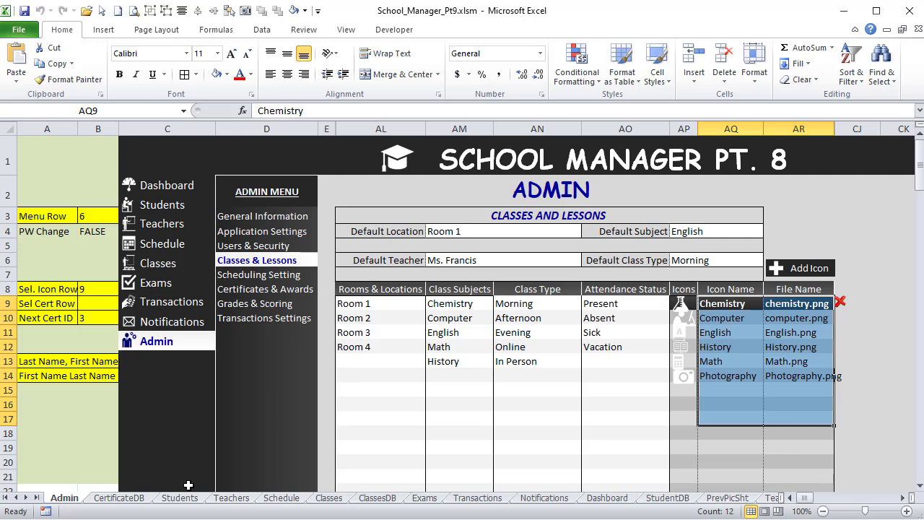
{"action": "left_click", "coordinate": [333, 500]}
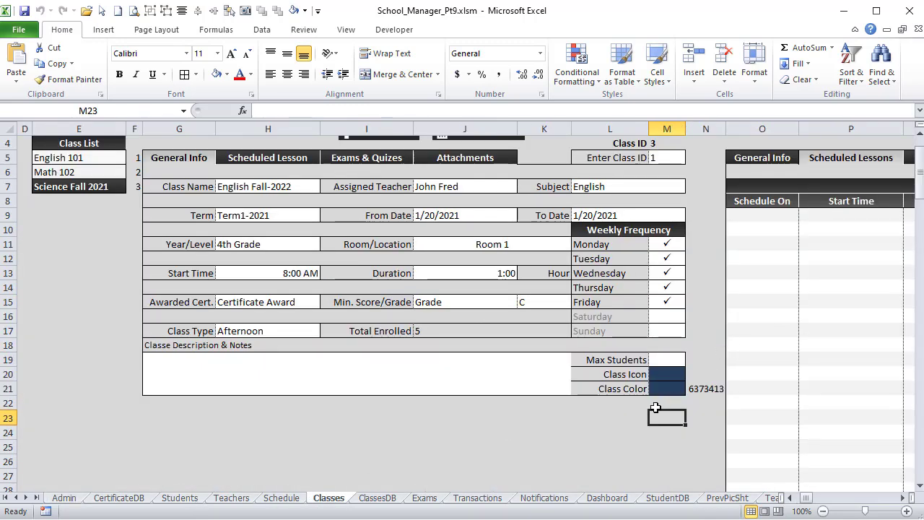
Back in the VBA editor, add On Error Resume Next and On Error GoTo 0 below the LastIconRow line, with a blank line between them
{"action": "key", "text": "alt+F11"}
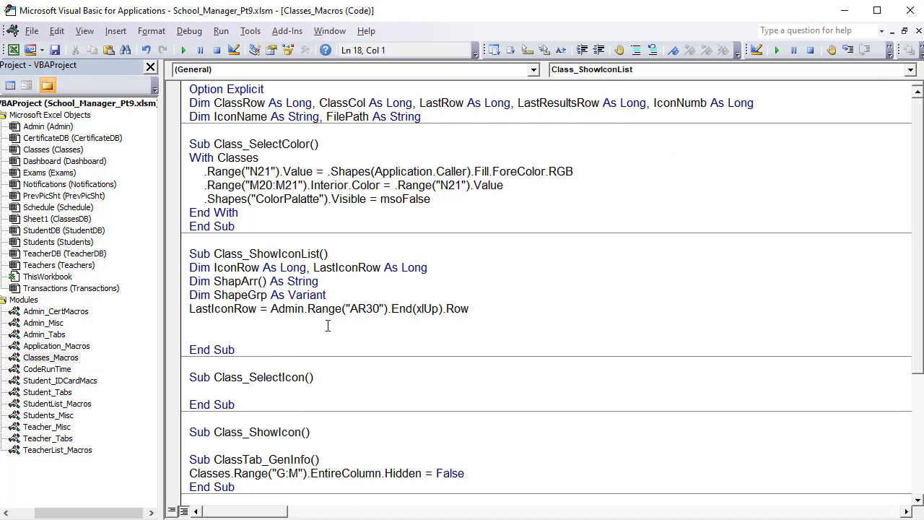
{"action": "type", "text": "On Error Resume Next"}
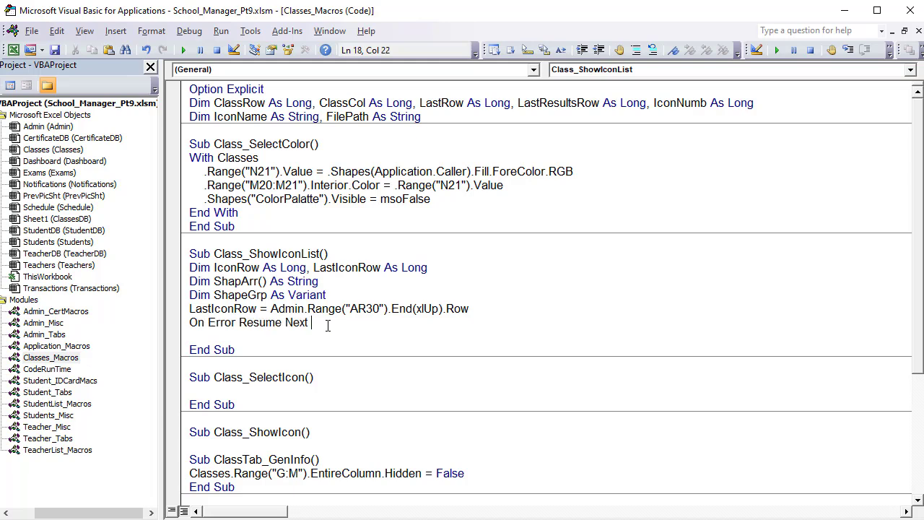
{"action": "key", "text": "Return"}
{"action": "key", "text": "Return"}
{"action": "type", "text": "o"}
{"action": "type", "text": "n error goto 0"}
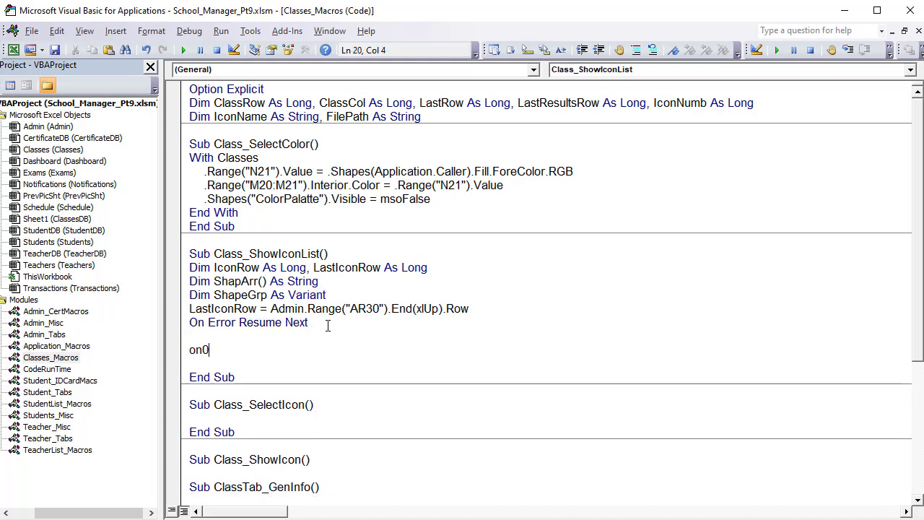
{"action": "key", "text": "Up"}
{"action": "type", "text": ".sh"}
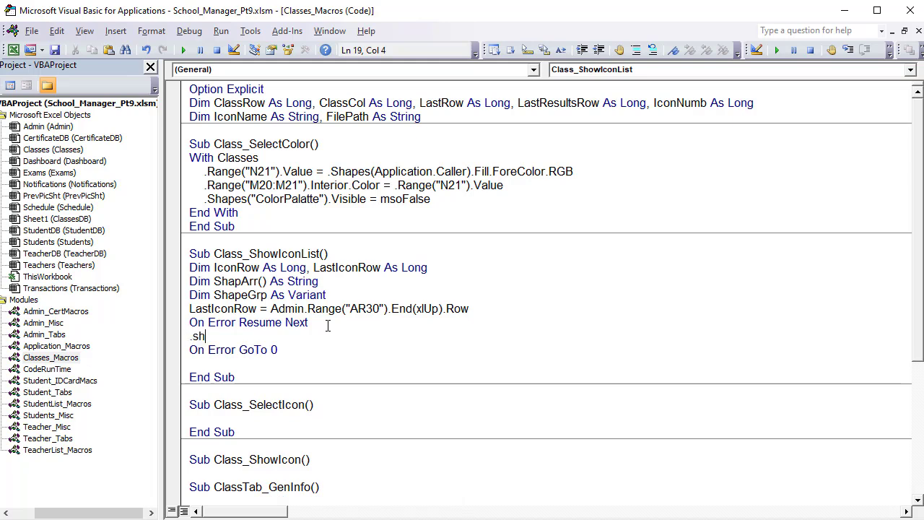
{"action": "key", "text": "BackSpace"}
{"action": "key", "text": "BackSpace"}
Enclose the two error-handling lines of Class_ShowIconList in a With Classes … End With block and indent them one level
{"action": "key", "text": "Return"}
{"action": "key", "text": "Up"}
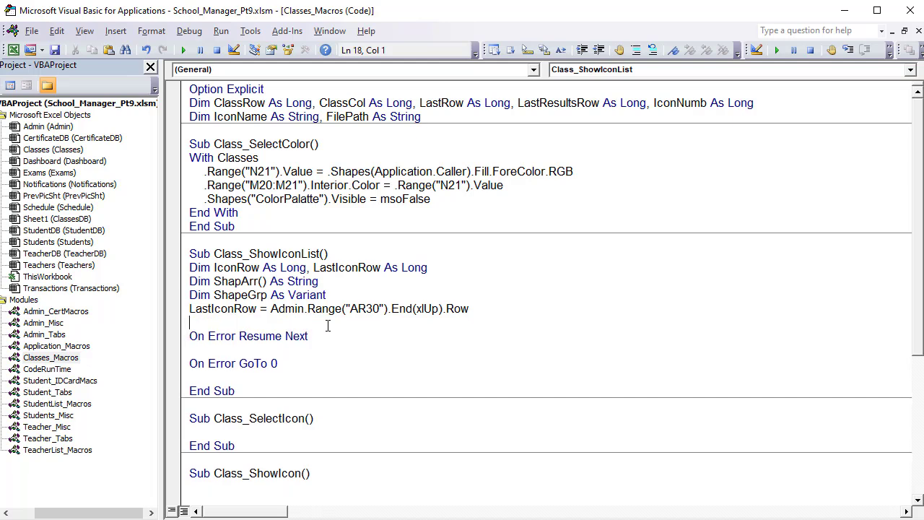
{"action": "key", "text": "Left"}
{"action": "left_click", "coordinate": [253, 353]}
{"action": "key", "text": "BackSpace"}
{"action": "key", "text": "Up"}
{"action": "type", "text": "With Classes"}
{"action": "key", "text": "Return"}
{"action": "type", "text": "."}
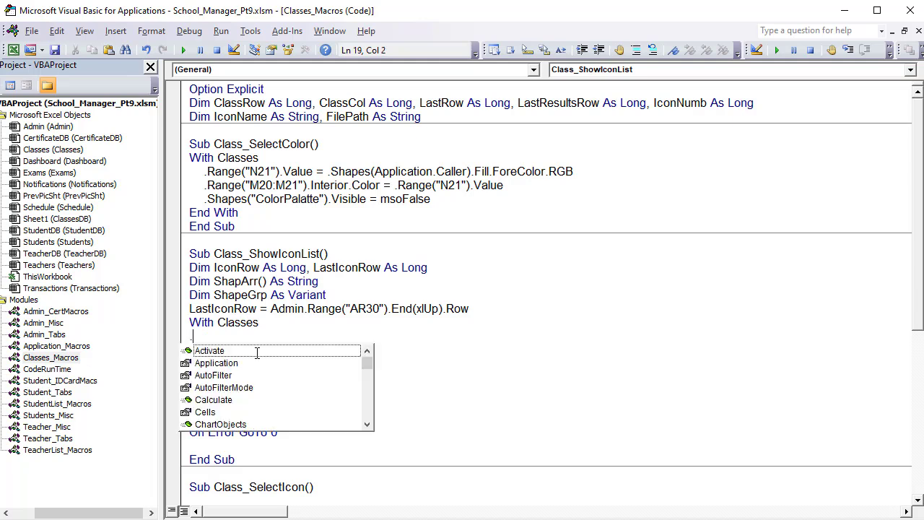
{"action": "key", "text": "BackSpace"}
{"action": "left_click_drag", "start_coordinate": [304, 442], "coordinate": [215, 343]}
{"action": "left_click_drag", "start_coordinate": [316, 370], "coordinate": [185, 336]}
{"action": "key", "text": "Tab"}
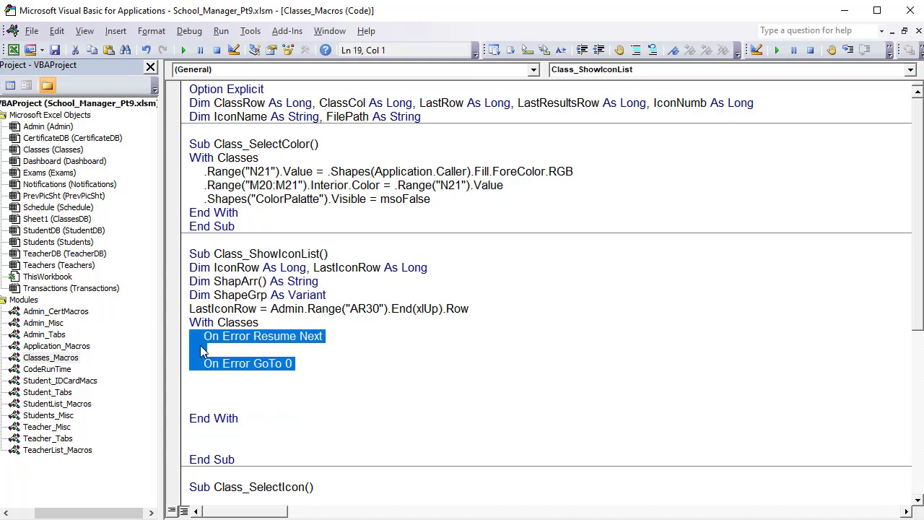
Between the error-handling lines, add .Shapes("IconMenuGrp").Delete with the comment 'Delete any exisitng menu group
{"action": "left_click", "coordinate": [234, 350]}
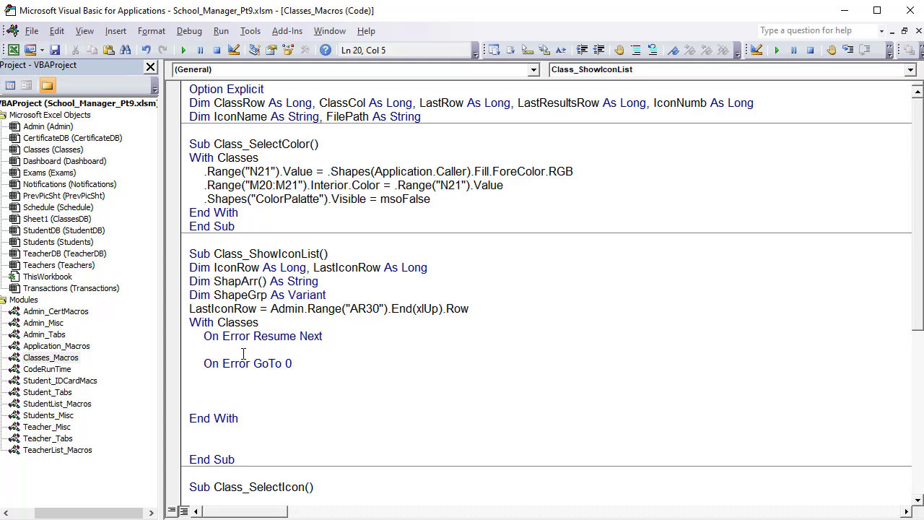
{"action": "type", "text": ".Shapes("}
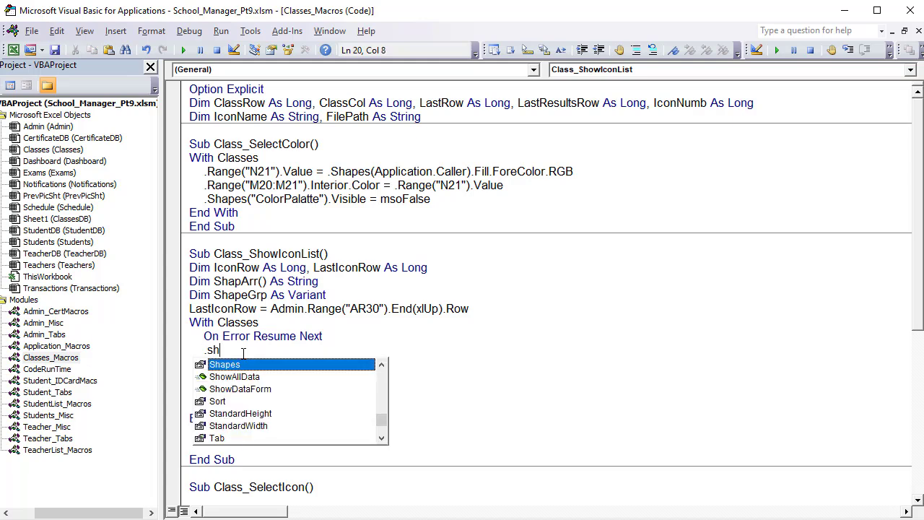
{"action": "type", "text": "\"Icon"}
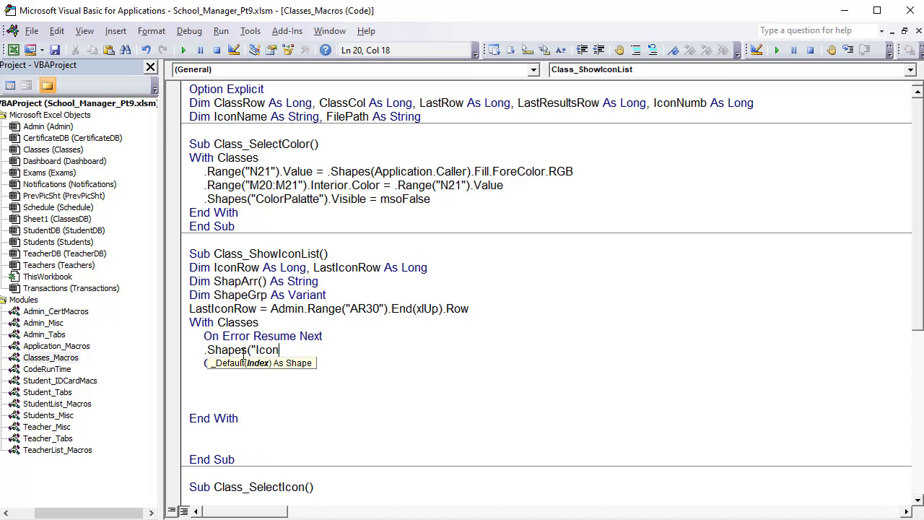
{"action": "type", "text": "MenuGrp\").de"}
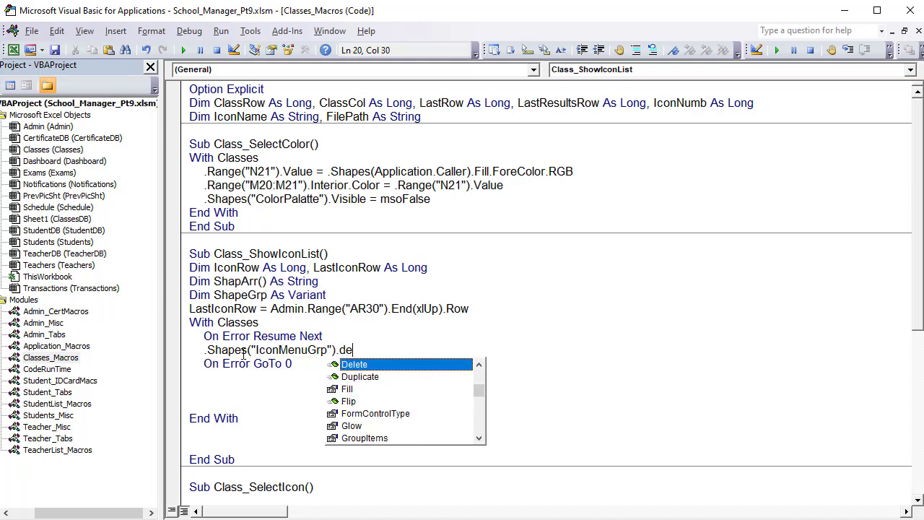
{"action": "type", "text": "lete 'C"}
{"action": "key", "text": "BackSpace"}
{"action": "type", "text": "Del"}
{"action": "type", "text": "ete"}
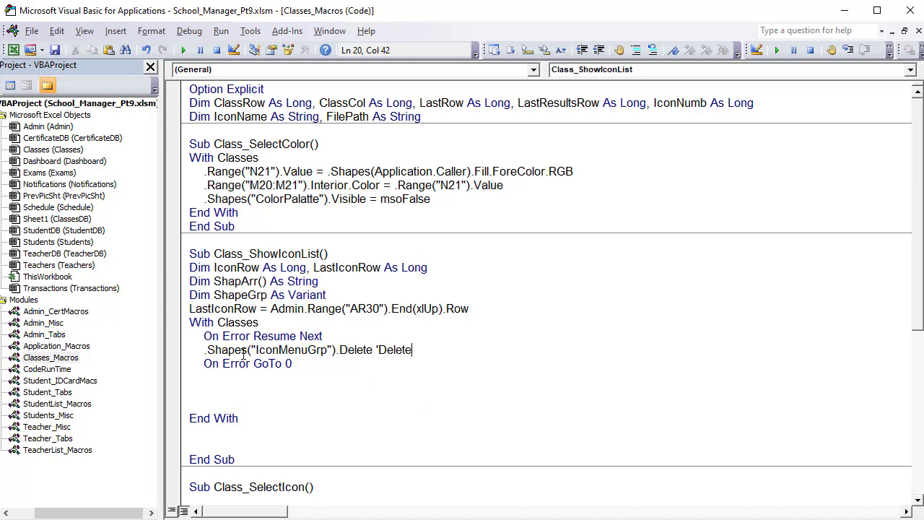
{"action": "type", "text": " any exisitng menu group"}
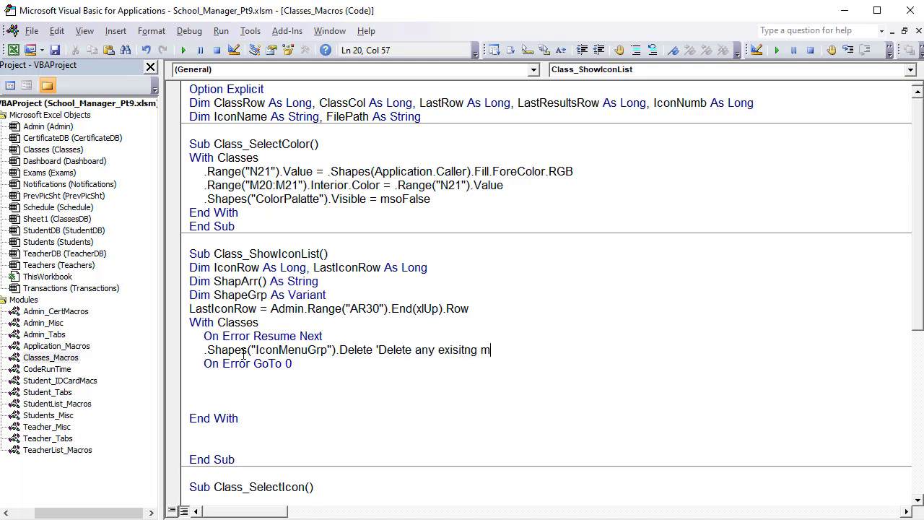
{"action": "key", "text": "Down"}
{"action": "key", "text": "Down"}
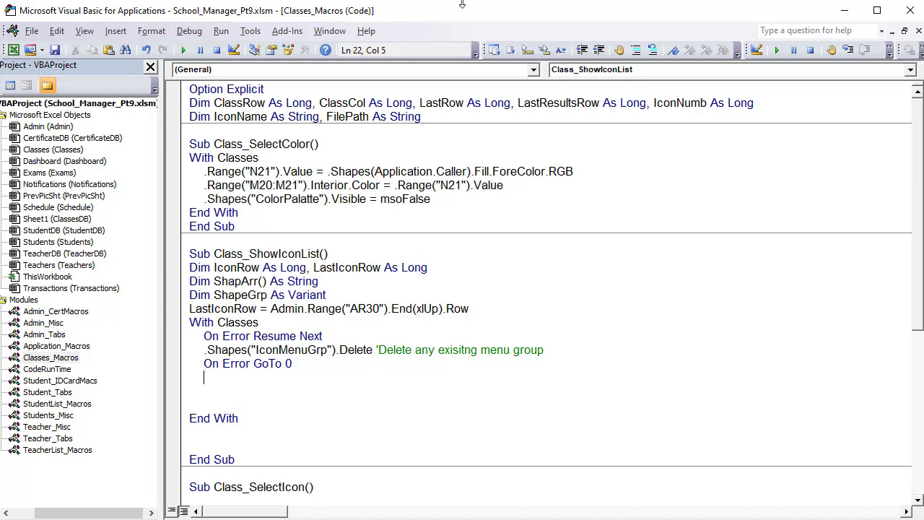
Check the Icon Name rows on the Admin sheet and add the line For IconRow = 9 To LastIconRow below On Error GoTo 0
{"action": "key", "text": "alt+F11"}
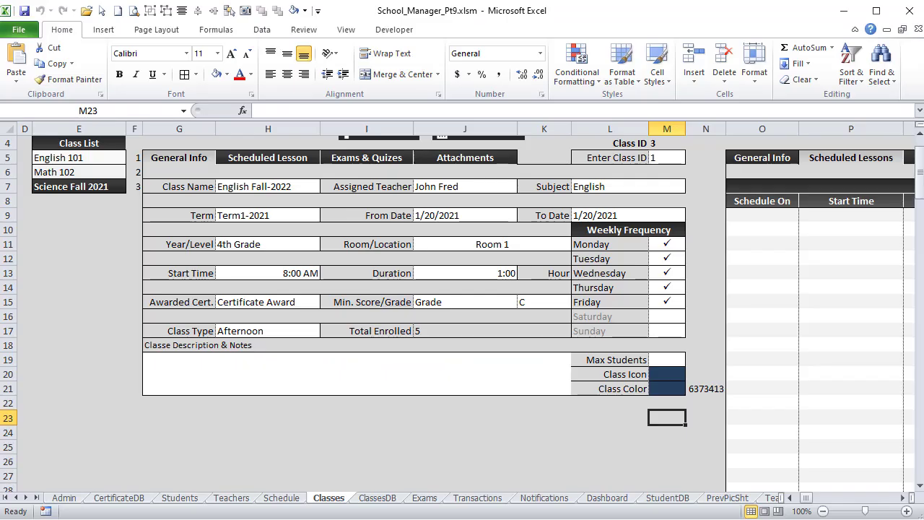
{"action": "left_click", "coordinate": [54, 500]}
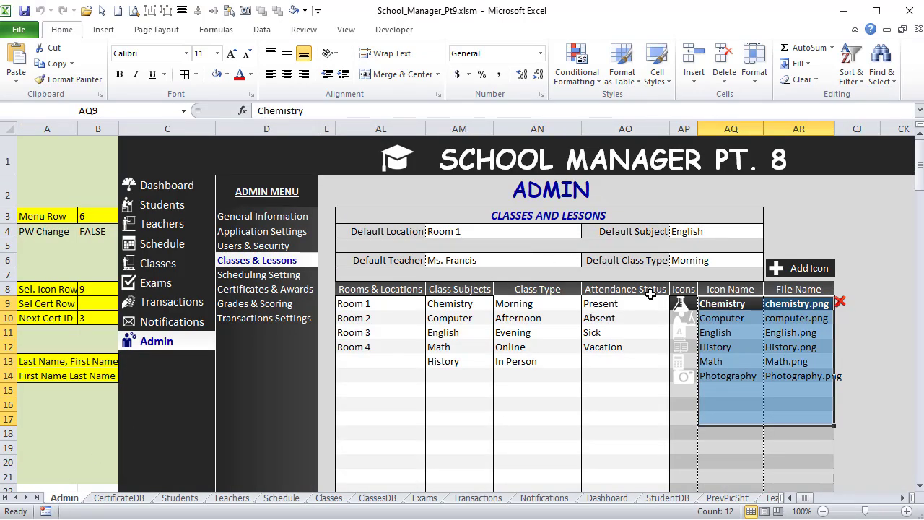
{"action": "left_click", "coordinate": [725, 302]}
{"action": "left_click_drag", "start_coordinate": [725, 301], "coordinate": [732, 370]}
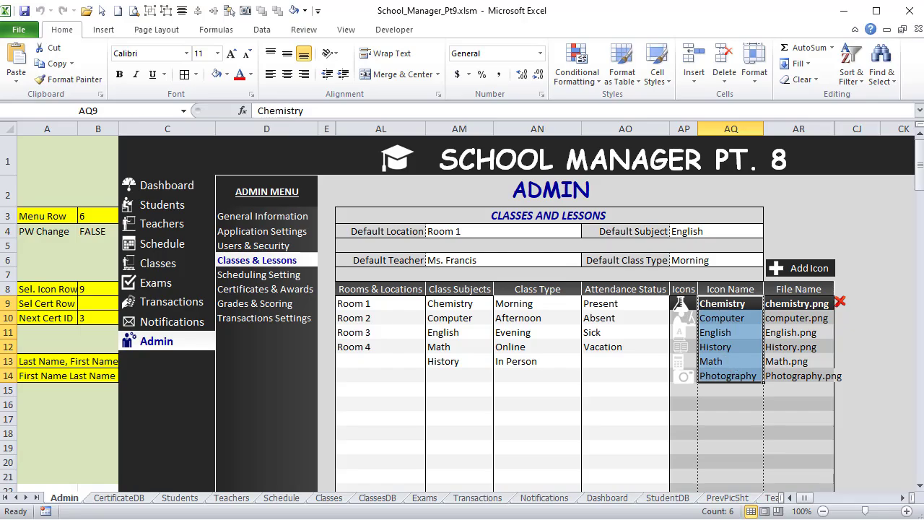
{"action": "key", "text": "alt+F11"}
{"action": "type", "text": "Fo"}
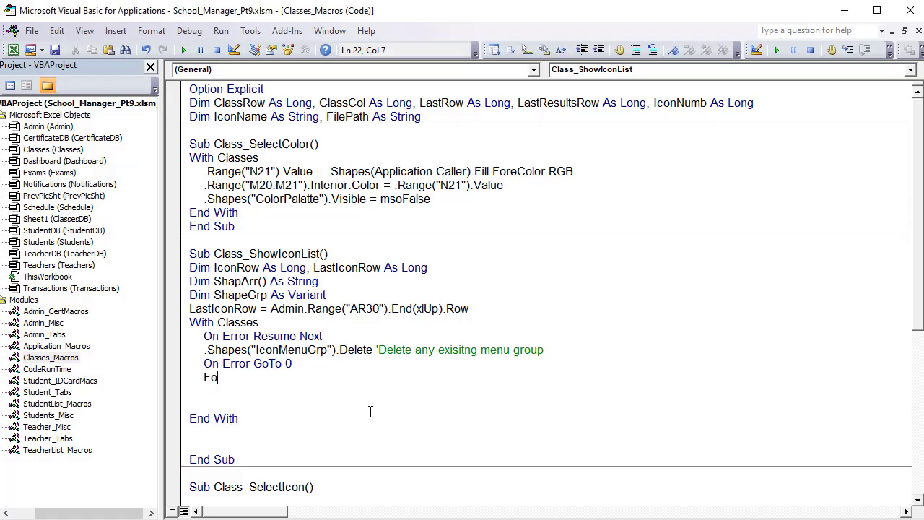
{"action": "type", "text": "r IconRow = 9 to LastIconRow"}
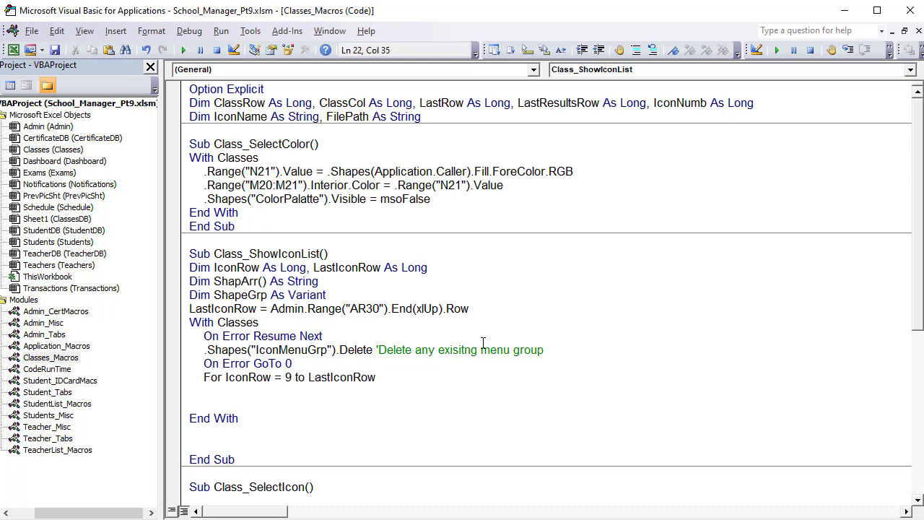
Insert If LastIconRow < 9 Then Exit Sub between the LastIconRow assignment and the With Classes line
{"action": "left_click", "coordinate": [515, 309]}
{"action": "key", "text": "Return"}
{"action": "type", "text": "if "}
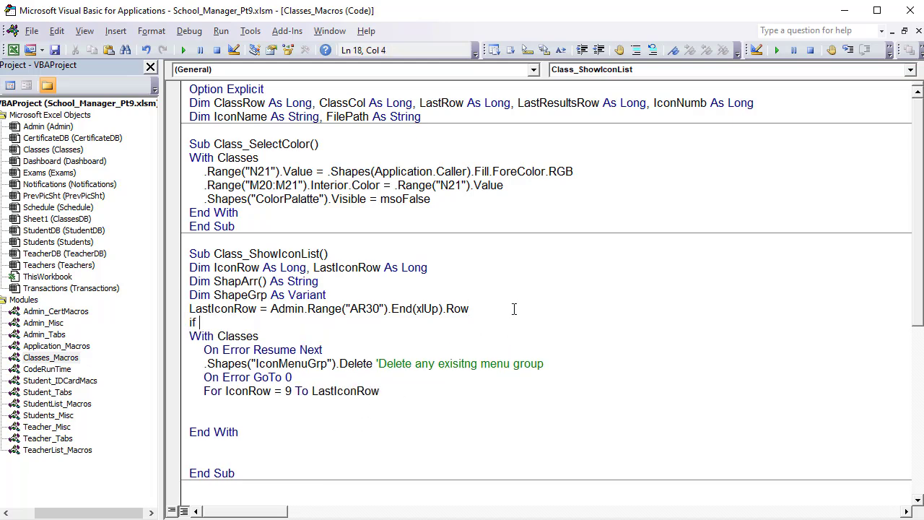
{"action": "type", "text": "LastIconRow"}
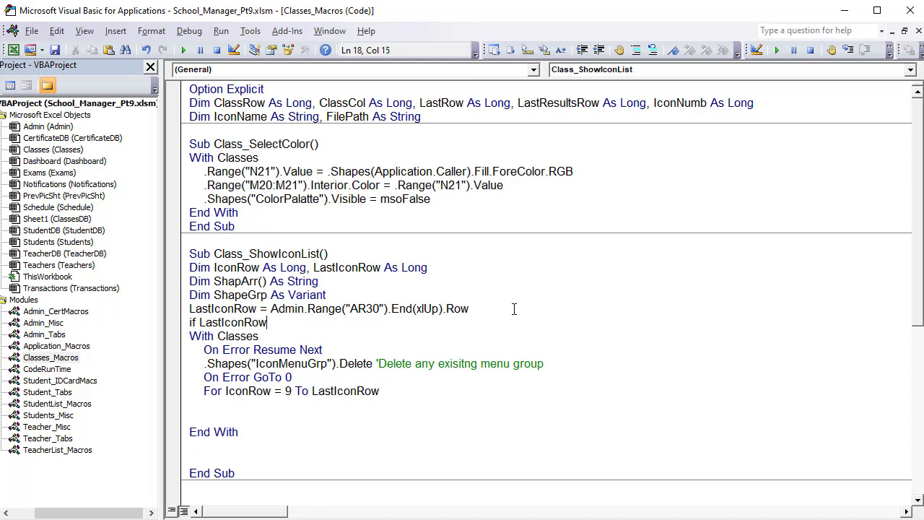
{"action": "type", "text": " < 9 then exit sub"}
{"action": "left_click", "coordinate": [475, 383]}
{"action": "left_click_drag", "start_coordinate": [380, 326], "coordinate": [174, 319]}
{"action": "left_click", "coordinate": [218, 336]}
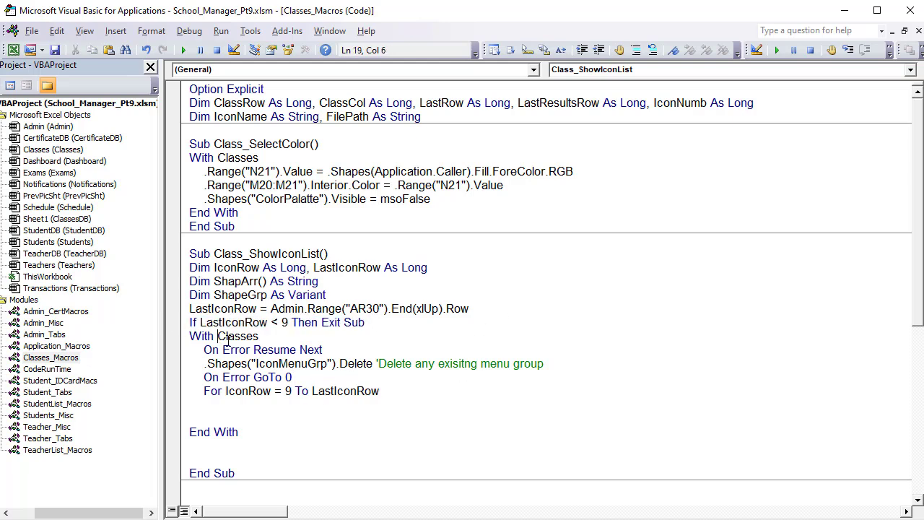
Close the loop with an indented Next IconRow above End With, leaving blank lines for the loop body
{"action": "left_click", "coordinate": [299, 405]}
{"action": "key", "text": "Down"}
{"action": "key", "text": "Tab"}
{"action": "type", "text": "Nex tIconRow"}
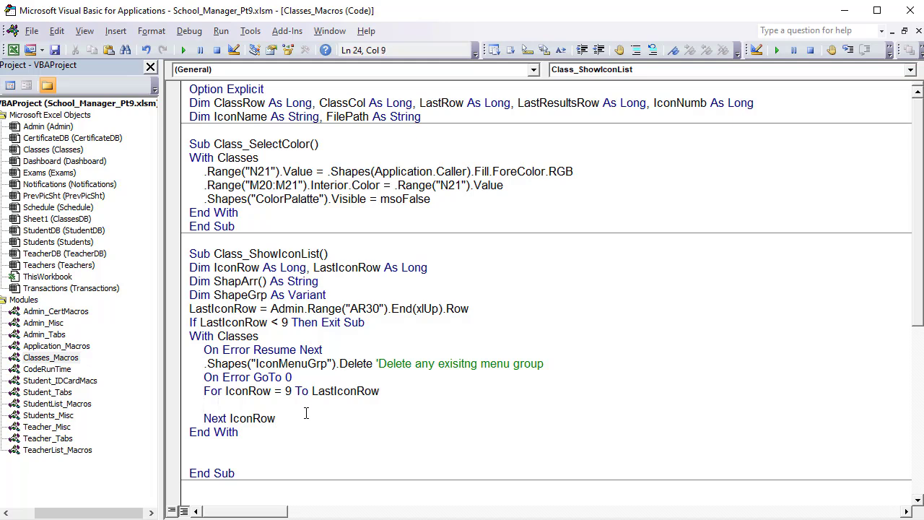
{"action": "key", "text": "Return"}
{"action": "key", "text": "Return"}
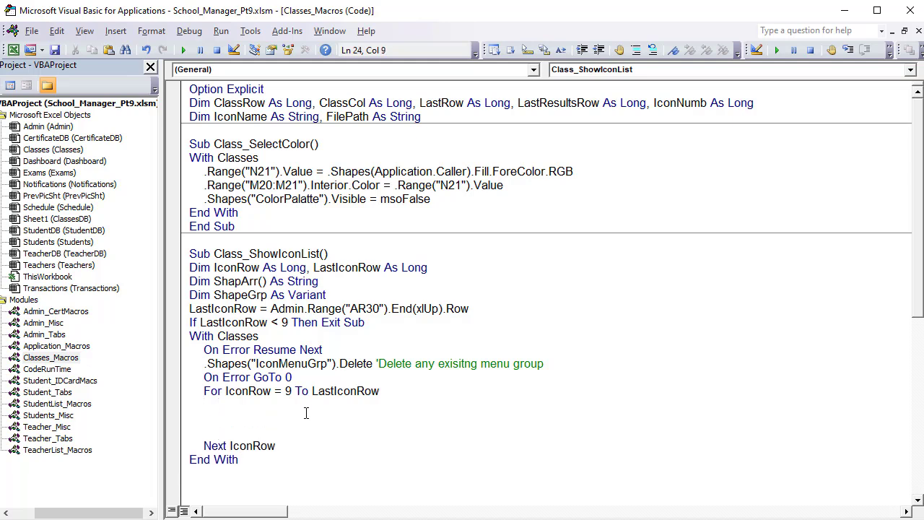
Shrink the VBA editor window to reach the workbook, collapse Excel's ribbon and display the Classes sheet from its first columns
{"action": "left_click_drag", "start_coordinate": [702, 5], "coordinate": [693, 133]}
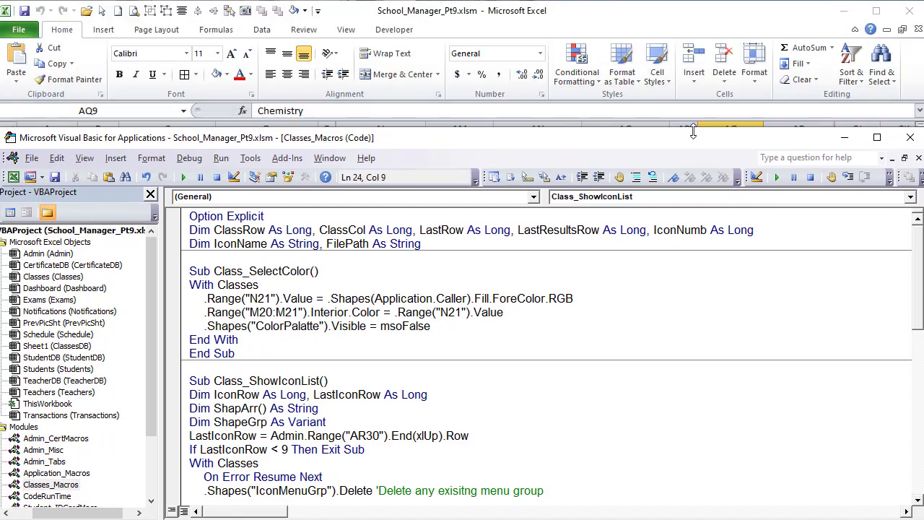
{"action": "left_click", "coordinate": [682, 22]}
{"action": "left_click", "coordinate": [855, 28]}
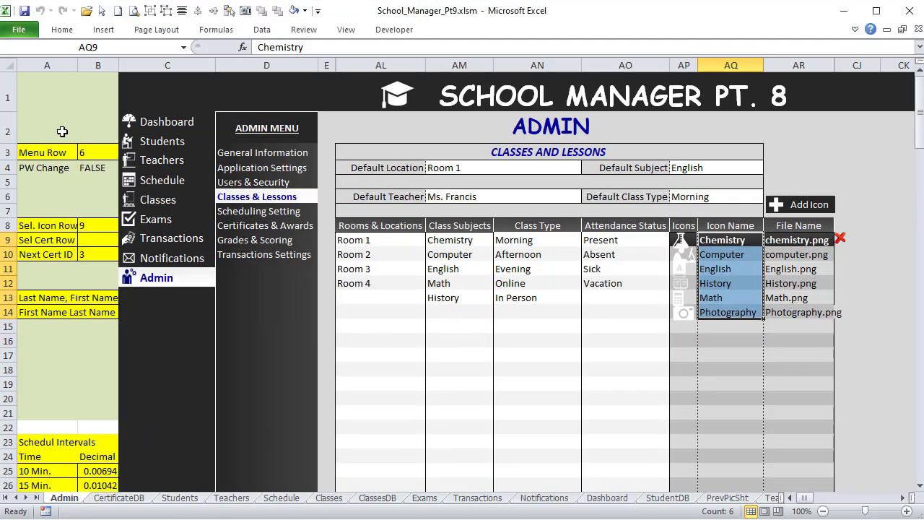
{"action": "left_click", "coordinate": [326, 498]}
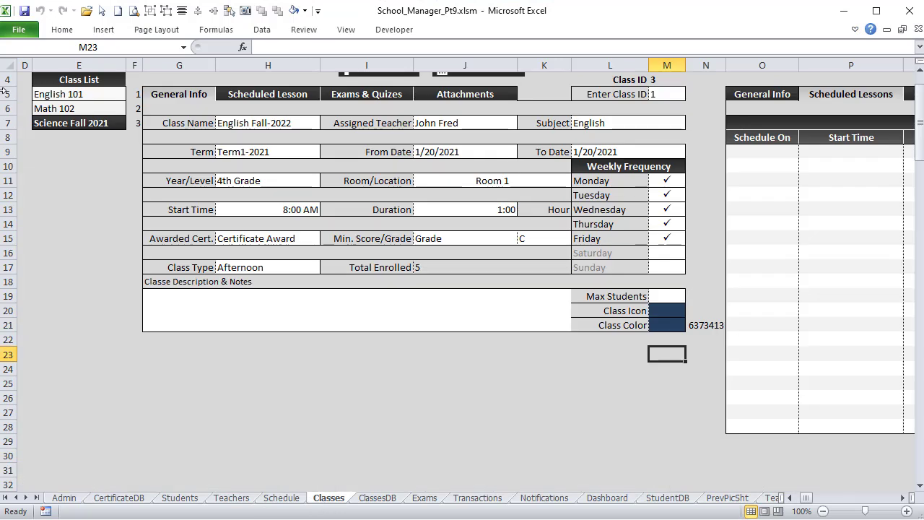
{"action": "left_click", "coordinate": [789, 498]}
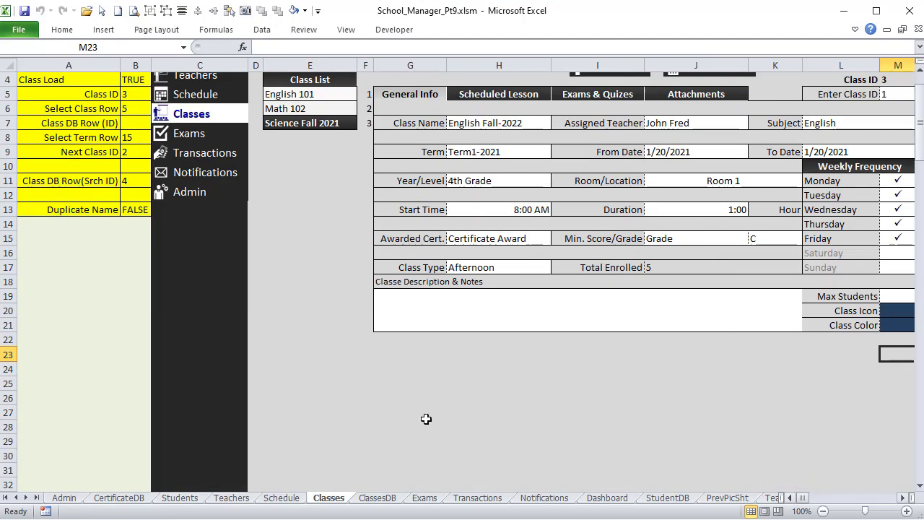
Check the shape name of the Chemistry sample menu item above the Classes sheet's helper cells
{"action": "scroll", "coordinate": [562, 443], "scroll_direction": "up", "scroll_amount": 1}
{"action": "left_click", "coordinate": [44, 103], "text": "ctrl"}
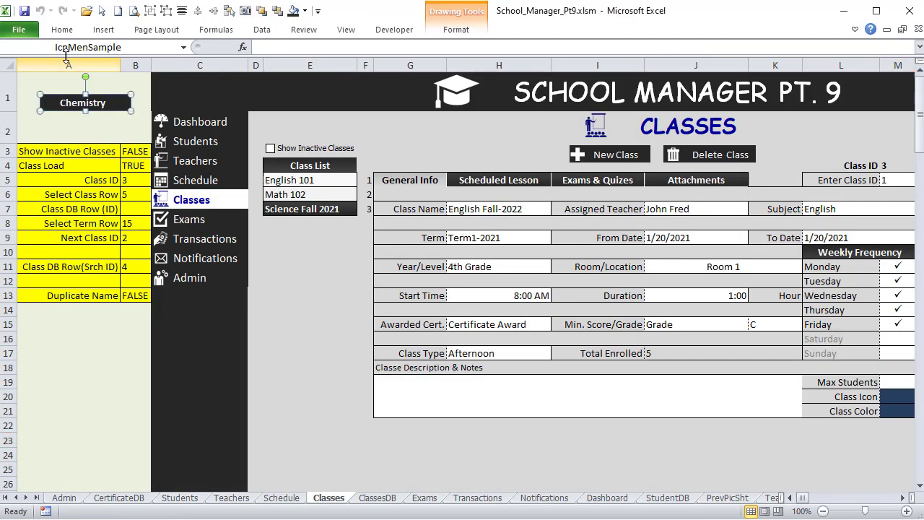
{"action": "left_click", "coordinate": [120, 48]}
{"action": "left_click", "coordinate": [96, 129]}
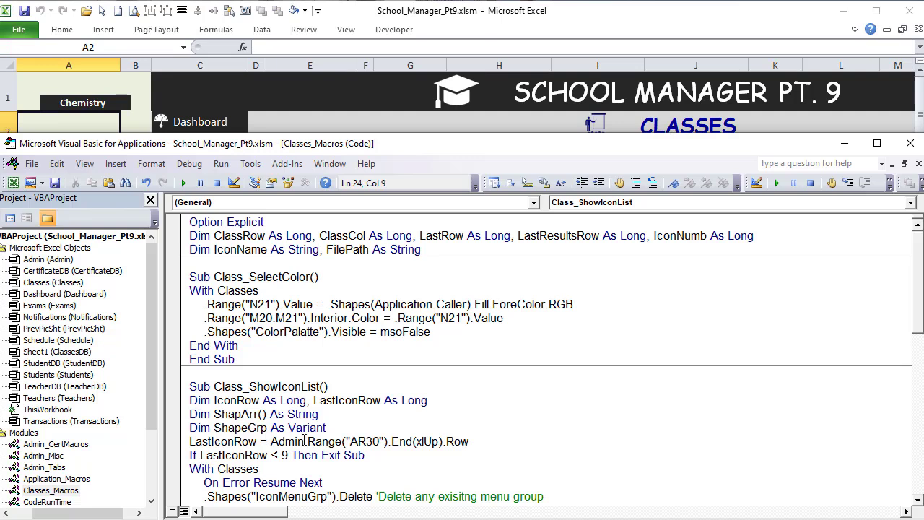
Start the For IconRow loop body in Class_ShowIconList with .Shapes("IcnMenSample").Duplicate.Name = "IconMenu & IconNumb"
{"action": "scroll", "coordinate": [312, 448], "scroll_direction": "down", "scroll_amount": 5}
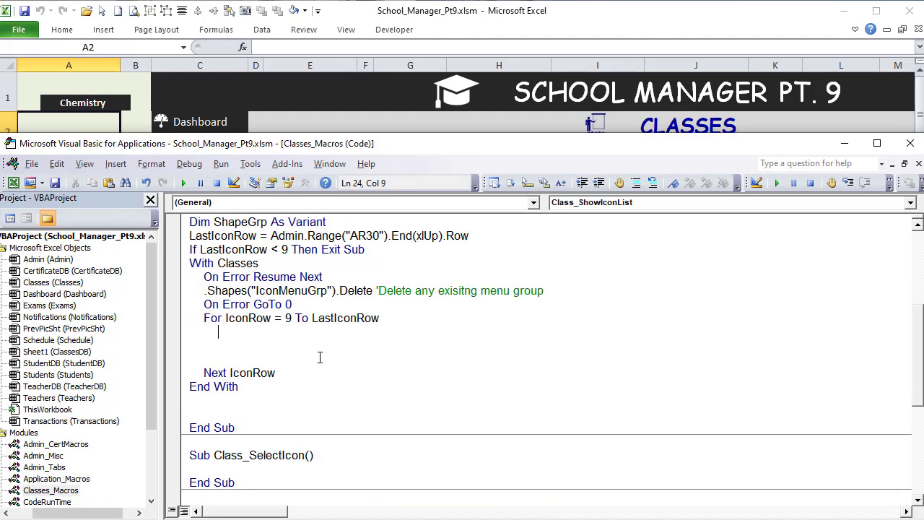
{"action": "type", "text": ".Shapes(\"IcnMenSample"}
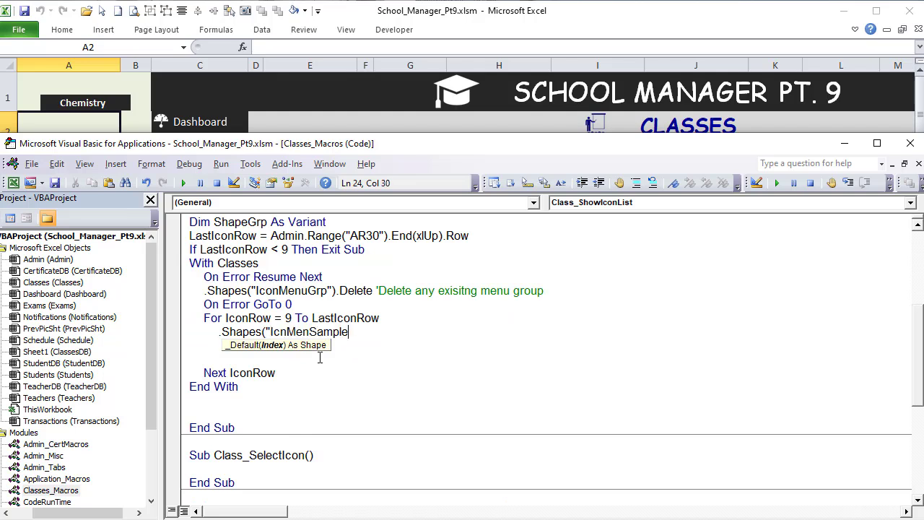
{"action": "type", "text": "\")."}
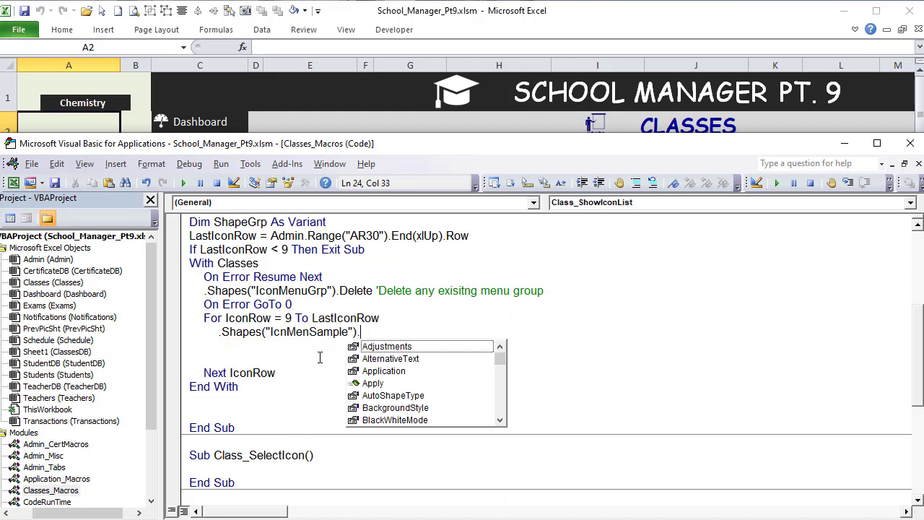
{"action": "type", "text": "duplicate"}
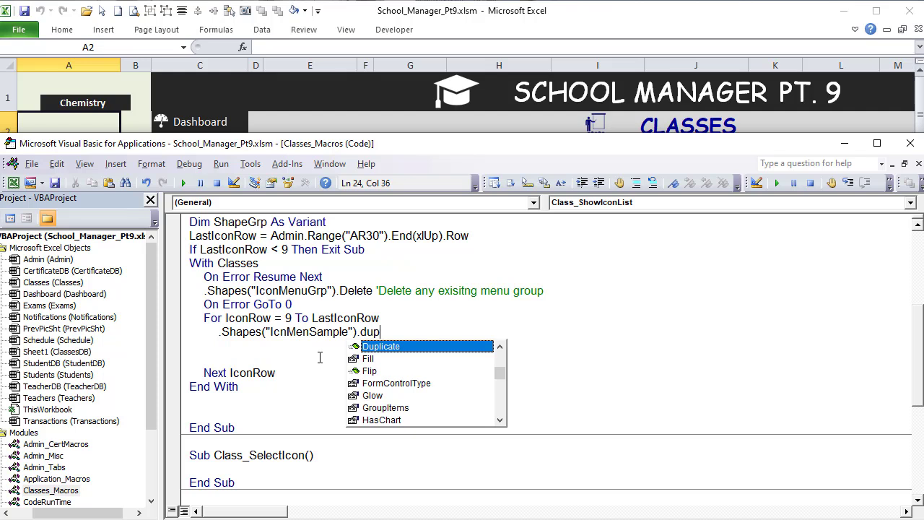
{"action": "key", "text": "Tab"}
{"action": "type", "text": ".name"}
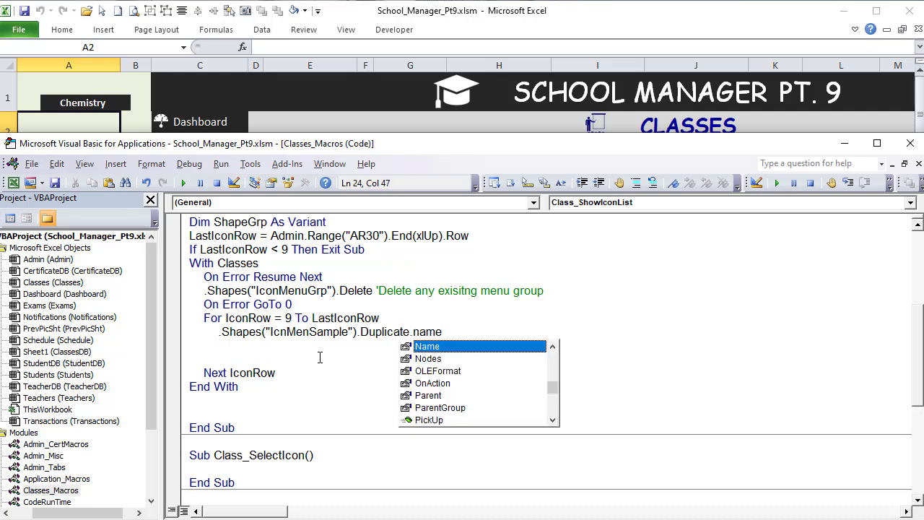
{"action": "key", "text": "Tab"}
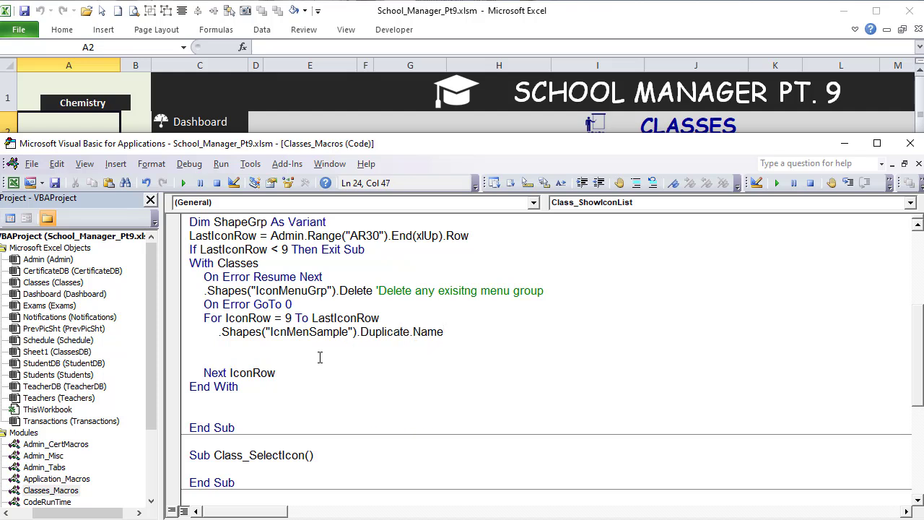
{"action": "type", "text": "= \"IconMenu & Ic"}
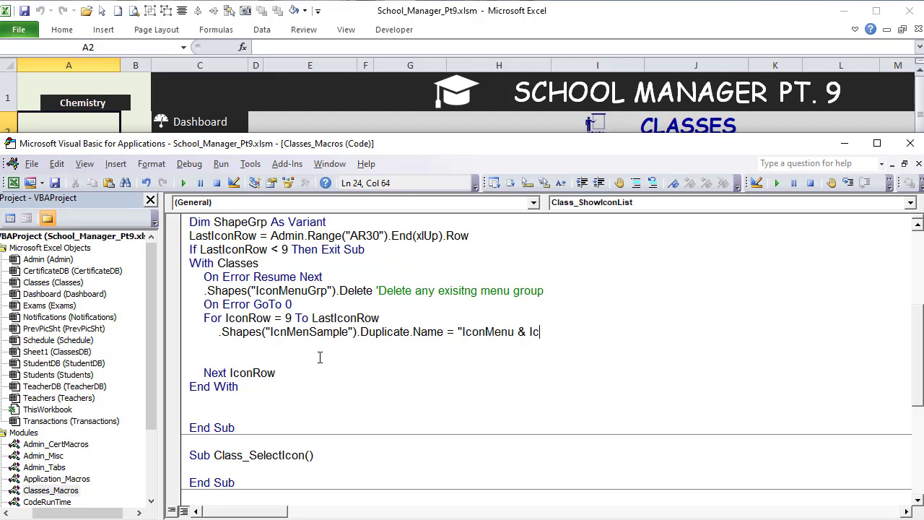
{"action": "type", "text": "onNumb"}
Insert IconNumb = 1 between the If LastIconRow < 9 line and With Classes
{"action": "left_click", "coordinate": [362, 250]}
{"action": "key", "text": "Return"}
{"action": "type", "text": "IconNumb = 1"}
{"action": "left_click", "coordinate": [435, 294]}
{"action": "left_click", "coordinate": [611, 350]}
{"action": "left_click", "coordinate": [364, 355]}
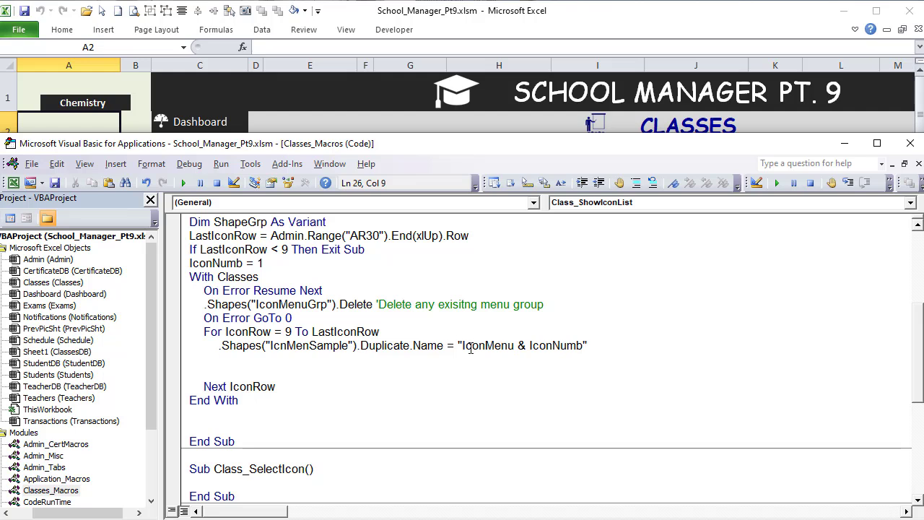
Correct the quotation marks in the Duplicate line so the assigned name reads "IconMenu" & IconNumb
{"action": "left_click", "coordinate": [516, 346]}
{"action": "type", "text": "\""}
{"action": "key", "text": "End"}
{"action": "key", "text": "BackSpace"}
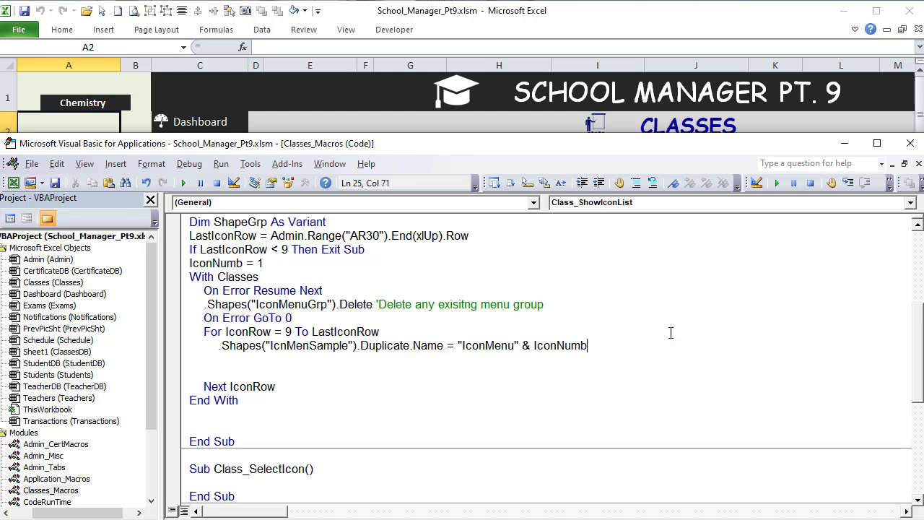
{"action": "left_click", "coordinate": [618, 354]}
{"action": "left_click", "coordinate": [337, 346]}
{"action": "left_click", "coordinate": [386, 346]}
{"action": "left_click_drag", "start_coordinate": [601, 345], "coordinate": [529, 345]}
Add a With and End With pair below the Duplicate line, leaving blank lines between them
{"action": "left_click", "coordinate": [266, 358]}
{"action": "type", "text": "With"}
{"action": "key", "text": "Return"}
{"action": "key", "text": "Return"}
{"action": "key", "text": "Return"}
{"action": "type", "text": "End With"}
{"action": "key", "text": "Return"}
Complete the new With line as With .Shapes("IconMenu" & IconNumb), reusing the name expression from the Duplicate line
{"action": "key", "text": "Up"}
{"action": "key", "text": "Up"}
{"action": "key", "text": "Up"}
{"action": "key", "text": "Up"}
{"action": "key", "text": "End"}
{"action": "type", "text": ".Shapes(\""}
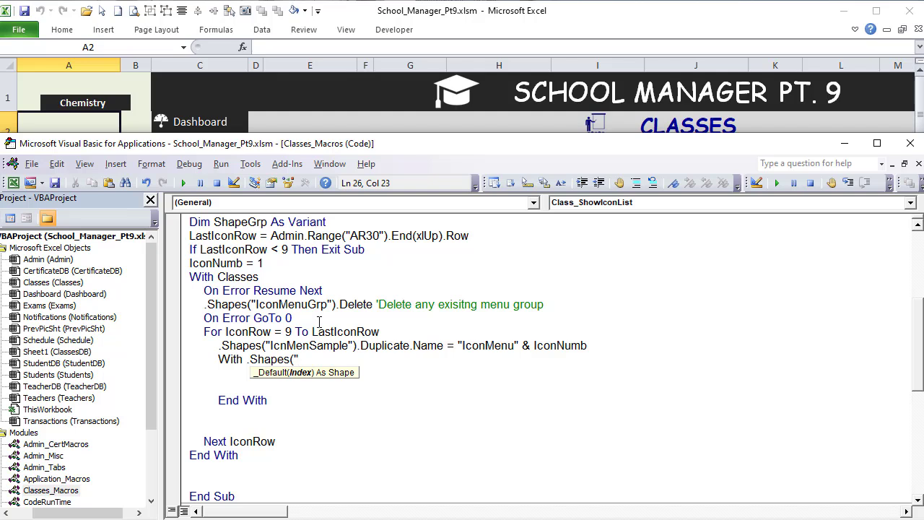
{"action": "left_click_drag", "start_coordinate": [604, 352], "coordinate": [455, 352]}
{"action": "key", "text": "ctrl+c"}
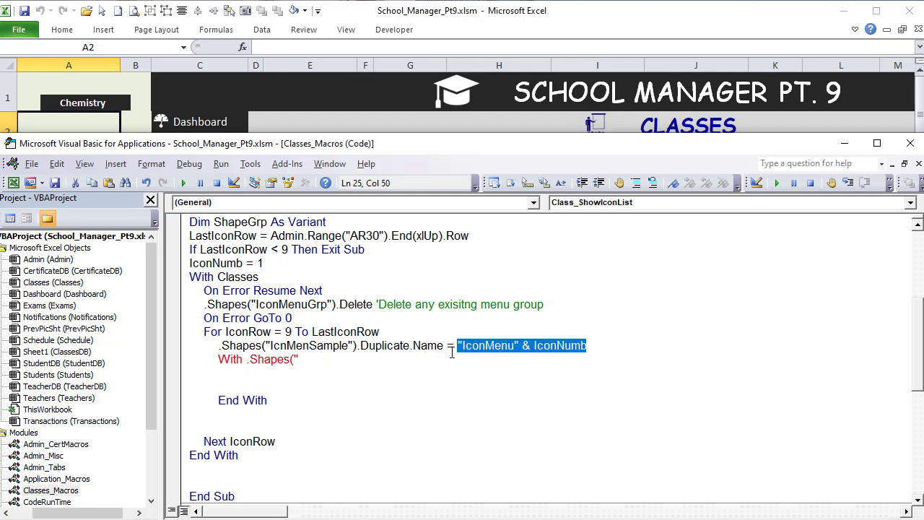
{"action": "left_click", "coordinate": [300, 360]}
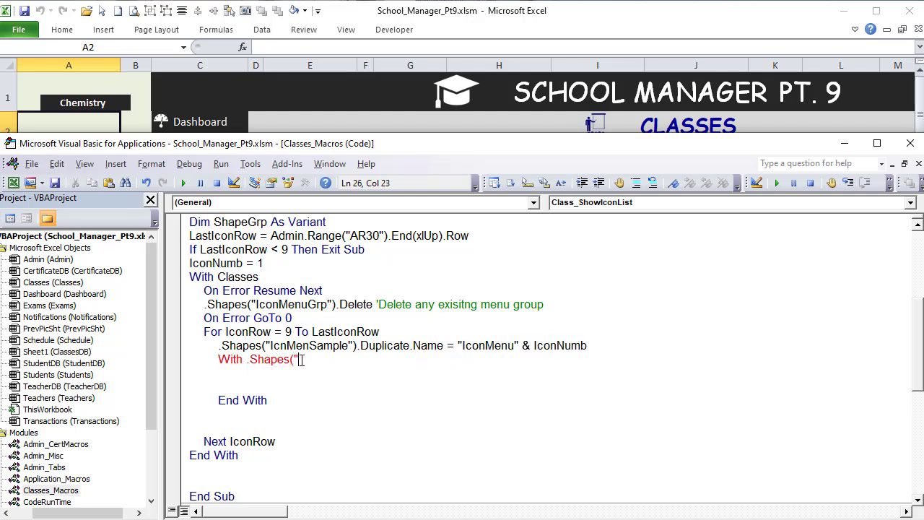
{"action": "key", "text": "ctrl+v"}
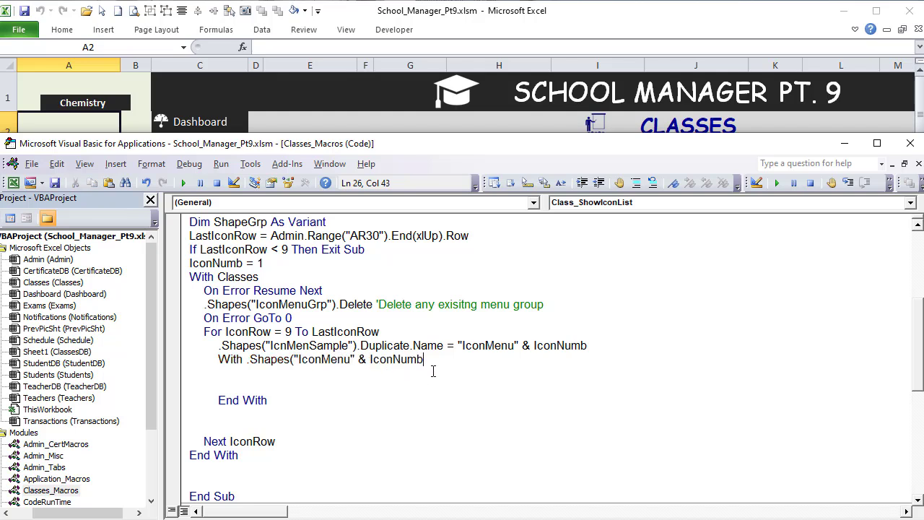
{"action": "type", "text": ")"}
Begin the With block's body with an indented .TextFrame2.TextRange.Text property
{"action": "key", "text": "Return"}
{"action": "key", "text": "Tab"}
{"action": "type", "text": ".text"}
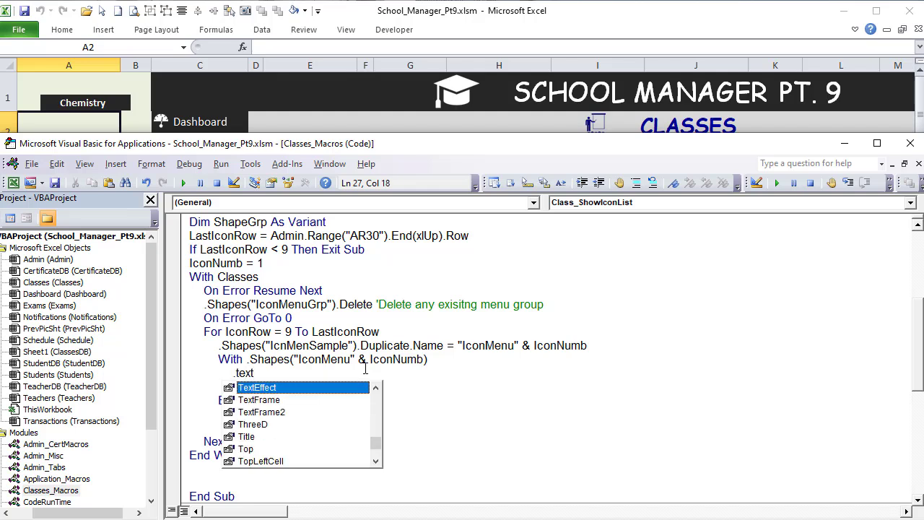
{"action": "key", "text": "Down"}
{"action": "key", "text": "Down"}
{"action": "key", "text": "Tab"}
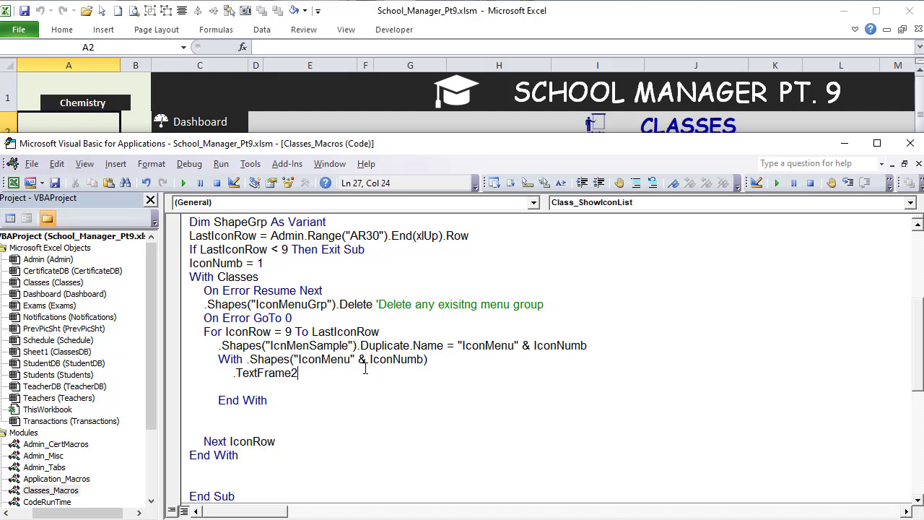
{"action": "type", "text": ".t"}
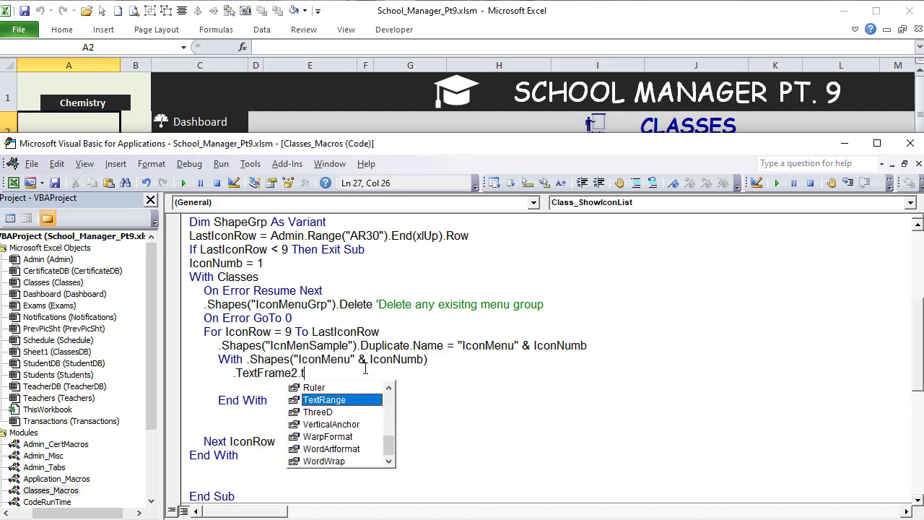
{"action": "key", "text": "Tab"}
{"action": "type", "text": ".te"}
{"action": "key", "text": "Tab"}
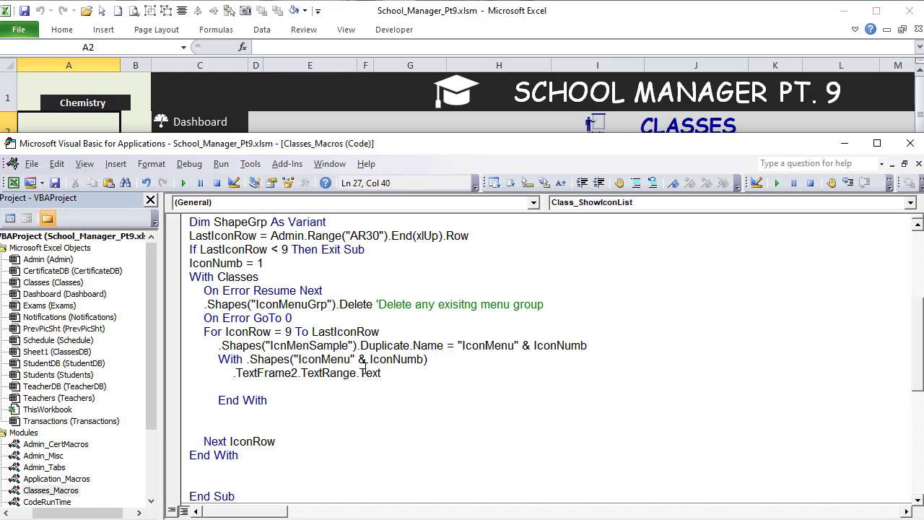
Consult the Admin sheet's icon table, then assign the text quoted blank spaces & Admin.Range("AQ" & IconRow).Value, adding the comment 'Icon Name
{"action": "left_click", "coordinate": [267, 79]}
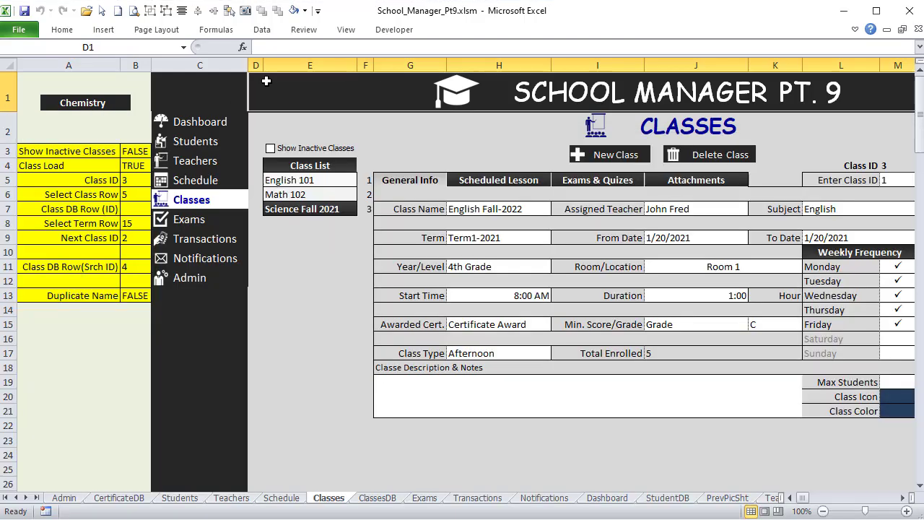
{"action": "left_click", "coordinate": [69, 498]}
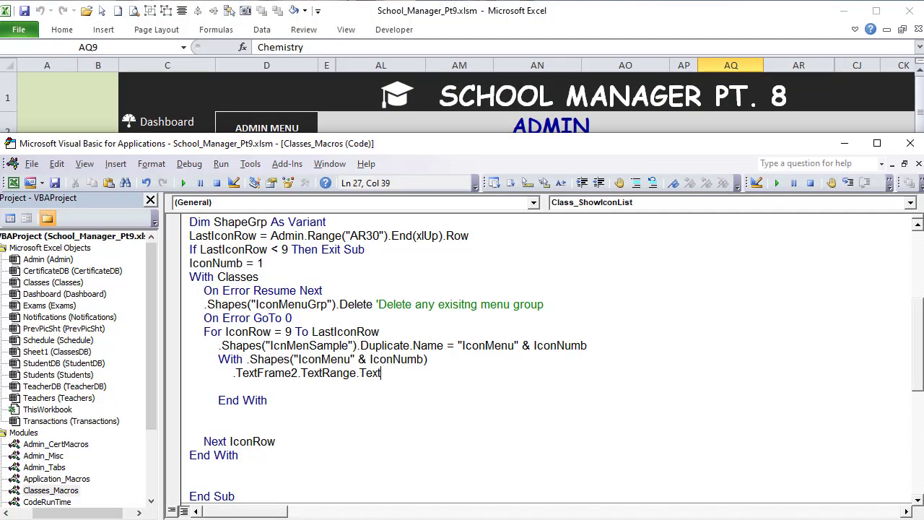
{"action": "type", "text": "= \"  \" & Admin.Range(\"AQ\" "}
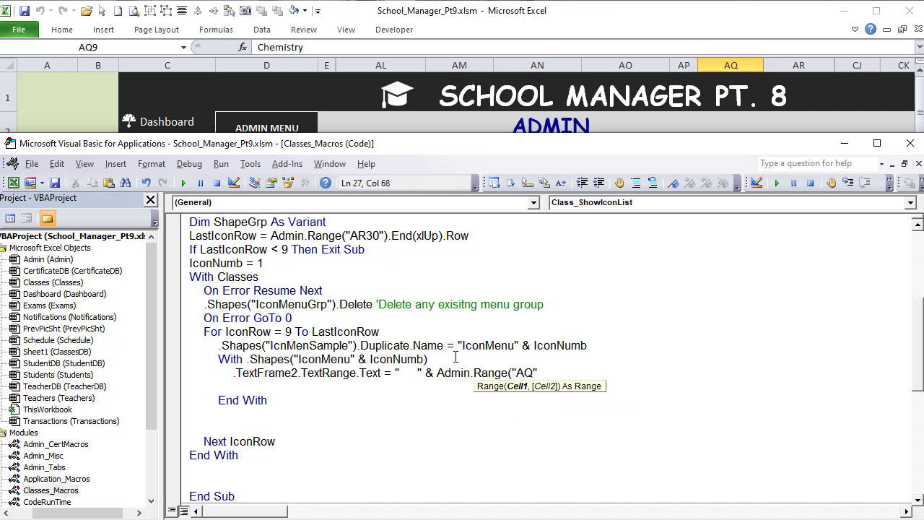
{"action": "type", "text": "& IconRow).Value '"}
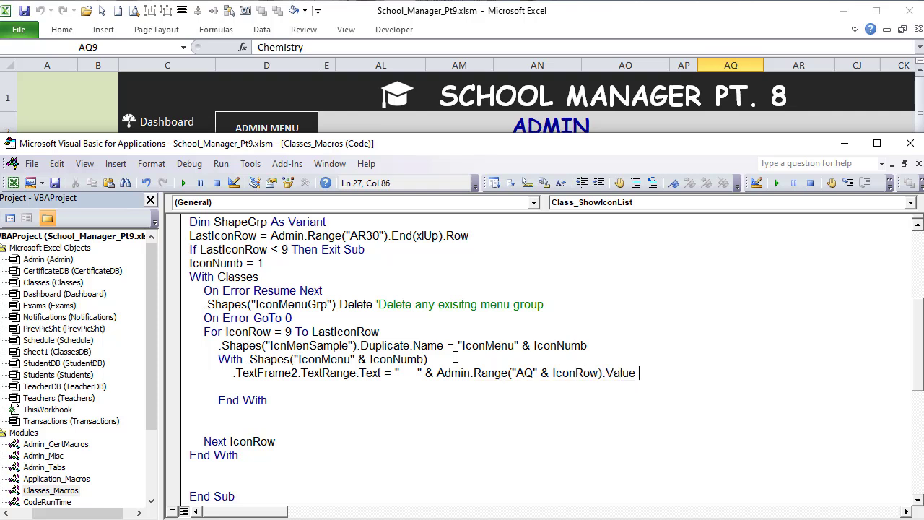
{"action": "type", "text": "Icon Name"}
{"action": "key", "text": "Return"}
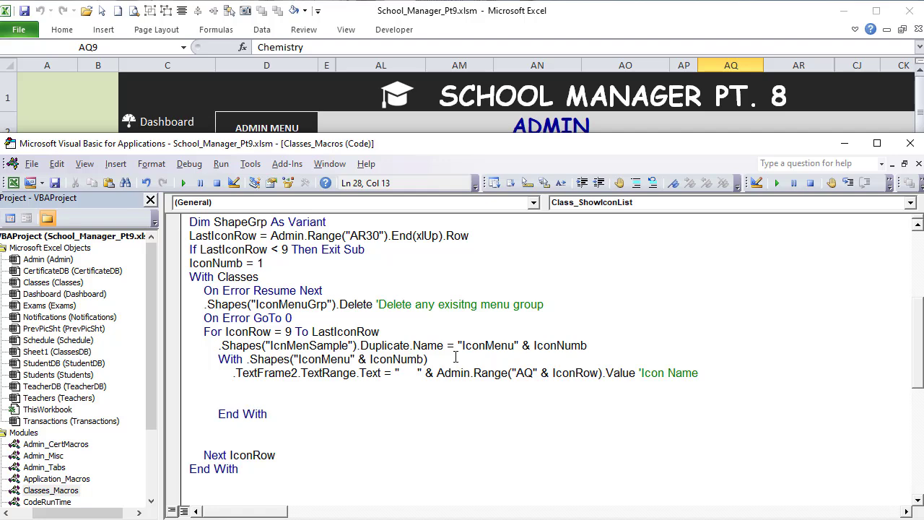
Try stacking two duplicates of the Chemistry sample shape on the Classes sheet and delete both copies
{"action": "left_click", "coordinate": [248, 105]}
{"action": "left_click", "coordinate": [235, 92]}
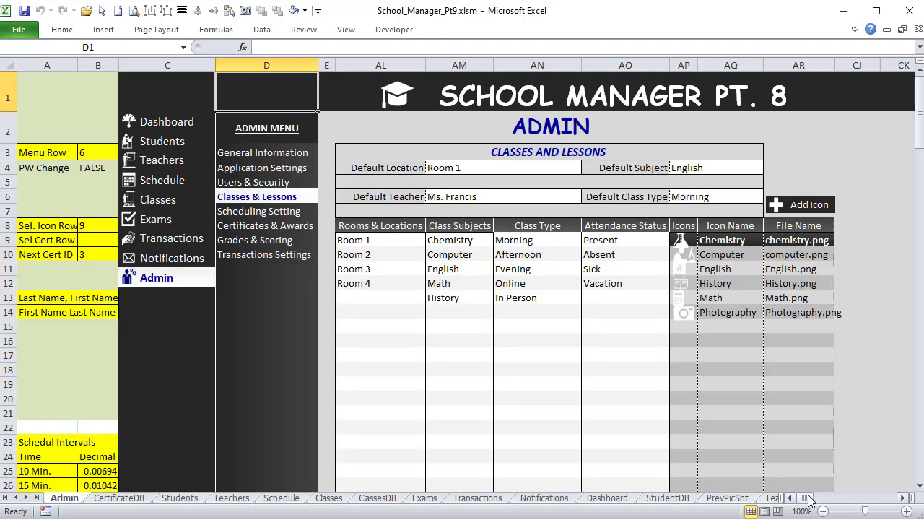
{"action": "left_click", "coordinate": [331, 498]}
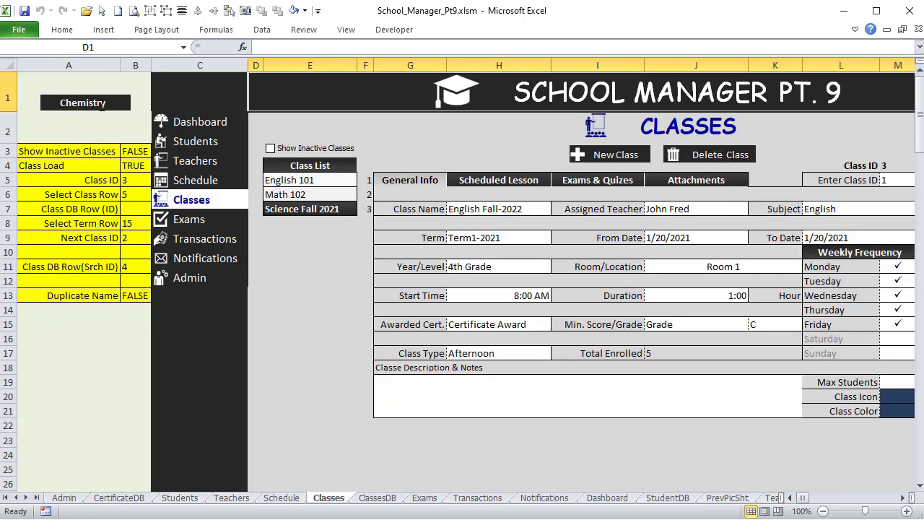
{"action": "right_click", "coordinate": [99, 101]}
{"action": "key", "text": "Escape"}
{"action": "left_click_drag", "start_coordinate": [96, 94], "coordinate": [136, 121]}
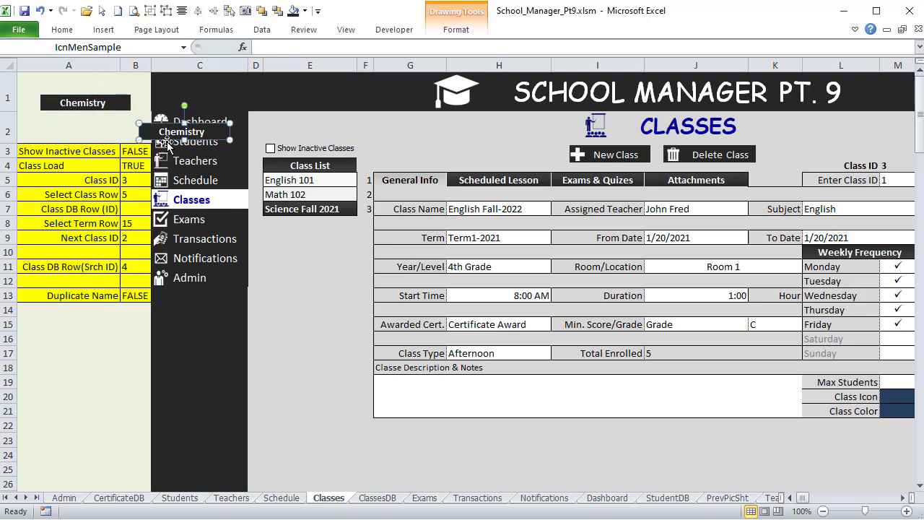
{"action": "left_click_drag", "start_coordinate": [140, 131], "coordinate": [76, 127]}
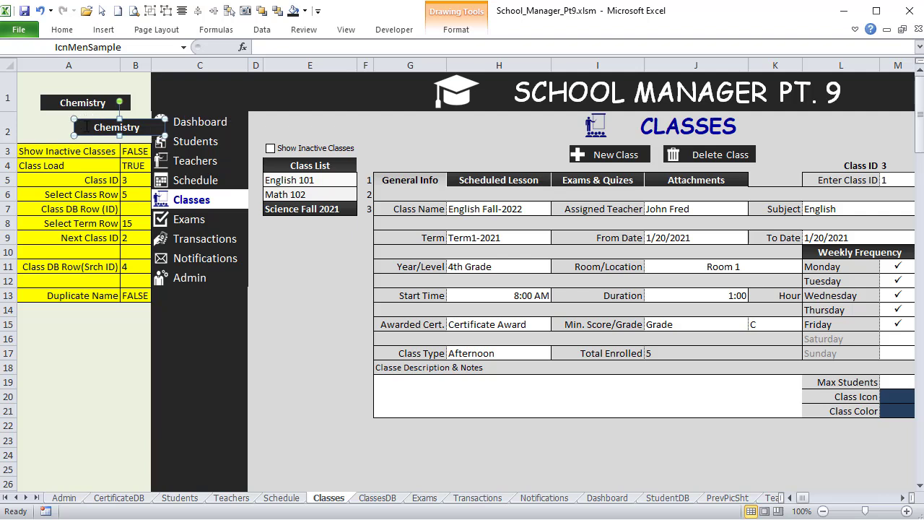
{"action": "key", "text": "ctrl+d"}
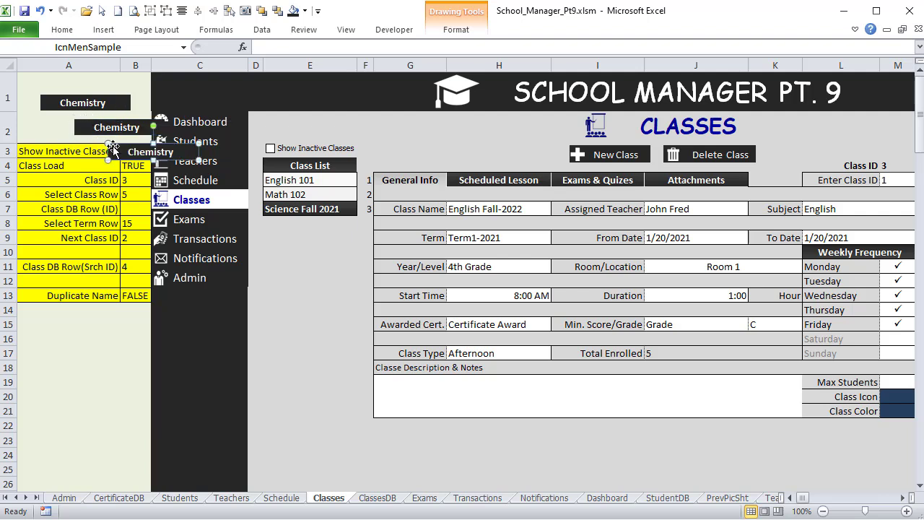
{"action": "left_click_drag", "start_coordinate": [118, 145], "coordinate": [86, 136]}
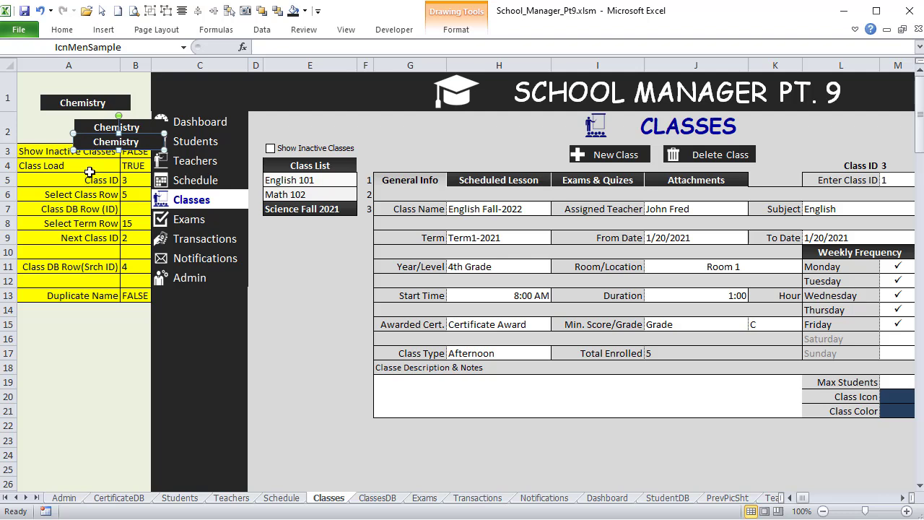
{"action": "left_click", "coordinate": [82, 133], "text": "shift"}
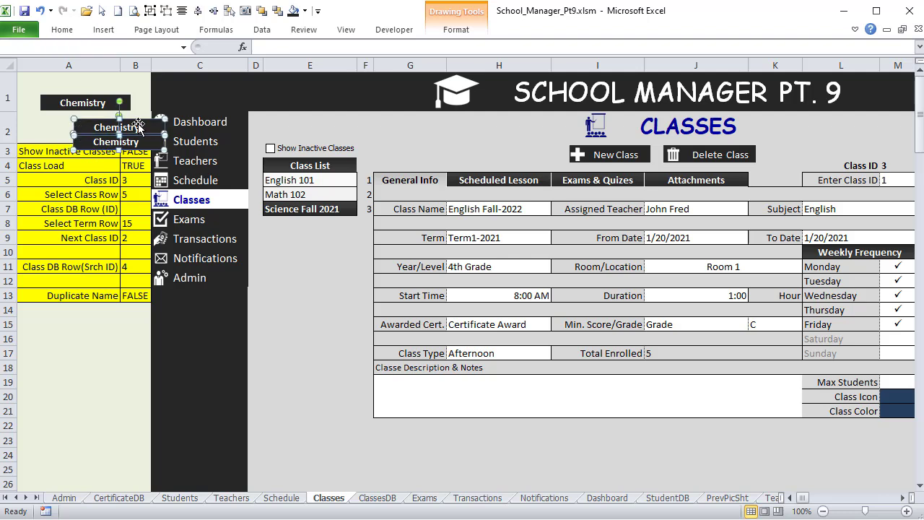
{"action": "key", "text": "Delete"}
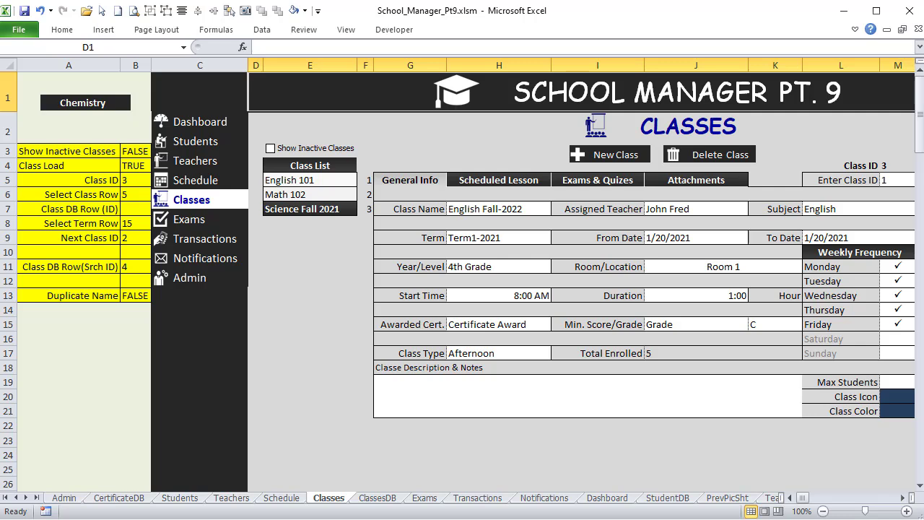
In the Classes_Macros code, add the comment 'if not first icon menu item, then place shape below the last item beneath the Icon Name line
{"action": "key", "text": "alt+F11"}
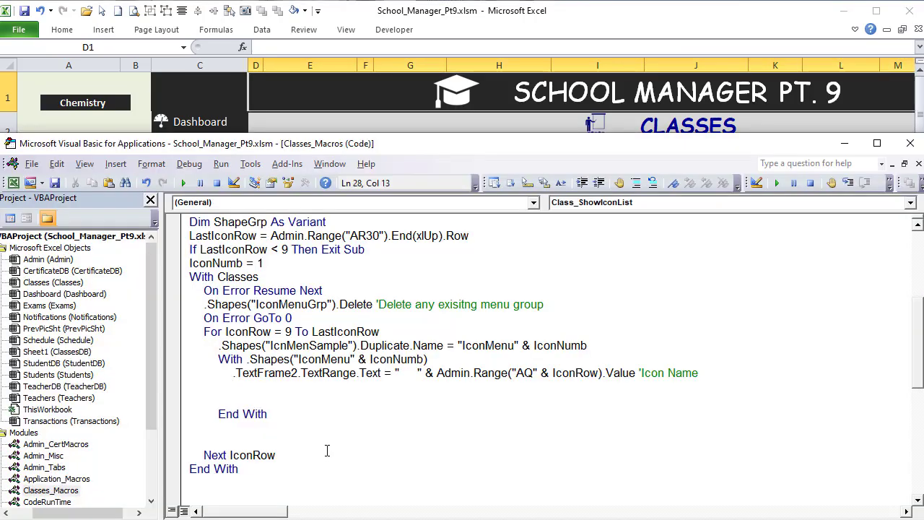
{"action": "type", "text": "if"}
{"action": "key", "text": "BackSpace"}
{"action": "key", "text": "BackSpace"}
{"action": "key", "text": "BackSpace"}
{"action": "type", "text": "'if not first icon menu "}
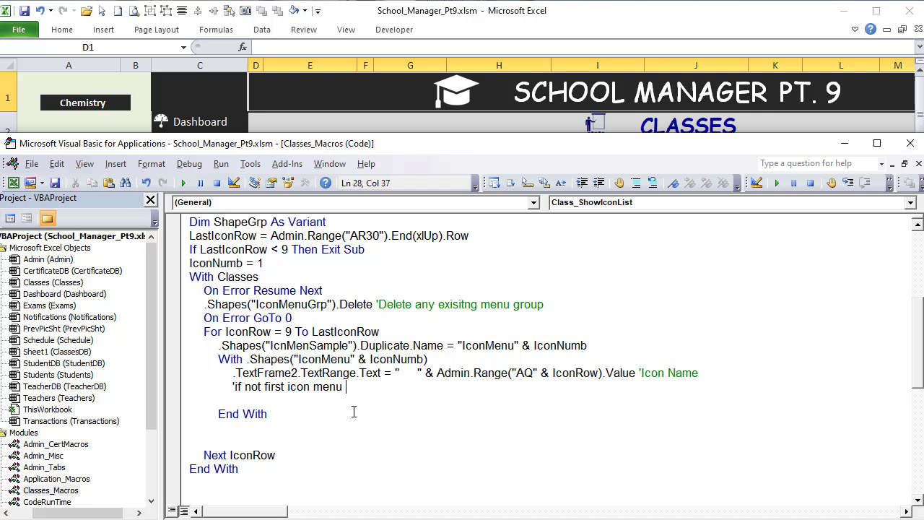
{"action": "type", "text": "item, then place shape below the last item"}
{"action": "key", "text": "Return"}
Add an If IconNumb <> 1 Then block closed by End If below the comment, with an indented empty body
{"action": "type", "text": "If "}
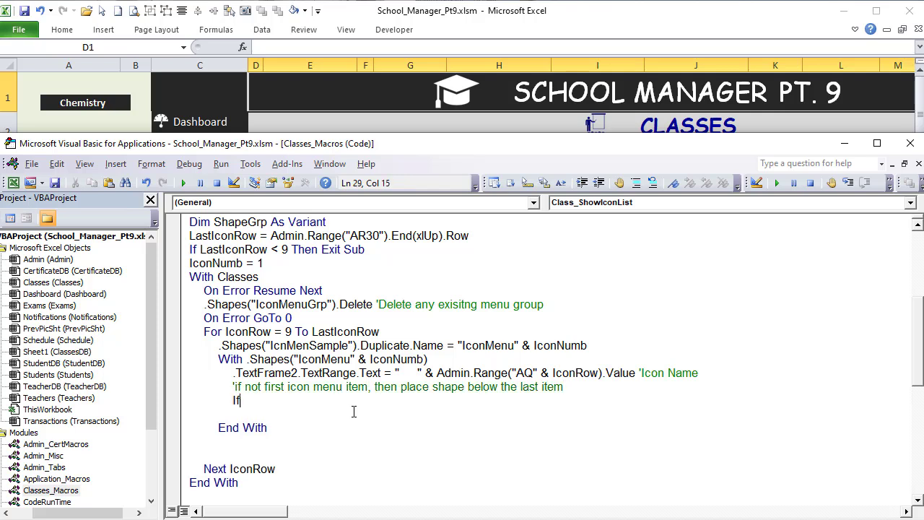
{"action": "type", "text": "IconNumb <> 1 then"}
{"action": "key", "text": "Return"}
{"action": "key", "text": "Return"}
{"action": "key", "text": "Return"}
{"action": "key", "text": "Up"}
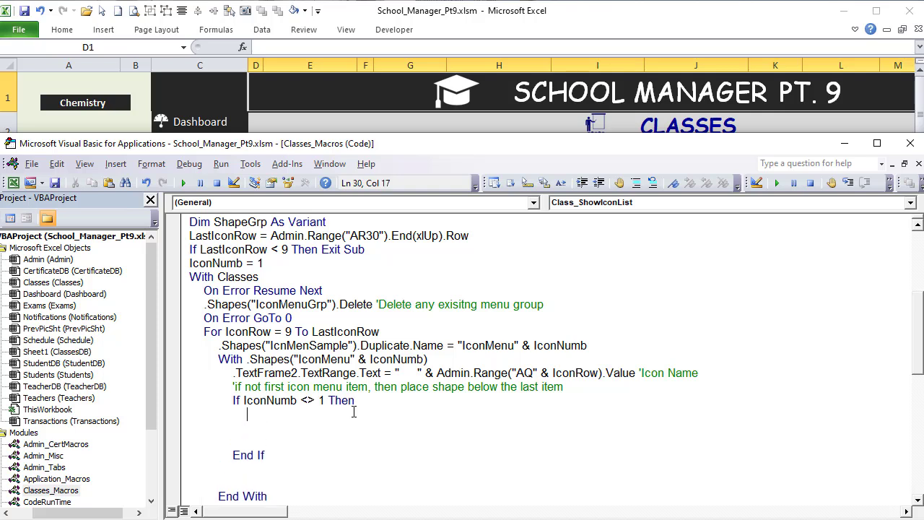
Inside the If block, write .Left = Classes.Shapes("IconMenu" & IconNumb - 1).Left
{"action": "type", "text": ".le"}
{"action": "key", "text": "Tab"}
{"action": "type", "text": "= Classes."}
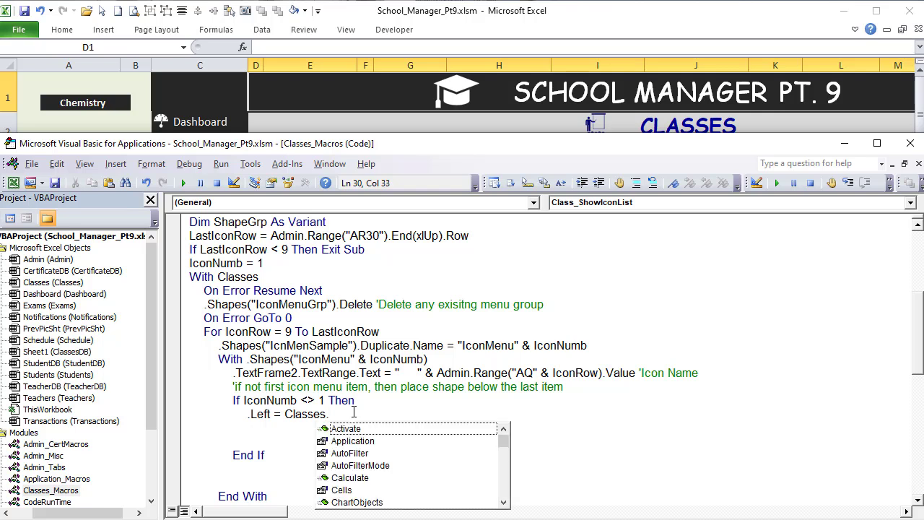
{"action": "type", "text": "Shapes(\""}
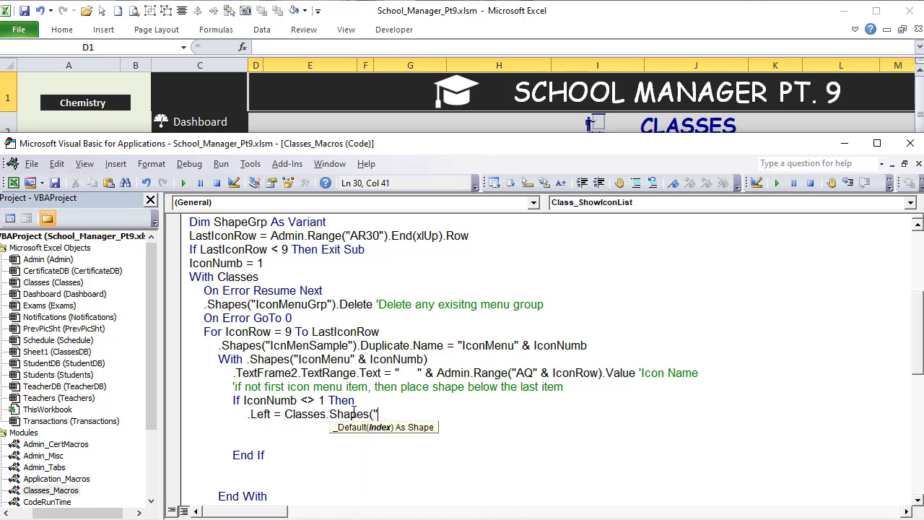
{"action": "type", "text": "IconMenu\" &"}
{"action": "type", "text": "I"}
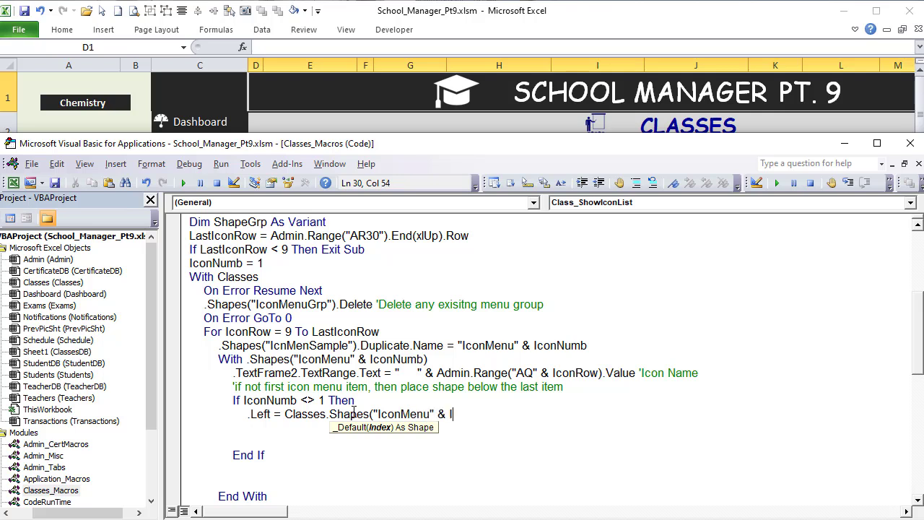
{"action": "type", "text": "conNumb - 1)"}
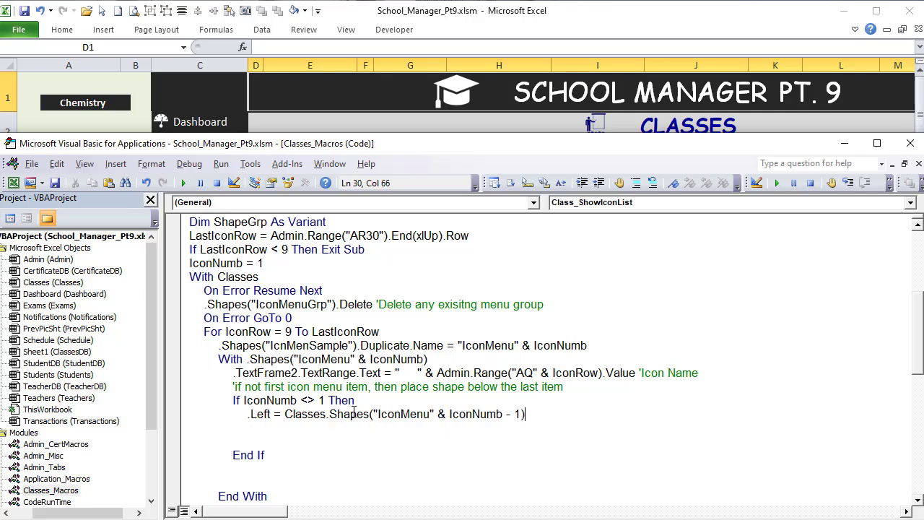
{"action": "type", "text": ".Left"}
{"action": "key", "text": "Return"}
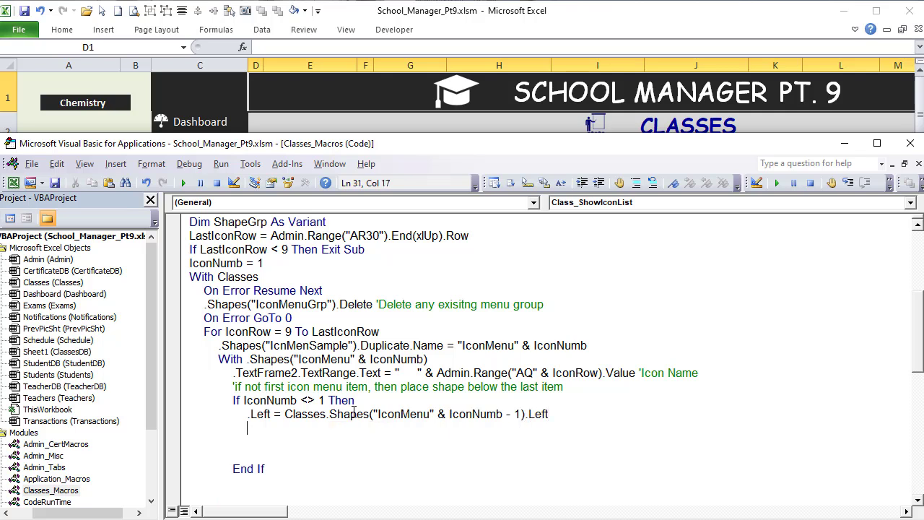
Add .Top = Classes.Shapes("IconMenu" & IconNumb - 1).Top on the following line, reusing the shape reference from the .Left line
{"action": "type", "text": ".Top"}
{"action": "left_click_drag", "start_coordinate": [528, 414], "coordinate": [275, 416]}
{"action": "key", "text": "ctrl+c"}
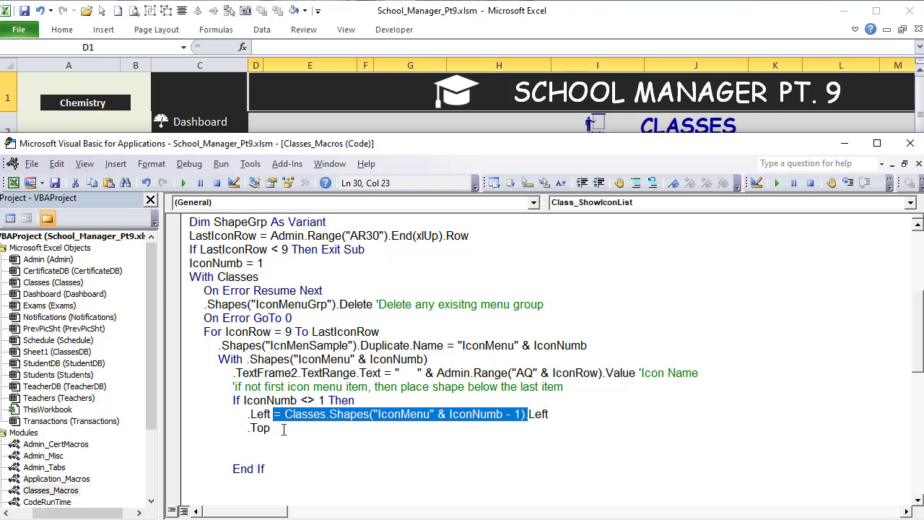
{"action": "left_click", "coordinate": [284, 428]}
{"action": "key", "text": "ctrl+v"}
{"action": "type", "text": ".top"}
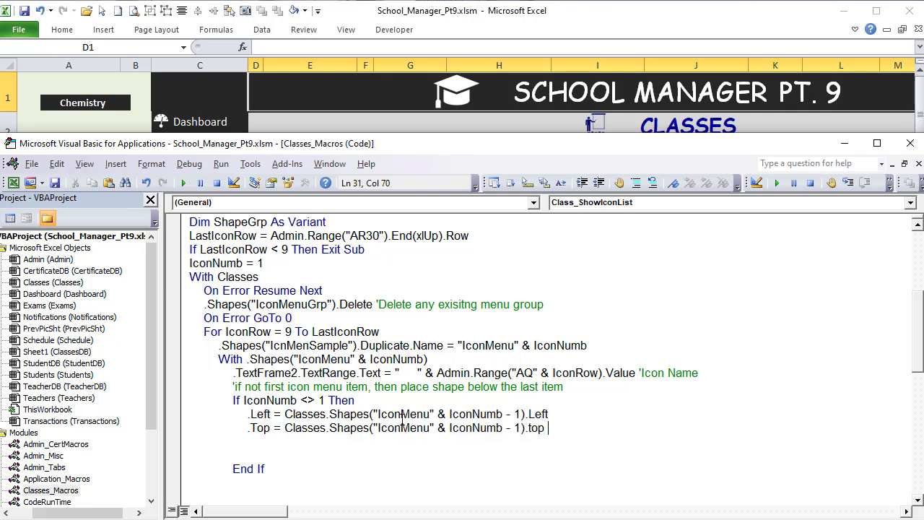
On the Classes sheet, try placing one duplicate of the Chemistry shape directly beneath another, and delete both duplicates
{"action": "left_click", "coordinate": [202, 82]}
{"action": "left_click", "coordinate": [106, 105]}
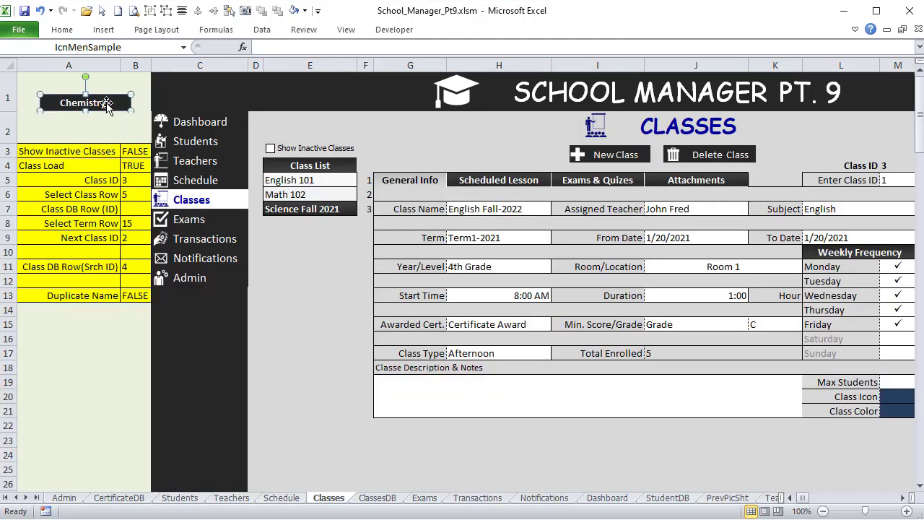
{"action": "key", "text": "ctrl+d"}
{"action": "key", "text": "ctrl+d"}
{"action": "left_click_drag", "start_coordinate": [126, 136], "coordinate": [130, 154]}
{"action": "mouse_move", "coordinate": [125, 117]}
{"action": "left_mouse_down"}
{"action": "mouse_move", "coordinate": [139, 151]}
{"action": "mouse_move", "coordinate": [132, 133]}
{"action": "left_mouse_up"}
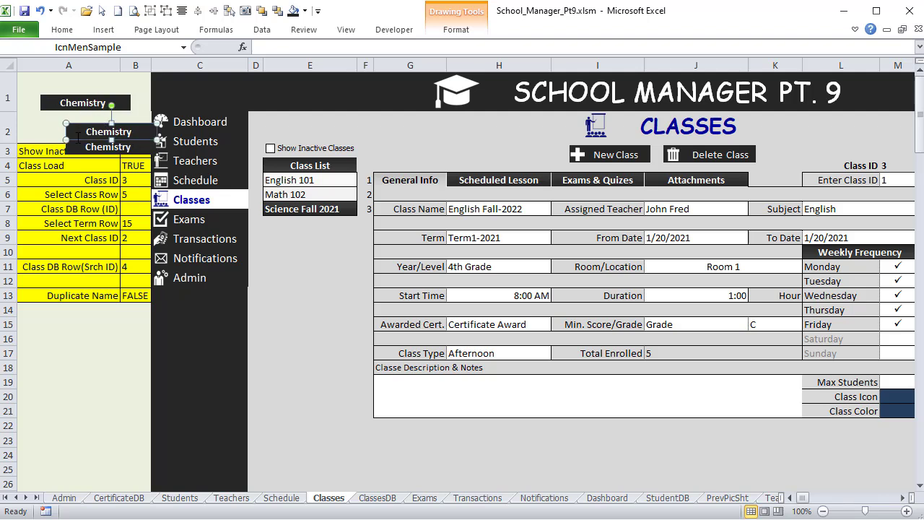
{"action": "left_click_drag", "start_coordinate": [80, 153], "coordinate": [81, 153]}
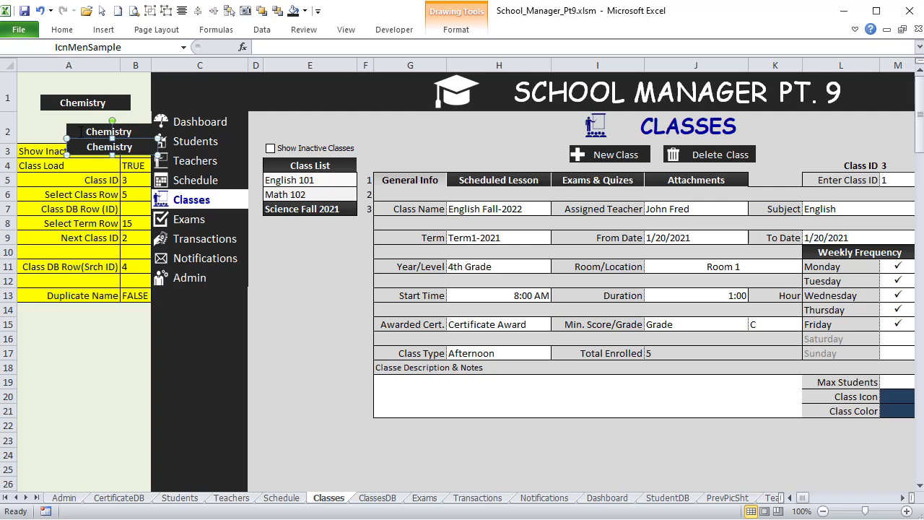
{"action": "key", "text": "Delete"}
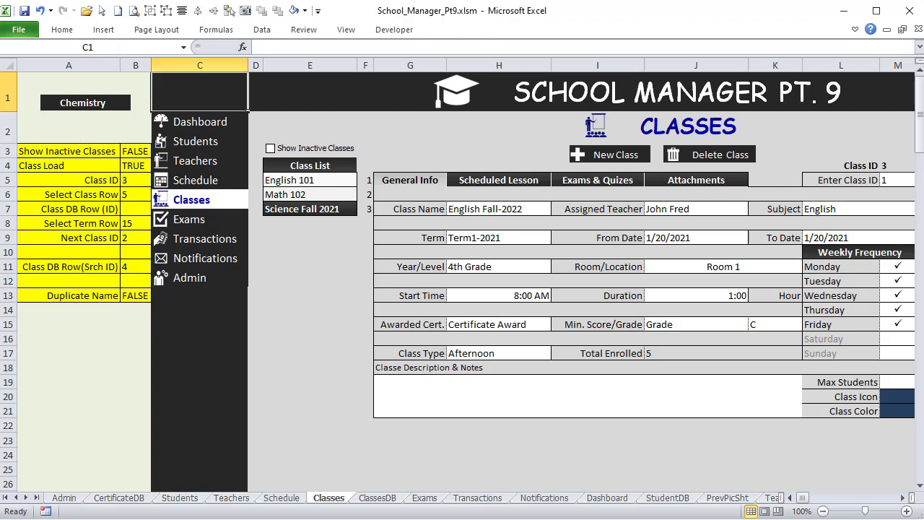
Extend the .Top line in the macro with + Classes.Shapes("IconMenu" & IconNumb - 1).Height
{"action": "key", "text": "alt+F11"}
{"action": "type", "text": "+"}
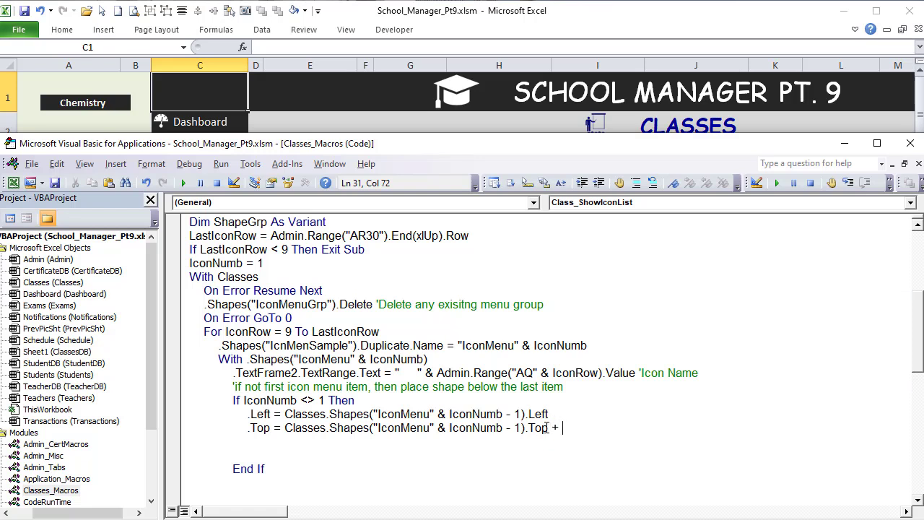
{"action": "left_click_drag", "start_coordinate": [528, 427], "coordinate": [286, 432]}
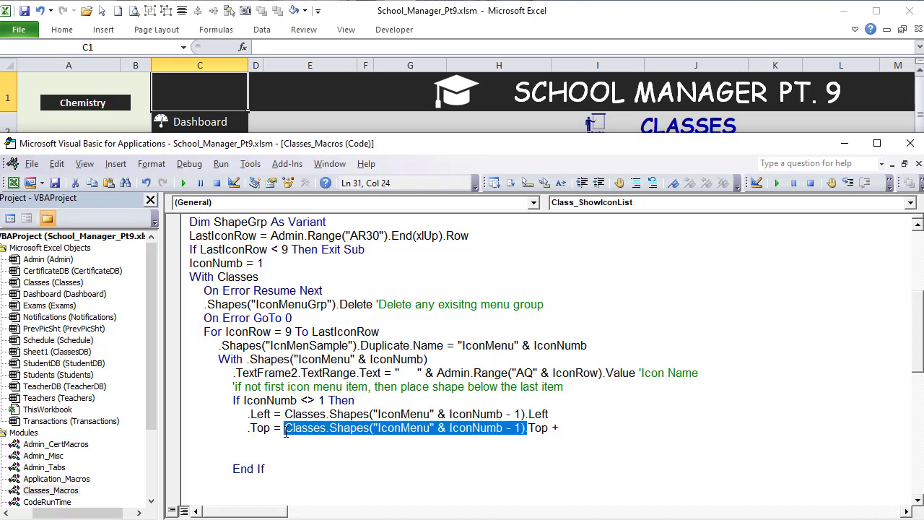
{"action": "key", "text": "ctrl+c"}
{"action": "left_click", "coordinate": [582, 428]}
{"action": "key", "text": "ctrl+v"}
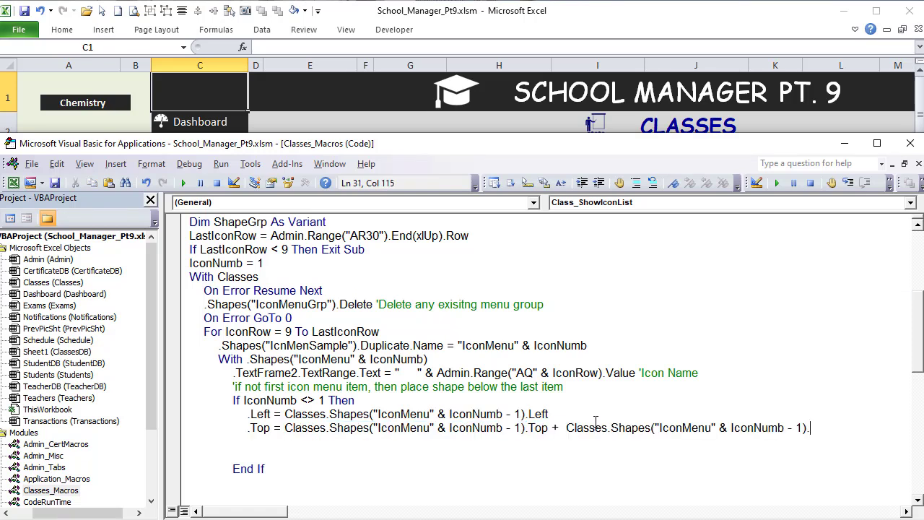
{"action": "type", "text": "Height"}
{"action": "left_click", "coordinate": [527, 439]}
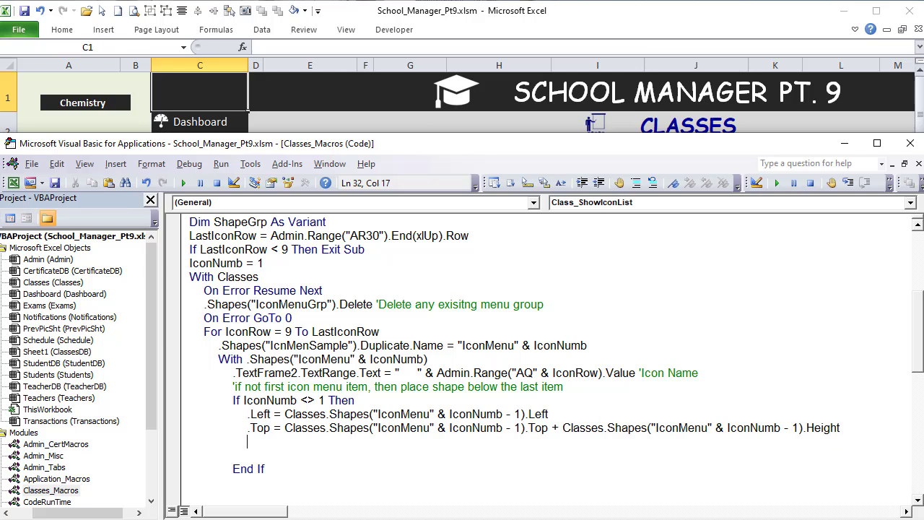
Remove the blank lines between the .Top line and End If
{"action": "left_click", "coordinate": [308, 452]}
{"action": "left_click_drag", "start_coordinate": [307, 452], "coordinate": [148, 448]}
{"action": "key", "text": "BackSpace"}
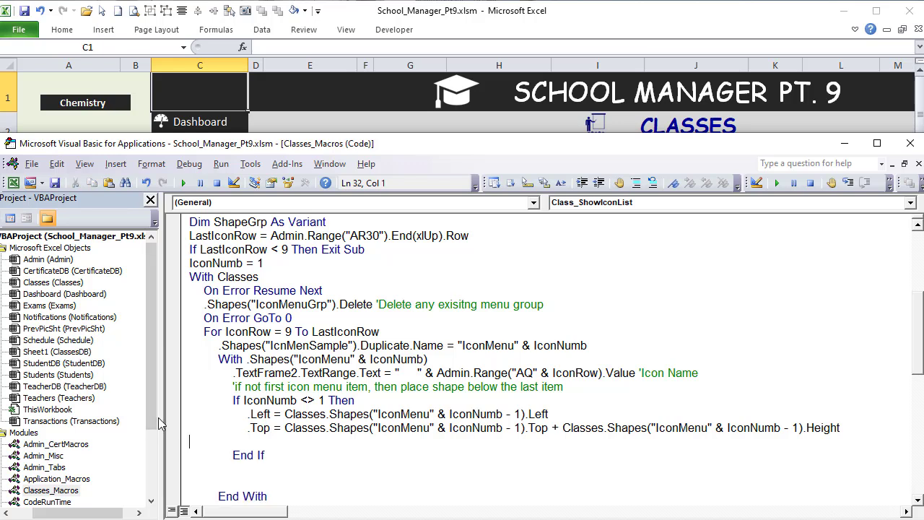
{"action": "key", "text": "BackSpace"}
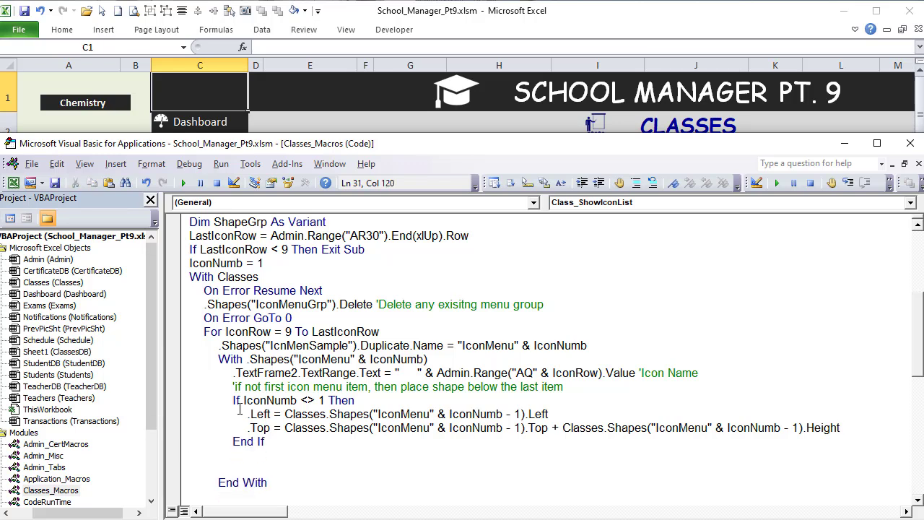
Below End If, write ShapeGrp = ShapeGrp & "IconMenu" & IconNumb, reusing the name expression from the Duplicate line
{"action": "left_click", "coordinate": [309, 455]}
{"action": "left_click", "coordinate": [623, 471]}
{"action": "left_click", "coordinate": [476, 442]}
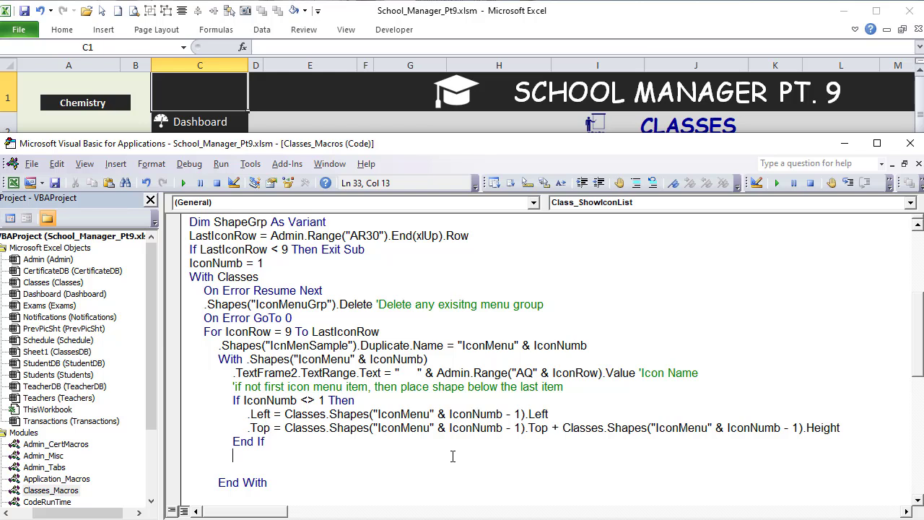
{"action": "type", "text": "ShapeGrp = ShapeGrp"}
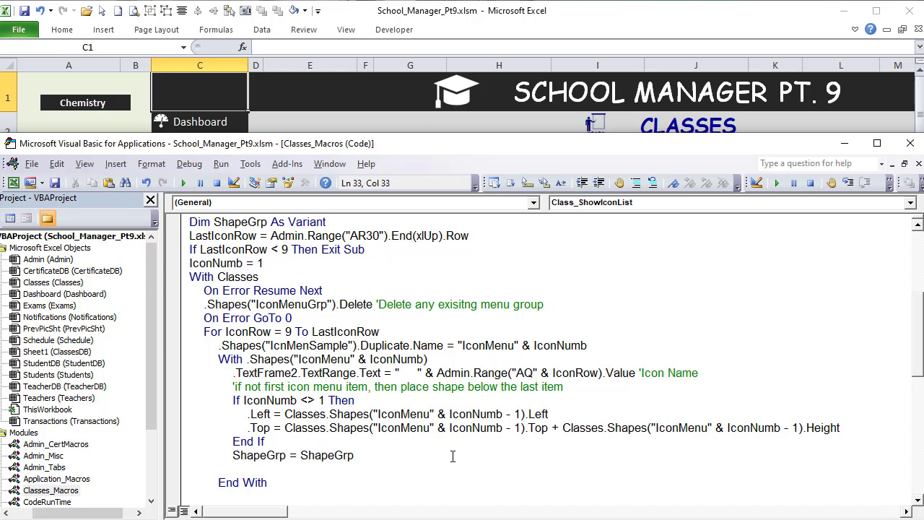
{"action": "type", "text": " & \"Icon"}
{"action": "key", "text": "BackSpace"}
{"action": "key", "text": "BackSpace"}
{"action": "key", "text": "BackSpace"}
{"action": "key", "text": "BackSpace"}
{"action": "key", "text": "BackSpace"}
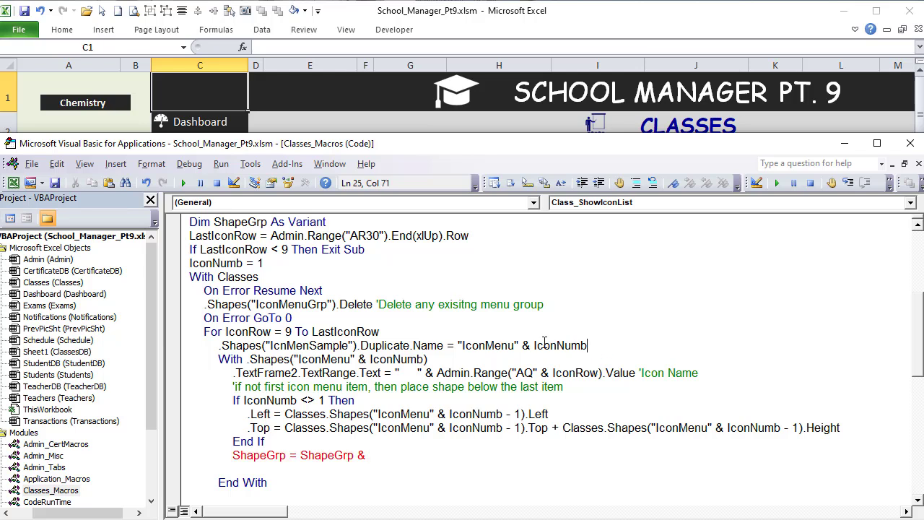
{"action": "left_click_drag", "start_coordinate": [586, 345], "coordinate": [461, 345]}
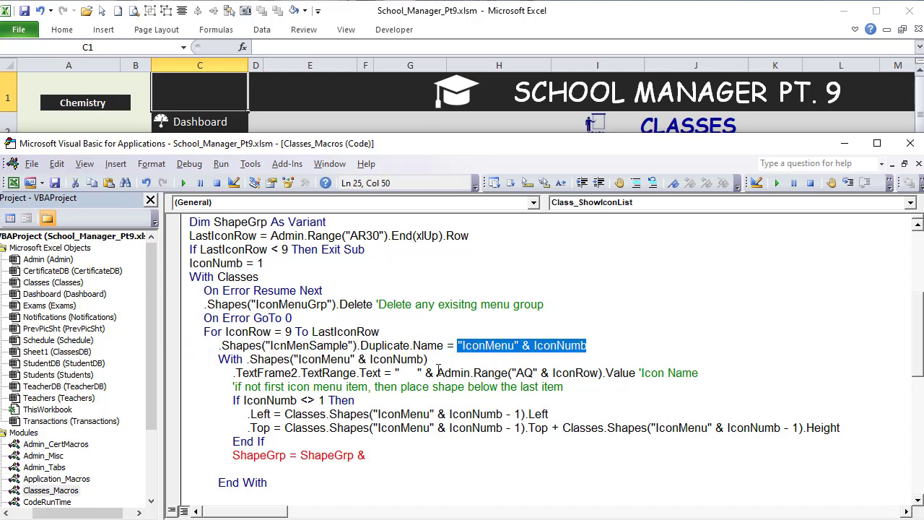
{"action": "left_click", "coordinate": [422, 457]}
{"action": "type", "text": "\"IconMenu\" & IconNumb"}
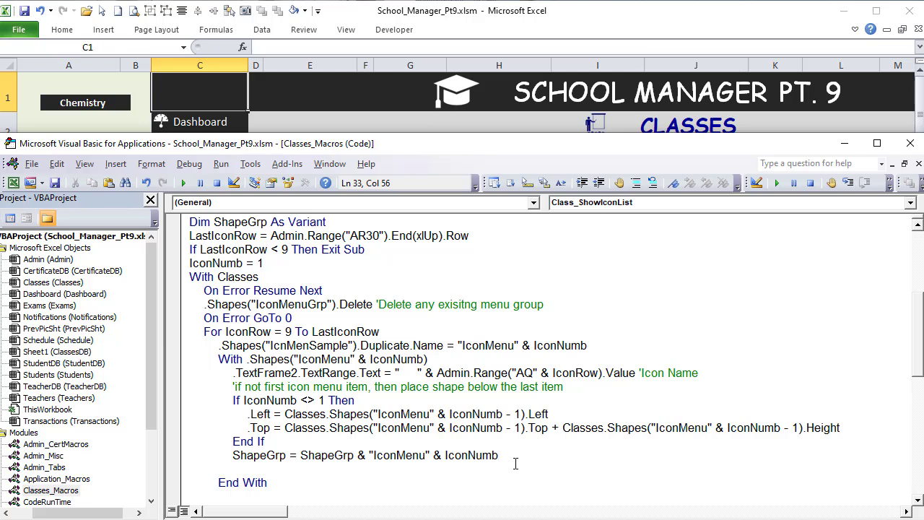
Append & "," to the ShapeGrp line with the comment 'Builds string to group shapes
{"action": "type", "text": "& \",\" 'Builds string g"}
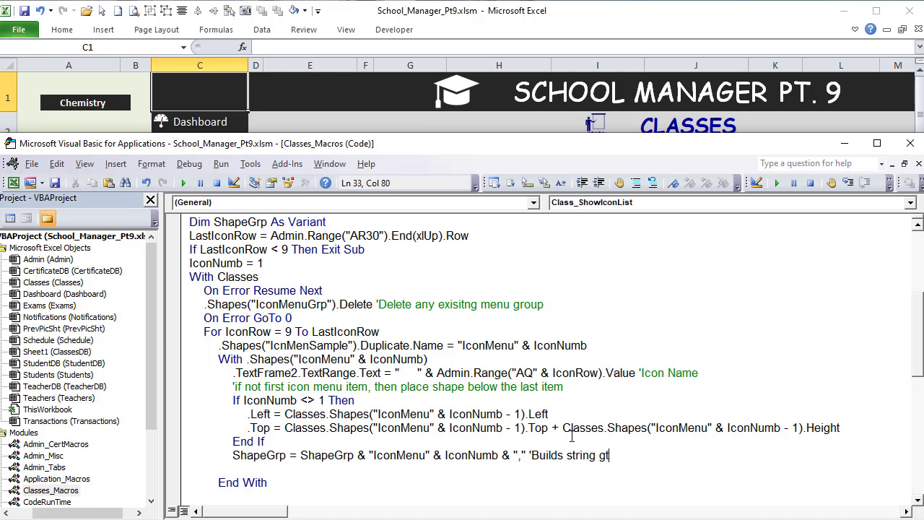
{"action": "key", "text": "BackSpace"}
{"action": "type", "text": "to group shapes"}
{"action": "key", "text": "Return"}
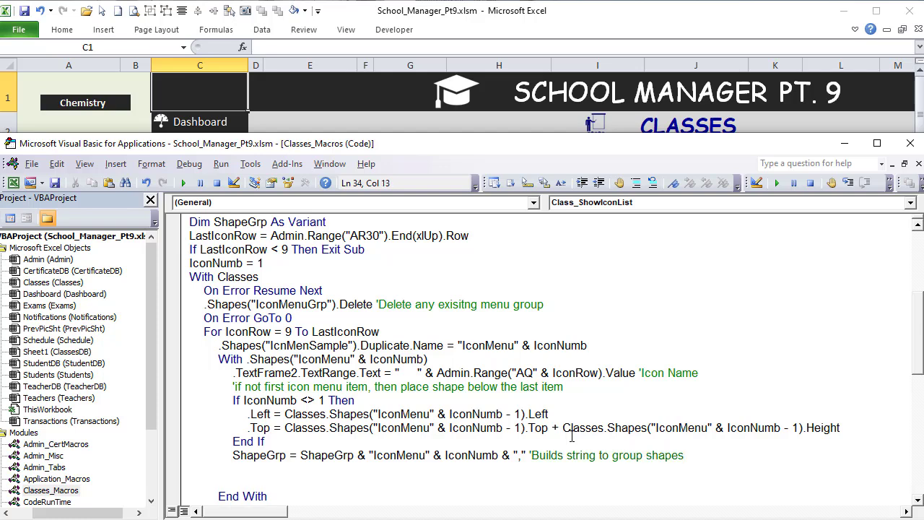
Move the inner End With to directly below End If, above the ShapeGrp line, and align it with End If
{"action": "scroll", "coordinate": [572, 436], "scroll_direction": "down", "scroll_amount": 1}
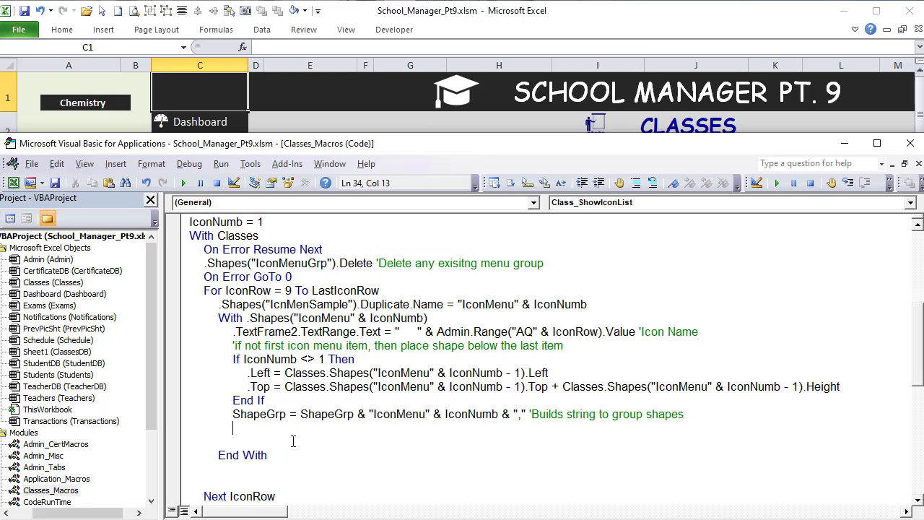
{"action": "left_click_drag", "start_coordinate": [295, 450], "coordinate": [152, 431]}
{"action": "left_click", "coordinate": [328, 398]}
{"action": "key", "text": "Return"}
{"action": "mouse_move", "coordinate": [306, 471]}
{"action": "left_mouse_down"}
{"action": "mouse_move", "coordinate": [136, 468]}
{"action": "mouse_move", "coordinate": [199, 479]}
{"action": "mouse_move", "coordinate": [231, 473]}
{"action": "mouse_move", "coordinate": [223, 415]}
{"action": "left_mouse_up"}
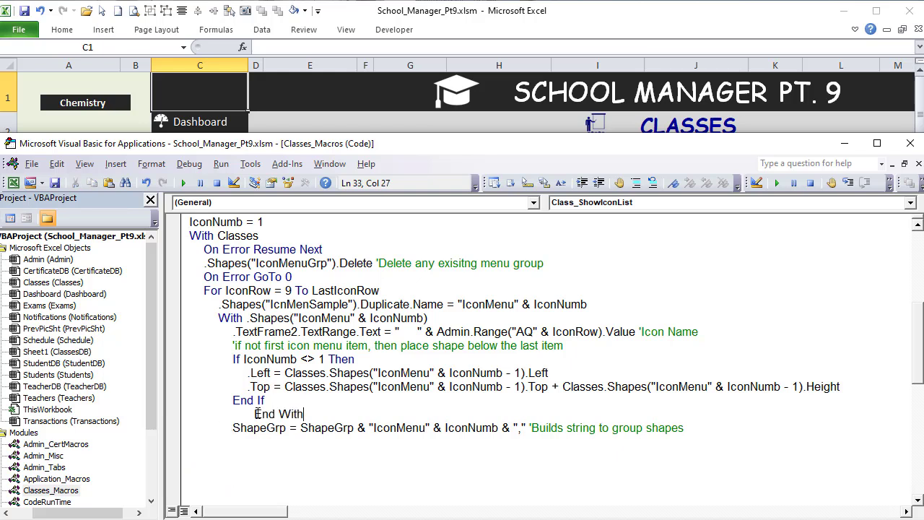
{"action": "key", "text": "BackSpace"}
{"action": "key", "text": "BackSpace"}
{"action": "key", "text": "BackSpace"}
{"action": "key", "text": "BackSpace"}
{"action": "key", "text": "BackSpace"}
{"action": "key", "text": "BackSpace"}
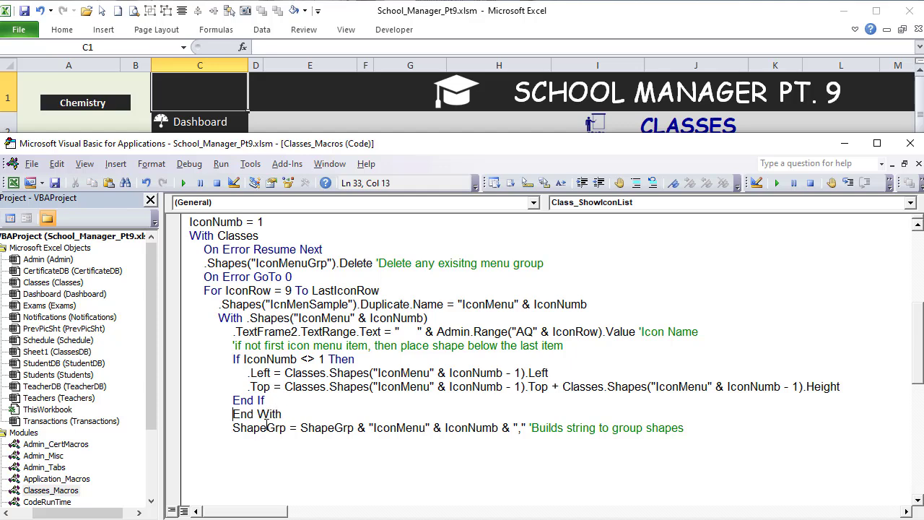
Below the ShapeGrp line, leave a blank line and add FilePath = [AppFolder], with extra space before Next IconRow
{"action": "left_click", "coordinate": [244, 453]}
{"action": "scroll", "coordinate": [251, 441], "scroll_direction": "down", "scroll_amount": 1}
{"action": "scroll", "coordinate": [251, 442], "scroll_direction": "down", "scroll_amount": 1}
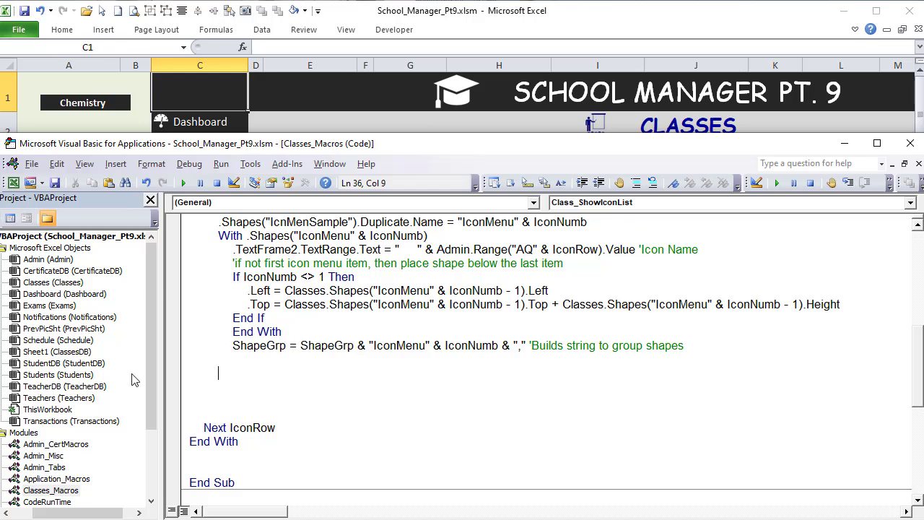
{"action": "left_click", "coordinate": [238, 361]}
{"action": "key", "text": "BackSpace"}
{"action": "key", "text": "BackSpace"}
{"action": "key", "text": "BackSpace"}
{"action": "key", "text": "Return"}
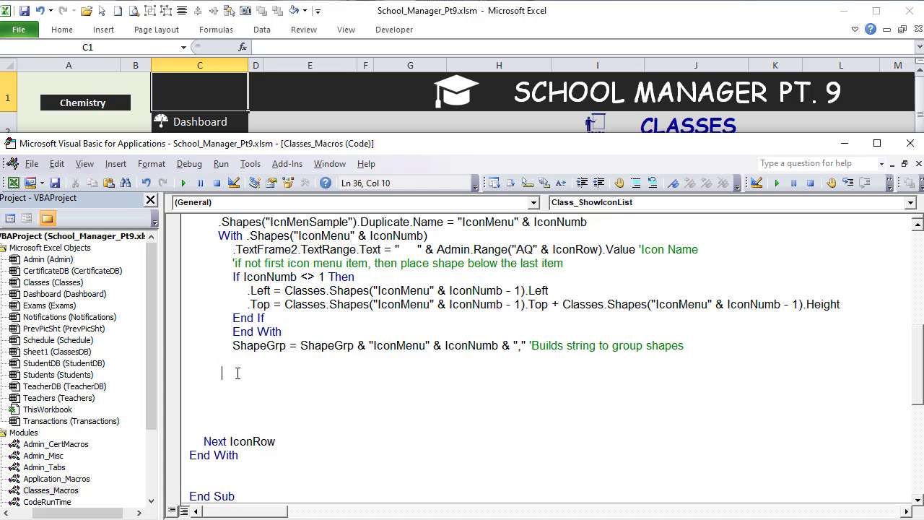
{"action": "type", "text": "FilePath = [App"}
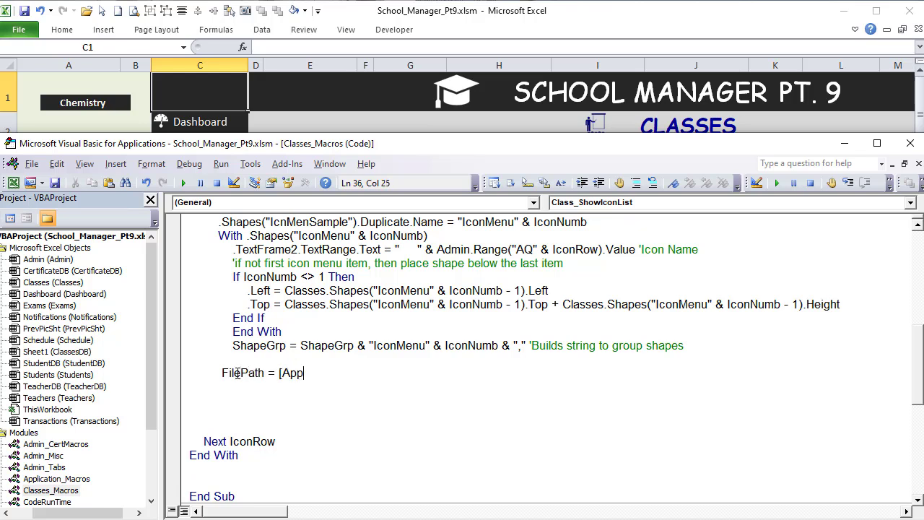
{"action": "type", "text": "Folder]"}
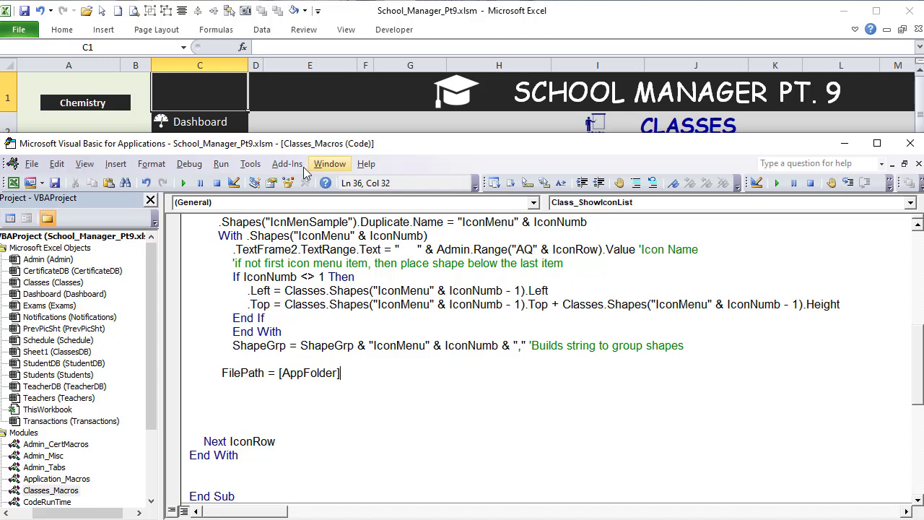
Check the App/Shared Folder cell's name in Admin's Application Settings, and return to the macro code
{"action": "left_click", "coordinate": [216, 30]}
{"action": "left_click", "coordinate": [195, 275]}
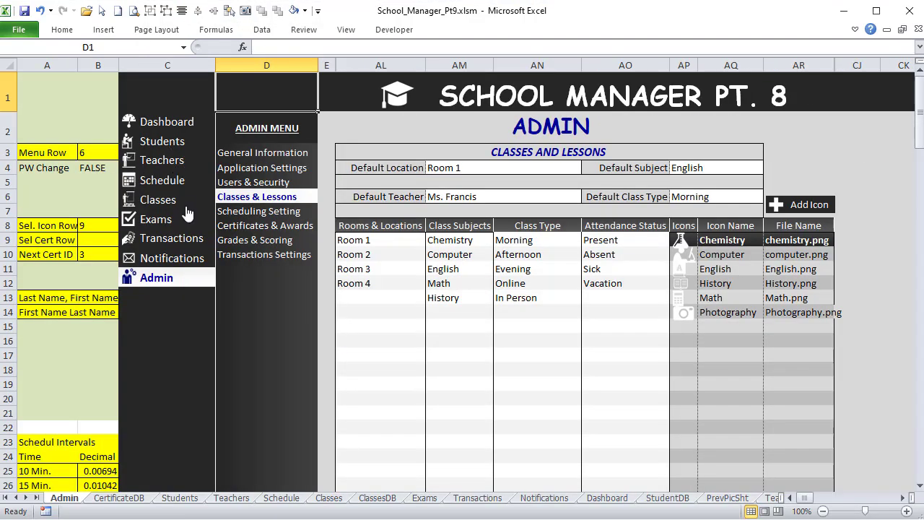
{"action": "left_click", "coordinate": [229, 154]}
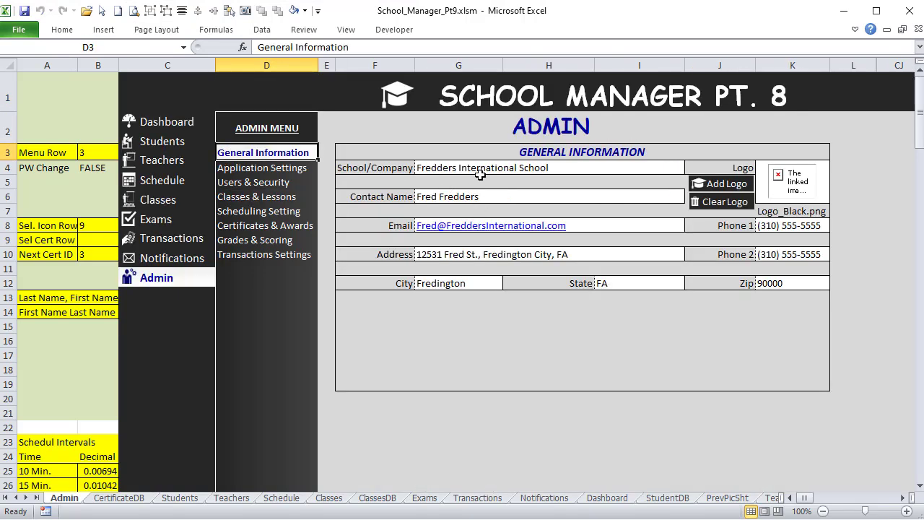
{"action": "left_click", "coordinate": [262, 171]}
{"action": "left_click", "coordinate": [471, 198]}
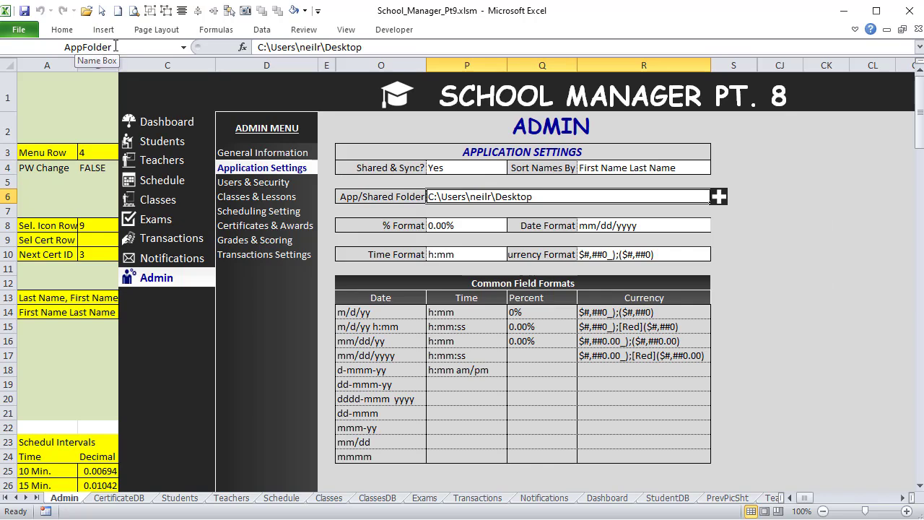
{"action": "left_click", "coordinate": [167, 197]}
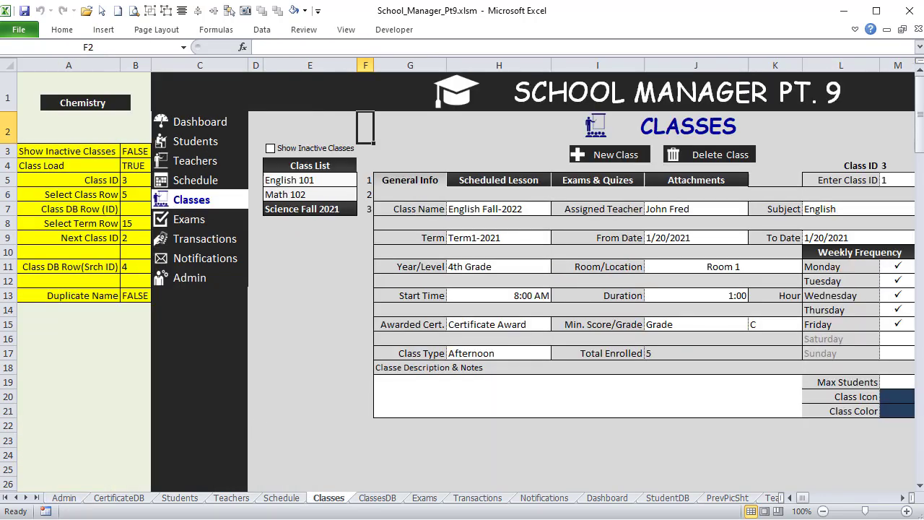
{"action": "key", "text": "alt+F11"}
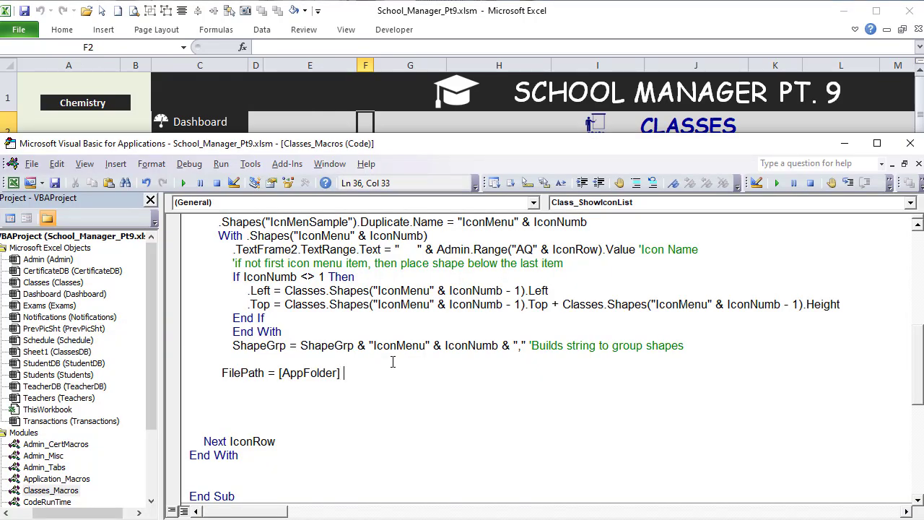
Append & "\ClassIcons\" & to the FilePath = [AppFolder] line
{"action": "type", "text": "&"}
{"action": "type", "text": "\"\\ClassIcons\\"}
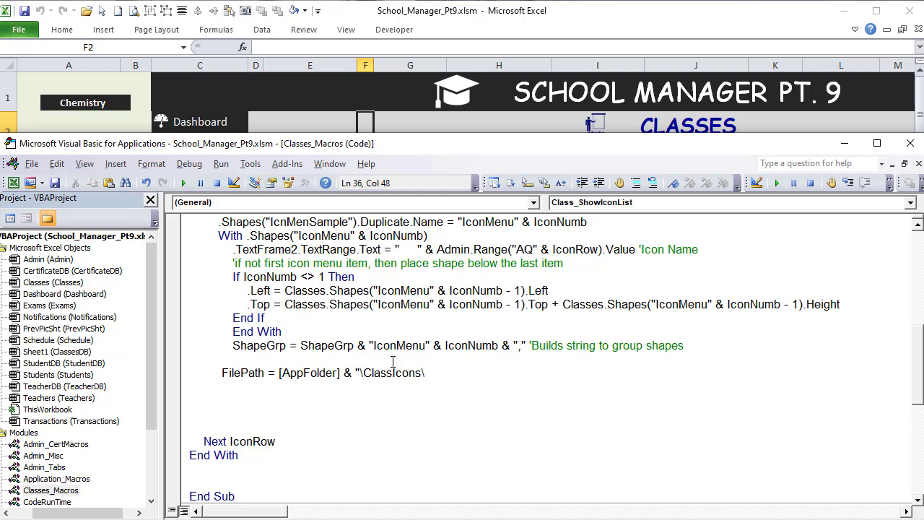
{"action": "type", "text": "\" &"}
Complete the FilePath line with Admin.Range("AR" & IconRow).Value, reusing the Icon Name line's expression with column AR instead of AQ
{"action": "left_click_drag", "start_coordinate": [638, 249], "coordinate": [436, 250]}
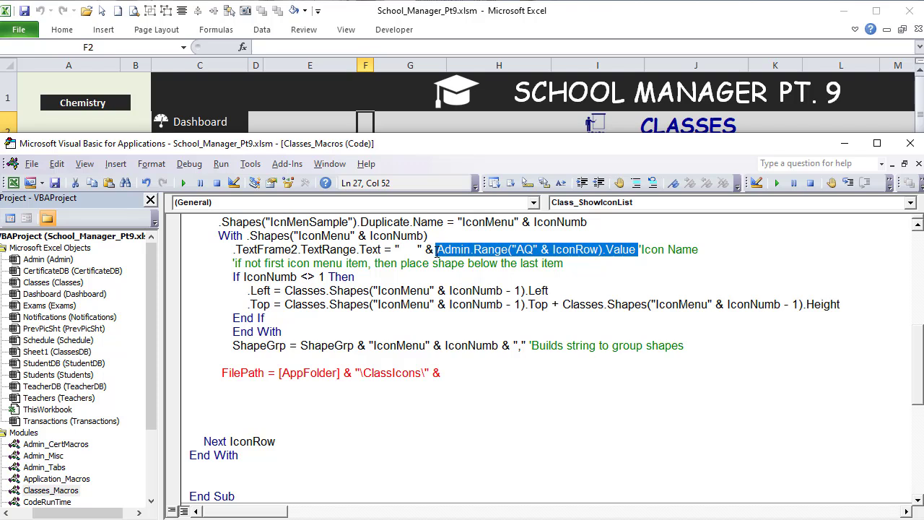
{"action": "key", "text": "ctrl+c"}
{"action": "left_click", "coordinate": [509, 372]}
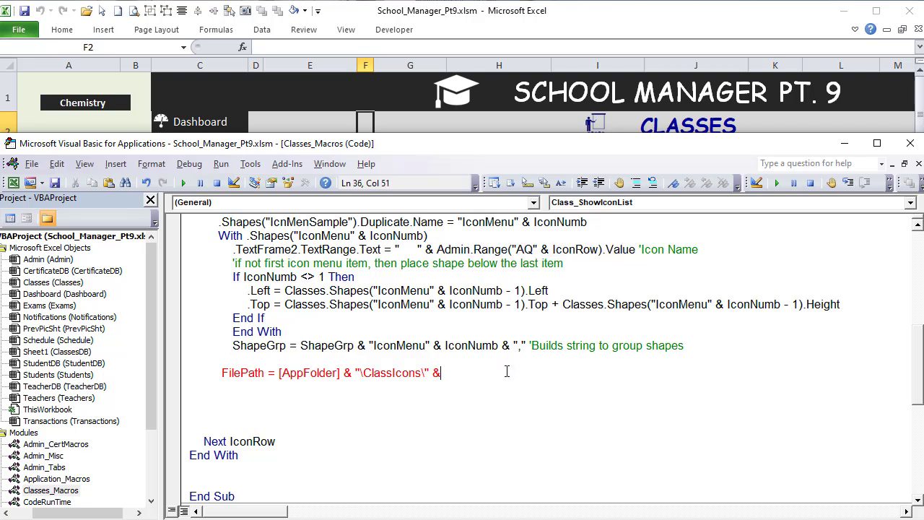
{"action": "key", "text": "ctrl+v"}
{"action": "left_click_drag", "start_coordinate": [544, 373], "coordinate": [536, 373]}
{"action": "type", "text": "F"}
{"action": "key", "text": "BackSpace"}
{"action": "type", "text": "R"}
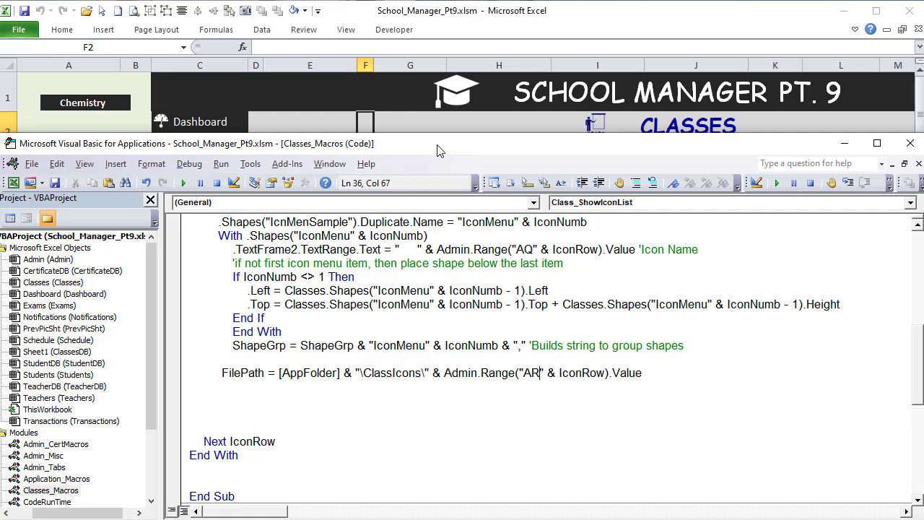
Review the icon File Name column in Admin's Classes & Lessons and the shared folder in Application Settings, and return to the code
{"action": "left_click", "coordinate": [262, 102]}
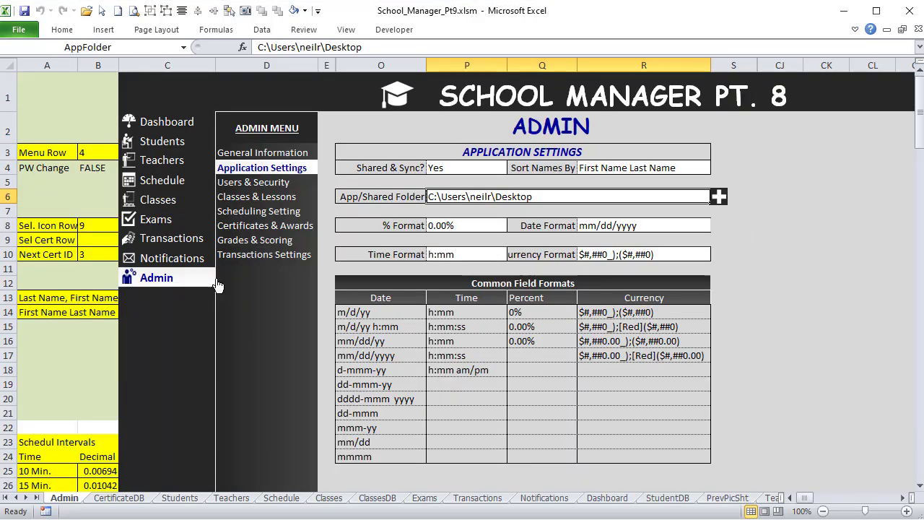
{"action": "left_click", "coordinate": [234, 210]}
{"action": "left_click", "coordinate": [252, 196]}
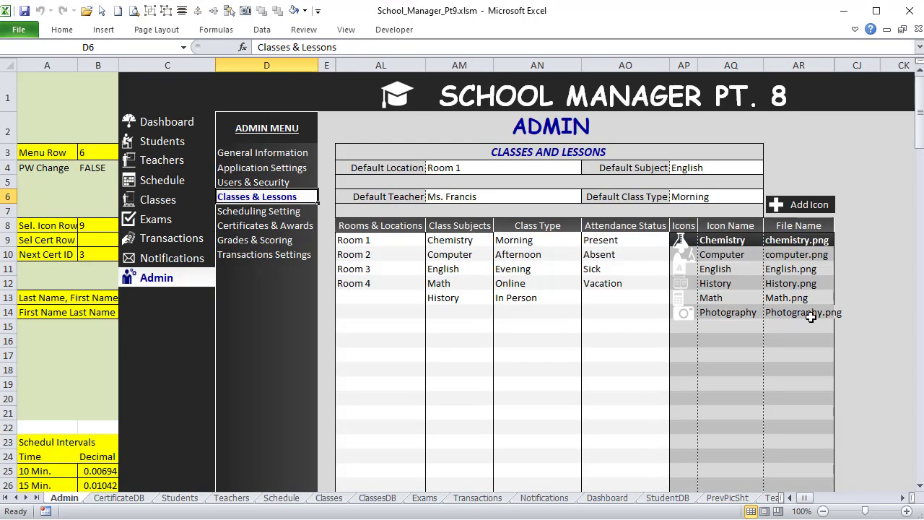
{"action": "left_click_drag", "start_coordinate": [798, 241], "coordinate": [789, 314]}
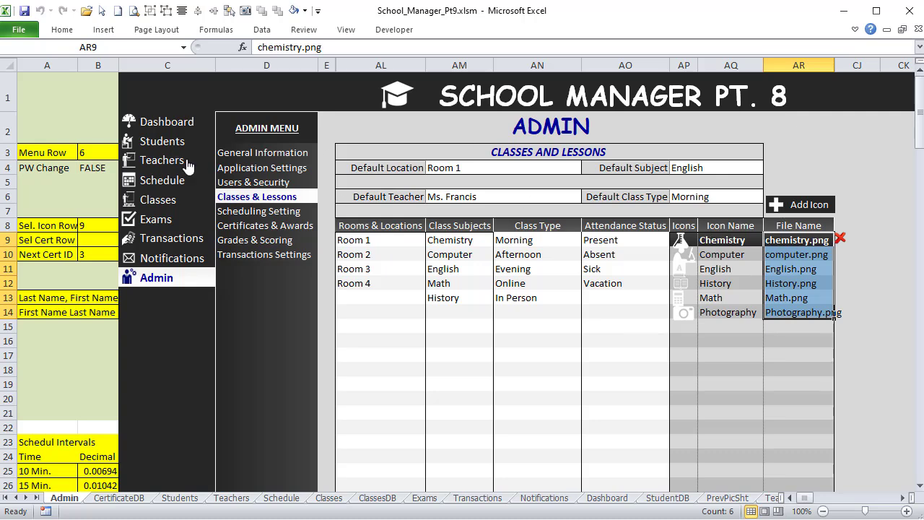
{"action": "left_click", "coordinate": [232, 168]}
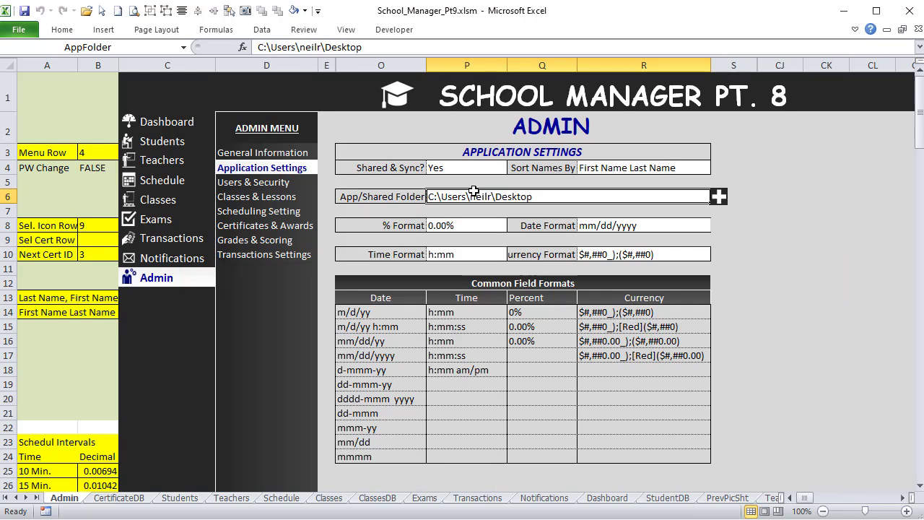
{"action": "left_click", "coordinate": [271, 197]}
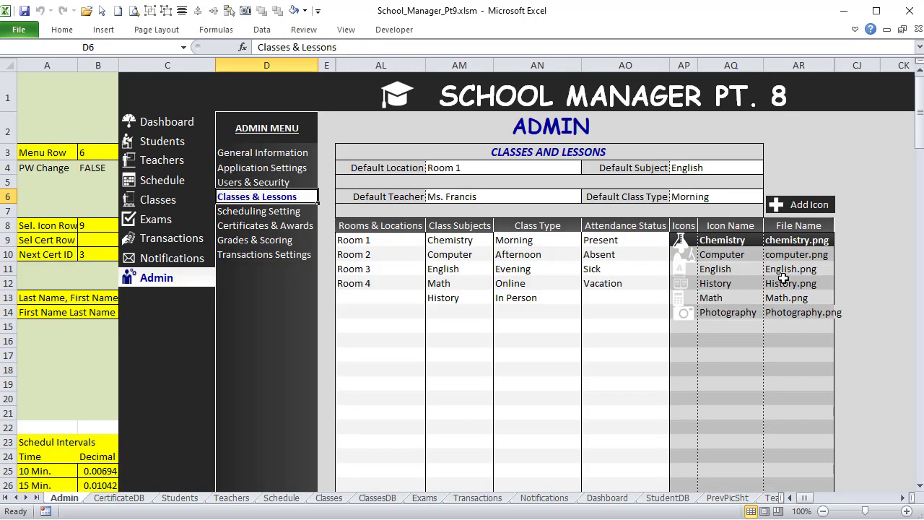
{"action": "left_click", "coordinate": [790, 255]}
{"action": "left_click", "coordinate": [786, 243]}
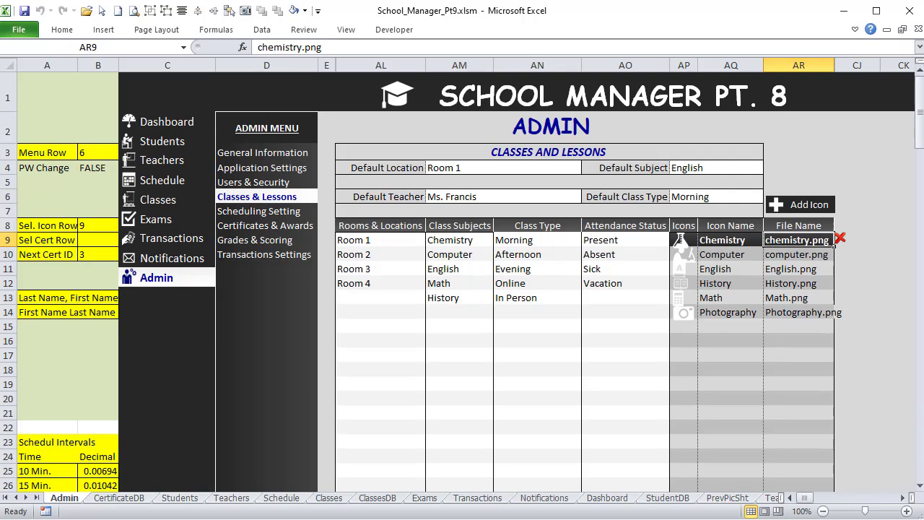
{"action": "key", "text": "alt+F11"}
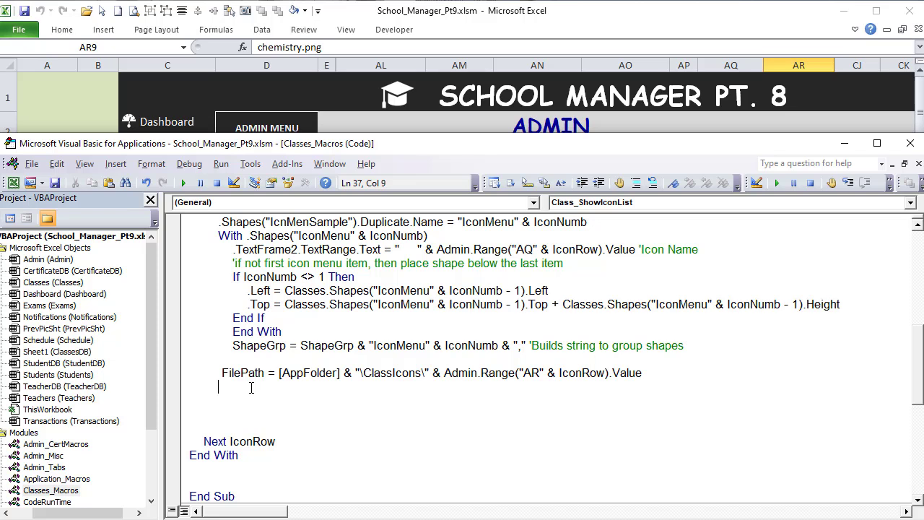
Below the FilePath line, add If Dir(FilePath, vbDirectory) = "" Then GoTo SkipIcon
{"action": "type", "text": "If Dir(File"}
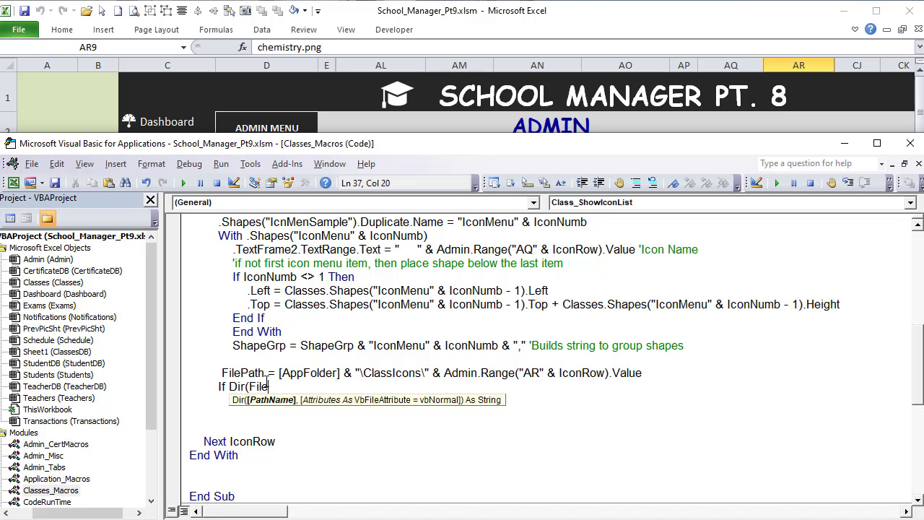
{"action": "type", "text": "Path,vb"}
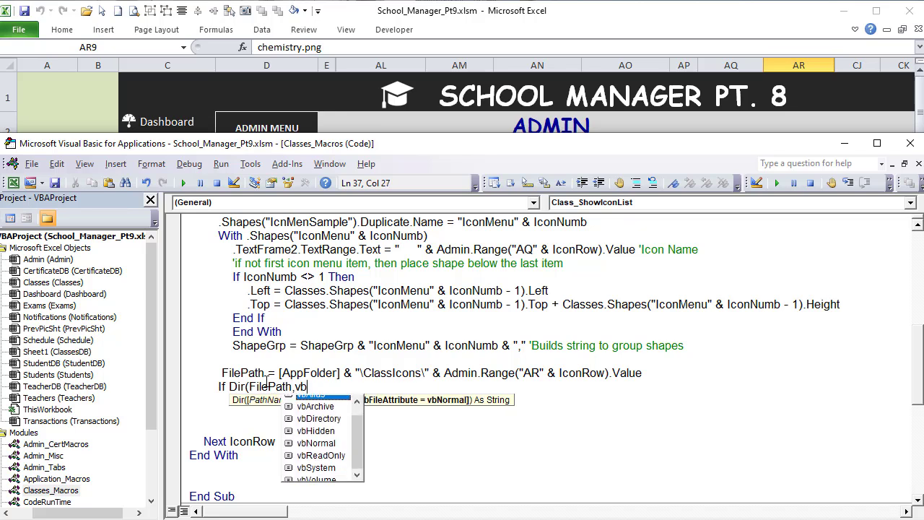
{"action": "type", "text": "Directory) <> \"\""}
{"action": "key", "text": "BackSpace"}
{"action": "key", "text": "BackSpace"}
{"action": "key", "text": "BackSpace"}
{"action": "key", "text": "BackSpace"}
{"action": "key", "text": "BackSpace"}
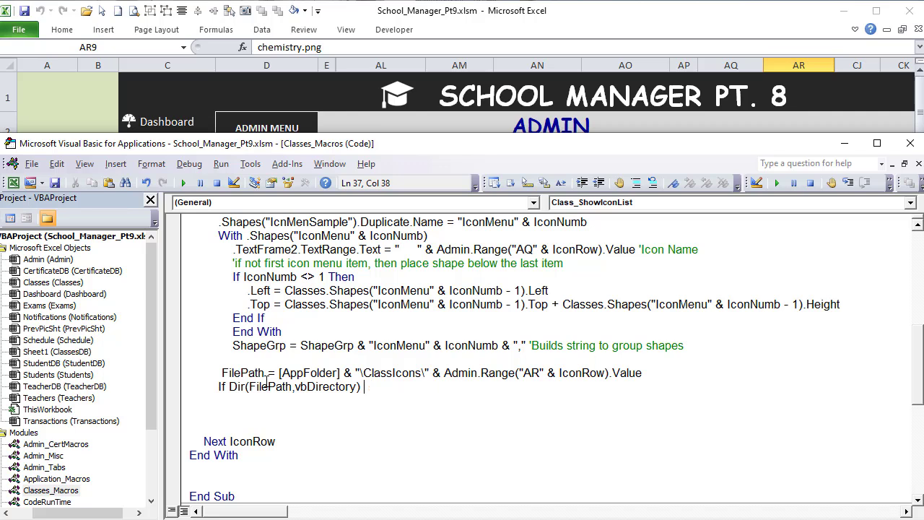
{"action": "key", "text": "BackSpace"}
{"action": "type", "text": "\" then goto"}
{"action": "type", "text": " S"}
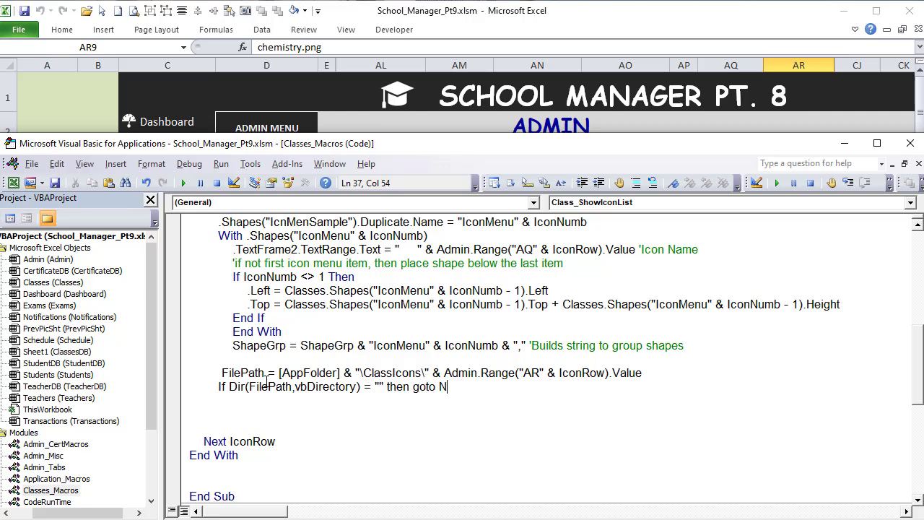
{"action": "type", "text": "k"}
{"action": "key", "text": "BackSpace"}
{"action": "type", "text": "kipIcon"}
{"action": "key", "text": "Return"}
{"action": "key", "text": "Return"}
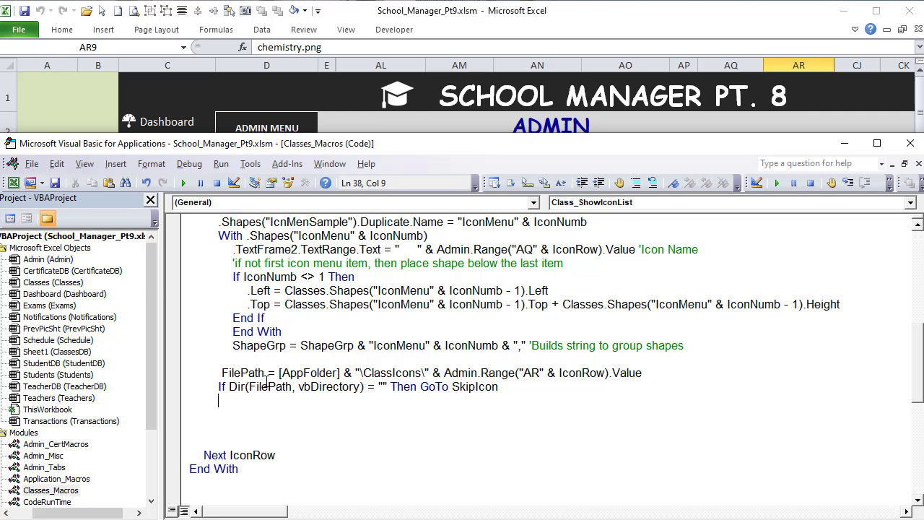
Add the label SkipIcon: directly above Next IconRow
{"action": "key", "text": "Down"}
{"action": "key", "text": "Down"}
{"action": "key", "text": "Down"}
{"action": "type", "text": "SkipIcon:"}
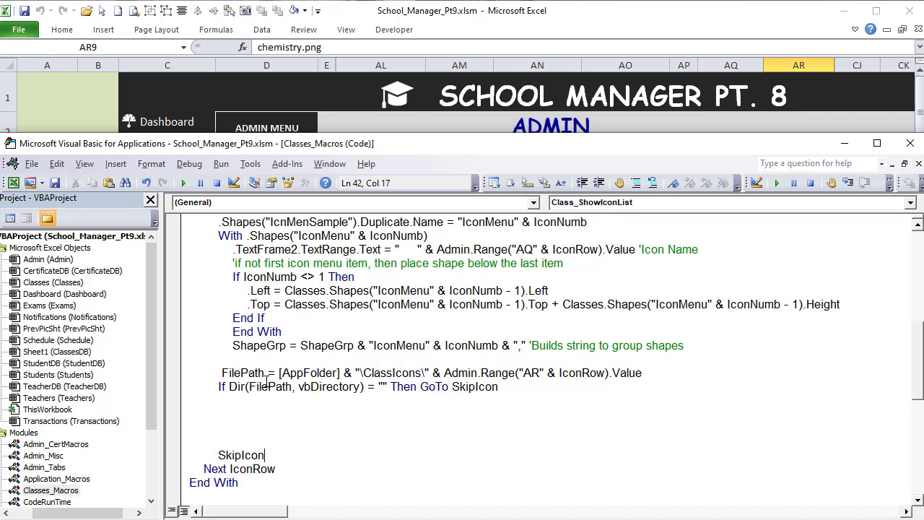
{"action": "key", "text": "Up"}
{"action": "key", "text": "Up"}
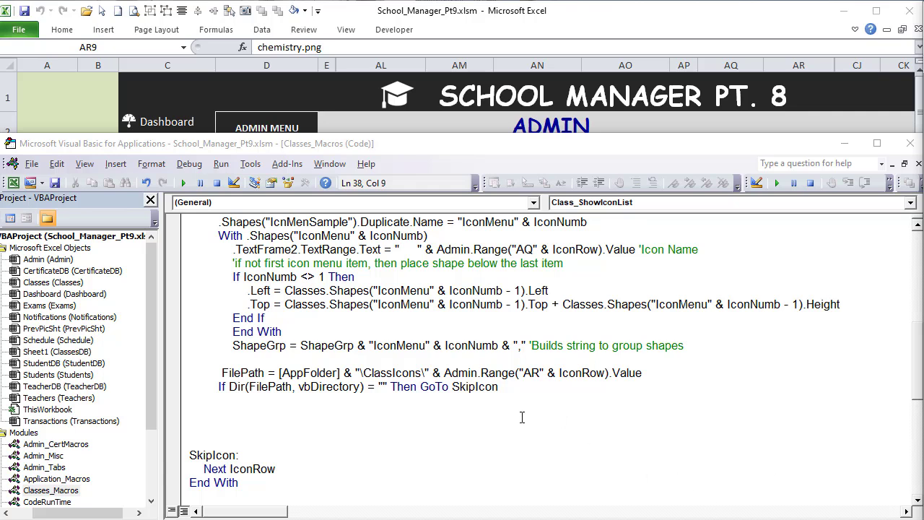
Below the If Dir line, write .Pictures.Insert(FilePath).Name = "IconItem" & IconNumb
{"action": "left_click", "coordinate": [476, 400]}
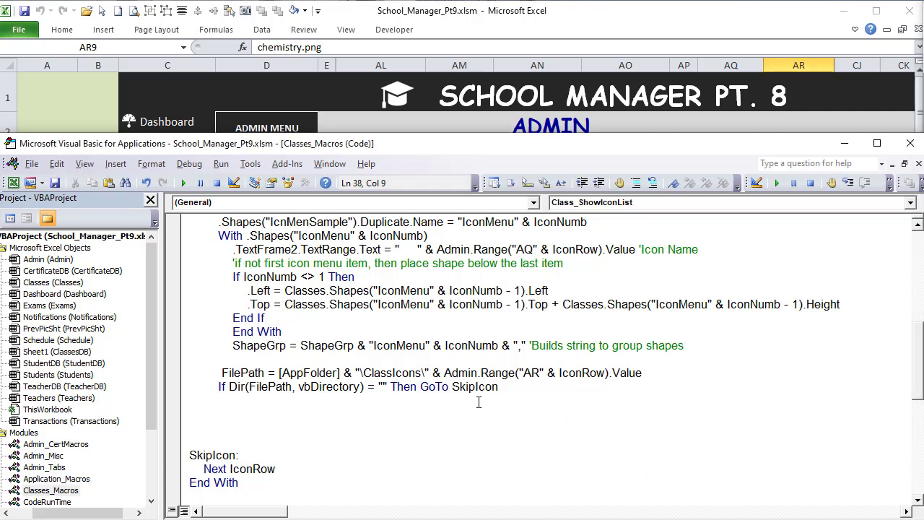
{"action": "type", "text": ".pictures.insert("}
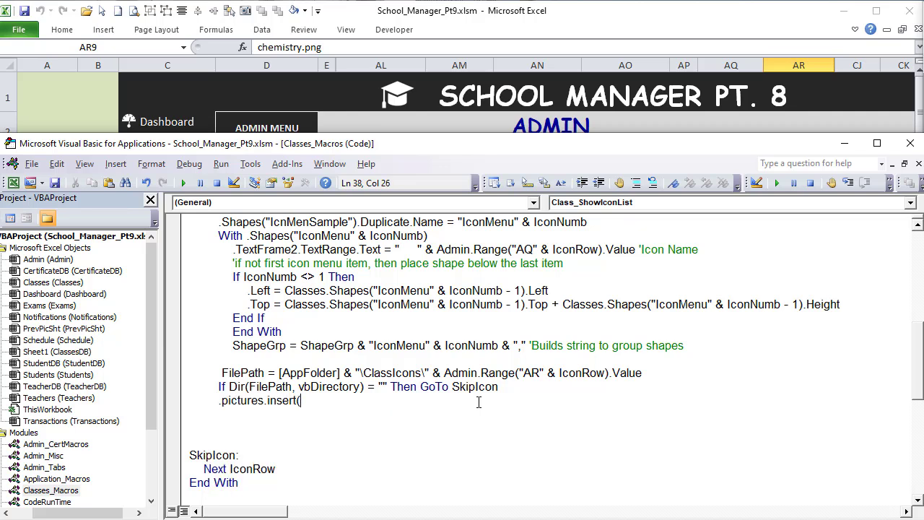
{"action": "type", "text": "FilePath).name = \"Ico"}
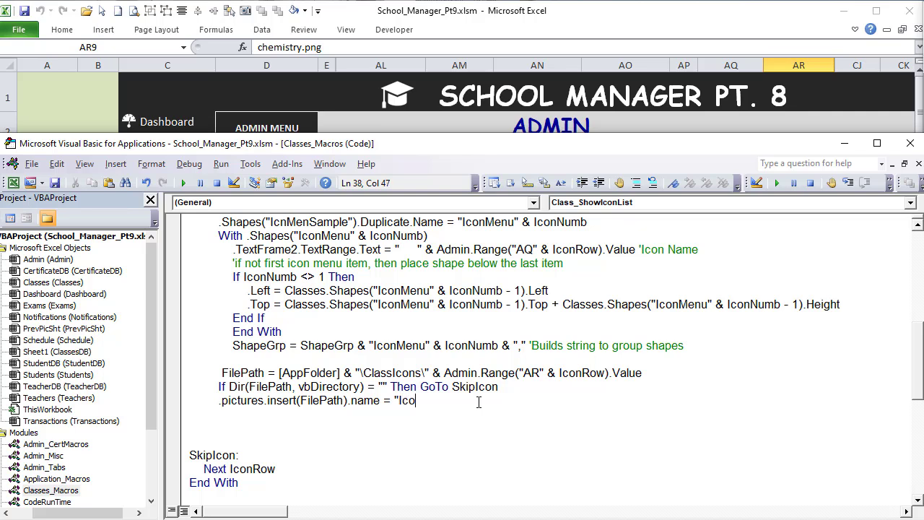
{"action": "type", "text": "nItem\" & Icon"}
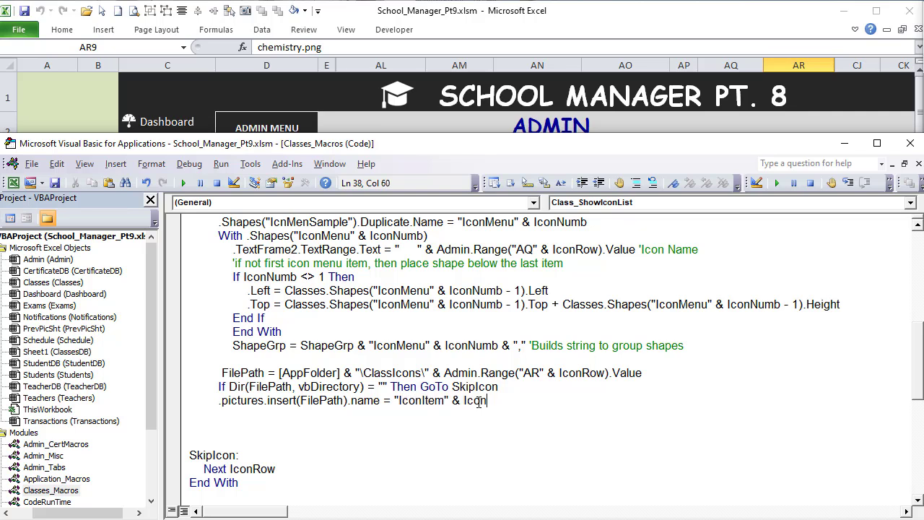
{"action": "type", "text": "Numb"}
Below the Pictures.Insert line, open a With .Shapes("IconItem" & IconNumb) block closed by End With, reusing the picture's name expression
{"action": "left_click_drag", "start_coordinate": [526, 406], "coordinate": [394, 402]}
{"action": "left_click", "coordinate": [380, 412]}
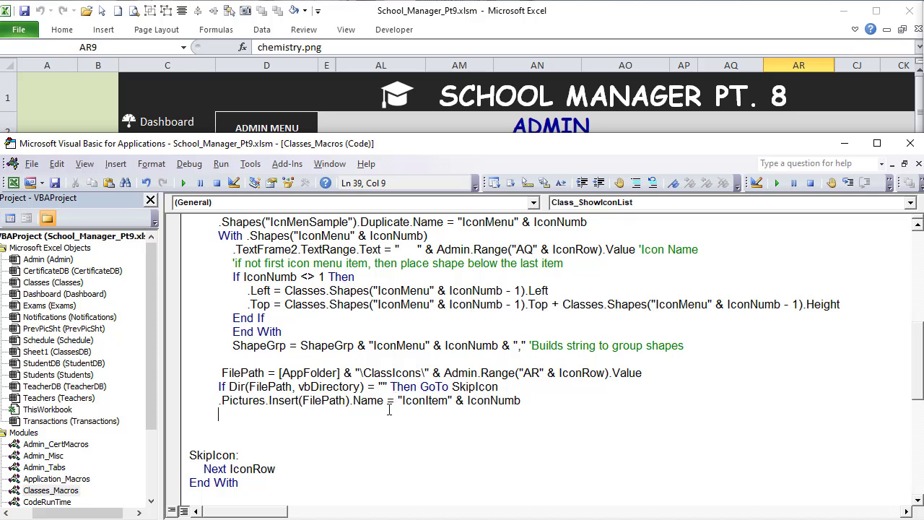
{"action": "type", "text": "With ."}
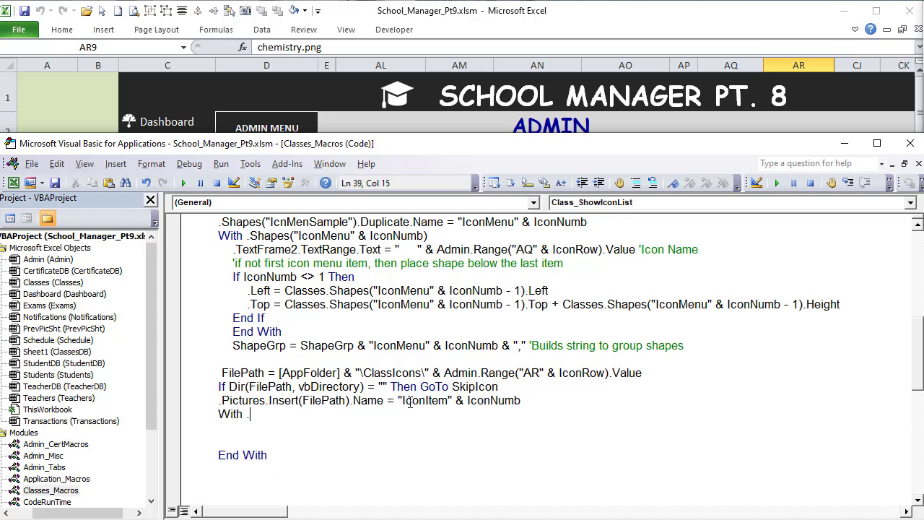
{"action": "type", "text": "Shapes(\""}
{"action": "key", "text": "ctrl+v"}
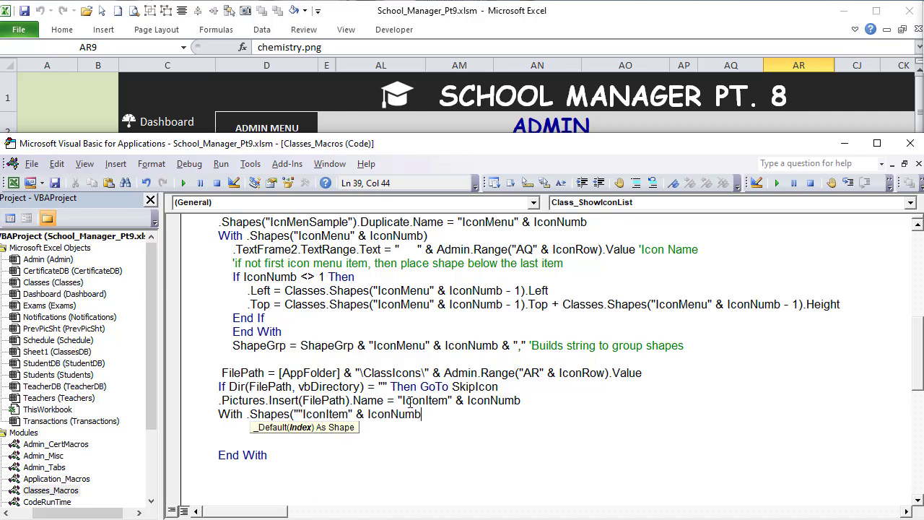
{"action": "left_click", "coordinate": [306, 413]}
{"action": "key", "text": "BackSpace"}
{"action": "left_click", "coordinate": [433, 413]}
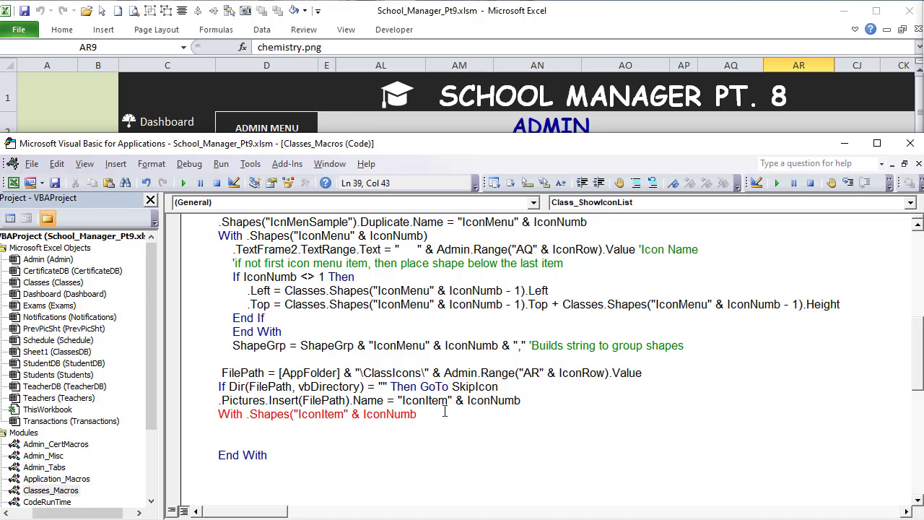
{"action": "type", "text": ")"}
{"action": "key", "text": "Return"}
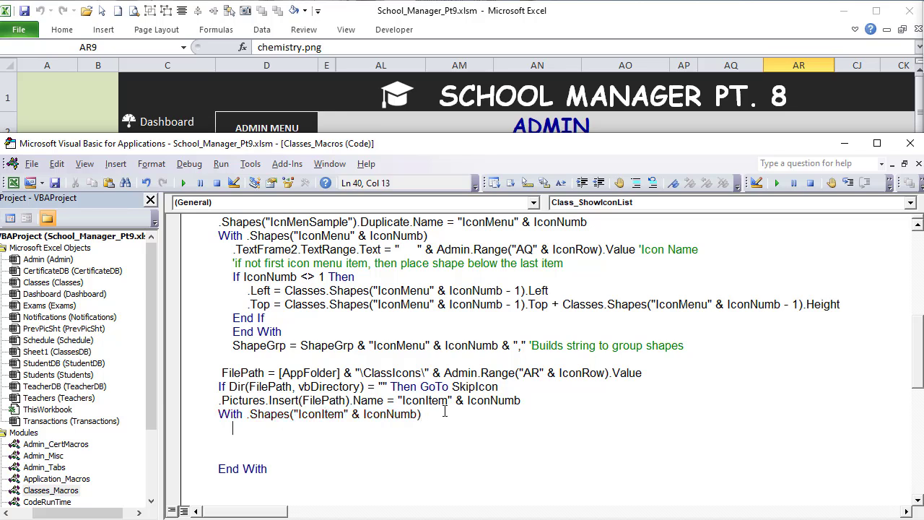
Inside the IconItem With block, add .LockAspectRatio = msoCTrue and start a new line
{"action": "type", "text": ".lo"}
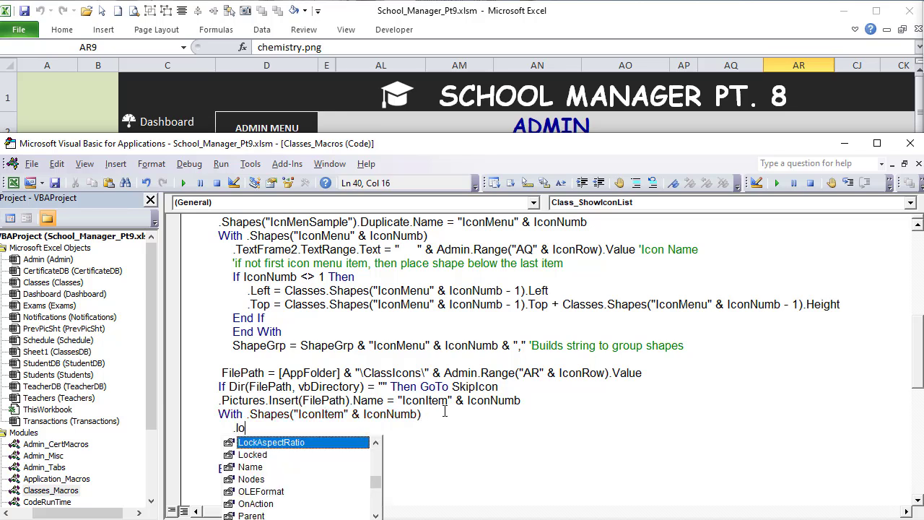
{"action": "key", "text": "Tab"}
{"action": "type", "text": "="}
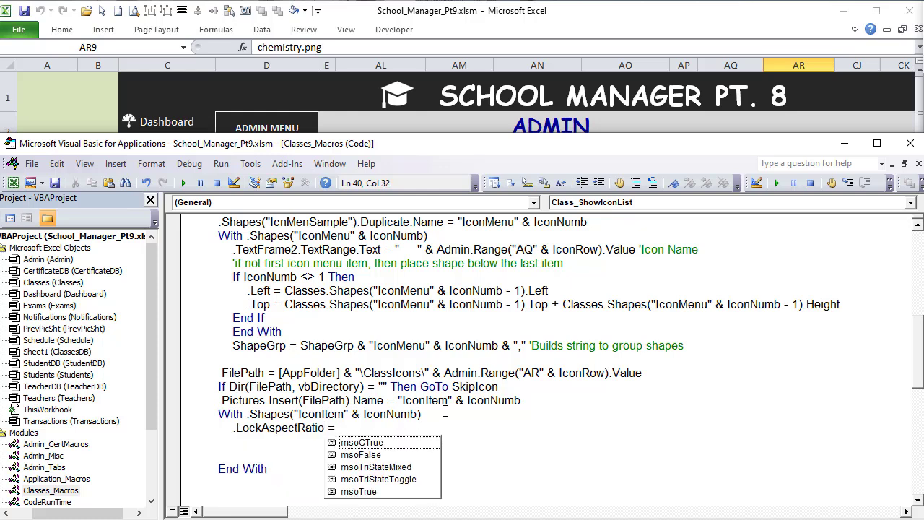
{"action": "key", "text": "Tab"}
{"action": "key", "text": "Return"}
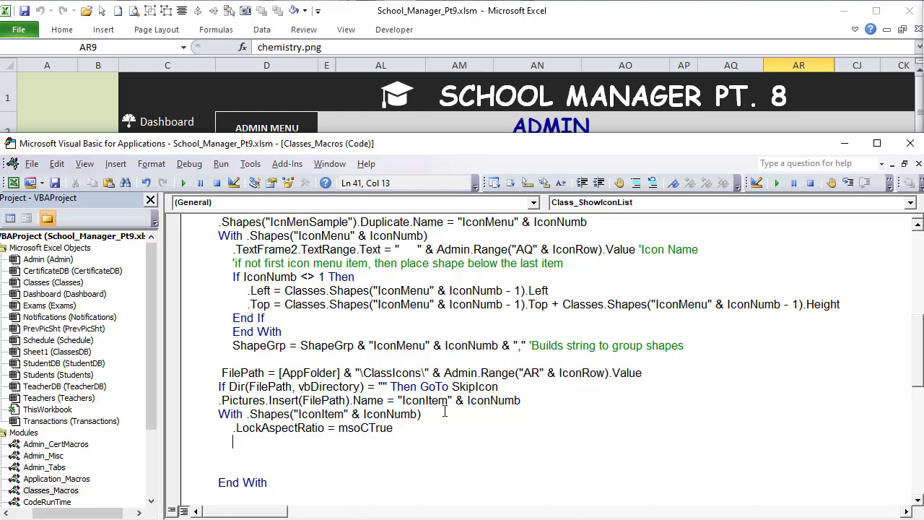
Below .LockAspectRatio in the IconItem With block, add .Height = 12 and start a new line
{"action": "type", "text": ".height"}
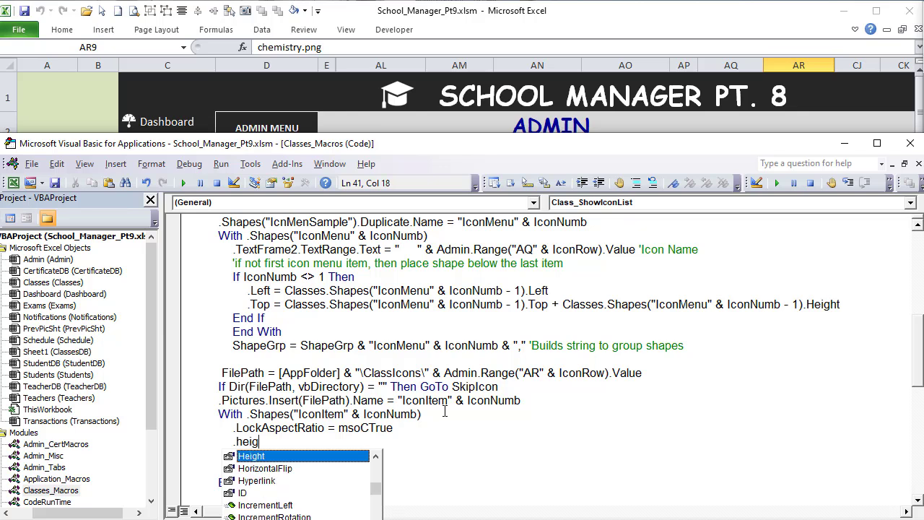
{"action": "key", "text": "Tab"}
{"action": "type", "text": "= 12"}
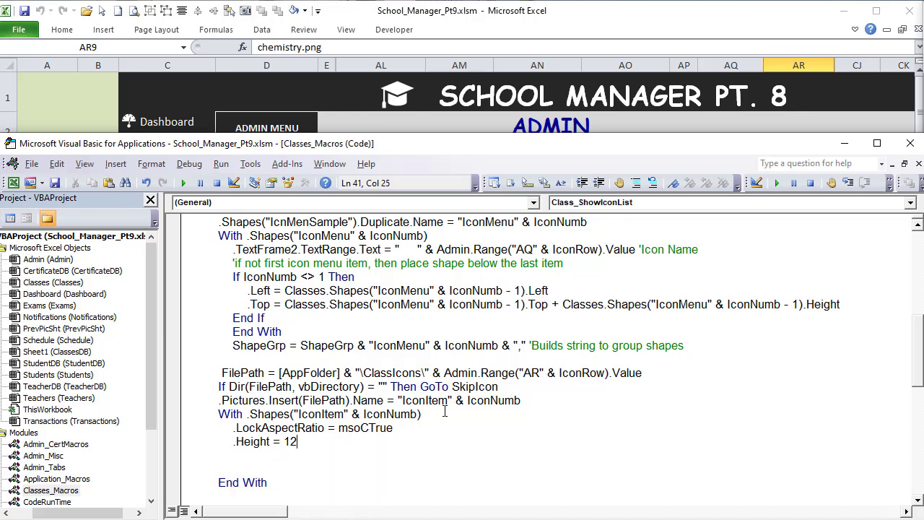
{"action": "key", "text": "Return"}
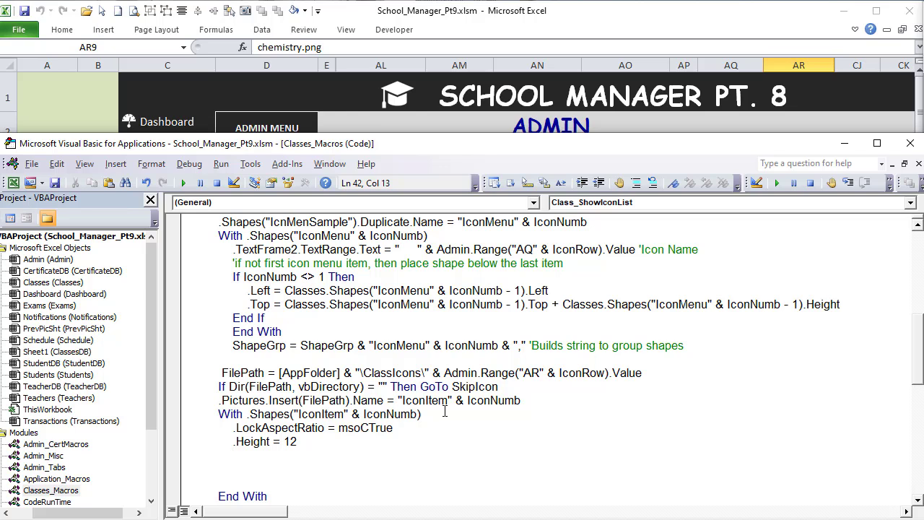
Below the height line, add .Left = Classes.Shapes("IconMenu" & IconNumb).Left + 2, reusing the shape reference from the code above
{"action": "type", "text": ".le"}
{"action": "key", "text": "Tab"}
{"action": "left_click_drag", "start_coordinate": [501, 290], "coordinate": [285, 291]}
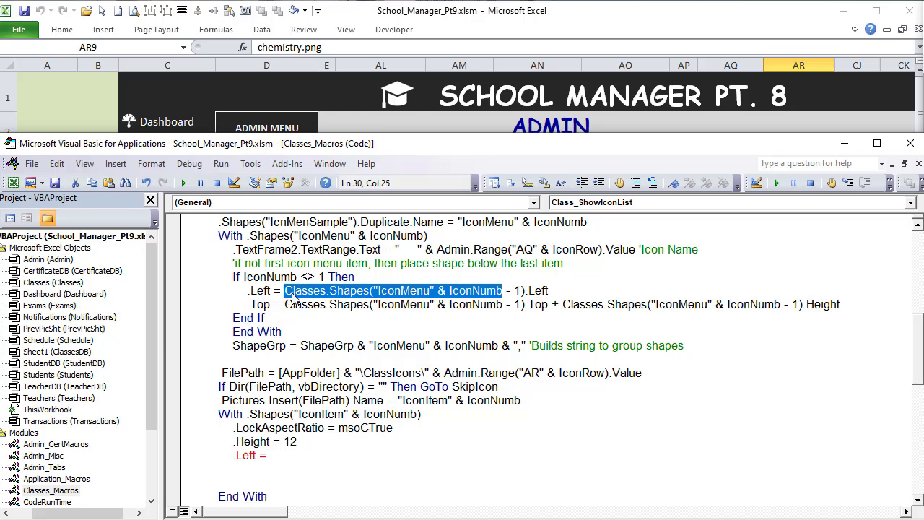
{"action": "left_click", "coordinate": [302, 454]}
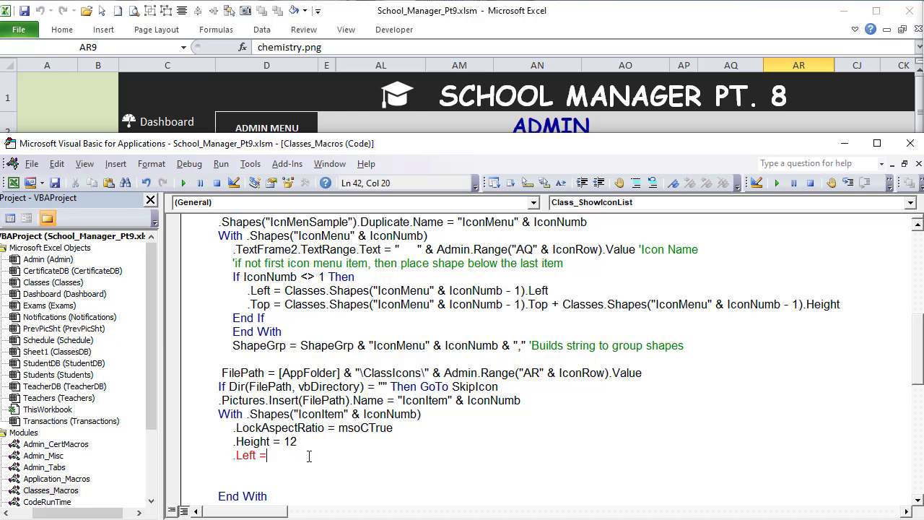
{"action": "type", "text": "Classes.Shapes(\"IconMenu\" & IconNumb"}
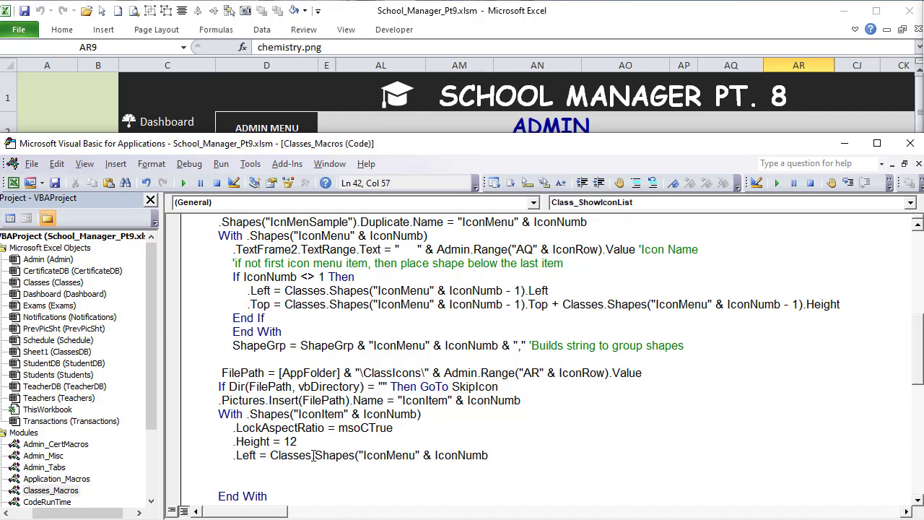
{"action": "type", "text": ").Left + 2"}
{"action": "key", "text": "Return"}
Below the .Left line, add .Top = Classes.Shapes("IconMenu" & IconNumb).Top + 2
{"action": "type", "text": ".Top"}
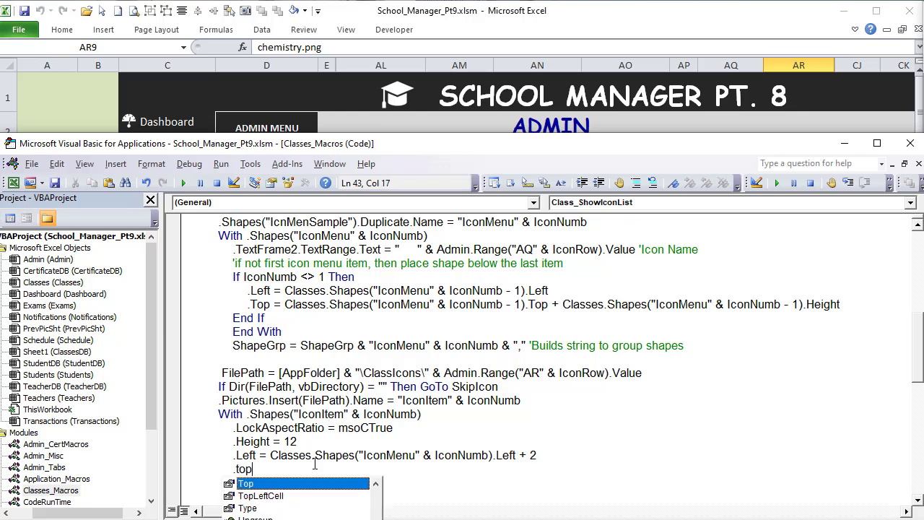
{"action": "type", "text": " ="}
{"action": "type", "text": "Classes.Shapes(\"IconMenu\" & IconNumb"}
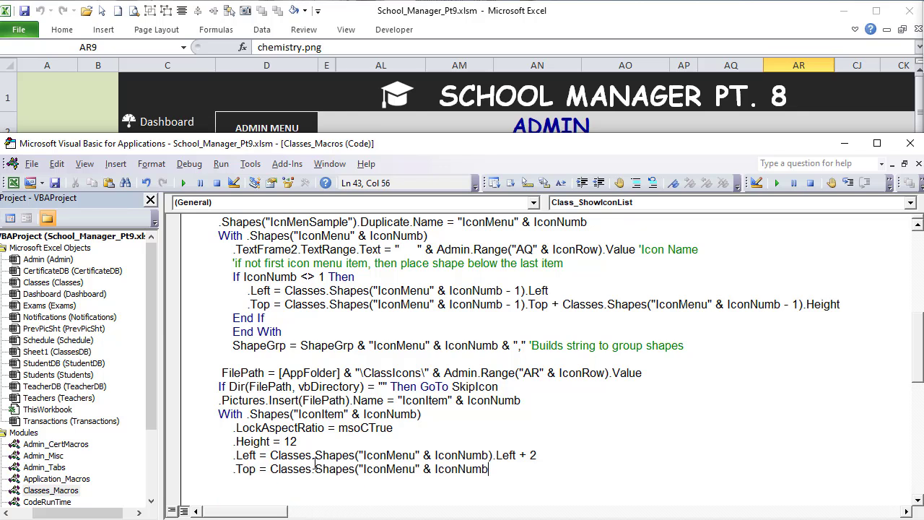
{"action": "type", "text": ").T"}
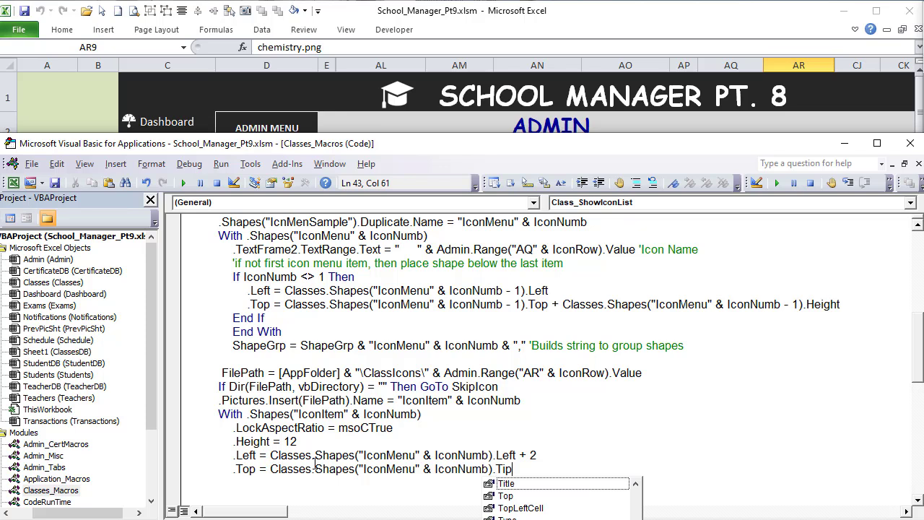
{"action": "type", "text": "op"}
{"action": "key", "text": "Escape"}
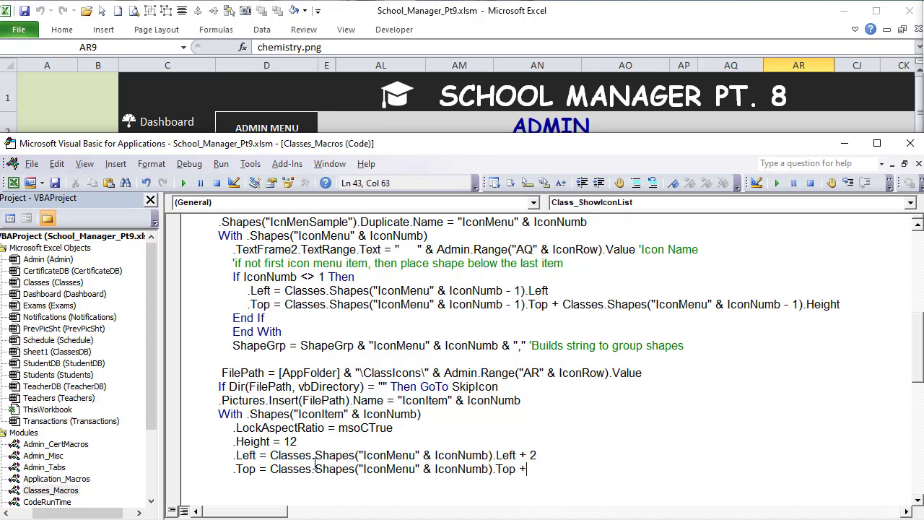
{"action": "type", "text": "+ 2"}
{"action": "key", "text": "Return"}
Finish the IconItem With block with .Visible = msoCTrue and remove the blank lines above its End With
{"action": "type", "text": ".Visible"}
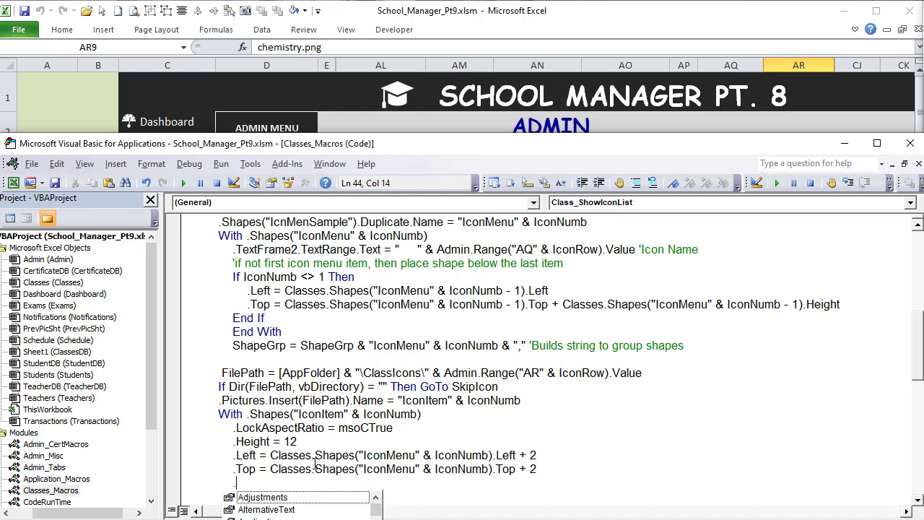
{"action": "key", "text": "Escape"}
{"action": "type", "text": "= ms"}
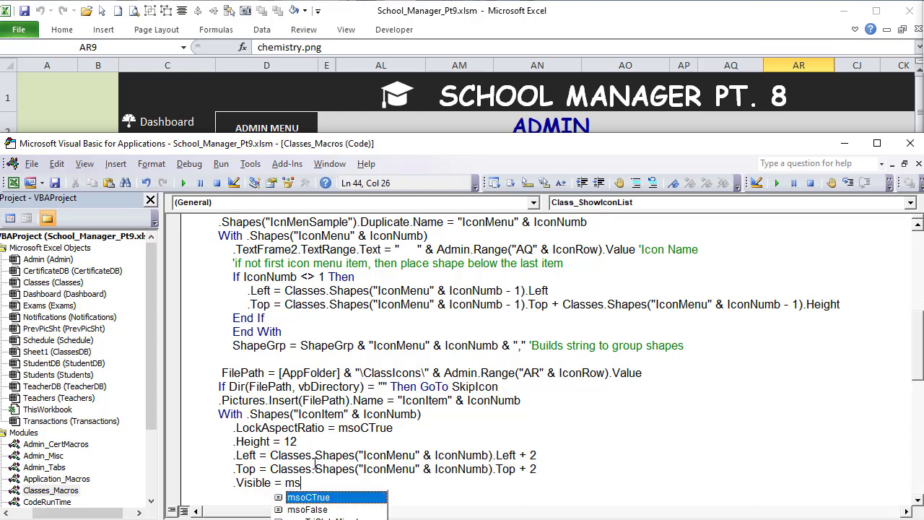
{"action": "key", "text": "Tab"}
{"action": "scroll", "coordinate": [317, 464], "scroll_direction": "down", "scroll_amount": 3}
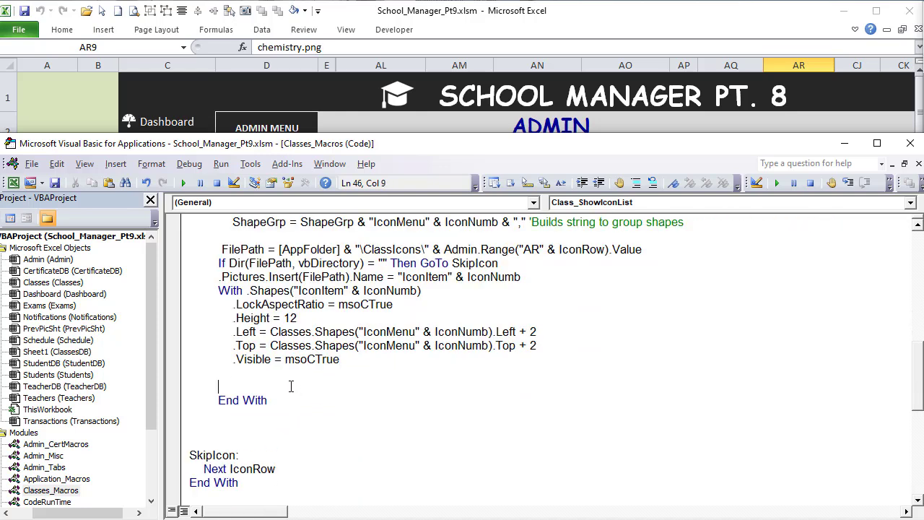
{"action": "left_click_drag", "start_coordinate": [295, 388], "coordinate": [189, 373]}
{"action": "key", "text": "BackSpace"}
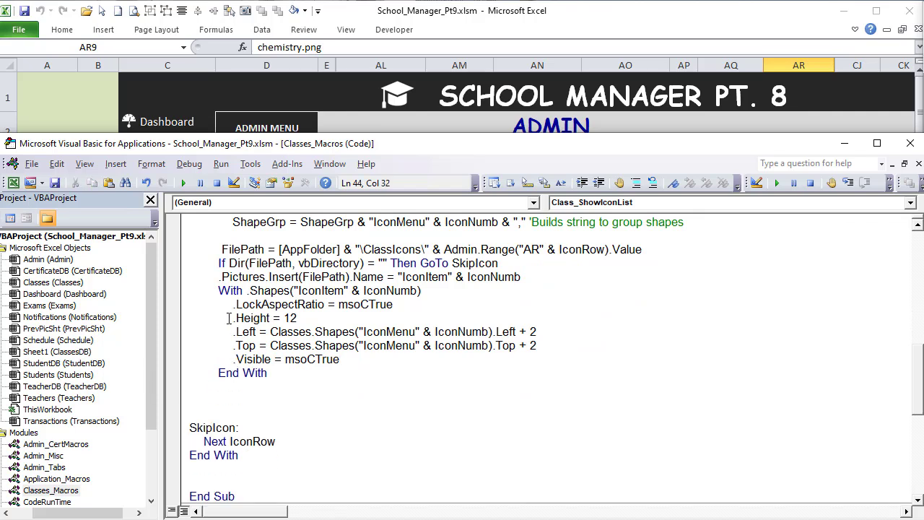
Copy the commented ShapeGrp line below the IconItem block's End With, changing it to ShapeGrp = ShapeGrp & "IconItem" & IconNumb & ","
{"action": "scroll", "coordinate": [322, 362], "scroll_direction": "up", "scroll_amount": 2}
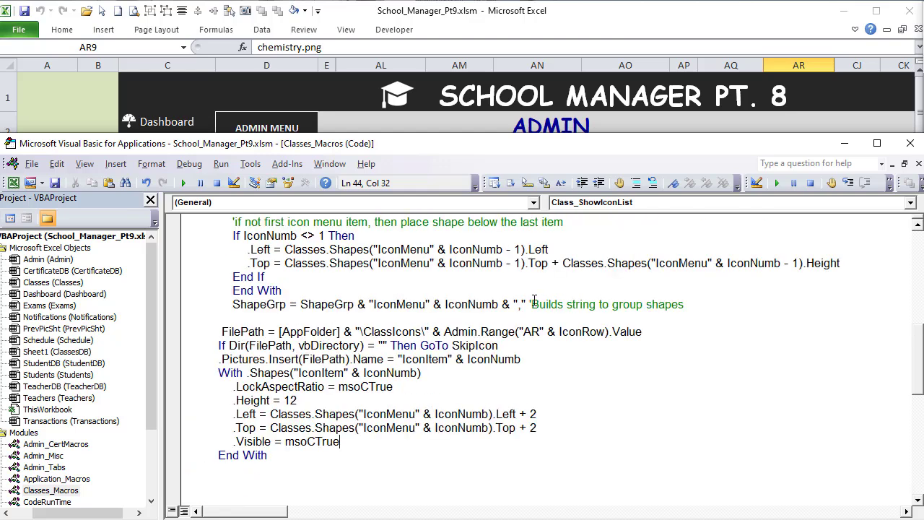
{"action": "left_click_drag", "start_coordinate": [679, 309], "coordinate": [239, 304]}
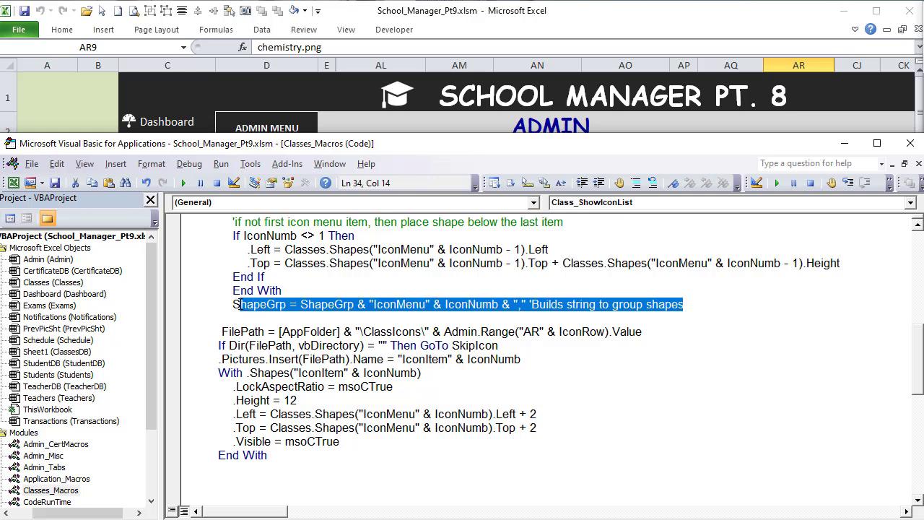
{"action": "left_click", "coordinate": [255, 471]}
{"action": "type", "text": "ShapeGrp = ShapeGrp & \"IconMenu\" & IconNumb & \",\" 'Builds string to group shapes"}
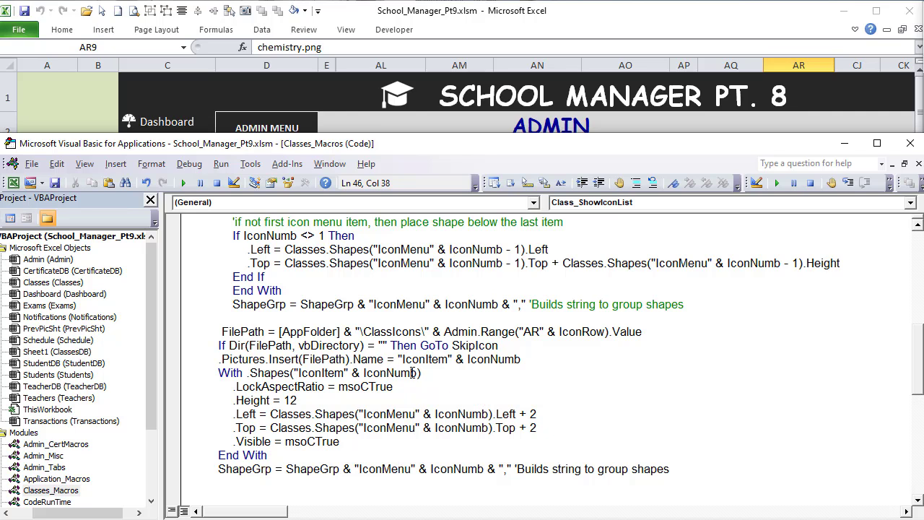
{"action": "left_click_drag", "start_coordinate": [418, 373], "coordinate": [293, 373]}
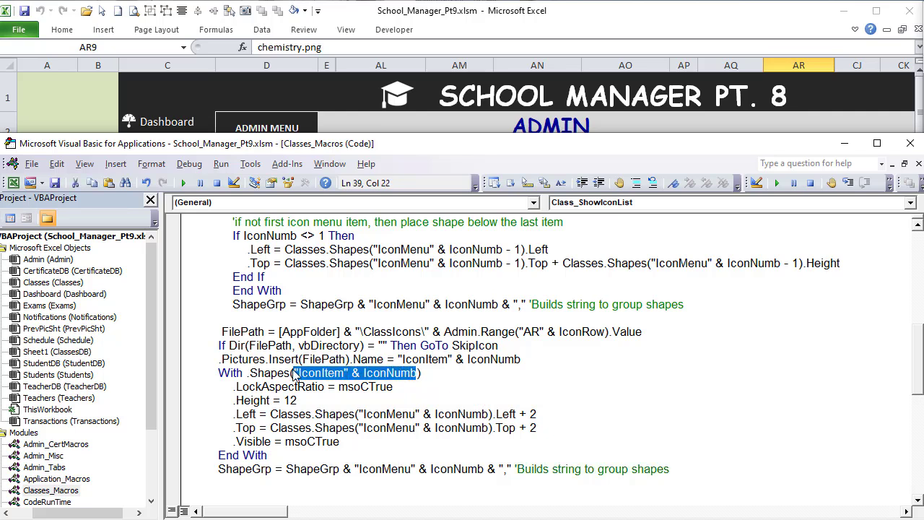
{"action": "left_click_drag", "start_coordinate": [483, 470], "coordinate": [352, 470]}
{"action": "type", "text": "\"IconItem\" & IconNumb"}
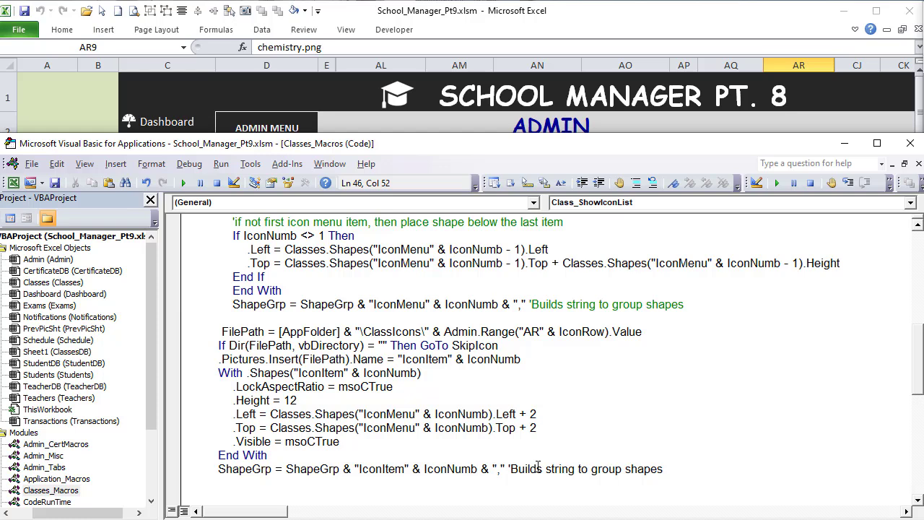
Below the new ShapeGrp line, add IconNumb = IconNumb + 1 and delete the blank line after it
{"action": "scroll", "coordinate": [243, 461], "scroll_direction": "down", "scroll_amount": 1}
{"action": "left_click", "coordinate": [249, 443]}
{"action": "key", "text": "Tab"}
{"action": "type", "text": "IconNu"}
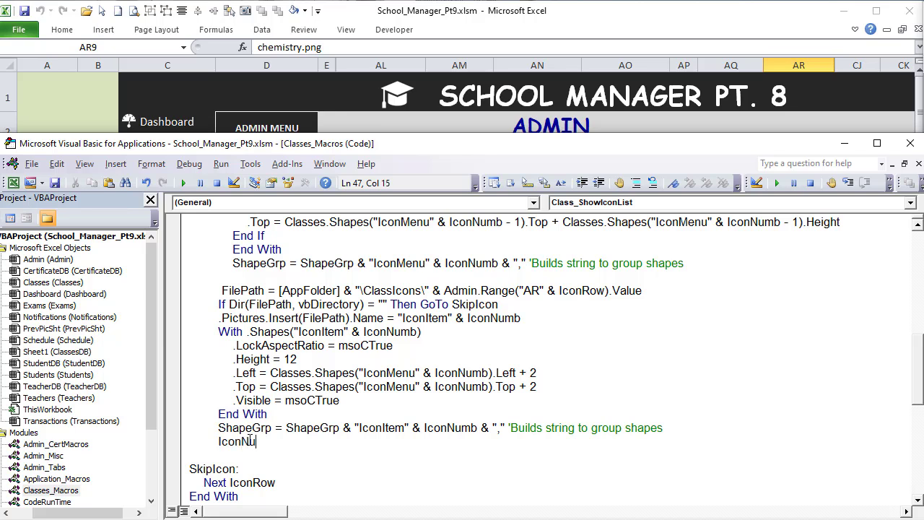
{"action": "type", "text": "mb = IconNumb + 1"}
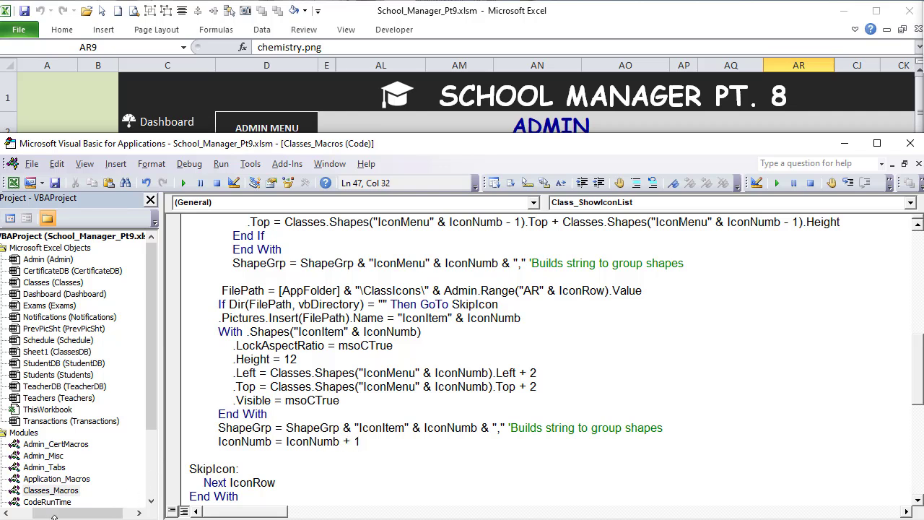
{"action": "key", "text": "shift+Down"}
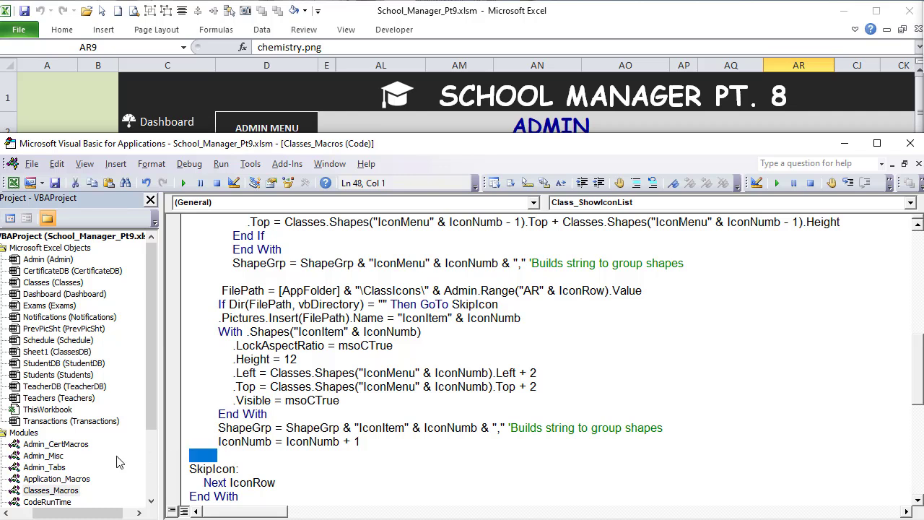
{"action": "key", "text": "Delete"}
Move the SkipIcon: label above IconNumb = IconNumb + 1 and remove the leftover blank line before Next IconRow
{"action": "left_click", "coordinate": [704, 424]}
{"action": "key", "text": "Return"}
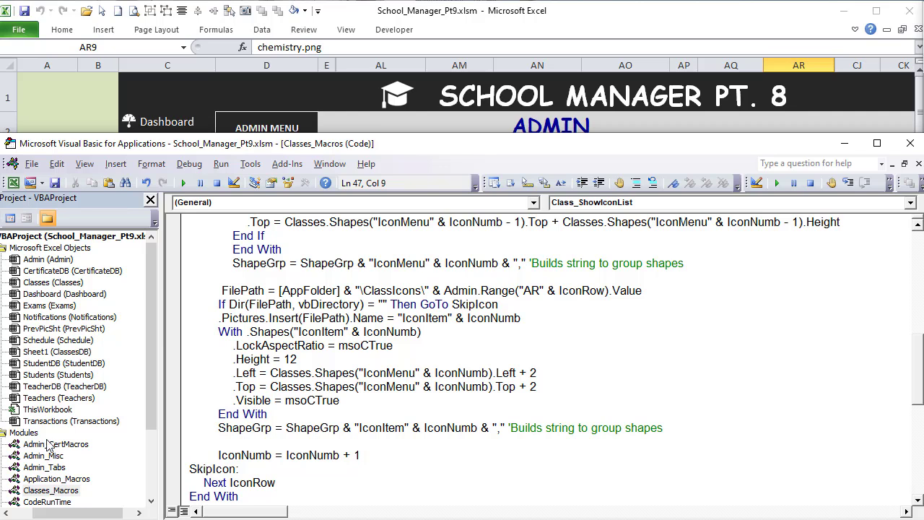
{"action": "left_click_drag", "start_coordinate": [254, 468], "coordinate": [169, 468]}
{"action": "left_click_drag", "start_coordinate": [193, 470], "coordinate": [190, 442]}
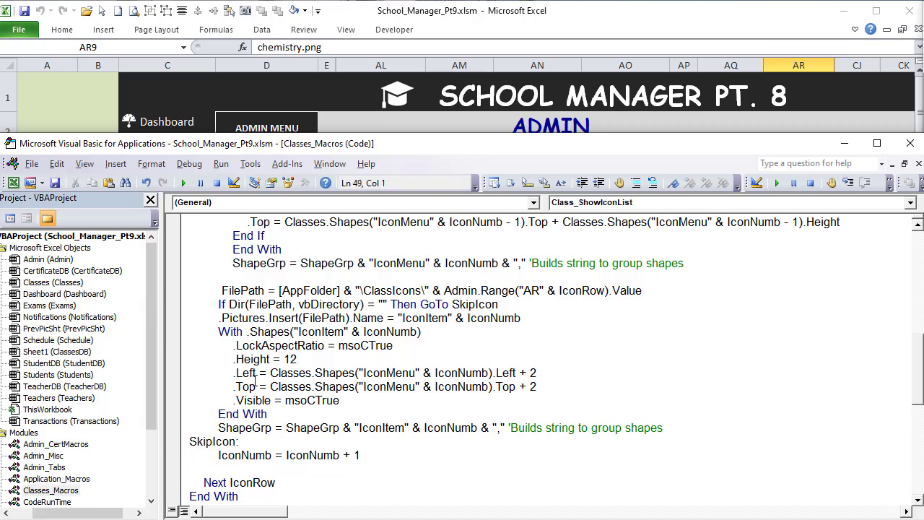
{"action": "key", "text": "BackSpace"}
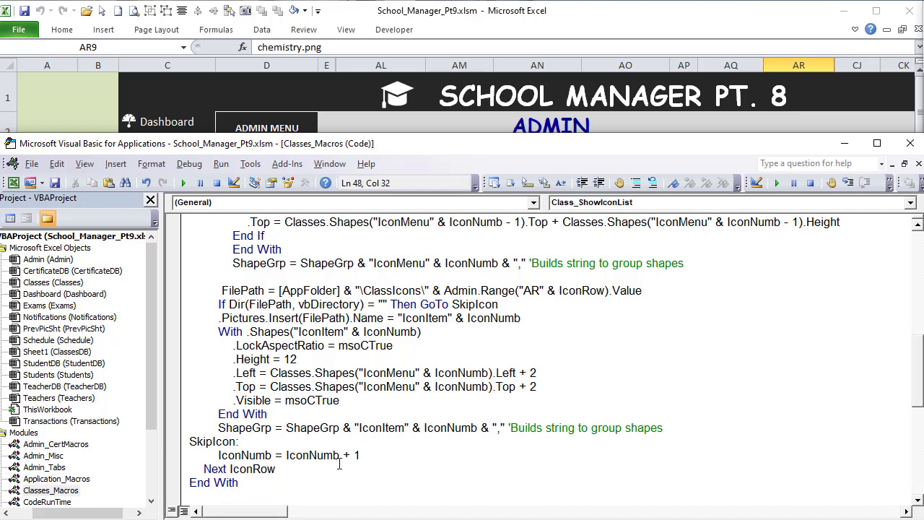
{"action": "left_click_drag", "start_coordinate": [277, 470], "coordinate": [300, 455]}
{"action": "left_click_drag", "start_coordinate": [239, 441], "coordinate": [181, 447]}
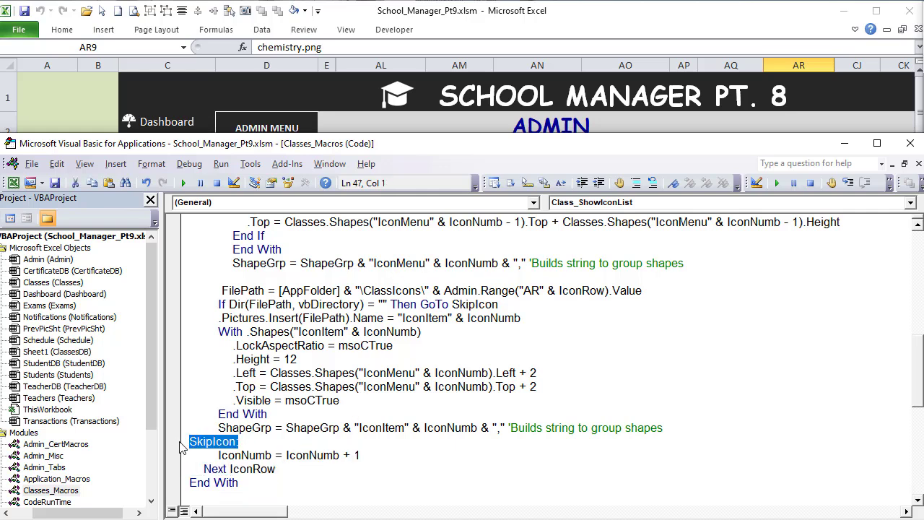
{"action": "scroll", "coordinate": [592, 407], "scroll_direction": "down", "scroll_amount": 1}
{"action": "left_click", "coordinate": [592, 414]}
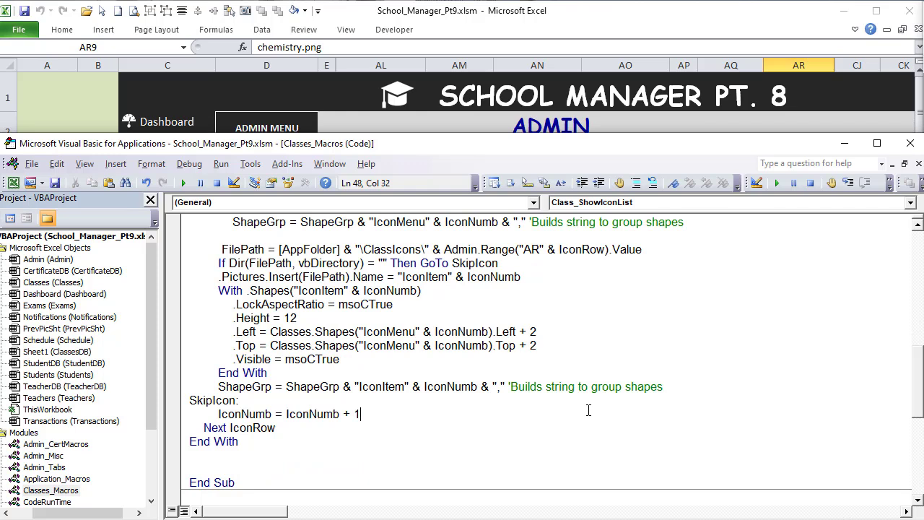
Below Next IconRow, write ShapeGrp = Left(ShapeGrp, Len(ShapeGrp) - 1) to strip the trailing comma, and start a new line
{"action": "left_click", "coordinate": [592, 427]}
{"action": "key", "text": "Return"}
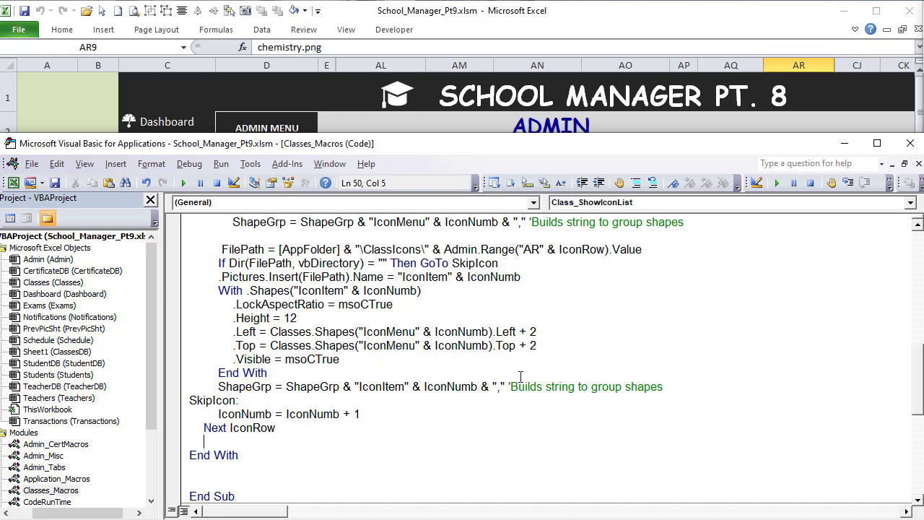
{"action": "double_click", "coordinate": [498, 388]}
{"action": "left_click", "coordinate": [354, 436]}
{"action": "type", "text": "ShapeGrp = Left("}
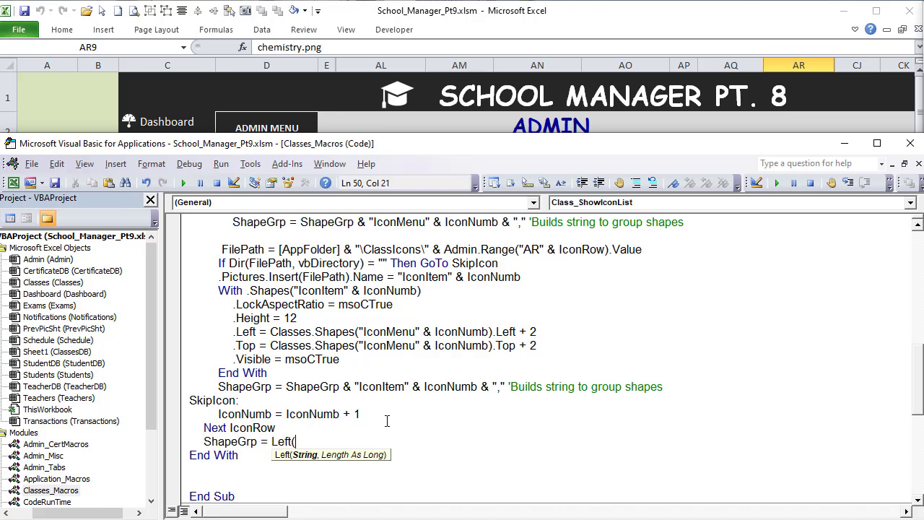
{"action": "type", "text": "ShapeGrp,Len("}
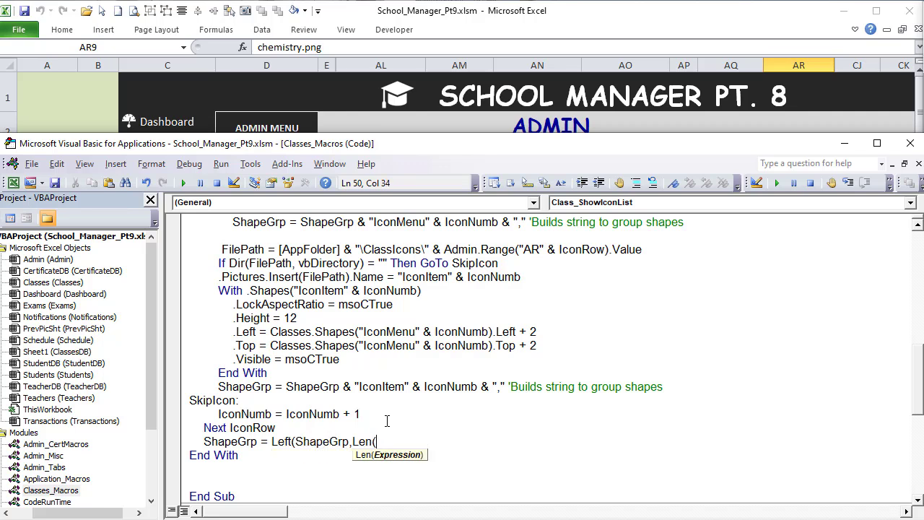
{"action": "type", "text": "ShapeGrp)"}
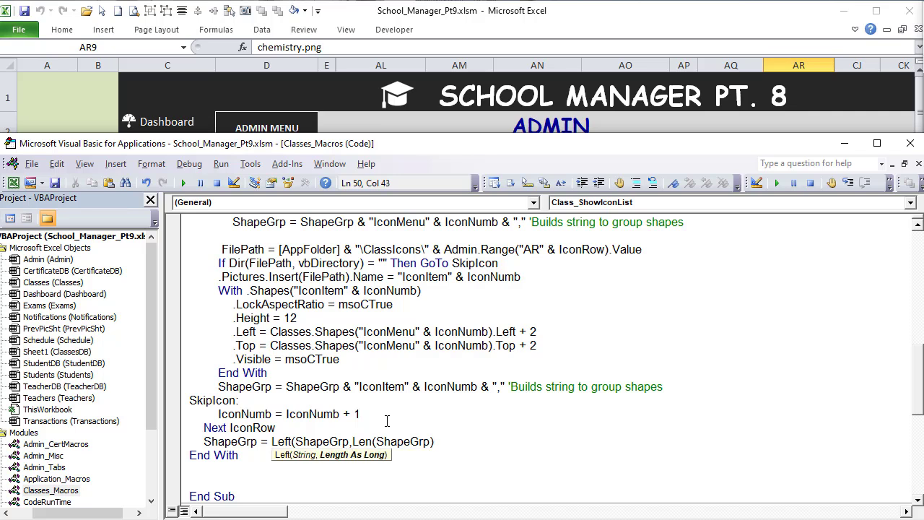
{"action": "type", "text": " -"}
{"action": "type", "text": "1"}
{"action": "type", "text": "("}
{"action": "key", "text": "BackSpace"}
{"action": "type", "text": ")"}
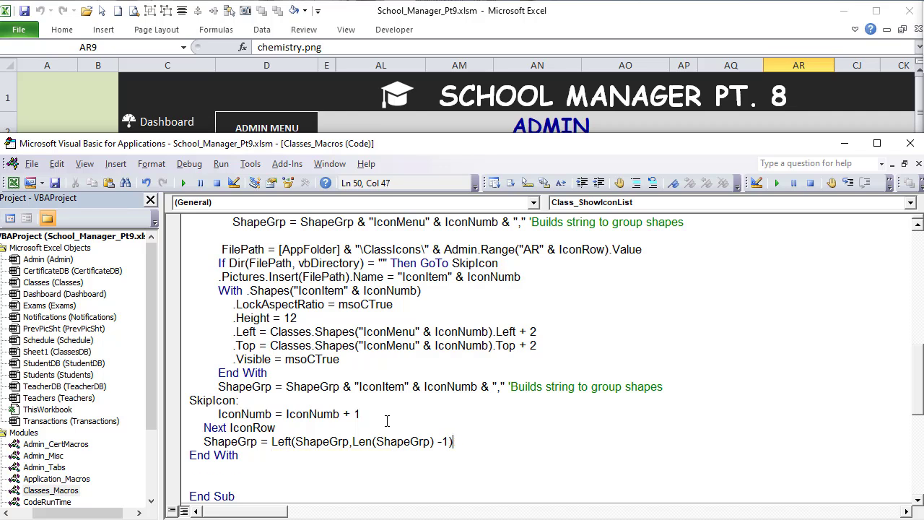
{"action": "key", "text": "Return"}
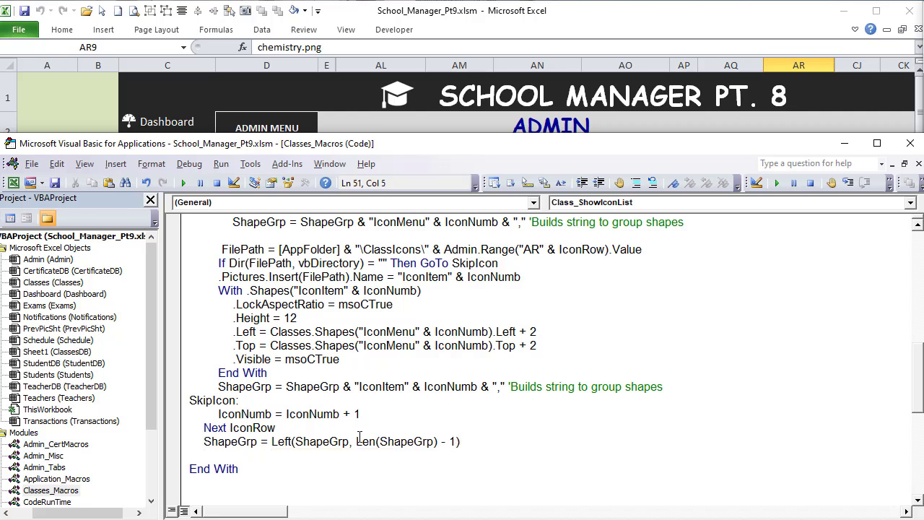
{"action": "mouse_move", "coordinate": [357, 440]}
{"action": "left_mouse_down"}
{"action": "mouse_move", "coordinate": [456, 440]}
{"action": "mouse_move", "coordinate": [356, 441]}
{"action": "left_mouse_up"}
{"action": "left_click_drag", "start_coordinate": [455, 442], "coordinate": [396, 442]}
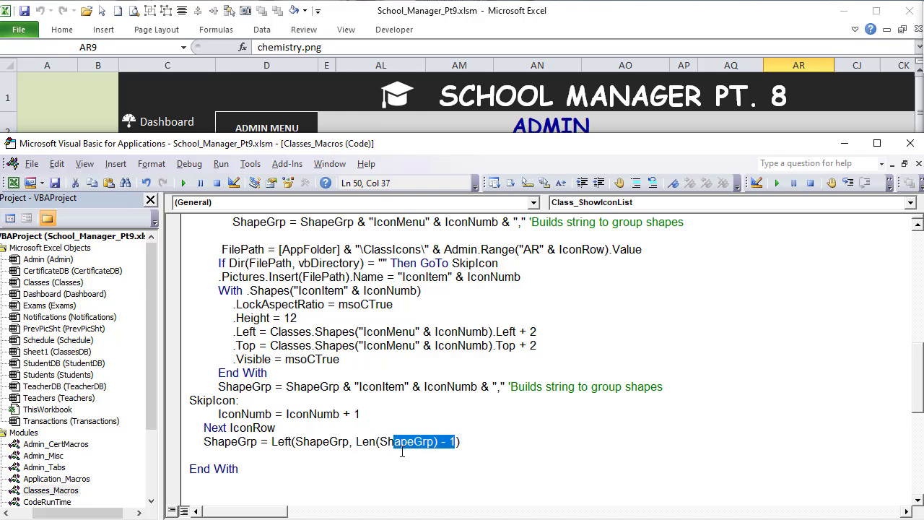
{"action": "left_click", "coordinate": [335, 451]}
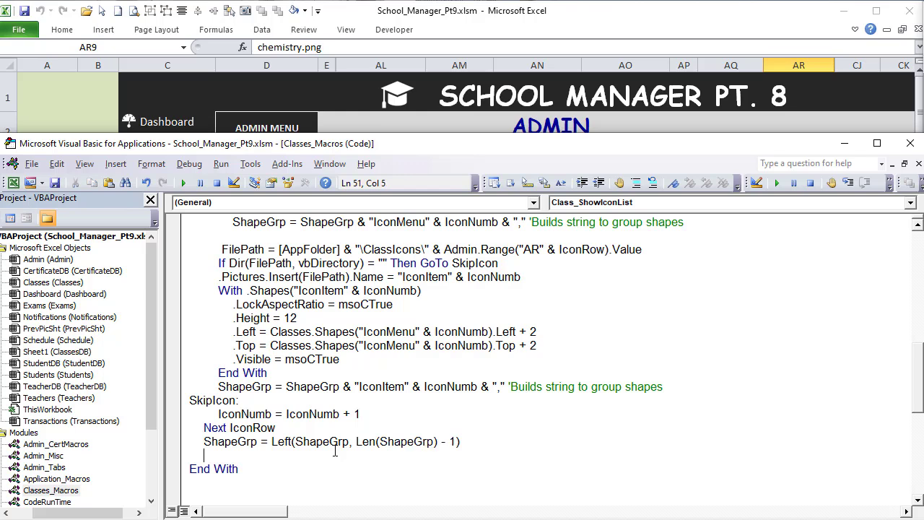
Below the trailing-comma line, write ShapeArr = Split(ShapeGrp, ",") and start a new line
{"action": "type", "text": "ShapeArr = Split("}
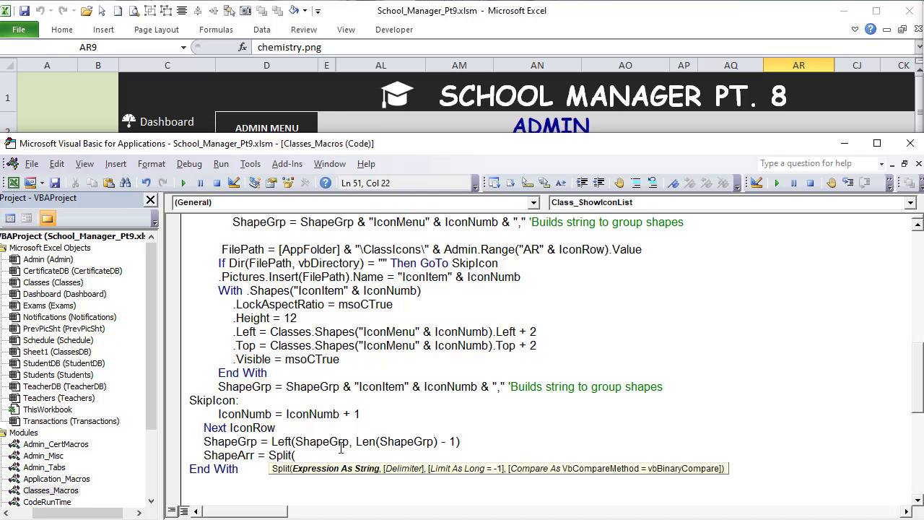
{"action": "type", "text": "ShapeGrp, \",\")"}
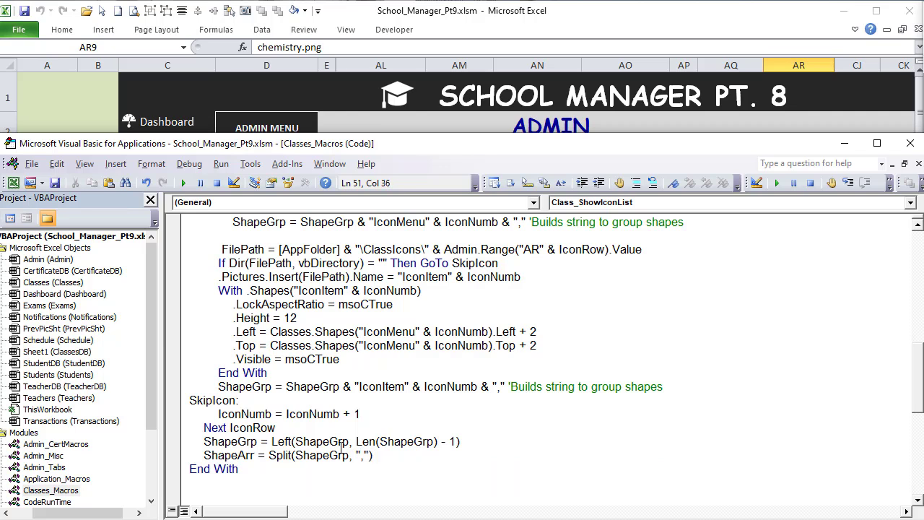
{"action": "key", "text": "Return"}
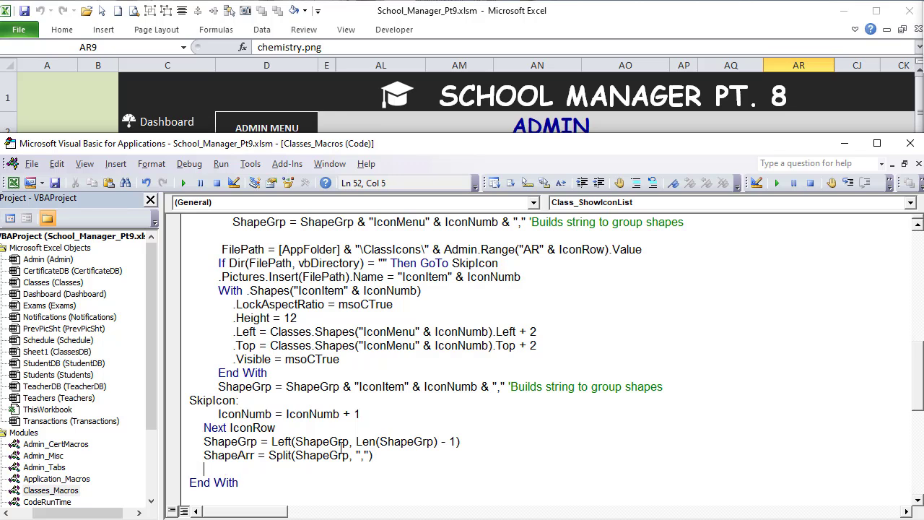
Below the Split line, add a With .Shapes.Range(ShapeArr).Group block closed by End With
{"action": "type", "text": "With..sh"}
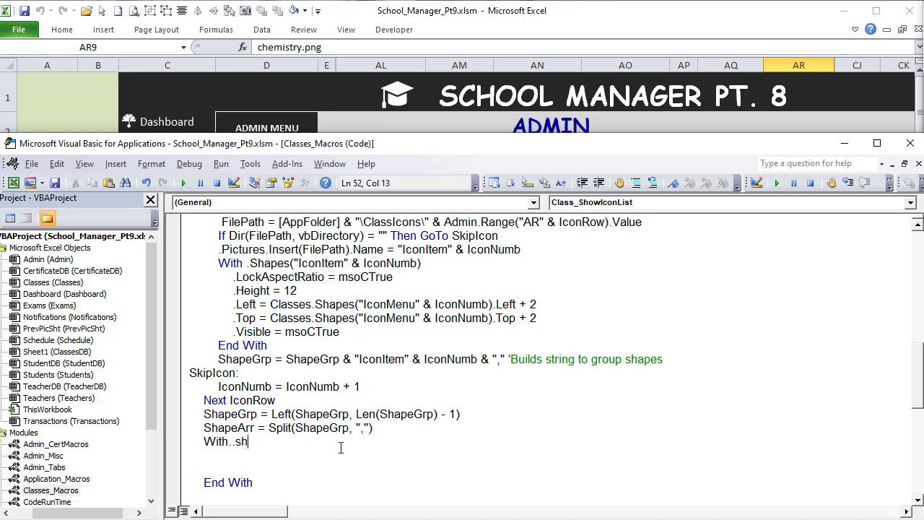
{"action": "key", "text": "BackSpace"}
{"action": "key", "text": "BackSpace"}
{"action": "key", "text": "BackSpace"}
{"action": "key", "text": "BackSpace"}
{"action": "key", "text": "BackSpace"}
{"action": "key", "text": "BackSpace"}
{"action": "key", "text": "BackSpace"}
{"action": "key", "text": "BackSpace"}
{"action": "type", "text": ".sha"}
{"action": "key", "text": "Tab"}
{"action": "type", "text": "("}
{"action": "key", "text": "BackSpace"}
{"action": "type", "text": ".Range(\"  \").value"}
{"action": "key", "text": "Left"}
{"action": "key", "text": "Left"}
{"action": "key", "text": "Left"}
{"action": "key", "text": "Left"}
{"action": "key", "text": "Left"}
{"action": "key", "text": "Left"}
{"action": "key", "text": "Left"}
{"action": "key", "text": "Left"}
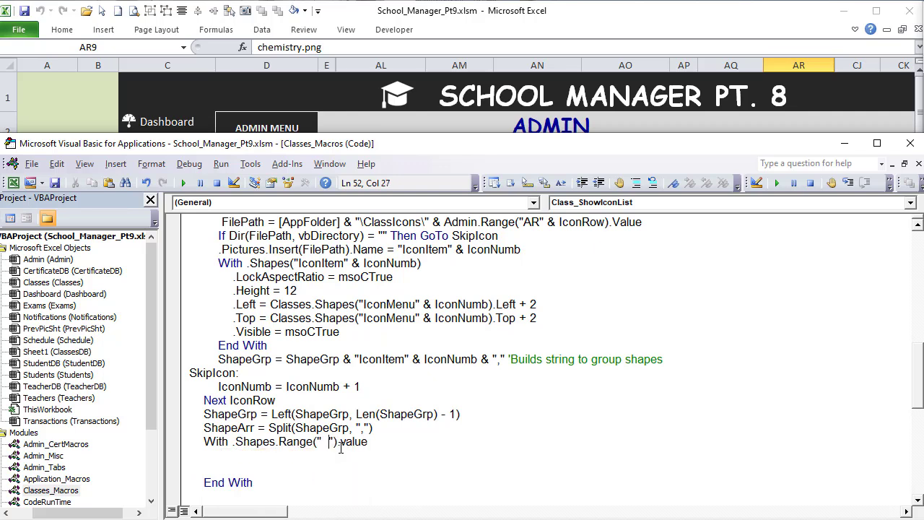
{"action": "key", "text": "BackSpace"}
{"action": "left_click_drag", "start_coordinate": [392, 439], "coordinate": [322, 448]}
{"action": "key", "text": "BackSpace"}
{"action": "key", "text": "BackSpace"}
{"action": "type", "text": "Shape"}
{"action": "type", "text": "Arr"}
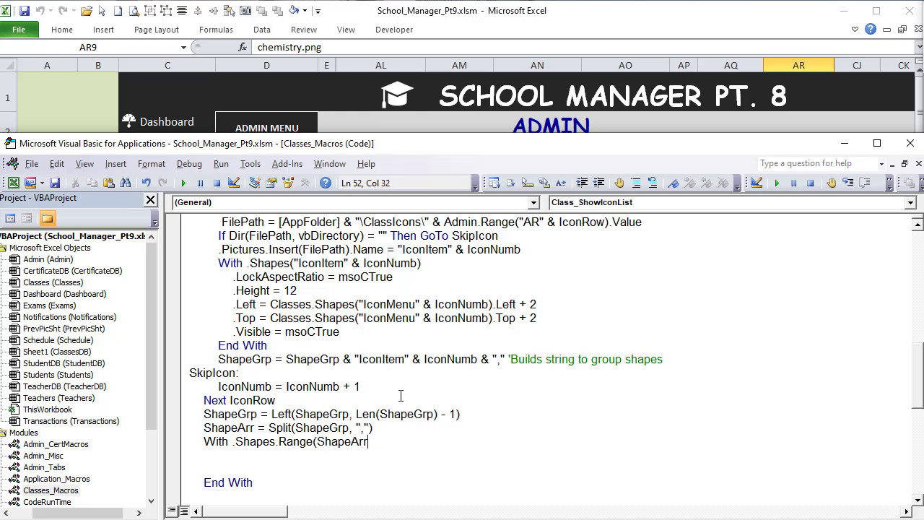
{"action": "type", "text": ").Group"}
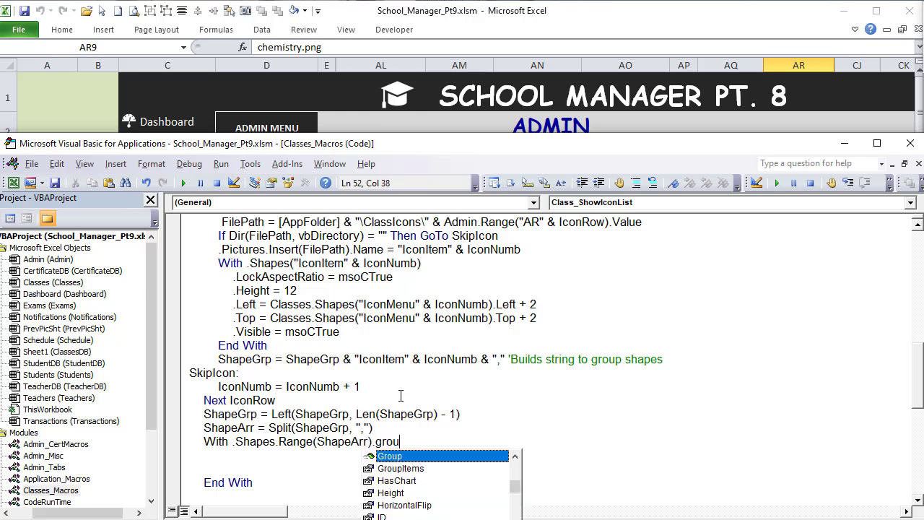
{"action": "key", "text": "Return"}
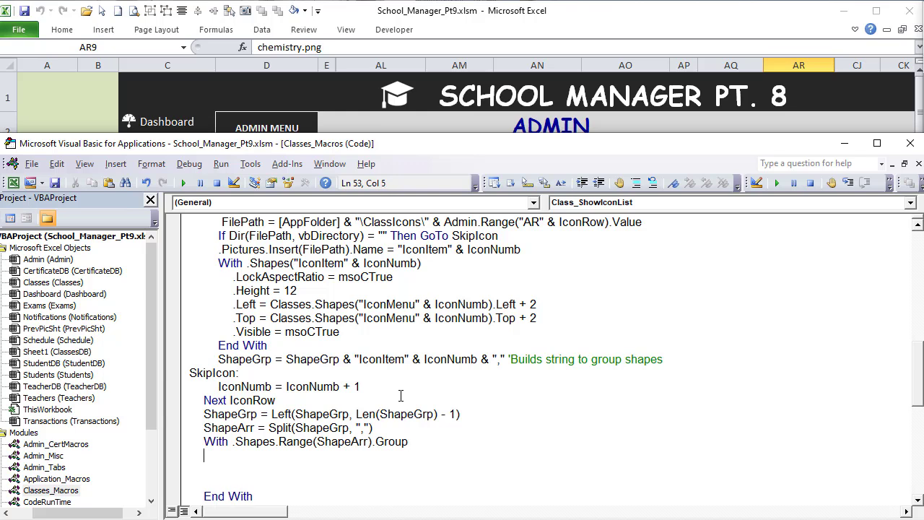
Inside the group's With block, write .Name = "IconMenuGrp", reusing the name from the menu deletion line
{"action": "key", "text": "Tab"}
{"action": "key", "text": "Tab"}
{"action": "type", "text": ".name"}
{"action": "scroll", "coordinate": [401, 396], "scroll_direction": "up", "scroll_amount": 6}
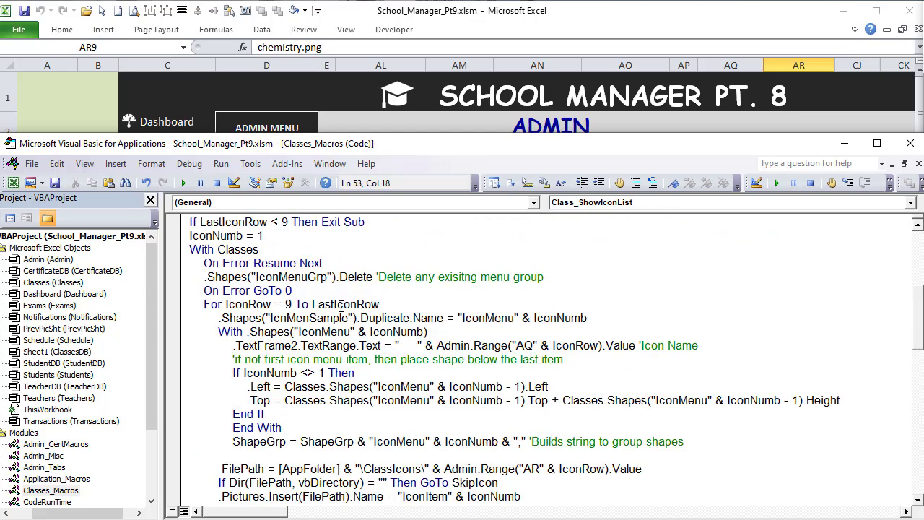
{"action": "left_click_drag", "start_coordinate": [352, 318], "coordinate": [263, 317]}
{"action": "scroll", "coordinate": [271, 311], "scroll_direction": "up", "scroll_amount": 1}
{"action": "left_click_drag", "start_coordinate": [334, 317], "coordinate": [250, 318]}
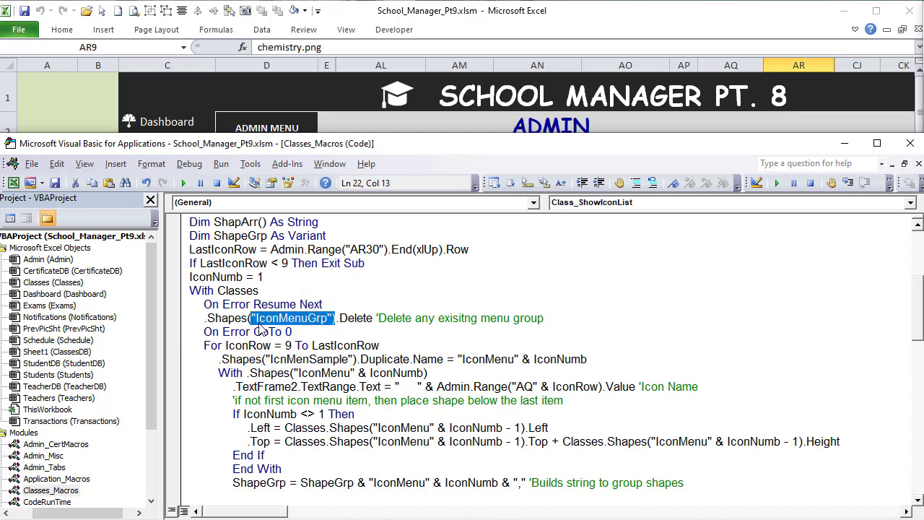
{"action": "scroll", "coordinate": [281, 390], "scroll_direction": "down", "scroll_amount": 8}
{"action": "left_click", "coordinate": [298, 421]}
{"action": "type", "text": "="}
{"action": "type", "text": "\"IconMenuGrp\")"}
{"action": "key", "text": "BackSpace"}
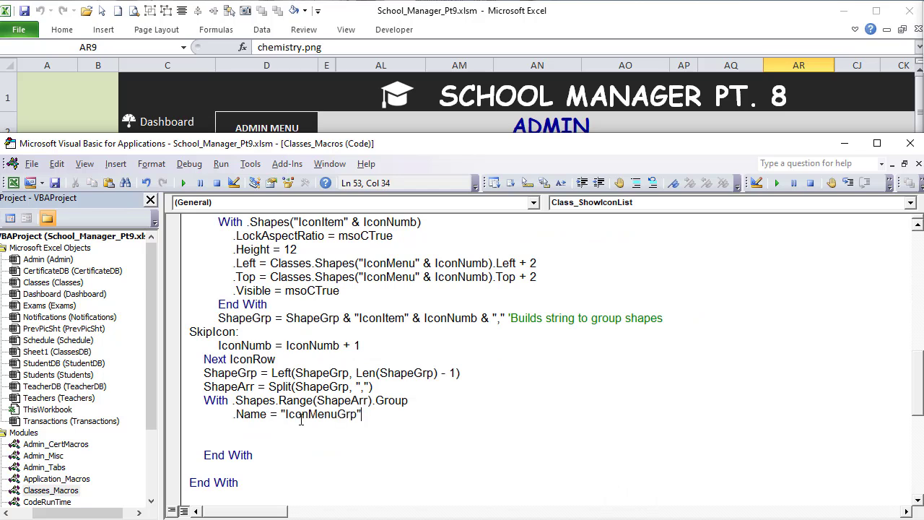
Below the .Name line, align the group horizontally with .Left = Classes.Range("M21").Left
{"action": "key", "text": "Return"}
{"action": "type", "text": ".top"}
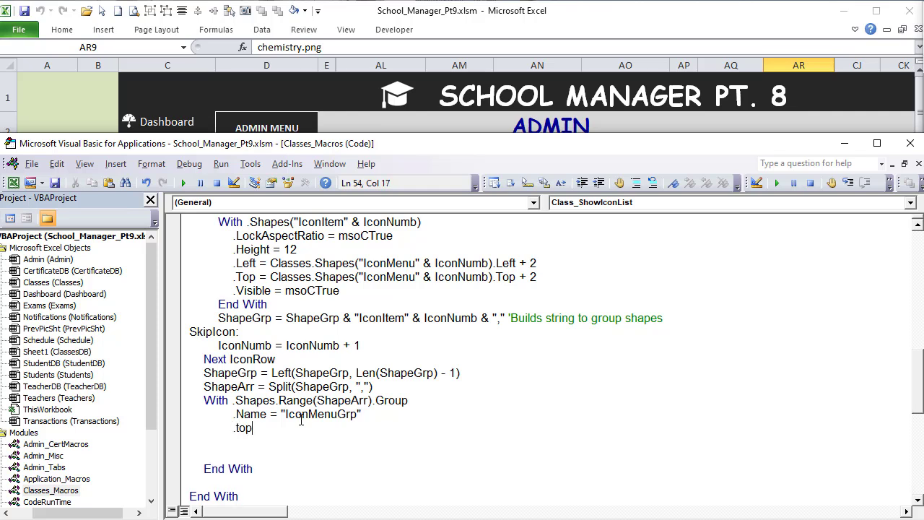
{"action": "key", "text": "BackSpace"}
{"action": "key", "text": "BackSpace"}
{"action": "key", "text": "BackSpace"}
{"action": "type", "text": "left = Classes.Range(\"M"}
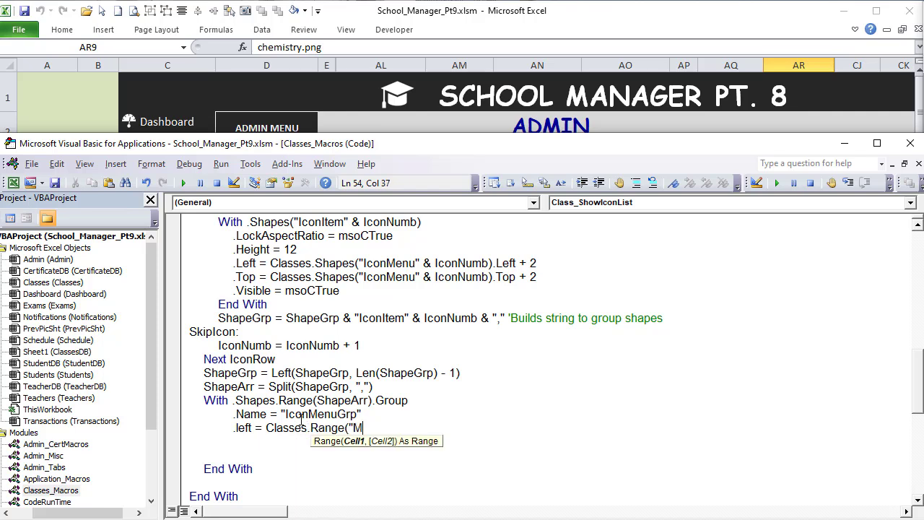
{"action": "type", "text": "21\").Left"}
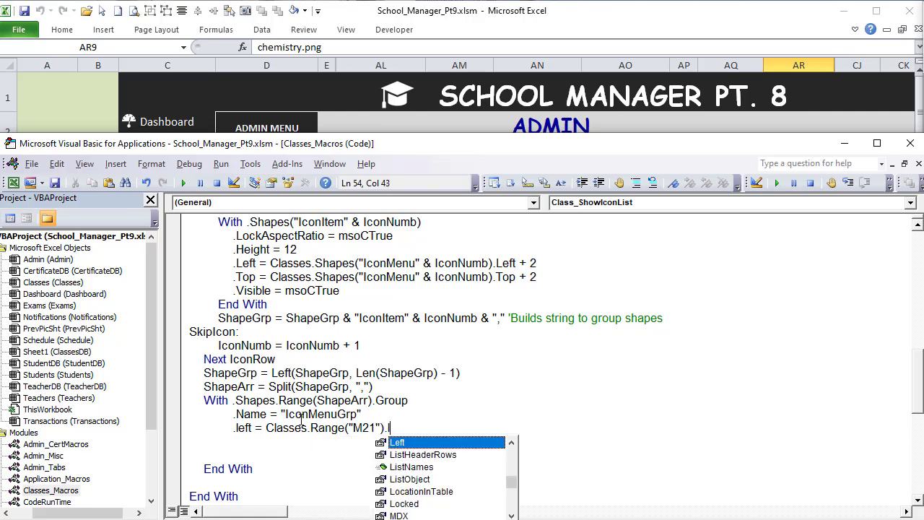
{"action": "key", "text": "Tab"}
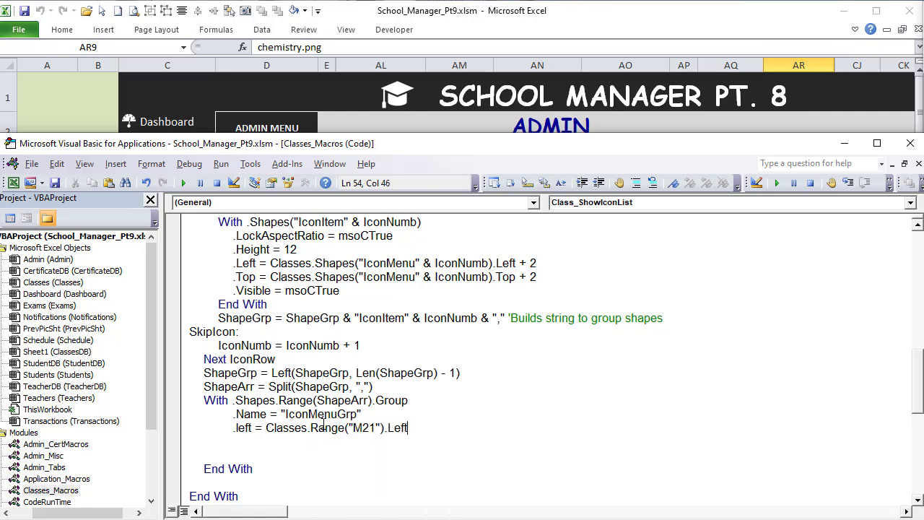
Reuse the .Left line's cell reference to write .Top = Classes.Range("M21").Top on the line below it
{"action": "left_click_drag", "start_coordinate": [388, 428], "coordinate": [254, 428]}
{"action": "key", "text": "ctrl+c"}
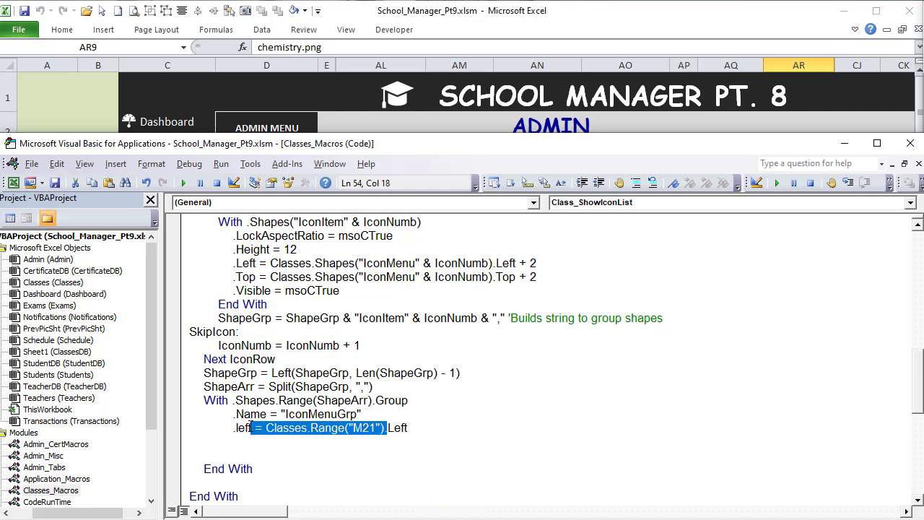
{"action": "left_click", "coordinate": [253, 441]}
{"action": "key", "text": "Tab"}
{"action": "key", "text": "Tab"}
{"action": "type", "text": ".top"}
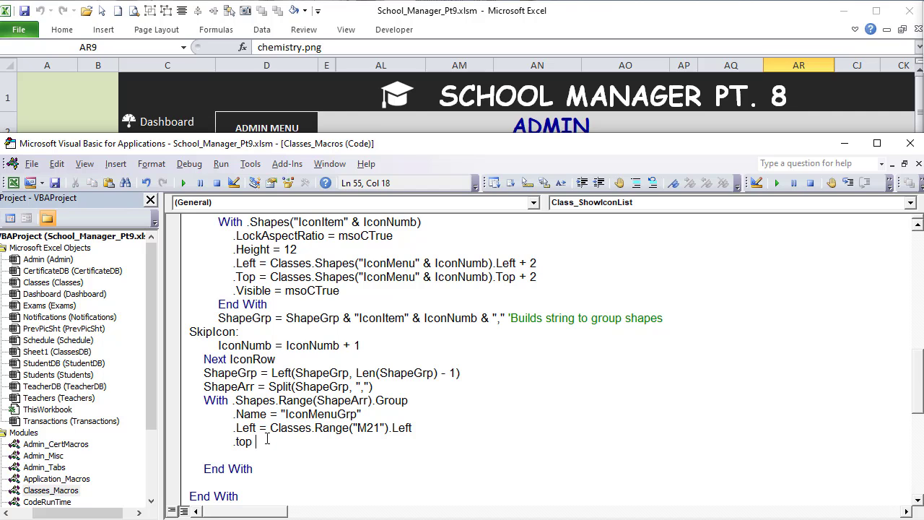
{"action": "key", "text": "ctrl+v"}
{"action": "type", "text": "top"}
{"action": "key", "text": "Return"}
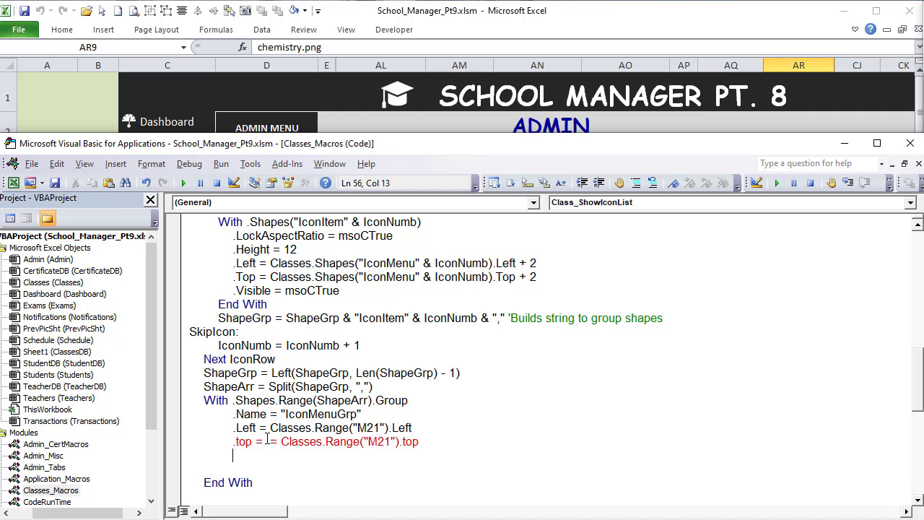
{"action": "left_click", "coordinate": [283, 441]}
{"action": "key", "text": "BackSpace"}
{"action": "key", "text": "BackSpace"}
{"action": "left_click", "coordinate": [275, 455]}
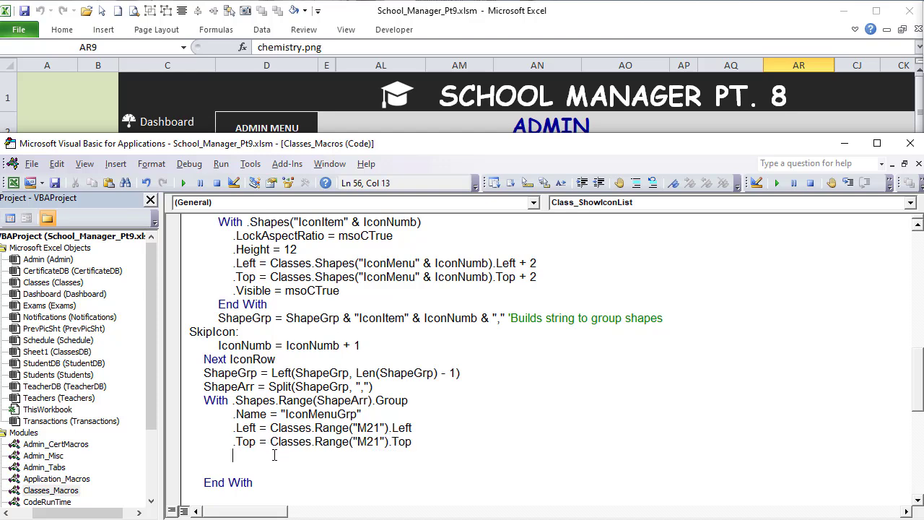
Assign the selection macro to the group with .OnAction = "Class_SelectIcon" below the .Top line
{"action": "scroll", "coordinate": [293, 453], "scroll_direction": "down", "scroll_amount": 4}
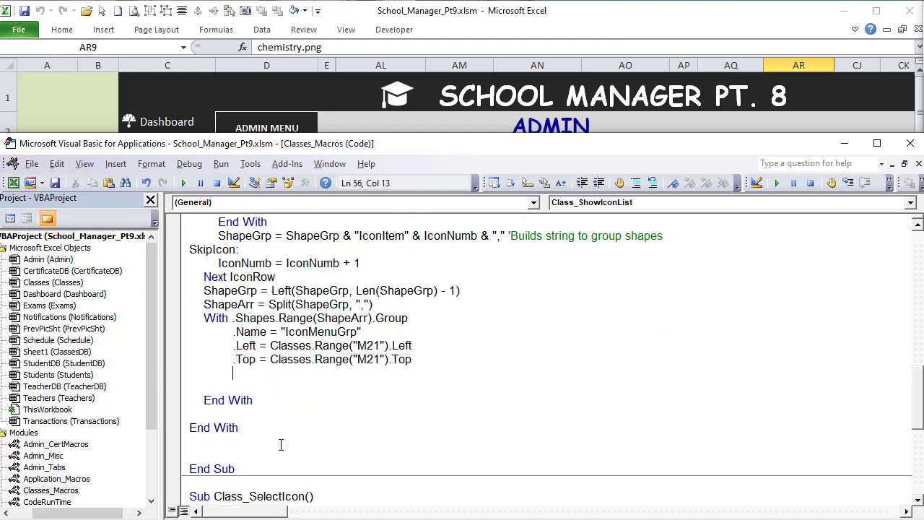
{"action": "left_click_drag", "start_coordinate": [306, 413], "coordinate": [217, 410]}
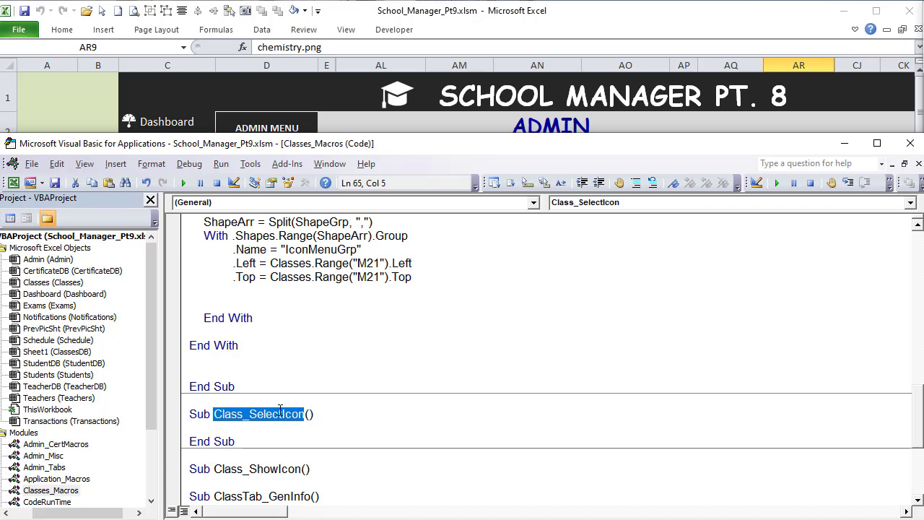
{"action": "left_click", "coordinate": [268, 291]}
{"action": "type", "text": ".on"}
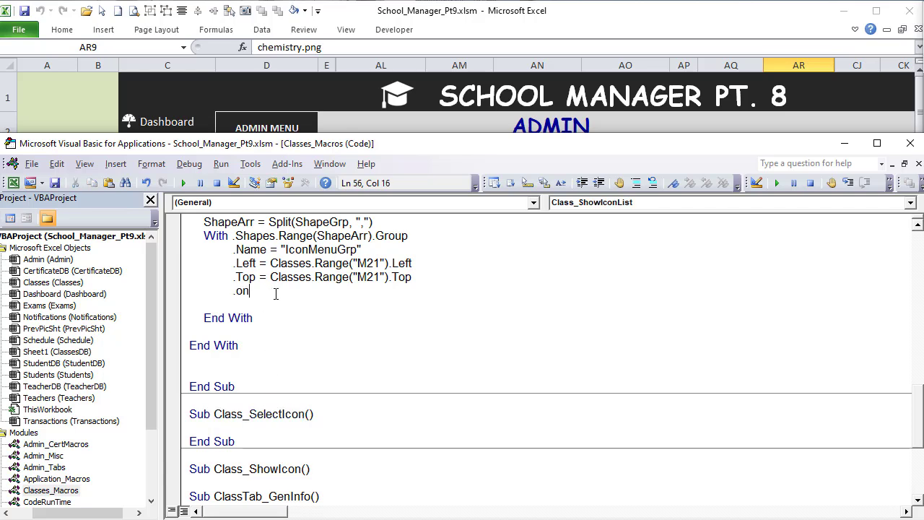
{"action": "type", "text": "action = \""}
{"action": "type", "text": "Class_SelectIcon"}
{"action": "type", "text": "\""}
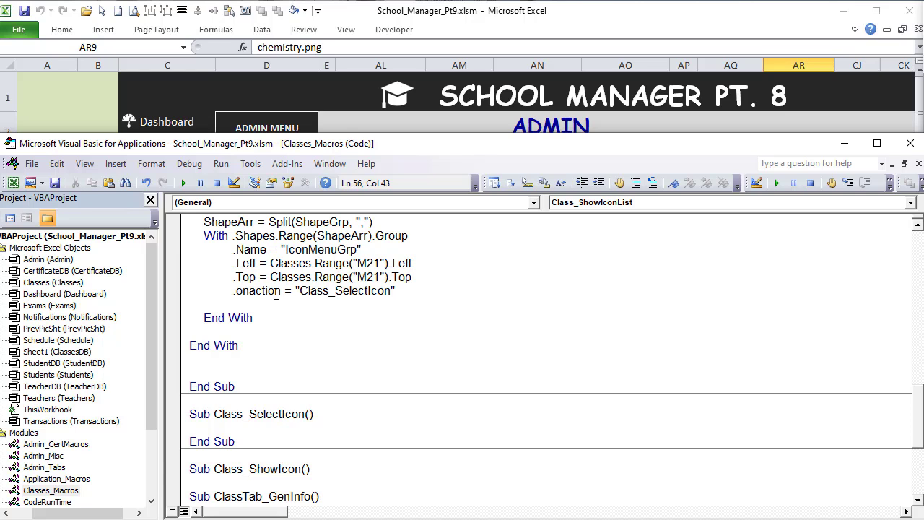
Remove the blank lines around the closing End With statements and before End Sub of Class_ShowIconList
{"action": "left_click_drag", "start_coordinate": [274, 304], "coordinate": [140, 306]}
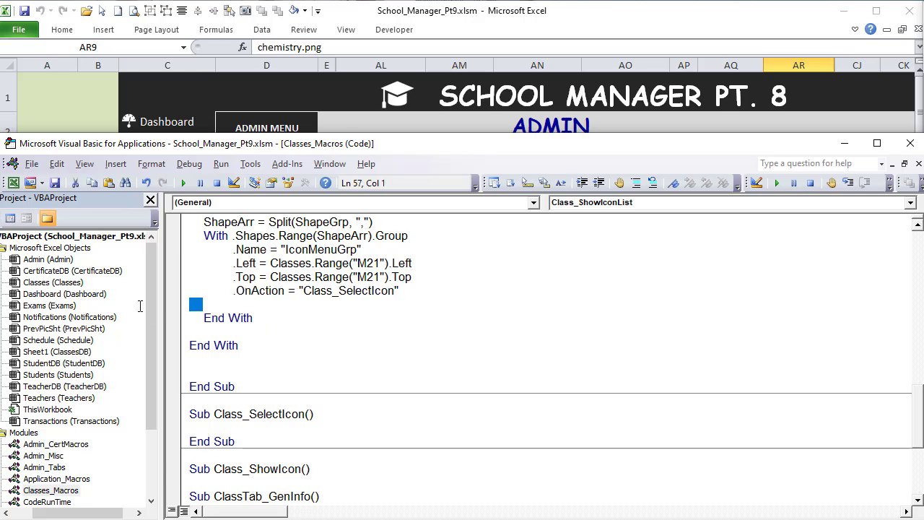
{"action": "key", "text": "BackSpace"}
{"action": "key", "text": "BackSpace"}
{"action": "key", "text": "Down"}
{"action": "key", "text": "Down"}
{"action": "key", "text": "BackSpace"}
{"action": "key", "text": "BackSpace"}
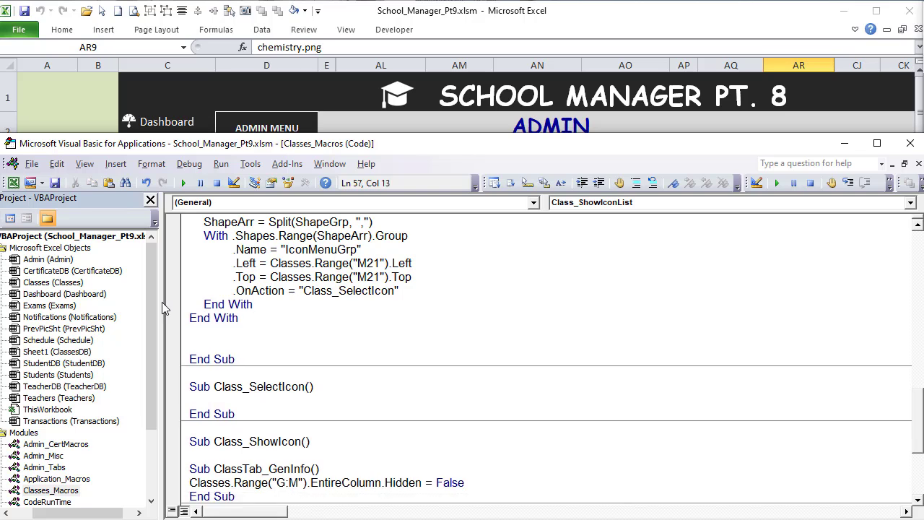
{"action": "key", "text": "Down"}
{"action": "key", "text": "Down"}
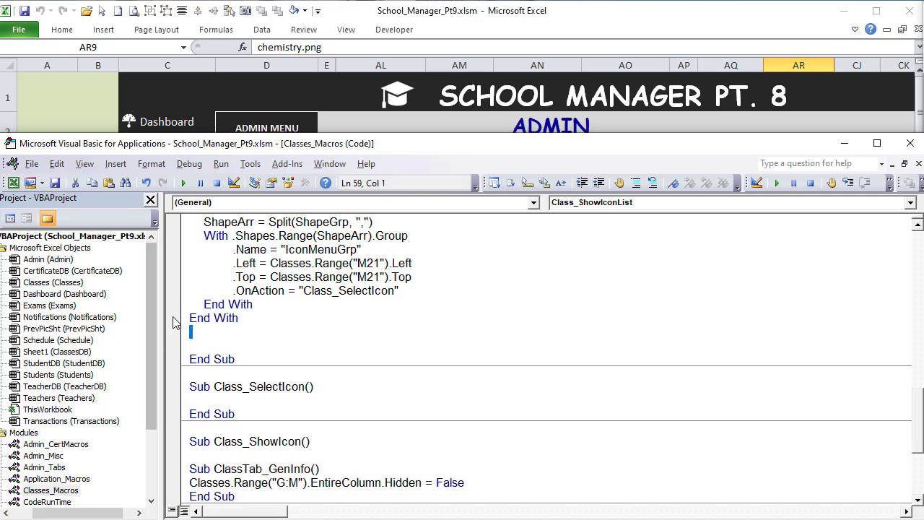
{"action": "key", "text": "Delete"}
{"action": "key", "text": "BackSpace"}
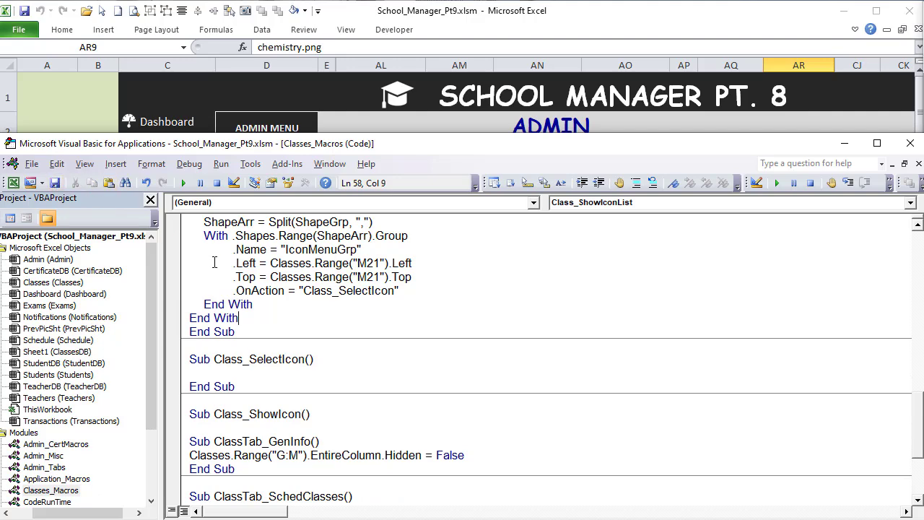
Copy the macro name Class_ShowIconList from its Sub line
{"action": "scroll", "coordinate": [242, 289], "scroll_direction": "up", "scroll_amount": 3}
{"action": "scroll", "coordinate": [248, 297], "scroll_direction": "up", "scroll_amount": 10}
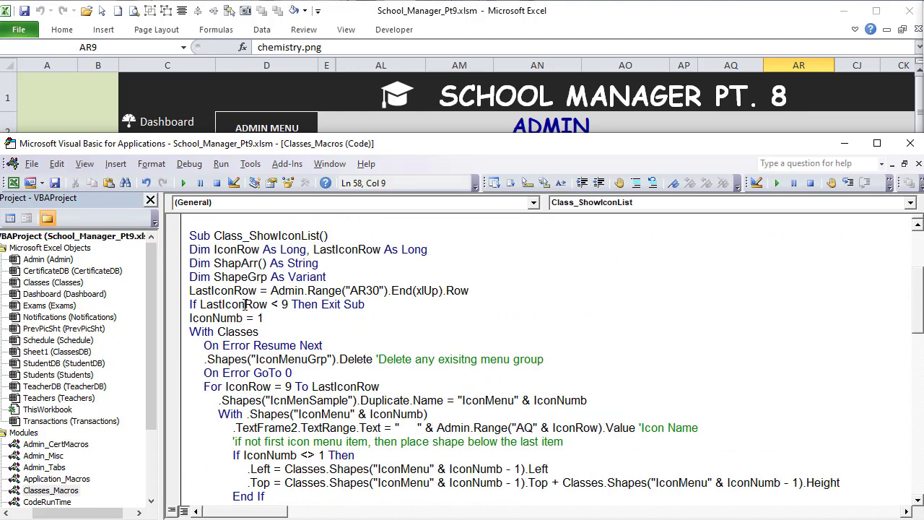
{"action": "left_click_drag", "start_coordinate": [319, 235], "coordinate": [214, 233]}
{"action": "key", "text": "ctrl+c"}
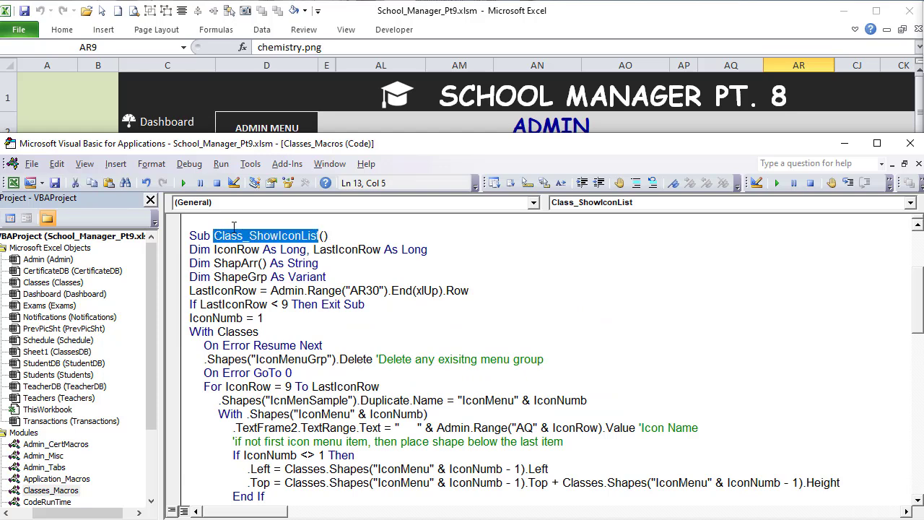
Switch to the workbook's Classes sheet and select the Class Icon cell M20
{"action": "left_click", "coordinate": [99, 115]}
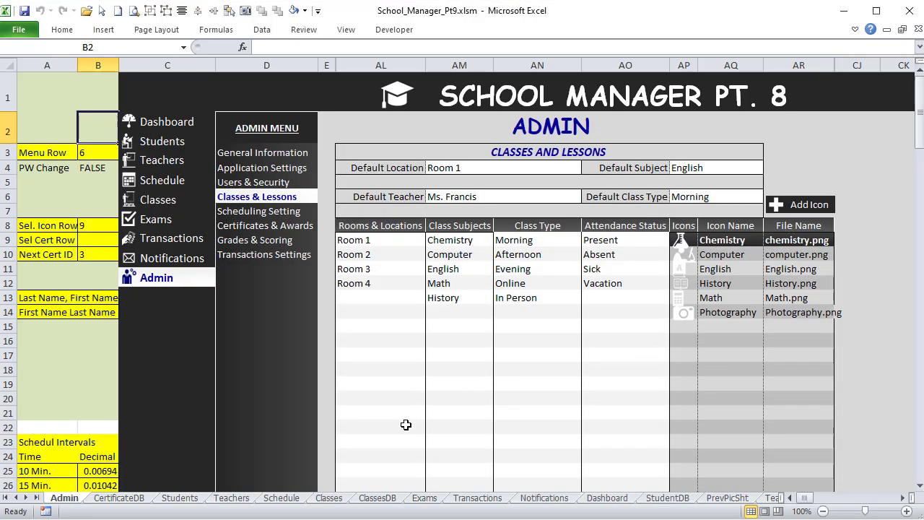
{"action": "left_click", "coordinate": [320, 498]}
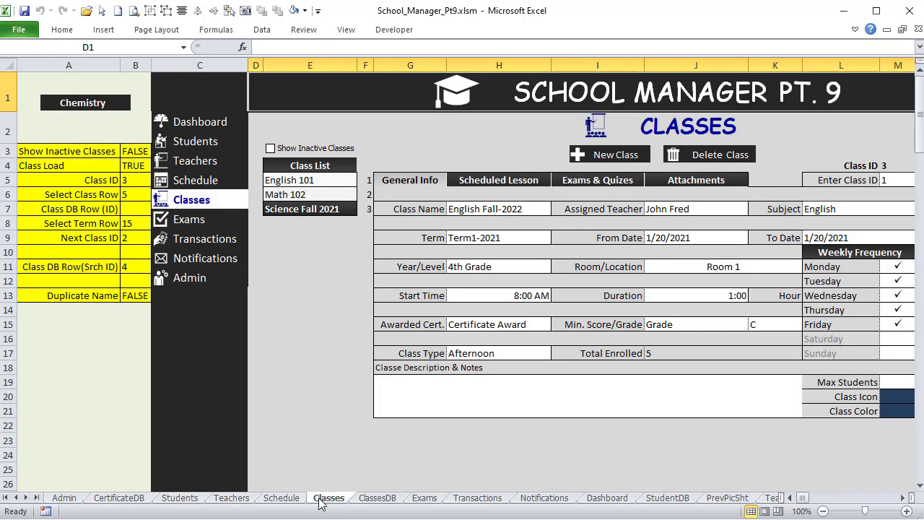
{"action": "left_click", "coordinate": [903, 498]}
{"action": "left_click", "coordinate": [903, 498]}
{"action": "left_click", "coordinate": [758, 397]}
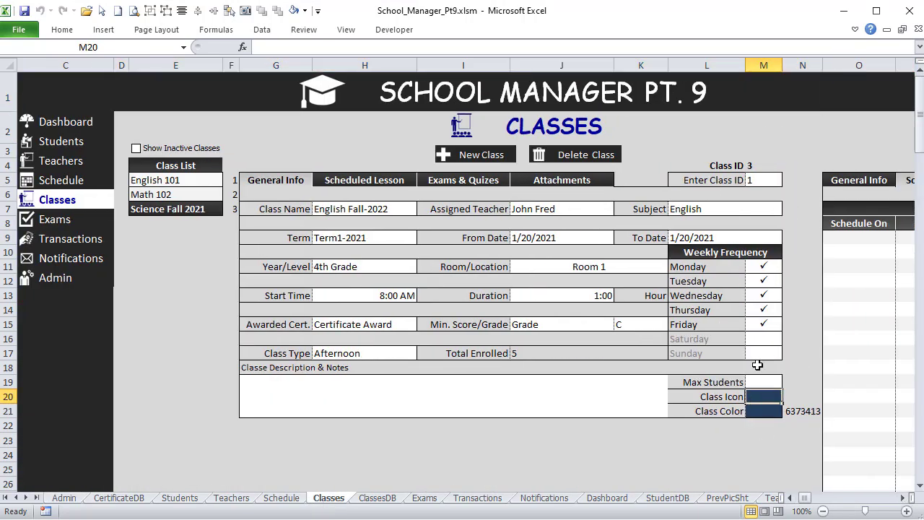
{"action": "left_click", "coordinate": [770, 439]}
{"action": "left_click", "coordinate": [769, 398]}
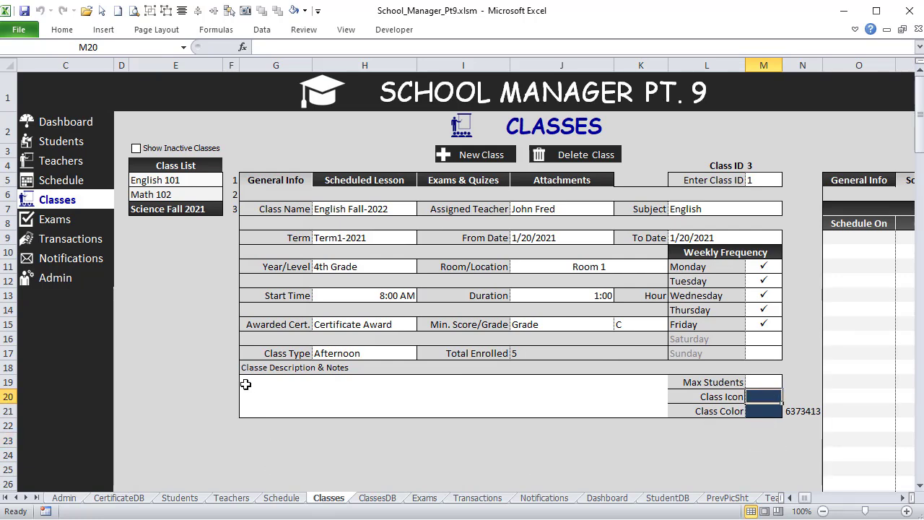
In the Classes sheet's SelectionChange code, add the condition If Not Intersect(Target, Range("M21")) Is Nothing below the M11:M17 block
{"action": "key", "text": "alt+F11"}
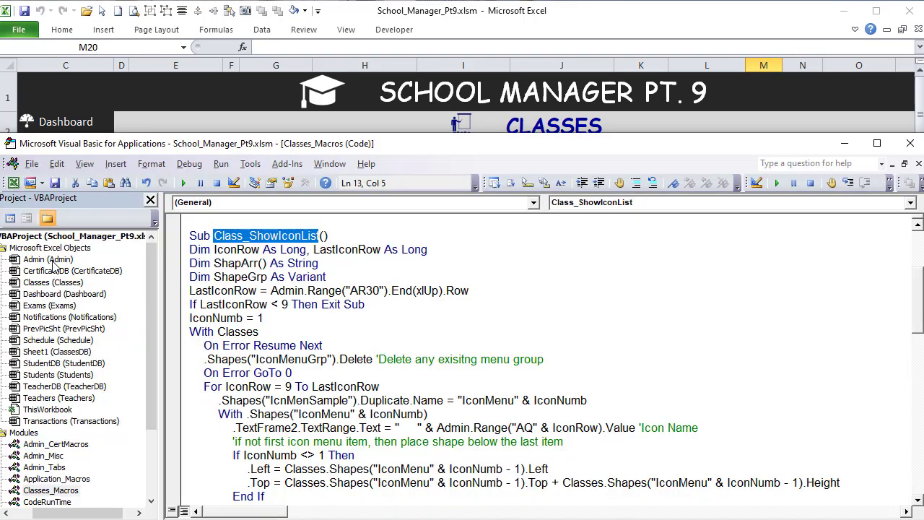
{"action": "double_click", "coordinate": [58, 282]}
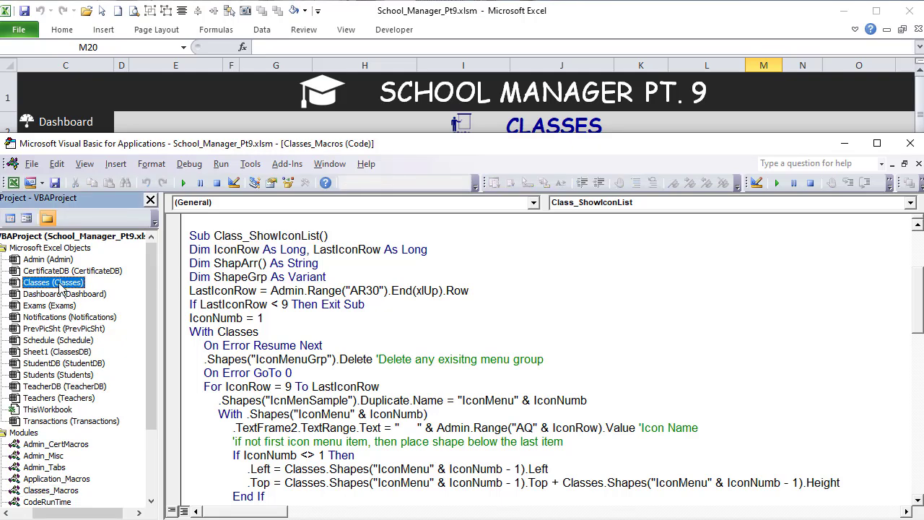
{"action": "scroll", "coordinate": [291, 365], "scroll_direction": "down", "scroll_amount": 4}
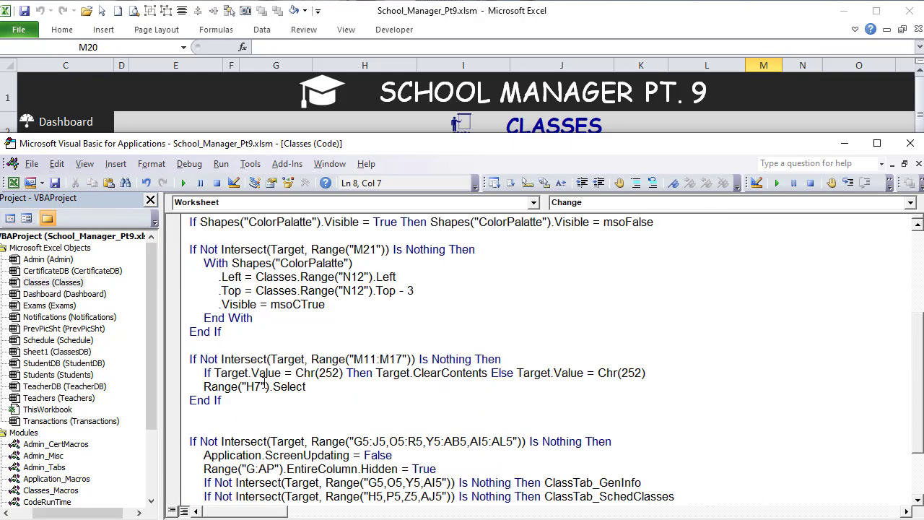
{"action": "left_click", "coordinate": [238, 415]}
{"action": "key", "text": "Return"}
{"action": "type", "text": "If Not Intersect(Target, Range(\"H12\")) Is Nothing"}
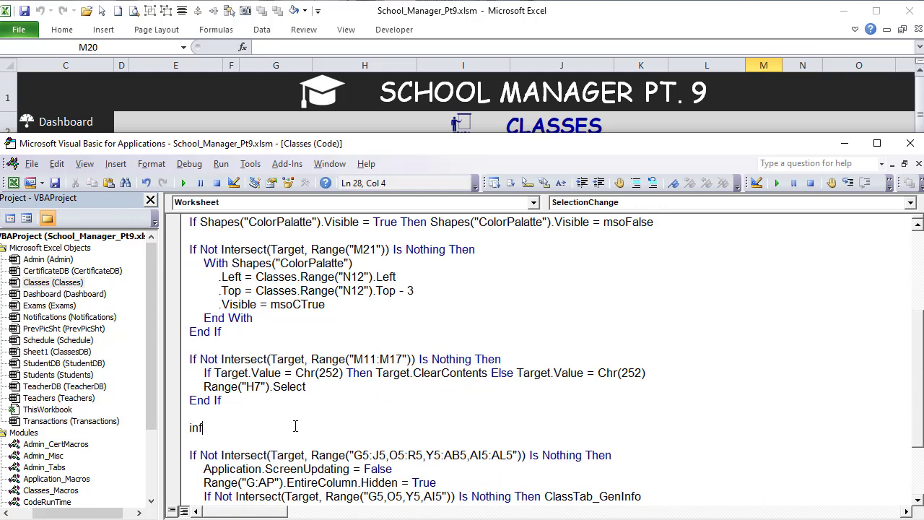
{"action": "double_click", "coordinate": [374, 426]}
{"action": "type", "text": "M21\")) Is Nothing"}
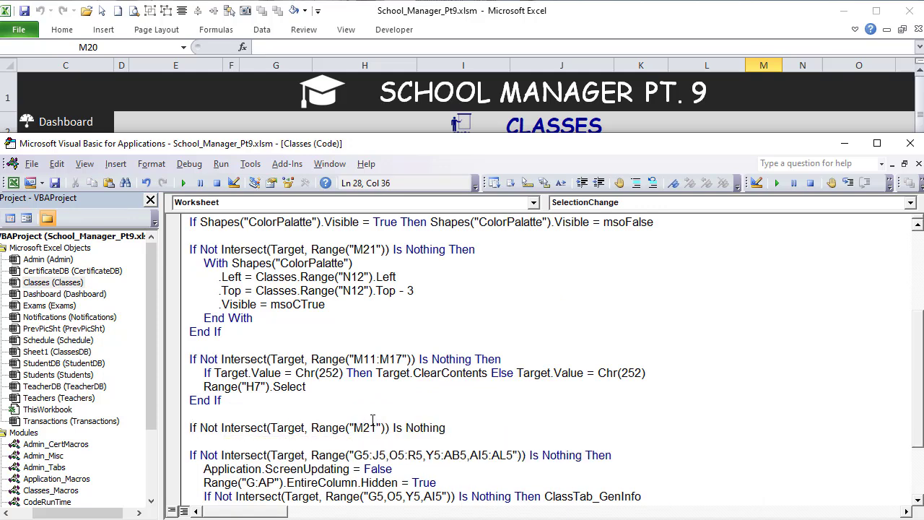
Complete the new condition with Then Class_ShowIconList and the comment 'Build Icon Menu, and change its range to M20
{"action": "type", "text": "then"}
{"action": "key", "text": "ctrl+v"}
{"action": "type", "text": "'Build Ico"}
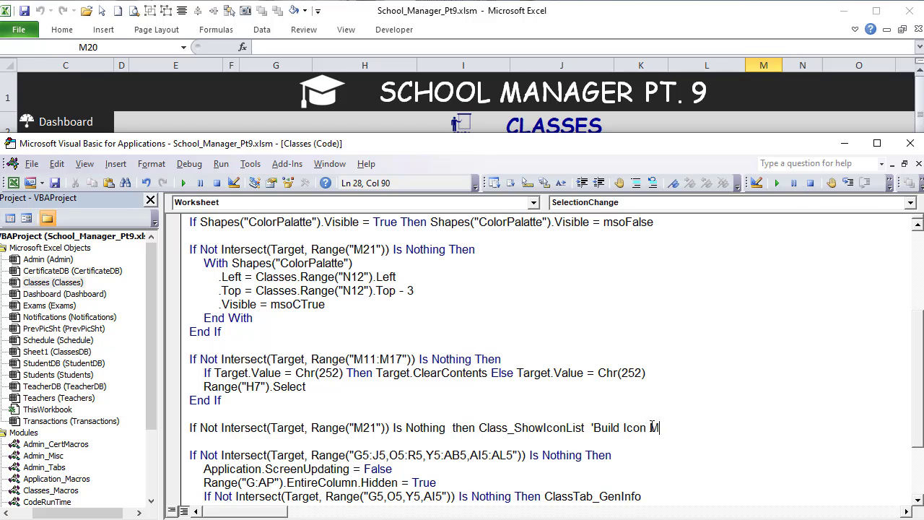
{"action": "left_click", "coordinate": [381, 427]}
{"action": "left_click_drag", "start_coordinate": [376, 427], "coordinate": [371, 427]}
{"action": "type", "text": "0"}
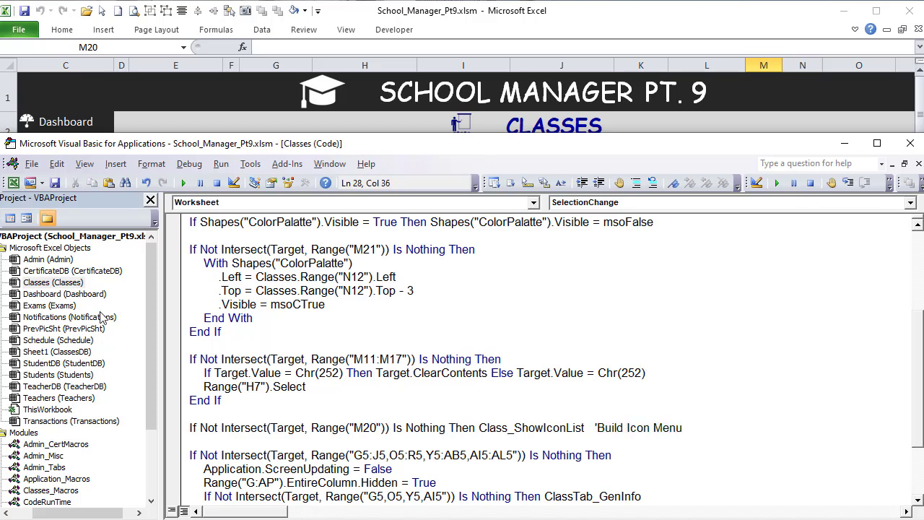
In the Classes_Macros module, correct the ShapArr() declaration in Class_ShowIconList to ShapeArr()
{"action": "left_click_drag", "start_coordinate": [150, 324], "coordinate": [150, 356]}
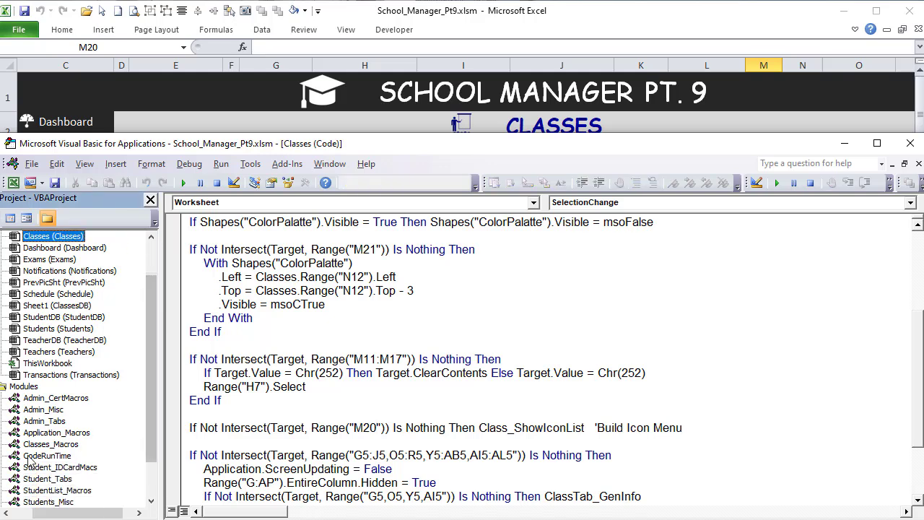
{"action": "double_click", "coordinate": [56, 445]}
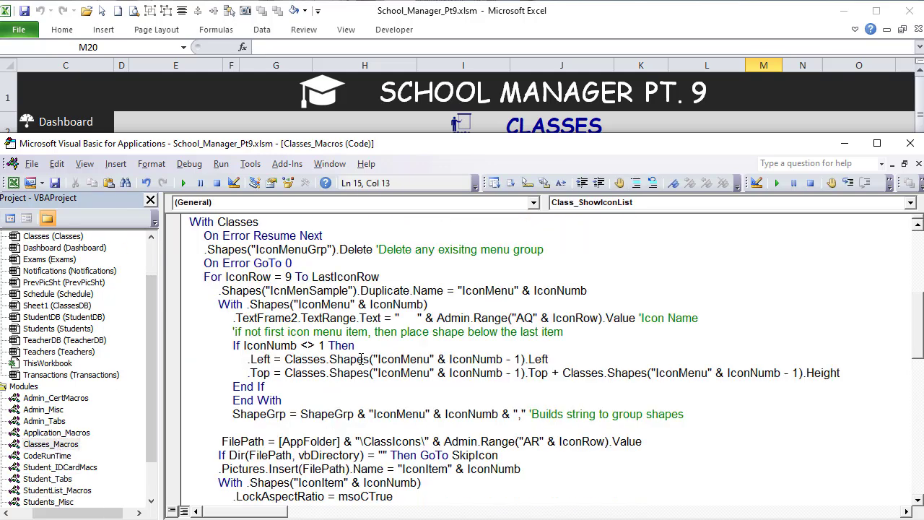
{"action": "scroll", "coordinate": [361, 359], "scroll_direction": "up", "scroll_amount": 3}
{"action": "left_click", "coordinate": [302, 277]}
{"action": "double_click", "coordinate": [384, 263]}
{"action": "left_click", "coordinate": [369, 304]}
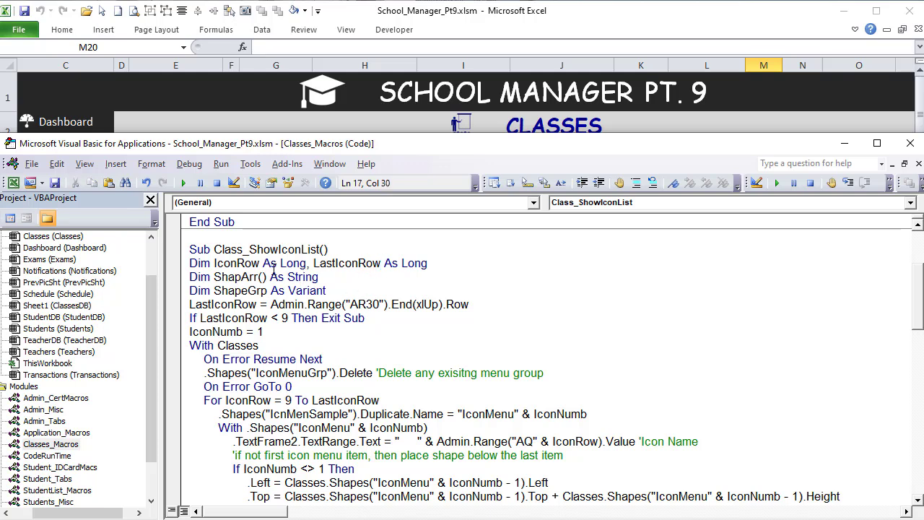
{"action": "type", "text": "e"}
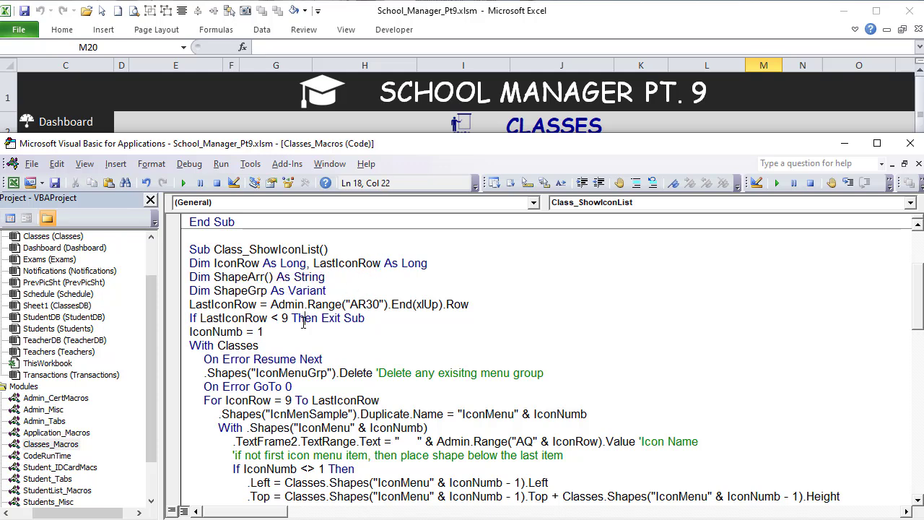
Change the code name of the ClassesDB worksheet from Sheet1 to ClassesDB in its properties
{"action": "scroll", "coordinate": [301, 324], "scroll_direction": "down", "scroll_amount": 1}
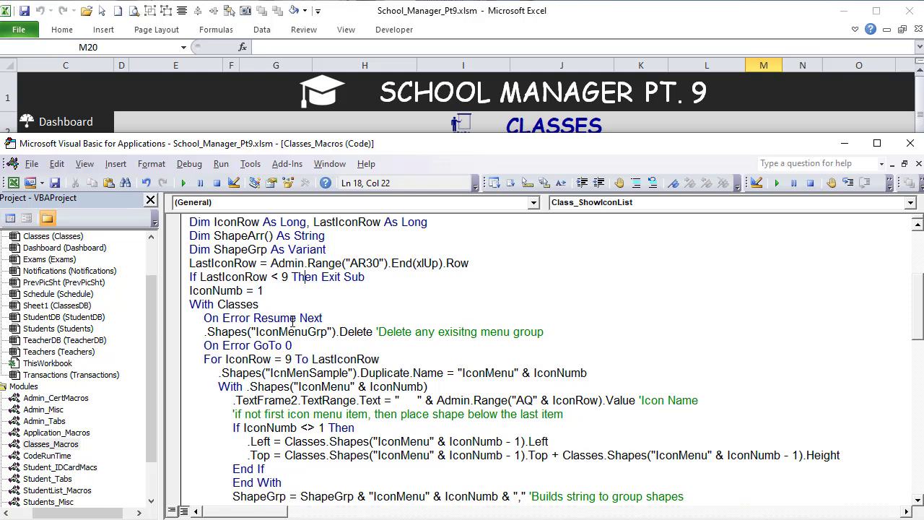
{"action": "scroll", "coordinate": [294, 322], "scroll_direction": "down", "scroll_amount": 3}
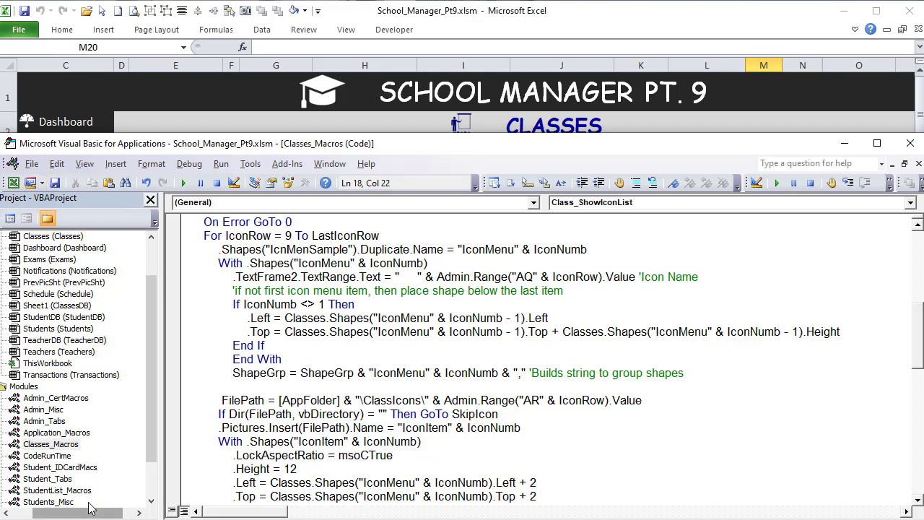
{"action": "left_click", "coordinate": [50, 352]}
{"action": "left_click", "coordinate": [48, 284]}
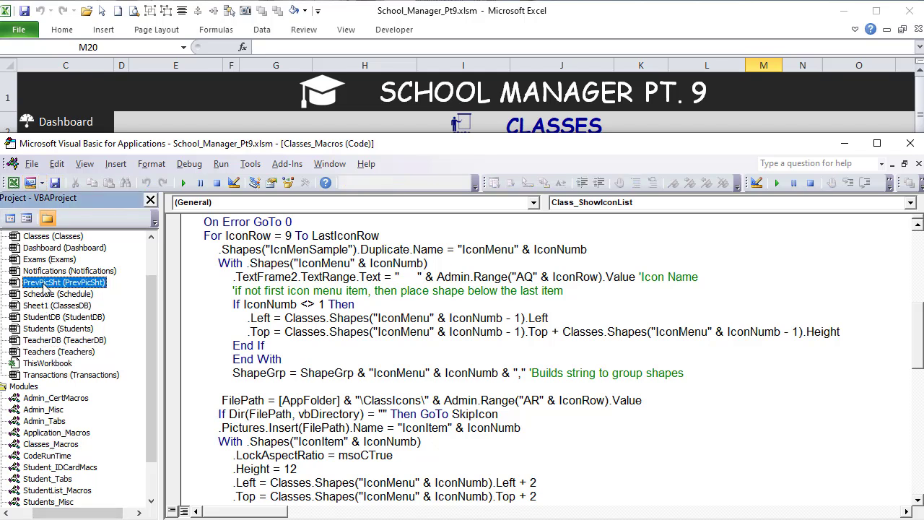
{"action": "scroll", "coordinate": [48, 293], "scroll_direction": "up", "scroll_amount": 2}
{"action": "left_click", "coordinate": [56, 353]}
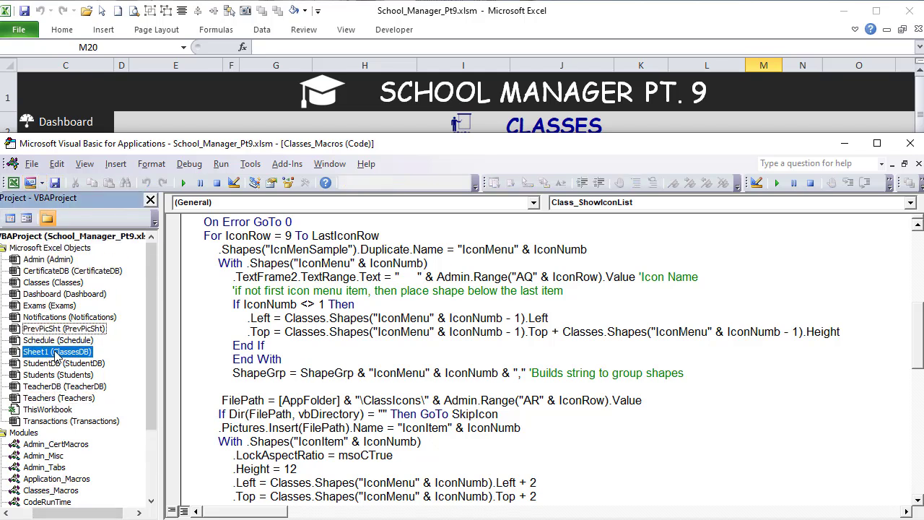
{"action": "left_click", "coordinate": [271, 182]}
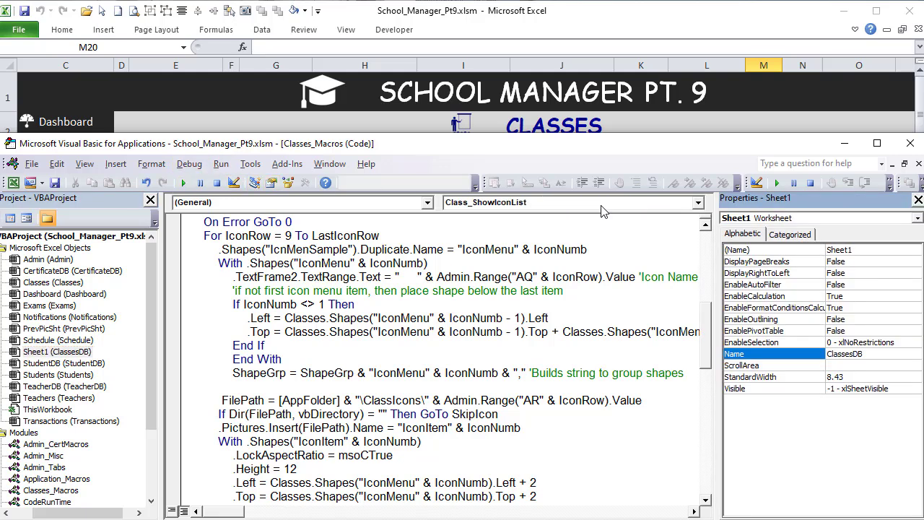
{"action": "left_click", "coordinate": [858, 250]}
{"action": "double_click", "coordinate": [858, 250]}
{"action": "type", "text": "ClassesDB"}
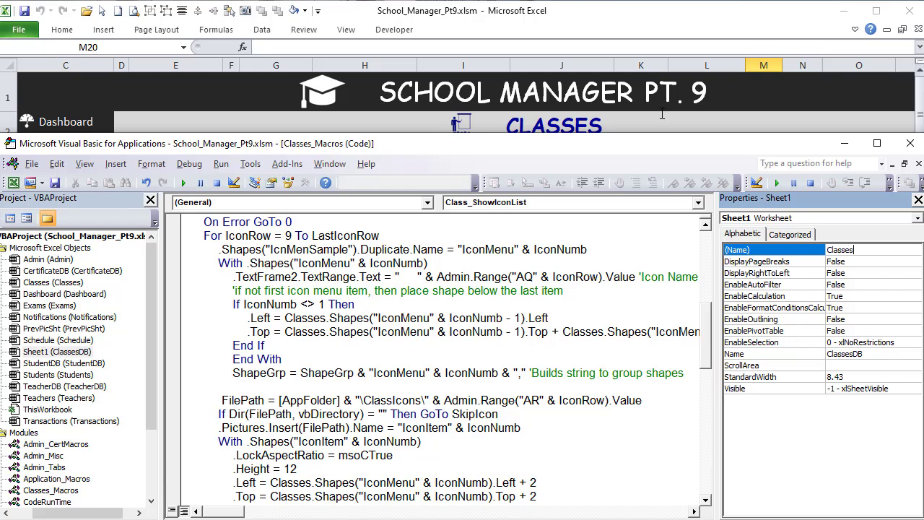
{"action": "left_click", "coordinate": [545, 269]}
{"action": "left_click", "coordinate": [919, 200]}
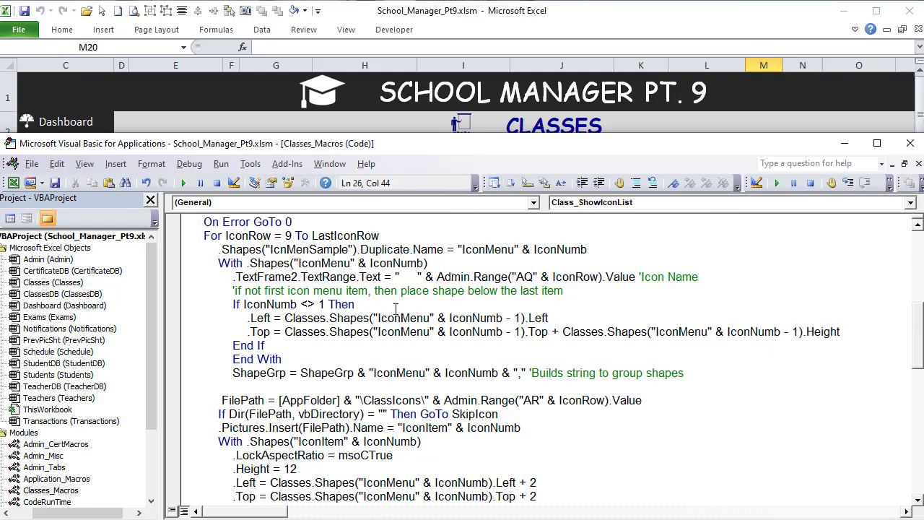
Return to the Classes sheet and test the icon menu by selecting the Class Icon cell M20
{"action": "key", "text": "alt+F11"}
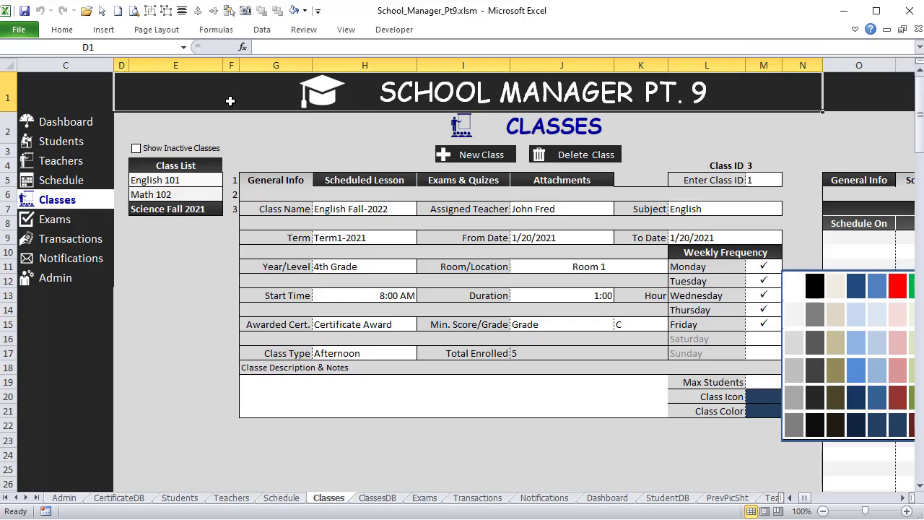
{"action": "left_click", "coordinate": [727, 443]}
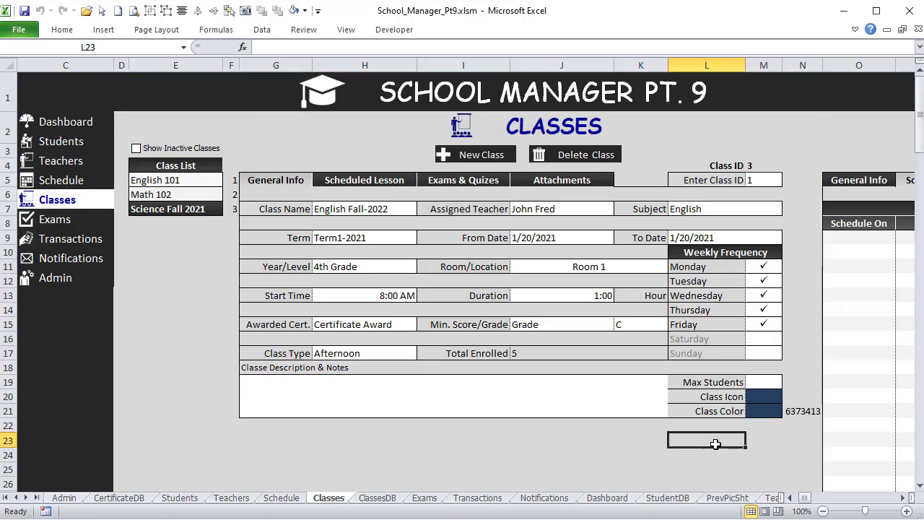
{"action": "left_click", "coordinate": [762, 399]}
{"action": "scroll", "coordinate": [754, 404], "scroll_direction": "down", "scroll_amount": 1}
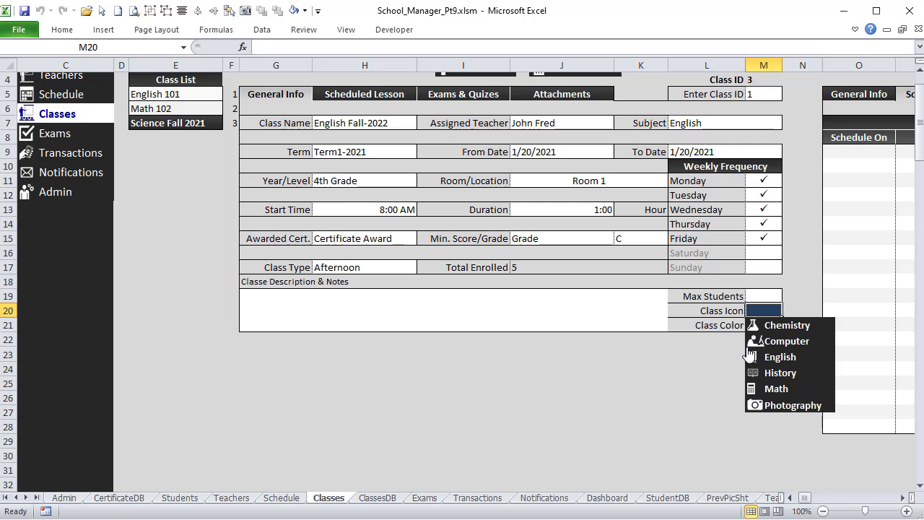
{"action": "scroll", "coordinate": [677, 374], "scroll_direction": "up", "scroll_amount": 1}
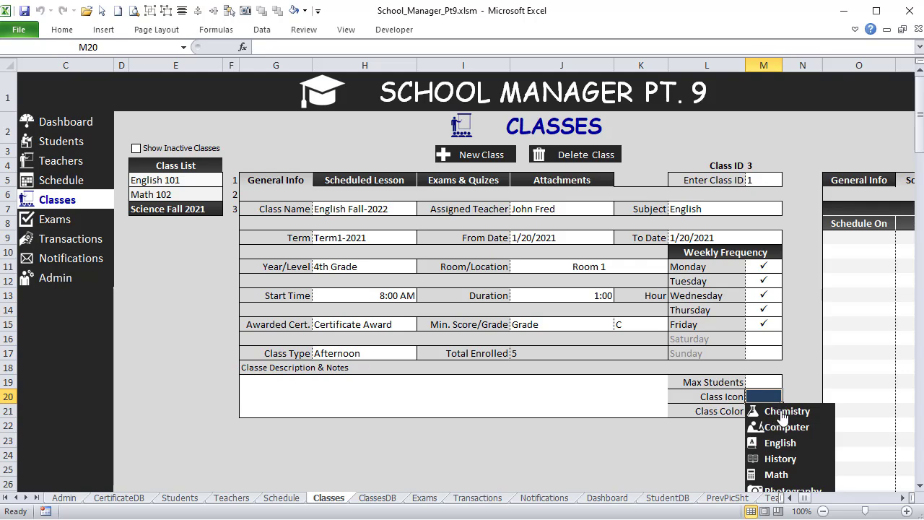
{"action": "scroll", "coordinate": [784, 417], "scroll_direction": "down", "scroll_amount": 1}
Select several cells away from the Class Icon field to test whether the icon menu closes
{"action": "left_click", "coordinate": [708, 370]}
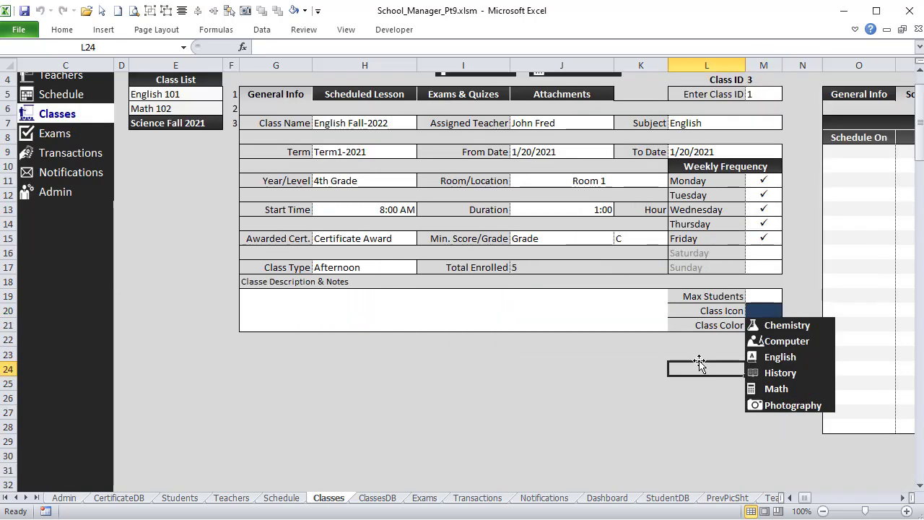
{"action": "key", "text": "Up"}
{"action": "key", "text": "Left"}
{"action": "left_click", "coordinate": [647, 397]}
{"action": "left_click", "coordinate": [677, 369]}
{"action": "left_click", "coordinate": [815, 281]}
{"action": "left_click", "coordinate": [677, 369]}
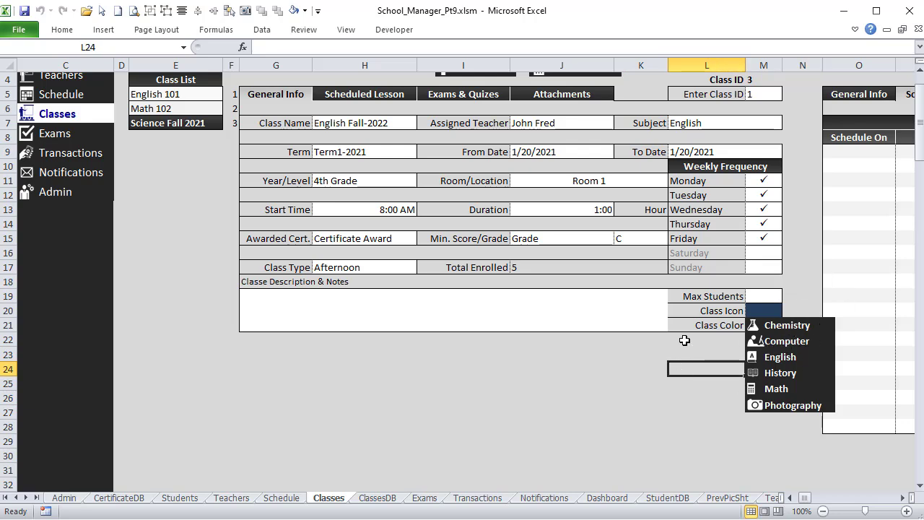
{"action": "left_click", "coordinate": [797, 289]}
{"action": "left_click", "coordinate": [653, 355]}
{"action": "left_click", "coordinate": [704, 352]}
Select the icon menu group on the Classes sheet and check its shape name
{"action": "right_click", "coordinate": [762, 325]}
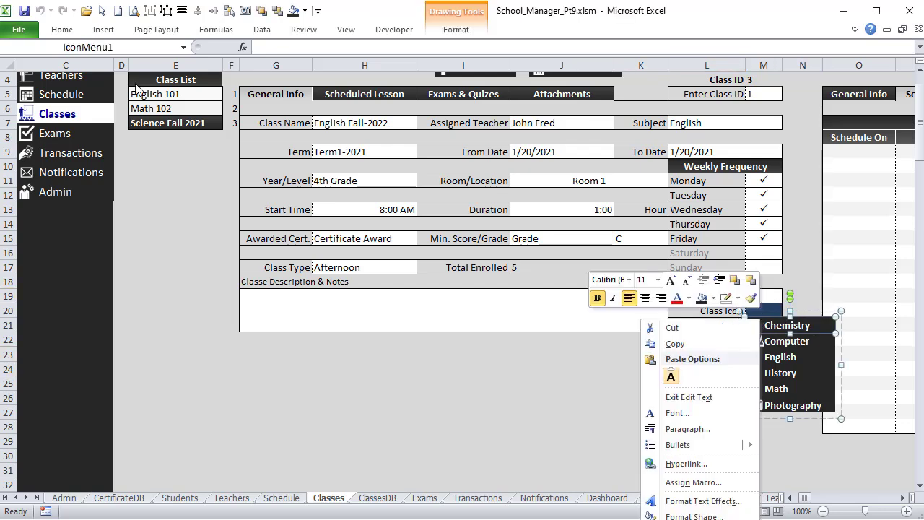
{"action": "left_click", "coordinate": [806, 316]}
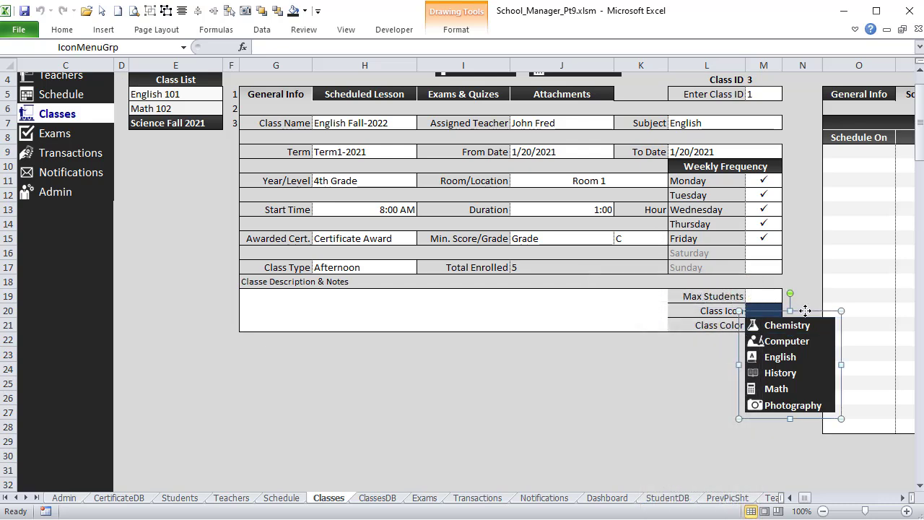
{"action": "left_click", "coordinate": [128, 49]}
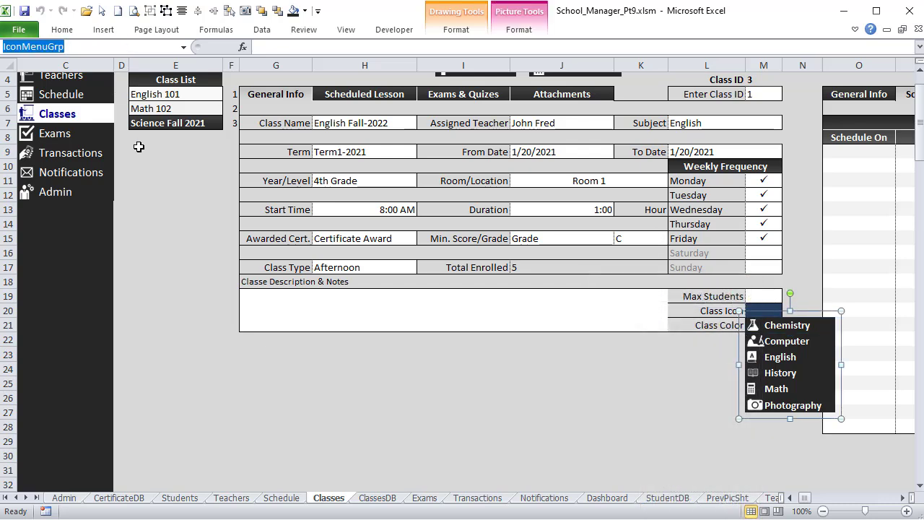
{"action": "left_click", "coordinate": [315, 380]}
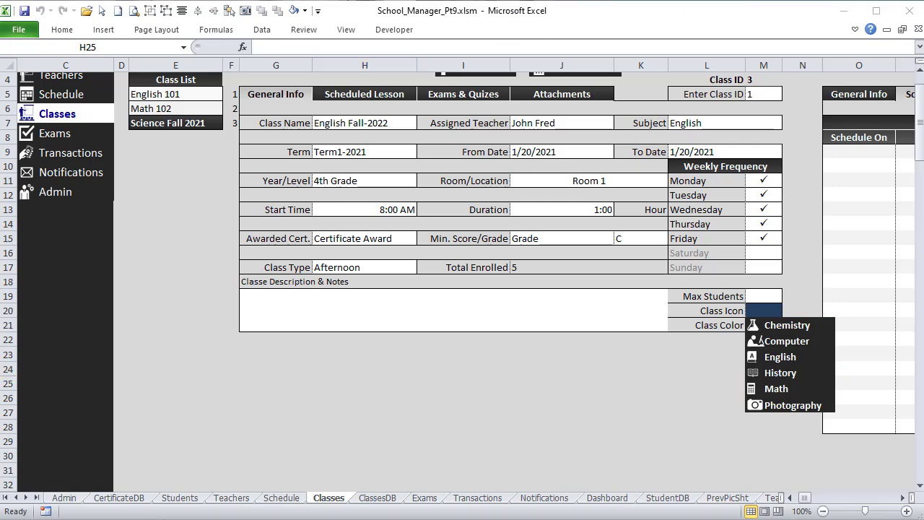
In the Classes sheet's Worksheet_SelectionChange code, add a line after the ColorPalatte check that deletes the IconMenuGrp shape if it is visible
{"action": "key", "text": "alt+F11"}
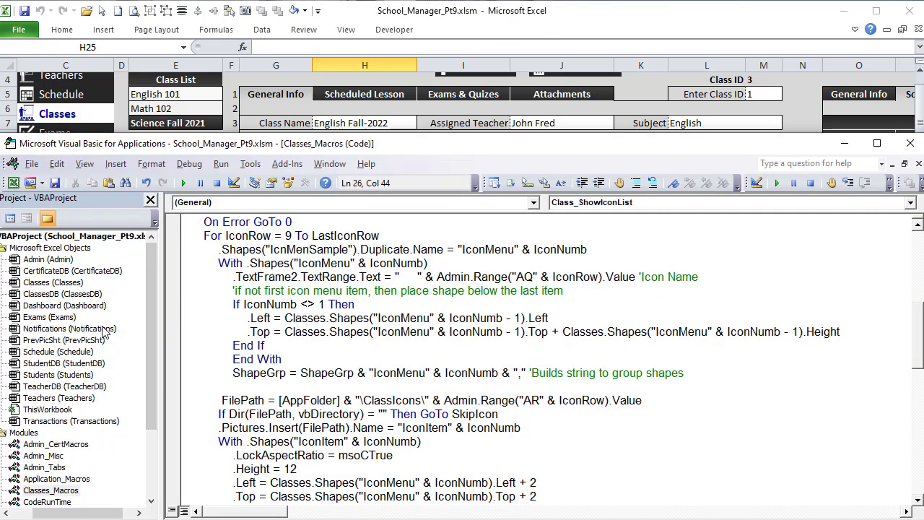
{"action": "double_click", "coordinate": [64, 283]}
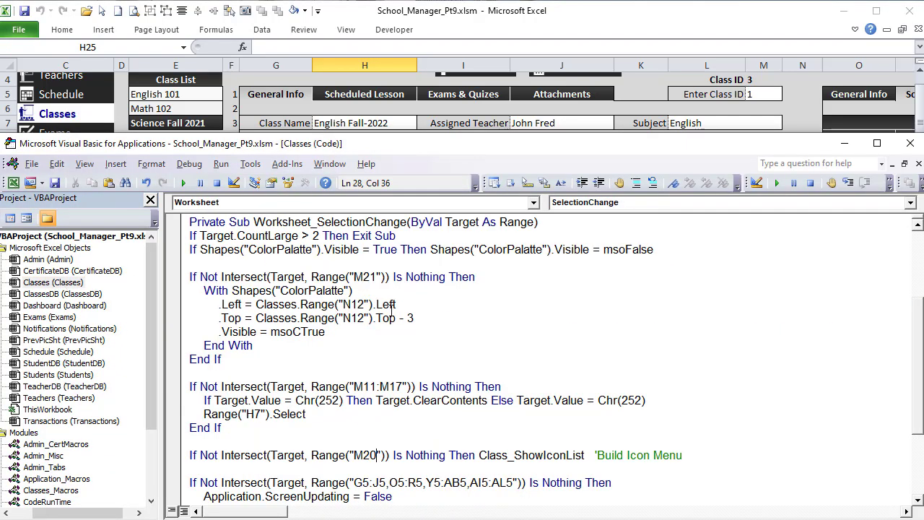
{"action": "scroll", "coordinate": [390, 310], "scroll_direction": "up", "scroll_amount": 3}
{"action": "left_click_drag", "start_coordinate": [562, 371], "coordinate": [533, 369]}
{"action": "left_click_drag", "start_coordinate": [654, 372], "coordinate": [171, 376]}
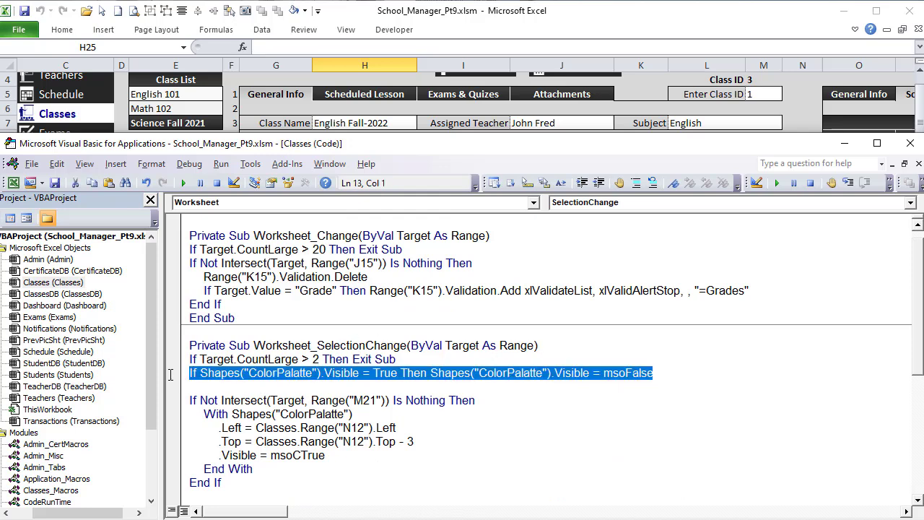
{"action": "left_click", "coordinate": [195, 384]}
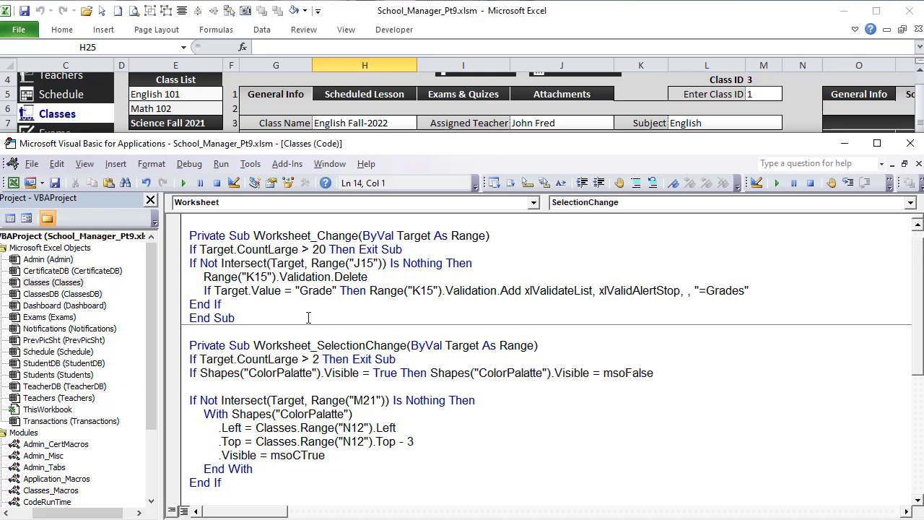
{"action": "type", "text": "if Shapes(\"IconMenuGrp\""}
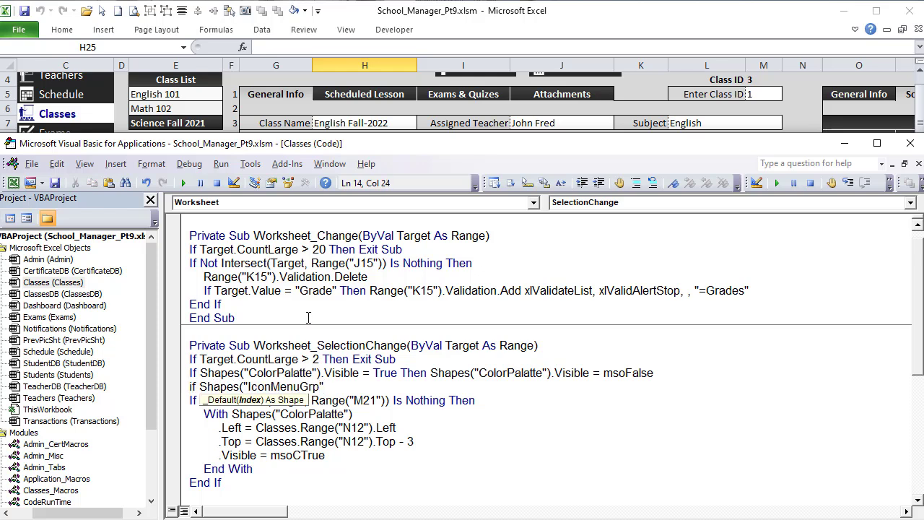
{"action": "type", "text": "). vis"}
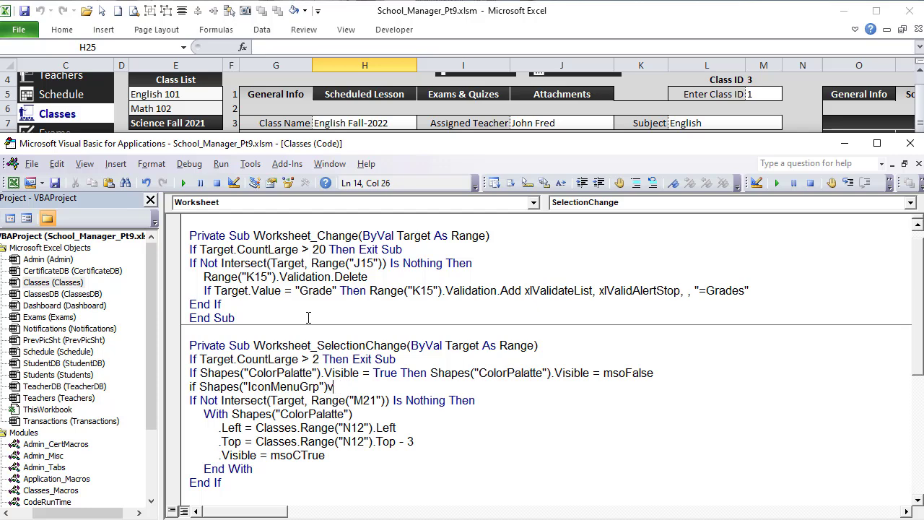
{"action": "key", "text": "BackSpace"}
{"action": "type", "text": ".vis"}
{"action": "key", "text": "Tab"}
{"action": "type", "text": "= t"}
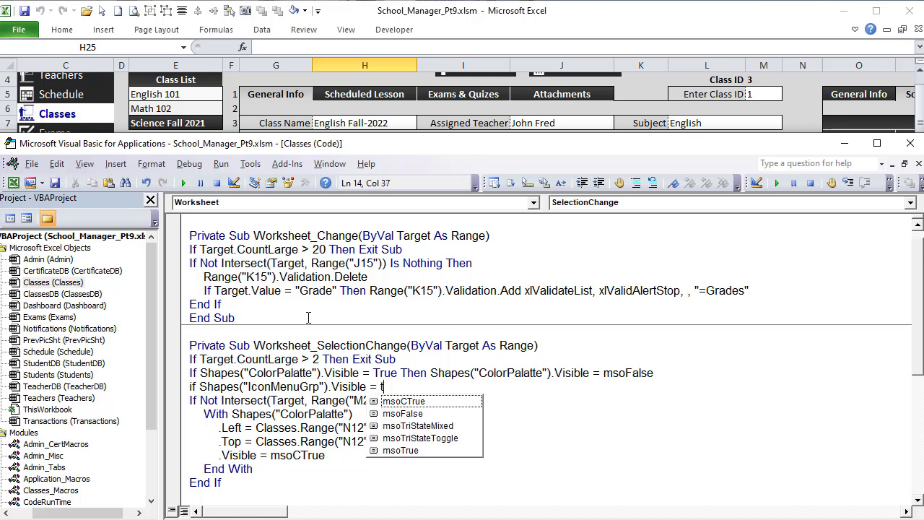
{"action": "type", "text": "rue then Shapes(\"IconMenuGrp\").d"}
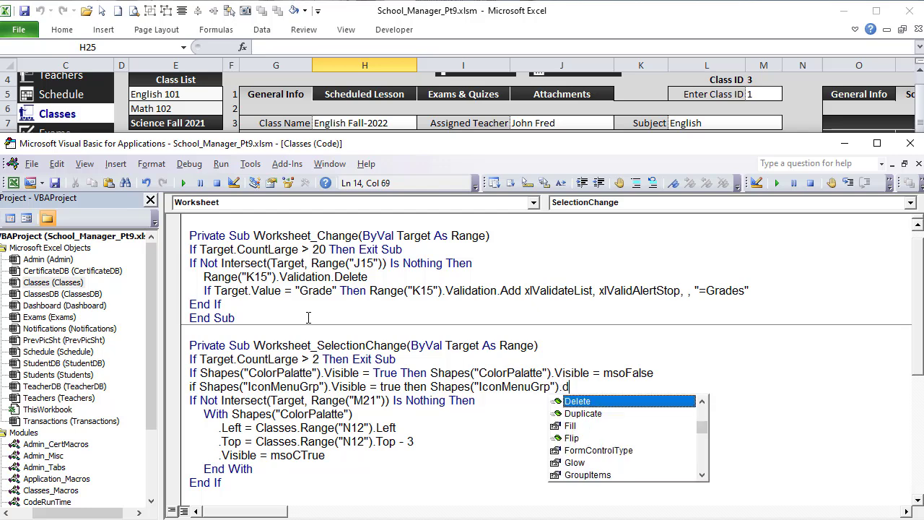
{"action": "type", "text": "e"}
{"action": "key", "text": "Tab"}
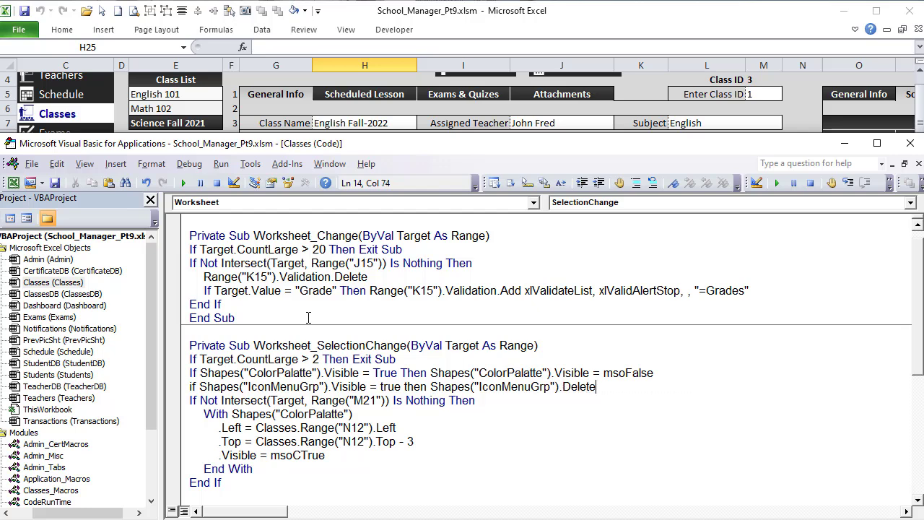
Enclose the IconMenuGrp deletion line between On Error Resume Next and On Error GoTo 0
{"action": "key", "text": "Up"}
{"action": "key", "text": "Up"}
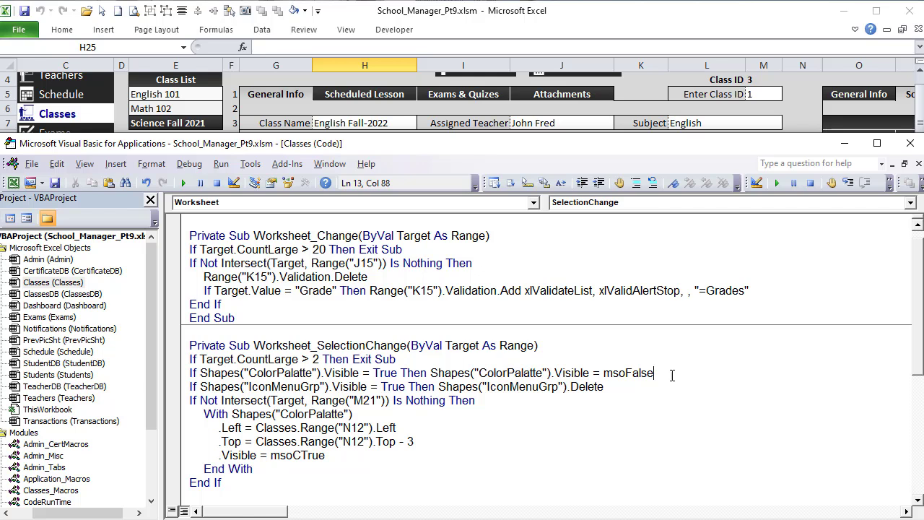
{"action": "key", "text": "Return"}
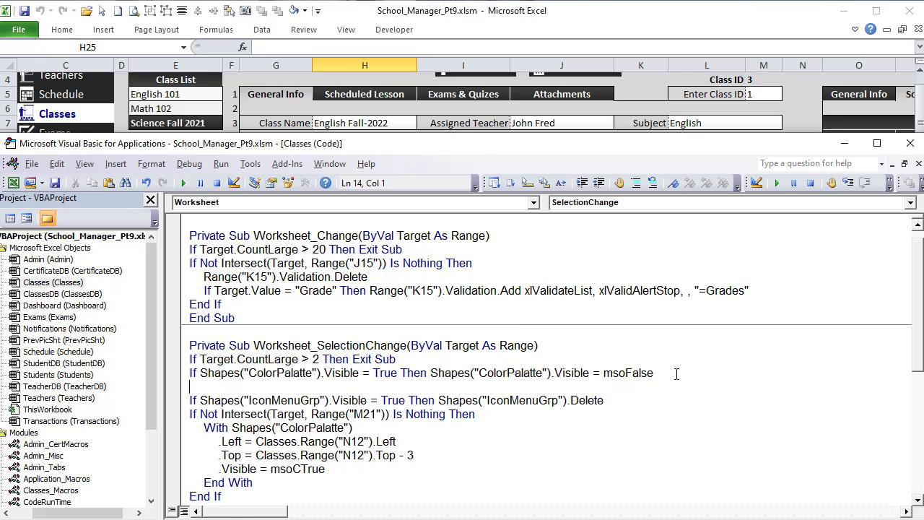
{"action": "type", "text": "onn"}
{"action": "key", "text": "BackSpace"}
{"action": "key", "text": "BackSpace"}
{"action": "key", "text": "BackSpace"}
{"action": "type", "text": "On Error Resume Next"}
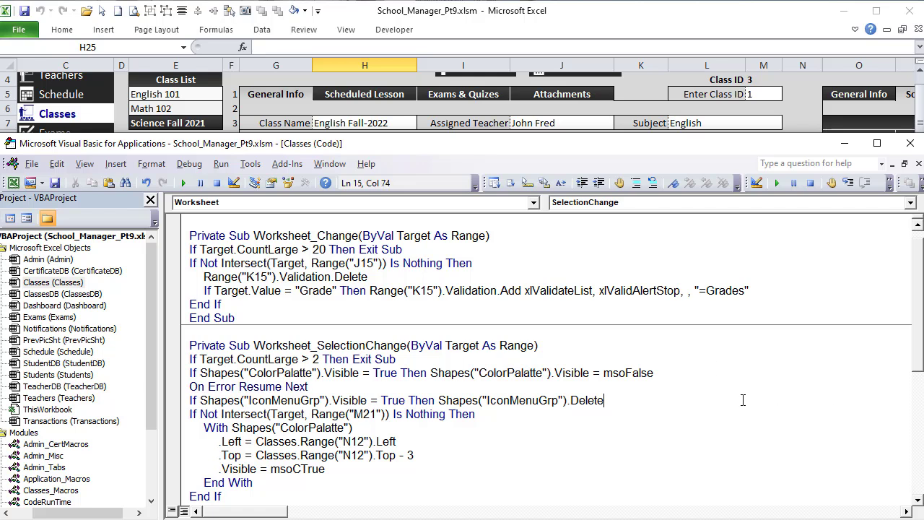
{"action": "key", "text": "Return"}
{"action": "type", "text": "on Error Goto 0"}
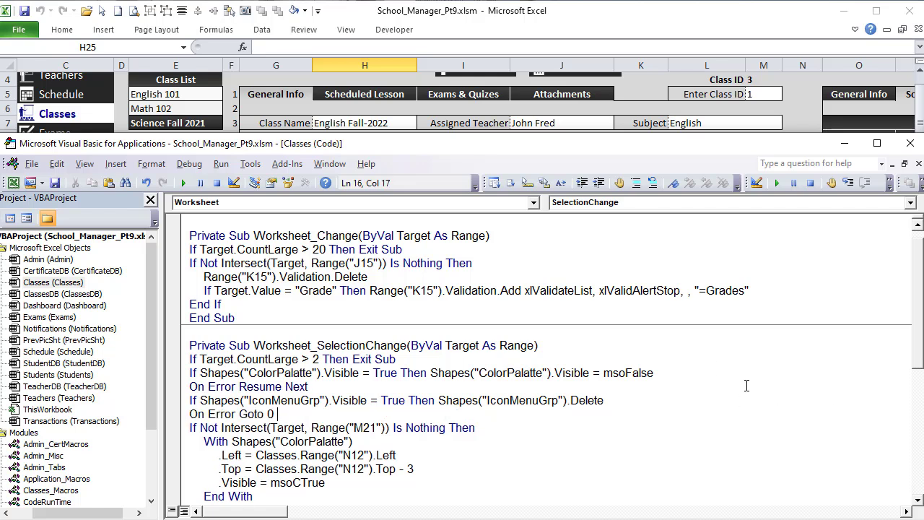
Test on the Classes sheet that the icon menu opens from Class Icon cell M20 and closes when another cell is selected
{"action": "left_click", "coordinate": [683, 80]}
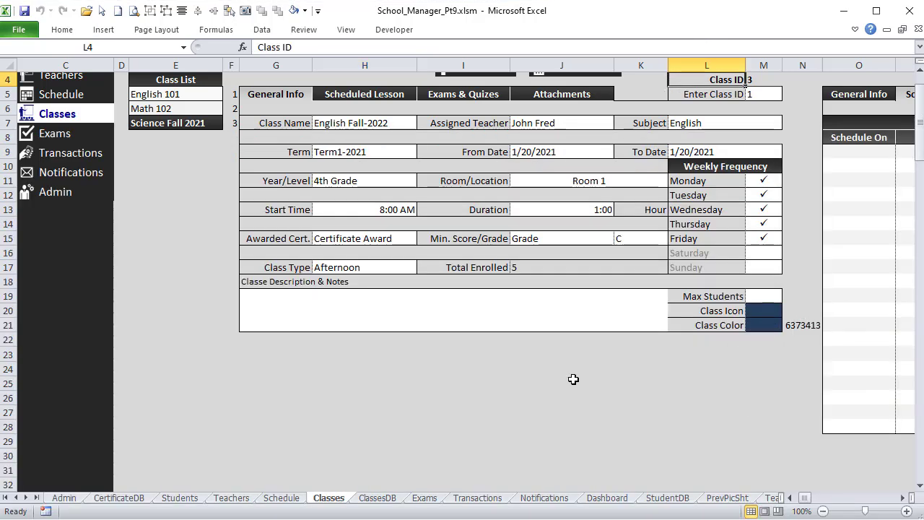
{"action": "left_click", "coordinate": [538, 379]}
{"action": "left_click", "coordinate": [770, 307]}
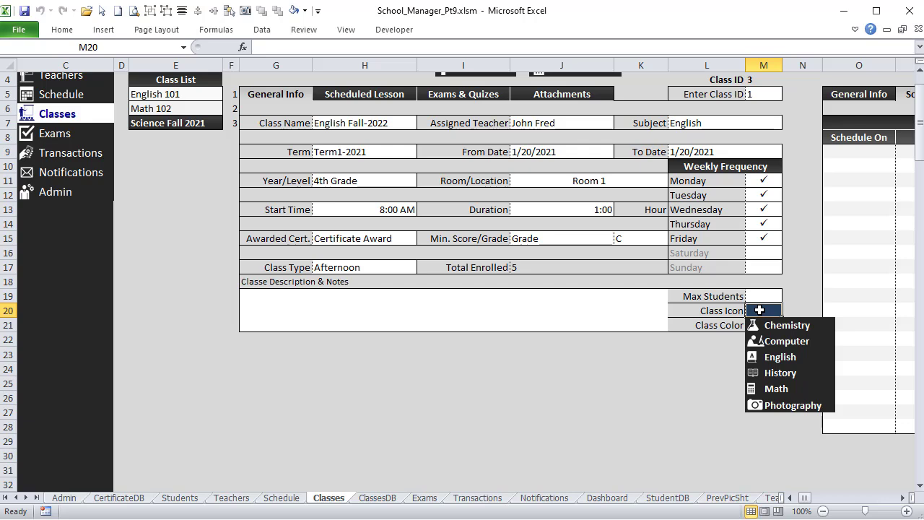
{"action": "left_click", "coordinate": [791, 309]}
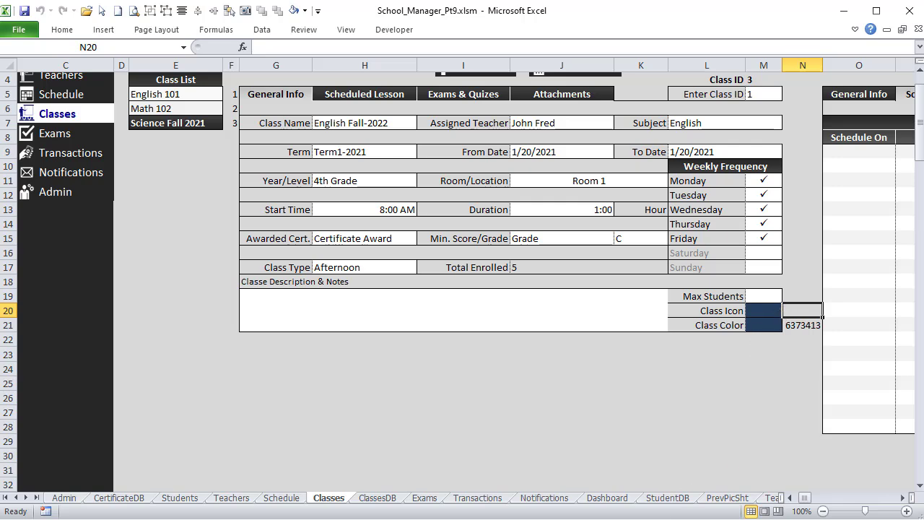
Open the Classes_Macros module at the empty body of the Class_SelectIcon procedure
{"action": "key", "text": "alt+F11"}
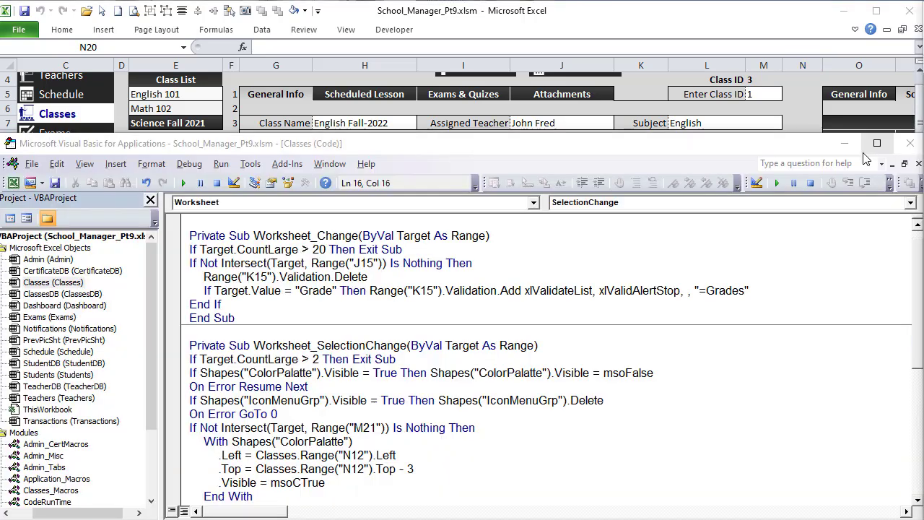
{"action": "left_click", "coordinate": [911, 164]}
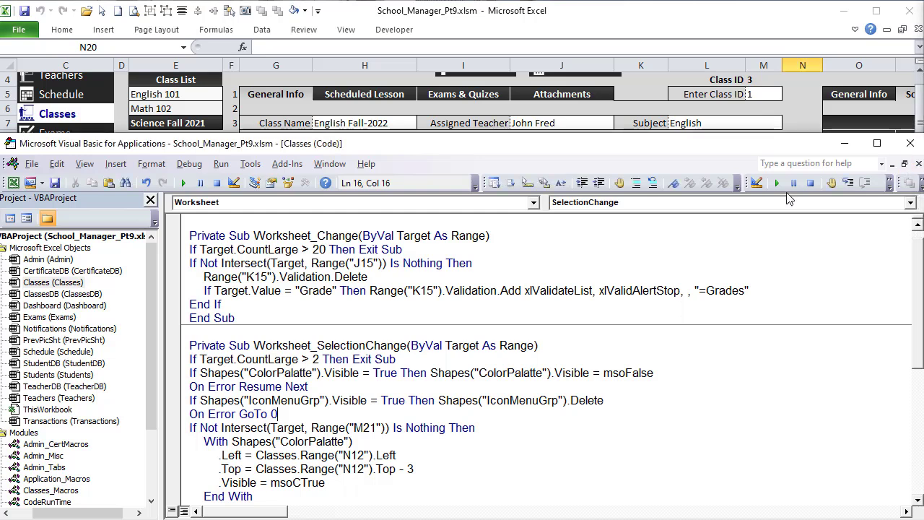
{"action": "double_click", "coordinate": [51, 490]}
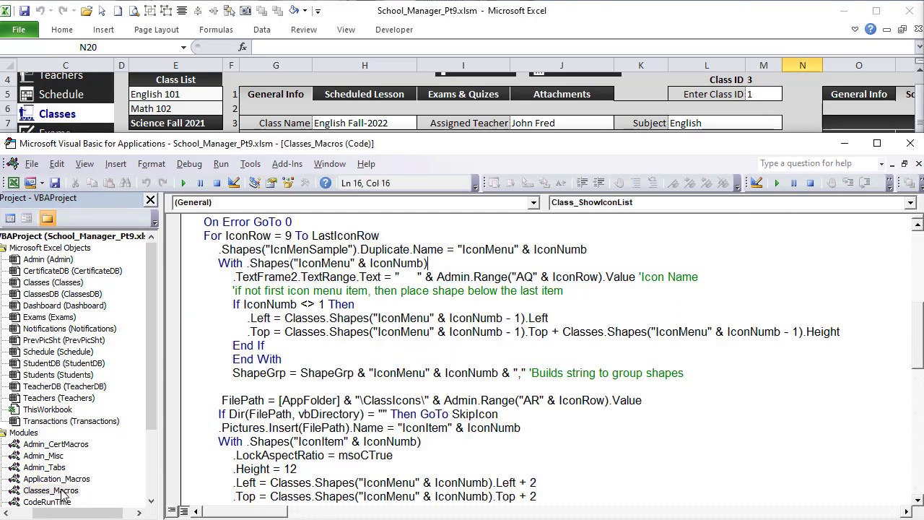
{"action": "scroll", "coordinate": [426, 406], "scroll_direction": "down", "scroll_amount": 8}
{"action": "left_click", "coordinate": [293, 304]}
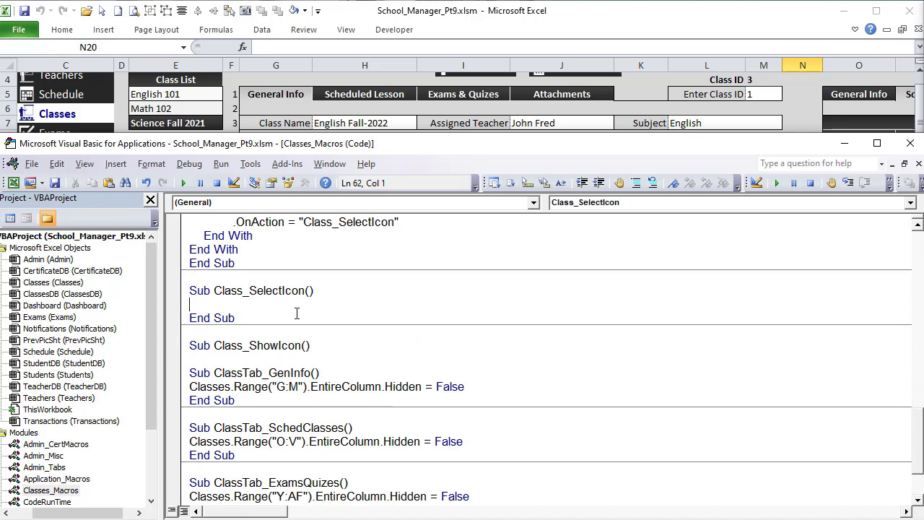
Show the icon menu from cell M20 on the Classes sheet and return to the Class_SelectIcon code
{"action": "left_click", "coordinate": [468, 20]}
{"action": "left_click", "coordinate": [765, 312]}
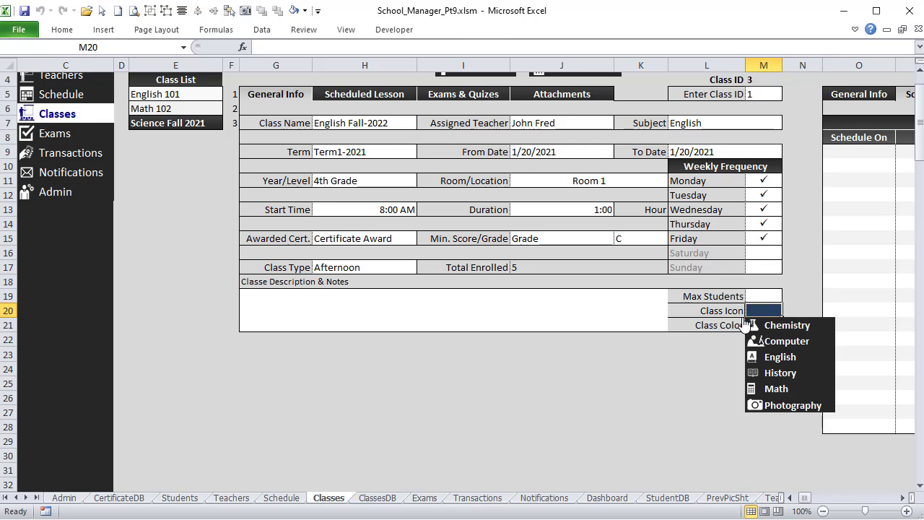
{"action": "key", "text": "alt+F11"}
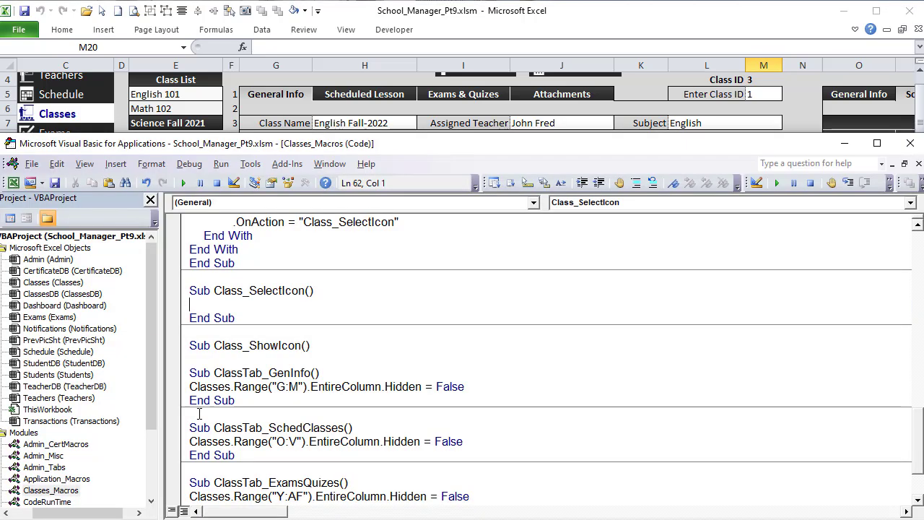
In Class_SelectIcon, write a With Classes block that deletes the ClassIcon shape between On Error Resume Next and On Error GoTo 0
{"action": "type", "text": "With Classes"}
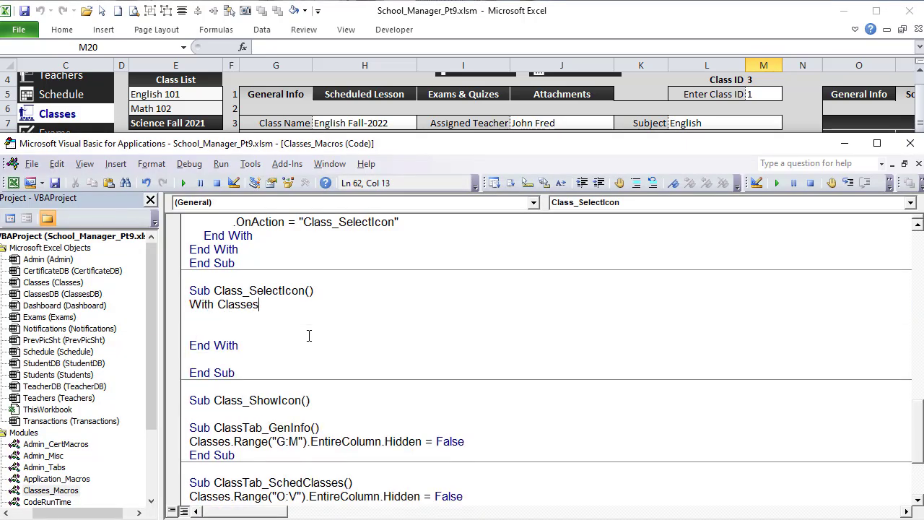
{"action": "key", "text": "Return"}
{"action": "type", "text": "o"}
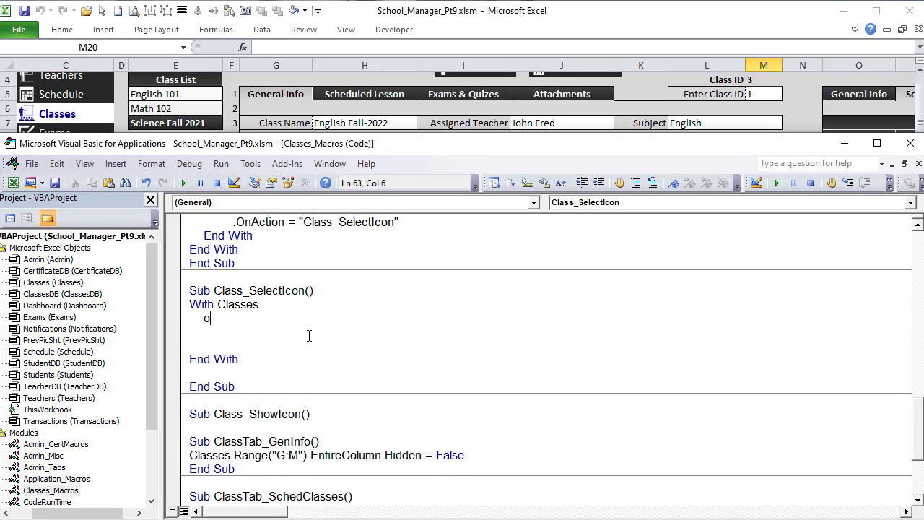
{"action": "type", "text": "n Error Resume Next"}
{"action": "key", "text": "Return"}
{"action": "type", "text": ".Shapes(\""}
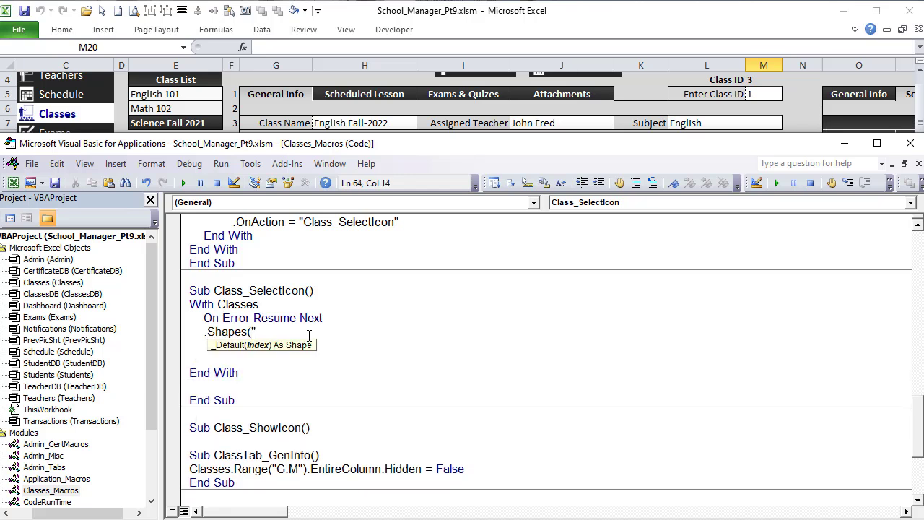
{"action": "type", "text": "ClassIcon\").del"}
{"action": "key", "text": "Tab"}
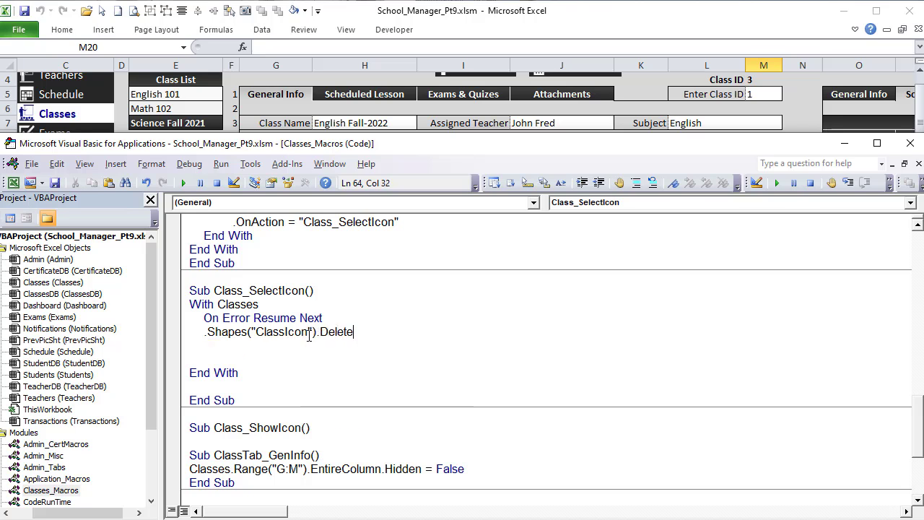
{"action": "key", "text": "Return"}
{"action": "type", "text": "on"}
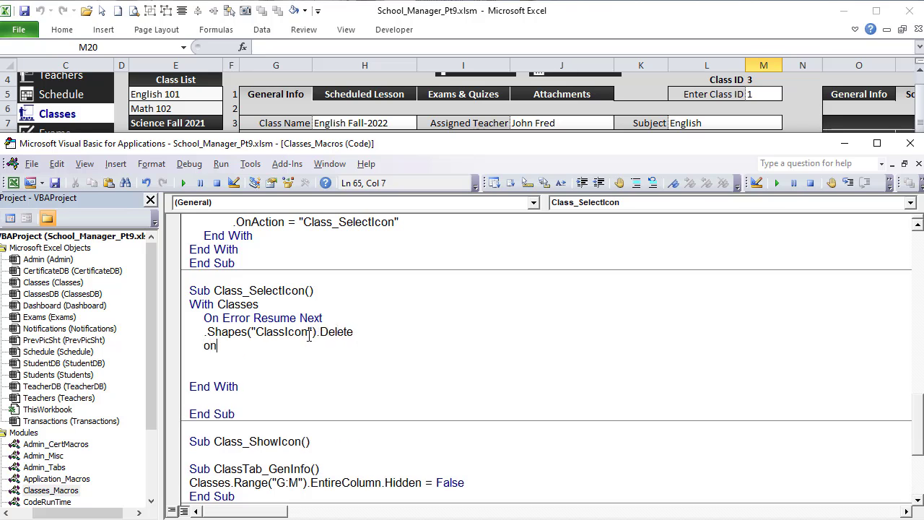
{"action": "type", "text": " Error GoTo 0"}
{"action": "key", "text": "Return"}
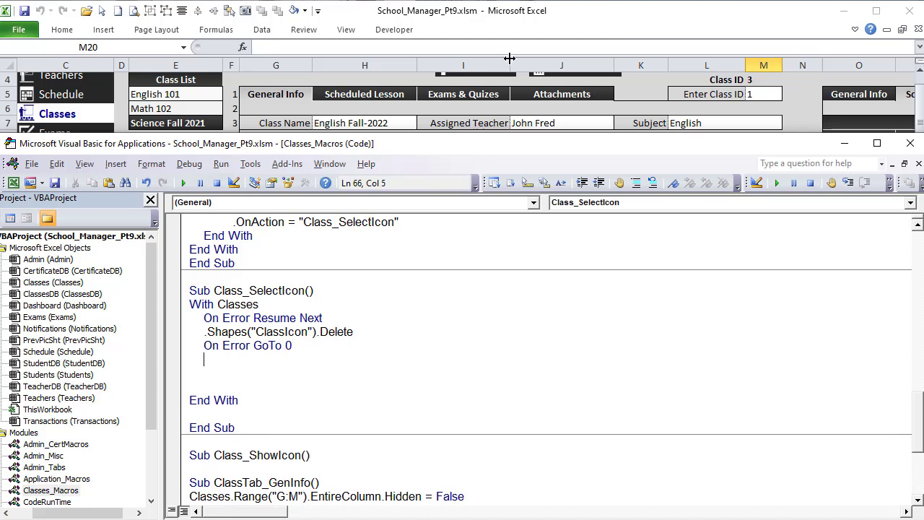
Review the icon file names in AR9:AR14 on the Admin sheet
{"action": "left_click", "coordinate": [507, 34]}
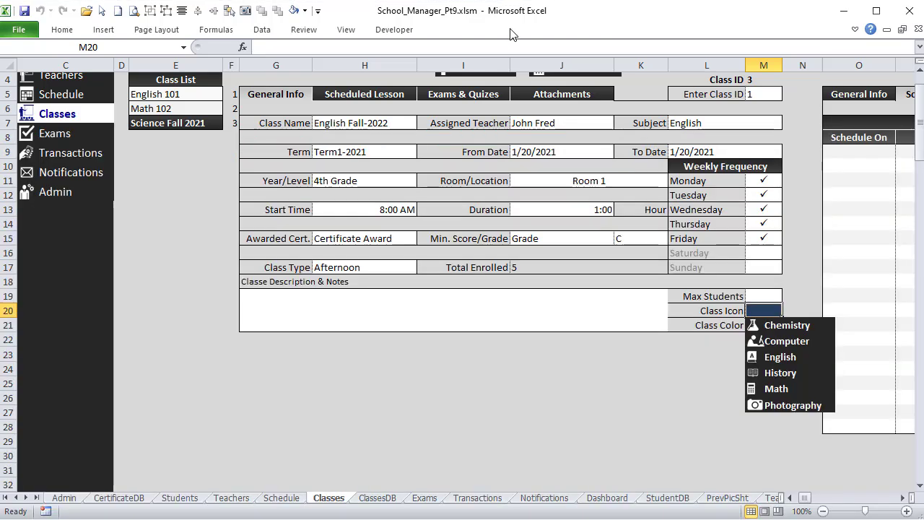
{"action": "left_click", "coordinate": [65, 498]}
{"action": "left_click_drag", "start_coordinate": [810, 245], "coordinate": [823, 312]}
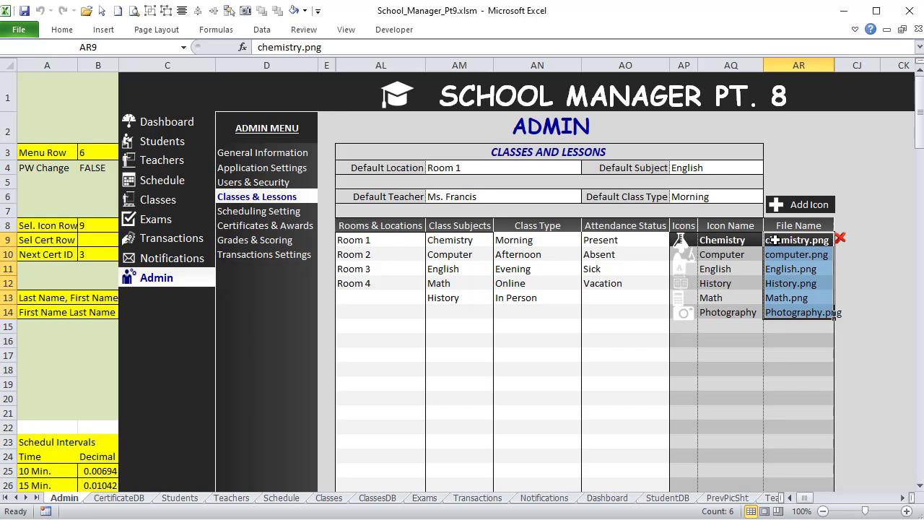
{"action": "left_click_drag", "start_coordinate": [772, 240], "coordinate": [782, 312]}
Return to the Classes sheet and select the Chemistry icon picture inside the icon menu group to check its shape name
{"action": "left_click", "coordinate": [329, 498]}
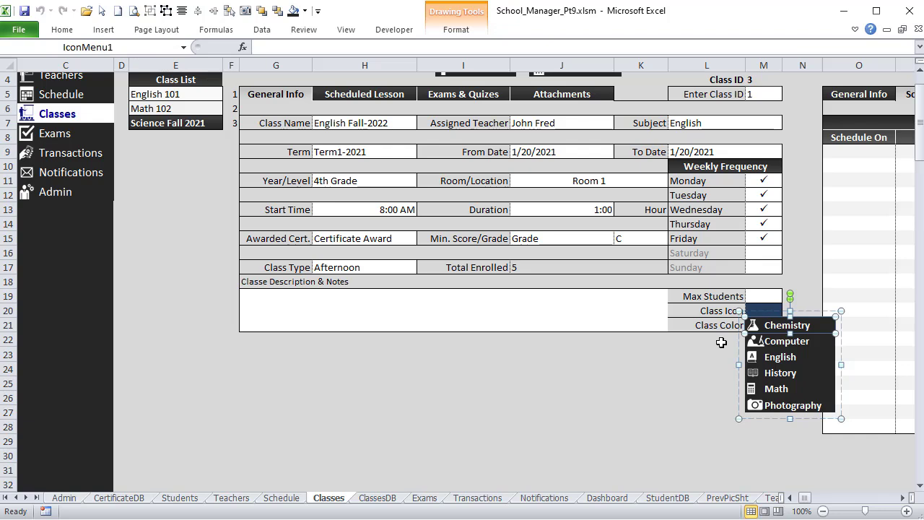
{"action": "left_click", "coordinate": [755, 330]}
{"action": "left_click", "coordinate": [655, 367]}
{"action": "left_click", "coordinate": [770, 326]}
{"action": "left_click", "coordinate": [764, 311]}
{"action": "left_click", "coordinate": [755, 328]}
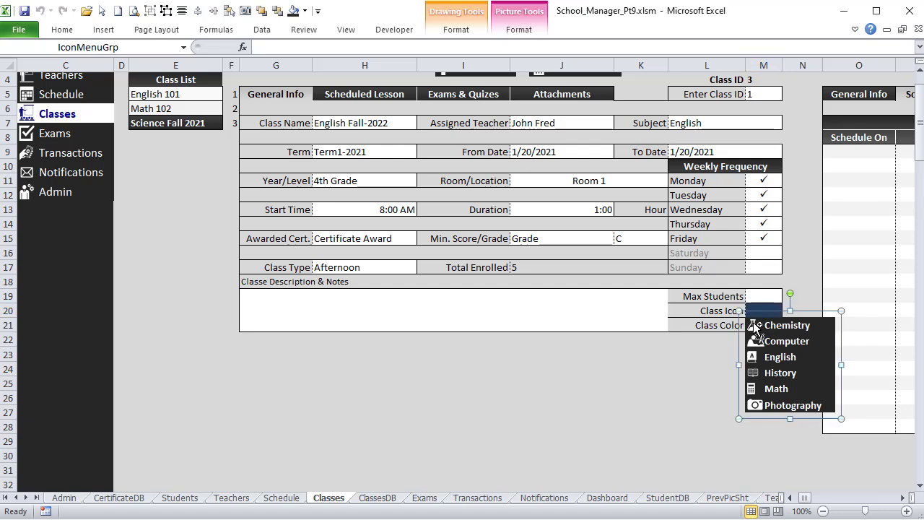
{"action": "left_click", "coordinate": [755, 328]}
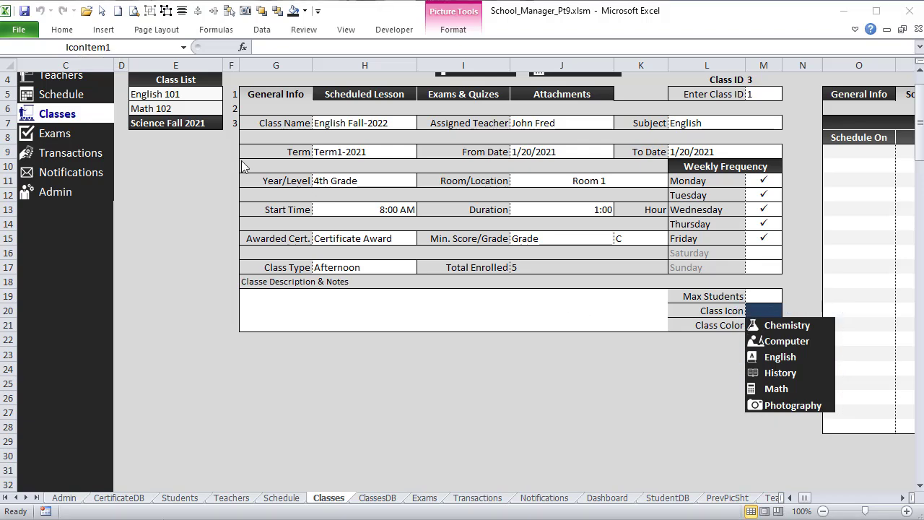
Check the shape names of the Chemistry item's background and icon picture inside the icon menu group
{"action": "left_click", "coordinate": [800, 329]}
{"action": "left_click", "coordinate": [800, 329]}
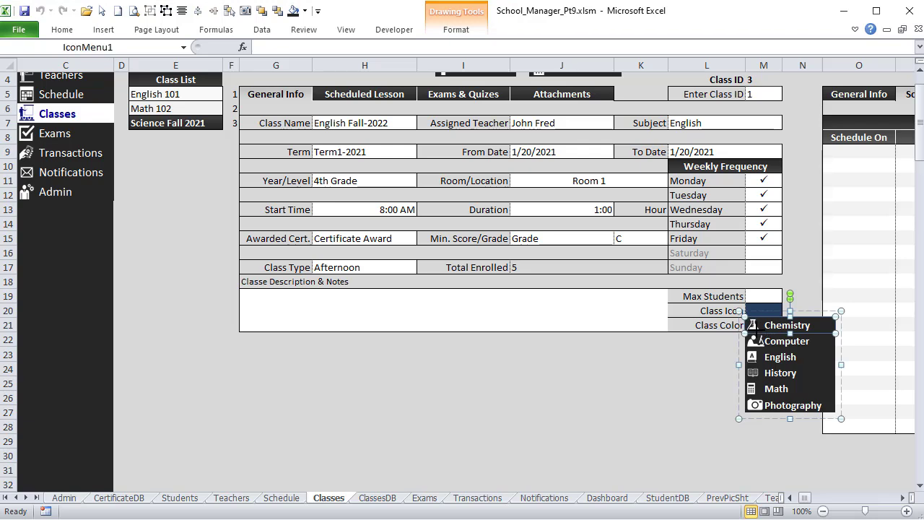
{"action": "right_click", "coordinate": [754, 326]}
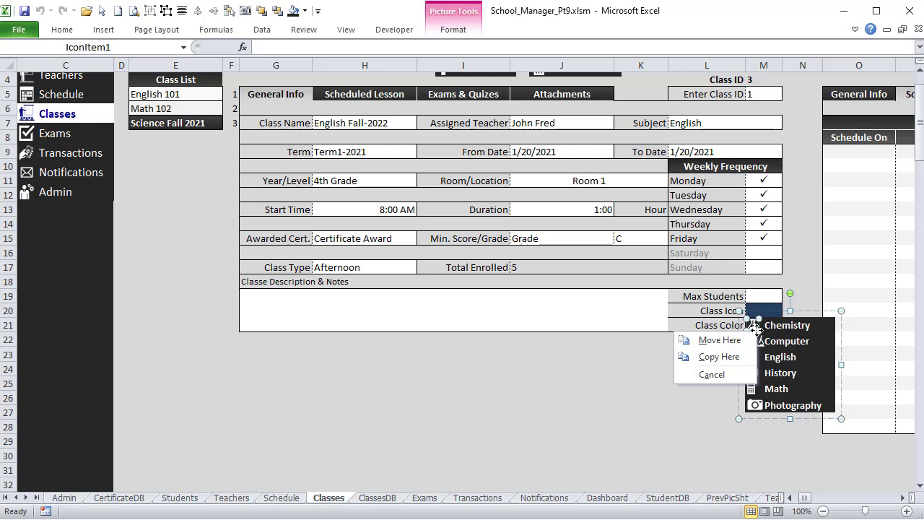
{"action": "key", "text": "Escape"}
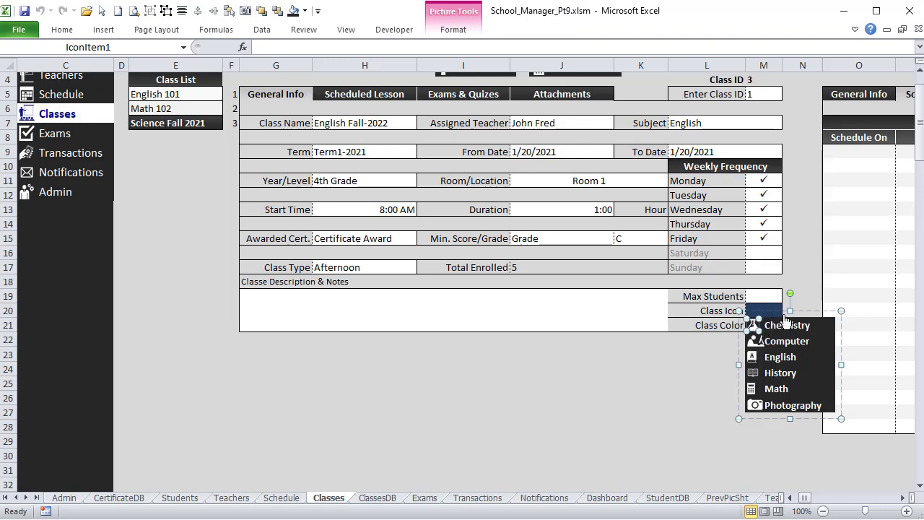
{"action": "left_click", "coordinate": [800, 319]}
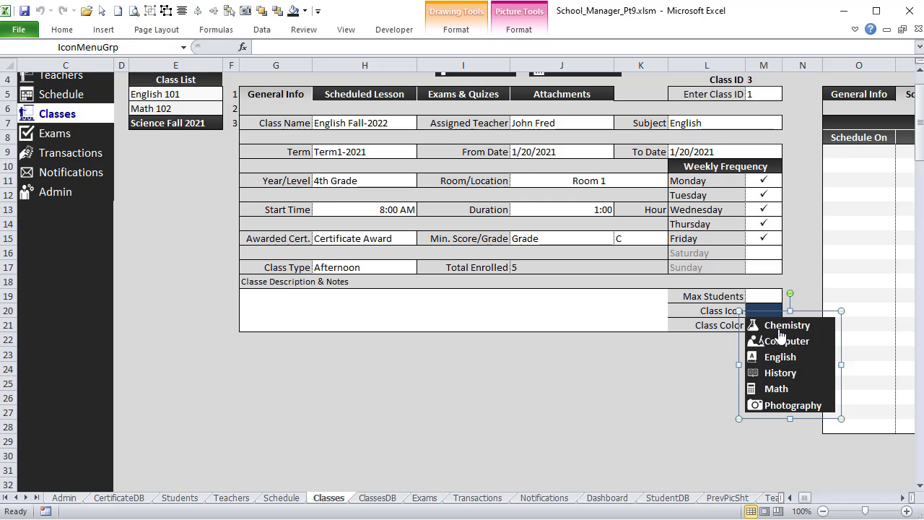
{"action": "right_click", "coordinate": [778, 332]}
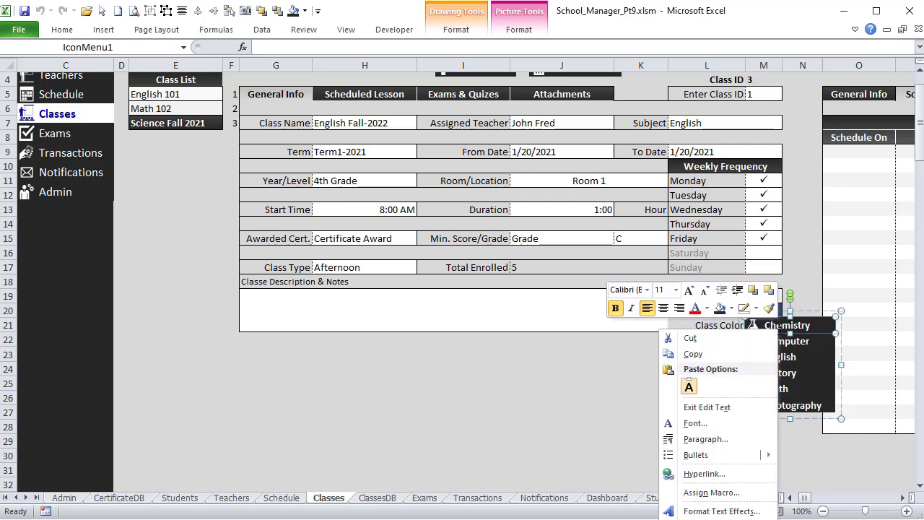
{"action": "right_click", "coordinate": [755, 322]}
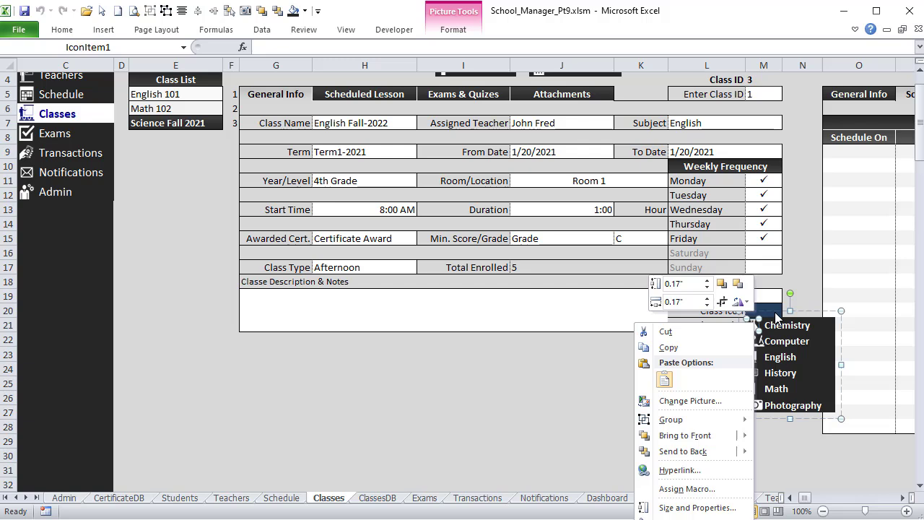
{"action": "left_click", "coordinate": [775, 314]}
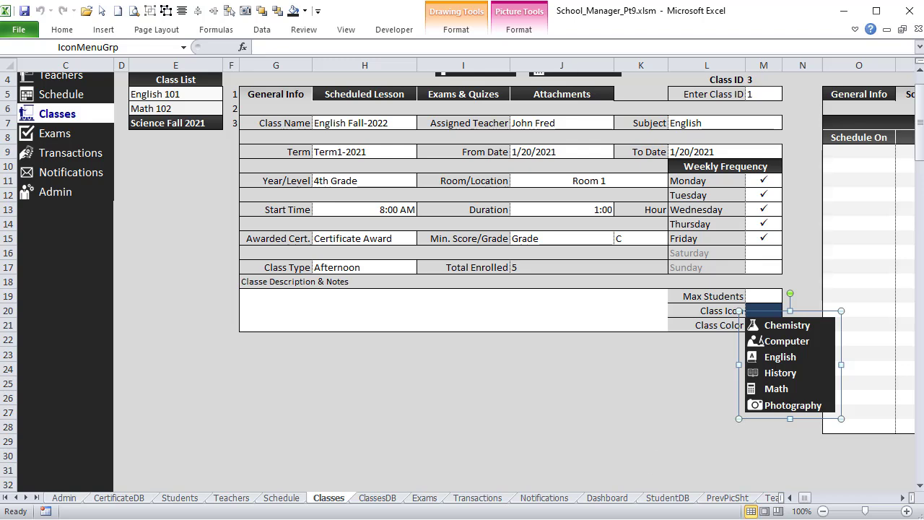
In Class_SelectIcon, below On Error GoTo 0, begin assigning IconNumb with the Right function applied to Application.Caller, checking the variable's existing use above
{"action": "key", "text": "alt+F11"}
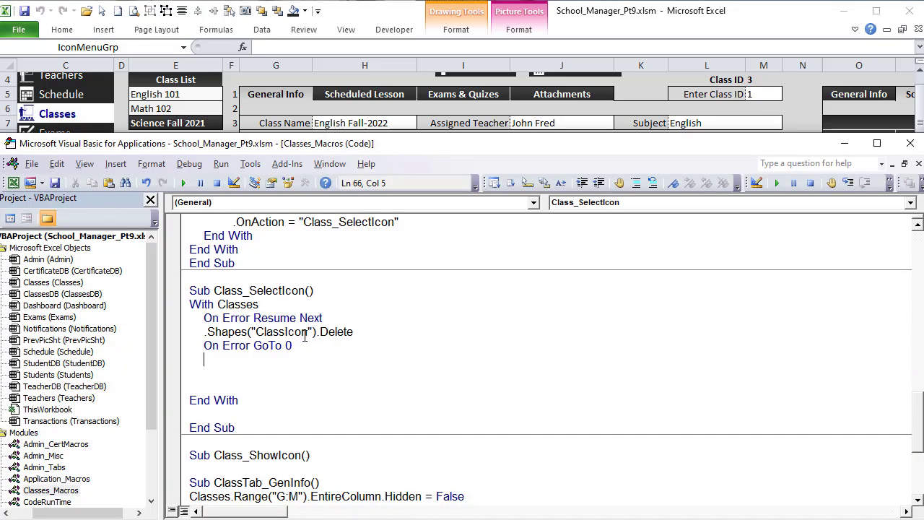
{"action": "type", "text": "IconNumb"}
{"action": "scroll", "coordinate": [308, 335], "scroll_direction": "up", "scroll_amount": 18}
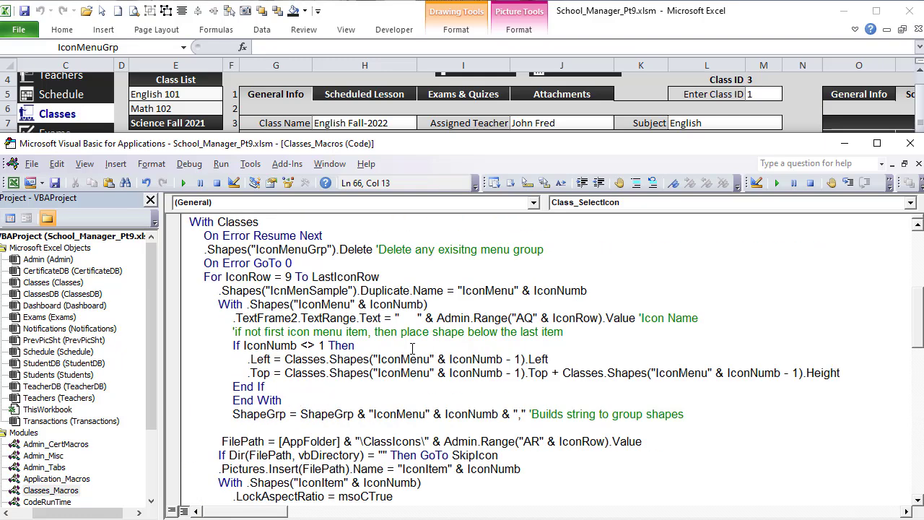
{"action": "left_click", "coordinate": [683, 239]}
{"action": "scroll", "coordinate": [577, 325], "scroll_direction": "down", "scroll_amount": 18}
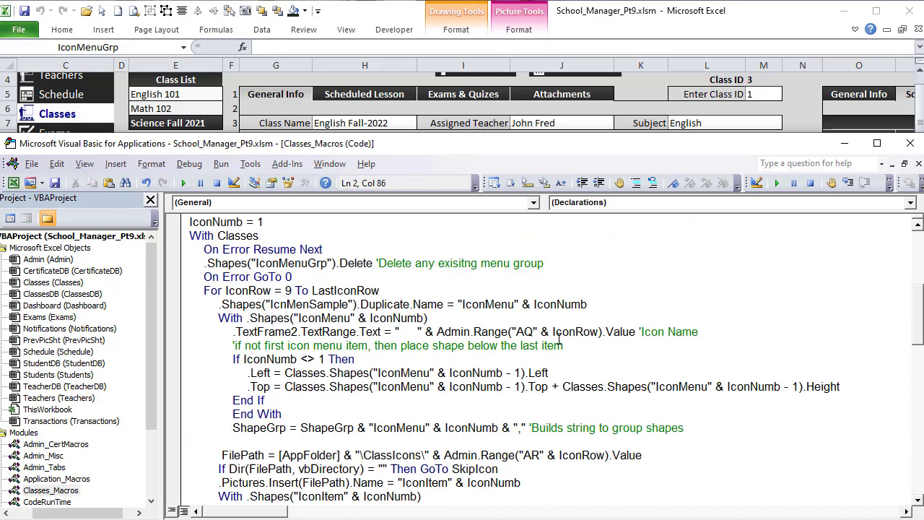
{"action": "left_click", "coordinate": [327, 376]}
{"action": "type", "text": "= Re"}
{"action": "key", "text": "BackSpace"}
{"action": "type", "text": "i"}
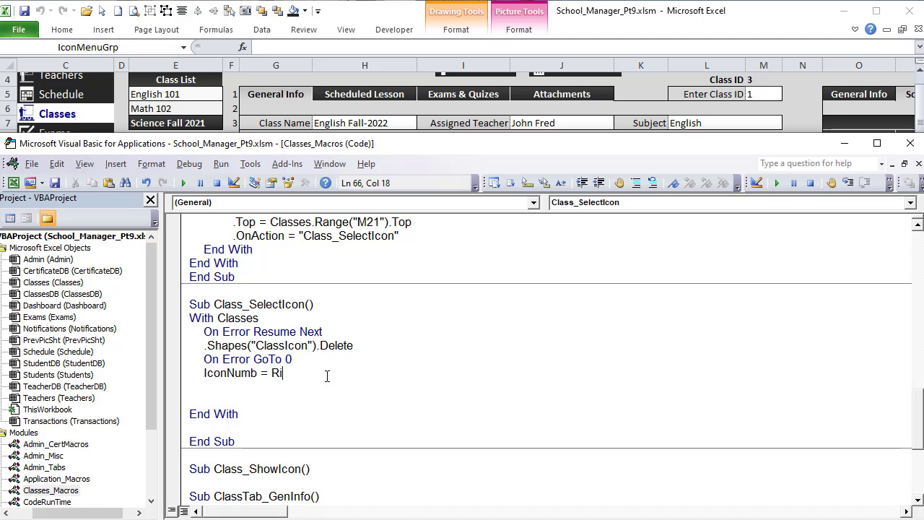
{"action": "type", "text": "ght(A"}
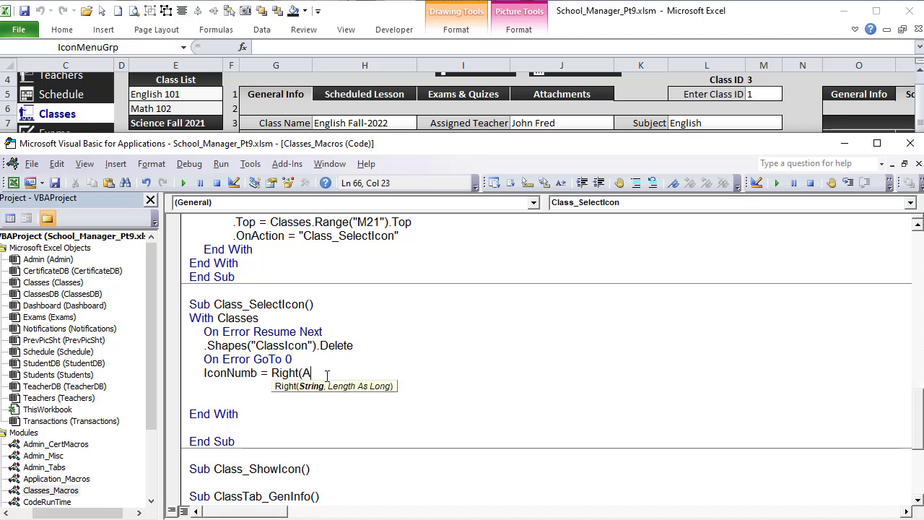
{"action": "type", "text": "pplication.Caller"}
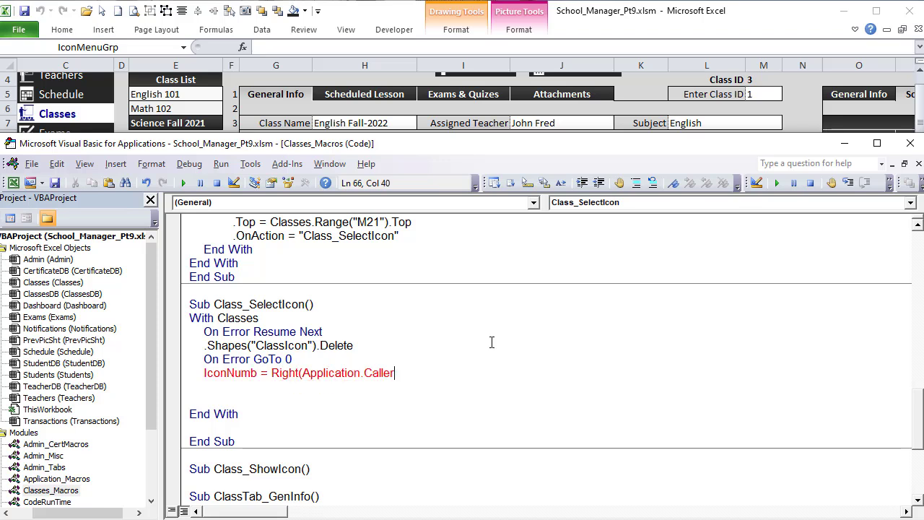
Complete the Right function's length argument in the IconNumb line as Len(Application.Calculate) - 8
{"action": "type", "text": ","}
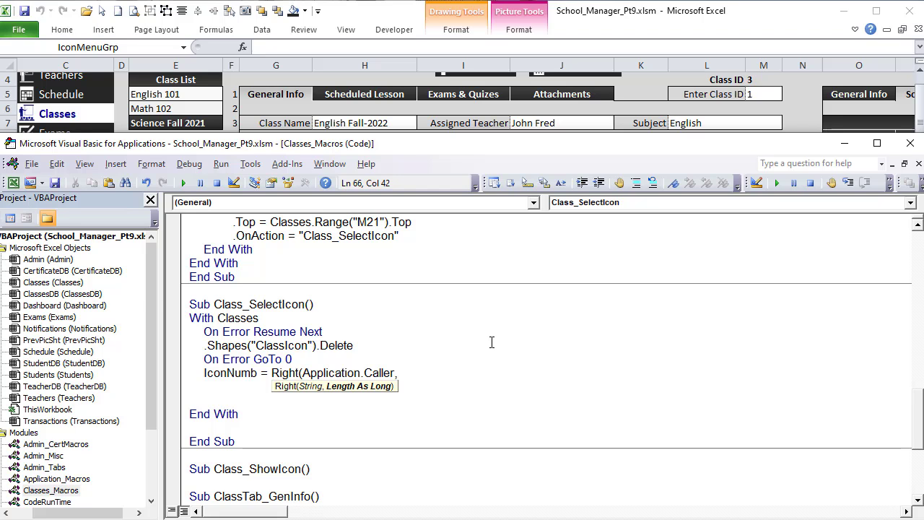
{"action": "type", "text": " Len(App"}
{"action": "type", "text": "lication.cal"}
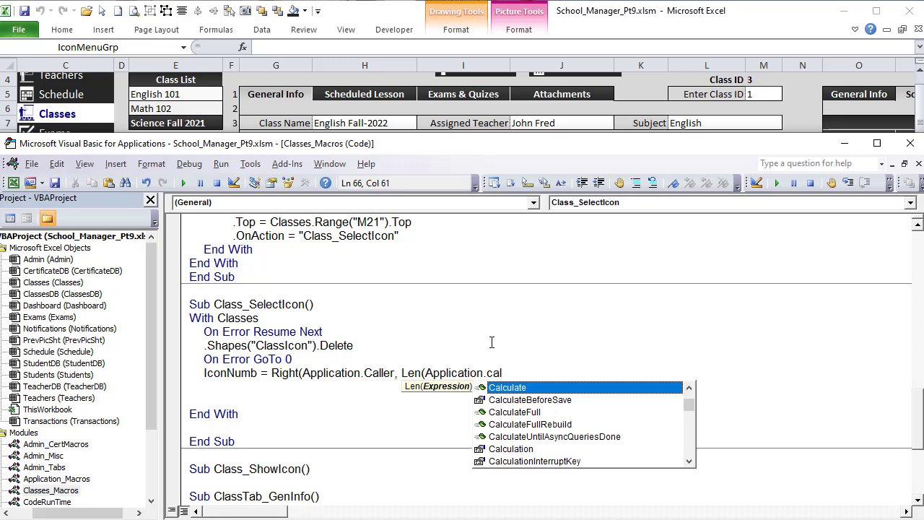
{"action": "key", "text": "Tab"}
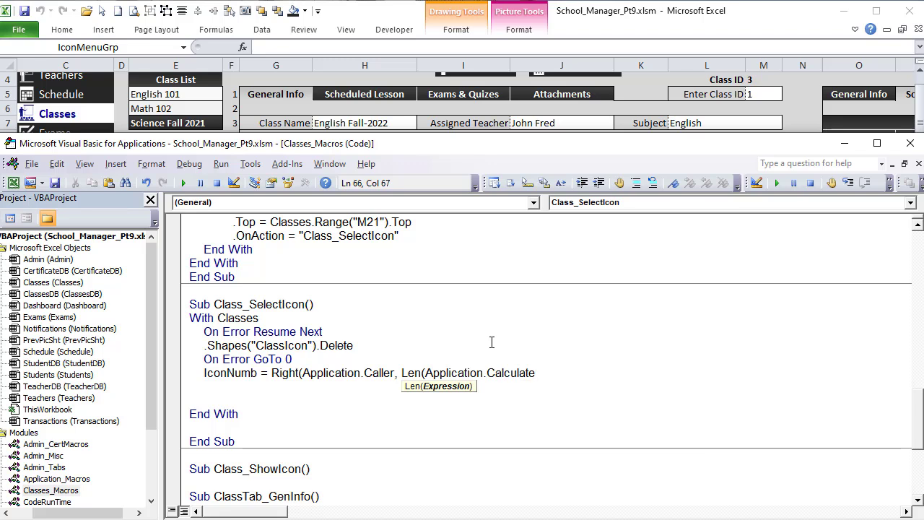
{"action": "type", "text": ") - "}
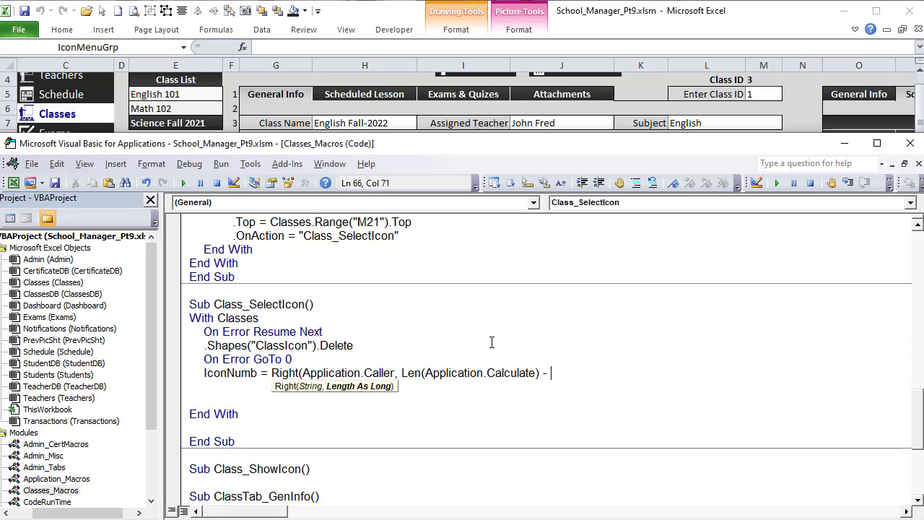
{"action": "type", "text": "8)"}
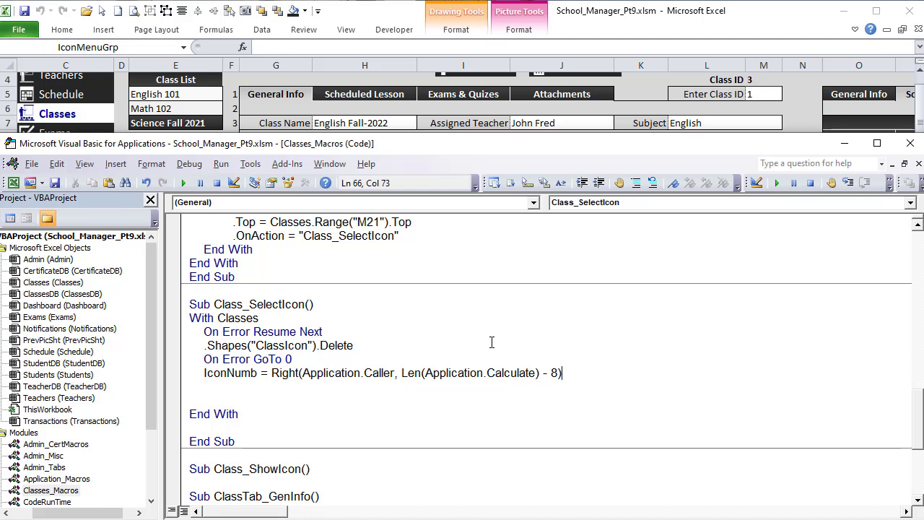
Add a line below the IconNumb assignment that targets .Range("N20").Value
{"action": "key", "text": "Return"}
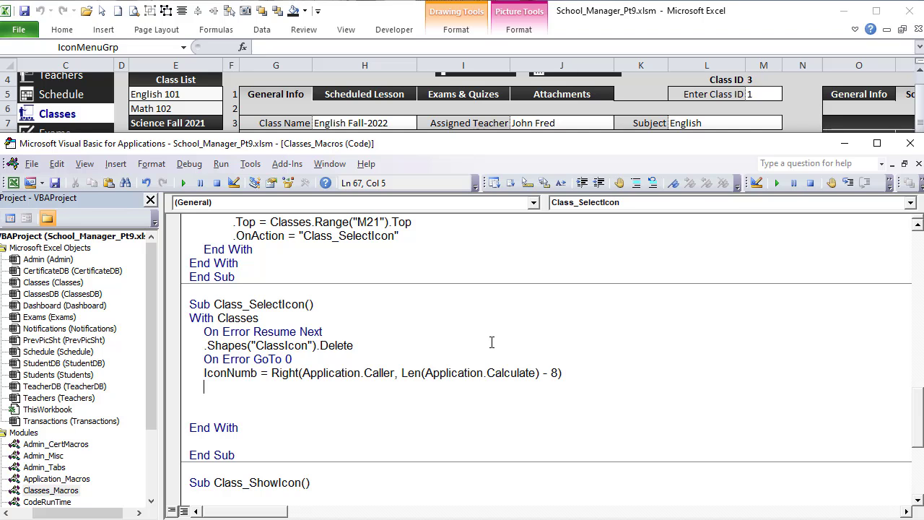
{"action": "type", "text": ".Range(\" \").value"}
{"action": "key", "text": "Left"}
{"action": "key", "text": "Left"}
{"action": "key", "text": "Left"}
{"action": "key", "text": "Left"}
{"action": "key", "text": "Left"}
{"action": "key", "text": "Left"}
{"action": "key", "text": "Left"}
{"action": "key", "text": "Left"}
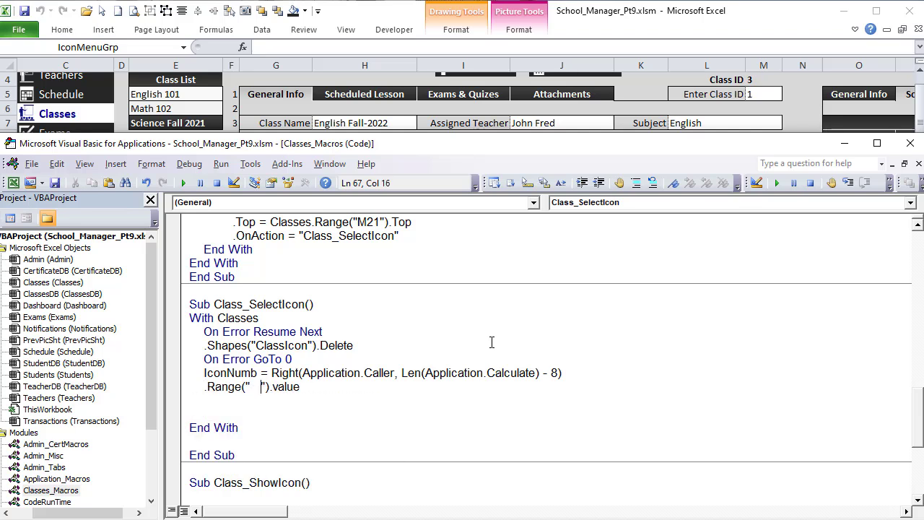
{"action": "key", "text": "BackSpace"}
{"action": "type", "text": "N20"}
{"action": "key", "text": "End"}
Set the N20 line equal to Admin.Range("AR" & IconNum + 8).Value
{"action": "type", "text": "= Adm"}
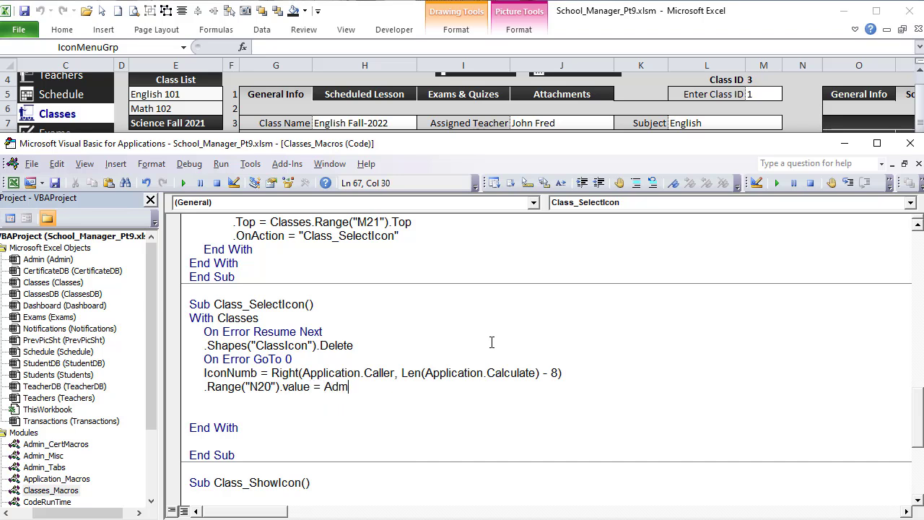
{"action": "type", "text": "in.Range(\"AR\""}
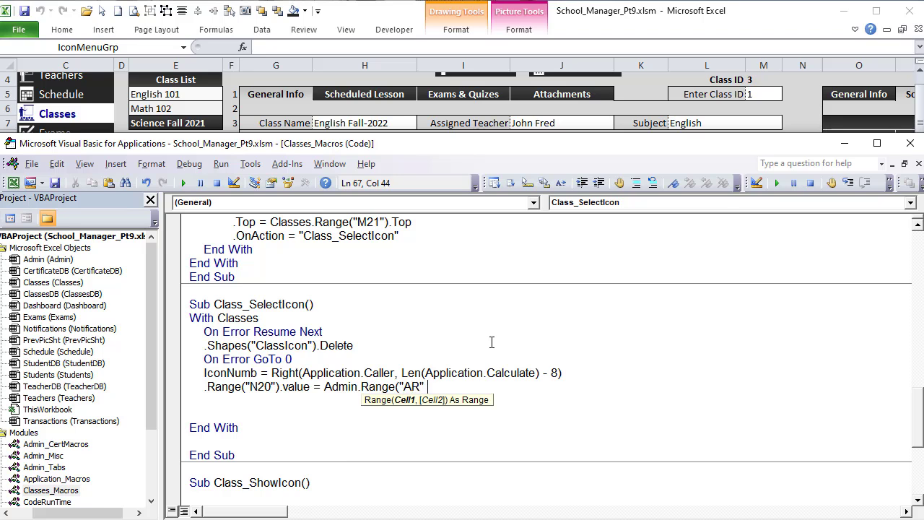
{"action": "type", "text": " & IconNum + 8"}
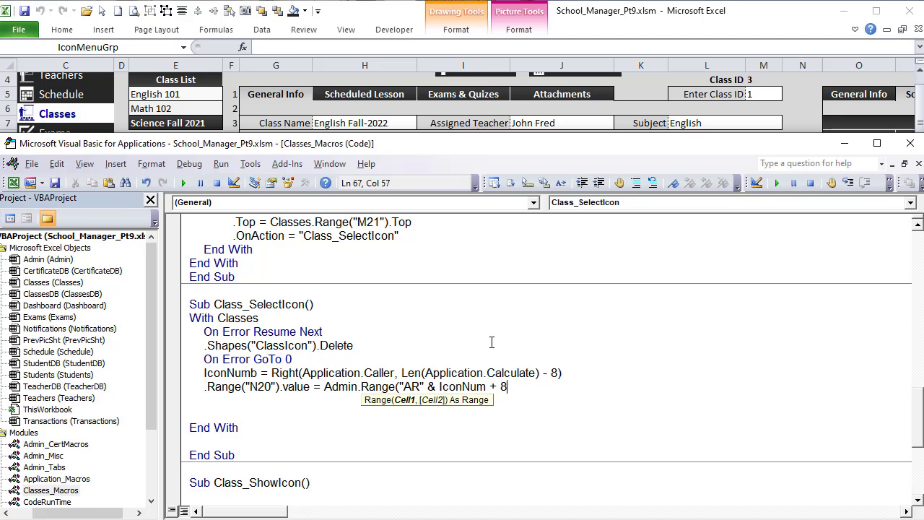
{"action": "type", "text": ").value"}
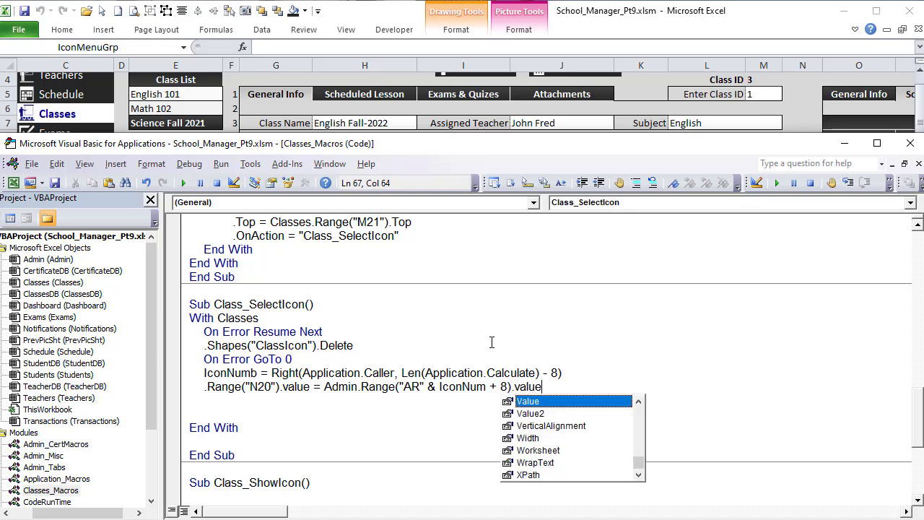
Review the Chemistry icon's row 9 on the Admin sheet, checking its icon name in AQ9 and file name in AR9
{"action": "key", "text": "alt+F11"}
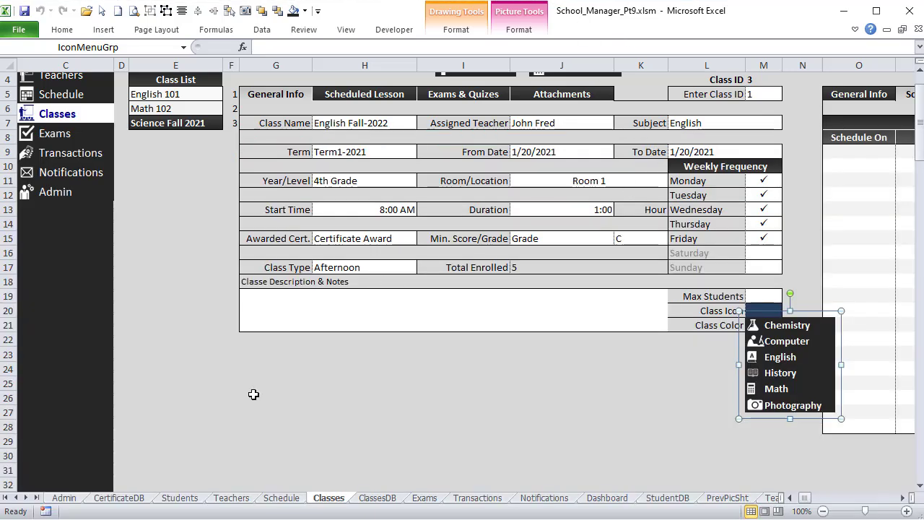
{"action": "left_click", "coordinate": [71, 497]}
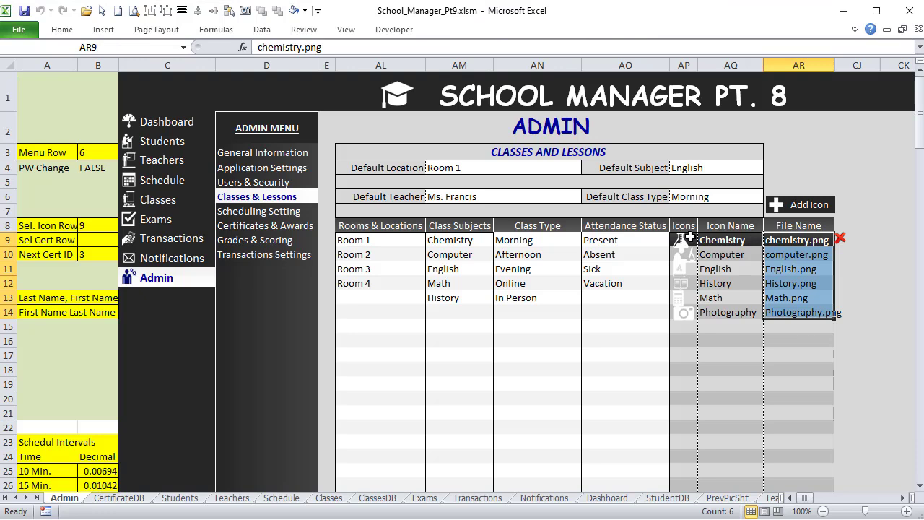
{"action": "left_click", "coordinate": [10, 238]}
{"action": "left_click", "coordinate": [682, 242]}
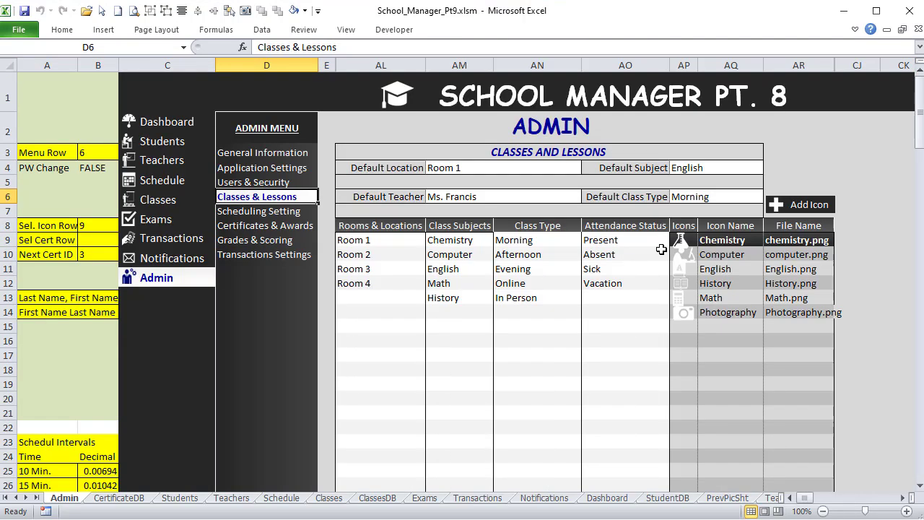
{"action": "left_click", "coordinate": [780, 241]}
{"action": "left_click", "coordinate": [724, 240]}
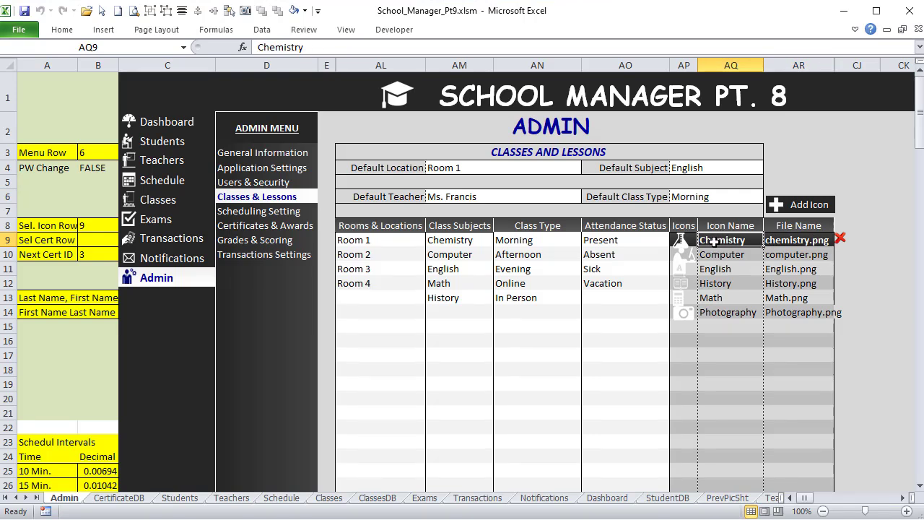
{"action": "left_click", "coordinate": [777, 239]}
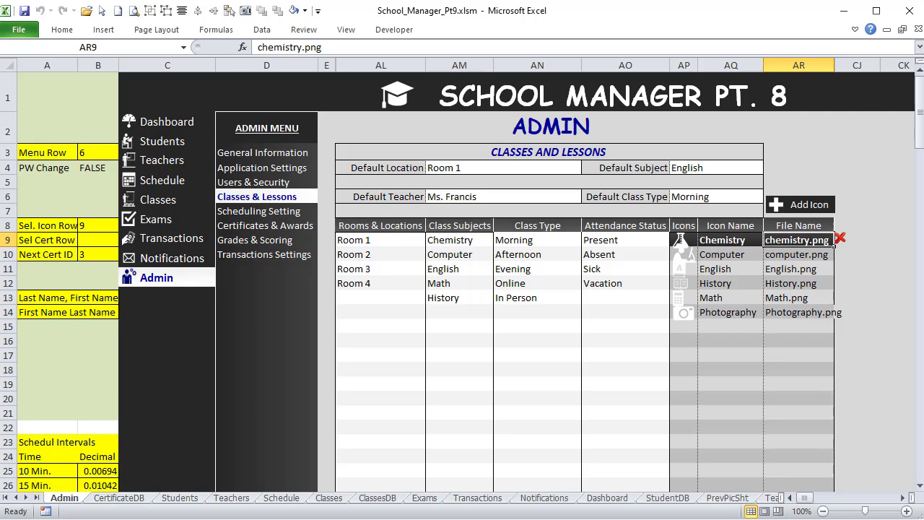
Back in Class_SelectIcon, remove the spare blank line below the N20 assignment and call Class_ShowIcon there
{"action": "key", "text": "alt+F11"}
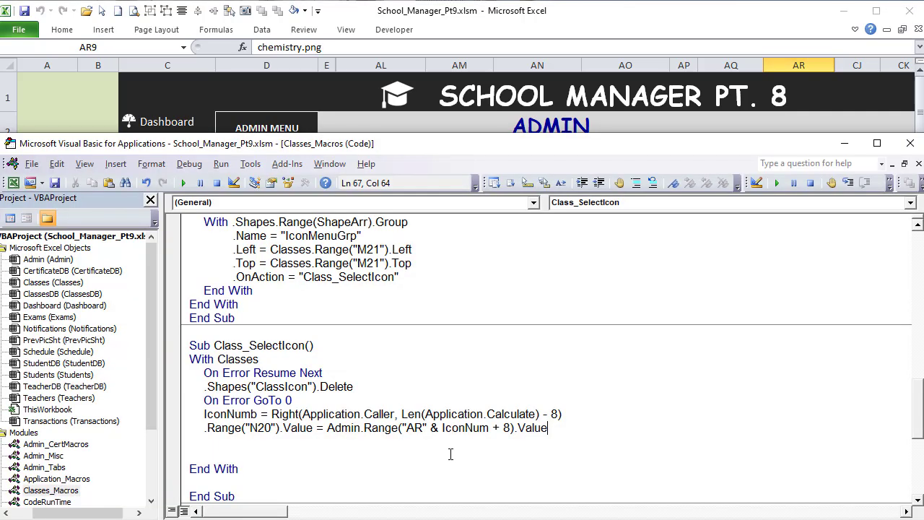
{"action": "left_click", "coordinate": [237, 441]}
{"action": "key", "text": "Tab"}
{"action": "left_click_drag", "start_coordinate": [208, 442], "coordinate": [200, 442]}
{"action": "left_click", "coordinate": [208, 453]}
{"action": "left_click", "coordinate": [209, 456]}
{"action": "key", "text": "BackSpace"}
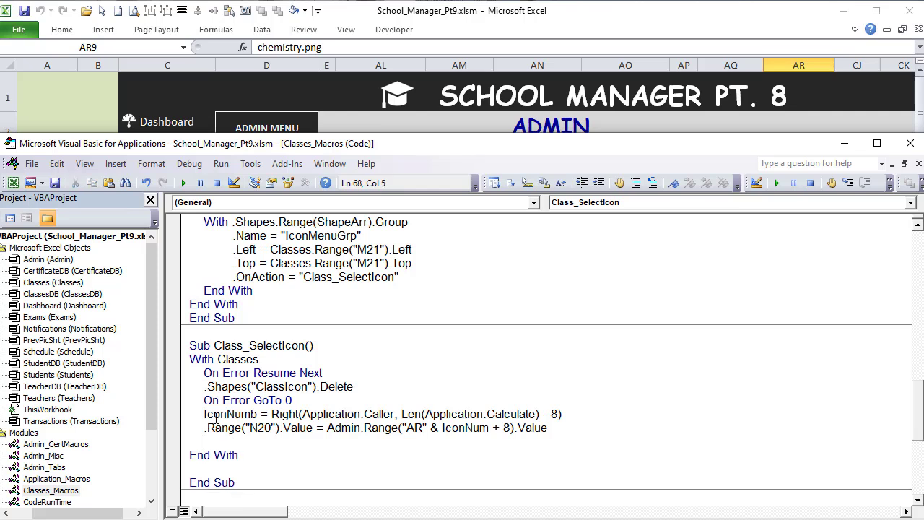
{"action": "type", "text": "Class_Sho"}
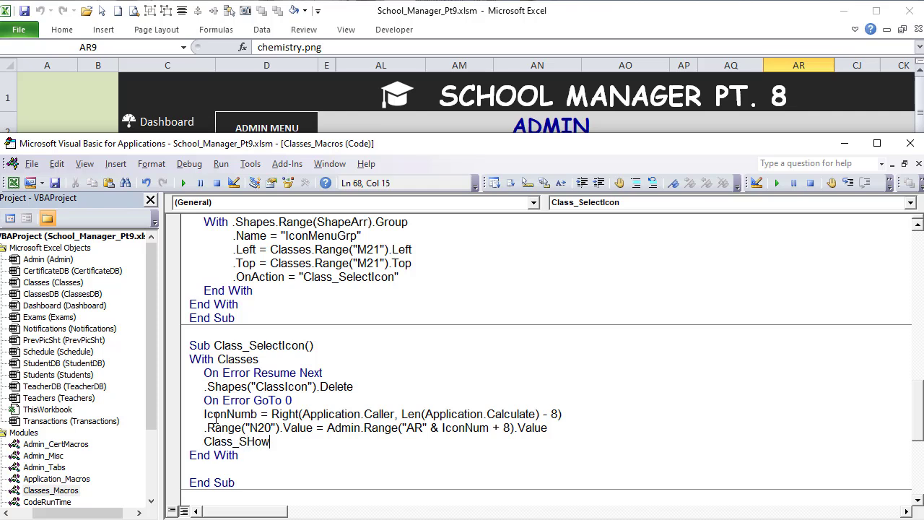
{"action": "type", "text": "wIcon"}
Remove the blank line before End Sub in Class_SelectIcon and go to the empty line under Sub Class_ShowIcon()
{"action": "scroll", "coordinate": [216, 412], "scroll_direction": "down", "scroll_amount": 1}
{"action": "left_click", "coordinate": [283, 482]}
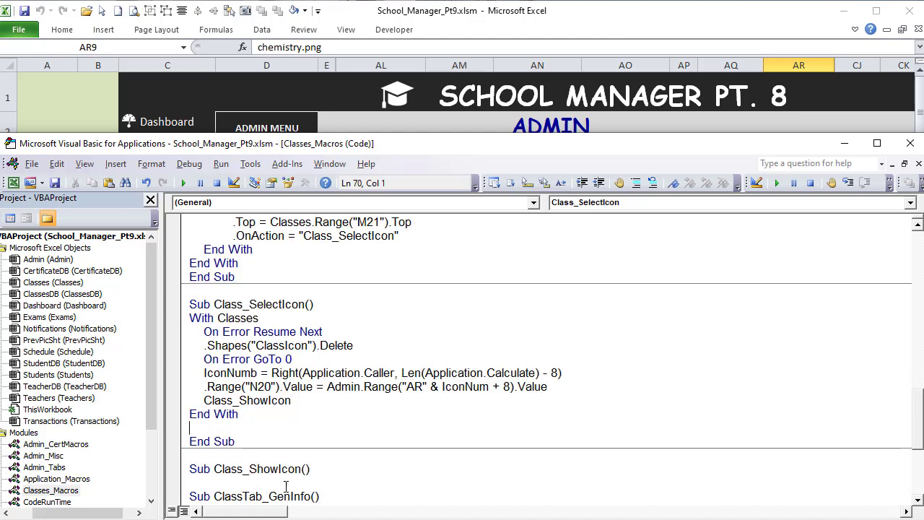
{"action": "left_click", "coordinate": [253, 425]}
{"action": "key", "text": "BackSpace"}
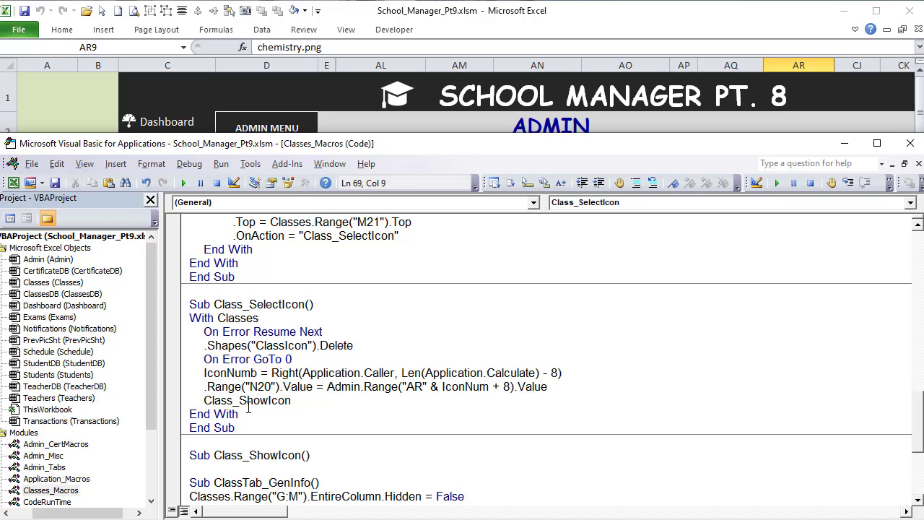
{"action": "scroll", "coordinate": [249, 408], "scroll_direction": "down", "scroll_amount": 2}
{"action": "left_click", "coordinate": [281, 388]}
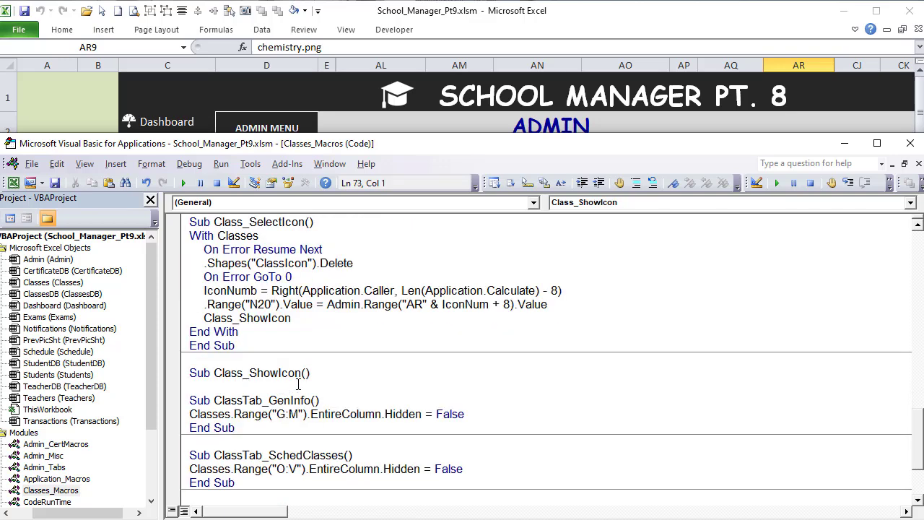
Close Class_ShowIcon with End Sub and add a With Classes block inside it
{"action": "key", "text": "Return"}
{"action": "key", "text": "Return"}
{"action": "key", "text": "Up"}
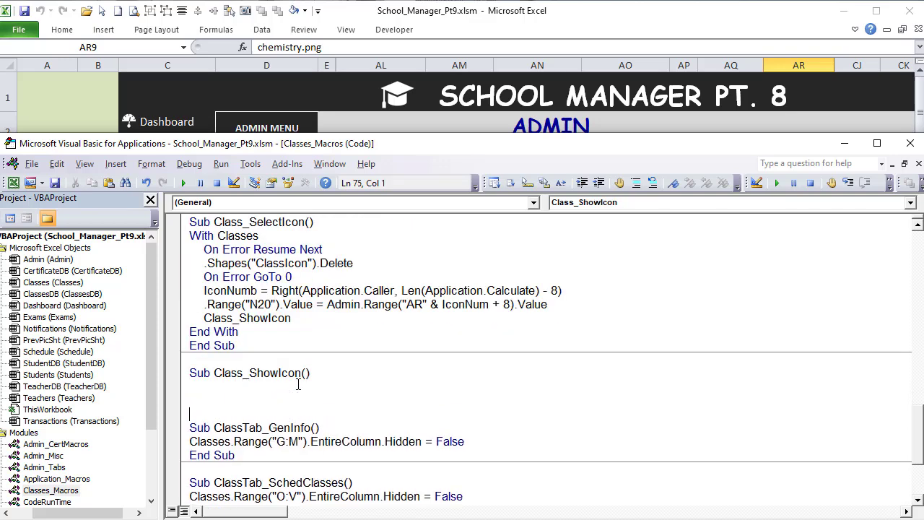
{"action": "type", "text": "End Sub"}
{"action": "key", "text": "Up"}
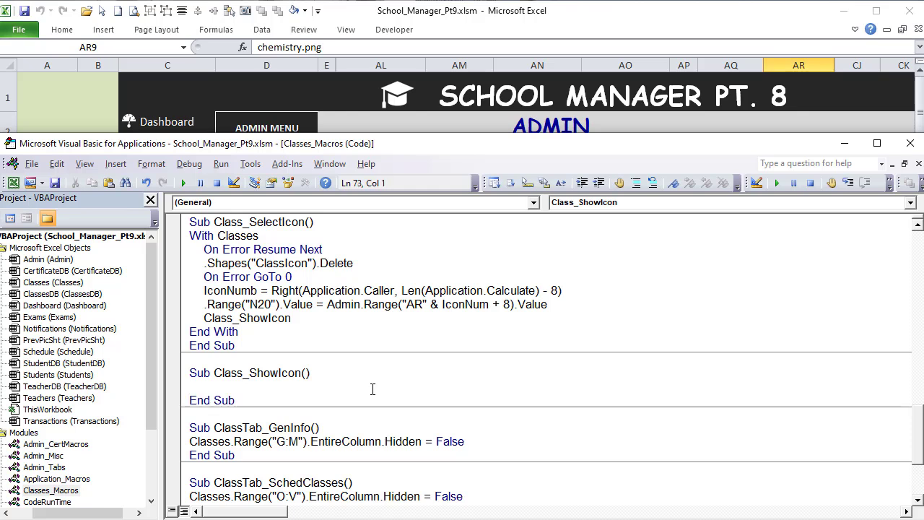
{"action": "type", "text": "With"}
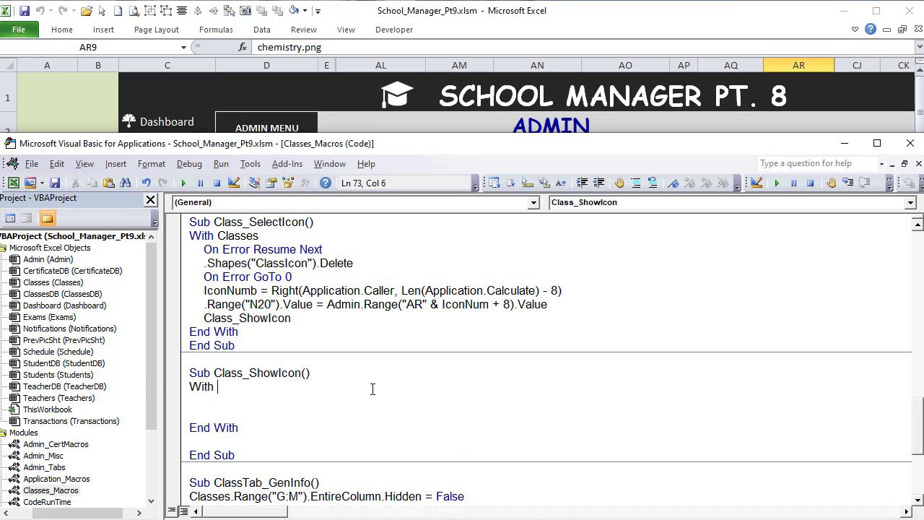
{"action": "type", "text": "Classes"}
{"action": "key", "text": "Return"}
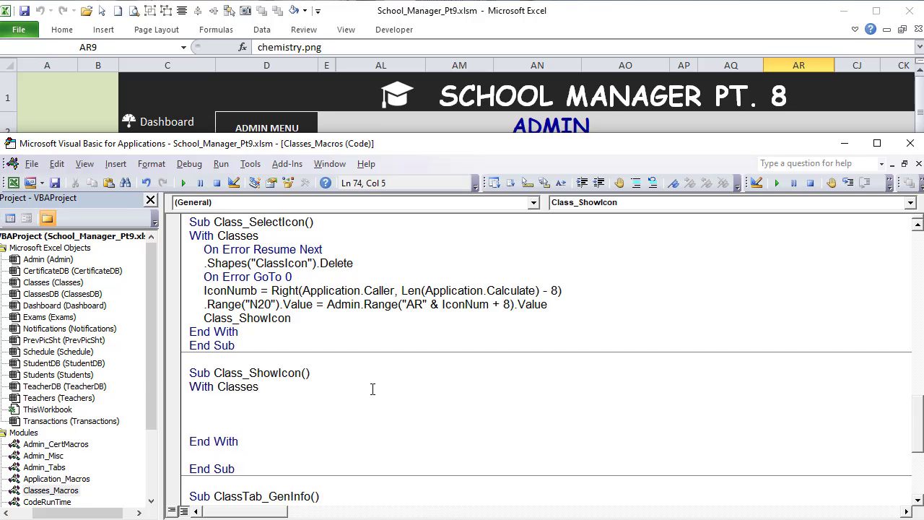
Inside the With Classes block, delete the "ClassIcon" shape between On Error Resume Next and On Error GoTo 0
{"action": "type", "text": "On Error Resume Next"}
{"action": "key", "text": "Return"}
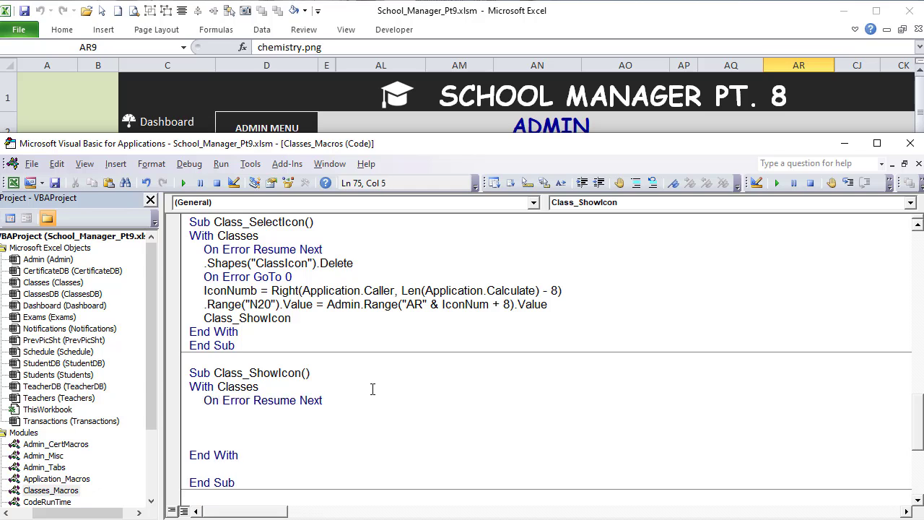
{"action": "type", "text": ".Shapes(\""}
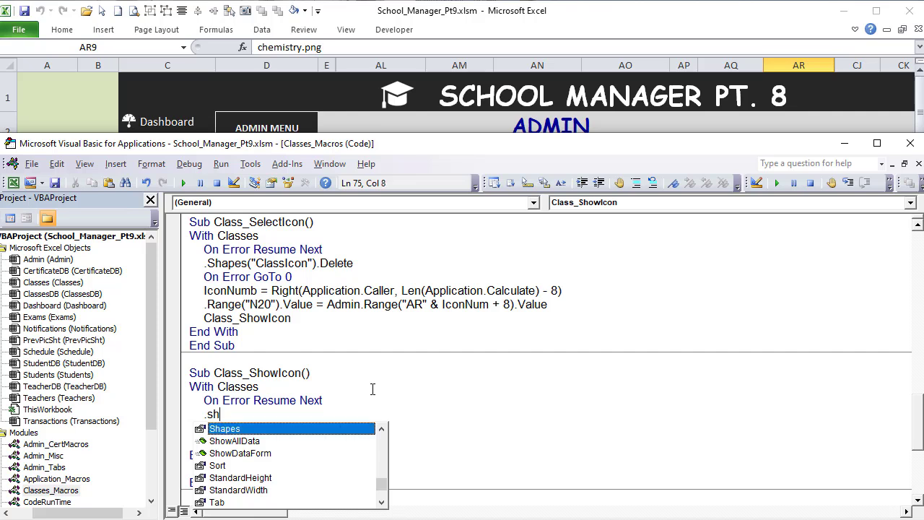
{"action": "type", "text": "\"c"}
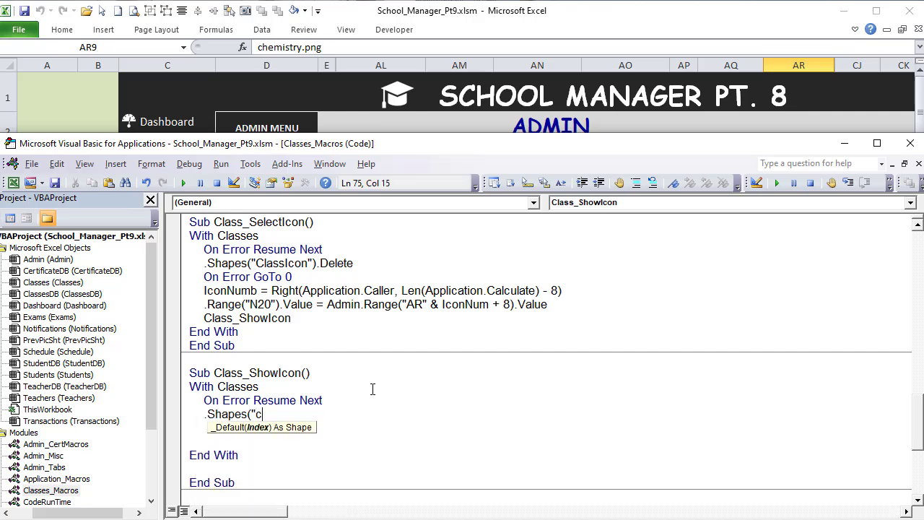
{"action": "type", "text": "lassIcon\").de"}
{"action": "key", "text": "Tab"}
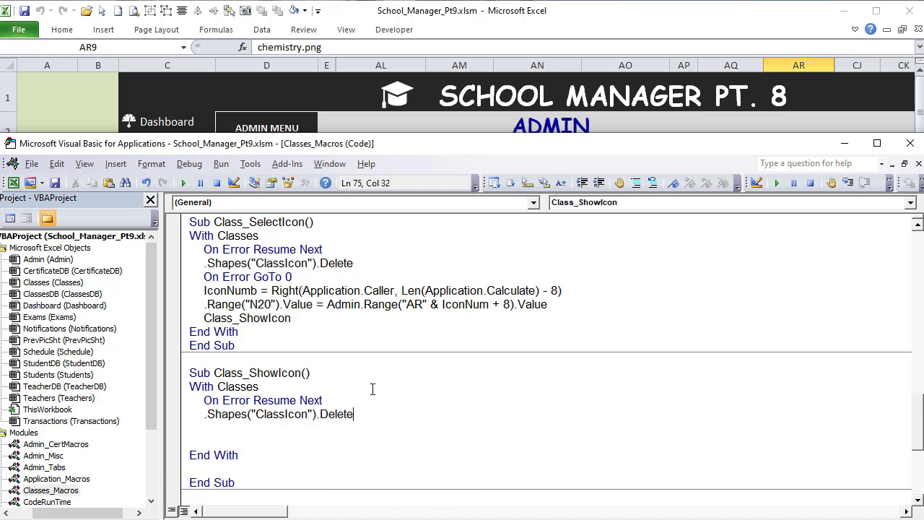
{"action": "key", "text": "Return"}
{"action": "type", "text": "on error goto 0"}
{"action": "key", "text": "Return"}
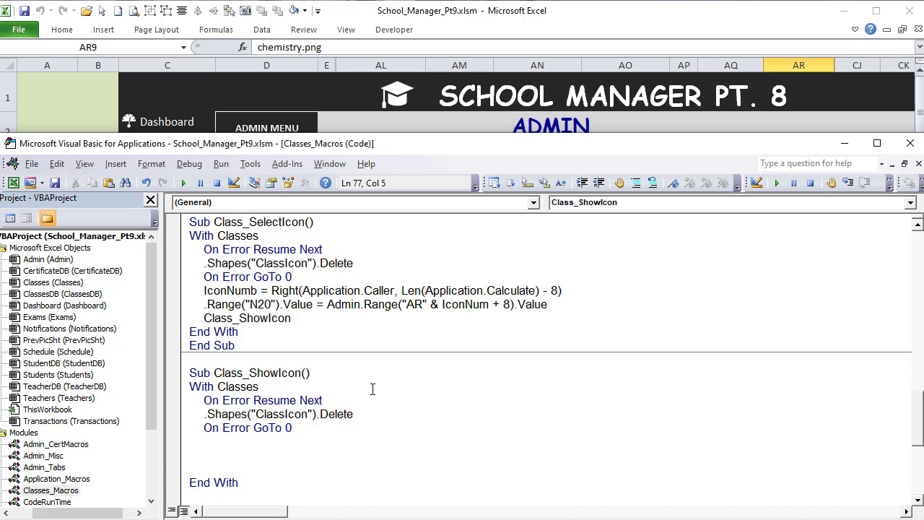
Add a line assigning .Range("N20").Value to IconName, with the comment 'Icon Name
{"action": "type", "text": "IconName"}
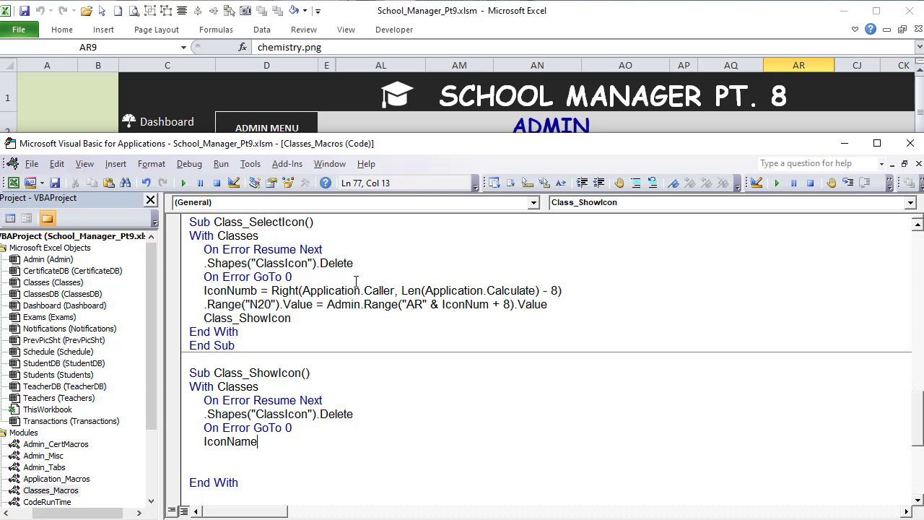
{"action": "left_click_drag", "start_coordinate": [312, 304], "coordinate": [199, 305]}
{"action": "key", "text": "ctrl+c"}
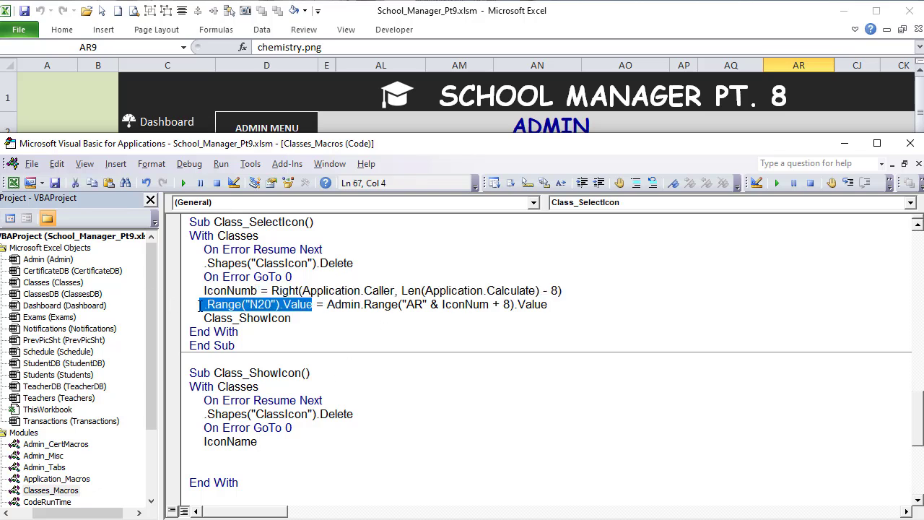
{"action": "left_click", "coordinate": [292, 439]}
{"action": "type", "text": "="}
{"action": "key", "text": "ctrl+v"}
{"action": "type", "text": "'Icone"}
{"action": "key", "text": "BackSpace"}
{"action": "type", "text": "Name"}
{"action": "key", "text": "Return"}
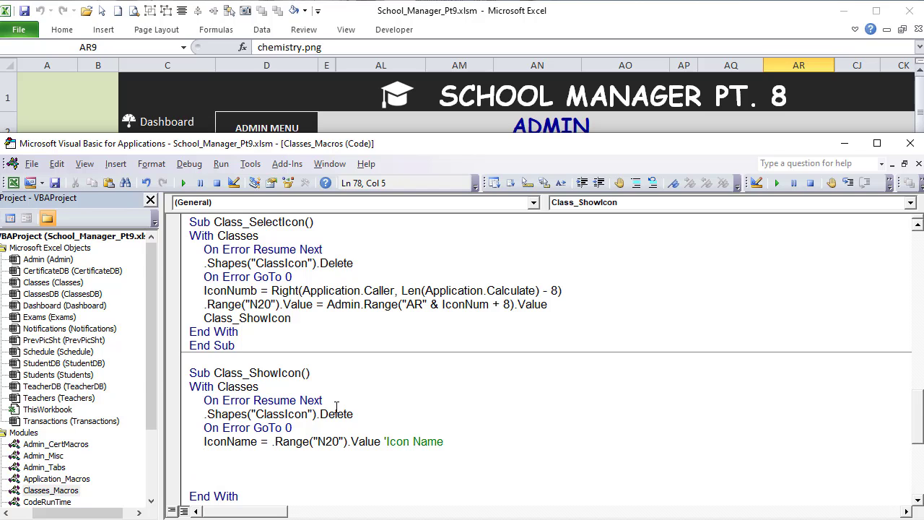
Set FilePath to [AppFolder] & "\ClassIcons\" & IconName, reusing the folder expression from Class_ShowIconList
{"action": "type", "text": "FilePath ="}
{"action": "scroll", "coordinate": [336, 405], "scroll_direction": "up", "scroll_amount": 11}
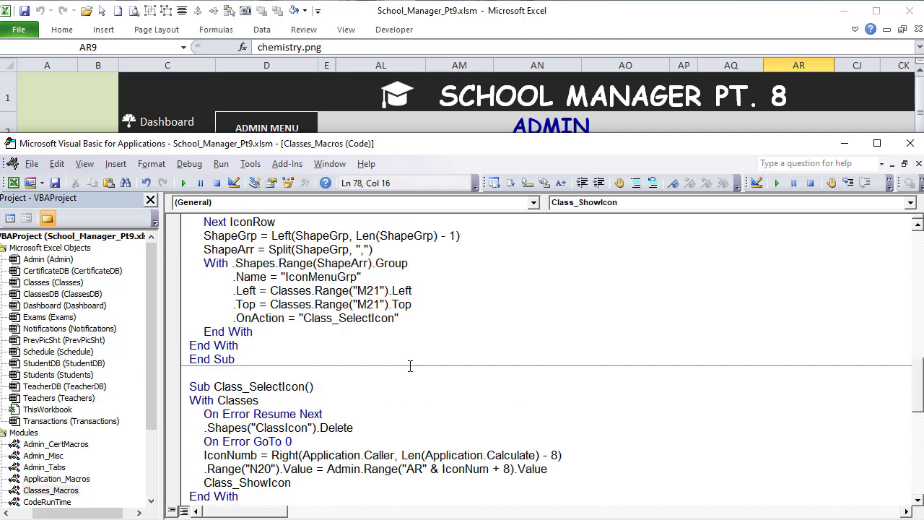
{"action": "scroll", "coordinate": [409, 368], "scroll_direction": "up", "scroll_amount": 1}
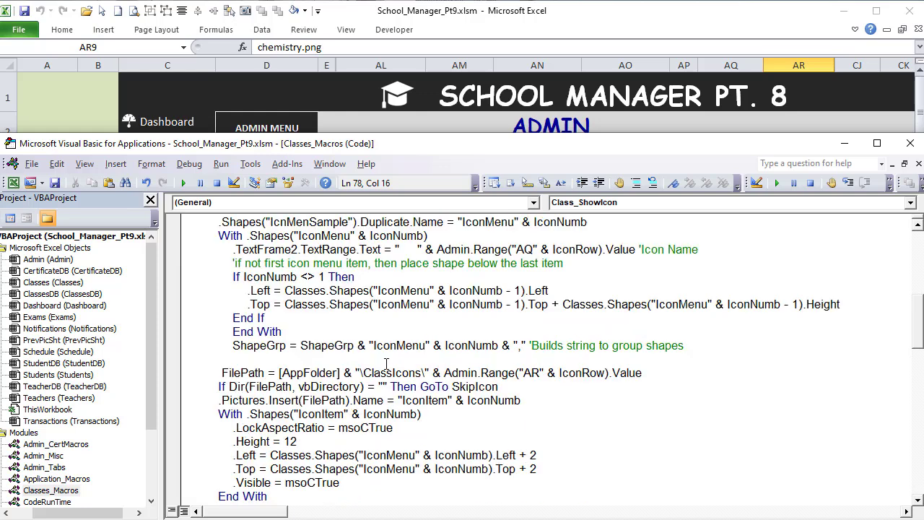
{"action": "left_click_drag", "start_coordinate": [278, 373], "coordinate": [444, 372]}
{"action": "key", "text": "ctrl+c"}
{"action": "scroll", "coordinate": [442, 374], "scroll_direction": "down", "scroll_amount": 8}
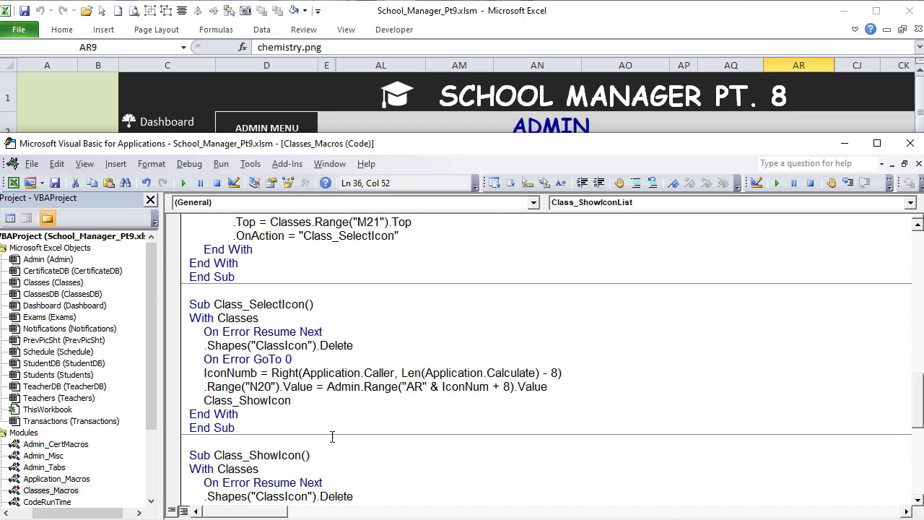
{"action": "scroll", "coordinate": [330, 440], "scroll_direction": "down", "scroll_amount": 3}
{"action": "left_click", "coordinate": [330, 414]}
{"action": "key", "text": "ctrl+v"}
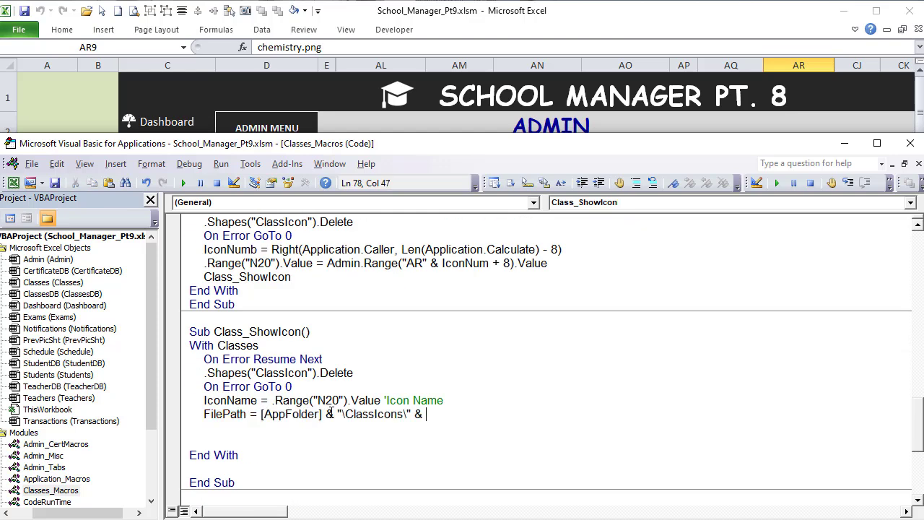
{"action": "type", "text": "IconName"}
{"action": "key", "text": "Return"}
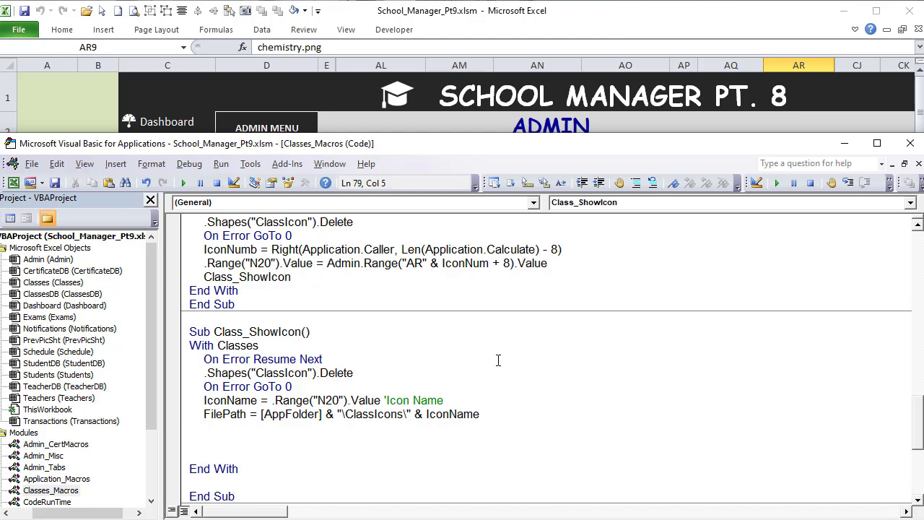
Copy the If Dir(FilePath, vbDirectory) = "" check from Class_ShowIconList below FilePath and make it end in Then Exit Sub
{"action": "scroll", "coordinate": [475, 336], "scroll_direction": "up", "scroll_amount": 15}
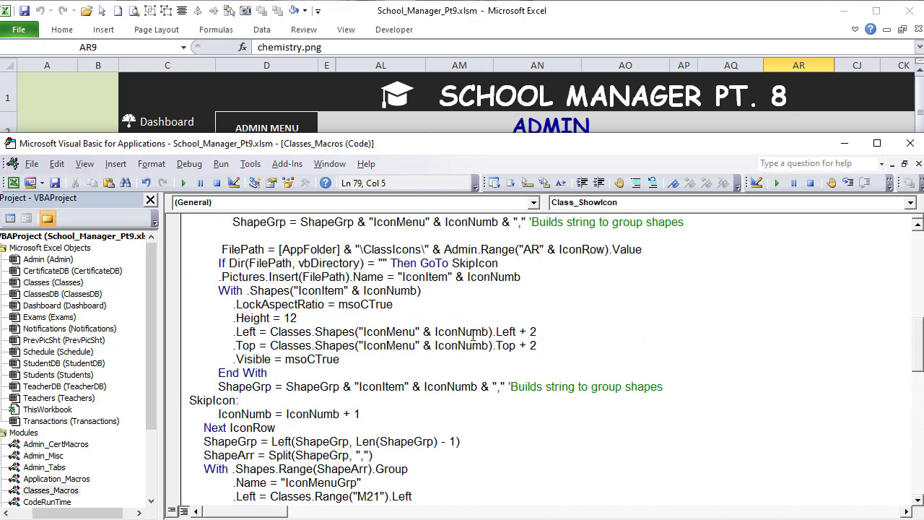
{"action": "scroll", "coordinate": [475, 336], "scroll_direction": "up", "scroll_amount": 1}
{"action": "left_click_drag", "start_coordinate": [217, 304], "coordinate": [511, 304]}
{"action": "key", "text": "ctrl+c"}
{"action": "scroll", "coordinate": [429, 330], "scroll_direction": "down", "scroll_amount": 13}
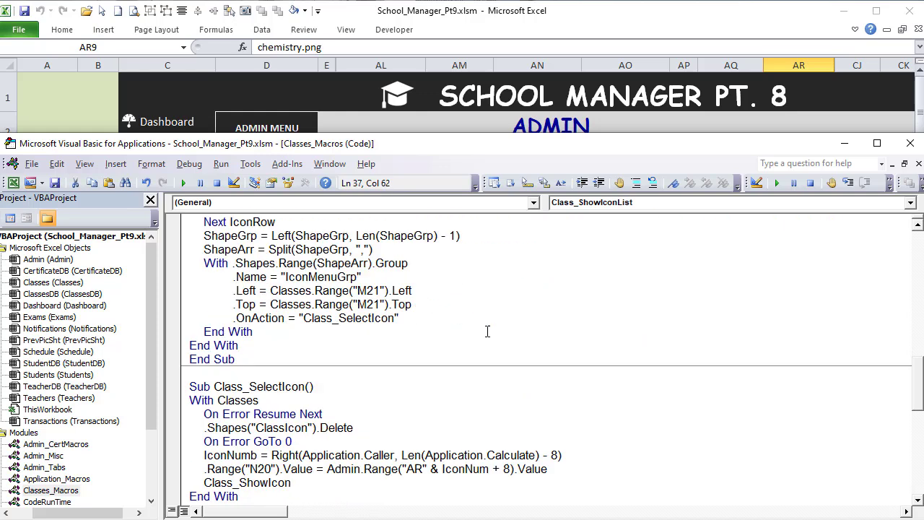
{"action": "left_click", "coordinate": [268, 388]}
{"action": "key", "text": "ctrl+v"}
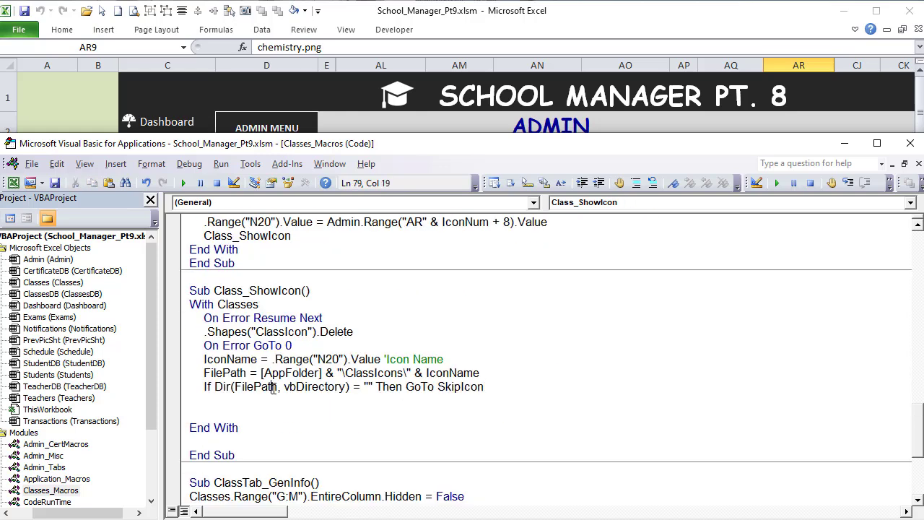
{"action": "left_click", "coordinate": [251, 415]}
{"action": "left_click_drag", "start_coordinate": [506, 387], "coordinate": [407, 390]}
{"action": "type", "text": "Exit "}
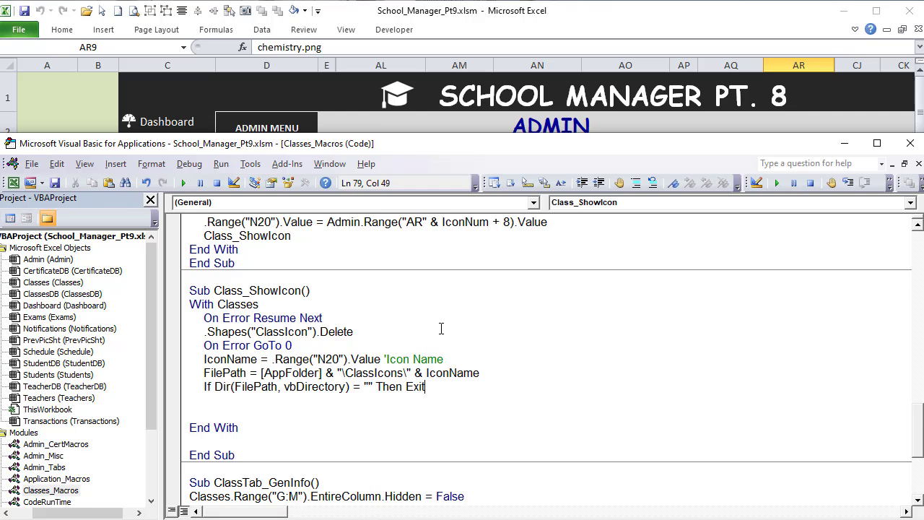
{"action": "type", "text": " Sub"}
{"action": "key", "text": "Return"}
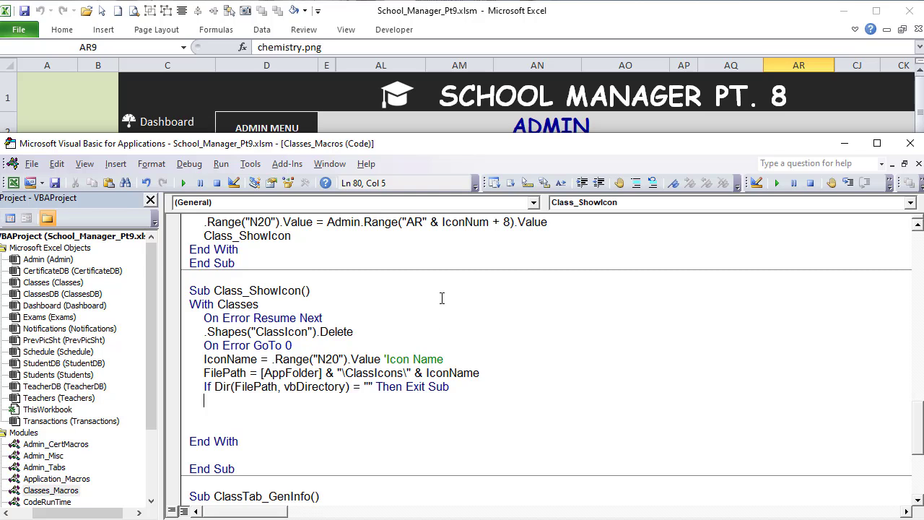
Insert the picture from FilePath and name it "ClassIcon" using .Pictures.Insert(FilePath).Name
{"action": "type", "text": ".picgture"}
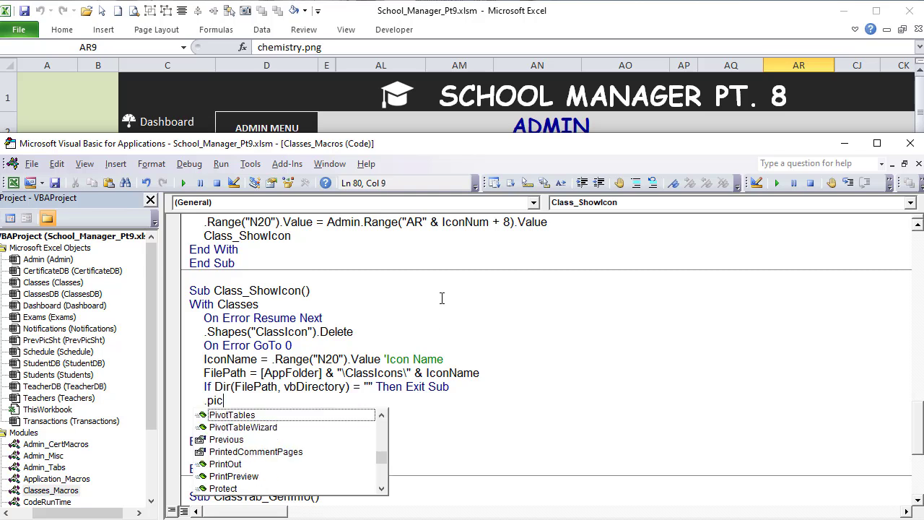
{"action": "key", "text": "BackSpace"}
{"action": "key", "text": "BackSpace"}
{"action": "key", "text": "BackSpace"}
{"action": "key", "text": "BackSpace"}
{"action": "key", "text": "BackSpace"}
{"action": "type", "text": "tures.insert("}
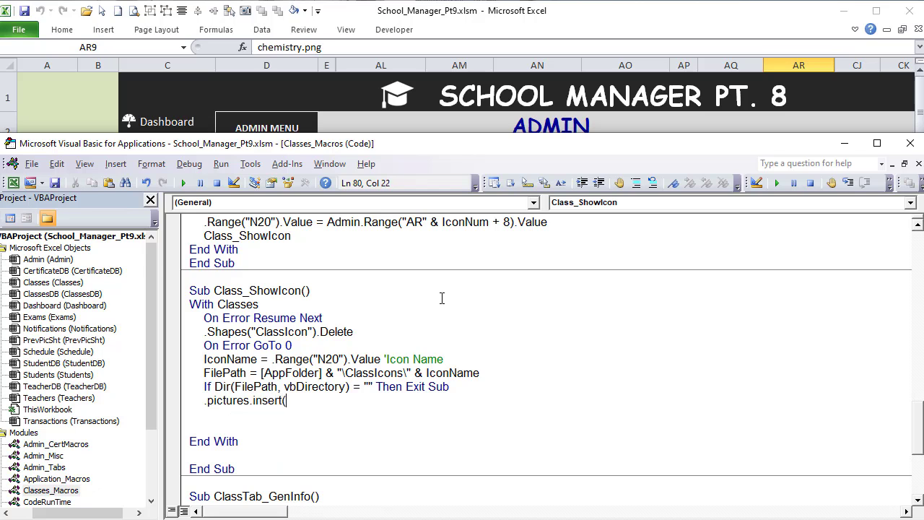
{"action": "type", "text": "FilePath).name"}
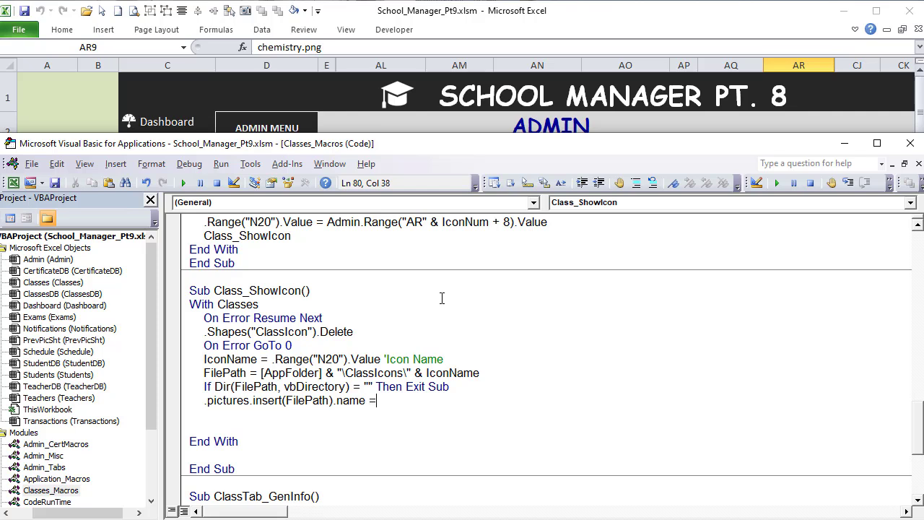
{"action": "type", "text": " = \"Call"}
{"action": "key", "text": "BackSpace"}
{"action": "key", "text": "BackSpace"}
{"action": "key", "text": "BackSpace"}
{"action": "type", "text": "lassIcon\""}
{"action": "key", "text": "Return"}
Add a With .Shapes("ClassIcon") block with its End With below the picture insert line
{"action": "type", "text": ".Sh"}
{"action": "key", "text": "Tab"}
{"action": "type", "text": "(\"ClassIcon)"}
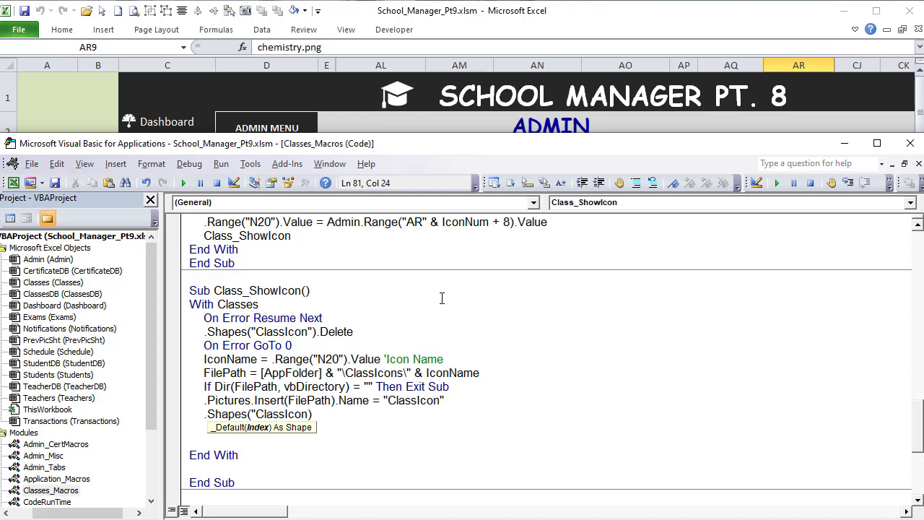
{"action": "key", "text": "Home"}
{"action": "type", "text": "With"}
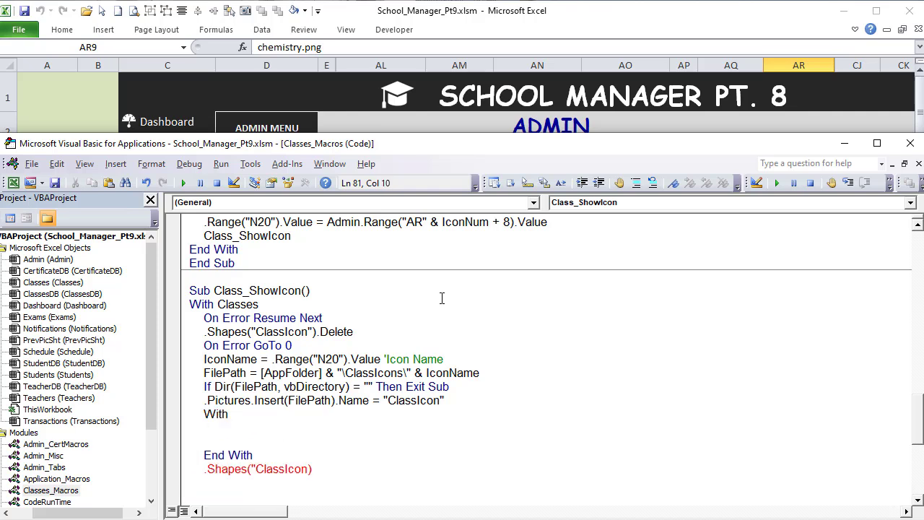
{"action": "left_click_drag", "start_coordinate": [318, 470], "coordinate": [245, 417]}
{"action": "left_click", "coordinate": [247, 431]}
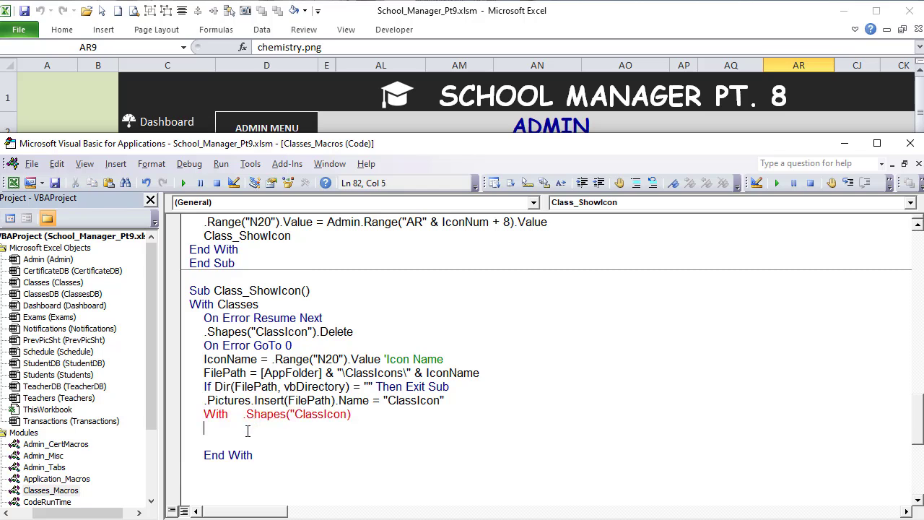
{"action": "left_click", "coordinate": [244, 414]}
{"action": "key", "text": "BackSpace"}
{"action": "key", "text": "BackSpace"}
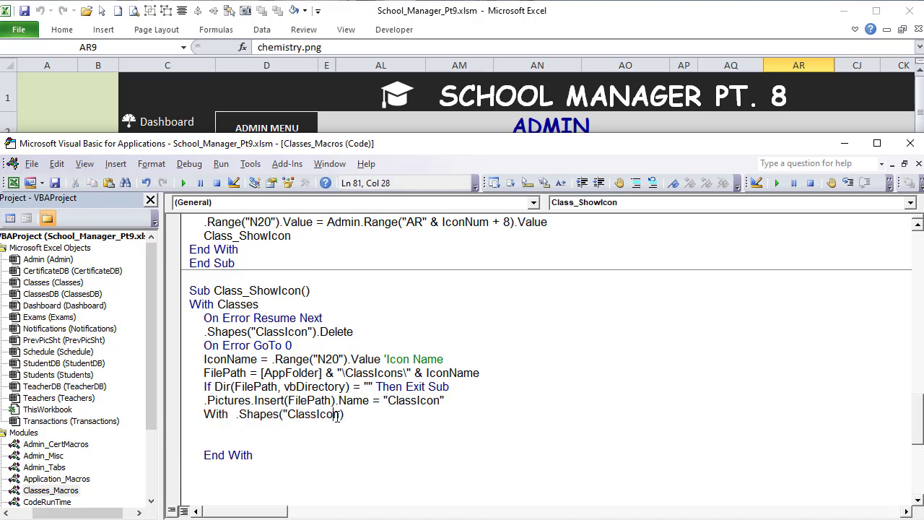
{"action": "left_click", "coordinate": [409, 431]}
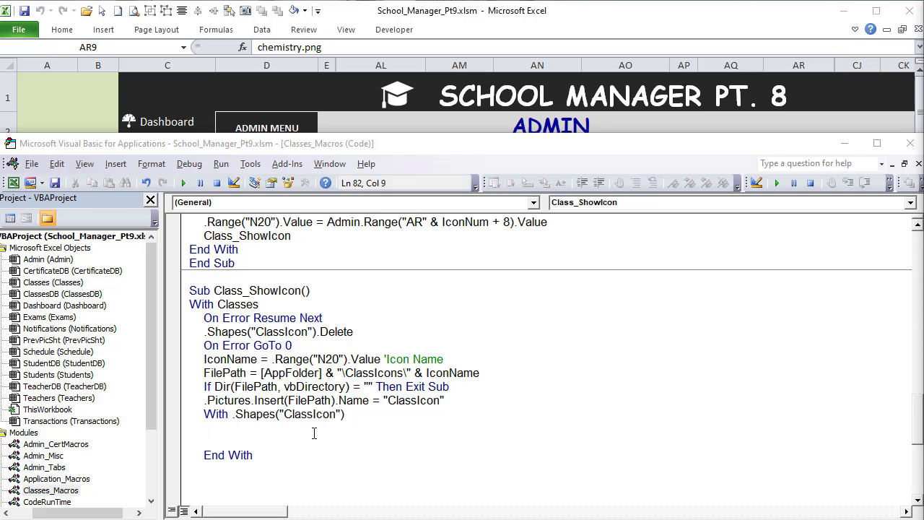
Inside the ClassIcon shape block, set .LockAspectRatio to msoCTrue and start a new line
{"action": "left_click", "coordinate": [351, 431]}
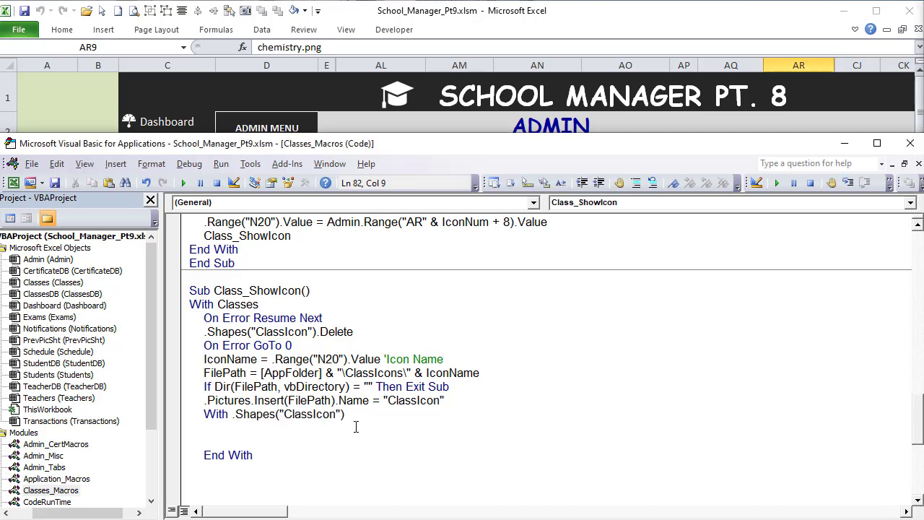
{"action": "type", "text": ".LockAspectRatio"}
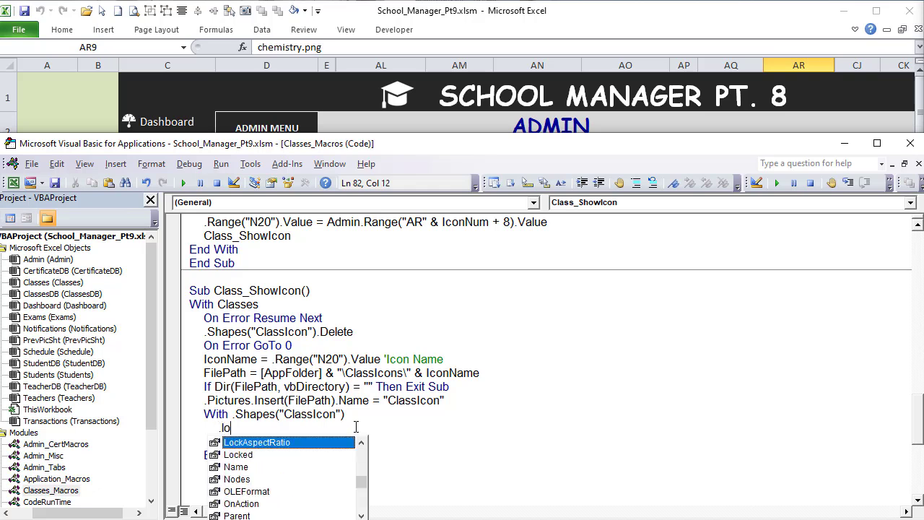
{"action": "type", "text": " ="}
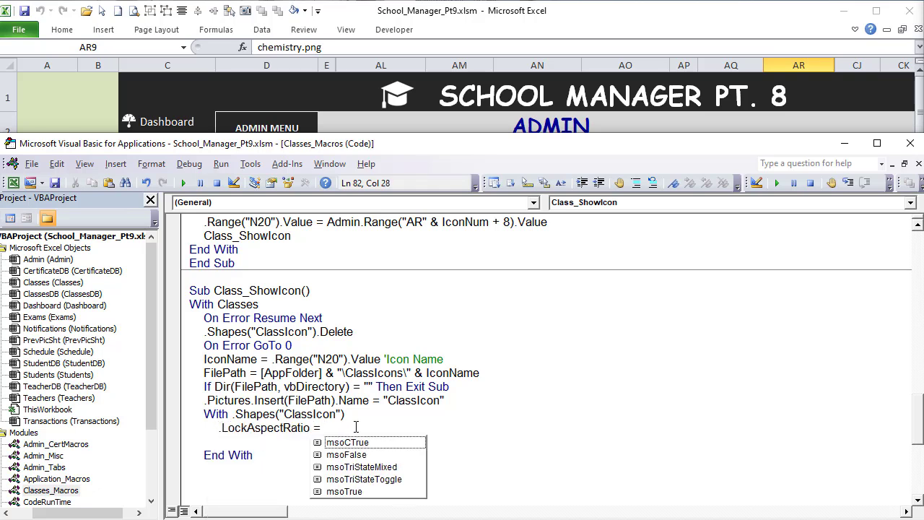
{"action": "key", "text": "Tab"}
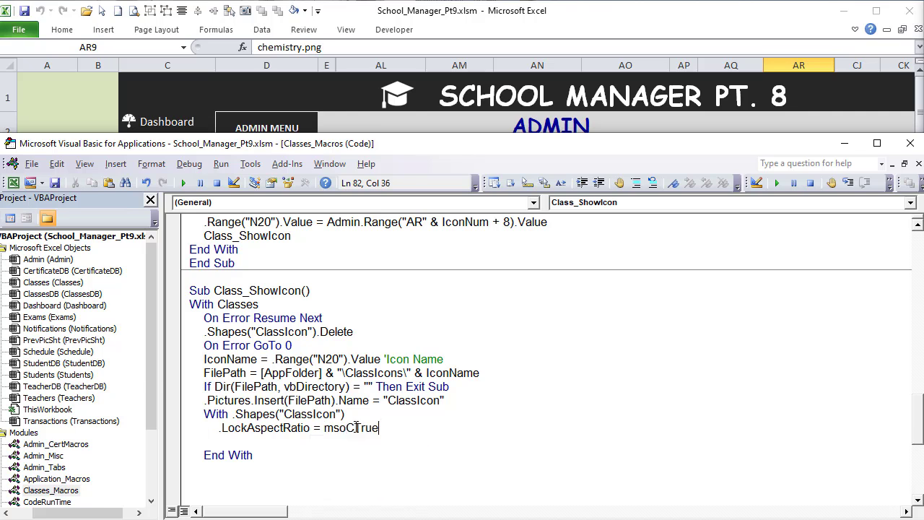
{"action": "key", "text": "Return"}
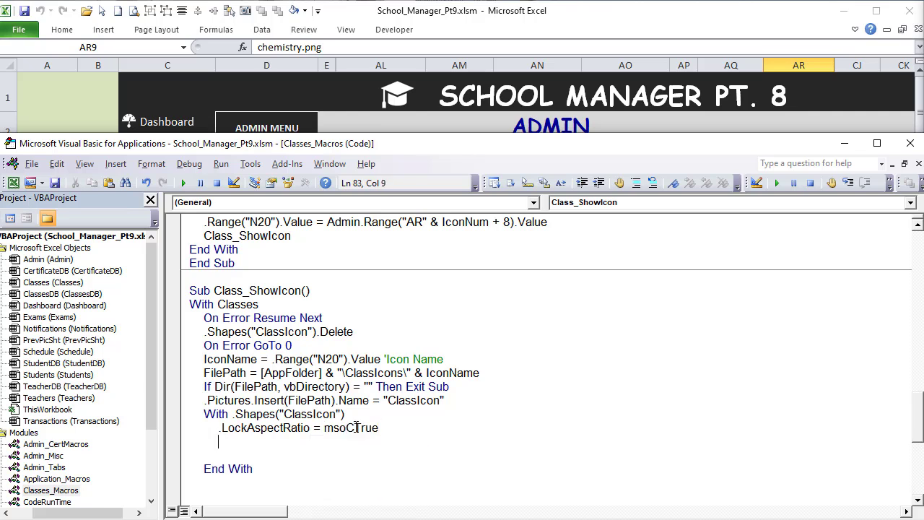
Inside the ClassIcon shape block, set .Height to 12 and start a new line
{"action": "type", "text": ".he"}
{"action": "key", "text": "Tab"}
{"action": "type", "text": "= 12"}
{"action": "key", "text": "Return"}
Set the ClassIcon shape's .Left to Classes.Range("M20").Left + 10 on the line below the height
{"action": "type", "text": ".le"}
{"action": "key", "text": "Tab"}
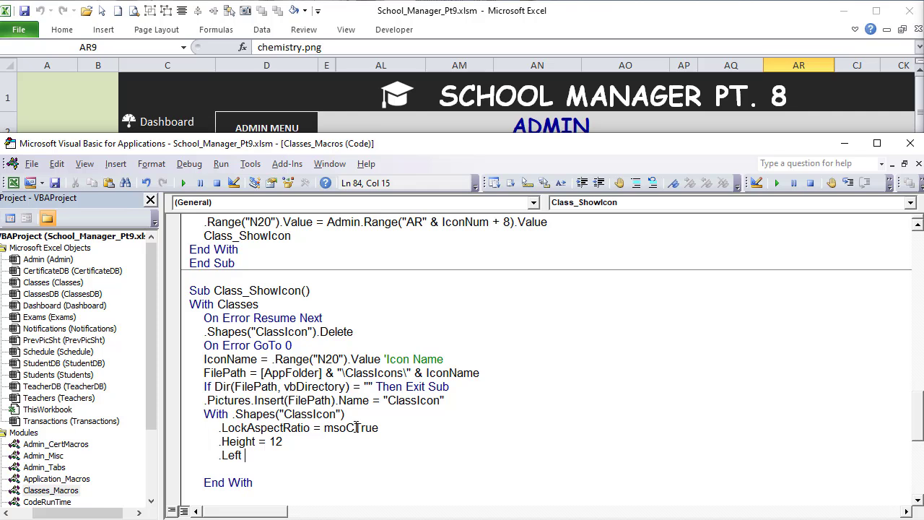
{"action": "type", "text": "= Classes.Range"}
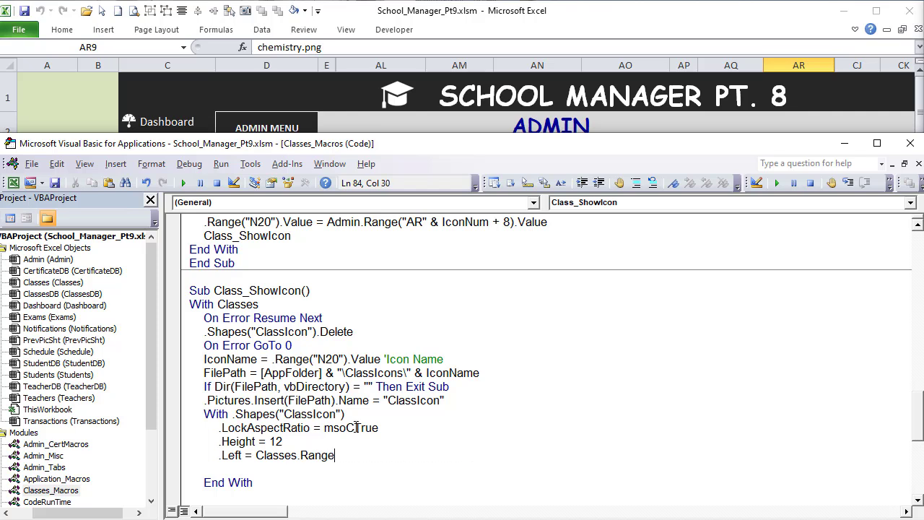
{"action": "type", "text": "(\"M20"}
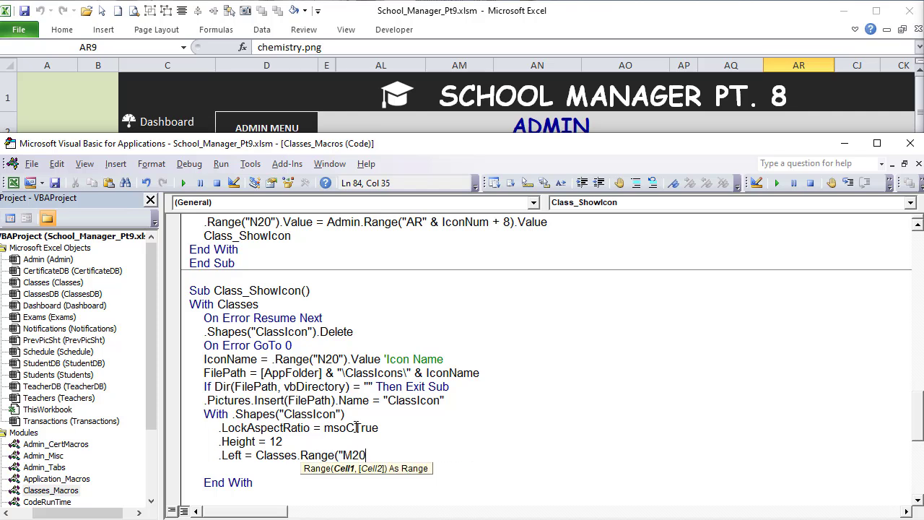
{"action": "type", "text": "\").le"}
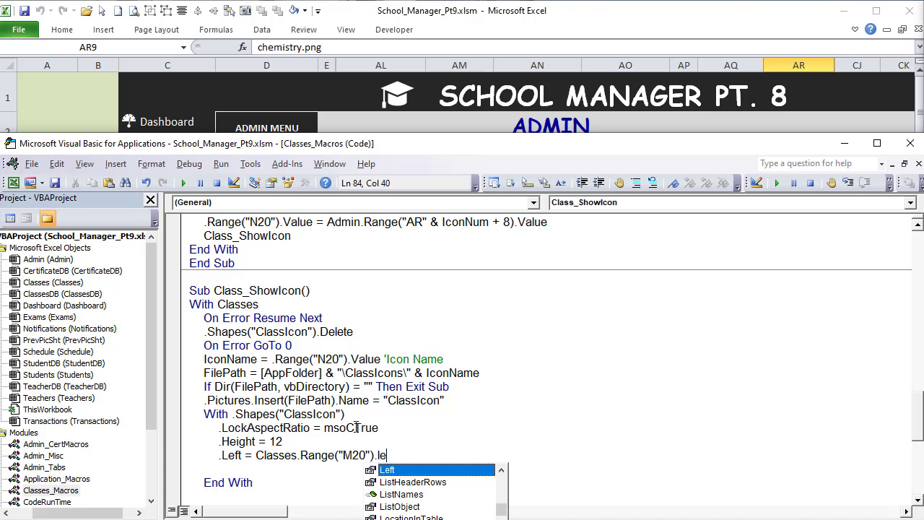
{"action": "key", "text": "Tab"}
{"action": "type", "text": "+ 10"}
{"action": "key", "text": "Return"}
Set the ClassIcon shape's .Top to Classes.Range("M20").Top + 2 and its .Visible to msoCTrue
{"action": "type", "text": ".Top = Classes.Range(\"M20\").top"}
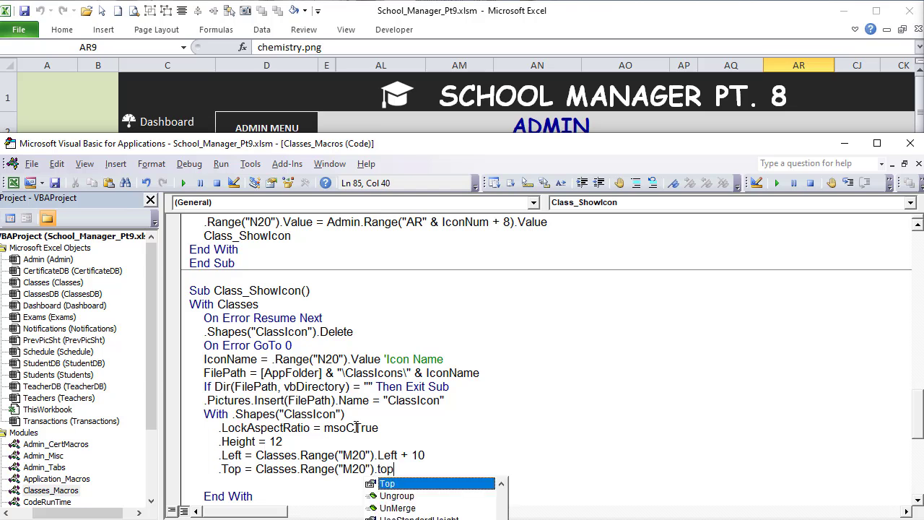
{"action": "type", "text": " + 2"}
{"action": "key", "text": "Return"}
{"action": "type", "text": "."}
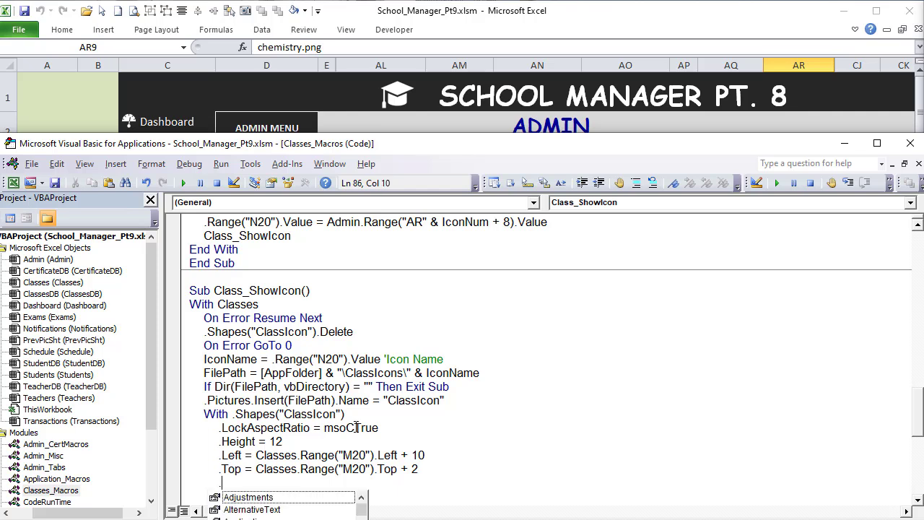
{"action": "type", "text": "Visible = msoCTrue"}
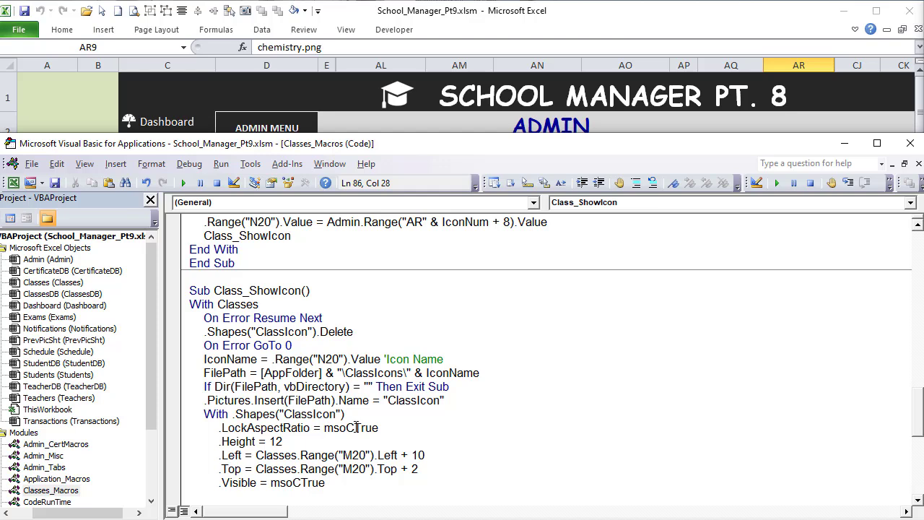
Remove the blank lines around the closing End With statements at the end of Class_ShowIcon
{"action": "scroll", "coordinate": [327, 424], "scroll_direction": "down", "scroll_amount": 2}
{"action": "left_click", "coordinate": [305, 414]}
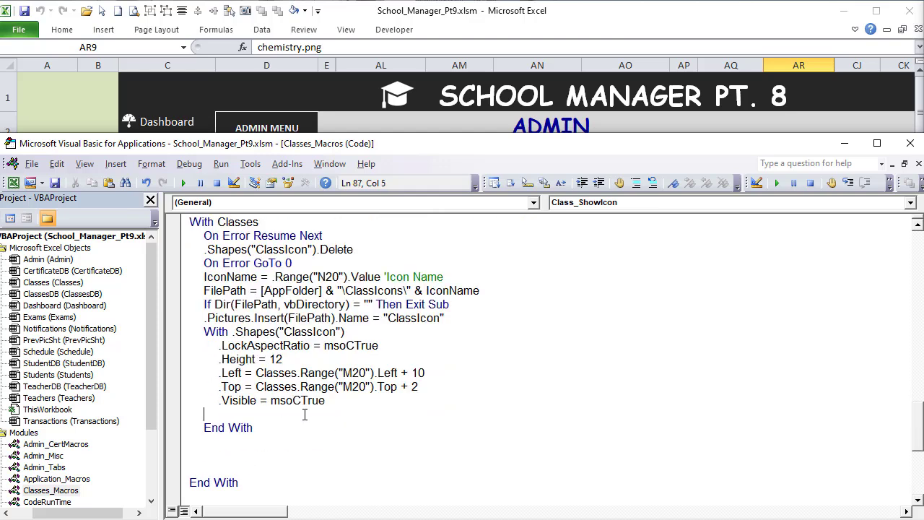
{"action": "key", "text": "BackSpace"}
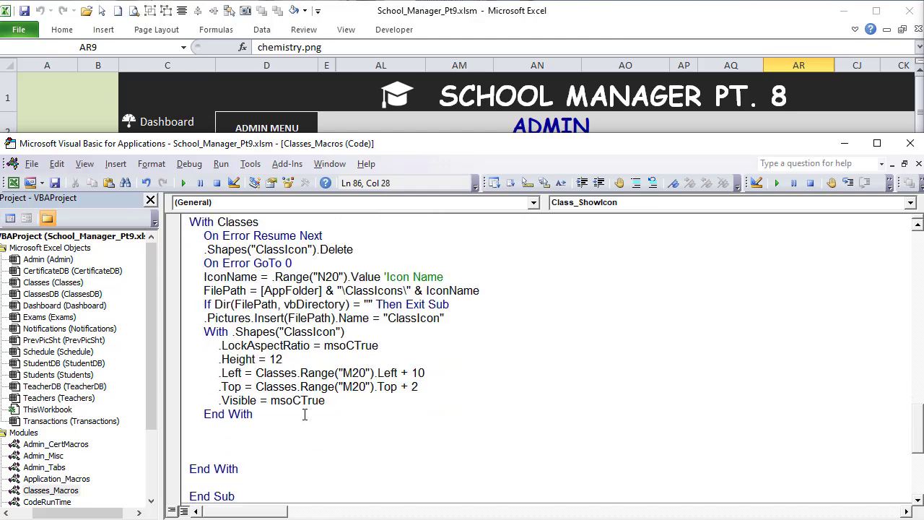
{"action": "left_click", "coordinate": [192, 441]}
{"action": "left_click_drag", "start_coordinate": [213, 469], "coordinate": [171, 443]}
{"action": "left_click", "coordinate": [219, 462]}
{"action": "key", "text": "BackSpace"}
{"action": "key", "text": "BackSpace"}
{"action": "key", "text": "BackSpace"}
{"action": "left_click", "coordinate": [198, 437]}
{"action": "key", "text": "BackSpace"}
{"action": "scroll", "coordinate": [258, 349], "scroll_direction": "up", "scroll_amount": 2}
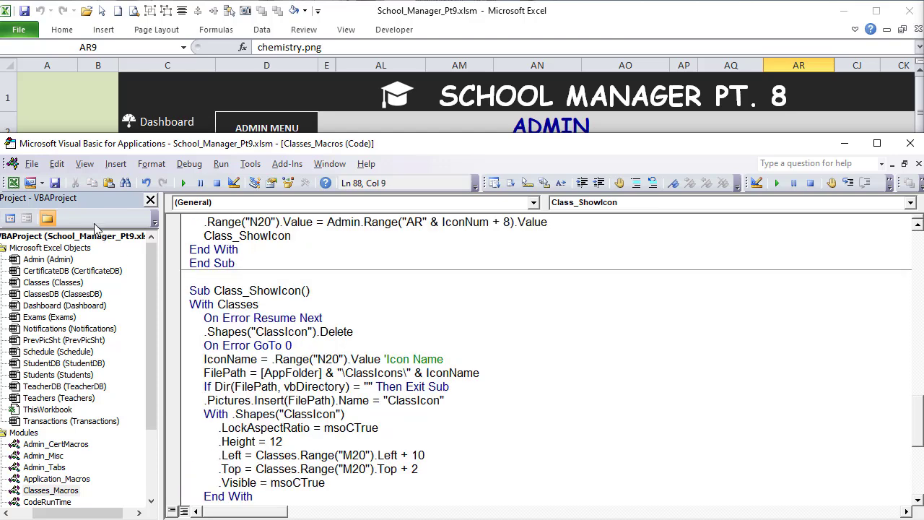
Switch to the Excel workbook's Classes sheet and pick English in the icon list to test the macros
{"action": "left_click", "coordinate": [64, 107]}
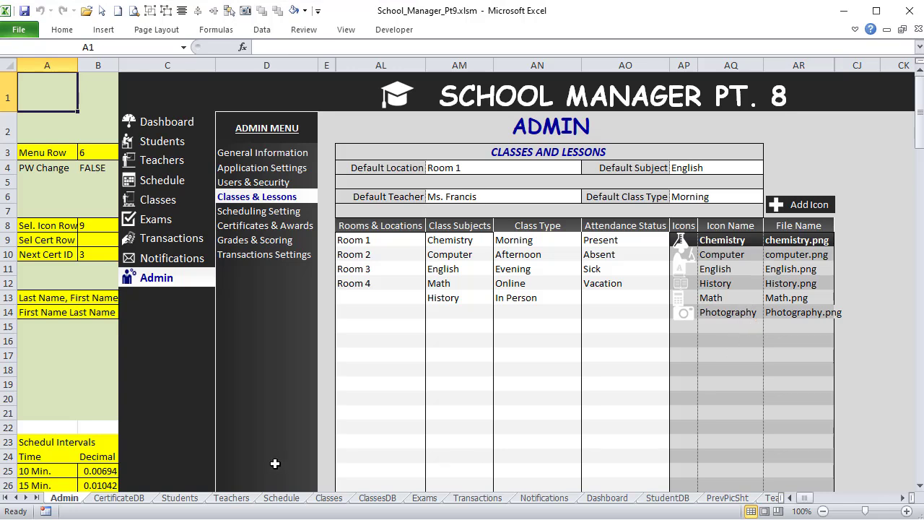
{"action": "left_click", "coordinate": [328, 497]}
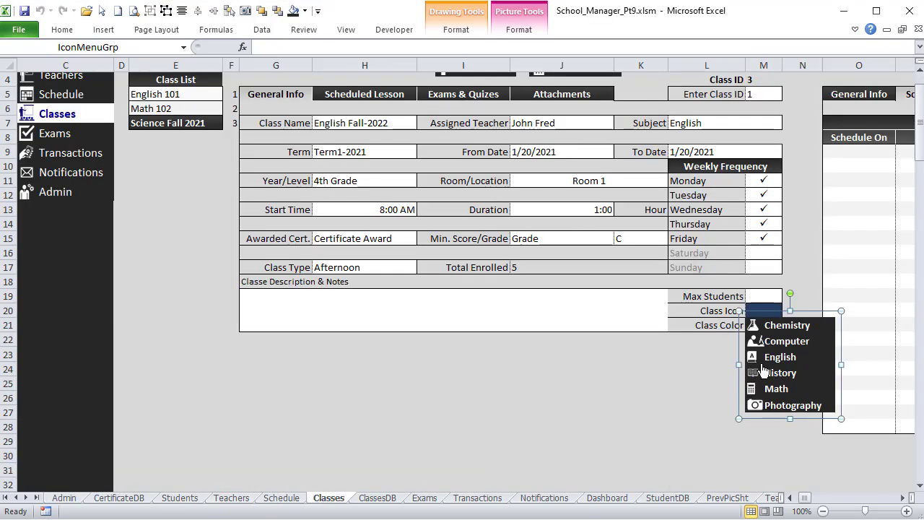
{"action": "left_click", "coordinate": [761, 358]}
{"action": "key", "text": "Return"}
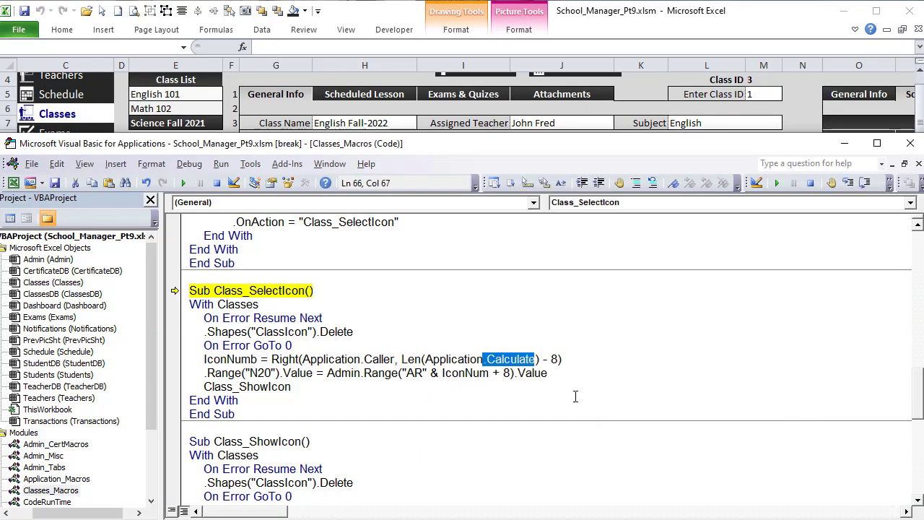
In Class_SelectIcon's IconNumb line, replace Application.Calculate with Application.Caller inside the Len function
{"action": "left_click", "coordinate": [575, 396]}
{"action": "left_click_drag", "start_coordinate": [535, 359], "coordinate": [502, 359]}
{"action": "type", "text": "ler"}
{"action": "left_click", "coordinate": [468, 402]}
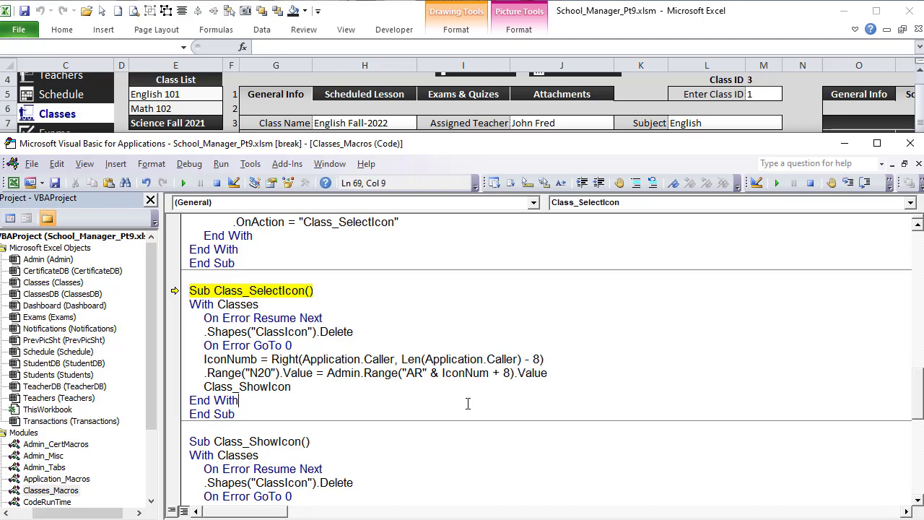
Continue running Class_SelectIcon, then correct the variable IconNum to IconNumb in the N20 line
{"action": "left_click", "coordinate": [184, 183]}
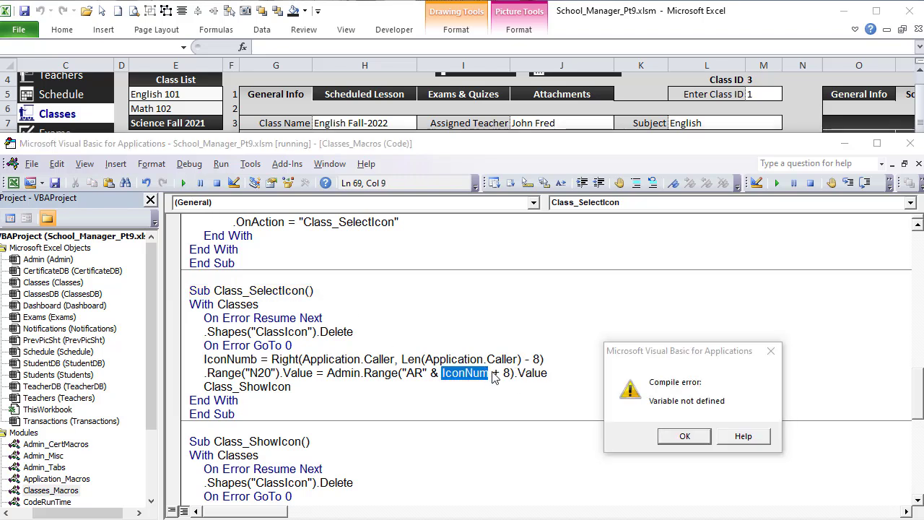
{"action": "left_click", "coordinate": [684, 437]}
{"action": "key", "text": "Left"}
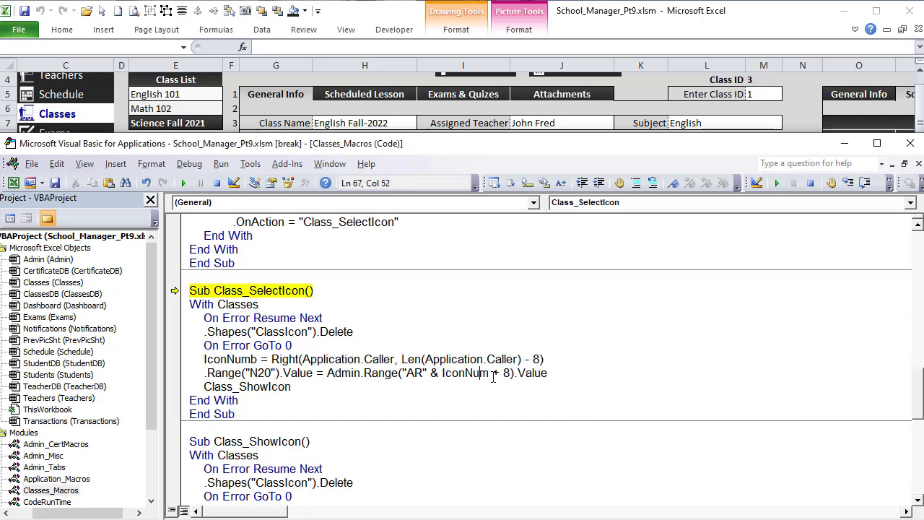
{"action": "type", "text": "b"}
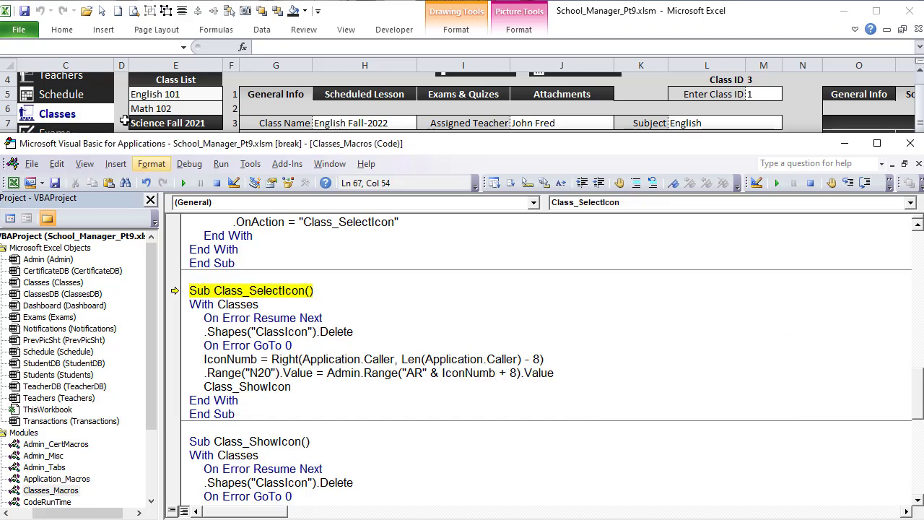
Resume the macro, return to the Classes sheet in Excel and select empty cell K26
{"action": "left_click", "coordinate": [183, 183]}
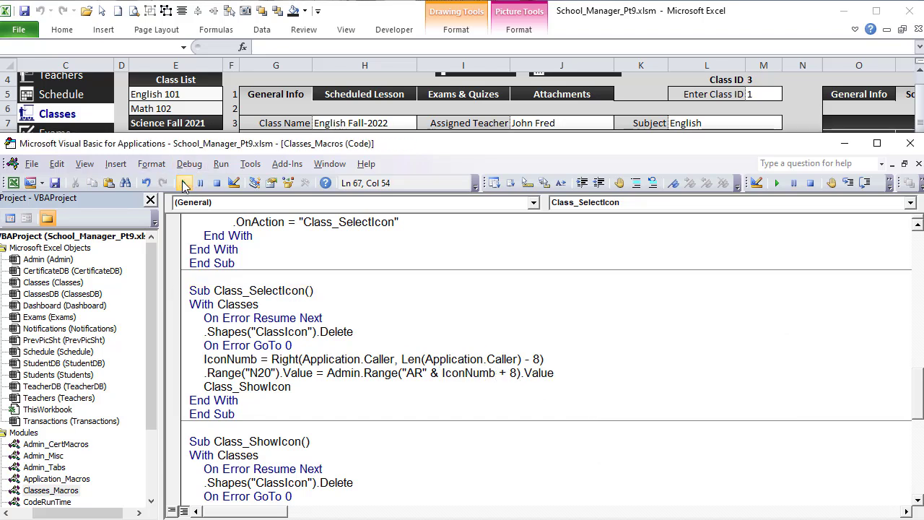
{"action": "left_click", "coordinate": [266, 79]}
{"action": "left_click", "coordinate": [663, 396]}
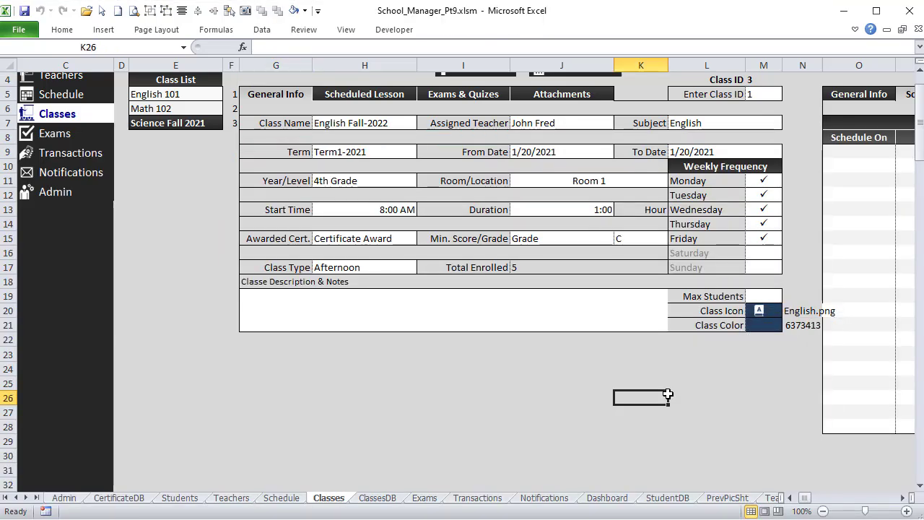
Test showing and hiding the icon list from the Class Icon cell, and try opening it from the picture
{"action": "left_click", "coordinate": [764, 311]}
{"action": "left_click", "coordinate": [715, 354]}
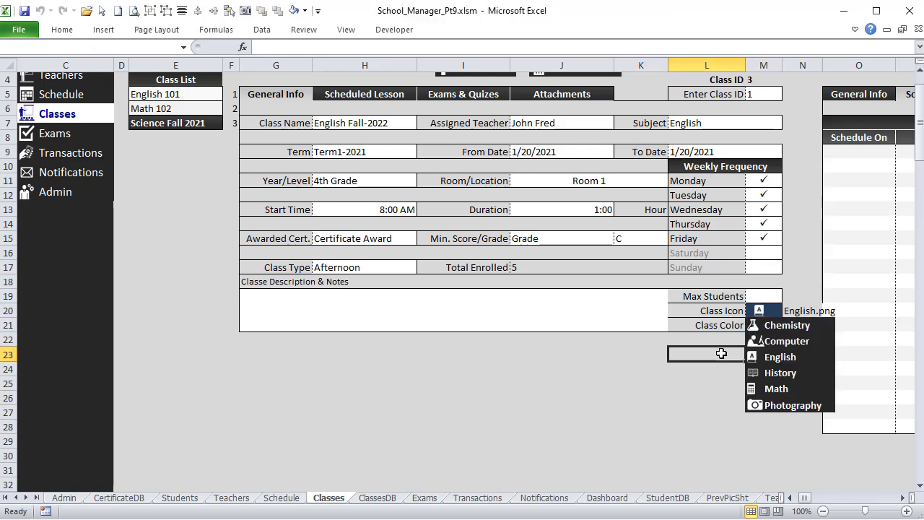
{"action": "left_click", "coordinate": [759, 312]}
{"action": "left_click", "coordinate": [711, 352]}
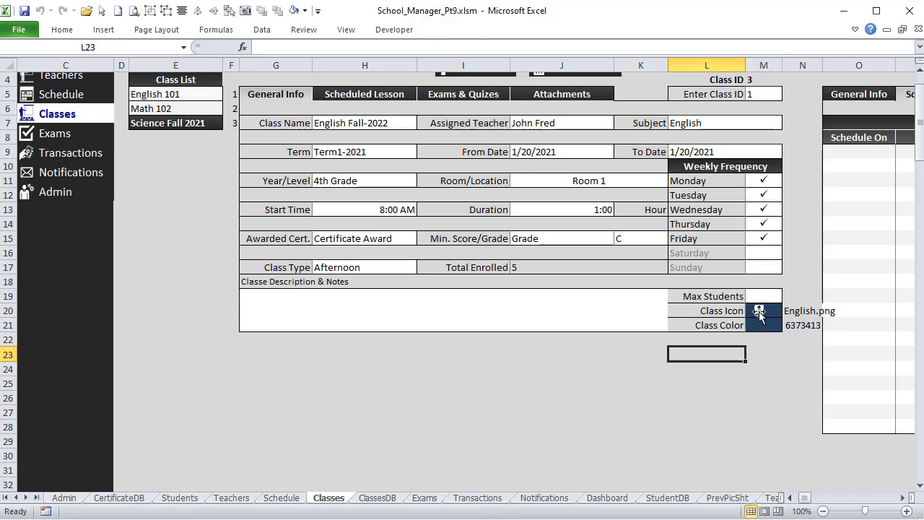
{"action": "left_click", "coordinate": [756, 313]}
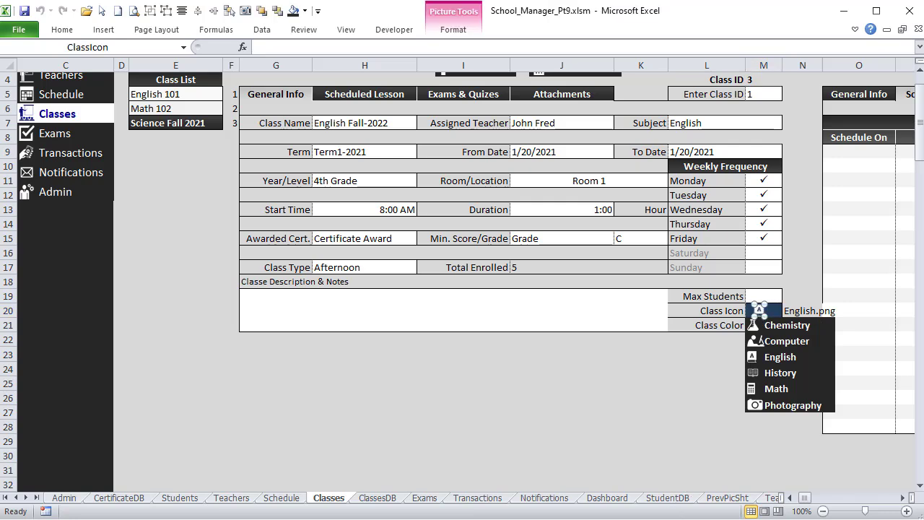
In the VBA editor, add .OnAction = "Class_ShowIconList" below the .Top line of Class_ShowIcon's shape block
{"action": "key", "text": "alt+F11"}
{"action": "scroll", "coordinate": [315, 334], "scroll_direction": "up", "scroll_amount": 12}
{"action": "scroll", "coordinate": [315, 334], "scroll_direction": "up", "scroll_amount": 9}
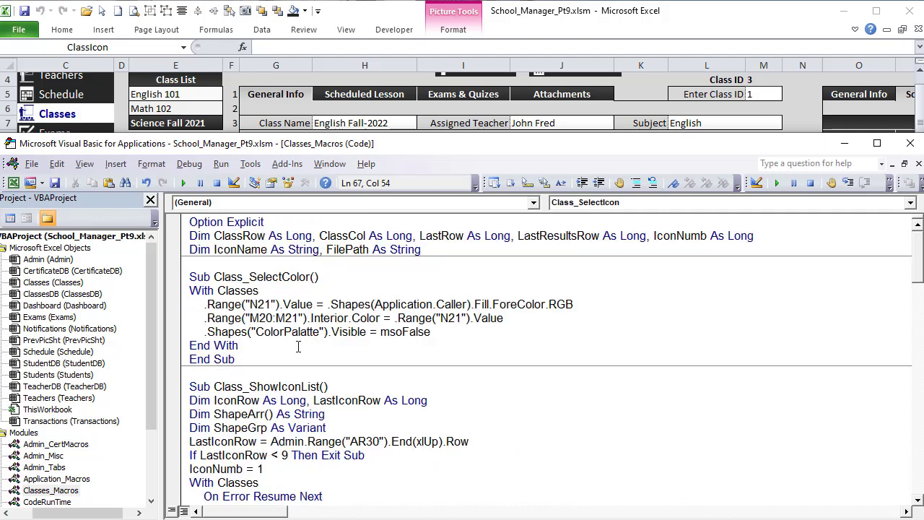
{"action": "left_click_drag", "start_coordinate": [315, 386], "coordinate": [215, 394]}
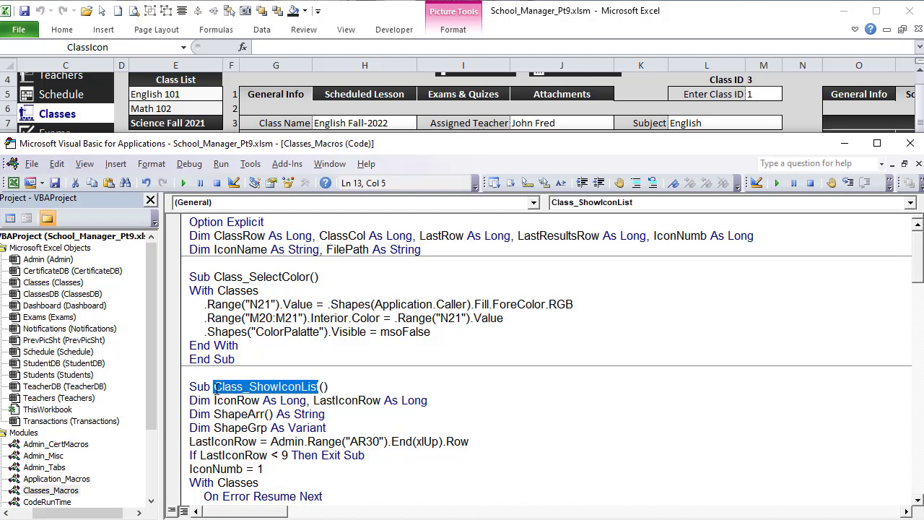
{"action": "scroll", "coordinate": [217, 394], "scroll_direction": "down", "scroll_amount": 15}
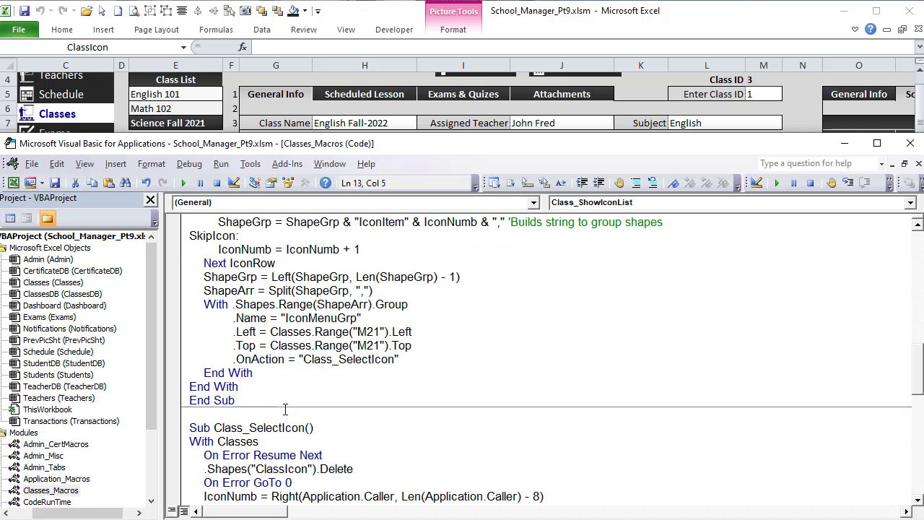
{"action": "scroll", "coordinate": [285, 411], "scroll_direction": "down", "scroll_amount": 3}
{"action": "left_click", "coordinate": [298, 401]}
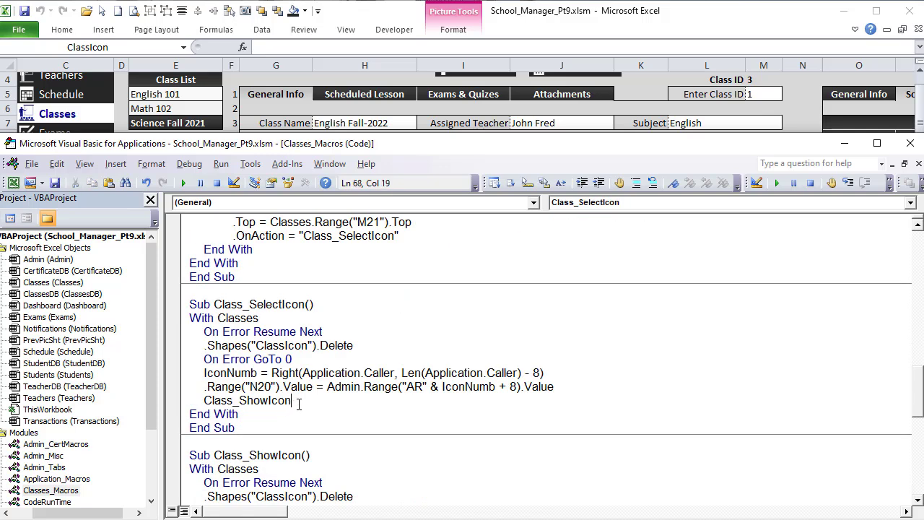
{"action": "scroll", "coordinate": [271, 406], "scroll_direction": "down", "scroll_amount": 5}
{"action": "left_click", "coordinate": [425, 427]}
{"action": "left_click_drag", "start_coordinate": [300, 249], "coordinate": [215, 250]}
{"action": "left_click", "coordinate": [430, 429]}
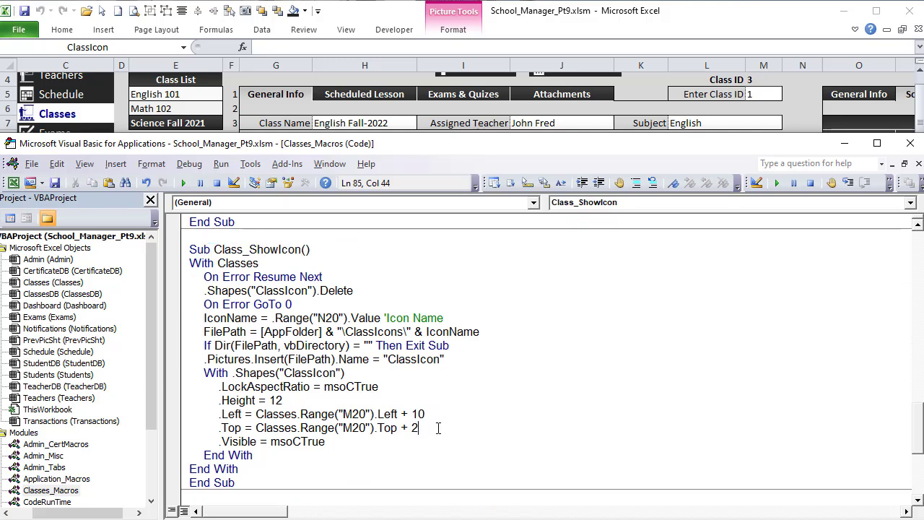
{"action": "key", "text": "Return"}
{"action": "type", "text": ".on"}
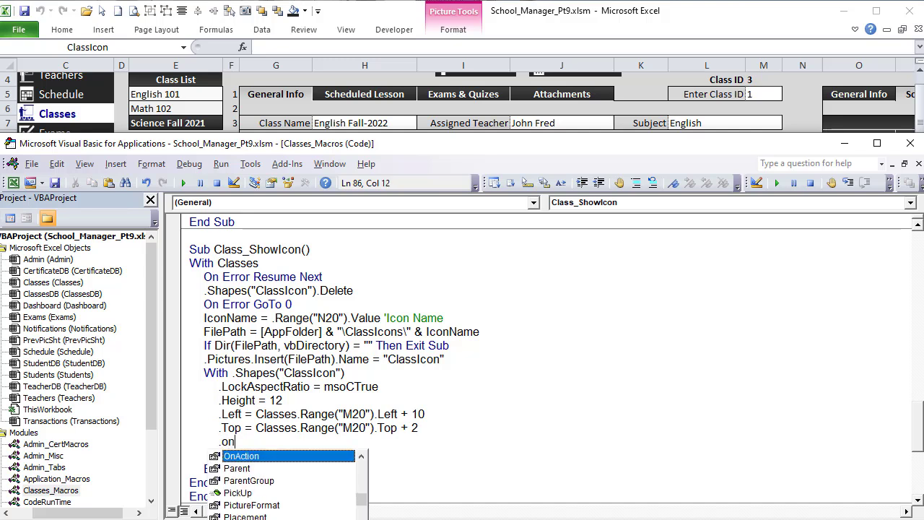
{"action": "type", "text": " = \"Class_ShowIconList"}
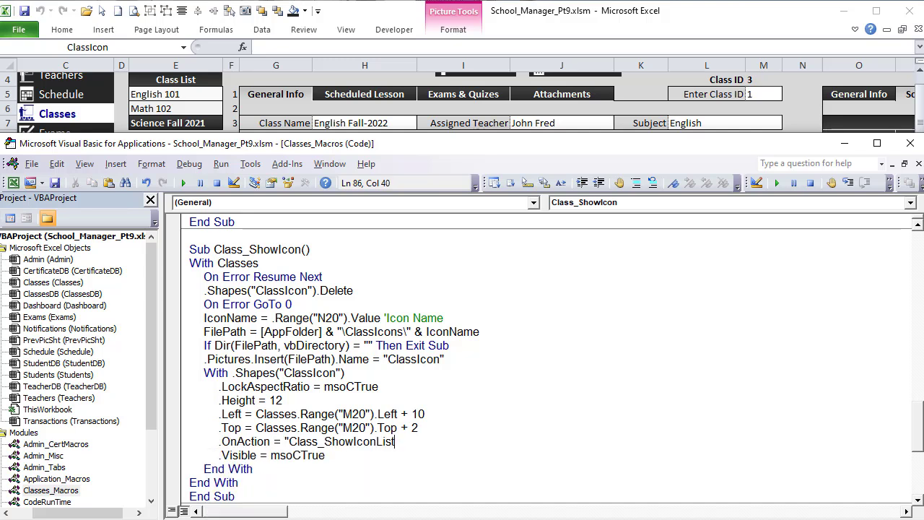
{"action": "type", "text": "\""}
Return to the Classes sheet in Excel and choose Computer as the class icon
{"action": "left_click", "coordinate": [664, 40]}
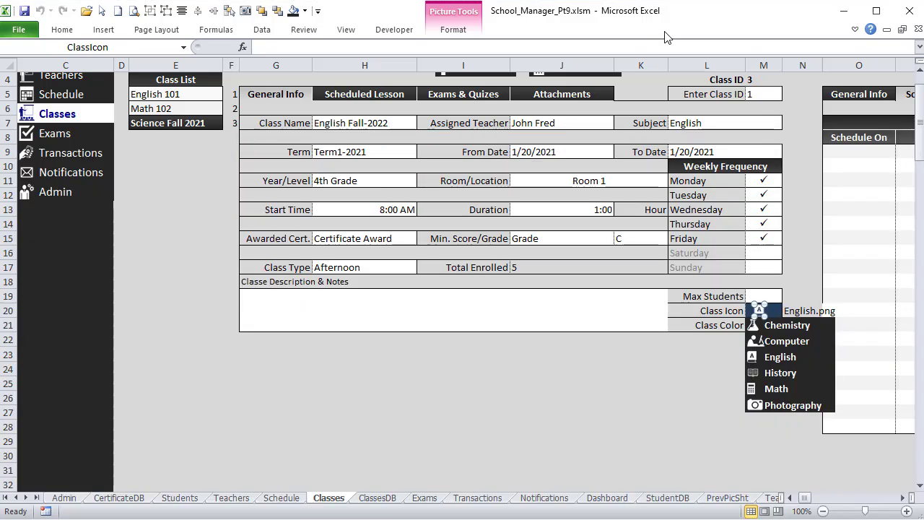
{"action": "left_click", "coordinate": [663, 398]}
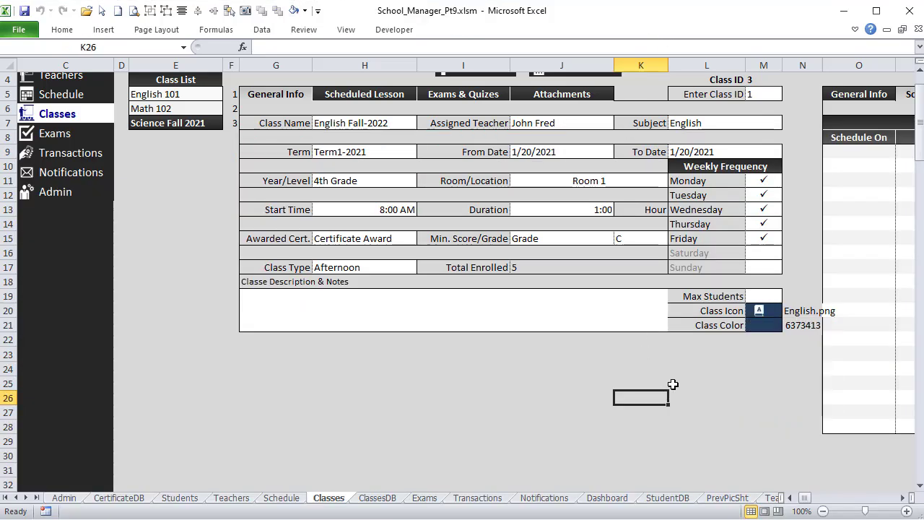
{"action": "left_click", "coordinate": [759, 310]}
{"action": "left_click", "coordinate": [778, 342]}
{"action": "left_click", "coordinate": [670, 355]}
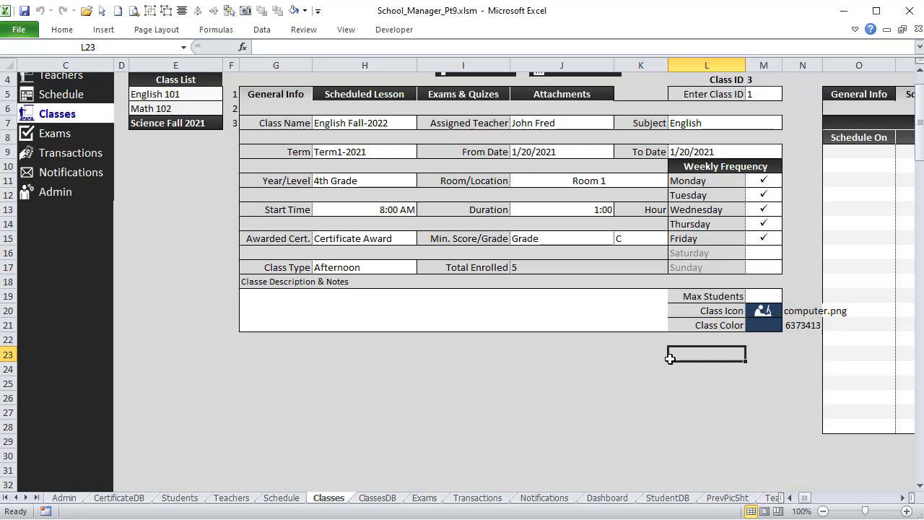
Test opening the list from the class icon picture, choose History as the class icon and reopen the list
{"action": "left_click", "coordinate": [762, 316]}
{"action": "left_click", "coordinate": [777, 310]}
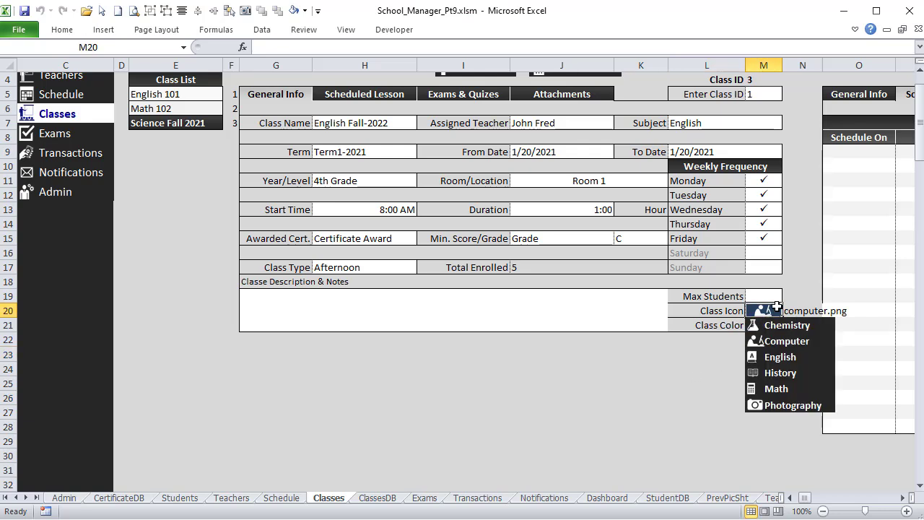
{"action": "left_click", "coordinate": [661, 364]}
{"action": "left_click", "coordinate": [756, 315]}
{"action": "left_click", "coordinate": [764, 371]}
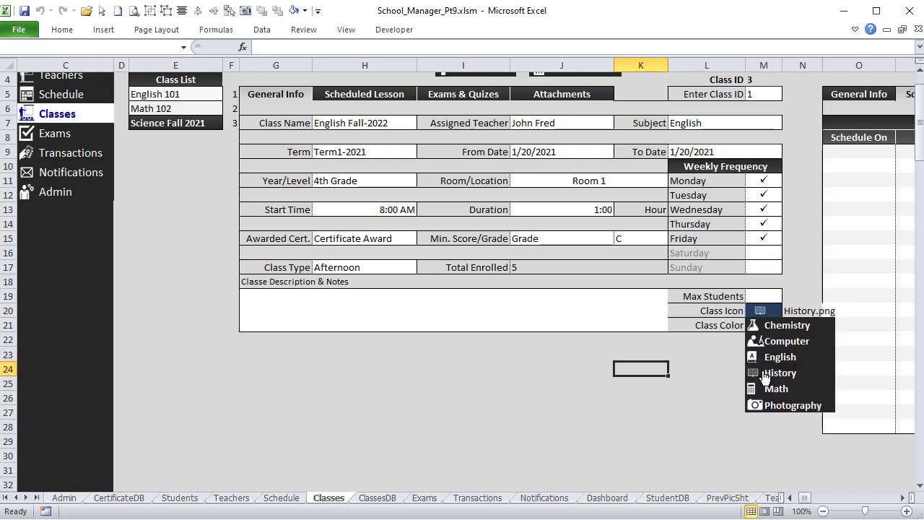
{"action": "left_click", "coordinate": [730, 339]}
{"action": "left_click", "coordinate": [759, 313]}
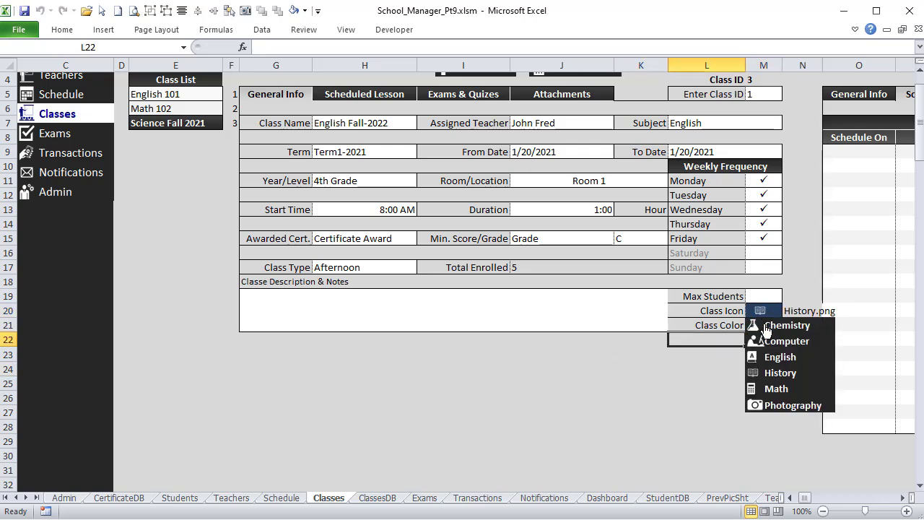
Test the icon list by choosing Math and Computer in turn as the class icon
{"action": "left_click", "coordinate": [777, 388]}
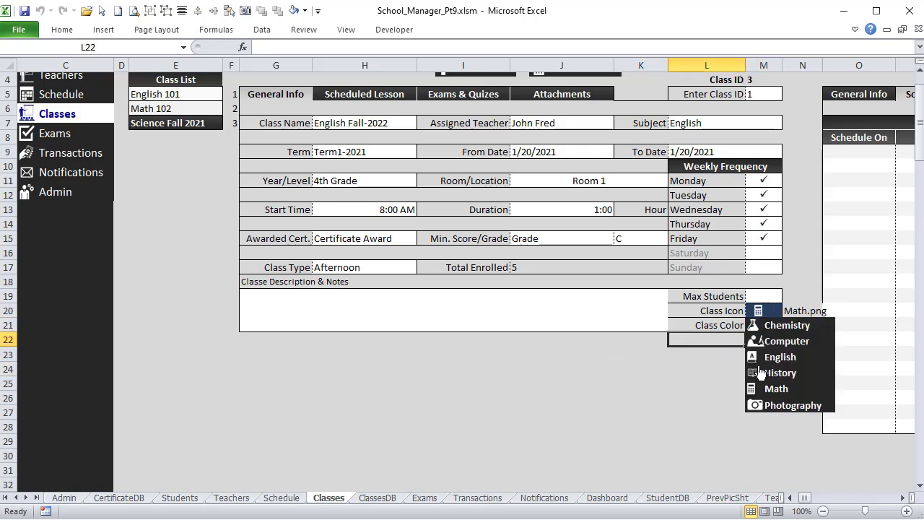
{"action": "right_click", "coordinate": [787, 312]}
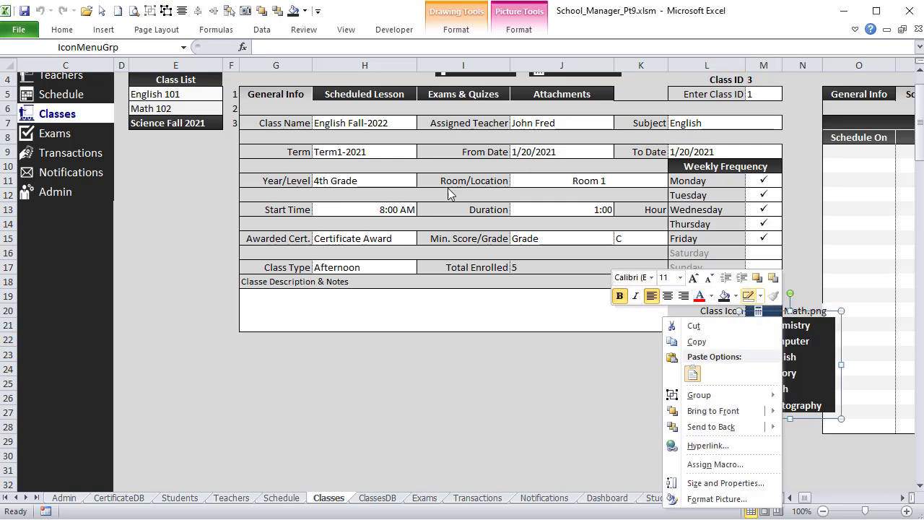
{"action": "left_click", "coordinate": [127, 45]}
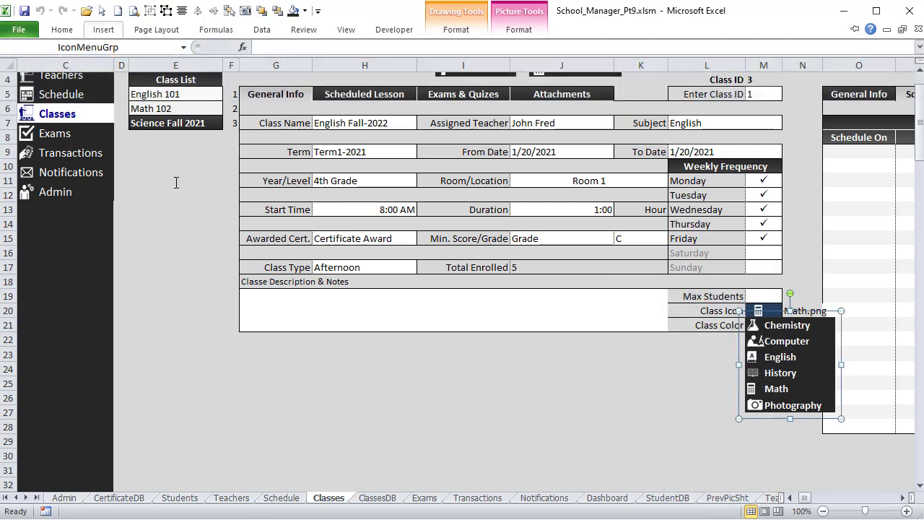
{"action": "left_click", "coordinate": [706, 398]}
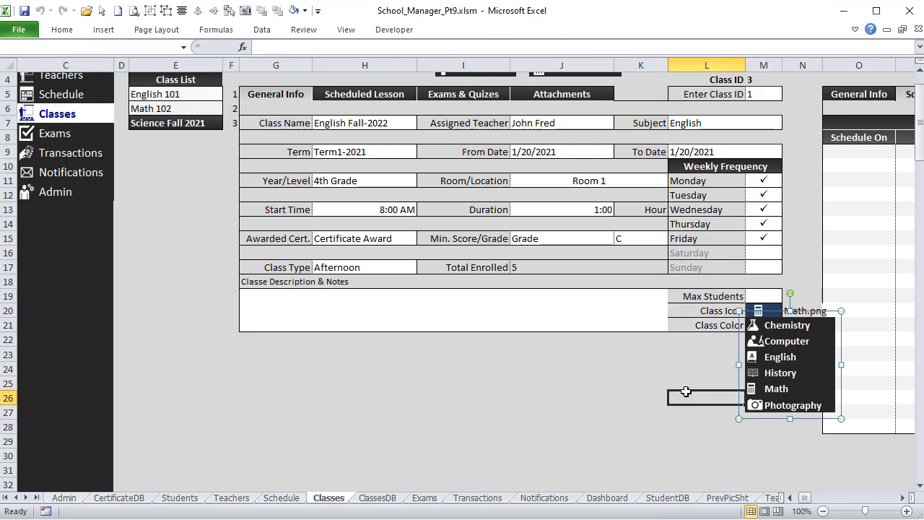
{"action": "left_click", "coordinate": [759, 315]}
{"action": "left_click", "coordinate": [777, 341]}
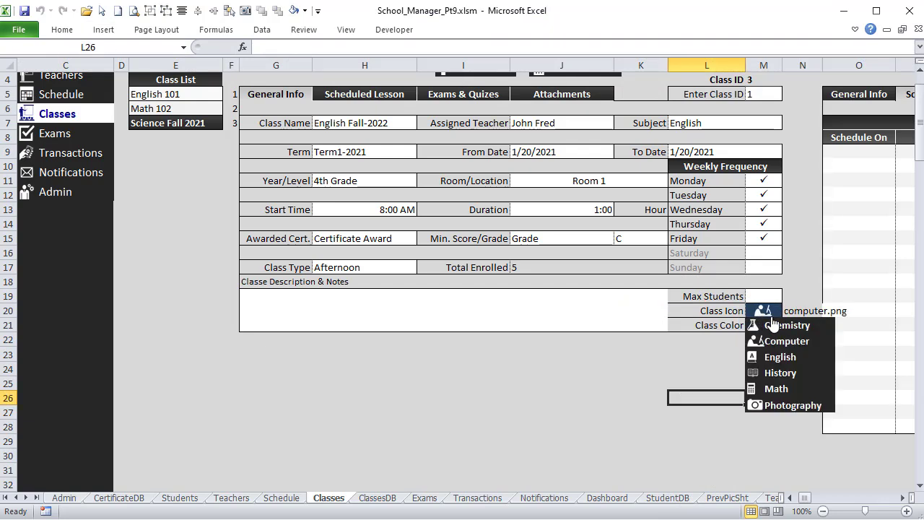
Select the whole icon list group on the Classes sheet and highlight its name
{"action": "right_click", "coordinate": [795, 315]}
{"action": "key", "text": "Escape"}
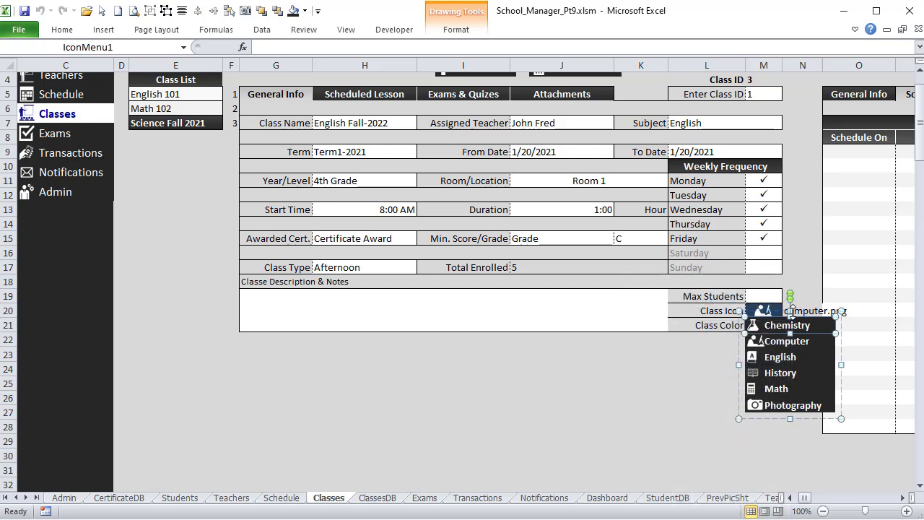
{"action": "left_click", "coordinate": [797, 315]}
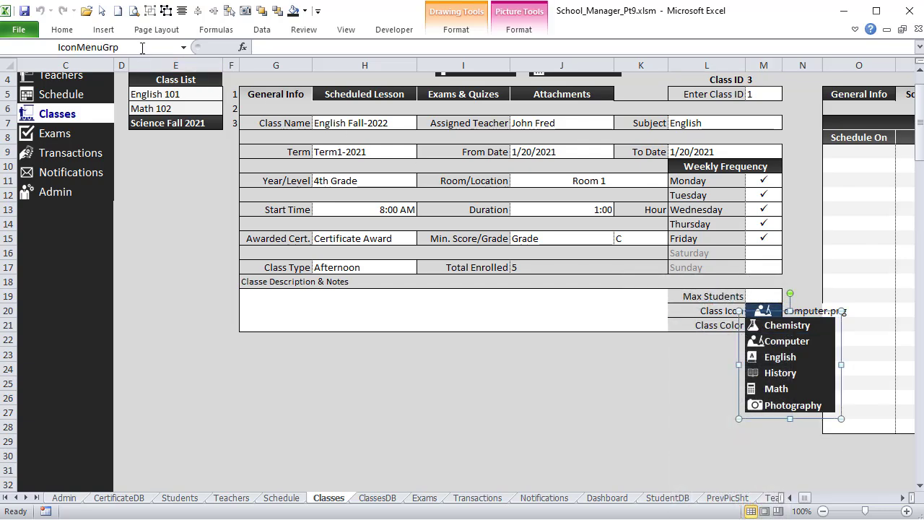
{"action": "left_click", "coordinate": [141, 47]}
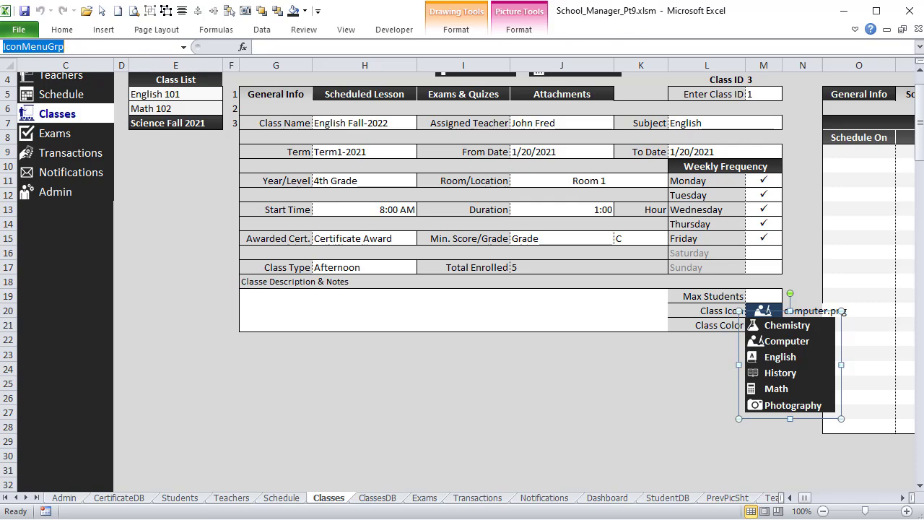
In the VBA editor, add .Shapes("IconMenuGrp").Delete below the Class_ShowIcon call in Class_SelectIcon
{"action": "key", "text": "alt+F11"}
{"action": "scroll", "coordinate": [258, 282], "scroll_direction": "up", "scroll_amount": 5}
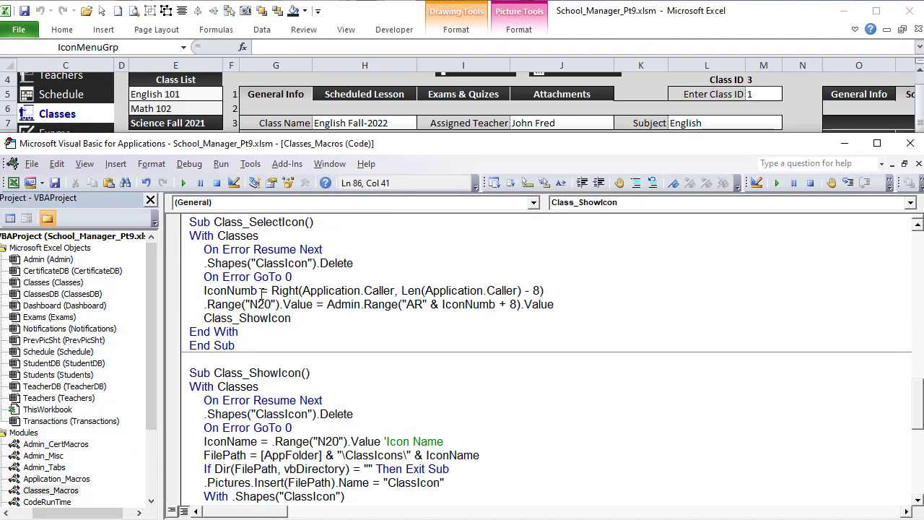
{"action": "left_click", "coordinate": [311, 402]}
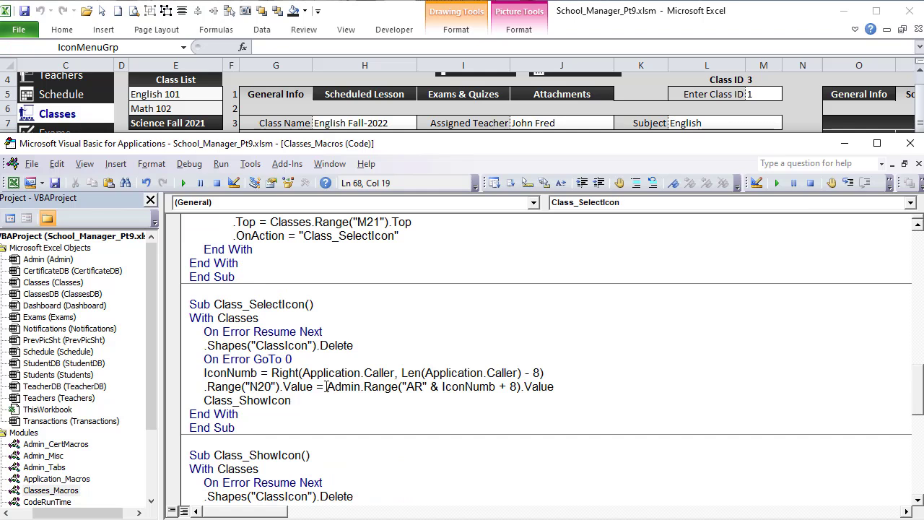
{"action": "key", "text": "Return"}
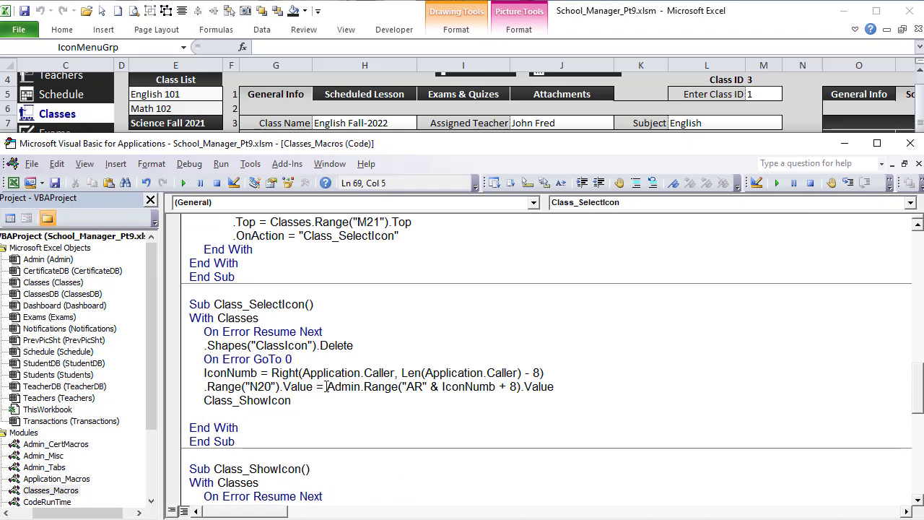
{"action": "type", "text": ".Shapes"}
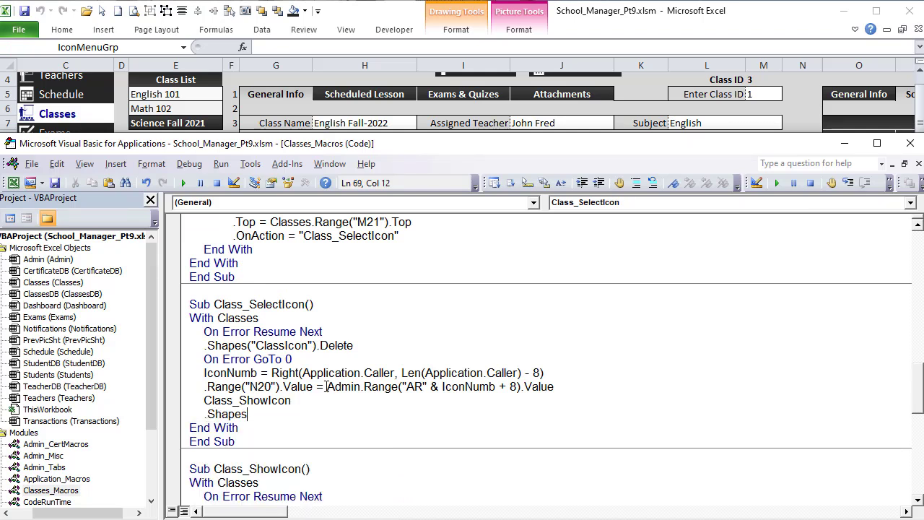
{"action": "type", "text": "(\"IconMenuGrp\""}
{"action": "type", "text": ").dle"}
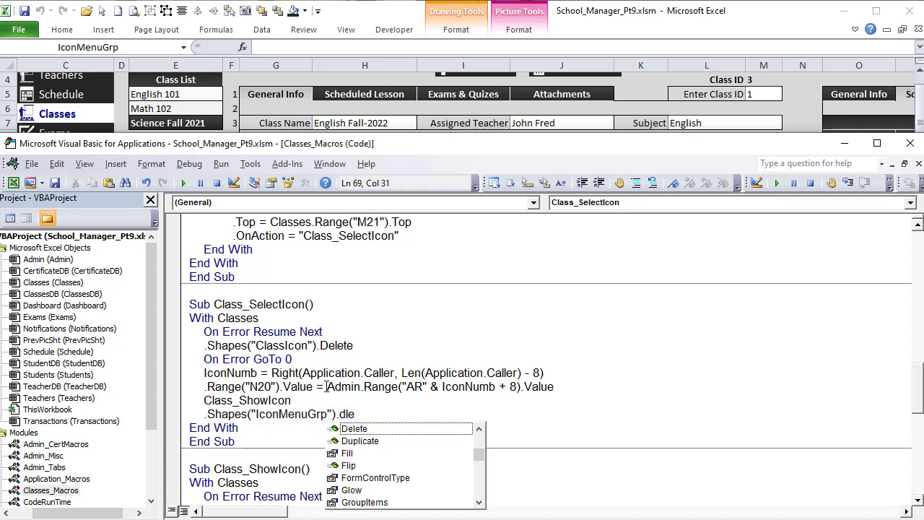
{"action": "key", "text": "Tab"}
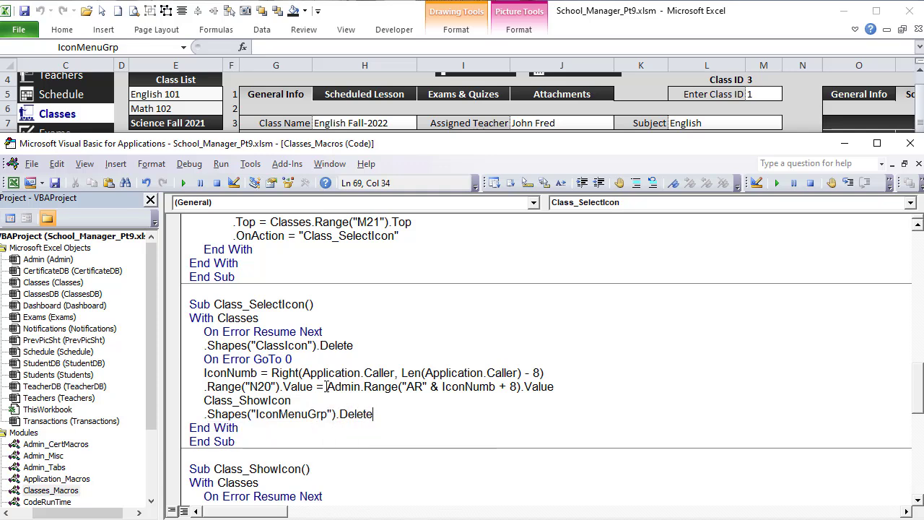
Return to the Classes sheet in Excel and test the icon list by choosing English and History in turn as the class icon
{"action": "left_click", "coordinate": [671, 21]}
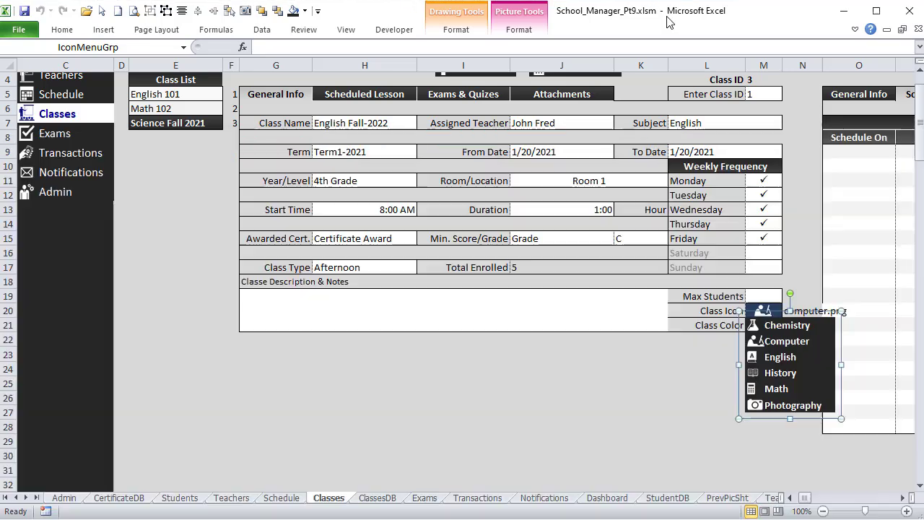
{"action": "left_click", "coordinate": [779, 359]}
{"action": "left_click", "coordinate": [762, 315]}
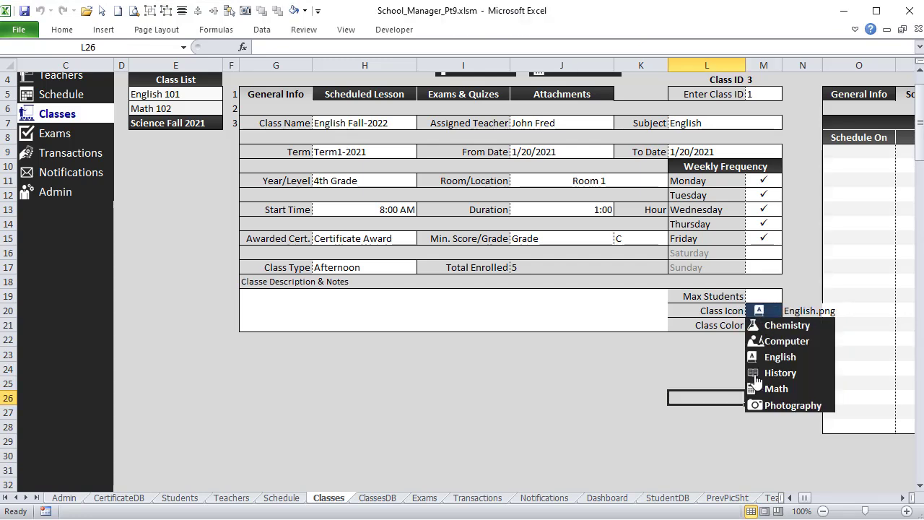
{"action": "left_click", "coordinate": [758, 381]}
{"action": "left_click", "coordinate": [764, 316]}
{"action": "left_click", "coordinate": [778, 366]}
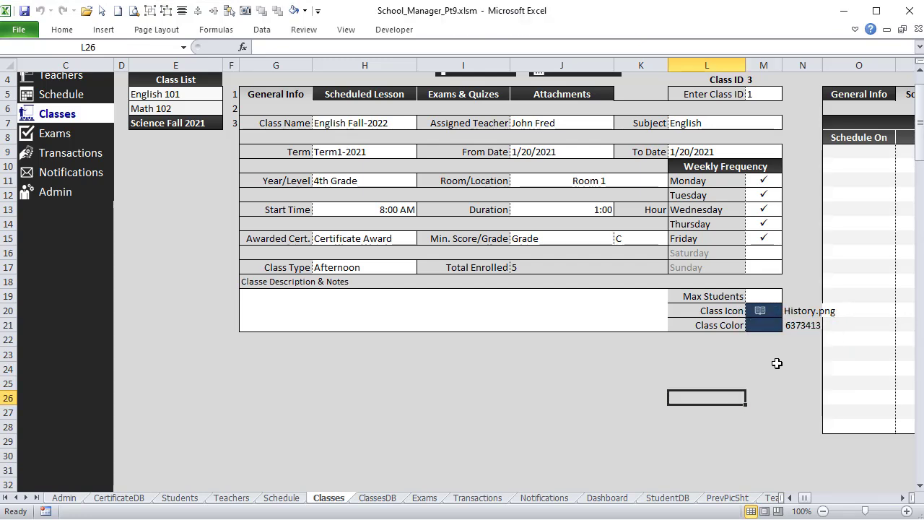
Set the class color to dark red from the color palette
{"action": "left_click", "coordinate": [767, 325]}
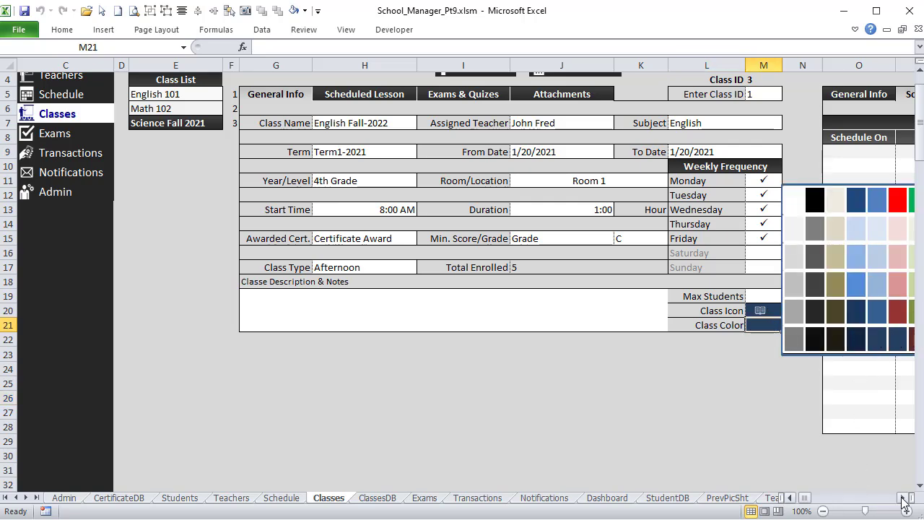
{"action": "left_click", "coordinate": [902, 498]}
{"action": "left_click", "coordinate": [903, 498]}
{"action": "left_click", "coordinate": [785, 340]}
{"action": "left_click", "coordinate": [556, 431]}
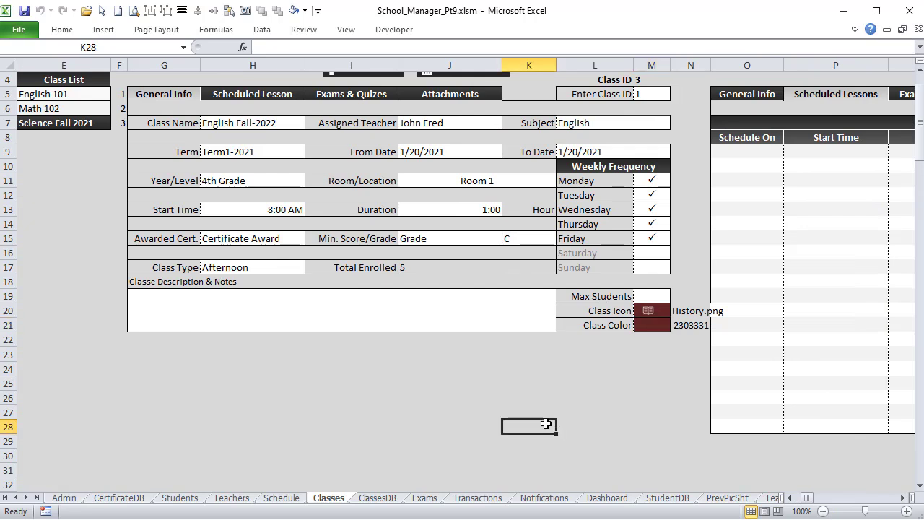
Display the General Info section and choose Computer as the class icon from the icon list
{"action": "left_click", "coordinate": [165, 92]}
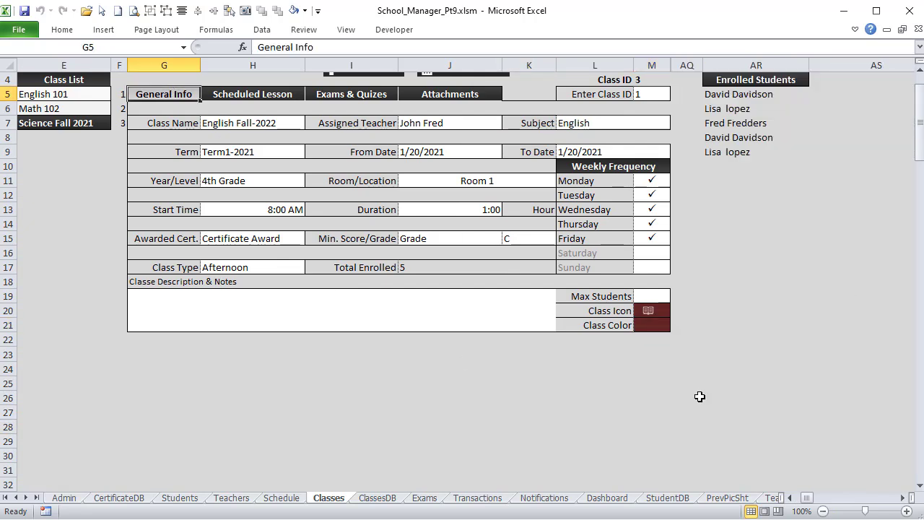
{"action": "left_click", "coordinate": [638, 384]}
{"action": "left_click", "coordinate": [648, 311]}
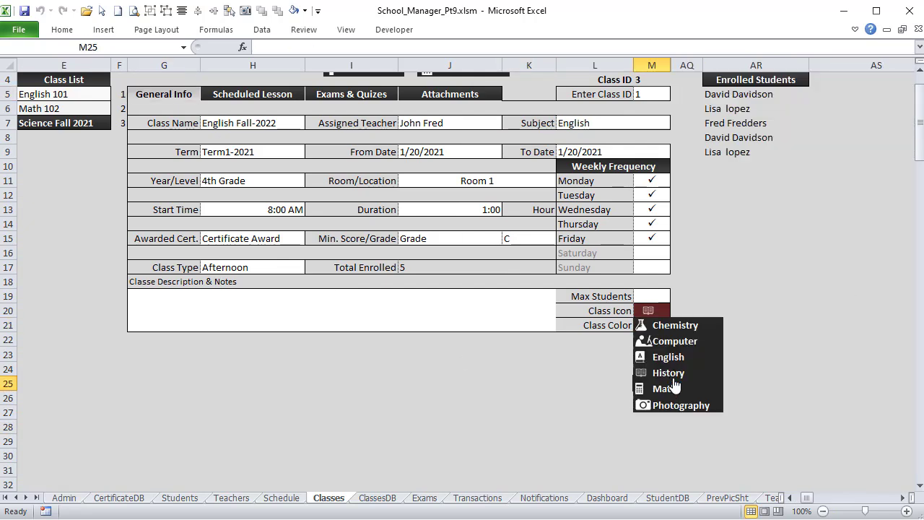
{"action": "left_click", "coordinate": [671, 388]}
{"action": "left_click", "coordinate": [654, 312]}
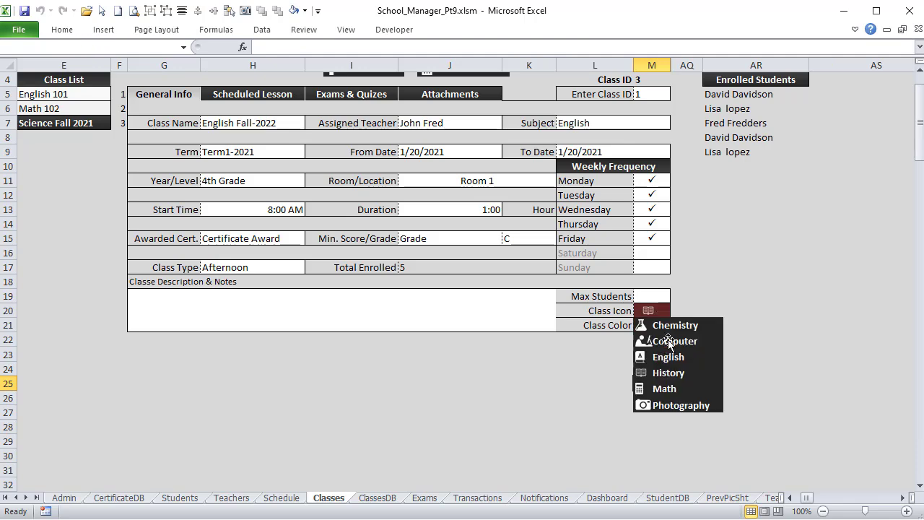
{"action": "left_click", "coordinate": [669, 343]}
Set the class color to dark orange from the color palette
{"action": "left_click", "coordinate": [652, 325]}
{"action": "left_click", "coordinate": [866, 346]}
{"action": "left_click", "coordinate": [485, 371]}
{"action": "scroll", "coordinate": [517, 357], "scroll_direction": "up", "scroll_amount": 1}
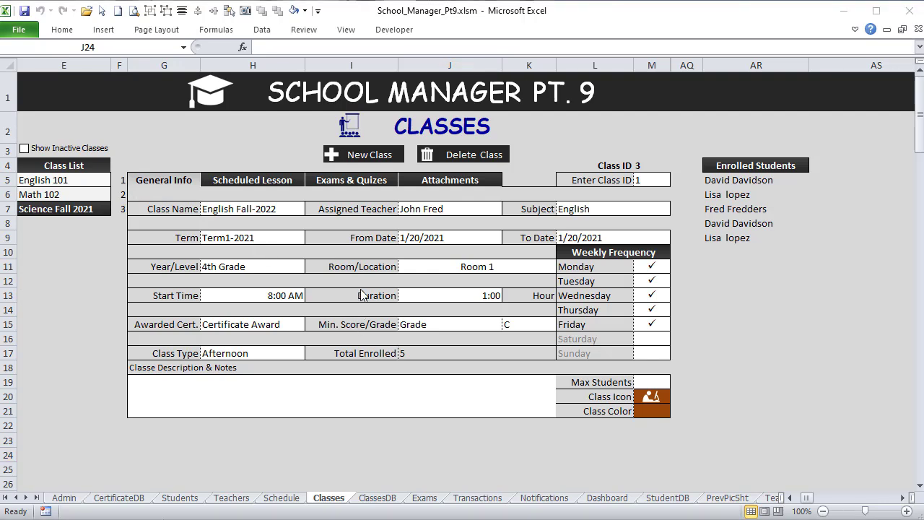
Left-align the Room/Location value in the class form
{"action": "left_click", "coordinate": [444, 267]}
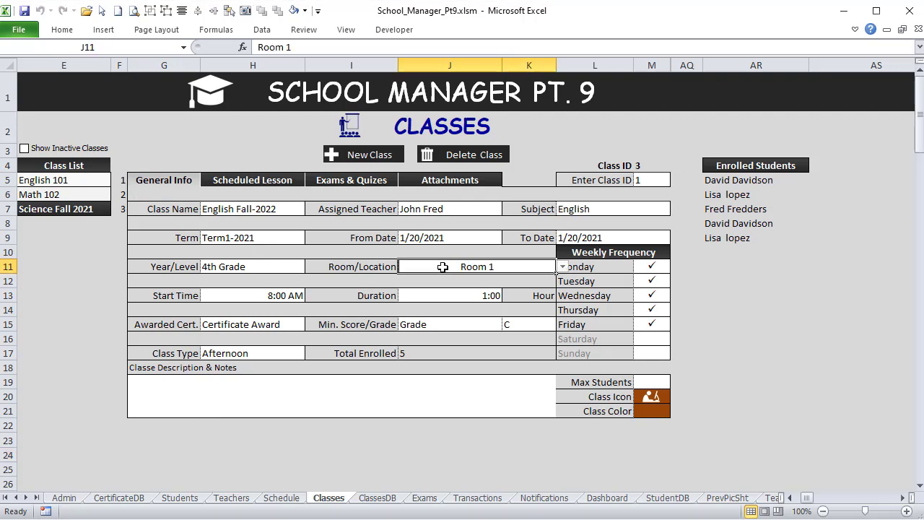
{"action": "left_click", "coordinate": [72, 32]}
{"action": "left_click", "coordinate": [266, 72]}
Enter "Test Notes" as the class description and notes
{"action": "left_click", "coordinate": [229, 378]}
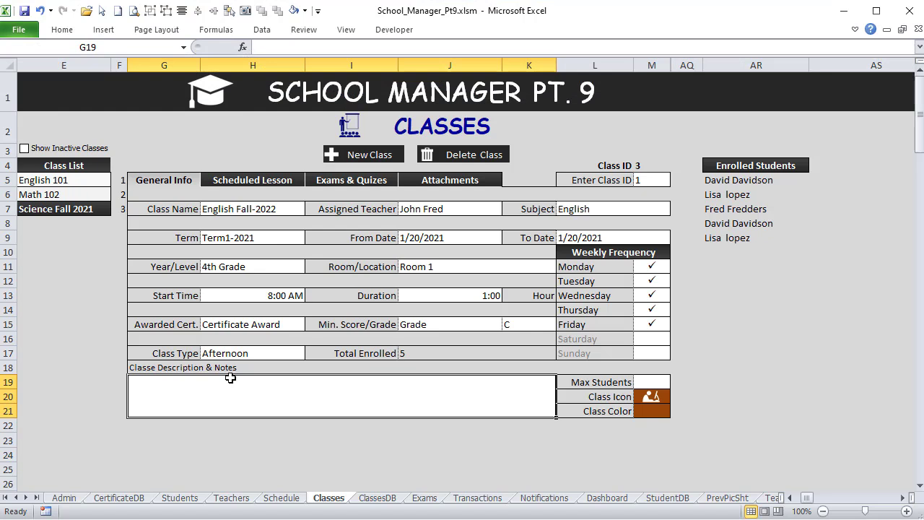
{"action": "type", "text": "Test Notes"}
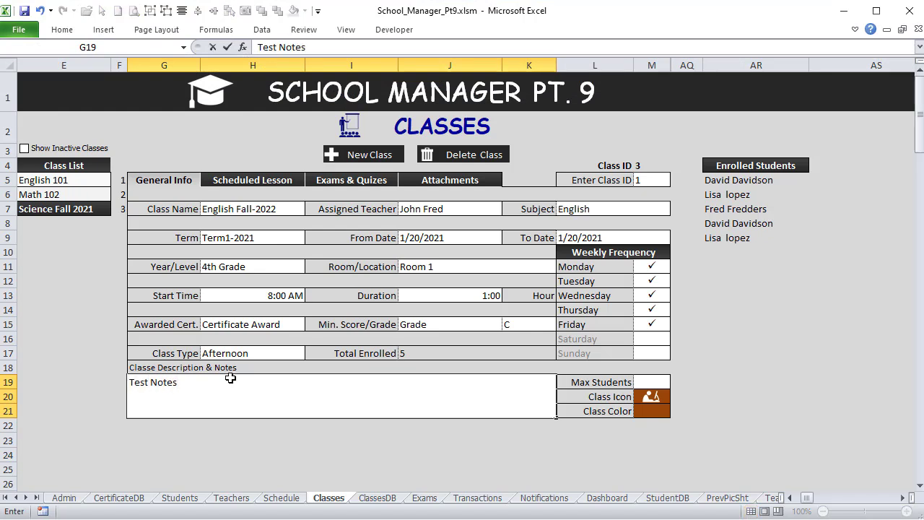
{"action": "key", "text": "Return"}
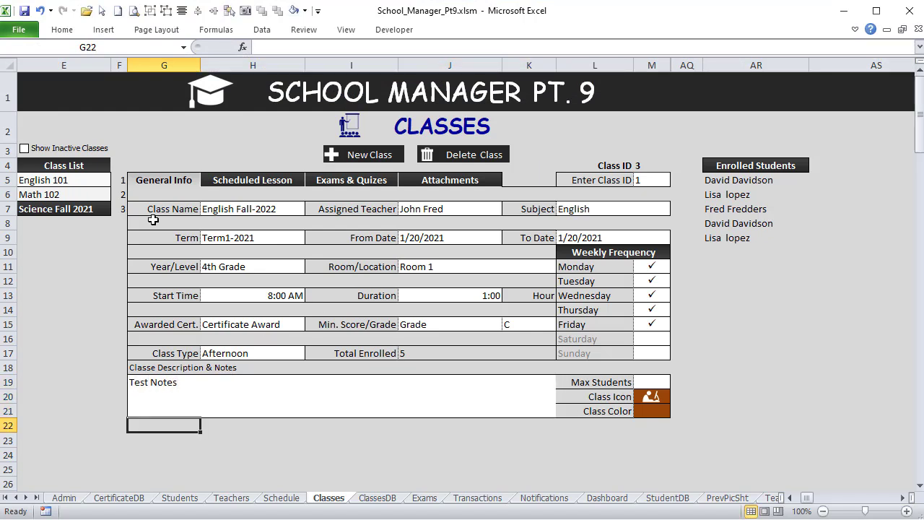
Examine the first Enrolled Students entry and the English 101, Math 102 and Science Fall 2021 entries in the Class List
{"action": "left_click", "coordinate": [730, 180]}
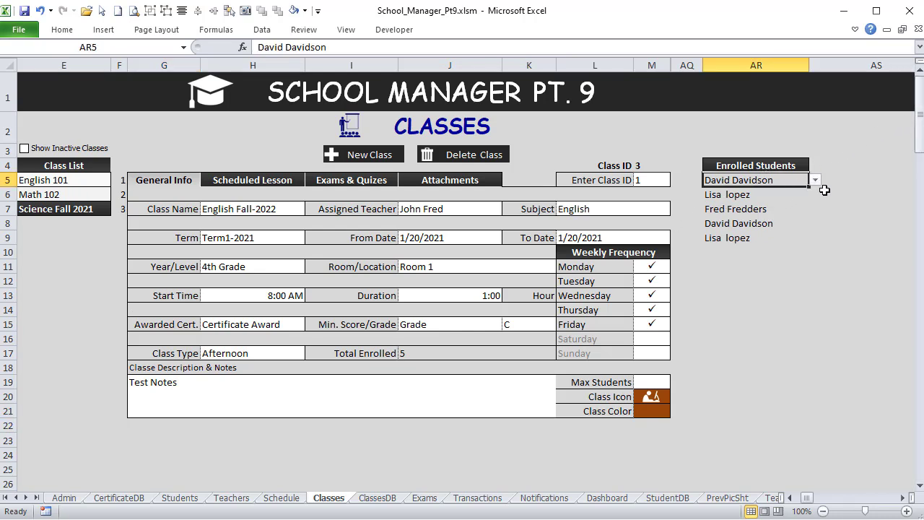
{"action": "left_click", "coordinate": [761, 180]}
{"action": "left_click", "coordinate": [54, 194]}
{"action": "left_click", "coordinate": [51, 179]}
{"action": "left_click", "coordinate": [52, 195]}
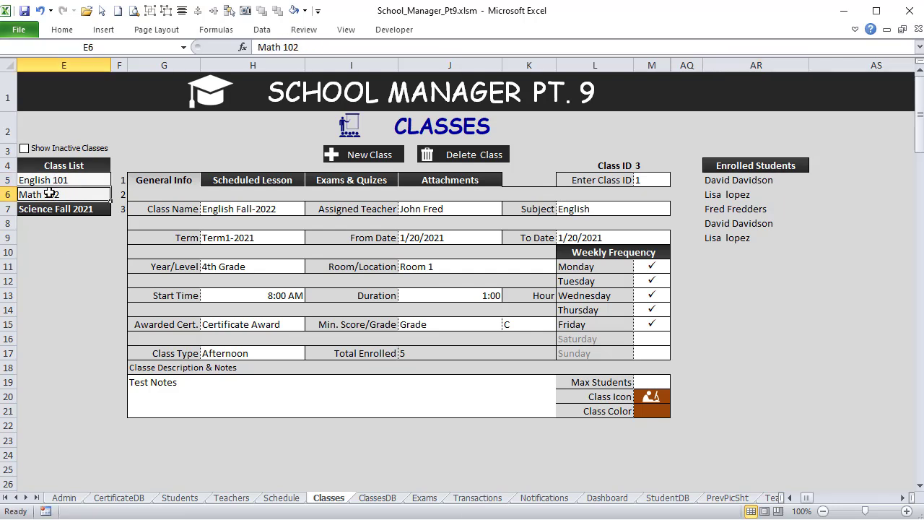
{"action": "left_click", "coordinate": [52, 208]}
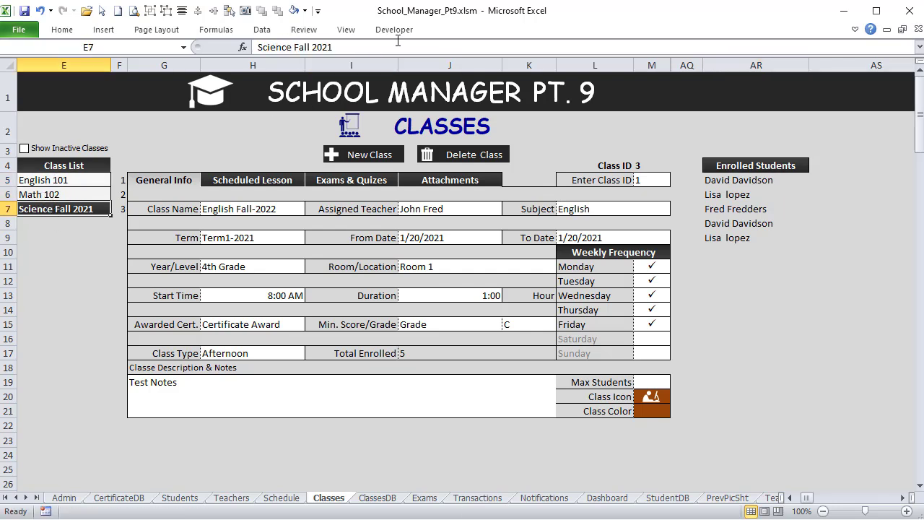
In the VBA editor, create an empty Sub Class_Save() above Class_SelectColor in the Classes_Macros module
{"action": "left_click", "coordinate": [396, 30]}
{"action": "left_click", "coordinate": [6, 65]}
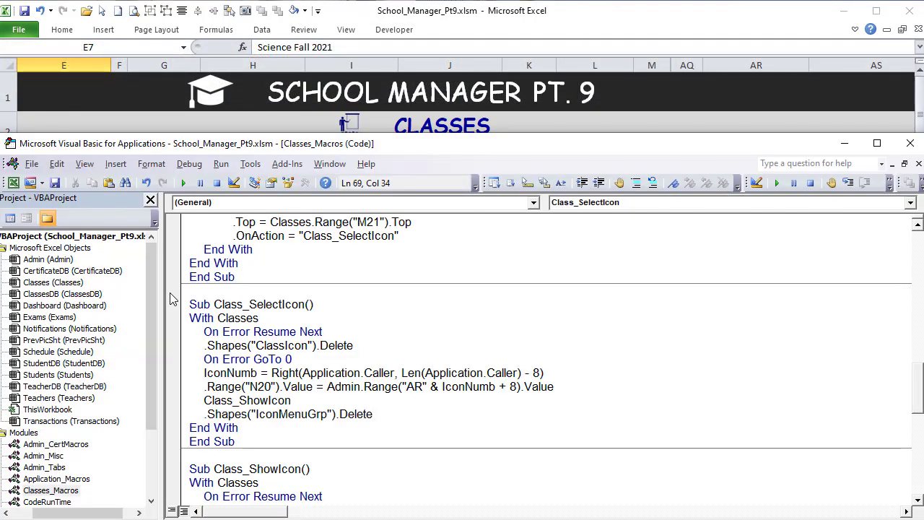
{"action": "scroll", "coordinate": [295, 366], "scroll_direction": "up", "scroll_amount": 20}
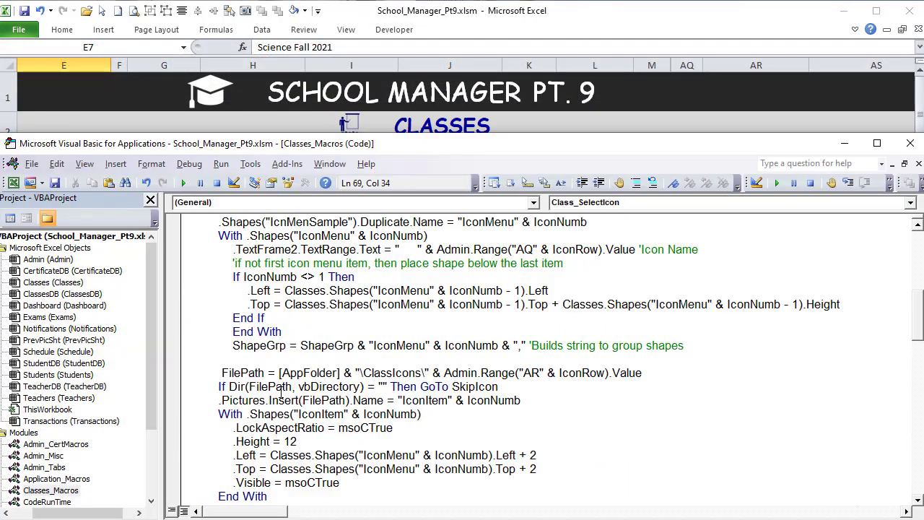
{"action": "left_click", "coordinate": [267, 274]}
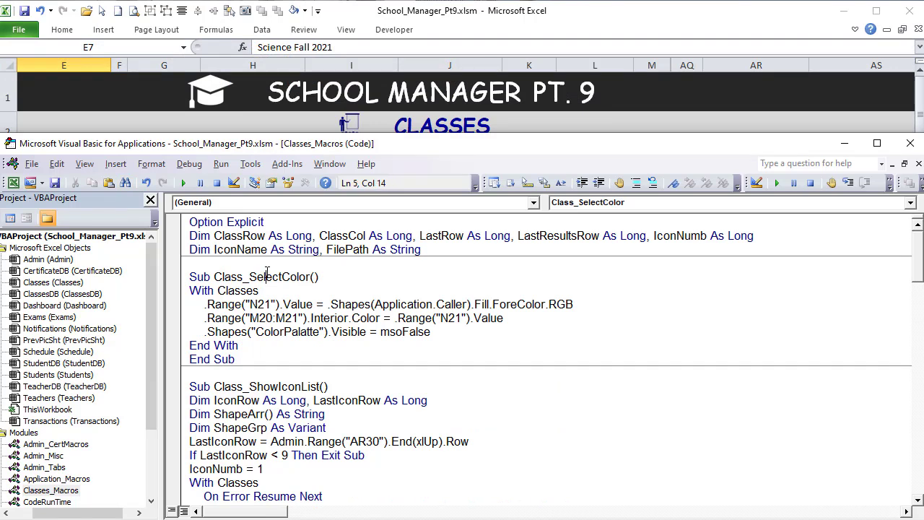
{"action": "key", "text": "Return"}
{"action": "key", "text": "Return"}
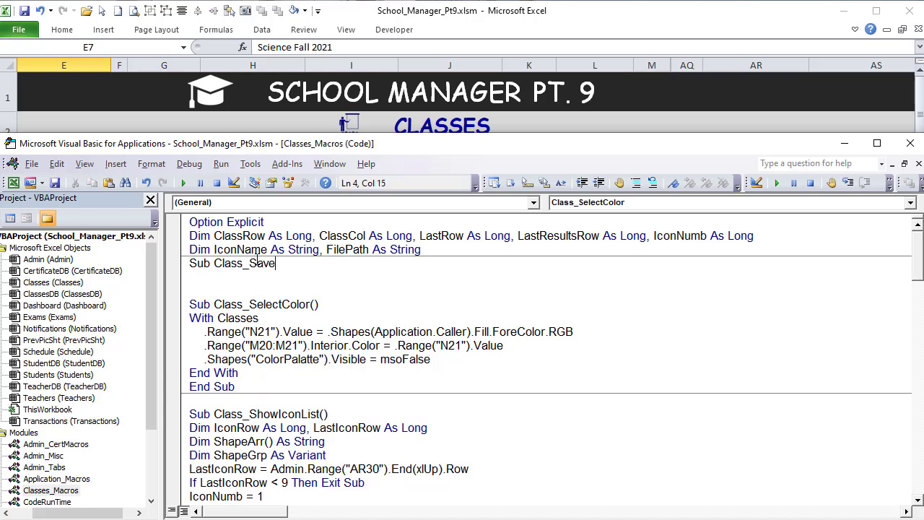
{"action": "key", "text": "Return"}
{"action": "key", "text": "Down"}
{"action": "key", "text": "Down"}
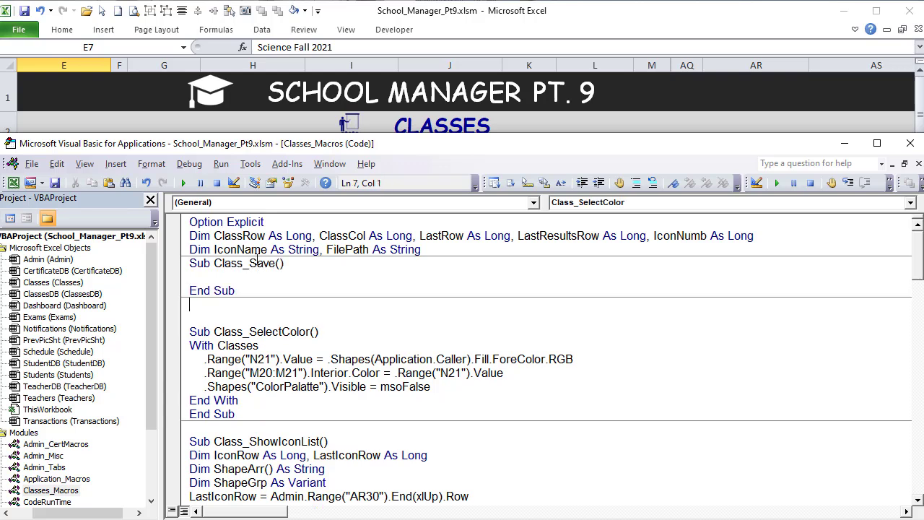
Create an empty Sub Class_New() below Class_Save in the Classes_Macros module
{"action": "key", "text": "Return"}
{"action": "type", "text": "Sub Class"}
{"action": "key", "text": "Return"}
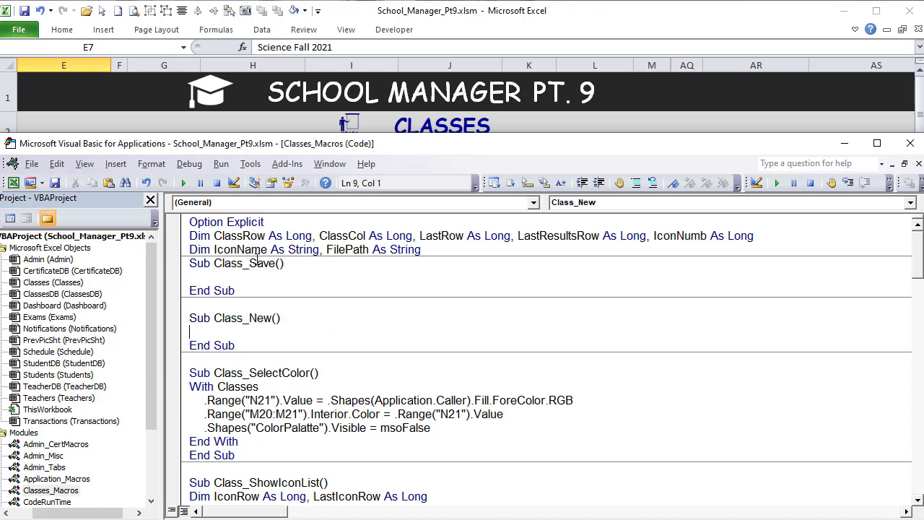
Create an empty Sub Class_Load() below Class_New and place the cursor on the blank line inside Class_Save
{"action": "key", "text": "Down"}
{"action": "key", "text": "Down"}
{"action": "key", "text": "Return"}
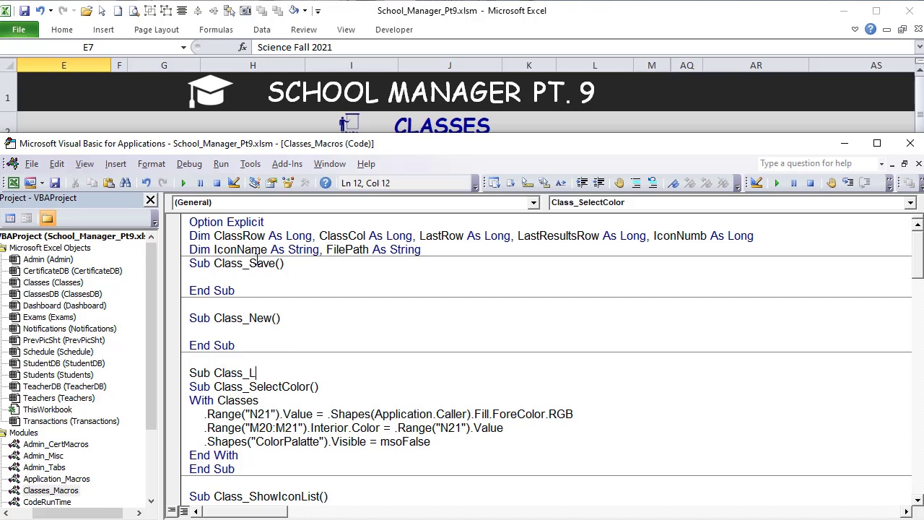
{"action": "type", "text": "Sub Class_Load"}
{"action": "key", "text": "Return"}
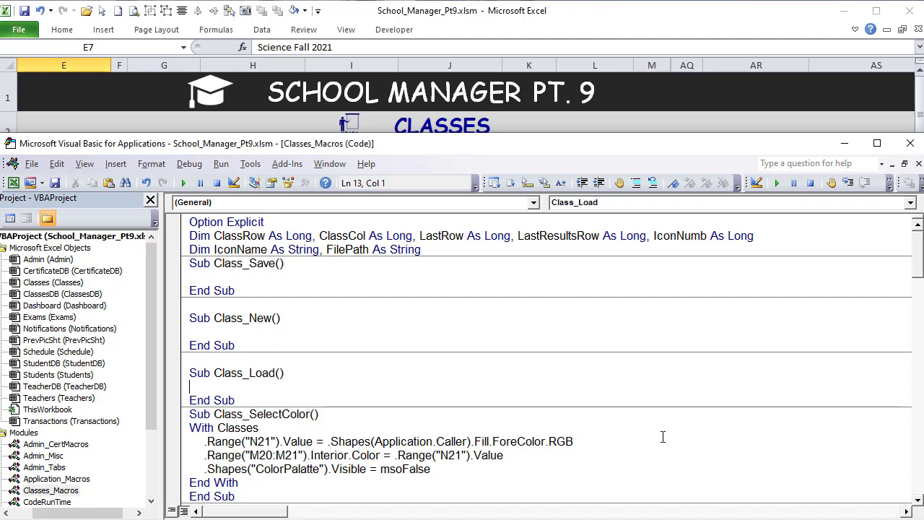
{"action": "left_click", "coordinate": [229, 289]}
{"action": "key", "text": "Down"}
{"action": "key", "text": "Down"}
{"action": "key", "text": "Down"}
{"action": "key", "text": "Down"}
{"action": "left_click", "coordinate": [248, 277]}
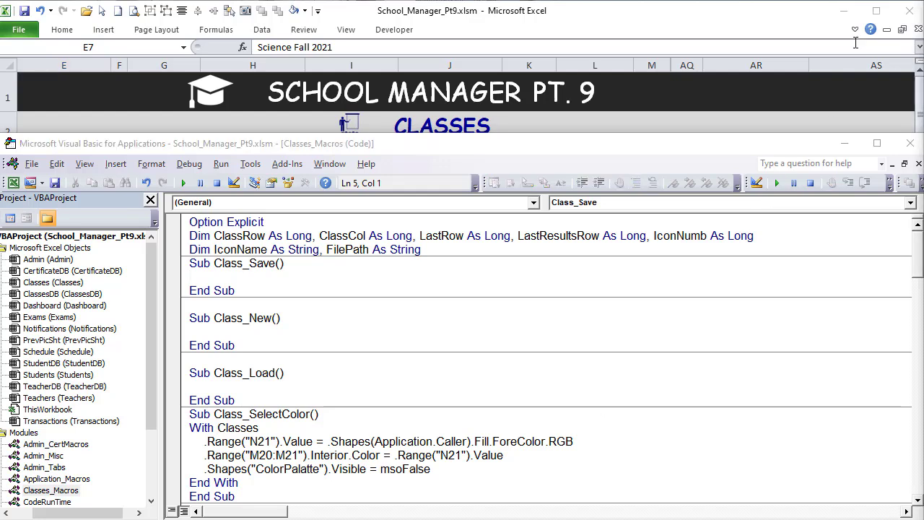
On the Classes sheet, replace the lookup array of the first MATCH in the Duplicate Name formula (B13) with Class_Name
{"action": "left_click", "coordinate": [725, 90]}
{"action": "left_click", "coordinate": [221, 207]}
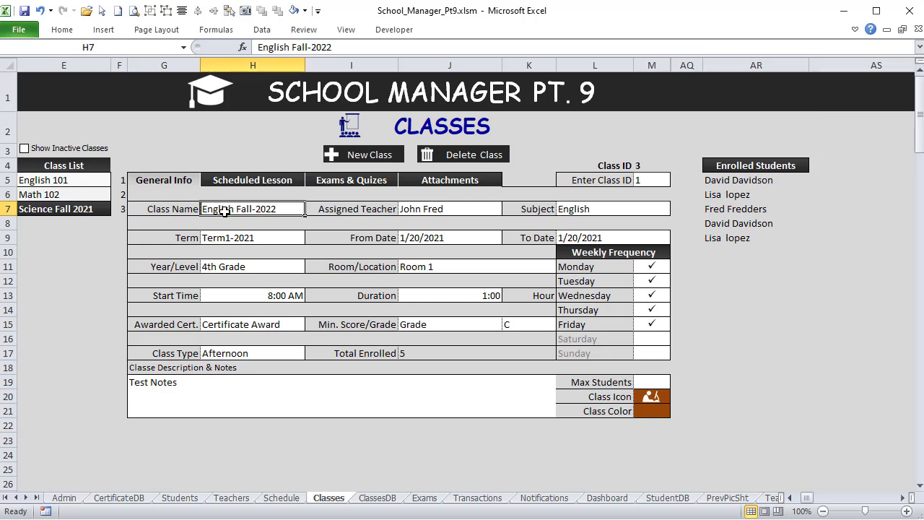
{"action": "left_click_drag", "start_coordinate": [807, 498], "coordinate": [808, 505]}
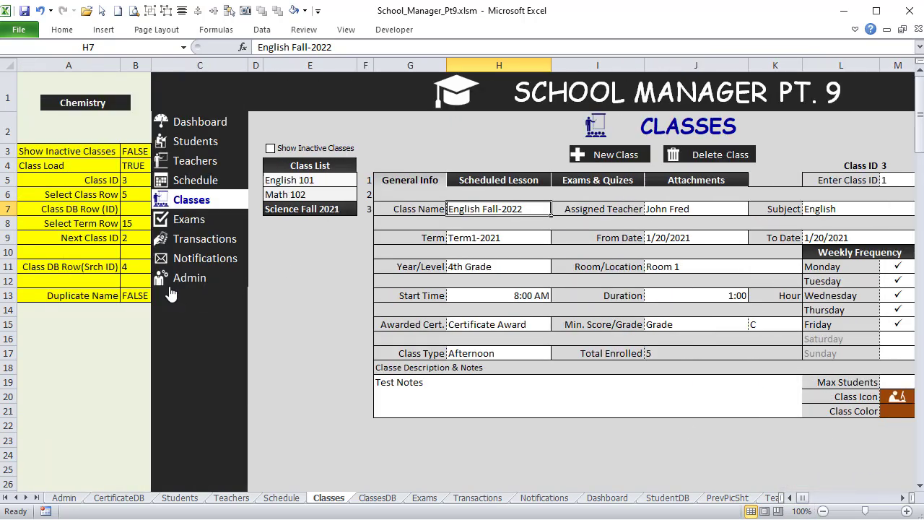
{"action": "left_click", "coordinate": [145, 289]}
{"action": "left_click", "coordinate": [505, 47]}
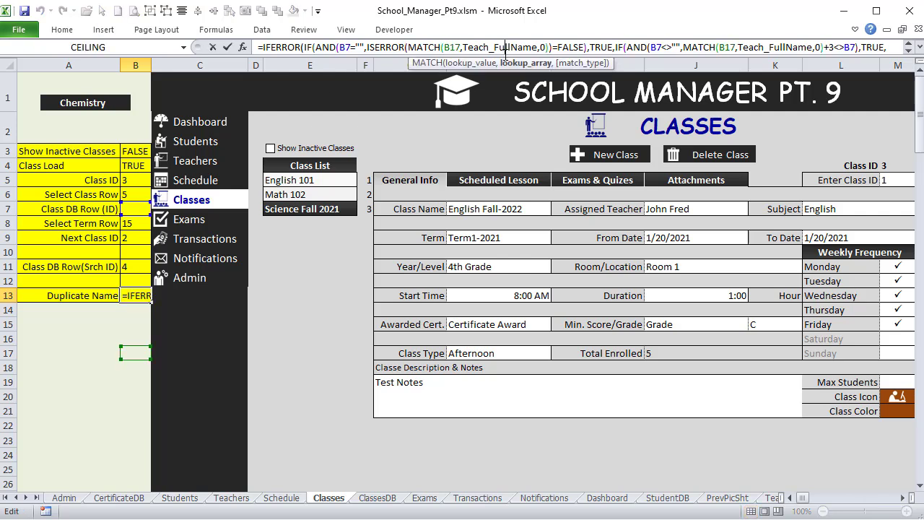
{"action": "left_click_drag", "start_coordinate": [537, 47], "coordinate": [466, 47]}
{"action": "type", "text": "cla"}
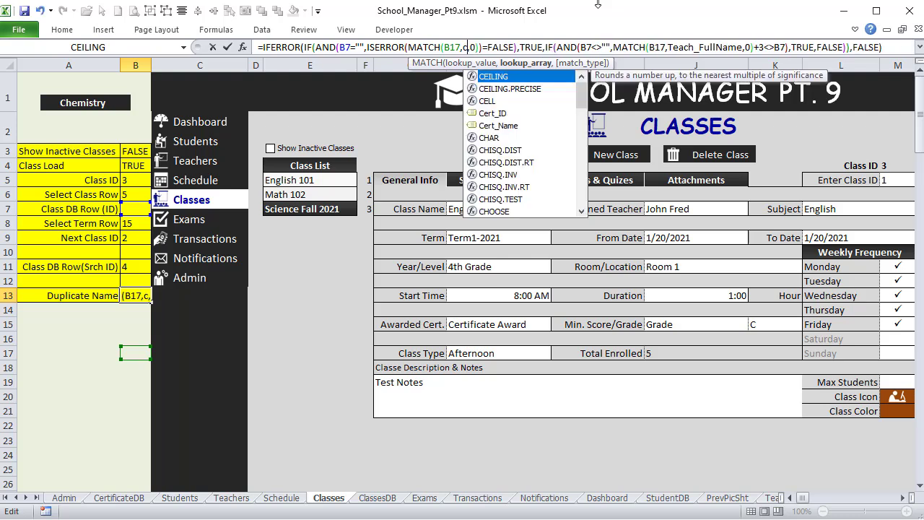
{"action": "key", "text": "Down"}
{"action": "key", "text": "Tab"}
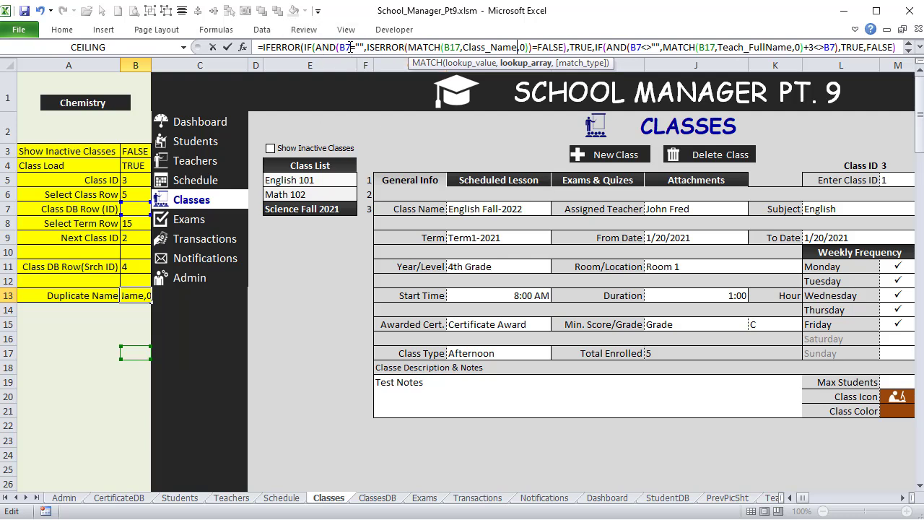
Change the lookup value of both MATCH functions in the Duplicate Name formula to the class name cell H7
{"action": "left_click_drag", "start_coordinate": [358, 47], "coordinate": [350, 48]}
{"action": "left_click", "coordinate": [470, 47]}
{"action": "left_click_drag", "start_coordinate": [533, 47], "coordinate": [396, 54]}
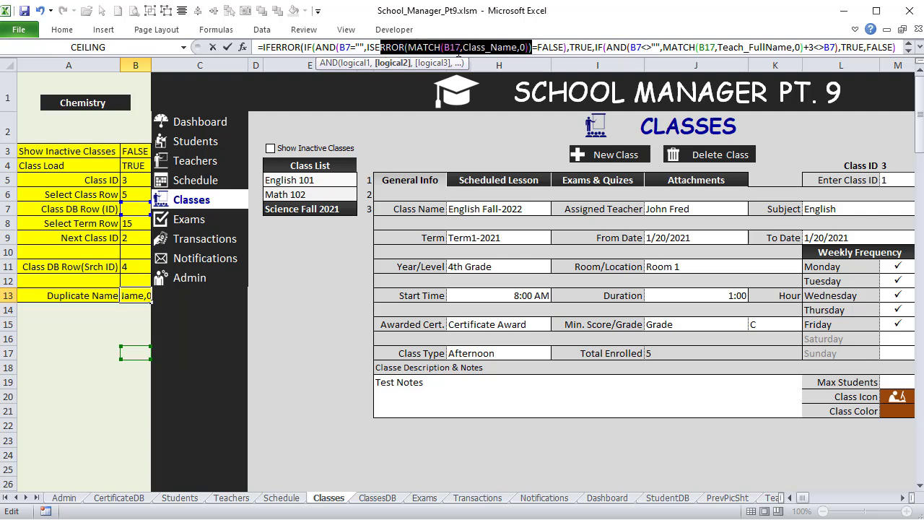
{"action": "left_click", "coordinate": [479, 47]}
{"action": "left_click", "coordinate": [460, 47]}
{"action": "left_click_drag", "start_coordinate": [460, 47], "coordinate": [444, 47]}
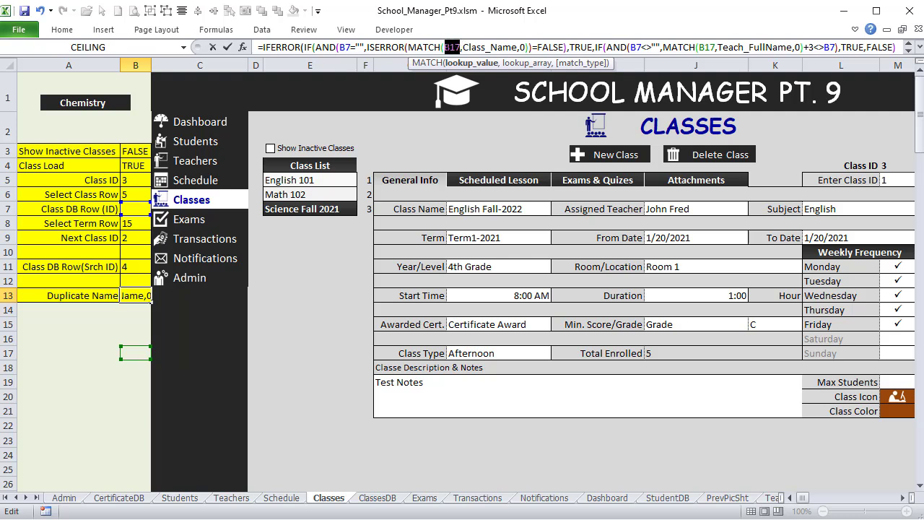
{"action": "left_click", "coordinate": [484, 209]}
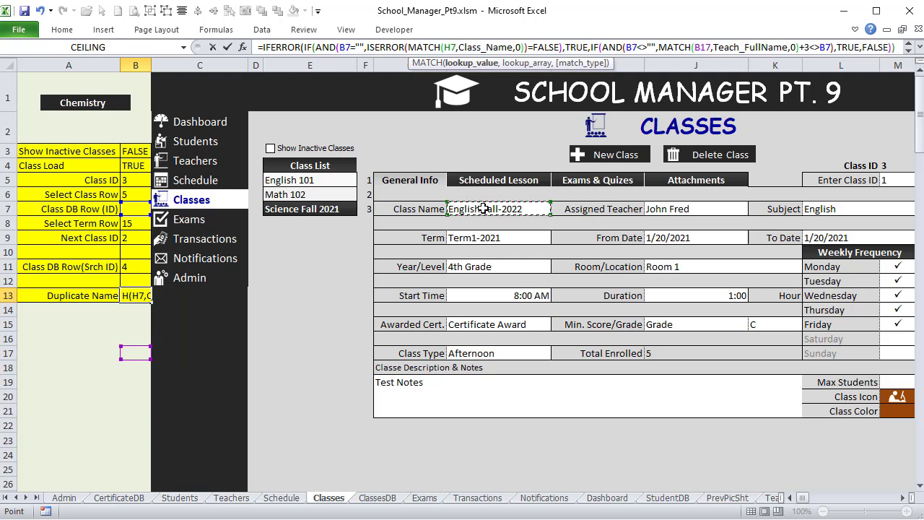
{"action": "left_click_drag", "start_coordinate": [712, 47], "coordinate": [695, 47]}
{"action": "left_click", "coordinate": [498, 209]}
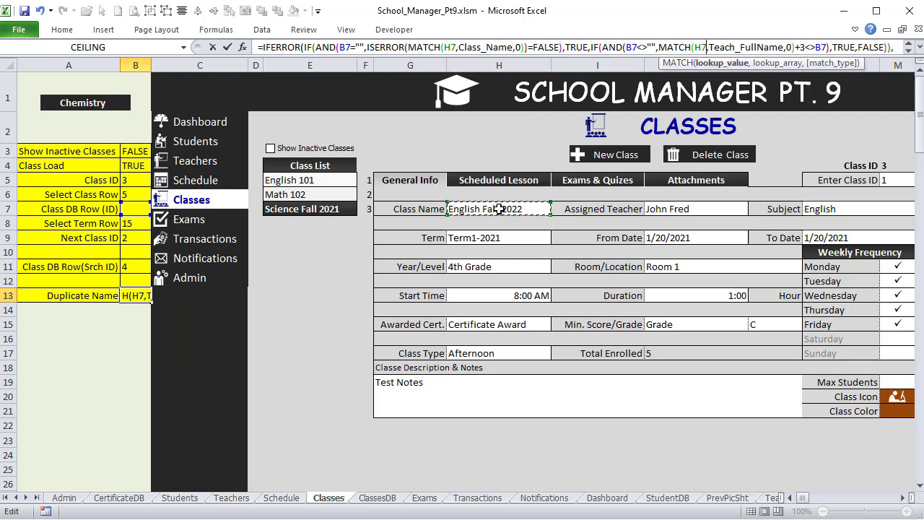
Enlarge the formula bar to two lines and review the Duplicate Name formula up to the B7<>"" condition of the nested IF
{"action": "left_click", "coordinate": [473, 47]}
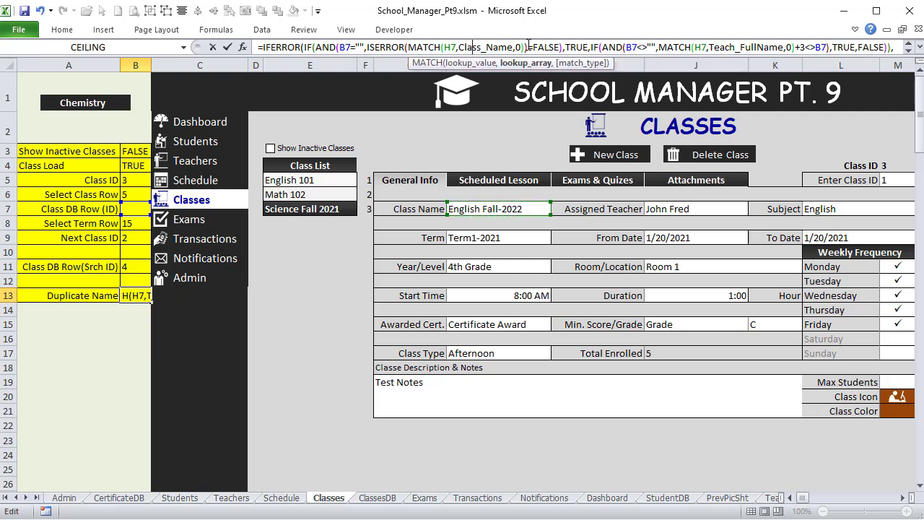
{"action": "left_click", "coordinate": [533, 47]}
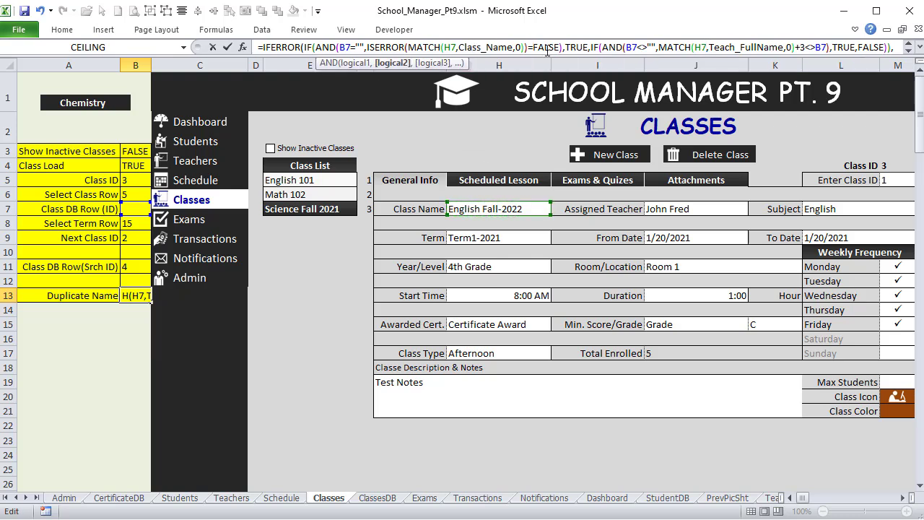
{"action": "left_click", "coordinate": [578, 48]}
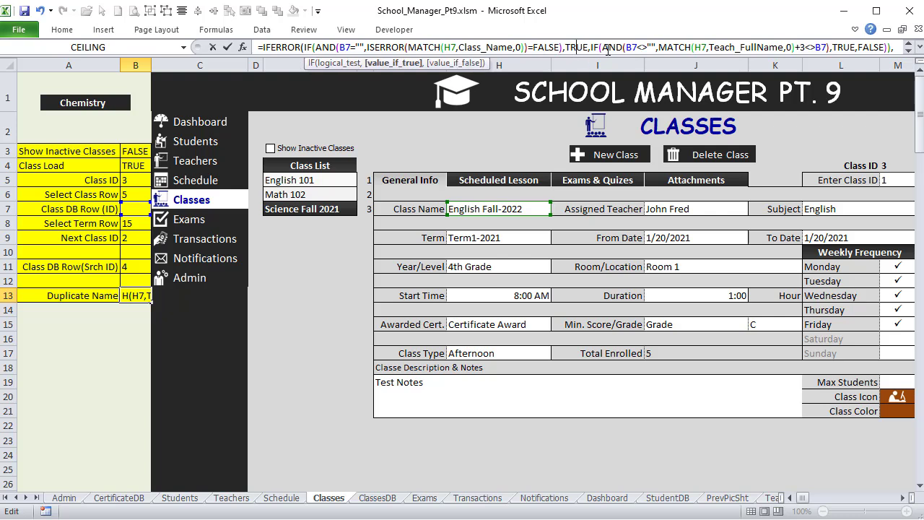
{"action": "left_click_drag", "start_coordinate": [608, 47], "coordinate": [601, 47]}
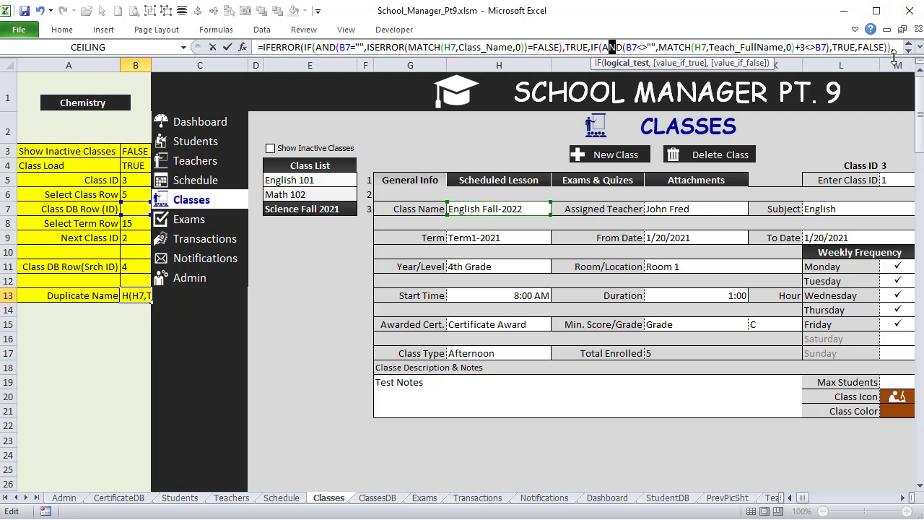
{"action": "left_click_drag", "start_coordinate": [896, 57], "coordinate": [894, 70]}
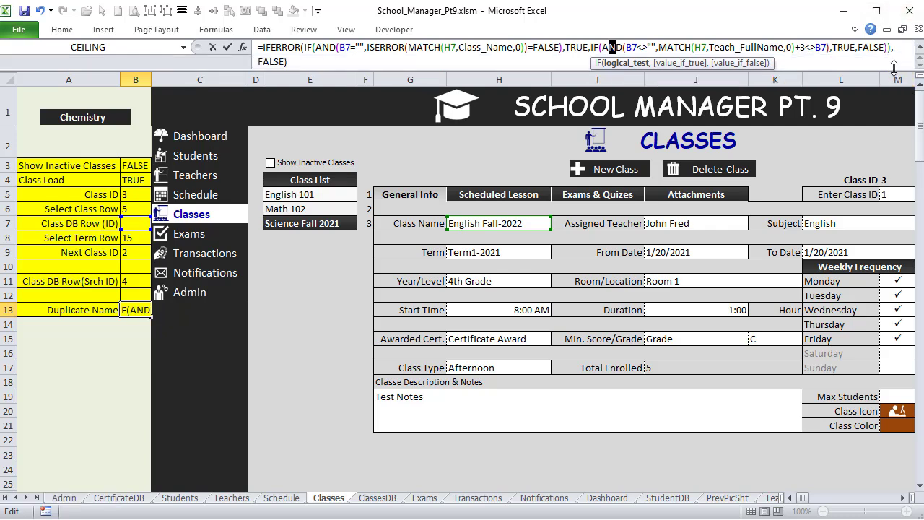
{"action": "left_click", "coordinate": [638, 47]}
{"action": "left_click_drag", "start_coordinate": [653, 48], "coordinate": [642, 48]}
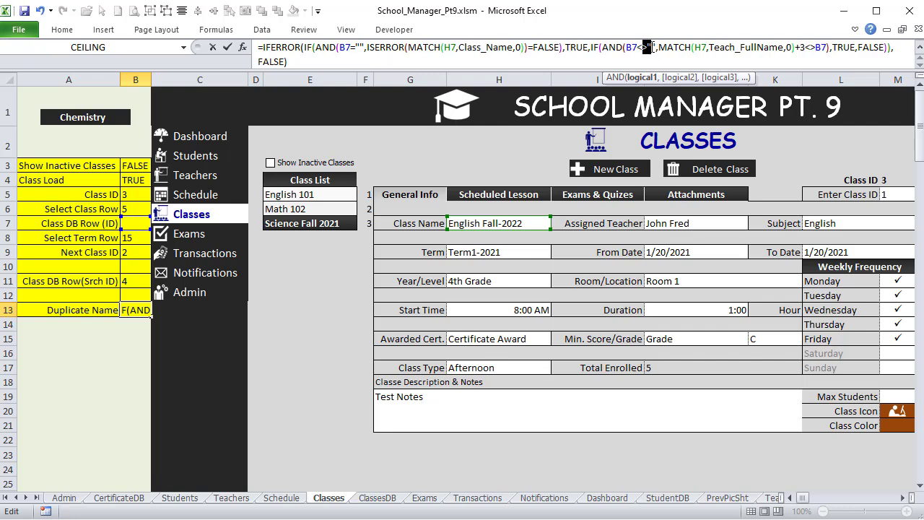
Replace the second MATCH comparison in the Duplicate Name formula with COUNTIF(Class_Name,H7)>1
{"action": "left_click_drag", "start_coordinate": [652, 48], "coordinate": [829, 47]}
{"action": "key", "text": "Delete"}
{"action": "type", "text": "countif"}
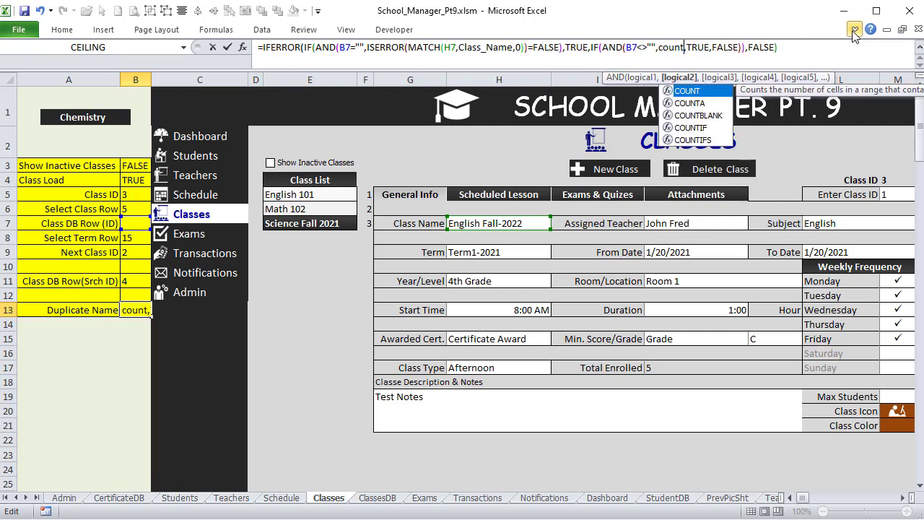
{"action": "type", "text": "("}
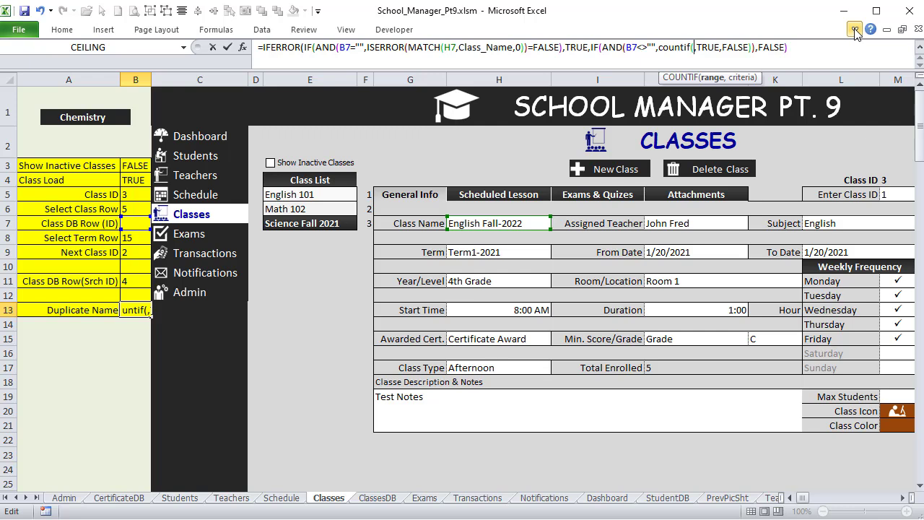
{"action": "type", "text": "cla"}
{"action": "key", "text": "Down"}
{"action": "key", "text": "Tab"}
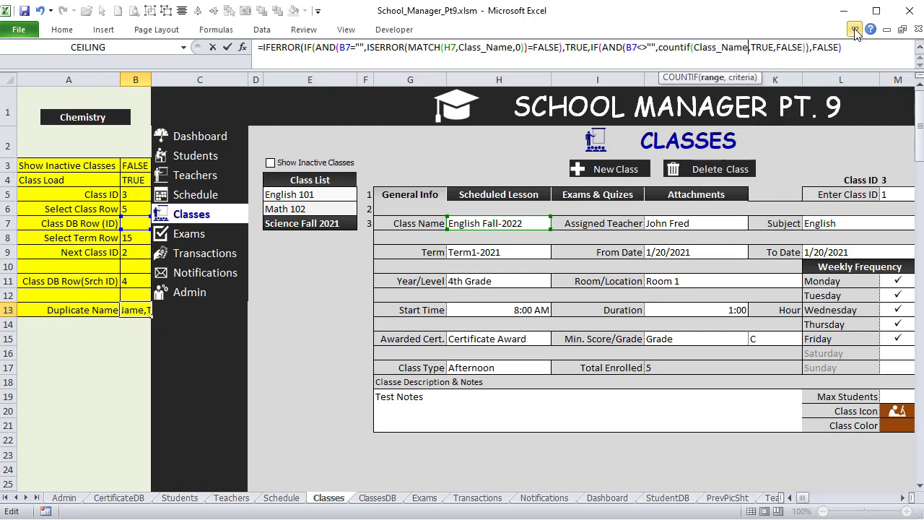
{"action": "type", "text": ","}
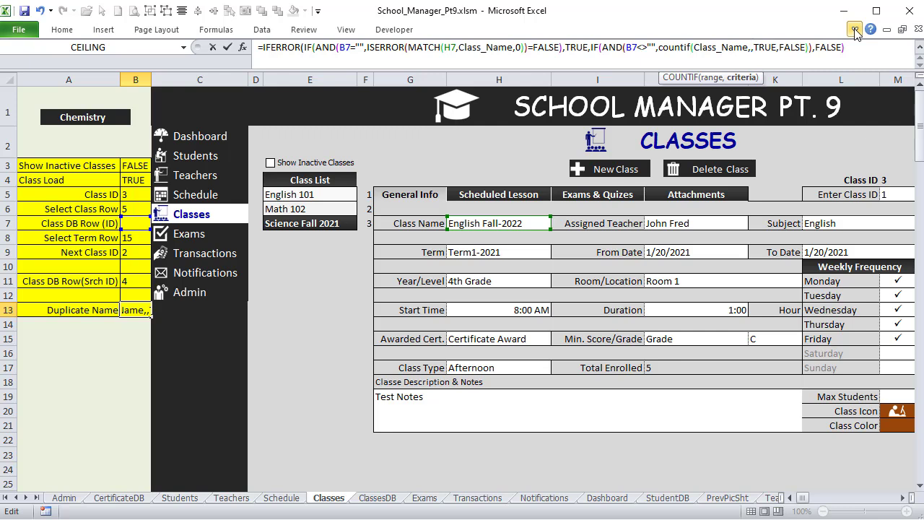
{"action": "left_click", "coordinate": [488, 221]}
{"action": "type", "text": ")"}
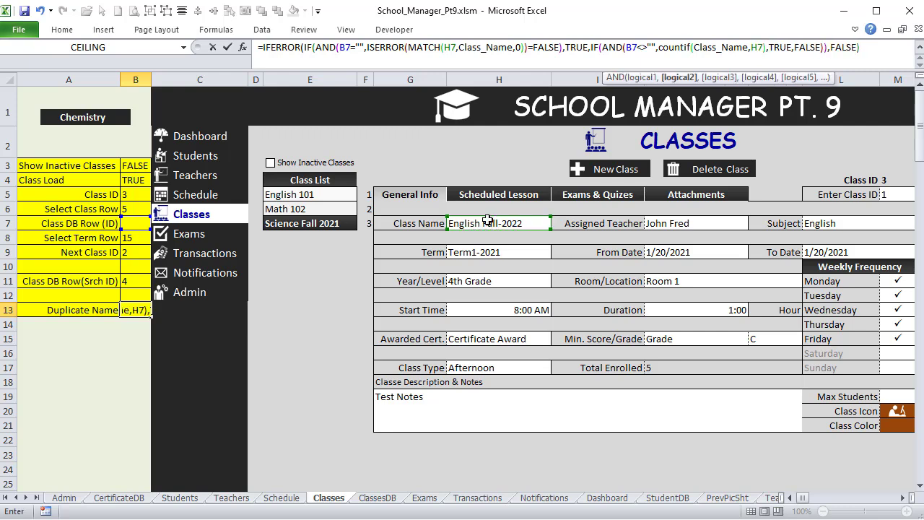
{"action": "type", "text": ">1"}
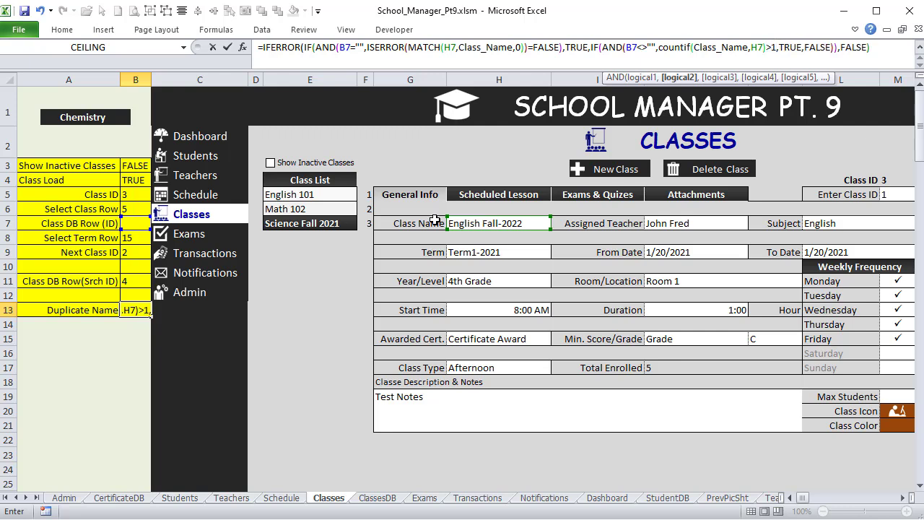
Check the COUNTIF condition, the TRUE and FALSE results and the closing parentheses of the Duplicate Name formula
{"action": "key", "text": "Right"}
{"action": "key", "text": "Right"}
{"action": "key", "text": "Right"}
{"action": "key", "text": "Right"}
{"action": "key", "text": "Right"}
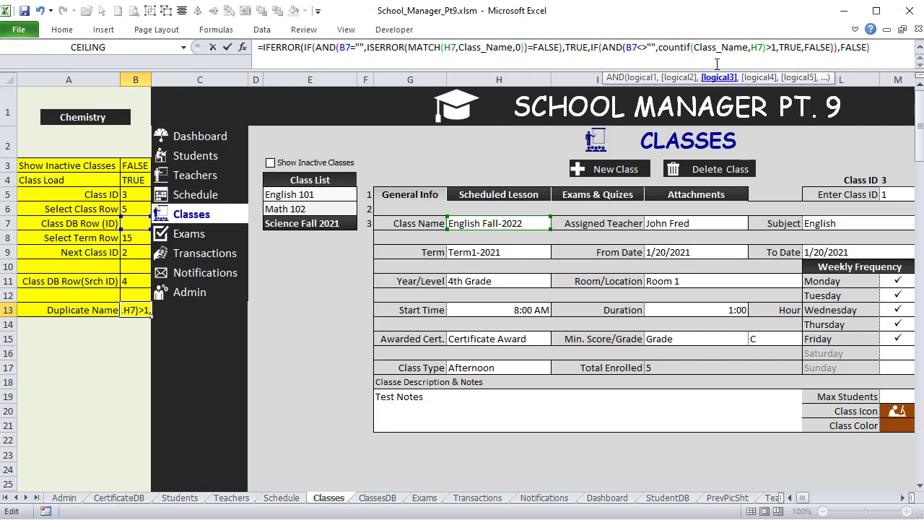
{"action": "left_click", "coordinate": [681, 47]}
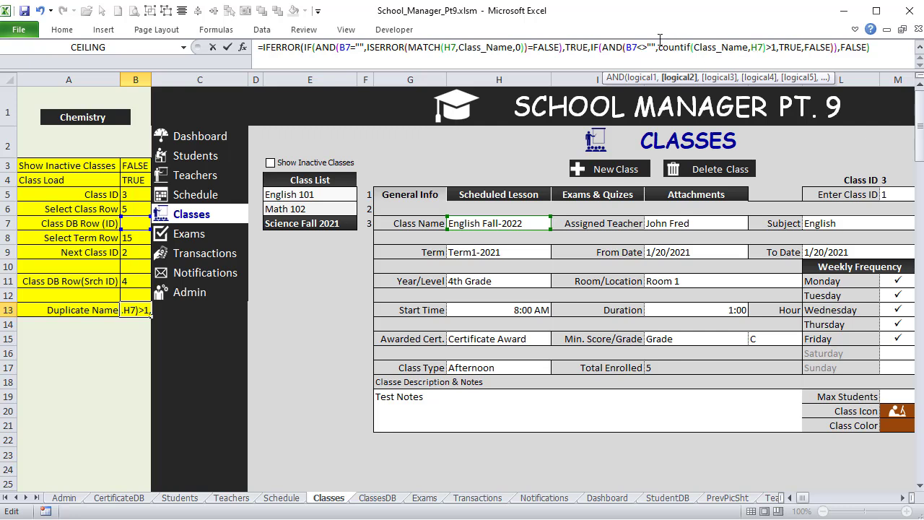
{"action": "left_click", "coordinate": [708, 45]}
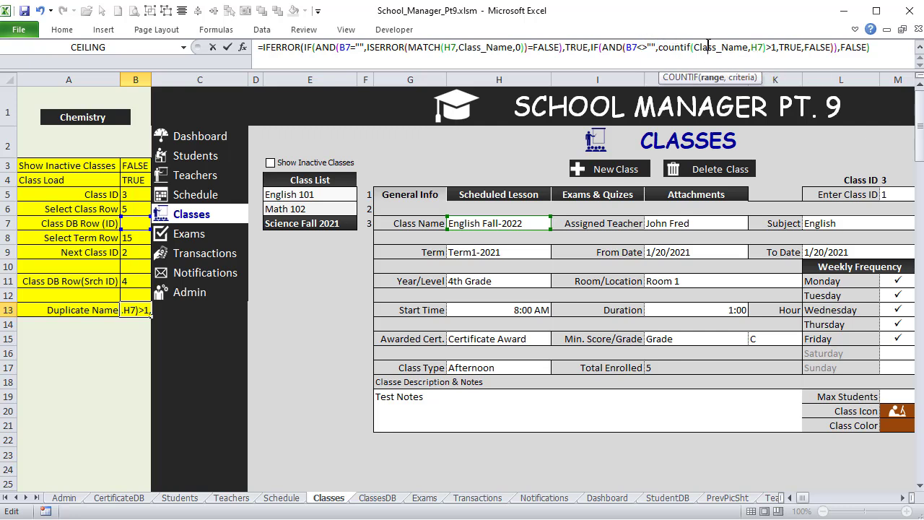
{"action": "left_click", "coordinate": [774, 47]}
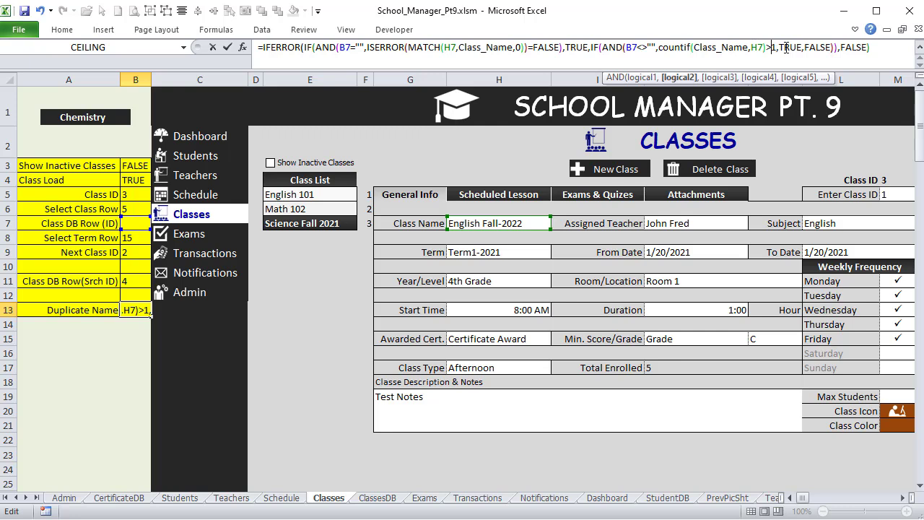
{"action": "left_click", "coordinate": [796, 46]}
{"action": "left_click", "coordinate": [830, 45]}
{"action": "left_click", "coordinate": [842, 45]}
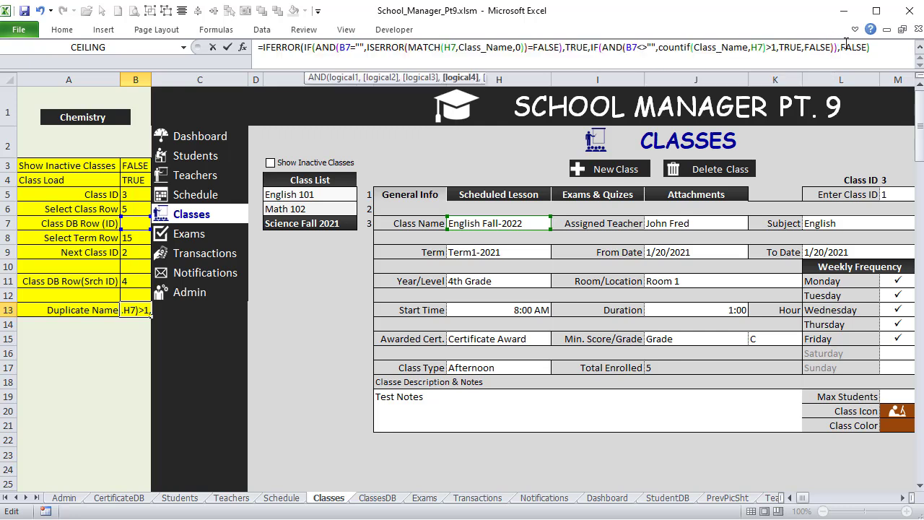
Correct the Duplicate Name formula's parentheses, closing the nested AND right after >1, and enter the formula in B13
{"action": "key", "text": "Return"}
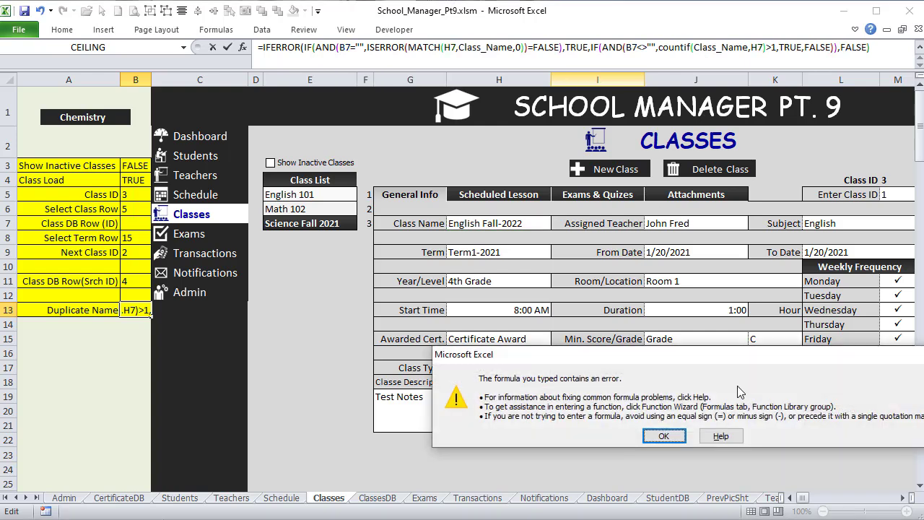
{"action": "left_click", "coordinate": [656, 434]}
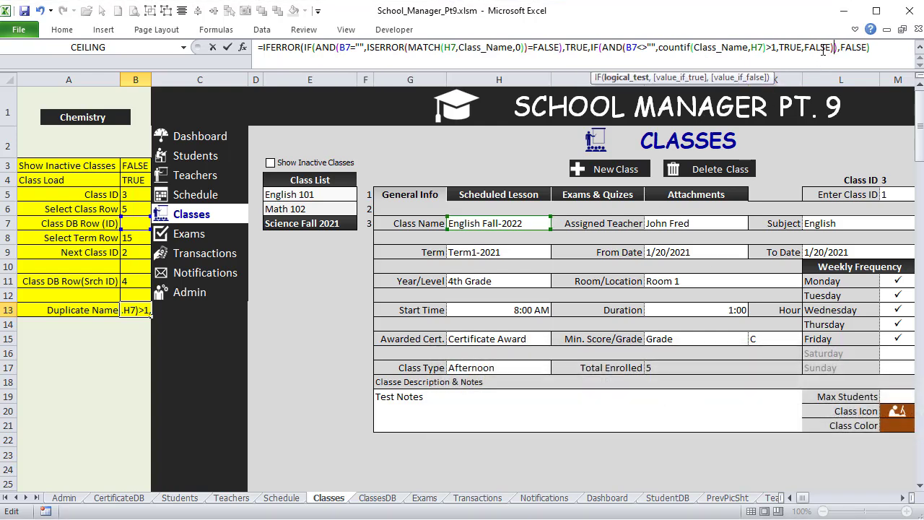
{"action": "key", "text": "BackSpace"}
{"action": "key", "text": "Return"}
{"action": "key", "text": "Return"}
{"action": "left_click", "coordinate": [777, 47]}
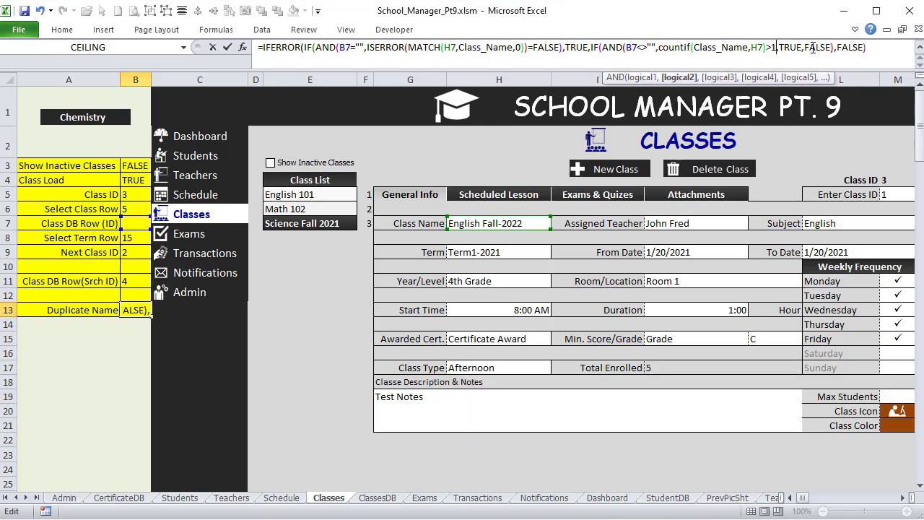
{"action": "type", "text": ")"}
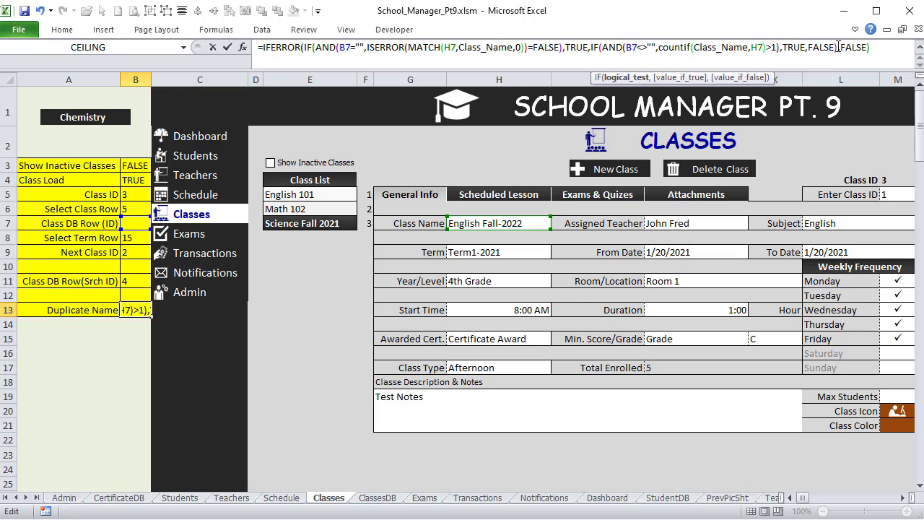
{"action": "left_click", "coordinate": [847, 46]}
{"action": "key", "text": "Return"}
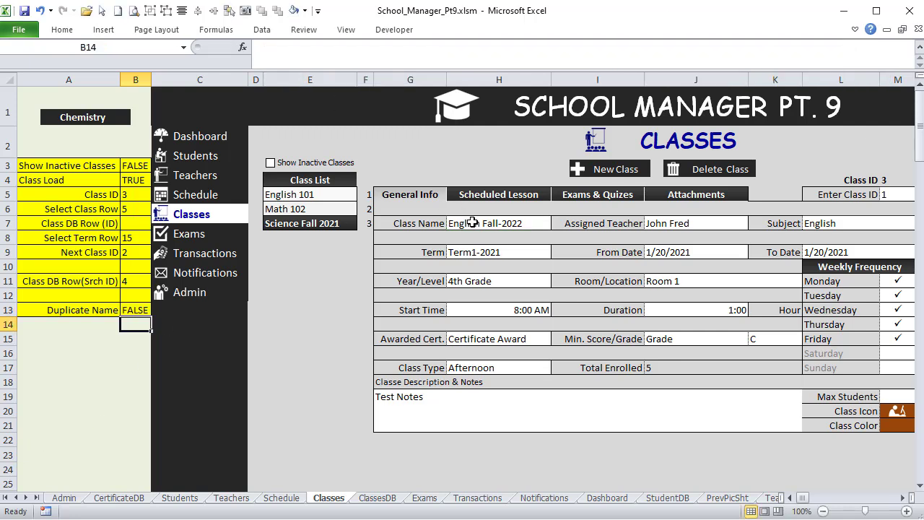
Start Class_Save with a With Classes block and add the condition If .Range("H7").Value = Empty Then
{"action": "left_click", "coordinate": [127, 306]}
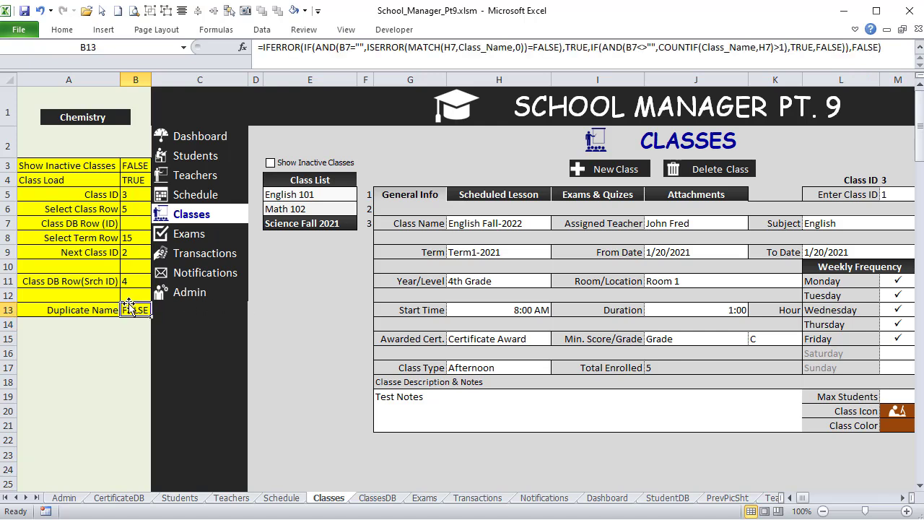
{"action": "left_click", "coordinate": [471, 220]}
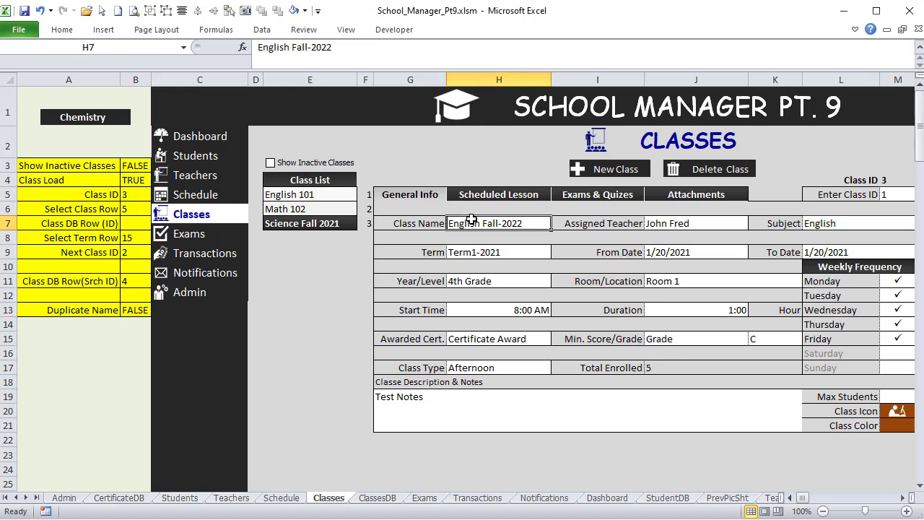
{"action": "left_click", "coordinate": [126, 309]}
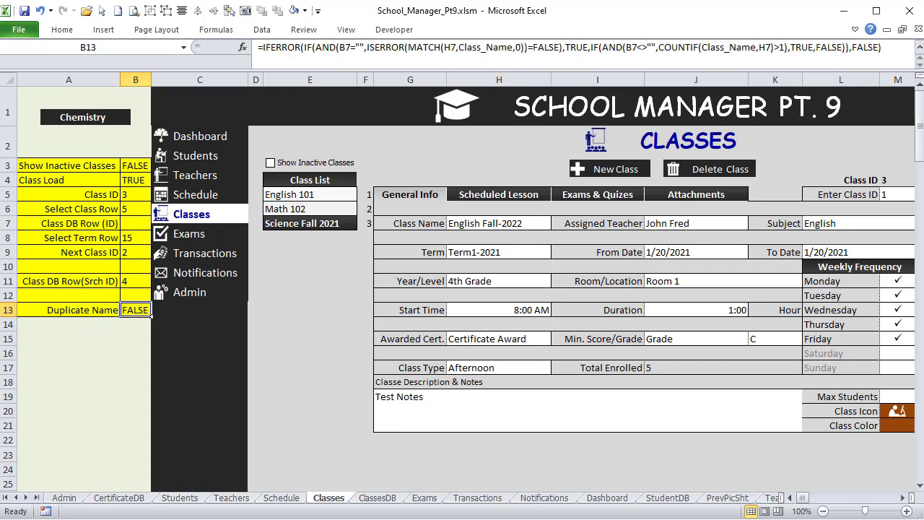
{"action": "key", "text": "alt+F11"}
{"action": "type", "text": "With Classes"}
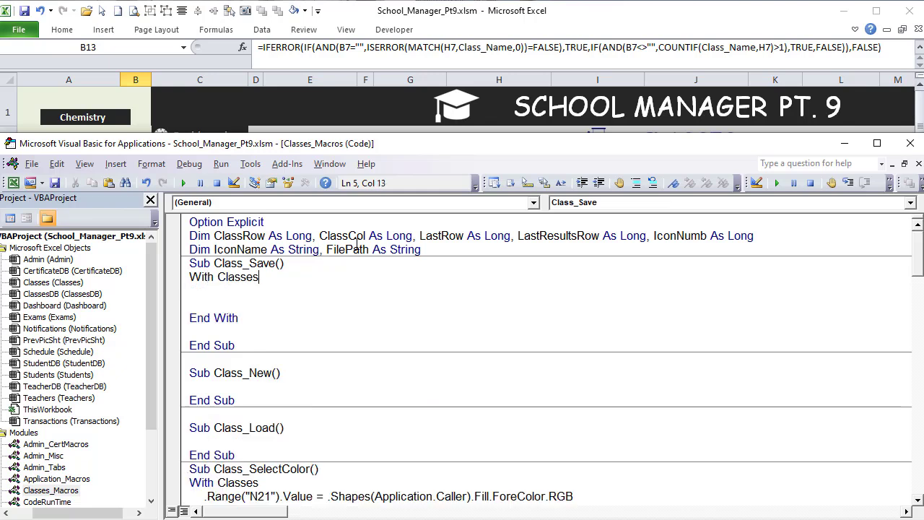
{"action": "key", "text": "Return"}
{"action": "key", "text": "Tab"}
{"action": "type", "text": "if .Range(\"H\").value"}
{"action": "key", "text": "Left"}
{"action": "key", "text": "Left"}
{"action": "key", "text": "Left"}
{"action": "key", "text": "Left"}
{"action": "key", "text": "Left"}
{"action": "key", "text": "Left"}
{"action": "key", "text": "Left"}
{"action": "key", "text": "Left"}
{"action": "type", "text": "H7"}
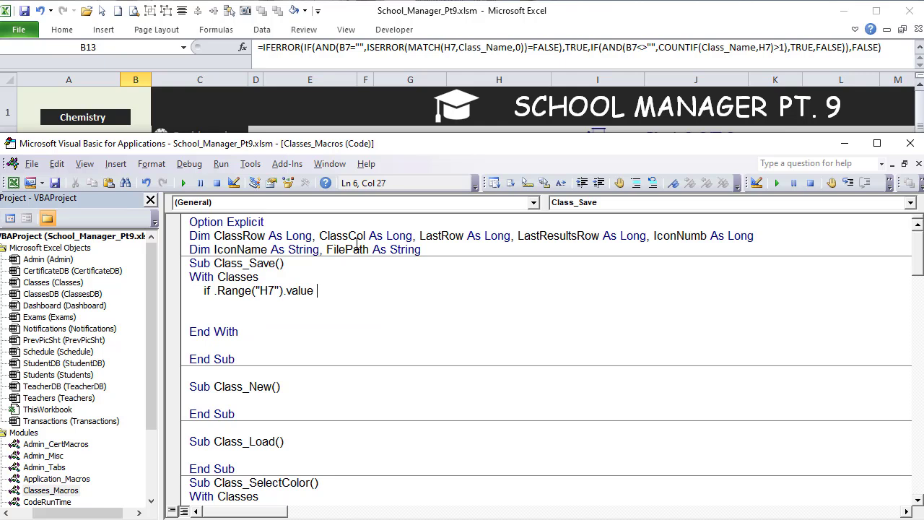
{"action": "type", "text": " = Empty then"}
{"action": "key", "text": "Return"}
Inside the H7 check, show the message "Please make sure to enter a class name before saving" and exit the sub
{"action": "type", "text": "MsgBo"}
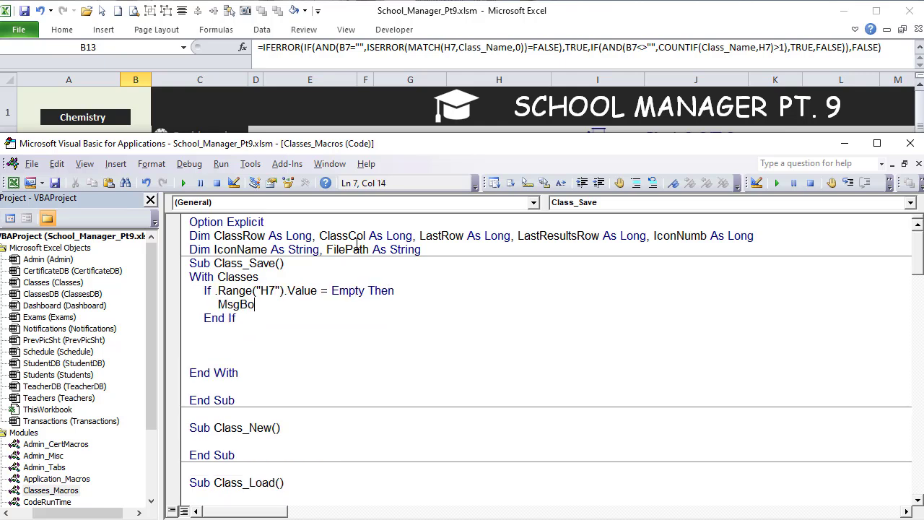
{"action": "type", "text": "x \"Please make sure to"}
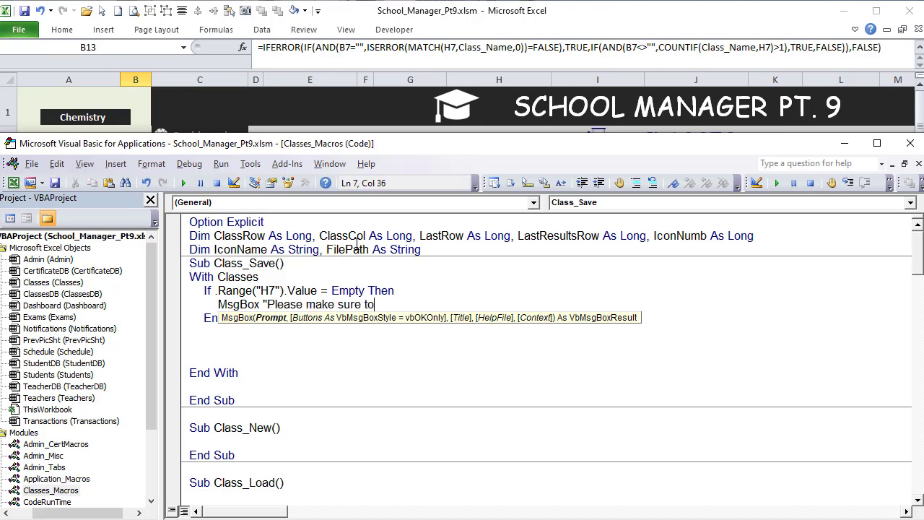
{"action": "type", "text": " enter a class name before saving\""}
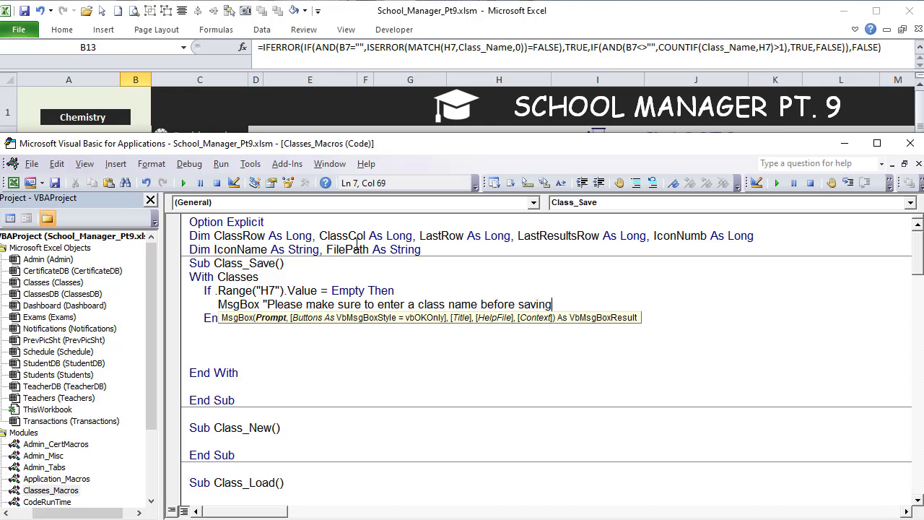
{"action": "key", "text": "Return"}
{"action": "type", "text": "Exit sub"}
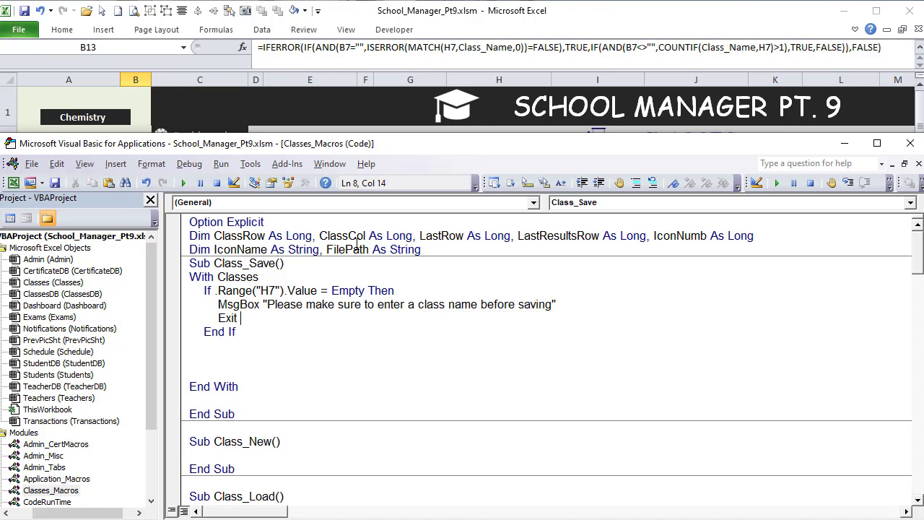
Below the empty-name check, add a second condition If .Range("B13").Value = True Then
{"action": "key", "text": "Down"}
{"action": "key", "text": "Return"}
{"action": "key", "text": "Return"}
{"action": "type", "text": "If .Range(\"B1\").value"}
{"action": "key", "text": "Left"}
{"action": "key", "text": "Left"}
{"action": "key", "text": "Left"}
{"action": "key", "text": "Left"}
{"action": "key", "text": "Left"}
{"action": "key", "text": "Left"}
{"action": "key", "text": "Left"}
{"action": "key", "text": "Left"}
{"action": "type", "text": "B13"}
{"action": "key", "text": "End"}
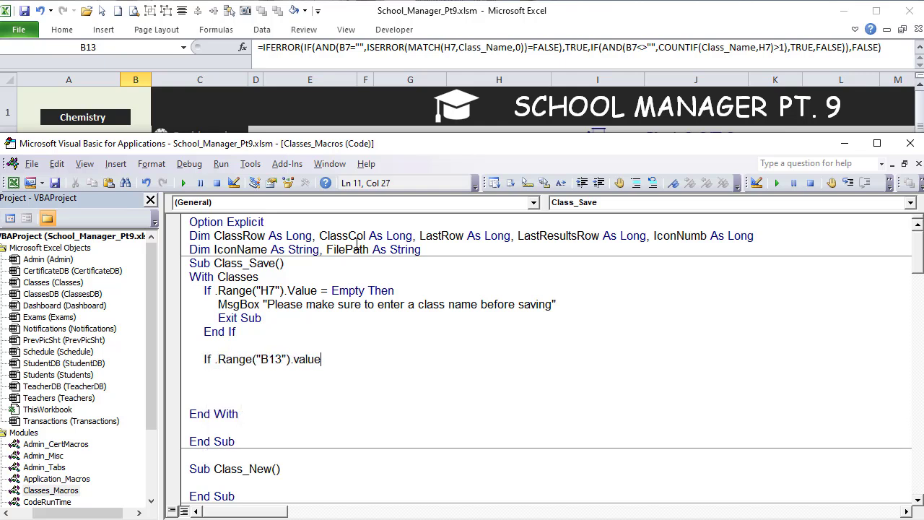
{"action": "type", "text": "= True then"}
{"action": "key", "text": "Return"}
In the B13 check, show "Please make sure to enter a unique class name. This class name has already been used" and exit the sub
{"action": "type", "text": "M"}
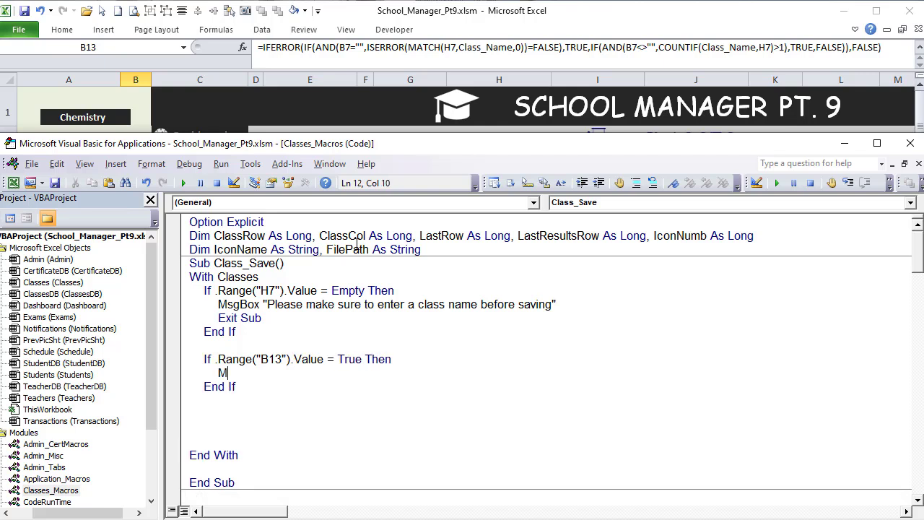
{"action": "type", "text": "sgBox \"Plea"}
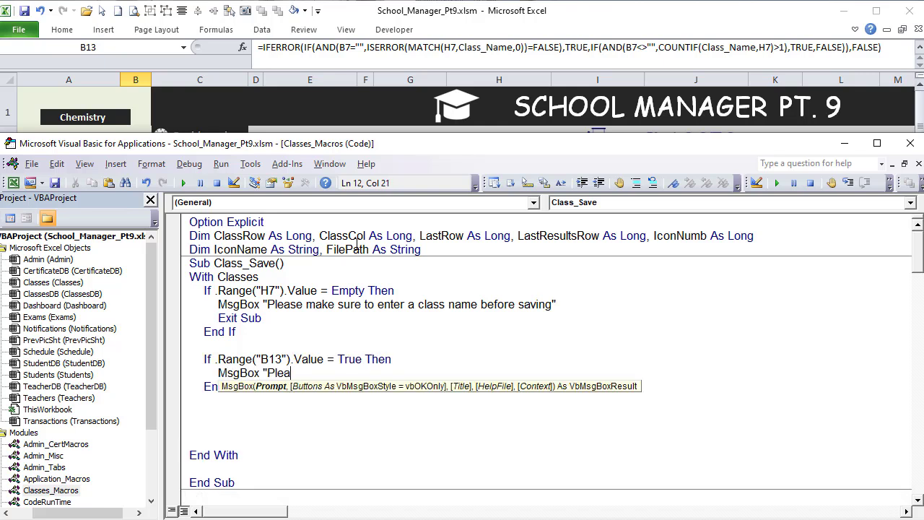
{"action": "type", "text": "se make sure to enter a unique class name. This anm"}
{"action": "key", "text": "BackSpace"}
{"action": "key", "text": "BackSpace"}
{"action": "key", "text": "BackSpace"}
{"action": "type", "text": "class name has already been used\""}
{"action": "key", "text": "Return"}
{"action": "type", "text": "exit sub"}
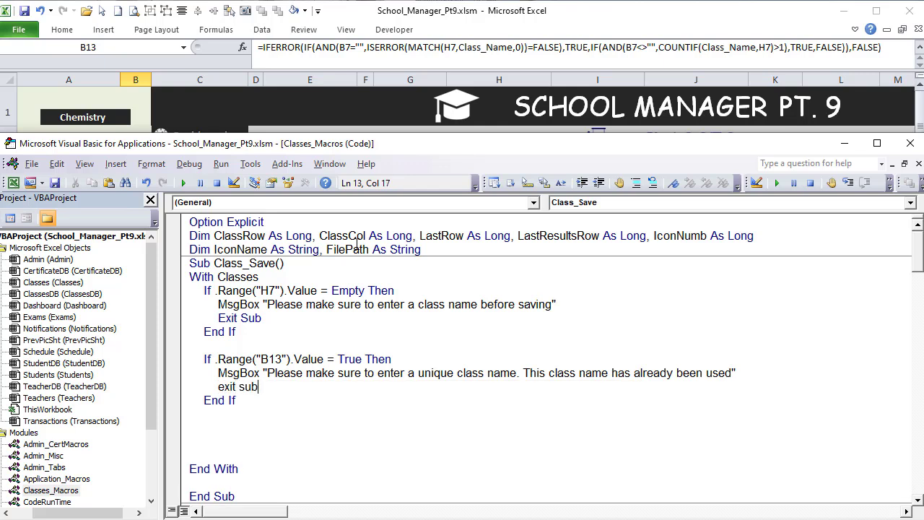
{"action": "left_click", "coordinate": [277, 409]}
Comment the H7 condition as 'Empty Class Name and the B13 condition as 'Duplicate class name
{"action": "left_click", "coordinate": [433, 289]}
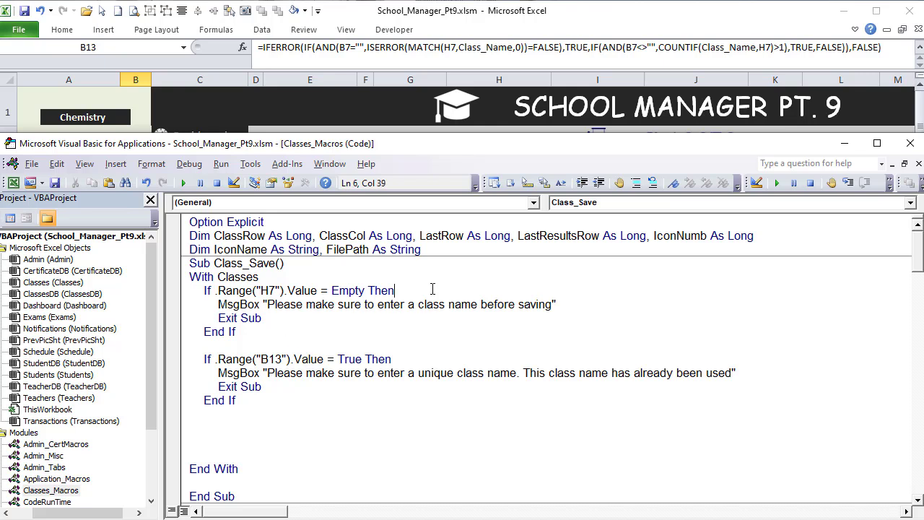
{"action": "type", "text": "'Empty Class Name"}
{"action": "left_click", "coordinate": [441, 360]}
{"action": "type", "text": "'Dupl"}
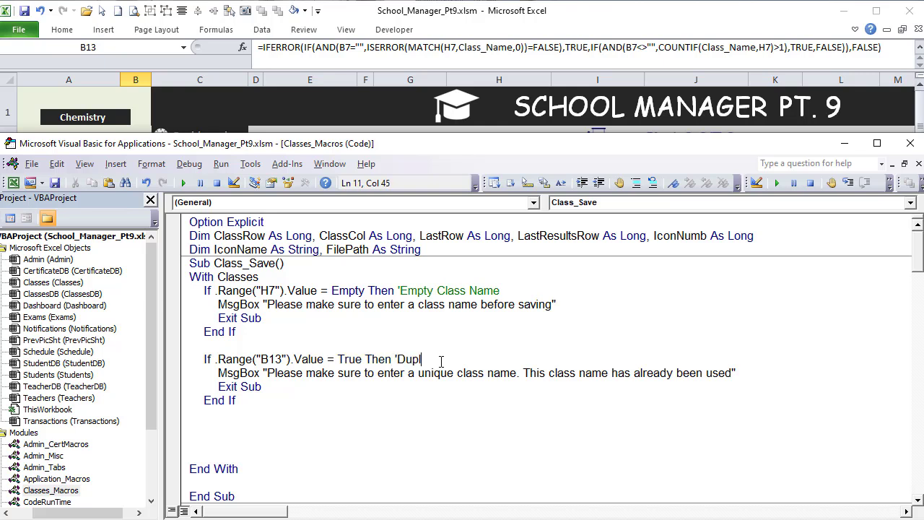
{"action": "type", "text": "icate class name"}
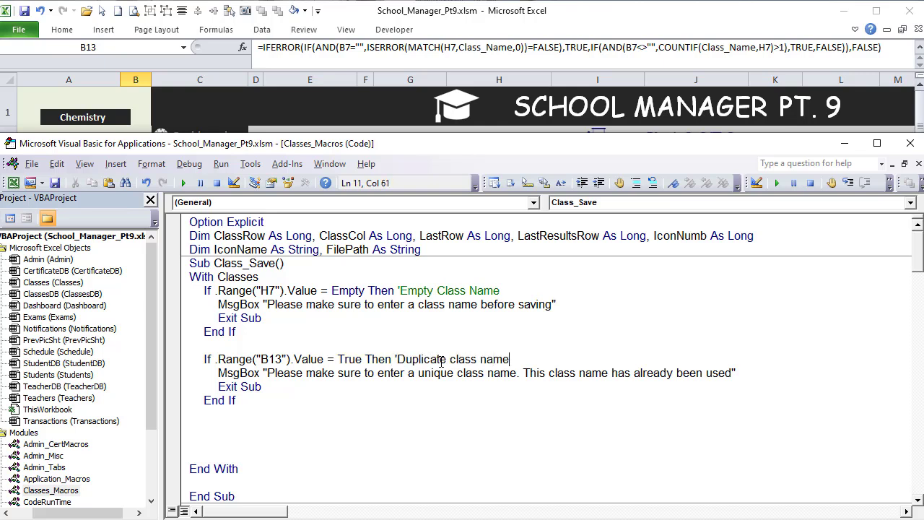
{"action": "left_click", "coordinate": [242, 430]}
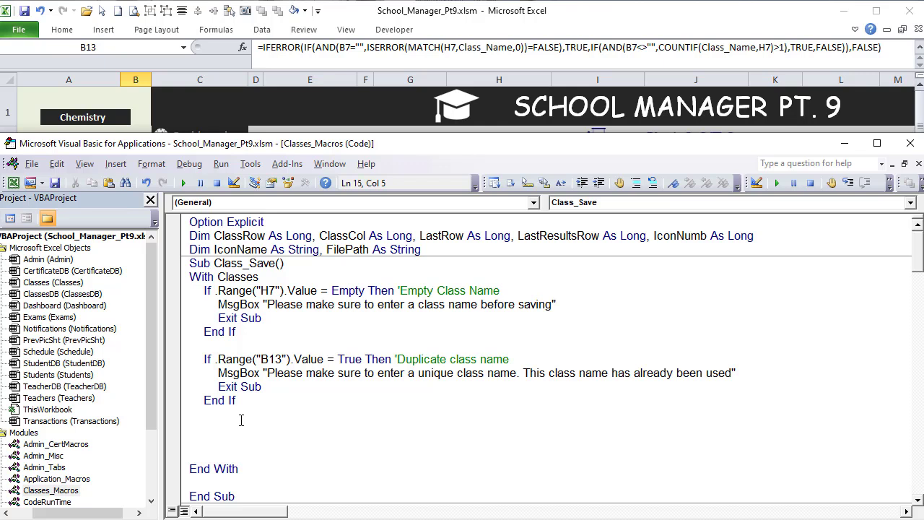
{"action": "left_click_drag", "start_coordinate": [242, 421], "coordinate": [244, 425]}
{"action": "left_click", "coordinate": [244, 426]}
{"action": "left_click_drag", "start_coordinate": [275, 263], "coordinate": [214, 264]}
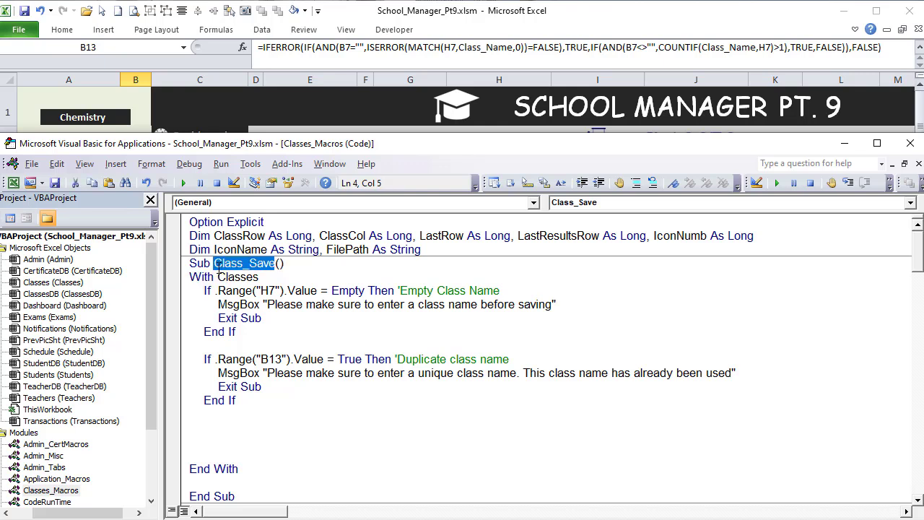
After the duplicate-name check, set ClassRow = ClassesDB.Range("A99999").End(xlUp).Row + 1
{"action": "left_click", "coordinate": [225, 414]}
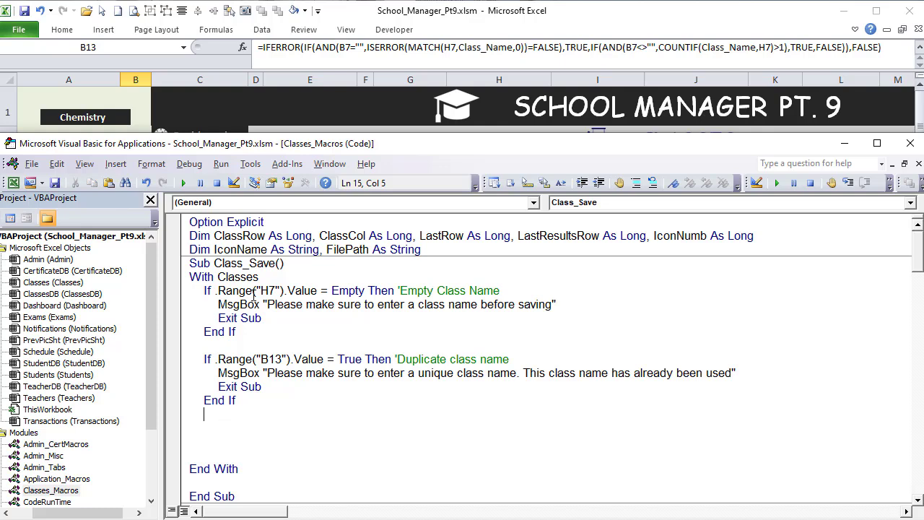
{"action": "left_click", "coordinate": [237, 108]}
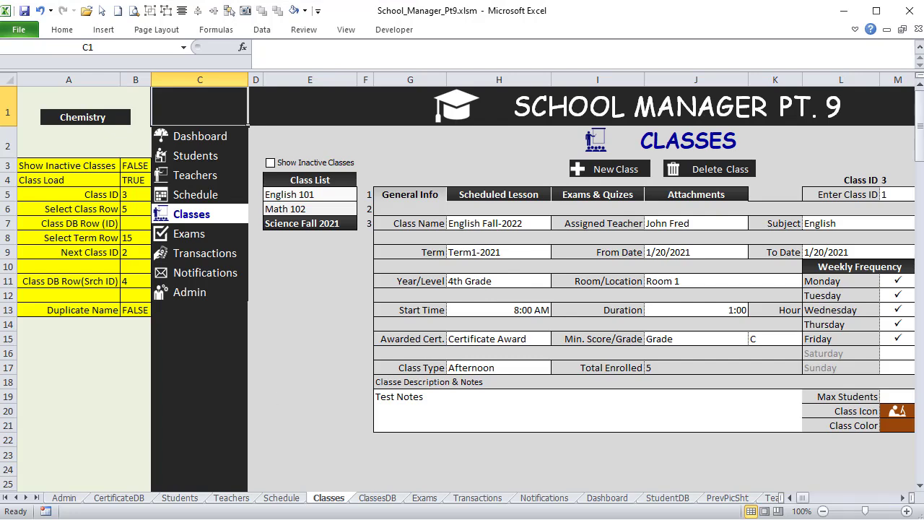
{"action": "key", "text": "alt+F11"}
{"action": "key", "text": "Return"}
{"action": "type", "text": "ClassRow"}
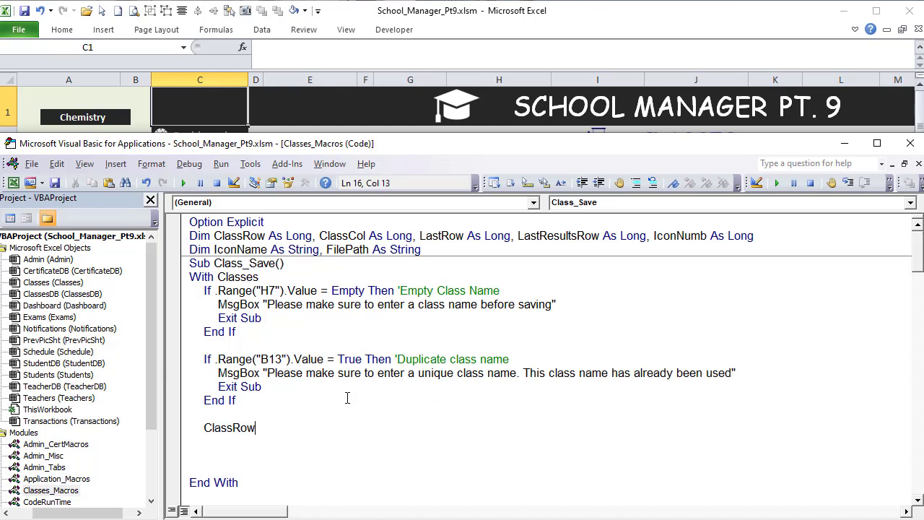
{"action": "type", "text": " = .Range(\"A99999\").End (xlUp).Row"}
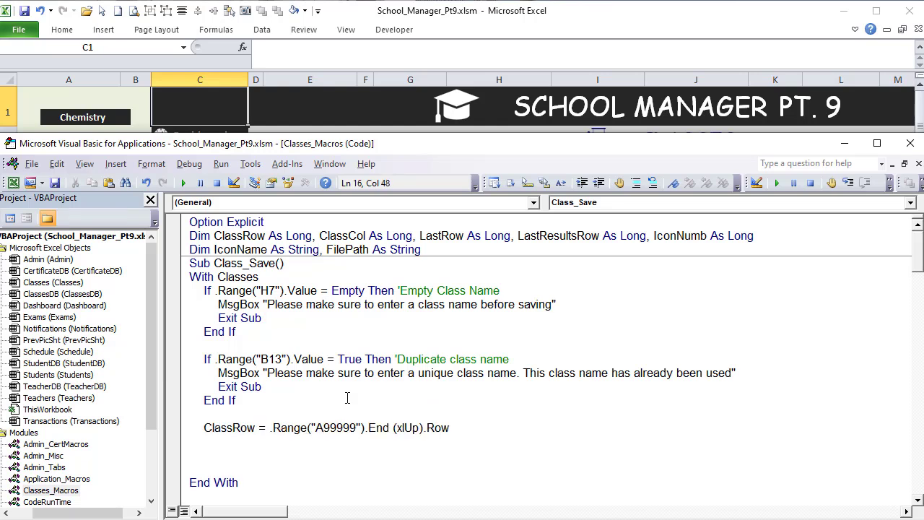
{"action": "left_click", "coordinate": [267, 429]}
{"action": "type", "text": "Classesdb"}
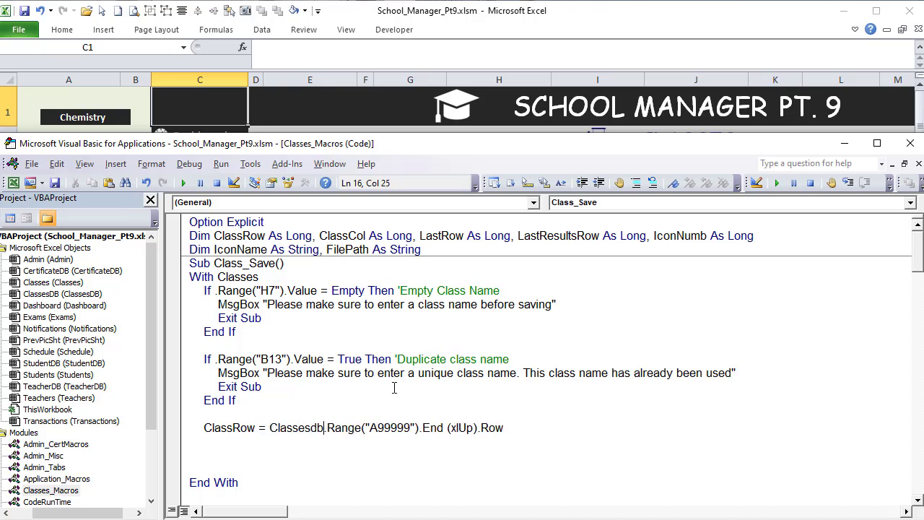
{"action": "type", "text": "."}
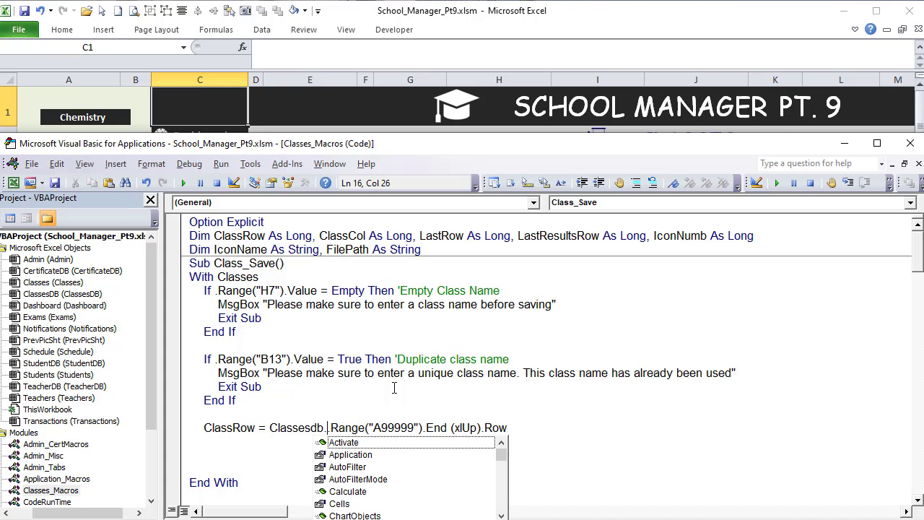
{"action": "key", "text": "BackSpace"}
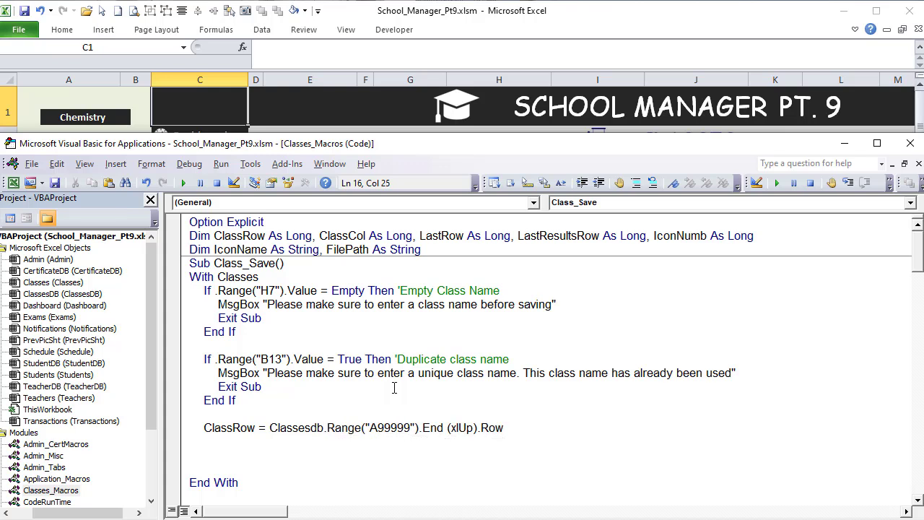
{"action": "left_click", "coordinate": [404, 439]}
{"action": "left_click", "coordinate": [542, 426]}
{"action": "type", "text": "+1"}
Add the comment 'First Avail. Class Row to the ClassRow line and start a new line below it
{"action": "type", "text": "'First A"}
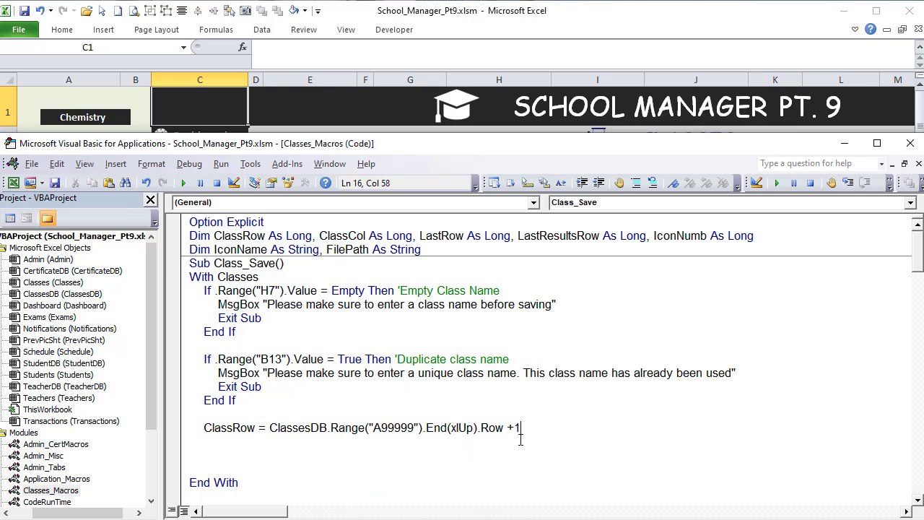
{"action": "type", "text": "vail. G"}
{"action": "key", "text": "BackSpace"}
{"action": "type", "text": "Class RO"}
{"action": "key", "text": "BackSpace"}
{"action": "key", "text": "BackSpace"}
{"action": "type", "text": "Row"}
{"action": "key", "text": "Return"}
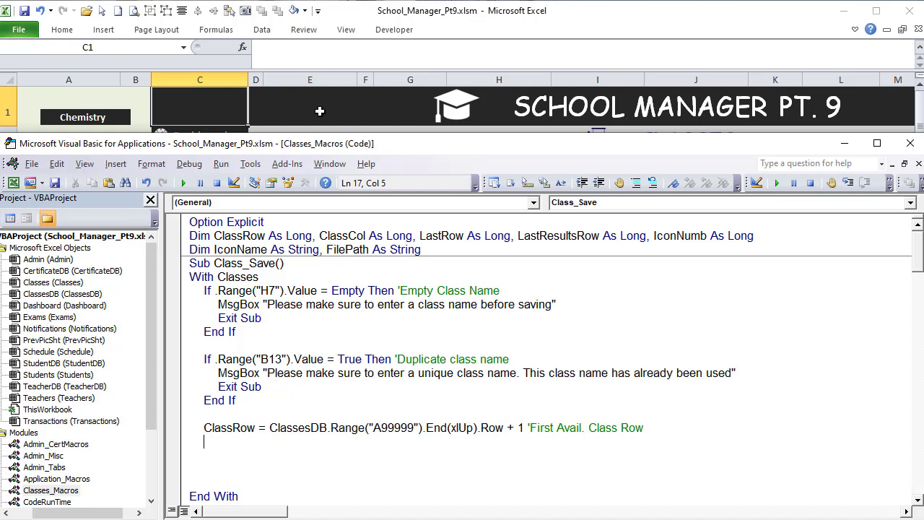
Clear the test Class ID from cell A4 of the ClassesDB sheet
{"action": "left_click", "coordinate": [433, 23]}
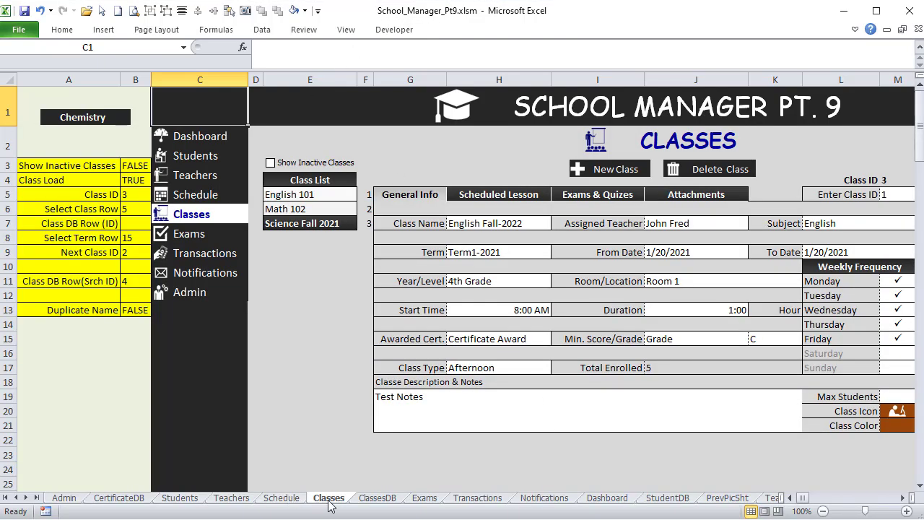
{"action": "left_click", "coordinate": [373, 499]}
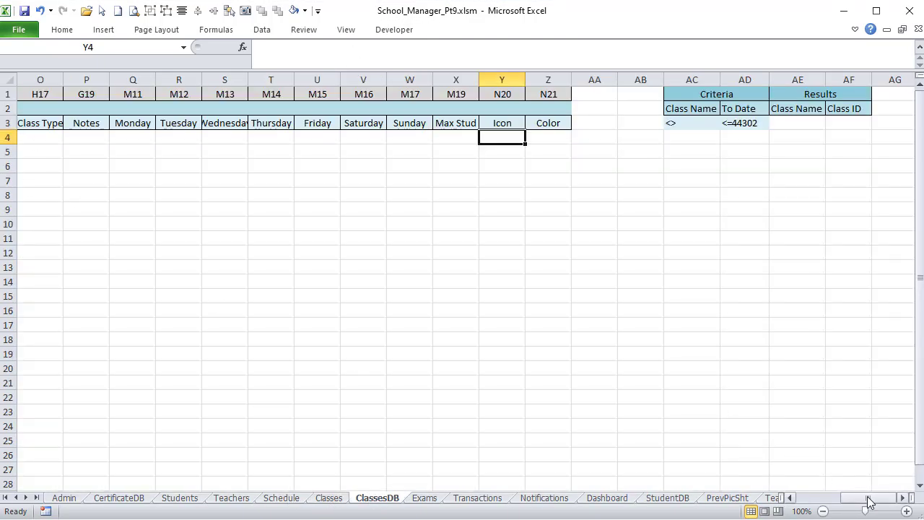
{"action": "left_click_drag", "start_coordinate": [869, 498], "coordinate": [823, 497]}
{"action": "left_click", "coordinate": [53, 138]}
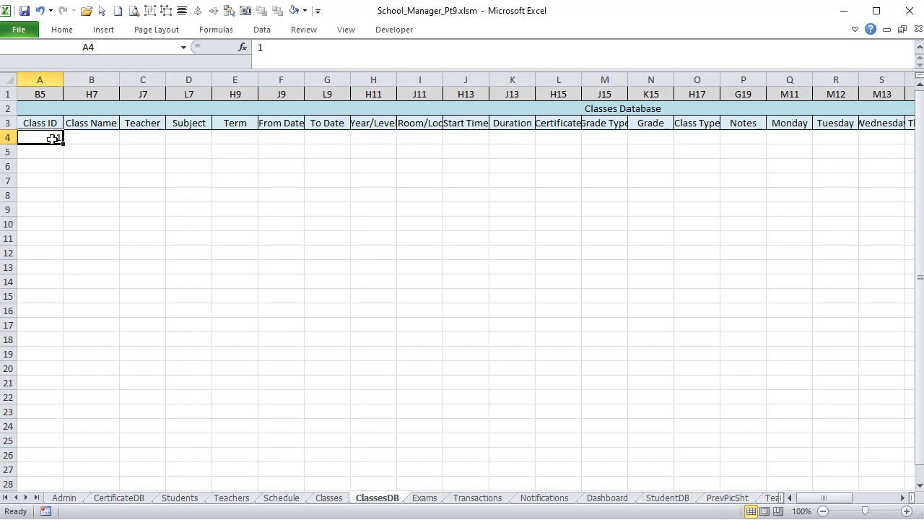
{"action": "left_click", "coordinate": [53, 207]}
{"action": "left_click", "coordinate": [45, 139]}
Below the ClassRow line in Class_Save, begin an assignment that fills .Range("B5").Value from another Range value, leaving the source address blank
{"action": "left_click", "coordinate": [325, 501]}
{"action": "left_click", "coordinate": [127, 253]}
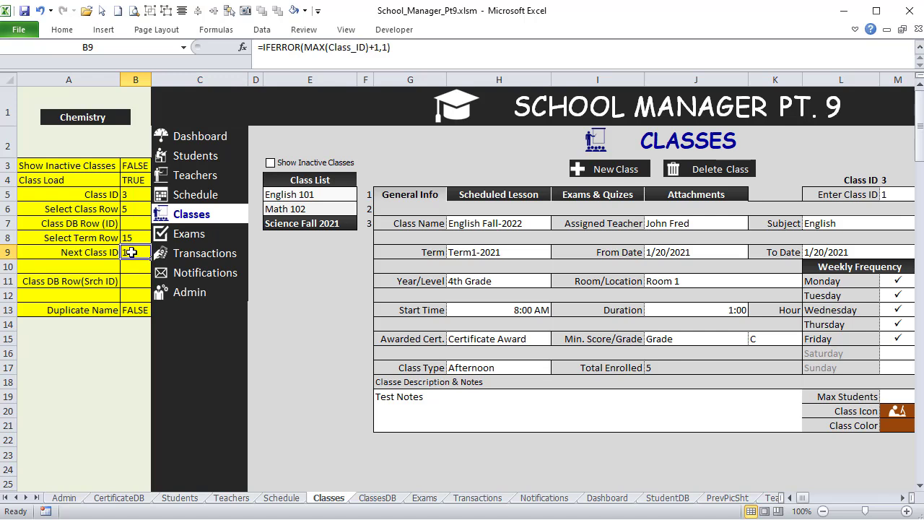
{"action": "left_click", "coordinate": [136, 196]}
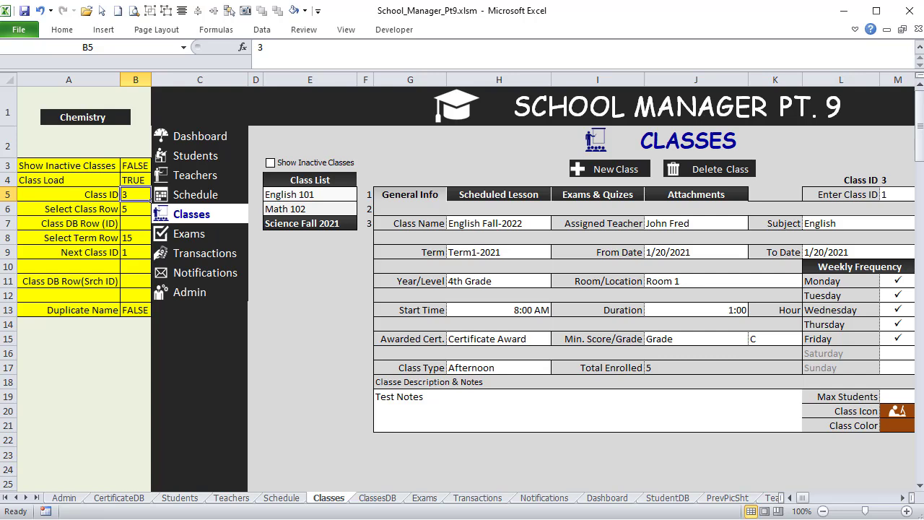
{"action": "key", "text": "alt+F11"}
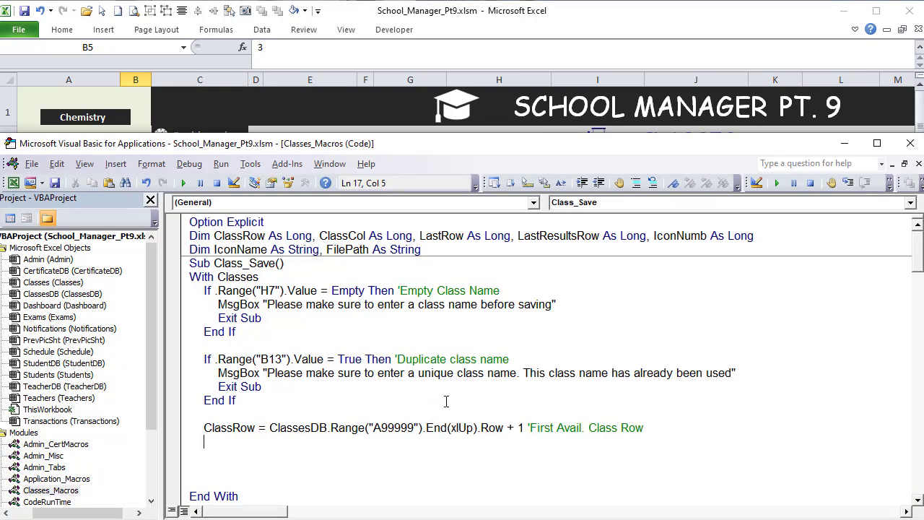
{"action": "type", "text": ".Range(\" \").value"}
{"action": "key", "text": "Left"}
{"action": "key", "text": "Left"}
{"action": "key", "text": "Left"}
{"action": "key", "text": "Left"}
{"action": "key", "text": "Left"}
{"action": "key", "text": "Left"}
{"action": "key", "text": "Left"}
{"action": "key", "text": "Left"}
{"action": "key", "text": "BackSpace"}
{"action": "type", "text": "B5\").value = .Range(\"   \").value"}
{"action": "key", "text": "Left"}
{"action": "key", "text": "Left"}
{"action": "key", "text": "Left"}
{"action": "key", "text": "Left"}
{"action": "key", "text": "Left"}
{"action": "key", "text": "Left"}
{"action": "key", "text": "Left"}
{"action": "key", "text": "Left"}
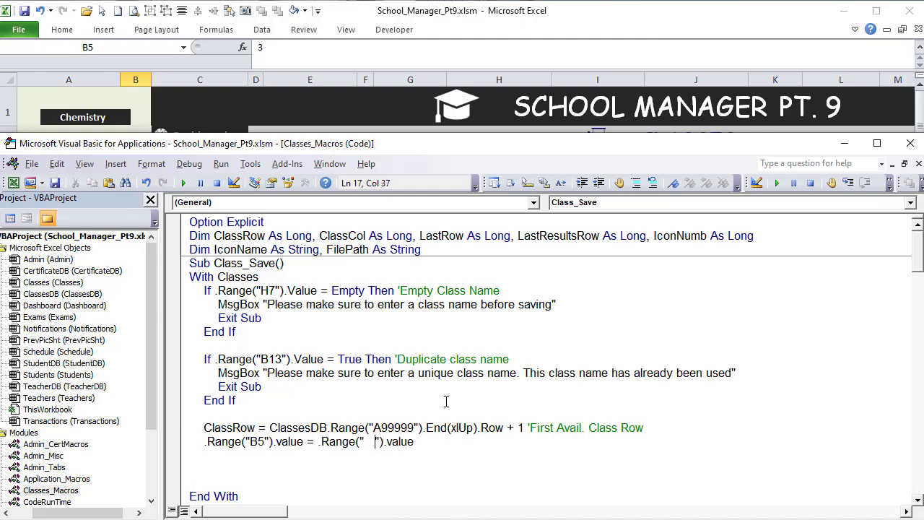
Complete the B5 assignment with the Next Class ID cell as .Range("B9").Value and add the comment 'Class ID
{"action": "left_click", "coordinate": [318, 11]}
{"action": "left_click", "coordinate": [135, 202]}
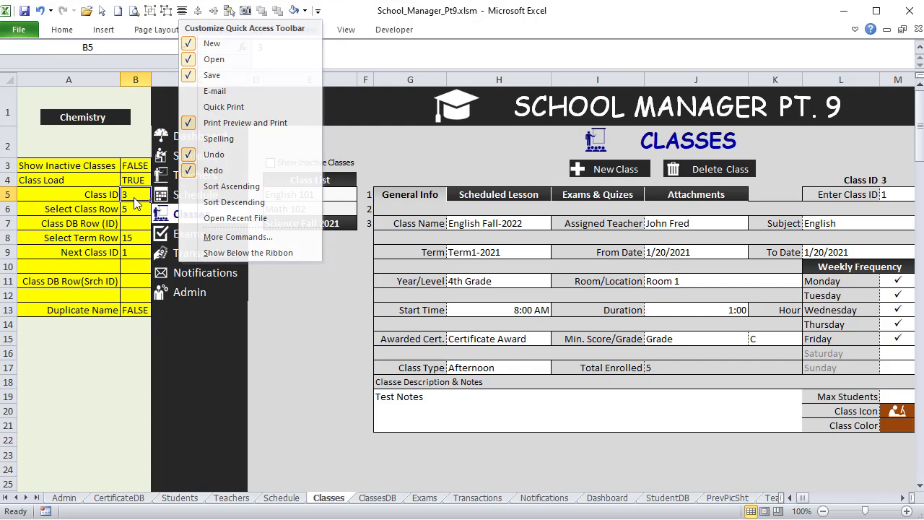
{"action": "left_click", "coordinate": [132, 252]}
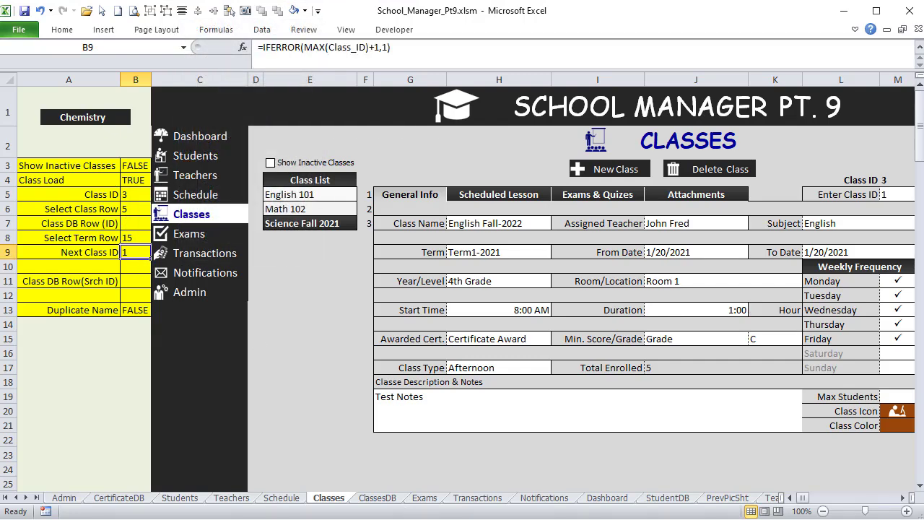
{"action": "key", "text": "alt+F11"}
{"action": "key", "text": "BackSpace"}
{"action": "key", "text": "BackSpace"}
{"action": "key", "text": "BackSpace"}
{"action": "type", "text": "B9\").Value 'Class ID"}
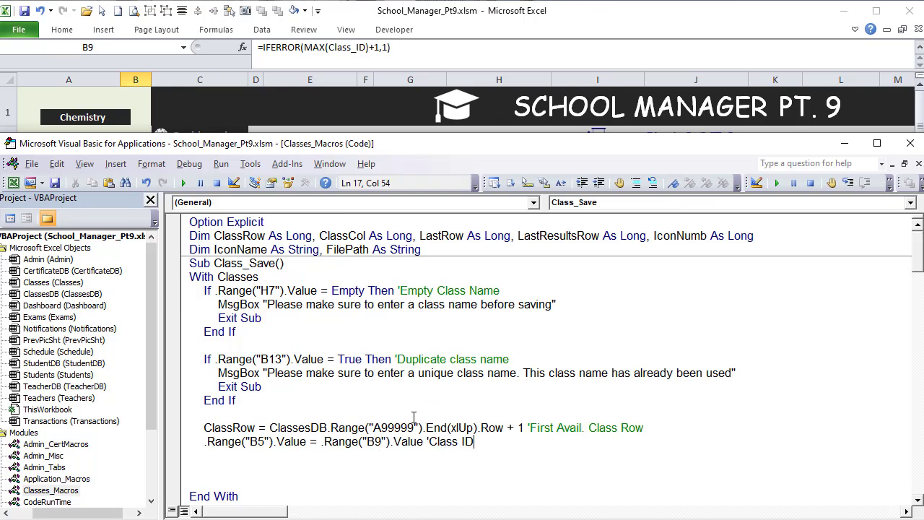
{"action": "key", "text": "Return"}
Add the line ClassesDB.Range("A" & ClassRow).Value = .Range("B5").Value with the comment 'Class ID
{"action": "left_click_drag", "start_coordinate": [309, 441], "coordinate": [203, 442]}
{"action": "key", "text": "ctrl+c"}
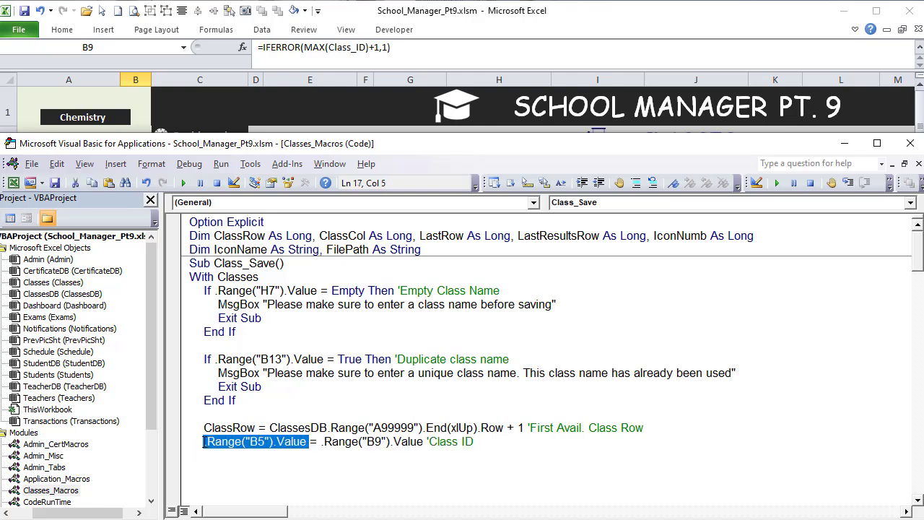
{"action": "left_click", "coordinate": [206, 455]}
{"action": "type", "text": "Classesdb."}
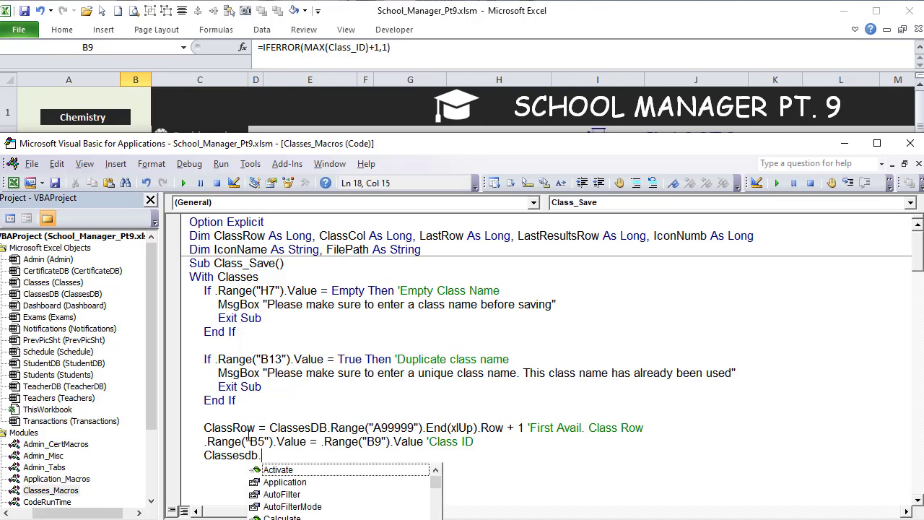
{"action": "type", "text": "Range(\"A\" & ClassROw)"}
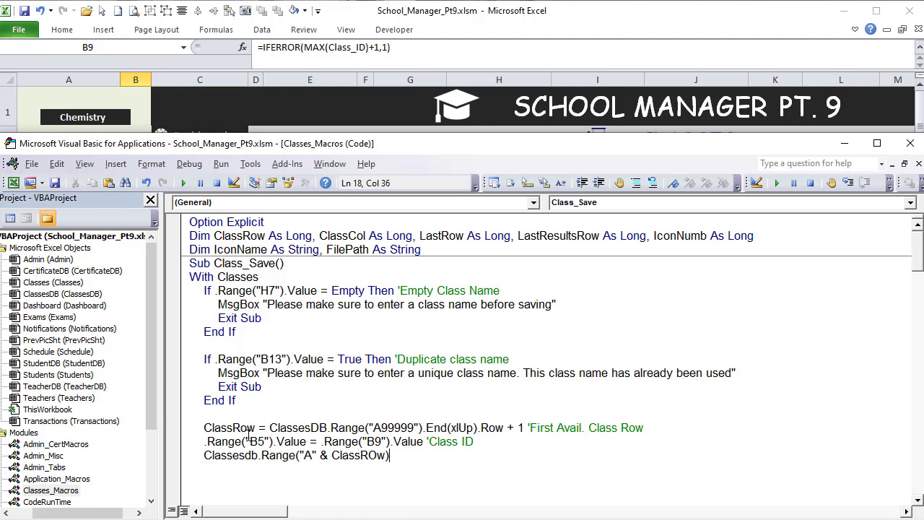
{"action": "type", "text": ".value ="}
{"action": "key", "text": "ctrl+v"}
{"action": "type", "text": "'Class ID"}
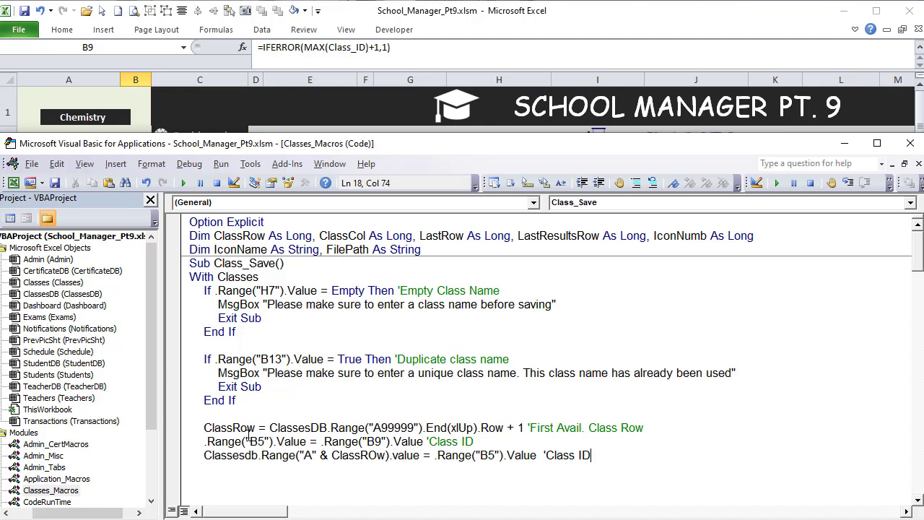
Directly below the ClassesDB Class ID line, start a For loop on ClassCol beginning at 2
{"action": "key", "text": "Return"}
{"action": "key", "text": "Return"}
{"action": "type", "text": "Fr"}
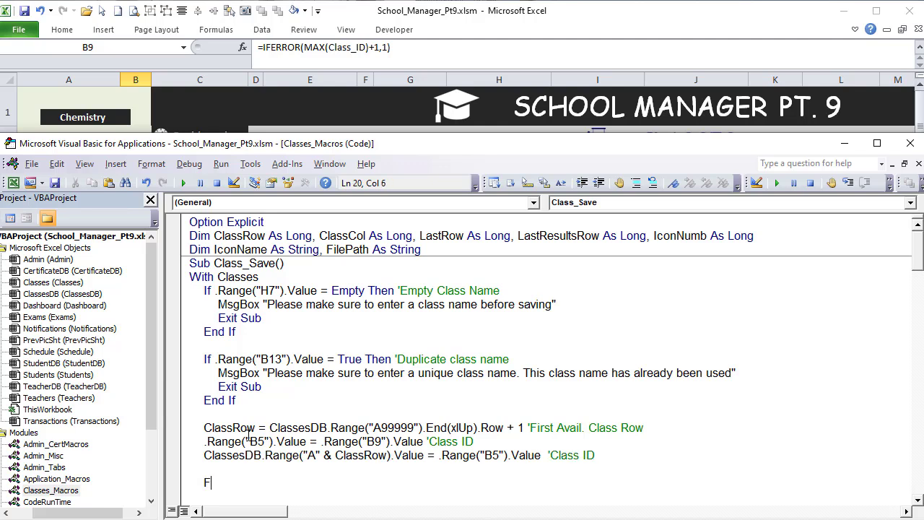
{"action": "key", "text": "BackSpace"}
{"action": "key", "text": "BackSpace"}
{"action": "key", "text": "BackSpace"}
{"action": "key", "text": "BackSpace"}
{"action": "type", "text": "For ClassCol ="}
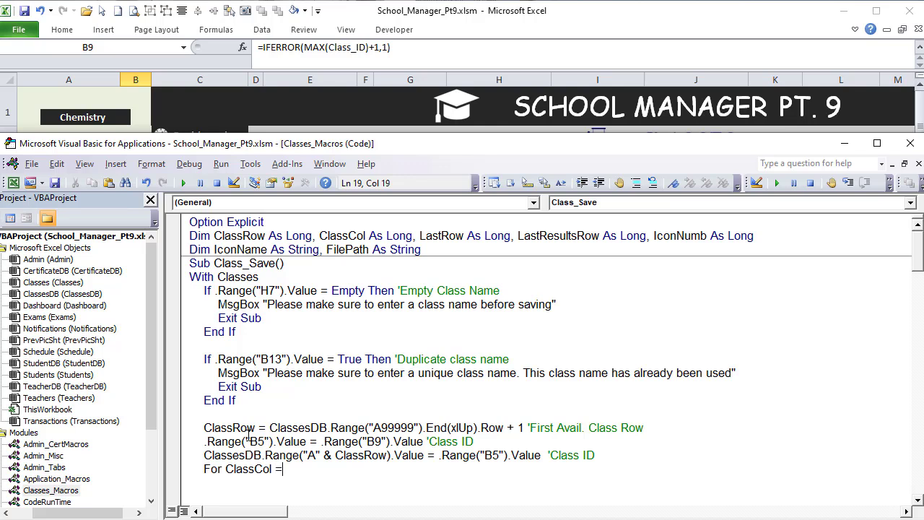
{"action": "left_click_drag", "start_coordinate": [366, 236], "coordinate": [321, 236]}
{"action": "left_click", "coordinate": [346, 469]}
{"action": "type", "text": "2"}
Check the last data column on ClassesDB, end the loop range at 26, and close it with Next ClassCol
{"action": "left_click", "coordinate": [640, 42]}
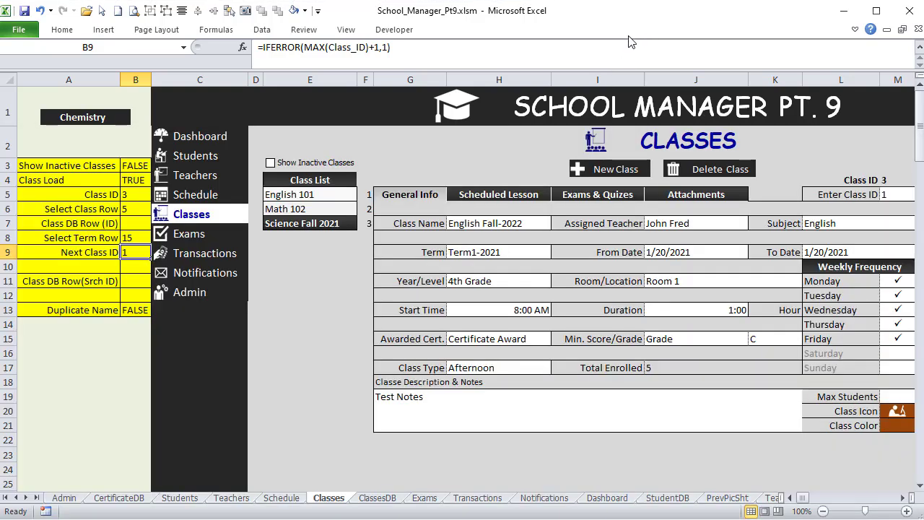
{"action": "left_click", "coordinate": [379, 498]}
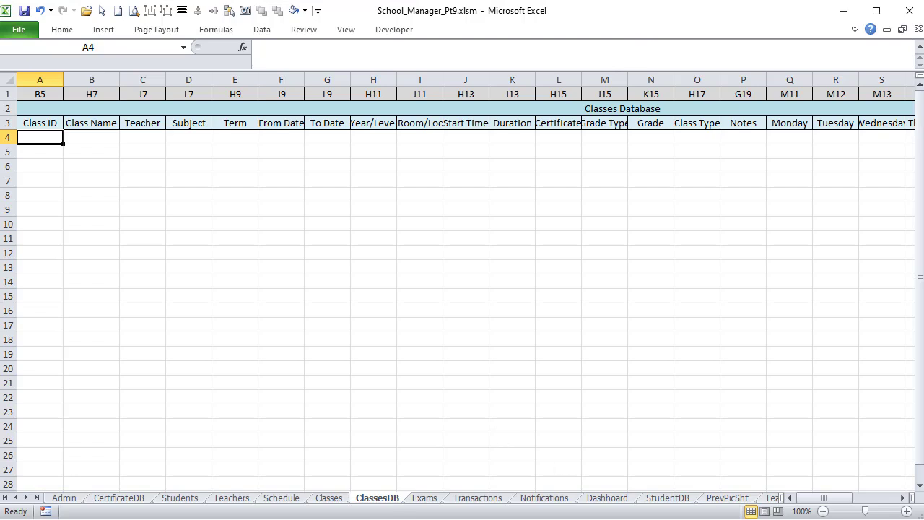
{"action": "left_click_drag", "start_coordinate": [800, 499], "coordinate": [837, 503]}
{"action": "left_click", "coordinate": [646, 249]}
{"action": "left_click", "coordinate": [650, 139]}
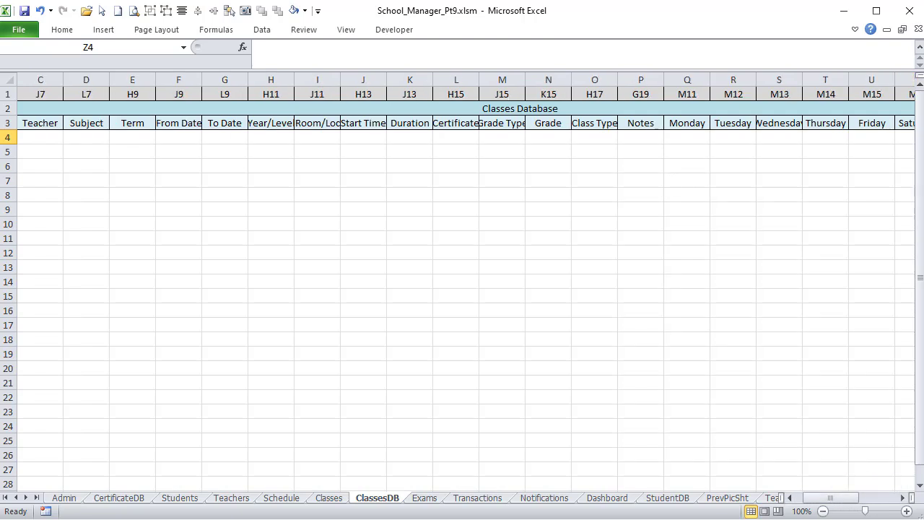
{"action": "key", "text": "alt+F11"}
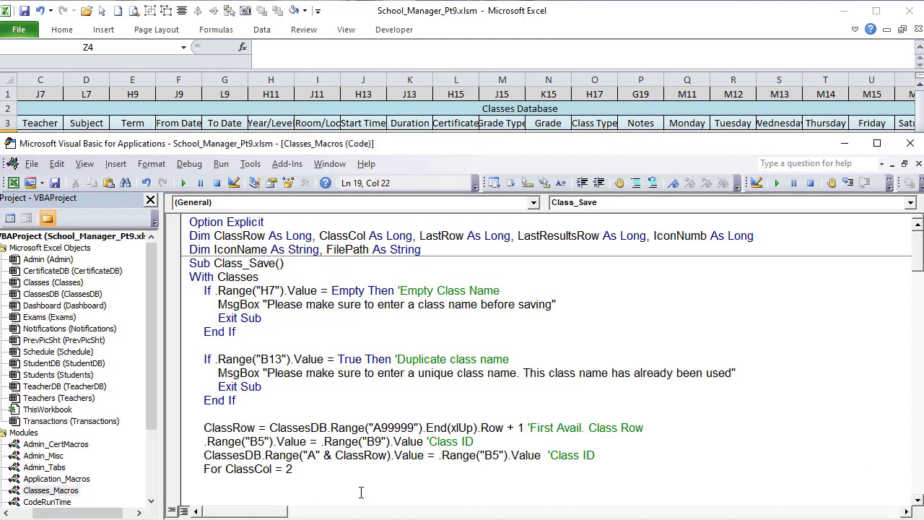
{"action": "type", "text": "to 26"}
{"action": "key", "text": "Return"}
{"action": "key", "text": "Return"}
{"action": "type", "text": "Next ClassCol"}
{"action": "key", "text": "Up"}
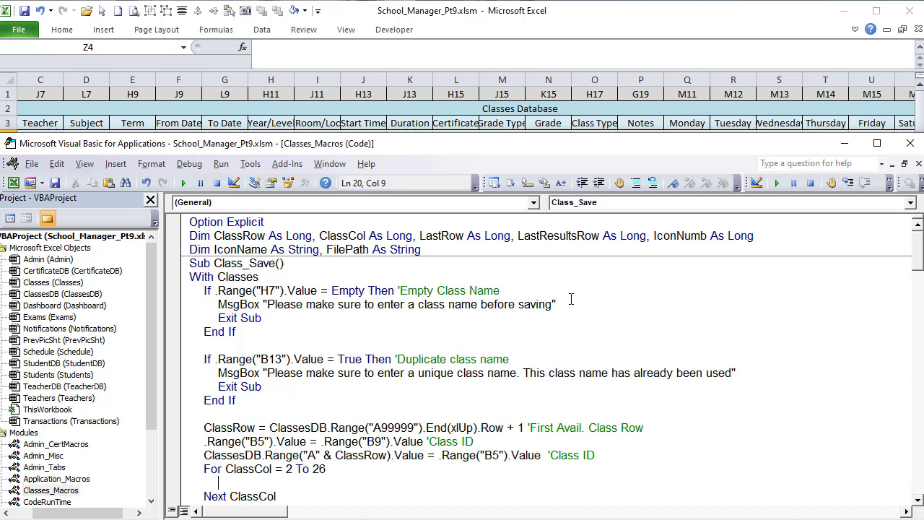
Inside the loop, begin assigning ClassesDB.Cells(ClassRow, ClassCol).Value from a .Range value with a blank address
{"action": "scroll", "coordinate": [520, 334], "scroll_direction": "down", "scroll_amount": 2}
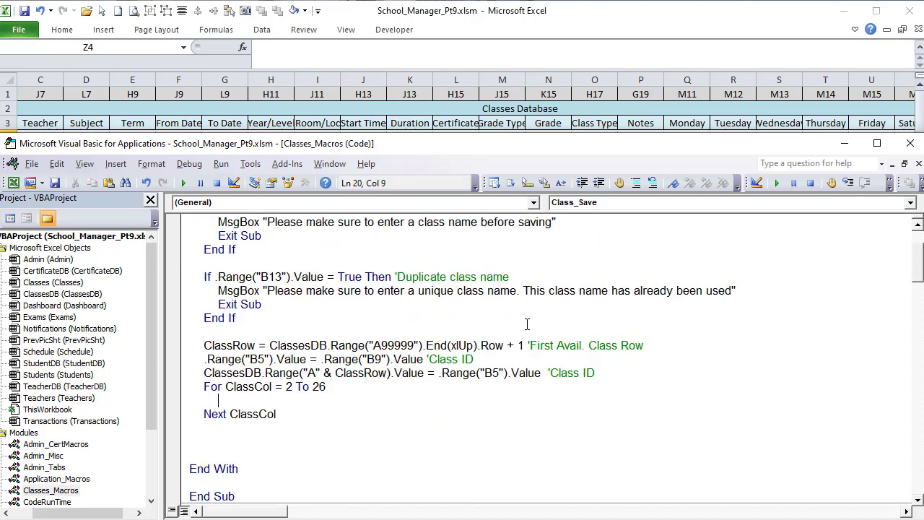
{"action": "type", "text": "Classesdb.Cells"}
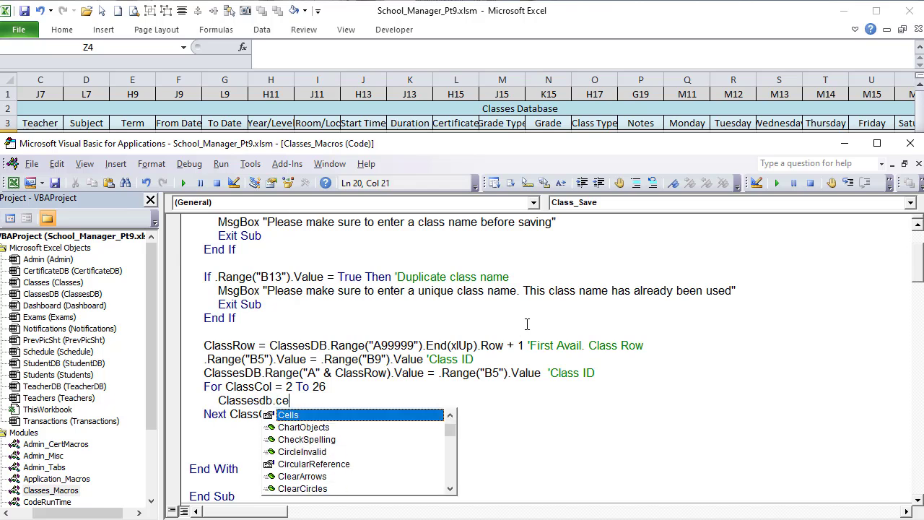
{"action": "type", "text": "("}
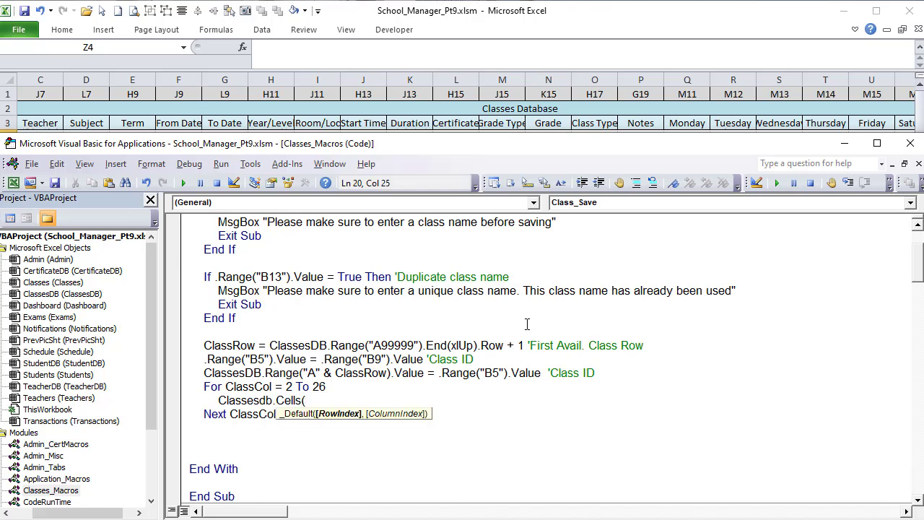
{"action": "type", "text": "ClassRow,Clas"}
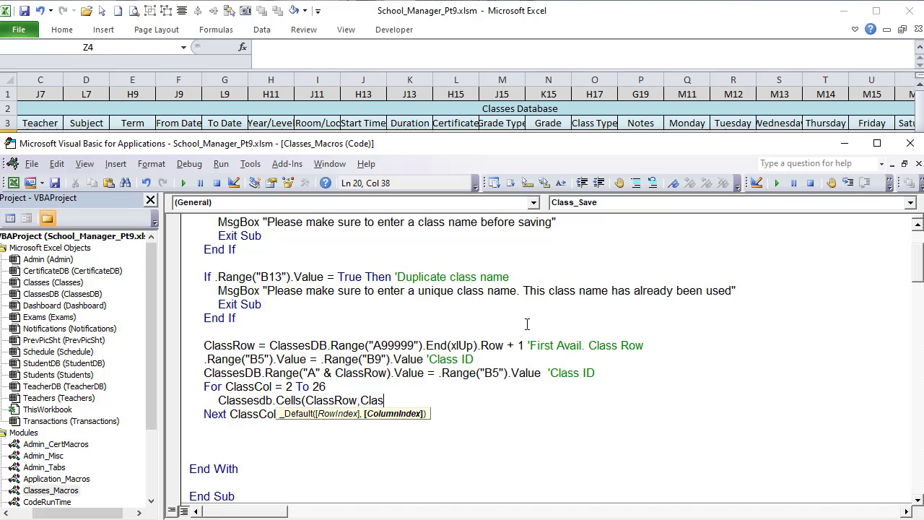
{"action": "type", "text": "sCol).value"}
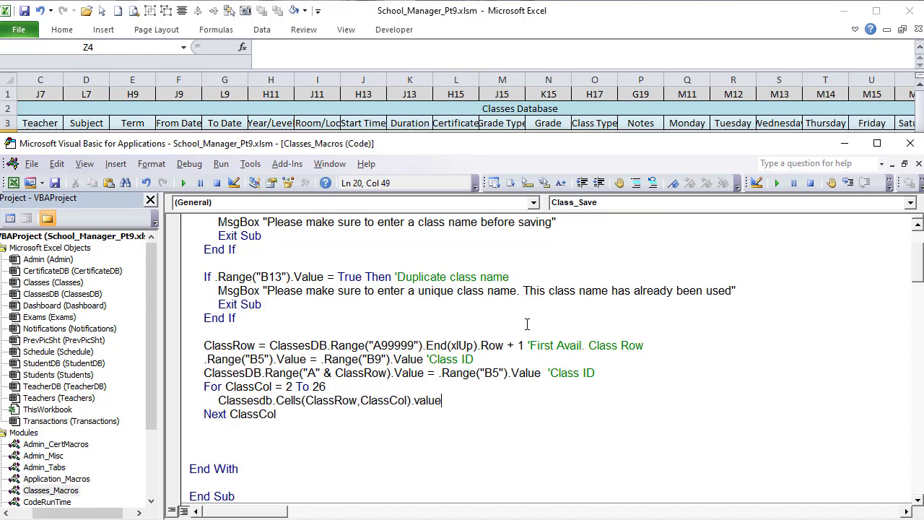
{"action": "type", "text": " = .Range(\" \").value"}
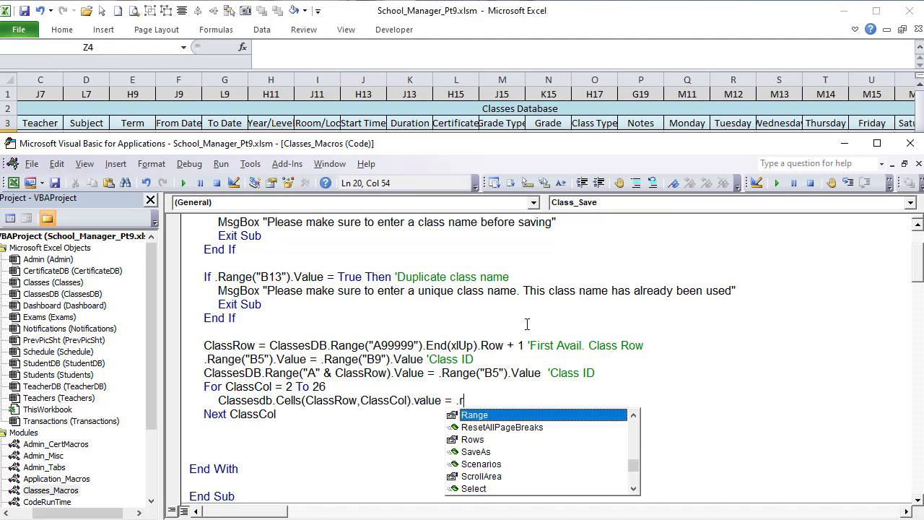
Replace the blank Range address in the loop with the row 1 mapping, ClassesDB.Cells(1, ClassCol).Value
{"action": "key", "text": "Left"}
{"action": "key", "text": "Left"}
{"action": "key", "text": "Left"}
{"action": "key", "text": "Left"}
{"action": "key", "text": "Left"}
{"action": "key", "text": "Left"}
{"action": "key", "text": "Left"}
{"action": "key", "text": "Left"}
{"action": "key", "text": "BackSpace"}
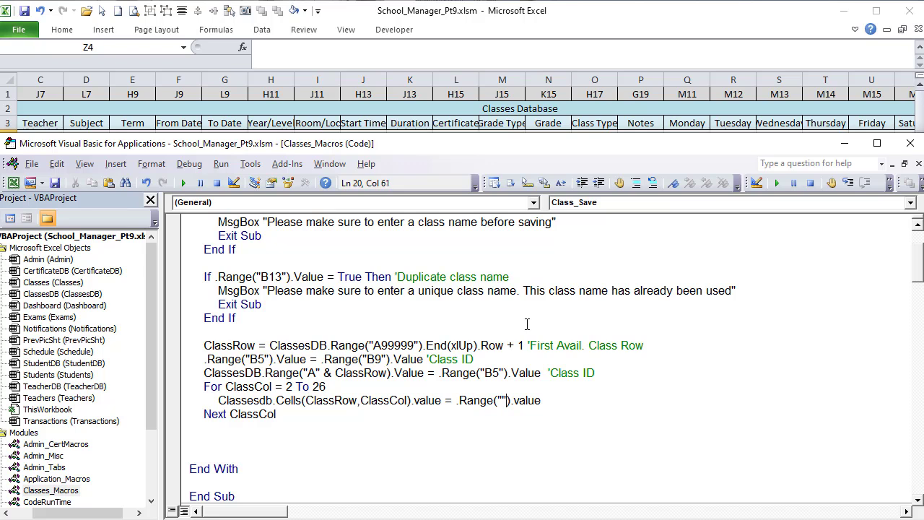
{"action": "key", "text": "BackSpace"}
{"action": "key", "text": "BackSpace"}
{"action": "type", "text": "Classesdb"}
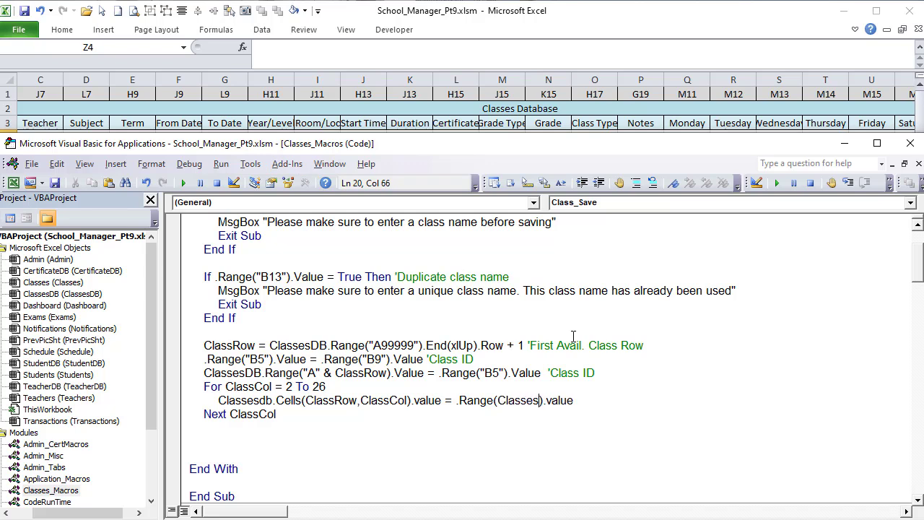
{"action": "type", "text": ".Cells"}
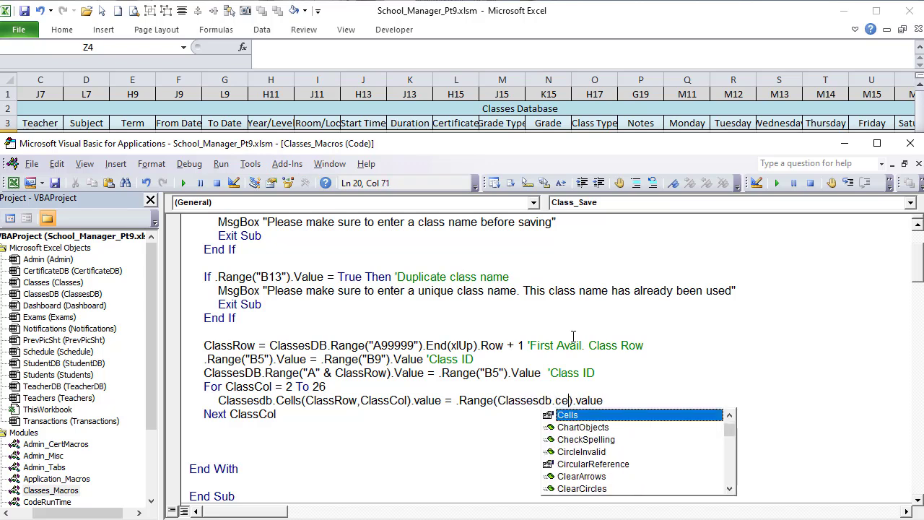
{"action": "type", "text": "("}
{"action": "type", "text": "1,"}
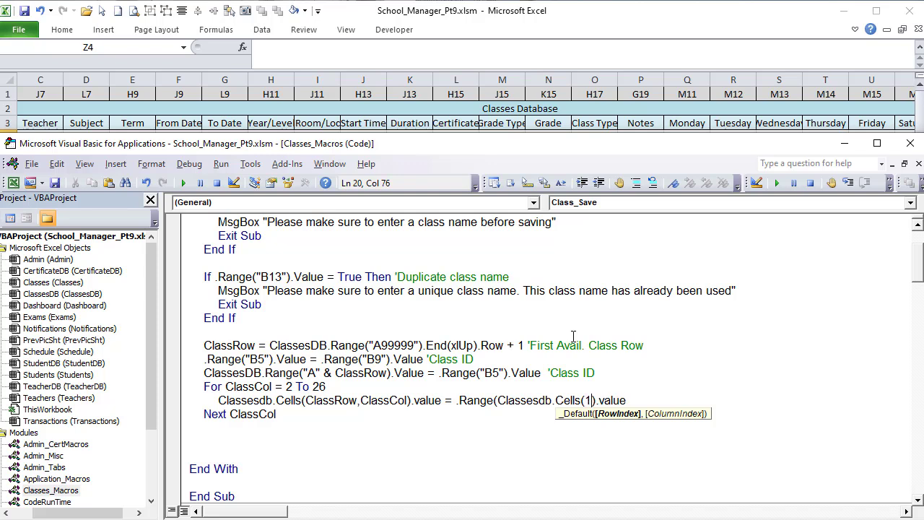
{"action": "type", "text": "ClassCol"}
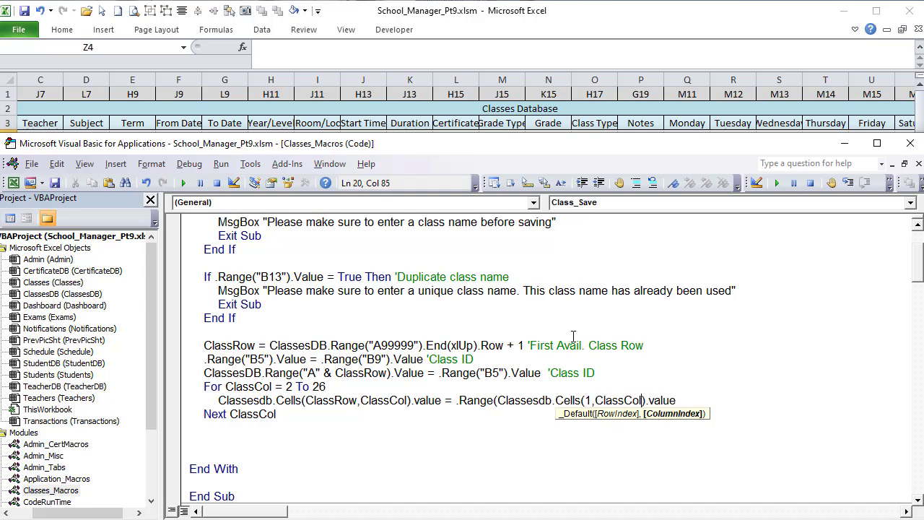
{"action": "type", "text": ").value"}
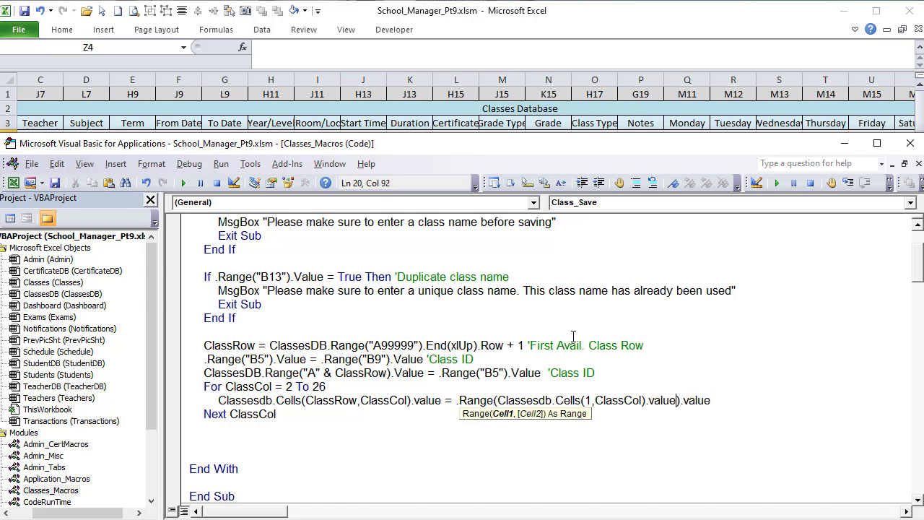
{"action": "left_click", "coordinate": [621, 345]}
Add the comment 'Map Data to db to the loop's assignment line
{"action": "left_click_drag", "start_coordinate": [698, 401], "coordinate": [508, 400]}
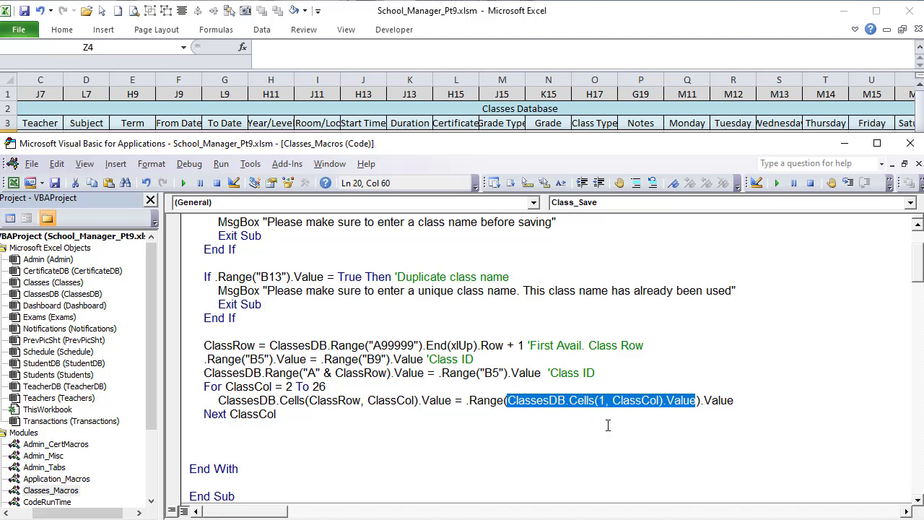
{"action": "left_click", "coordinate": [751, 400]}
{"action": "type", "text": "'Map Dat"}
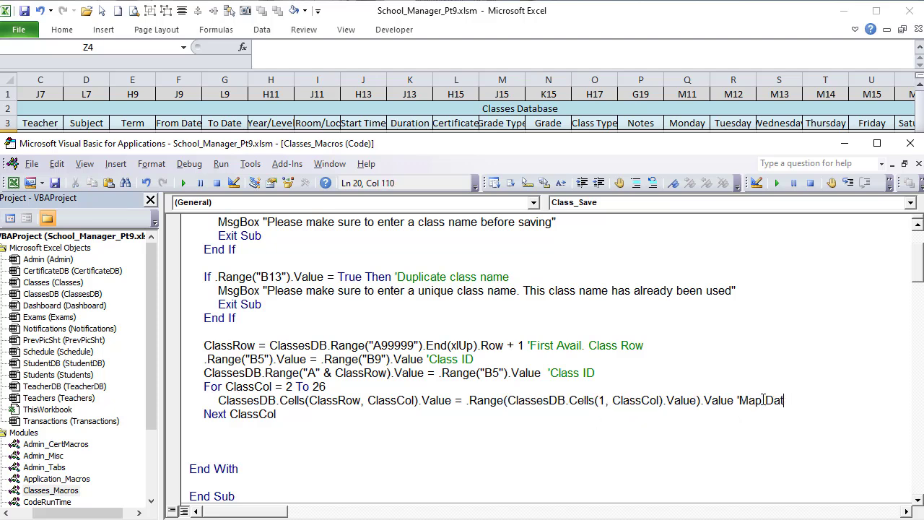
{"action": "type", "text": "a to db"}
{"action": "left_click", "coordinate": [311, 437]}
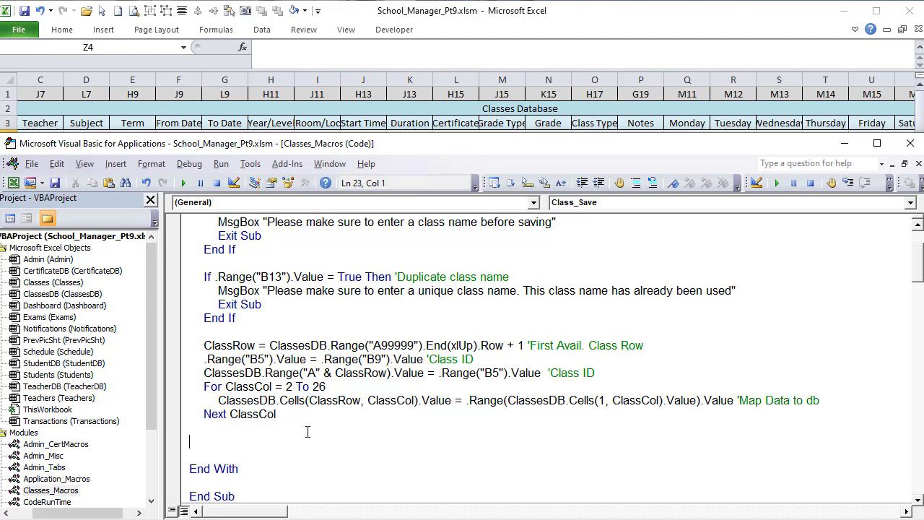
List the shapes on the Classes sheet and collapse their groups to check the names of the existing-class and new-class button groups
{"action": "left_click", "coordinate": [359, 13]}
{"action": "left_click", "coordinate": [330, 499]}
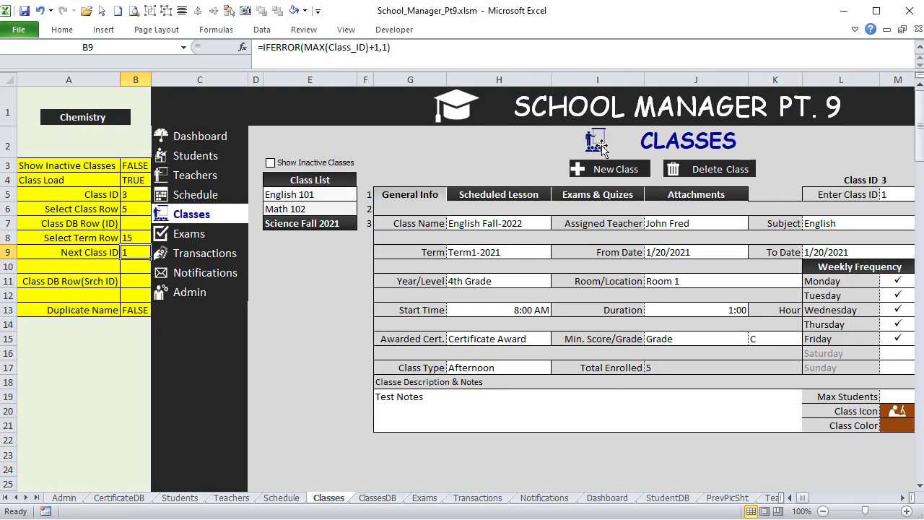
{"action": "left_click", "coordinate": [228, 11]}
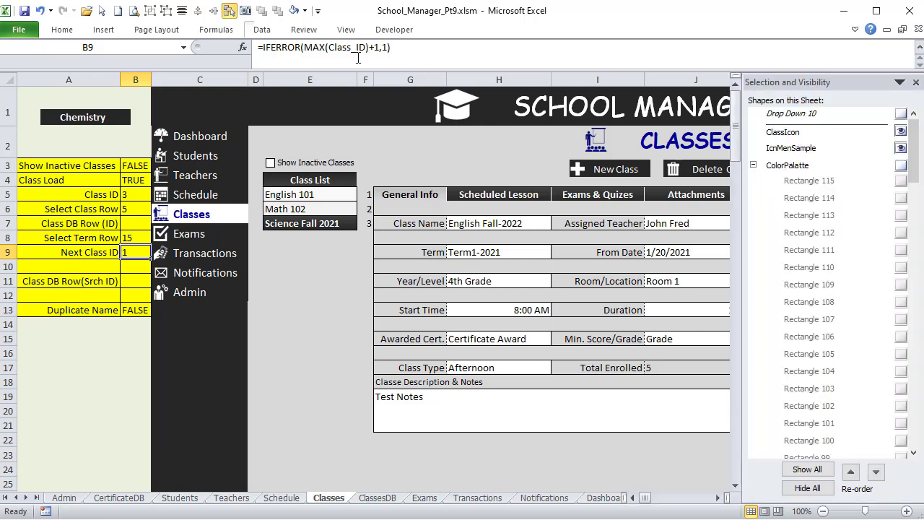
{"action": "left_click", "coordinate": [753, 165]}
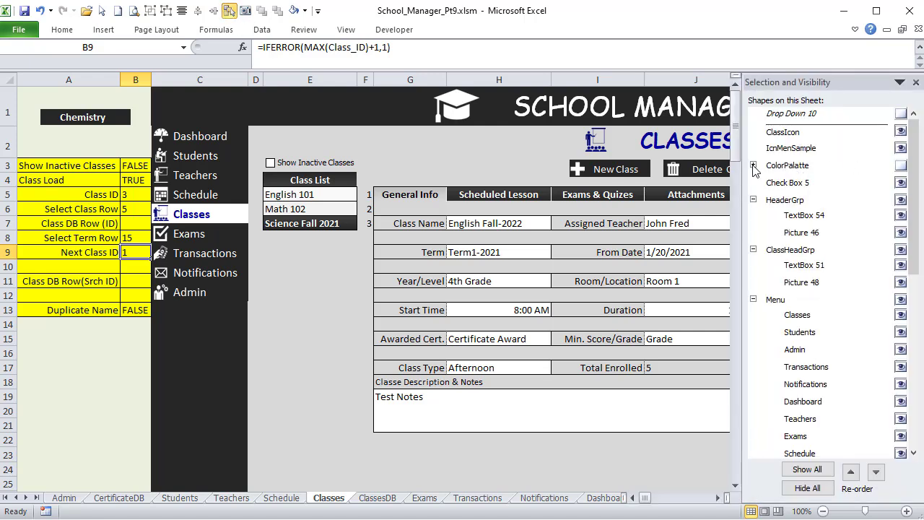
{"action": "left_click", "coordinate": [753, 200]}
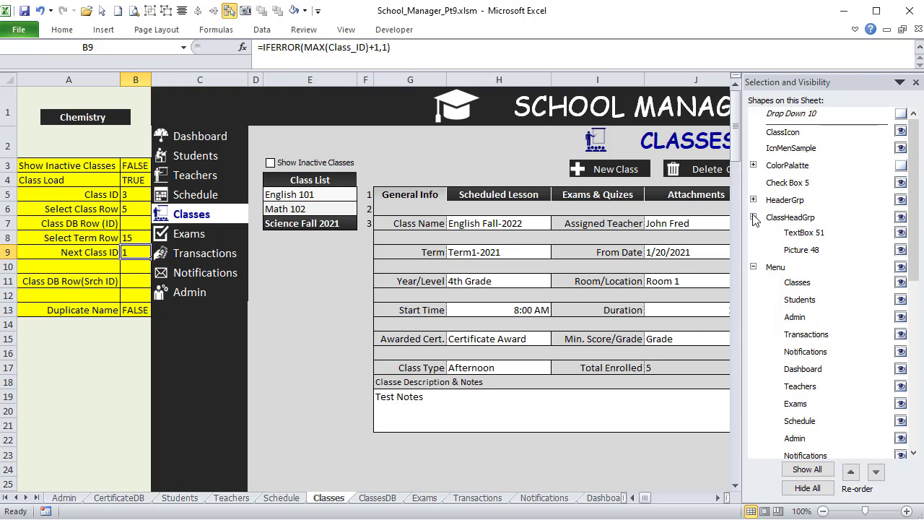
{"action": "left_click", "coordinate": [753, 218]}
{"action": "left_click", "coordinate": [753, 235]}
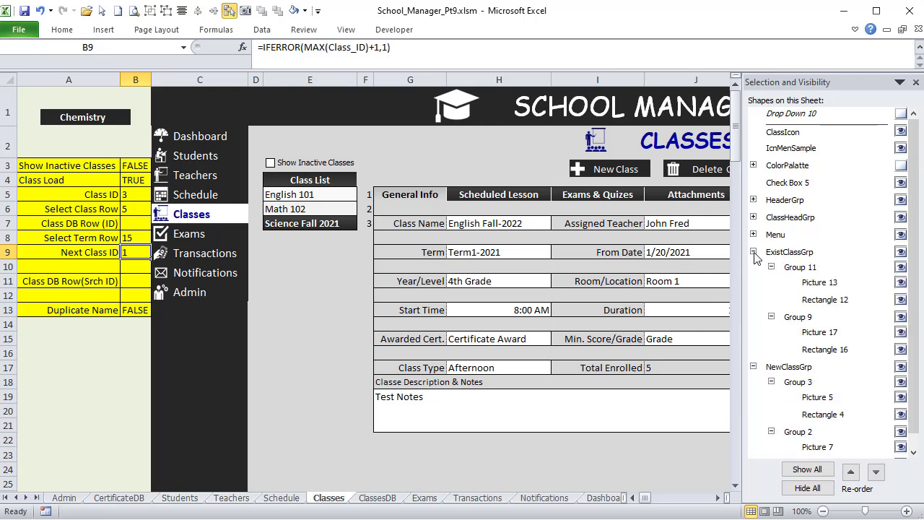
{"action": "left_click", "coordinate": [756, 252]}
{"action": "left_click", "coordinate": [753, 252]}
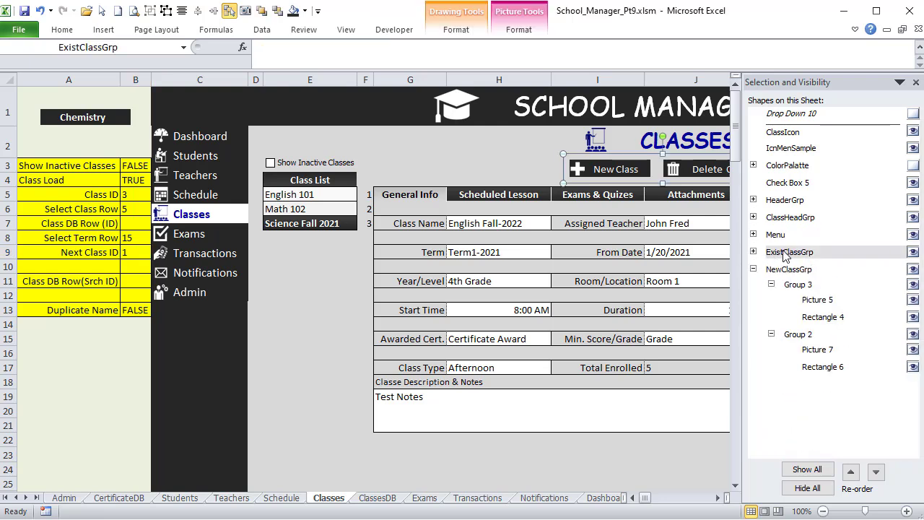
{"action": "left_click", "coordinate": [754, 269]}
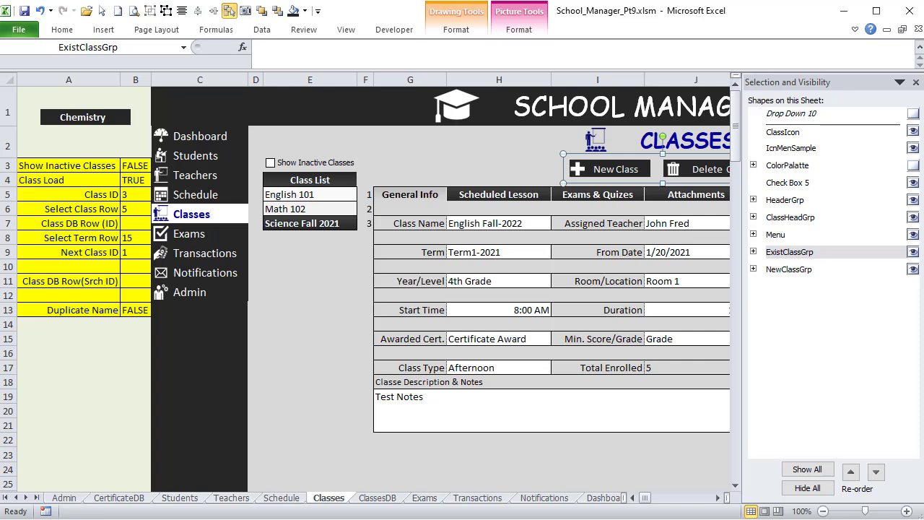
In Class_Save, below Next ClassCol, add a line setting .Shapes("NewClassGrp").Visible to msoFalse
{"action": "key", "text": "alt+F11"}
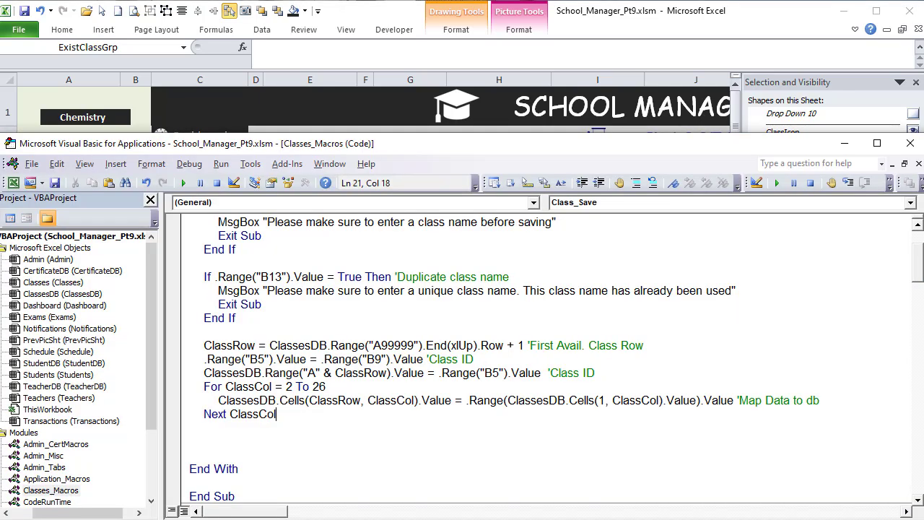
{"action": "key", "text": "Return"}
{"action": "type", "text": "."}
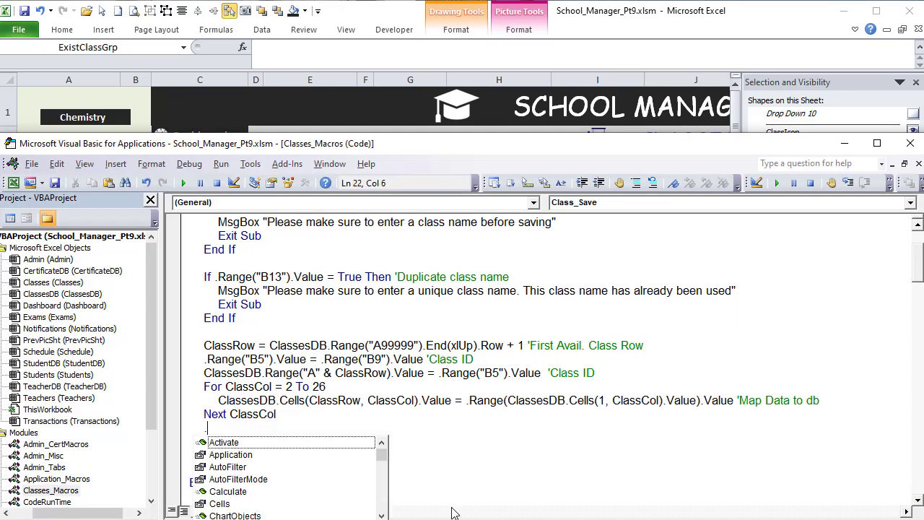
{"action": "type", "text": "Shapes(\"NewClassG"}
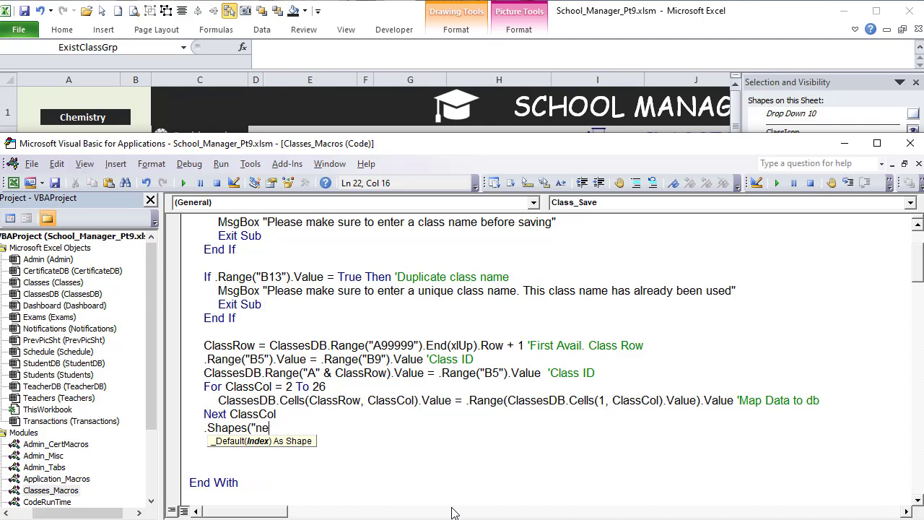
{"action": "type", "text": "rp\")"}
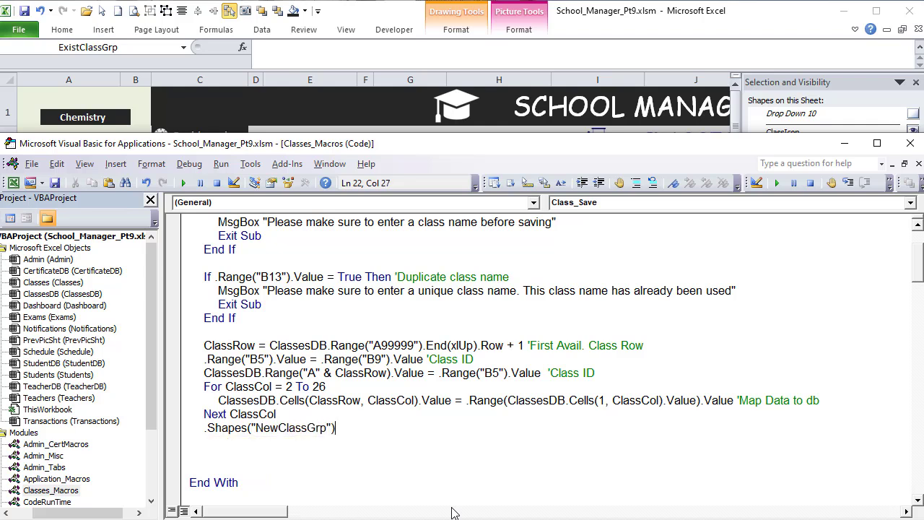
{"action": "type", "text": ".Visible = mw"}
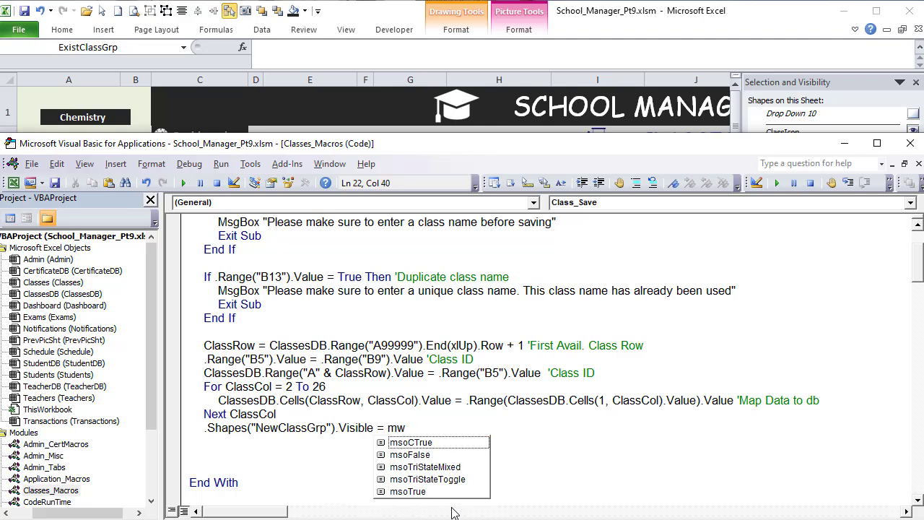
{"action": "key", "text": "BackSpace"}
{"action": "key", "text": "Down"}
{"action": "key", "text": "Tab"}
{"action": "key", "text": "Return"}
Add a line setting .Shapes("ExistClassGrp").Visible to msoCTrue below the NewClassGrp line, and save the workbook
{"action": "type", "text": ".shp"}
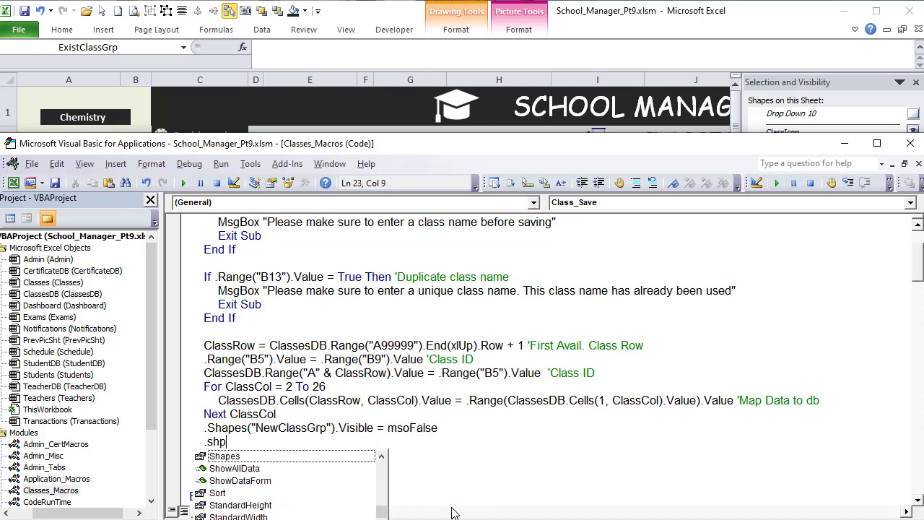
{"action": "key", "text": "Tab"}
{"action": "type", "text": "(\"ExistClass"}
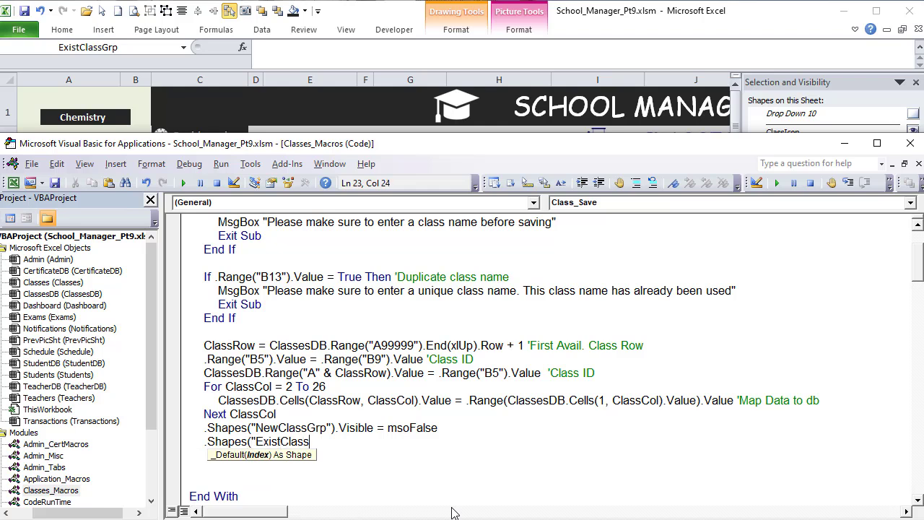
{"action": "type", "text": "Gro\").vis"}
{"action": "key", "text": "Tab"}
{"action": "type", "text": "= ms"}
{"action": "key", "text": "Tab"}
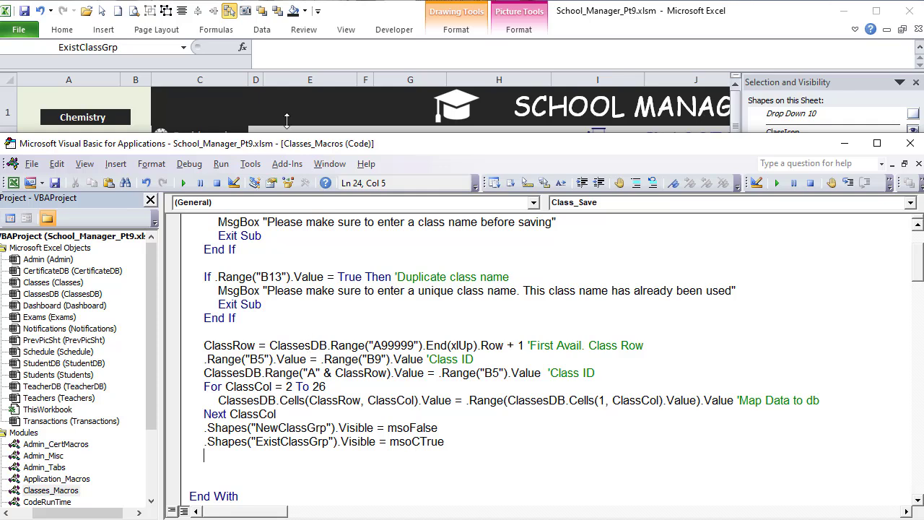
{"action": "left_click", "coordinate": [54, 182]}
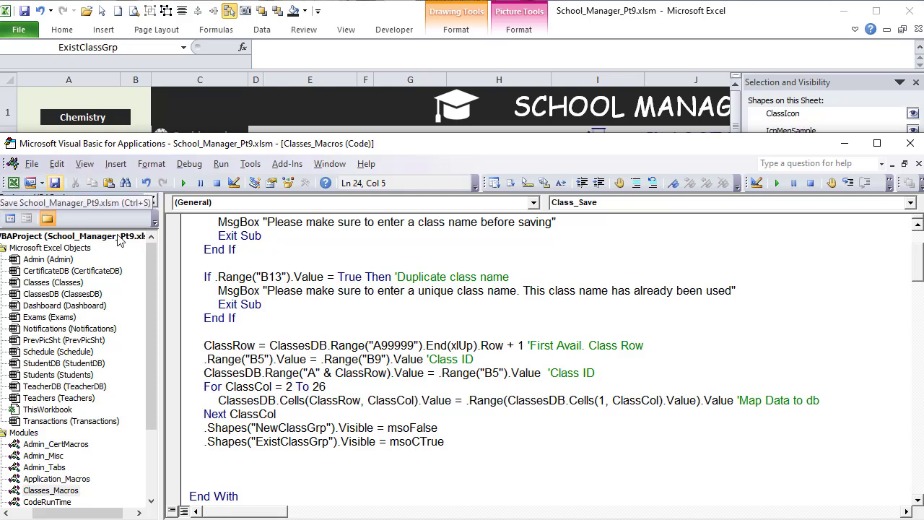
Insert blank lines between the end of Class_Load and the Class_SelectColor macro
{"action": "left_click", "coordinate": [180, 467]}
{"action": "scroll", "coordinate": [284, 467], "scroll_direction": "down", "scroll_amount": 4}
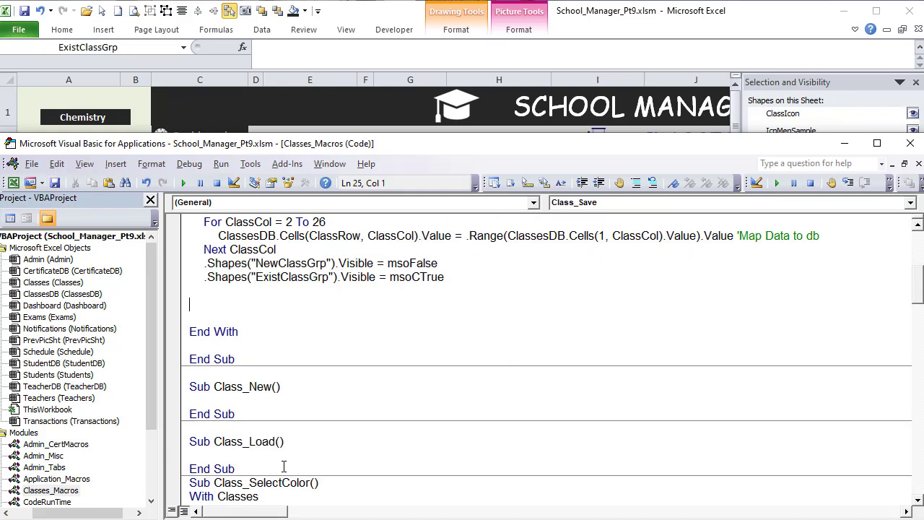
{"action": "scroll", "coordinate": [284, 466], "scroll_direction": "down", "scroll_amount": 2}
{"action": "scroll", "coordinate": [284, 467], "scroll_direction": "down", "scroll_amount": 2}
{"action": "scroll", "coordinate": [280, 467], "scroll_direction": "up", "scroll_amount": 2}
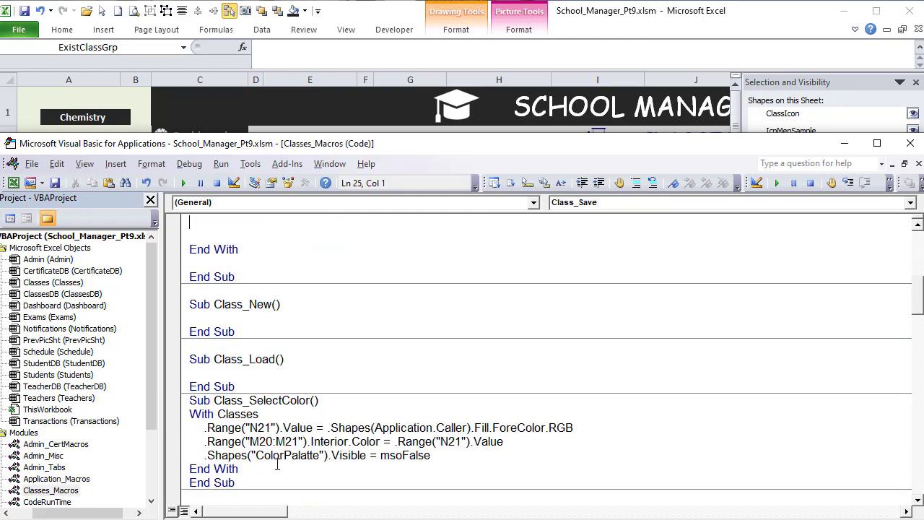
{"action": "left_click", "coordinate": [236, 386]}
{"action": "key", "text": "Return"}
{"action": "key", "text": "Return"}
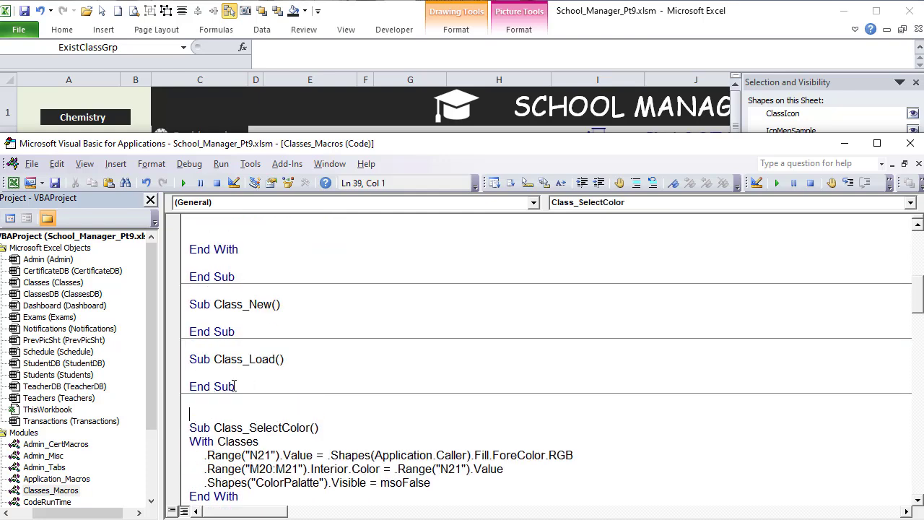
Look over the Class List range on the Classes sheet and create an empty Class_LoadClassList macro above Class_SelectColor
{"action": "left_click", "coordinate": [156, 93]}
{"action": "left_click_drag", "start_coordinate": [289, 198], "coordinate": [293, 265]}
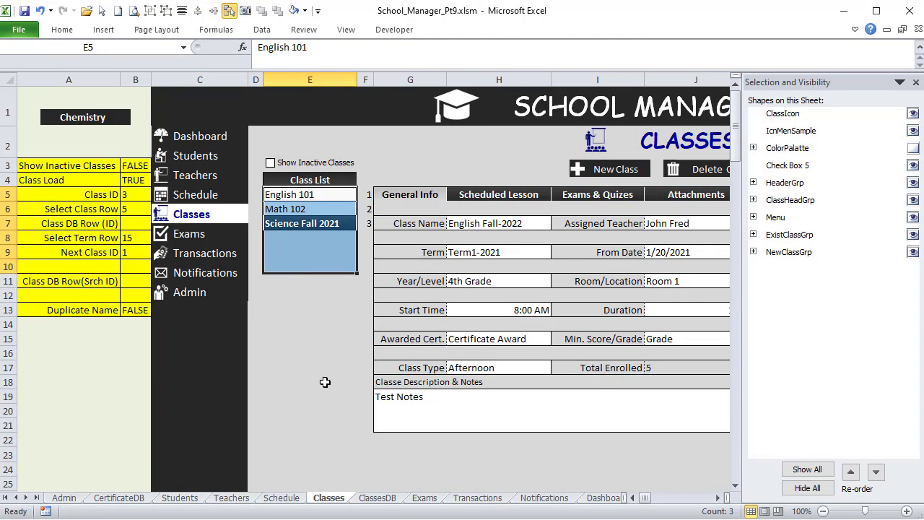
{"action": "key", "text": "alt+F11"}
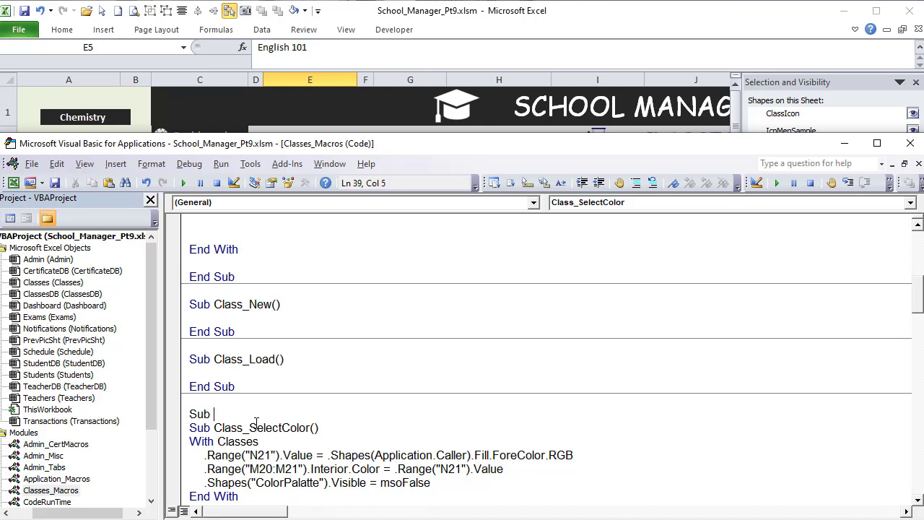
{"action": "key", "text": "BackSpace"}
{"action": "key", "text": "BackSpace"}
{"action": "key", "text": "BackSpace"}
{"action": "type", "text": "LoadClas"}
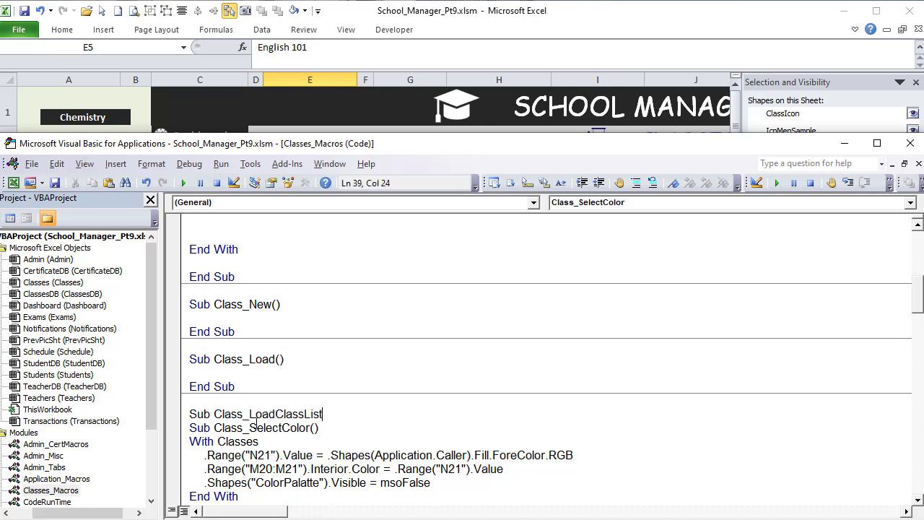
{"action": "type", "text": "sList"}
{"action": "key", "text": "Return"}
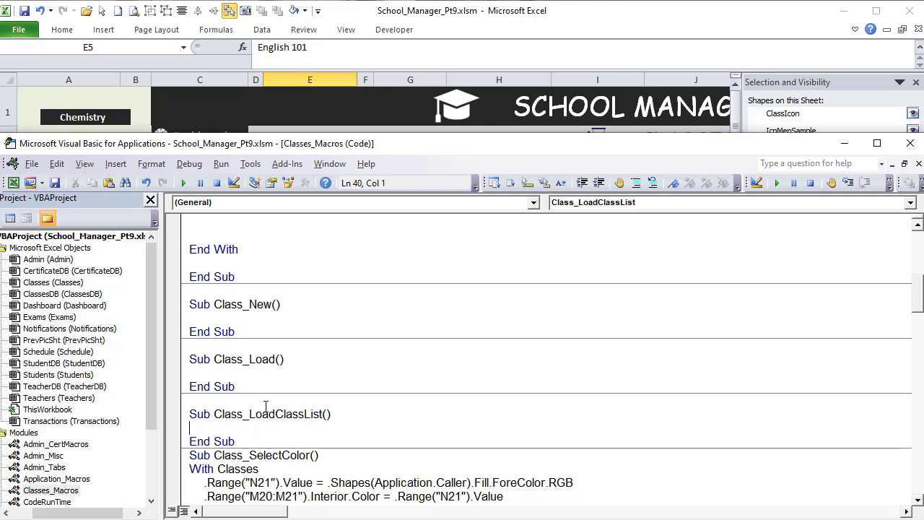
Copy the name Class_LoadClassList and call it in Class_Save below the ExistClassGrp visibility line
{"action": "left_click", "coordinate": [241, 305]}
{"action": "scroll", "coordinate": [239, 296], "scroll_direction": "up", "scroll_amount": 2}
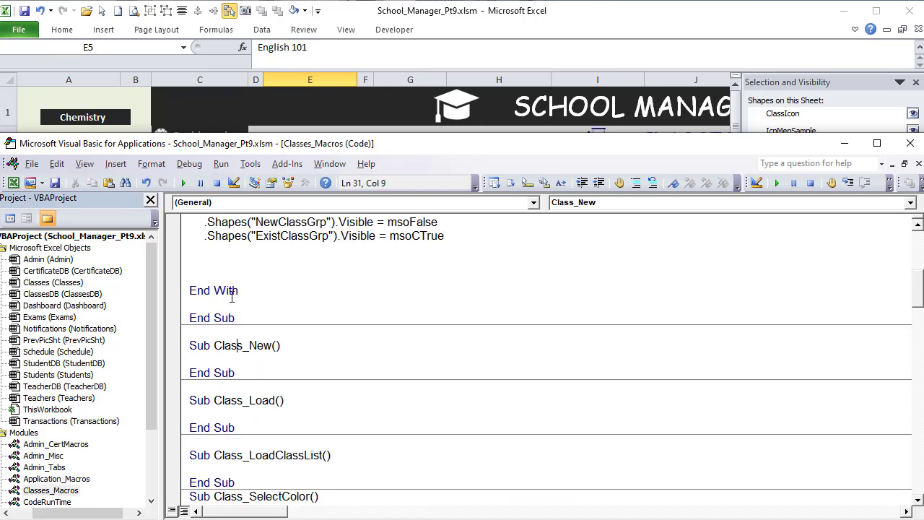
{"action": "left_click", "coordinate": [235, 303]}
{"action": "scroll", "coordinate": [294, 476], "scroll_direction": "down", "scroll_amount": 1}
{"action": "left_click_drag", "start_coordinate": [323, 455], "coordinate": [214, 456]}
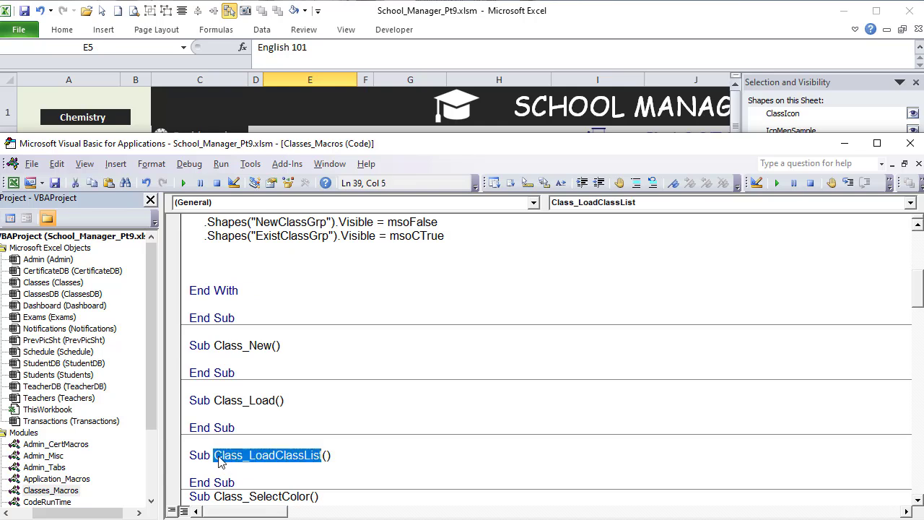
{"action": "key", "text": "ctrl+c"}
{"action": "scroll", "coordinate": [217, 448], "scroll_direction": "up", "scroll_amount": 2}
{"action": "left_click", "coordinate": [220, 332]}
{"action": "key", "text": "ctrl+v"}
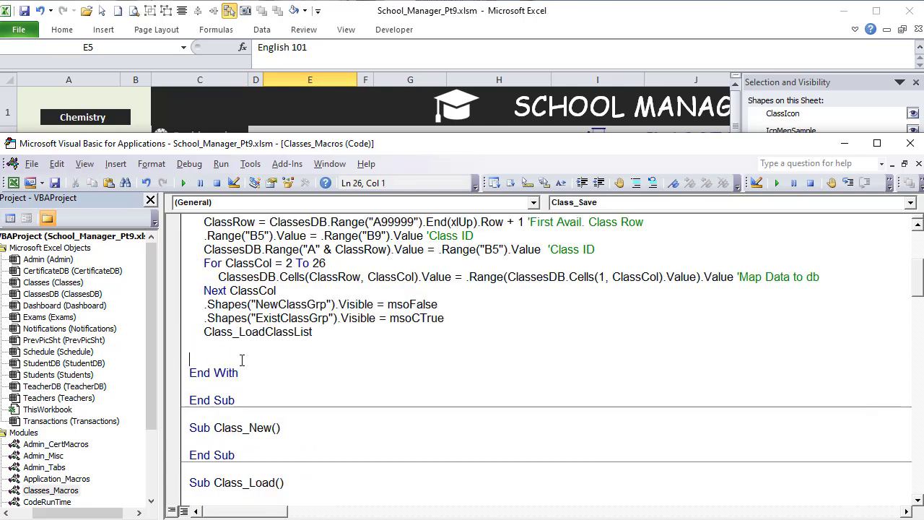
Remove the blank lines before and after End With at the end of Class_Save
{"action": "key", "text": "BackSpace"}
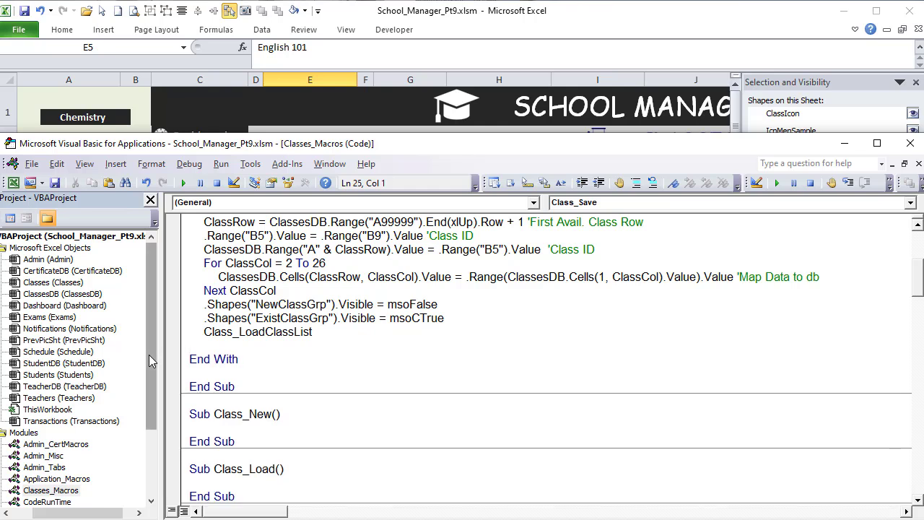
{"action": "key", "text": "Down"}
{"action": "key", "text": "Down"}
{"action": "key", "text": "BackSpace"}
{"action": "key", "text": "Up"}
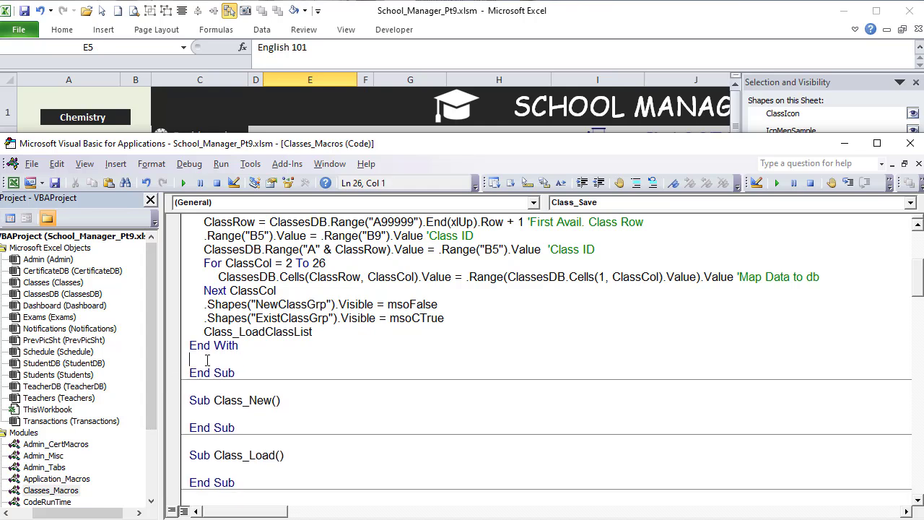
{"action": "key", "text": "Delete"}
{"action": "key", "text": "End"}
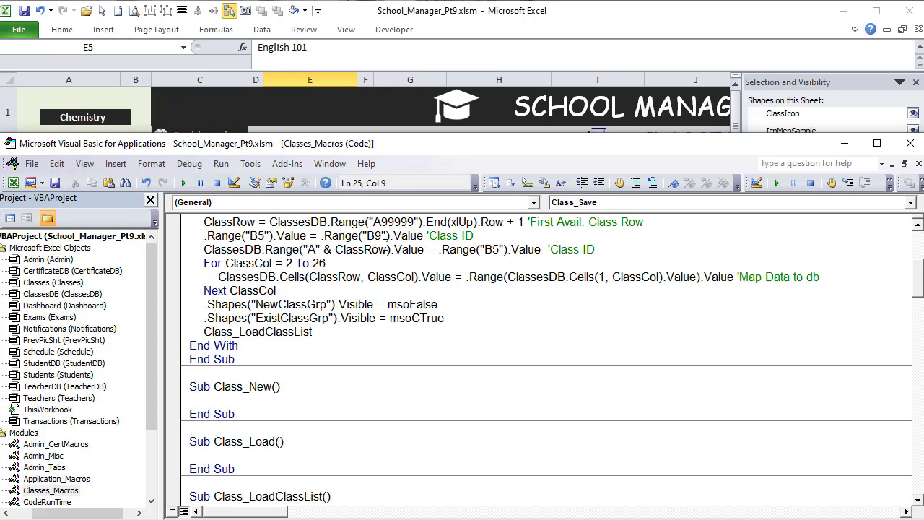
Close the shape list on the Classes sheet and review the Class_Save code up to its declarations
{"action": "left_click", "coordinate": [153, 101]}
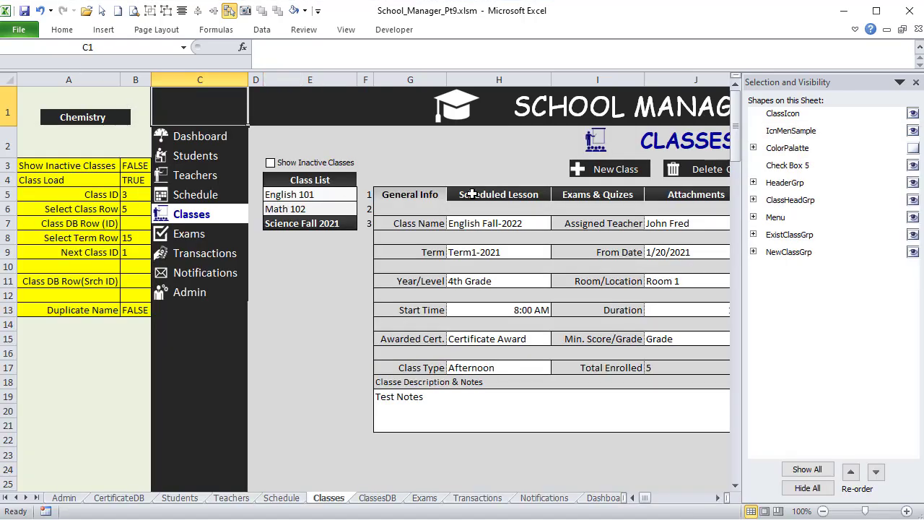
{"action": "left_click", "coordinate": [915, 83]}
{"action": "key", "text": "alt+F11"}
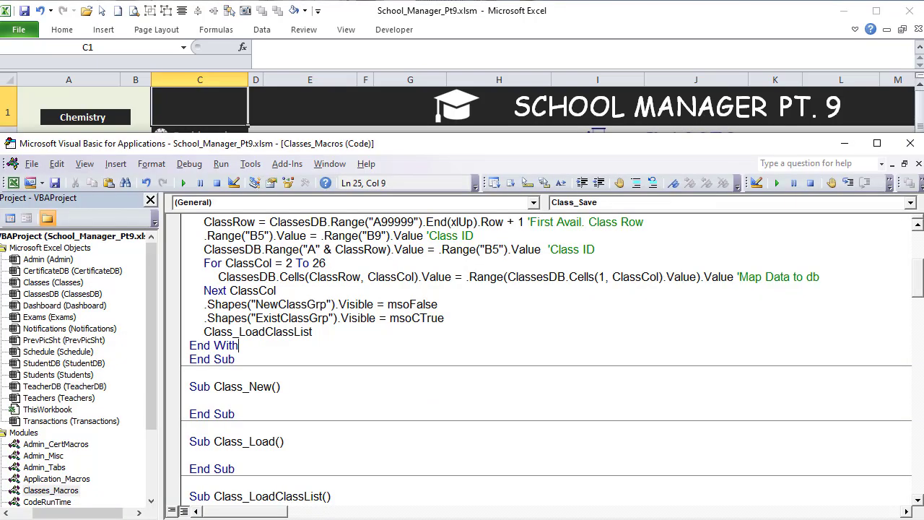
{"action": "scroll", "coordinate": [371, 291], "scroll_direction": "up", "scroll_amount": 3}
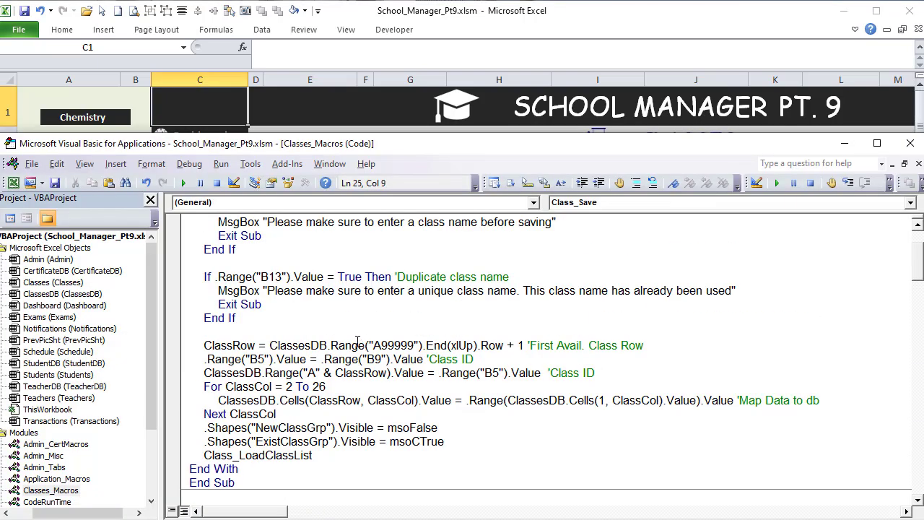
{"action": "scroll", "coordinate": [357, 341], "scroll_direction": "up", "scroll_amount": 2}
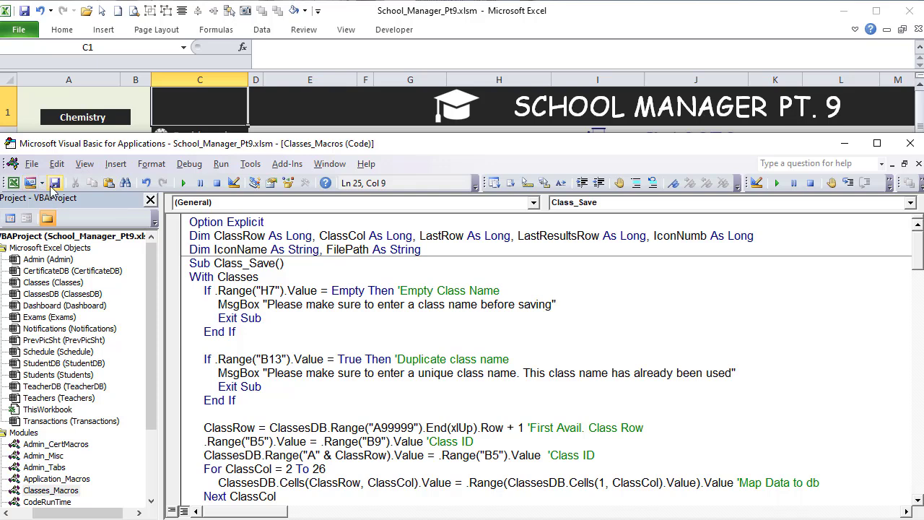
Hide the ExistClassGrp shape group on the Classes sheet to uncover the Save Class and Cancel New buttons
{"action": "left_click", "coordinate": [174, 96]}
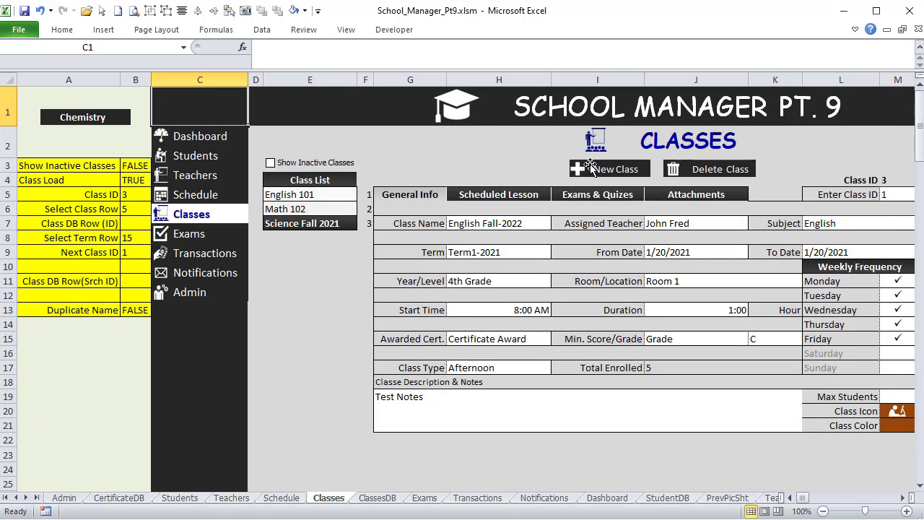
{"action": "left_click", "coordinate": [229, 10]}
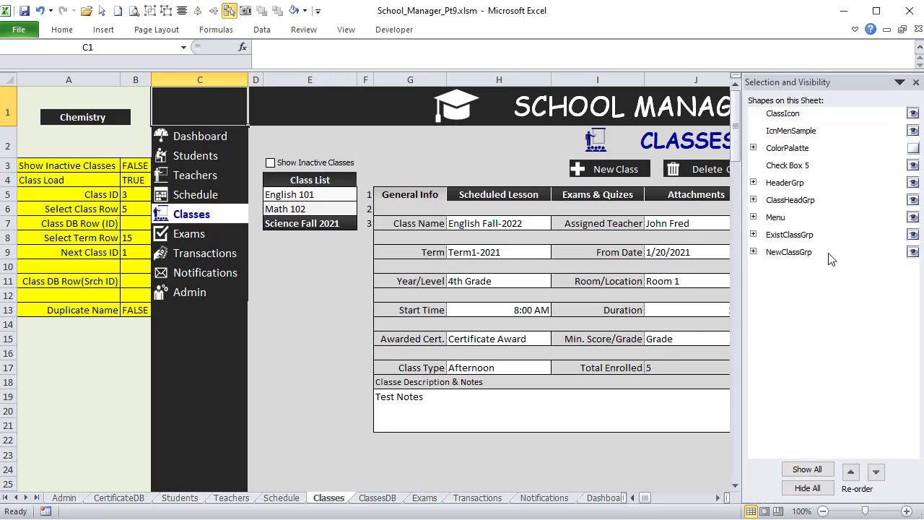
{"action": "left_click", "coordinate": [913, 235]}
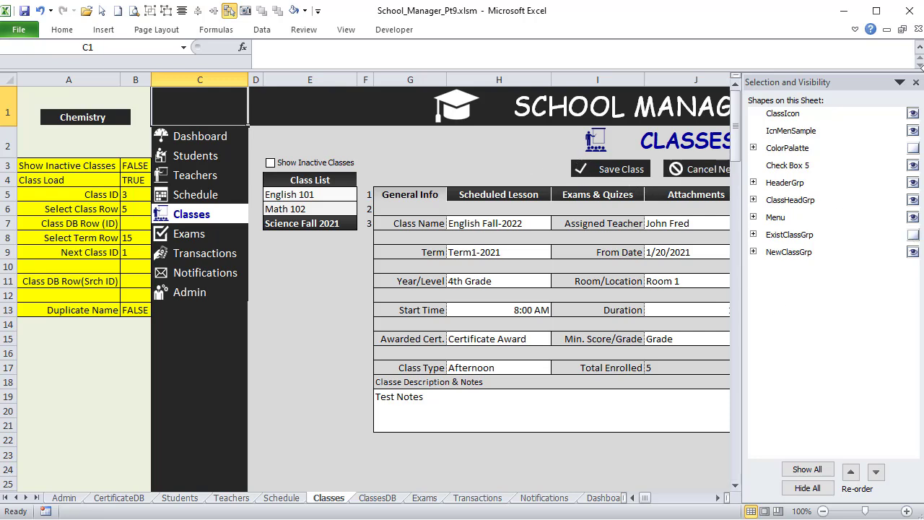
Close the Selection and Visibility pane and assign the Class_Save macro to the Save Class button and its checkmark icon
{"action": "left_click", "coordinate": [917, 81]}
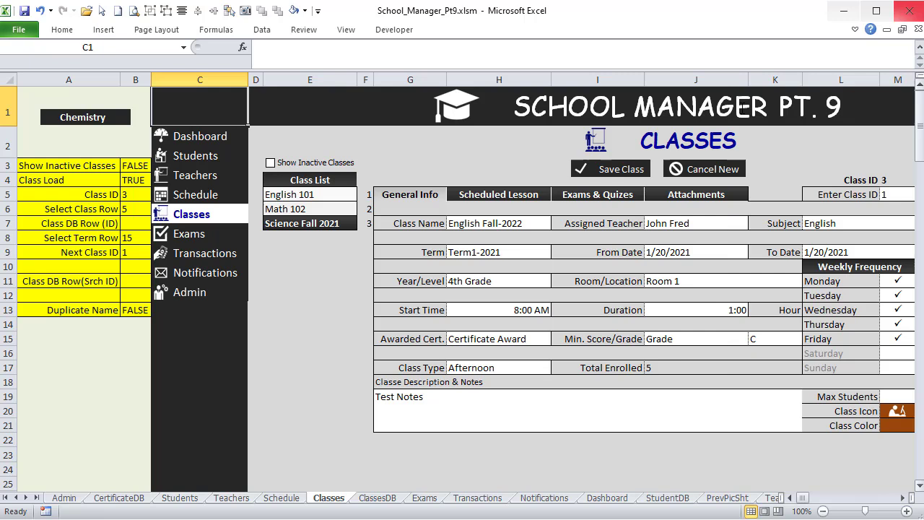
{"action": "left_click", "coordinate": [592, 170], "text": "ctrl"}
{"action": "left_click", "coordinate": [592, 172], "text": "ctrl"}
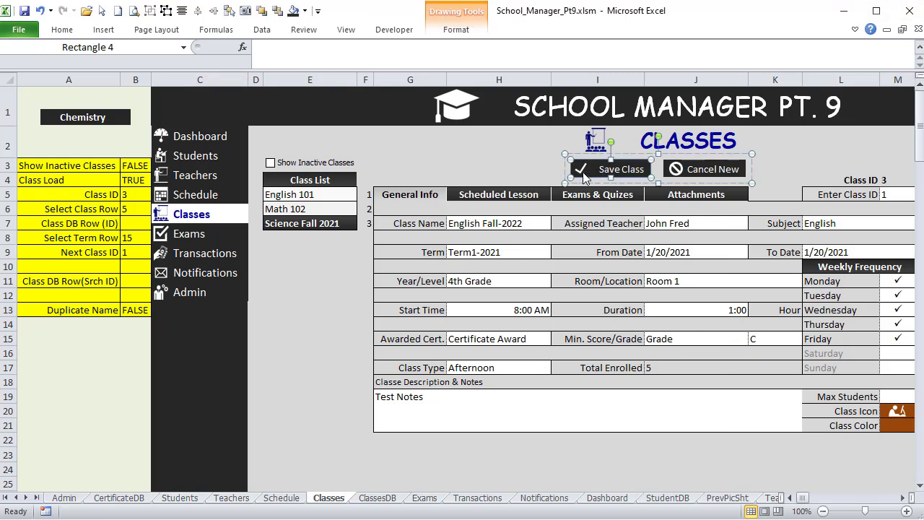
{"action": "left_click", "coordinate": [583, 172], "text": "ctrl"}
{"action": "key", "text": "shift+F10"}
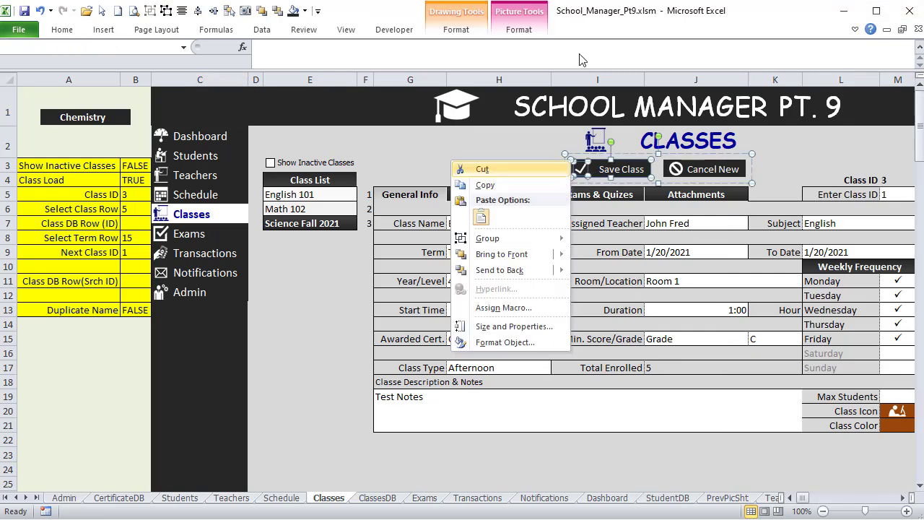
{"action": "key", "text": "Up"}
{"action": "key", "text": "Up"}
{"action": "key", "text": "Up"}
{"action": "key", "text": "Return"}
{"action": "left_click", "coordinate": [547, 101]}
{"action": "key", "text": "c"}
{"action": "scroll", "coordinate": [527, 120], "scroll_direction": "down", "scroll_amount": 2}
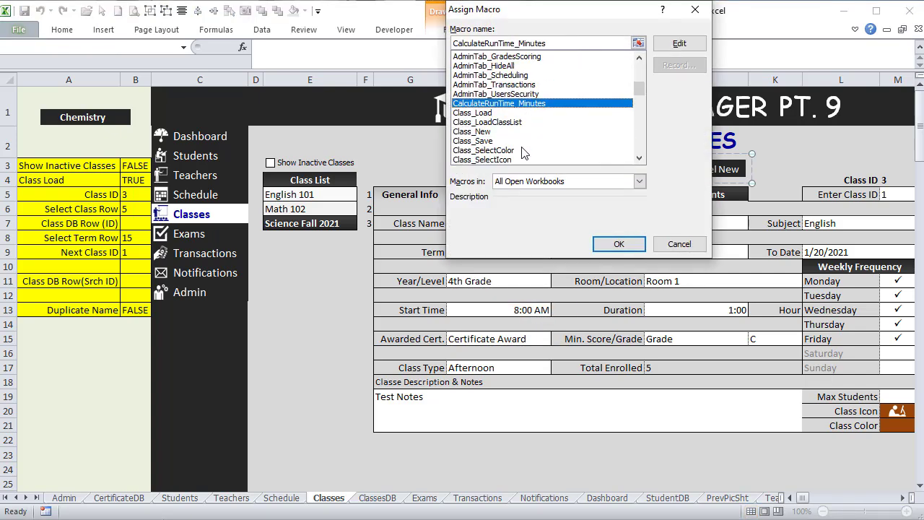
{"action": "left_click", "coordinate": [500, 140]}
{"action": "left_click", "coordinate": [619, 244]}
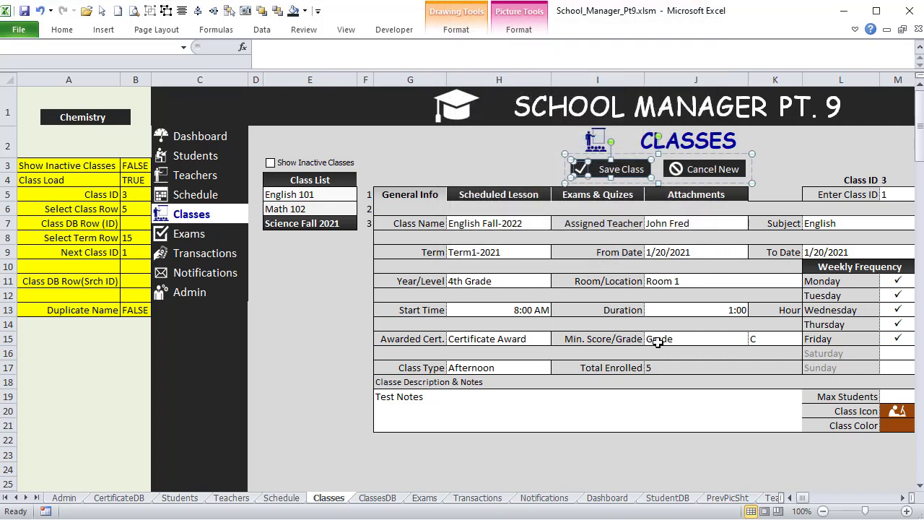
{"action": "left_click", "coordinate": [733, 460]}
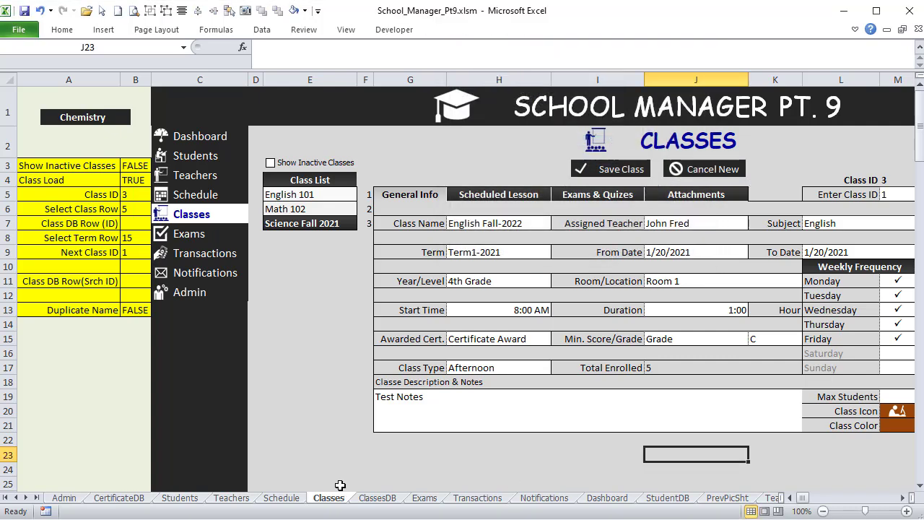
Clear the Class ID value in cell B5 of the Classes sheet
{"action": "left_click", "coordinate": [135, 219]}
{"action": "left_click", "coordinate": [135, 193]}
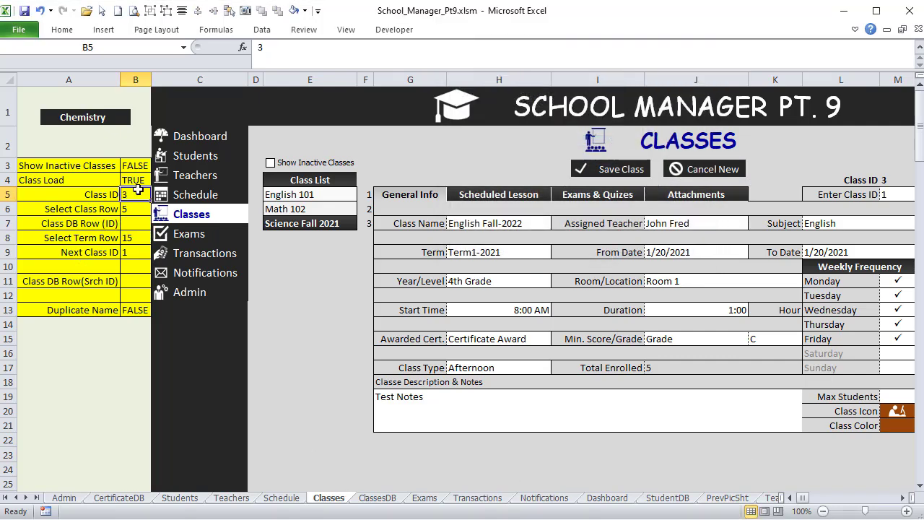
{"action": "key", "text": "Delete"}
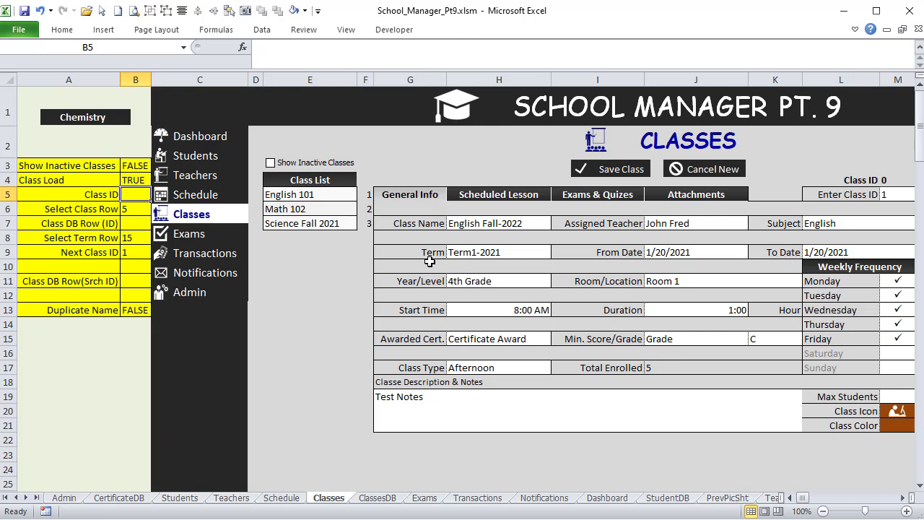
{"action": "left_click", "coordinate": [136, 210]}
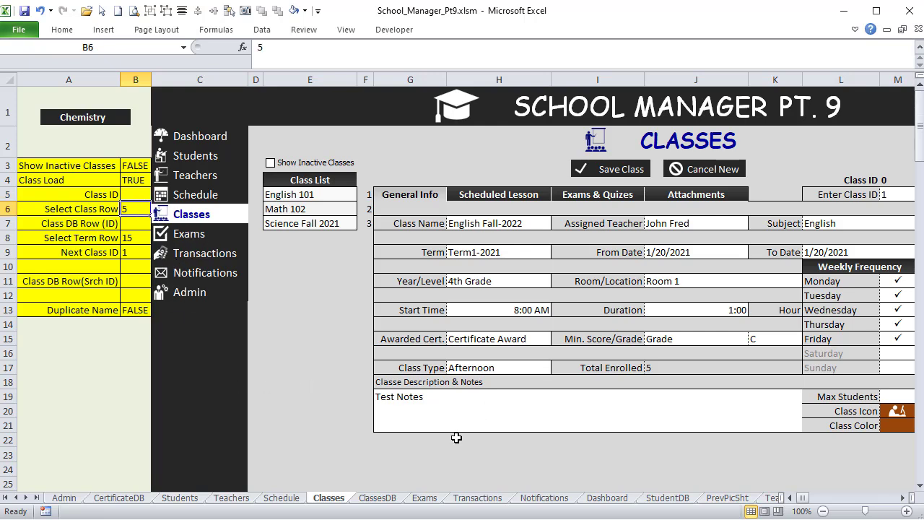
Check the ClassesDB sheet, return to the Classes sheet and save the English Fall-2022 class as a new record
{"action": "left_click", "coordinate": [392, 500]}
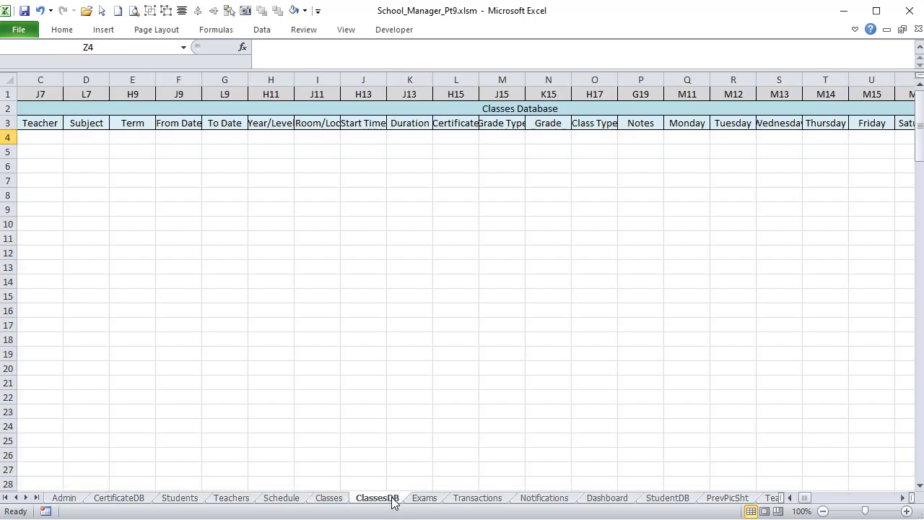
{"action": "left_click", "coordinate": [336, 498]}
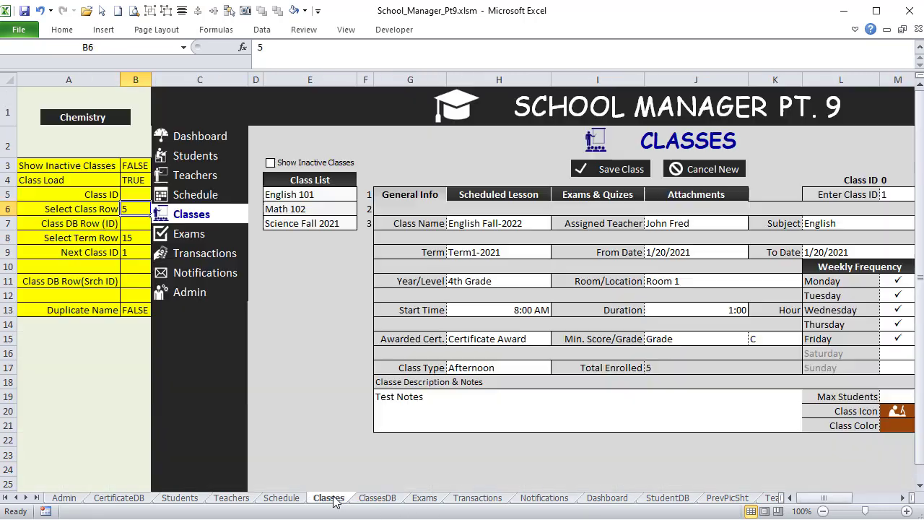
{"action": "left_click", "coordinate": [903, 498]}
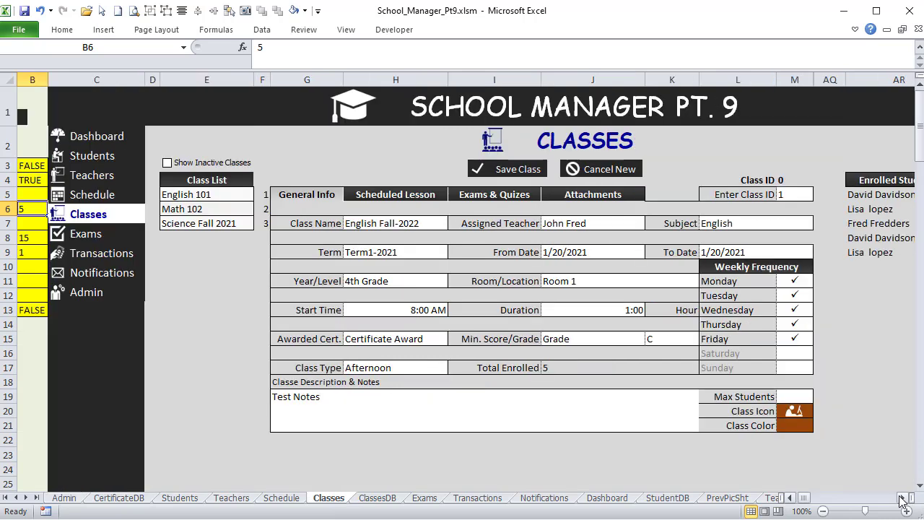
{"action": "left_click", "coordinate": [902, 498]}
{"action": "left_click", "coordinate": [497, 172]}
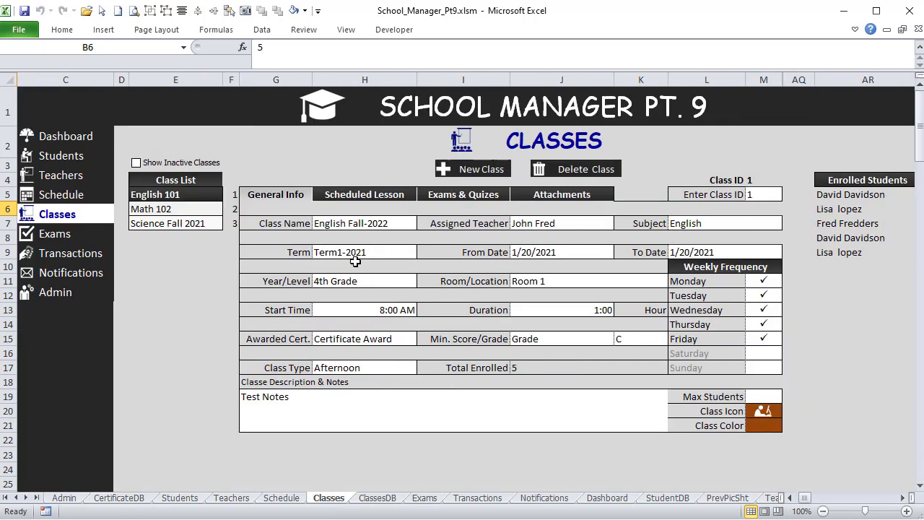
On the ClassesDB sheet, autofit the From Date, To Date and Year/Level columns F to H
{"action": "left_click", "coordinate": [377, 498]}
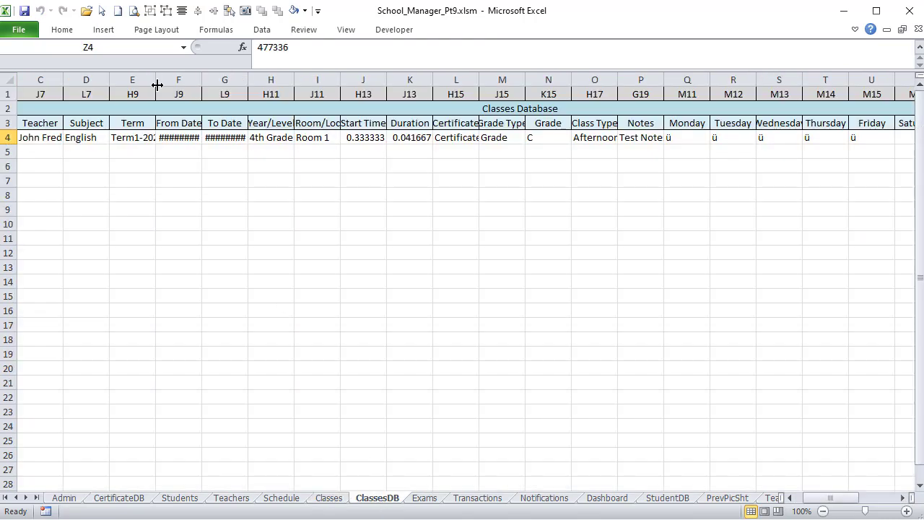
{"action": "left_click_drag", "start_coordinate": [178, 79], "coordinate": [270, 79]}
{"action": "double_click", "coordinate": [202, 80]}
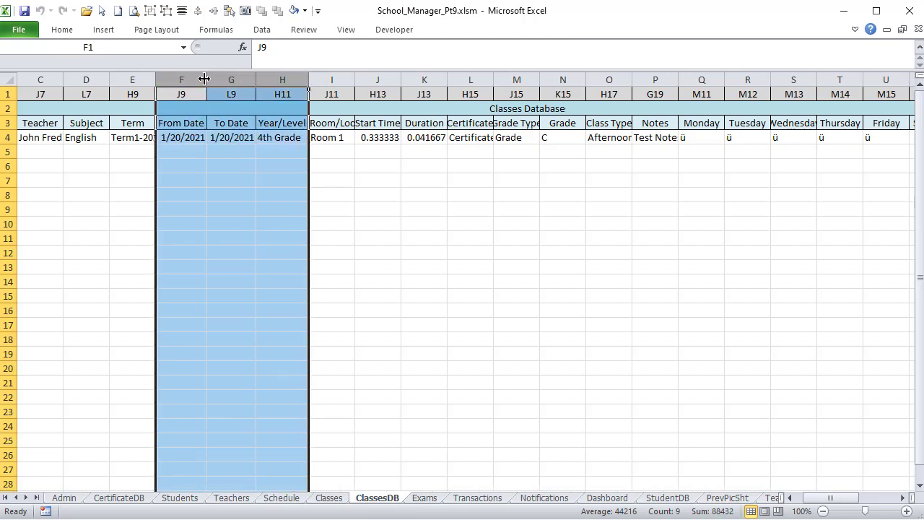
Examine the saved class record in row 4 of ClassesDB, from Class ID through Start Time and Duration
{"action": "left_click", "coordinate": [112, 212]}
{"action": "left_click_drag", "start_coordinate": [830, 498], "coordinate": [823, 497]}
{"action": "left_click", "coordinate": [39, 141]}
{"action": "left_click", "coordinate": [81, 137]}
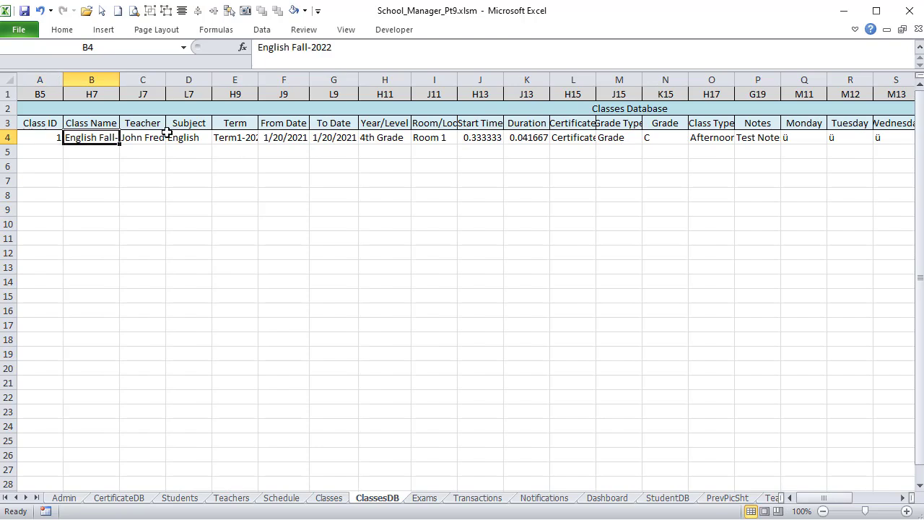
{"action": "left_click", "coordinate": [162, 135]}
{"action": "left_click", "coordinate": [184, 136]}
{"action": "left_click", "coordinate": [247, 140]}
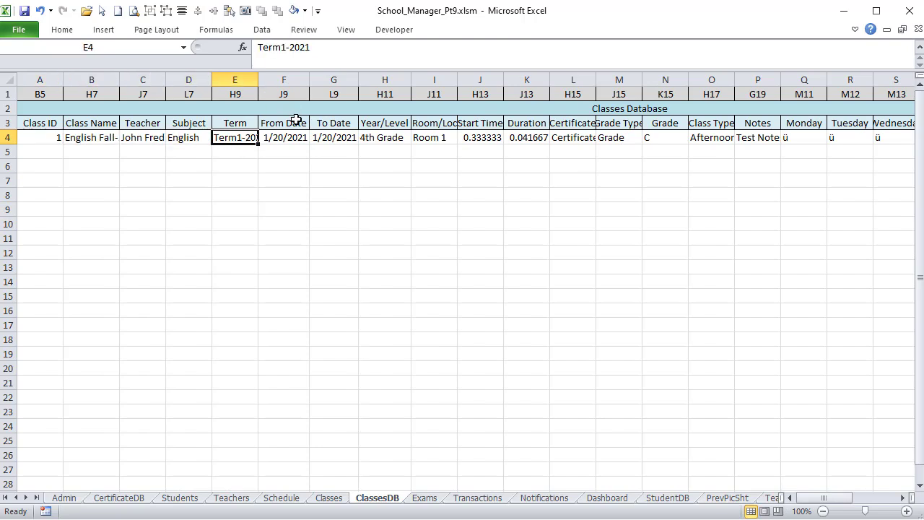
{"action": "left_click", "coordinate": [488, 136]}
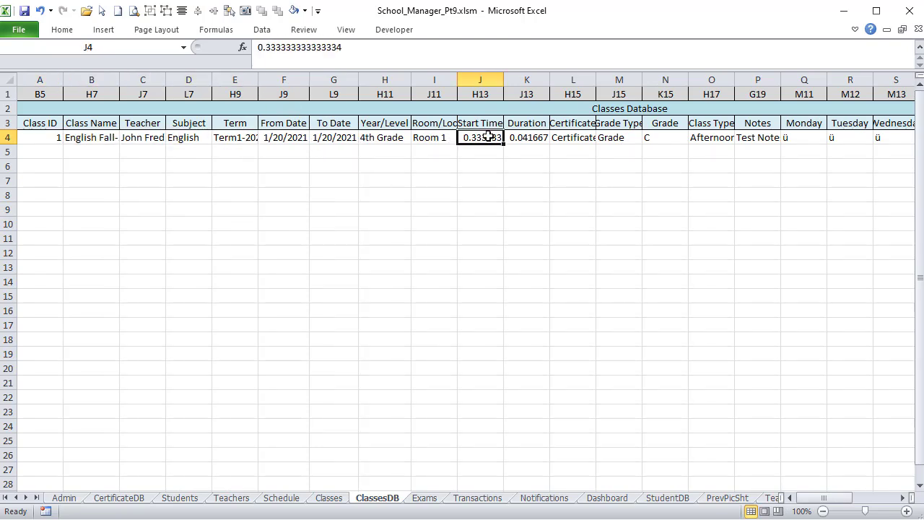
{"action": "left_click_drag", "start_coordinate": [821, 498], "coordinate": [835, 504]}
{"action": "left_click", "coordinate": [330, 138]}
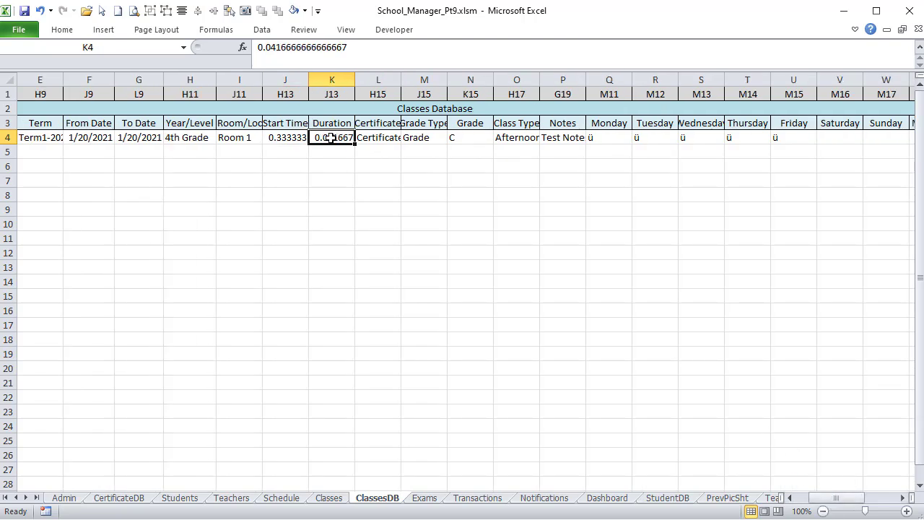
{"action": "left_click", "coordinate": [302, 137]}
{"action": "left_click", "coordinate": [328, 140]}
{"action": "left_click", "coordinate": [302, 137]}
{"action": "left_click", "coordinate": [332, 137]}
Autofit the Duration and Certificate columns K and L in the classes database
{"action": "double_click", "coordinate": [355, 79]}
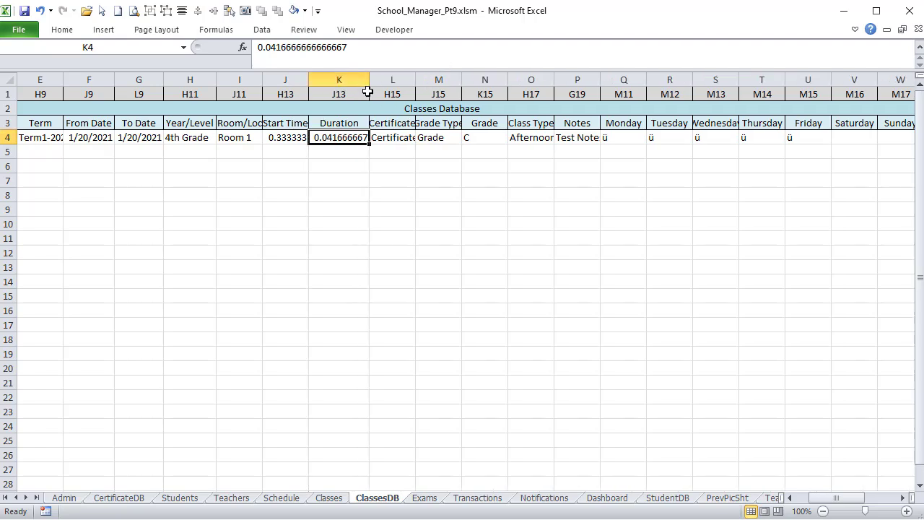
{"action": "double_click", "coordinate": [415, 79]}
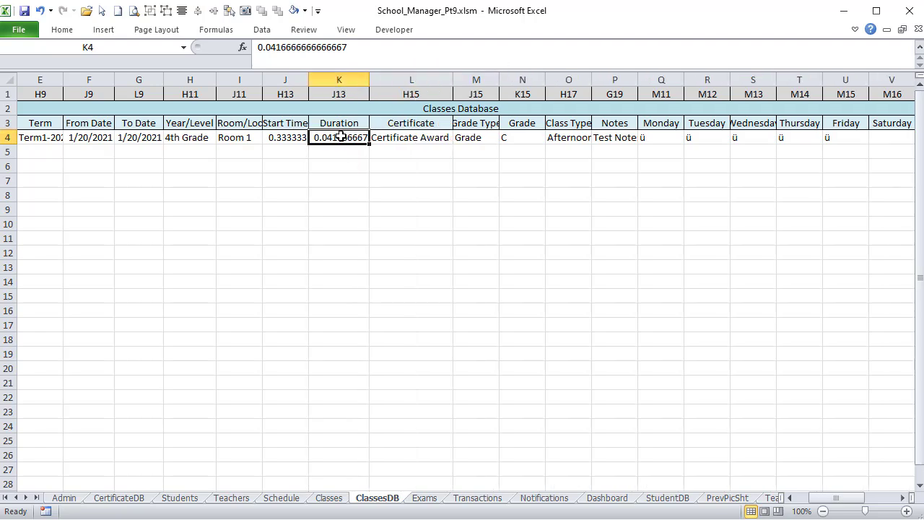
{"action": "left_click_drag", "start_coordinate": [337, 141], "coordinate": [265, 137]}
{"action": "left_click", "coordinate": [418, 165]}
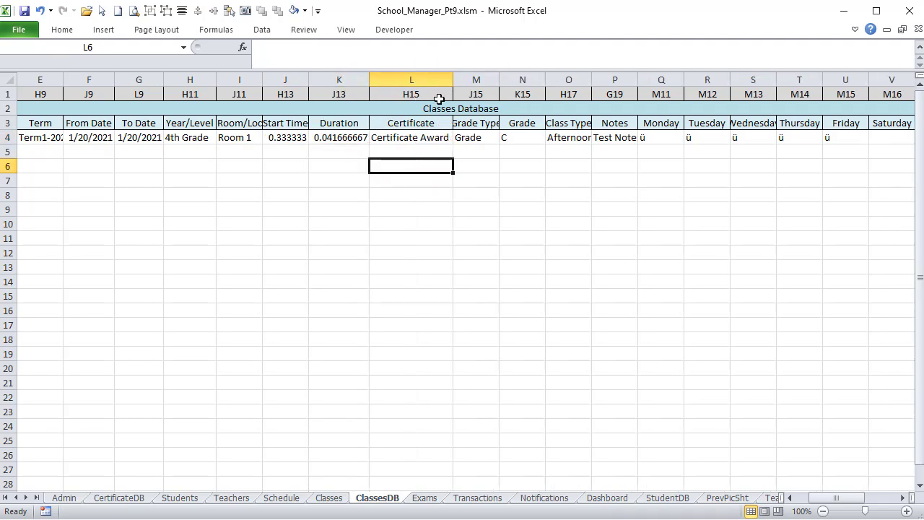
Examine the rest of the row 4 record, covering the certificate, grade, class type, notes, weekday and icon values
{"action": "left_click_drag", "start_coordinate": [328, 141], "coordinate": [297, 137]}
{"action": "left_click", "coordinate": [413, 137]}
{"action": "left_click", "coordinate": [498, 137]}
{"action": "left_click", "coordinate": [502, 138]}
{"action": "left_click", "coordinate": [587, 138]}
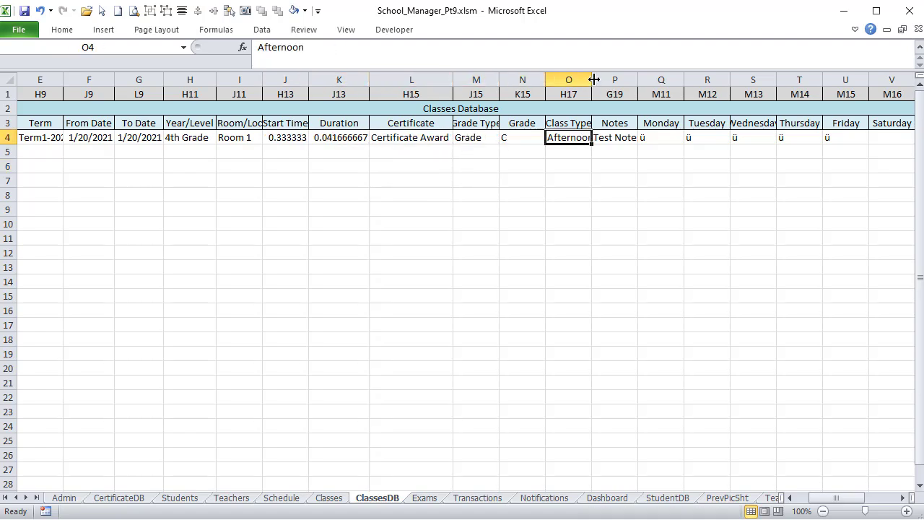
{"action": "left_click_drag", "start_coordinate": [647, 141], "coordinate": [902, 135]}
{"action": "left_click_drag", "start_coordinate": [856, 498], "coordinate": [871, 499]}
{"action": "left_click", "coordinate": [677, 138]}
Autofit the Icon column Y in the classes database
{"action": "left_click", "coordinate": [702, 78]}
{"action": "double_click", "coordinate": [701, 81]}
{"action": "left_click", "coordinate": [708, 181]}
Examine the record's Color and Max Stud cells and the Class Name criteria area beside the classes database
{"action": "left_click", "coordinate": [751, 136]}
{"action": "left_click", "coordinate": [632, 140]}
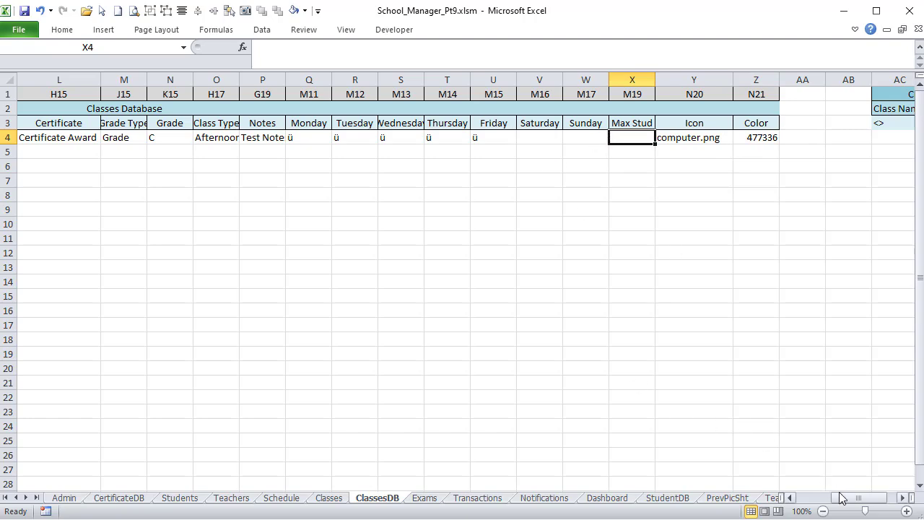
{"action": "mouse_move", "coordinate": [847, 499]}
{"action": "left_mouse_down"}
{"action": "mouse_move", "coordinate": [816, 496]}
{"action": "mouse_move", "coordinate": [853, 497]}
{"action": "left_mouse_up"}
{"action": "left_click_drag", "start_coordinate": [702, 123], "coordinate": [830, 123]}
{"action": "left_click", "coordinate": [875, 122]}
{"action": "left_click_drag", "start_coordinate": [858, 504], "coordinate": [808, 498]}
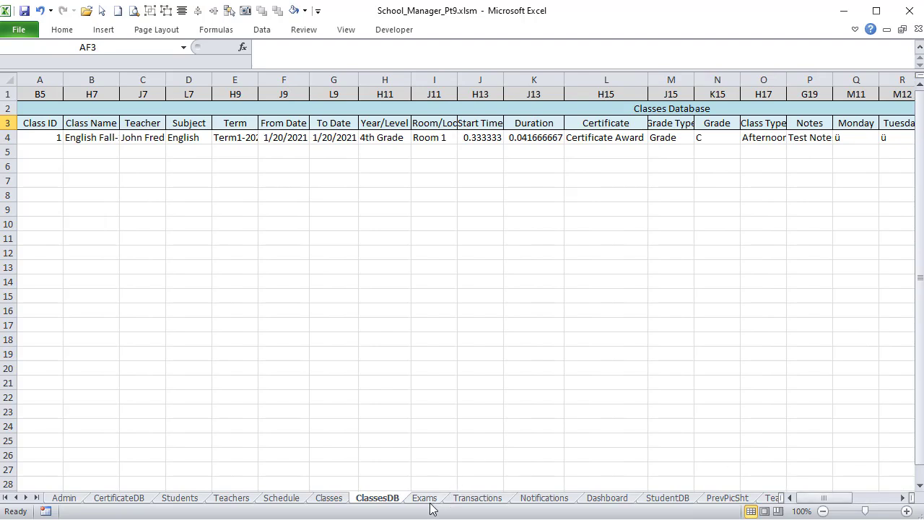
Return to the Classes sheet and shrink the formula bar to a single line
{"action": "left_click", "coordinate": [319, 498]}
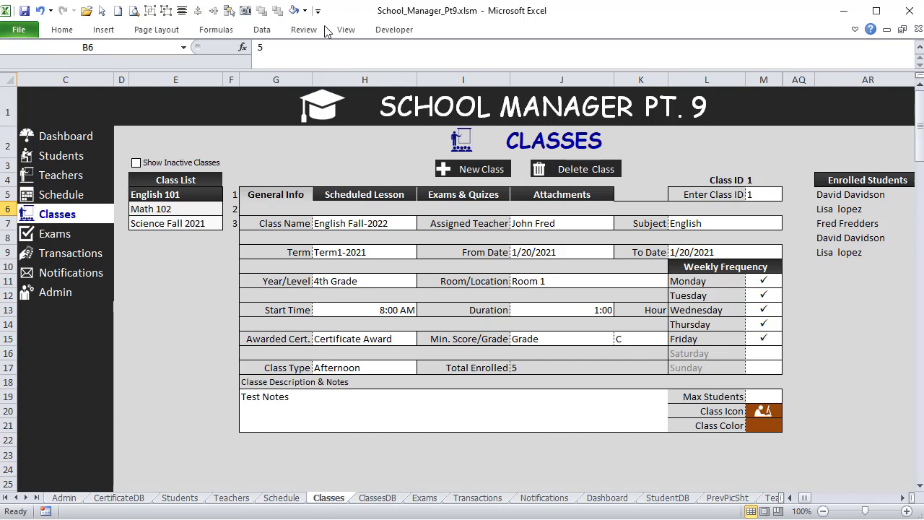
{"action": "left_click_drag", "start_coordinate": [317, 62], "coordinate": [317, 55]}
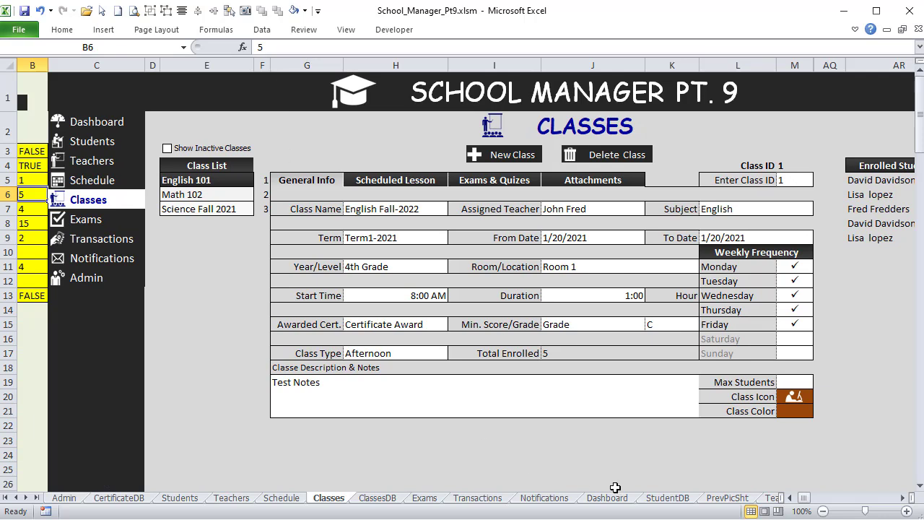
{"action": "left_click", "coordinate": [902, 498]}
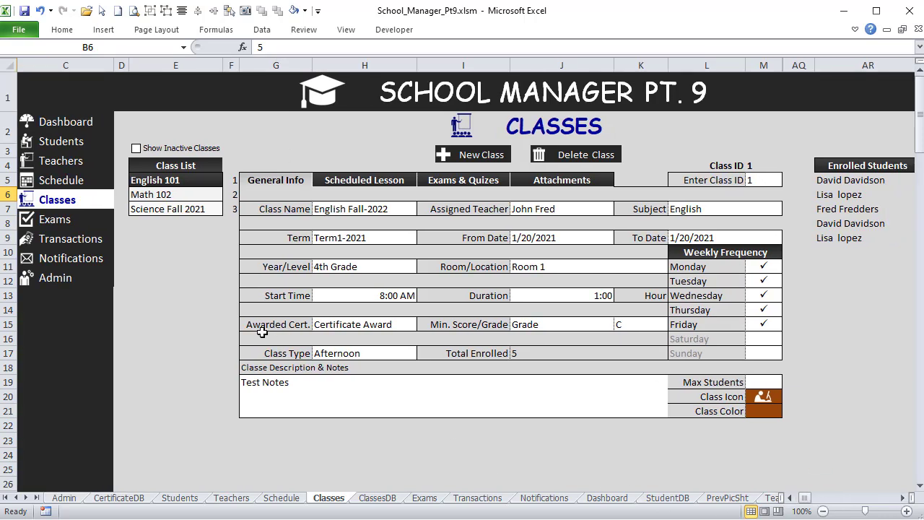
Select together the class name, teacher, subject, term, both dates, year/level, room, start time and duration entry cells on the Classes form
{"action": "left_click", "coordinate": [756, 207]}
{"action": "left_click", "coordinate": [751, 239]}
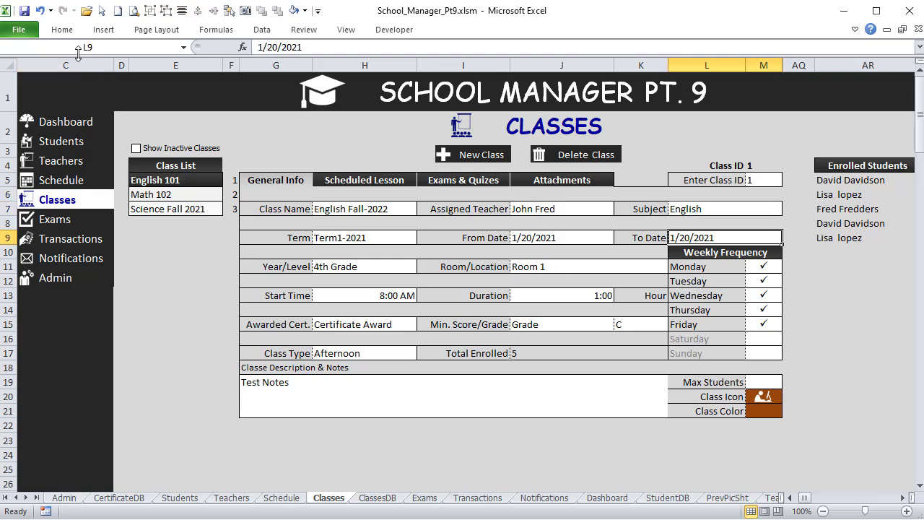
{"action": "left_click", "coordinate": [369, 214]}
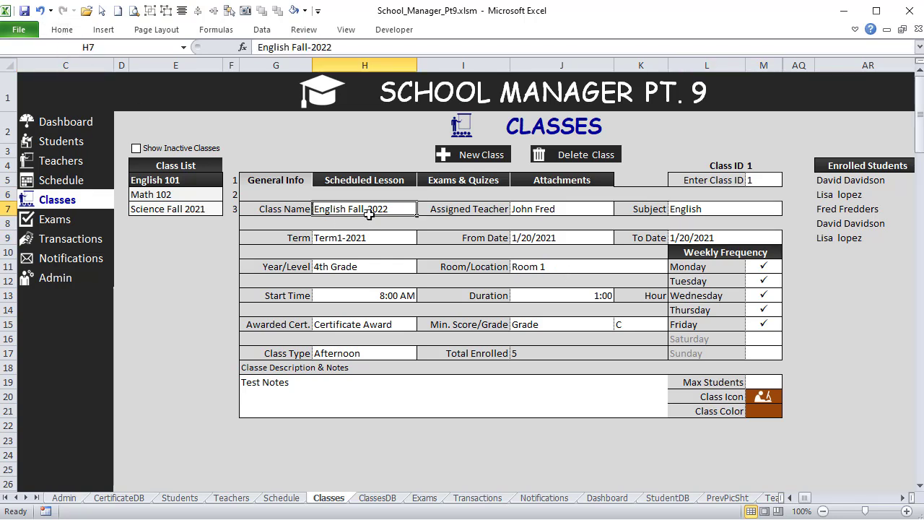
{"action": "left_click", "coordinate": [549, 207], "text": "ctrl"}
{"action": "left_click", "coordinate": [720, 209], "text": "ctrl"}
{"action": "left_click", "coordinate": [336, 232], "text": "ctrl"}
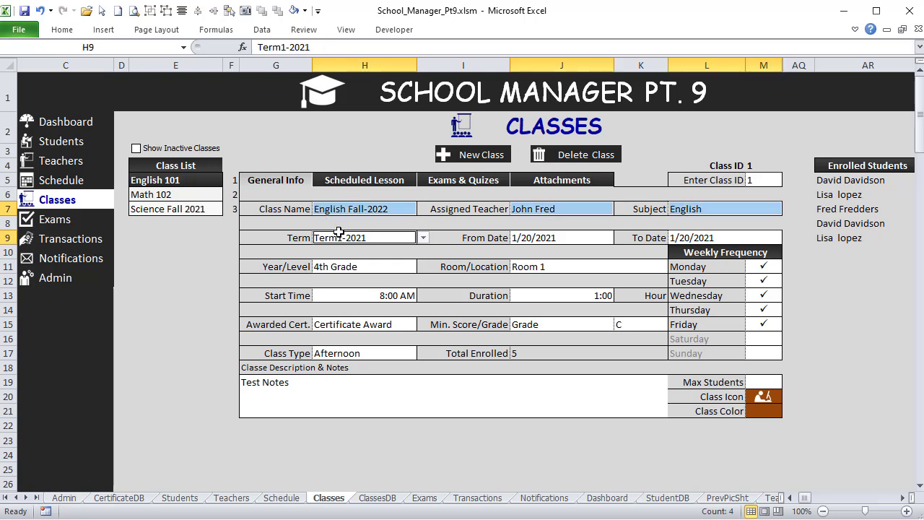
{"action": "left_click", "coordinate": [551, 239], "text": "ctrl"}
{"action": "left_click", "coordinate": [769, 241], "text": "ctrl"}
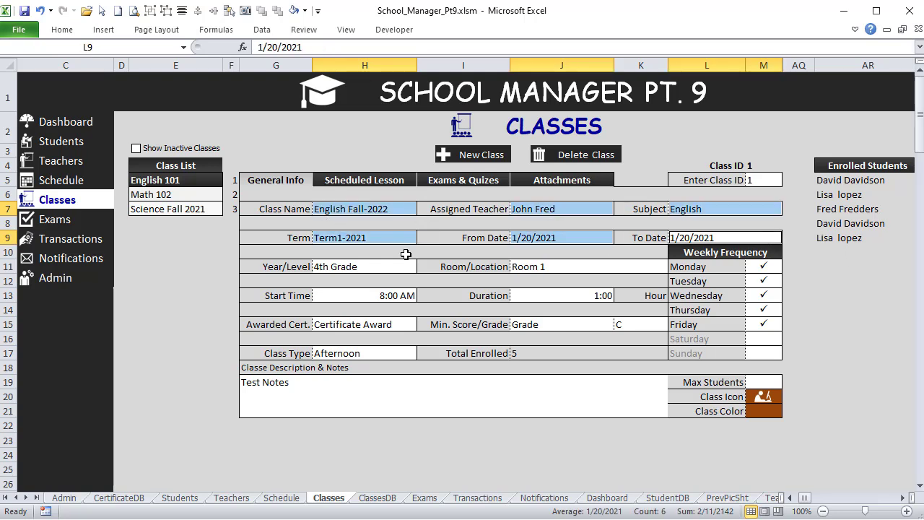
{"action": "left_click", "coordinate": [359, 266], "text": "ctrl"}
{"action": "left_click", "coordinate": [552, 267], "text": "ctrl"}
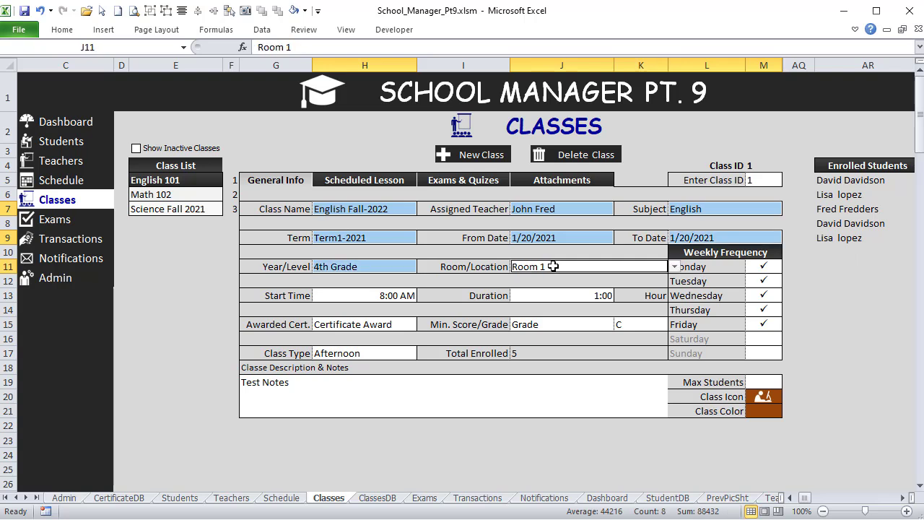
{"action": "left_click", "coordinate": [372, 296], "text": "ctrl"}
{"action": "left_click", "coordinate": [596, 298], "text": "ctrl"}
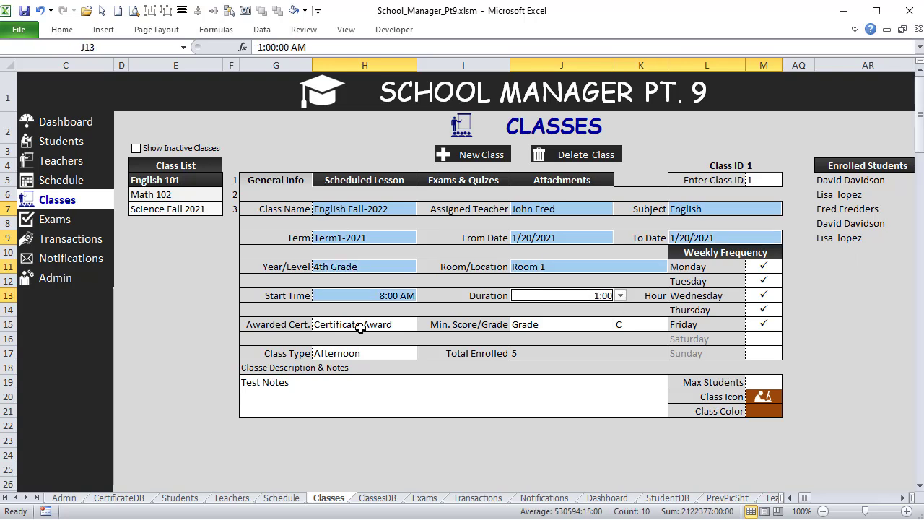
Add the certificate, score/grade, class type, notes, weekday check, max students, icon and color cells to the selection and name it ClassData
{"action": "left_click", "coordinate": [359, 326], "text": "ctrl"}
{"action": "left_click", "coordinate": [523, 325], "text": "ctrl"}
{"action": "left_click", "coordinate": [641, 324], "text": "ctrl"}
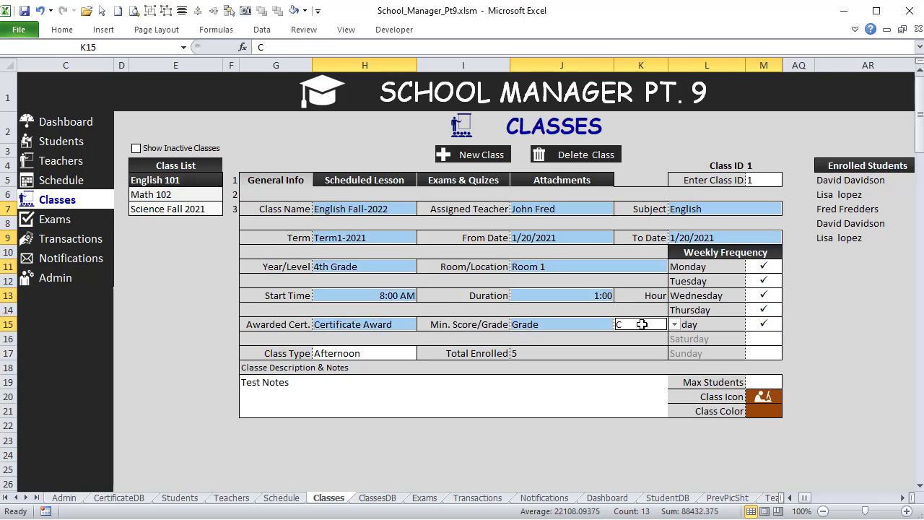
{"action": "left_click", "coordinate": [342, 355], "text": "ctrl"}
{"action": "left_click", "coordinate": [307, 388], "text": "ctrl"}
{"action": "left_click_drag", "start_coordinate": [760, 266], "coordinate": [760, 353]}
{"action": "left_click", "coordinate": [764, 382], "text": "ctrl"}
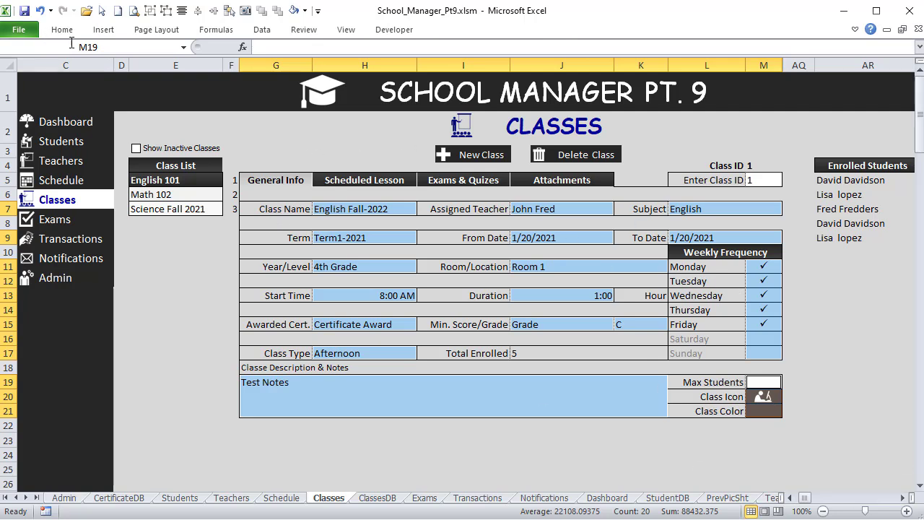
{"action": "left_click", "coordinate": [124, 46]}
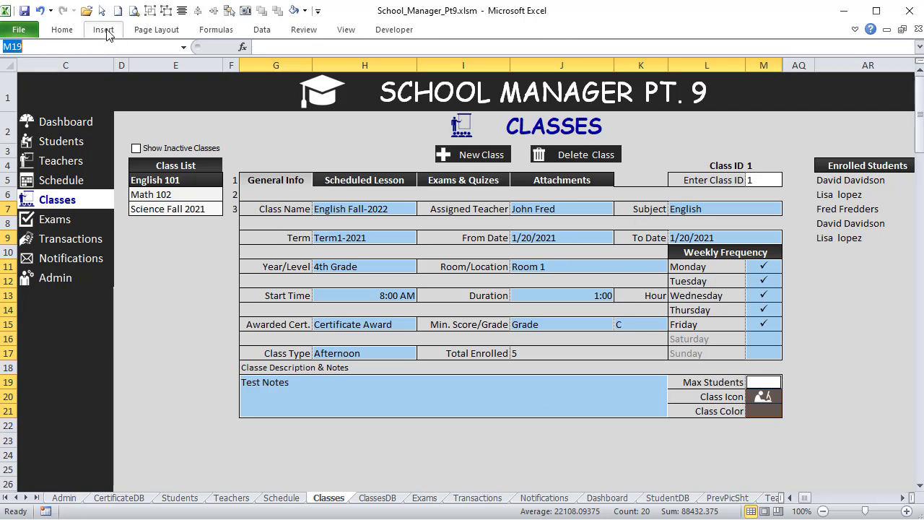
{"action": "type", "text": "Cla"}
{"action": "type", "text": "ta"}
{"action": "key", "text": "Return"}
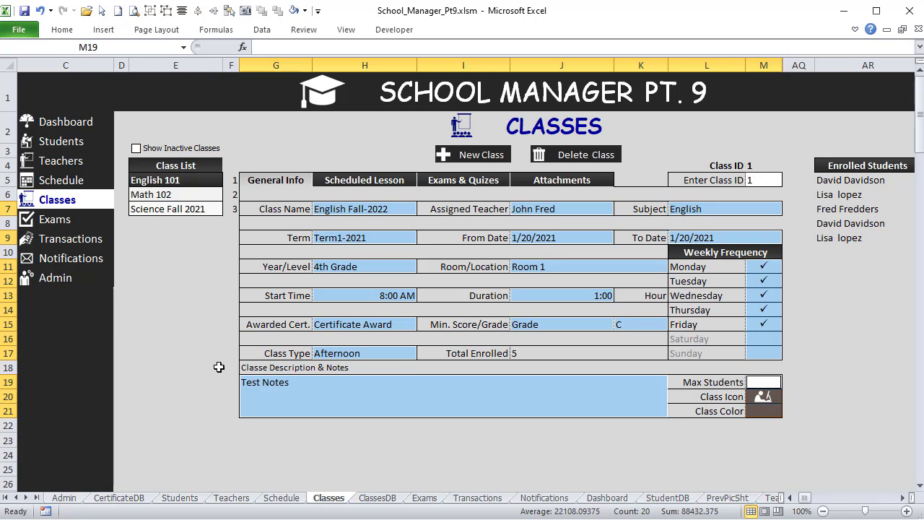
Recall the ClassData named range to check which form cells it covers, then clear the selection
{"action": "left_click", "coordinate": [280, 378]}
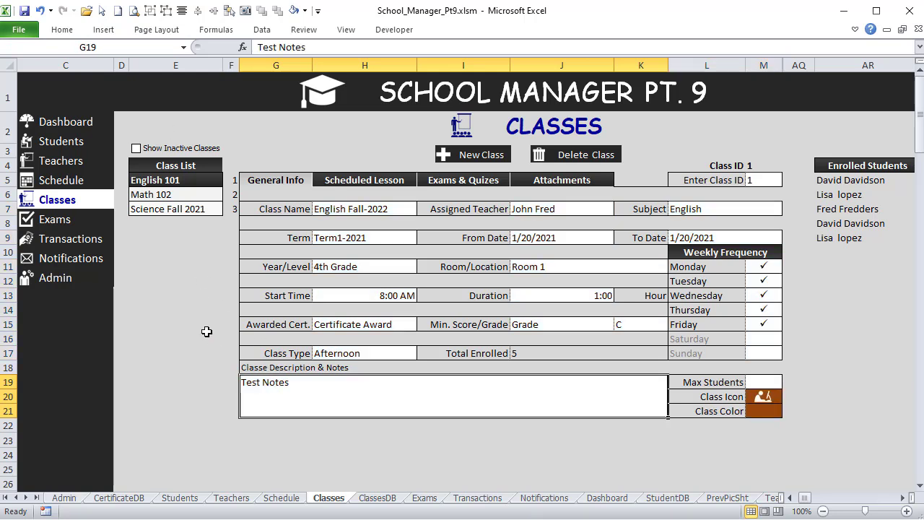
{"action": "left_click", "coordinate": [92, 47]}
{"action": "type", "text": "ClassSDa"}
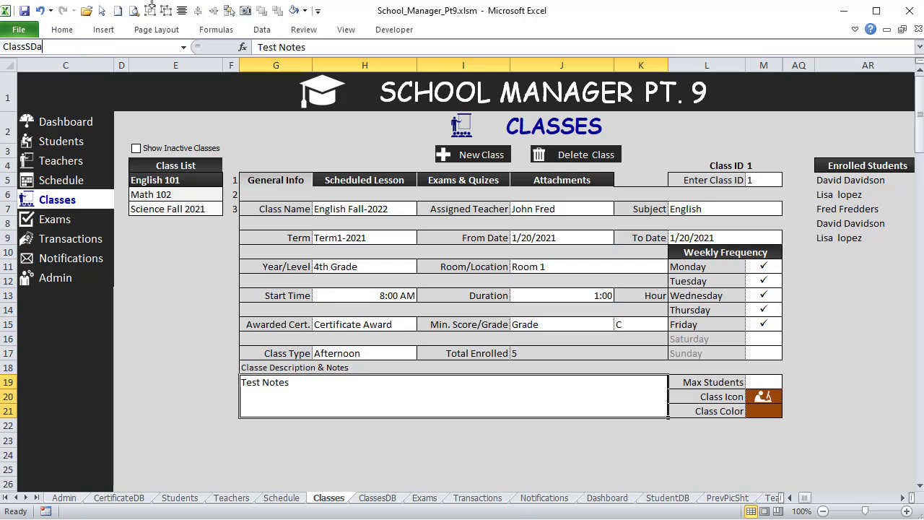
{"action": "type", "text": "ta"}
{"action": "key", "text": "Return"}
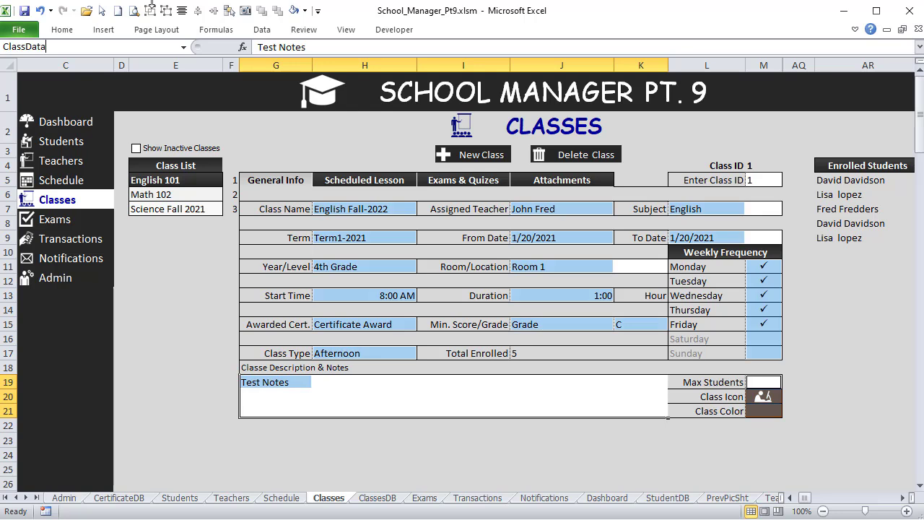
{"action": "left_click", "coordinate": [303, 394]}
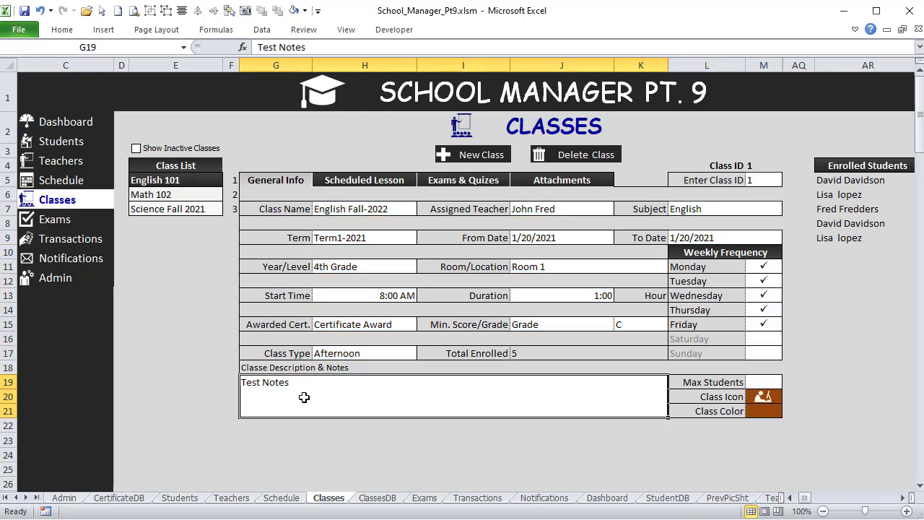
{"action": "left_click", "coordinate": [190, 379]}
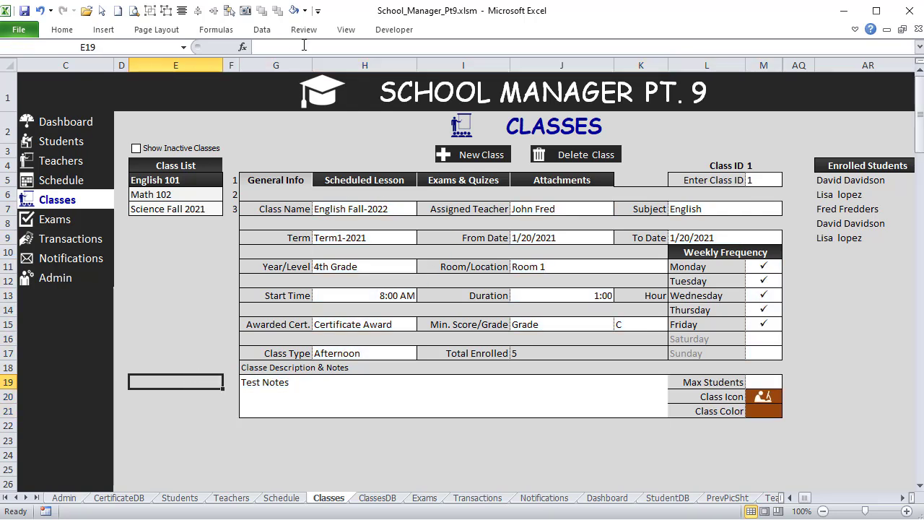
Open the Name Manager on the ClassData name and widen the window so more of its reference shows
{"action": "left_click", "coordinate": [216, 30]}
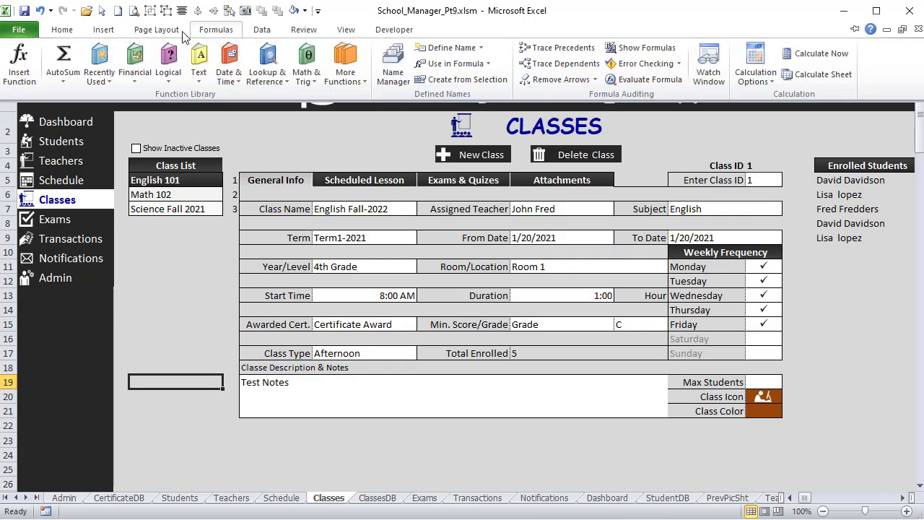
{"action": "left_click", "coordinate": [393, 67]}
{"action": "left_click", "coordinate": [408, 190]}
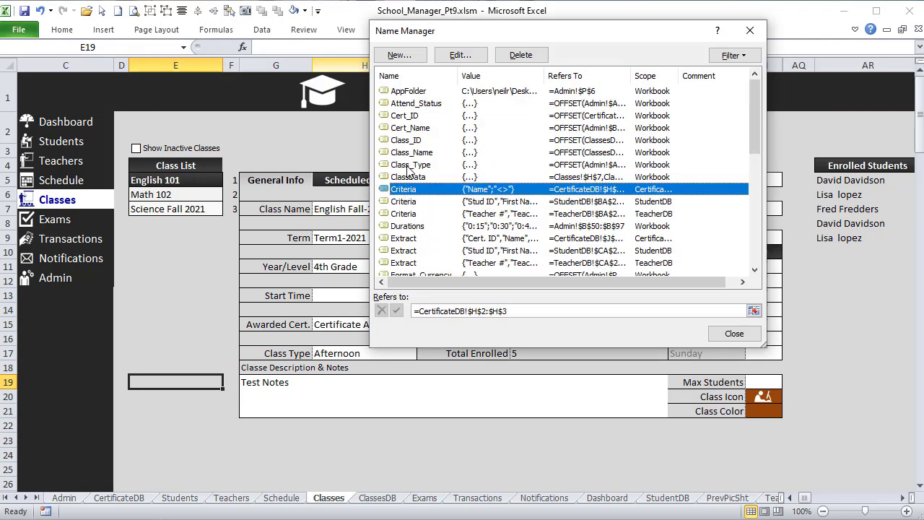
{"action": "left_click", "coordinate": [413, 156]}
{"action": "left_click", "coordinate": [435, 179]}
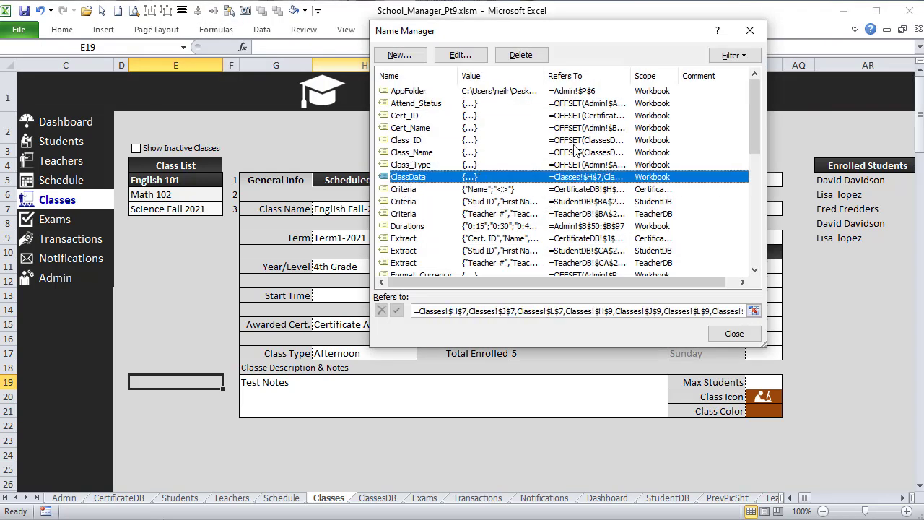
{"action": "left_click_drag", "start_coordinate": [475, 36], "coordinate": [312, 75]}
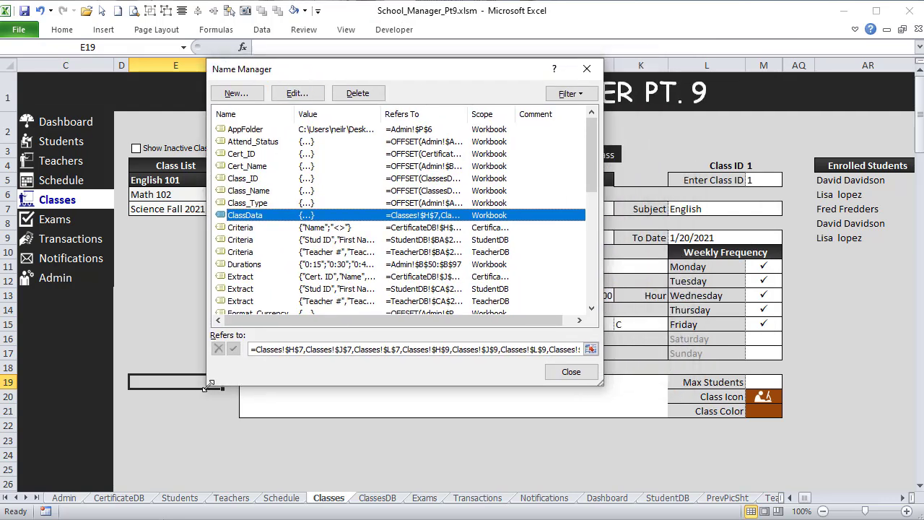
{"action": "left_click_drag", "start_coordinate": [206, 367], "coordinate": [41, 366]}
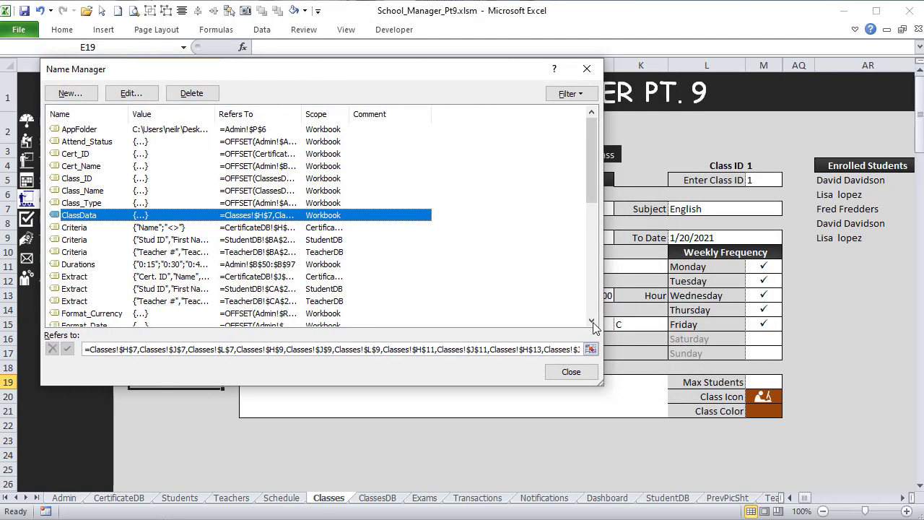
{"action": "left_click_drag", "start_coordinate": [602, 313], "coordinate": [858, 313]}
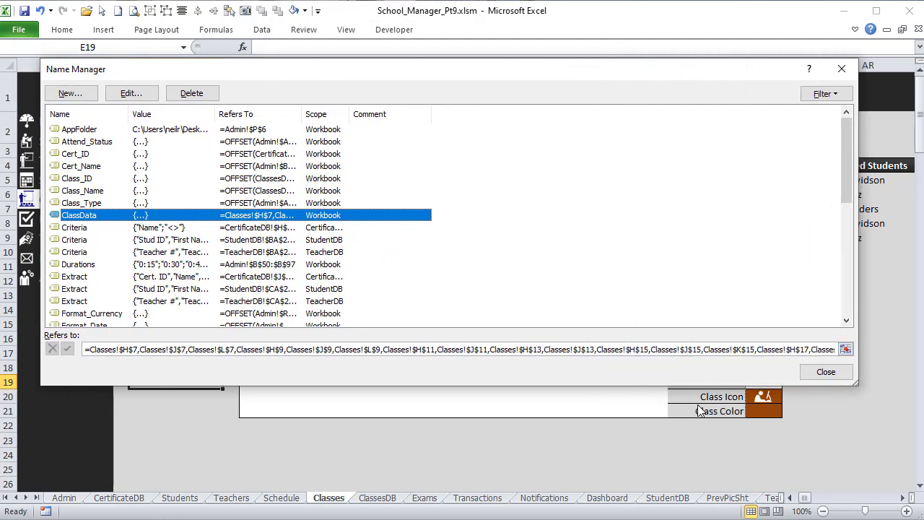
{"action": "left_click_drag", "start_coordinate": [583, 73], "coordinate": [556, 322]}
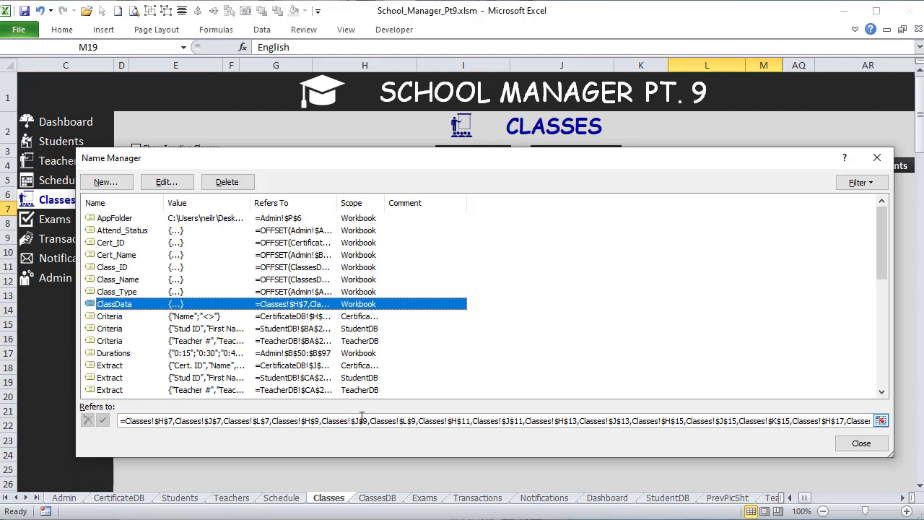
Extend the subject cell reference in ClassData to the merged range Classes!$L$7:Classes!$M$7
{"action": "left_click", "coordinate": [359, 421]}
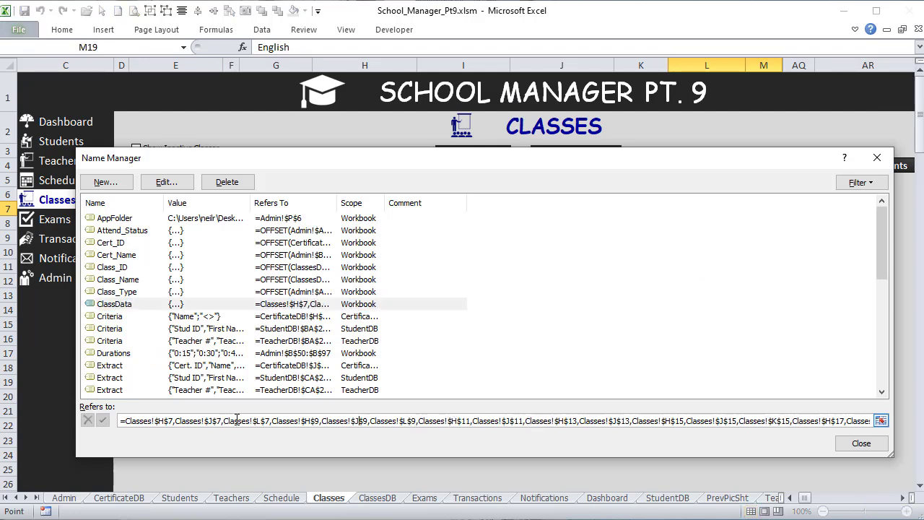
{"action": "left_click", "coordinate": [261, 420]}
{"action": "left_click_drag", "start_coordinate": [266, 421], "coordinate": [224, 422]}
{"action": "key", "text": "ctrl+c"}
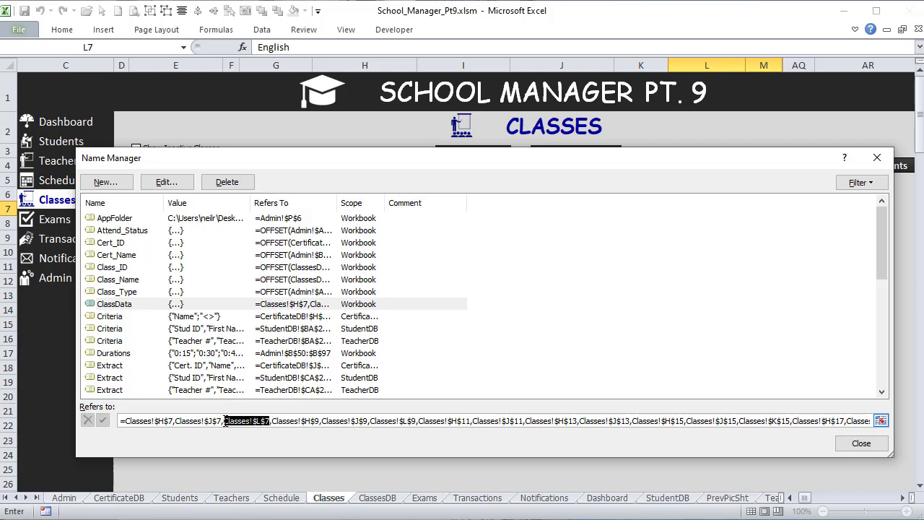
{"action": "left_click", "coordinate": [272, 422]}
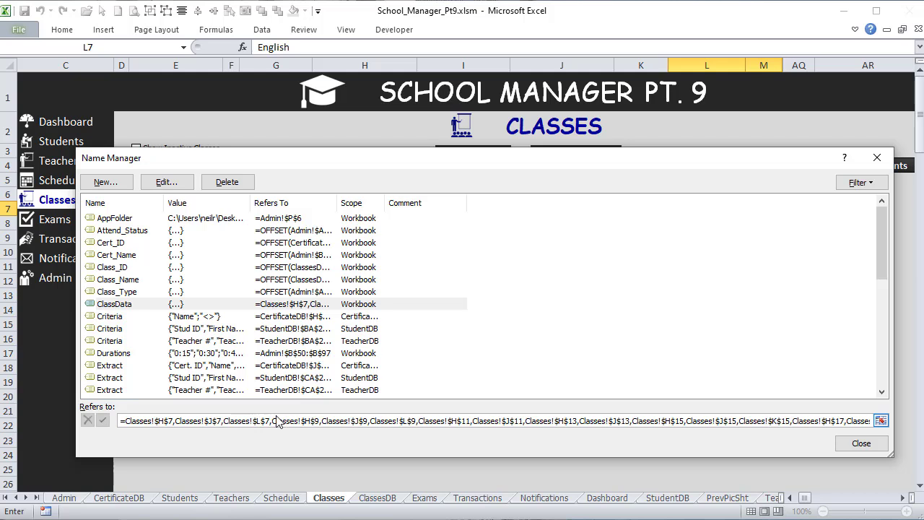
{"action": "type", "text": ":"}
{"action": "key", "text": "ctrl+v"}
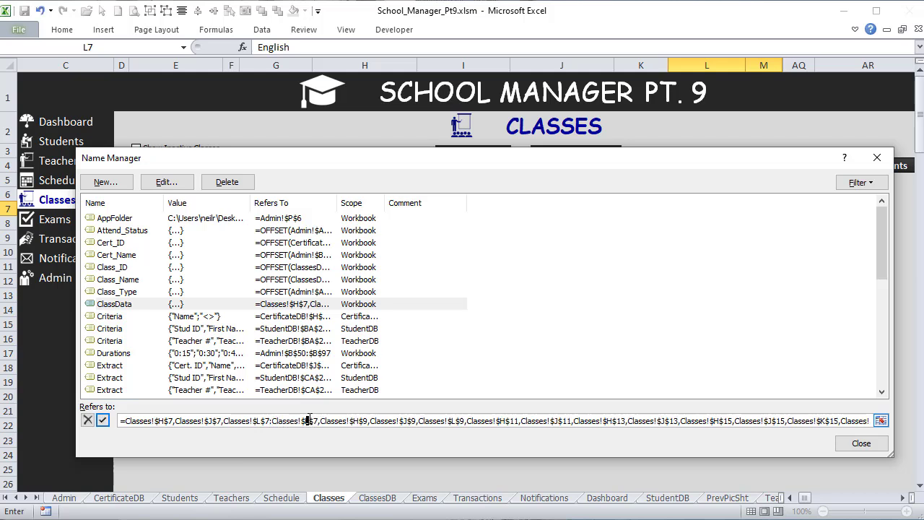
{"action": "type", "text": "M"}
Extend the To Date cell reference in ClassData to the merged range Classes!$L$9:Classes!$M$9
{"action": "mouse_move", "coordinate": [647, 165]}
{"action": "left_mouse_down"}
{"action": "mouse_move", "coordinate": [614, 312]}
{"action": "mouse_move", "coordinate": [616, 230]}
{"action": "mouse_move", "coordinate": [608, 270]}
{"action": "mouse_move", "coordinate": [607, 263]}
{"action": "mouse_move", "coordinate": [633, 172]}
{"action": "left_mouse_up"}
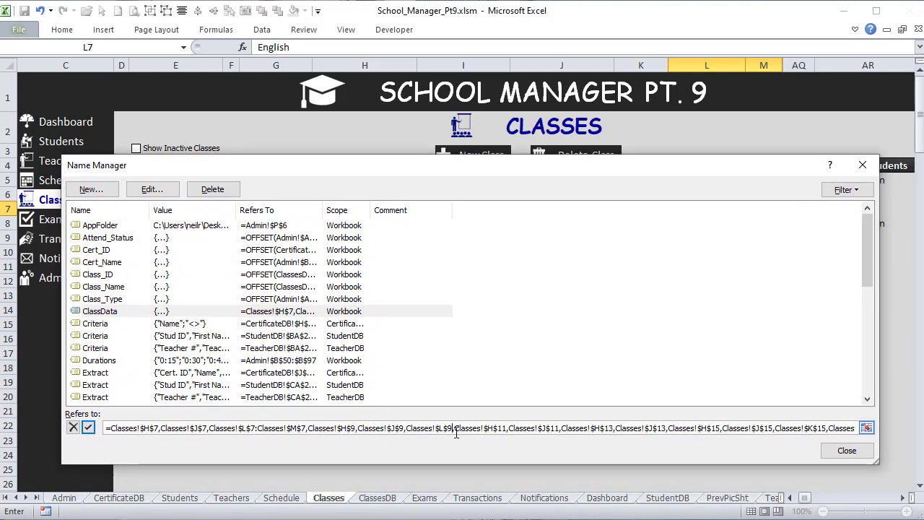
{"action": "type", "text": ":Classes!$L$7"}
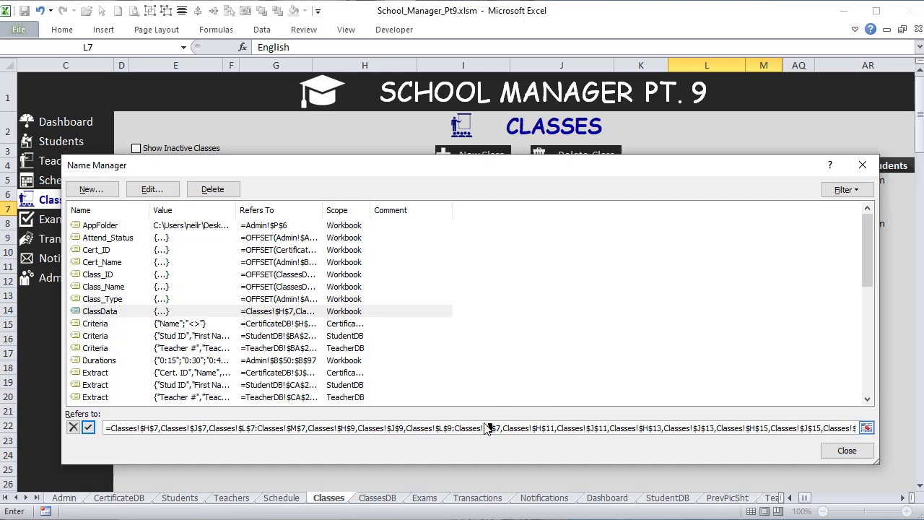
{"action": "type", "text": "M$"}
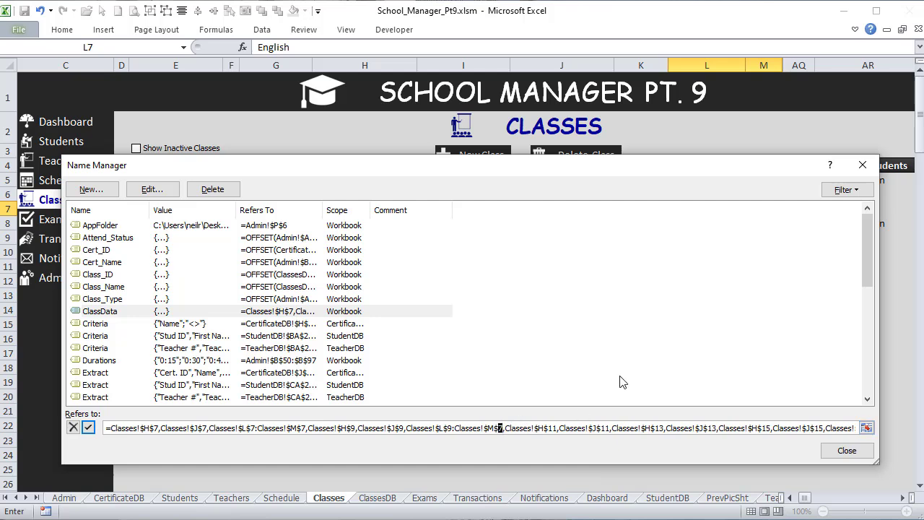
{"action": "key", "text": "Delete"}
{"action": "type", "text": "9"}
Extend the room/location cell reference in ClassData to the merged range Classes!$J$11:Classes!$K$11
{"action": "left_click_drag", "start_coordinate": [638, 168], "coordinate": [611, 168]}
{"action": "left_click_drag", "start_coordinate": [582, 427], "coordinate": [533, 428]}
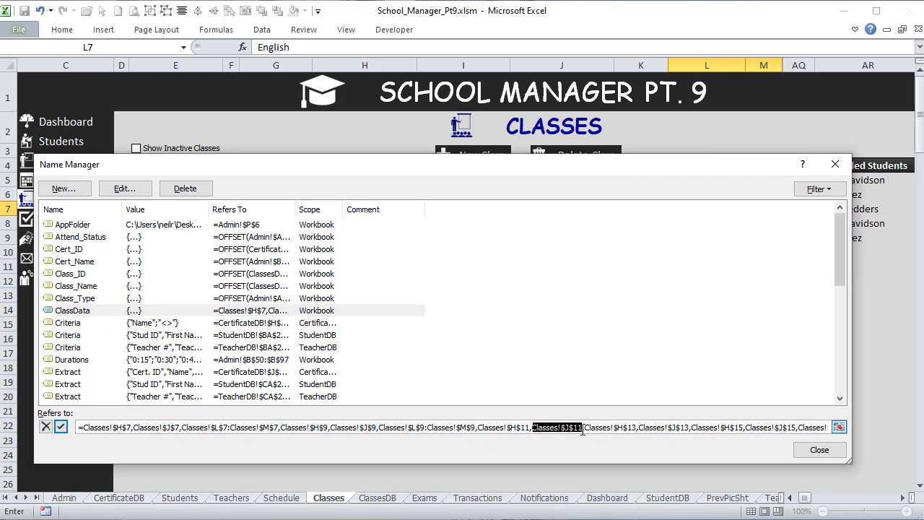
{"action": "key", "text": "ctrl+c"}
{"action": "key", "text": "Right"}
{"action": "type", "text": ":"}
{"action": "key", "text": "ctrl+v"}
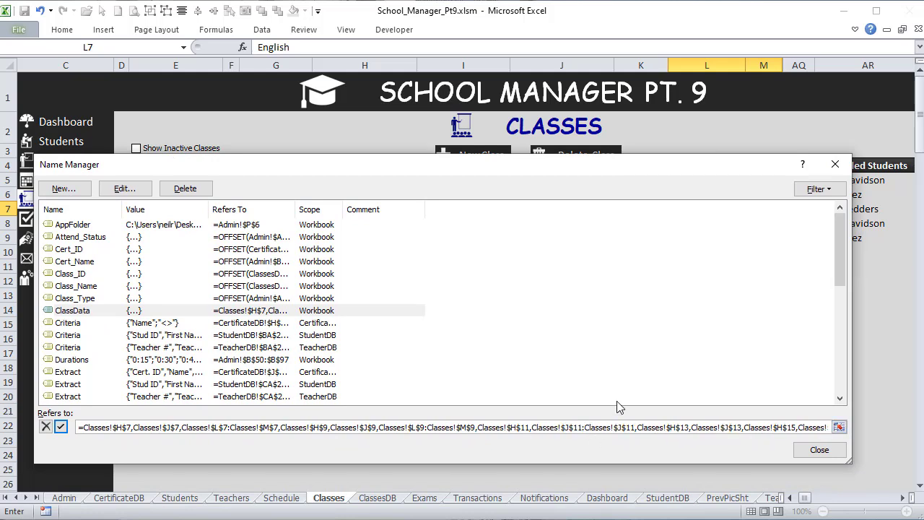
{"action": "left_click", "coordinate": [620, 427]}
{"action": "key", "text": "BackSpace"}
{"action": "type", "text": "K"}
Extend the description and notes cell reference in ClassData to the merged range Classes!$G$19:Classes!$K$21
{"action": "left_click_drag", "start_coordinate": [692, 182], "coordinate": [665, 438]}
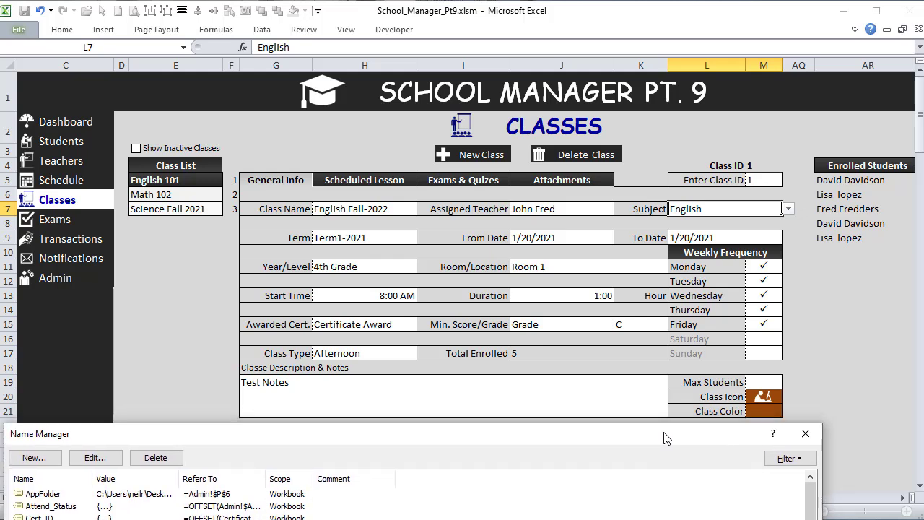
{"action": "left_click_drag", "start_coordinate": [665, 438], "coordinate": [679, 78]}
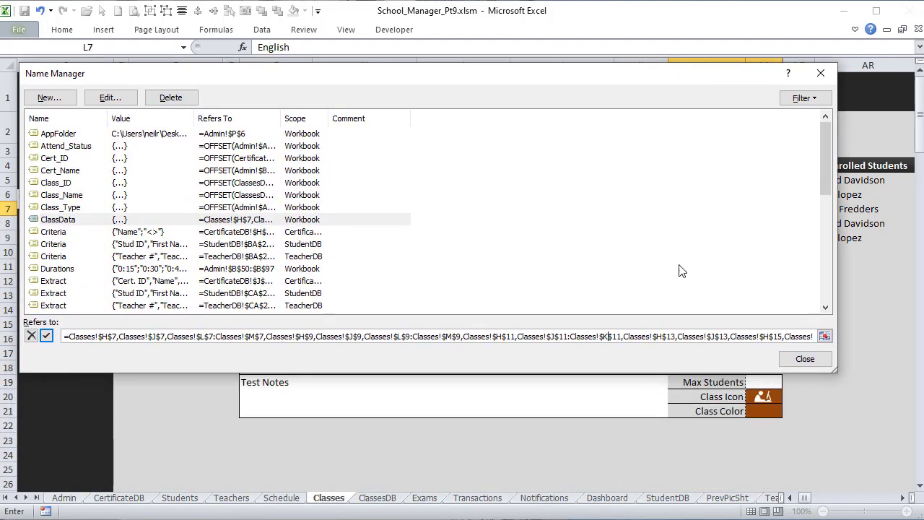
{"action": "left_click_drag", "start_coordinate": [715, 337], "coordinate": [735, 348]}
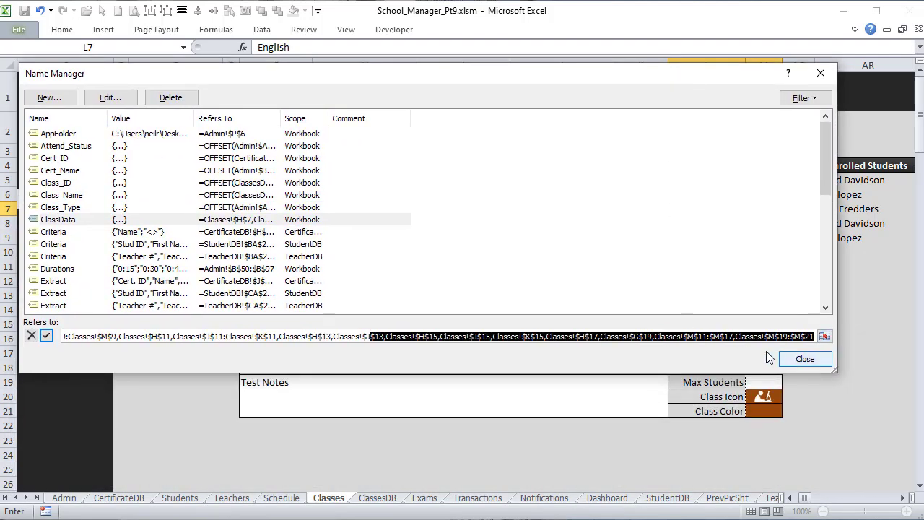
{"action": "mouse_move", "coordinate": [649, 338]}
{"action": "left_mouse_down"}
{"action": "mouse_move", "coordinate": [610, 339]}
{"action": "mouse_move", "coordinate": [650, 337]}
{"action": "left_mouse_up"}
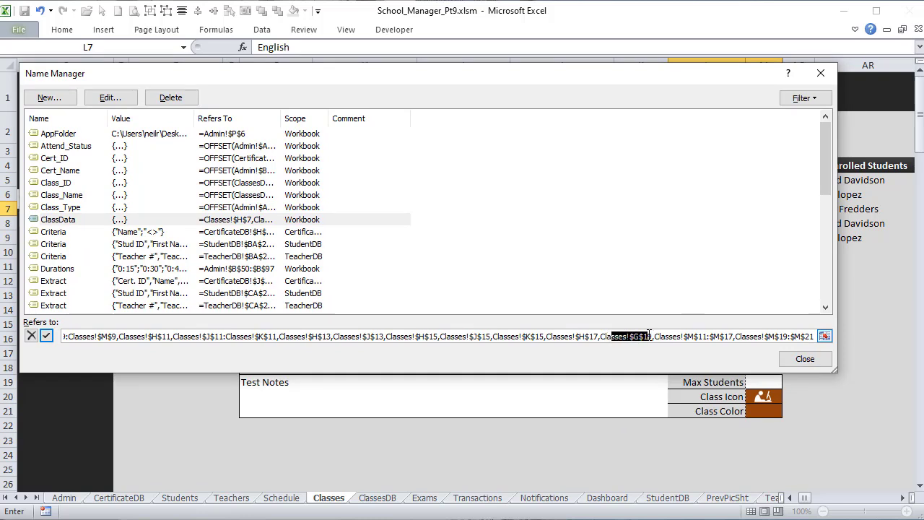
{"action": "left_click", "coordinate": [653, 337]}
{"action": "type", "text": ":"}
{"action": "key", "text": "ctrl+v"}
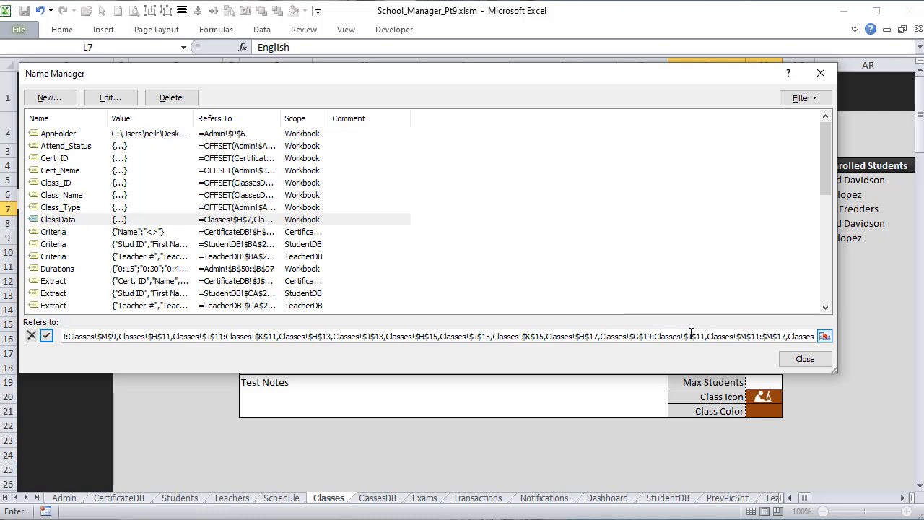
{"action": "left_click_drag", "start_coordinate": [688, 336], "coordinate": [692, 336]}
{"action": "type", "text": "K$"}
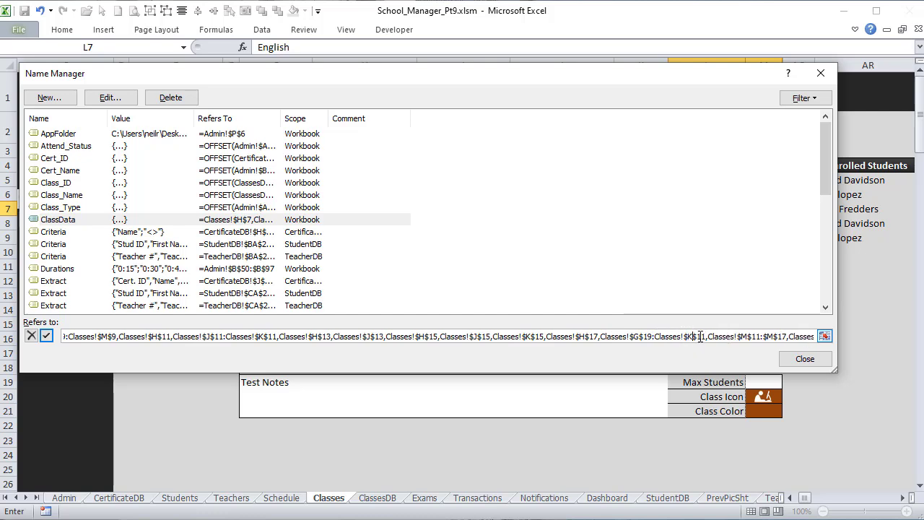
{"action": "type", "text": "2"}
Append $N$20:$N$21 to the end of the ClassData reference, save it and close the Name Manager
{"action": "left_click_drag", "start_coordinate": [771, 336], "coordinate": [831, 350]}
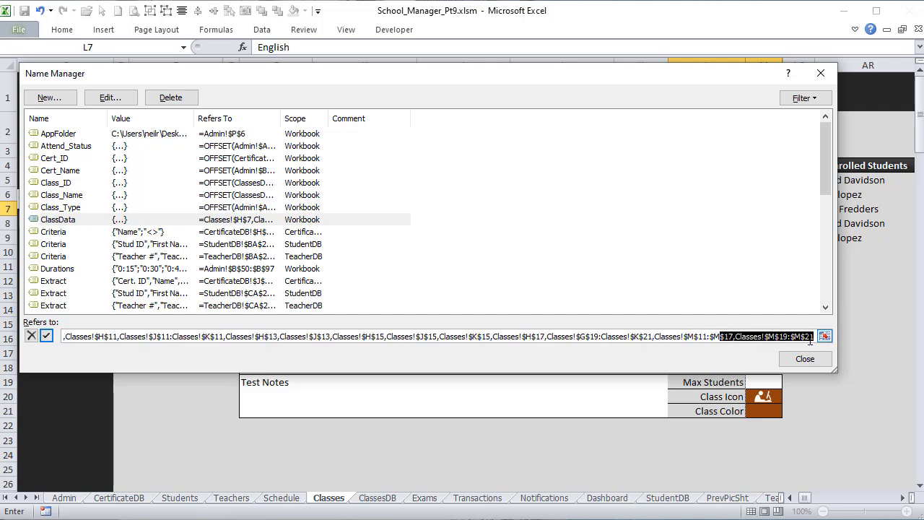
{"action": "left_click", "coordinate": [811, 336]}
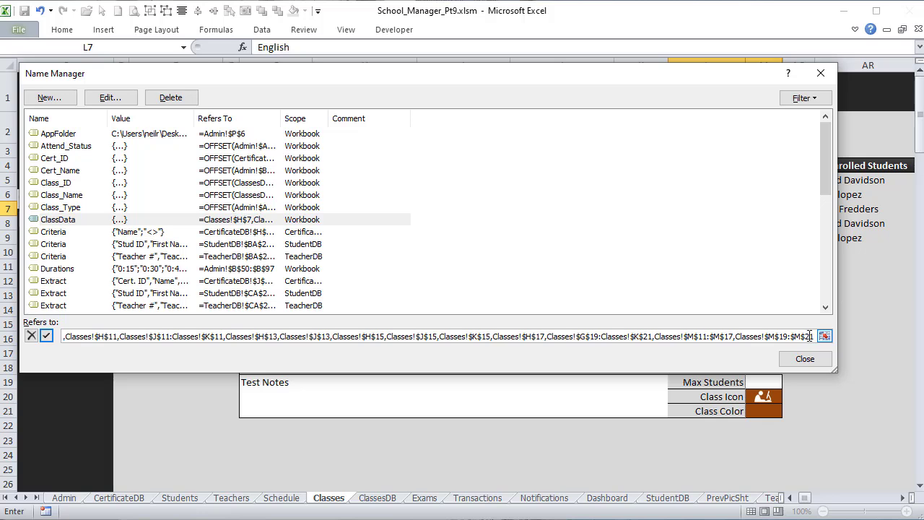
{"action": "left_click_drag", "start_coordinate": [814, 338], "coordinate": [793, 339]}
{"action": "left_click", "coordinate": [814, 338]}
{"action": "type", "text": ","}
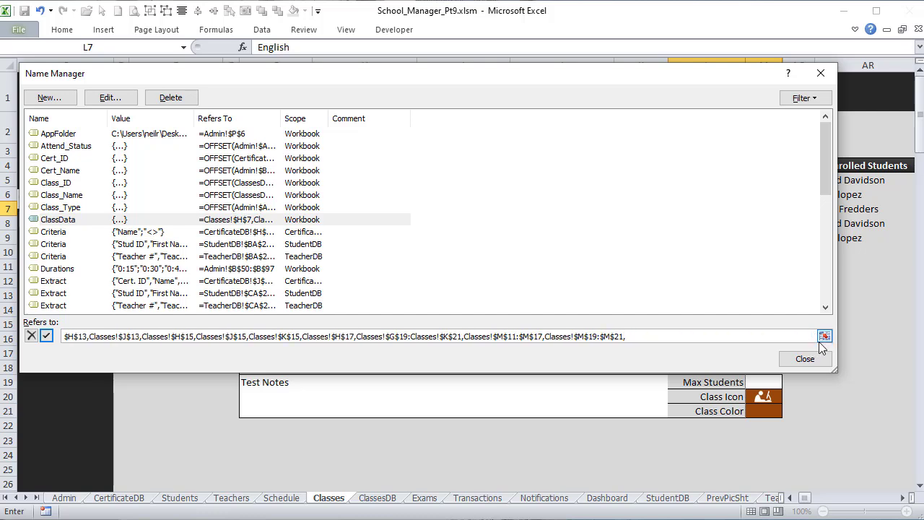
{"action": "key", "text": "ctrl+v"}
{"action": "type", "text": ":N"}
{"action": "key", "text": "BackSpace"}
{"action": "type", "text": "$M$21"}
{"action": "left_click", "coordinate": [633, 336]}
{"action": "key", "text": "BackSpace"}
{"action": "type", "text": "N"}
{"action": "left_click_drag", "start_coordinate": [645, 335], "coordinate": [653, 337]}
{"action": "left_click", "coordinate": [672, 336]}
{"action": "key", "text": "BackSpace"}
{"action": "left_click", "coordinate": [662, 335]}
{"action": "key", "text": "BackSpace"}
{"action": "type", "text": "N"}
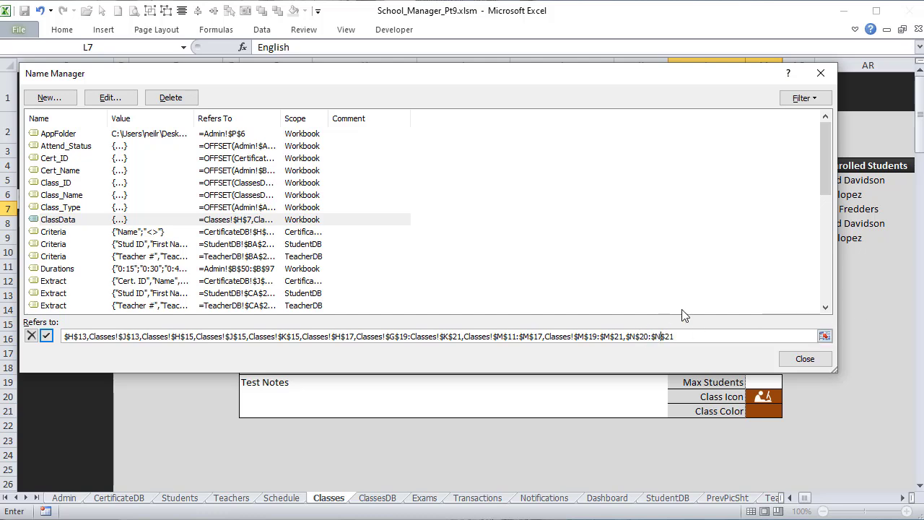
{"action": "left_click", "coordinate": [46, 336]}
{"action": "left_click_drag", "start_coordinate": [459, 73], "coordinate": [545, 127]}
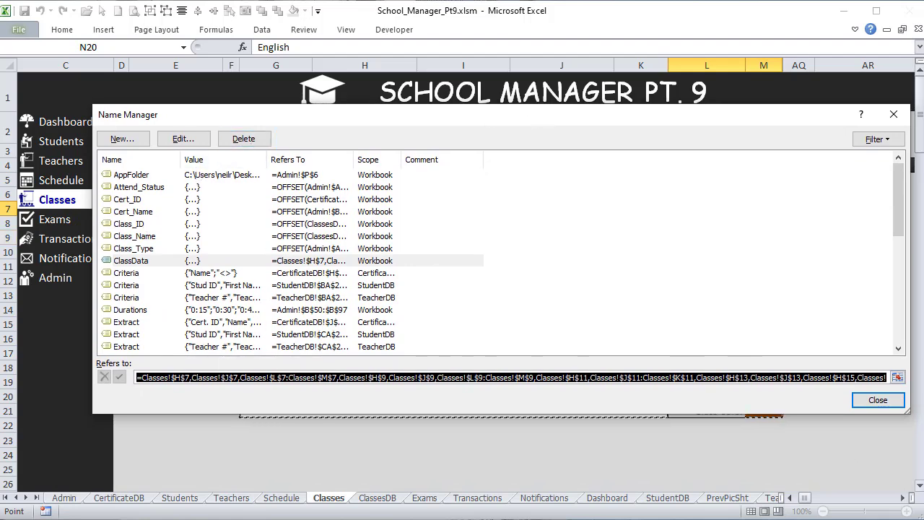
{"action": "left_click", "coordinate": [879, 402]}
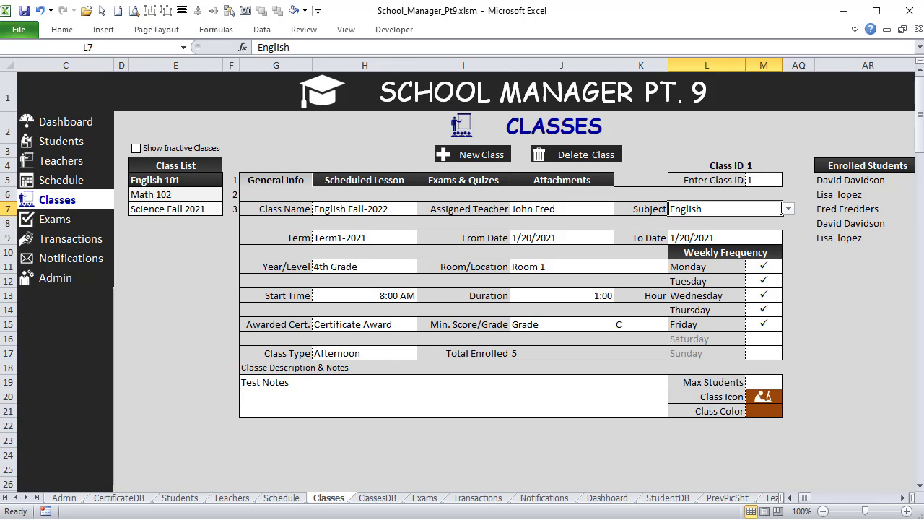
Create an empty Class_AddNew macro above Class_Load in the Classes_Macros module of the VBA editor
{"action": "left_click", "coordinate": [395, 30]}
{"action": "left_click", "coordinate": [16, 72]}
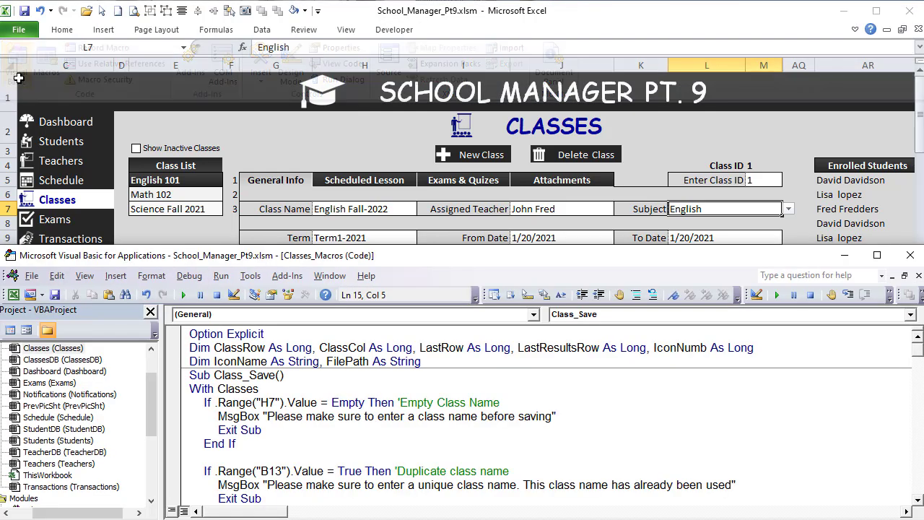
{"action": "left_click_drag", "start_coordinate": [223, 249], "coordinate": [228, 63]}
{"action": "left_click", "coordinate": [50, 400]}
{"action": "left_click", "coordinate": [241, 366]}
{"action": "scroll", "coordinate": [263, 368], "scroll_direction": "down", "scroll_amount": 7}
{"action": "left_click", "coordinate": [263, 251]}
{"action": "left_click", "coordinate": [249, 237]}
{"action": "type", "text": "AddNew("}
{"action": "key", "text": "Down"}
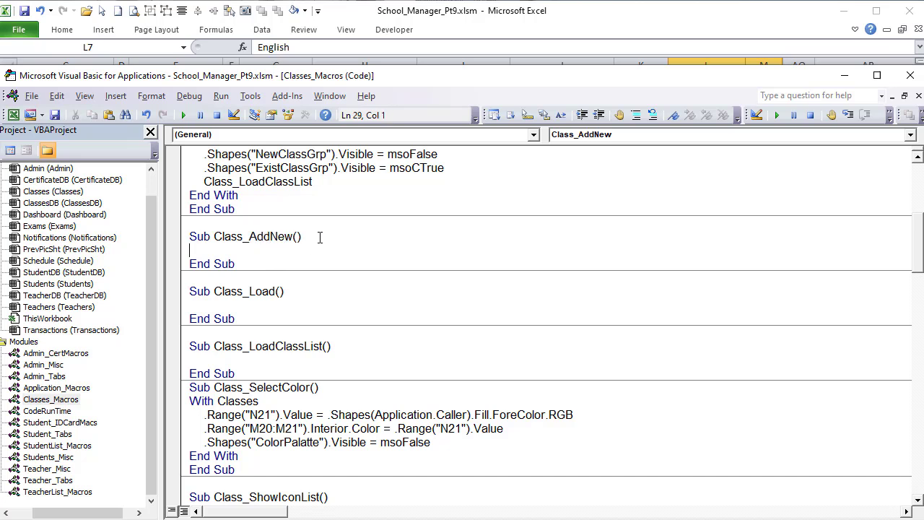
Add a With Classes block inside the Class_AddNew macro
{"action": "type", "text": "with C"}
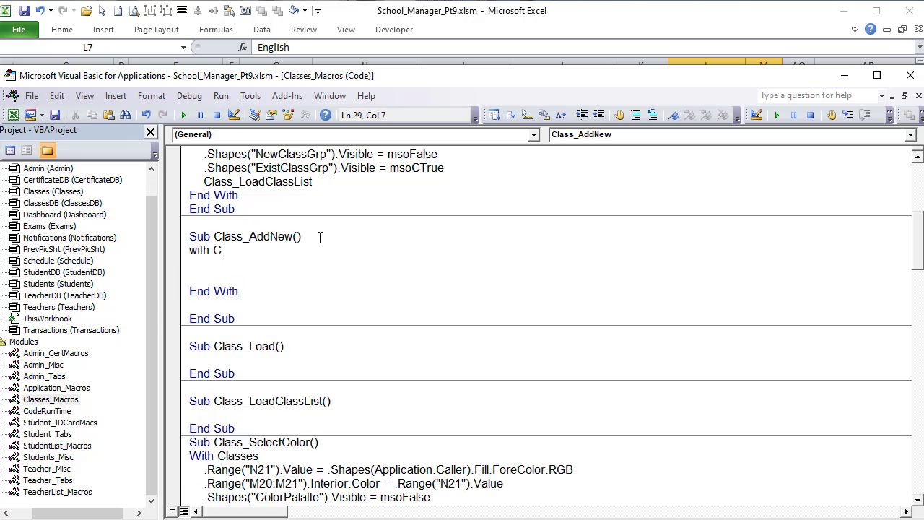
{"action": "type", "text": "lasses"}
{"action": "key", "text": "Return"}
{"action": "key", "text": "Tab"}
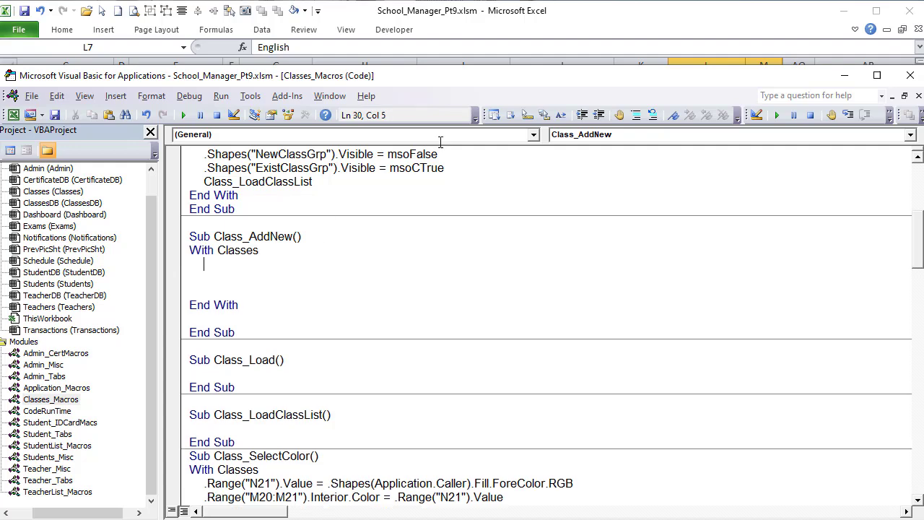
Locate the Class Load cell, and in Class_AddNew write .Range("B4").Value = True with the comment "set Class Load to True"
{"action": "left_click", "coordinate": [543, 27]}
{"action": "left_click_drag", "start_coordinate": [357, 214], "coordinate": [703, 392]}
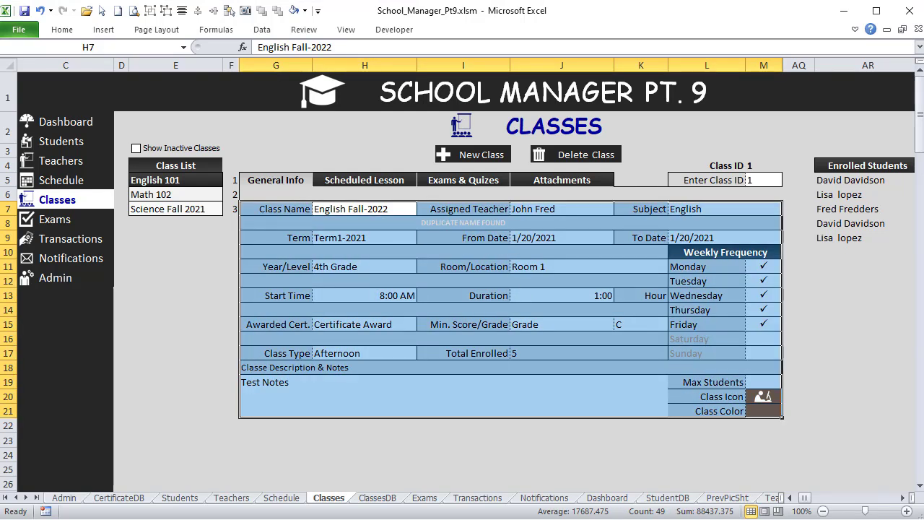
{"action": "left_click_drag", "start_coordinate": [813, 504], "coordinate": [806, 505]}
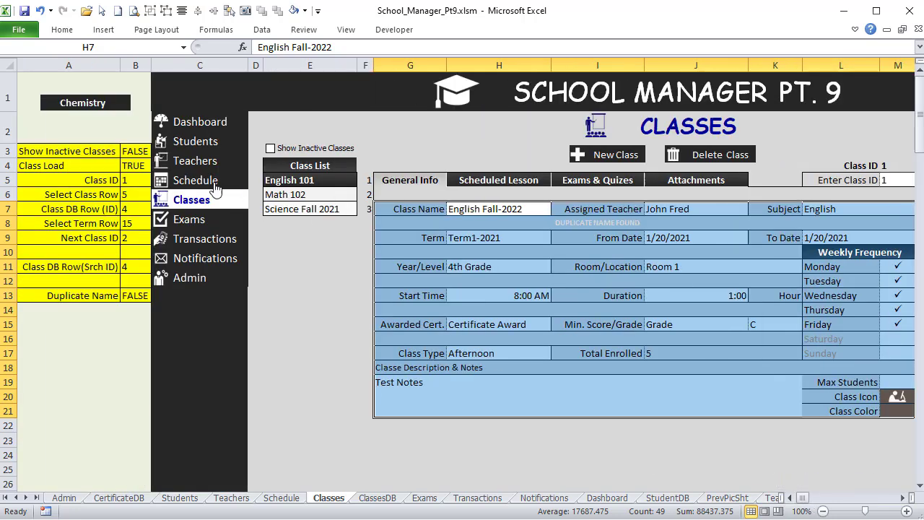
{"action": "left_click", "coordinate": [134, 165]}
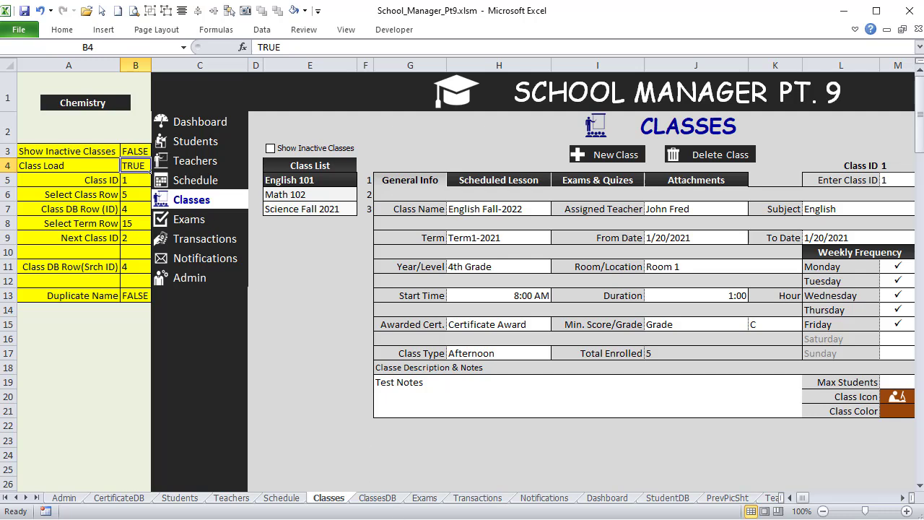
{"action": "key", "text": "alt+F11"}
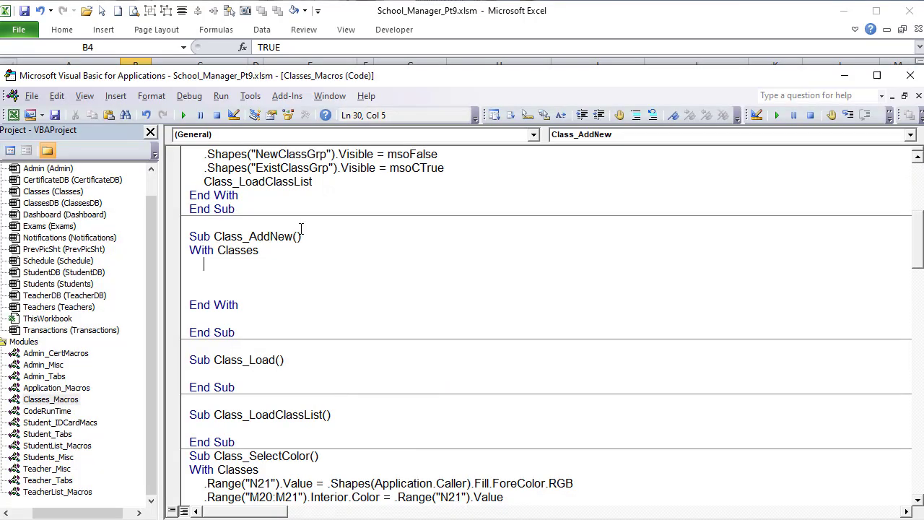
{"action": "type", "text": ".Range(\"\").value"}
{"action": "key", "text": "Left"}
{"action": "key", "text": "Left"}
{"action": "key", "text": "Left"}
{"action": "key", "text": "Left"}
{"action": "key", "text": "Left"}
{"action": "key", "text": "Left"}
{"action": "key", "text": "Left"}
{"action": "key", "text": "Left"}
{"action": "type", "text": "B"}
{"action": "key", "text": "BackSpace"}
{"action": "key", "text": "BackSpace"}
{"action": "type", "text": "B4"}
{"action": "key", "text": "End"}
{"action": "type", "text": "= True 'set Class Load to True"}
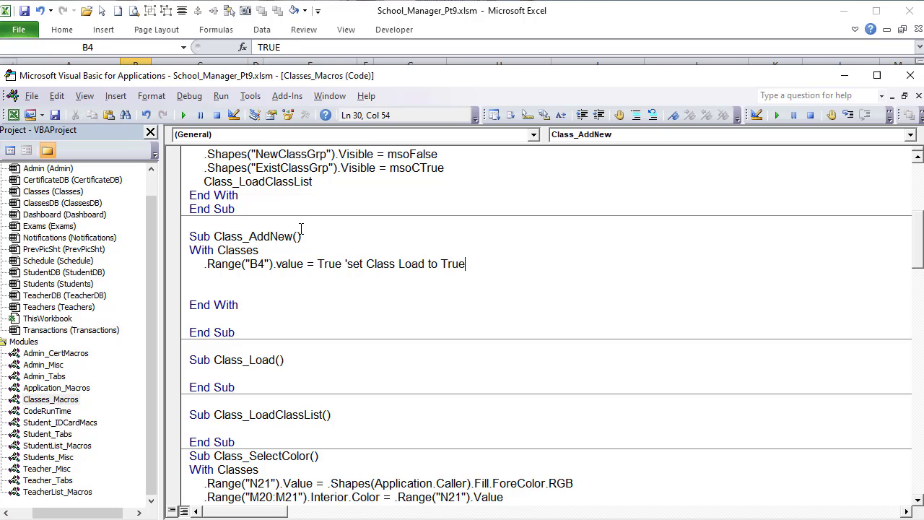
Copy the B4 line to just above End With and change its value and comment to False
{"action": "left_click_drag", "start_coordinate": [439, 264], "coordinate": [207, 265]}
{"action": "key", "text": "ctrl+c"}
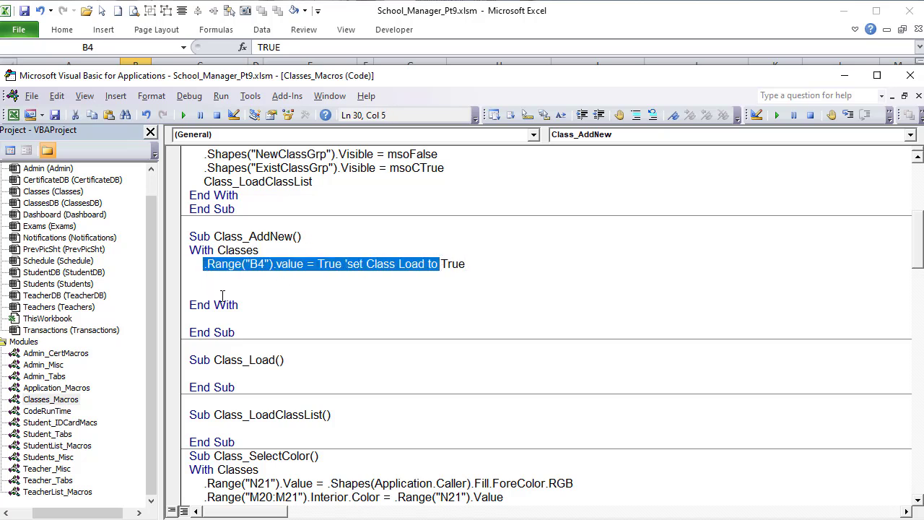
{"action": "left_click", "coordinate": [222, 293]}
{"action": "key", "text": "ctrl+v"}
{"action": "type", "text": "False"}
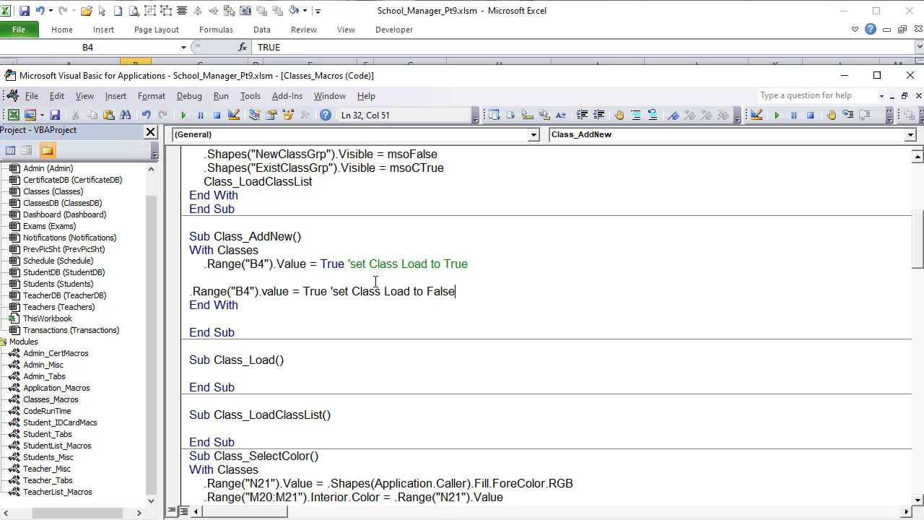
{"action": "left_click", "coordinate": [327, 292]}
{"action": "double_click", "coordinate": [306, 291]}
{"action": "type", "text": "False"}
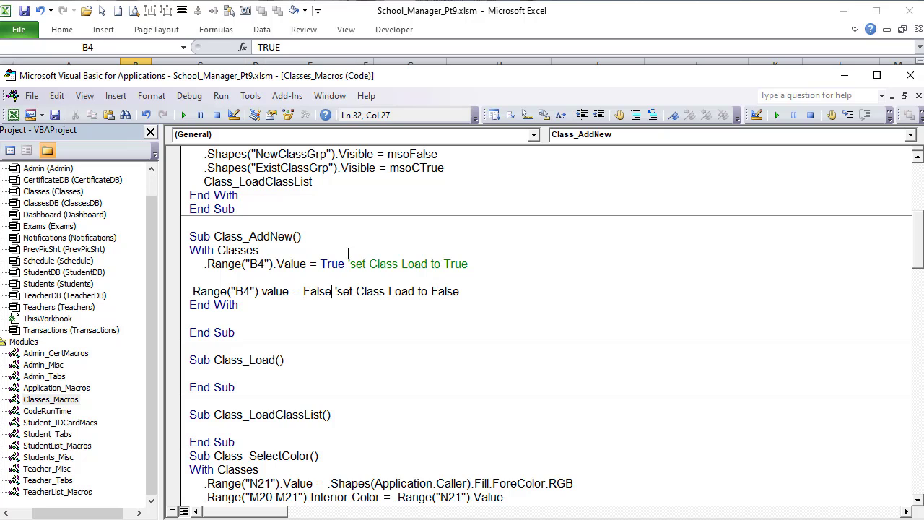
Insert three blank lines after the first B4 line in Class_AddNew and indent the closing B4 line to match it
{"action": "left_click", "coordinate": [512, 265]}
{"action": "key", "text": "Return"}
{"action": "key", "text": "Return"}
{"action": "key", "text": "Return"}
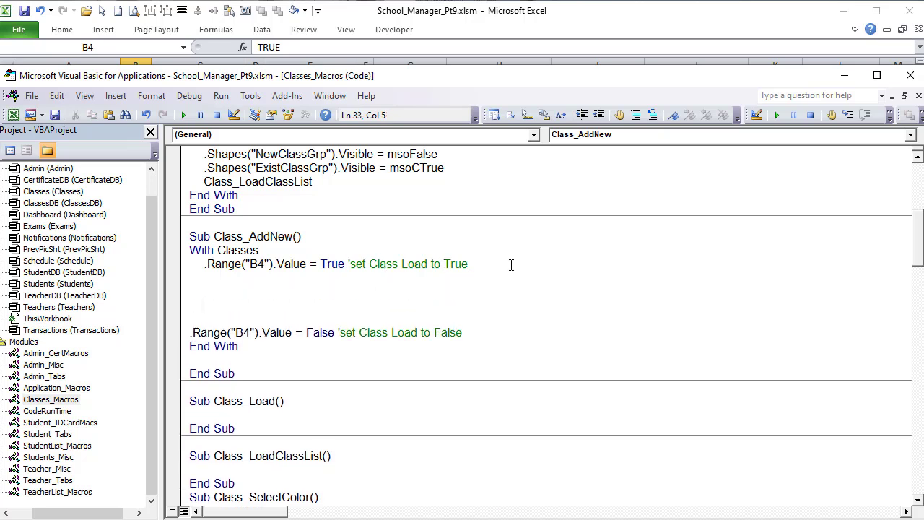
{"action": "left_click_drag", "start_coordinate": [481, 341], "coordinate": [130, 255]}
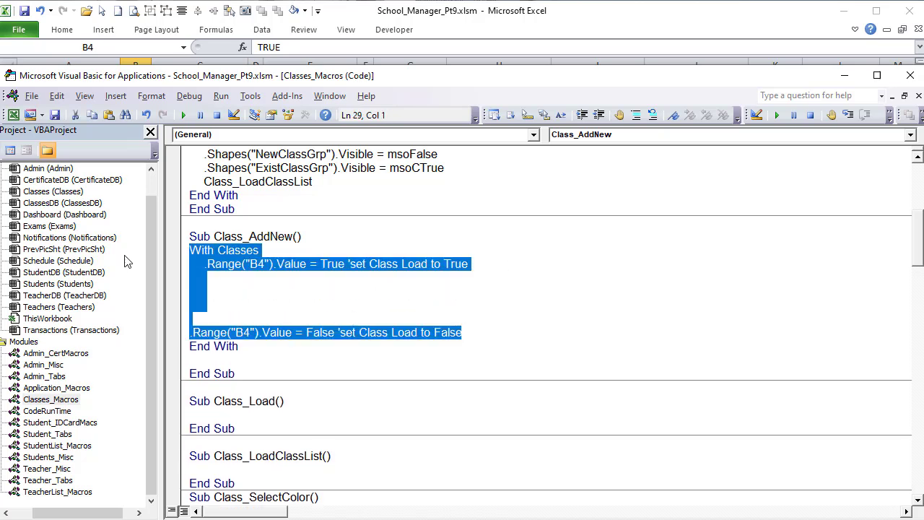
{"action": "left_click", "coordinate": [253, 292]}
{"action": "left_click_drag", "start_coordinate": [467, 332], "coordinate": [141, 271]}
{"action": "key", "text": "shift+Tab"}
{"action": "key", "text": "Tab"}
{"action": "left_click", "coordinate": [239, 282]}
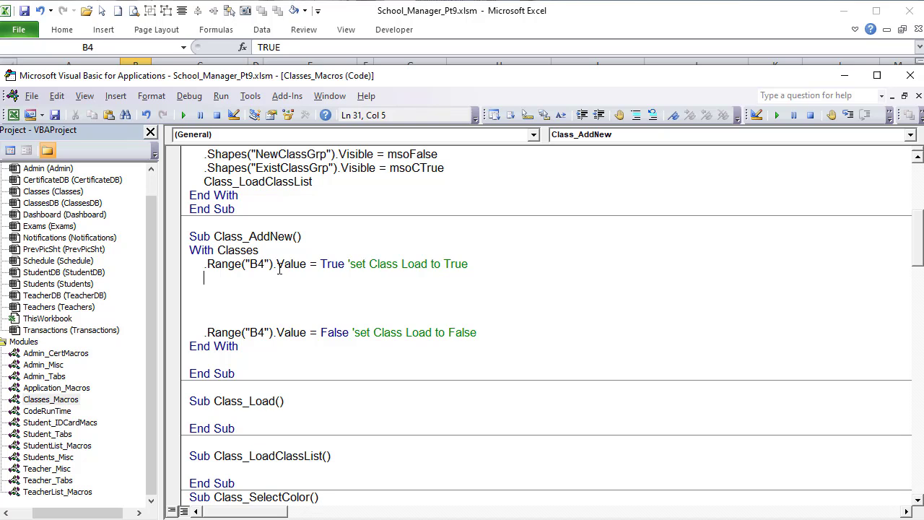
Add the line .Range("ClassData").ClearContents below the first B4 line in Class_AddNew
{"action": "type", "text": "."}
{"action": "type", "text": "Range(\" \").value"}
{"action": "key", "text": "Left"}
{"action": "key", "text": "Left"}
{"action": "key", "text": "Left"}
{"action": "key", "text": "Left"}
{"action": "key", "text": "Left"}
{"action": "key", "text": "Left"}
{"action": "key", "text": "Left"}
{"action": "key", "text": "Left"}
{"action": "key", "text": "BackSpace"}
{"action": "type", "text": "CLass"}
{"action": "key", "text": "BackSpace"}
{"action": "key", "text": "BackSpace"}
{"action": "key", "text": "BackSpace"}
{"action": "key", "text": "BackSpace"}
{"action": "type", "text": "lassData"}
{"action": "key", "text": "BackSpace"}
{"action": "key", "text": "BackSpace"}
{"action": "key", "text": "BackSpace"}
{"action": "key", "text": "BackSpace"}
{"action": "key", "text": "BackSpace"}
{"action": "key", "text": "BackSpace"}
{"action": "type", "text": ".clearcon"}
{"action": "key", "text": "Tab"}
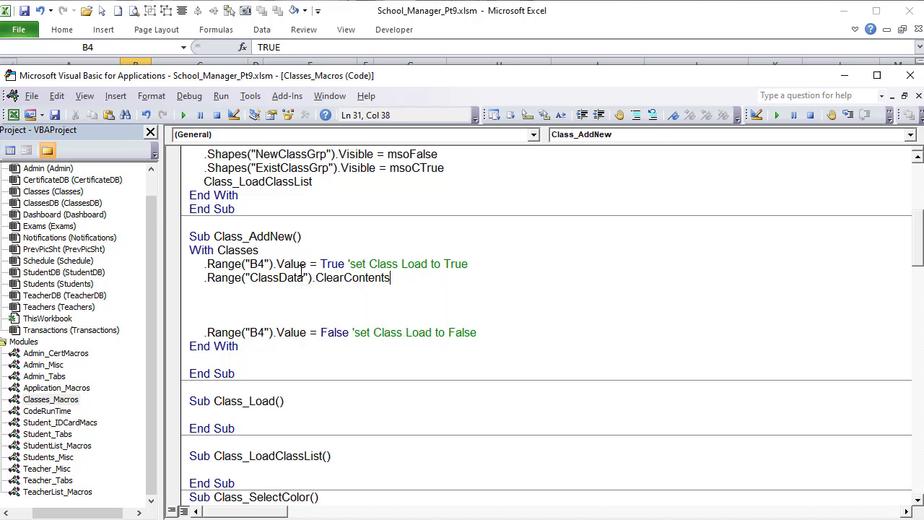
{"action": "key", "text": "Return"}
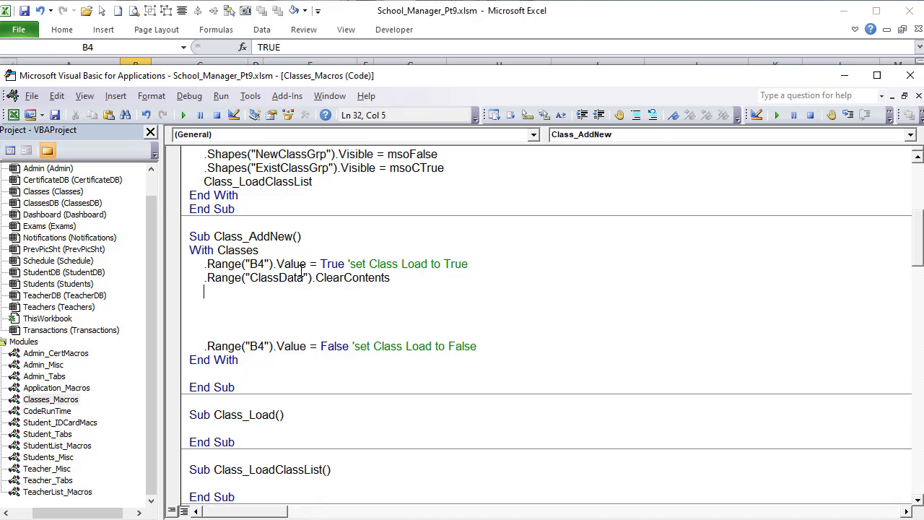
Add .Shapes("ClassIcon").Delete to Class_AddNew, enclosed between On Error Resume Next and On Error GoTo 0
{"action": "type", "text": "onn"}
{"action": "key", "text": "Return"}
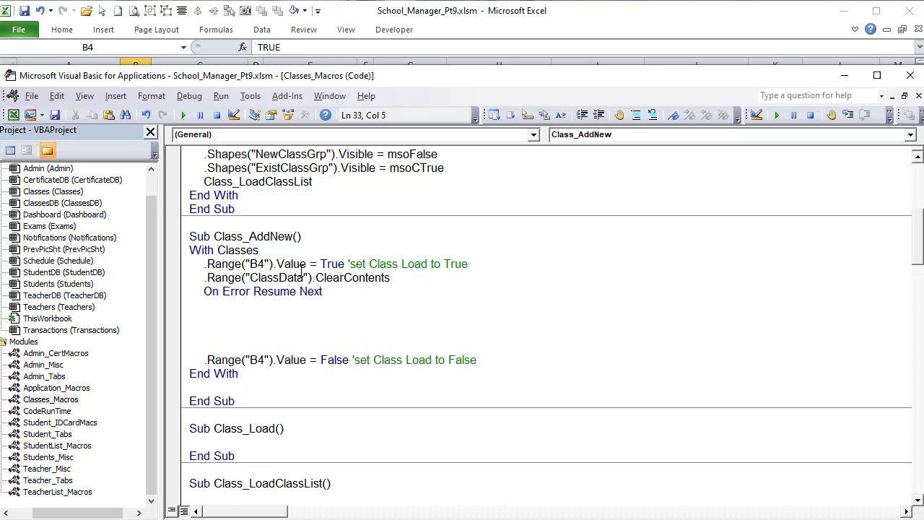
{"action": "type", "text": ".sh"}
{"action": "key", "text": "Tab"}
{"action": "type", "text": "(\"ClassIcon"}
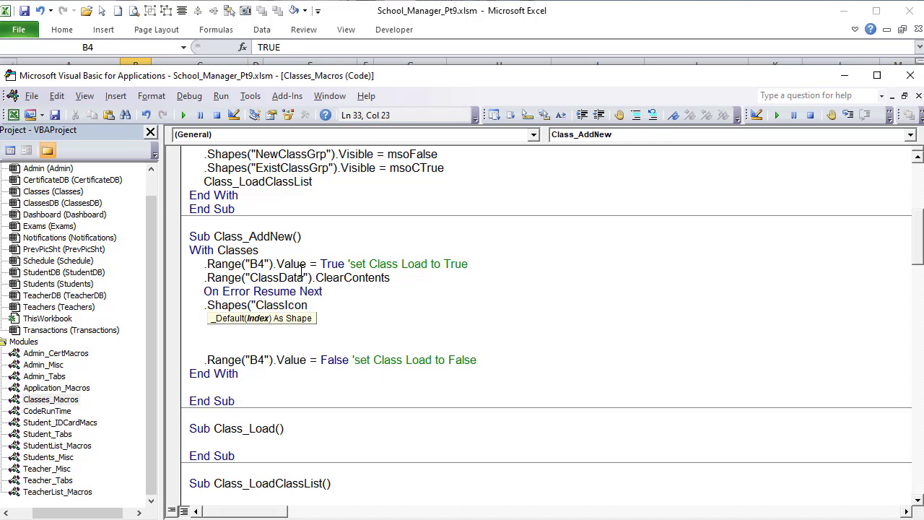
{"action": "type", "text": "\").d"}
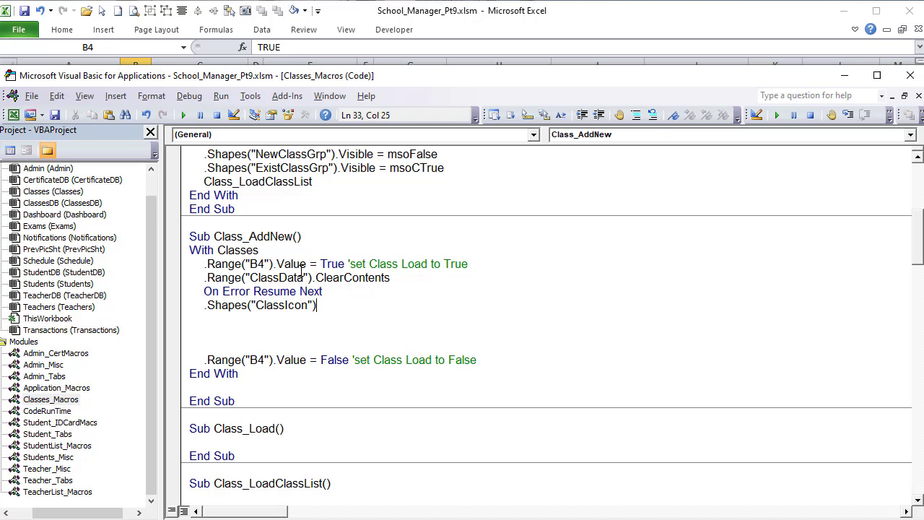
{"action": "key", "text": "Tab"}
{"action": "key", "text": "Return"}
{"action": "type", "text": "on error goto 0"}
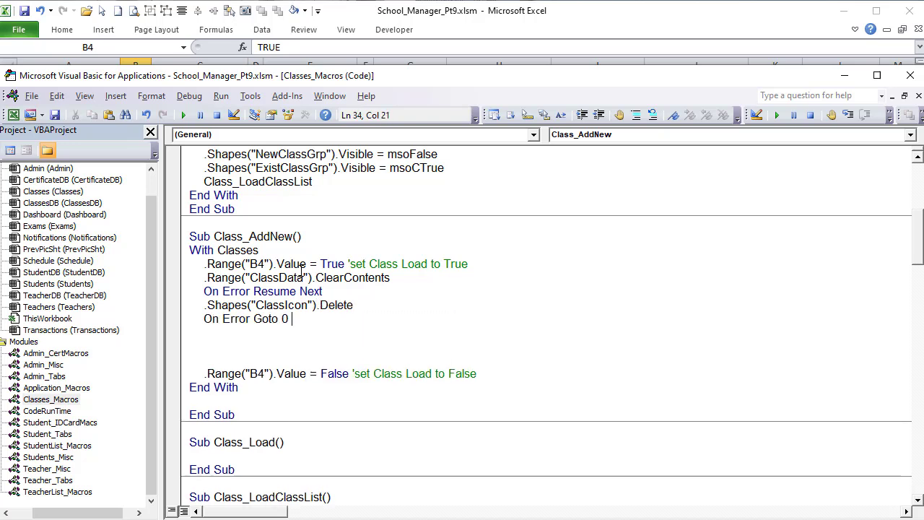
{"action": "key", "text": "Return"}
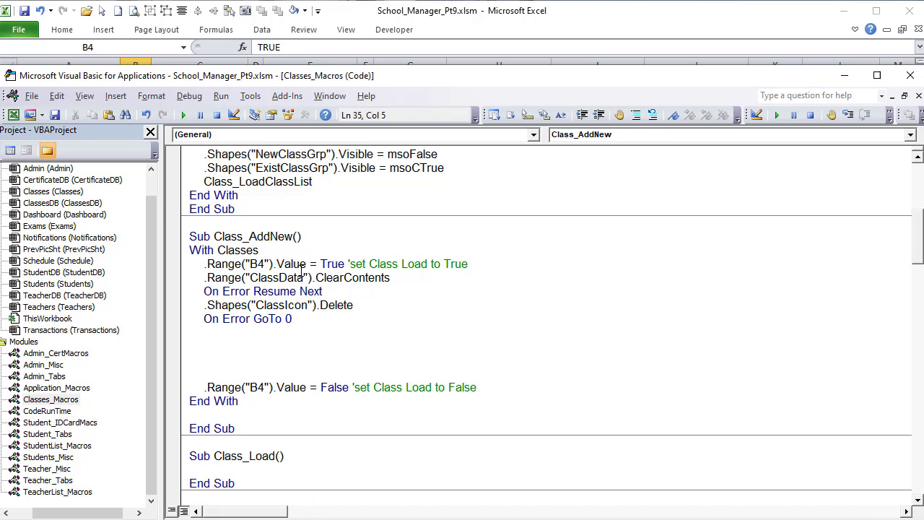
Examine the Class Icon and Class Color cells M20:M21 on the Classes sheet
{"action": "left_click", "coordinate": [556, 7]}
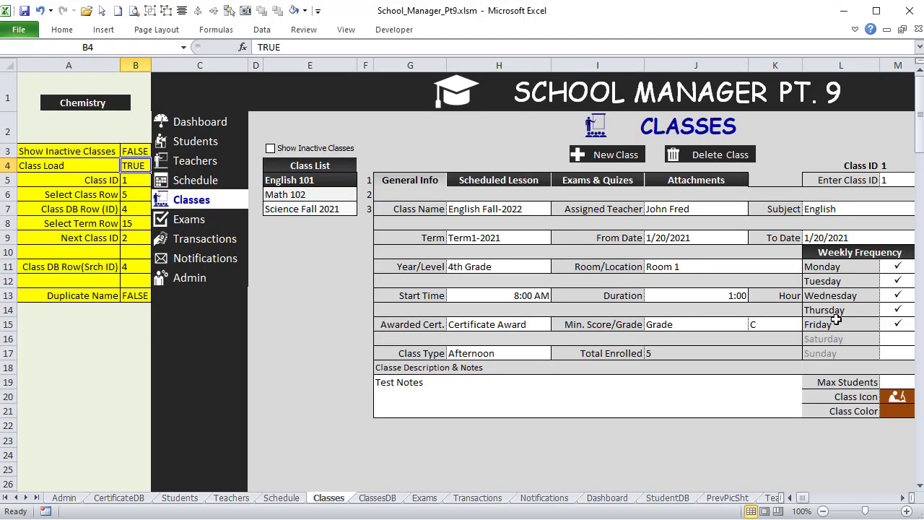
{"action": "left_click_drag", "start_coordinate": [885, 397], "coordinate": [887, 403]}
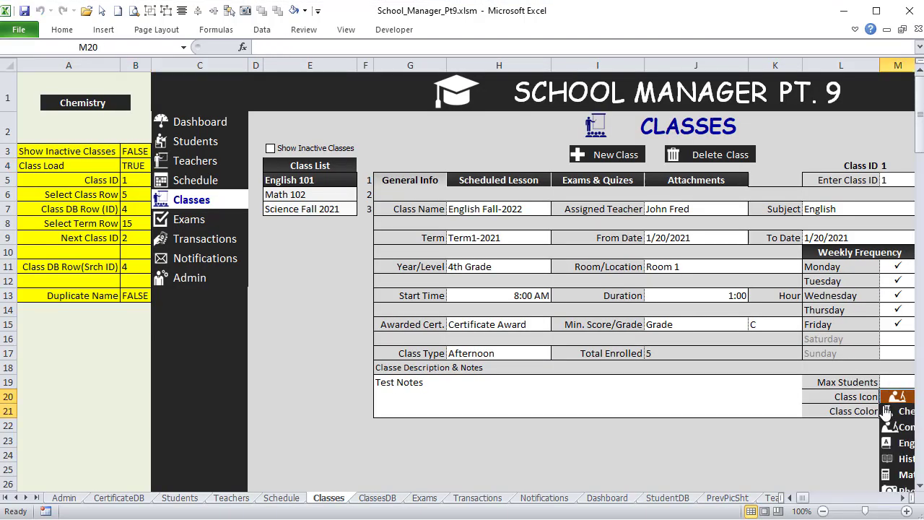
{"action": "left_click", "coordinate": [903, 498]}
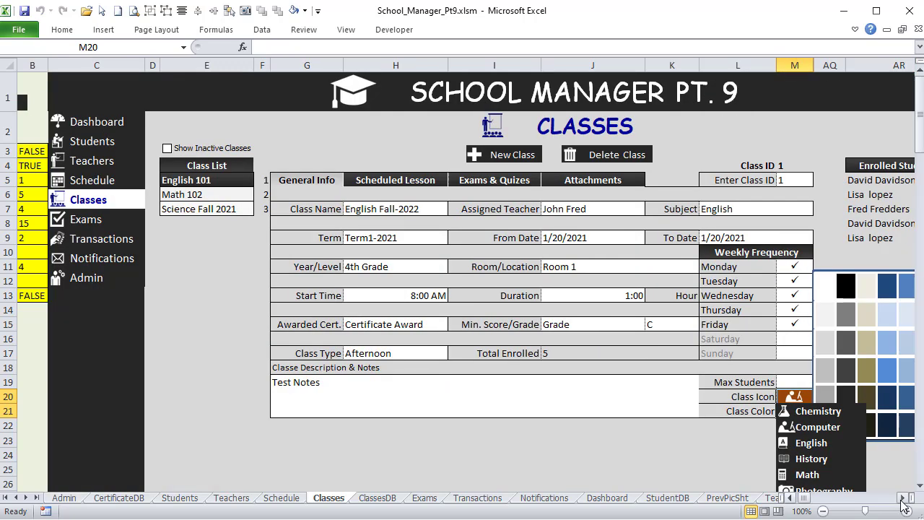
{"action": "left_click", "coordinate": [738, 440]}
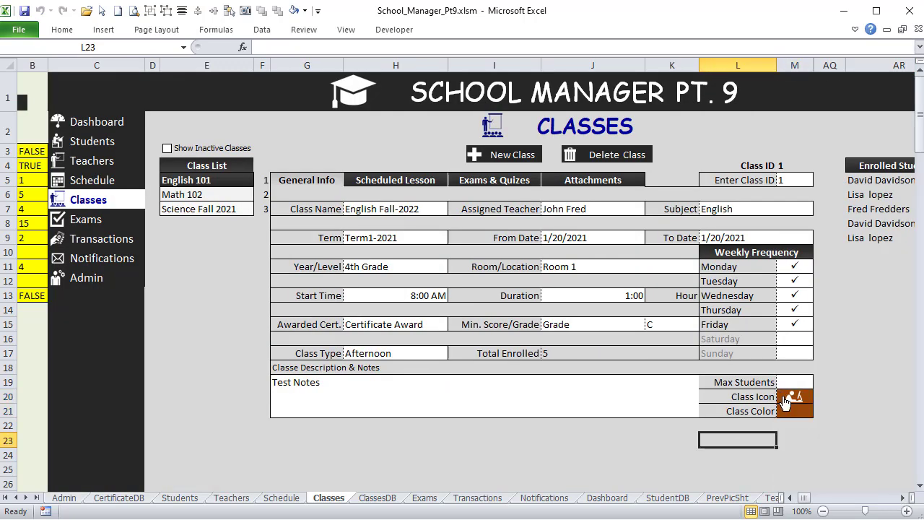
{"action": "key", "text": "alt+F11"}
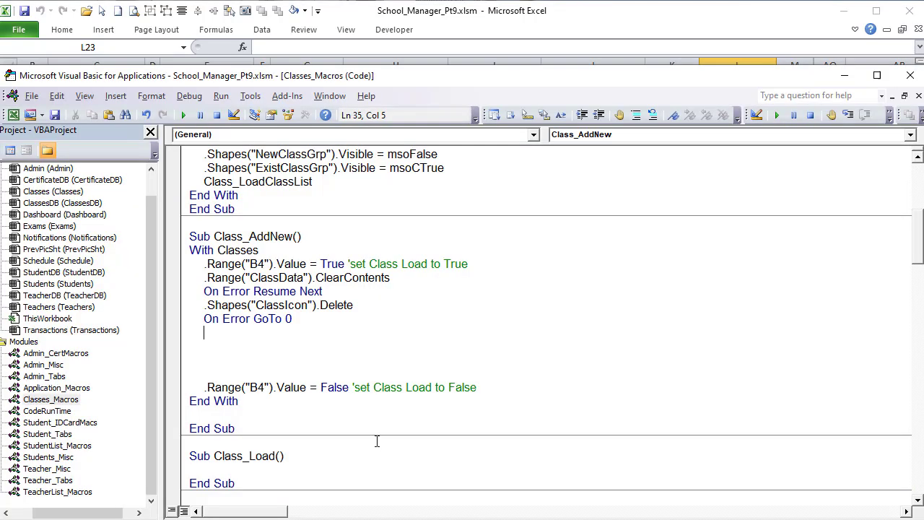
Add a .Range("M20:M21") reference below On Error GoTo 0 in Class_AddNew
{"action": "type", "text": ".Range(\"M\").value"}
{"action": "key", "text": "Left"}
{"action": "key", "text": "Left"}
{"action": "key", "text": "Left"}
{"action": "key", "text": "Left"}
{"action": "key", "text": "Left"}
{"action": "key", "text": "Left"}
{"action": "key", "text": "Left"}
{"action": "key", "text": "Left"}
{"action": "type", "text": "20:M"}
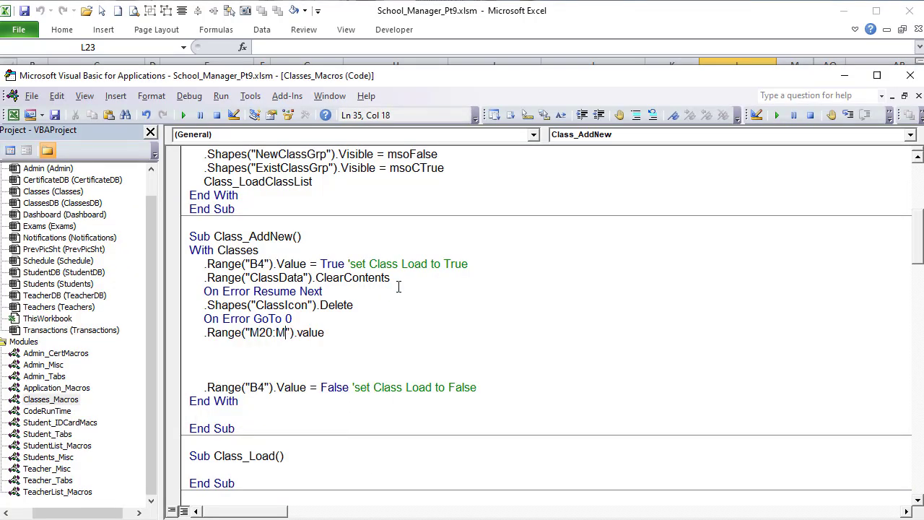
{"action": "type", "text": "21"}
Complete the M20:M21 line with .Interior.Color = "1677215" in place of the value property, and add a new line below it
{"action": "key", "text": "End"}
{"action": "key", "text": "BackSpace"}
{"action": "key", "text": "BackSpace"}
{"action": "key", "text": "BackSpace"}
{"action": "key", "text": "BackSpace"}
{"action": "key", "text": "BackSpace"}
{"action": "key", "text": "BackSpace"}
{"action": "type", "text": ".in"}
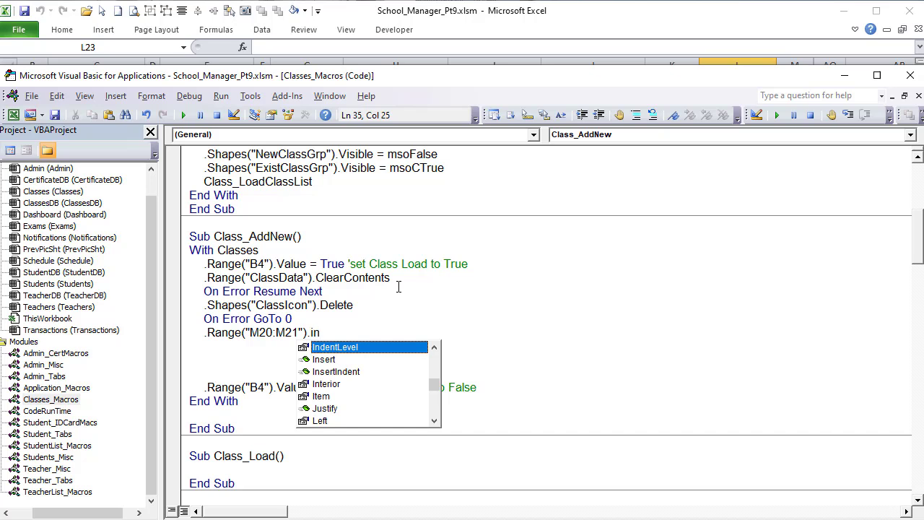
{"action": "type", "text": "ter"}
{"action": "key", "text": "Tab"}
{"action": "type", "text": "."}
{"action": "key", "text": "Tab"}
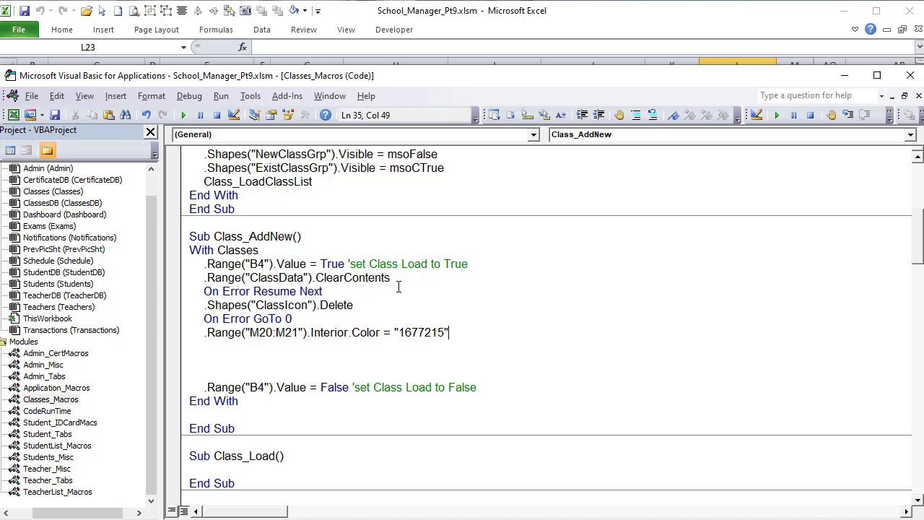
{"action": "key", "text": "Return"}
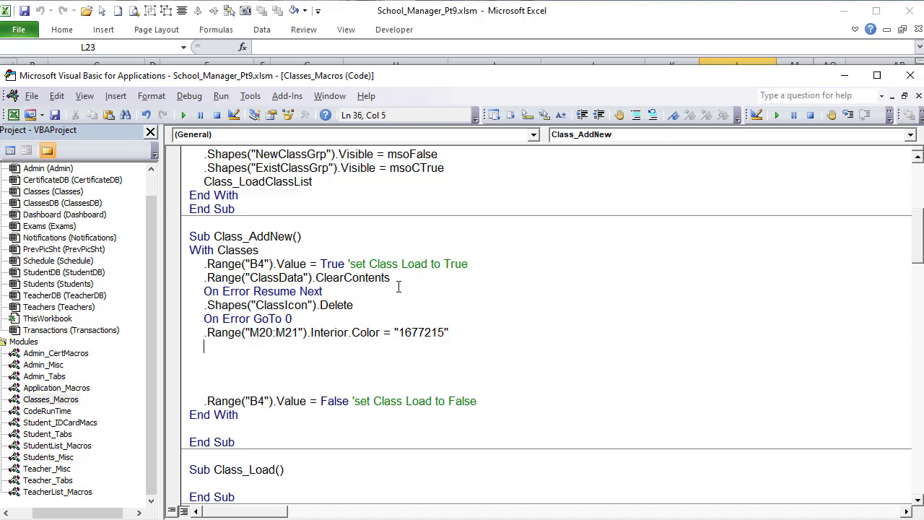
Copy the NewClassGrp and ExistClassGrp visibility lines from Class_Save into Class_AddNew, setting NewClassGrp to msoCTrue and ExistClassGrp to msoFalse
{"action": "left_click_drag", "start_coordinate": [444, 168], "coordinate": [211, 153]}
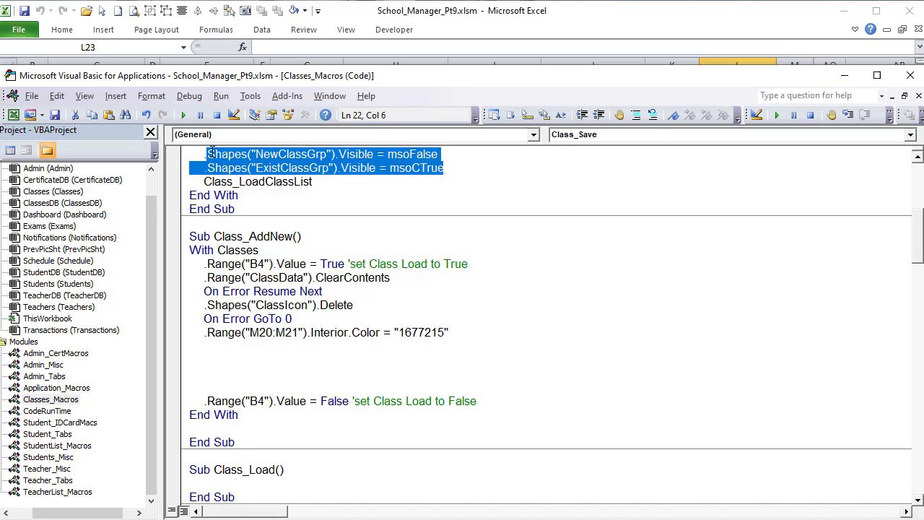
{"action": "left_click", "coordinate": [263, 345]}
{"action": "key", "text": "ctrl+v"}
{"action": "left_click_drag", "start_coordinate": [439, 346], "coordinate": [409, 346]}
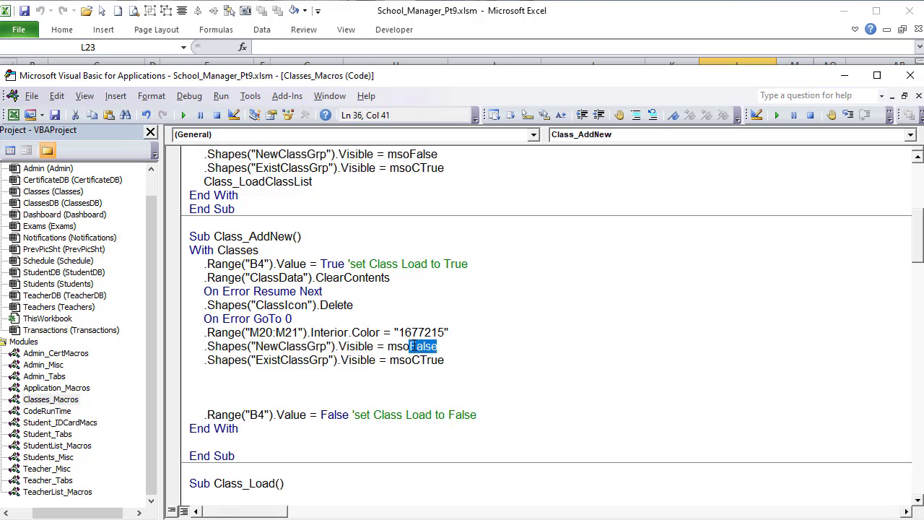
{"action": "type", "text": "CTrue"}
{"action": "left_click_drag", "start_coordinate": [445, 359], "coordinate": [411, 360]}
{"action": "type", "text": "False"}
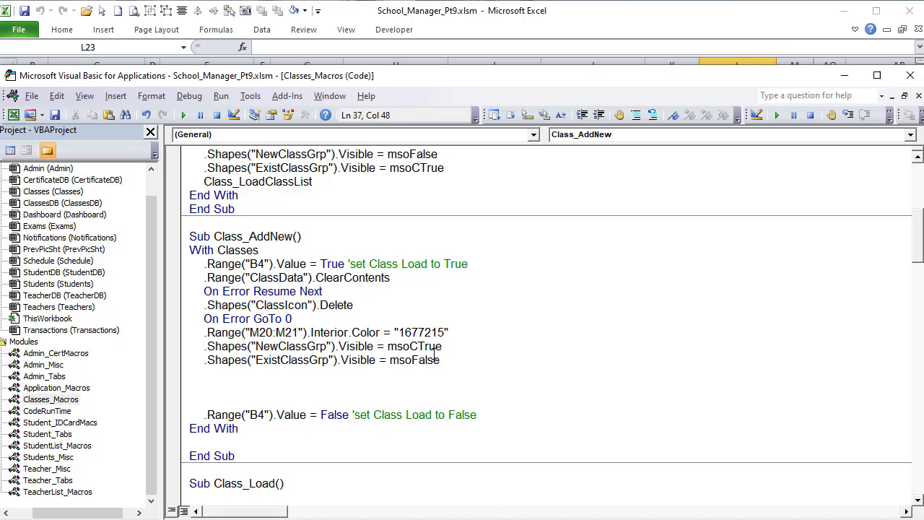
Remove the blank lines between the ExistClassGrp line and the closing B4 line in Class_AddNew
{"action": "left_click_drag", "start_coordinate": [293, 399], "coordinate": [164, 376]}
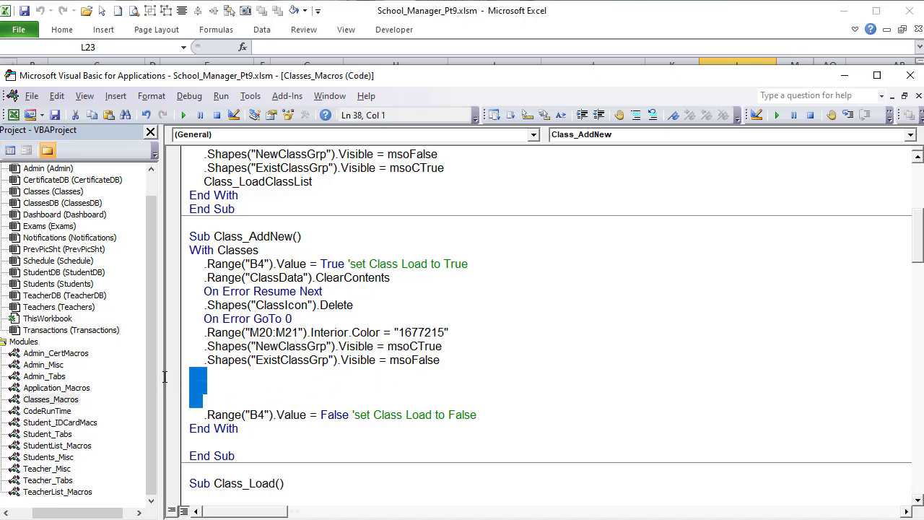
{"action": "key", "text": "Delete"}
{"action": "key", "text": "BackSpace"}
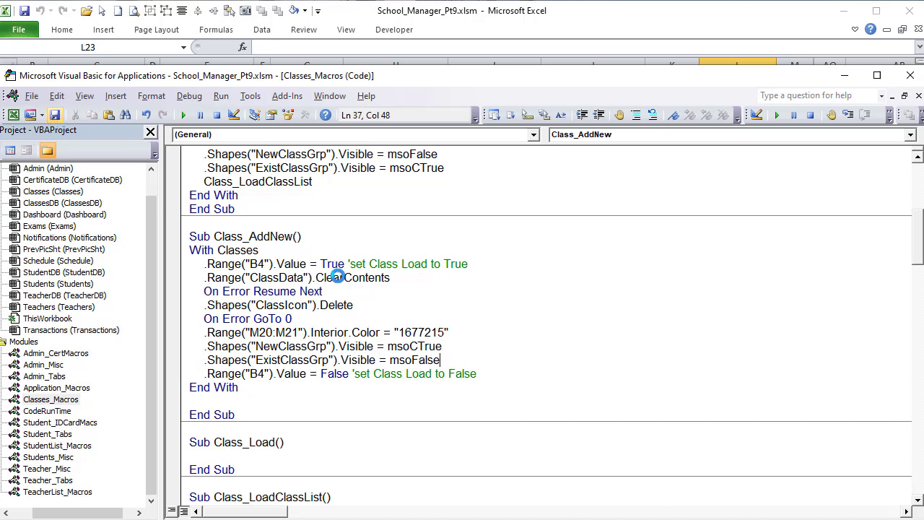
{"action": "left_click_drag", "start_coordinate": [309, 305], "coordinate": [287, 305]}
{"action": "left_click_drag", "start_coordinate": [326, 277], "coordinate": [221, 277]}
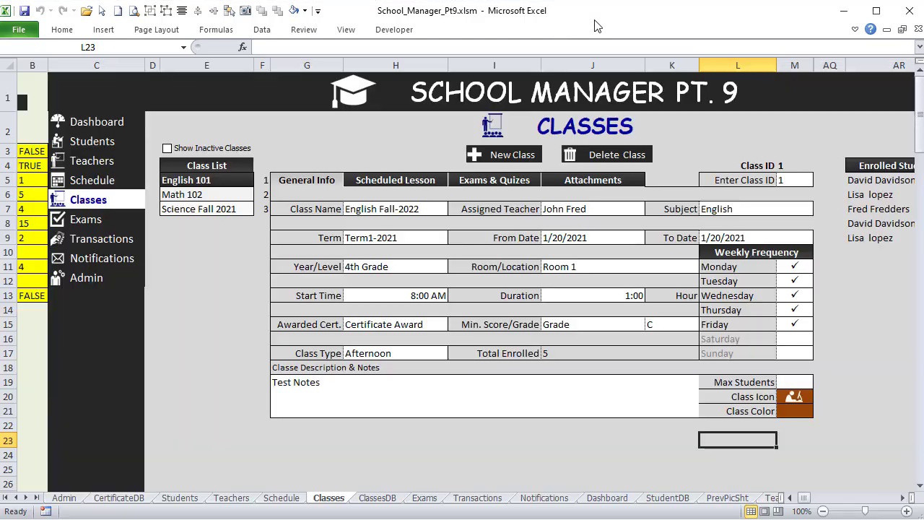
Assign the Class_AddNew macro to the New Class button and its plus icon on the Classes sheet, and save the workbook
{"action": "left_click", "coordinate": [598, 23]}
{"action": "left_click", "coordinate": [523, 150], "text": "ctrl"}
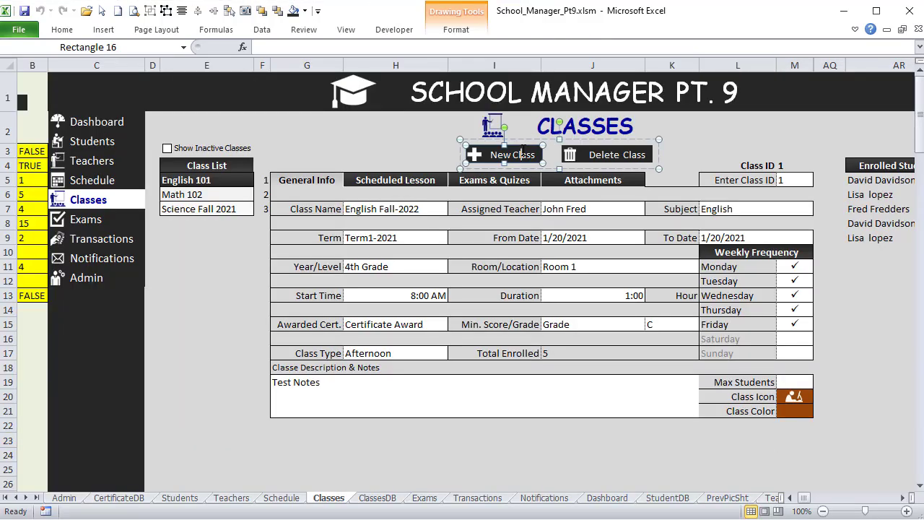
{"action": "left_click", "coordinate": [501, 135], "text": "ctrl"}
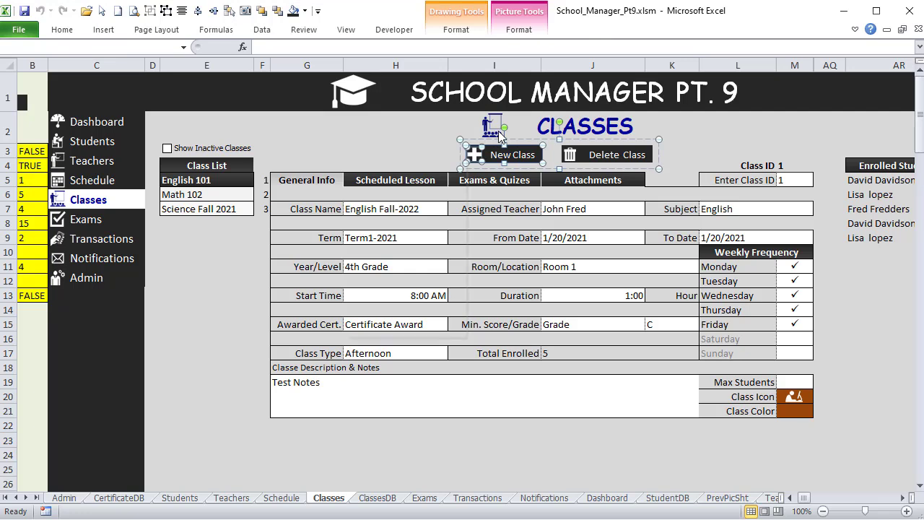
{"action": "key", "text": "shift+F10"}
{"action": "key", "text": "Up"}
{"action": "key", "text": "Up"}
{"action": "key", "text": "Up"}
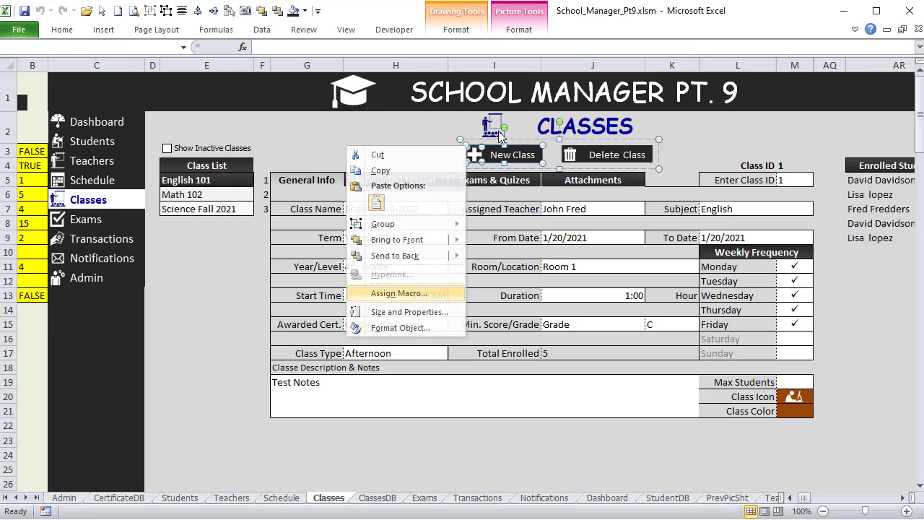
{"action": "key", "text": "Return"}
{"action": "left_click", "coordinate": [438, 150]}
{"action": "scroll", "coordinate": [439, 155], "scroll_direction": "down", "scroll_amount": 3}
{"action": "left_click", "coordinate": [439, 155]}
{"action": "scroll", "coordinate": [442, 153], "scroll_direction": "down", "scroll_amount": 2}
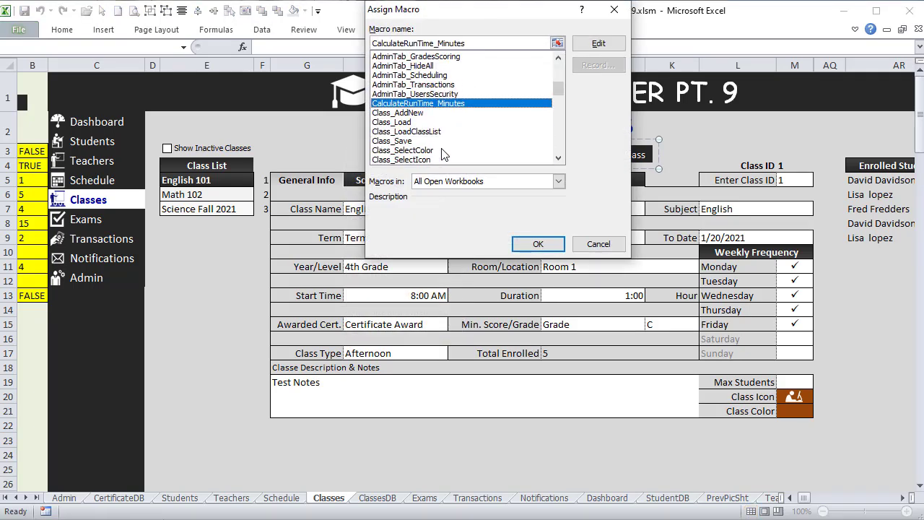
{"action": "scroll", "coordinate": [442, 154], "scroll_direction": "down", "scroll_amount": 1}
{"action": "left_click", "coordinate": [415, 85]}
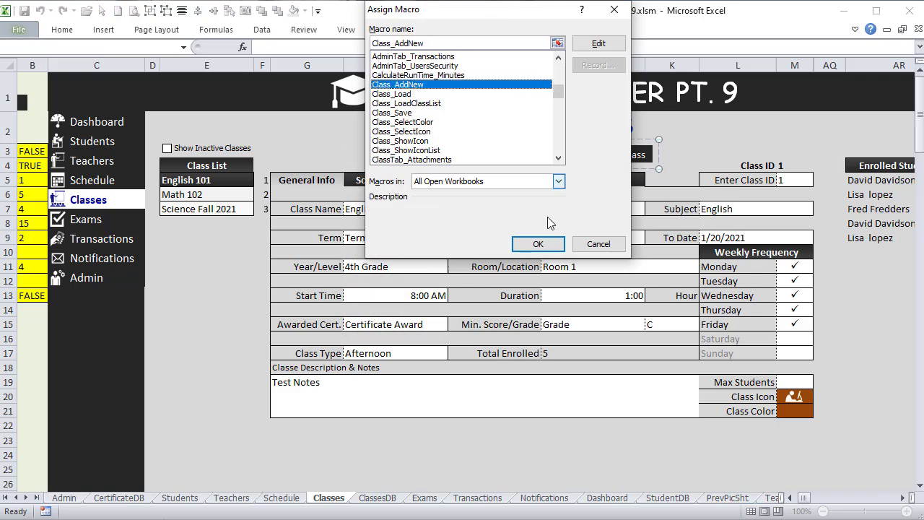
{"action": "left_click", "coordinate": [538, 244]}
{"action": "left_click", "coordinate": [247, 250]}
{"action": "left_click", "coordinate": [25, 13]}
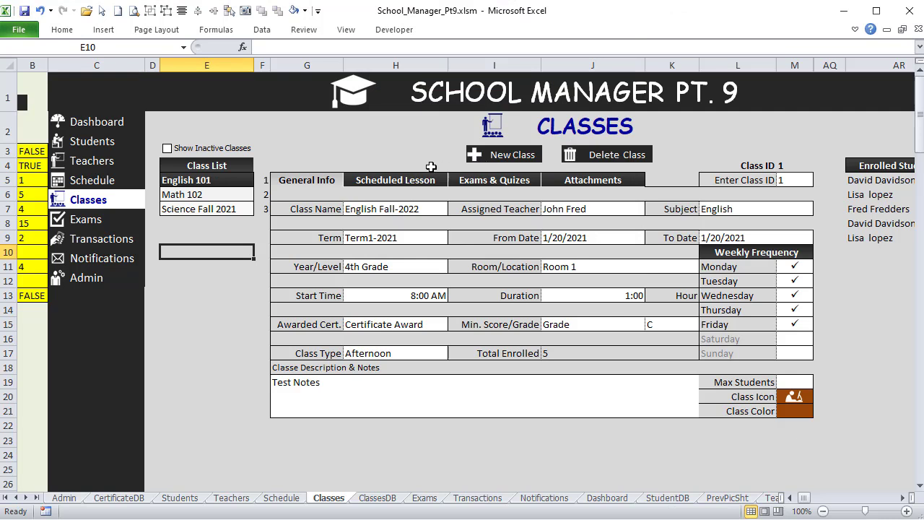
Run the New Class button and check the fill of the Class Icon and Class Color cells
{"action": "left_click", "coordinate": [522, 165]}
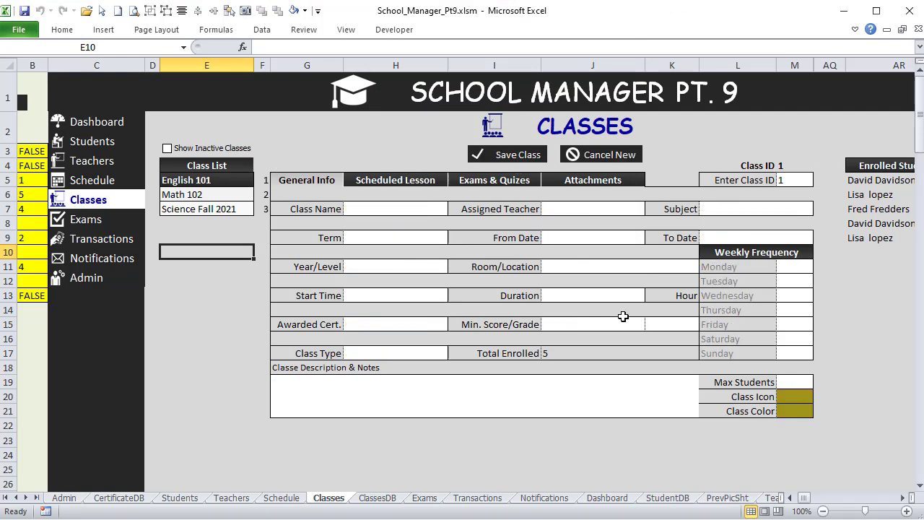
{"action": "left_click_drag", "start_coordinate": [805, 393], "coordinate": [798, 412]}
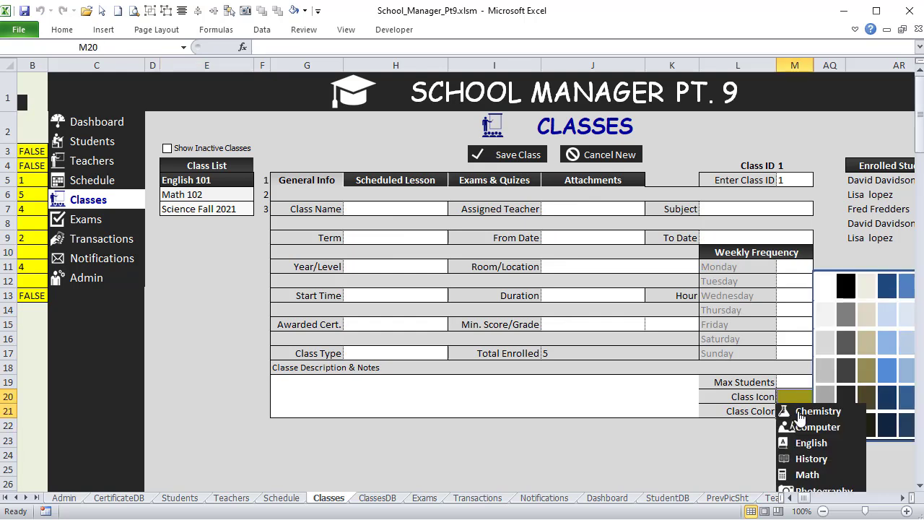
{"action": "left_click", "coordinate": [703, 459]}
Correct the M20:M21 interior color in Class_AddNew to "16777215" and recheck the Class Icon cell on the Classes sheet
{"action": "key", "text": "alt+F11"}
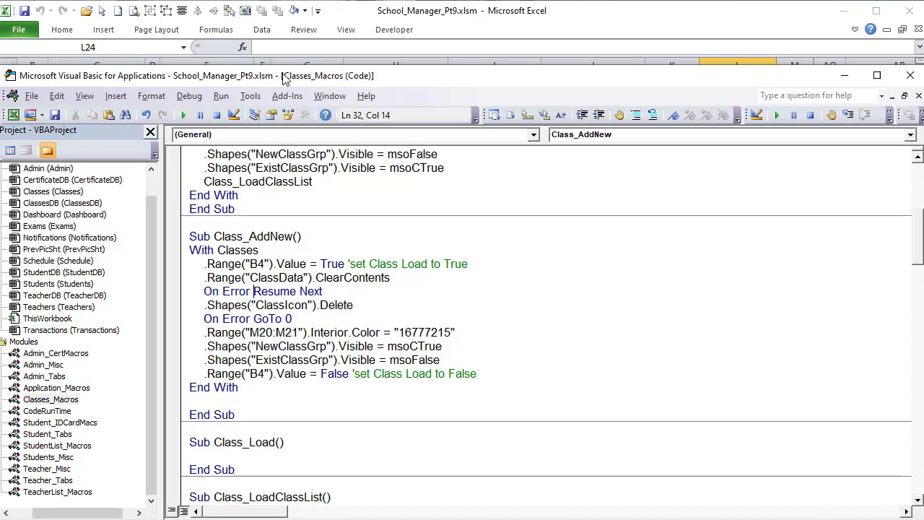
{"action": "key", "text": "alt+F11"}
{"action": "left_click", "coordinate": [794, 396]}
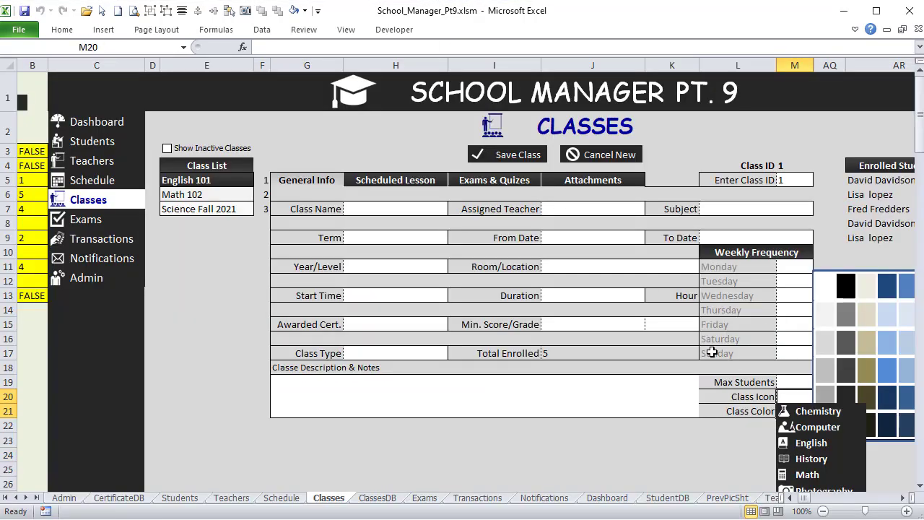
{"action": "left_click", "coordinate": [580, 473]}
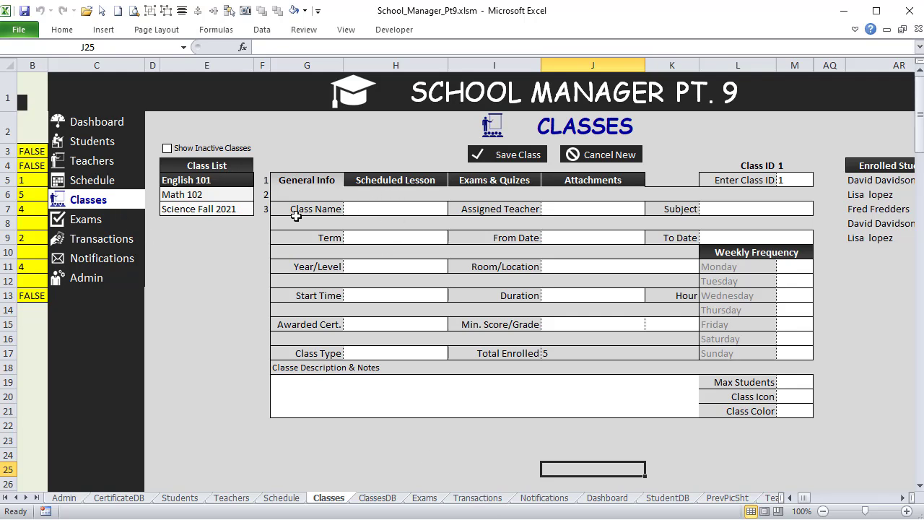
Compare the class ID field, class list and form fields on the Classes sheet with the saved record in ClassesDB
{"action": "left_click", "coordinate": [791, 181]}
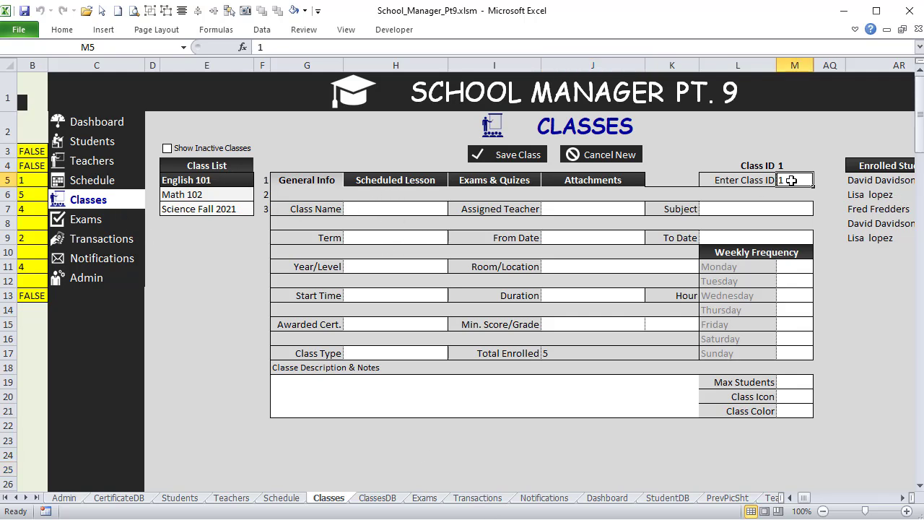
{"action": "left_click", "coordinate": [201, 210]}
{"action": "left_click", "coordinate": [197, 193]}
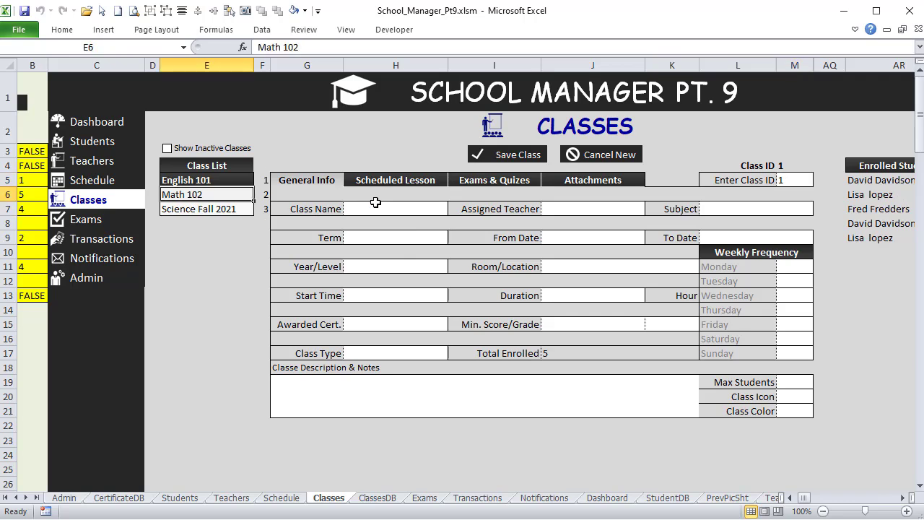
{"action": "left_click_drag", "start_coordinate": [400, 209], "coordinate": [741, 384]}
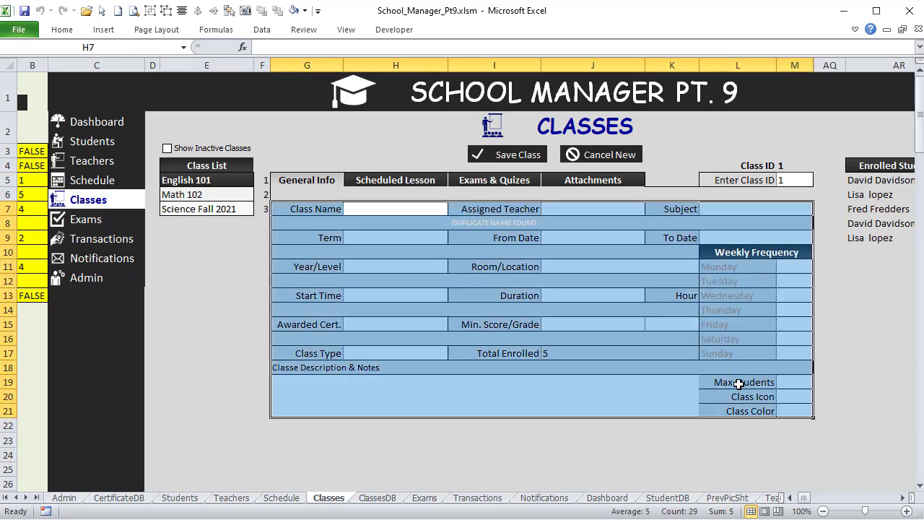
{"action": "left_click", "coordinate": [370, 498]}
{"action": "left_click_drag", "start_coordinate": [74, 124], "coordinate": [305, 124]}
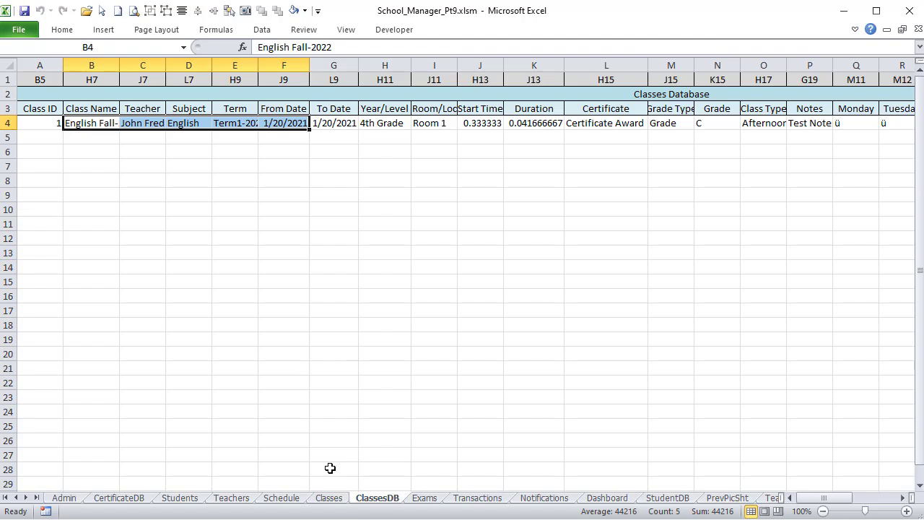
{"action": "left_click", "coordinate": [328, 498]}
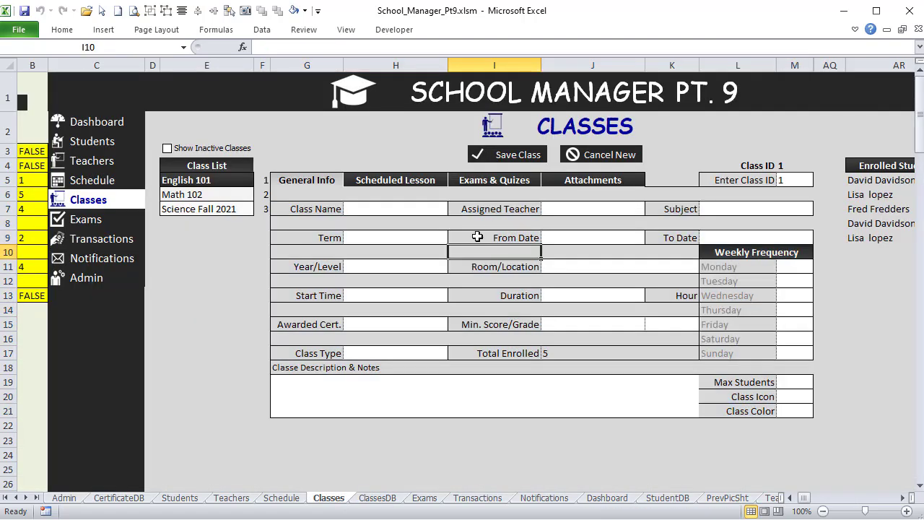
Inspect the duplicate-name message cell H8 and the Duplicate Name helper cell on the Classes sheet
{"action": "left_click", "coordinate": [479, 224]}
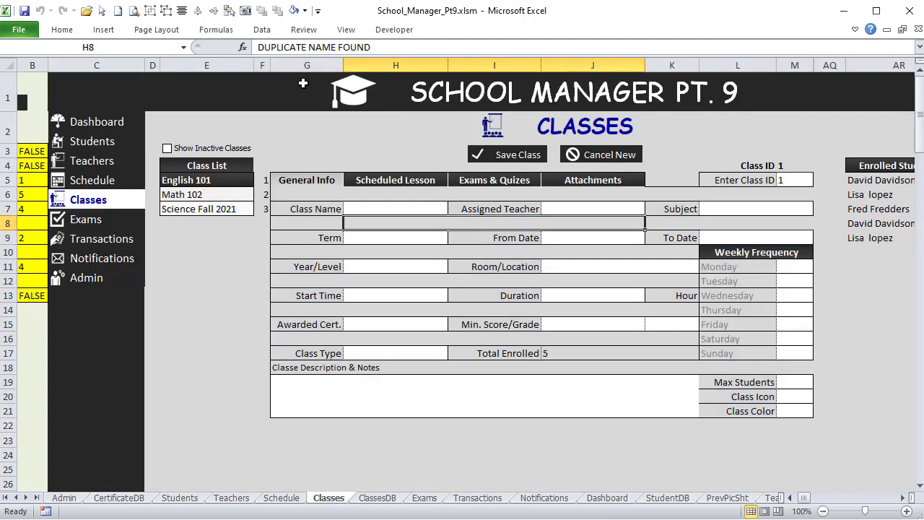
{"action": "left_click", "coordinate": [390, 220]}
{"action": "left_click", "coordinate": [391, 221]}
{"action": "left_click_drag", "start_coordinate": [802, 503], "coordinate": [795, 499]}
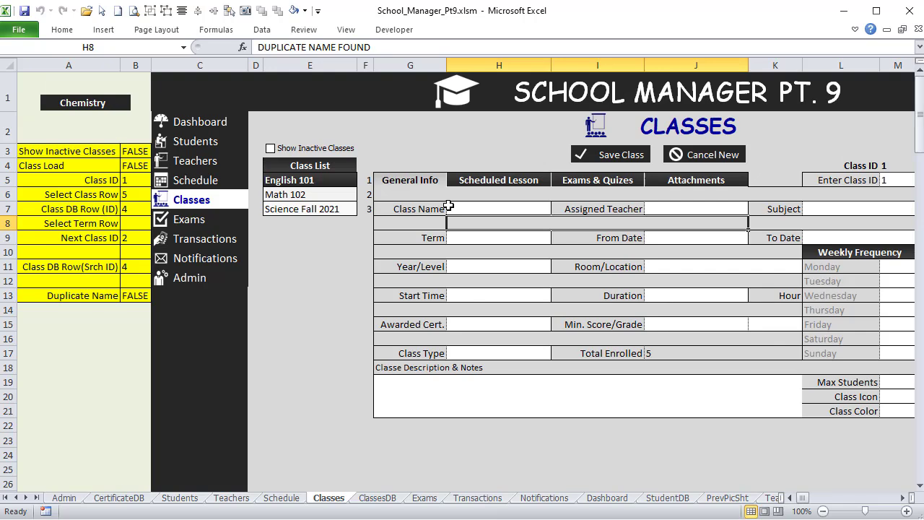
Copy the class name "English Fall-2022" from the ClassesDB record into the Class Name field on the Classes sheet
{"action": "left_click", "coordinate": [377, 498]}
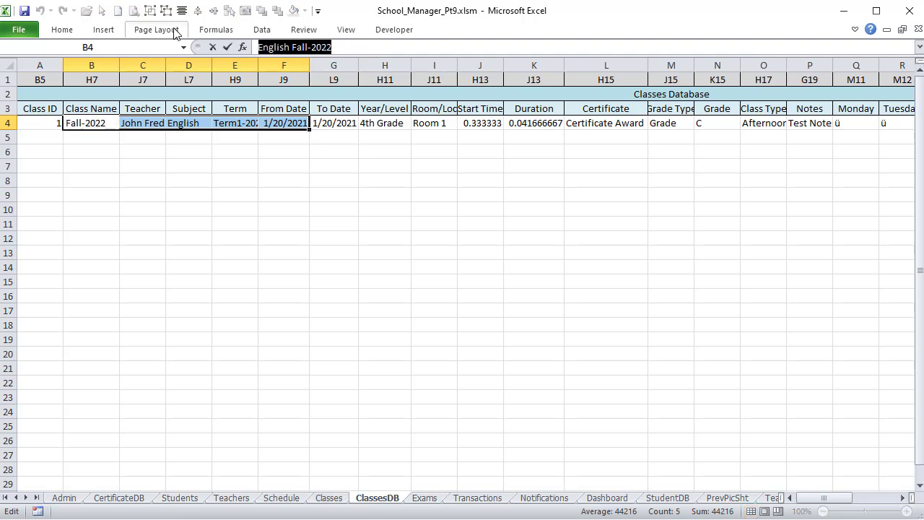
{"action": "key", "text": "Tab"}
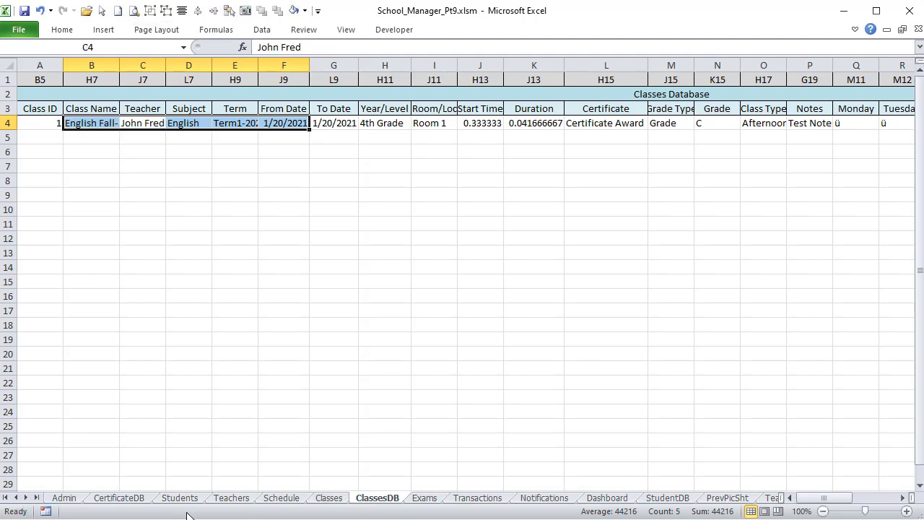
{"action": "left_click", "coordinate": [321, 498]}
{"action": "left_click", "coordinate": [507, 205]}
{"action": "type", "text": "English Fall-2022"}
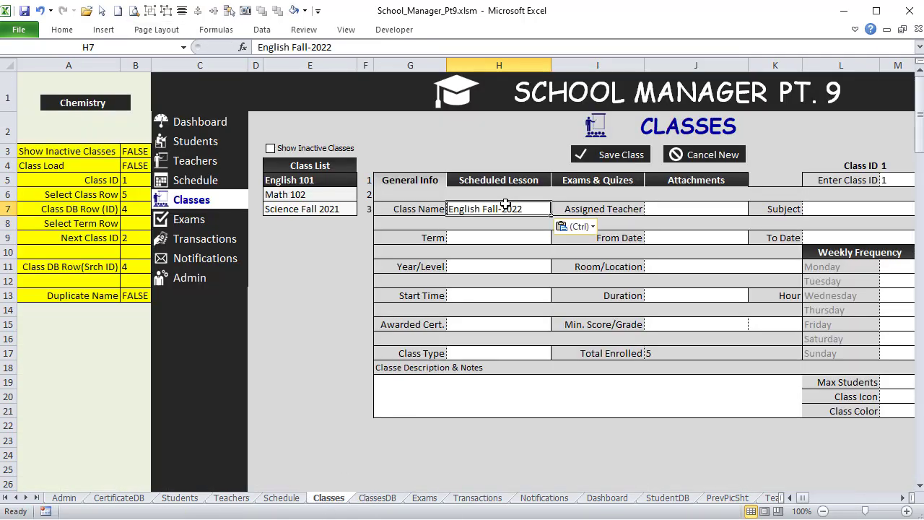
{"action": "key", "text": "Tab"}
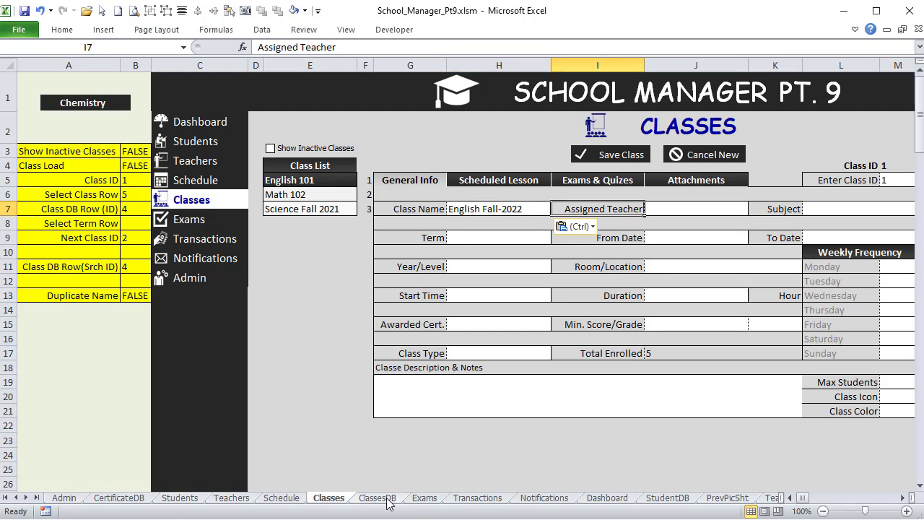
Inspect the Class Name entry, the Duplicate Name formula in B13 and the Class ID cell B5
{"action": "left_click", "coordinate": [527, 211]}
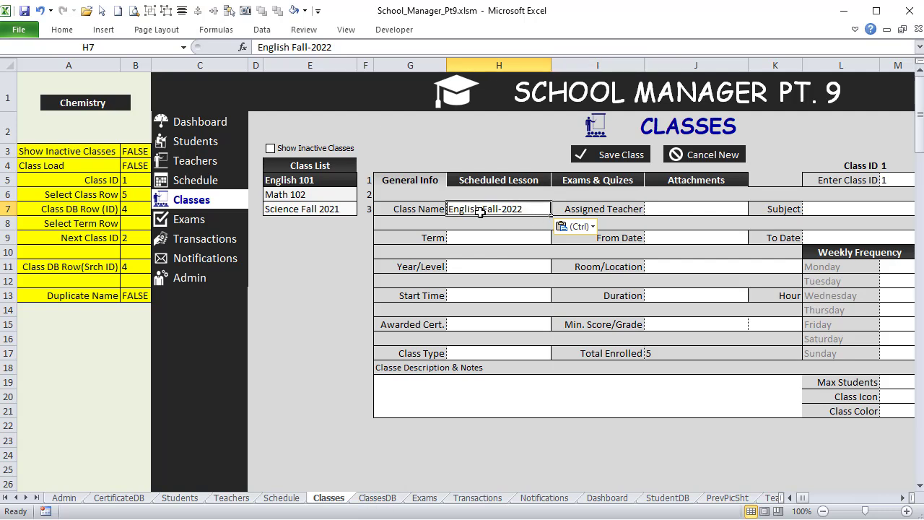
{"action": "left_click", "coordinate": [129, 297]}
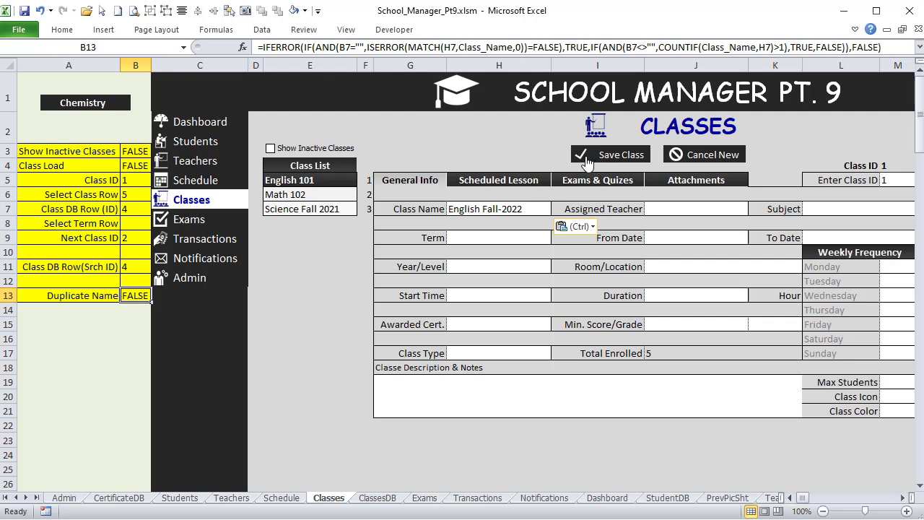
{"action": "left_click", "coordinate": [134, 181]}
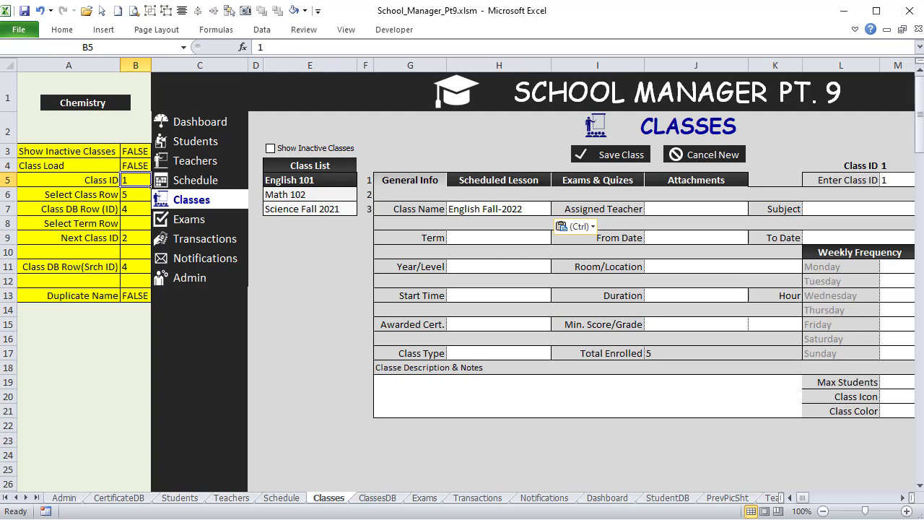
Add the line .Range("B5").ClearContents to Class_AddNew, just before the line setting B4 to False
{"action": "key", "text": "alt+F11"}
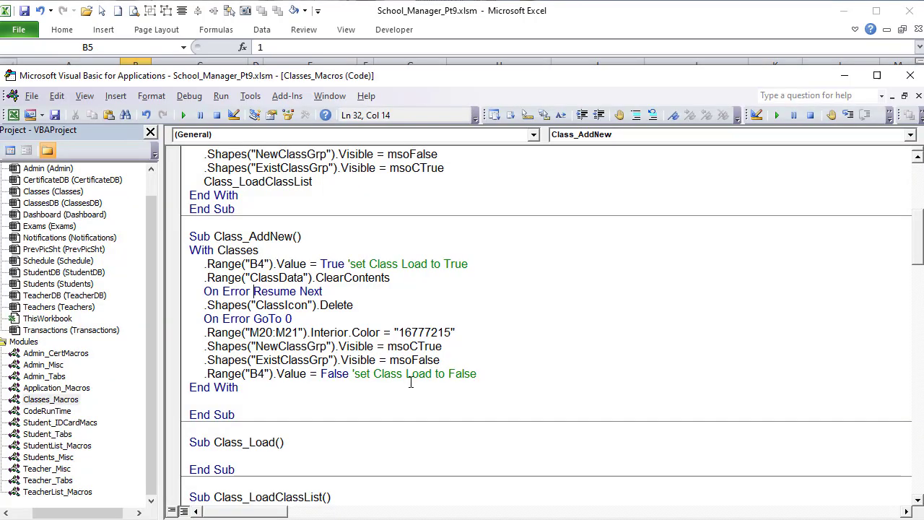
{"action": "left_click", "coordinate": [486, 359]}
{"action": "key", "text": "Return"}
{"action": "type", "text": ".Range(\"\").value"}
{"action": "key", "text": "Left"}
{"action": "key", "text": "Left"}
{"action": "key", "text": "Left"}
{"action": "key", "text": "Left"}
{"action": "key", "text": "Left"}
{"action": "key", "text": "Left"}
{"action": "key", "text": "Left"}
{"action": "key", "text": "Left"}
{"action": "type", "text": "B"}
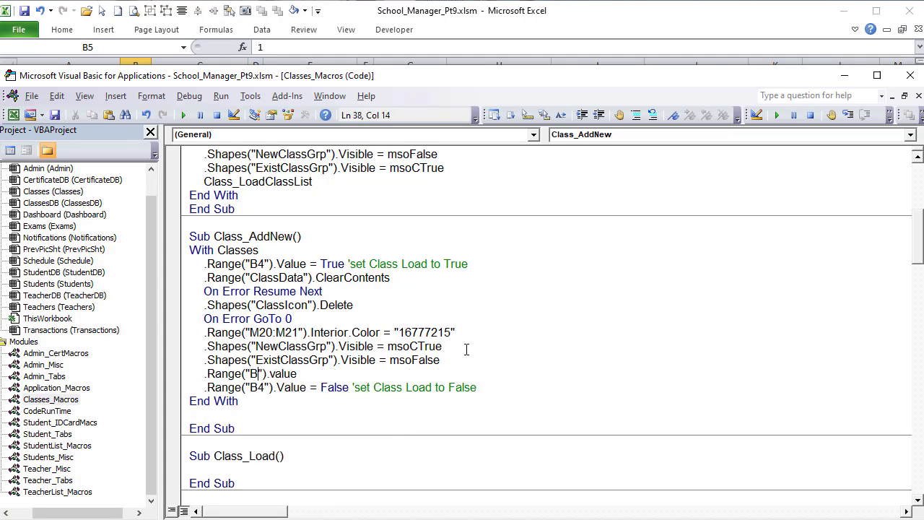
{"action": "type", "text": "5"}
{"action": "key", "text": "End"}
{"action": "key", "text": "BackSpace"}
{"action": "key", "text": "BackSpace"}
{"action": "key", "text": "BackSpace"}
{"action": "key", "text": "BackSpace"}
{"action": "key", "text": "BackSpace"}
{"action": "key", "text": "BackSpace"}
{"action": "type", "text": ".cle"}
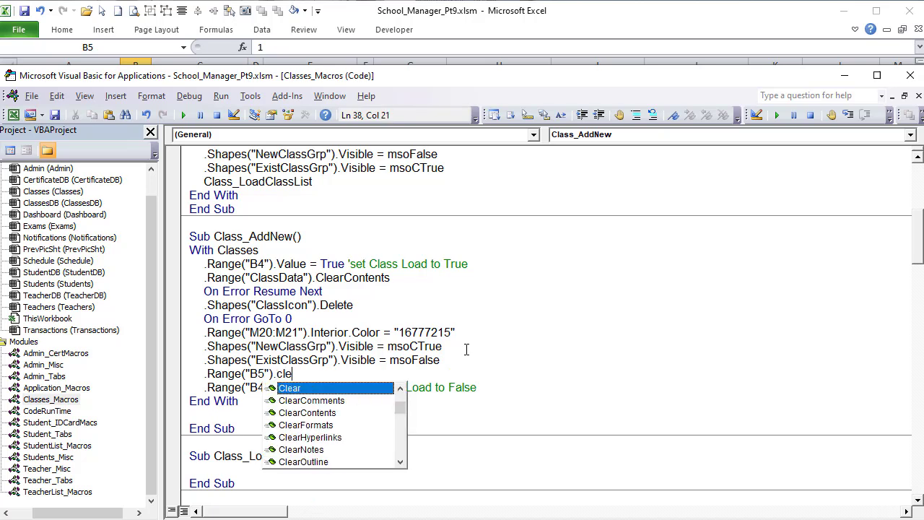
{"action": "type", "text": "arcon"}
{"action": "key", "text": "Tab"}
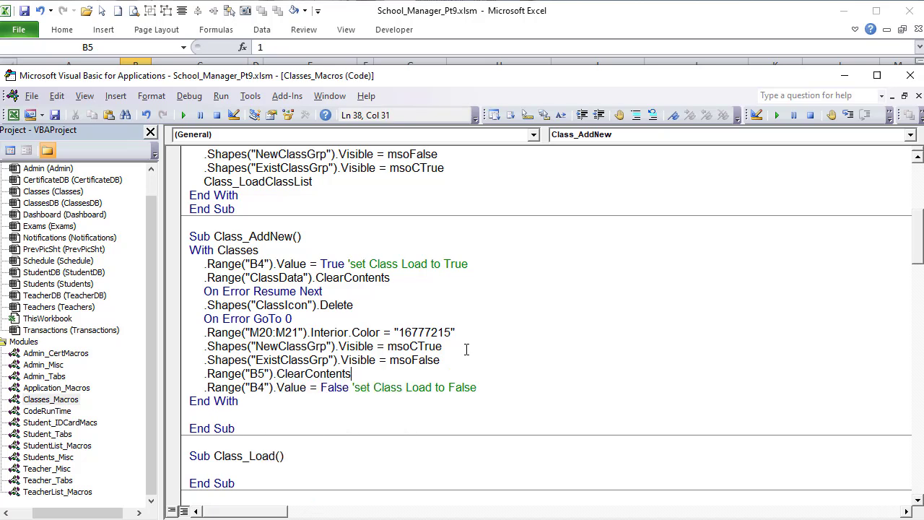
Extend the B5 ClearContents line in Class_AddNew to also clear the Enter Class ID cell, using the range "B5,M5"
{"action": "left_click", "coordinate": [645, 27]}
{"action": "left_click", "coordinate": [898, 182]}
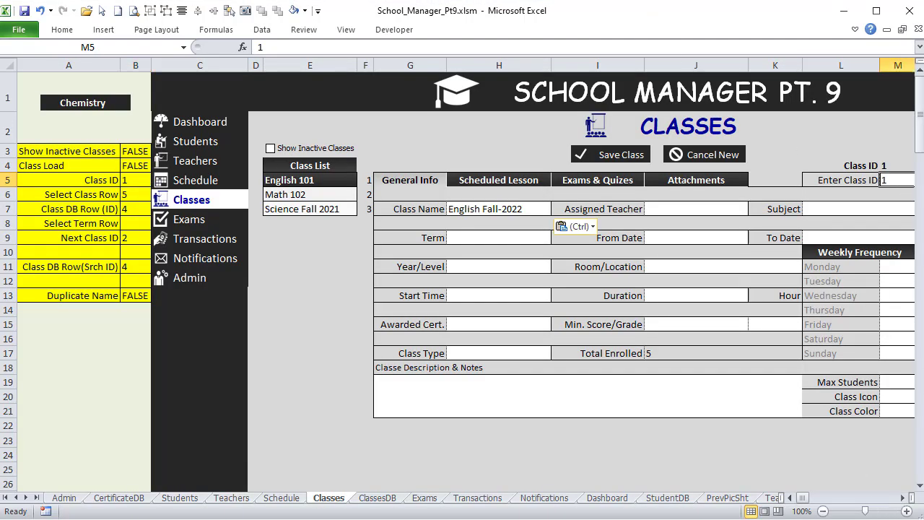
{"action": "key", "text": "alt+F11"}
{"action": "left_click", "coordinate": [264, 374]}
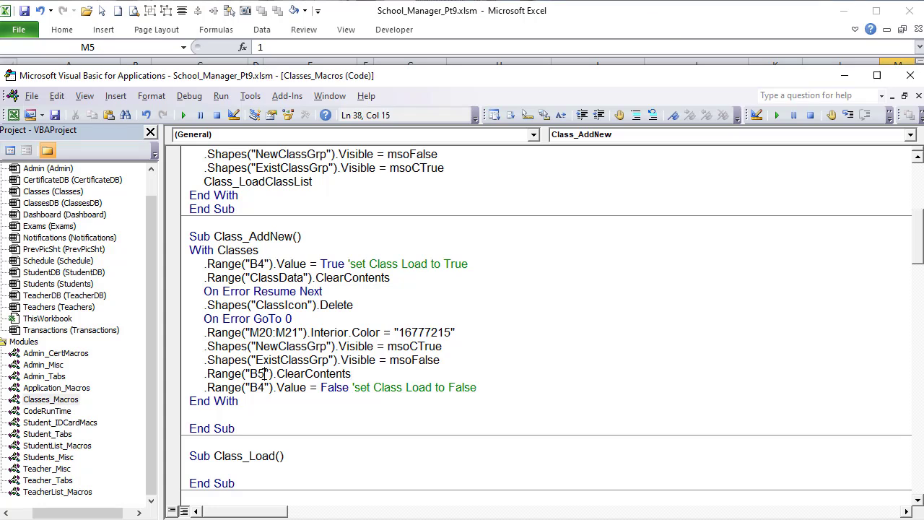
{"action": "type", "text": ",m5"}
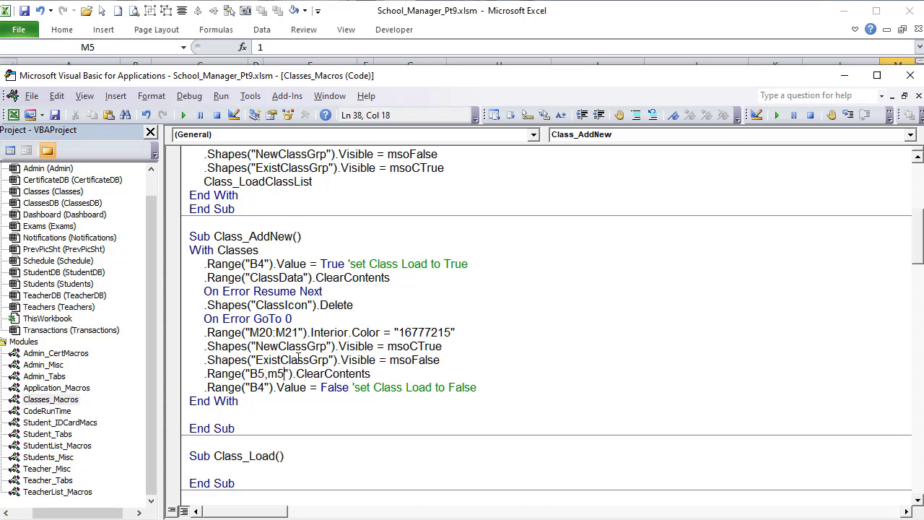
{"action": "left_click_drag", "start_coordinate": [276, 374], "coordinate": [268, 374]}
{"action": "type", "text": "M"}
{"action": "left_click", "coordinate": [254, 319]}
Run Class_AddNew to reset the Classes form and enter "English Fall-2022" as the class name
{"action": "left_click", "coordinate": [435, 40]}
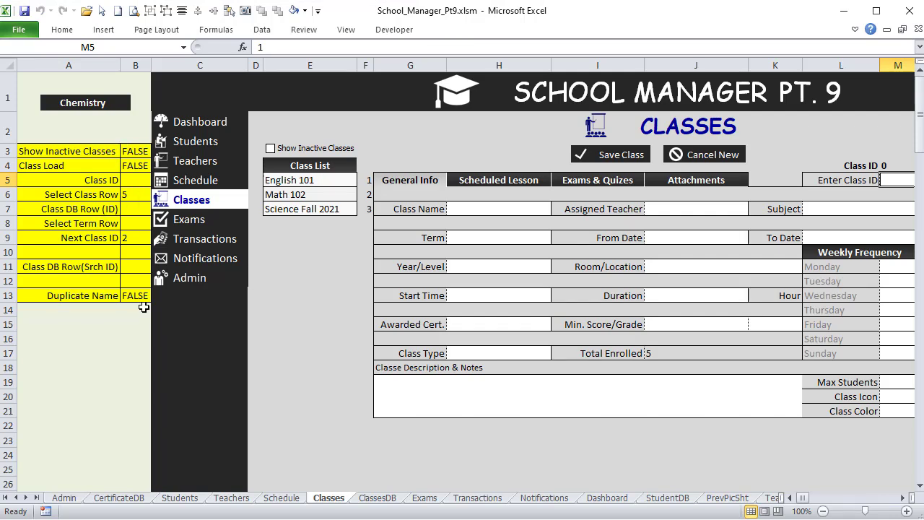
{"action": "left_click", "coordinate": [516, 207]}
{"action": "type", "text": "English Fall-2022"}
{"action": "key", "text": "Return"}
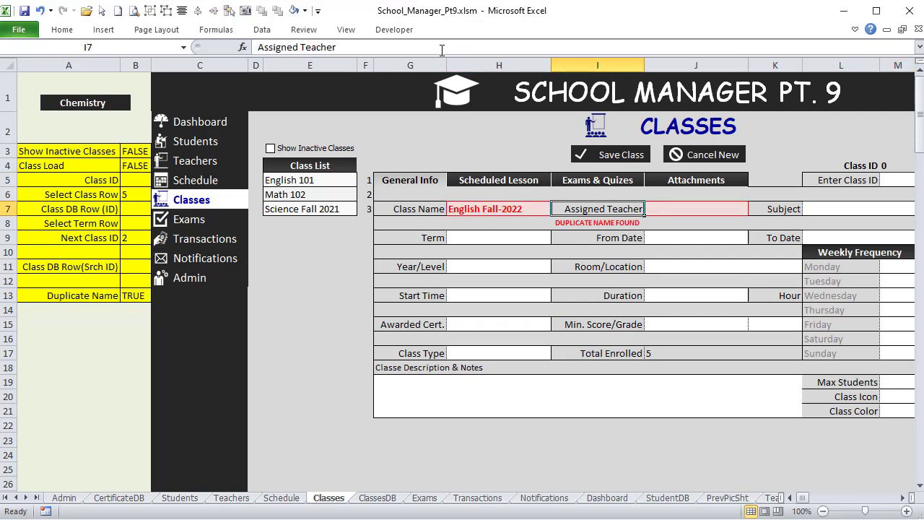
Check the Duplicate Name formula in B13 and the Class ID cell B5 against the re-entered class name
{"action": "left_click", "coordinate": [138, 293]}
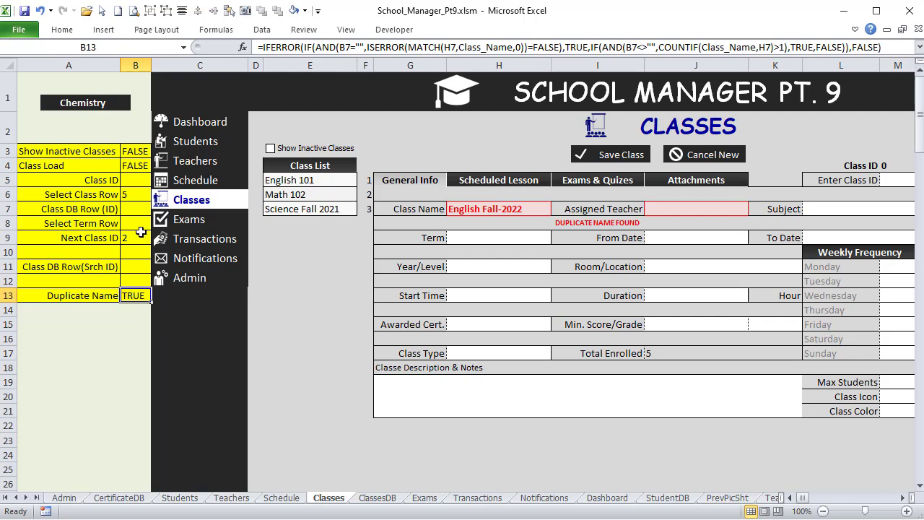
{"action": "left_click", "coordinate": [136, 180]}
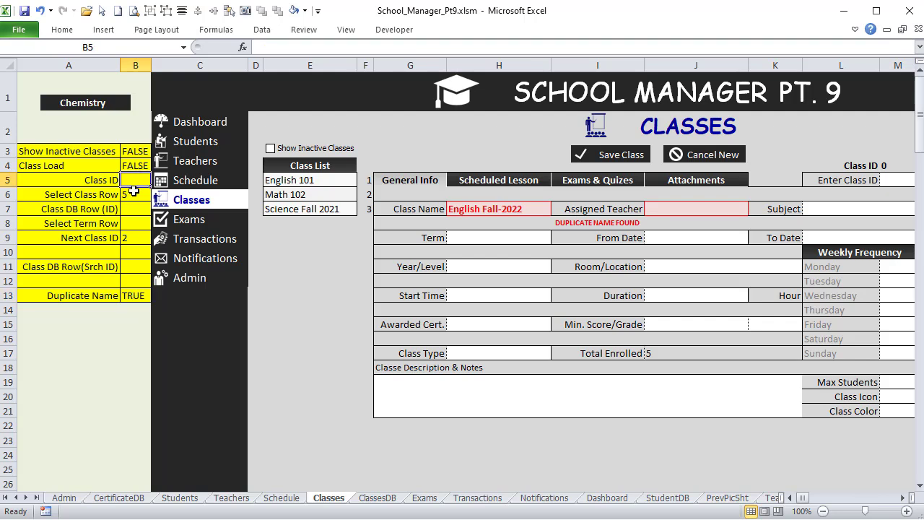
{"action": "left_click", "coordinate": [139, 298]}
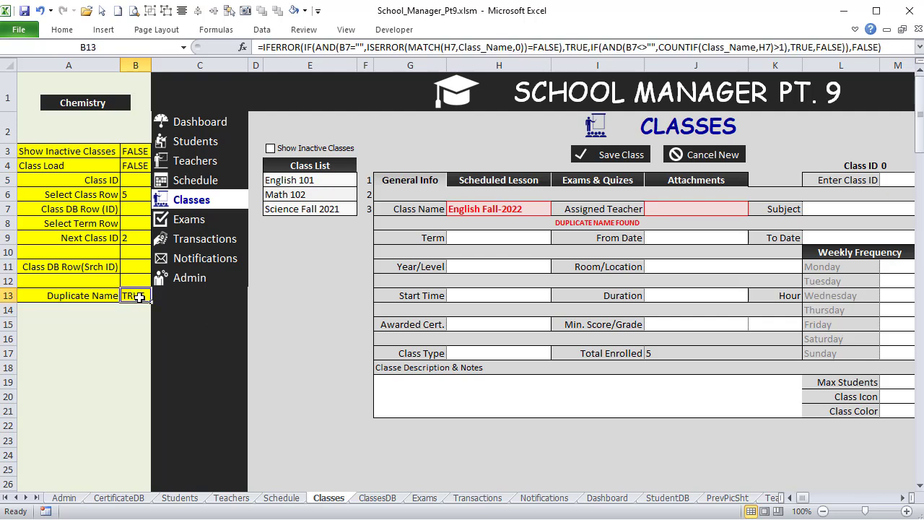
Remove the Assigned Teacher cell J7 from the =$B$13=TRUE conditional formatting rule so it applies only to H7
{"action": "left_click", "coordinate": [721, 208]}
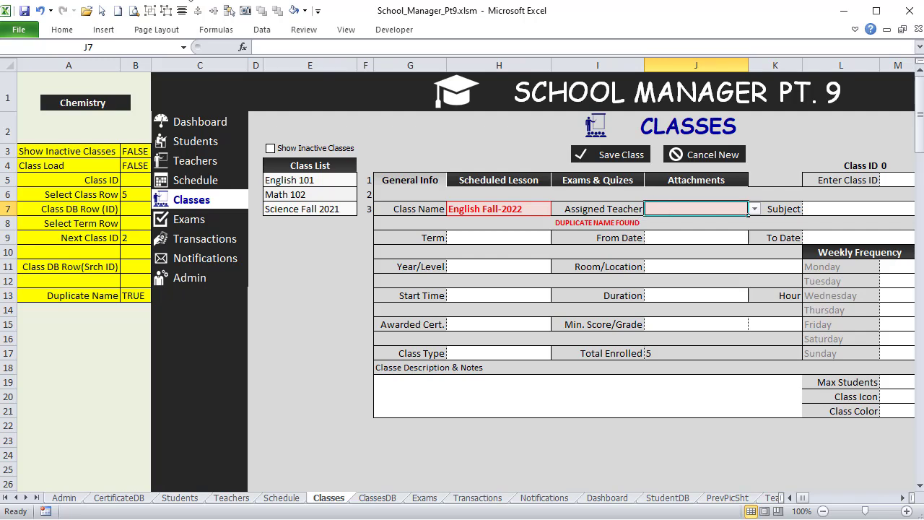
{"action": "left_click", "coordinate": [62, 29]}
{"action": "left_click", "coordinate": [576, 65]}
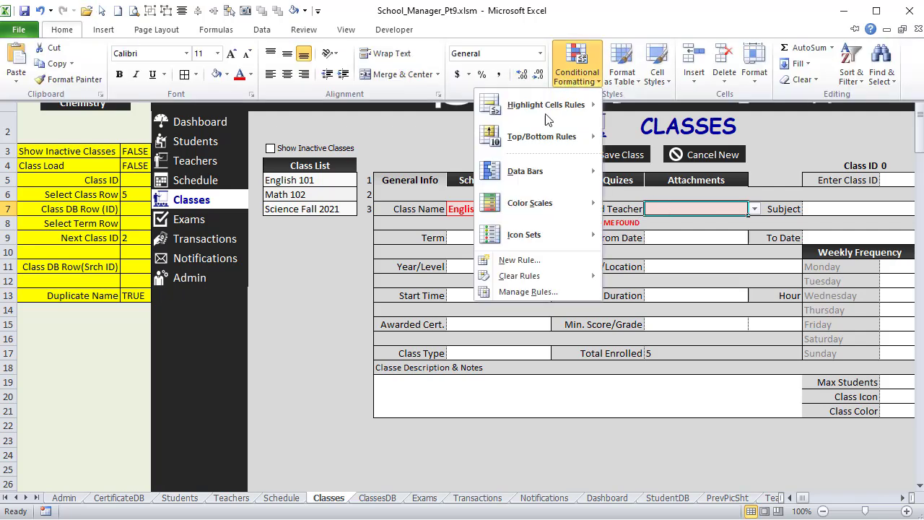
{"action": "left_click", "coordinate": [535, 292]}
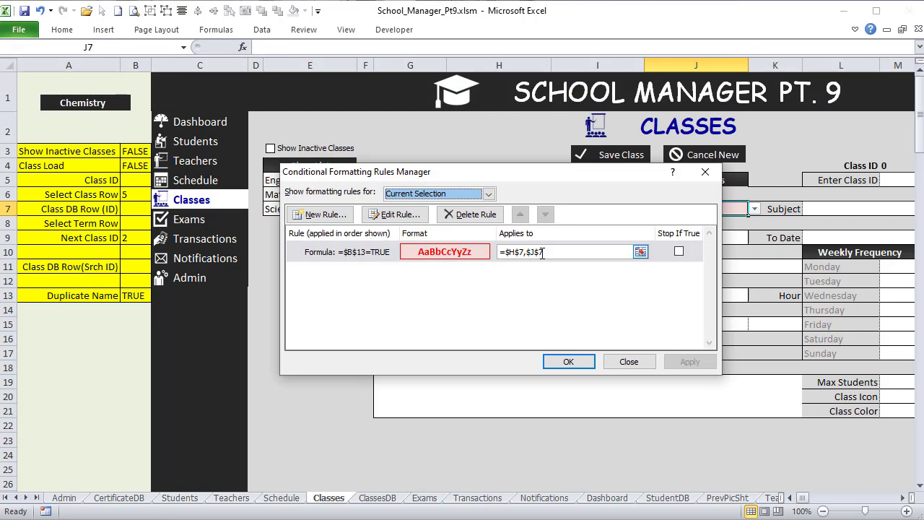
{"action": "left_click_drag", "start_coordinate": [525, 252], "coordinate": [548, 252]}
{"action": "key", "text": "BackSpace"}
{"action": "left_click", "coordinate": [681, 364]}
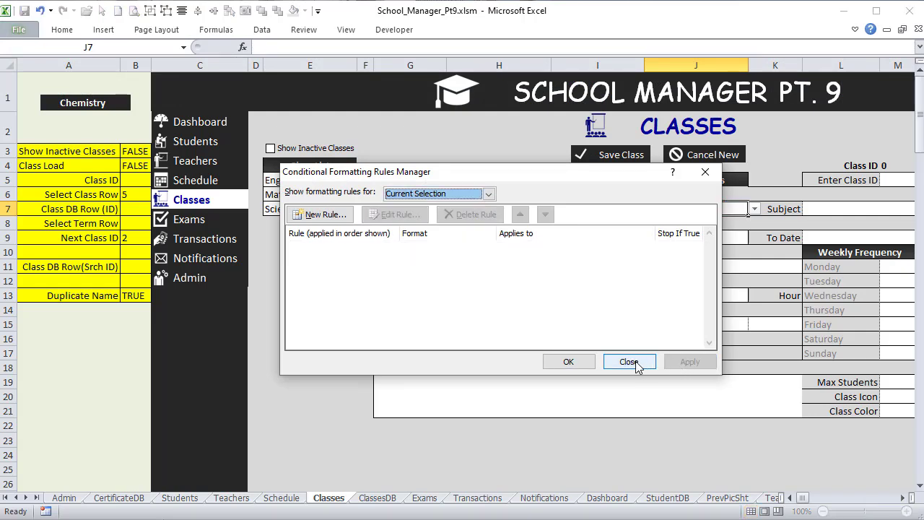
{"action": "left_click", "coordinate": [586, 365]}
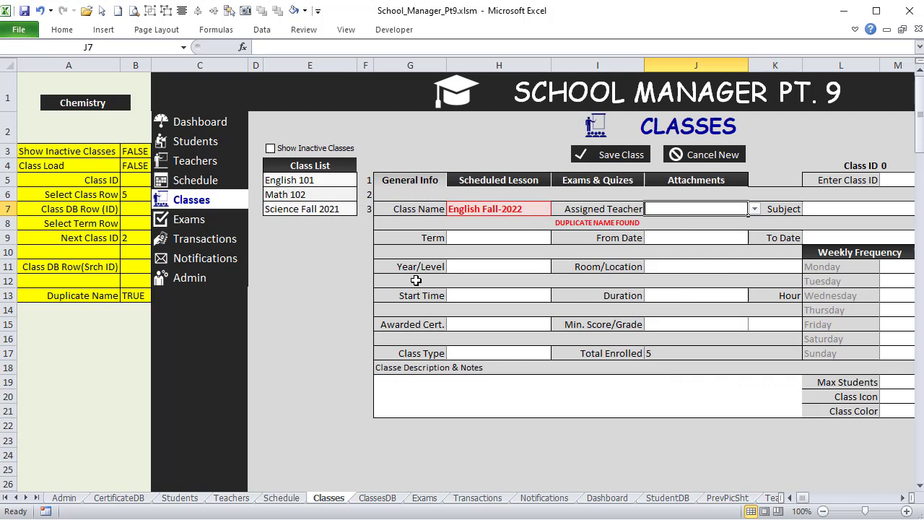
Change the message text in cell H8 to "DUPLICATE CLASS NAME FOUND"
{"action": "left_click", "coordinate": [570, 223]}
{"action": "left_click", "coordinate": [308, 47]}
{"action": "type", "text": "CLASS"}
{"action": "key", "text": "Return"}
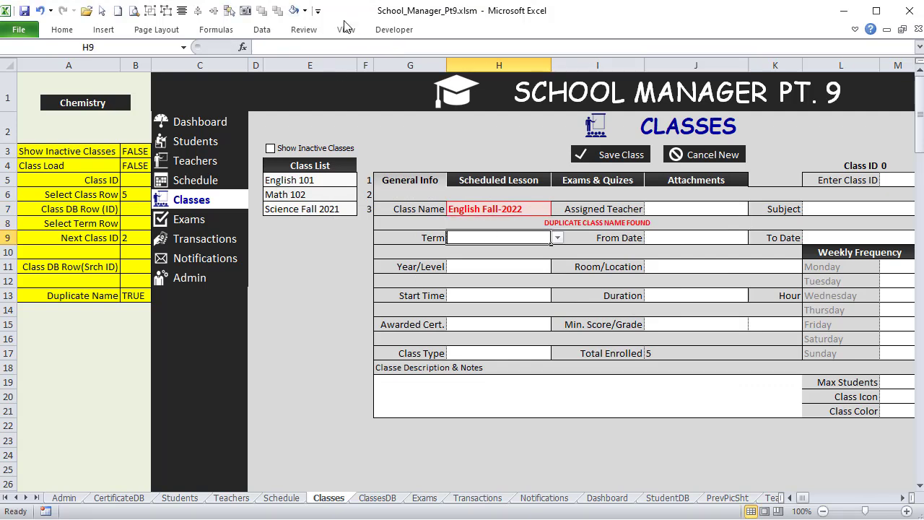
Left-align the duplicate class name message in the merged cell H8
{"action": "left_click", "coordinate": [623, 225]}
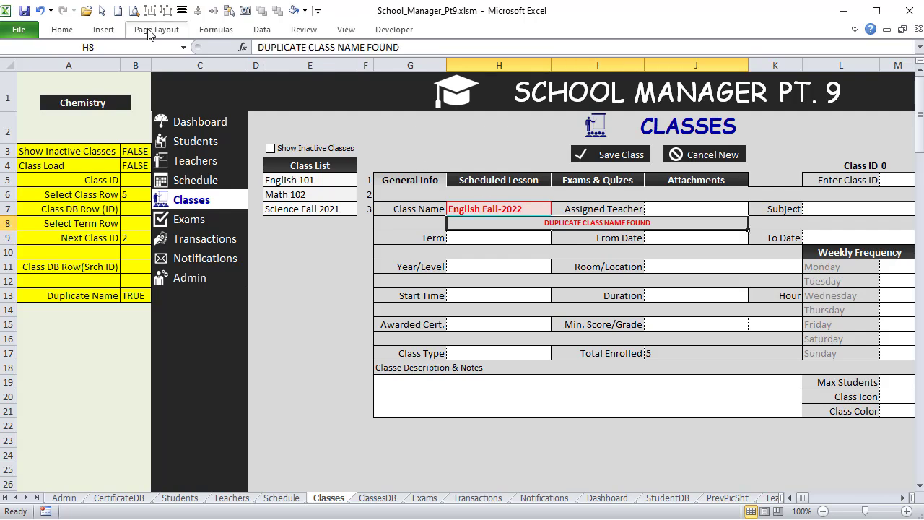
{"action": "left_click", "coordinate": [62, 30]}
{"action": "left_click", "coordinate": [269, 76]}
{"action": "left_click", "coordinate": [306, 253]}
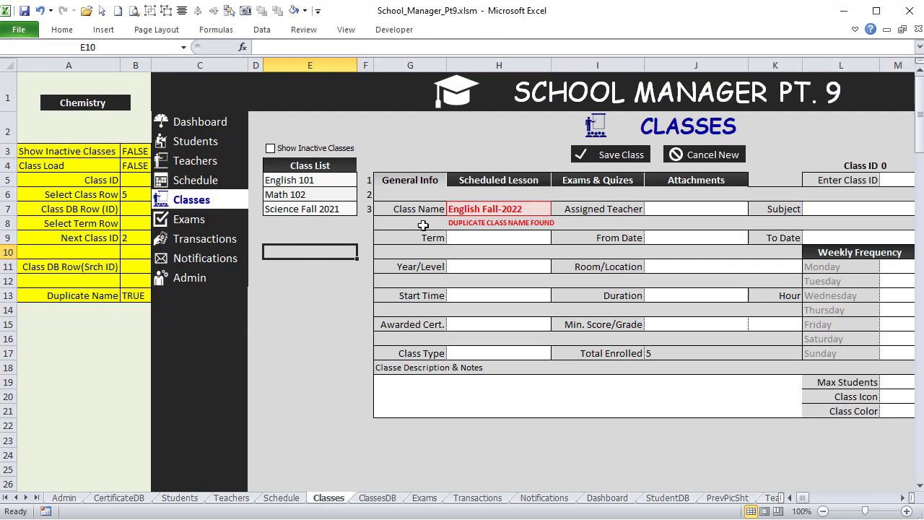
Try to save the class under the duplicate name to test validation, and dismiss the alert
{"action": "left_click", "coordinate": [634, 157]}
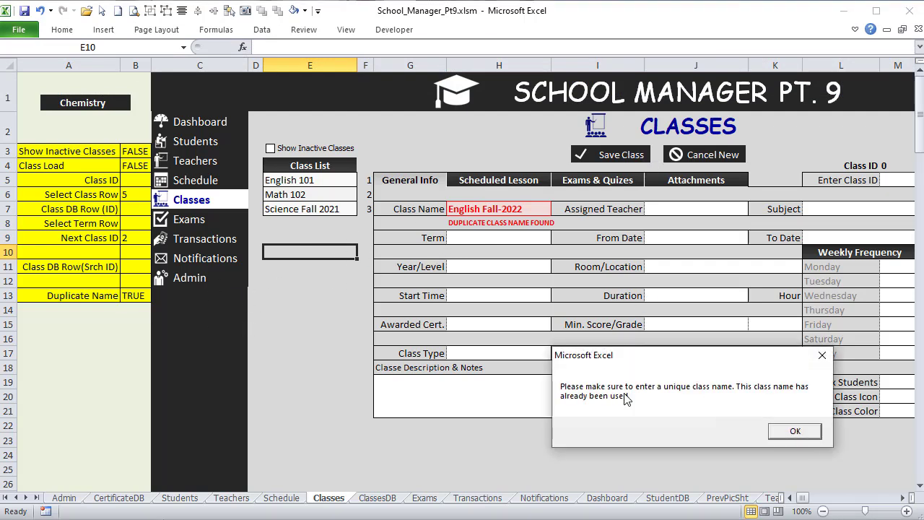
{"action": "left_click", "coordinate": [792, 432]}
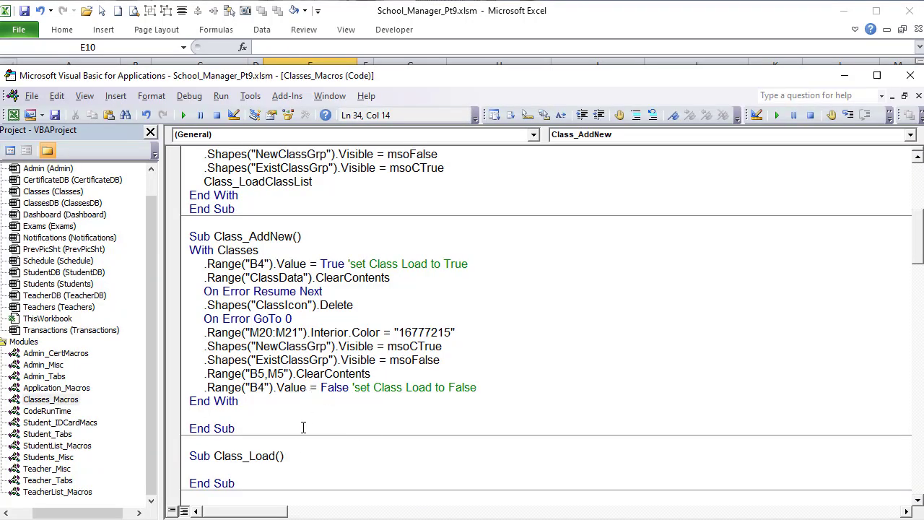
Add a With Classes block with its End With to the empty Class_Load macro
{"action": "left_click", "coordinate": [293, 468]}
{"action": "scroll", "coordinate": [303, 470], "scroll_direction": "down", "scroll_amount": 4}
{"action": "type", "text": "With Class"}
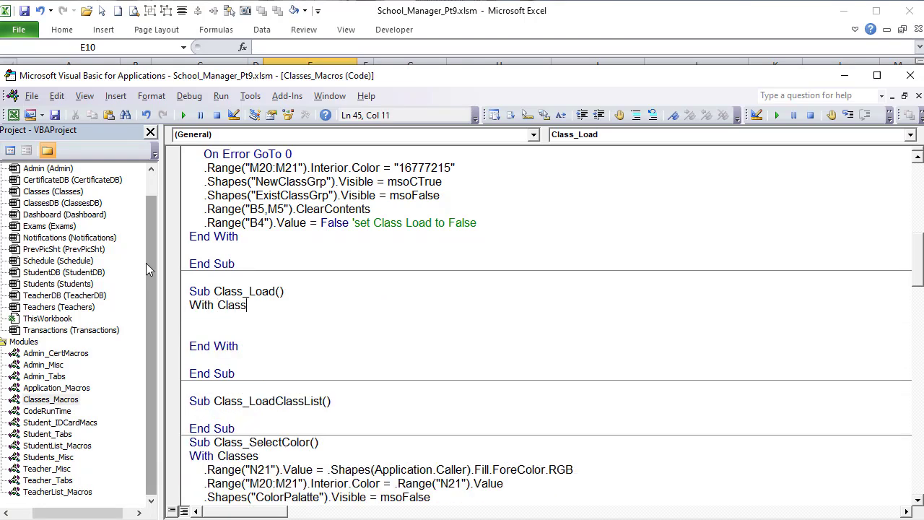
{"action": "type", "text": "es"}
{"action": "key", "text": "Return"}
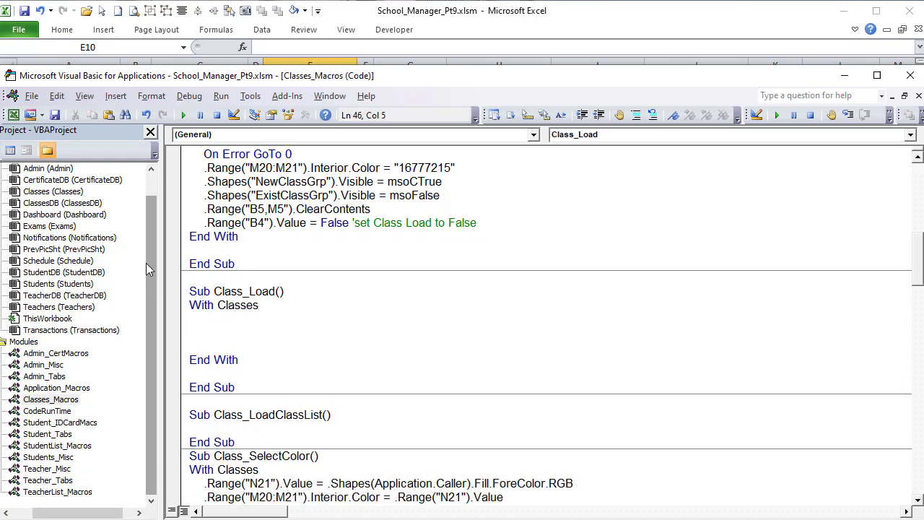
Start an If .Range("B7").Value = Empty Then block in Class_Load, testing the Class DB Row (ID) cell
{"action": "key", "text": "alt+F11"}
{"action": "left_click", "coordinate": [135, 209]}
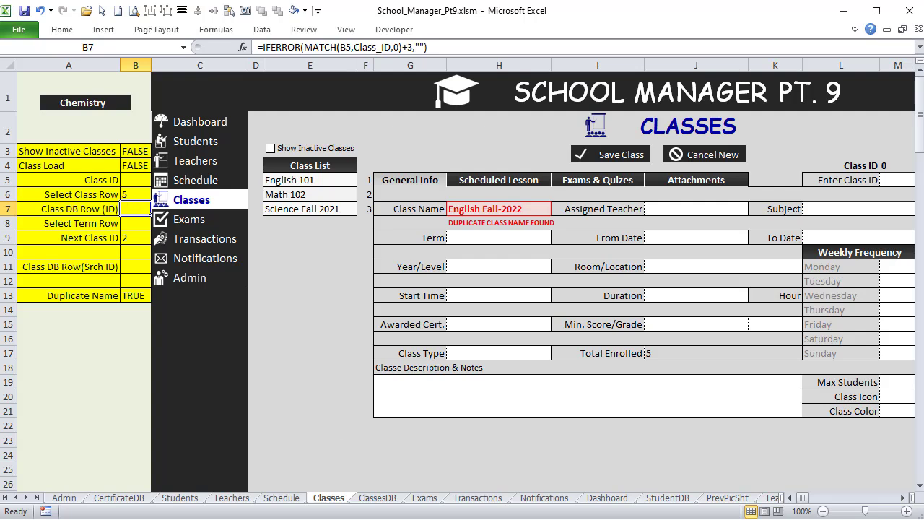
{"action": "key", "text": "alt+F11"}
{"action": "type", "text": "if .Range(\"\").value"}
{"action": "key", "text": "Left"}
{"action": "key", "text": "Left"}
{"action": "key", "text": "Left"}
{"action": "key", "text": "Left"}
{"action": "key", "text": "Left"}
{"action": "key", "text": "Left"}
{"action": "key", "text": "Left"}
{"action": "key", "text": "Left"}
{"action": "type", "text": "B7"}
{"action": "type", "text": " = empty then"}
{"action": "key", "text": "Return"}
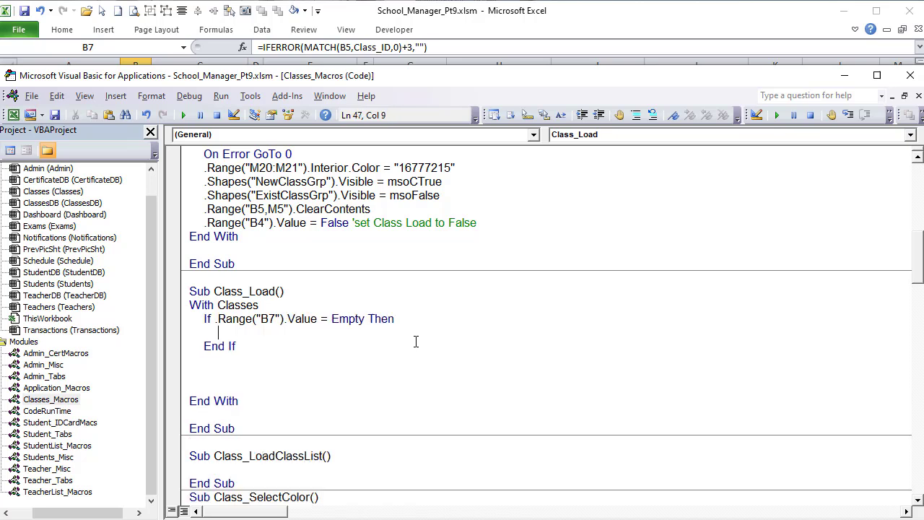
Add MsgBox "Please enter or select a correct class" inside the If block of Class_Load
{"action": "type", "text": "MsgBox \"Please enter "}
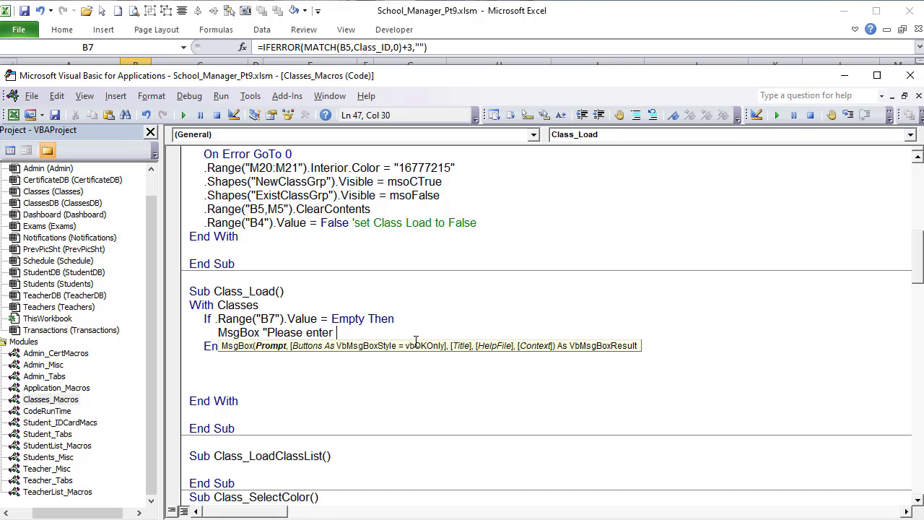
{"action": "type", "text": "or sleelect a correct class\""}
{"action": "key", "text": "Return"}
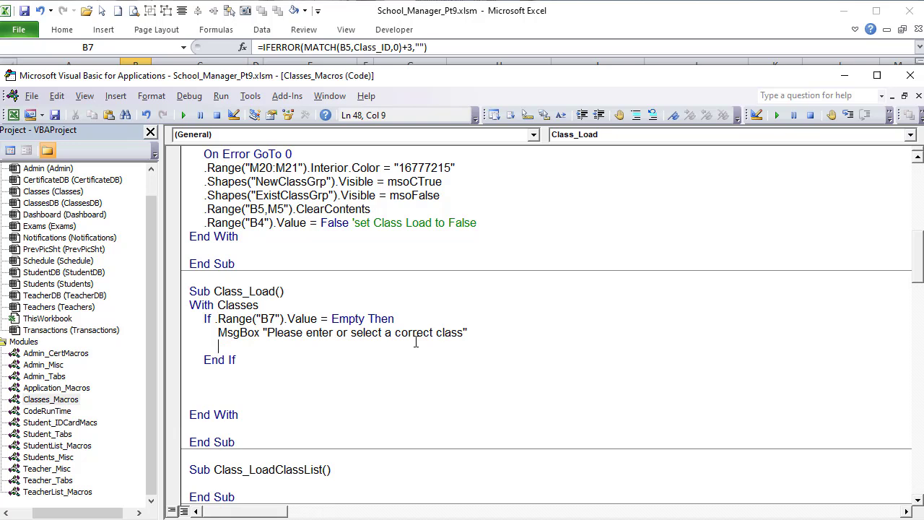
Add Exit Sub after the message box inside the If block of Class_Load
{"action": "type", "text": "Exit sub"}
{"action": "key", "text": "Down"}
{"action": "key", "text": "Down"}
Below End If in Class_Load, add ClassRow = .Range("B7").Value with the comment 'Class Row
{"action": "type", "text": "Clas"}
{"action": "key", "text": "BackSpace"}
{"action": "key", "text": "BackSpace"}
{"action": "type", "text": "k"}
{"action": "key", "text": "BackSpace"}
{"action": "type", "text": "ass"}
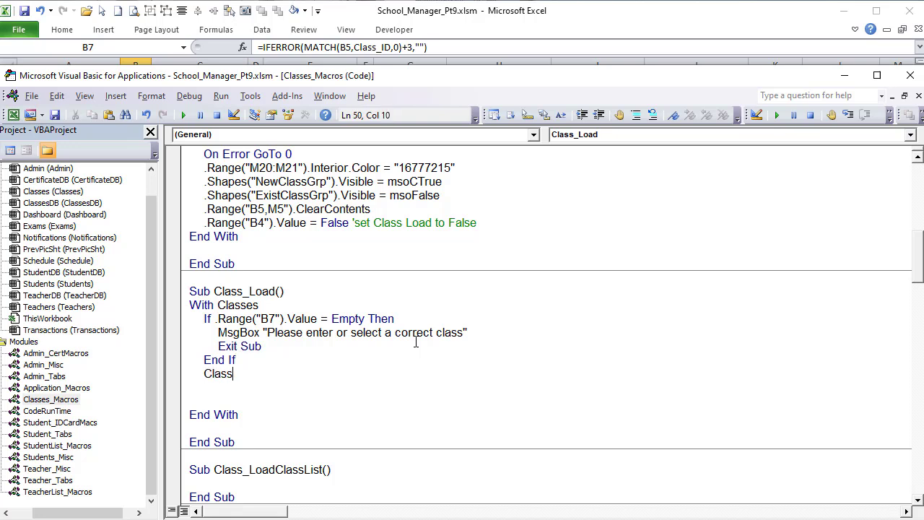
{"action": "type", "text": "Row = ."}
{"action": "type", "text": "Range(\"\").value"}
{"action": "key", "text": "Left"}
{"action": "key", "text": "Left"}
{"action": "key", "text": "Left"}
{"action": "key", "text": "Left"}
{"action": "key", "text": "Left"}
{"action": "key", "text": "Left"}
{"action": "key", "text": "Left"}
{"action": "key", "text": "Left"}
{"action": "type", "text": "B7\").Value 'Class Row"}
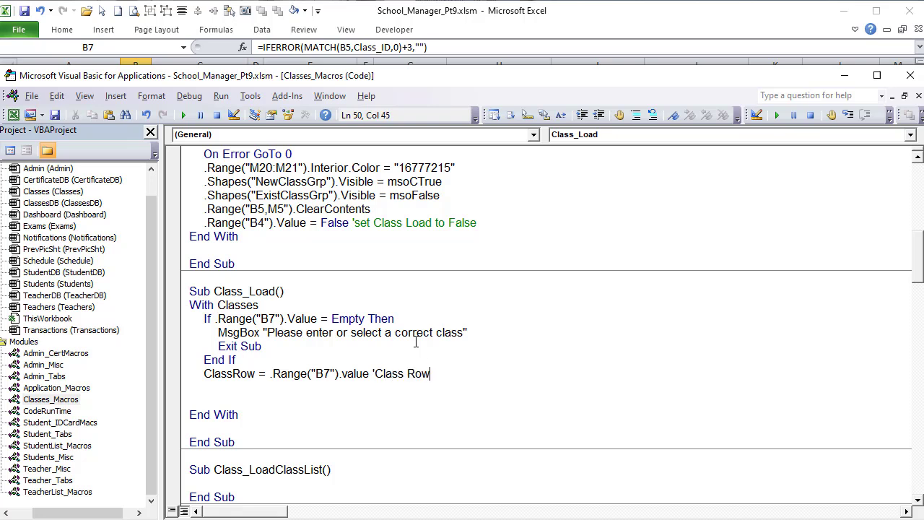
{"action": "key", "text": "Return"}
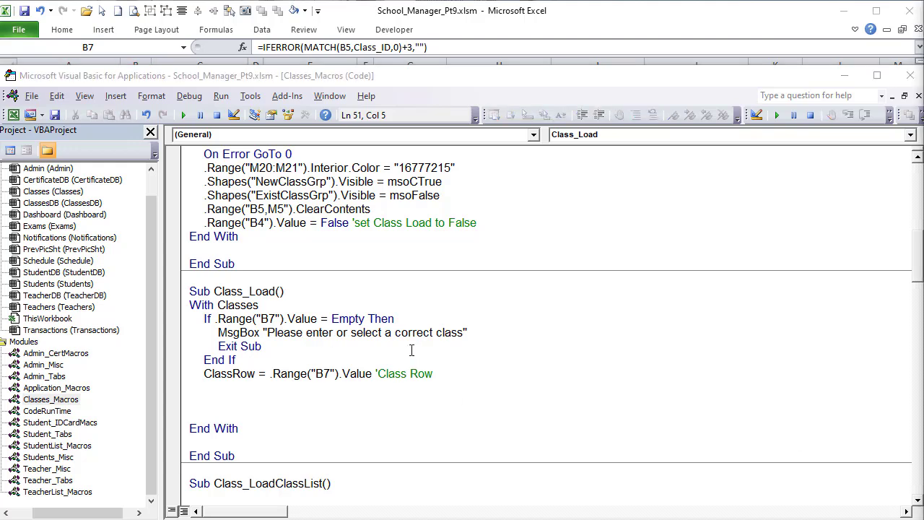
Copy the error-guarded .Shapes("ClassIcon").Delete lines from Class_AddNew into Class_Load below the ClassRow line
{"action": "left_click", "coordinate": [385, 333]}
{"action": "scroll", "coordinate": [332, 309], "scroll_direction": "up", "scroll_amount": 4}
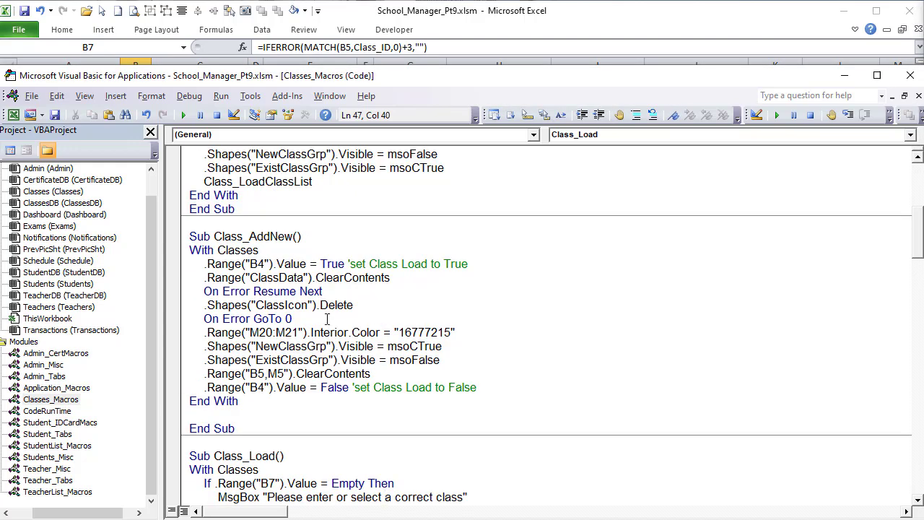
{"action": "left_click_drag", "start_coordinate": [370, 314], "coordinate": [205, 277]}
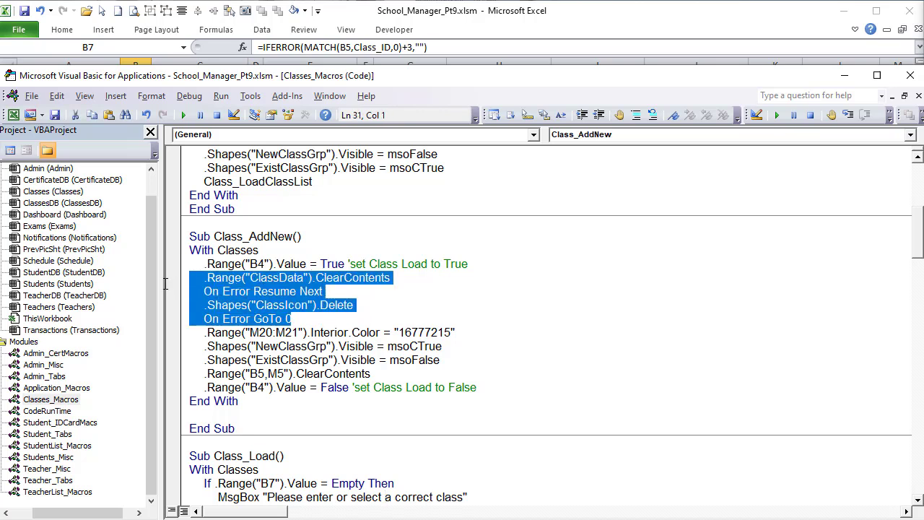
{"action": "left_click", "coordinate": [372, 294]}
{"action": "left_click_drag", "start_coordinate": [379, 308], "coordinate": [204, 292]}
{"action": "key", "text": "ctrl+c"}
{"action": "scroll", "coordinate": [288, 380], "scroll_direction": "down", "scroll_amount": 4}
{"action": "left_click", "coordinate": [287, 387]}
{"action": "key", "text": "ctrl+v"}
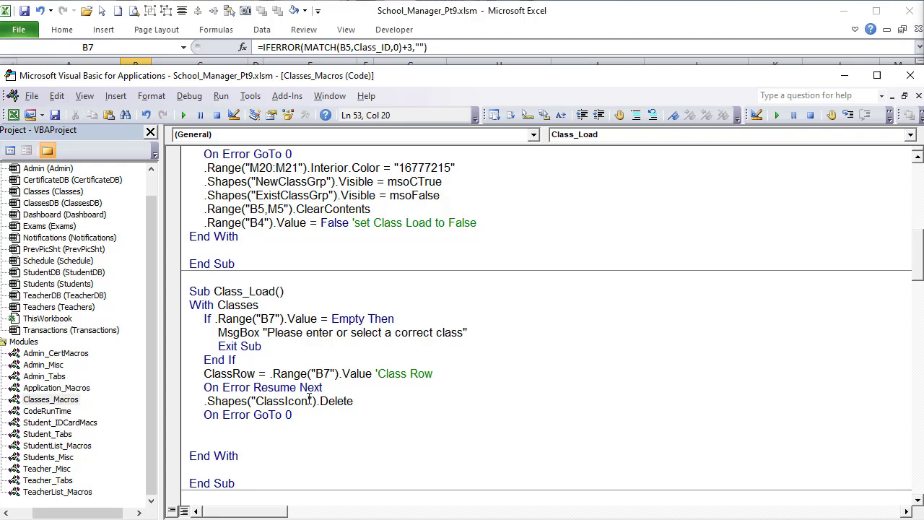
Copy the commented .Range("B4").Value = True line from Class_AddNew into Class_Load below On Error GoTo 0
{"action": "scroll", "coordinate": [309, 399], "scroll_direction": "up", "scroll_amount": 4}
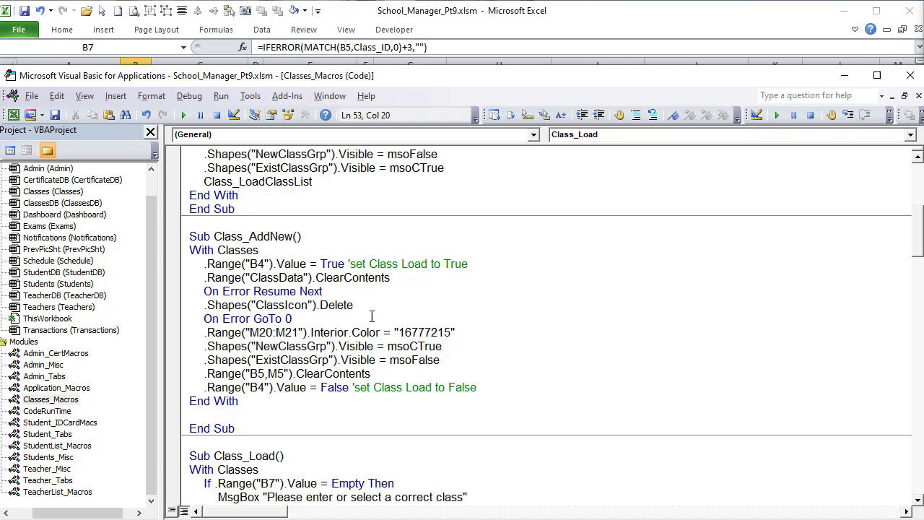
{"action": "left_click_drag", "start_coordinate": [467, 265], "coordinate": [204, 265]}
{"action": "key", "text": "ctrl+c"}
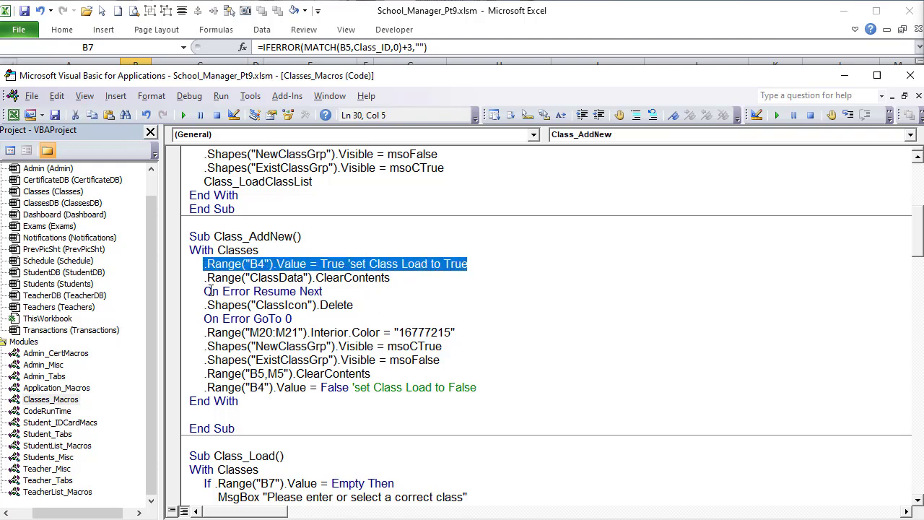
{"action": "scroll", "coordinate": [214, 317], "scroll_direction": "down", "scroll_amount": 4}
{"action": "left_click", "coordinate": [250, 427]}
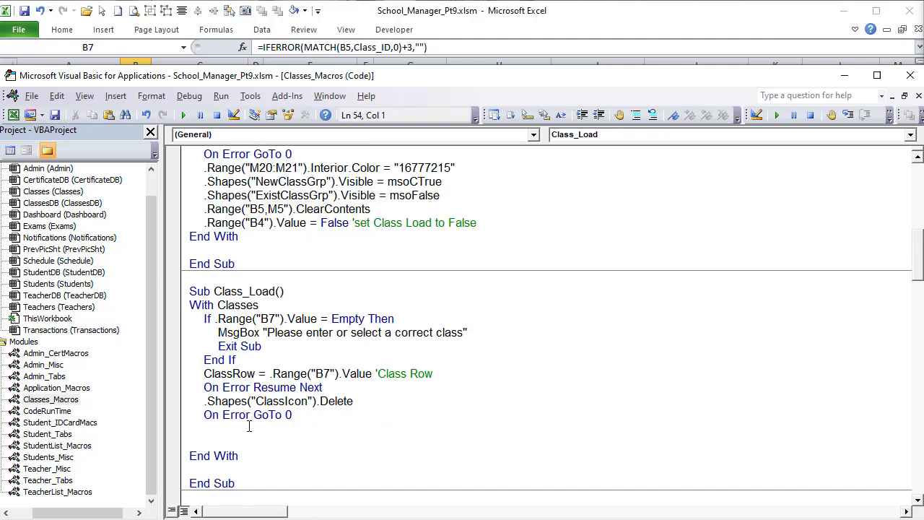
{"action": "key", "text": "ctrl+v"}
Copy the commented .Range("B4").Value = False line from Class_AddNew to just before End With in Class_Load, leaving blank lines above it
{"action": "left_click_drag", "start_coordinate": [494, 224], "coordinate": [202, 225]}
{"action": "key", "text": "ctrl+c"}
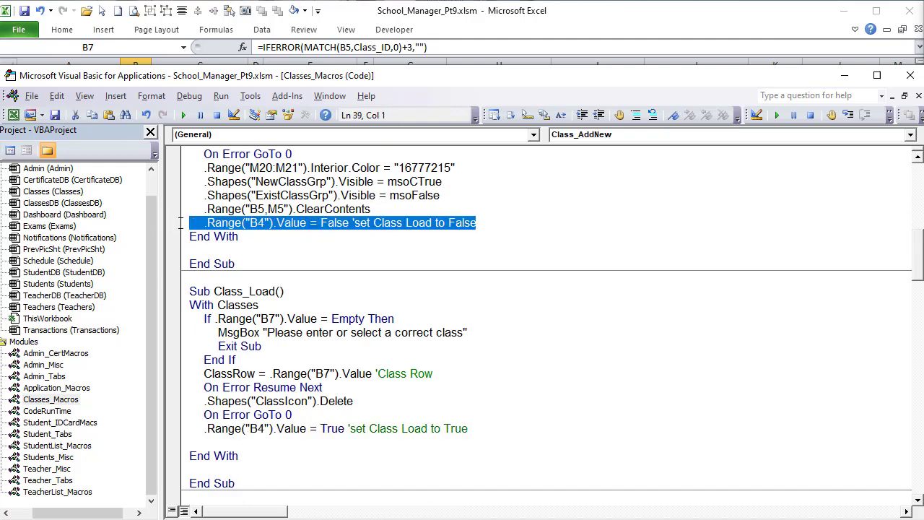
{"action": "left_click", "coordinate": [253, 442]}
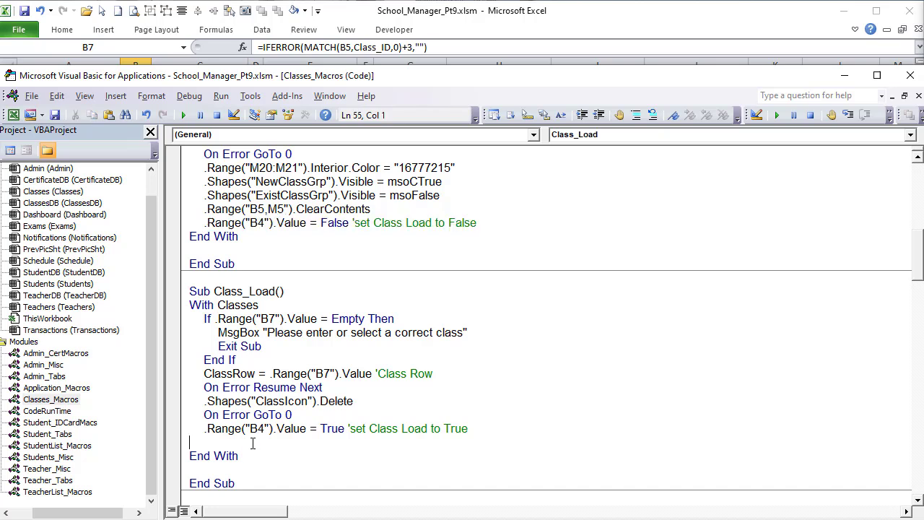
{"action": "key", "text": "Return"}
{"action": "key", "text": "Return"}
{"action": "key", "text": "ctrl+v"}
Copy the B5,M5 ClearContents line from Class_AddNew below the B4 True line, reduce its range to M5, and check that cell on the Classes sheet
{"action": "left_click", "coordinate": [277, 444]}
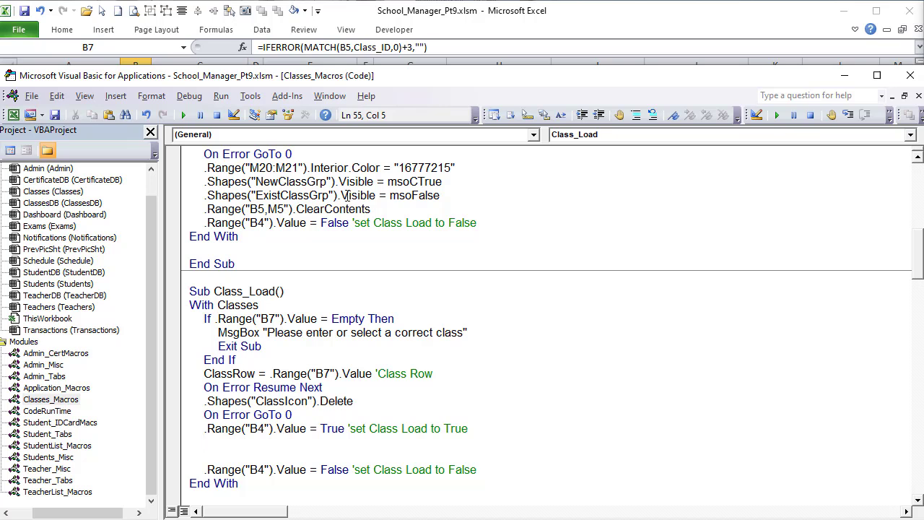
{"action": "left_click_drag", "start_coordinate": [370, 209], "coordinate": [202, 213]}
{"action": "key", "text": "ctrl+c"}
{"action": "left_click_drag", "start_coordinate": [270, 432], "coordinate": [266, 444]}
{"action": "left_click", "coordinate": [267, 445]}
{"action": "key", "text": "ctrl+v"}
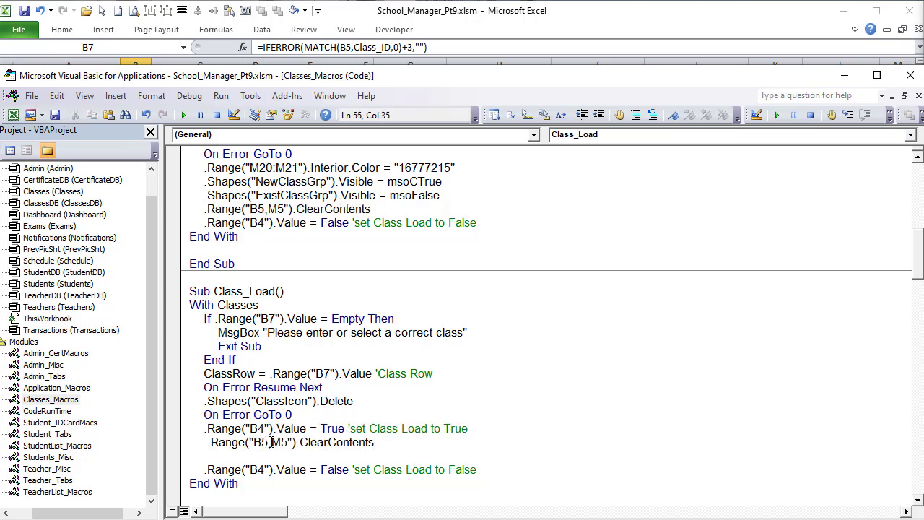
{"action": "key", "text": "BackSpace"}
{"action": "key", "text": "BackSpace"}
{"action": "key", "text": "BackSpace"}
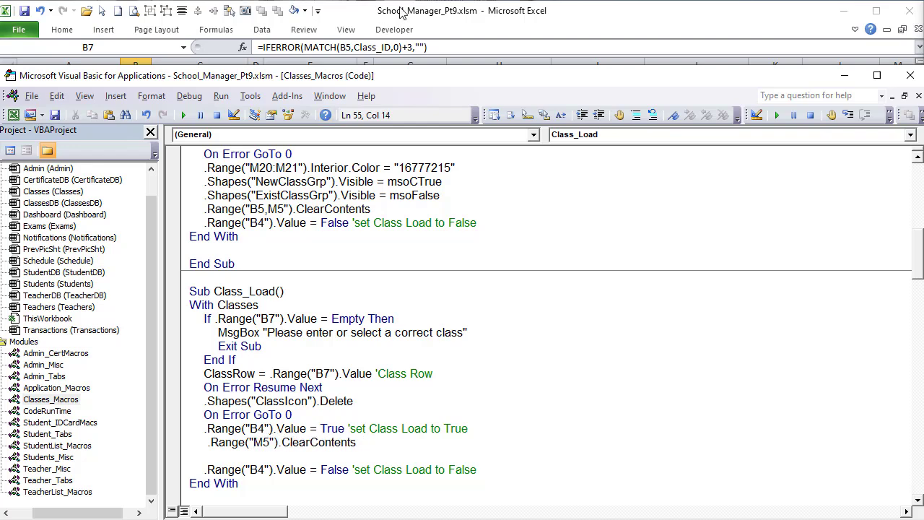
{"action": "left_click", "coordinate": [465, 13]}
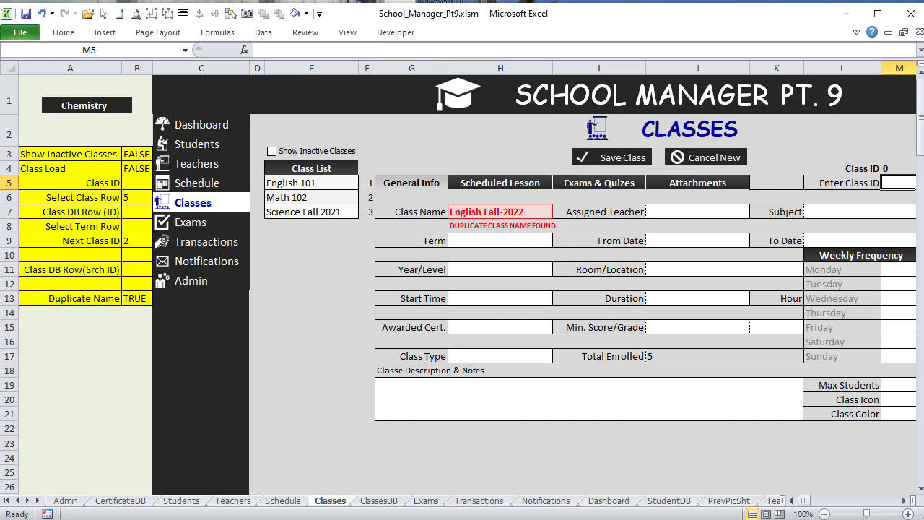
{"action": "key", "text": "alt+F11"}
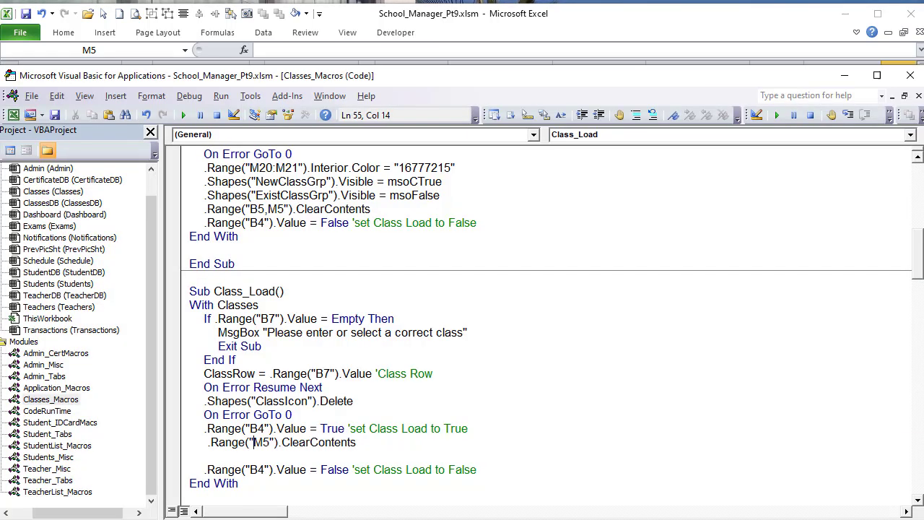
Copy the For ClassCol = 2 To 26 mapping loop from Class_Save into Class_Load below the M5 ClearContents line and indent it
{"action": "scroll", "coordinate": [303, 433], "scroll_direction": "down", "scroll_amount": 1}
{"action": "left_click", "coordinate": [344, 411]}
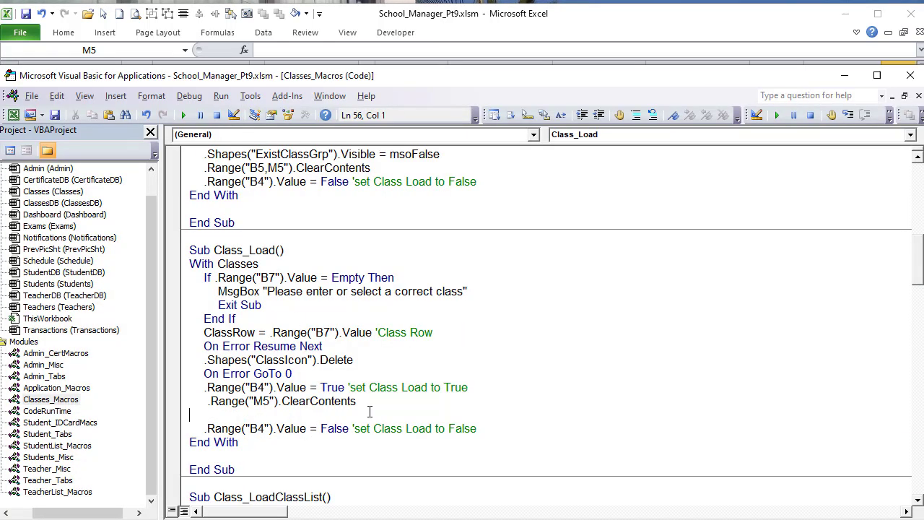
{"action": "scroll", "coordinate": [424, 355], "scroll_direction": "up", "scroll_amount": 8}
{"action": "left_click_drag", "start_coordinate": [190, 387], "coordinate": [468, 387]}
{"action": "scroll", "coordinate": [704, 382], "scroll_direction": "down", "scroll_amount": 8}
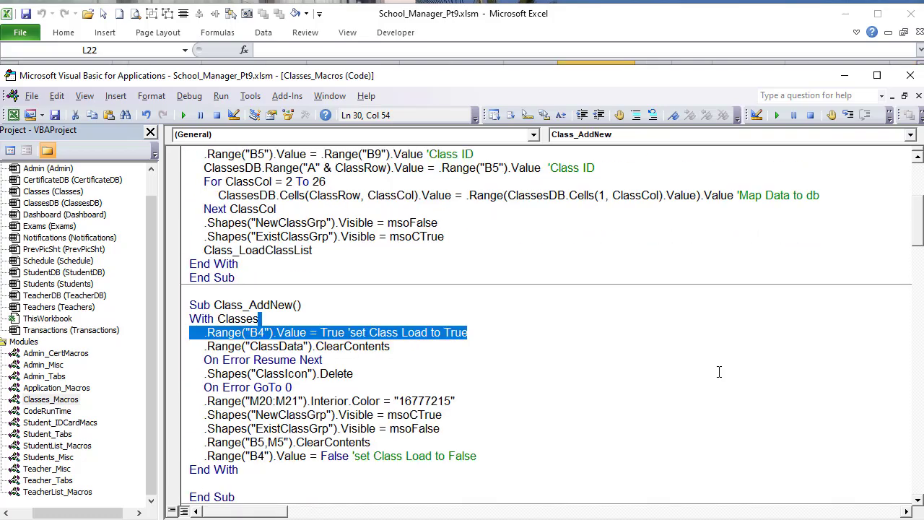
{"action": "left_click", "coordinate": [372, 401]}
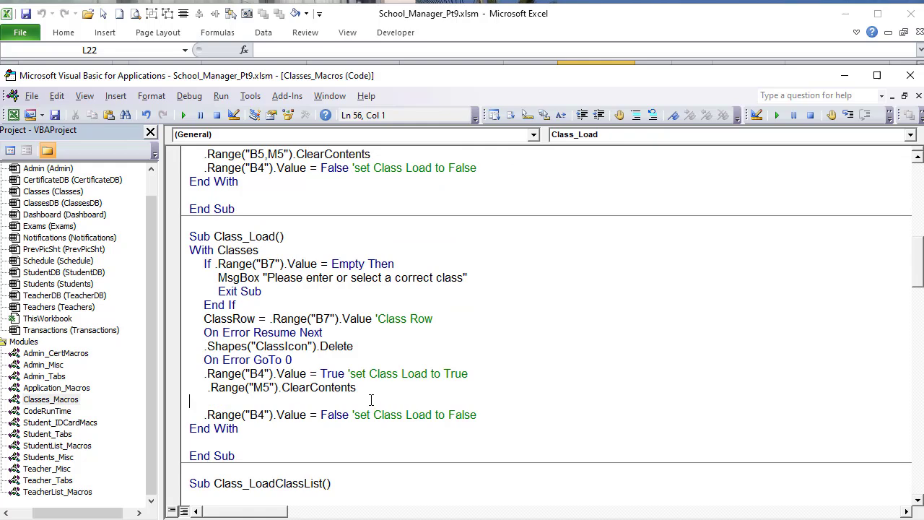
{"action": "type", "text": "For ClassCol = 2 To 26         ClassesDB.Cells(ClassRow, ClassCol).Value = .Range(ClassesDB.Cells(1, ClassCol).Value).Value 'Map Data to db     Next ClassCol"}
{"action": "left_click_drag", "start_coordinate": [291, 428], "coordinate": [181, 403]}
{"action": "key", "text": "Tab"}
{"action": "left_click", "coordinate": [486, 442]}
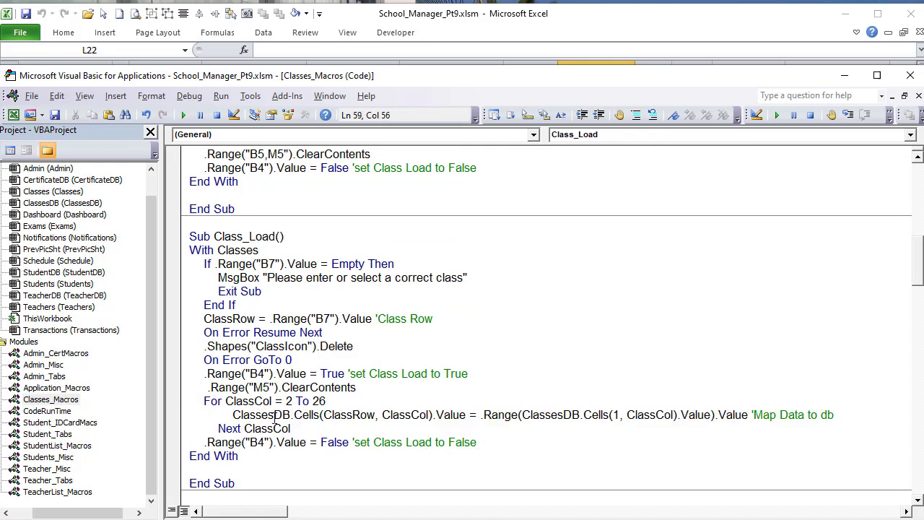
{"action": "key", "text": "Tab"}
Swap the two sides of the loop's assignment so the form's mapped .Range value is set from ClassesDB.Cells(ClassRow, ClassCol).Value
{"action": "left_click_drag", "start_coordinate": [250, 416], "coordinate": [278, 417]}
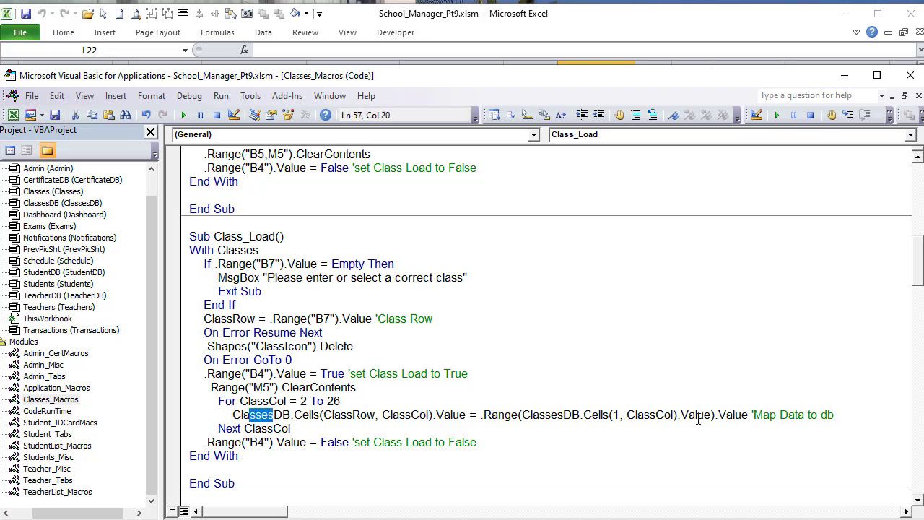
{"action": "mouse_move", "coordinate": [748, 416]}
{"action": "left_mouse_down"}
{"action": "mouse_move", "coordinate": [476, 414]}
{"action": "mouse_move", "coordinate": [748, 416]}
{"action": "left_mouse_up"}
{"action": "left_click", "coordinate": [481, 414]}
{"action": "left_click_drag", "start_coordinate": [541, 417], "coordinate": [231, 417]}
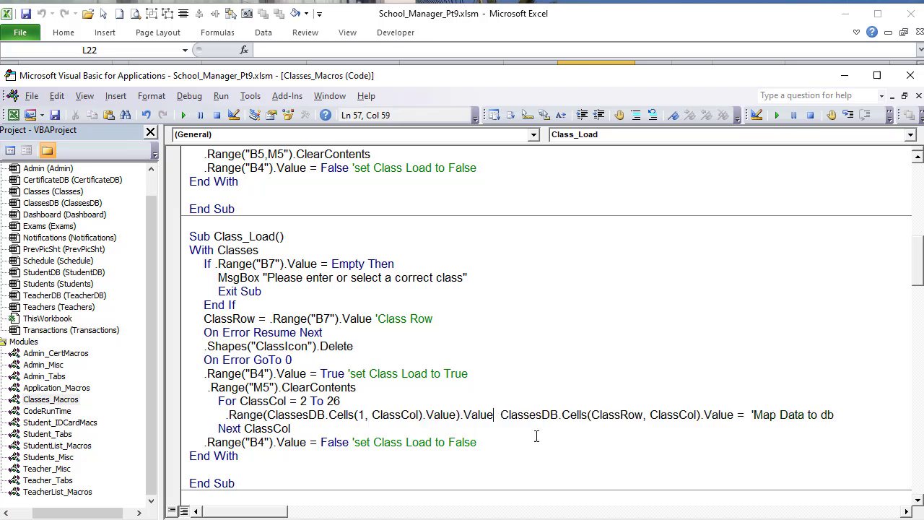
{"action": "left_click_drag", "start_coordinate": [736, 414], "coordinate": [500, 418]}
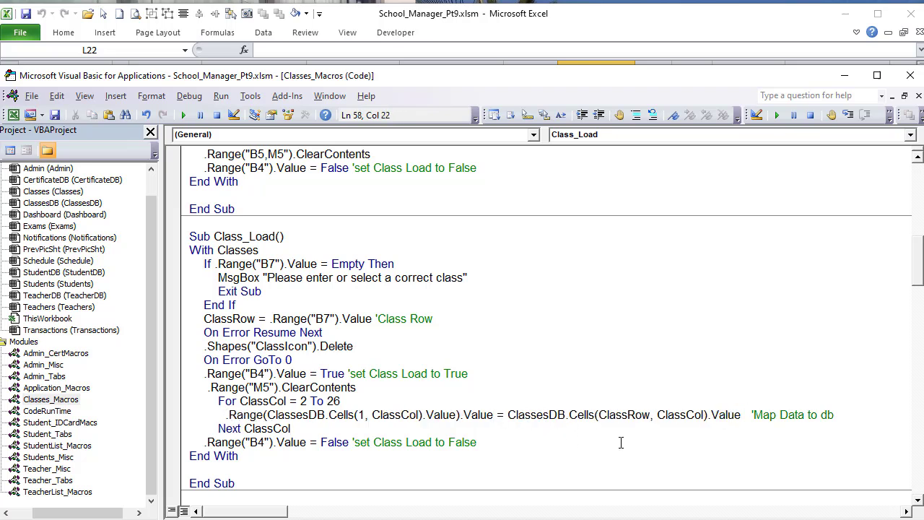
Change the comment on the Class_Load loop's mapping line to 'Bring From DB
{"action": "left_click_drag", "start_coordinate": [849, 417], "coordinate": [780, 417]}
{"action": "key", "text": "BackSpace"}
{"action": "key", "text": "BackSpace"}
{"action": "key", "text": "BackSpace"}
{"action": "key", "text": "BackSpace"}
{"action": "key", "text": "BackSpace"}
{"action": "type", "text": "Bring From DB"}
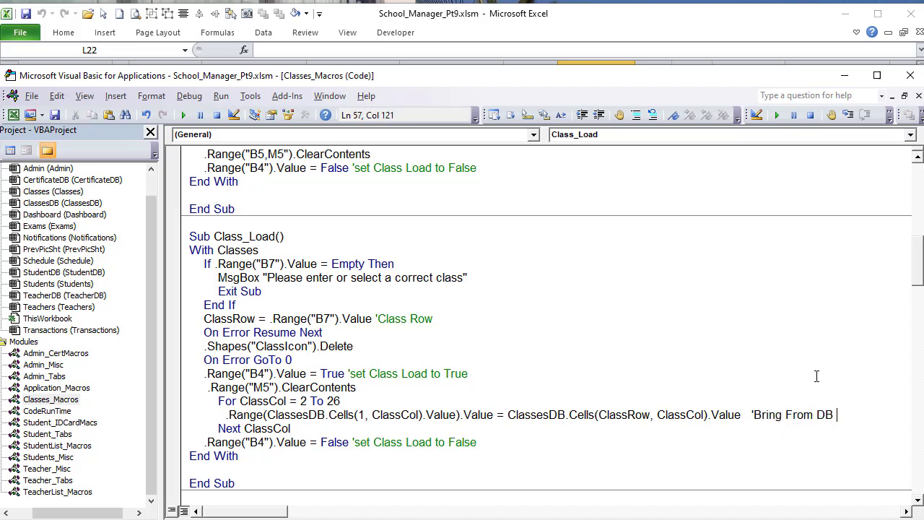
Copy the lines hiding NewClassGrp and showing ExistClassGrp from Class_Save into Class_Load below Next ClassCol
{"action": "left_click", "coordinate": [375, 415]}
{"action": "scroll", "coordinate": [357, 357], "scroll_direction": "up", "scroll_amount": 3}
{"action": "left_click", "coordinate": [442, 264]}
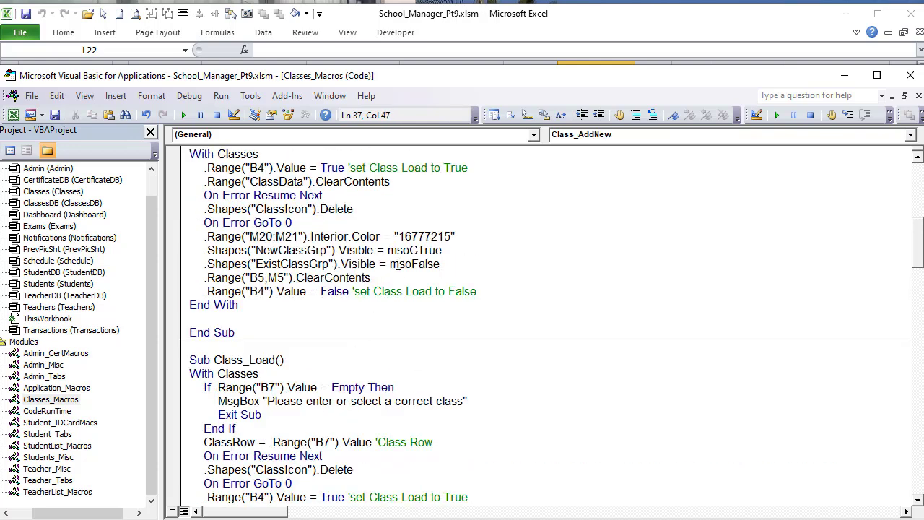
{"action": "left_click_drag", "start_coordinate": [442, 264], "coordinate": [206, 250]}
{"action": "scroll", "coordinate": [215, 273], "scroll_direction": "up", "scroll_amount": 3}
{"action": "scroll", "coordinate": [218, 275], "scroll_direction": "up", "scroll_amount": 5}
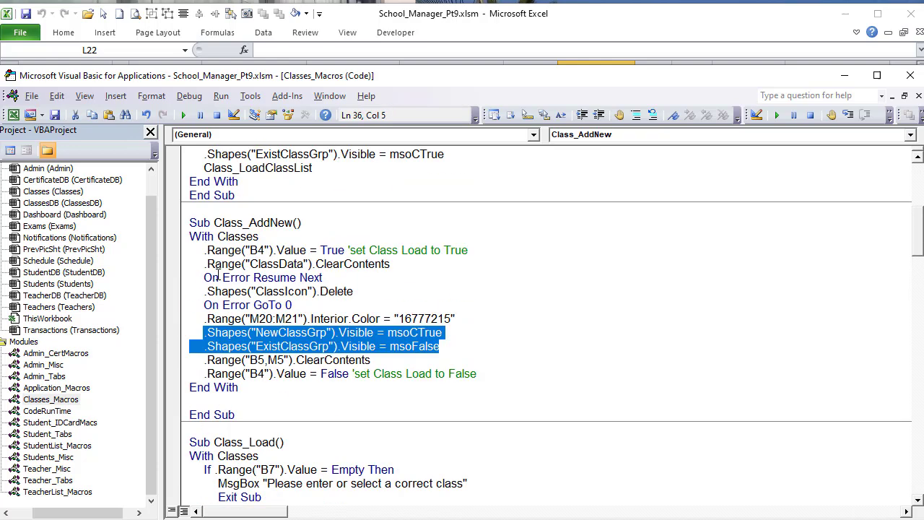
{"action": "left_click_drag", "start_coordinate": [443, 319], "coordinate": [205, 305]}
{"action": "key", "text": "ctrl+c"}
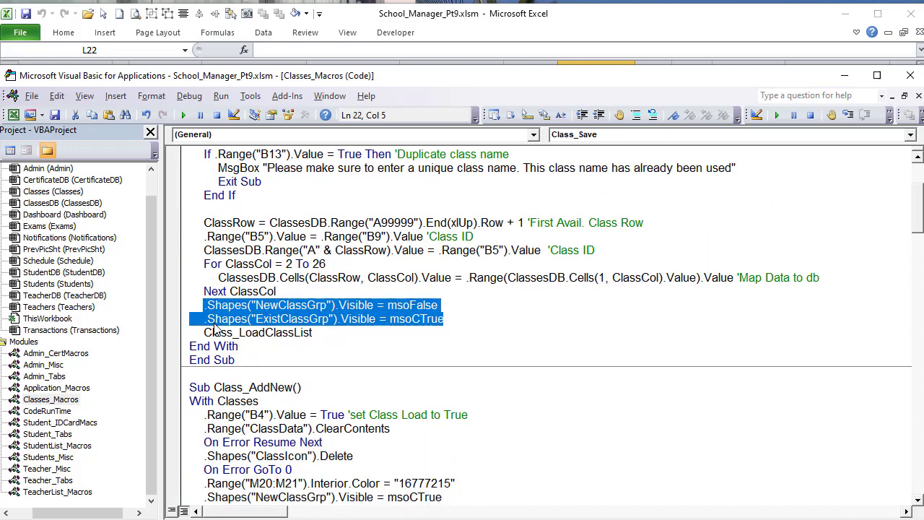
{"action": "scroll", "coordinate": [296, 361], "scroll_direction": "down", "scroll_amount": 9}
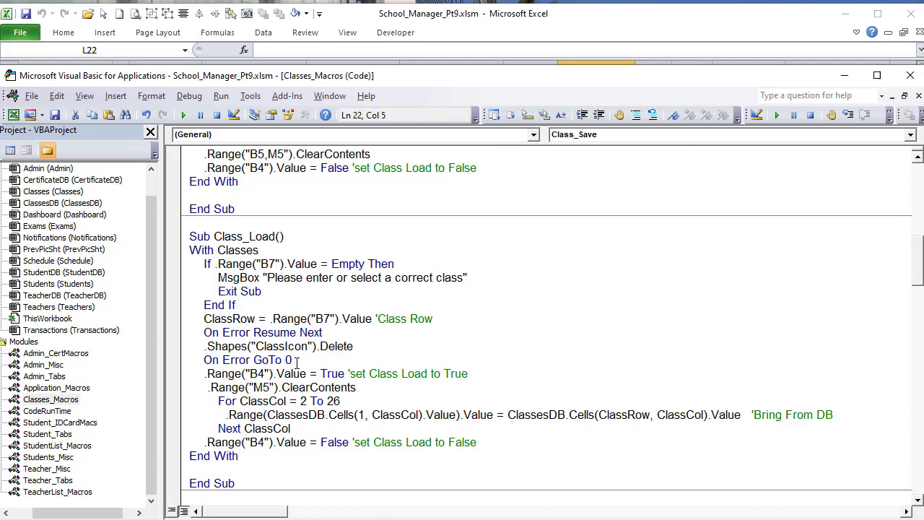
{"action": "scroll", "coordinate": [297, 363], "scroll_direction": "down", "scroll_amount": 3}
{"action": "left_click", "coordinate": [471, 306]}
{"action": "key", "text": "Return"}
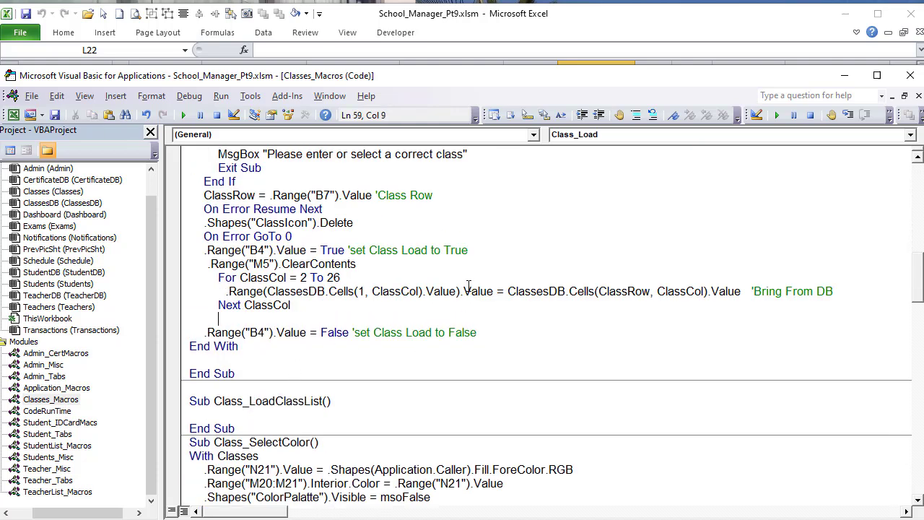
{"action": "key", "text": "ctrl+v"}
Align the indentation of the two Shapes visibility lines in Class_Load with Next ClassCol
{"action": "left_click_drag", "start_coordinate": [472, 331], "coordinate": [189, 318]}
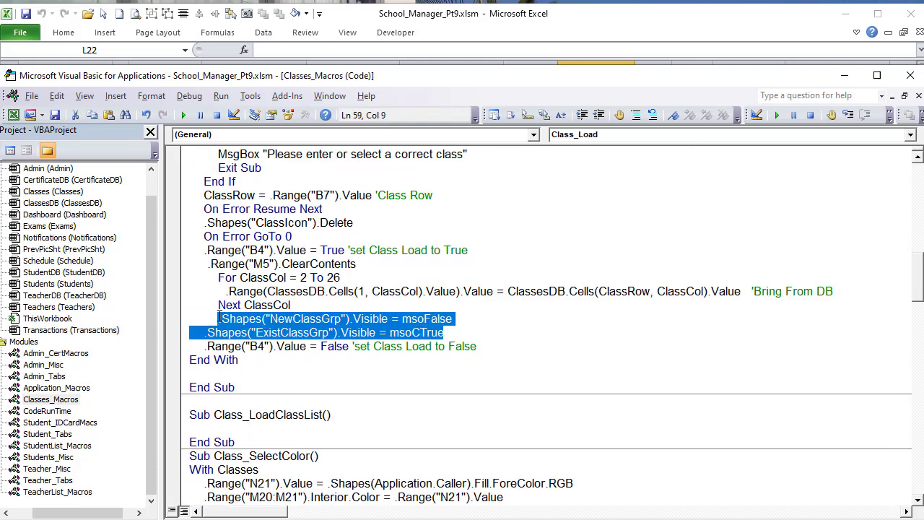
{"action": "key", "text": "shift+Tab"}
{"action": "key", "text": "shift+Tab"}
{"action": "key", "text": "Tab"}
{"action": "key", "text": "Tab"}
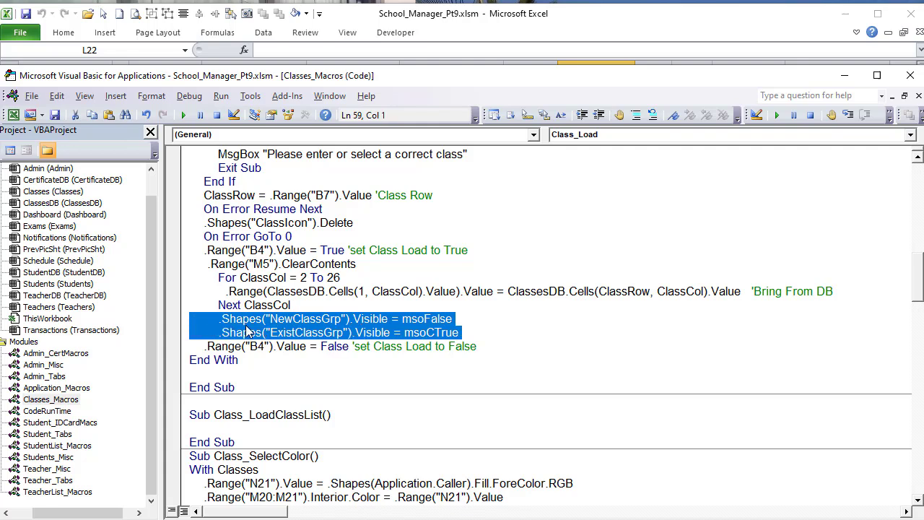
Check cell N20, next to Class Icon on the Classes sheet, and return to the macro code
{"action": "left_click", "coordinate": [356, 383]}
{"action": "scroll", "coordinate": [354, 380], "scroll_direction": "down", "scroll_amount": 3}
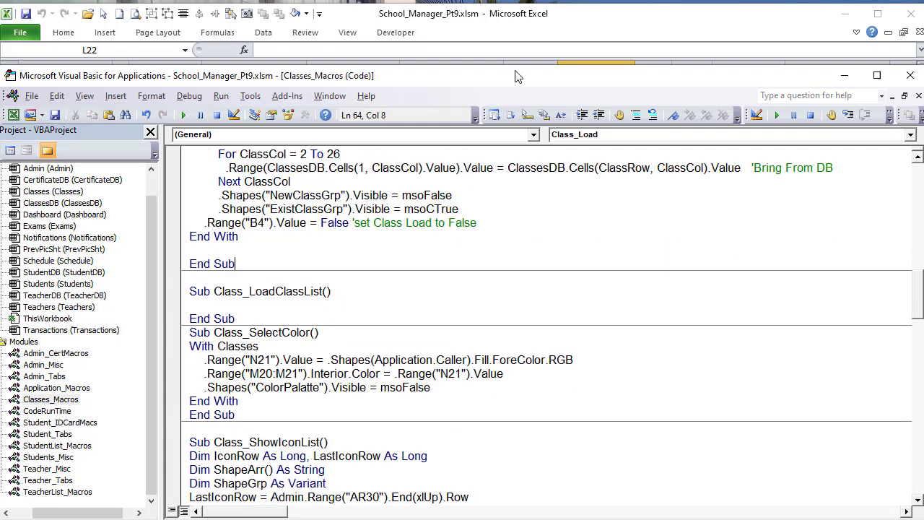
{"action": "left_click", "coordinate": [624, 36]}
{"action": "double_click", "coordinate": [627, 13]}
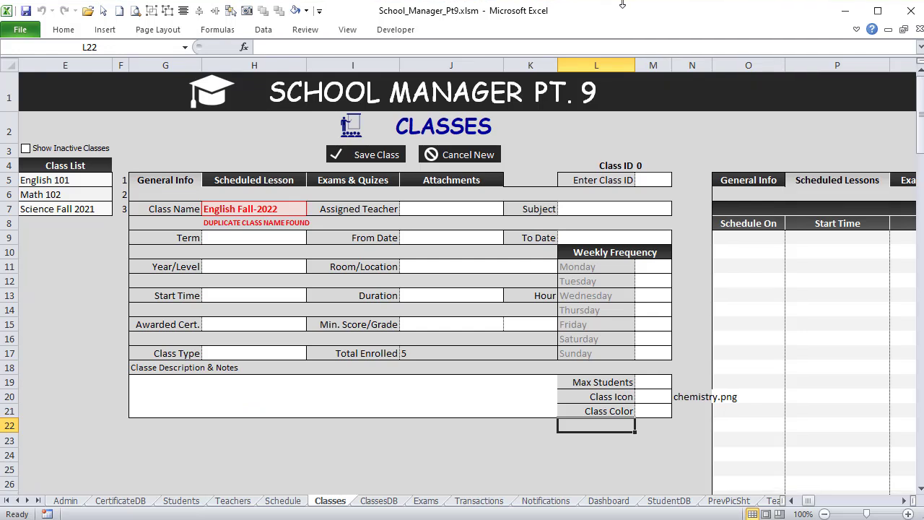
{"action": "left_click", "coordinate": [690, 394]}
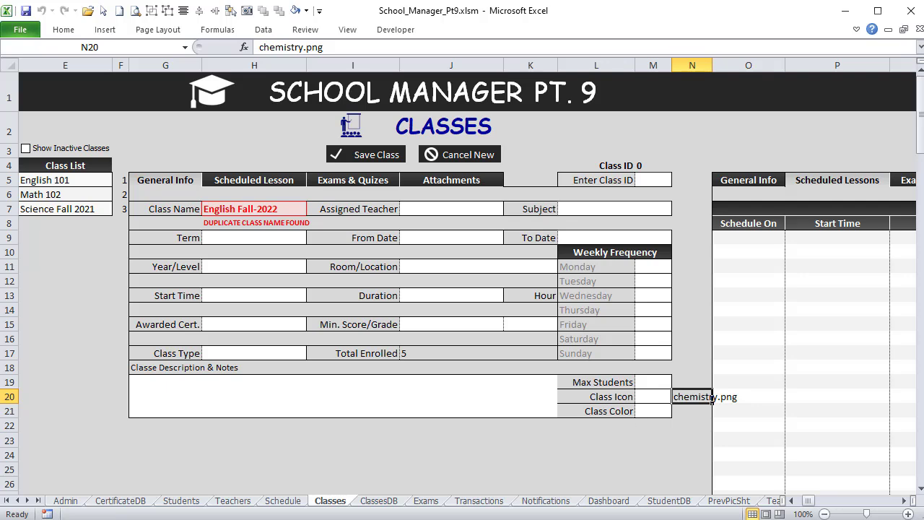
{"action": "key", "text": "alt+F11"}
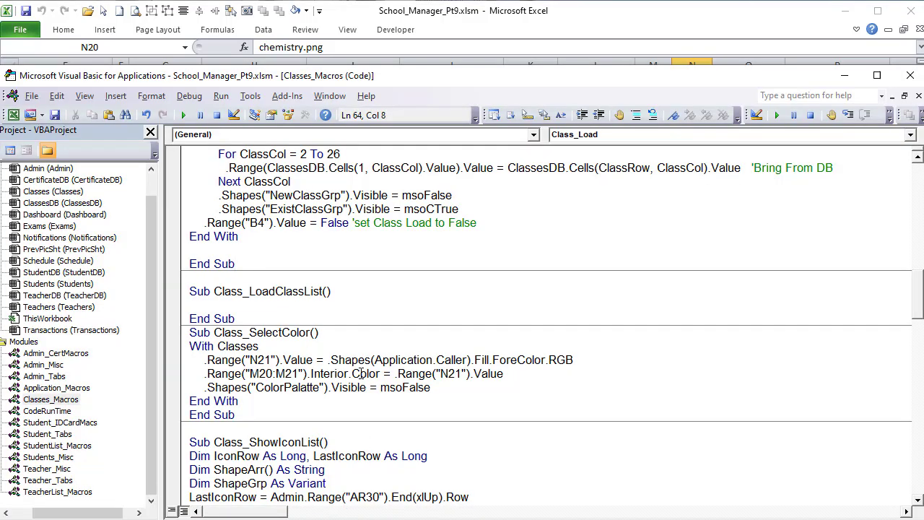
Start an If statement below Next ClassCol in Class_Load that tests .Range("N20").Value <> Empty, ending with Then
{"action": "scroll", "coordinate": [362, 373], "scroll_direction": "down", "scroll_amount": 2}
{"action": "scroll", "coordinate": [366, 372], "scroll_direction": "up", "scroll_amount": 4}
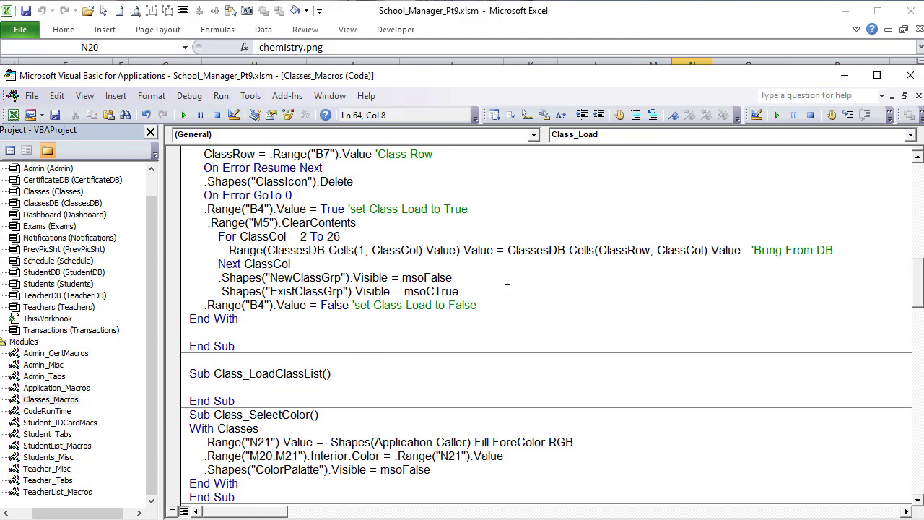
{"action": "left_click", "coordinate": [530, 258]}
{"action": "key", "text": "Return"}
{"action": "type", "text": "if .Range(\" \").value"}
{"action": "key", "text": "Left"}
{"action": "key", "text": "Left"}
{"action": "key", "text": "Left"}
{"action": "key", "text": "Left"}
{"action": "key", "text": "Left"}
{"action": "key", "text": "Left"}
{"action": "key", "text": "Left"}
{"action": "key", "text": "Left"}
{"action": "key", "text": "BackSpace"}
{"action": "type", "text": "N20\").value"}
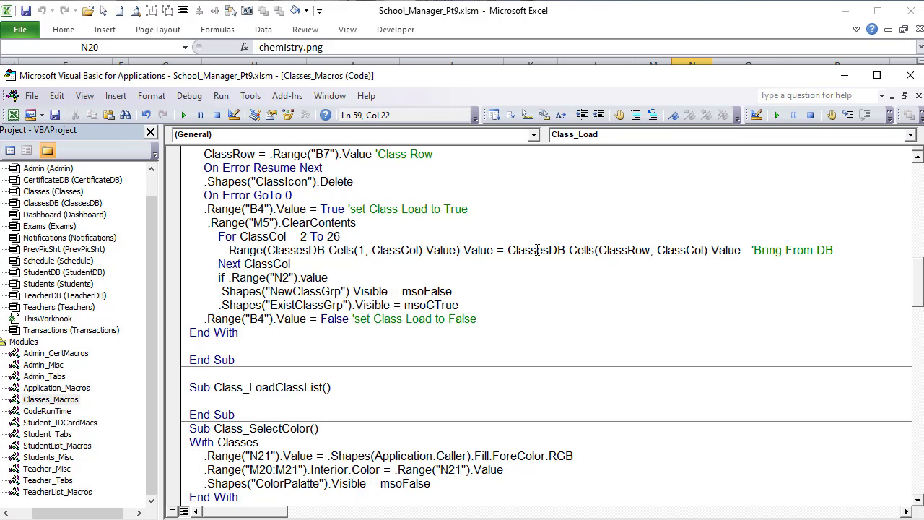
{"action": "type", "text": " <> Empty then"}
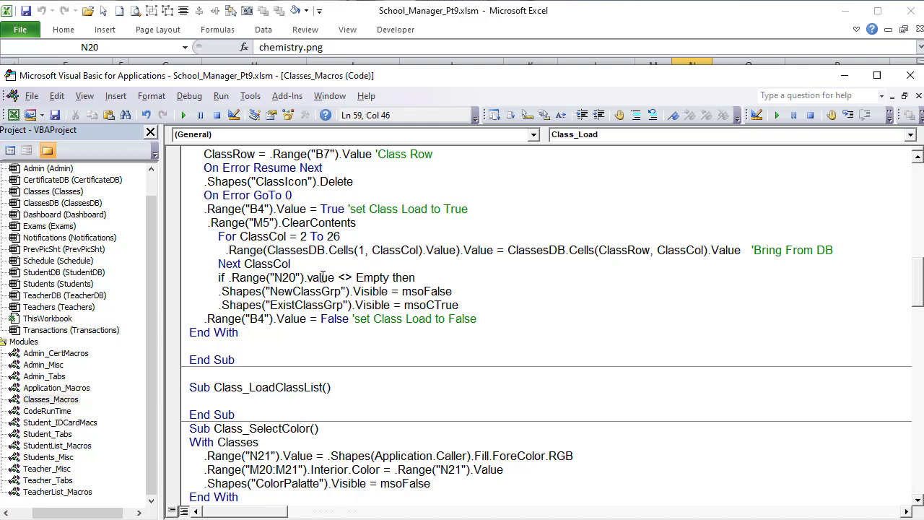
Copy the procedure name Class_ShowIcon into Class_Load after the N20 test's Then and add the comment 'Display Icon
{"action": "scroll", "coordinate": [322, 270], "scroll_direction": "down", "scroll_amount": 2}
{"action": "scroll", "coordinate": [331, 196], "scroll_direction": "down", "scroll_amount": 11}
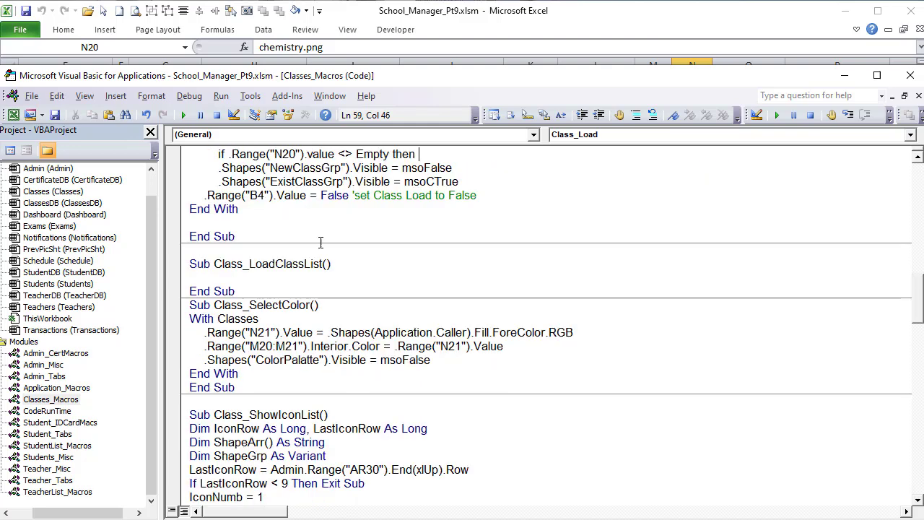
{"action": "scroll", "coordinate": [278, 300], "scroll_direction": "down", "scroll_amount": 12}
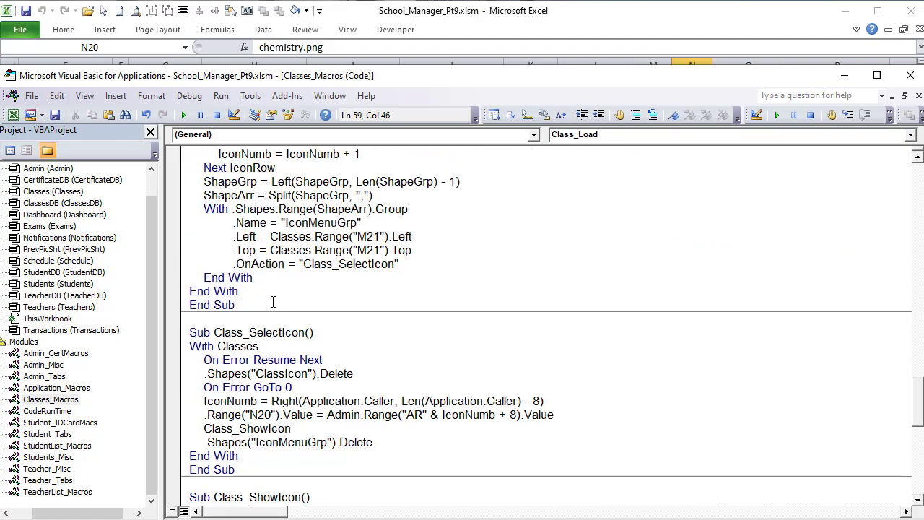
{"action": "scroll", "coordinate": [273, 300], "scroll_direction": "down", "scroll_amount": 2}
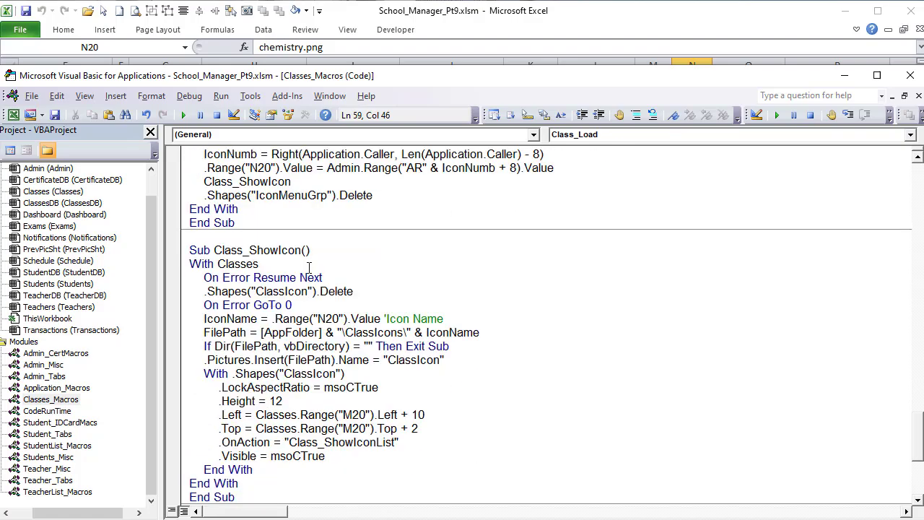
{"action": "left_click_drag", "start_coordinate": [303, 253], "coordinate": [214, 246]}
{"action": "key", "text": "ctrl+c"}
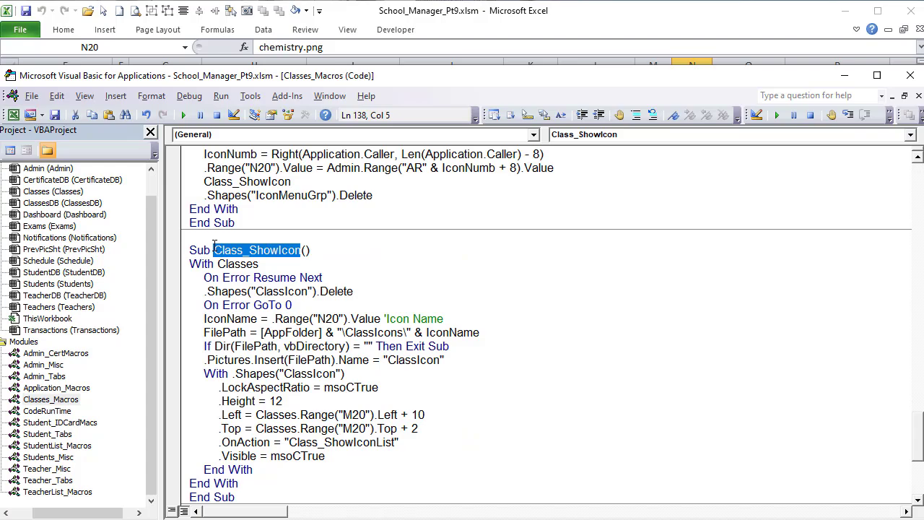
{"action": "scroll", "coordinate": [281, 297], "scroll_direction": "up", "scroll_amount": 20}
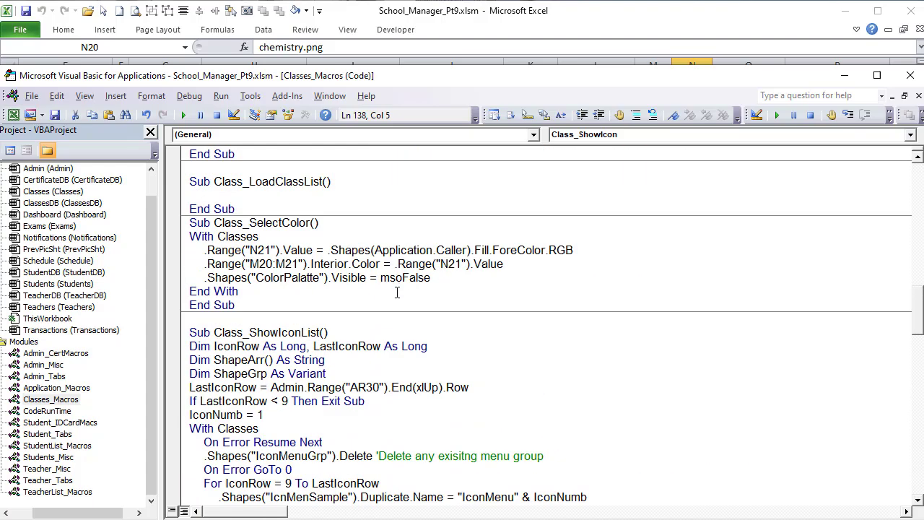
{"action": "scroll", "coordinate": [397, 292], "scroll_direction": "down", "scroll_amount": 2}
{"action": "scroll", "coordinate": [397, 293], "scroll_direction": "up", "scroll_amount": 7}
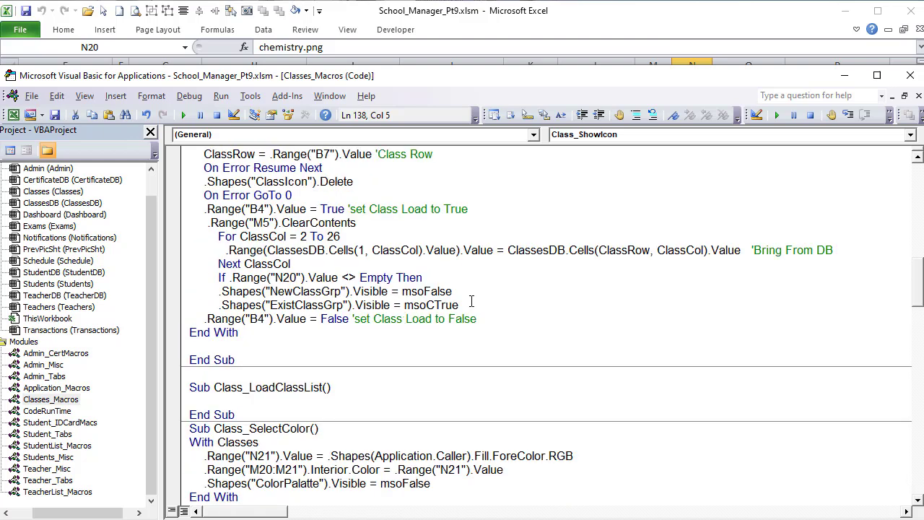
{"action": "left_click", "coordinate": [461, 275]}
{"action": "key", "text": "ctrl+v"}
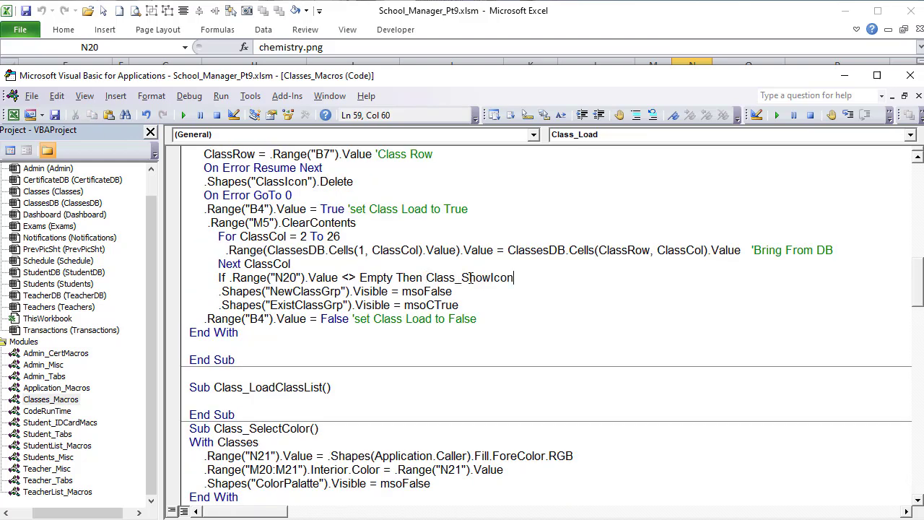
{"action": "type", "text": "'Display Icon"}
Add an If block below the icon line in Class_Load testing .Range("N21").Value <> Empty, with an Else branch and End If
{"action": "key", "text": "Return"}
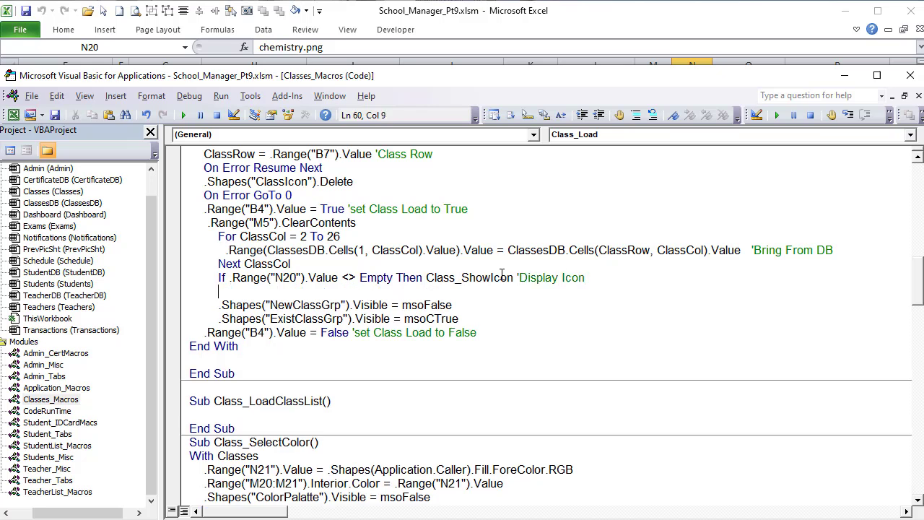
{"action": "type", "text": "if .Range(\"\").value"}
{"action": "key", "text": "Left"}
{"action": "key", "text": "Left"}
{"action": "key", "text": "Left"}
{"action": "key", "text": "Left"}
{"action": "key", "text": "Left"}
{"action": "key", "text": "Left"}
{"action": "key", "text": "Left"}
{"action": "key", "text": "Left"}
{"action": "type", "text": "N21\").value"}
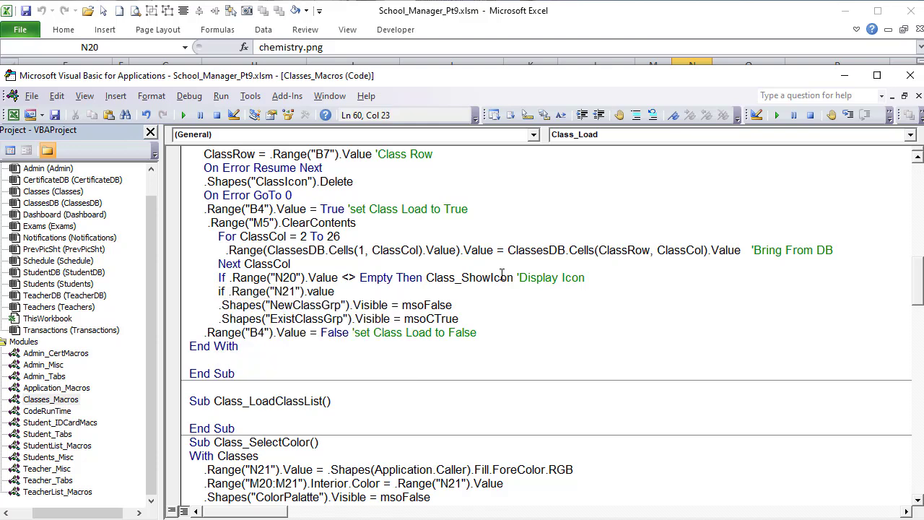
{"action": "type", "text": " <> emptyh"}
{"action": "key", "text": "BackSpace"}
{"action": "type", "text": "Then"}
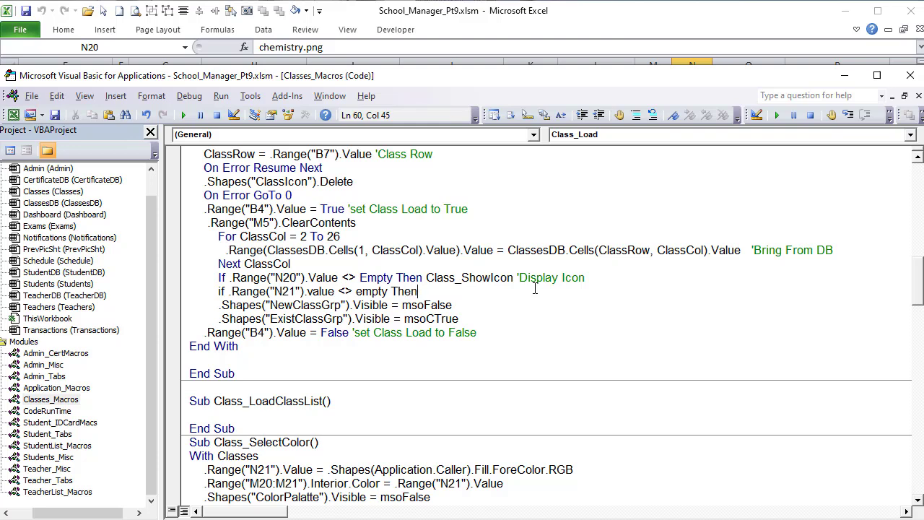
{"action": "key", "text": "Return"}
{"action": "key", "text": "Return"}
{"action": "type", "text": "Else"}
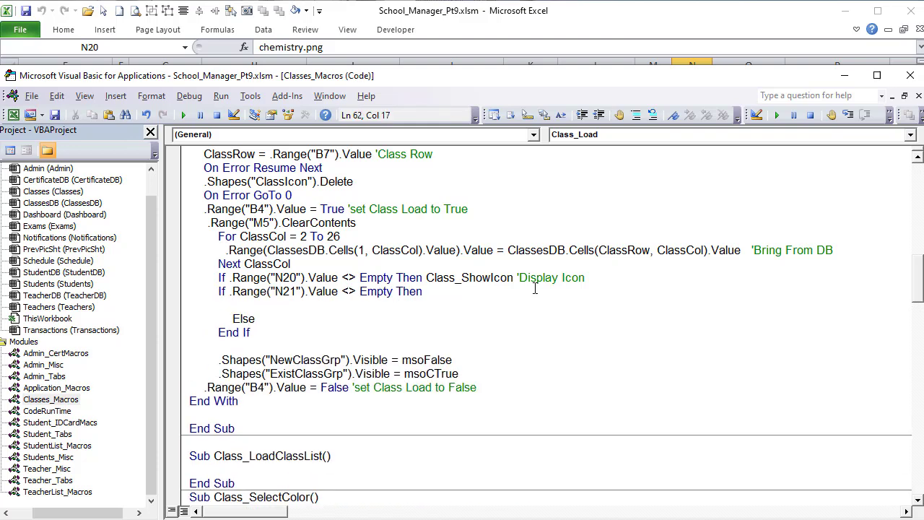
{"action": "key", "text": "Return"}
Copy the line .Range("M20:M21").Interior.Color = "16777215" from Class_AddNew into the N21 block's Else branch and reduce its indentation
{"action": "scroll", "coordinate": [358, 233], "scroll_direction": "up", "scroll_amount": 8}
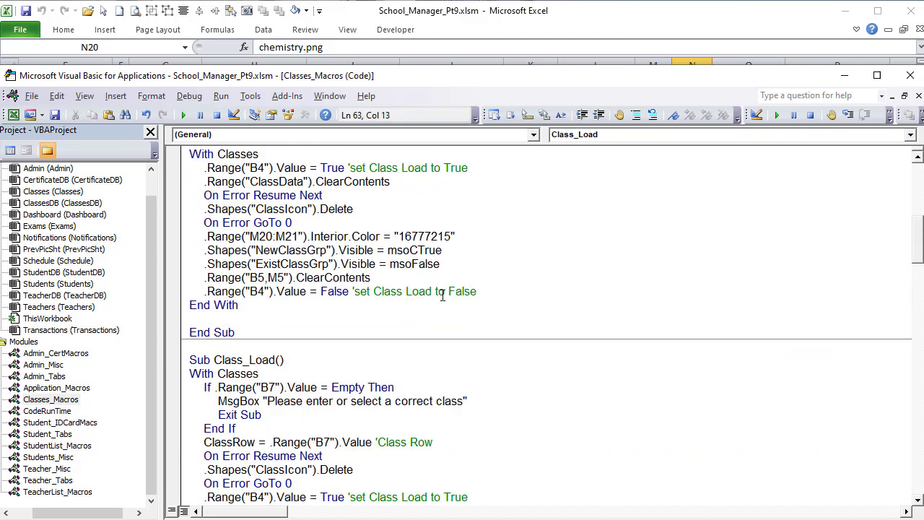
{"action": "left_click", "coordinate": [455, 278]}
{"action": "left_click_drag", "start_coordinate": [455, 277], "coordinate": [204, 279]}
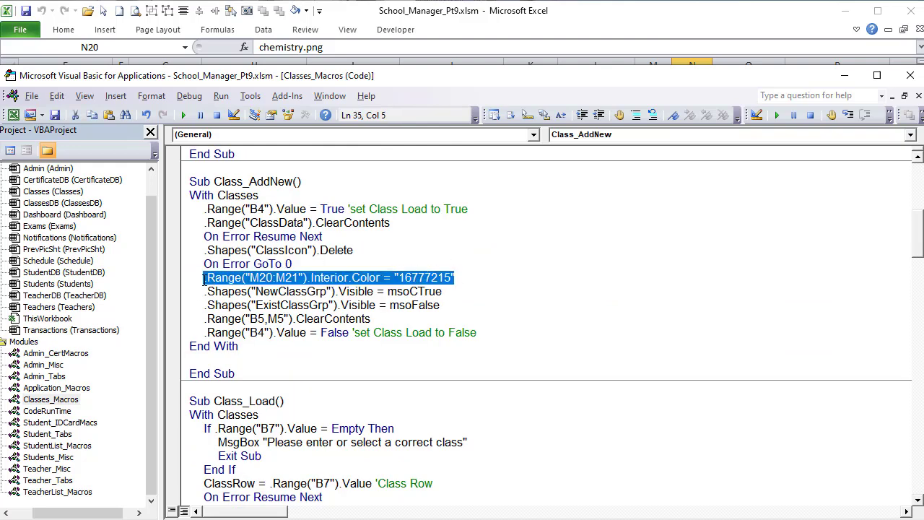
{"action": "key", "text": "ctrl+c"}
{"action": "scroll", "coordinate": [238, 300], "scroll_direction": "down", "scroll_amount": 8}
{"action": "left_click", "coordinate": [261, 333]}
{"action": "key", "text": "ctrl+v"}
{"action": "left_click", "coordinate": [229, 332]}
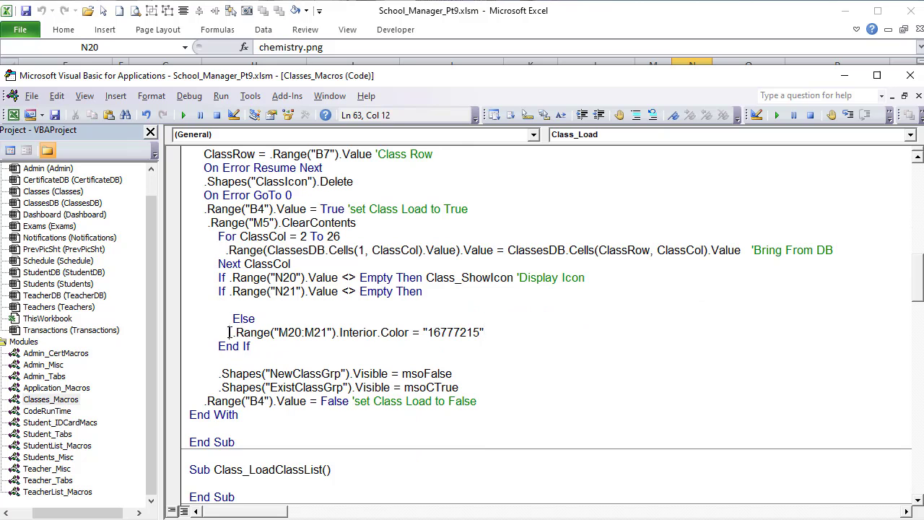
{"action": "key", "text": "BackSpace"}
{"action": "key", "text": "BackSpace"}
{"action": "key", "text": "BackSpace"}
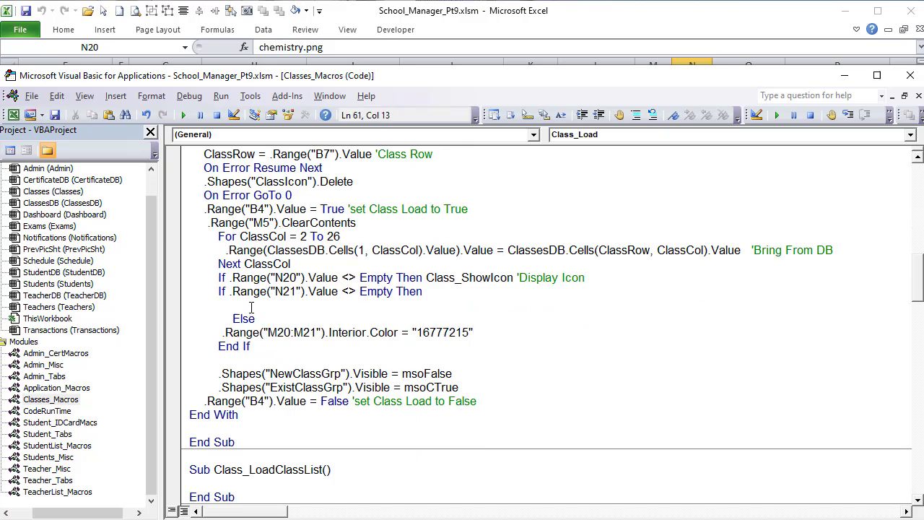
Paste the M20:M21 interior color line into the N21 block's Then branch and set its value to .Range("N21").Value
{"action": "key", "text": "ctrl+v"}
{"action": "left_click_drag", "start_coordinate": [337, 291], "coordinate": [228, 293]}
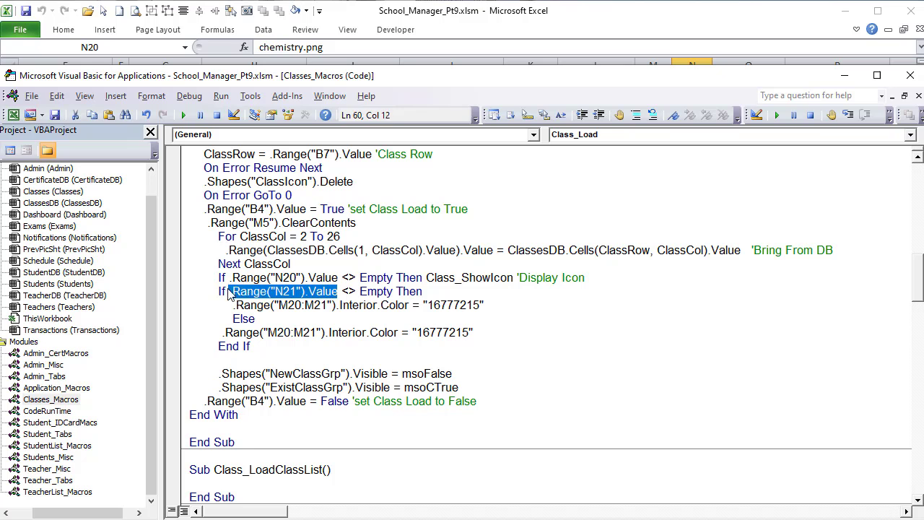
{"action": "left_click_drag", "start_coordinate": [495, 305], "coordinate": [422, 306]}
{"action": "key", "text": "ctrl+v"}
{"action": "left_click", "coordinate": [432, 292]}
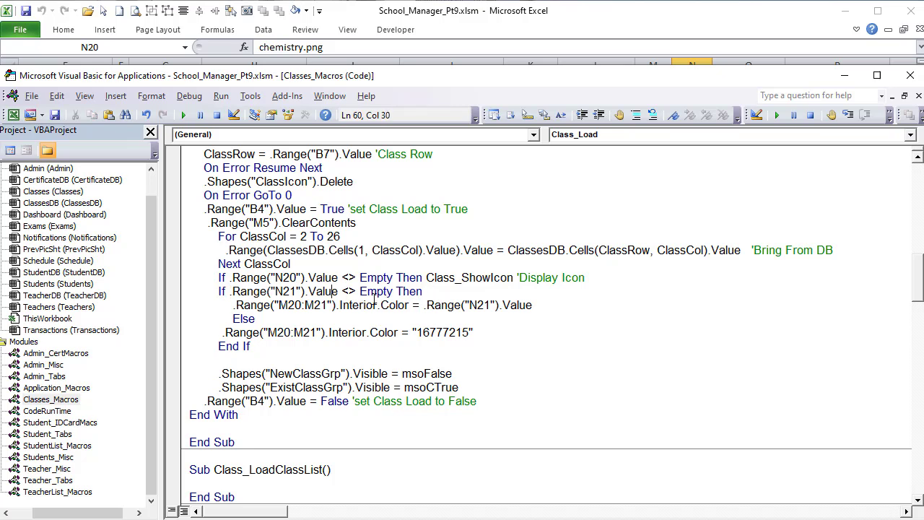
Comment the N21 block's two color lines in Class_Load as 'Color cells in the Then branch and 'Color white in the Else branch
{"action": "left_click_drag", "start_coordinate": [331, 305], "coordinate": [274, 305]}
{"action": "left_click", "coordinate": [494, 305]}
{"action": "mouse_move", "coordinate": [543, 305]}
{"action": "left_mouse_down"}
{"action": "mouse_move", "coordinate": [452, 306]}
{"action": "mouse_move", "coordinate": [546, 307]}
{"action": "left_mouse_up"}
{"action": "type", "text": "'Color cells"}
{"action": "left_click", "coordinate": [513, 332]}
{"action": "type", "text": "'Color"}
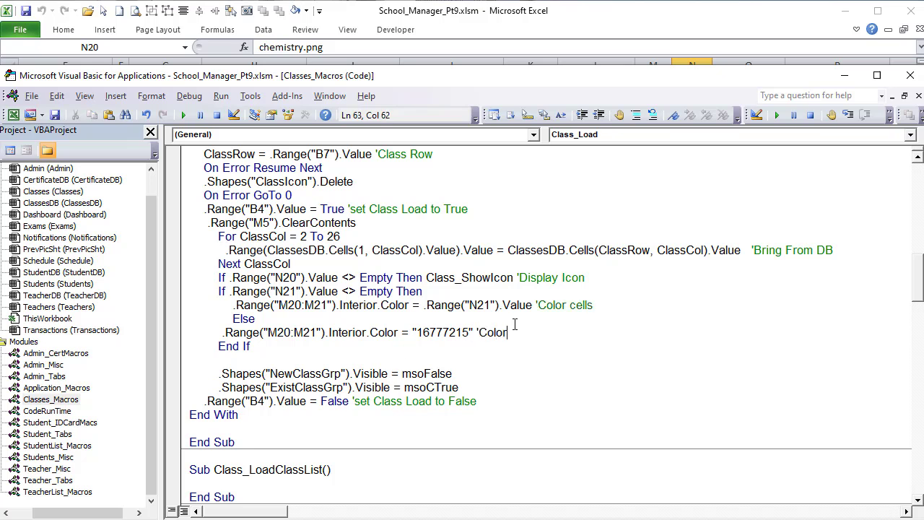
{"action": "type", "text": " white"}
Save the workbook with the completed Class_Load macro
{"action": "left_click", "coordinate": [444, 374]}
{"action": "left_click_drag", "start_coordinate": [477, 401], "coordinate": [459, 388]}
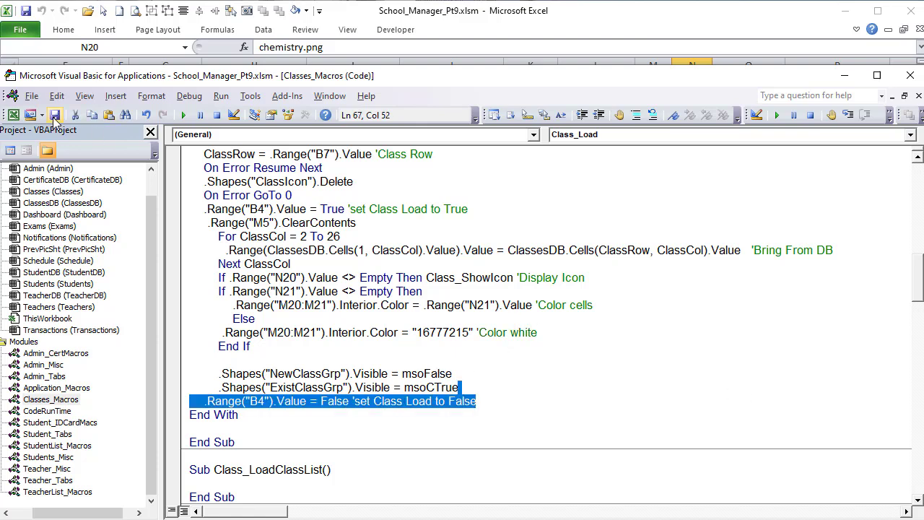
{"action": "left_click", "coordinate": [54, 115]}
Switch to the Classes sheet and examine the Enter Class ID cell, the Class List entries and the numbers beside them
{"action": "left_click", "coordinate": [480, 24]}
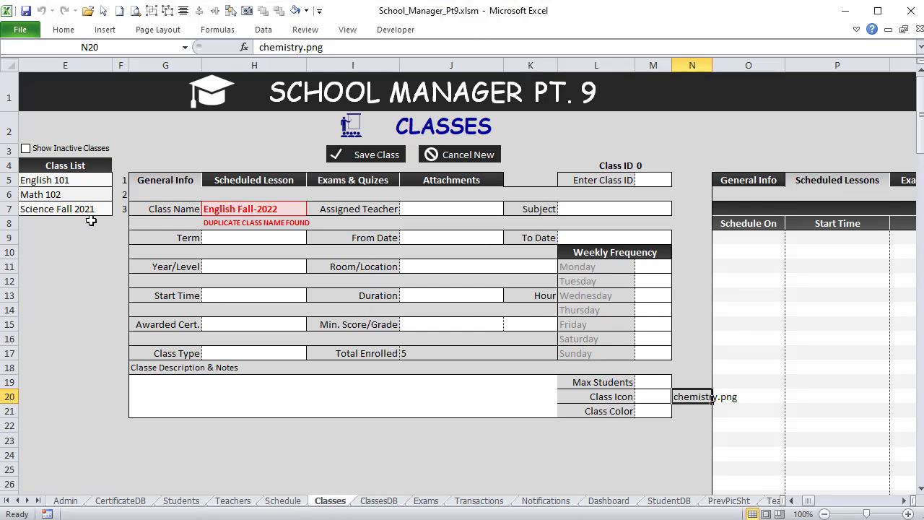
{"action": "left_click_drag", "start_coordinate": [812, 501], "coordinate": [809, 505]}
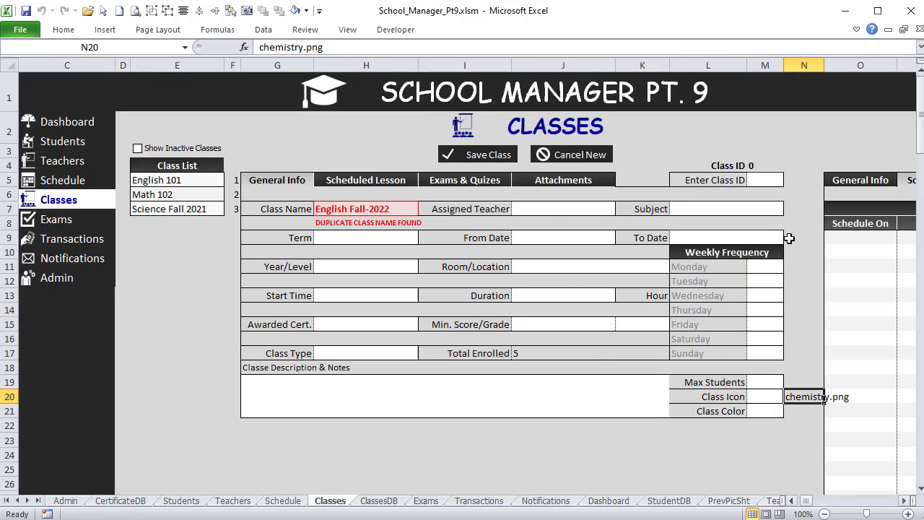
{"action": "left_click", "coordinate": [768, 180]}
{"action": "left_click", "coordinate": [155, 180]}
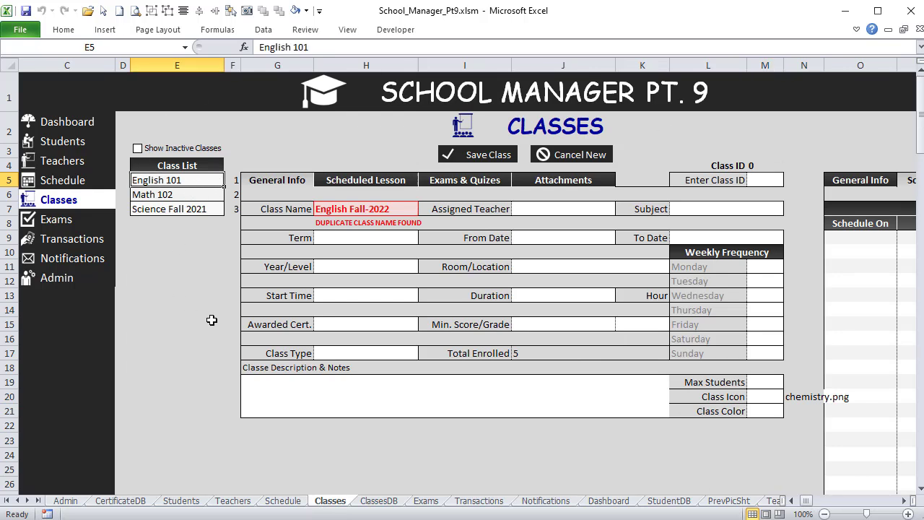
{"action": "left_click_drag", "start_coordinate": [202, 179], "coordinate": [229, 208]}
{"action": "left_click", "coordinate": [203, 181]}
{"action": "left_click", "coordinate": [228, 182]}
{"action": "left_click", "coordinate": [205, 179]}
Return to the macro code and examine the empty Class_LoadClassList procedure and the code around it
{"action": "key", "text": "alt+F11"}
{"action": "left_click_drag", "start_coordinate": [189, 394], "coordinate": [477, 395]}
{"action": "left_click", "coordinate": [474, 433]}
{"action": "scroll", "coordinate": [357, 410], "scroll_direction": "down", "scroll_amount": 2}
{"action": "left_click", "coordinate": [364, 389]}
{"action": "left_click", "coordinate": [364, 405]}
{"action": "scroll", "coordinate": [538, 325], "scroll_direction": "down", "scroll_amount": 5}
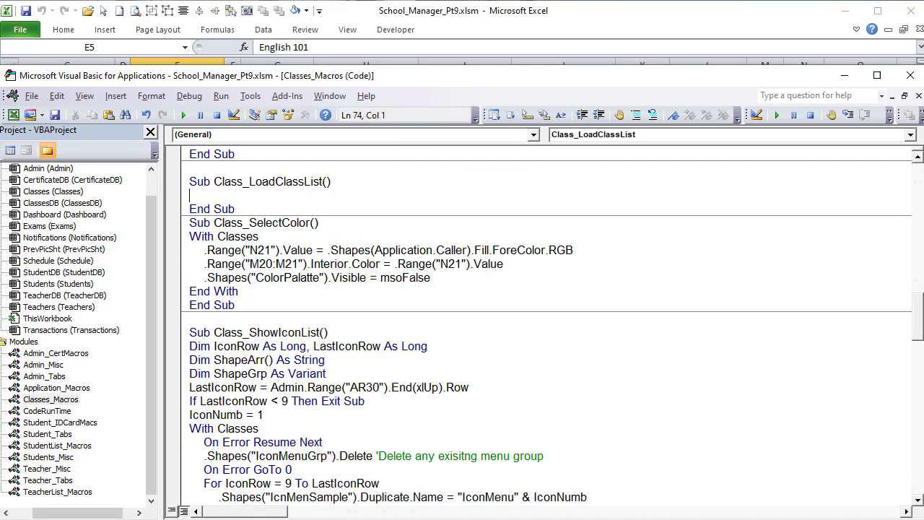
{"action": "scroll", "coordinate": [538, 325], "scroll_direction": "up", "scroll_amount": 3}
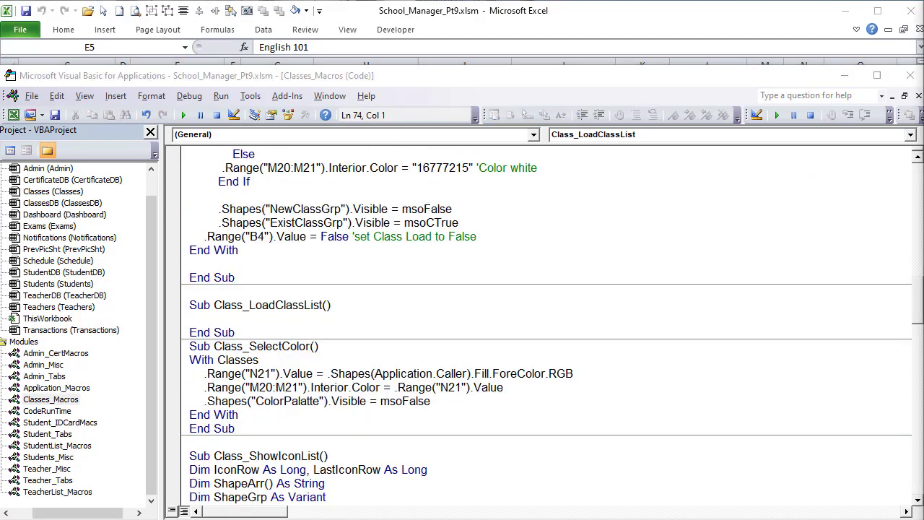
{"action": "left_click", "coordinate": [629, 397]}
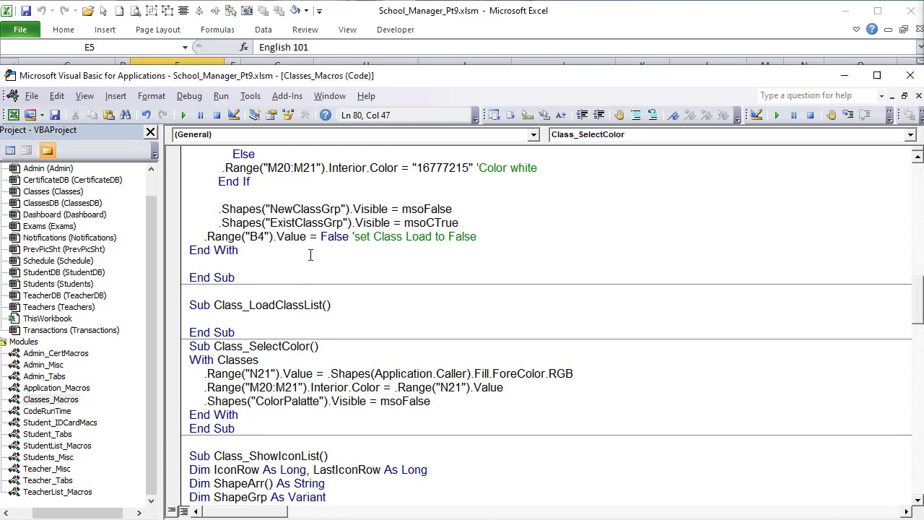
Check the Class List range E5:F7 on the Classes sheet and return to the macro code
{"action": "left_click", "coordinate": [473, 44]}
{"action": "left_click_drag", "start_coordinate": [155, 181], "coordinate": [230, 208]}
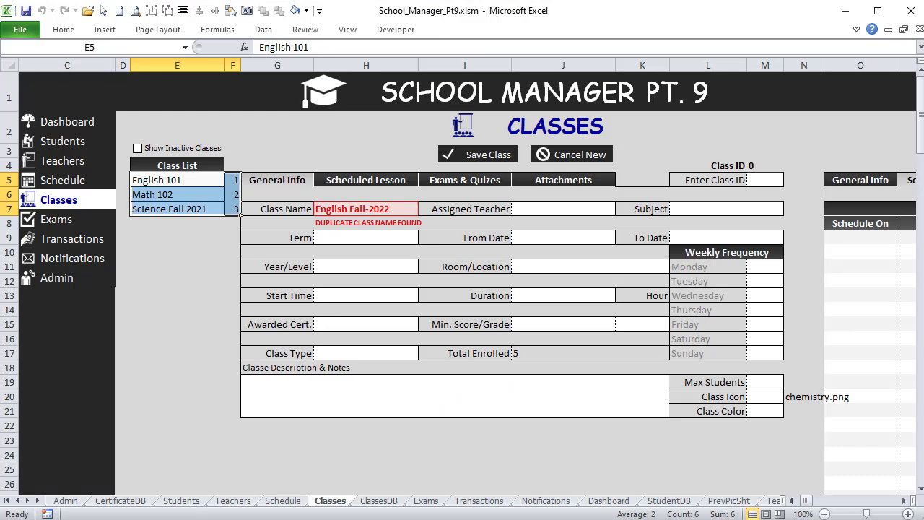
{"action": "key", "text": "alt+F11"}
Write Classes.Range("E5:F999").ClearContents as the first line of Class_LoadClassList, with the comment 'Clear existing classes
{"action": "left_click", "coordinate": [417, 323]}
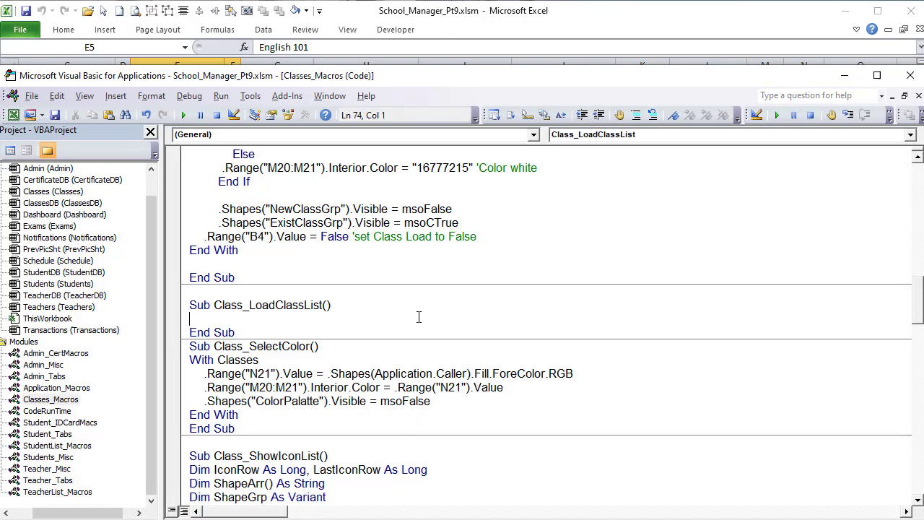
{"action": "type", "text": "Classes.Range(\"E"}
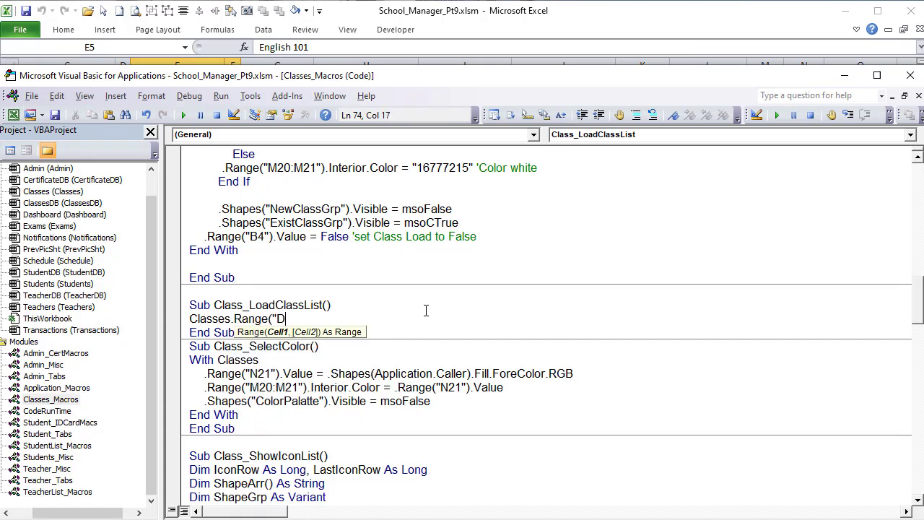
{"action": "type", "text": "5:F999\")"}
{"action": "key", "text": "BackSpace"}
{"action": "type", "text": ".clearc"}
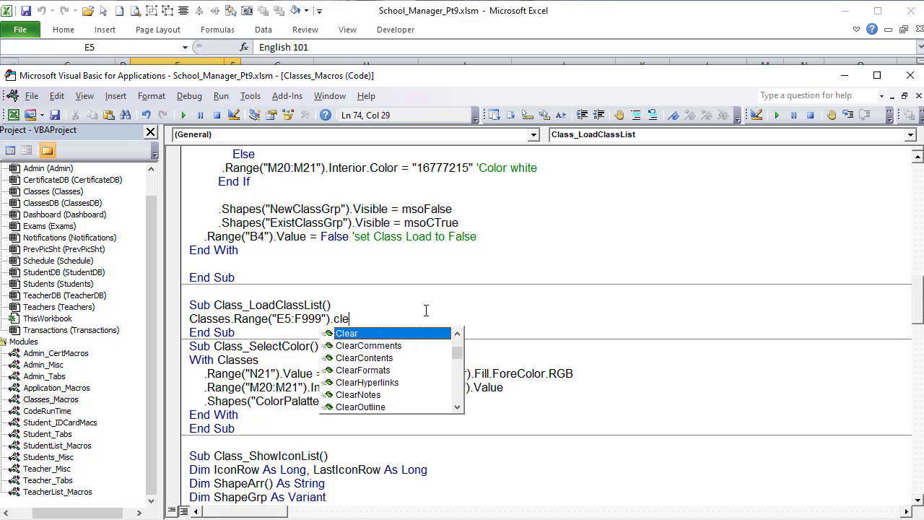
{"action": "key", "text": "Tab"}
{"action": "type", "text": "'Clear"}
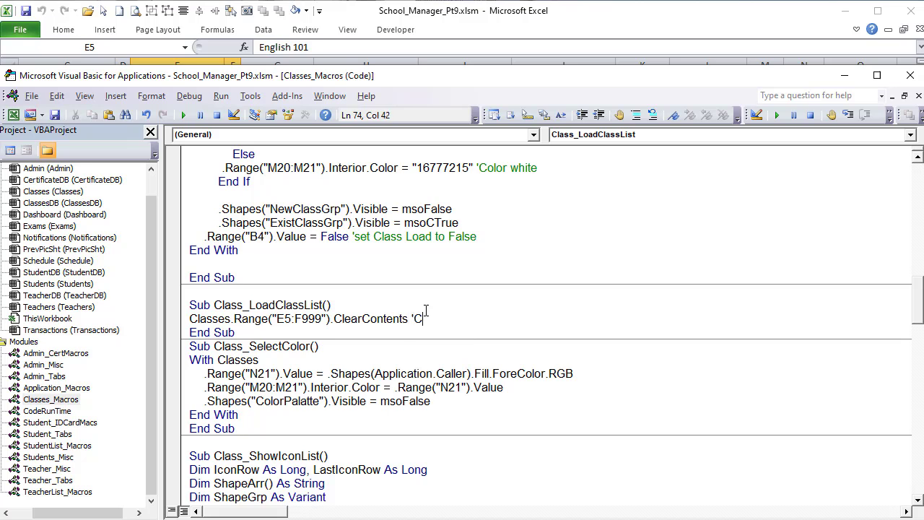
{"action": "type", "text": " existing ca"}
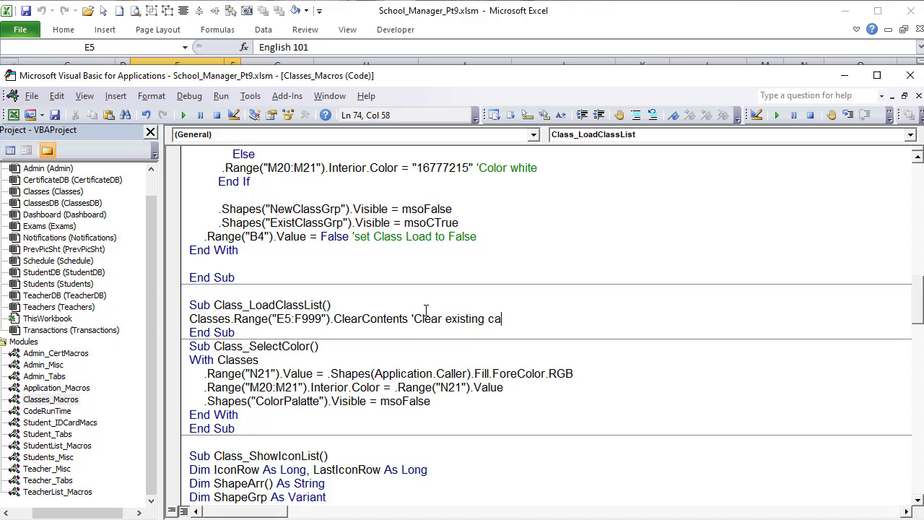
{"action": "type", "text": "lasses"}
Open a With ClassesDB block below the ClearContents line in Class_LoadClassList
{"action": "key", "text": "Return"}
{"action": "type", "text": "With"}
{"action": "key", "text": "BackSpace"}
{"action": "key", "text": "BackSpace"}
{"action": "key", "text": "BackSpace"}
{"action": "key", "text": "BackSpace"}
{"action": "type", "text": "Wit"}
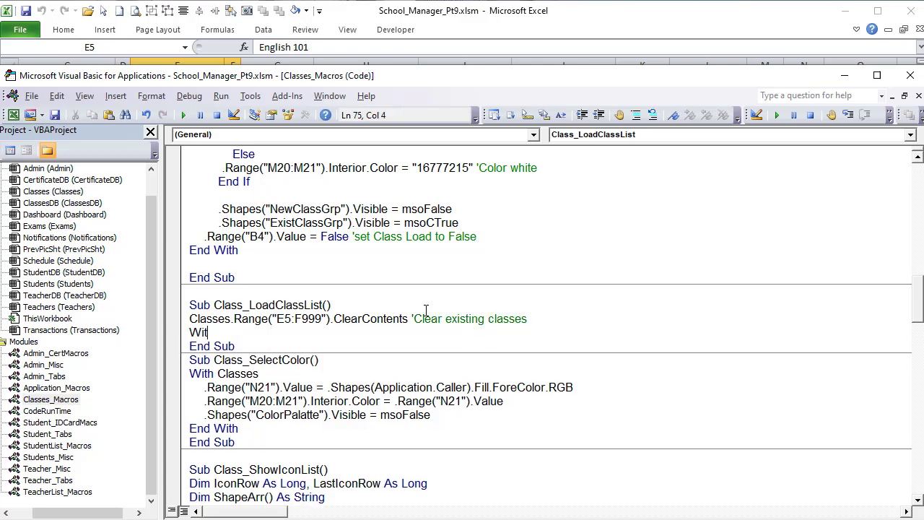
{"action": "type", "text": "h Clase"}
{"action": "key", "text": "BackSpace"}
{"action": "type", "text": "sesDb."}
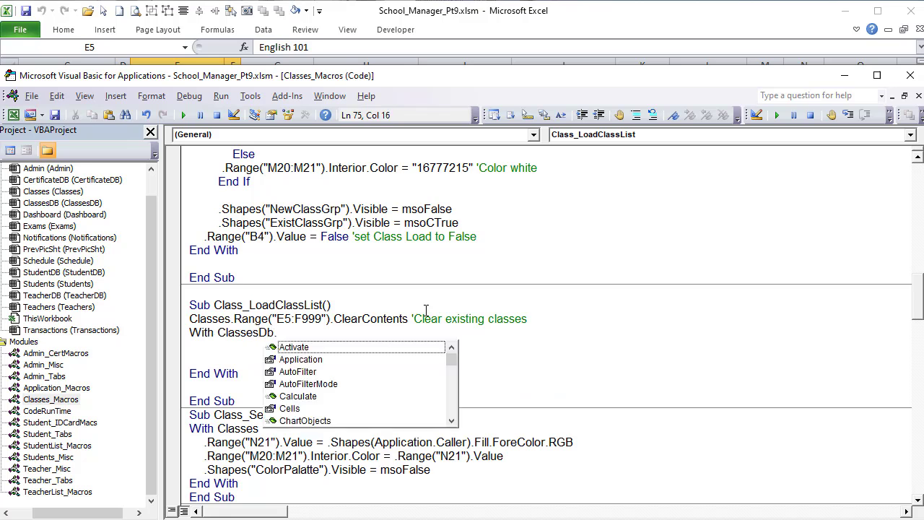
{"action": "key", "text": "BackSpace"}
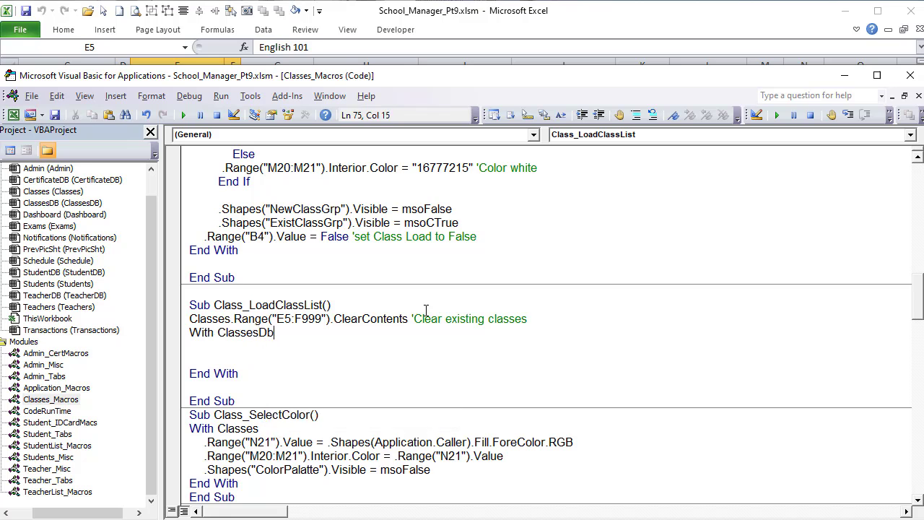
Inside the With block, write LastRow = .Range("A99999").End(xlUp).Row and If LastRow < 4 Then Exit Sub
{"action": "key", "text": "Return"}
{"action": "key", "text": "Tab"}
{"action": "type", "text": "LastRow = .Range(\"A99999\").End (xlUp).Row"}
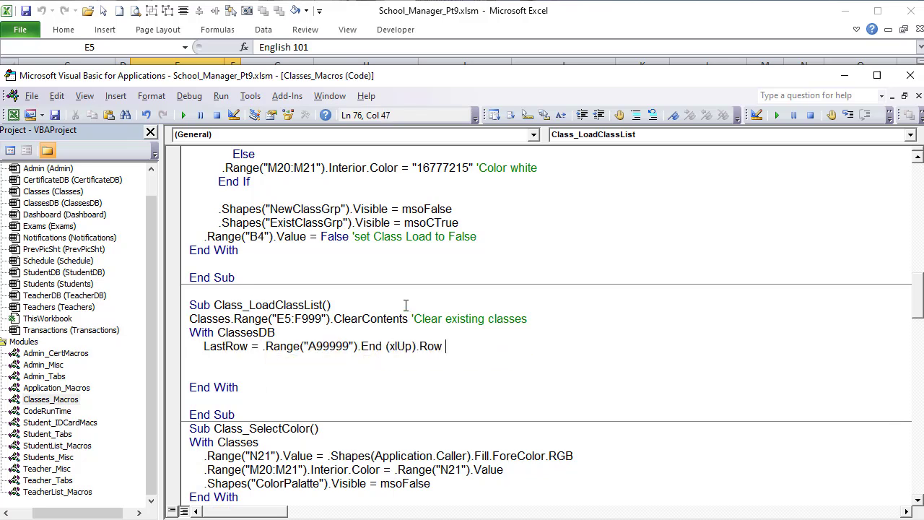
{"action": "key", "text": "Return"}
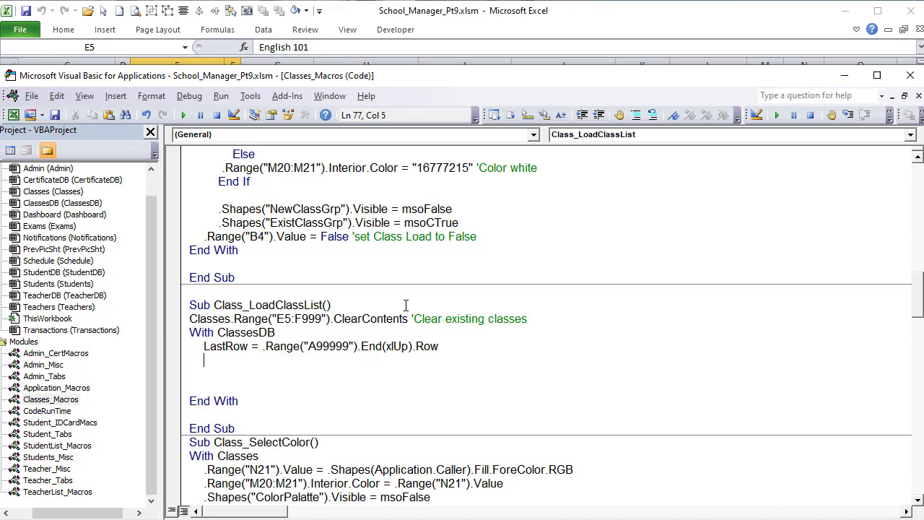
{"action": "type", "text": "If LastRow < 4 then"}
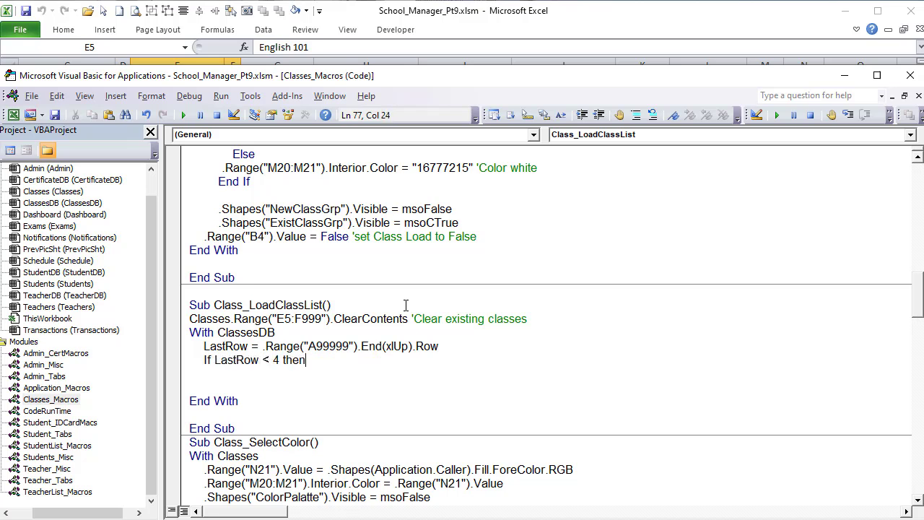
{"action": "type", "text": " exit sub"}
{"action": "key", "text": "Return"}
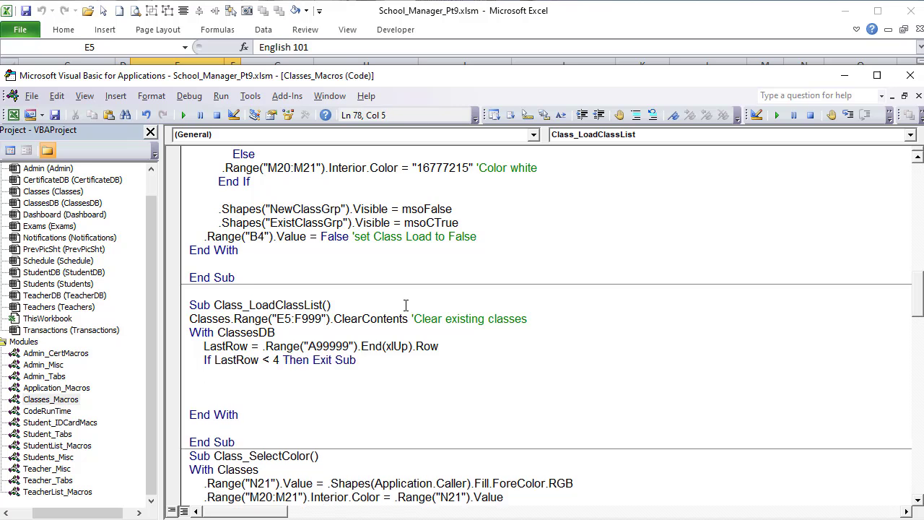
Add an AdvancedFilter xlFilterCopy line on .Range("A2:Z" & LastTransRow) with criteria AA2:AB3, copy-to range AE2:AF2 and Unique:=True
{"action": "type", "text": "."}
{"action": "type", "text": "adv"}
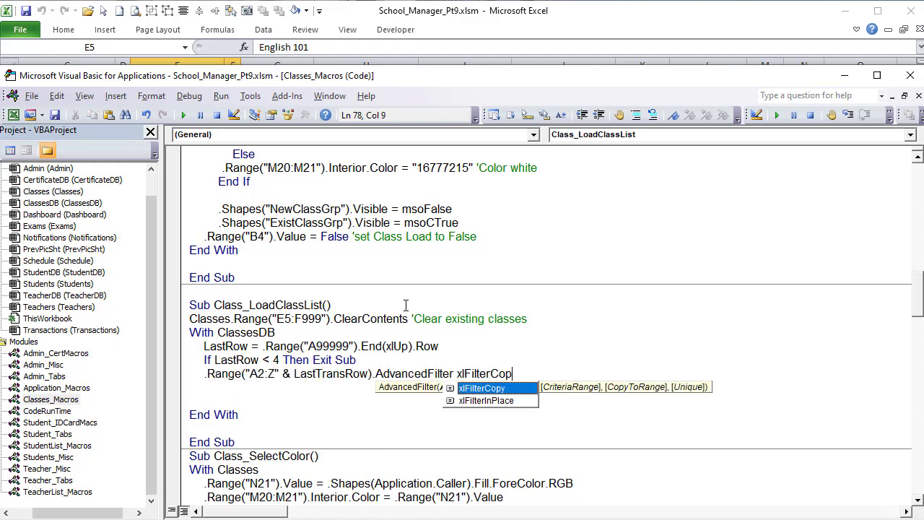
{"action": "type", "text": "y, CriteriaRange:= .Range(\"AA2:AB3\"), CopyToRange:= .Range(\"AE2:AF2\"), Unique:= True"}
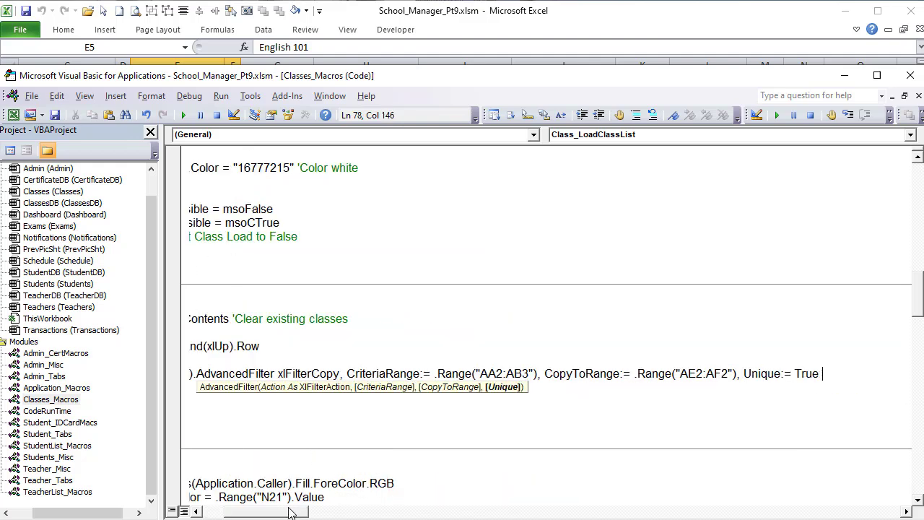
{"action": "left_click_drag", "start_coordinate": [292, 511], "coordinate": [264, 512]}
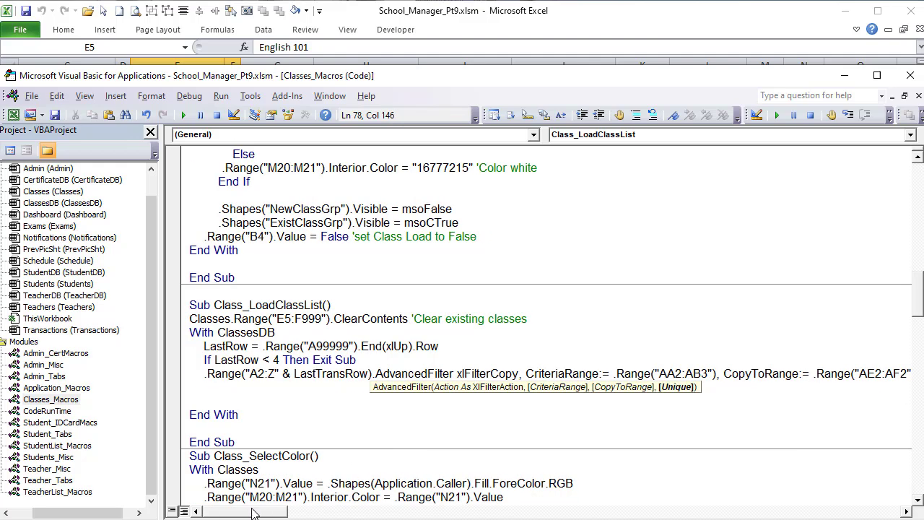
Check the header columns on the ClassesDB sheet and change the AdvancedFilter source range to start with A3:G
{"action": "left_click_drag", "start_coordinate": [258, 373], "coordinate": [265, 372]}
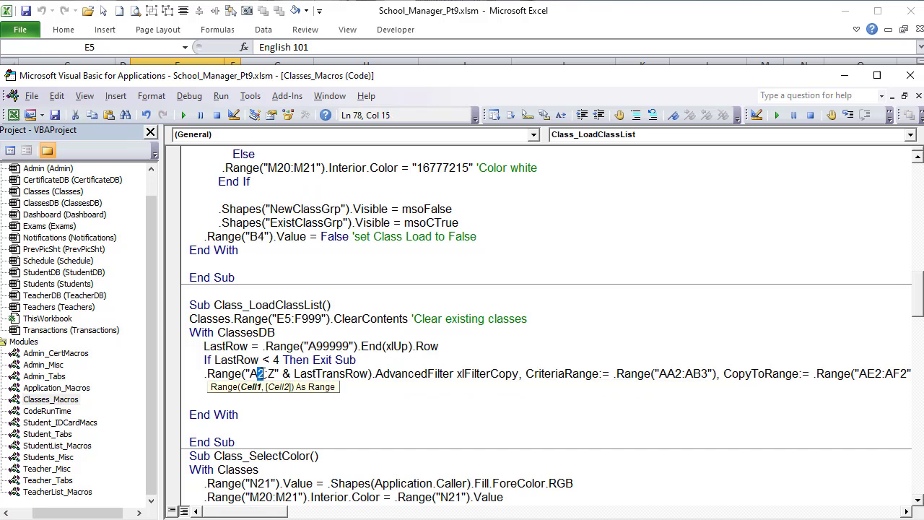
{"action": "type", "text": "3"}
{"action": "left_click", "coordinate": [273, 373]}
{"action": "left_click", "coordinate": [497, 43]}
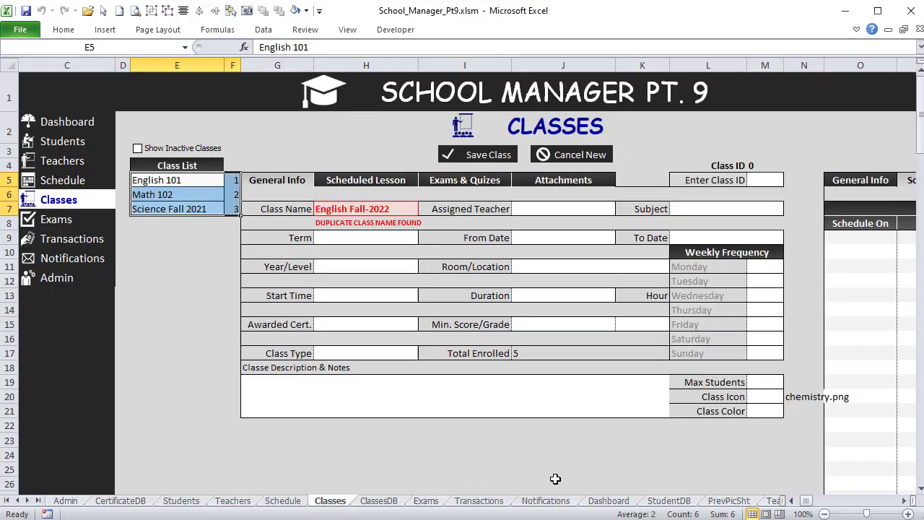
{"action": "left_click", "coordinate": [378, 500]}
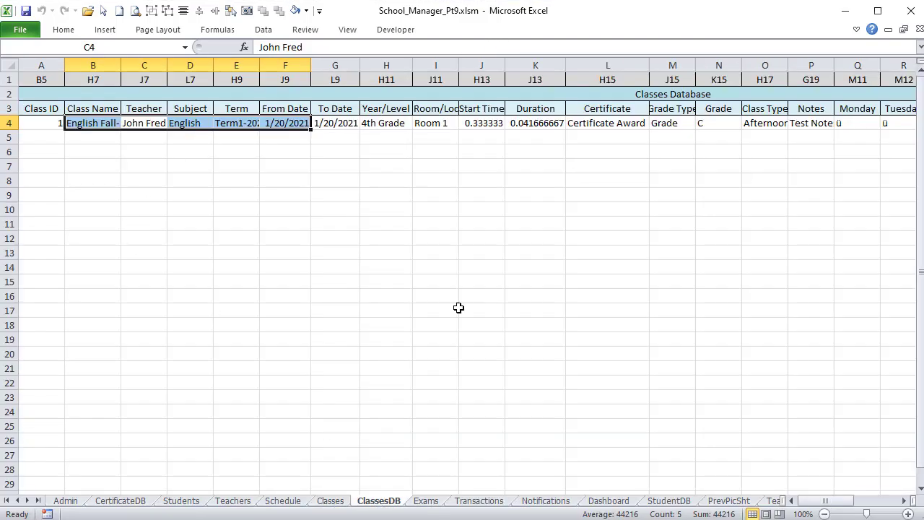
{"action": "left_click", "coordinate": [819, 500]}
{"action": "left_click", "coordinate": [51, 109]}
{"action": "left_click", "coordinate": [88, 109]}
{"action": "left_click", "coordinate": [329, 108]}
{"action": "key", "text": "alt+F11"}
{"action": "double_click", "coordinate": [272, 374]}
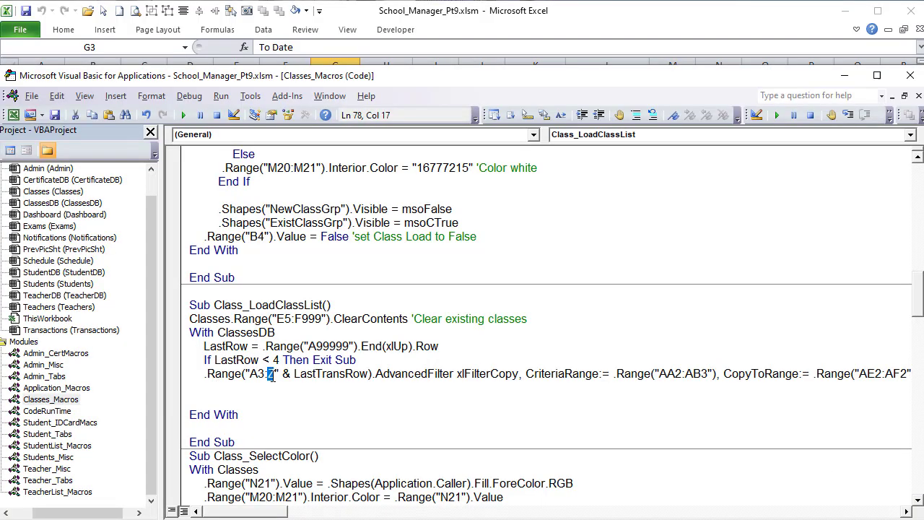
{"action": "type", "text": "G"}
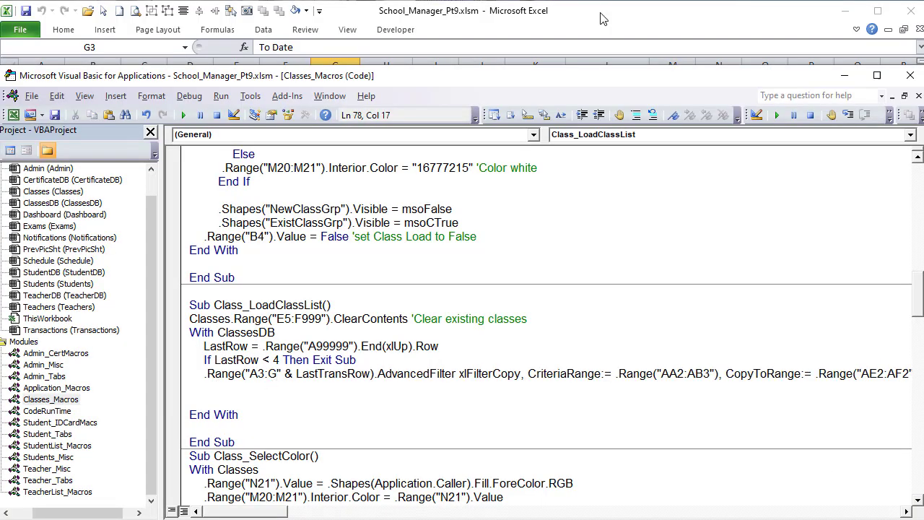
Check the Criteria block on the ClassesDB sheet and set the filter's CriteriaRange to AC2:AD3
{"action": "left_click", "coordinate": [687, 14]}
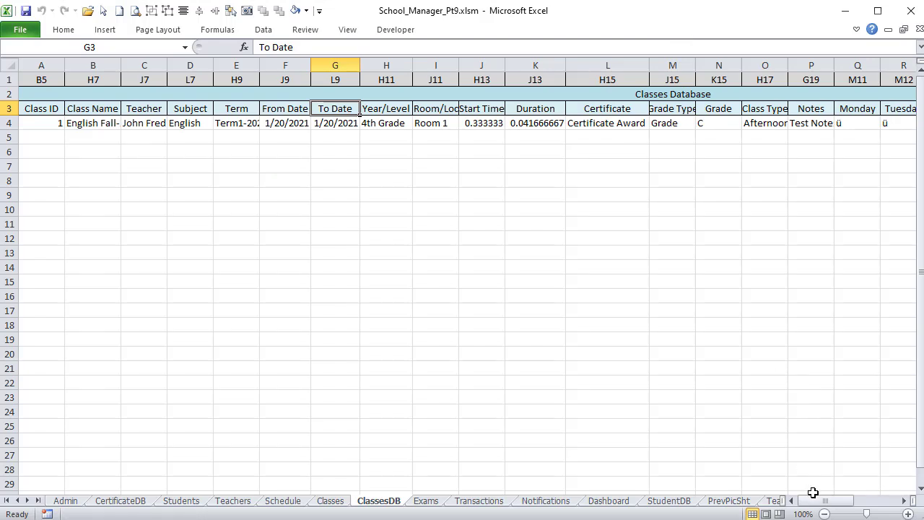
{"action": "left_click_drag", "start_coordinate": [823, 504], "coordinate": [876, 509]}
{"action": "left_click_drag", "start_coordinate": [705, 93], "coordinate": [762, 106]}
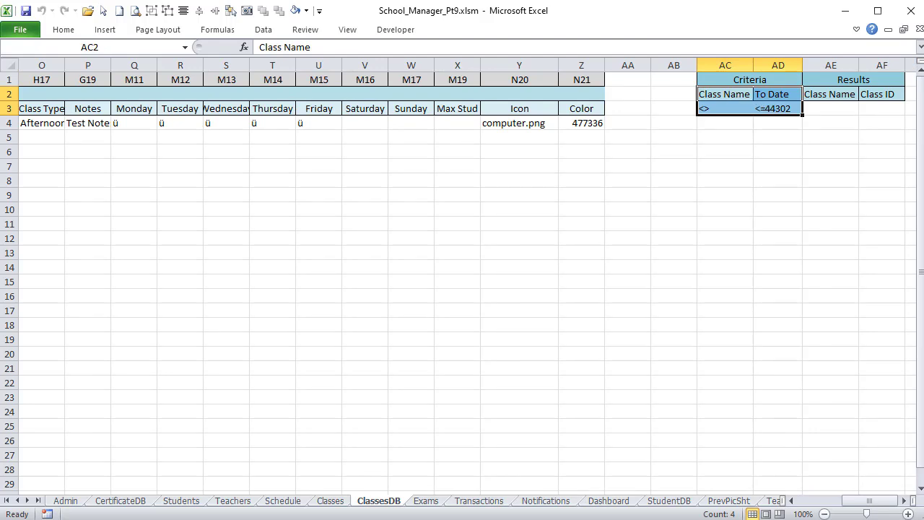
{"action": "key", "text": "alt+F11"}
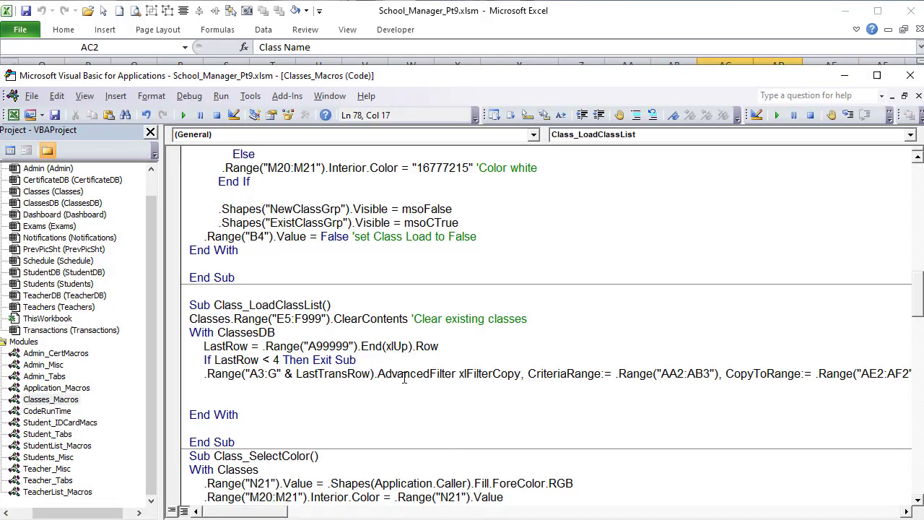
{"action": "type", "text": "C2:A"}
{"action": "left_click_drag", "start_coordinate": [669, 372], "coordinate": [705, 374]}
{"action": "type", "text": "D"}
Compare the Results headers AE2:AF2 on the ClassesDB sheet with the filter's CopyToRange in the macro code
{"action": "left_click_drag", "start_coordinate": [277, 505], "coordinate": [299, 511]}
{"action": "key", "text": "alt+F11"}
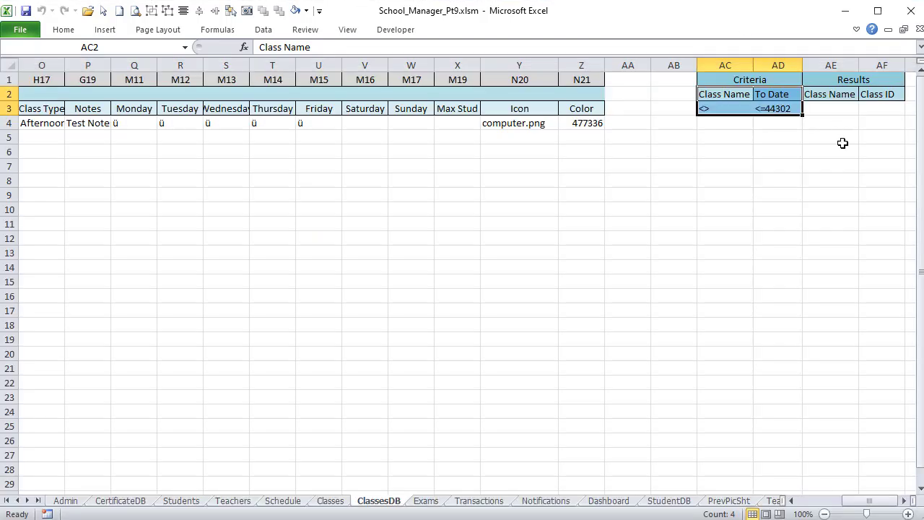
{"action": "left_click_drag", "start_coordinate": [834, 92], "coordinate": [869, 94]}
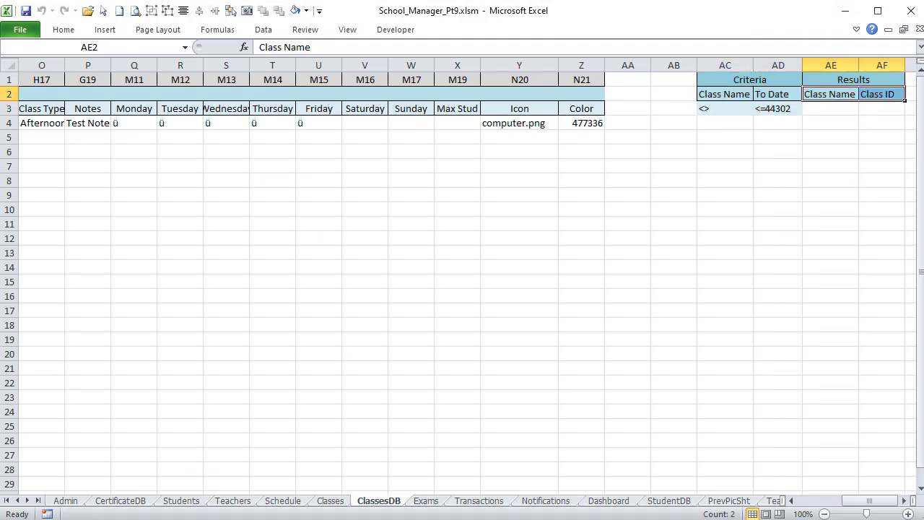
{"action": "key", "text": "alt+F11"}
{"action": "left_click", "coordinate": [732, 373]}
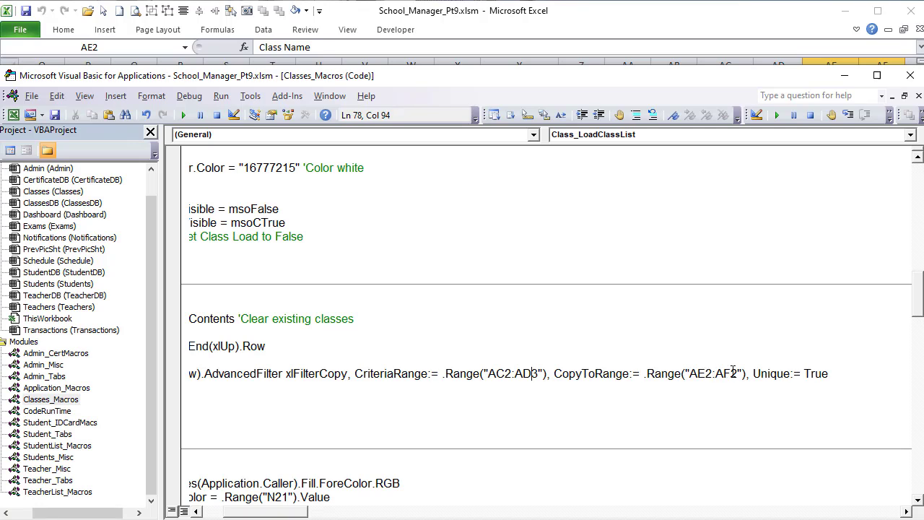
Start a new line with LastResutlsRow below the AdvancedFilter line and check the variable declarations at the start of the module
{"action": "left_click", "coordinate": [833, 373]}
{"action": "key", "text": "Return"}
{"action": "type", "text": "LastReul"}
{"action": "key", "text": "BackSpace"}
{"action": "type", "text": "sutlsRow"}
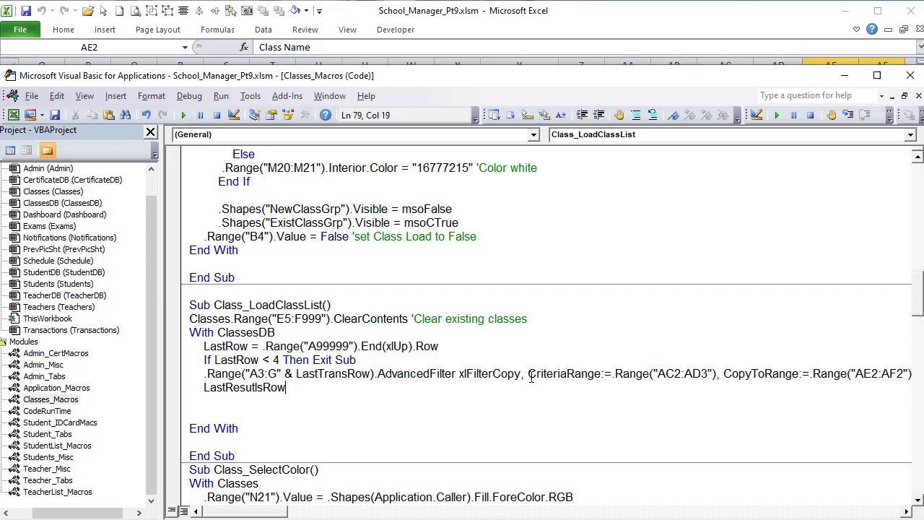
{"action": "scroll", "coordinate": [505, 372], "scroll_direction": "up", "scroll_amount": 20}
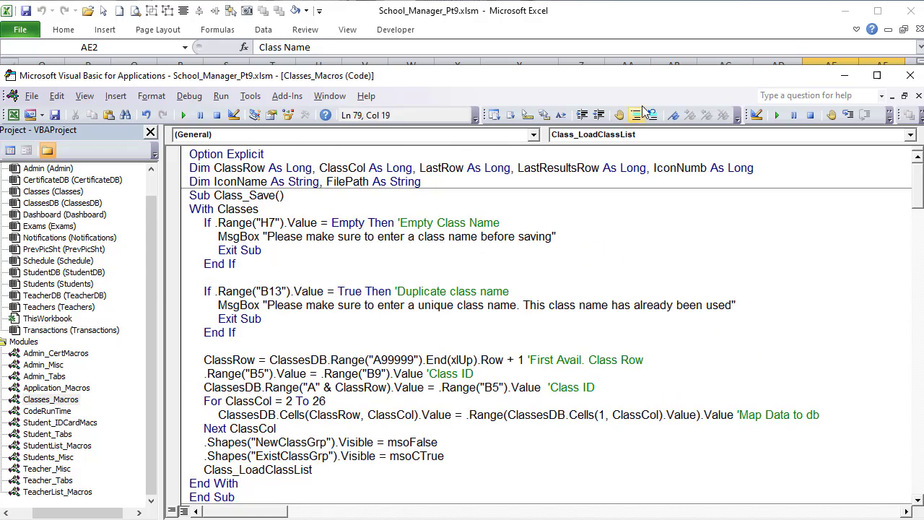
{"action": "left_click_drag", "start_coordinate": [600, 167], "coordinate": [559, 168]}
{"action": "scroll", "coordinate": [473, 304], "scroll_direction": "down", "scroll_amount": 15}
{"action": "scroll", "coordinate": [365, 388], "scroll_direction": "down", "scroll_amount": 9}
{"action": "left_click", "coordinate": [351, 363]}
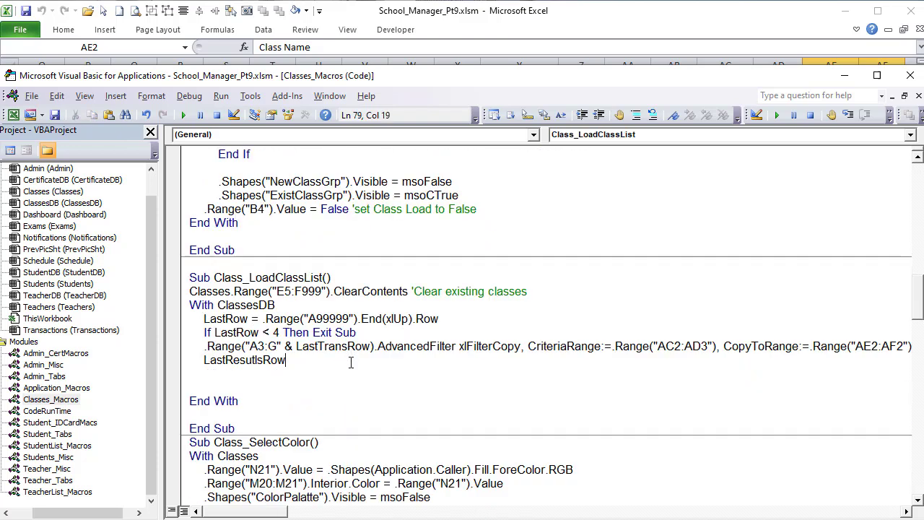
Check the first Results cell AE3 on the ClassesDB sheet and complete the LastResutlsRow line with = .Range("AE99999").End(xlUp).Row
{"action": "left_click", "coordinate": [654, 16]}
{"action": "left_click", "coordinate": [829, 110]}
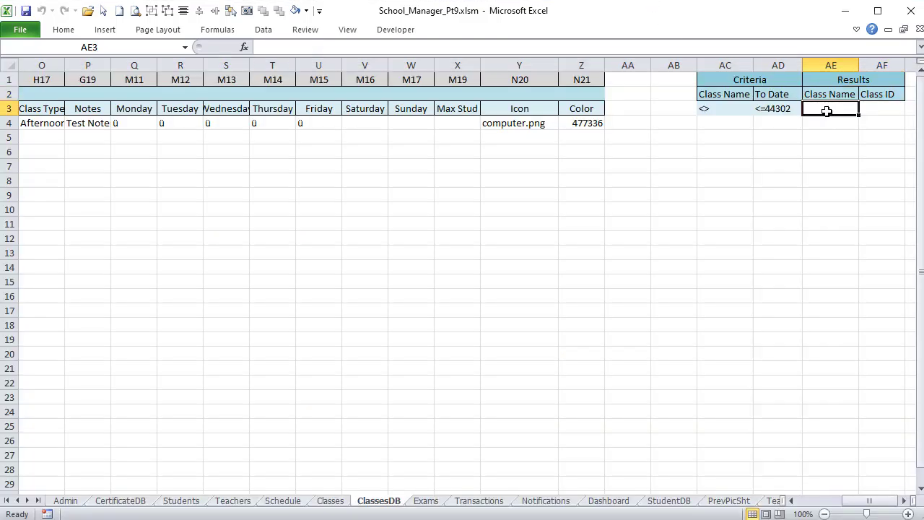
{"action": "key", "text": "alt+F11"}
{"action": "type", "text": "= x"}
{"action": "key", "text": "BackSpace"}
{"action": "type", "text": ".Range(\"A99999\").End (xlUp).Row"}
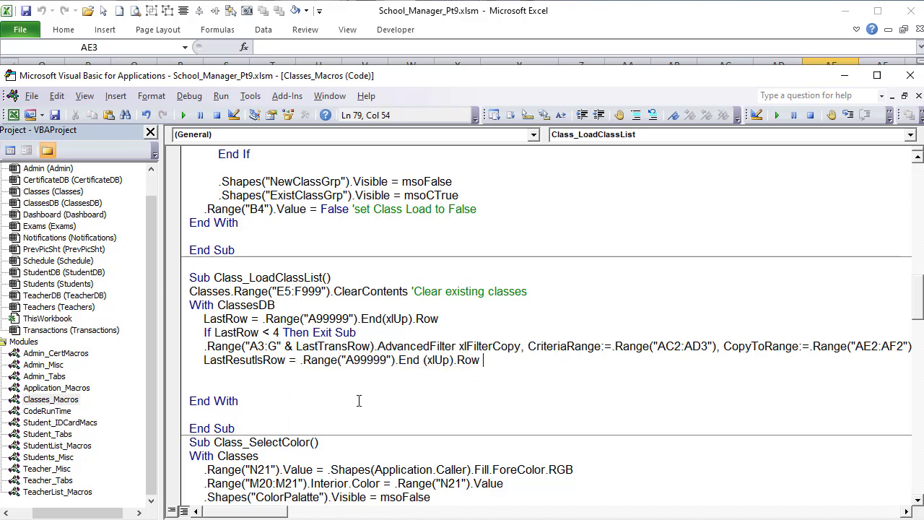
{"action": "left_click", "coordinate": [362, 365]}
{"action": "type", "text": "E"}
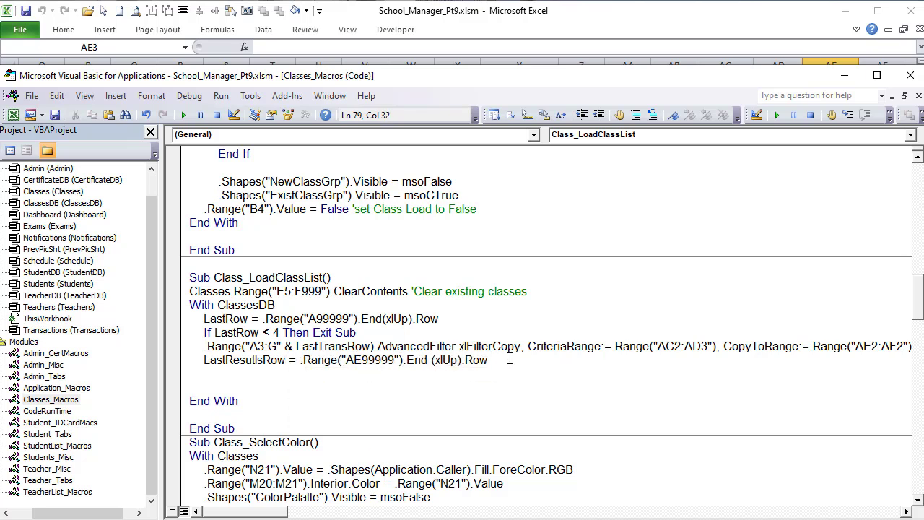
Add the line If LastResultsRow < 2 Then Exit Sub
{"action": "key", "text": "Return"}
{"action": "type", "text": "If LastResultsRow < 2 "}
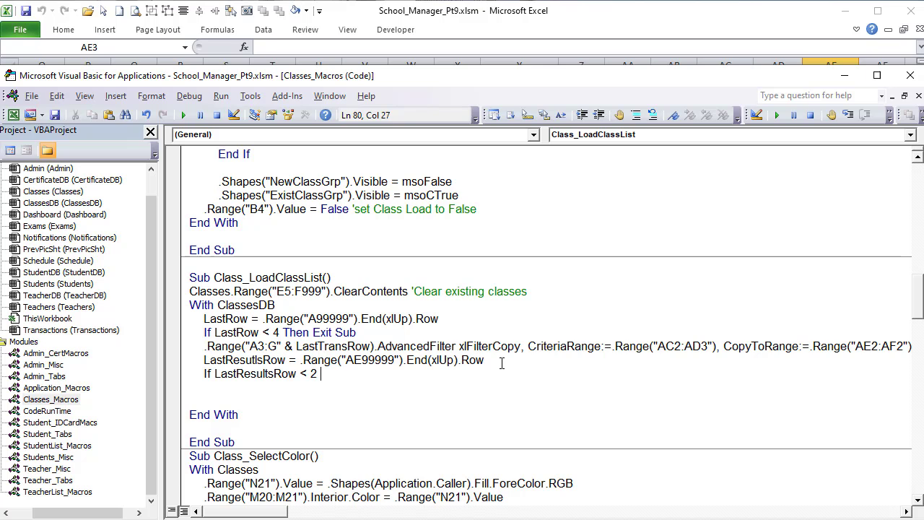
{"action": "type", "text": "then exit sub"}
{"action": "key", "text": "Return"}
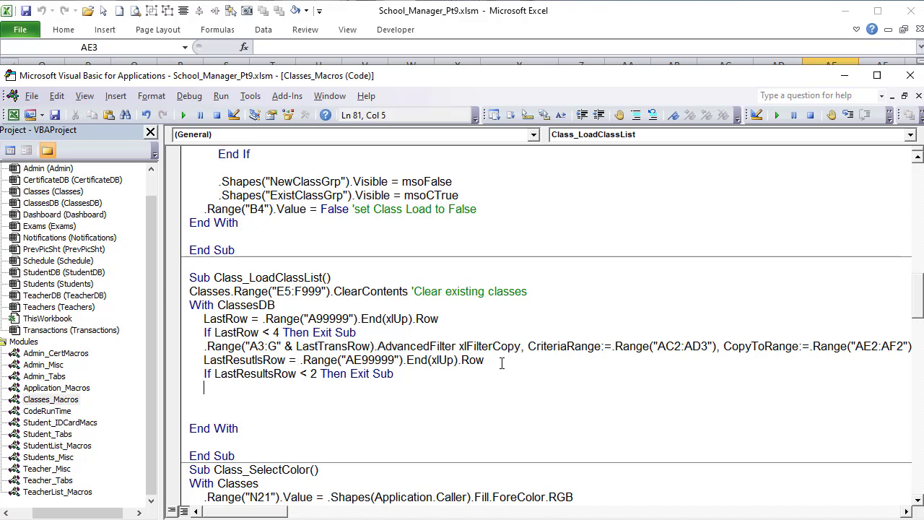
Begin the line that fills the class list with Classes.Range("E5:F" & LastResultRow + 2).Value =
{"action": "type", "text": "Classes.Range"}
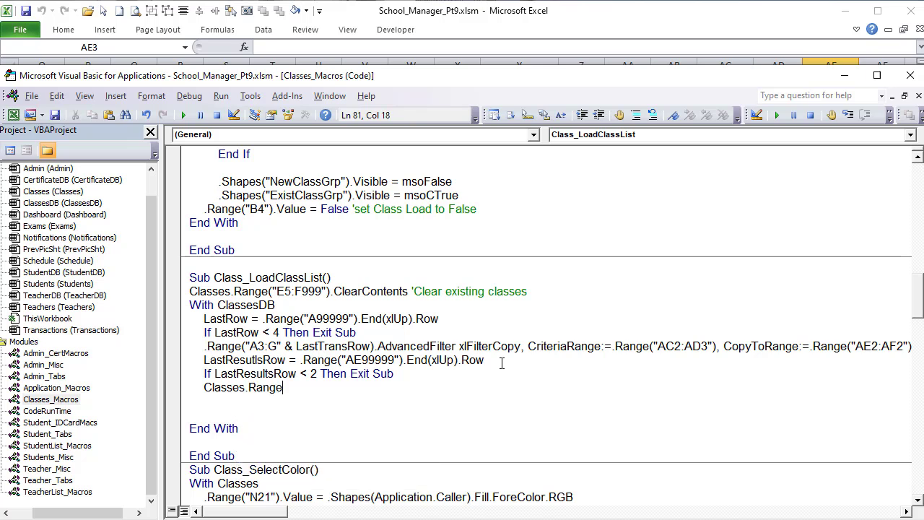
{"action": "type", "text": "(\"E5"}
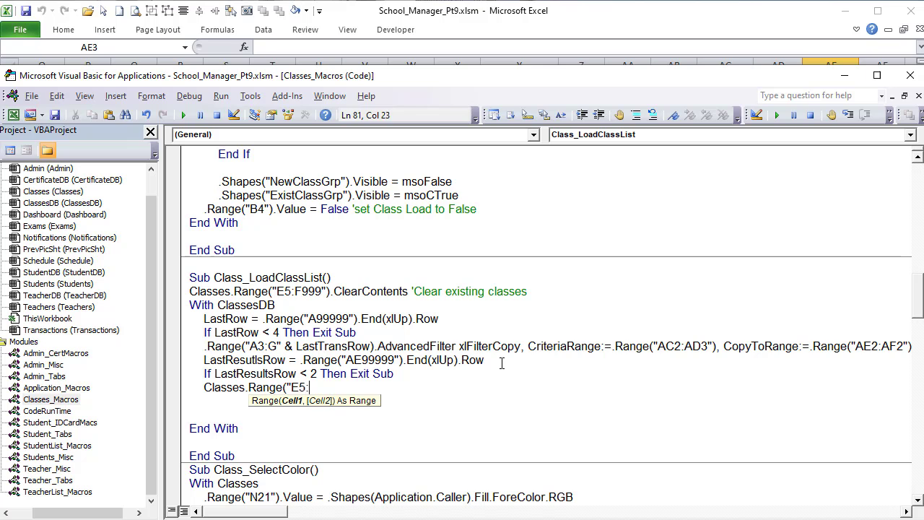
{"action": "type", "text": ":F\" & LastResultRow"}
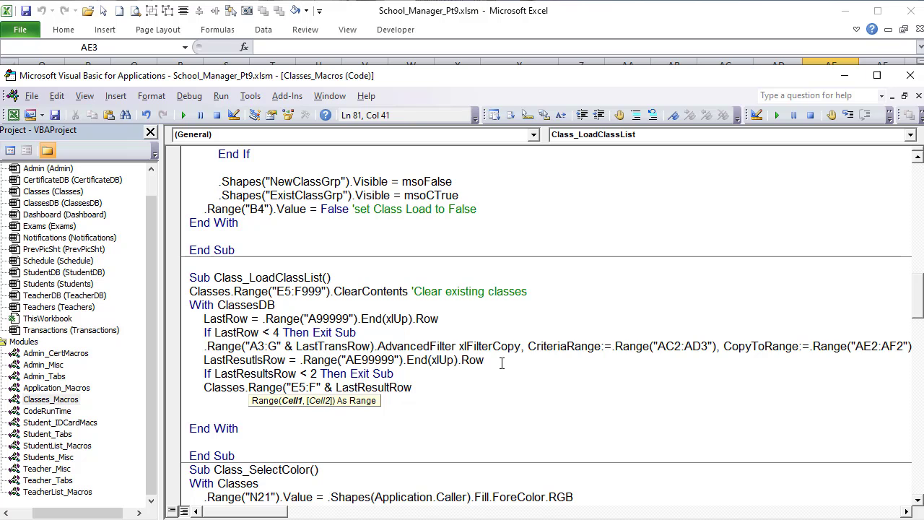
{"action": "type", "text": "+ 2).Value = C"}
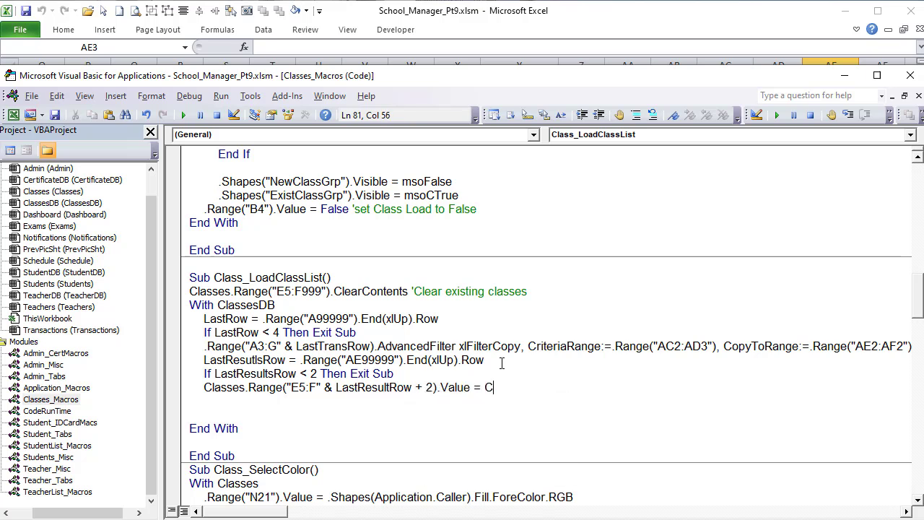
{"action": "key", "text": "BackSpace"}
{"action": "type", "text": "."}
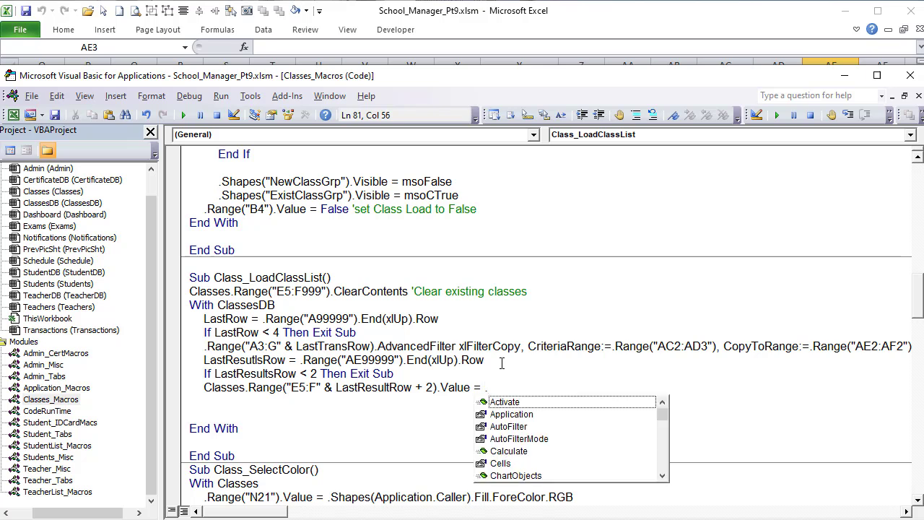
Complete the class list line after the equals sign with .Range("AE3:AF" & LastResultsRow).Value
{"action": "type", "text": "Range(\"\").value"}
{"action": "key", "text": "Left"}
{"action": "key", "text": "Left"}
{"action": "key", "text": "Left"}
{"action": "key", "text": "Left"}
{"action": "key", "text": "Left"}
{"action": "key", "text": "Left"}
{"action": "key", "text": "Left"}
{"action": "type", "text": "\"\""}
{"action": "key", "text": "Left"}
{"action": "type", "text": "A"}
{"action": "key", "text": "BackSpace"}
{"action": "key", "text": "BackSpace"}
{"action": "type", "text": "AE3:AFD"}
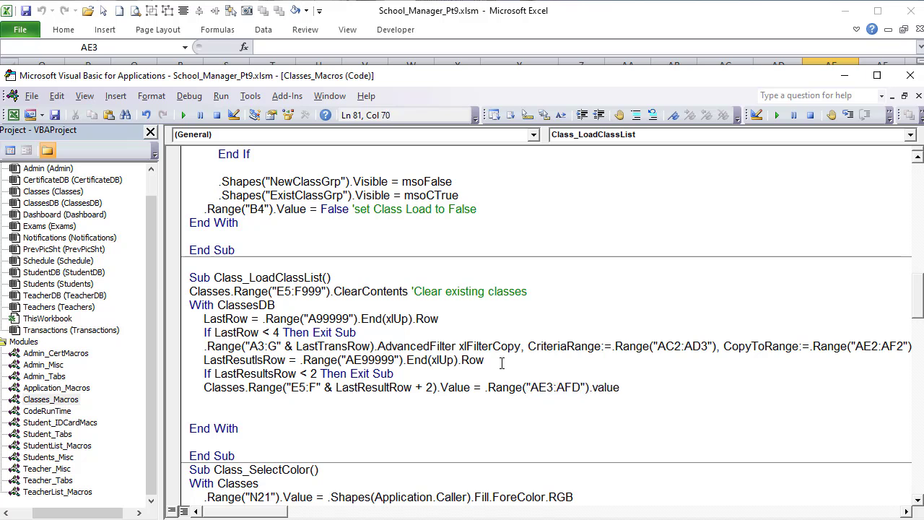
{"action": "key", "text": "BackSpace"}
{"action": "type", "text": "& LastResuls"}
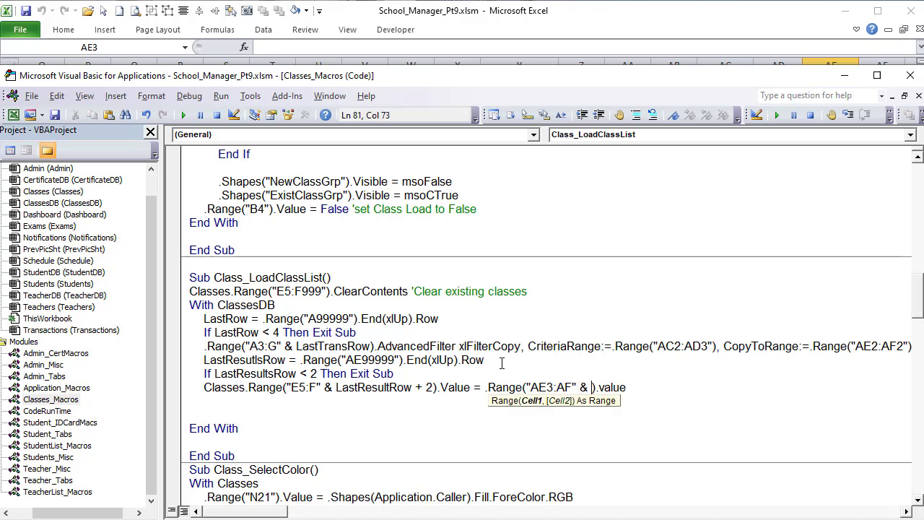
{"action": "key", "text": "BackSpace"}
{"action": "type", "text": "tsRow"}
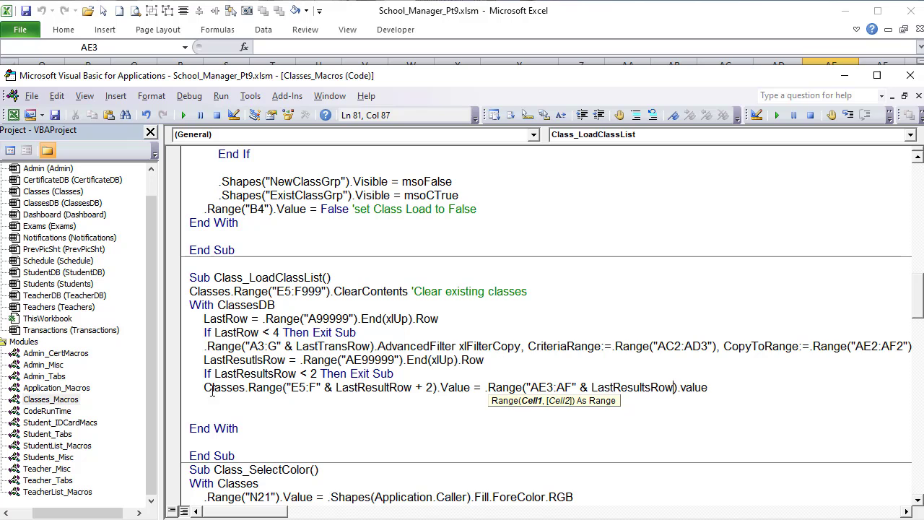
Correct the variable in the Classes.Range("E5:F") part of the line to LastResultsRow and compare its spelling with the source range
{"action": "left_click", "coordinate": [412, 388]}
{"action": "type", "text": "s"}
{"action": "left_click", "coordinate": [502, 369]}
{"action": "left_click", "coordinate": [620, 387]}
{"action": "key", "text": "shift+Right"}
{"action": "type", "text": "r"}
{"action": "left_click", "coordinate": [599, 387]}
{"action": "key", "text": "shift+Right"}
{"action": "type", "text": "l"}
{"action": "left_click", "coordinate": [650, 387]}
{"action": "key", "text": "shift+Right"}
{"action": "type", "text": "r"}
{"action": "left_click", "coordinate": [645, 406]}
{"action": "left_click", "coordinate": [650, 388]}
{"action": "key", "text": "shift+Right"}
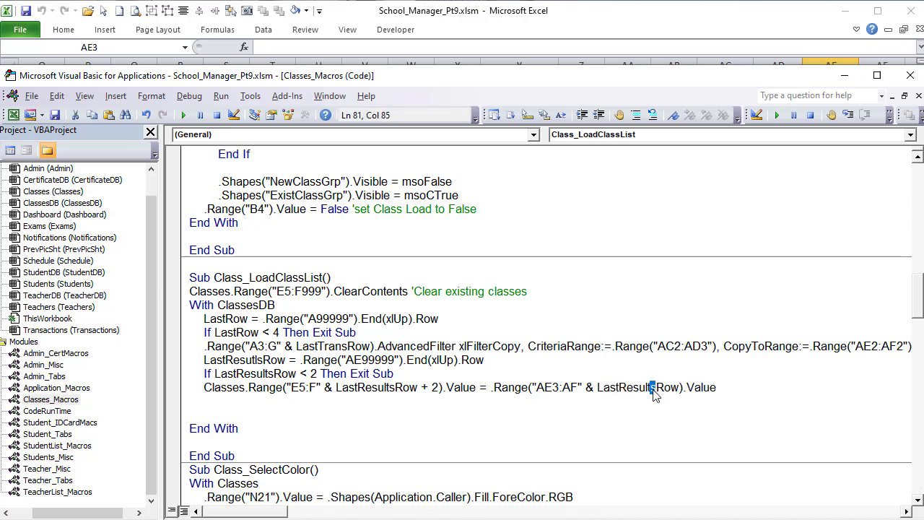
Remove the blank lines around End With at the end of Class_LoadClassList
{"action": "left_click", "coordinate": [320, 406]}
{"action": "left_click", "coordinate": [320, 408]}
{"action": "key", "text": "BackSpace"}
{"action": "key", "text": "BackSpace"}
{"action": "left_click", "coordinate": [317, 417]}
{"action": "key", "text": "BackSpace"}
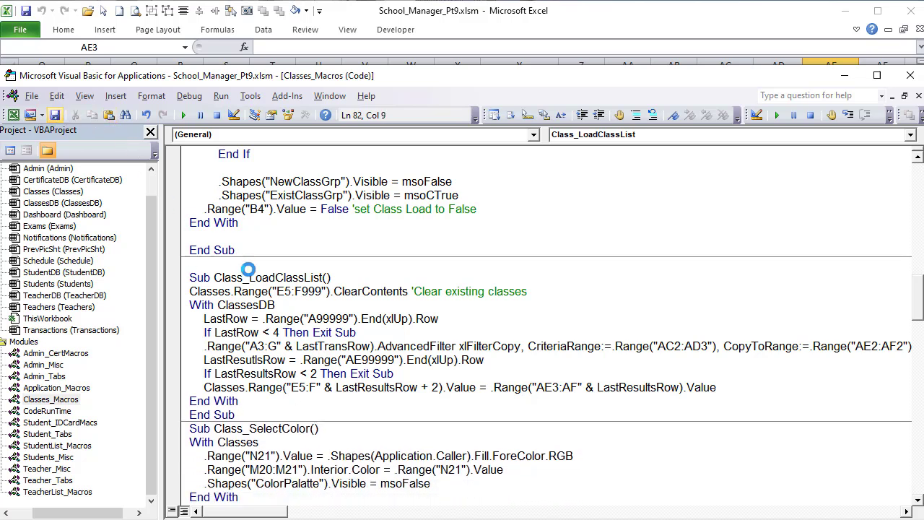
Run Class_LoadClassList and change LastTransRow to LastRow in the AdvancedFilter line
{"action": "left_click", "coordinate": [184, 115]}
{"action": "left_click", "coordinate": [709, 436]}
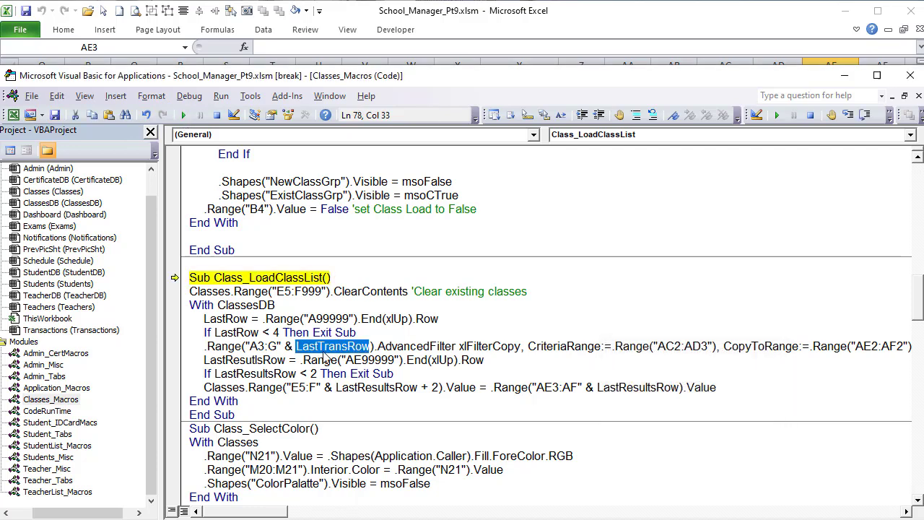
{"action": "left_click", "coordinate": [345, 351]}
{"action": "key", "text": "BackSpace"}
{"action": "key", "text": "BackSpace"}
{"action": "key", "text": "BackSpace"}
{"action": "key", "text": "BackSpace"}
{"action": "key", "text": "BackSpace"}
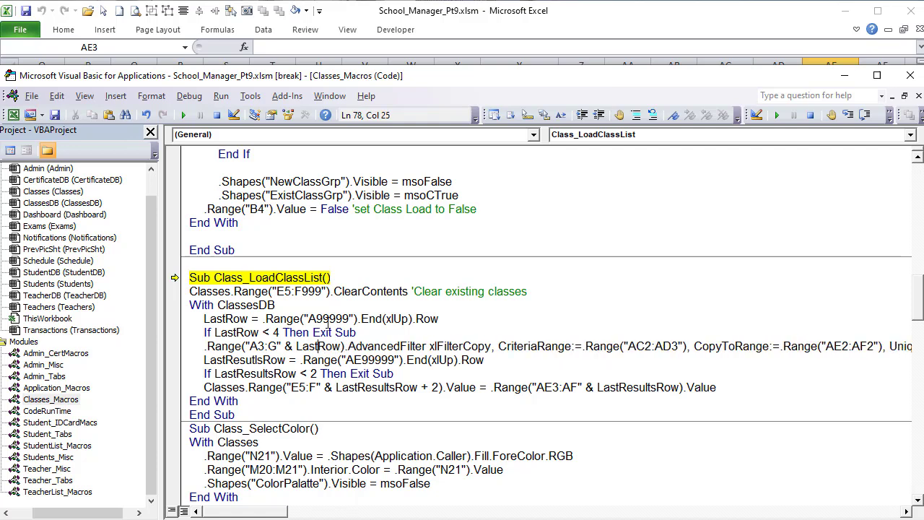
Run the macro again, correct the misspelled LastResutlsRow to LastResultsRow, and rerun it
{"action": "left_click", "coordinate": [184, 115]}
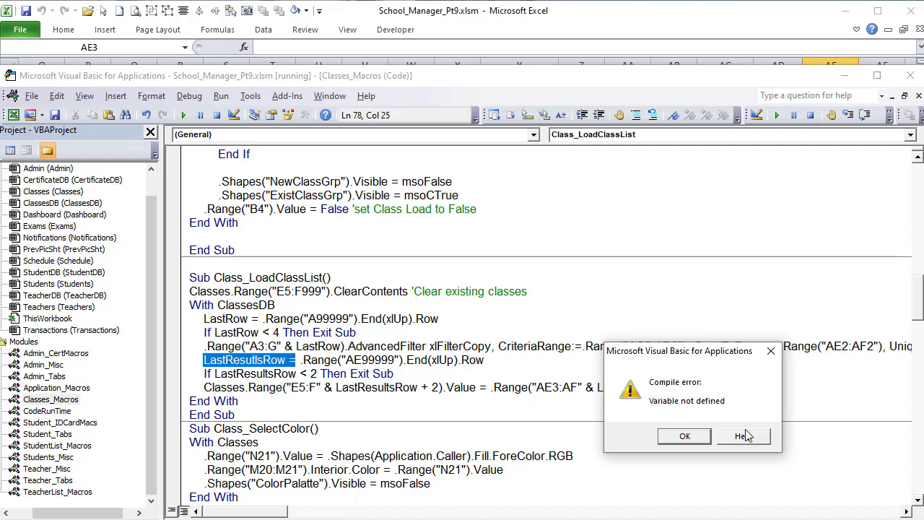
{"action": "left_click", "coordinate": [679, 437]}
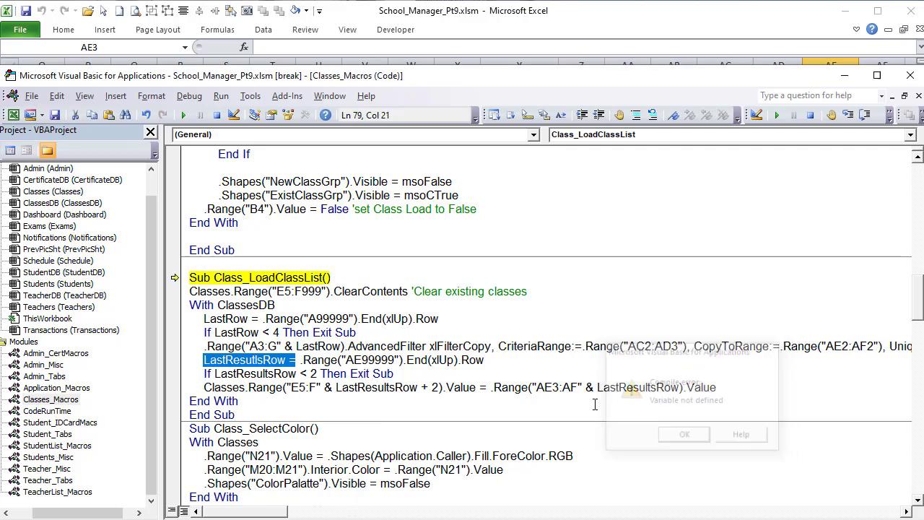
{"action": "left_click", "coordinate": [261, 360]}
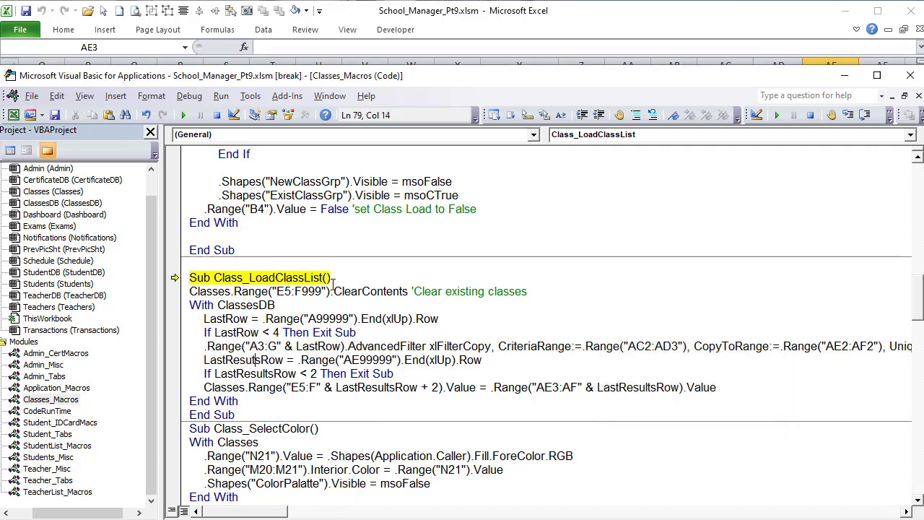
{"action": "left_click", "coordinate": [183, 115]}
Check the class list on the Classes sheet and change the new class's name to English Spring-2022
{"action": "left_click", "coordinate": [395, 31]}
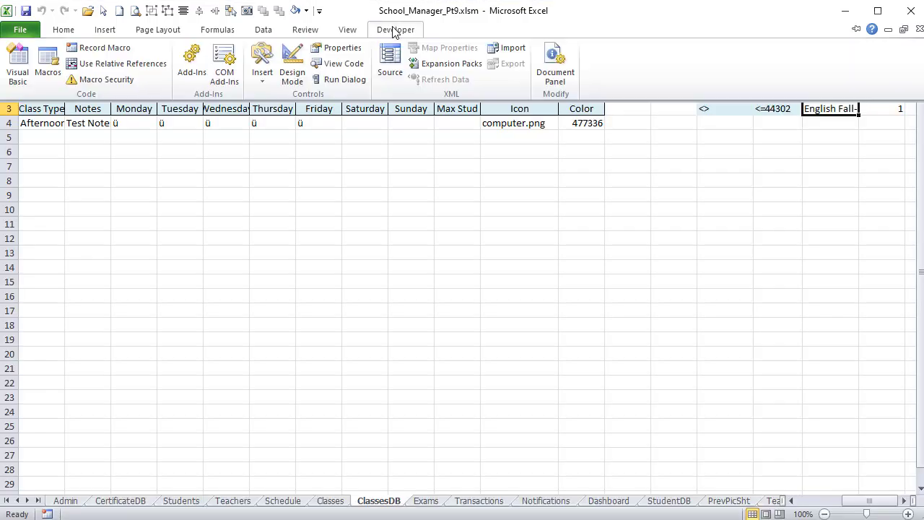
{"action": "left_click", "coordinate": [318, 502]}
{"action": "left_click", "coordinate": [155, 224]}
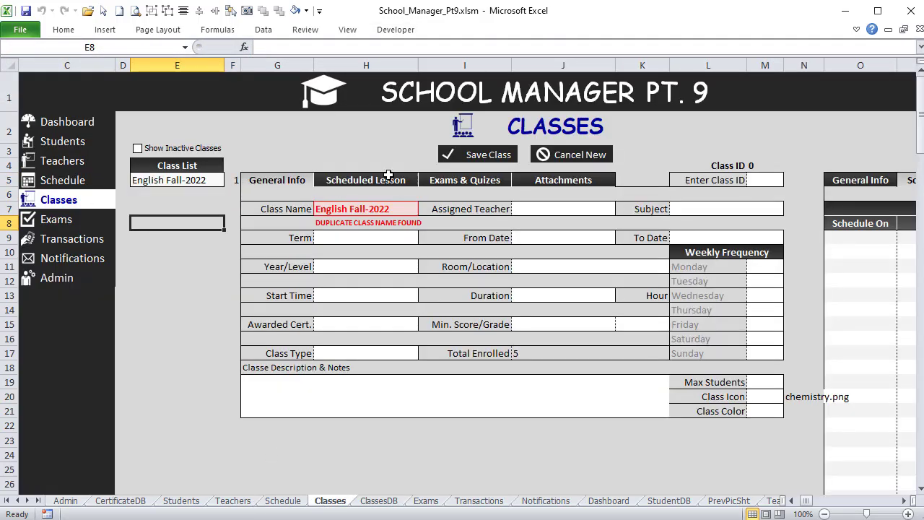
{"action": "left_click", "coordinate": [375, 209]}
{"action": "double_click", "coordinate": [367, 209]}
{"action": "left_click_drag", "start_coordinate": [367, 209], "coordinate": [350, 209]}
{"action": "type", "text": "pri"}
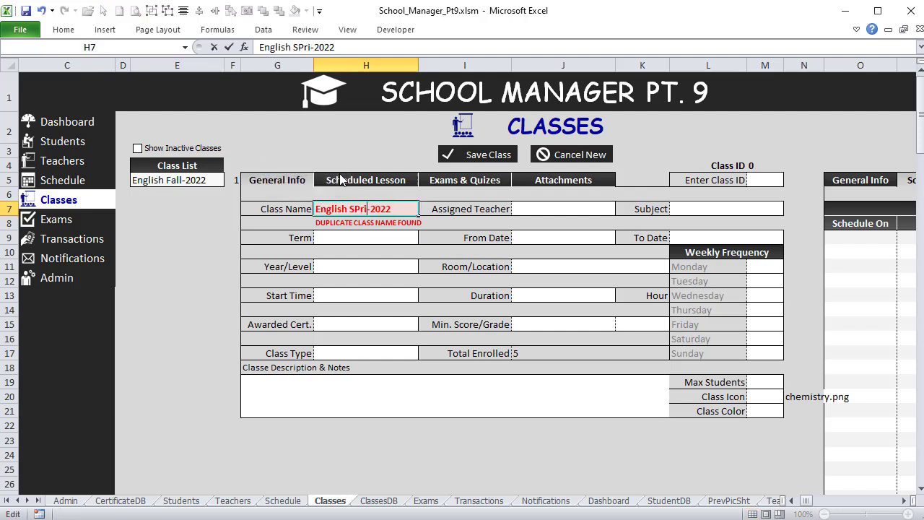
{"action": "key", "text": "BackSpace"}
{"action": "key", "text": "BackSpace"}
{"action": "key", "text": "BackSpace"}
{"action": "type", "text": "pring"}
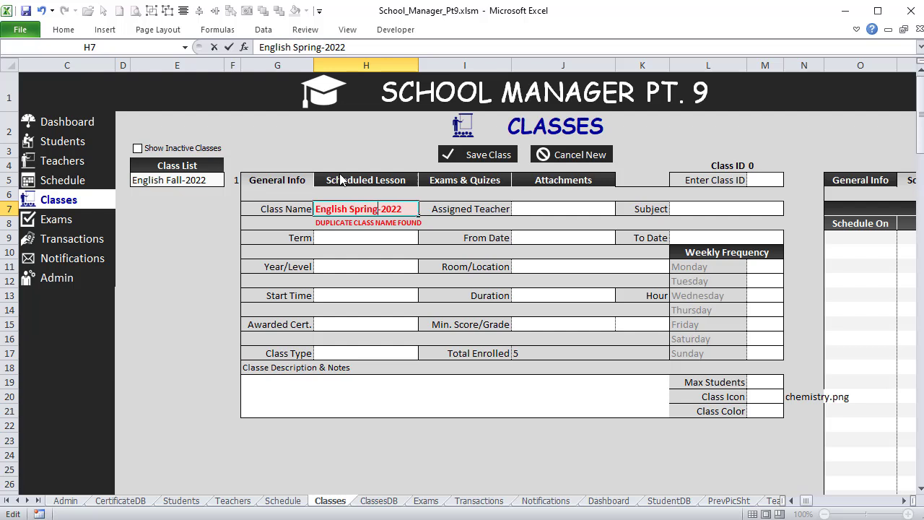
Assign a teacher, set the subject to Chemistry and the term to Term3-2021, and save the class
{"action": "key", "text": "Tab"}
{"action": "key", "text": "Tab"}
{"action": "left_click", "coordinate": [621, 209]}
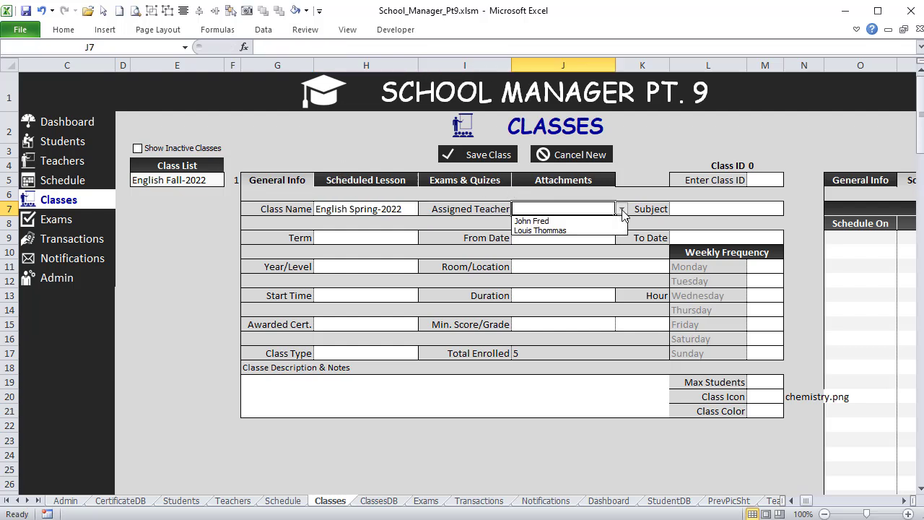
{"action": "left_click", "coordinate": [600, 214]}
{"action": "key", "text": "Tab"}
{"action": "left_click", "coordinate": [790, 208]}
{"action": "left_click", "coordinate": [758, 216]}
{"action": "left_click", "coordinate": [406, 237]}
{"action": "left_click", "coordinate": [425, 237]}
{"action": "left_click", "coordinate": [382, 270]}
{"action": "left_click", "coordinate": [570, 233]}
{"action": "left_click", "coordinate": [692, 239]}
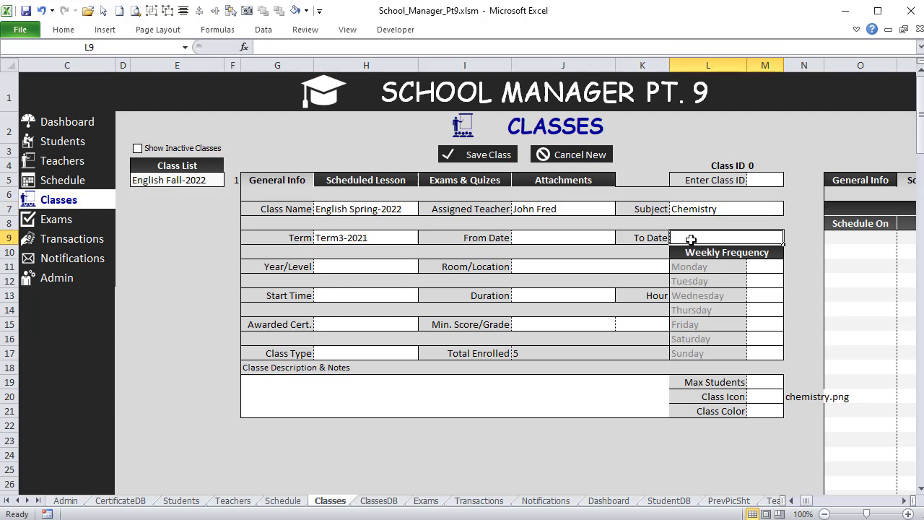
{"action": "left_click", "coordinate": [382, 266]}
{"action": "left_click", "coordinate": [410, 241]}
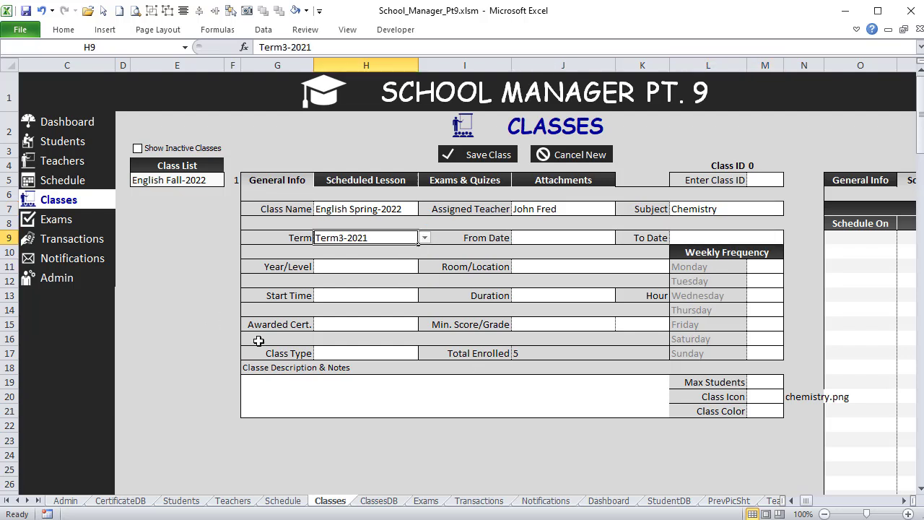
{"action": "left_click", "coordinate": [488, 156]}
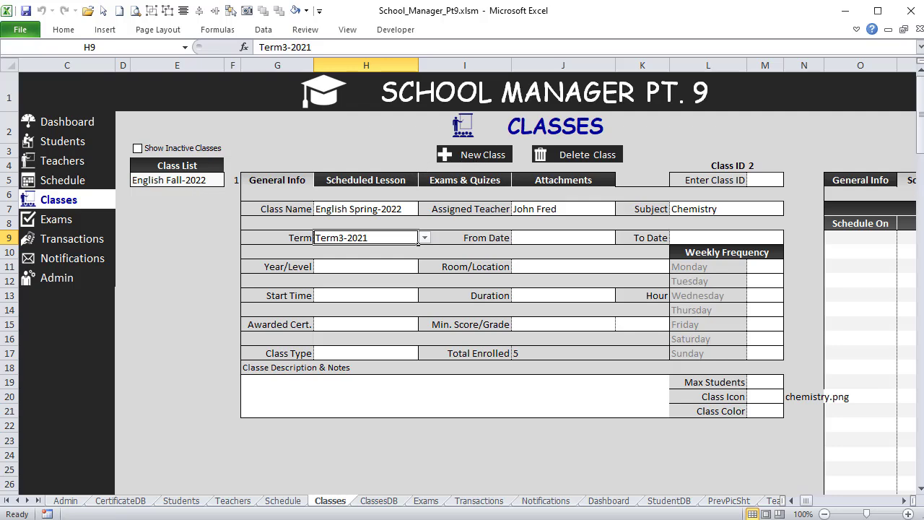
Check that Class_Save calls Class_LoadClassList, and examine the filter criteria and results on the ClassesDB sheet
{"action": "key", "text": "alt+F11"}
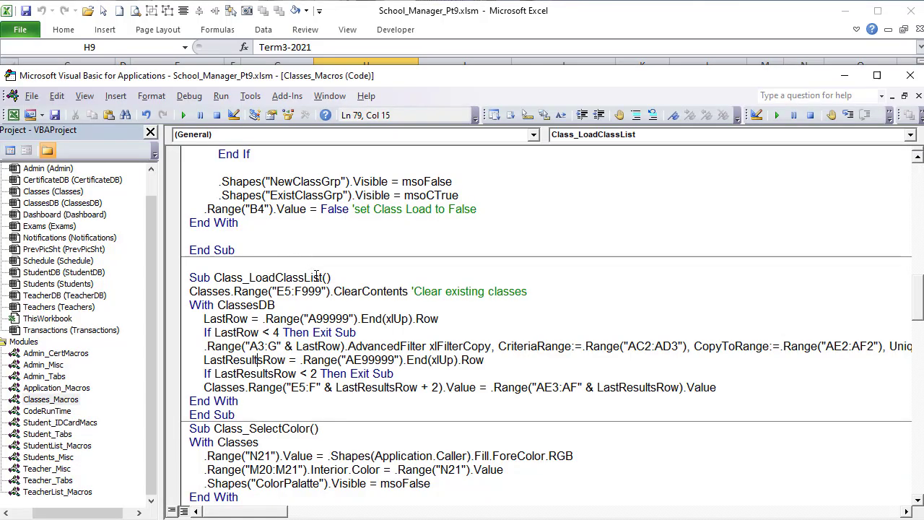
{"action": "left_click_drag", "start_coordinate": [322, 278], "coordinate": [213, 277]}
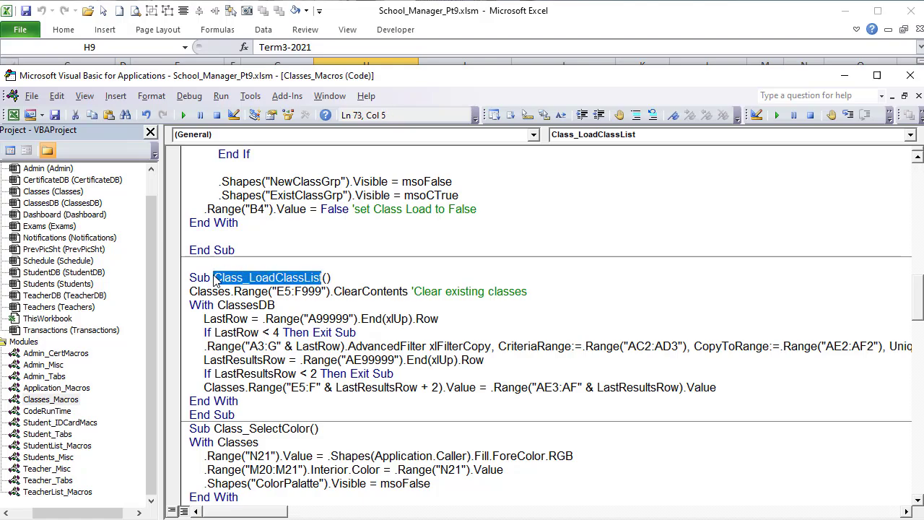
{"action": "scroll", "coordinate": [498, 323], "scroll_direction": "up", "scroll_amount": 18}
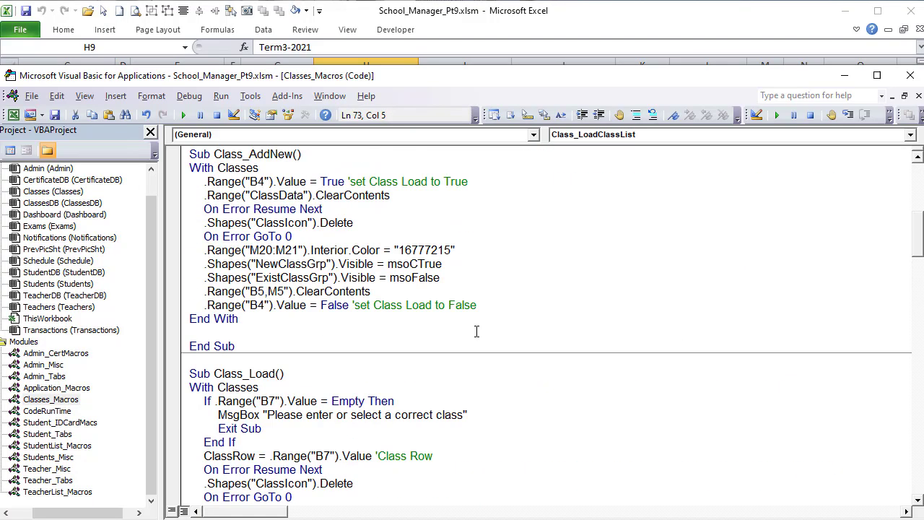
{"action": "scroll", "coordinate": [473, 329], "scroll_direction": "up", "scroll_amount": 6}
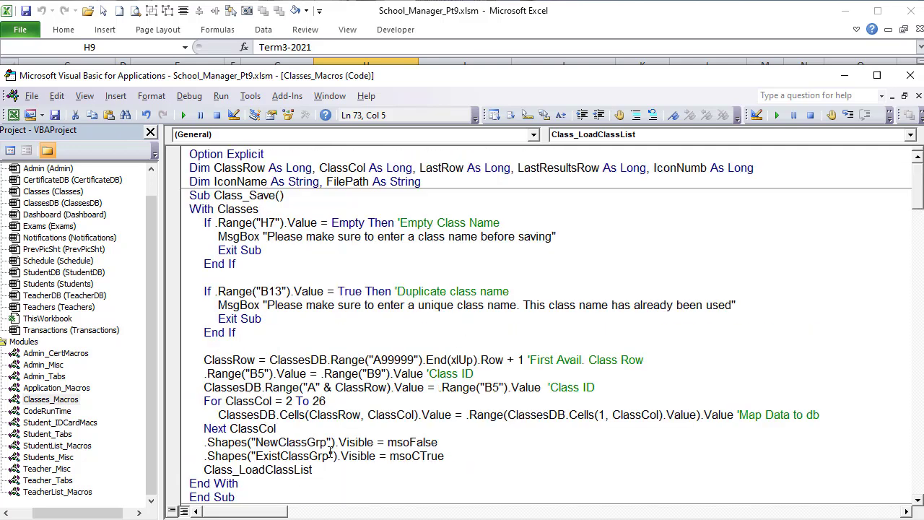
{"action": "left_click", "coordinate": [516, 60]}
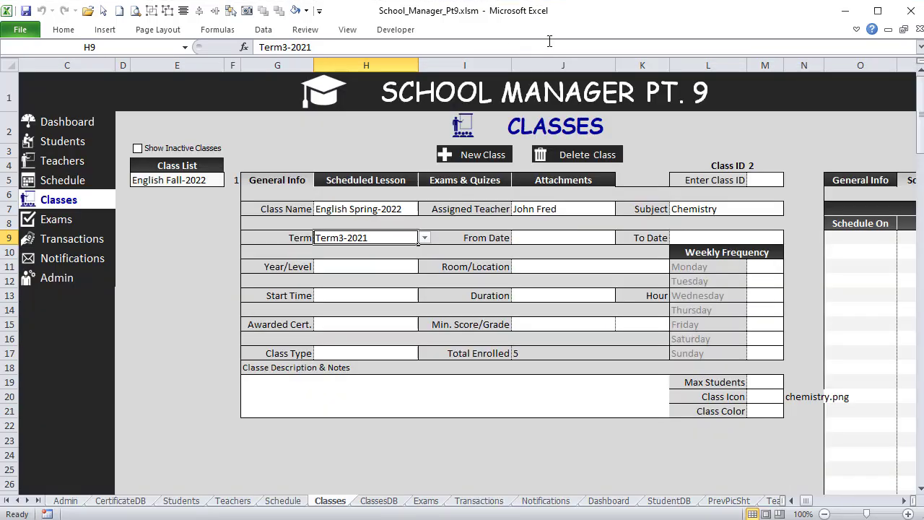
{"action": "left_click", "coordinate": [540, 237]}
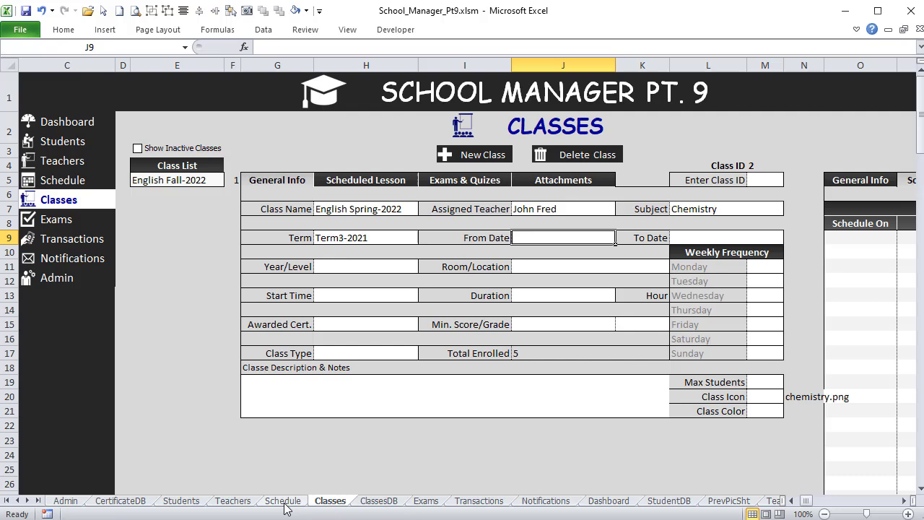
{"action": "left_click", "coordinate": [370, 501]}
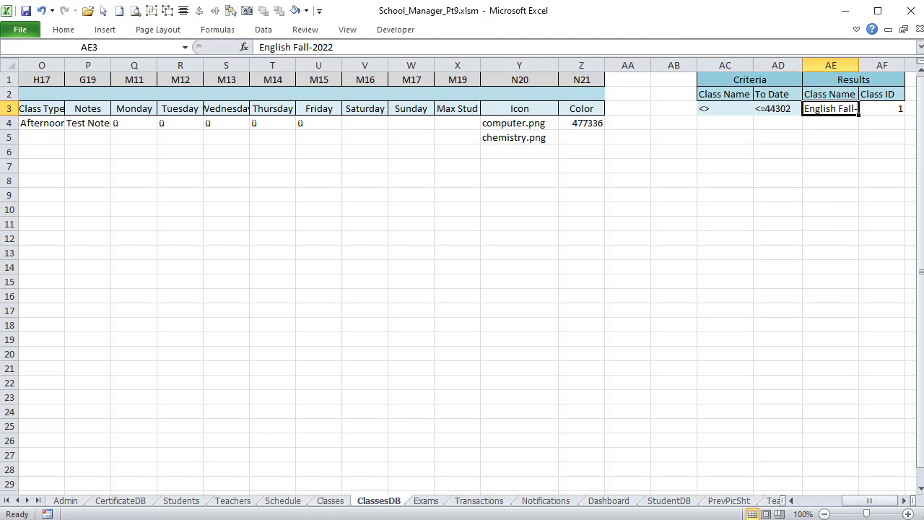
Assign the Class_LoadClassList macro to the Show Inactive Classes check box on the Classes sheet
{"action": "key", "text": "alt+F11"}
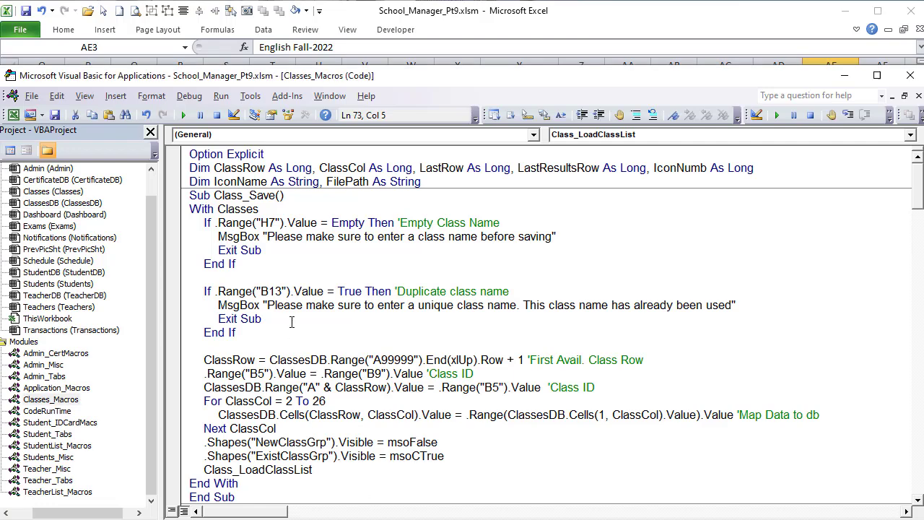
{"action": "scroll", "coordinate": [291, 347], "scroll_direction": "down", "scroll_amount": 18}
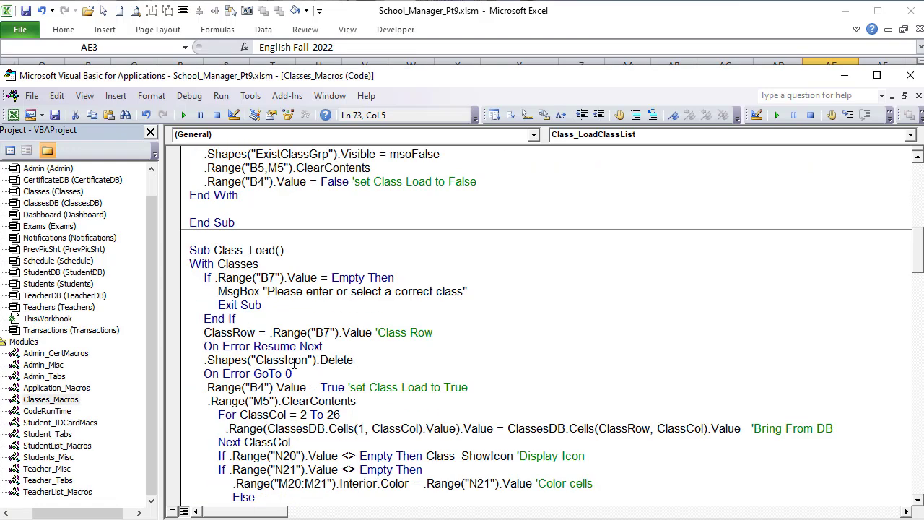
{"action": "scroll", "coordinate": [292, 363], "scroll_direction": "down", "scroll_amount": 1}
{"action": "right_click", "coordinate": [292, 361]}
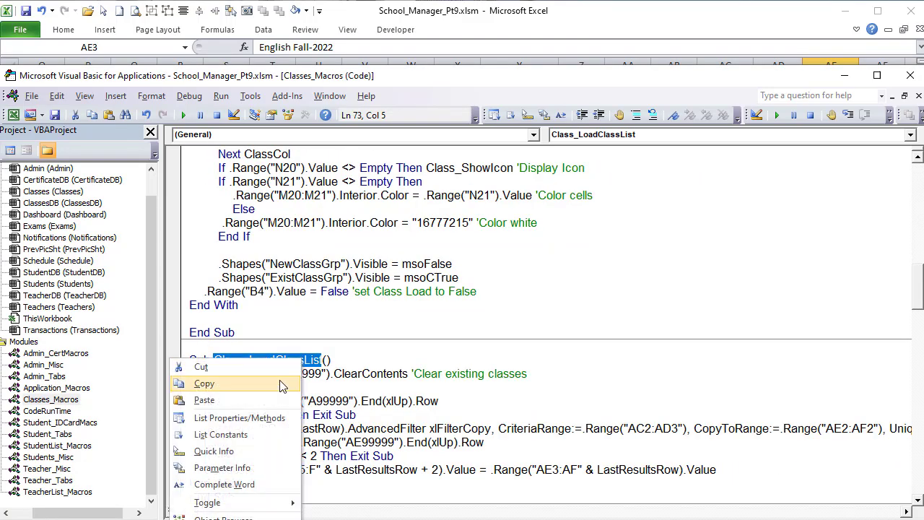
{"action": "left_click", "coordinate": [281, 386]}
{"action": "key", "text": "alt+F11"}
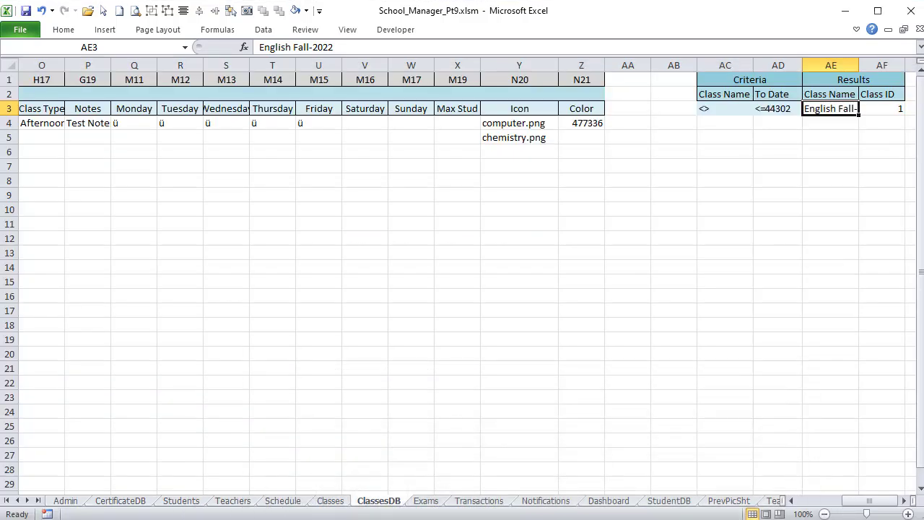
{"action": "left_click", "coordinate": [330, 505]}
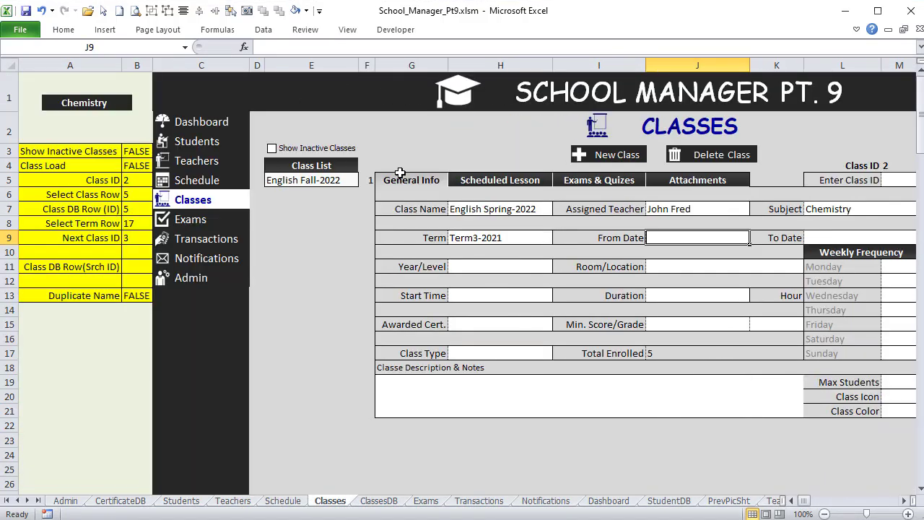
{"action": "right_click", "coordinate": [293, 137]}
{"action": "right_click", "coordinate": [299, 148]}
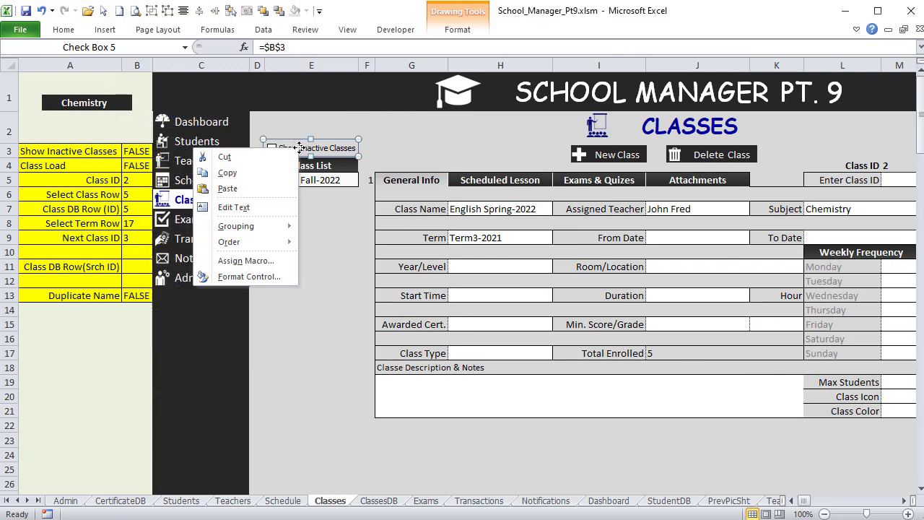
{"action": "left_click", "coordinate": [246, 261]}
{"action": "key", "text": "ctrl+v"}
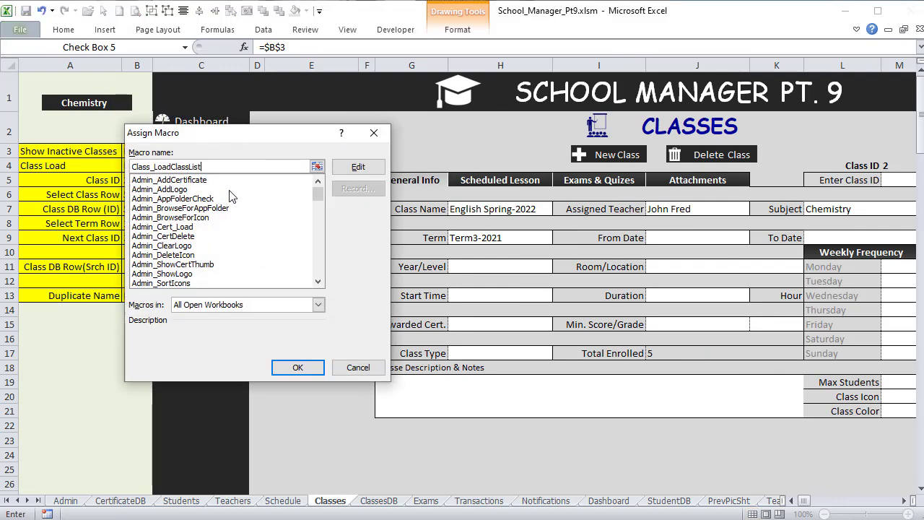
{"action": "left_click", "coordinate": [297, 367]}
{"action": "left_click", "coordinate": [311, 382]}
Turn on Show Inactive Classes, and inspect the From Date criteria and the second class's dates on the ClassesDB sheet
{"action": "left_click", "coordinate": [330, 152]}
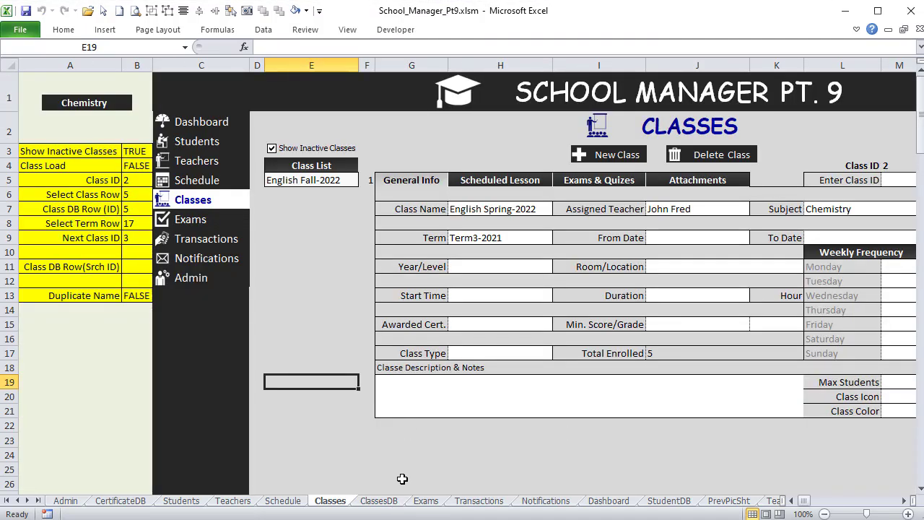
{"action": "left_click", "coordinate": [391, 502]}
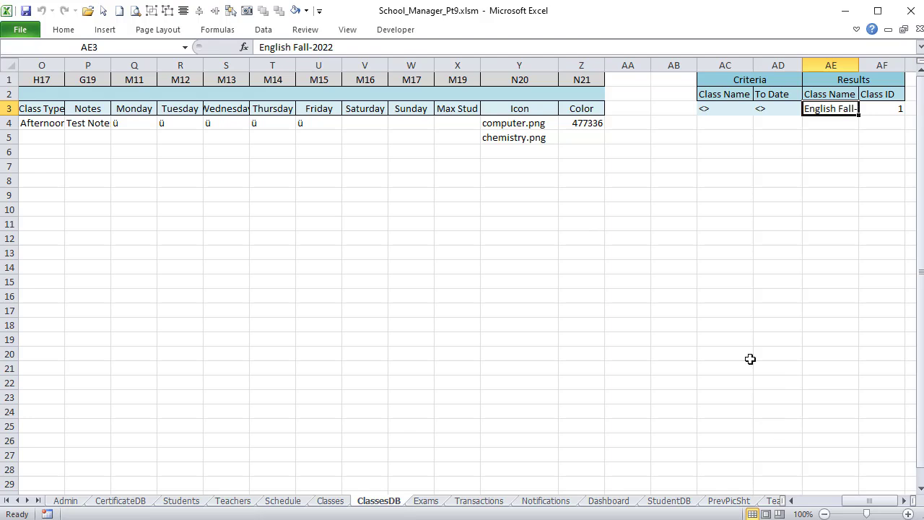
{"action": "left_click_drag", "start_coordinate": [870, 501], "coordinate": [816, 494]}
{"action": "left_click", "coordinate": [286, 124]}
{"action": "left_click", "coordinate": [288, 136]}
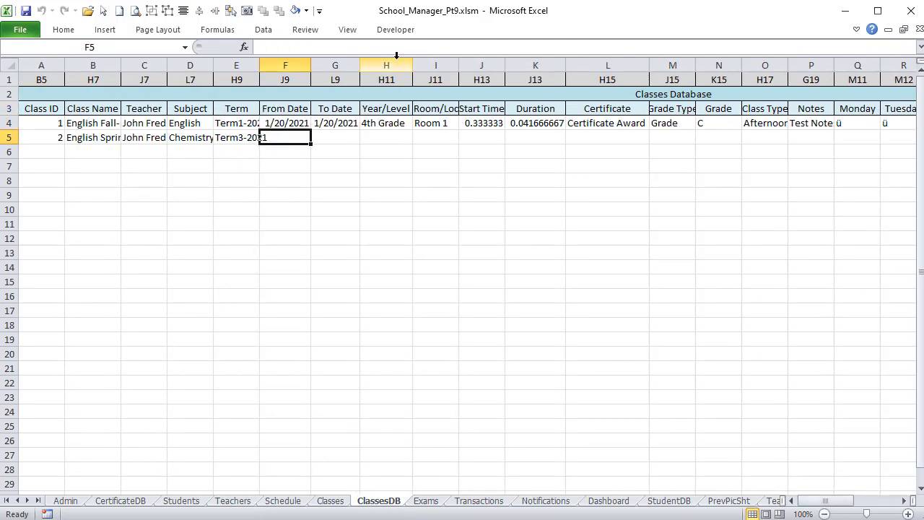
Enter 3/20 as the From Date and 5/20 as the To Date for the second class on the ClassesDB sheet
{"action": "type", "text": "3/20"}
{"action": "key", "text": "Tab"}
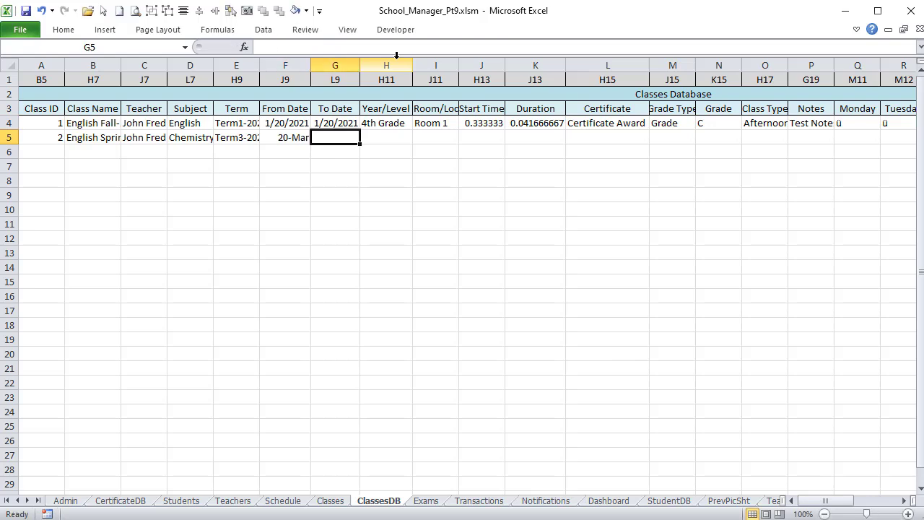
{"action": "type", "text": "5/20"}
{"action": "key", "text": "Tab"}
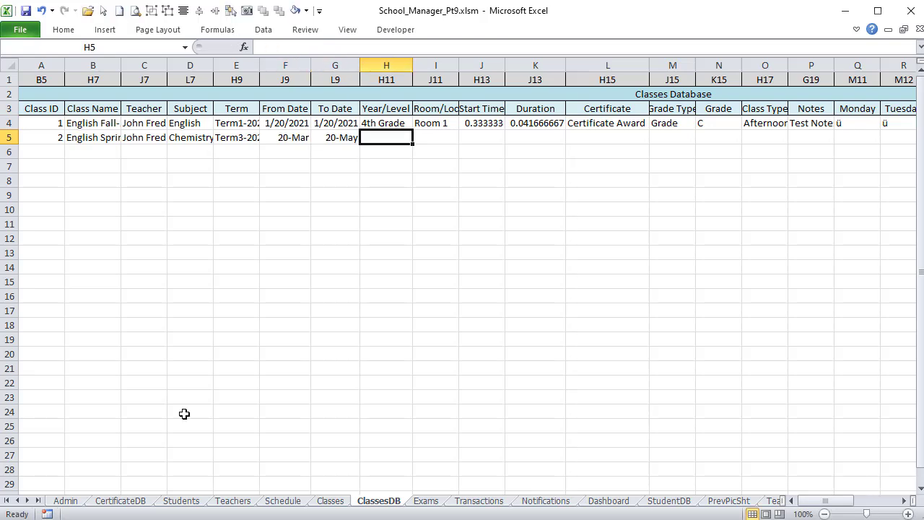
Refresh the class list on the Classes sheet by turning Show Inactive Classes off and on, and select the listed classes
{"action": "left_click", "coordinate": [335, 501]}
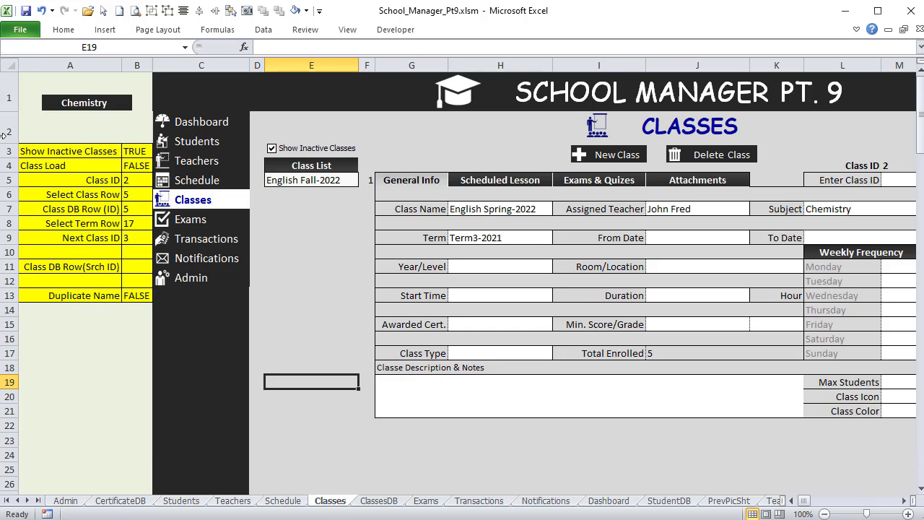
{"action": "left_click", "coordinate": [310, 150]}
{"action": "left_click", "coordinate": [310, 149]}
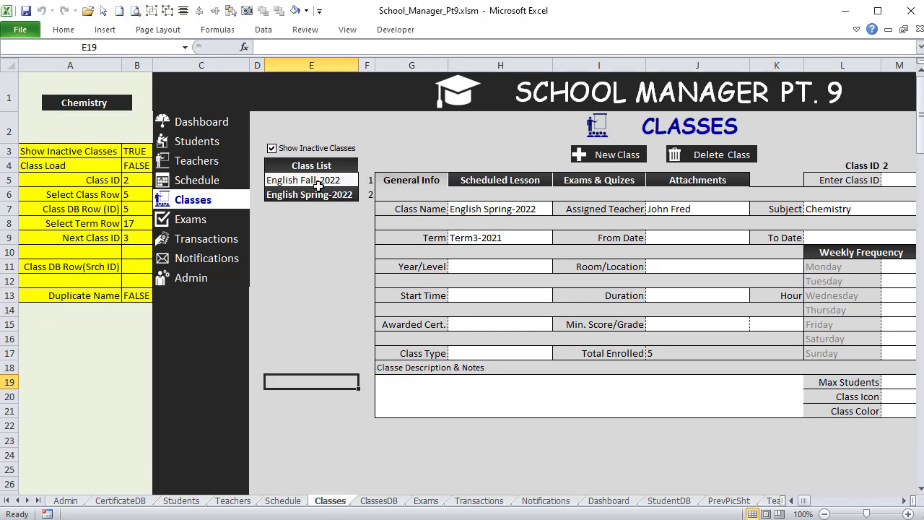
{"action": "left_click", "coordinate": [315, 180]}
{"action": "left_click", "coordinate": [315, 195]}
{"action": "left_click", "coordinate": [318, 179]}
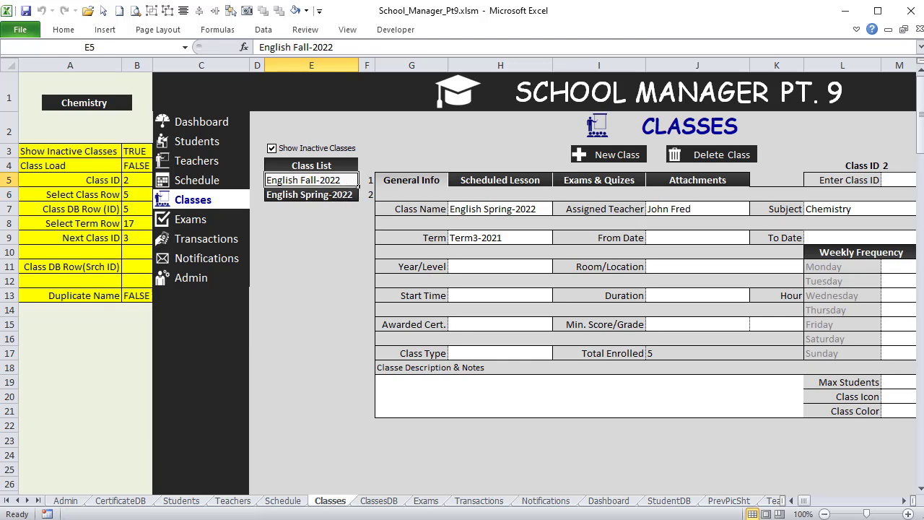
Open the Classes sheet's code and make room above the M11:M17 check in Worksheet_SelectionChange
{"action": "key", "text": "alt+F11"}
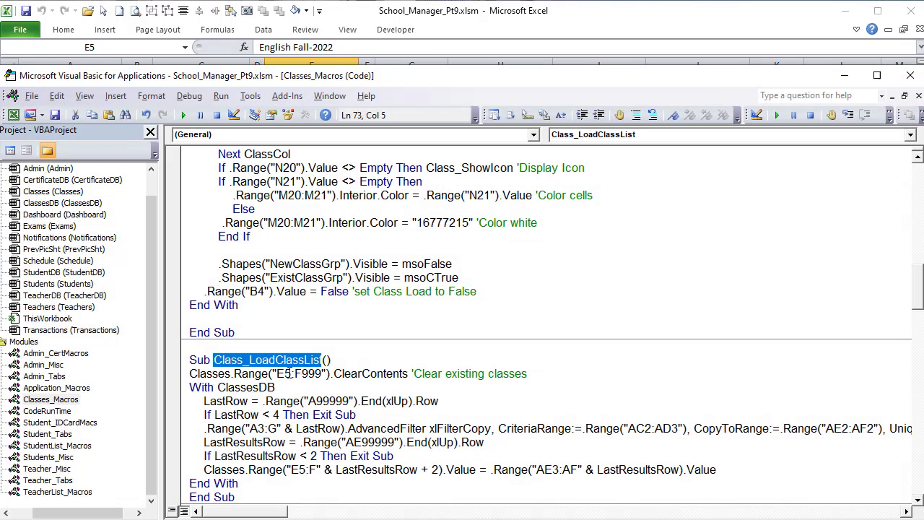
{"action": "left_click_drag", "start_coordinate": [156, 296], "coordinate": [158, 240]}
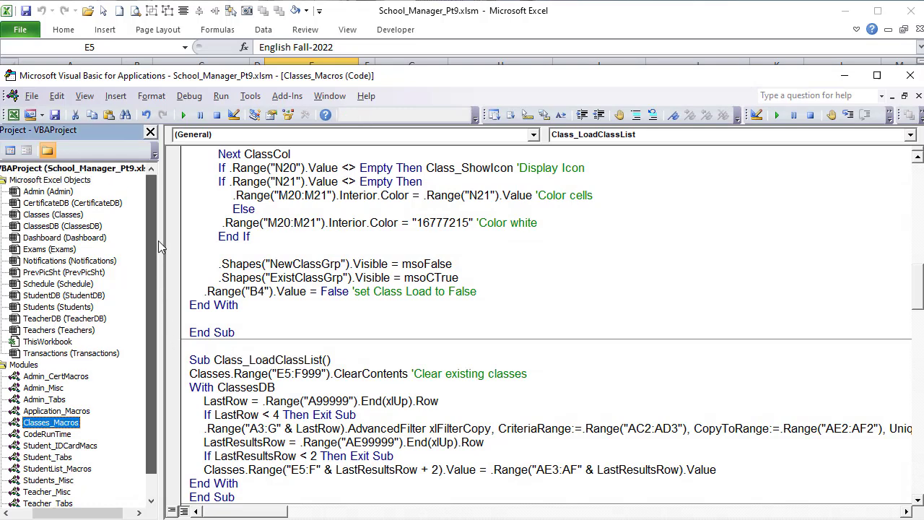
{"action": "double_click", "coordinate": [47, 215]}
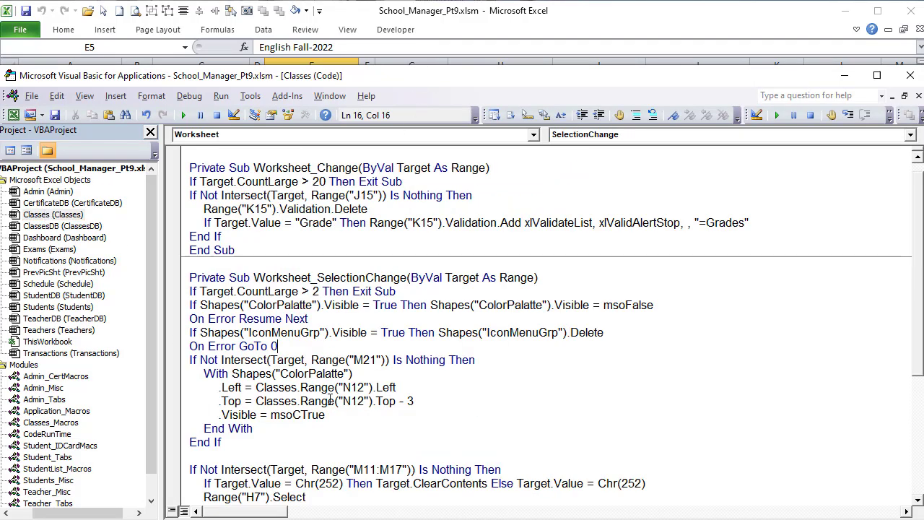
{"action": "scroll", "coordinate": [323, 380], "scroll_direction": "down", "scroll_amount": 5}
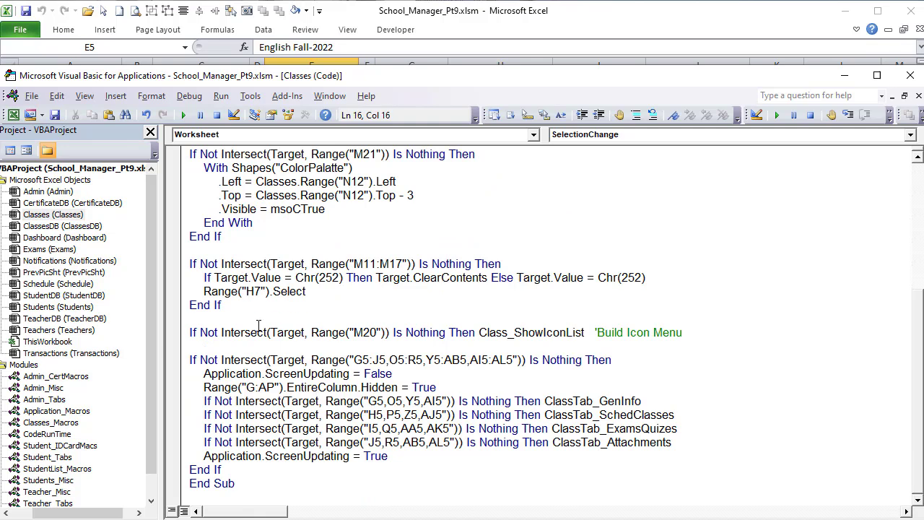
{"action": "key", "text": "Return"}
{"action": "key", "text": "Return"}
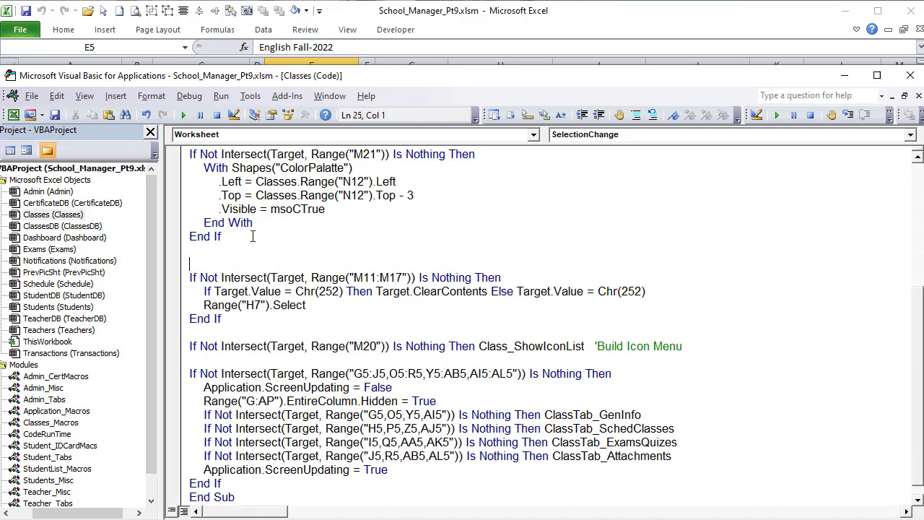
Review the class IDs in column F of the Classes sheet, and start an If Not Intersect condition on E5:E999 in Worksheet_SelectionChange
{"action": "left_click", "coordinate": [659, 20]}
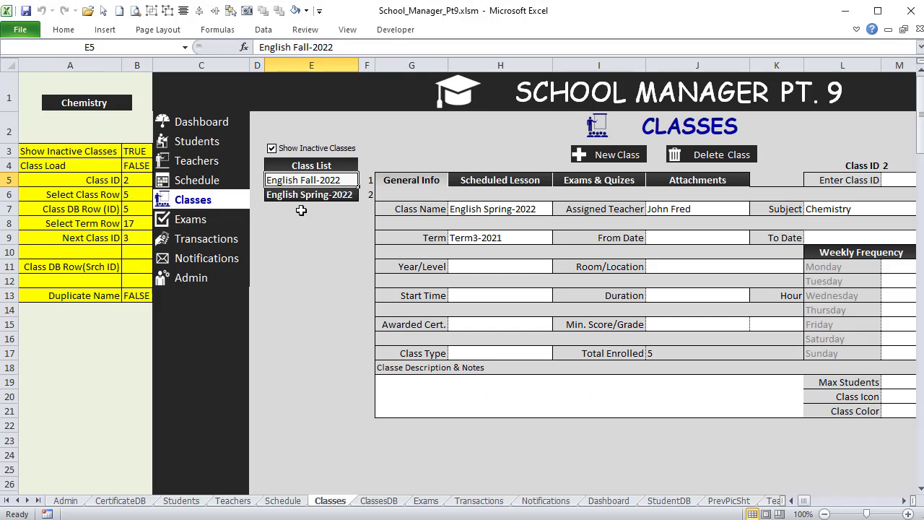
{"action": "left_click_drag", "start_coordinate": [367, 180], "coordinate": [366, 280]}
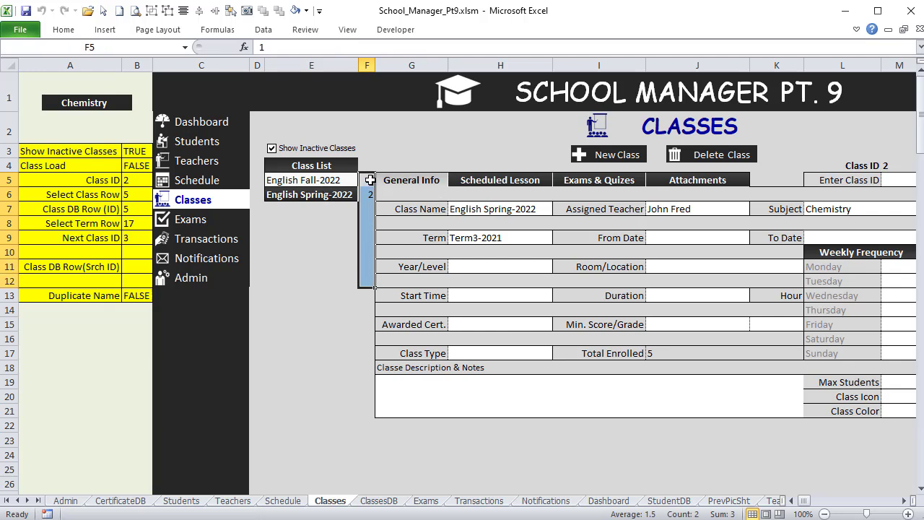
{"action": "key", "text": "alt+F11"}
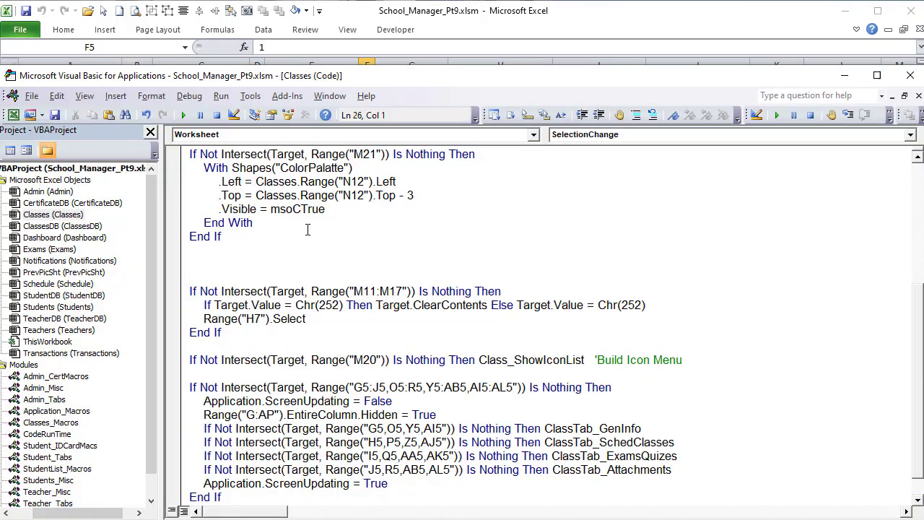
{"action": "scroll", "coordinate": [307, 229], "scroll_direction": "up", "scroll_amount": 4}
{"action": "left_click_drag", "start_coordinate": [387, 236], "coordinate": [365, 236]}
{"action": "left_click", "coordinate": [238, 429]}
{"action": "type", "text": "i"}
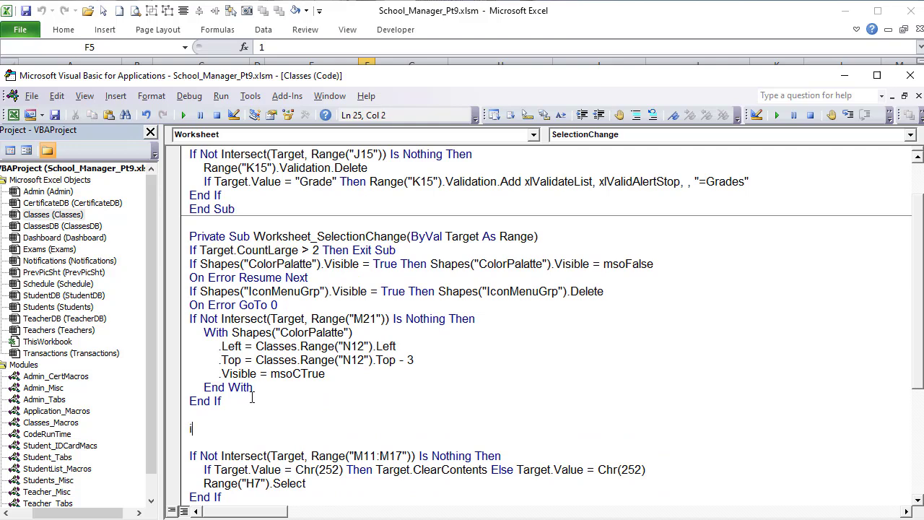
{"action": "type", "text": "f Not Intersect(Target, Range(\"H12\")) Is Nothing"}
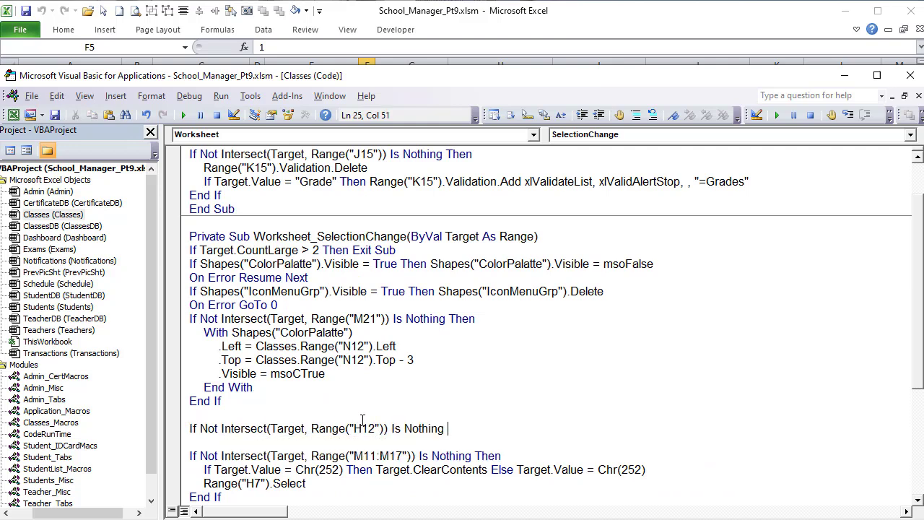
{"action": "double_click", "coordinate": [370, 426]}
{"action": "type", "text": "E"}
{"action": "type", "text": "5:"}
{"action": "type", "text": "E999"}
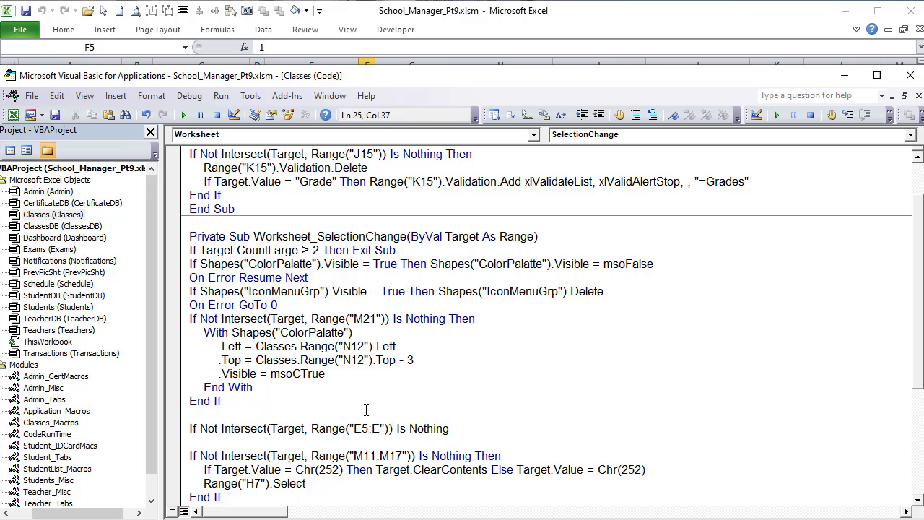
Extend the E5:E999 condition with And Range("F" & Target.Row).Value <> Empty Then, and complete the If block
{"action": "type", "text": "and Range(\""}
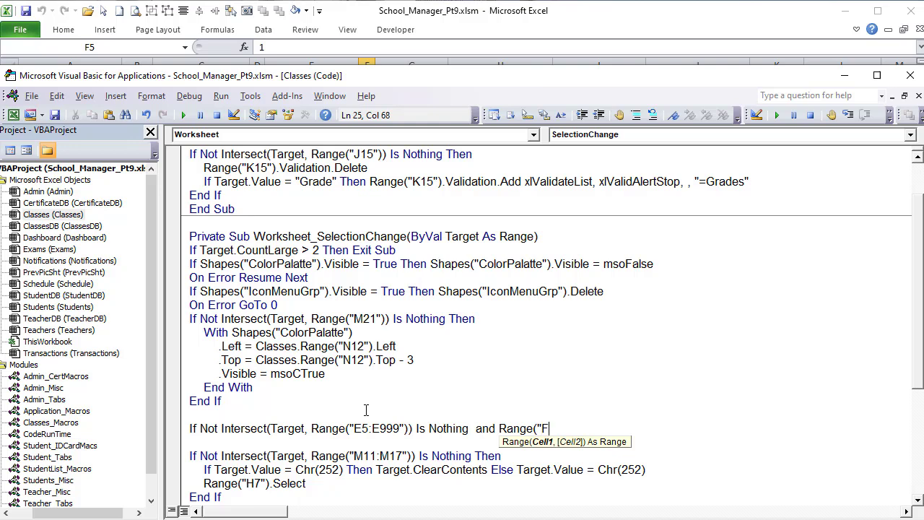
{"action": "type", "text": "F\" & Target."}
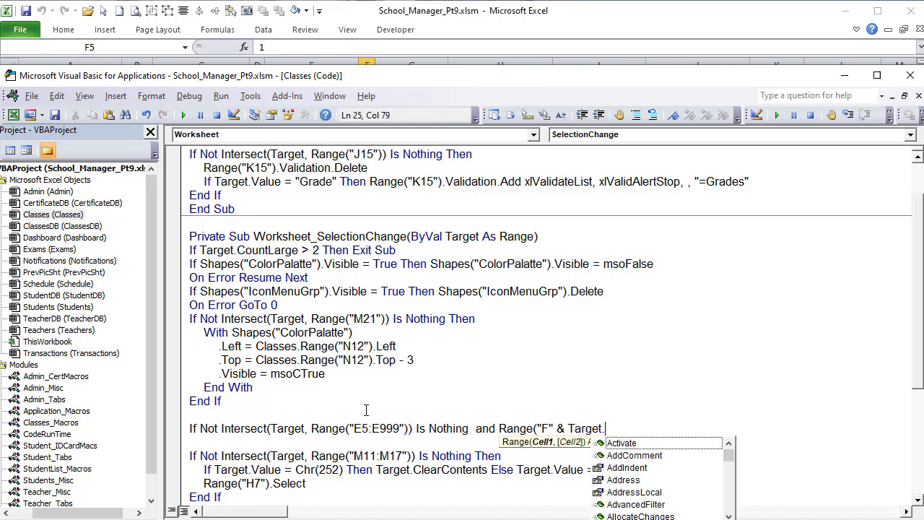
{"action": "type", "text": "Row).value <> e"}
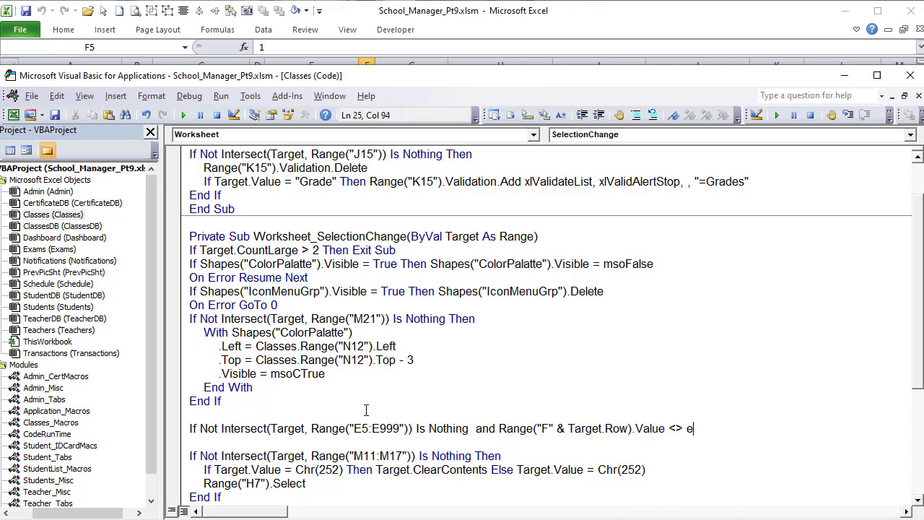
{"action": "type", "text": "m,p"}
{"action": "key", "text": "BackSpace"}
{"action": "key", "text": "BackSpace"}
{"action": "type", "text": "pty then"}
{"action": "key", "text": "Return"}
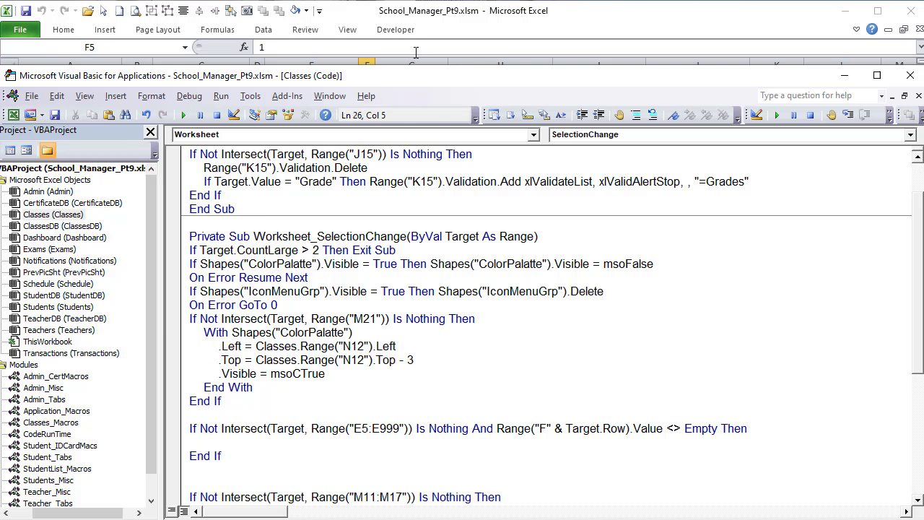
Inside the new If block, set Range("B5").Value to Range("F" & Target.Row).Value with the comment 'Load Class Id
{"action": "left_click", "coordinate": [452, 27]}
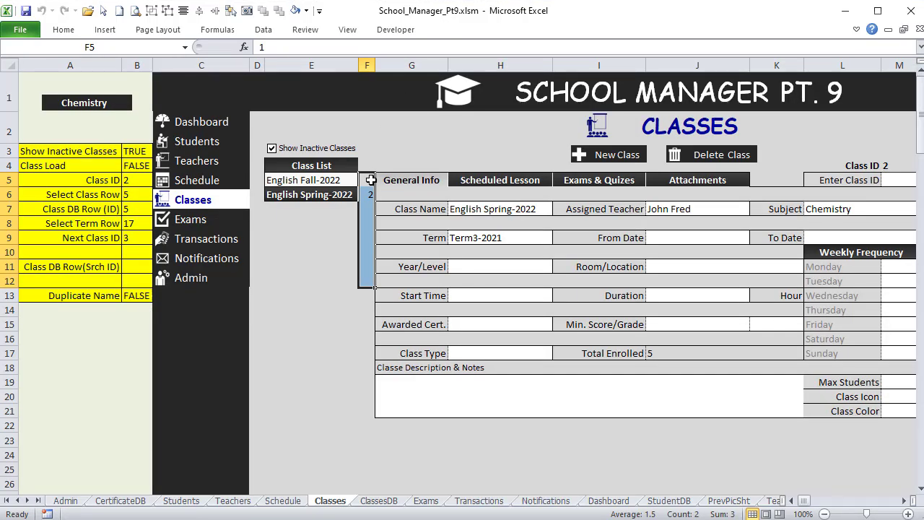
{"action": "left_click", "coordinate": [137, 182]}
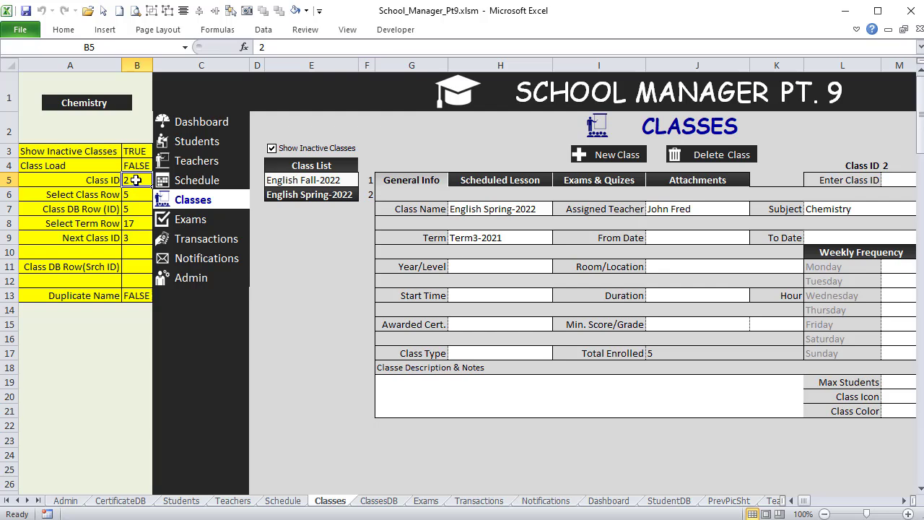
{"action": "key", "text": "alt+F11"}
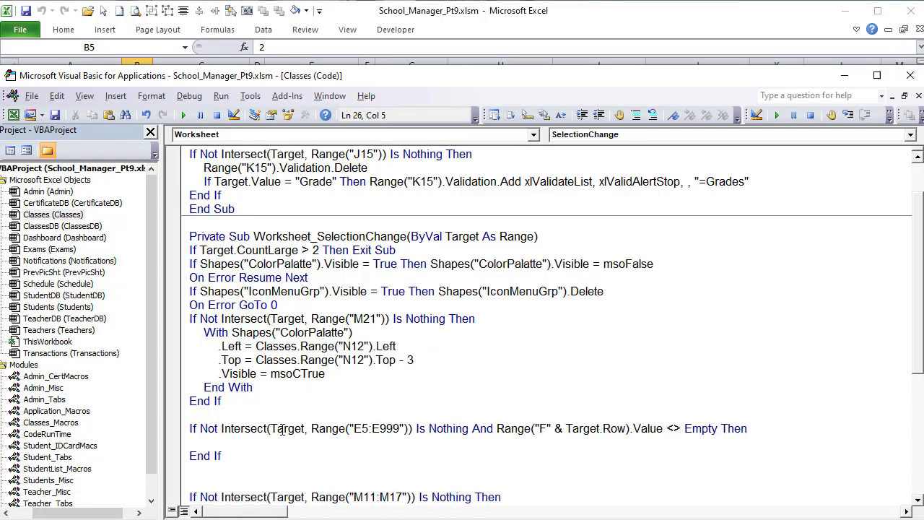
{"action": "type", "text": "ge(\"B5\")v"}
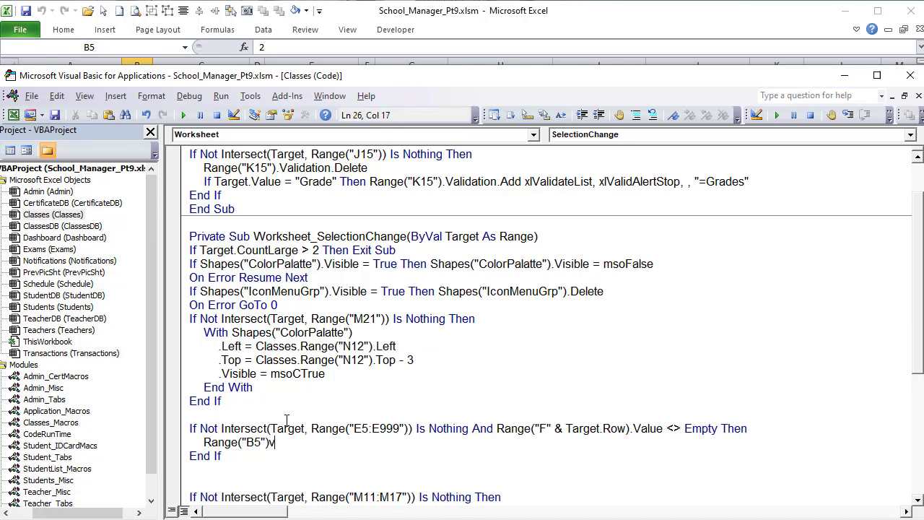
{"action": "key", "text": "BackSpace"}
{"action": "type", "text": ".Value = Range(\"F\""}
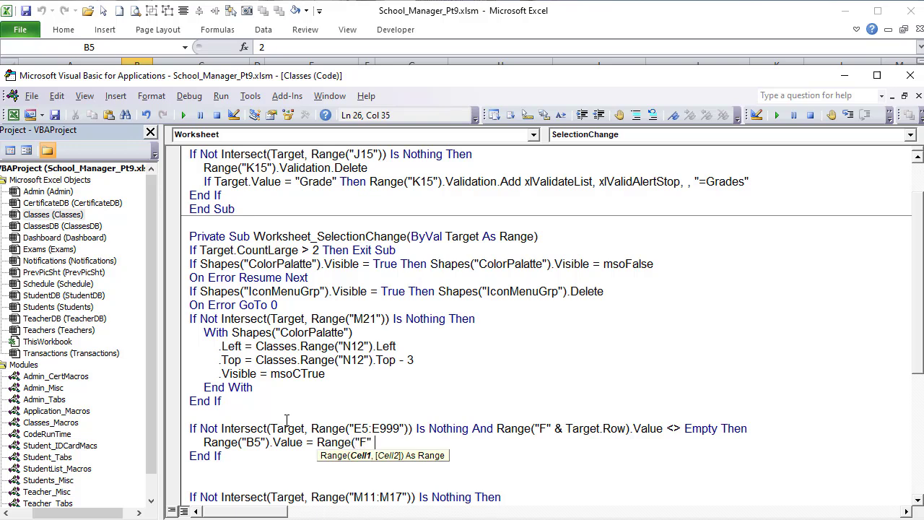
{"action": "type", "text": " & Target.Ro"}
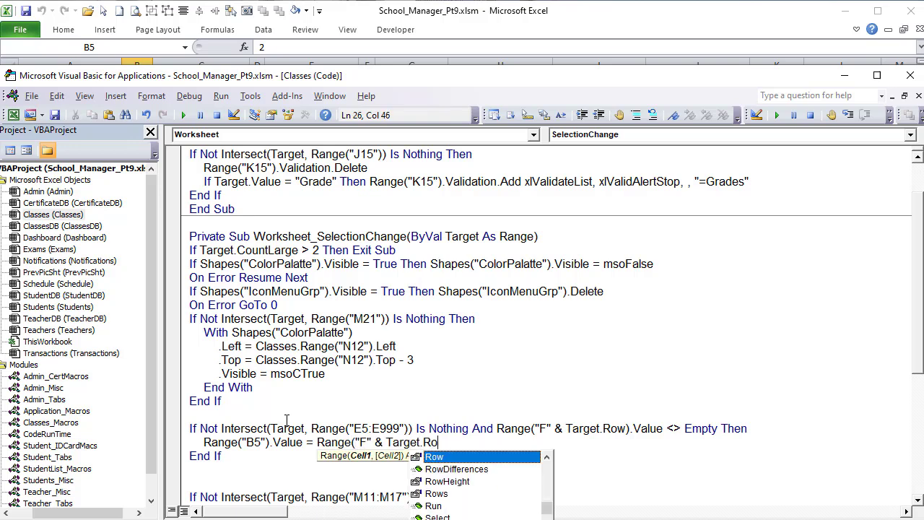
{"action": "type", "text": "w).Value 'Load Clas"}
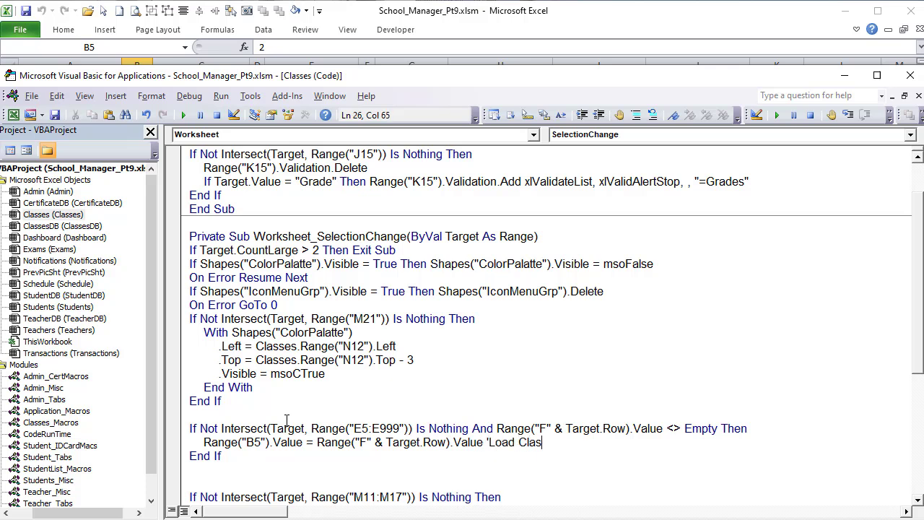
{"action": "type", "text": "s Id"}
Call the Class_Load macro after the class ID line in the E5:E999 block
{"action": "key", "text": "Return"}
{"action": "type", "text": "class"}
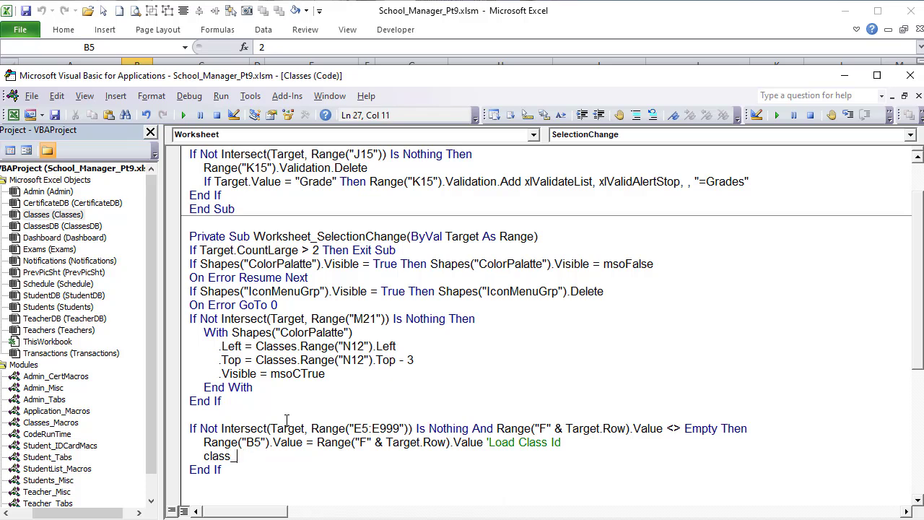
{"action": "type", "text": "_load"}
{"action": "left_click", "coordinate": [323, 374]}
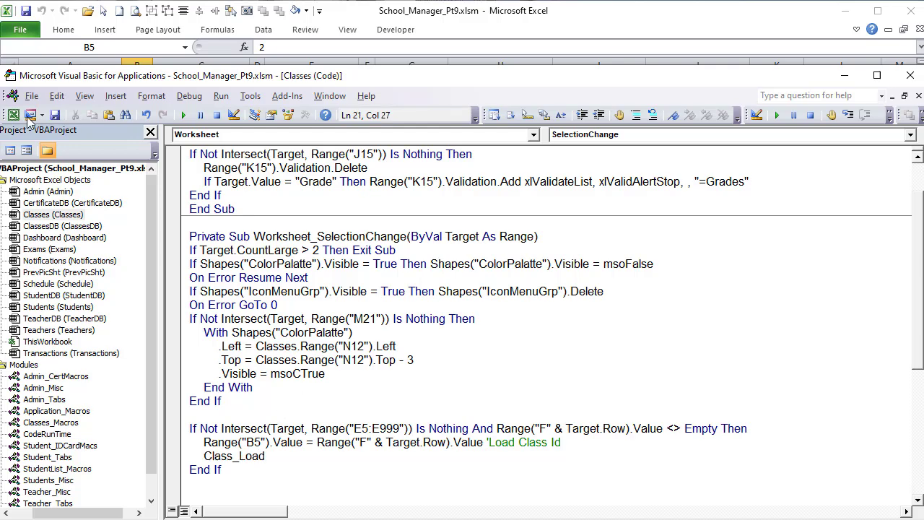
Test the selection event on the Classes sheet by alternating between English Fall-2022 and English Spring-2022 in the class list
{"action": "left_click", "coordinate": [529, 12]}
{"action": "left_click", "coordinate": [322, 182]}
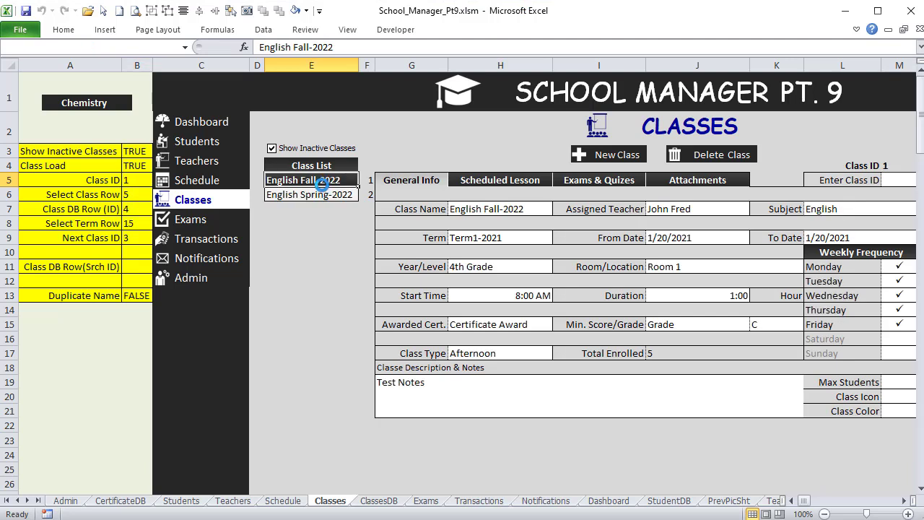
{"action": "left_click", "coordinate": [322, 194]}
{"action": "left_click", "coordinate": [319, 182]}
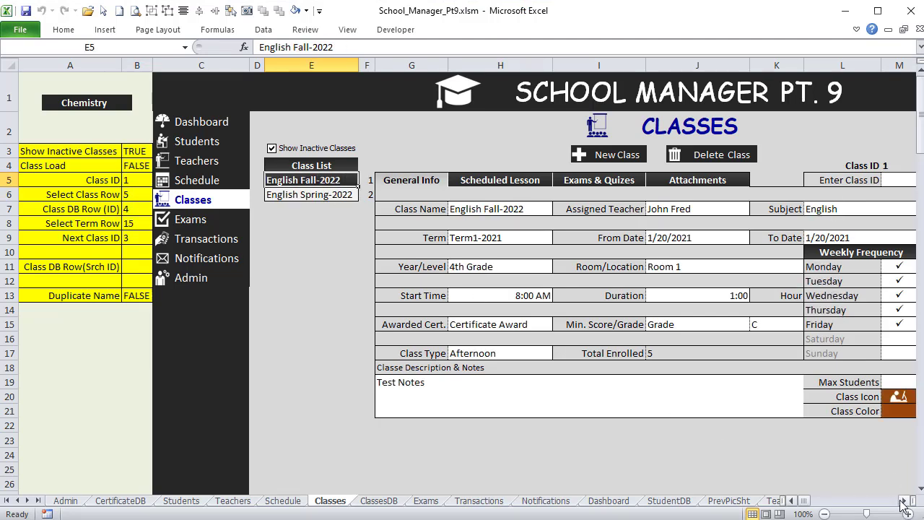
Load English Spring-2022, show the General Info section of the class form, and select that class again
{"action": "left_click", "coordinate": [904, 502]}
{"action": "left_click", "coordinate": [905, 502]}
{"action": "left_click", "coordinate": [196, 195]}
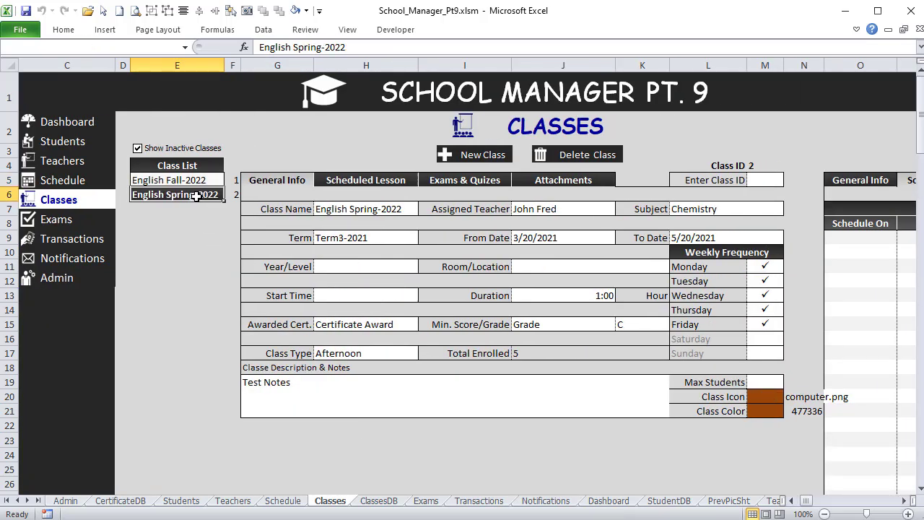
{"action": "left_click", "coordinate": [259, 184]}
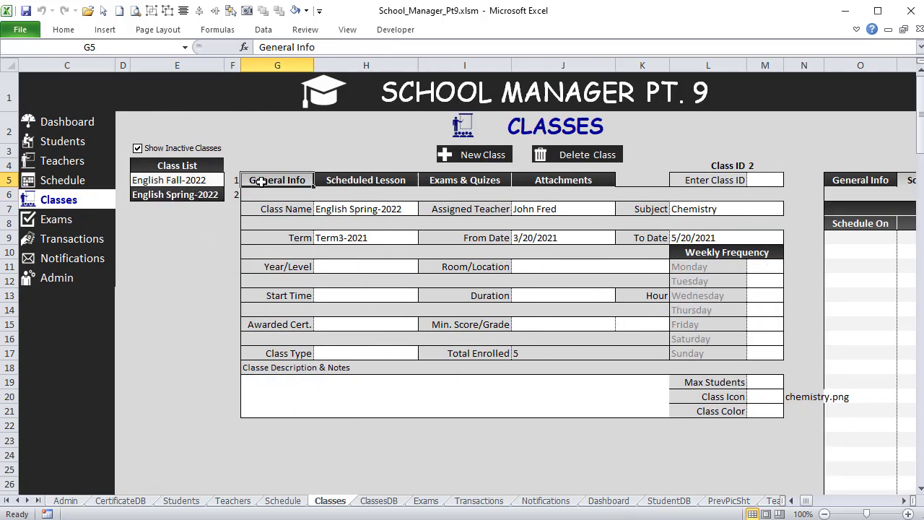
{"action": "left_click", "coordinate": [180, 195]}
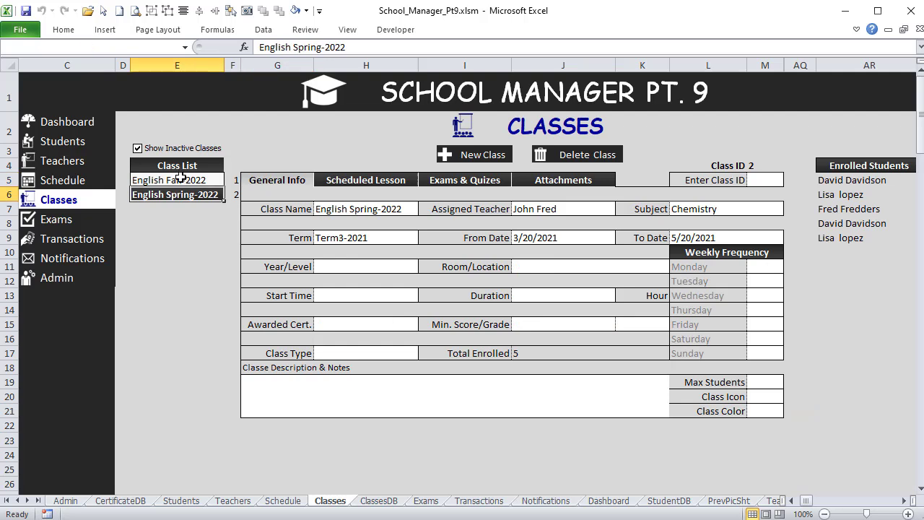
Switch repeatedly between the two listed classes, ending on English Spring-2022, to check their details and icons alongside the enrolled students
{"action": "left_click", "coordinate": [180, 179]}
{"action": "left_click", "coordinate": [168, 194]}
{"action": "left_click", "coordinate": [176, 180]}
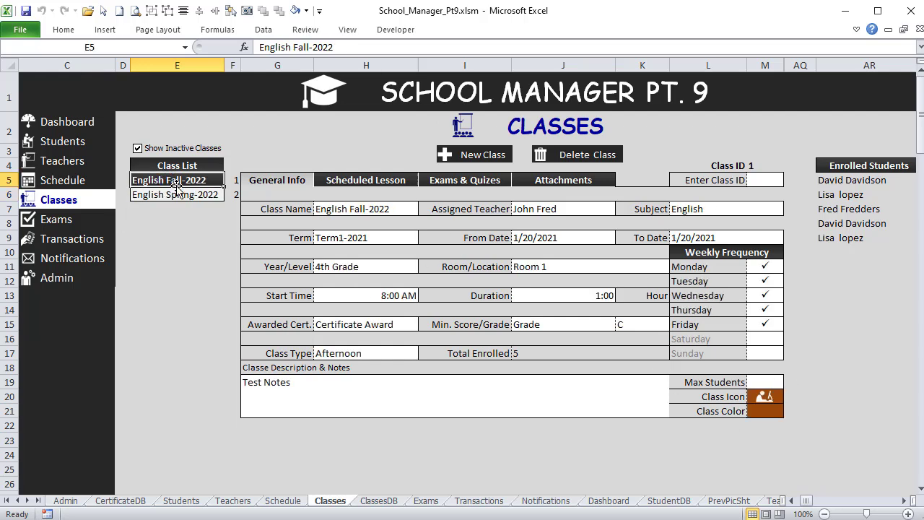
{"action": "left_click", "coordinate": [177, 194]}
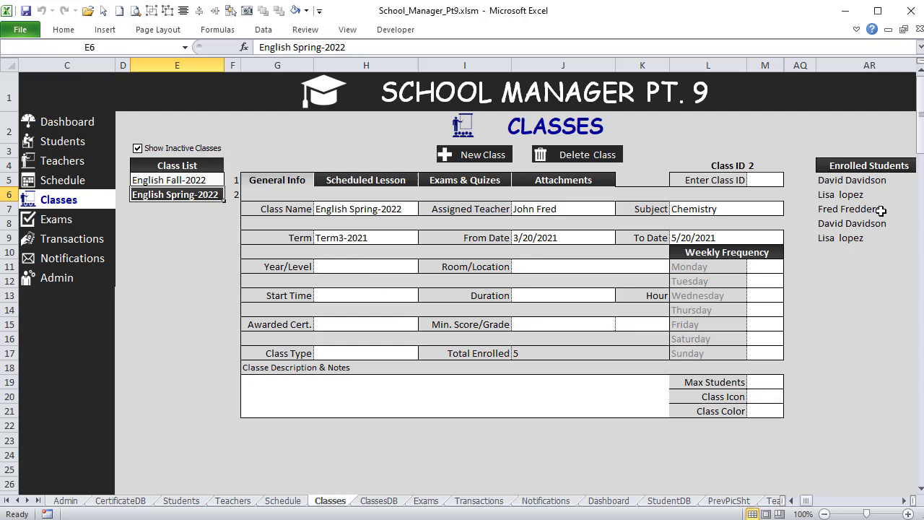